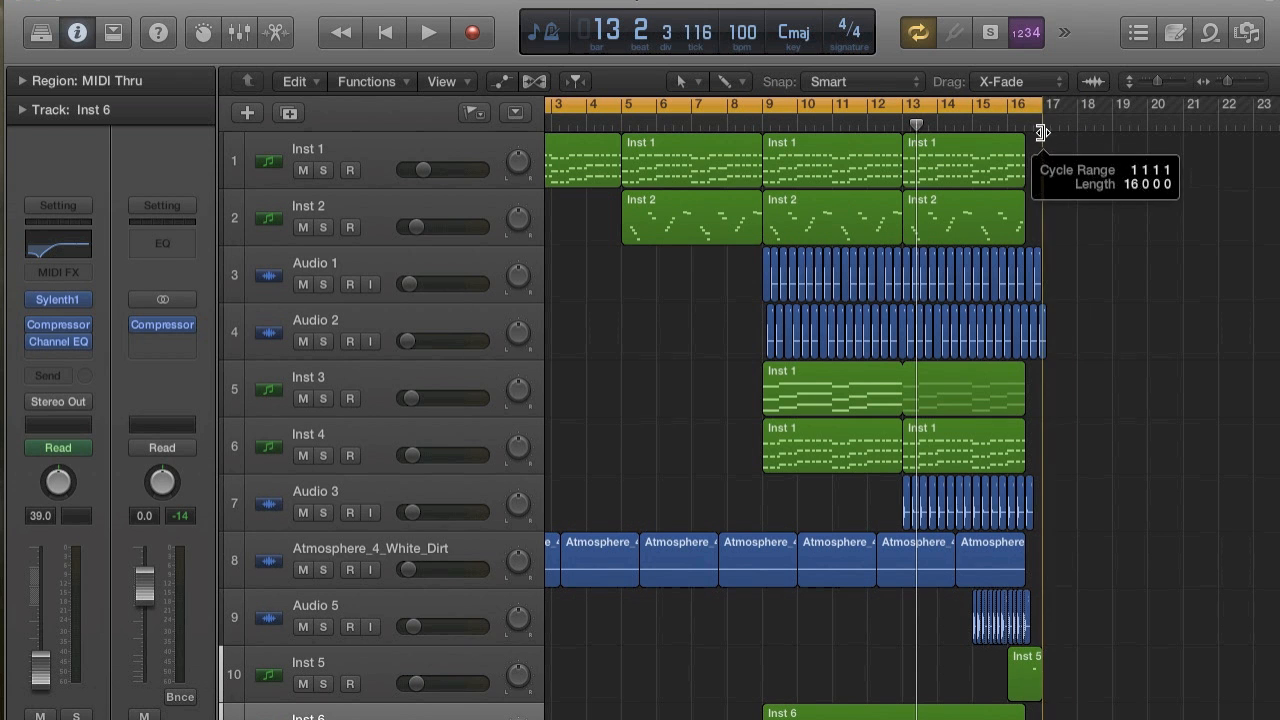
Delete the stray Inst 1 region at bar 29 on the first track.
scroll(1067, 223, "down", 2)
scroll(1067, 223, "left", 3)
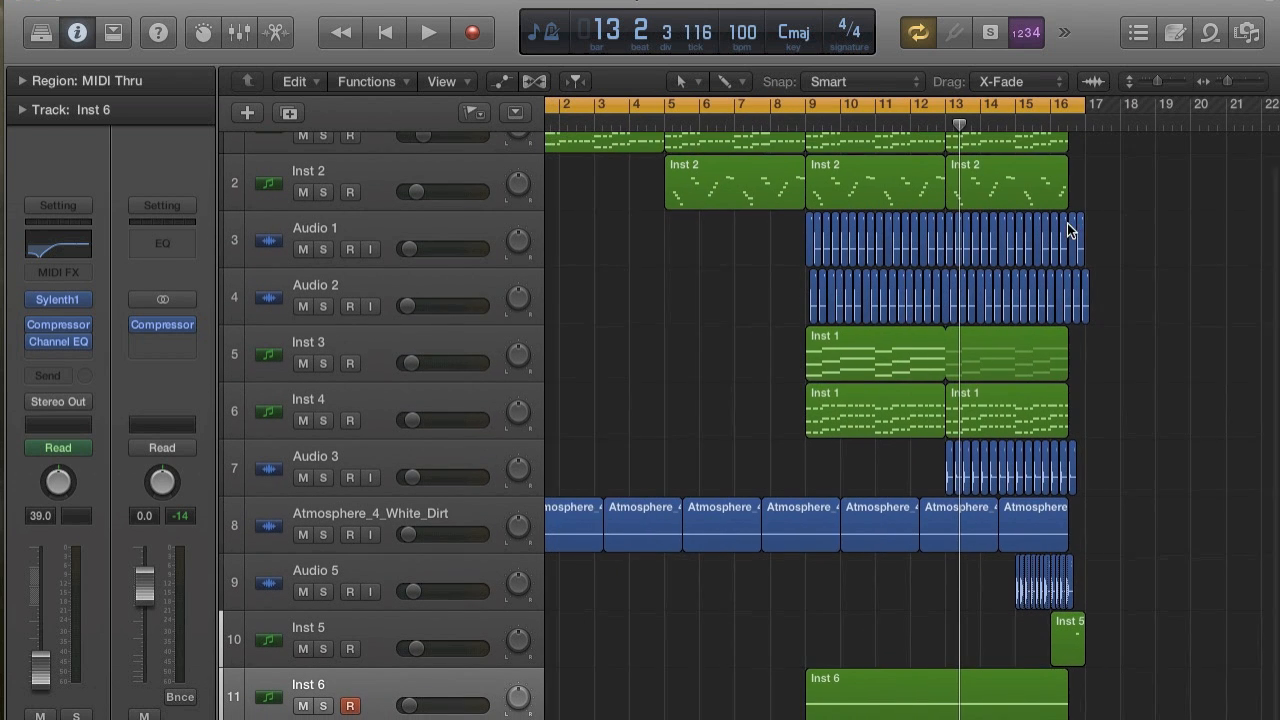
scroll(1067, 223, "up", 1)
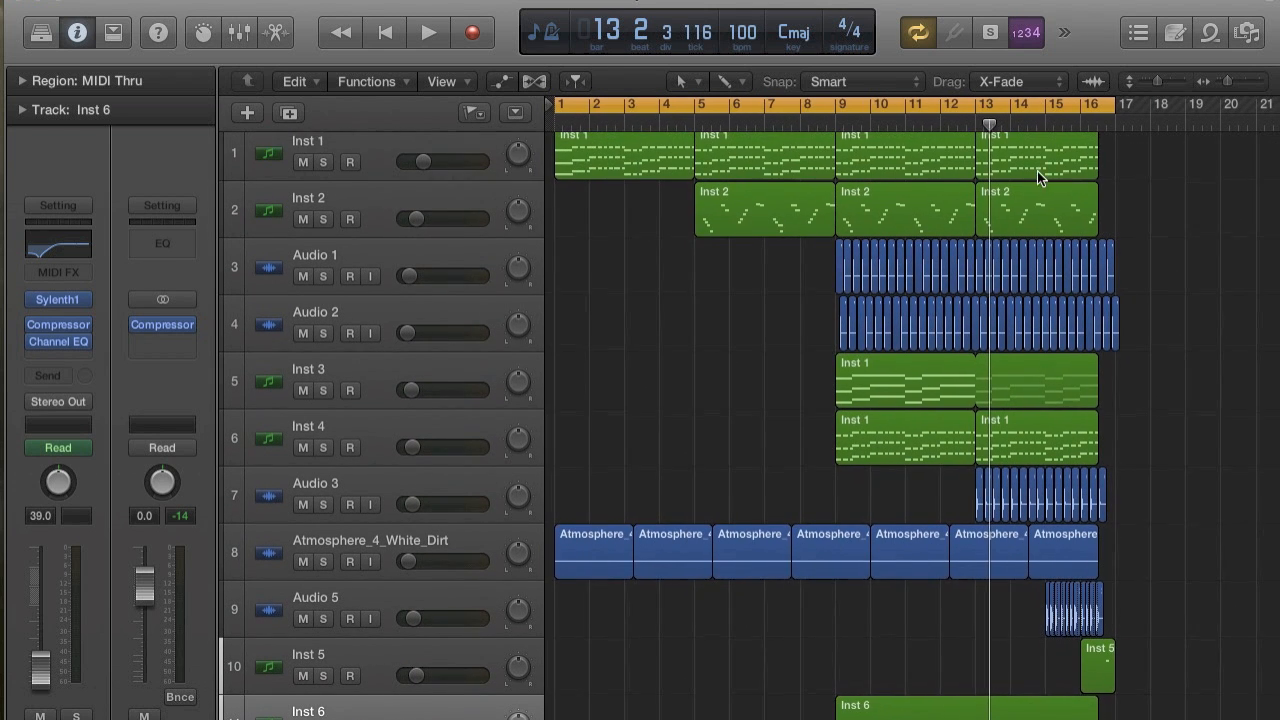
scroll(1037, 171, "up", 1)
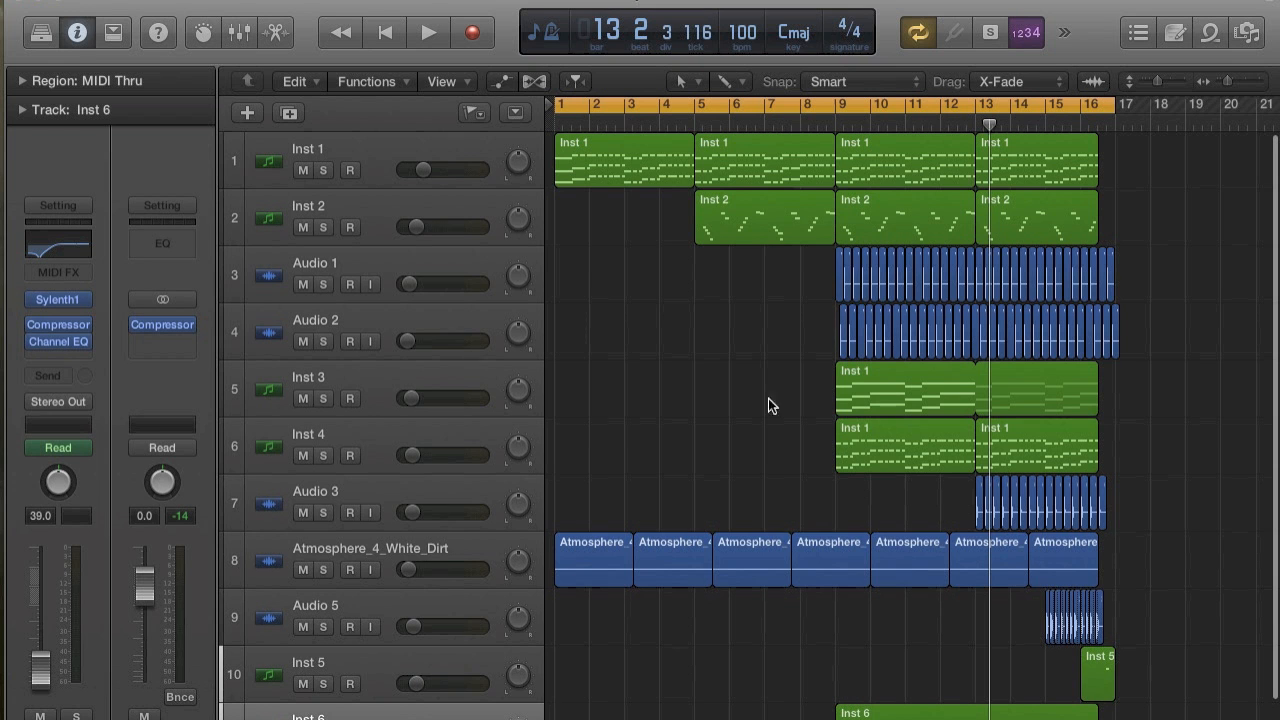
scroll(931, 475, "right", 10)
key("super+Left")
key("super+Left")
key("super+Left")
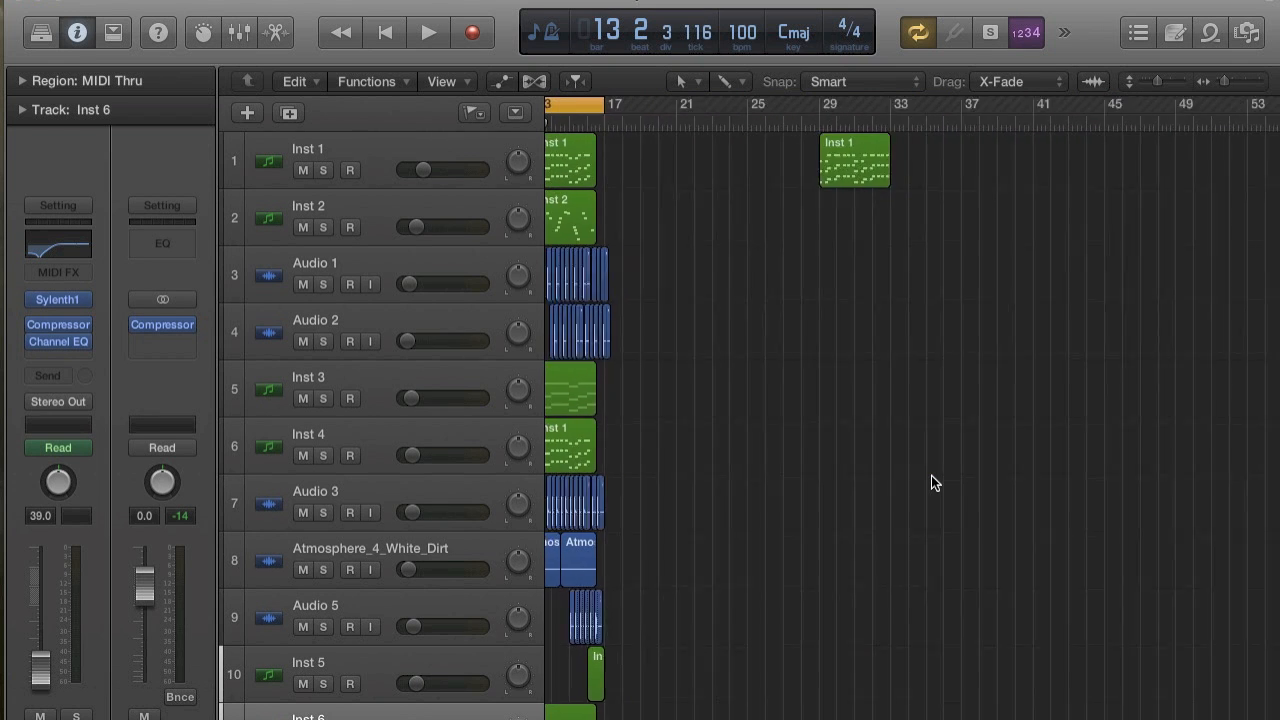
scroll(931, 475, "left", 4)
left_click(982, 155)
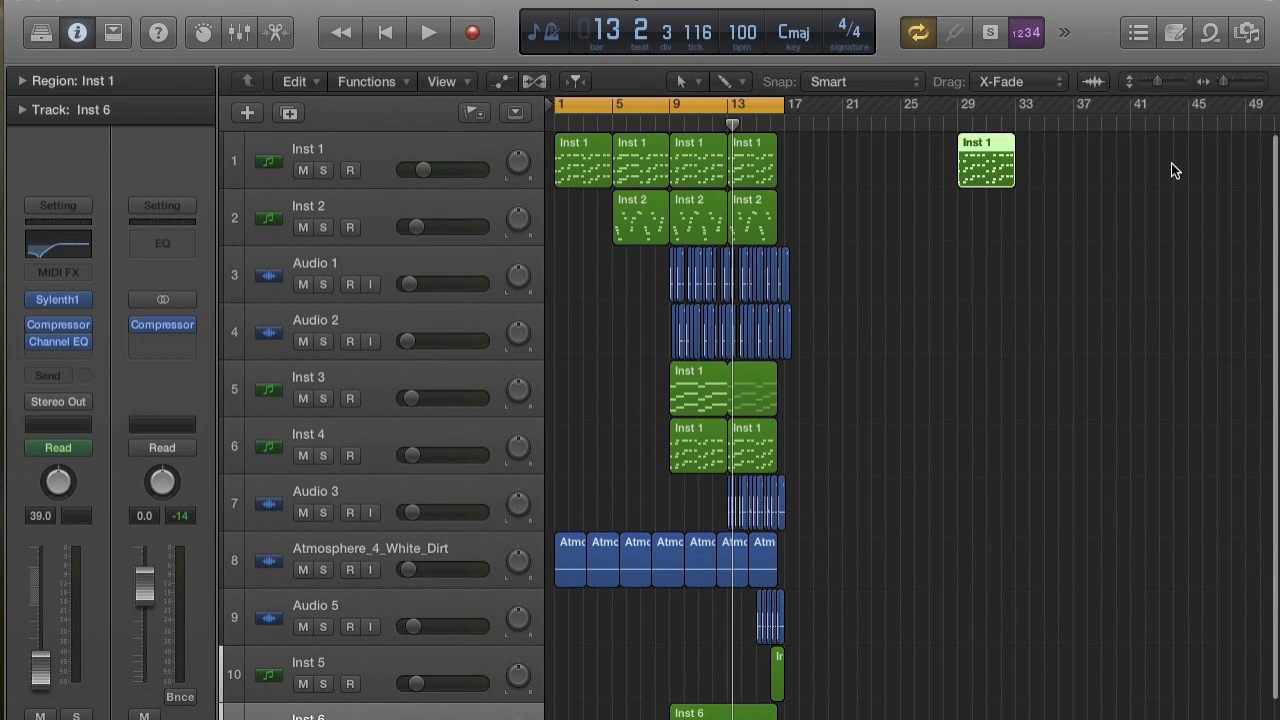
key("Delete")
left_click(728, 292)
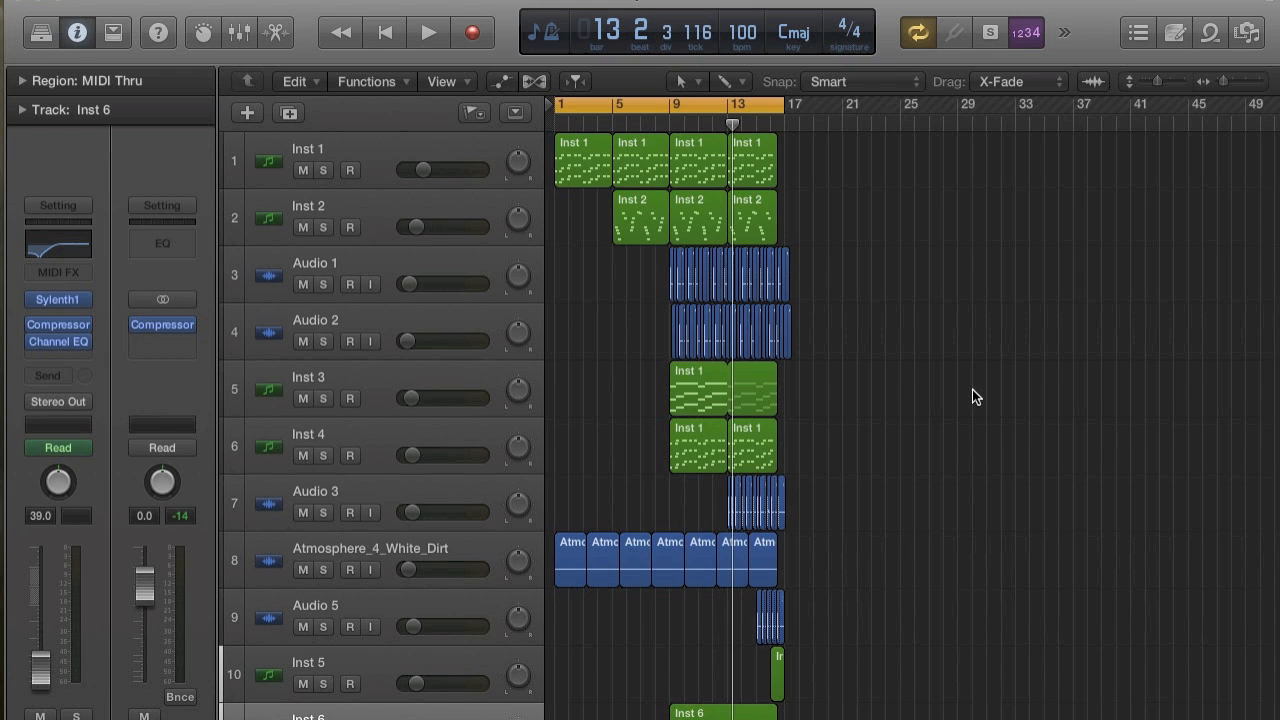
Play the arrangement from the start, set the output channel Compressor's gain to 14 dB and turn off cycle mode.
key("z")
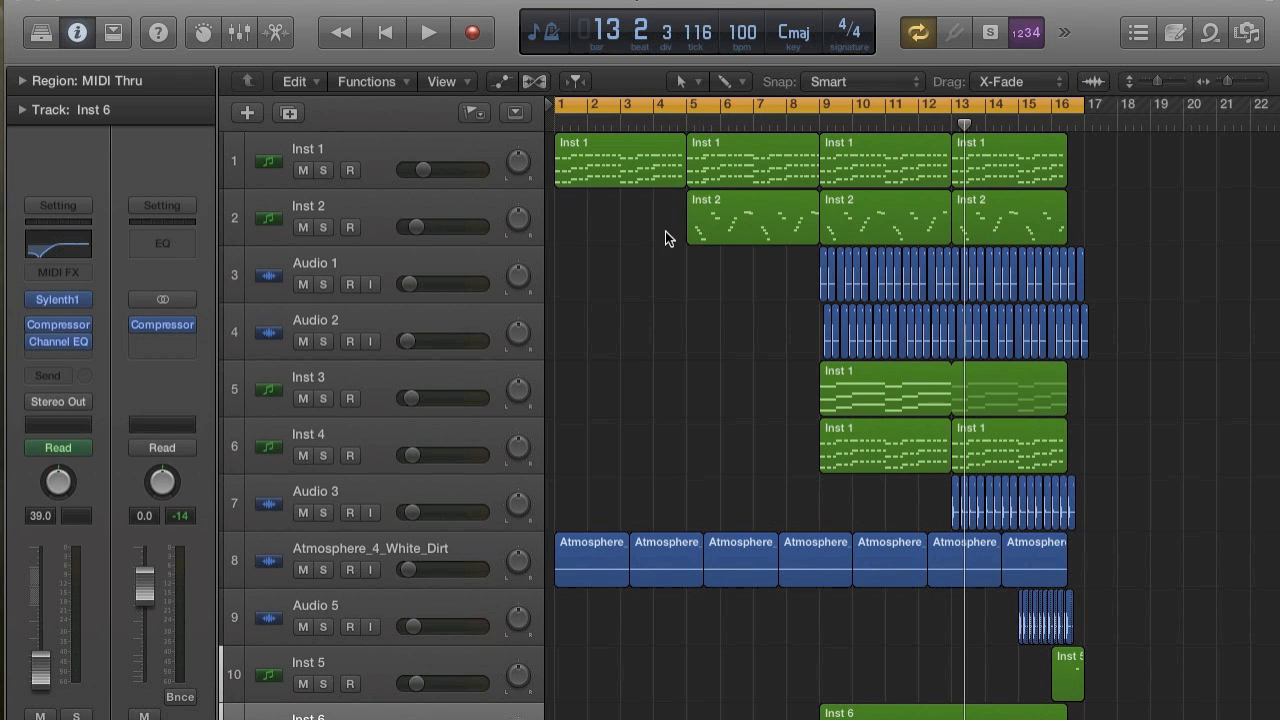
scroll(1010, 513, "down", 2)
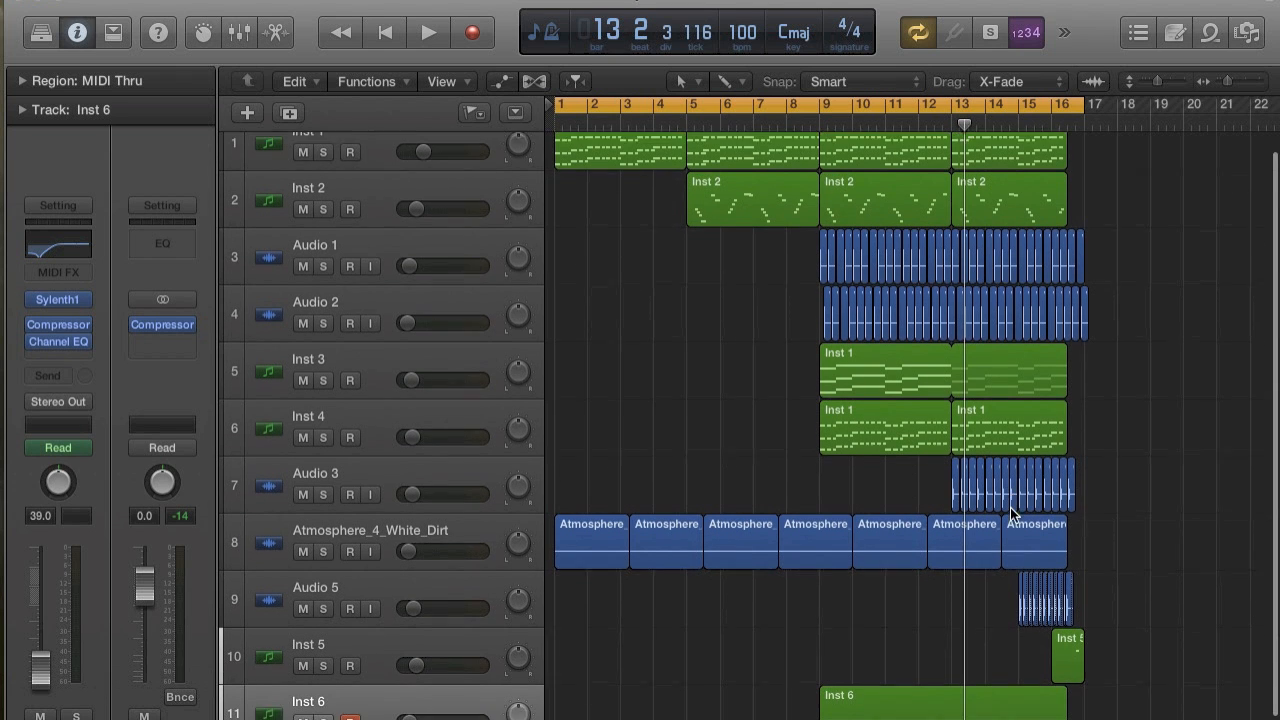
key("Return")
key("space")
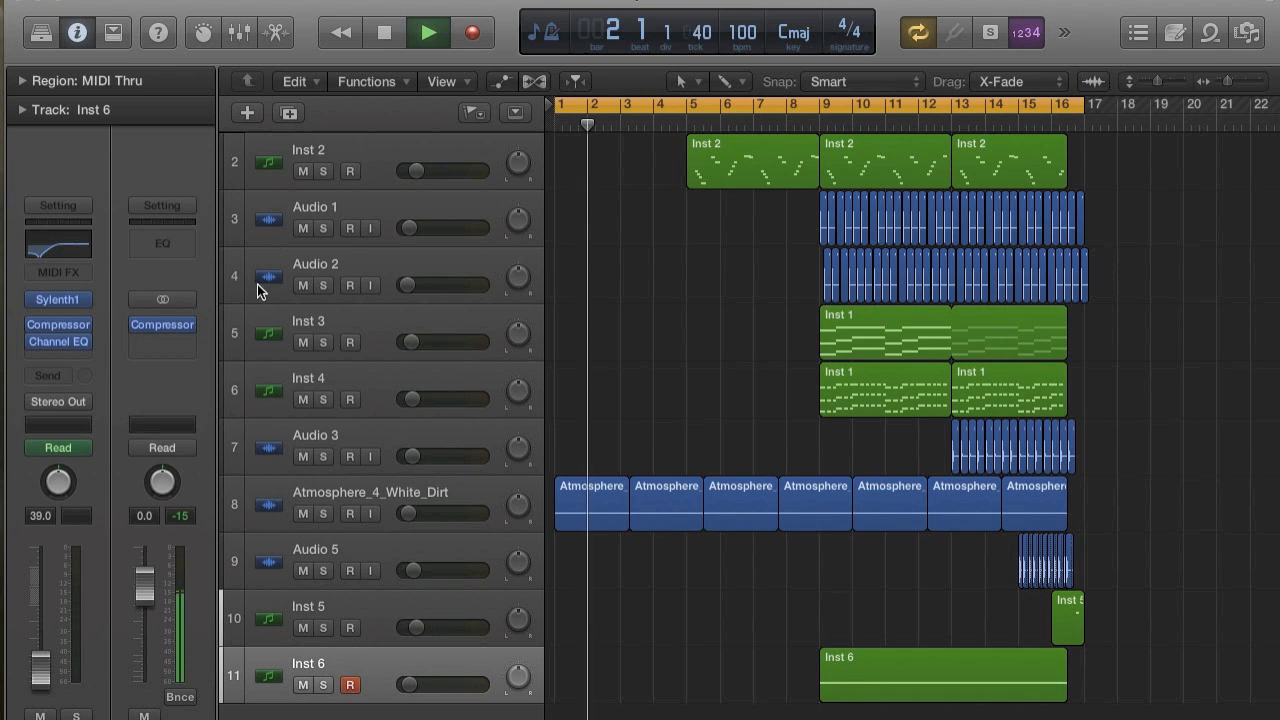
left_click(162, 324)
left_click_drag(493, 239, 480, 229)
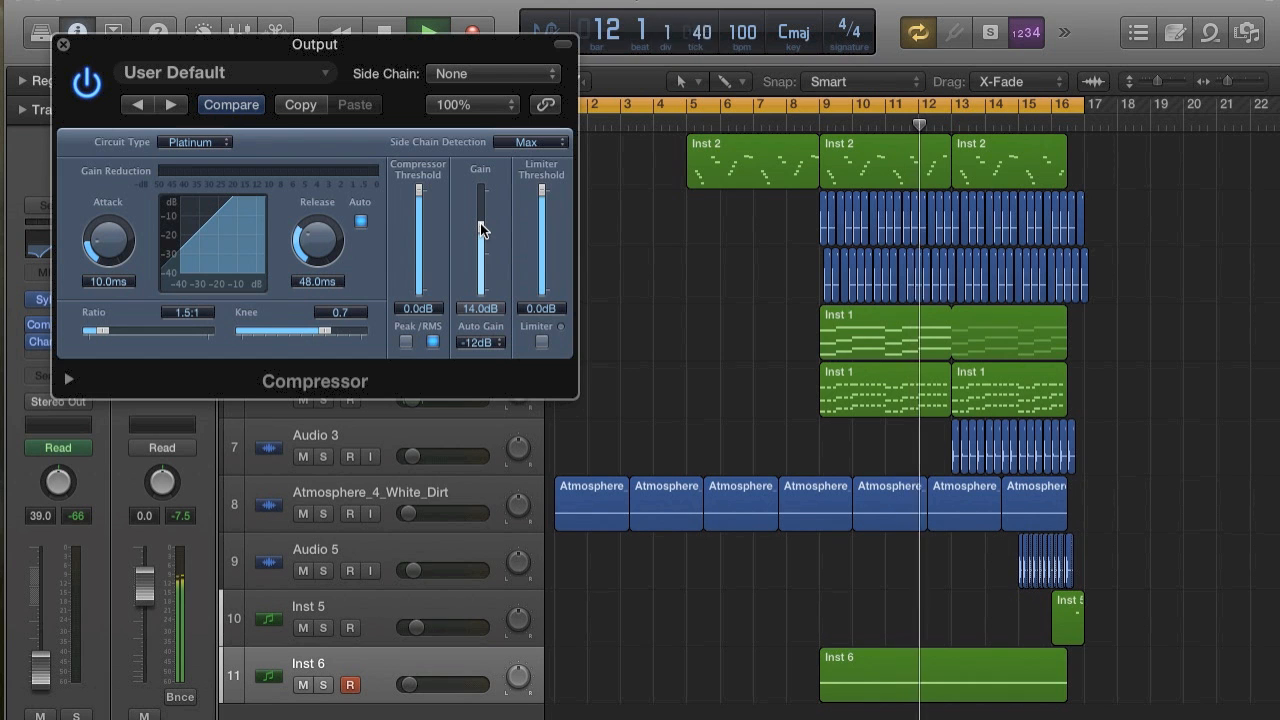
left_click(992, 101)
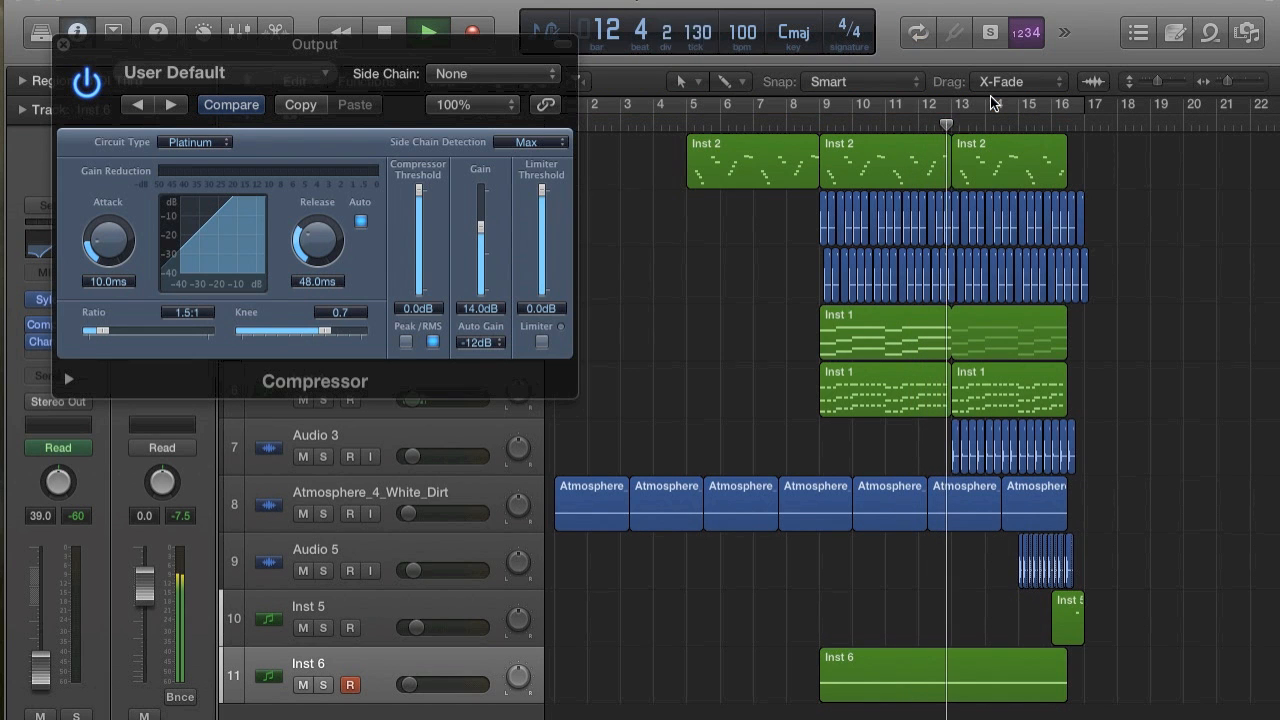
left_click(63, 44)
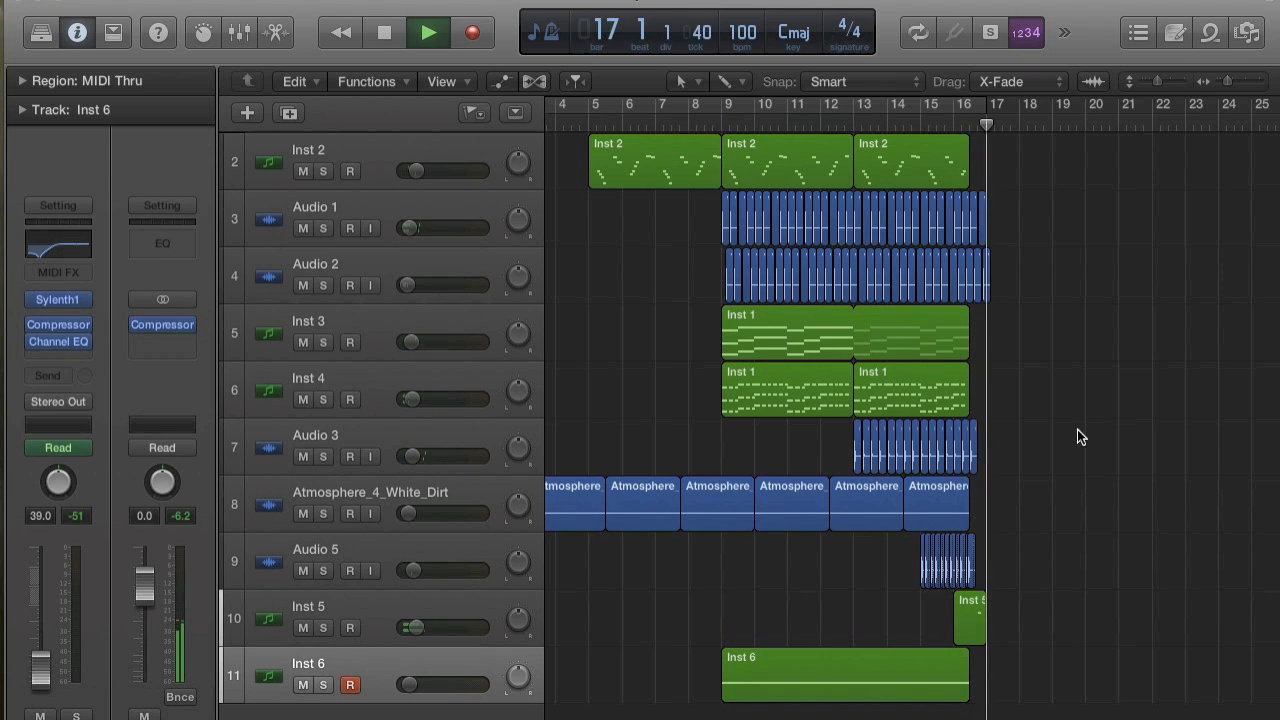
Stop playback and set the cycle range from bar 17 to bar 26.
key("space")
left_click_drag(988, 106, 1264, 105)
scroll(959, 234, "left", 1)
scroll(959, 234, "up", 1)
scroll(959, 230, "up", 2)
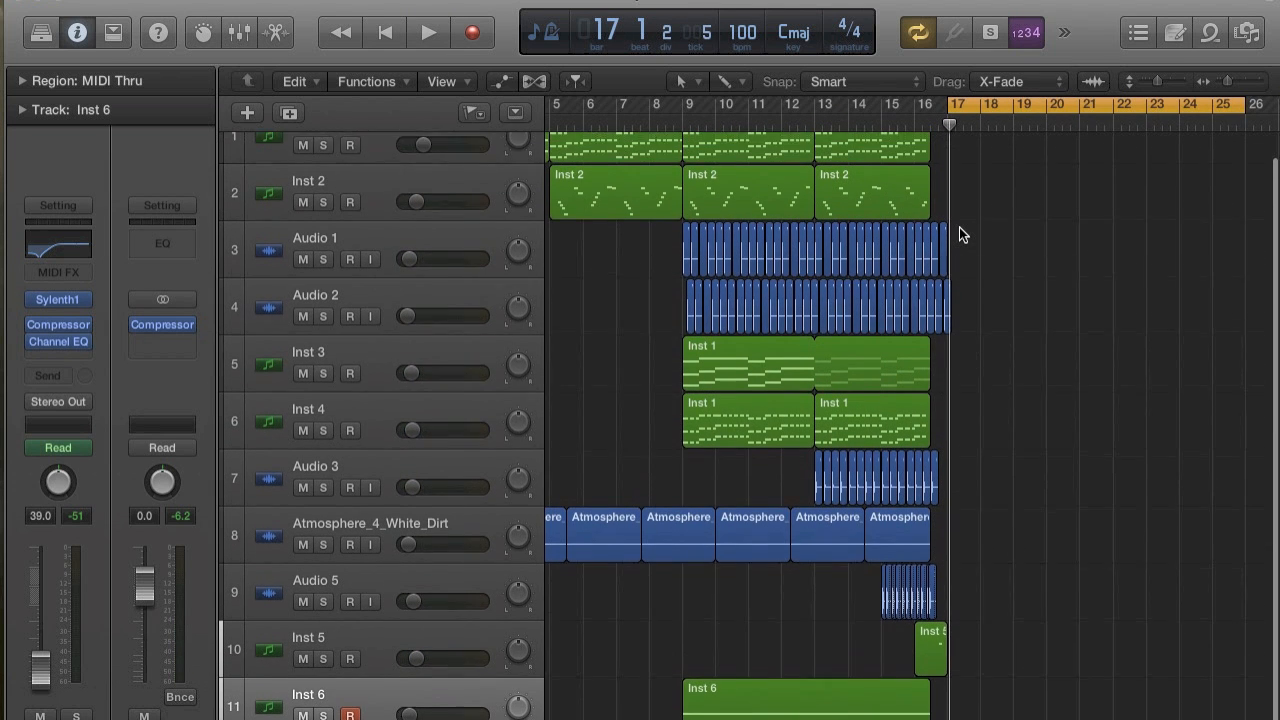
scroll(959, 230, "left", 2)
scroll(959, 229, "down", 5)
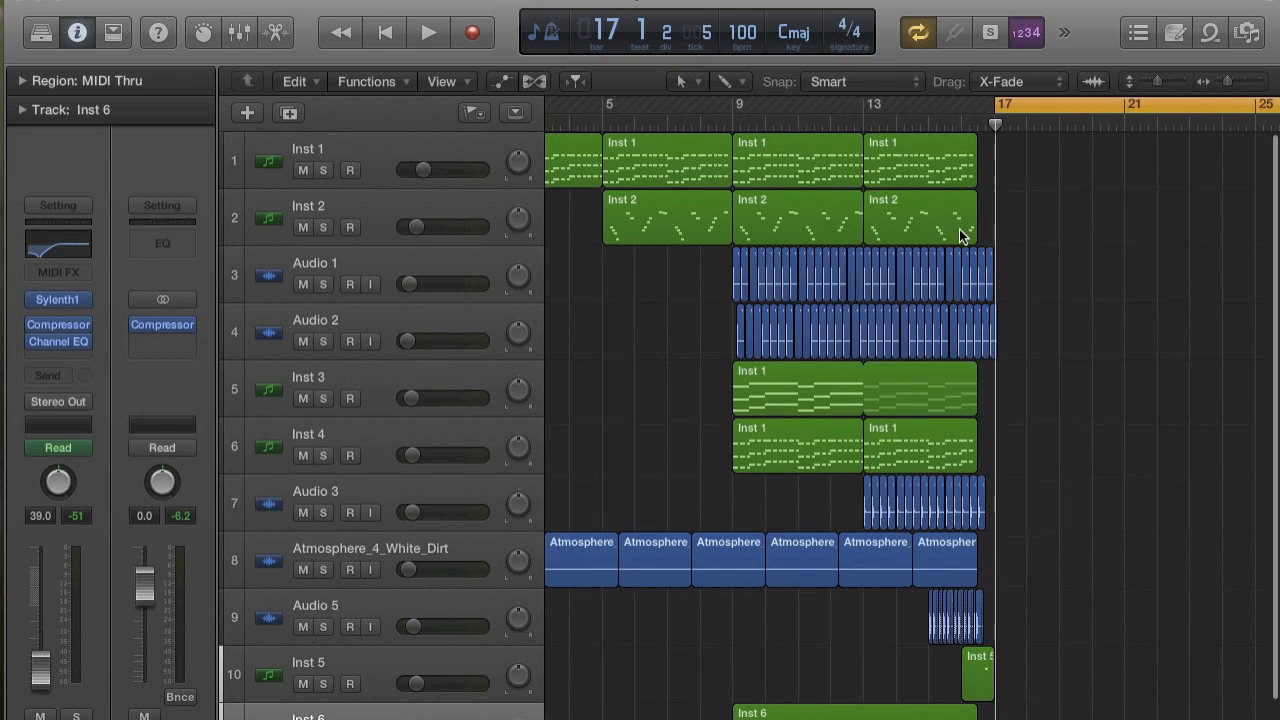
mouse_move(842, 104)
left_mouse_down()
mouse_move(552, 103)
mouse_move(842, 119)
left_mouse_up()
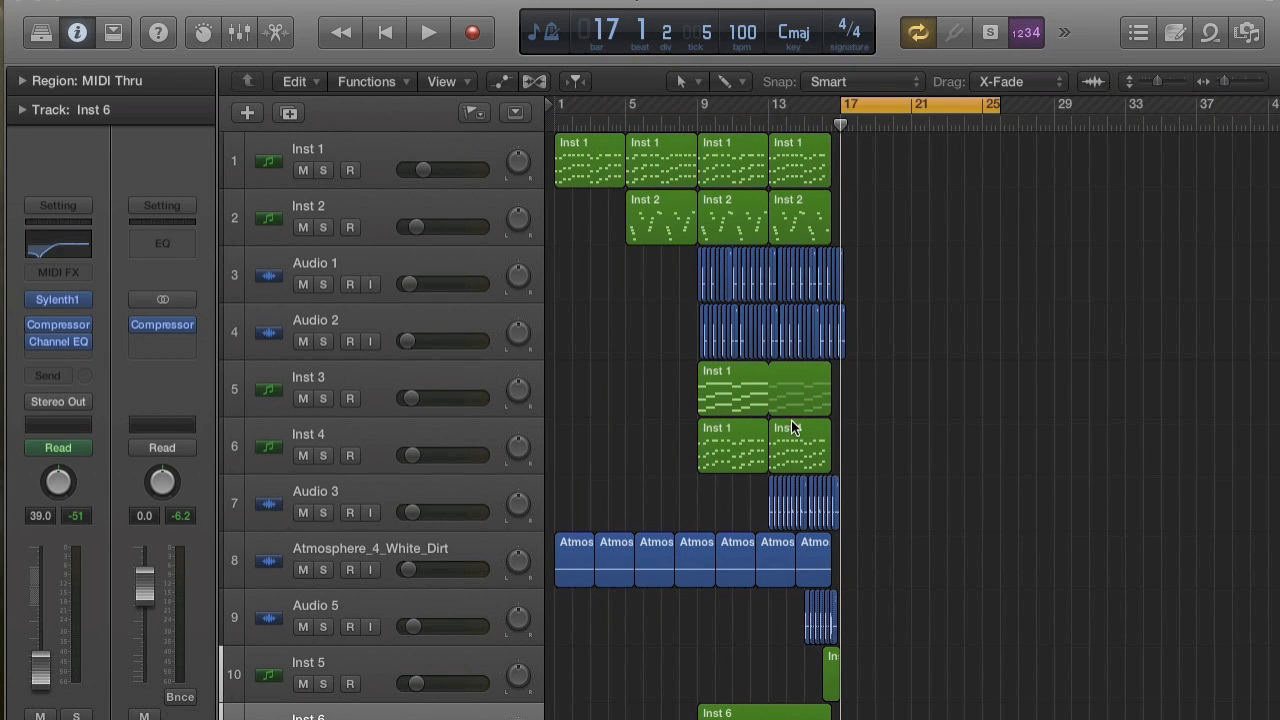
Add a new instrument track below Inst 6 and load Sylenth1 on it.
scroll(790, 420, "down", 3)
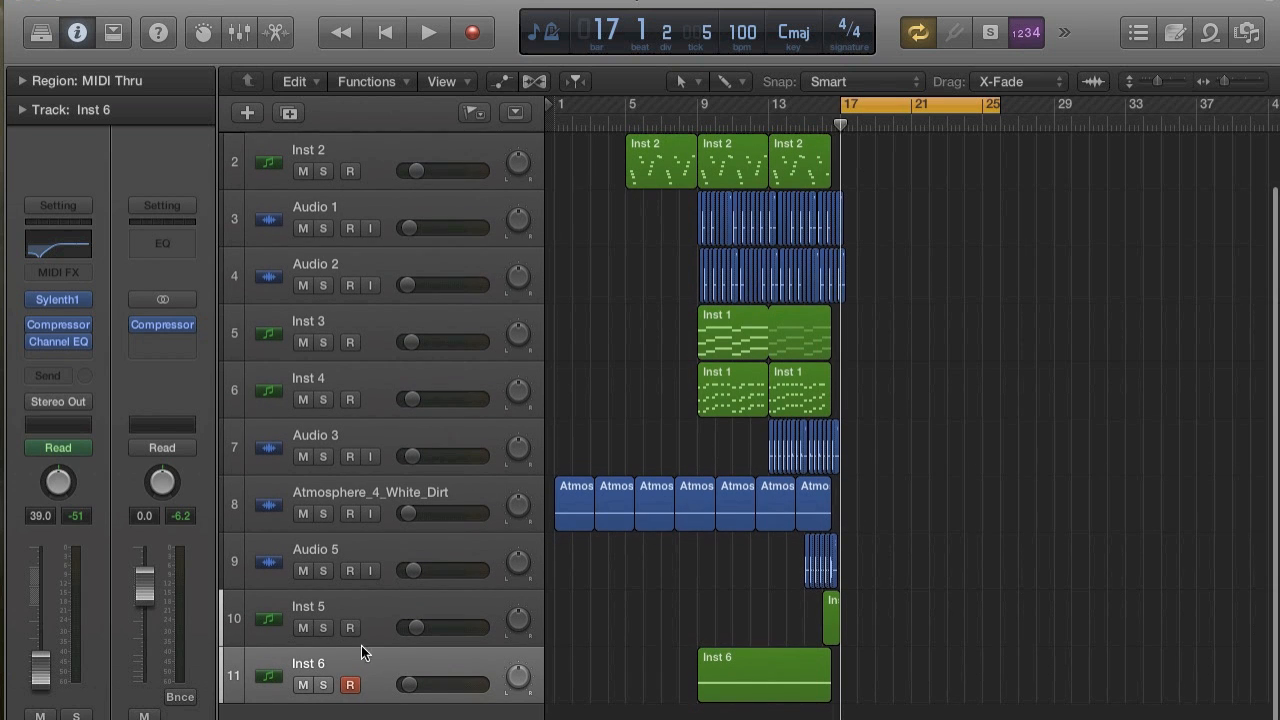
double_click(383, 713)
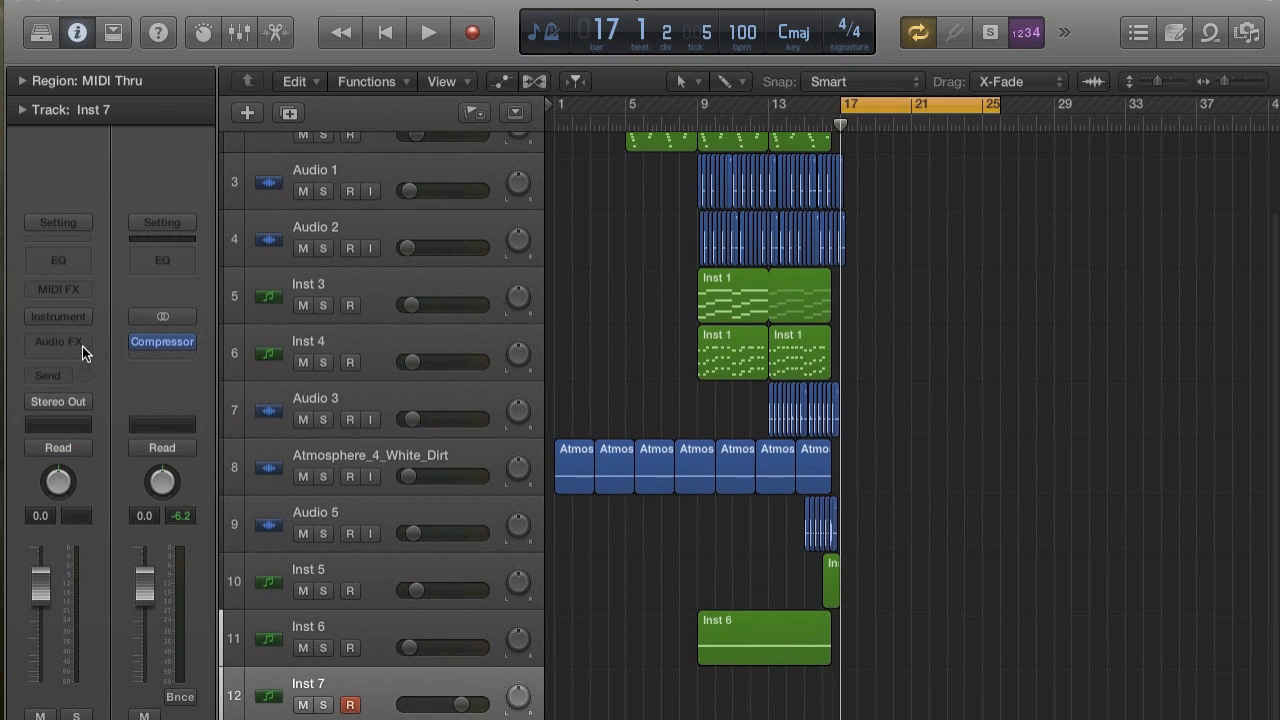
left_click(72, 316)
mouse_move(125, 666)
mouse_move(390, 718)
mouse_move(470, 707)
left_click(556, 710)
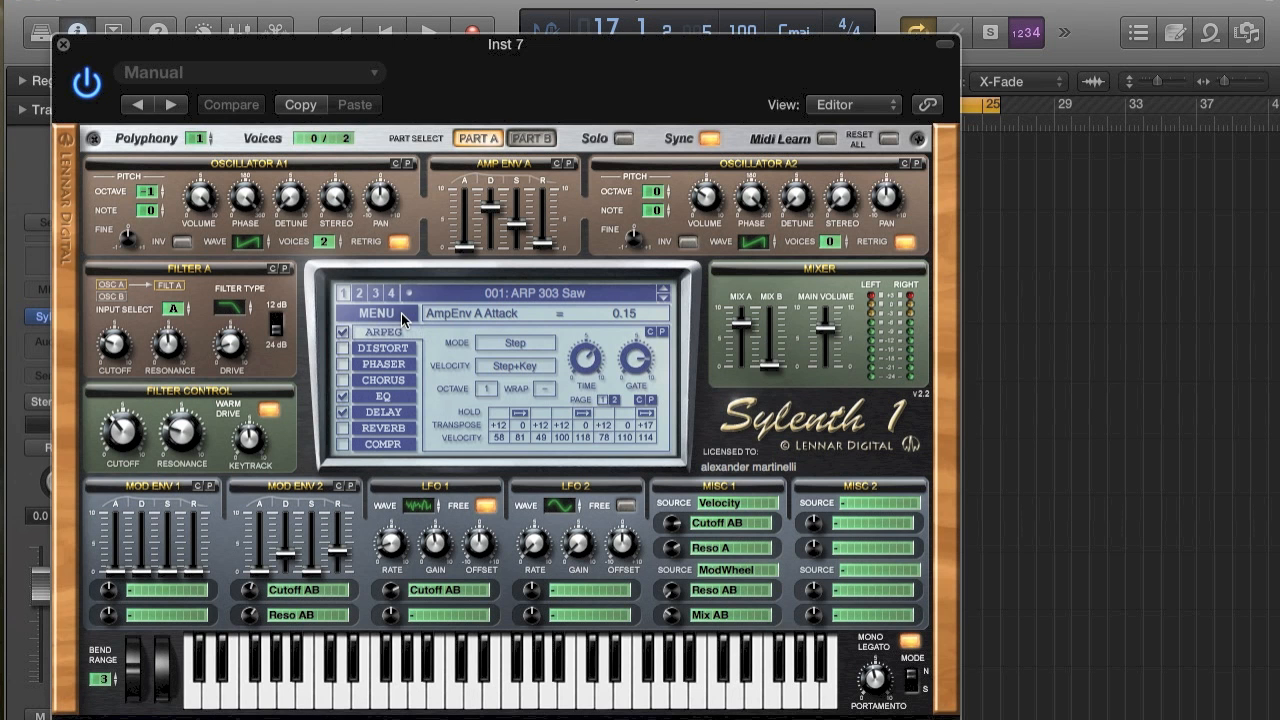
Initialize the Sylenth1 preset and turn off Retrig for oscillator A1.
left_click(401, 313)
left_click(400, 494)
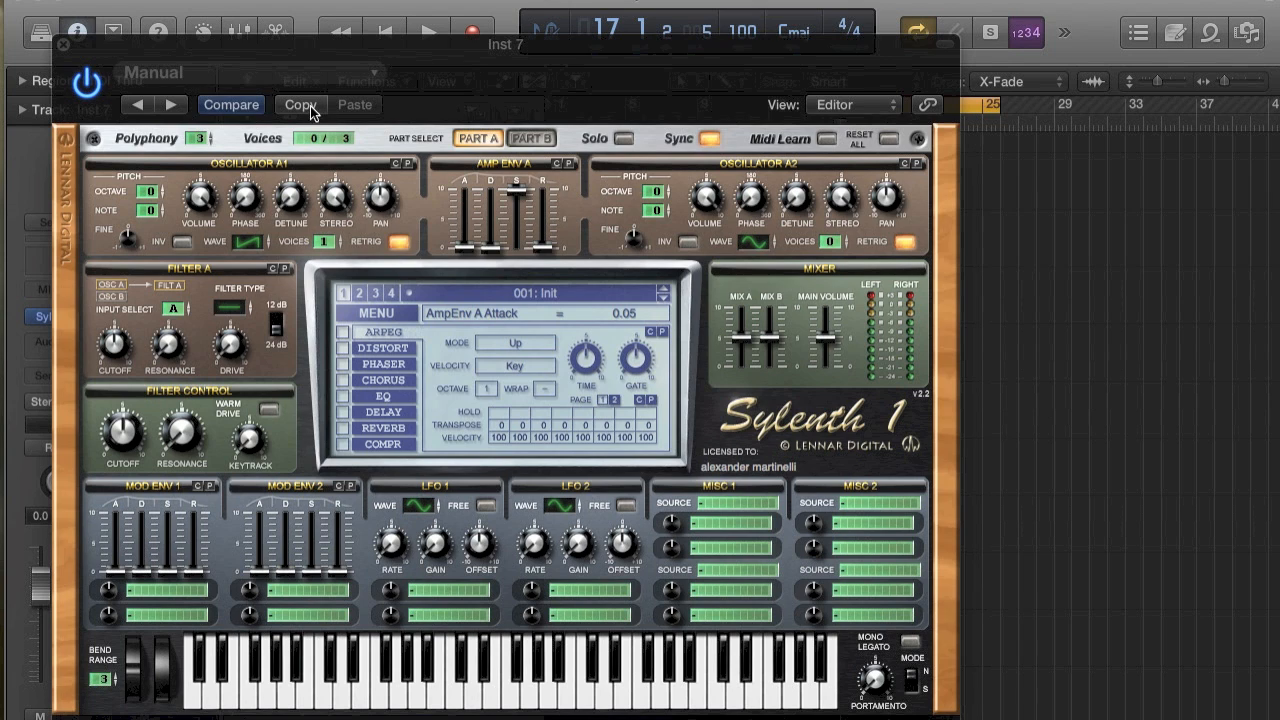
left_click(399, 242)
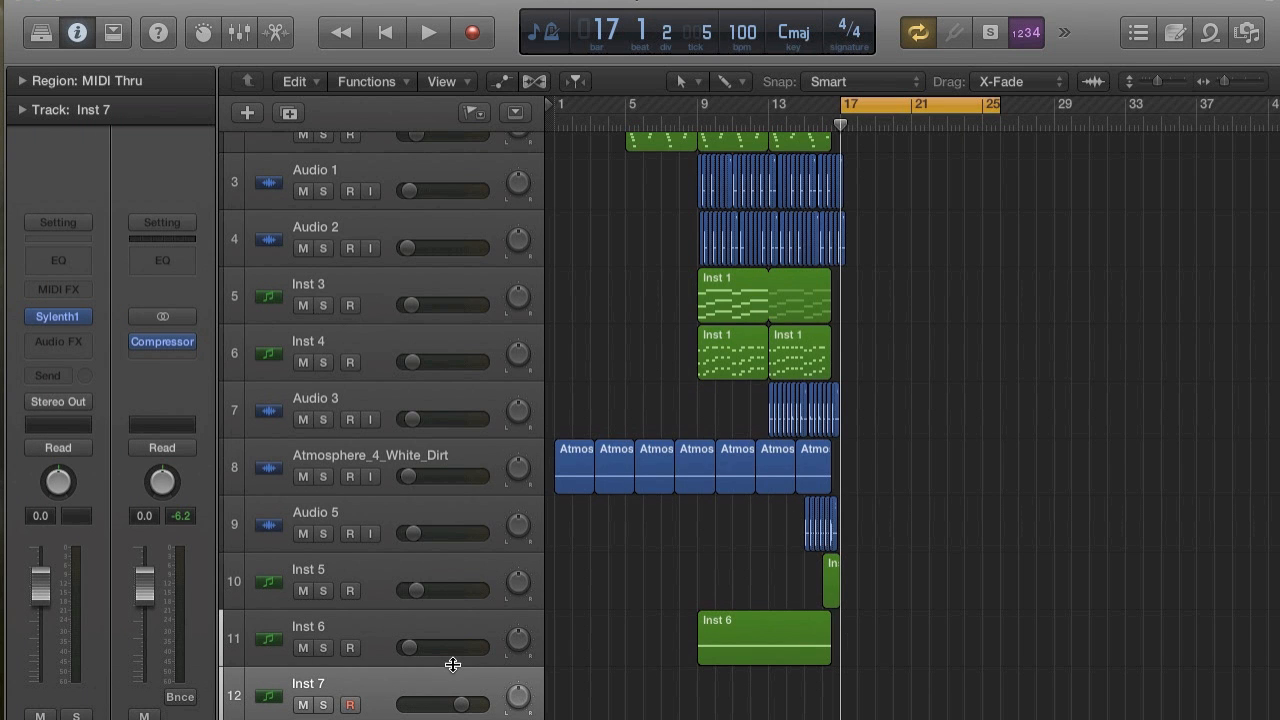
Add another instrument track below Inst 7 and load Massive on it.
scroll(394, 600, "down", 2)
double_click(399, 713)
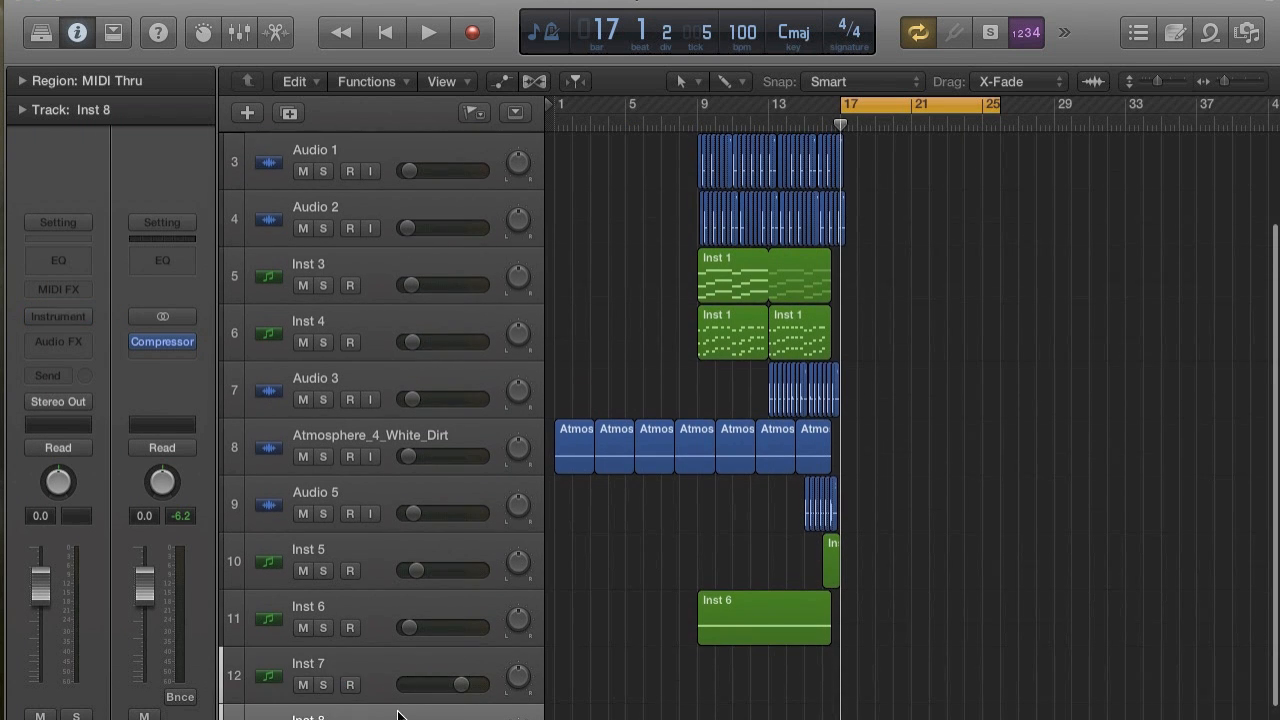
scroll(399, 713, "down", 3)
left_click(55, 316)
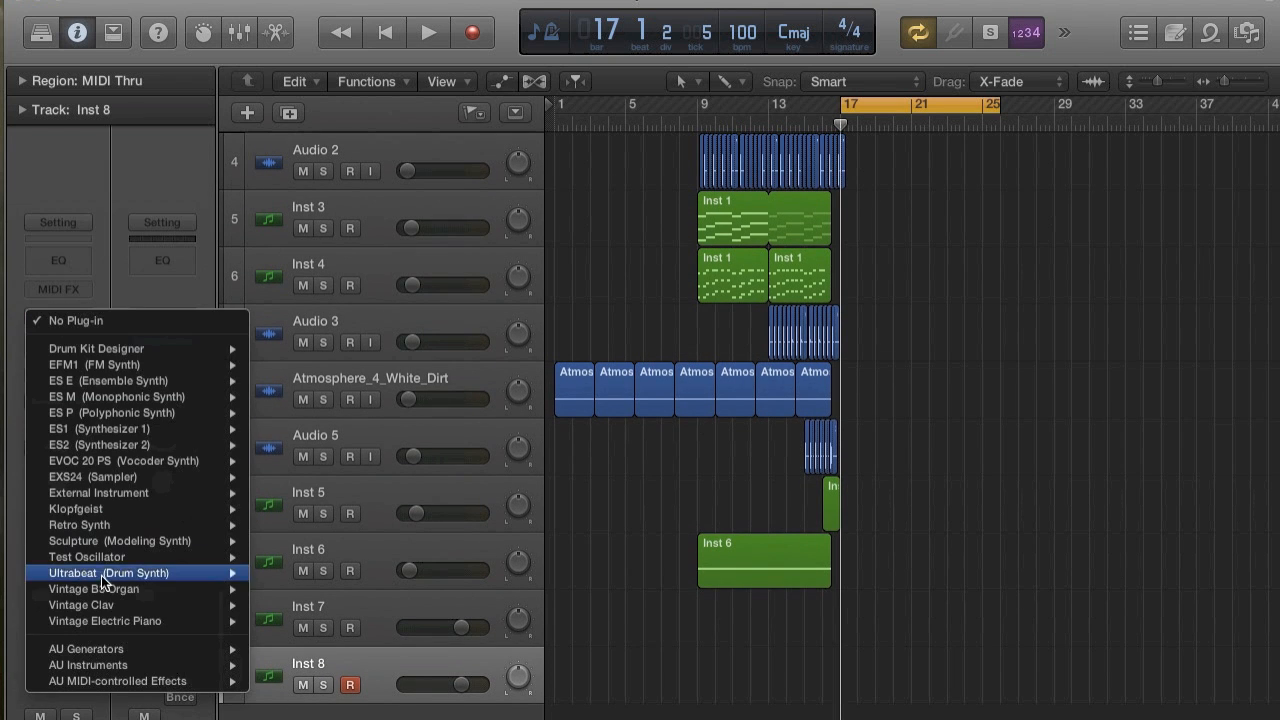
mouse_move(95, 665)
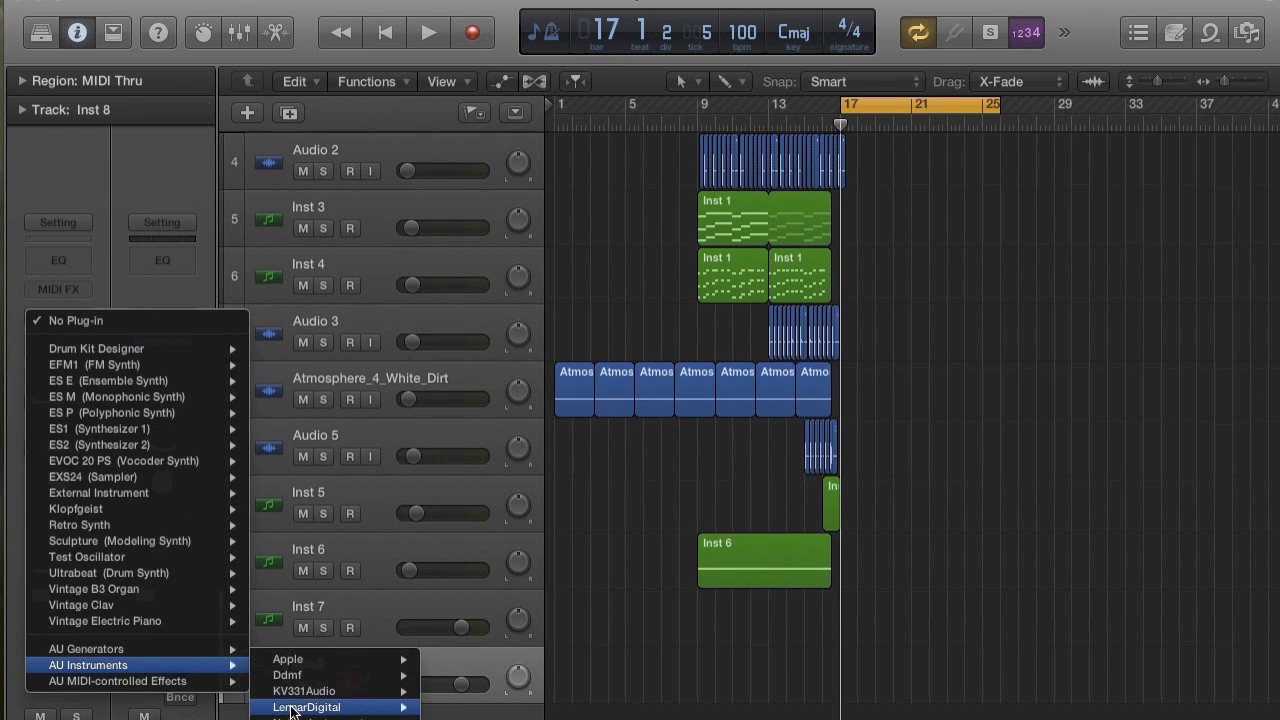
mouse_move(300, 717)
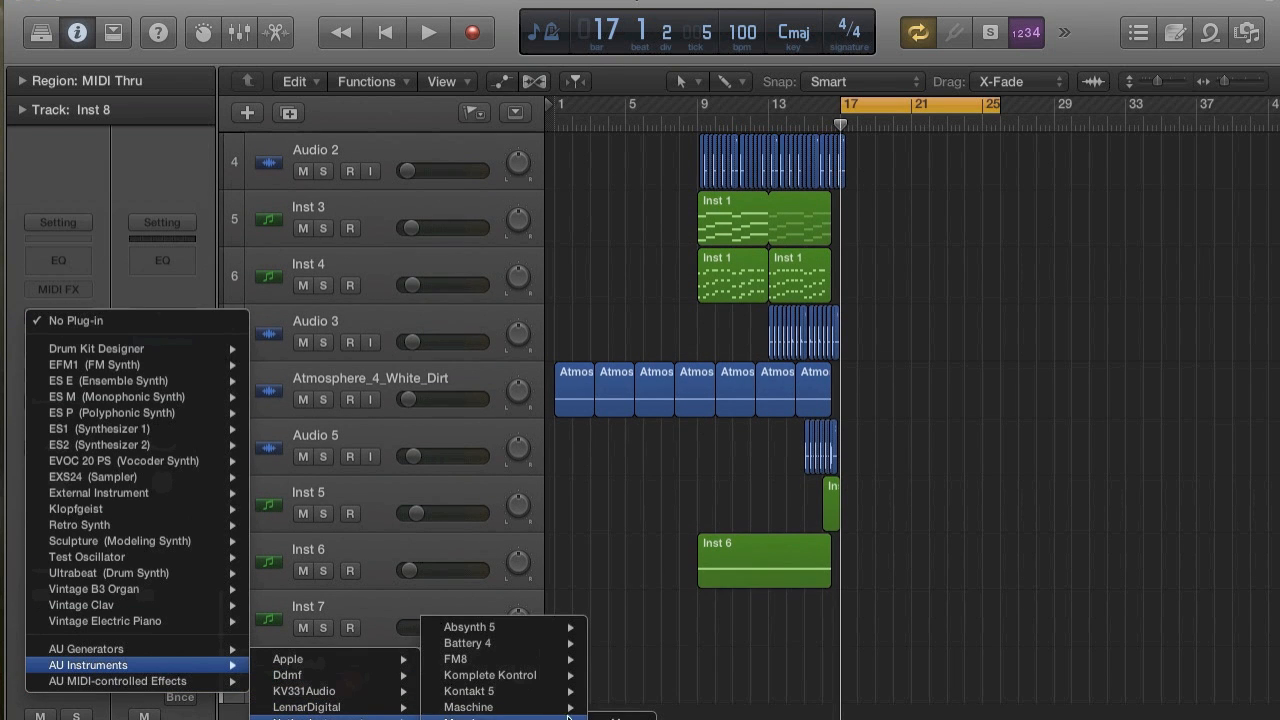
left_click(625, 719)
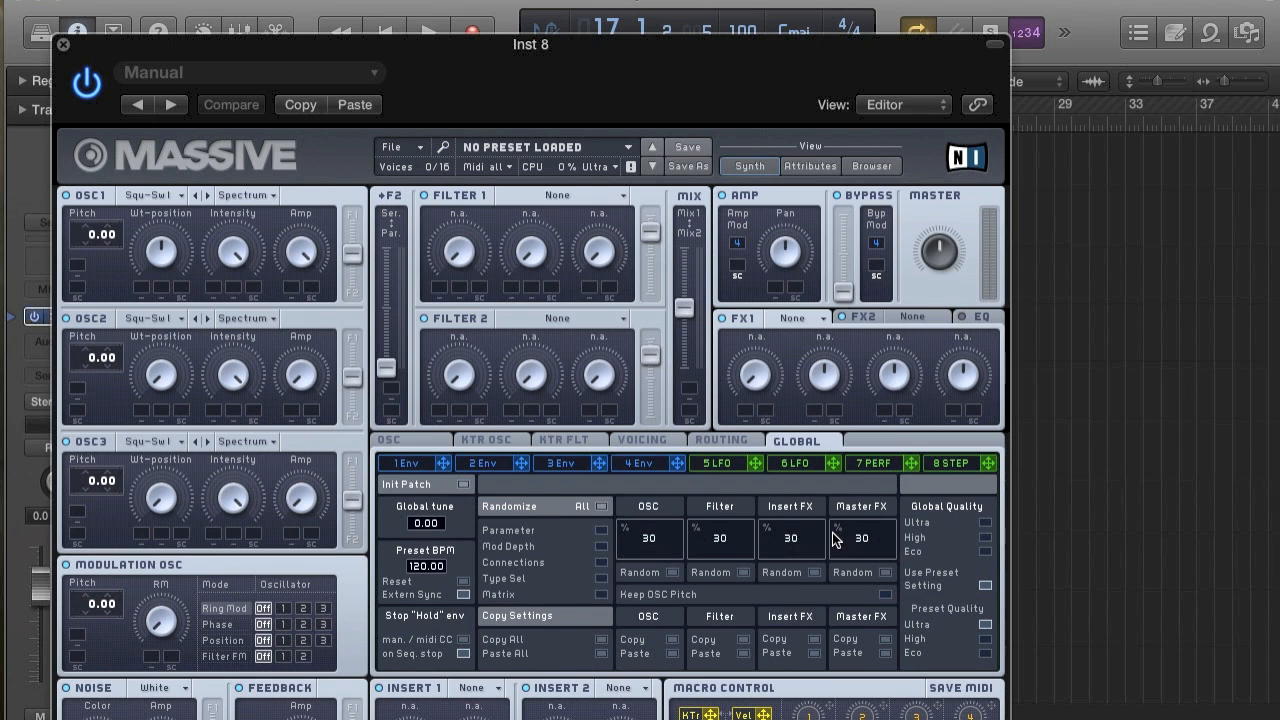
double_click(504, 43)
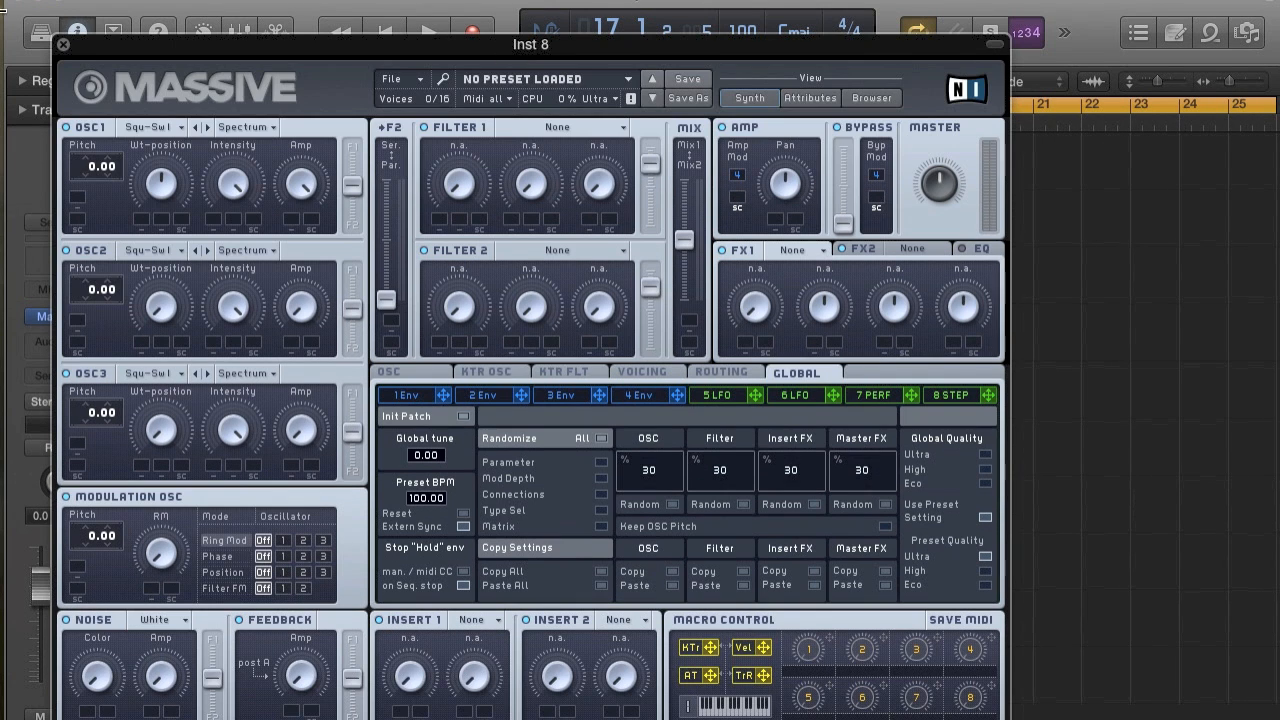
left_click(63, 44)
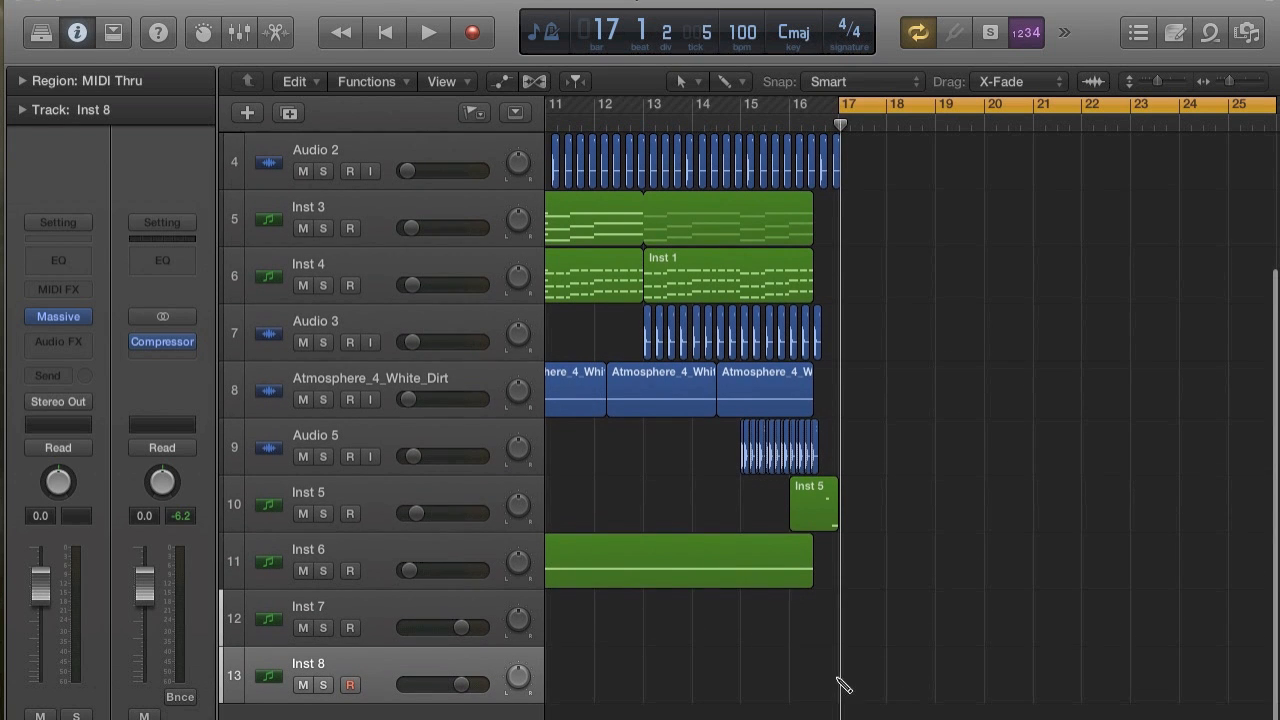
Create an empty MIDI region on the Inst 8 track starting at bar 17 and extend it past bar 26.
left_click(836, 686)
left_click_drag(821, 685, 1279, 718)
scroll(876, 688, "down", 1)
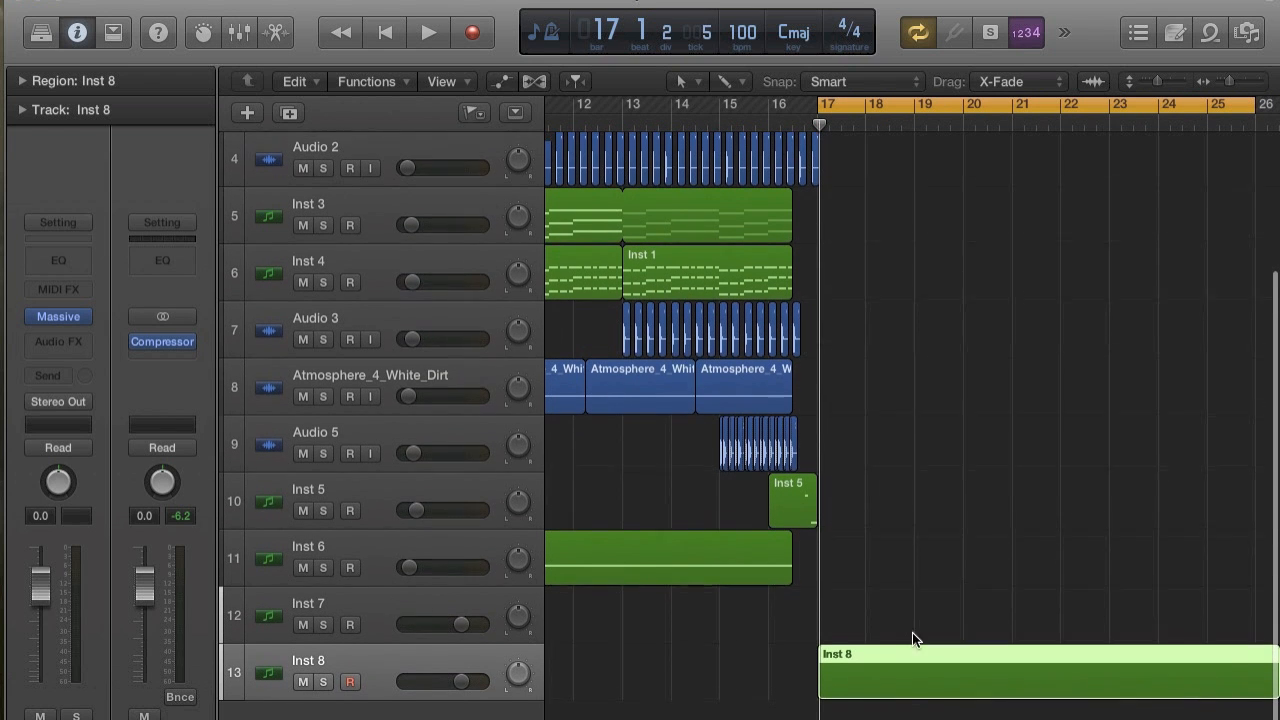
Audition C1 in the Piano Roll of the Inst 8 region and lower the track's volume to -11.8 dB.
double_click(911, 668)
key("super+Right")
key("super+Right")
key("super+Right")
key("super+Right")
key("super+Right")
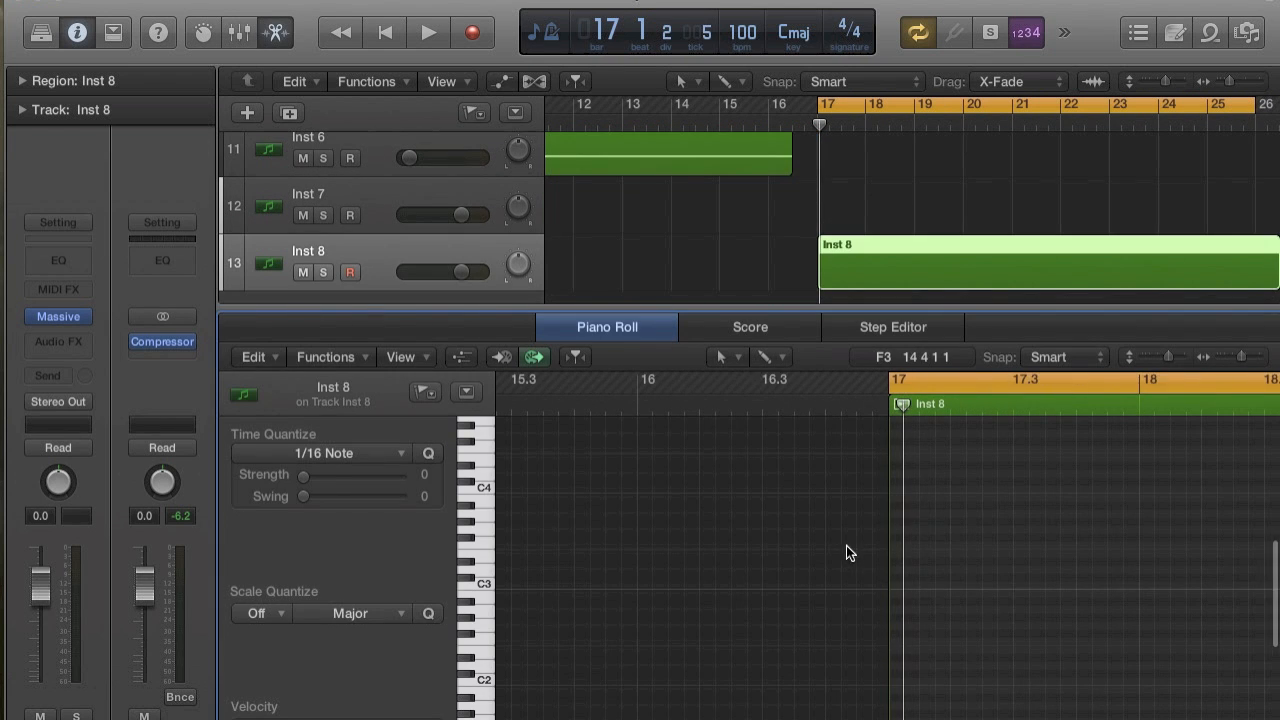
scroll(498, 650, "down", 4)
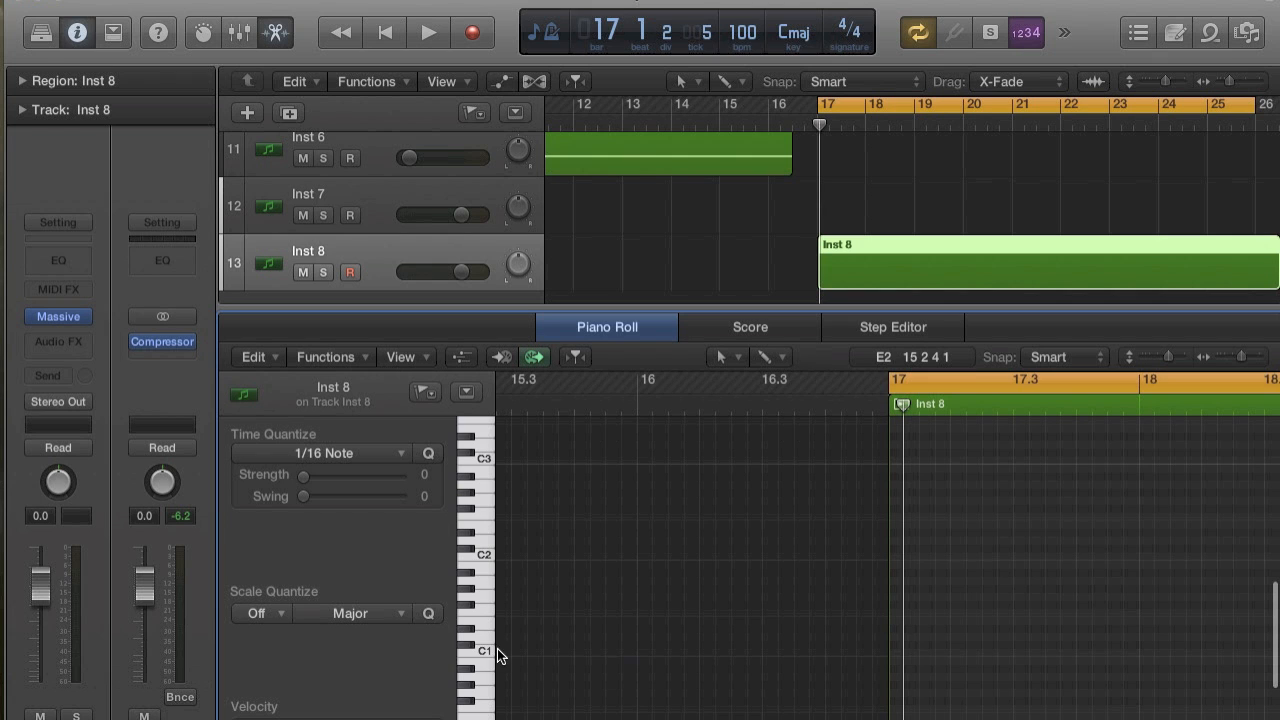
left_click(474, 651)
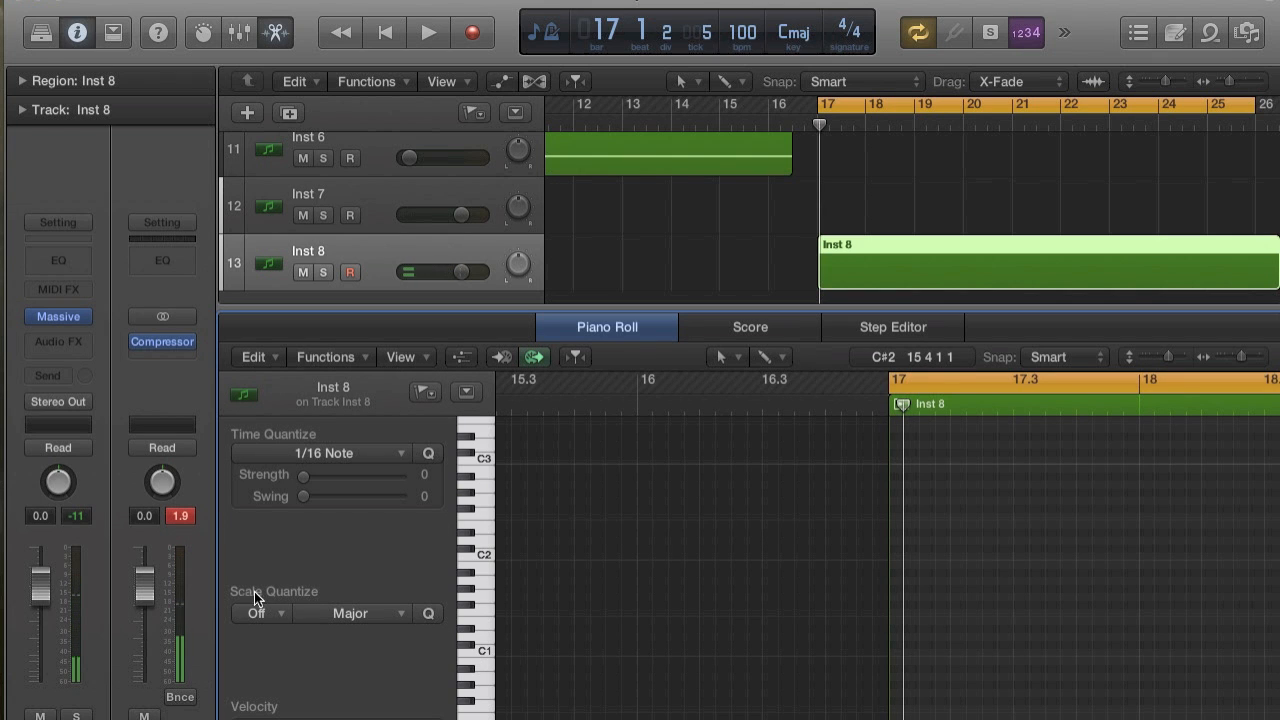
left_click_drag(40, 588, 52, 690)
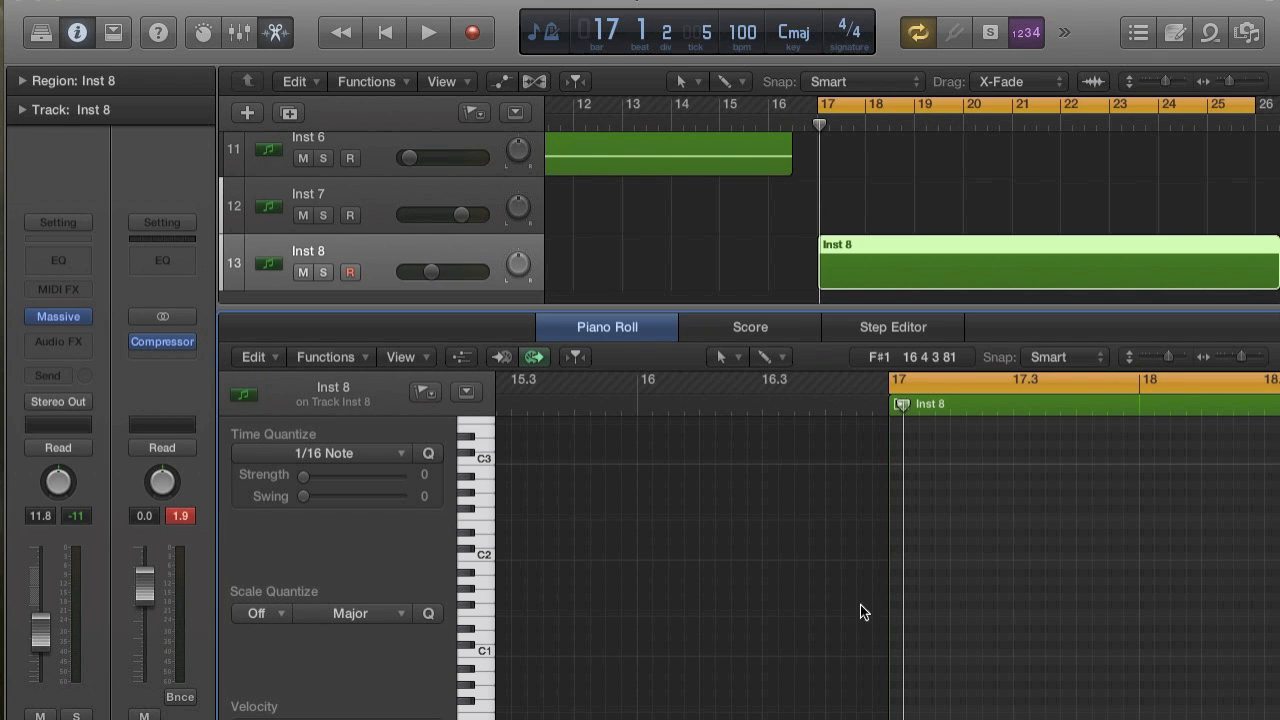
Add C1 notes at bar 17, 17.3 and bar 18 in the Inst 8 region and play them back.
left_click(894, 653)
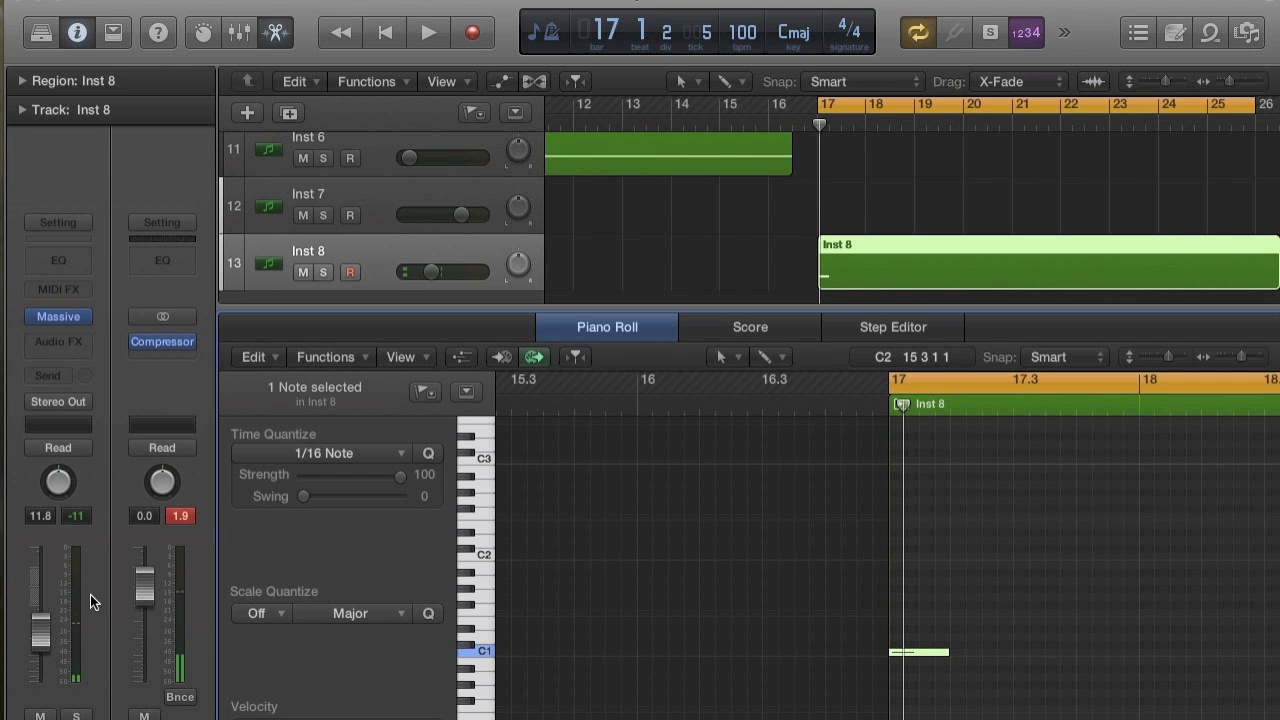
scroll(955, 597, "left", 2)
key("space")
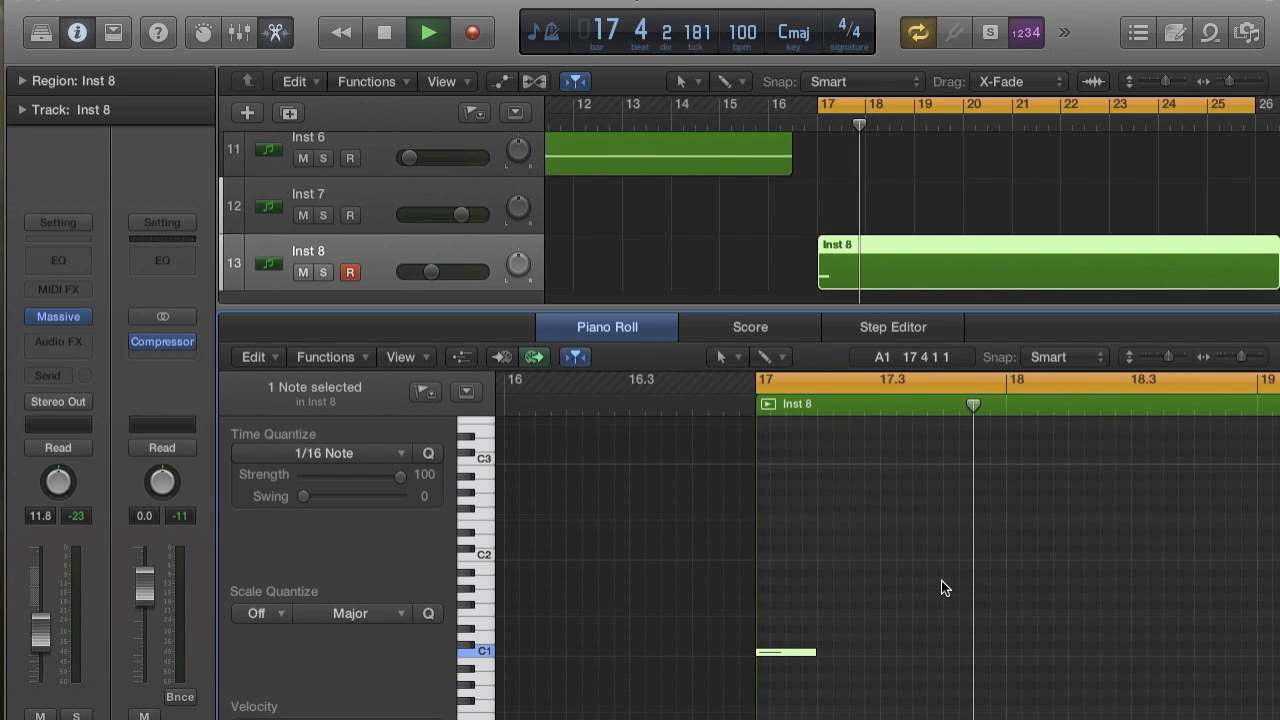
key("space")
left_click(888, 652, "super")
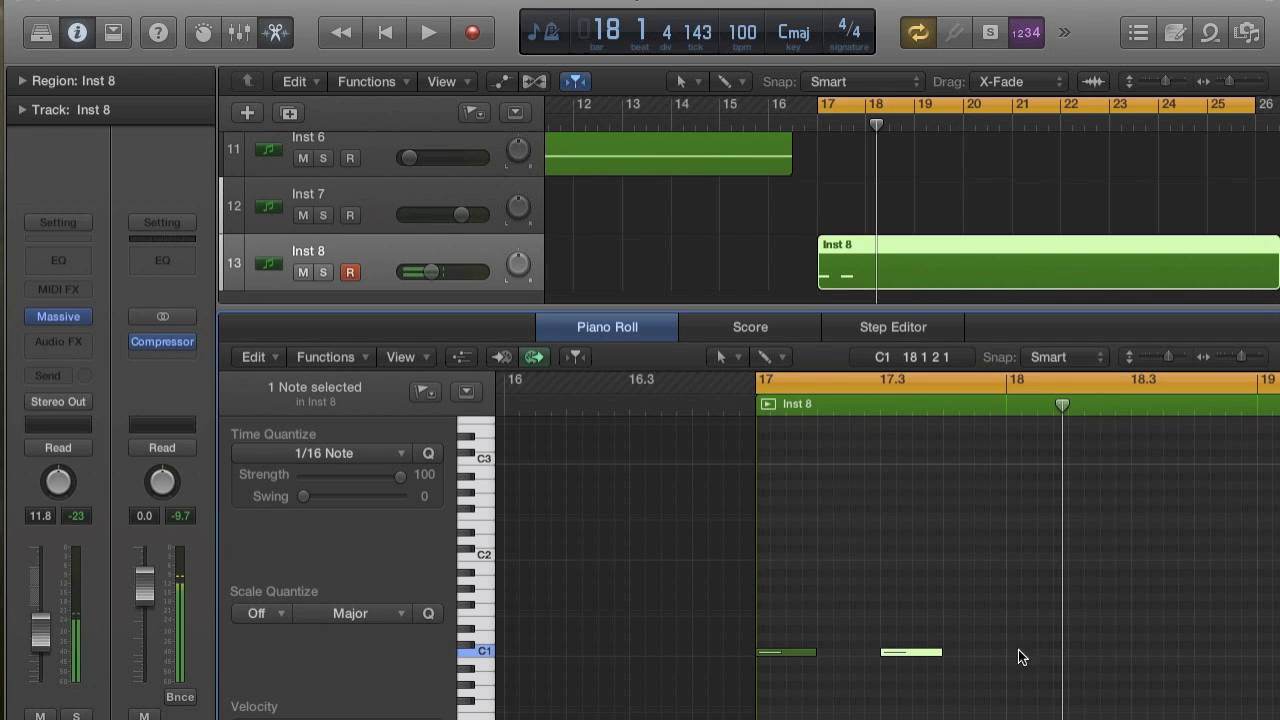
left_click(1008, 652, "super")
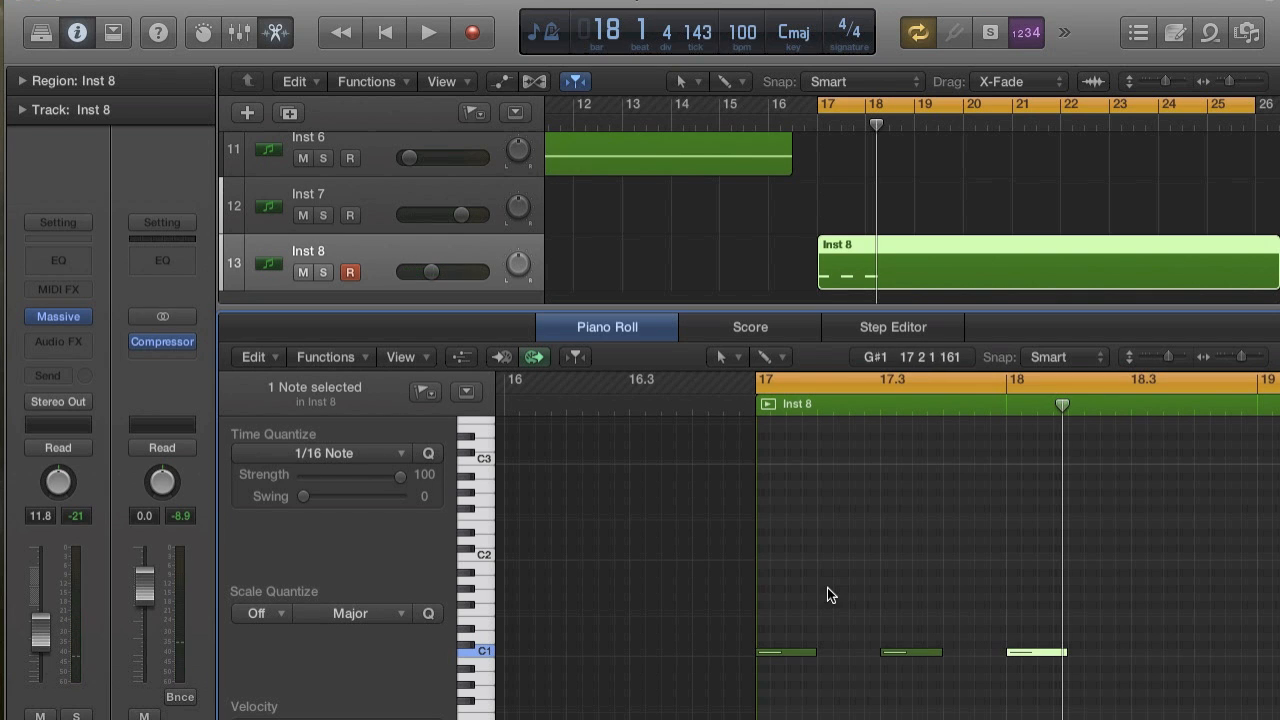
key("space")
key("space")
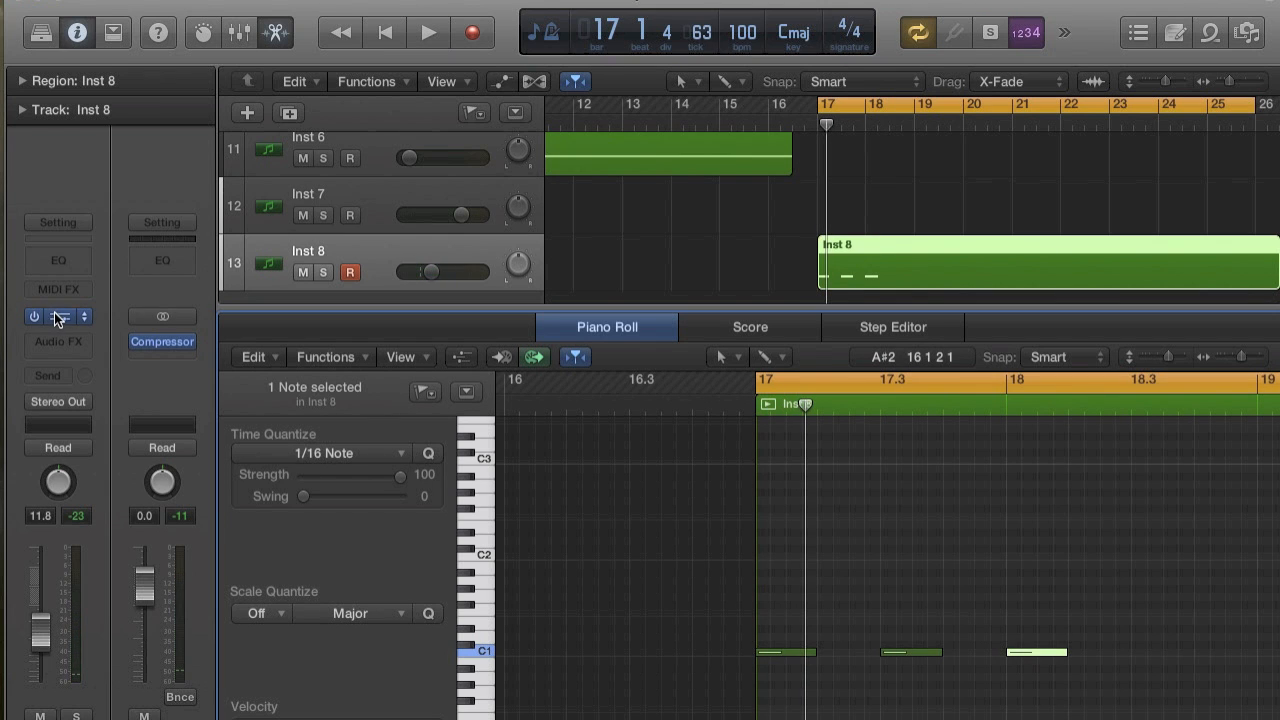
Open the Massive instrument on the Inst 8 track and start a new sound.
left_click(55, 314)
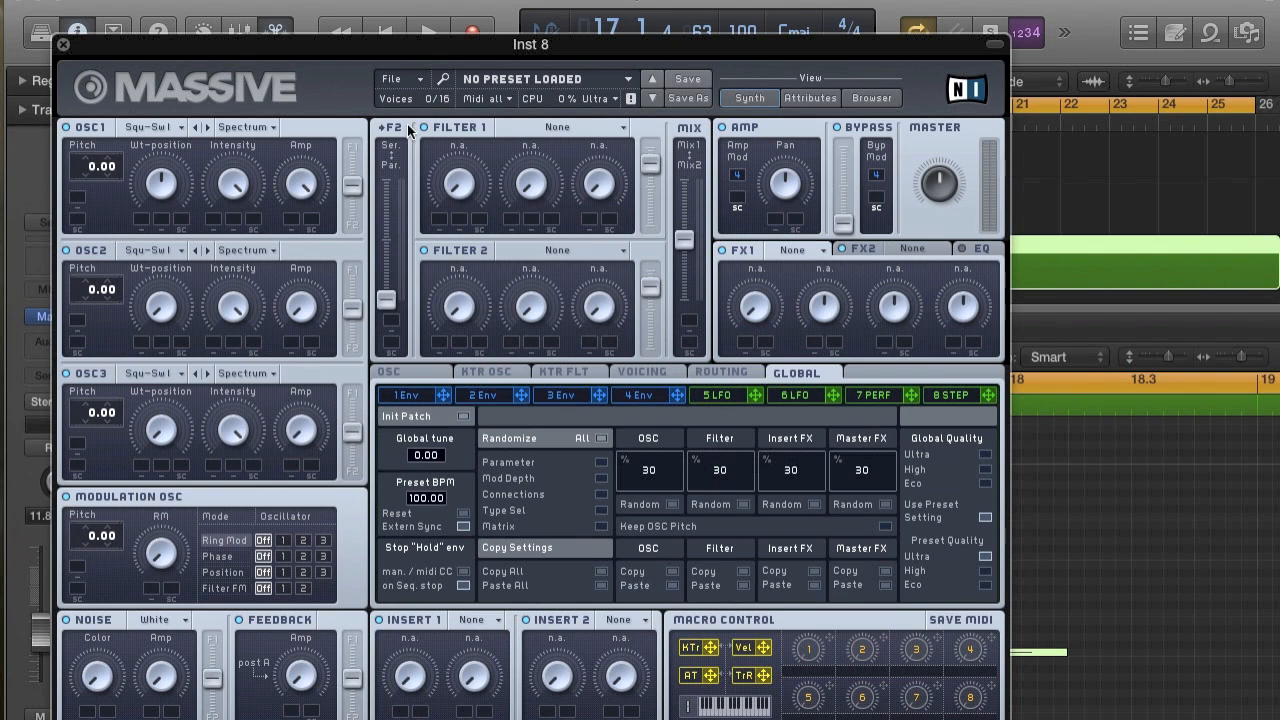
left_click(393, 80)
left_click(404, 80)
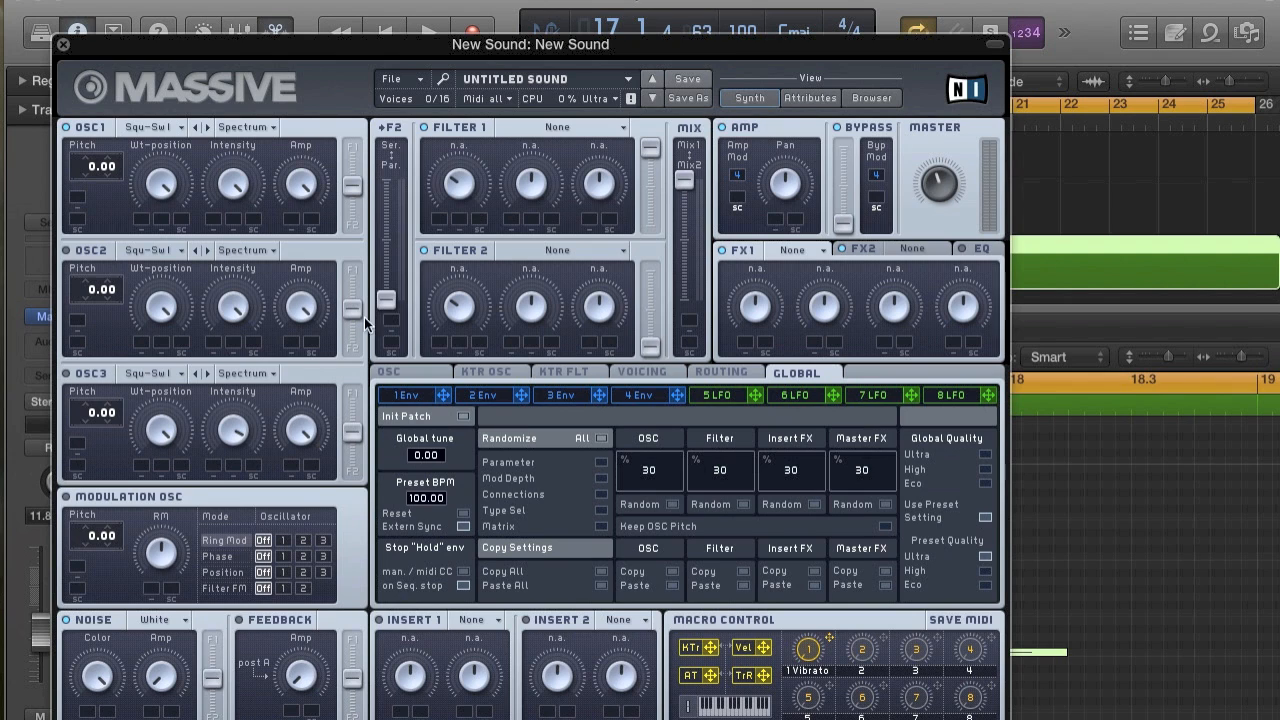
Modulate OSC1's pitch with envelope 1 by 64.00 and shape that envelope as a short decay falling to zero.
left_click(407, 397)
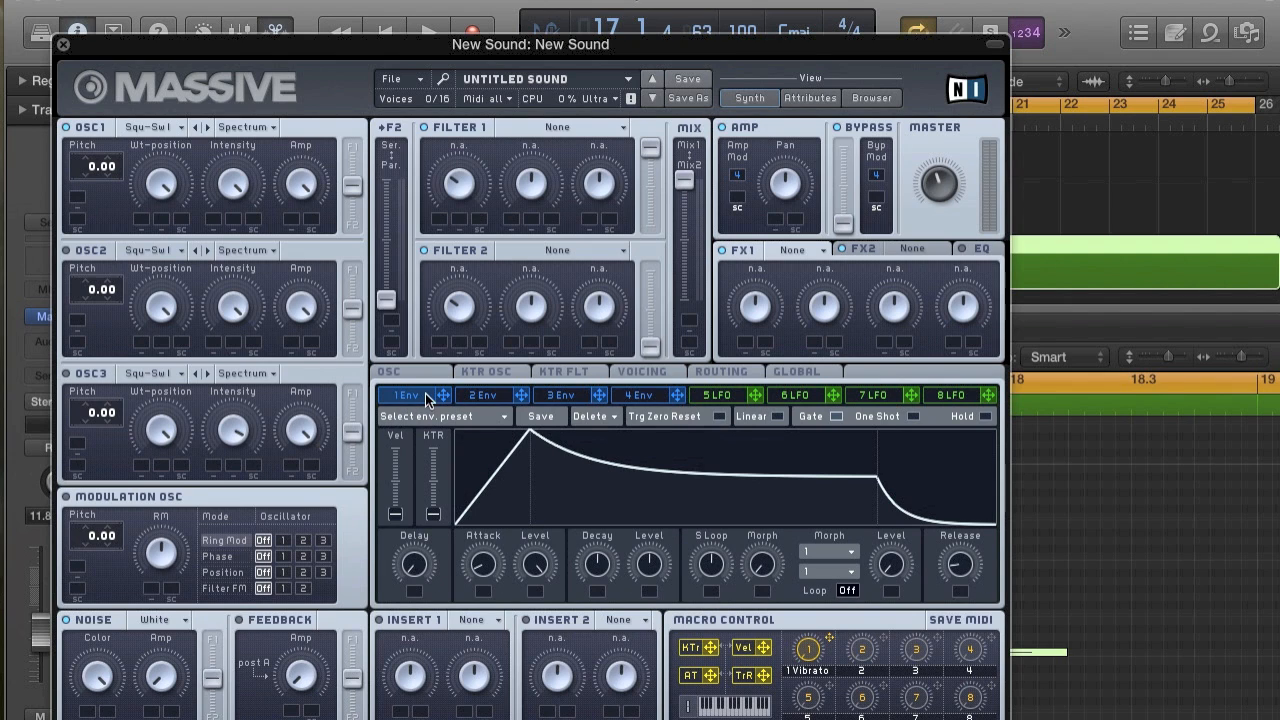
left_click_drag(83, 200, 88, 202)
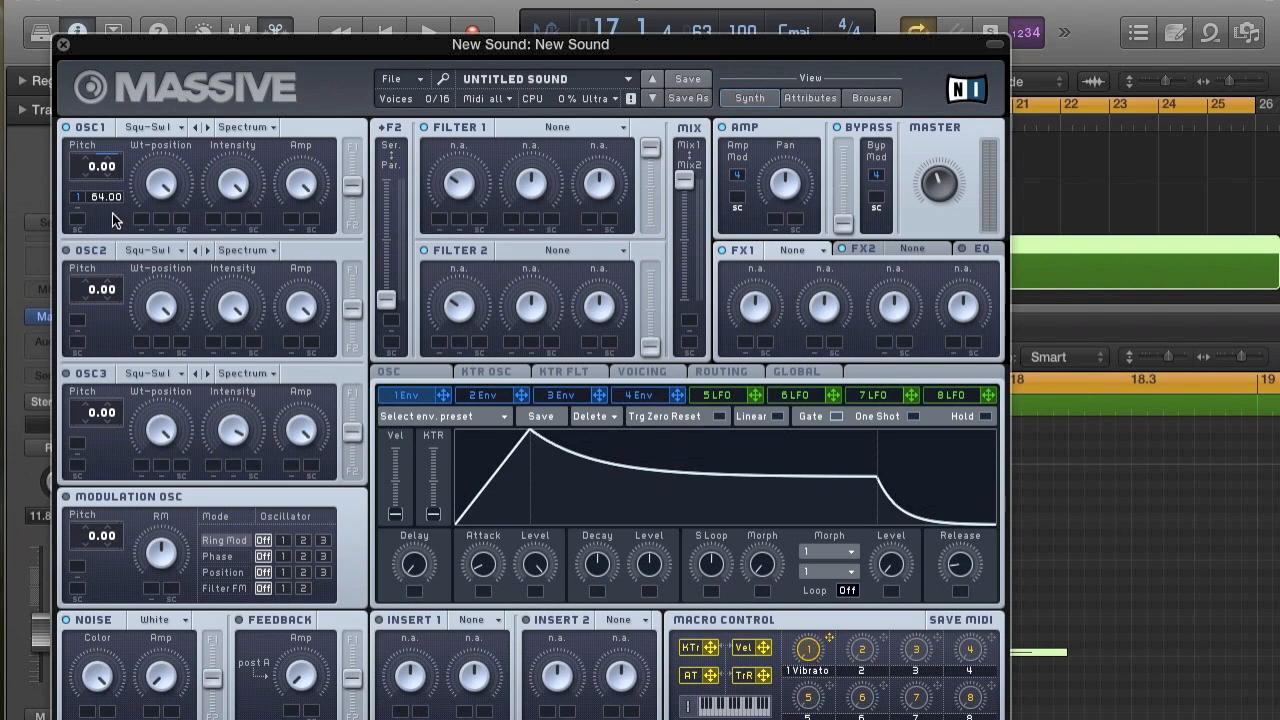
left_click_drag(637, 478, 594, 618)
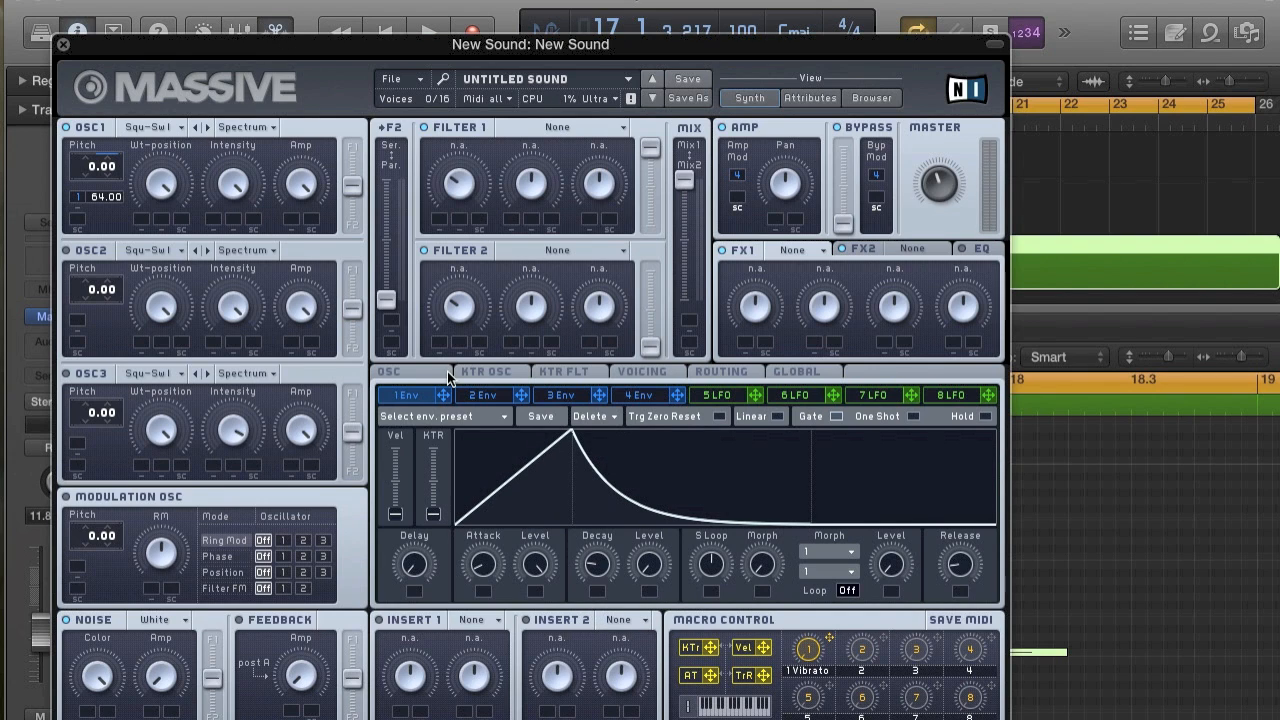
Shorten the decay of envelope 4 and audition the notes.
left_click(648, 400)
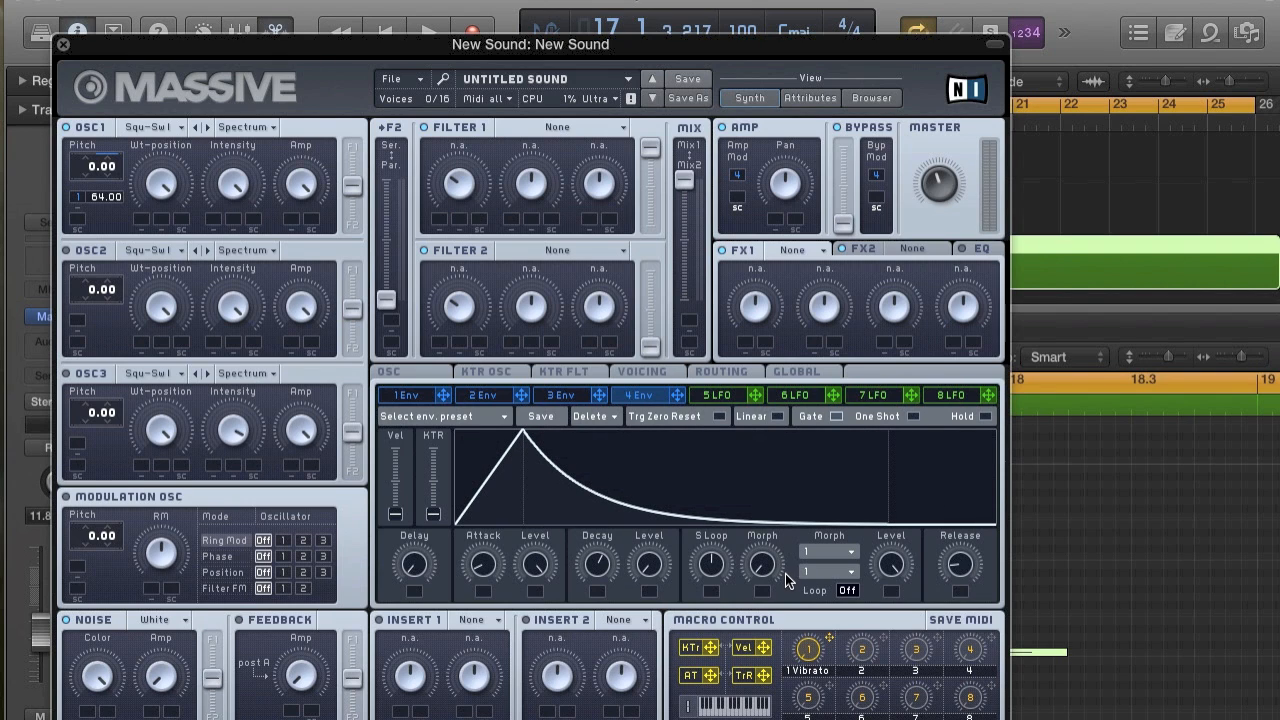
mouse_move(603, 565)
left_mouse_down()
mouse_move(603, 595)
mouse_move(598, 582)
left_mouse_up()
key("space")
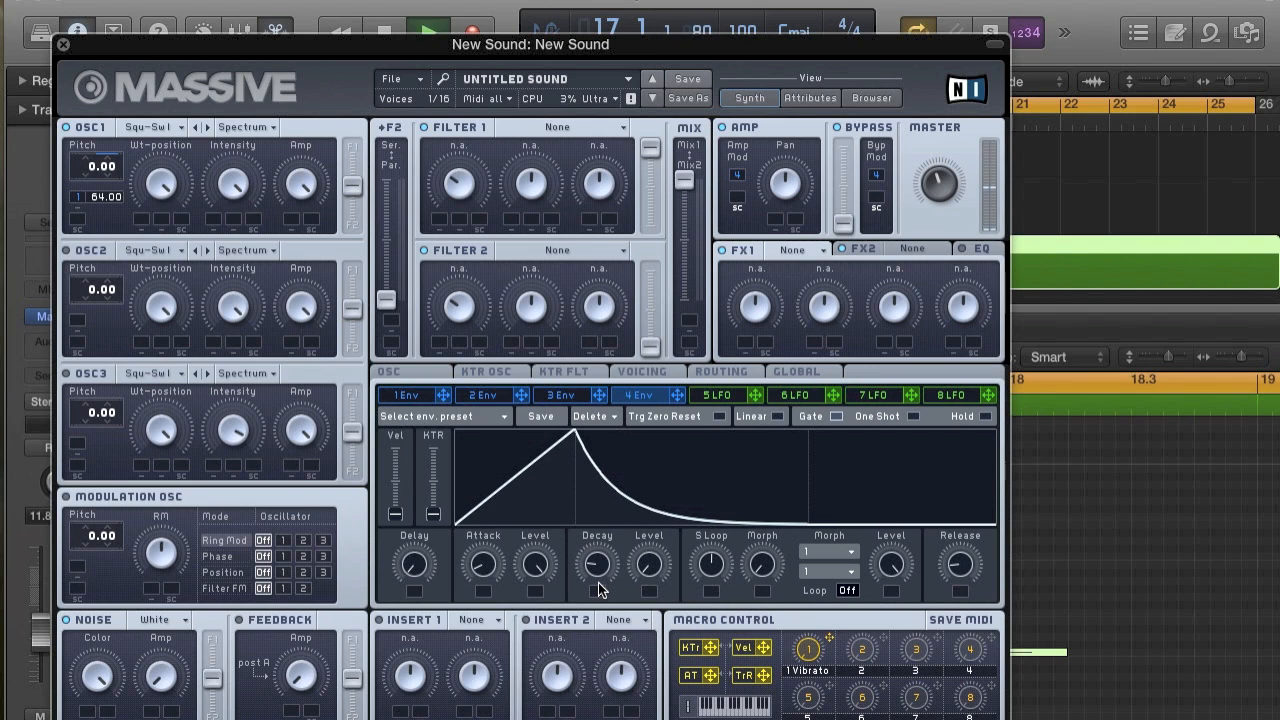
key("space")
Raise the Massive track's volume to -4.2 dB and audition it.
left_click_drag(40, 632, 40, 605)
key("space")
key("space")
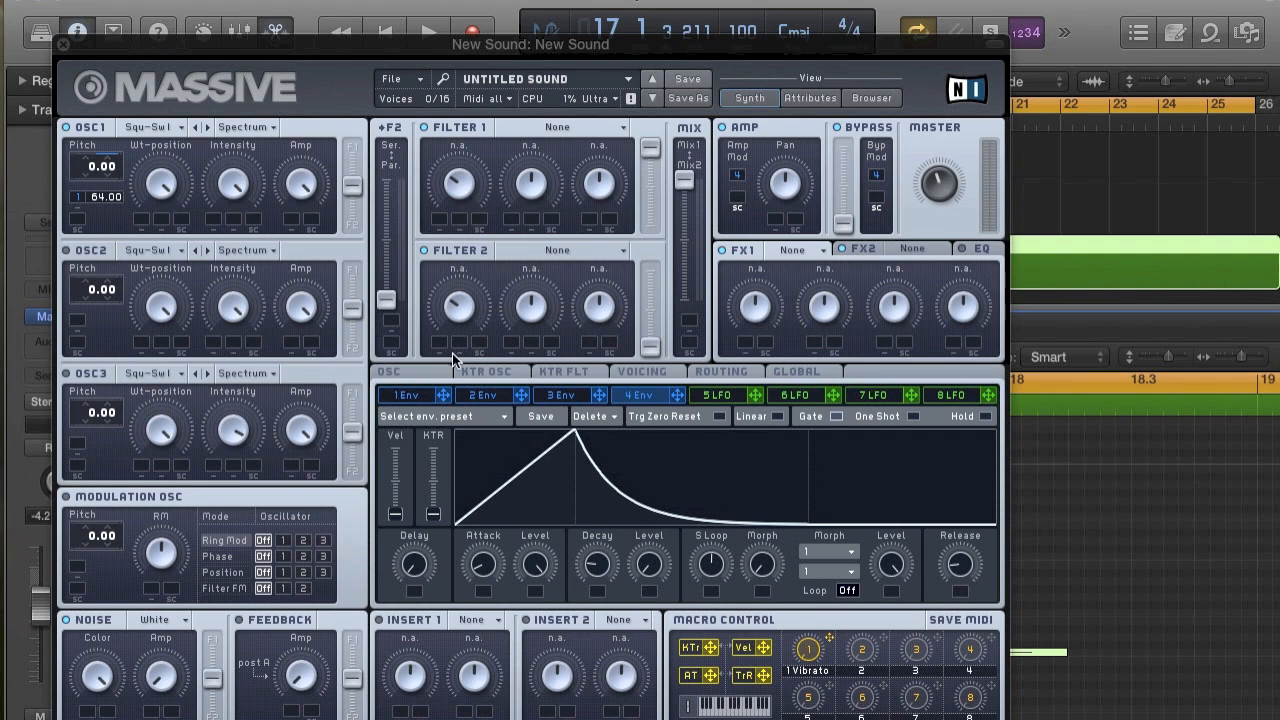
Shorten envelope 1's decay slightly, audition the result and look through OSC1's wavetable list.
left_click(415, 399)
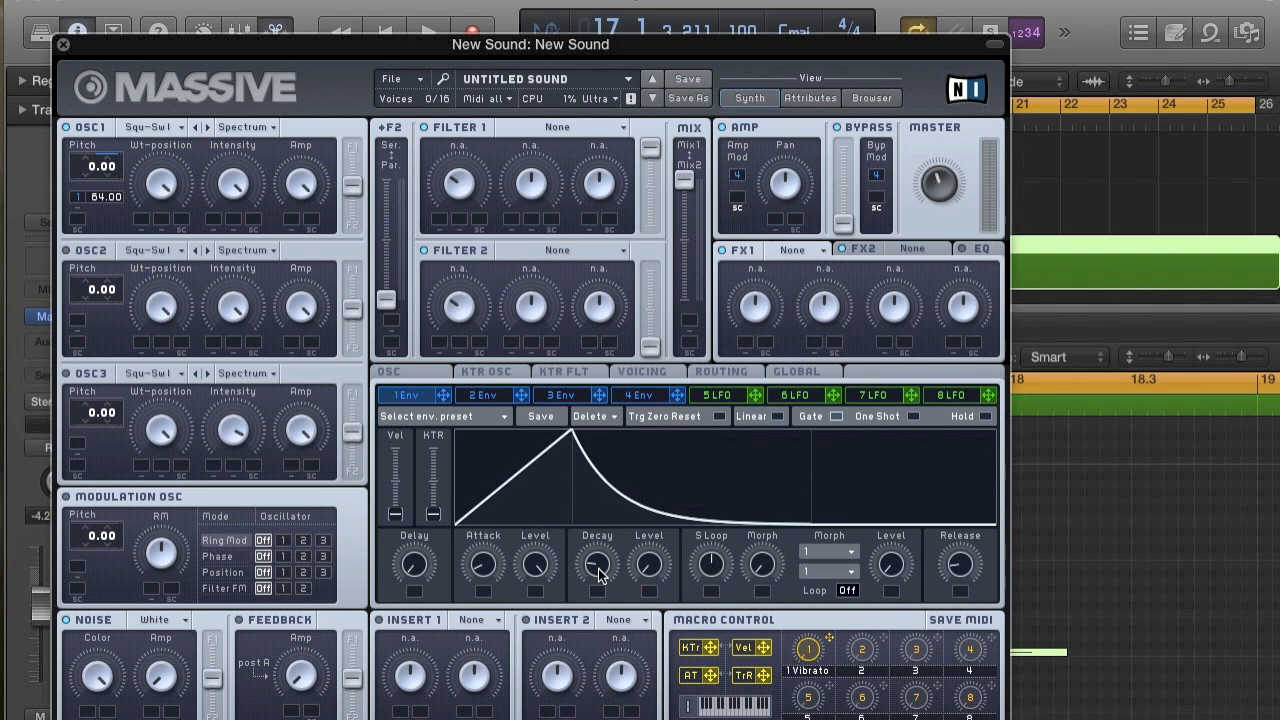
left_click_drag(598, 572, 598, 566)
key("space")
key("space")
left_click(160, 127)
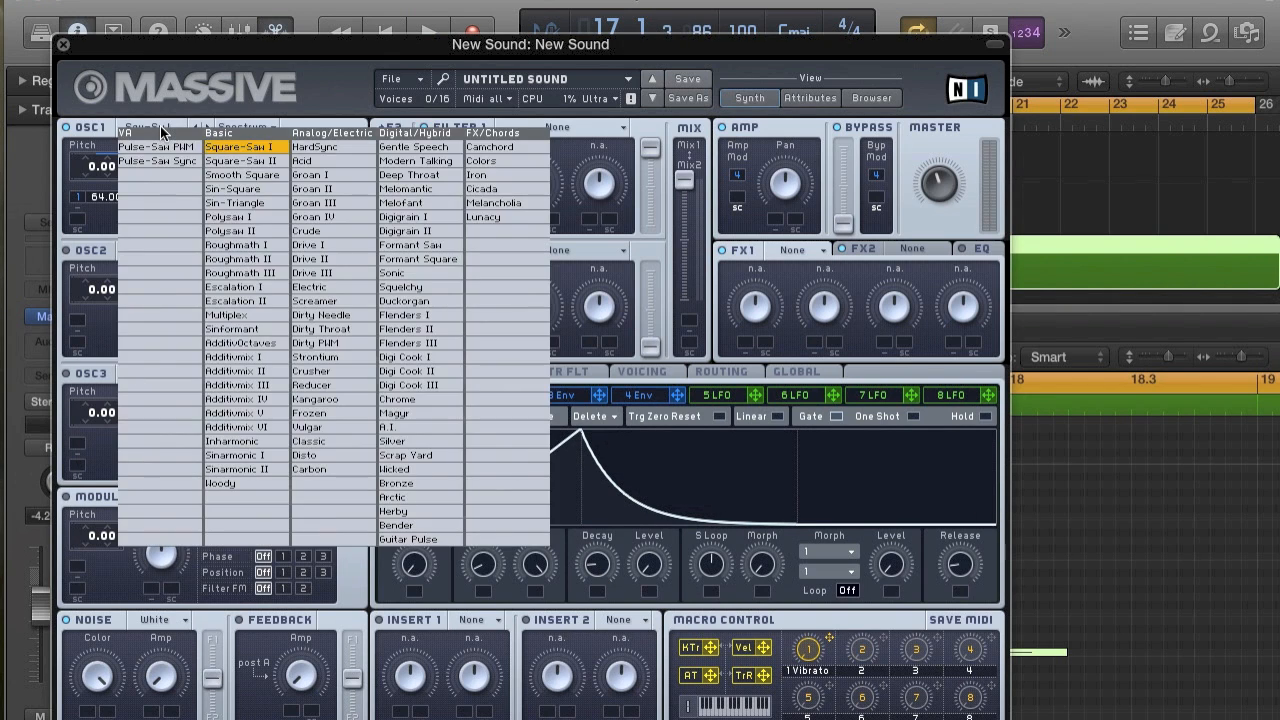
left_click(315, 65)
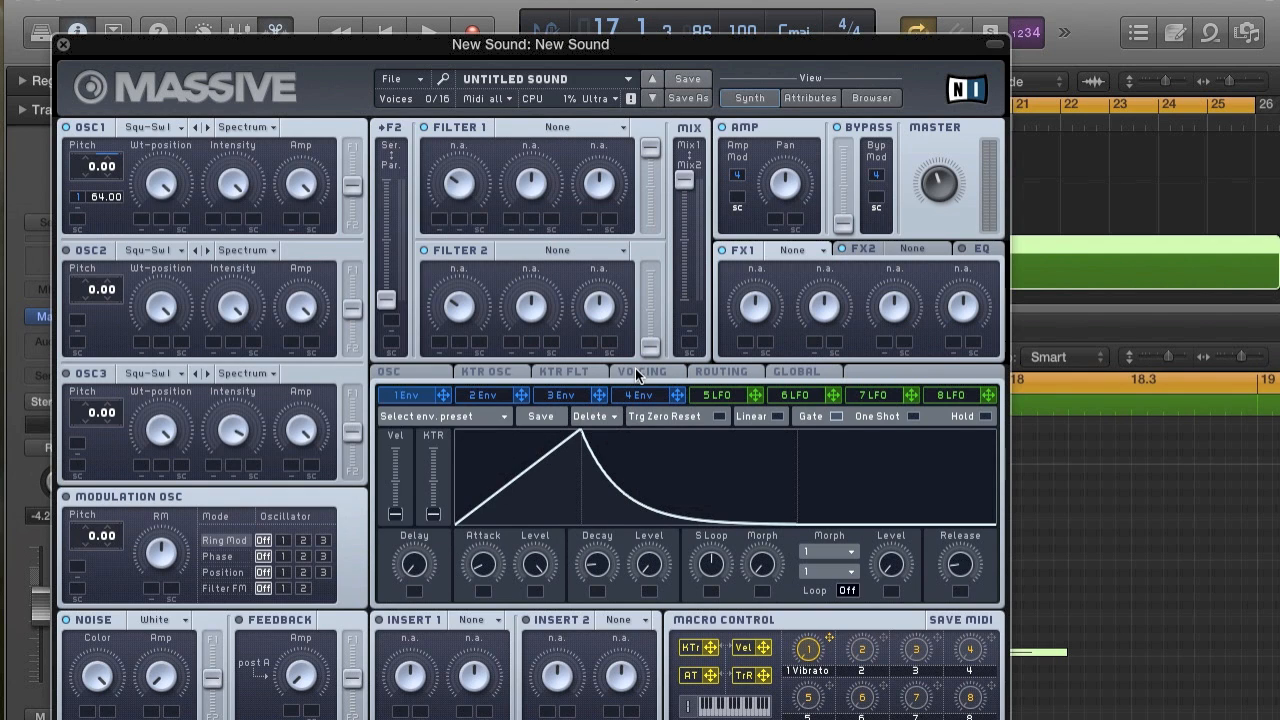
Set Massive's unisono to 5 voices and enable Restart via Gate for the oscillator phases, auditioning the sound.
left_click(639, 373)
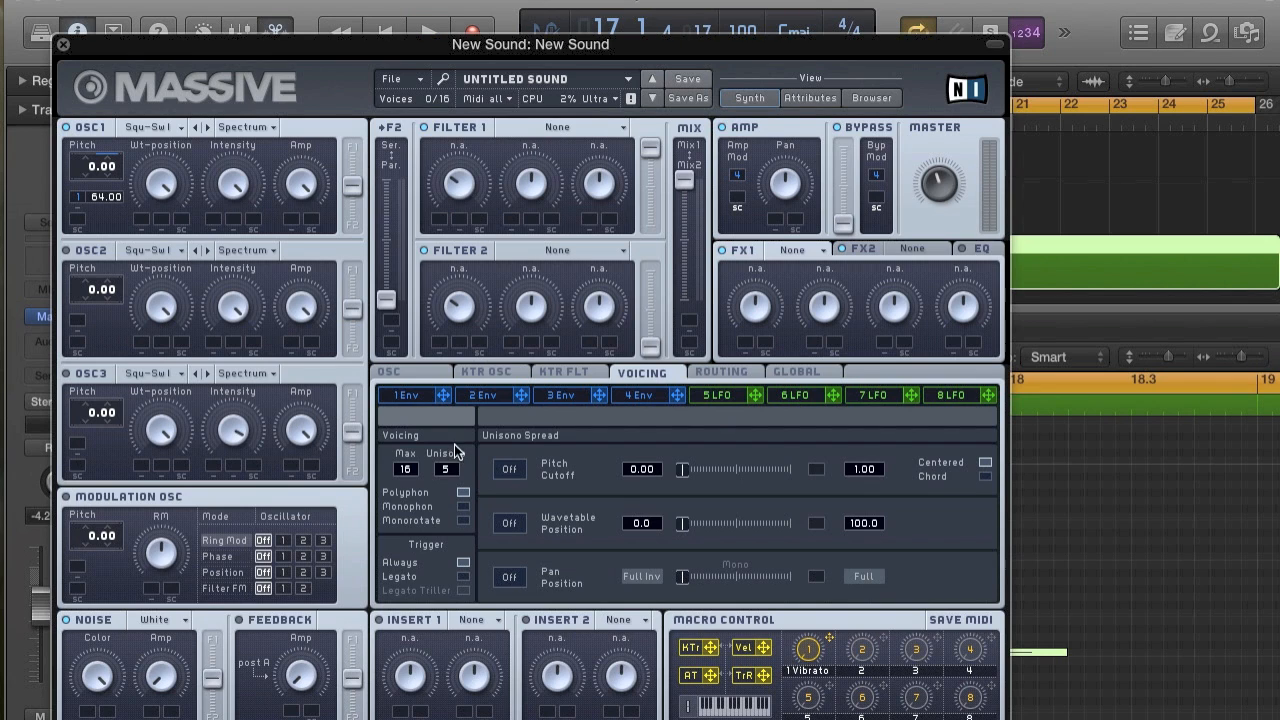
left_click(421, 375)
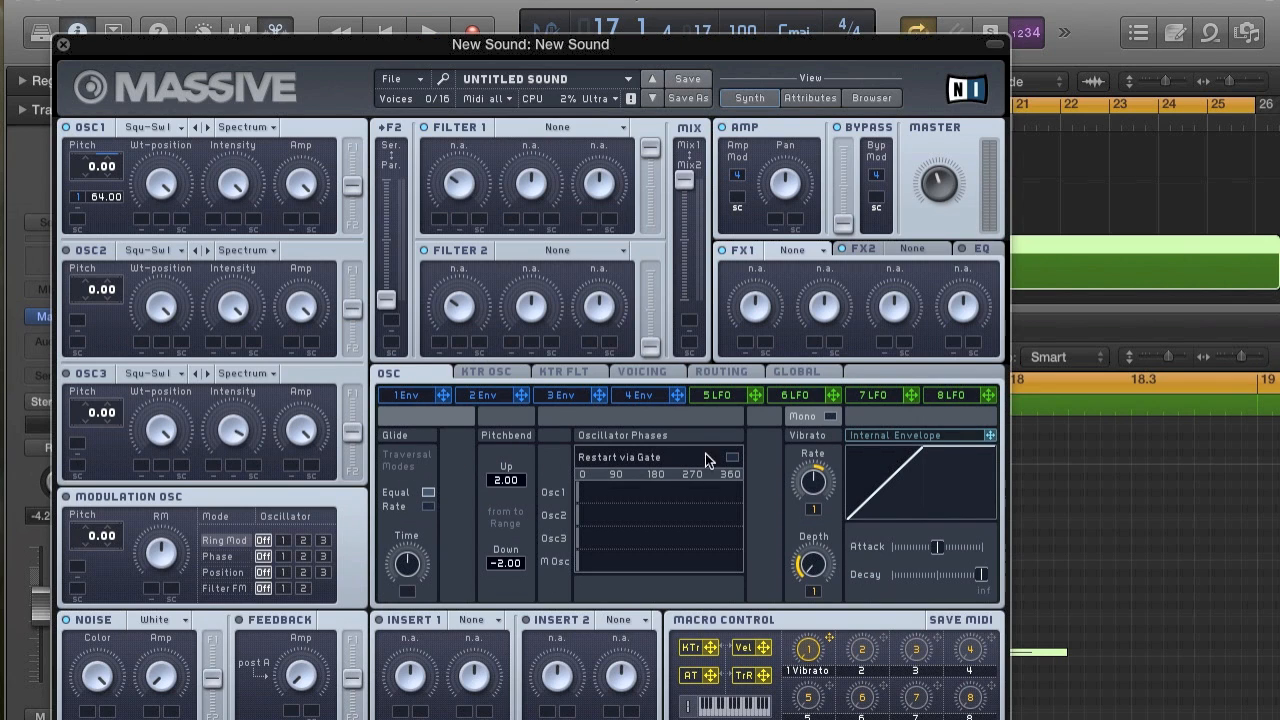
key("space")
key("space")
key("space")
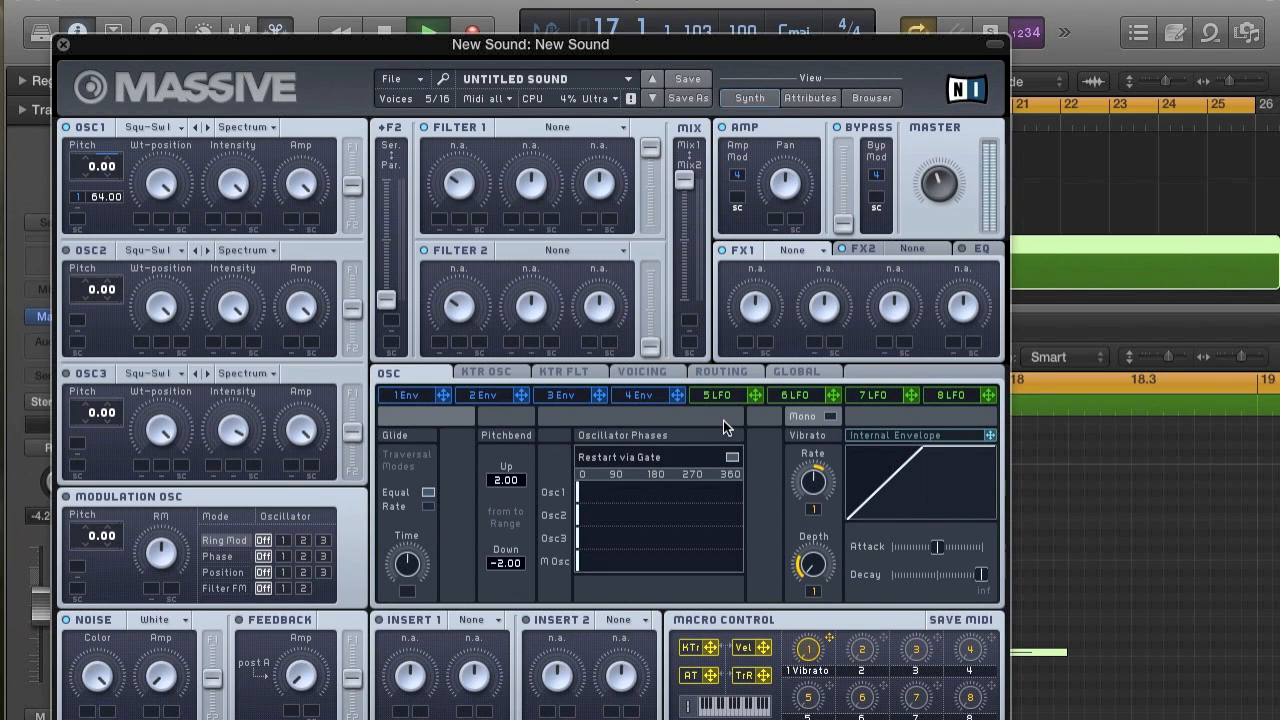
Lower the Massive track's volume to -12.6 dB and audition it.
left_click_drag(33, 580, 40, 633)
key("space")
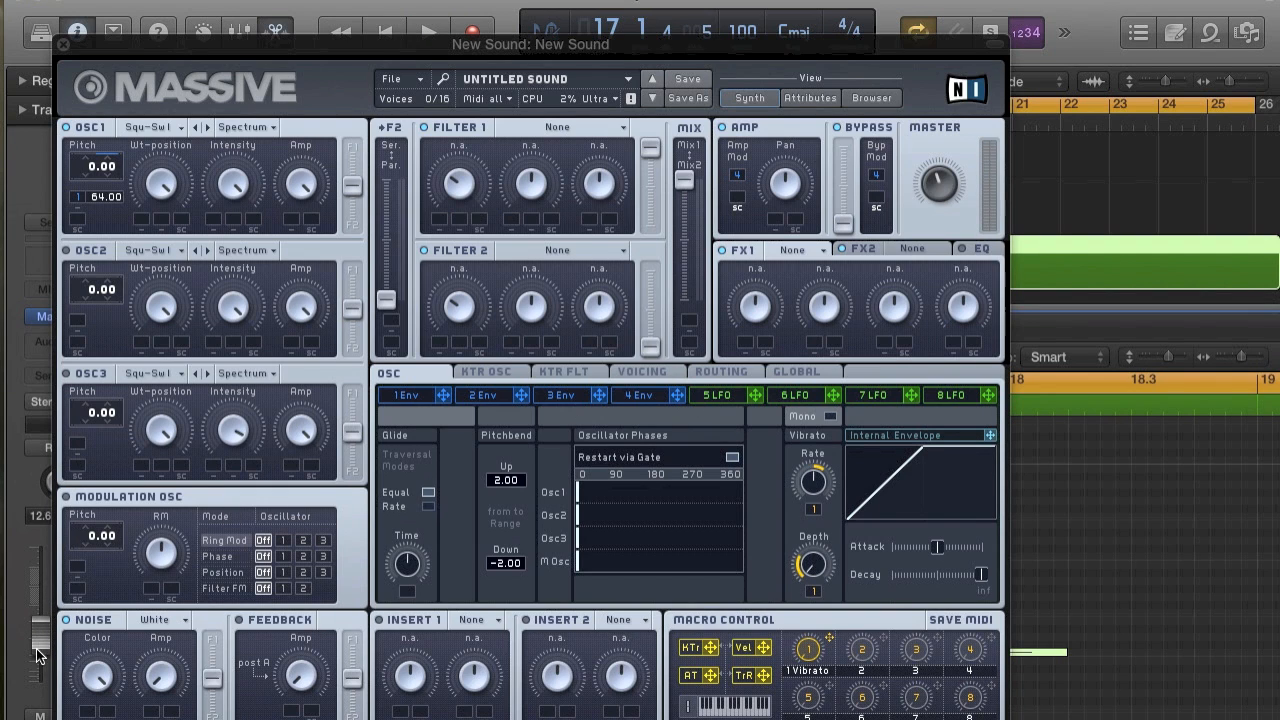
key("space")
key("space")
key("space")
key("space")
Switch OSC1 to the Smooth Square wavetable and turn its Intensity down to minimum, auditioning the sound.
left_click(150, 128)
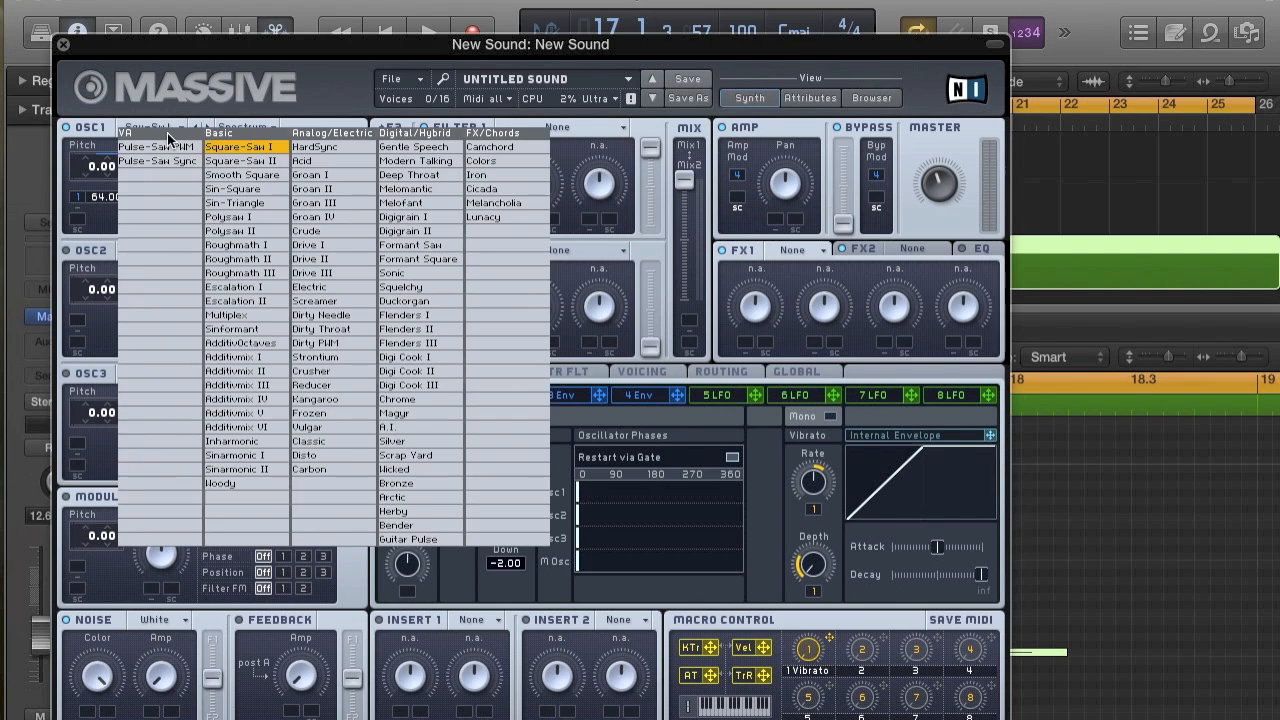
left_click(256, 176)
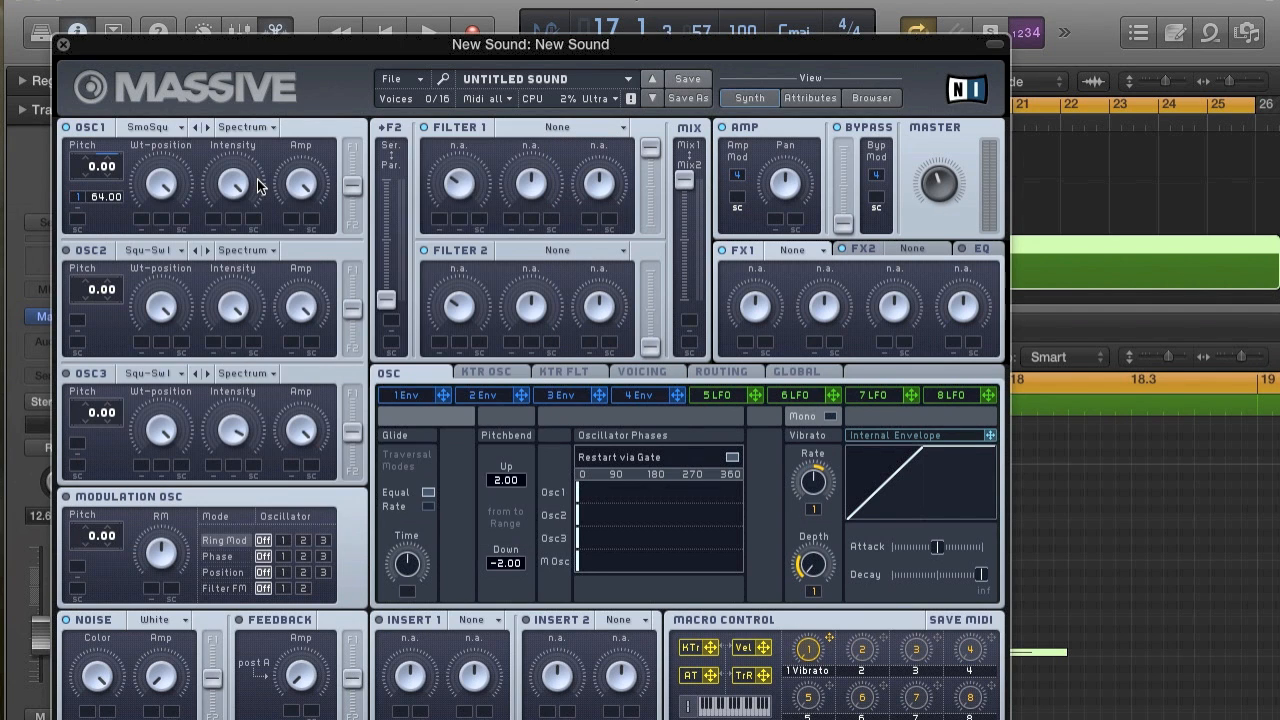
key("space")
key("space")
Lengthen the decay of envelope 4 while repeatedly auditioning the notes.
left_click(664, 371)
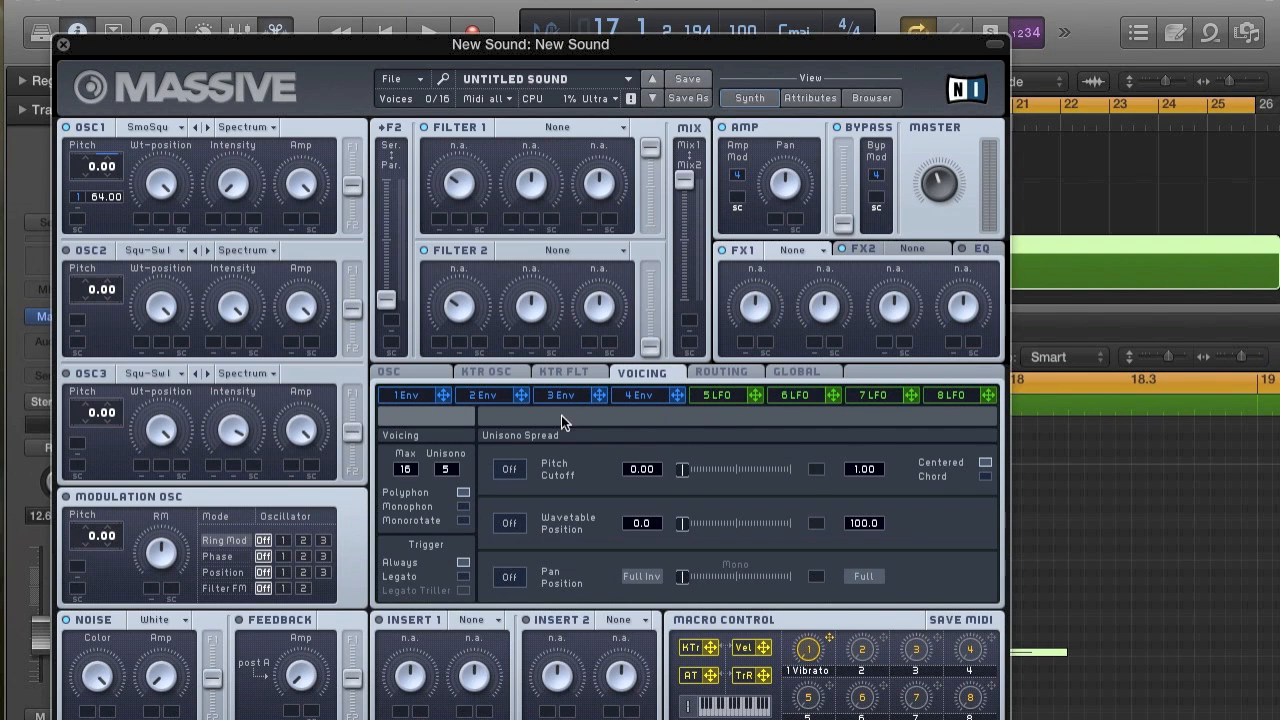
left_click(630, 396)
mouse_move(598, 564)
left_mouse_down()
mouse_move(600, 546)
mouse_move(602, 583)
left_mouse_up()
key("space")
key("space")
key("space")
key("space")
key("space")
key("space")
key("space")
key("space")
key("space")
key("space")
key("space")
key("space")
key("space")
key("space")
key("space")
key("space")
key("space")
key("space")
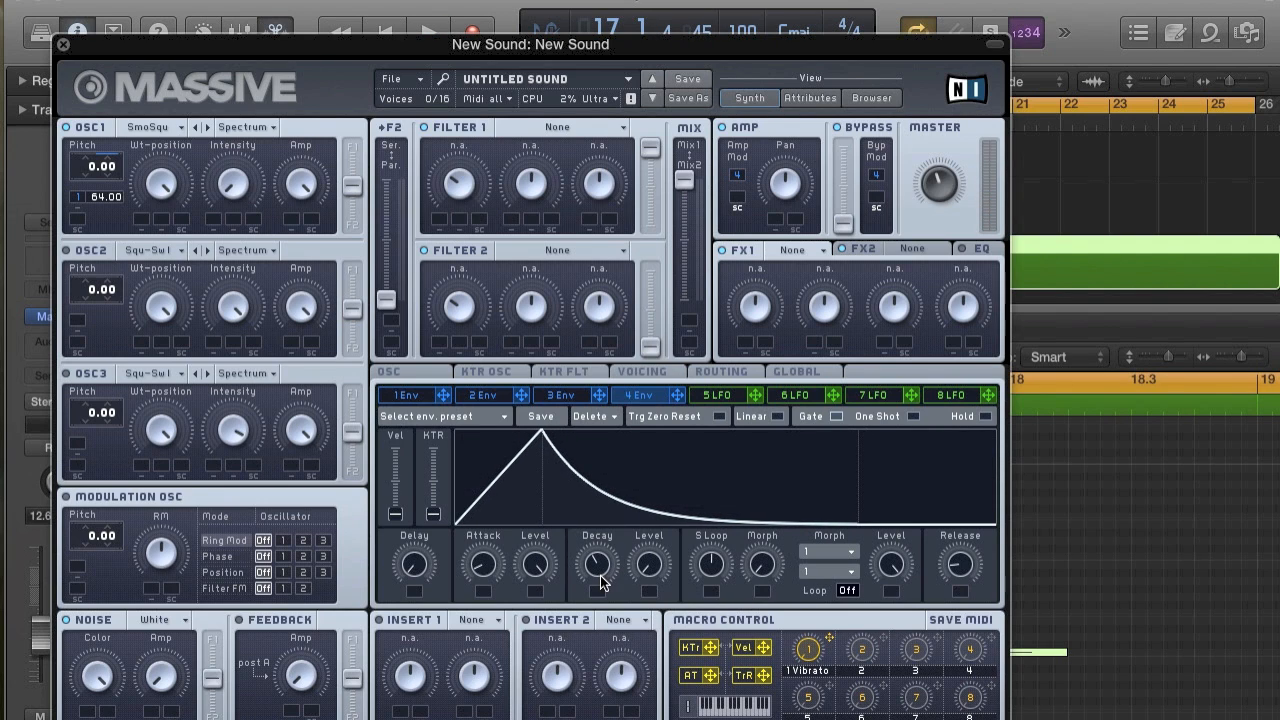
key("space")
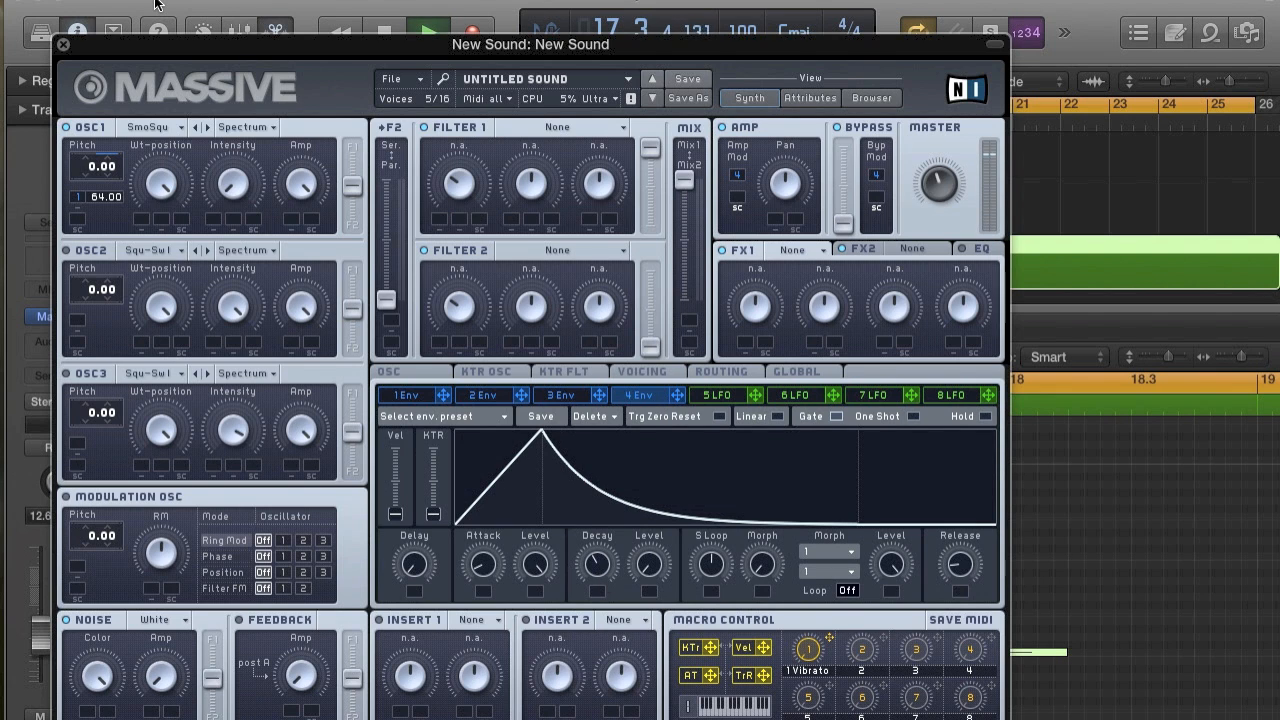
Close Massive and insert a Bitcrusher as the track's first audio effect.
left_click(63, 45)
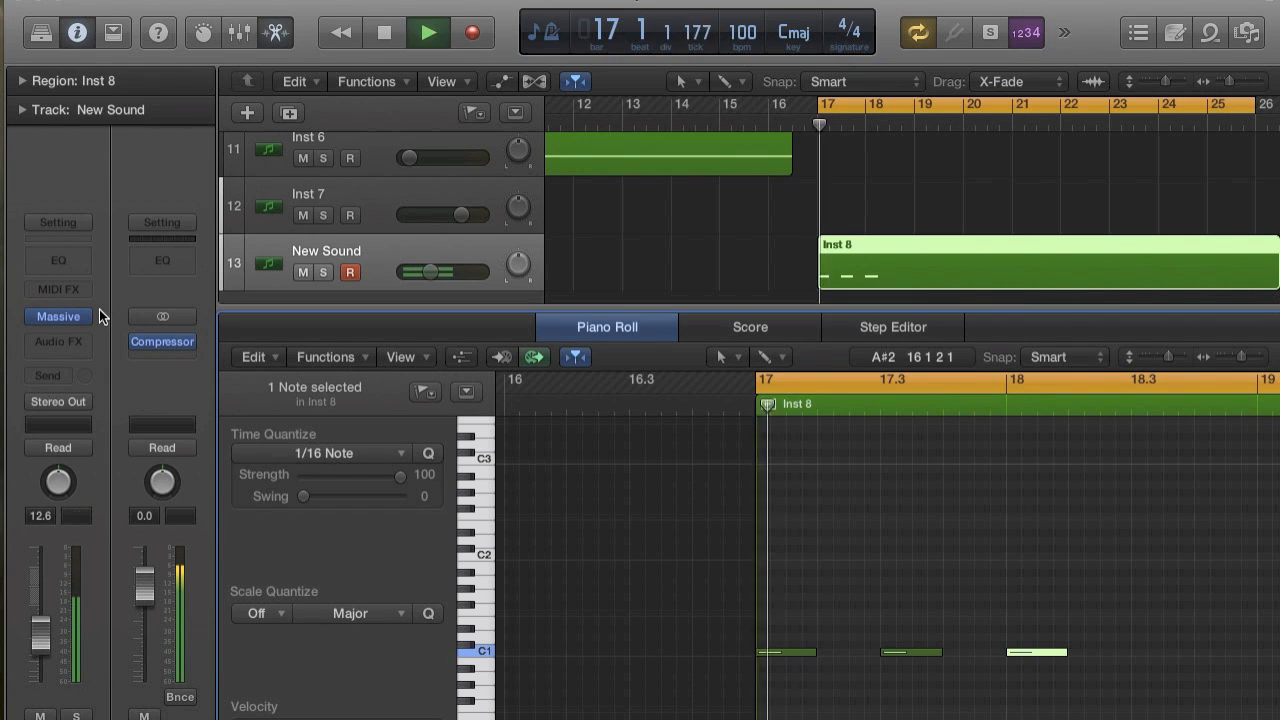
left_click(70, 345)
mouse_move(100, 405)
mouse_move(318, 405)
left_click(370, 405)
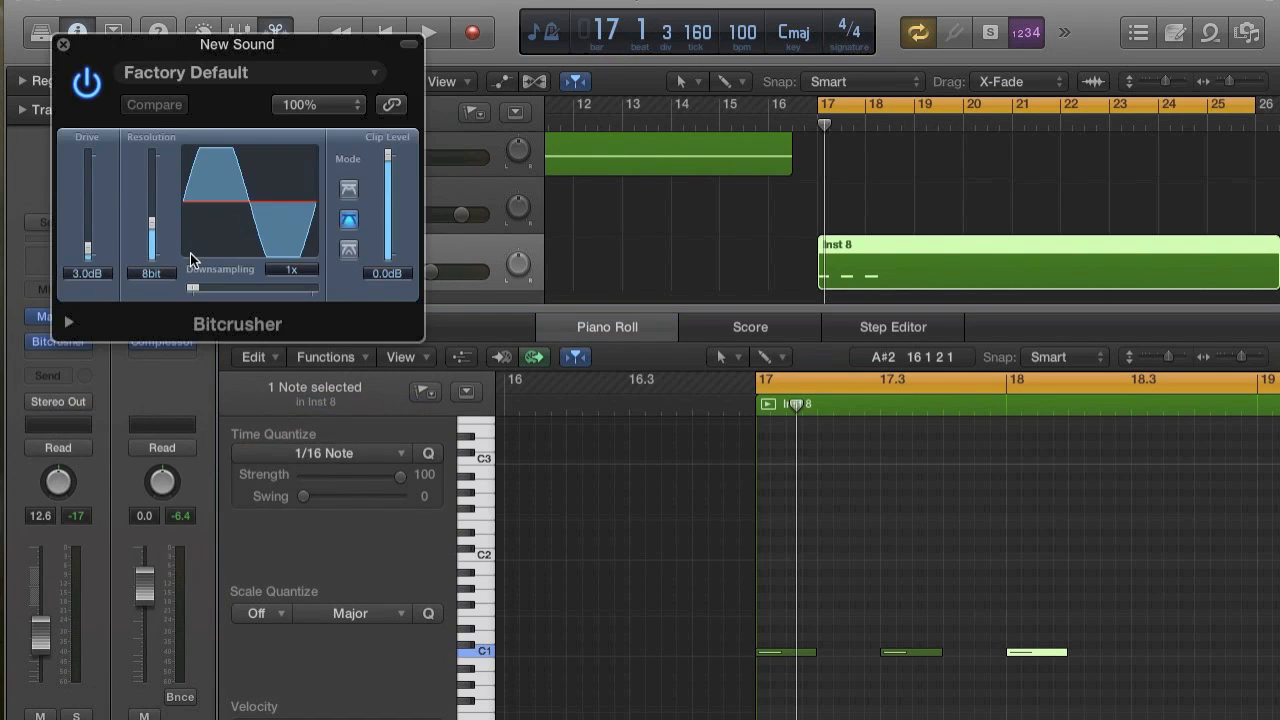
Set the Bitcrusher to 4x downsampling, 24-bit resolution and 5.5 dB drive.
left_click_drag(193, 288, 203, 289)
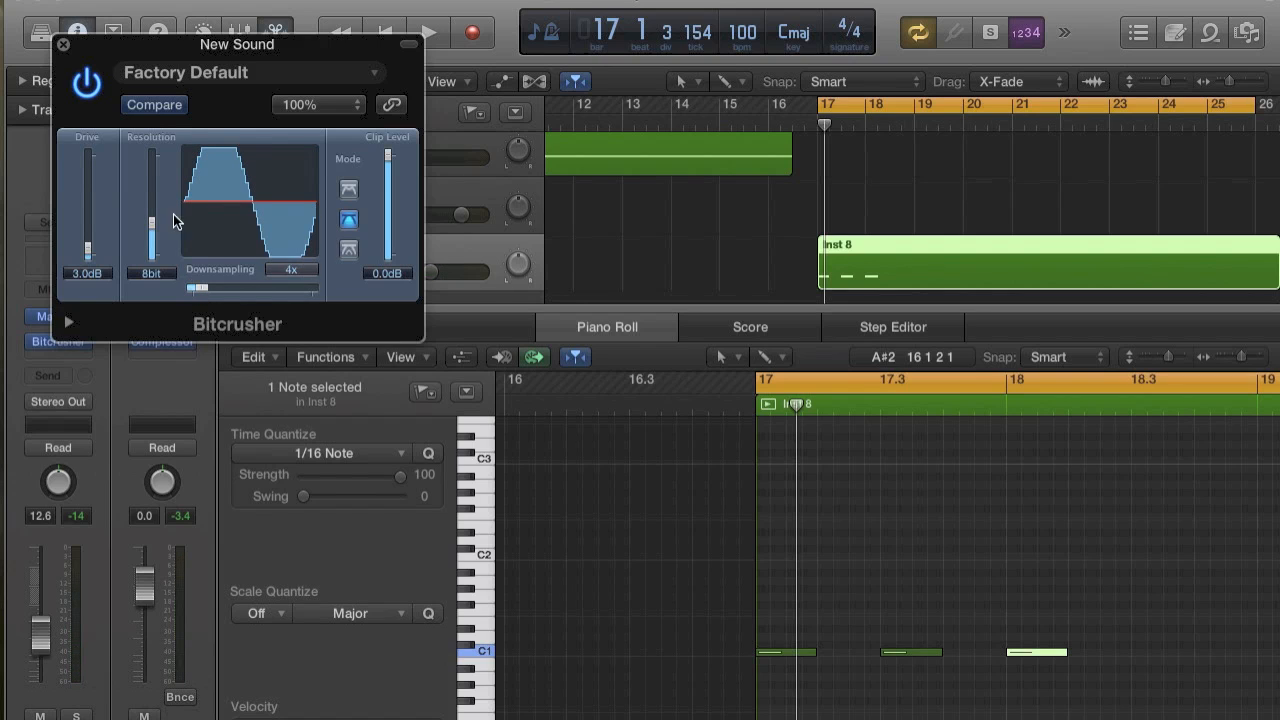
left_click_drag(155, 155, 156, 135)
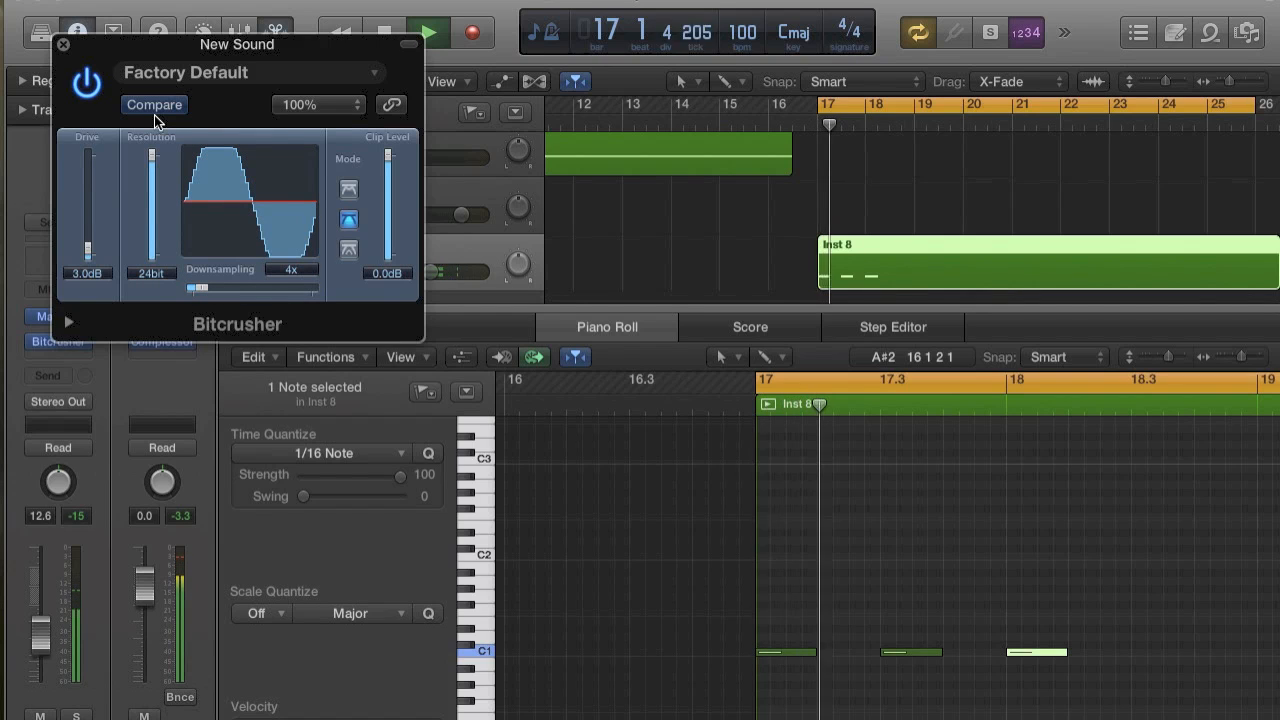
key("space")
mouse_move(88, 250)
left_mouse_down()
mouse_move(88, 195)
mouse_move(88, 230)
left_mouse_up()
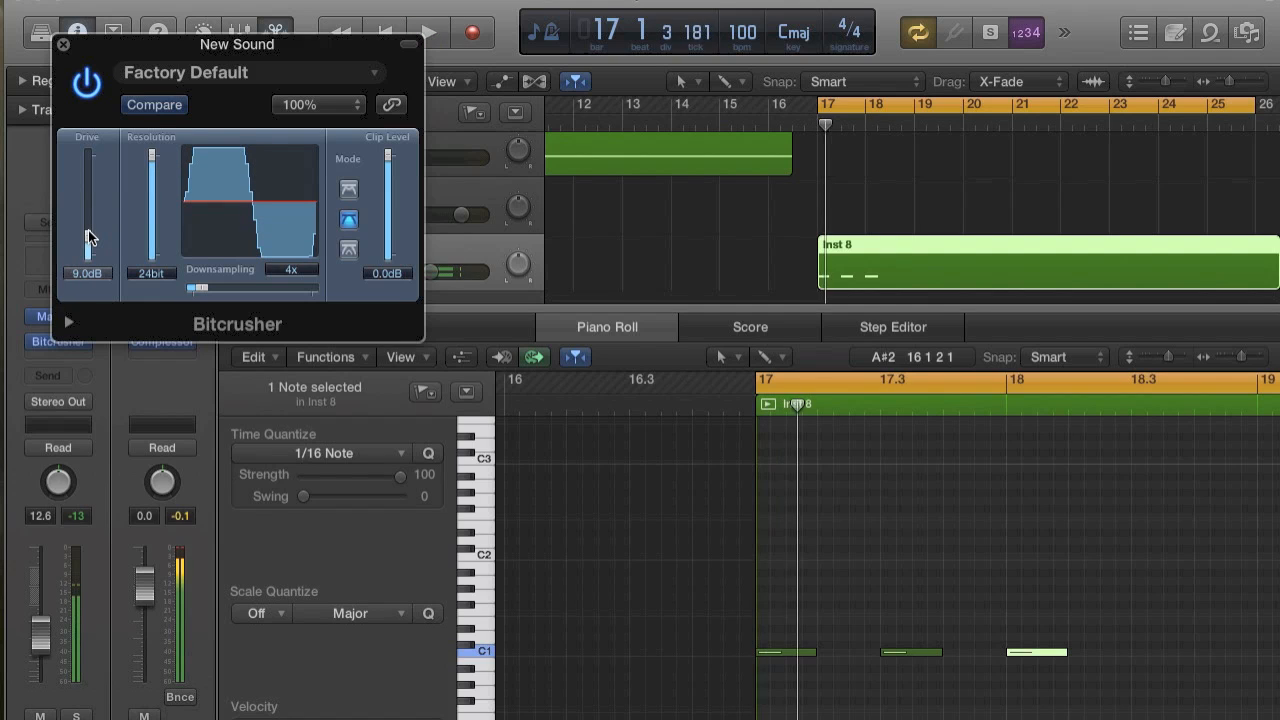
left_click_drag(88, 233, 88, 241)
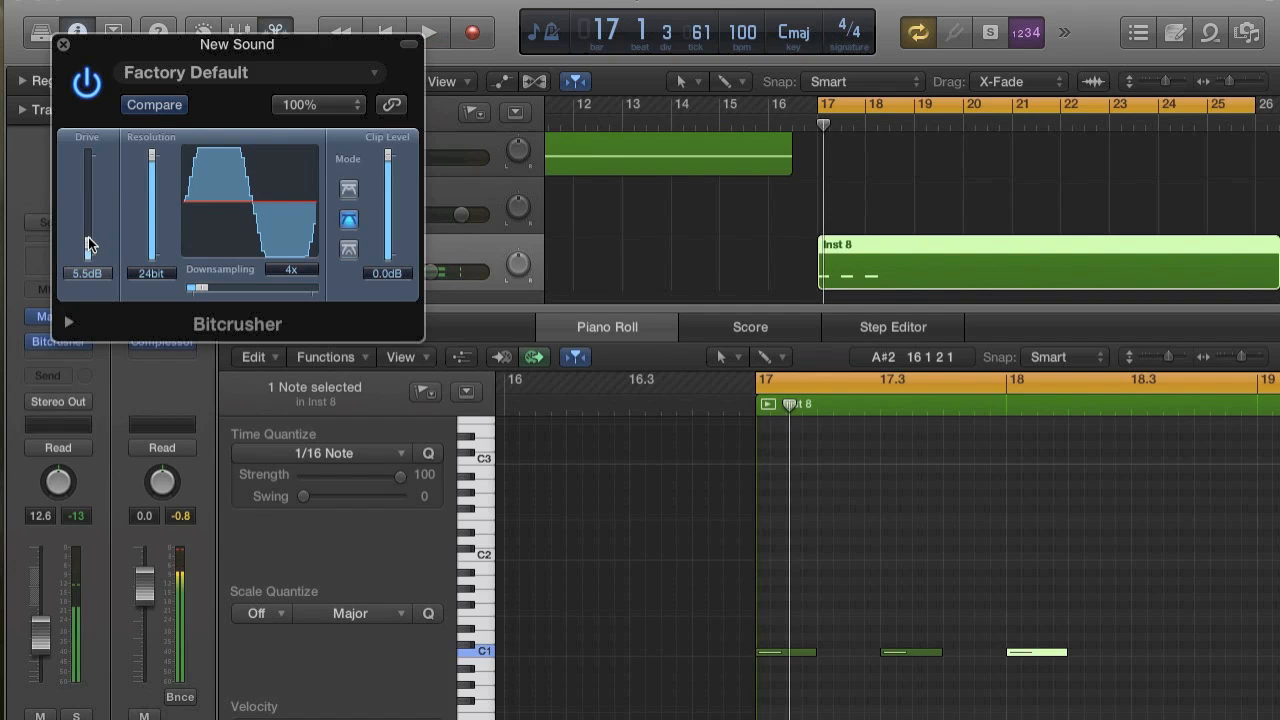
Lower the track's volume to -19.0 dB and audition the crushed sound.
left_click_drag(45, 637, 47, 668)
key("space")
key("space")
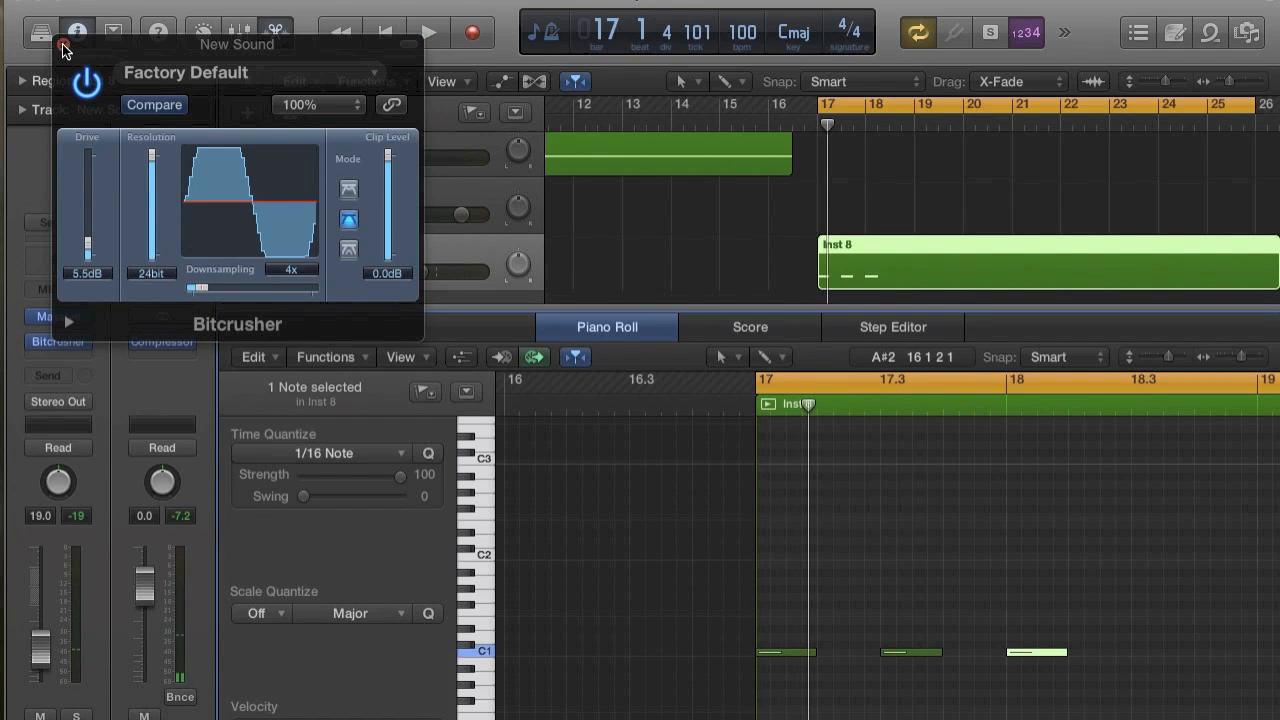
Close the Bitcrusher, insert a Channel EQ after it and turn on its Analyzer during playback.
left_click(62, 46)
left_click(73, 353)
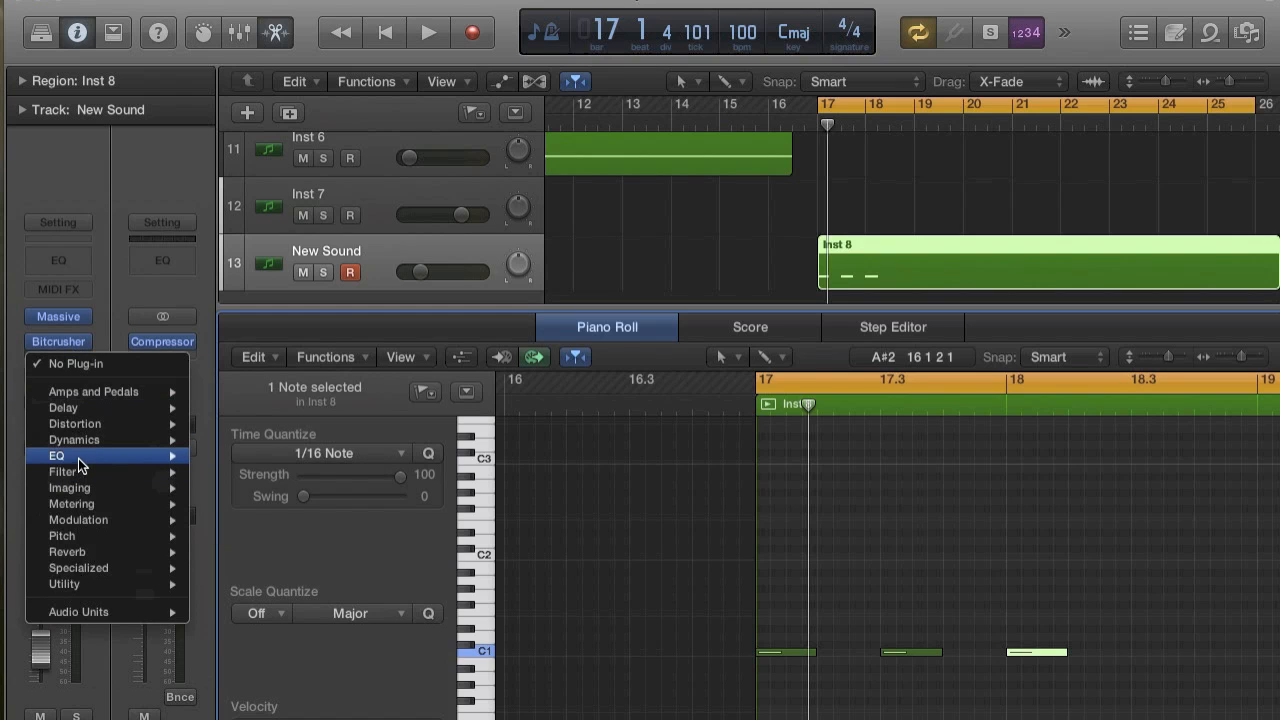
mouse_move(80, 460)
mouse_move(300, 453)
left_click(370, 452)
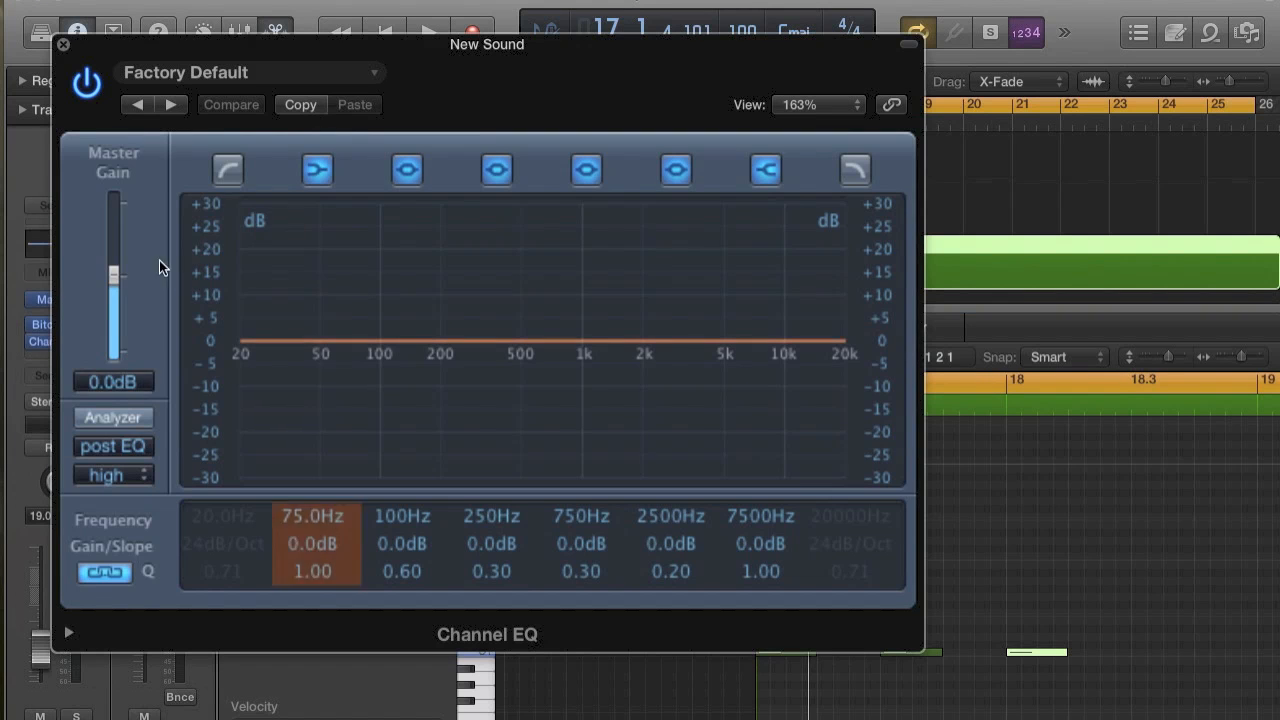
left_click(118, 411)
key("space")
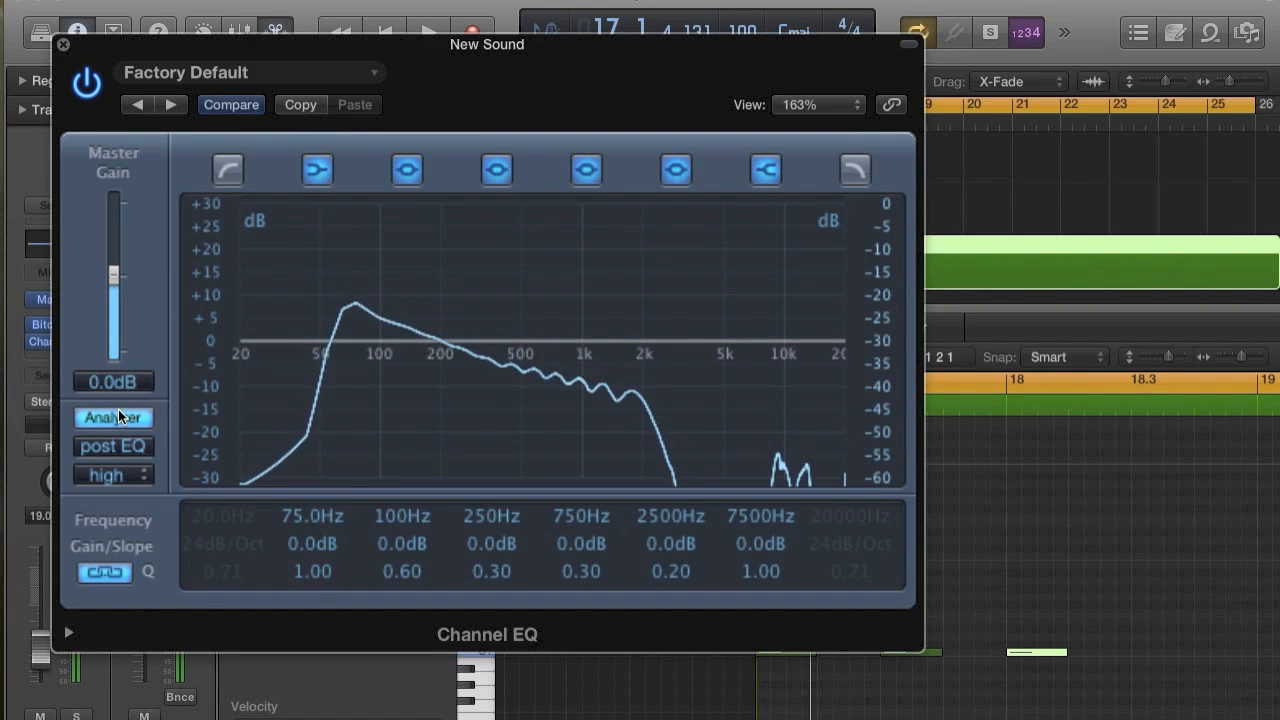
Boost the Channel EQ's second band by 4.5 dB at 99 Hz with a Q of 0.57, then close the EQ.
left_click_drag(356, 343, 355, 344)
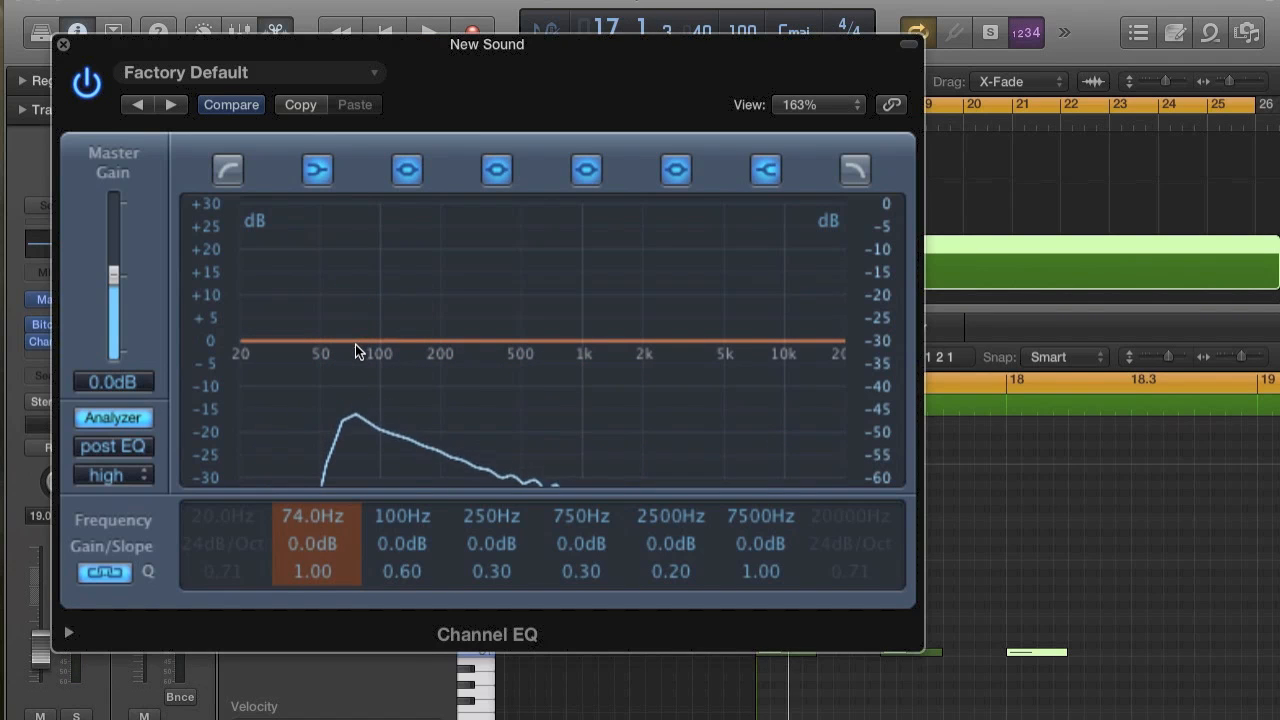
left_click_drag(381, 343, 383, 325)
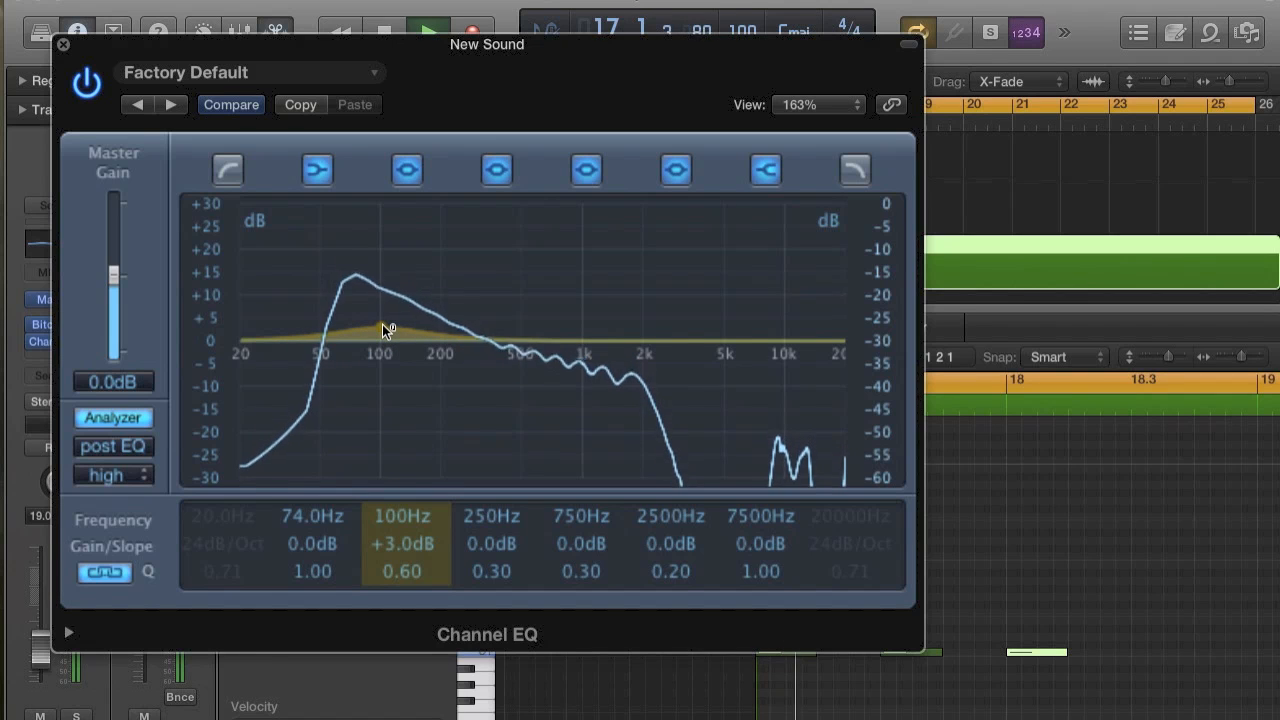
mouse_move(382, 324)
left_mouse_down()
mouse_move(382, 312)
mouse_move(379, 336)
left_mouse_up()
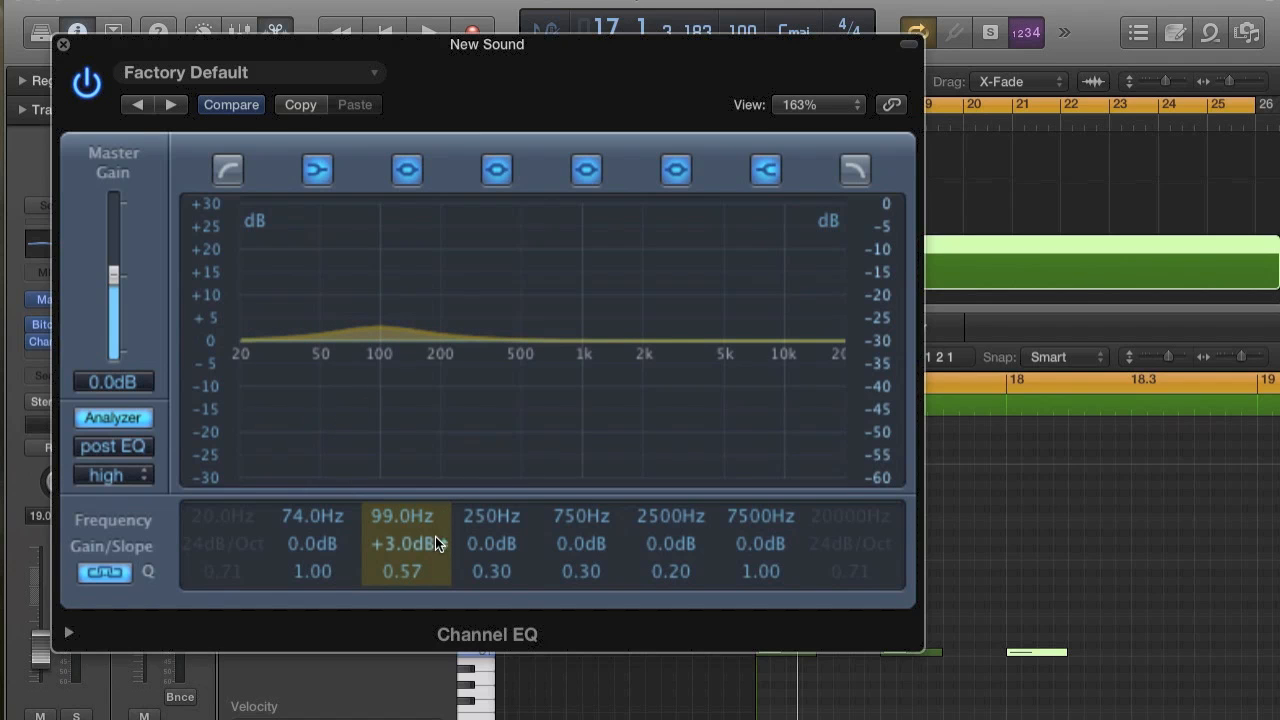
left_click_drag(435, 543, 436, 538)
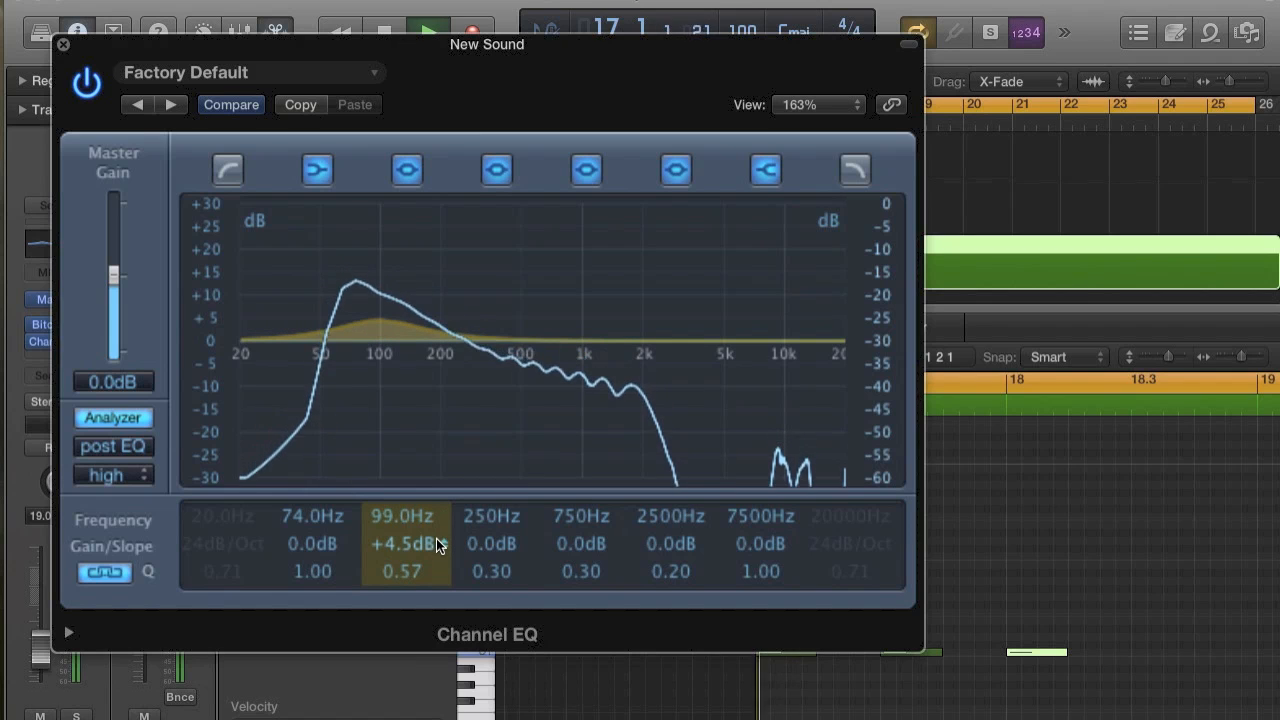
left_click(63, 44)
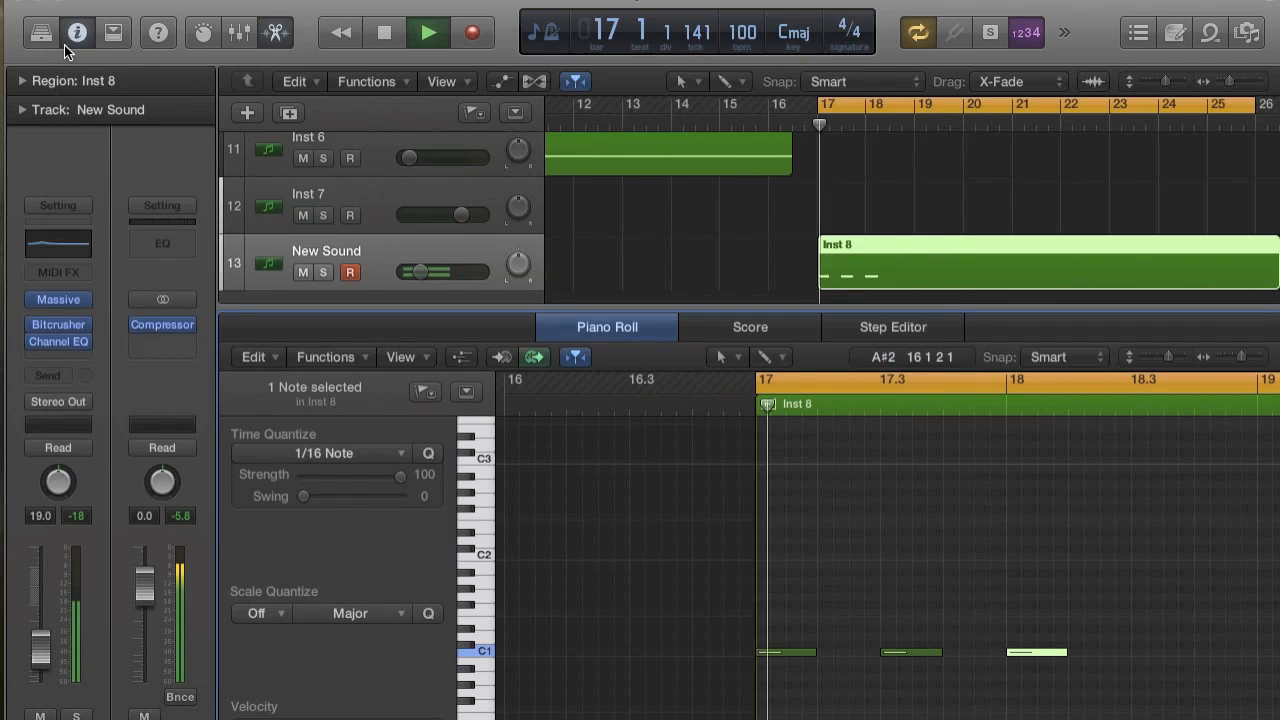
Audition the equalized sound repeatedly from bar 17.
key("space")
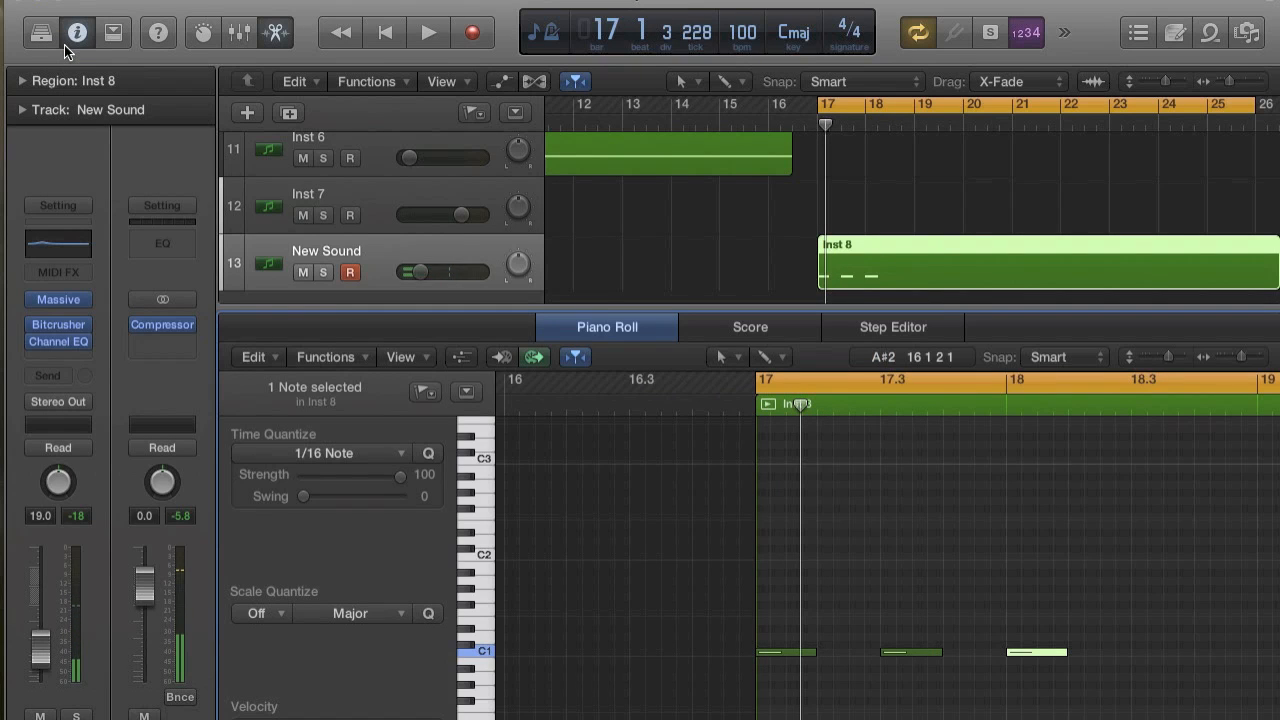
key("space")
key("space")
key("space")
key("space")
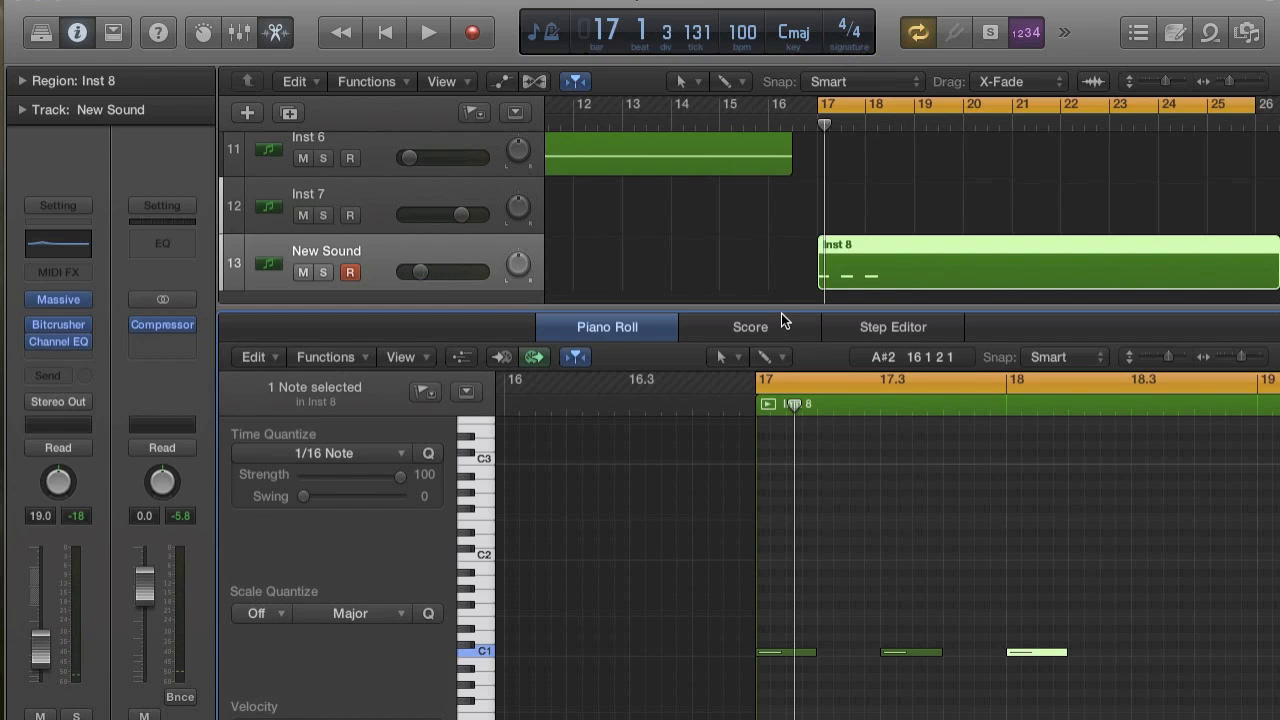
Enlarge the track area and insert a stereo Overdrive after the Channel EQ on the New Sound track.
left_click_drag(776, 309, 754, 481)
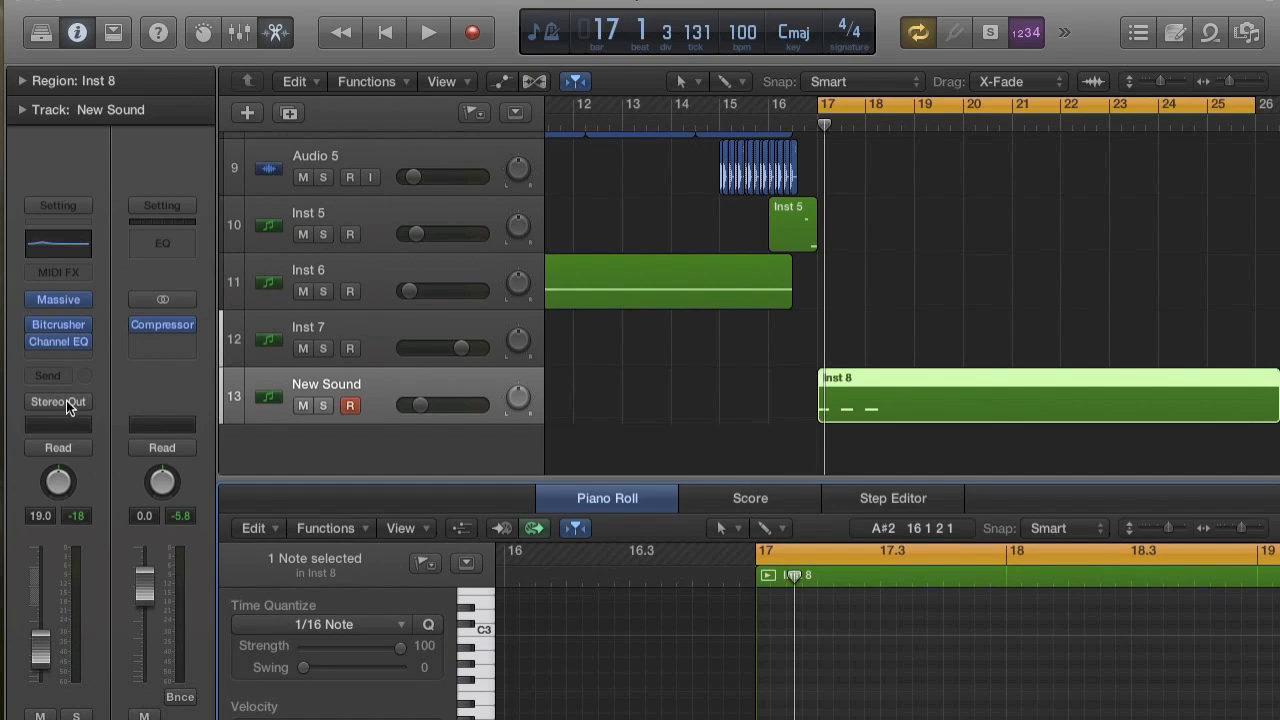
left_click(67, 356)
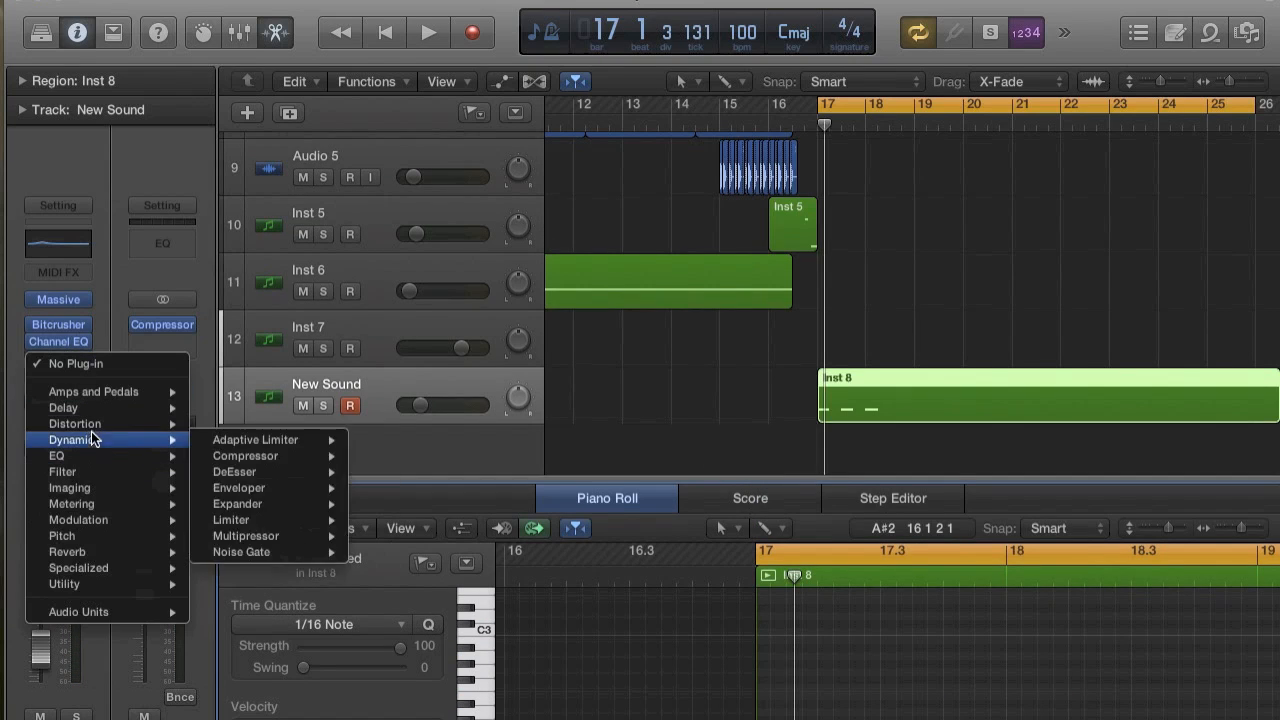
mouse_move(100, 424)
mouse_move(305, 462)
mouse_move(305, 492)
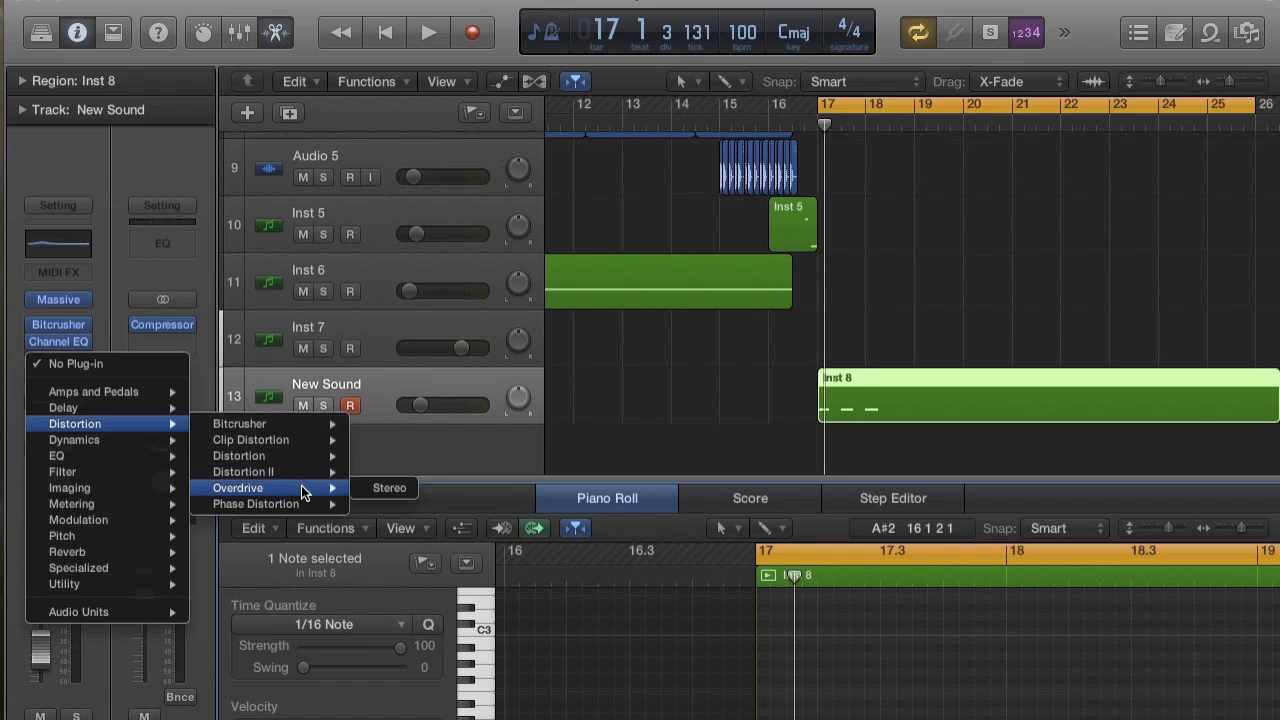
left_click(379, 488)
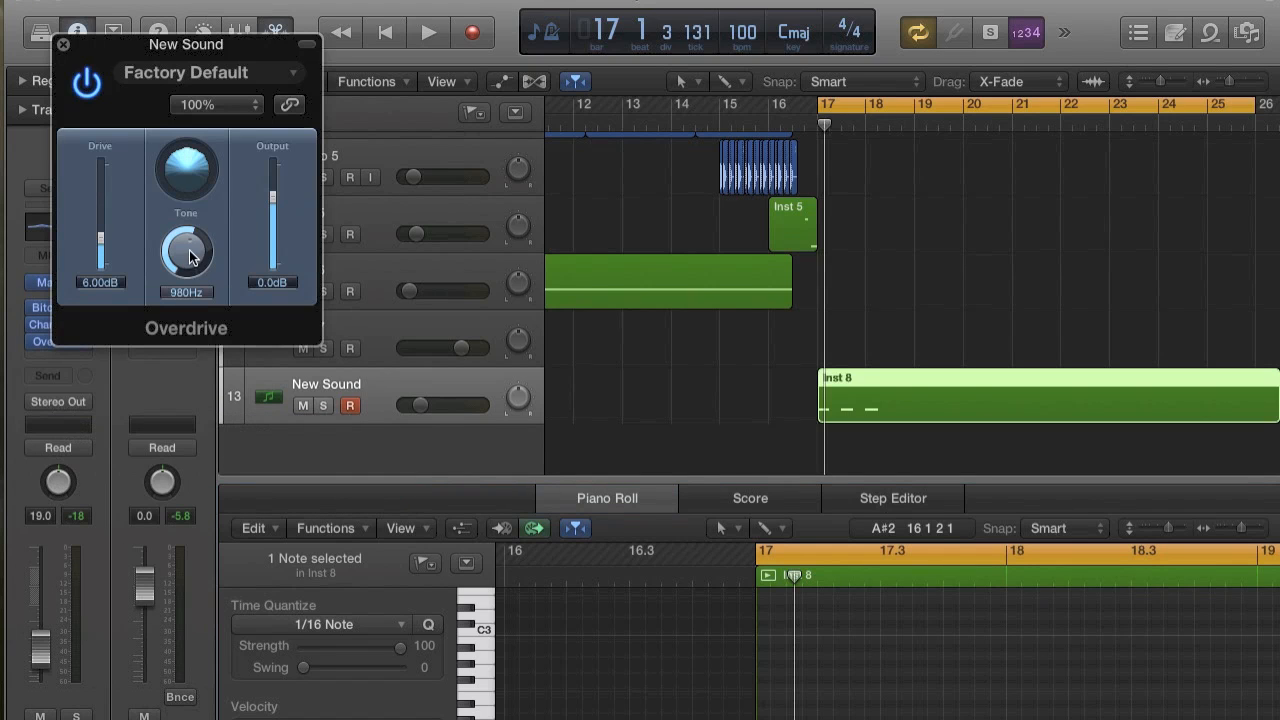
Set the Overdrive's tone to 20000 Hz and its drive to 1.50 dB, and audition the sound.
left_click_drag(190, 257, 196, 148)
key("space")
key("space")
key("space")
key("space")
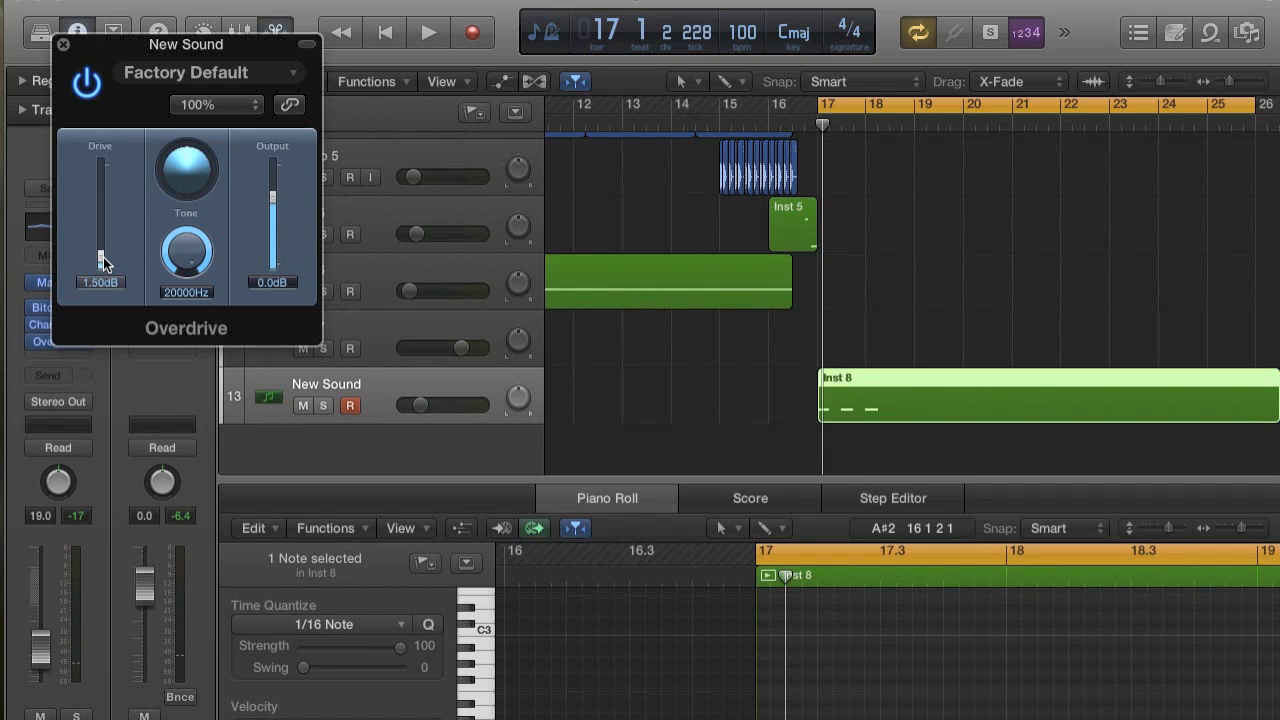
Try Overdrive drive amounts of 3.00 dB and 2.25 dB during playback, then set the drive to 1.50 dB.
key("space")
key("space")
key("space")
key("space")
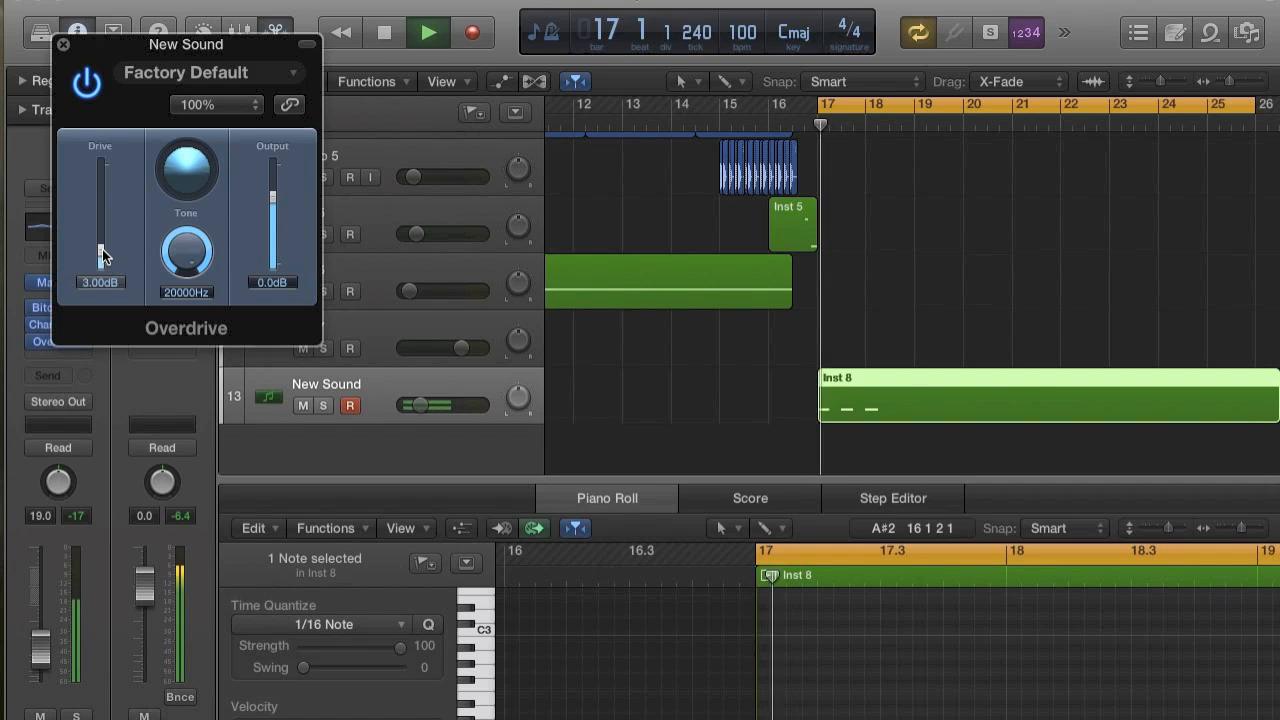
key("space")
key("space")
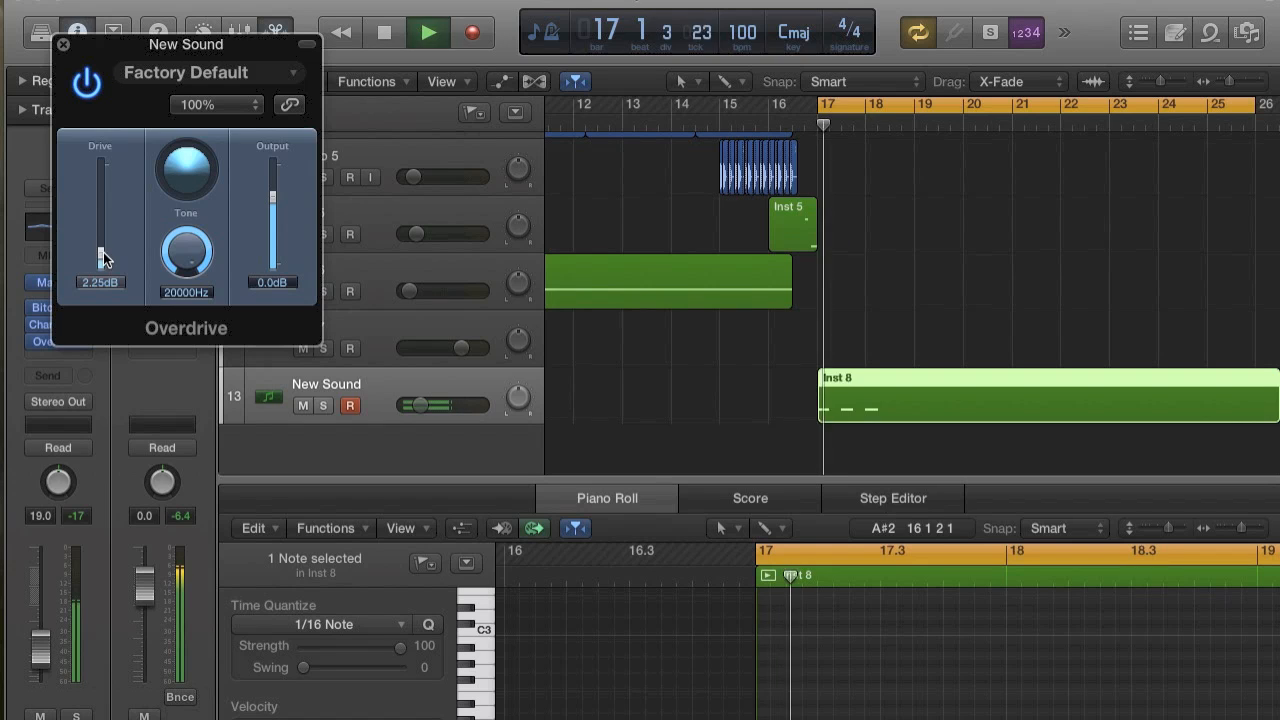
left_click_drag(104, 260, 104, 263)
key("space")
Lower the Overdrive's tone to 130 Hz and audition the darker sound.
key("space")
key("space")
key("space")
key("space")
key("space")
key("space")
key("space")
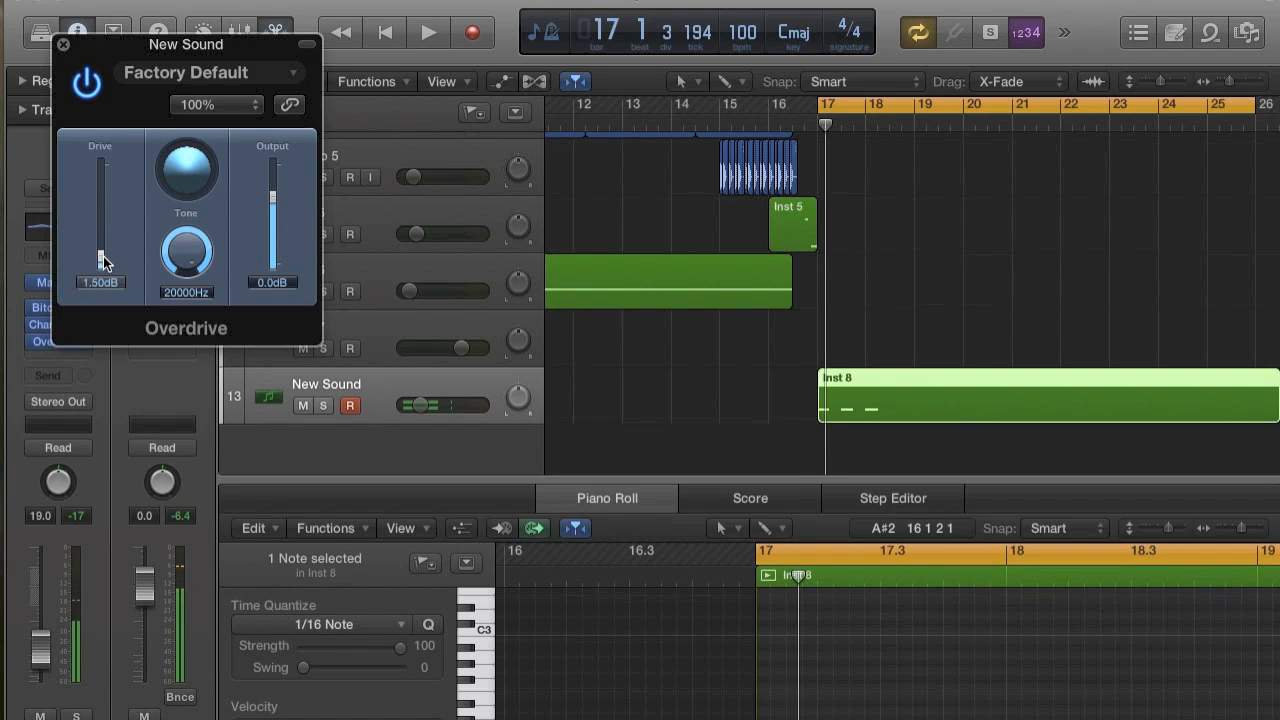
left_click_drag(181, 262, 183, 297)
key("space")
key("space")
key("space")
left_click_drag(182, 250, 183, 235)
key("space")
key("space")
key("space")
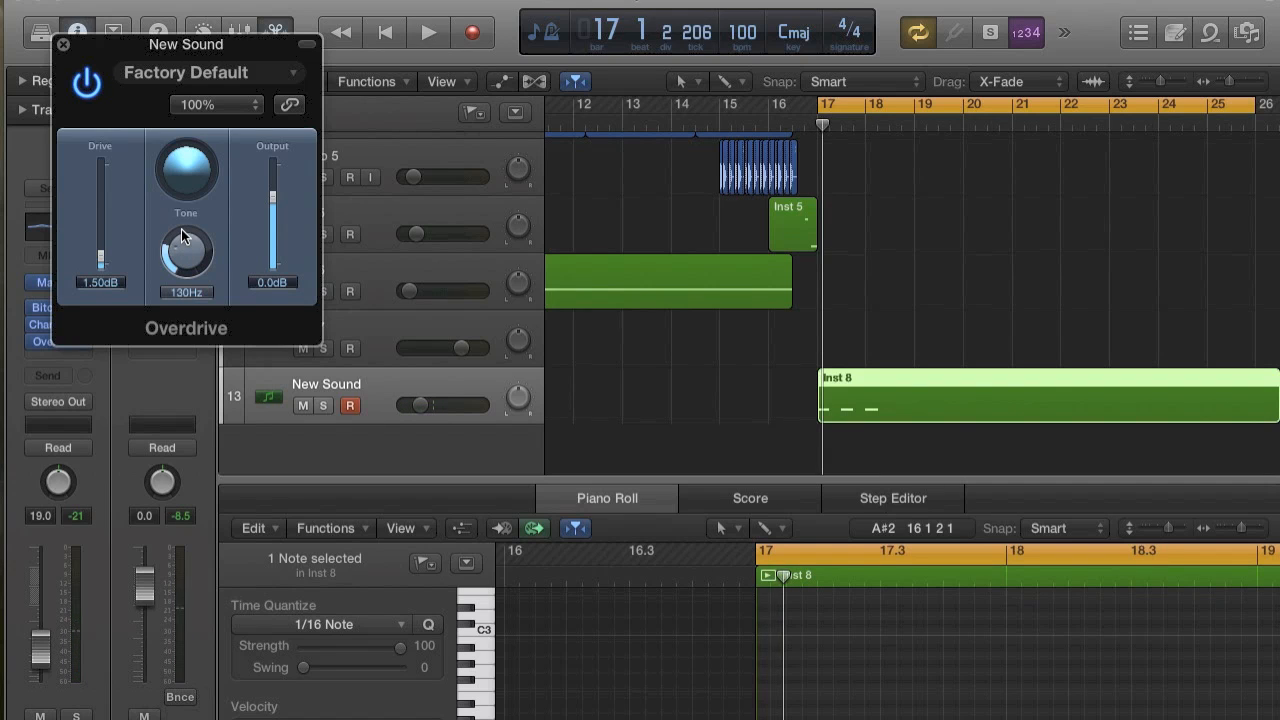
key("space")
key("space")
key("space")
key("space")
key("space")
key("space")
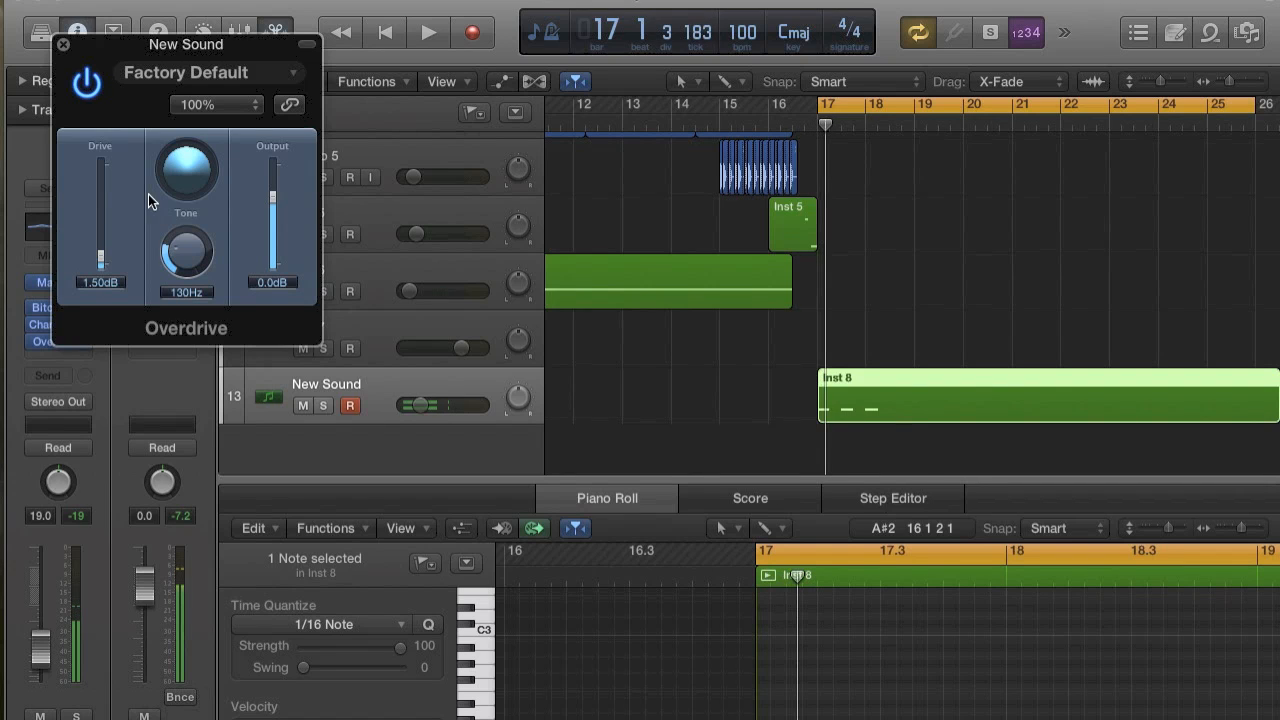
Close the Overdrive, move the Bitcrusher behind it to the end of the effects chain and audition the new order.
left_click(63, 43)
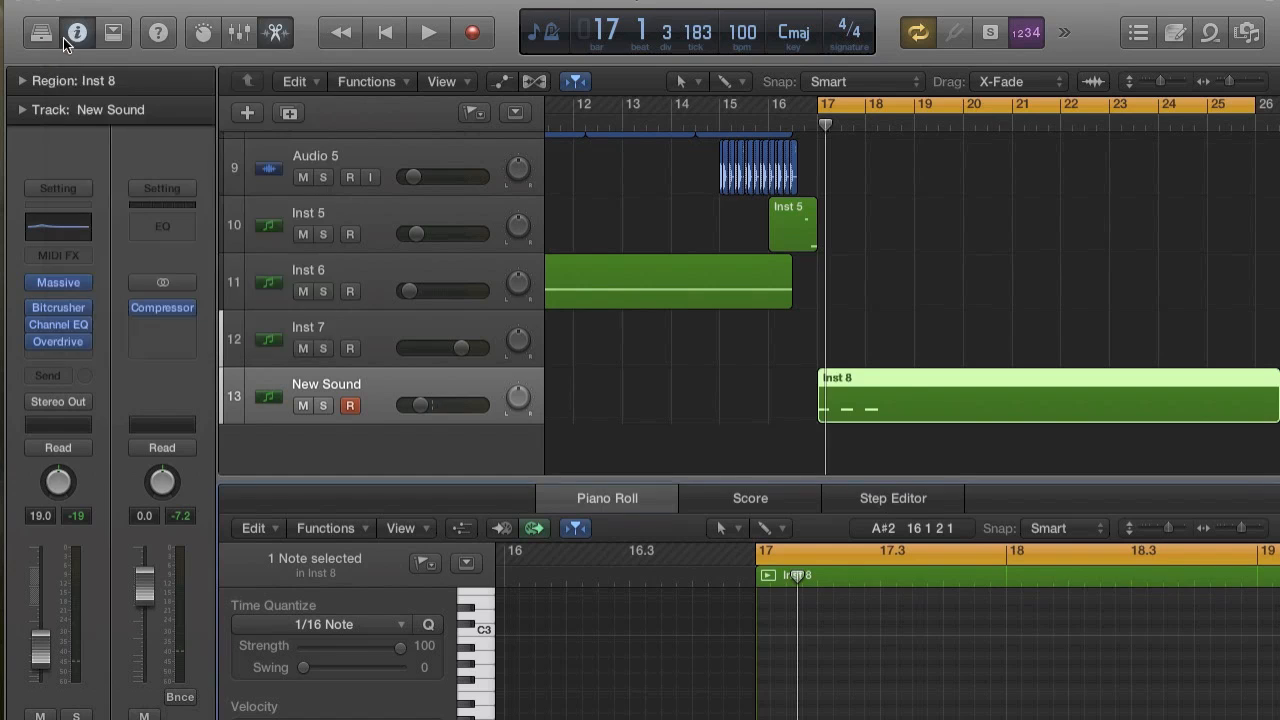
left_click(54, 303)
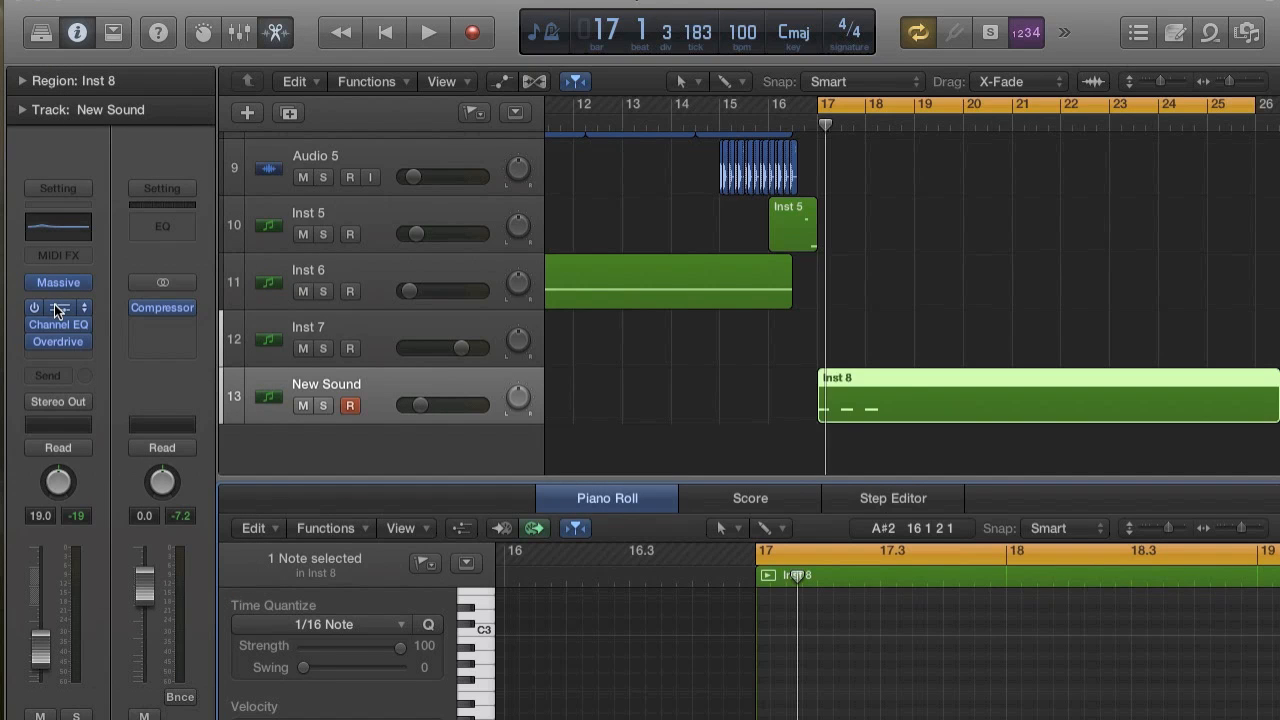
left_click_drag(57, 310, 56, 351)
key("space")
key("space")
left_click_drag(58, 301, 62, 295)
key("space")
key("space")
key("space")
key("space")
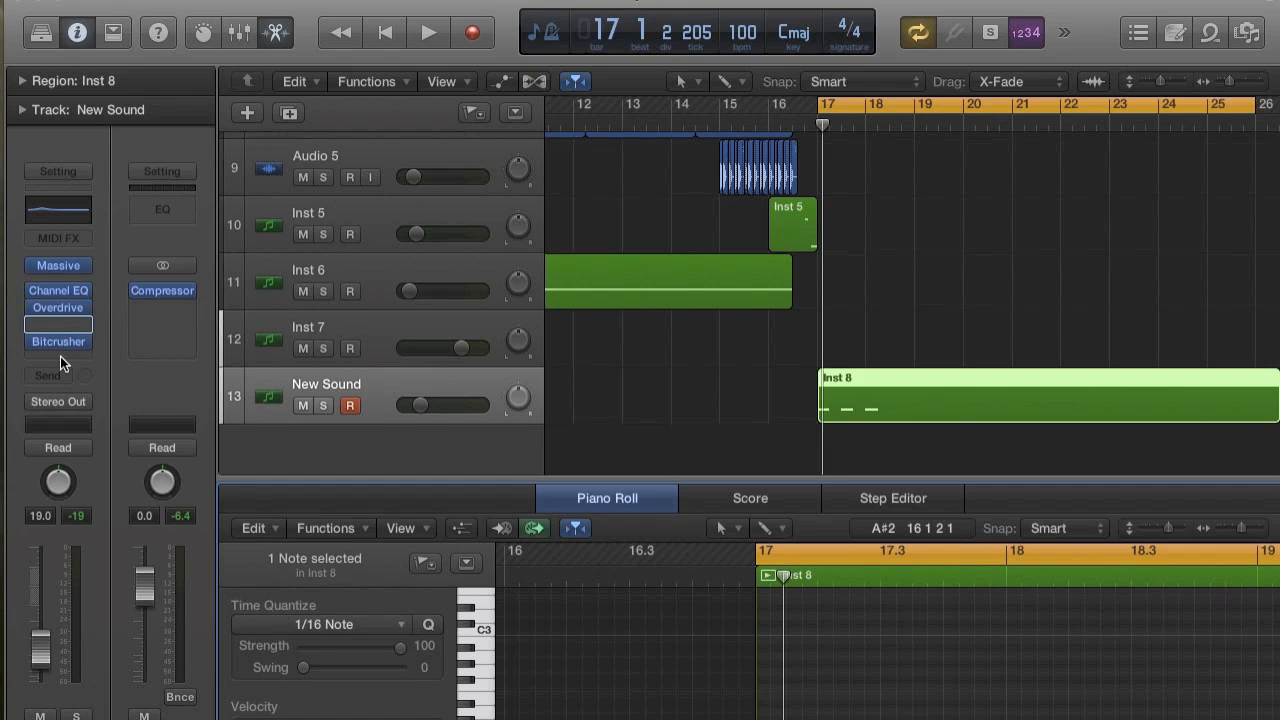
key("space")
key("space")
key("space")
key("space")
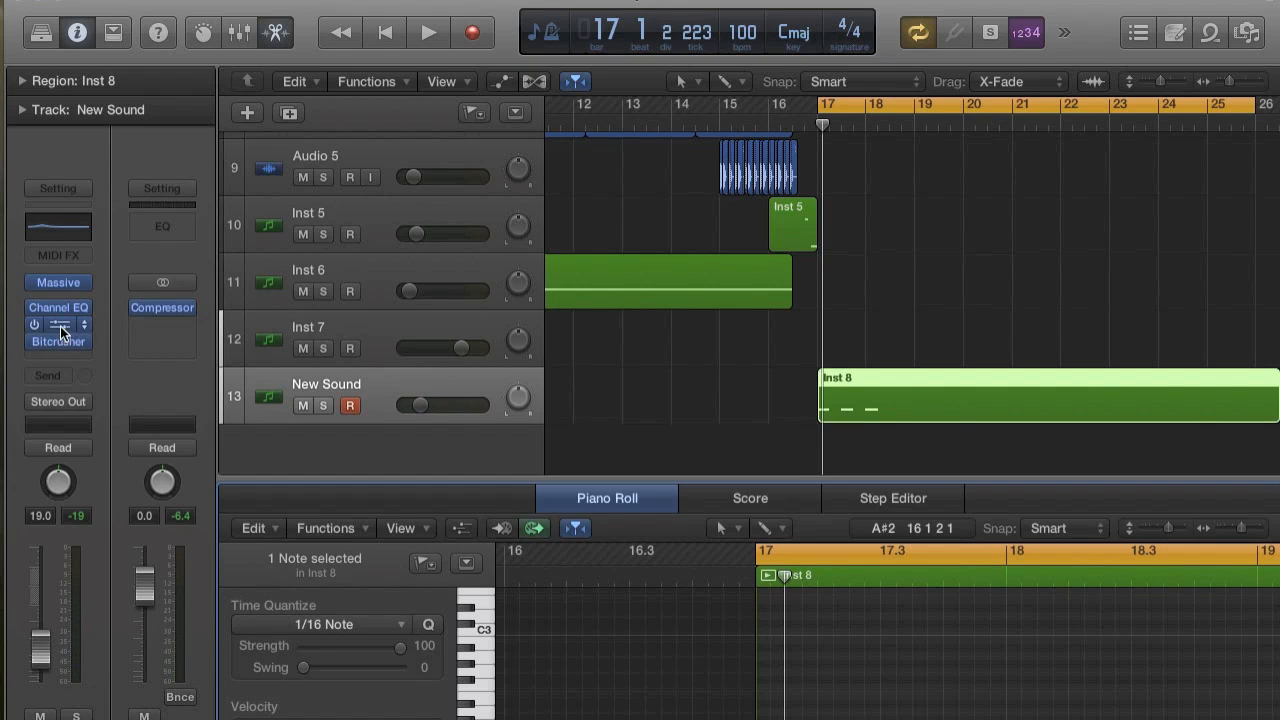
Reopen the Overdrive, set its tone to 96 Hz, and bypass it to compare the sound.
left_click(60, 326)
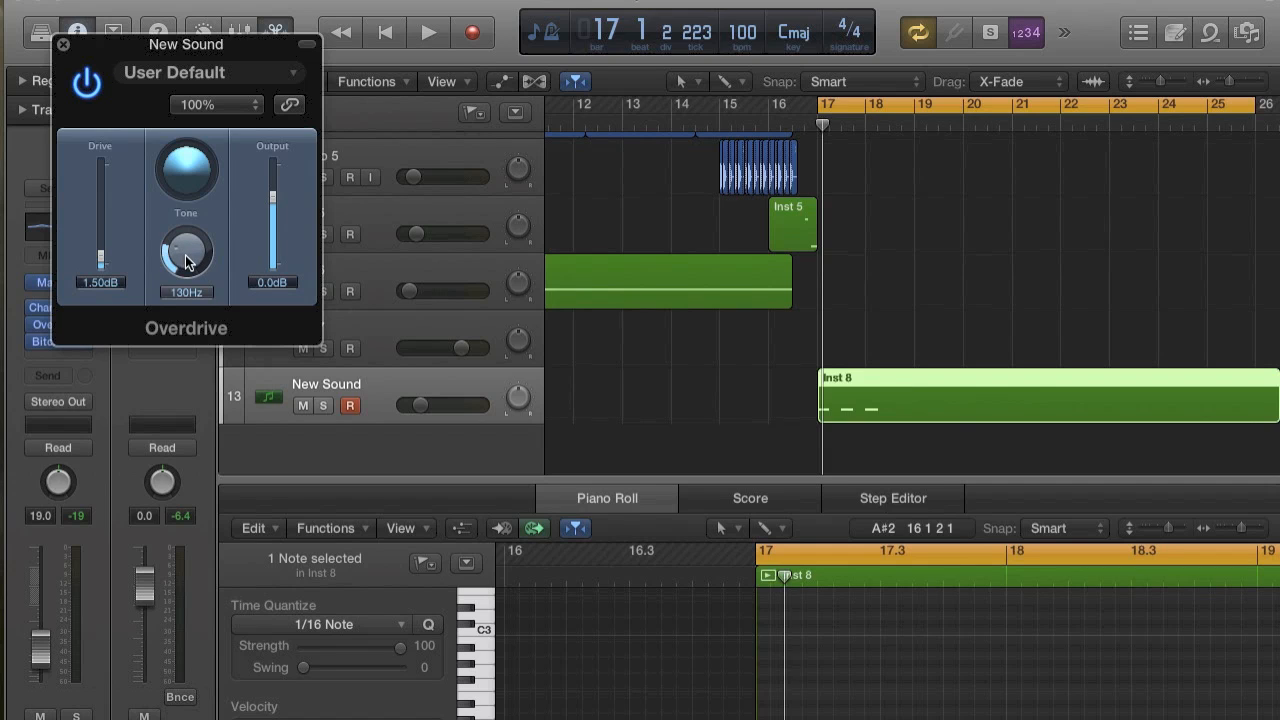
key("space")
key("space")
key("space")
key("space")
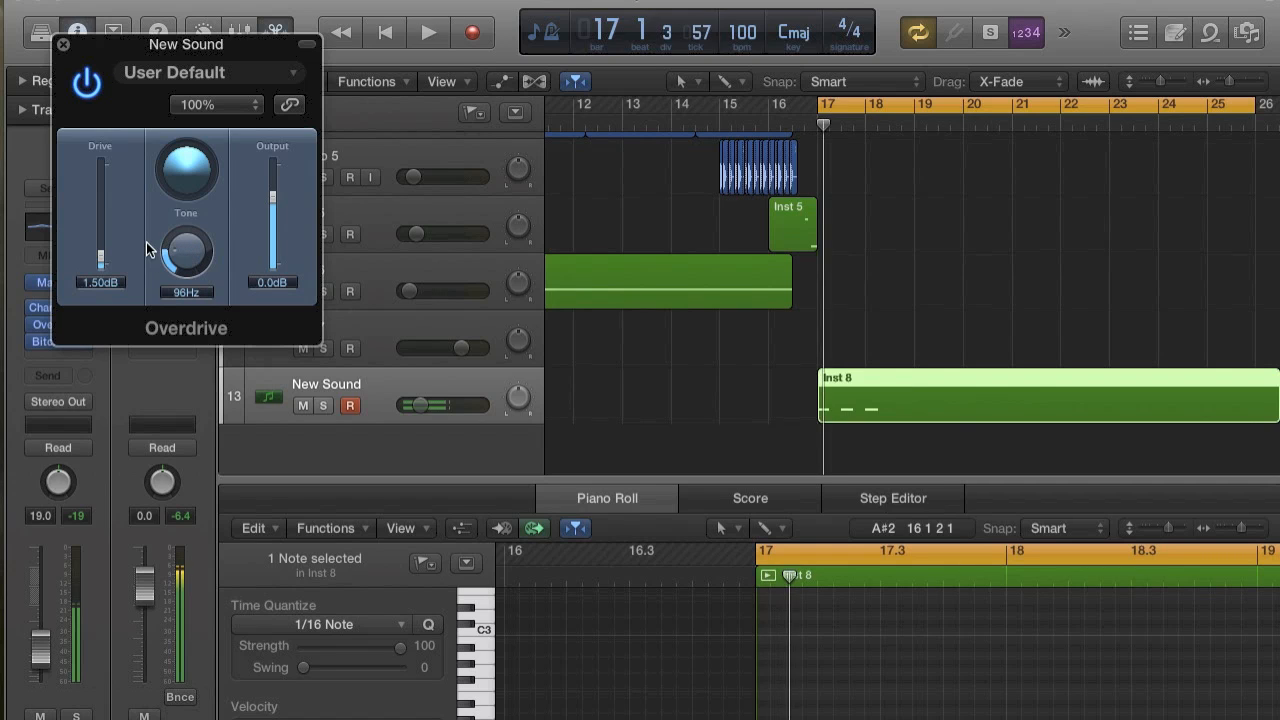
left_click(88, 86)
key("space")
Move the Bitcrusher back to the first effect slot, audition the chain and remove the Overdrive from the track.
key("space")
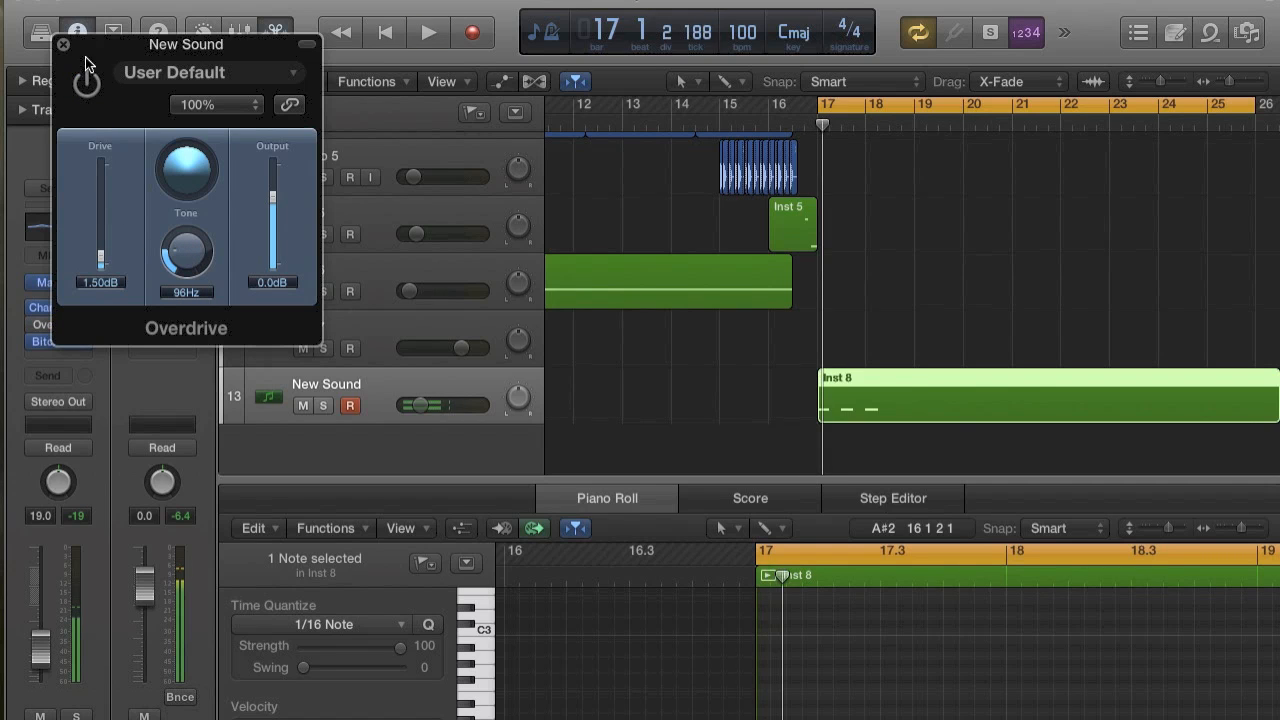
left_click(63, 44)
left_click_drag(60, 340, 71, 303)
key("space")
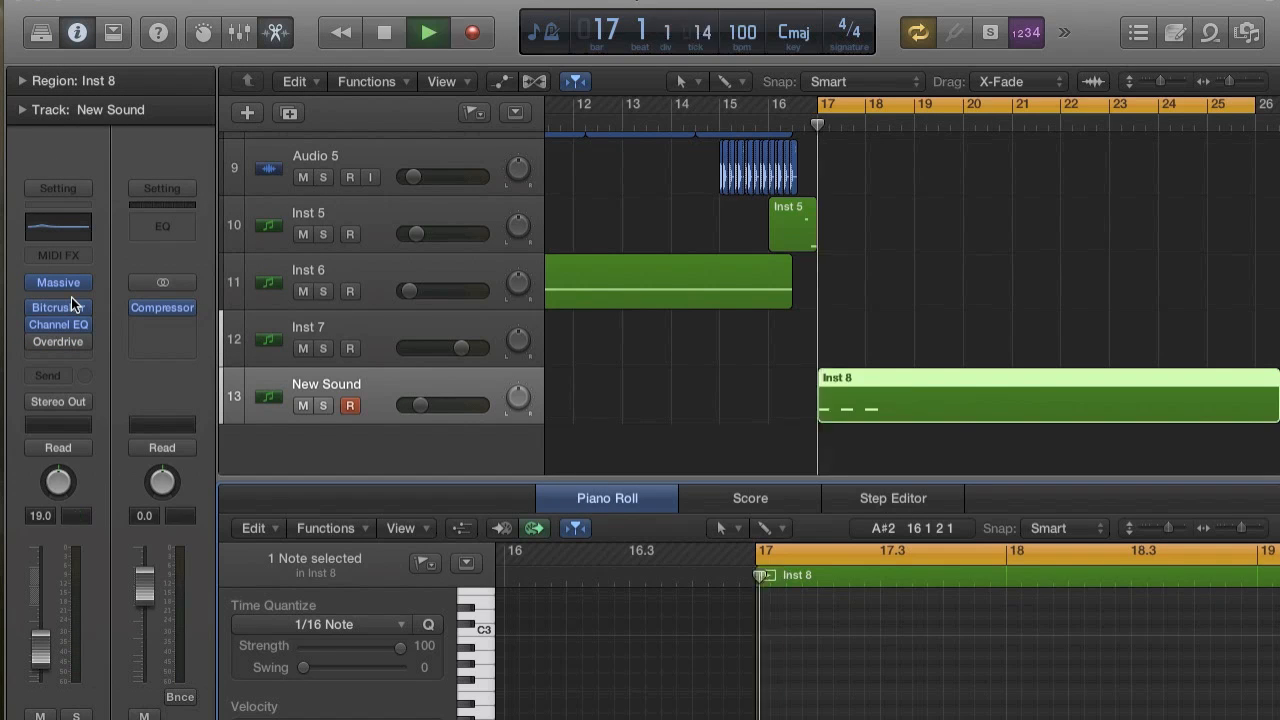
key("space")
key("space")
key("space")
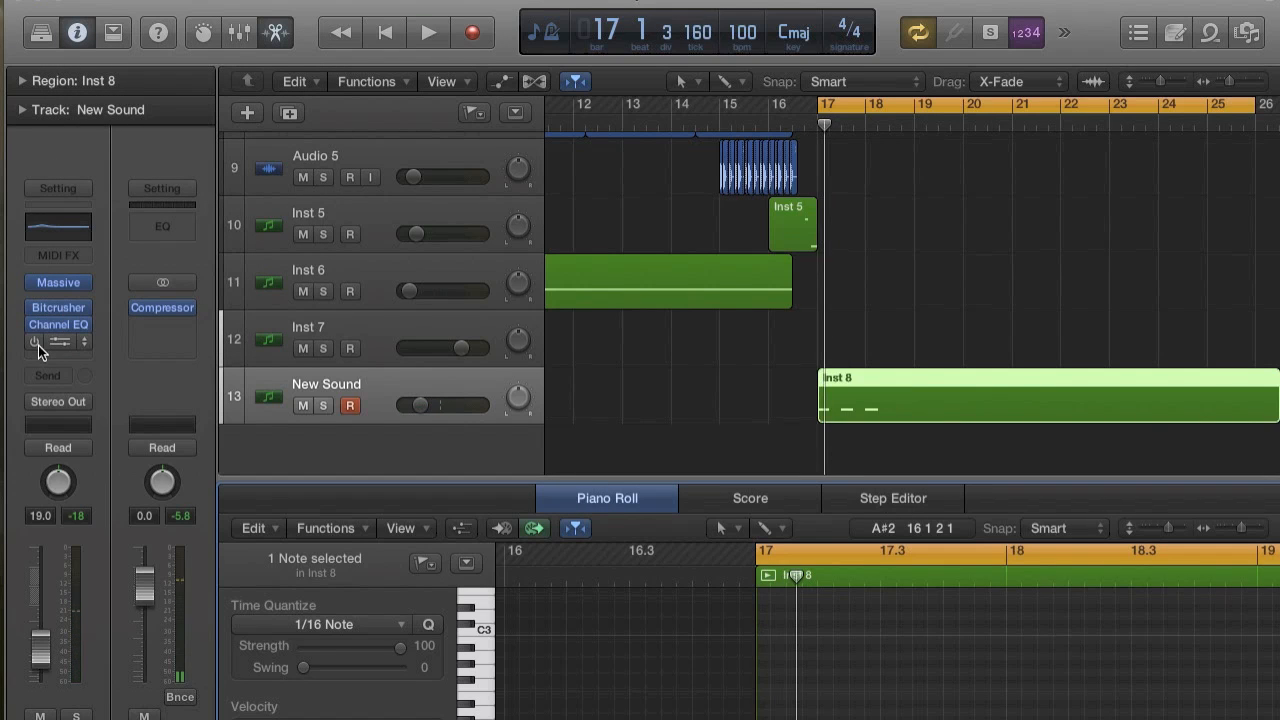
left_click(84, 345)
left_click(83, 370)
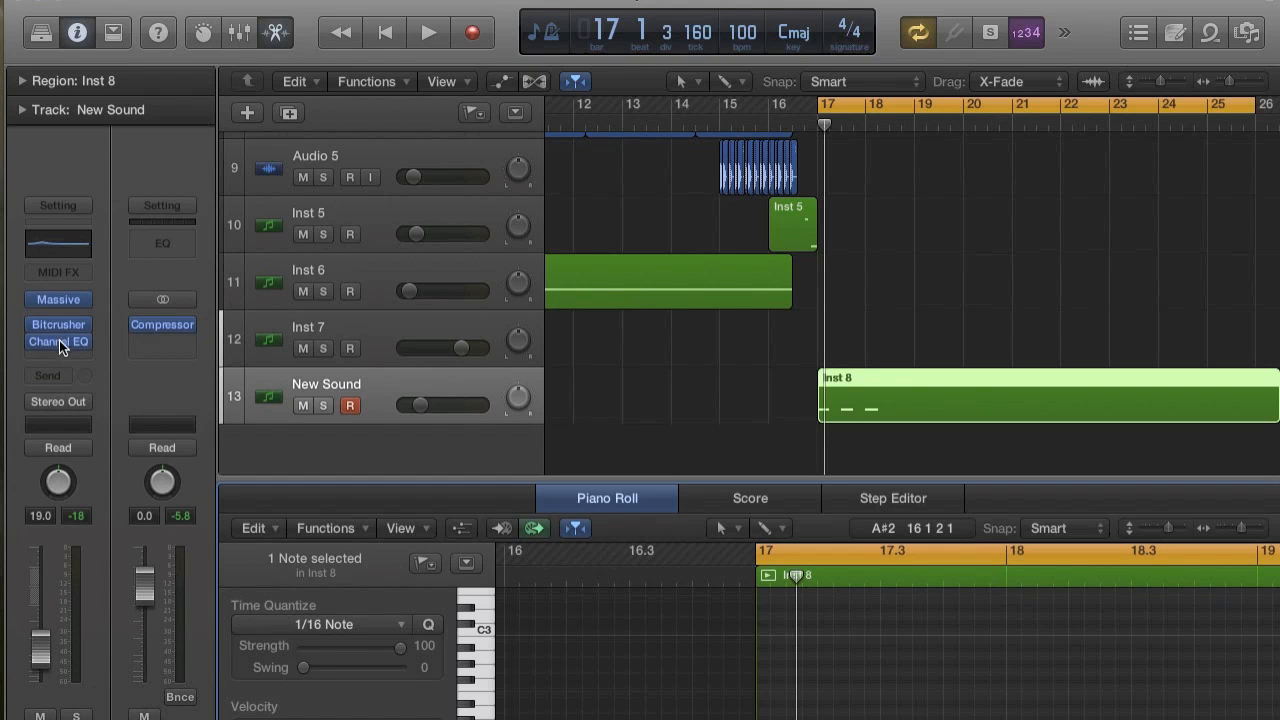
Open the Bitcrusher, audition the sound with its current settings and close it.
left_click(58, 325)
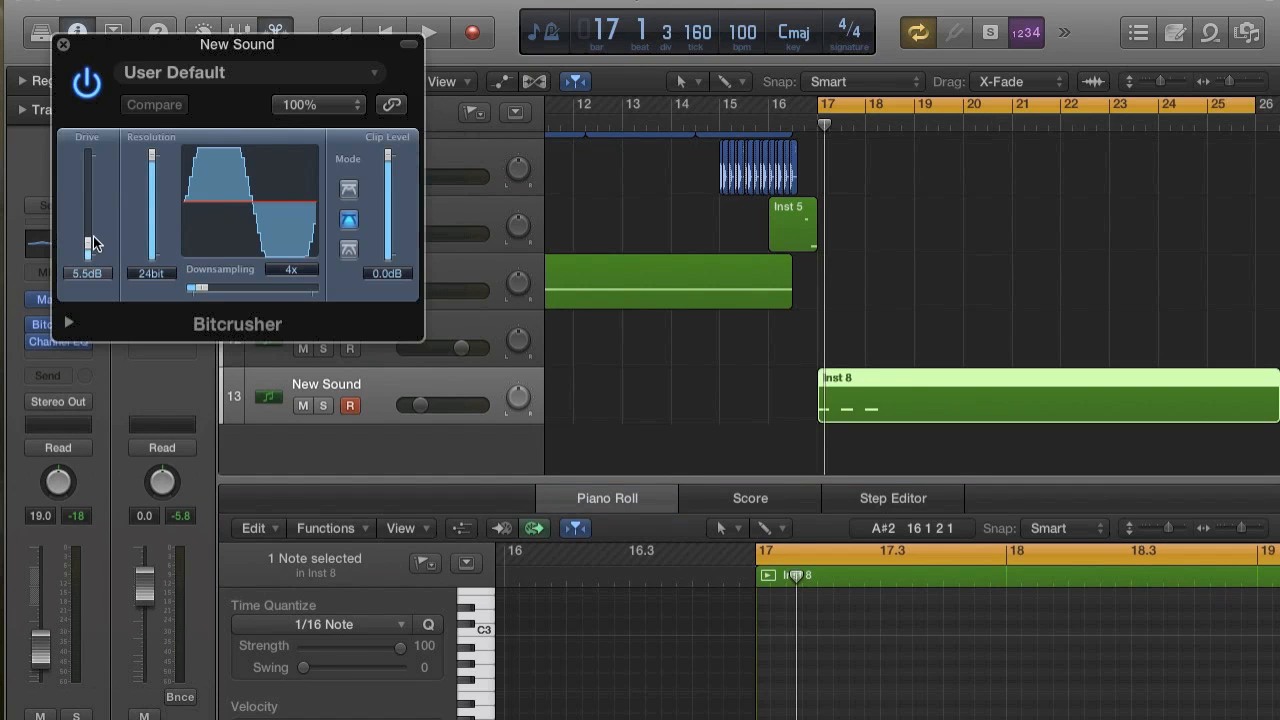
key("space")
key("space")
key("space")
key("space")
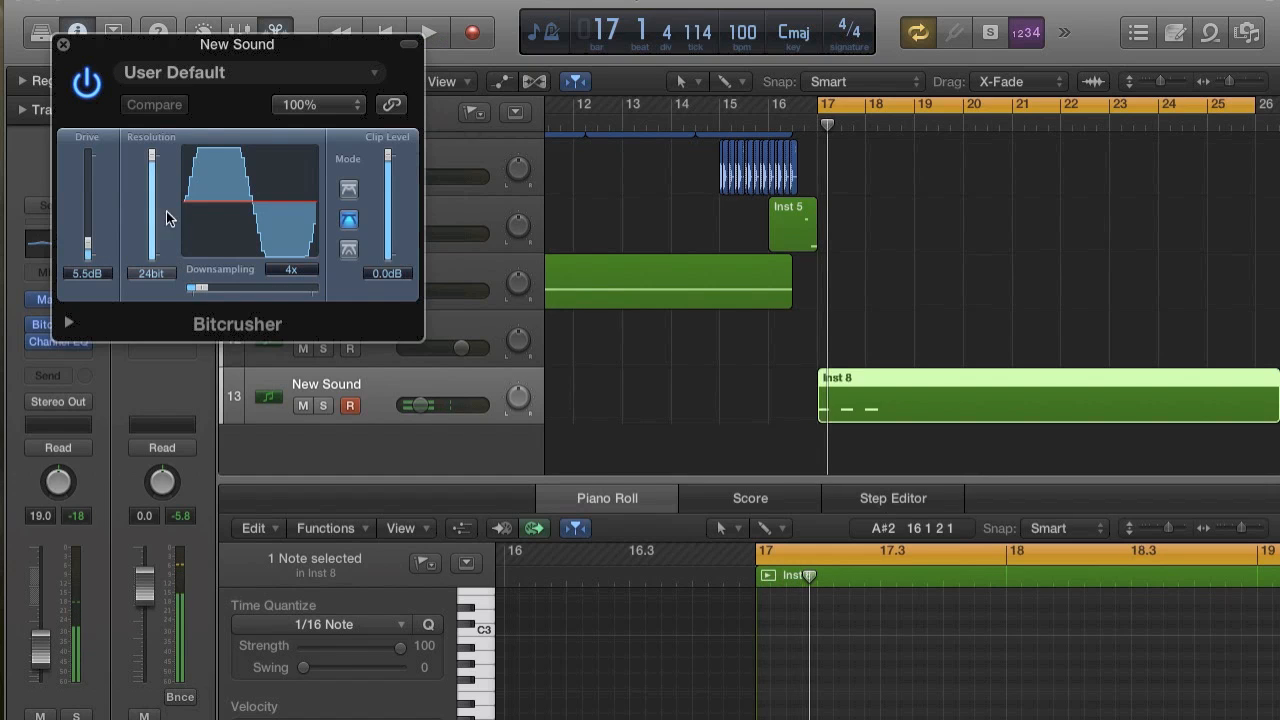
left_click(62, 47)
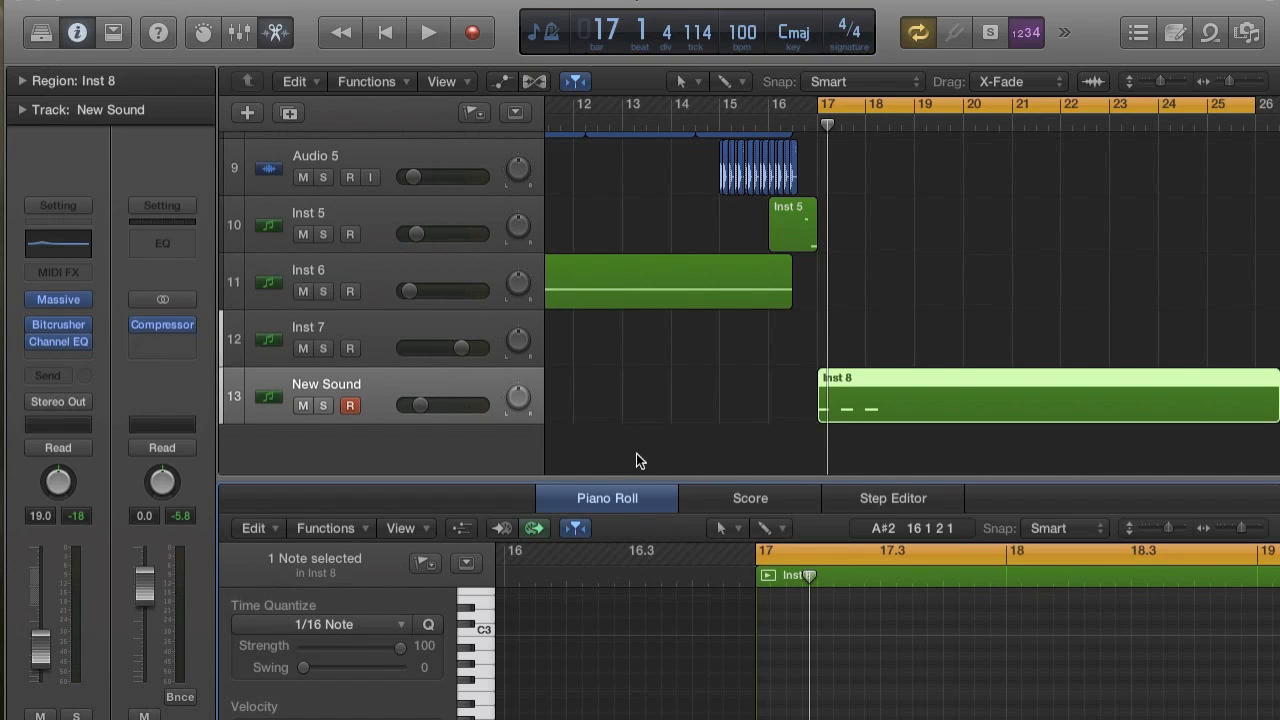
Enlarge the track area, fine-tune the decay of Massive's envelope 4 while auditioning, and close Massive.
left_click_drag(637, 482, 641, 608)
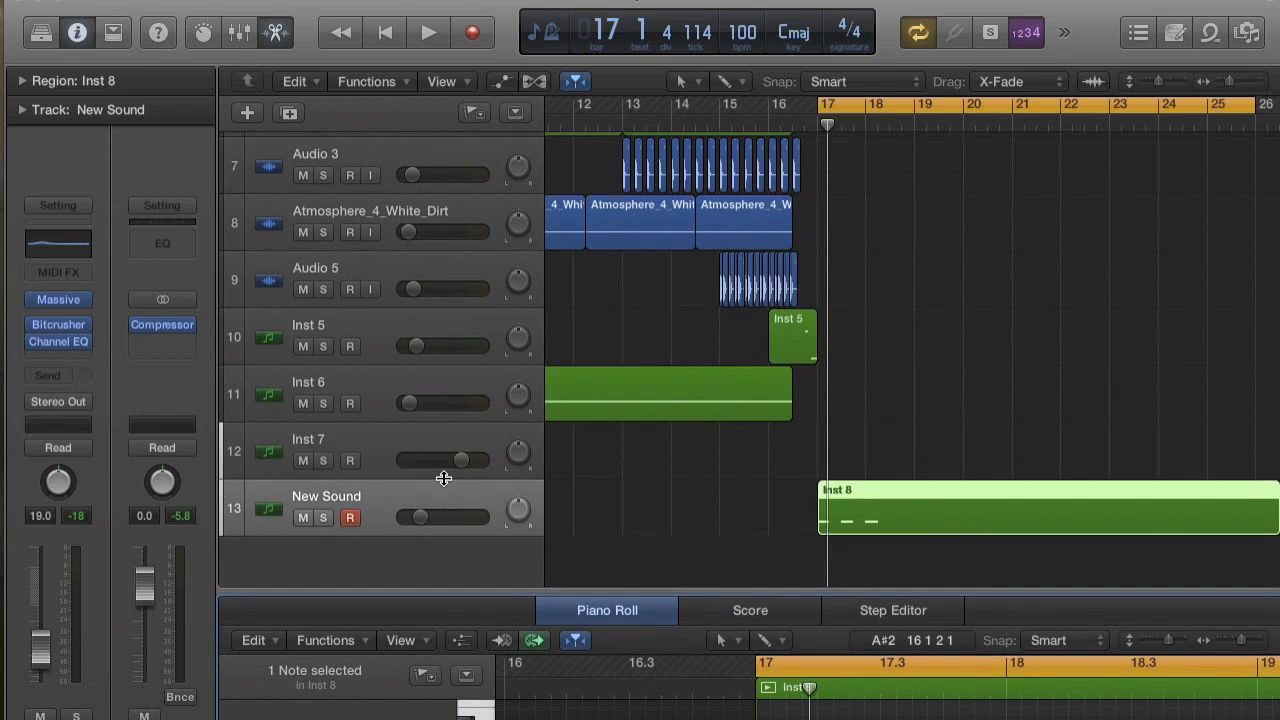
left_click(58, 299)
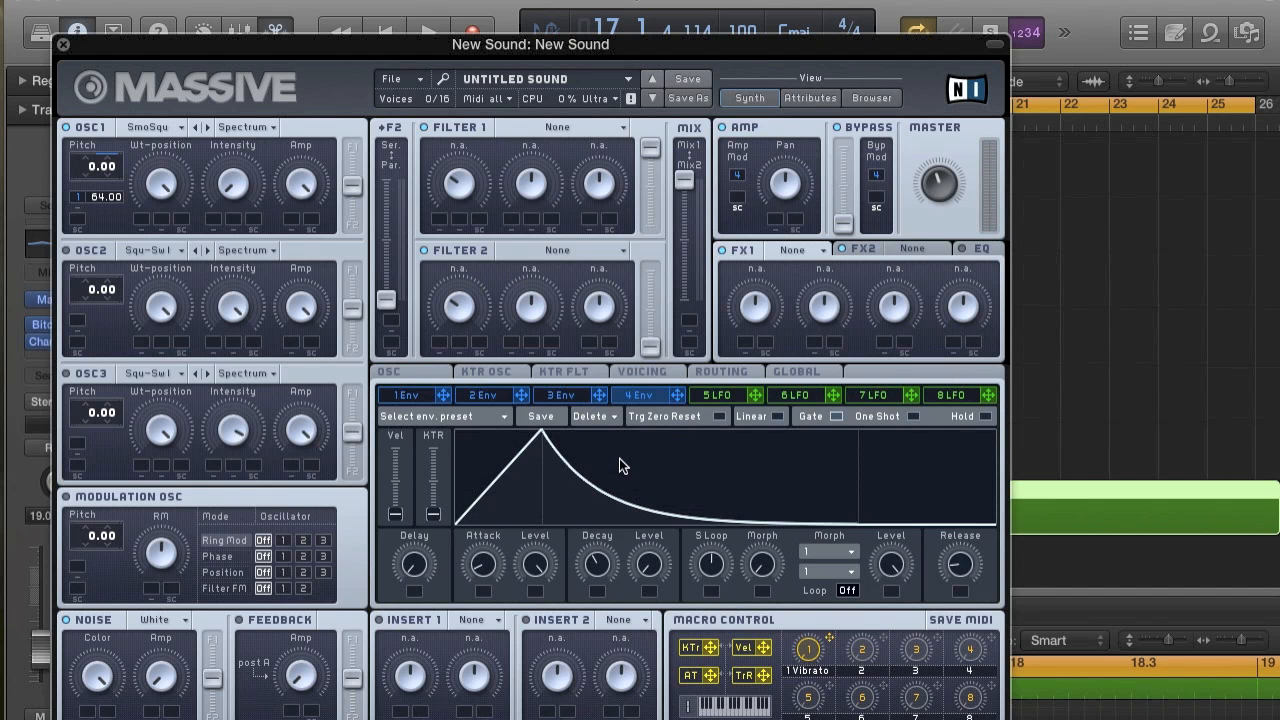
key("space")
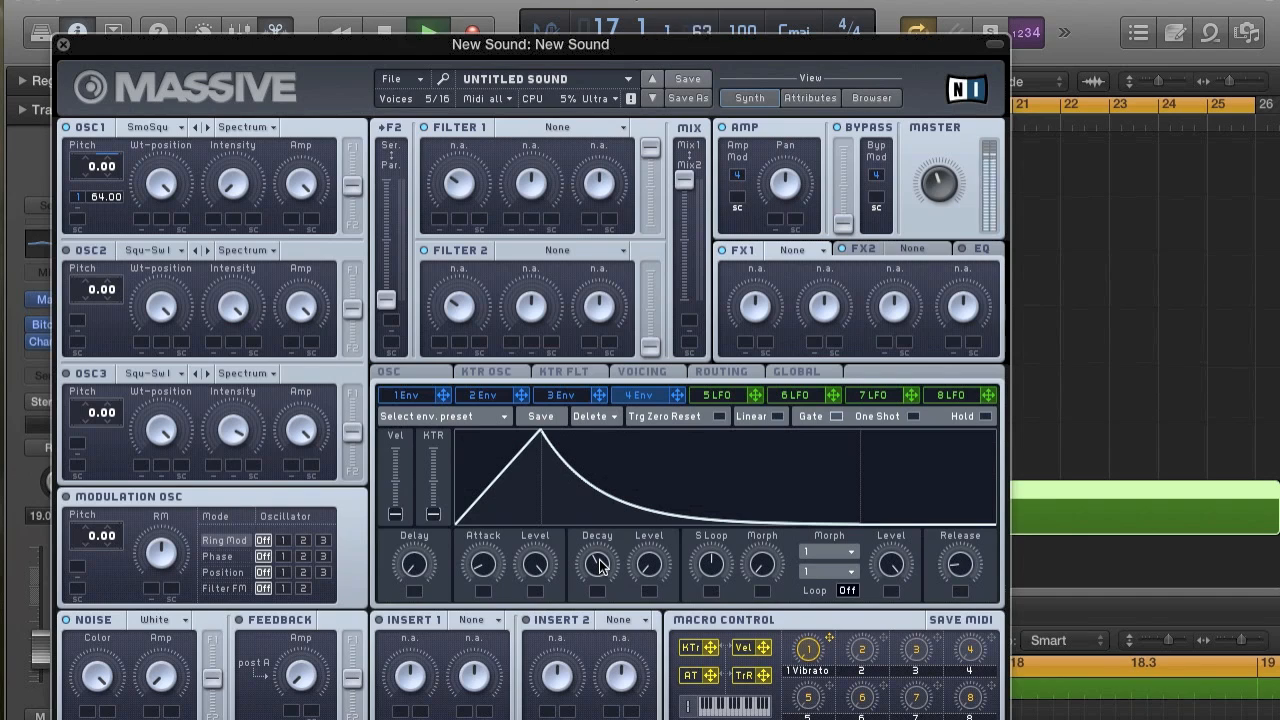
key("space")
left_click_drag(599, 563, 597, 572)
key("space")
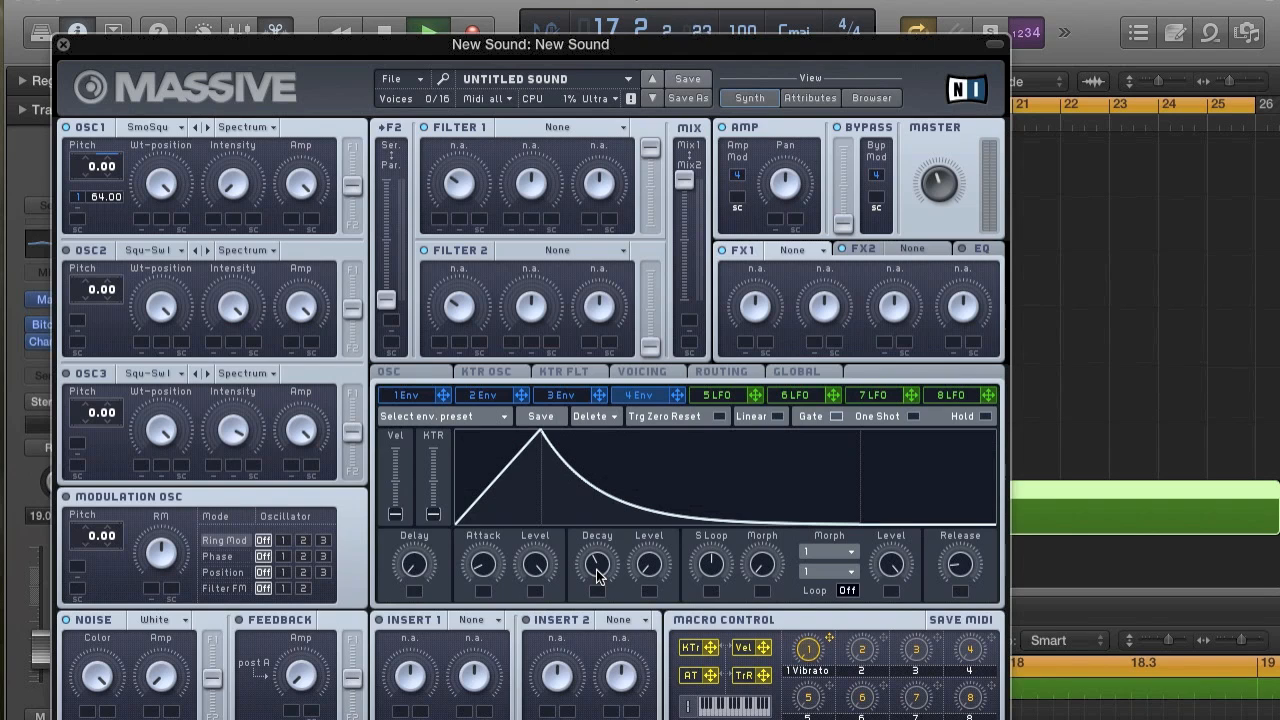
left_click(58, 42)
Extend the start of the cycle range back to the middle of bar 15 and play the transition into bar 17.
key("super+Left")
key("space")
key("space")
key("space")
key("space")
mouse_move(33, 330)
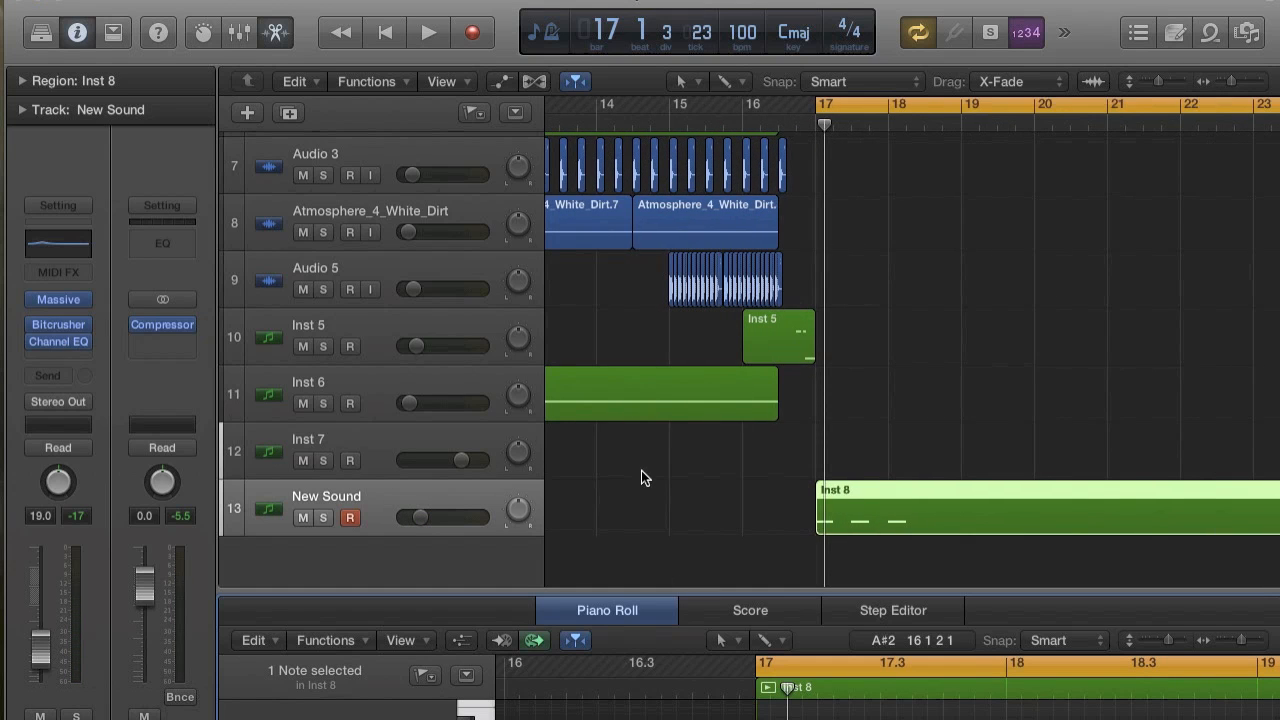
scroll(806, 188, "up", 3)
left_click_drag(823, 110, 712, 113)
key("space")
scroll(750, 230, "down", 1)
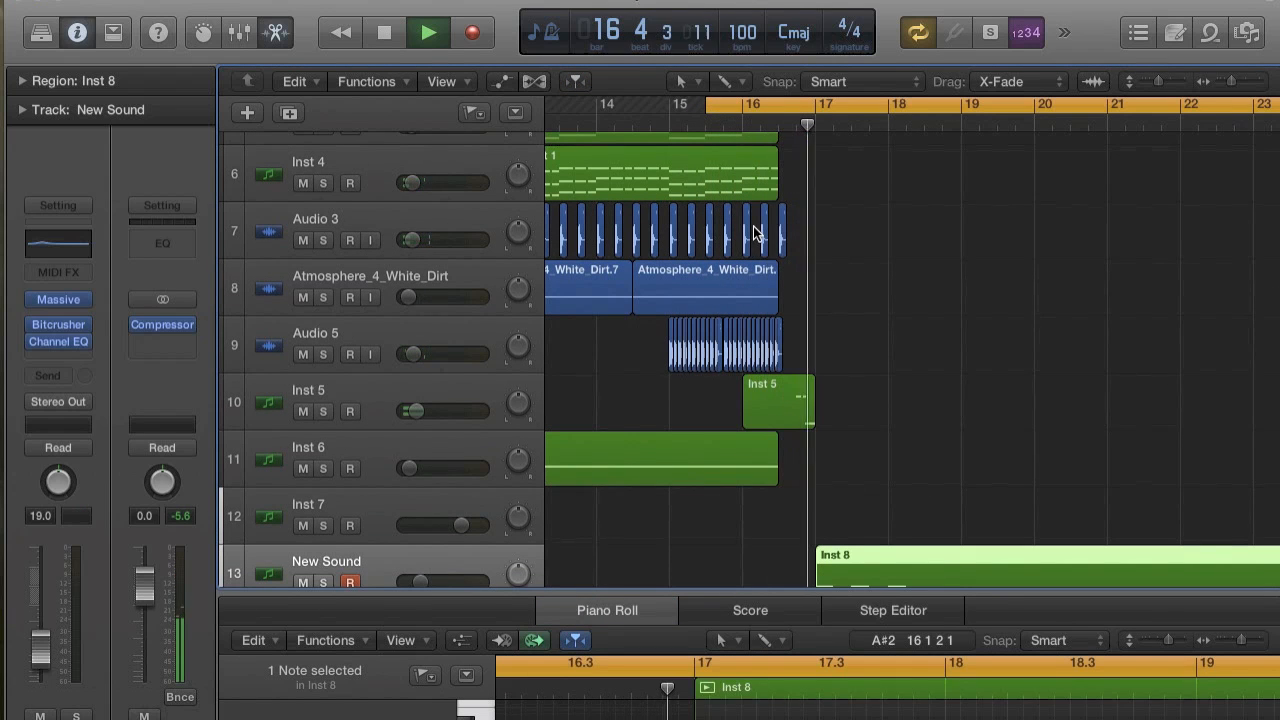
Stop playback and add an empty one-bar region at bar 16 on the New Sound track.
key("space")
scroll(753, 230, "down", 3)
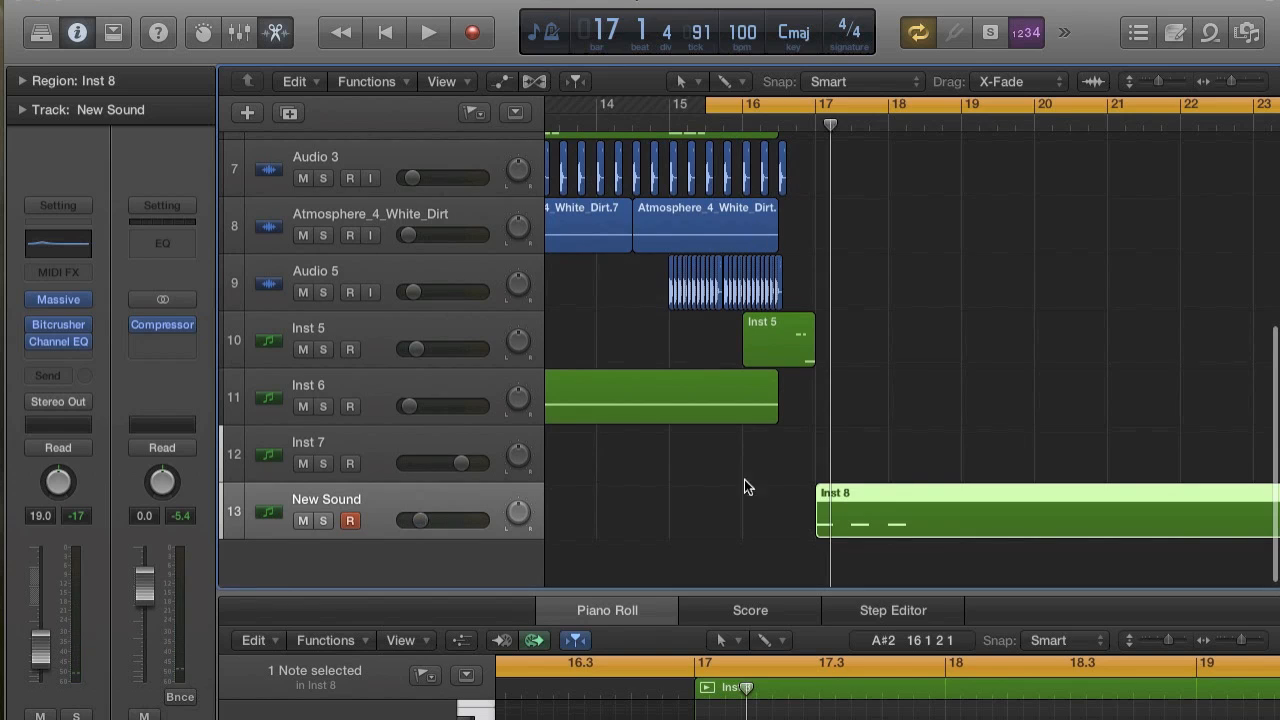
scroll(897, 509, "up", 6)
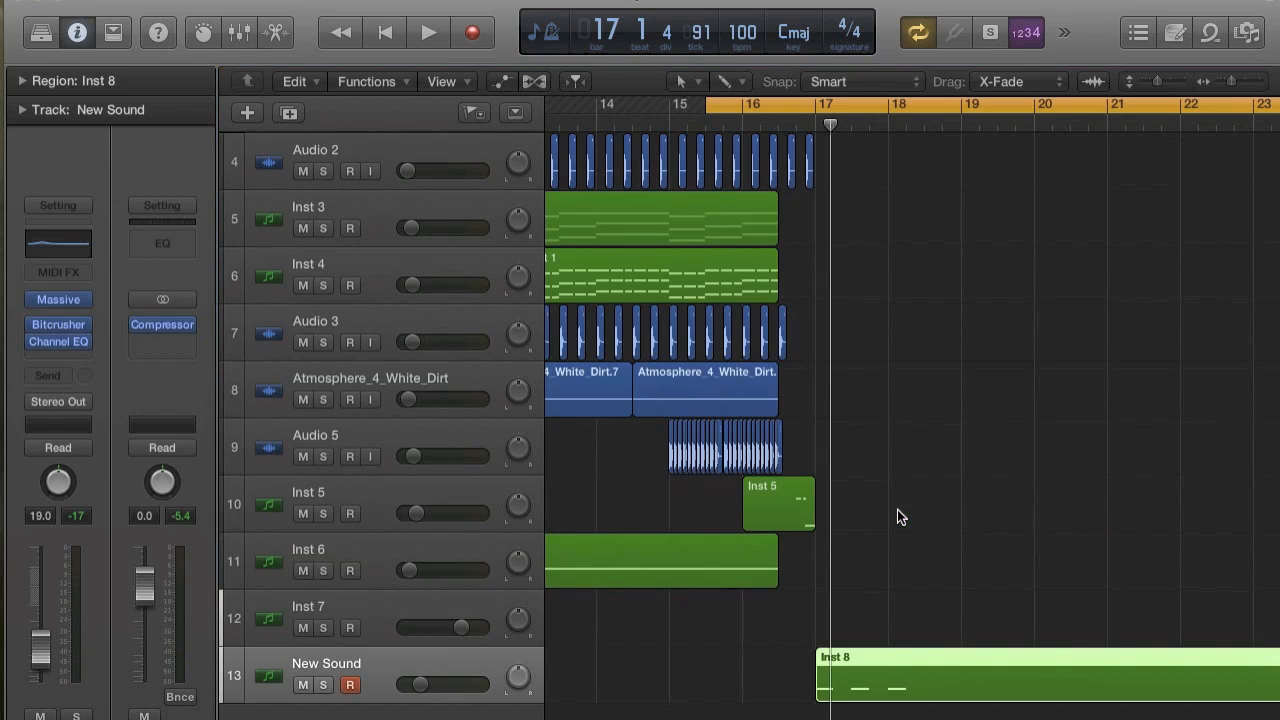
double_click(774, 687)
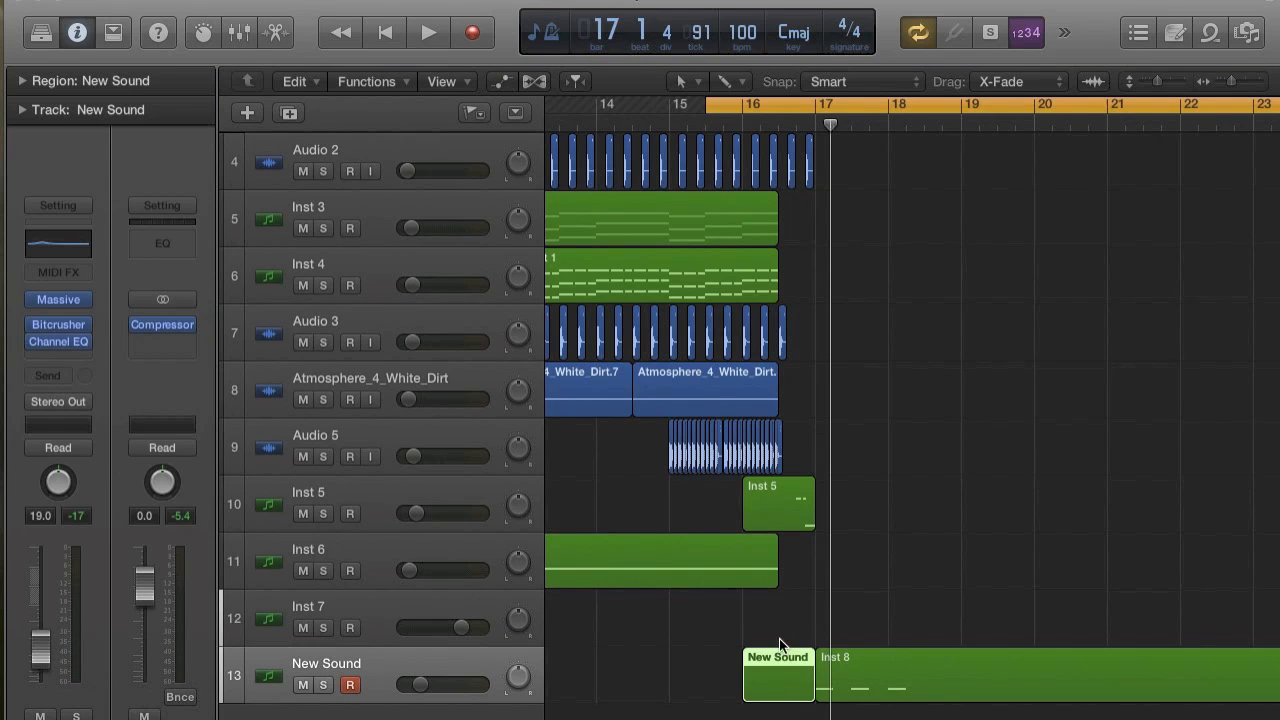
Place the playhead in the middle of bar 16 and set the cycle range from there to bar 21.
scroll(822, 213, "up", 3)
left_click(776, 122)
left_click_drag(774, 95, 1106, 104)
scroll(962, 244, "down", 3)
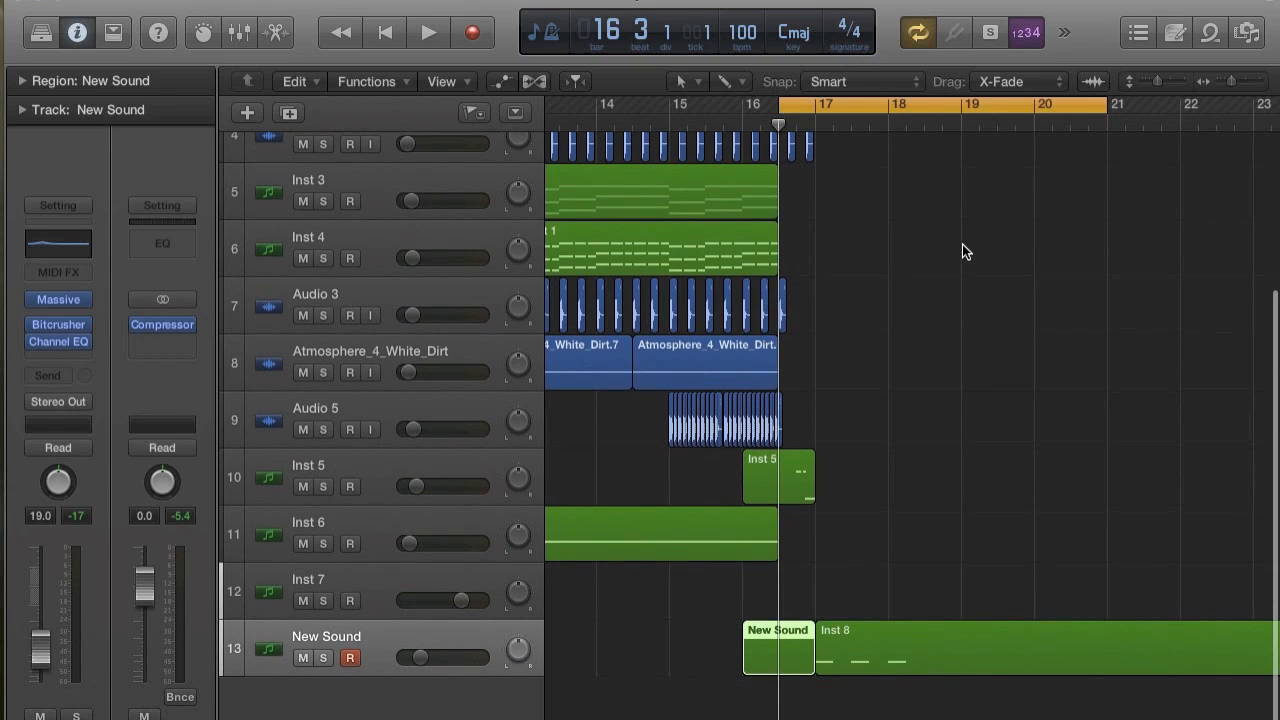
scroll(962, 251, "up", 1)
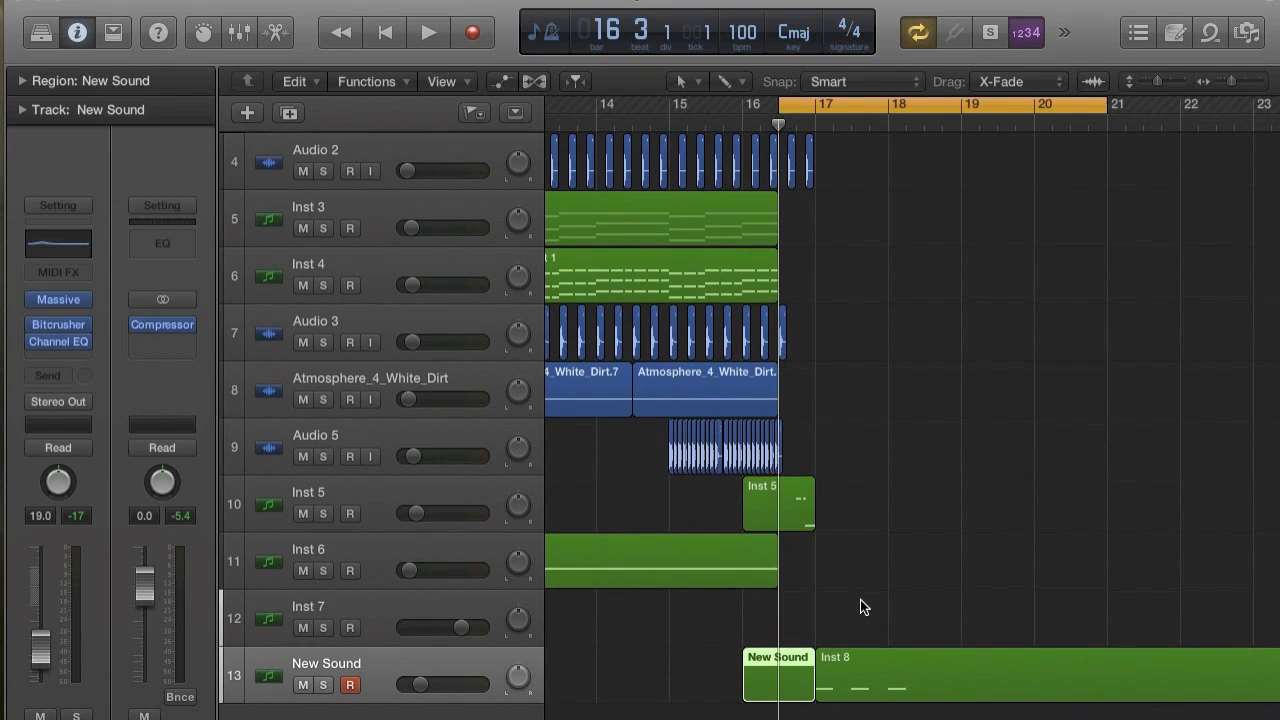
scroll(860, 599, "right", 5)
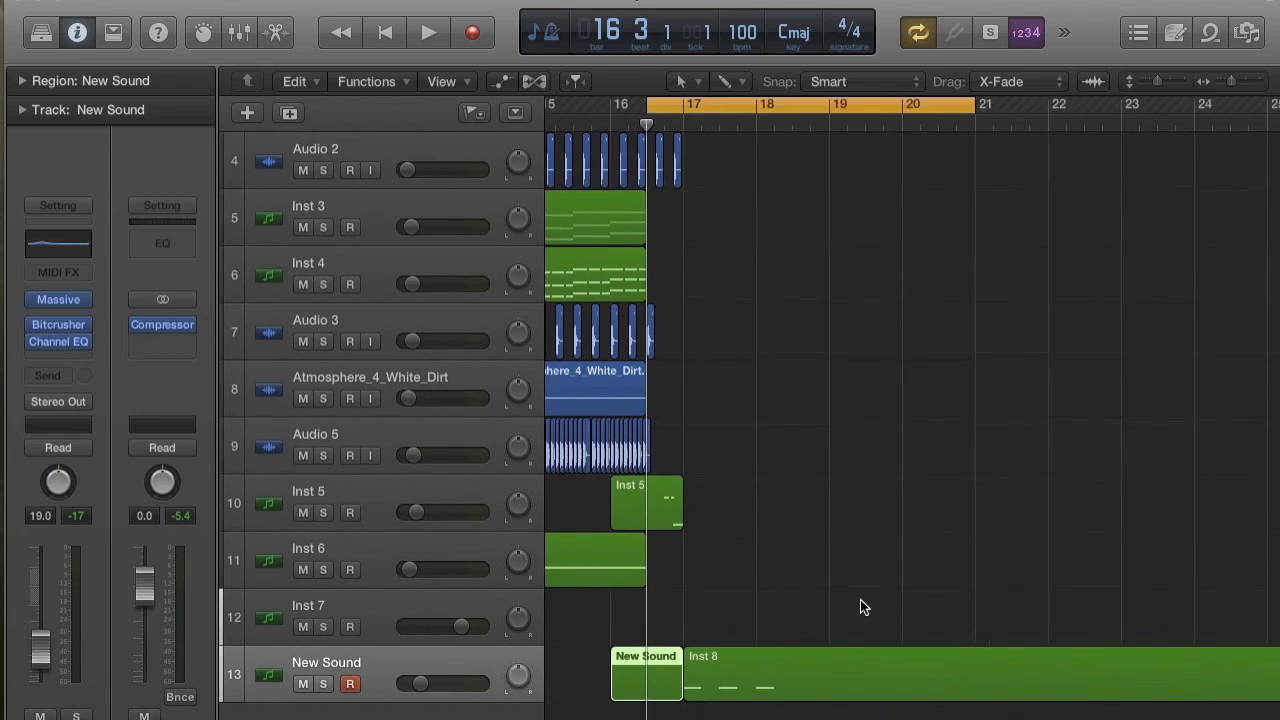
scroll(860, 599, "up", 1)
scroll(718, 512, "up", 2)
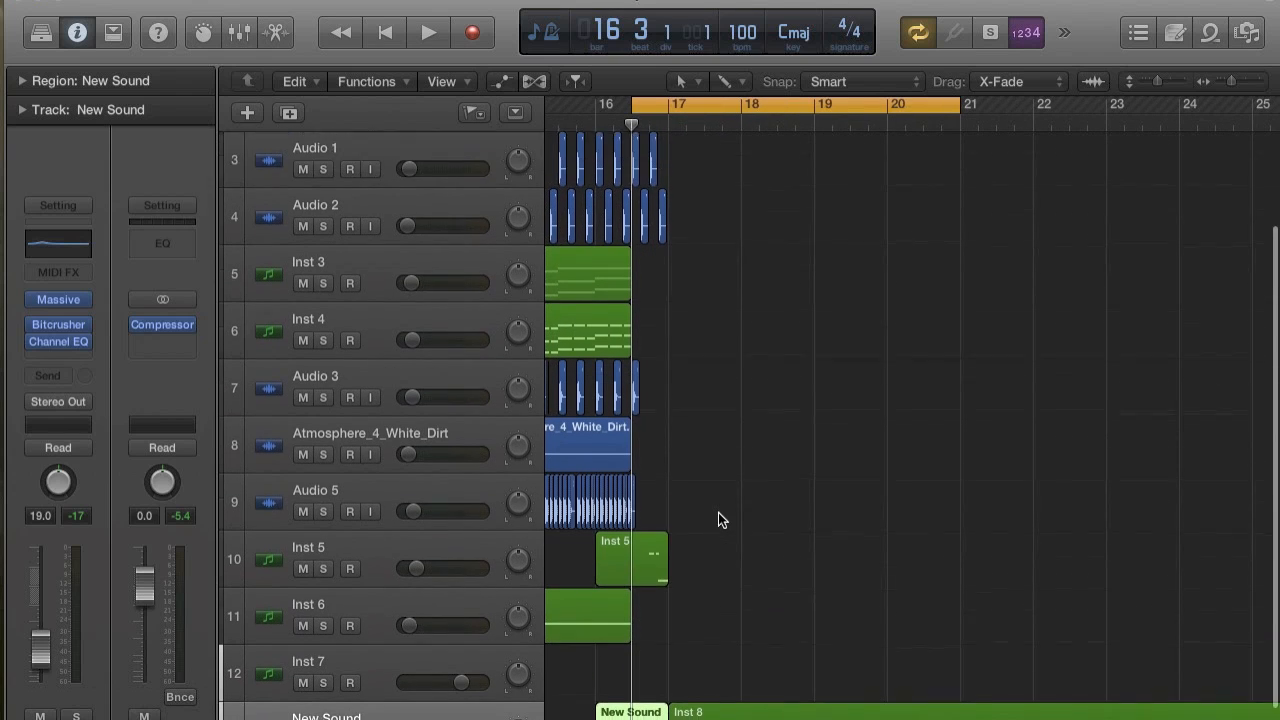
Open Sylenth1 on the Inst 7 track and initialise its preset.
scroll(718, 512, "down", 3)
left_click(383, 612)
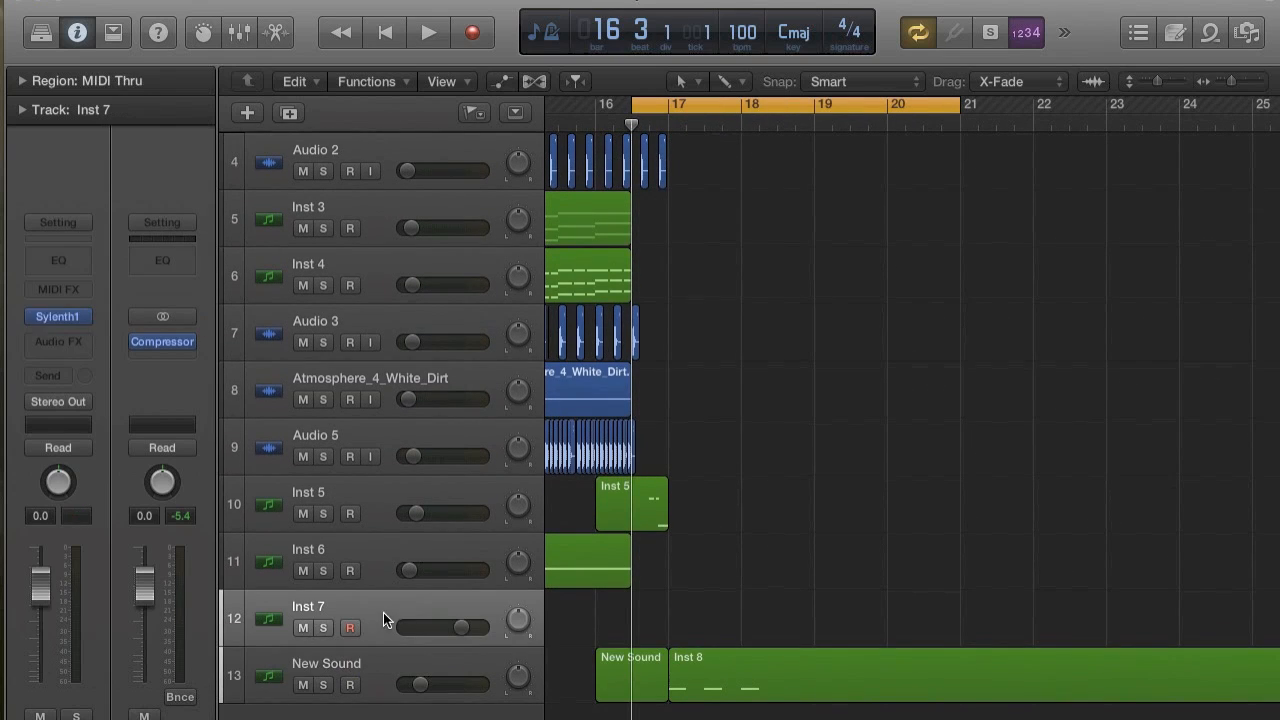
left_click(58, 315)
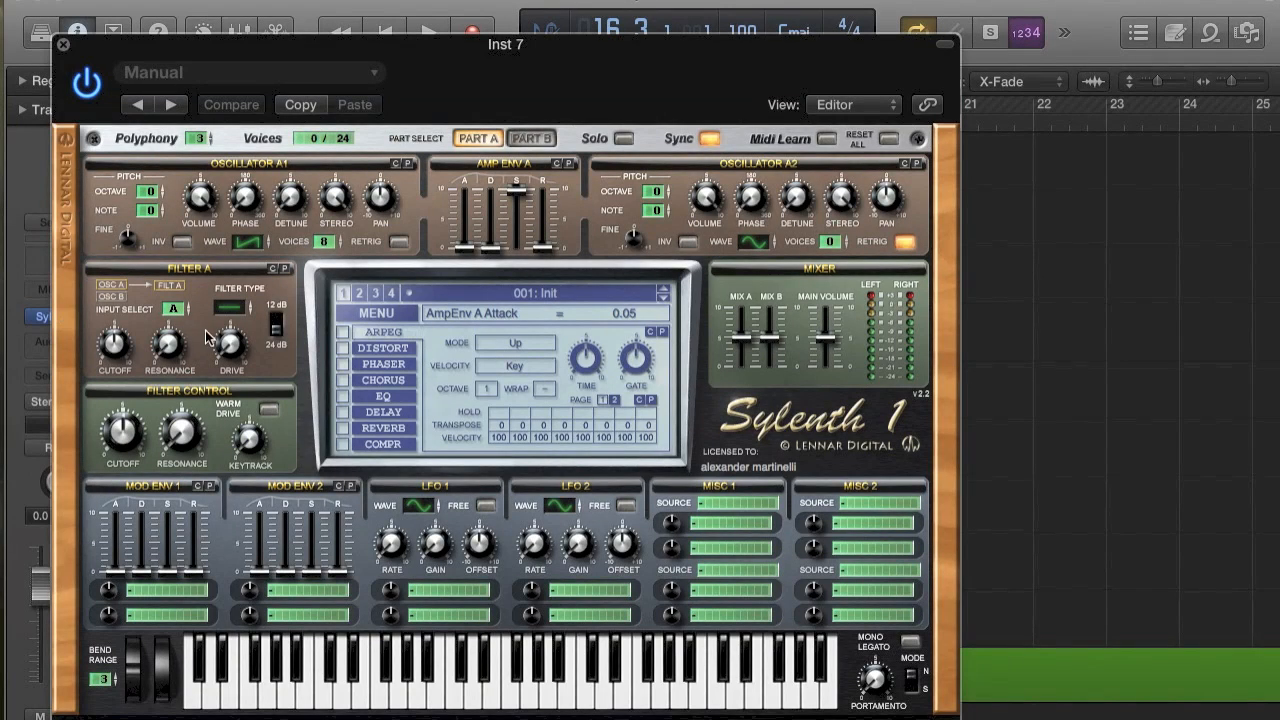
left_click(397, 312)
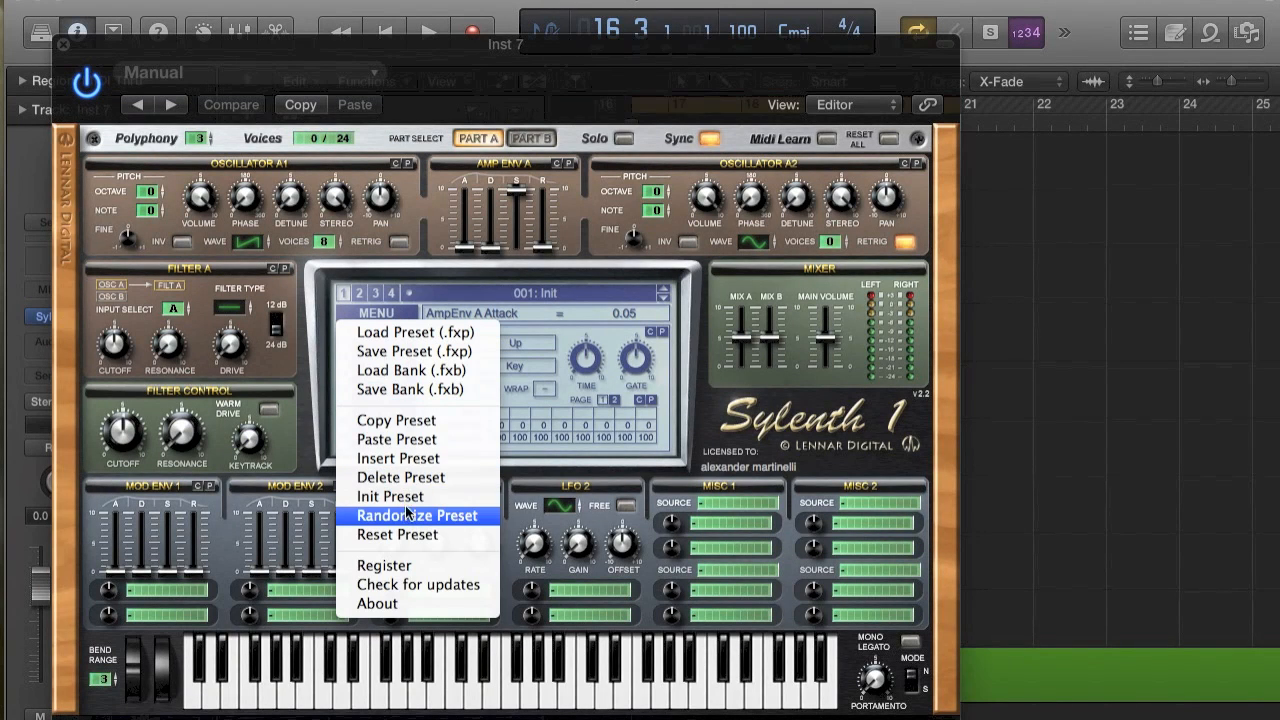
left_click(421, 466)
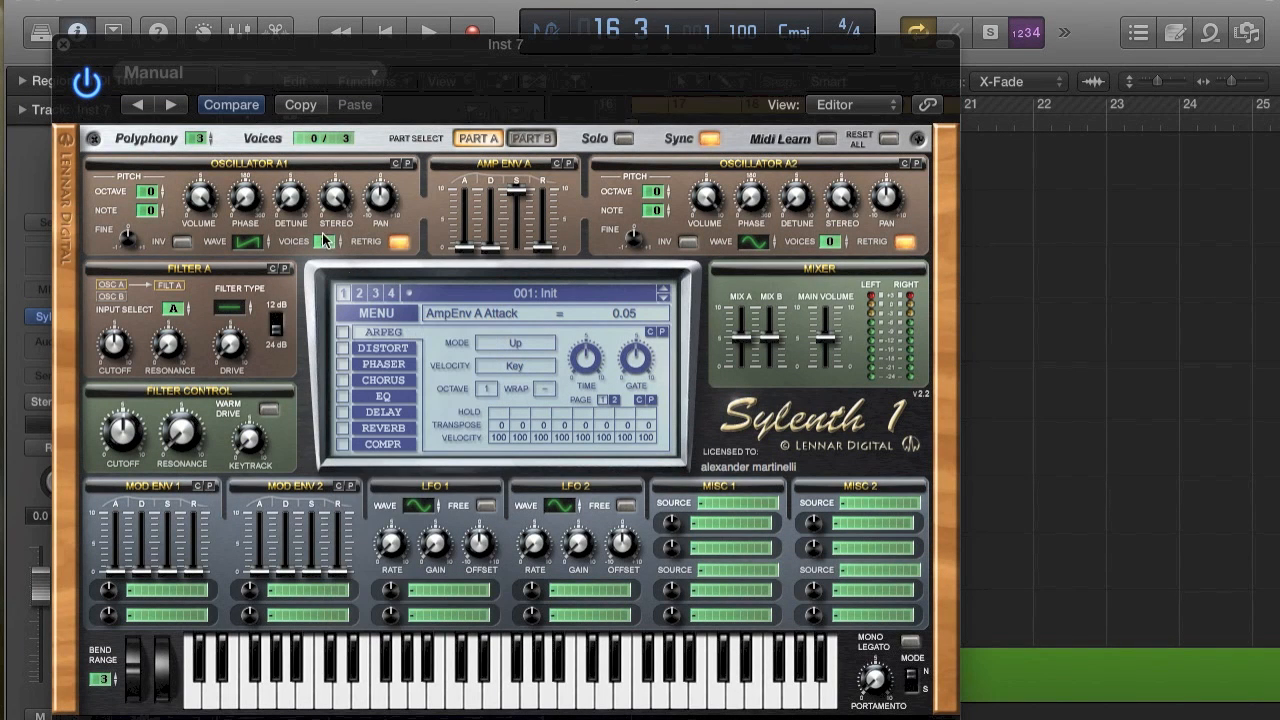
Set oscillator A1 to a sine wave with 8 voices, set amp envelope A's attack to 1.03 and raise its release while auditioning.
left_click(252, 242)
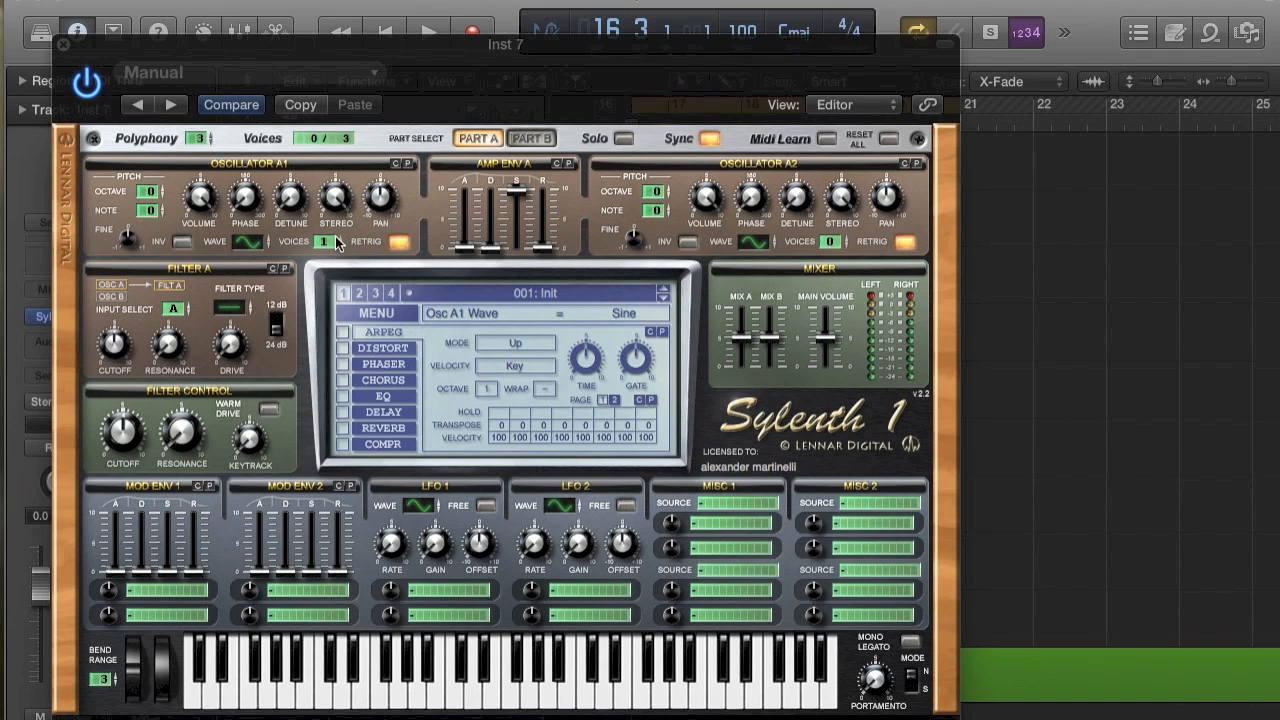
left_click_drag(543, 252, 545, 230)
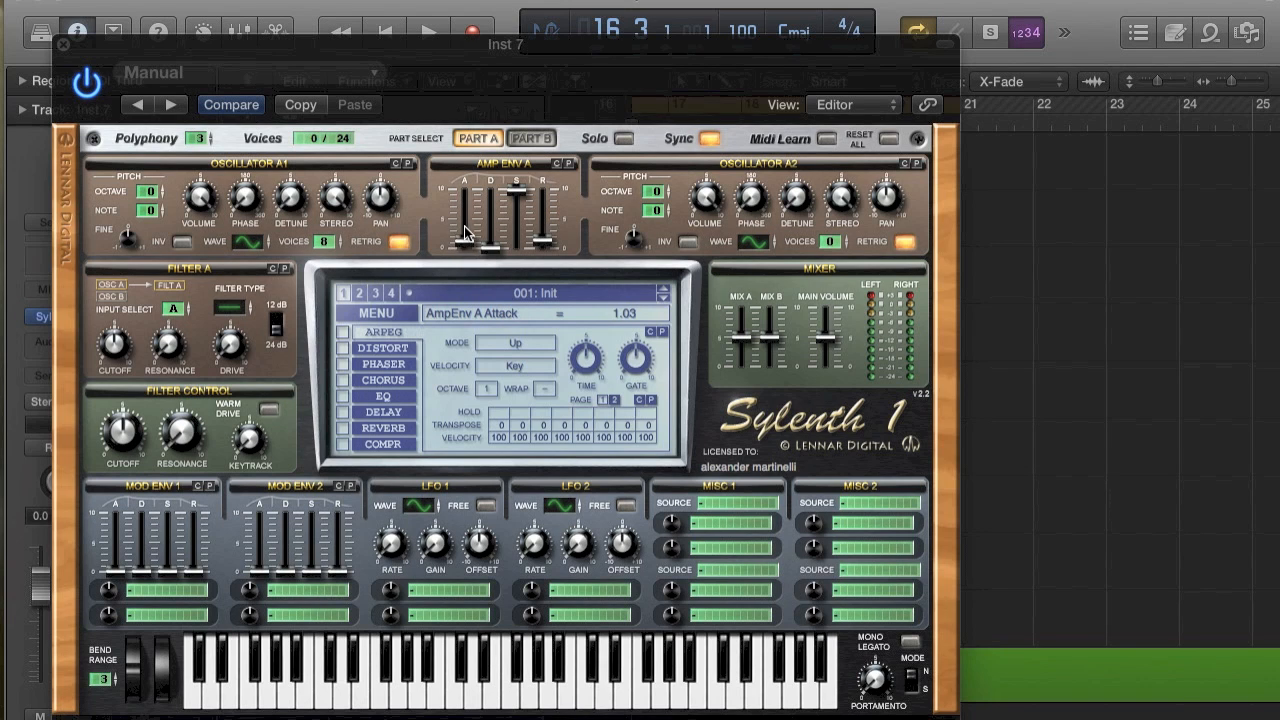
left_click(452, 687)
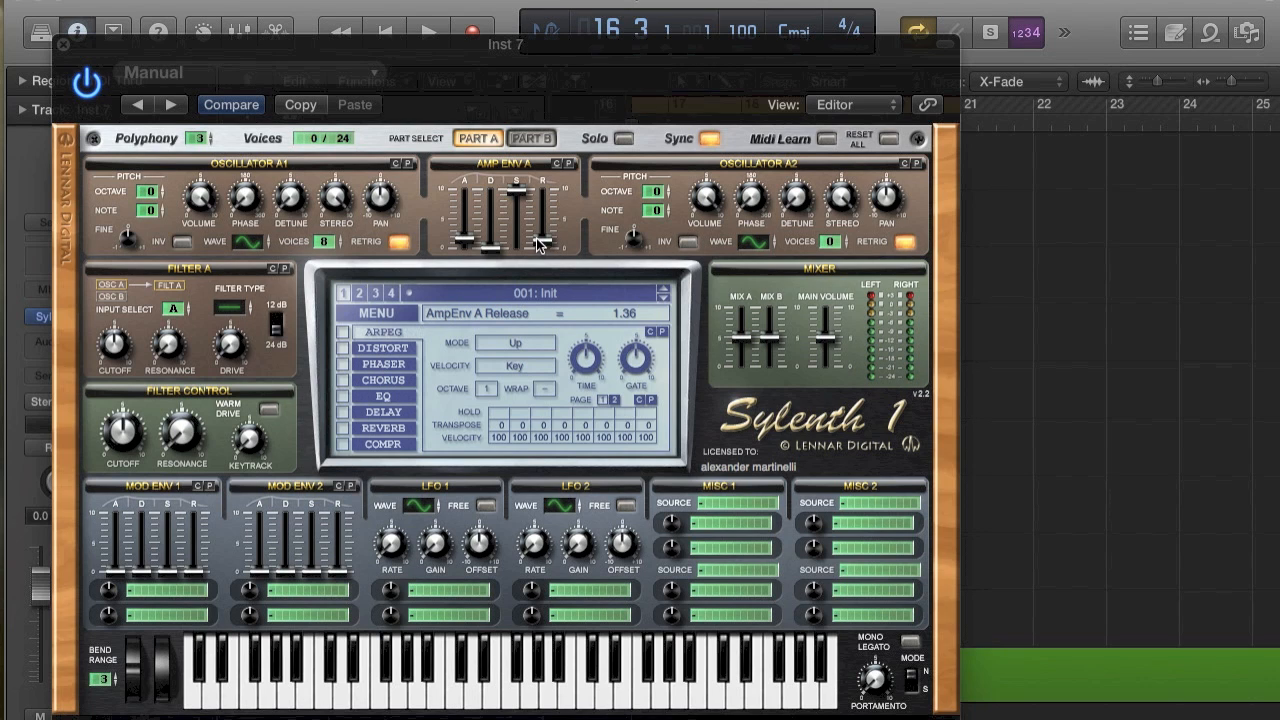
left_click(188, 700)
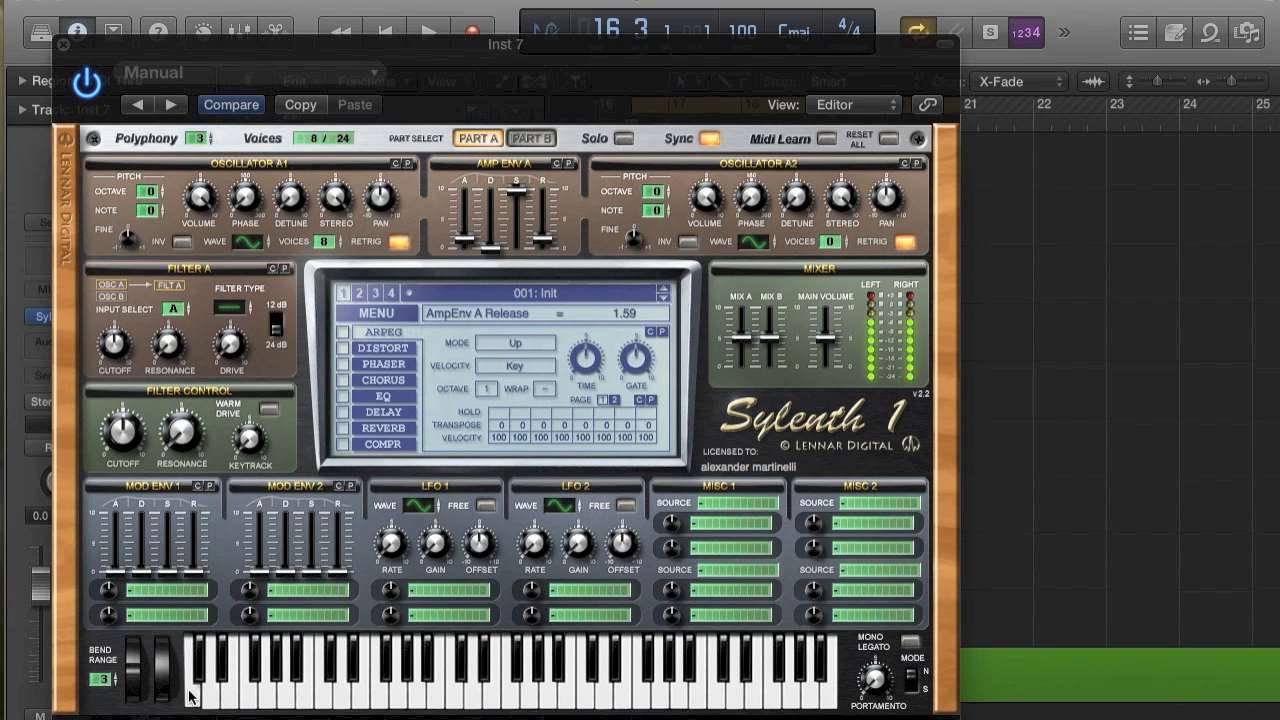
left_click(190, 698)
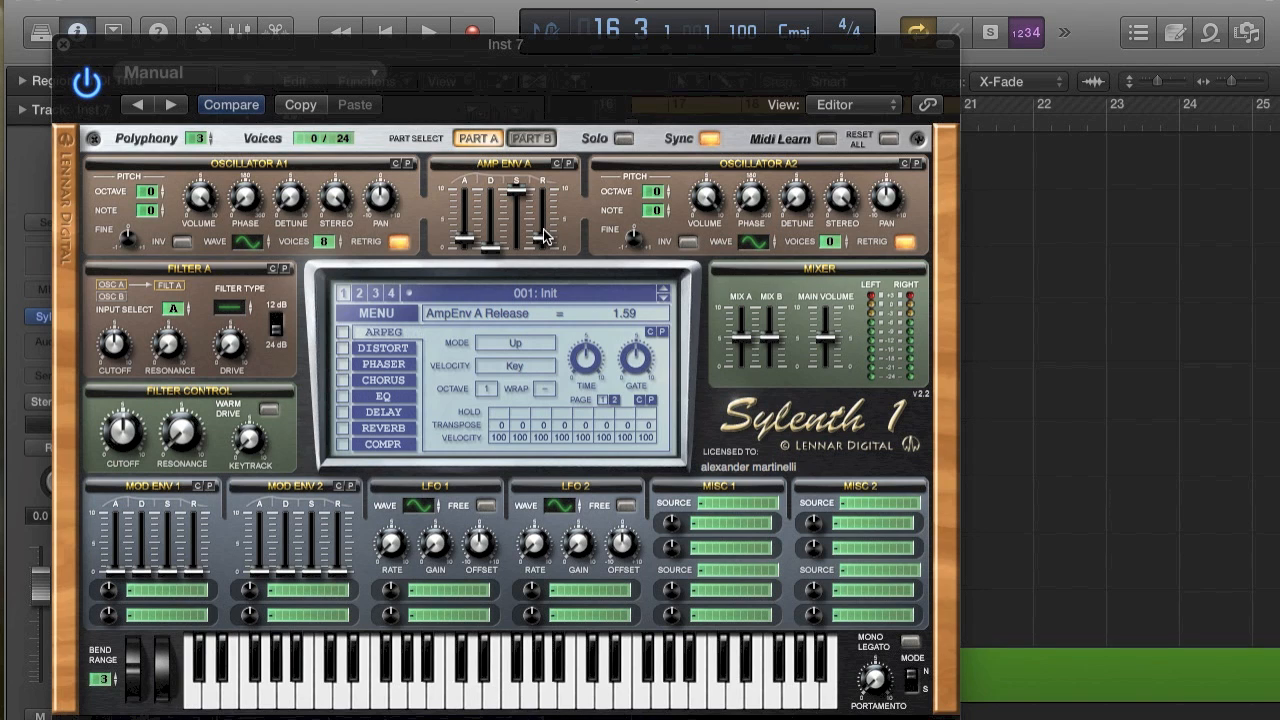
left_click(194, 706)
Enable Sylenth1's OverDrive distortion with an amount of 1.14, audition the sound and close the plug-in.
left_click(345, 350)
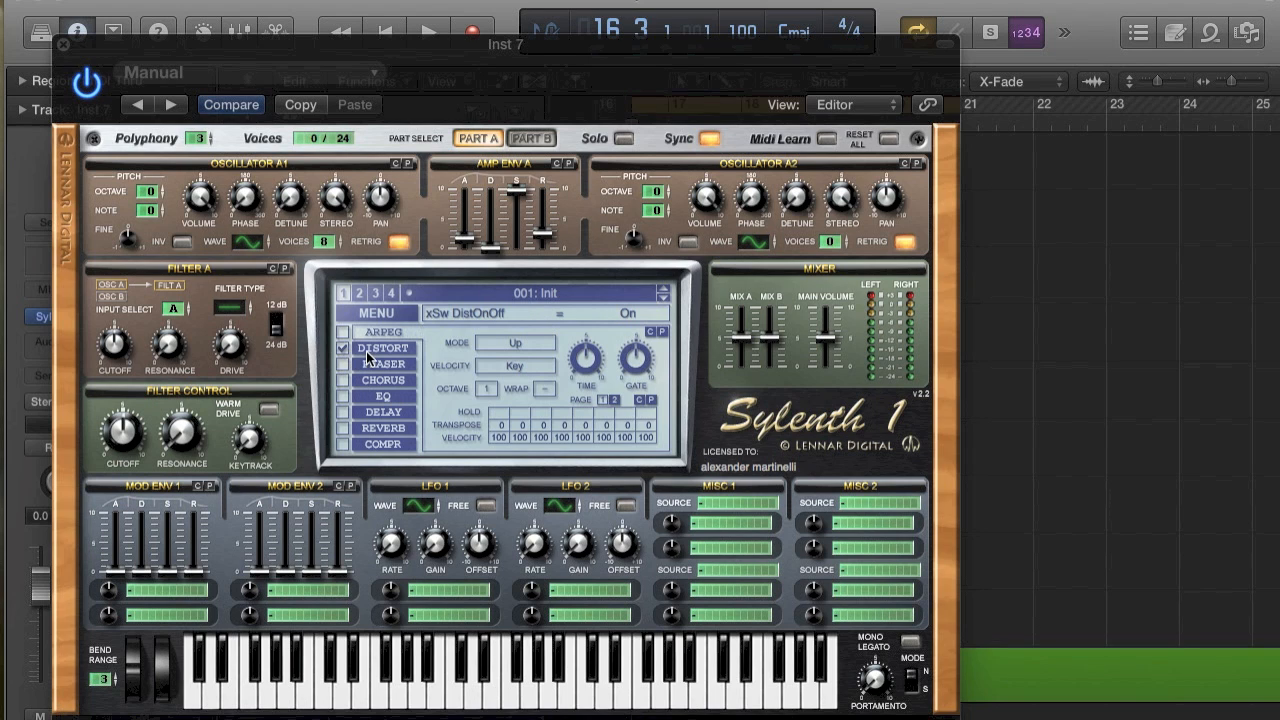
left_click(366, 351)
left_click(512, 403)
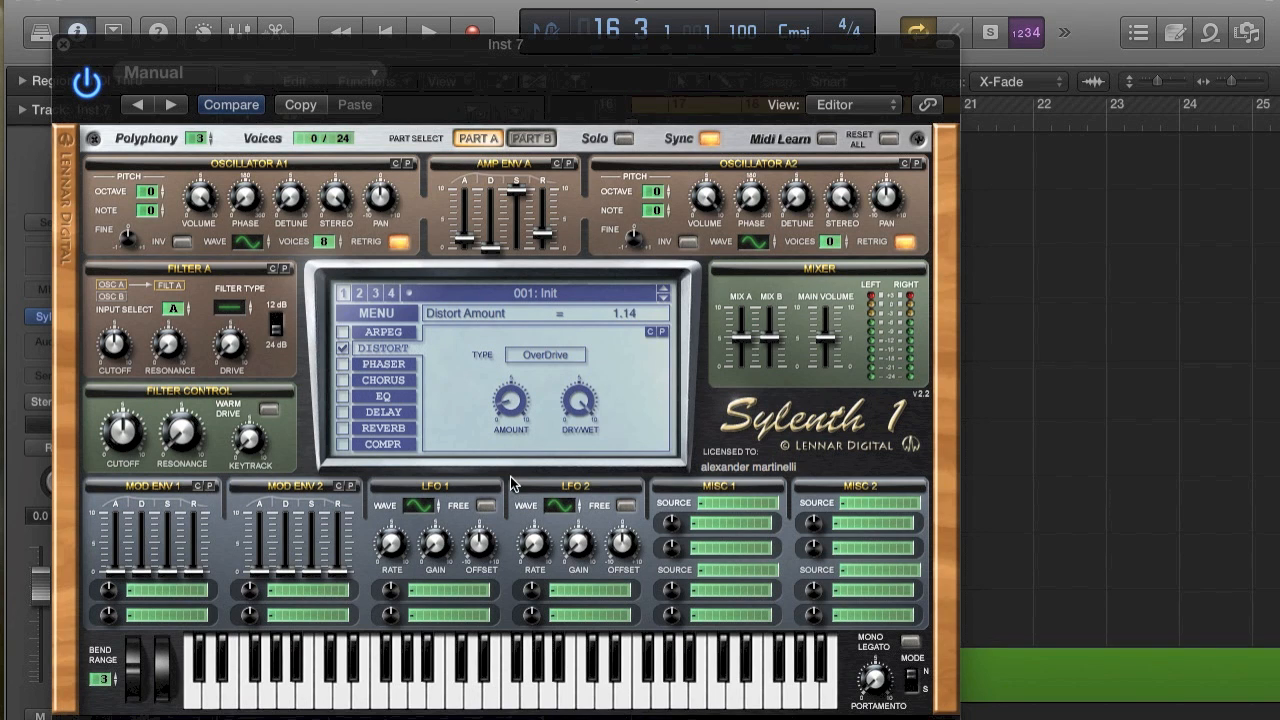
left_click(193, 699)
left_click(196, 695)
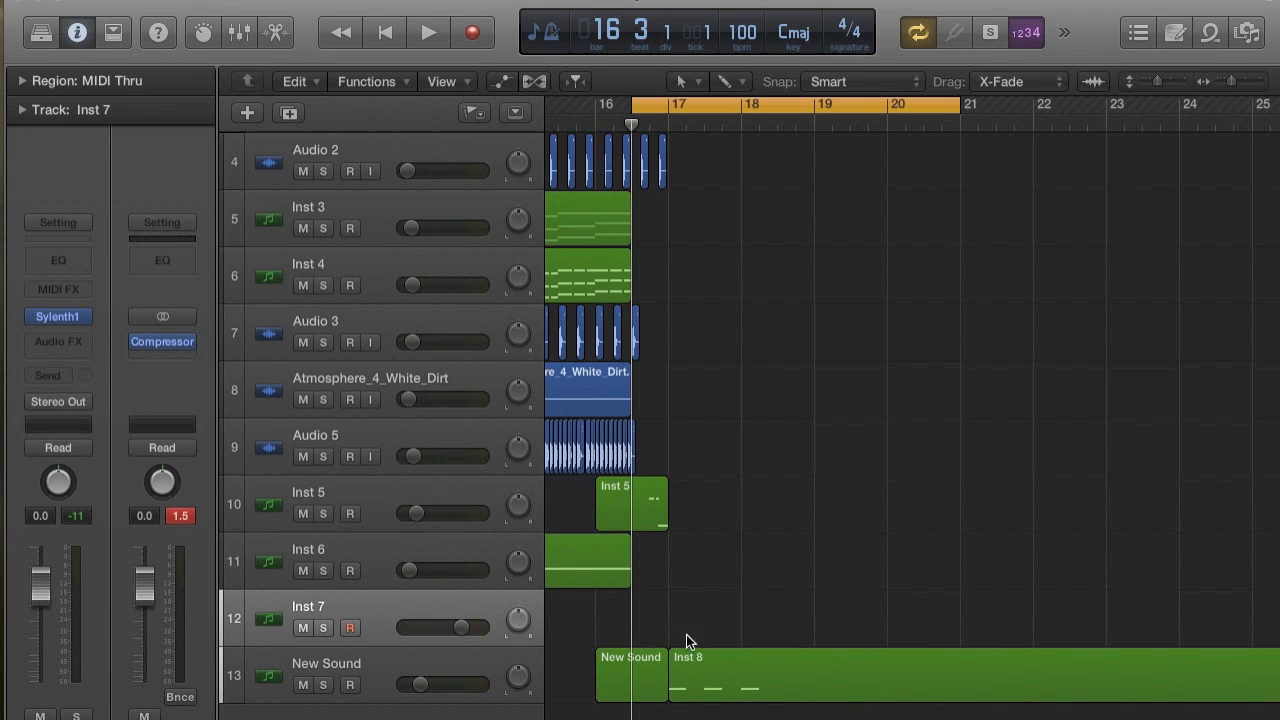
Create an empty region on the Inst 7 track from bar 17 to bar 21.
left_click(696, 636, "super")
left_click_drag(733, 626, 947, 604)
Move the playhead to bar 17 and set the cycle range from bar 17 to bar 21.
left_click(672, 114)
left_click(664, 103)
left_click_drag(664, 103, 983, 124)
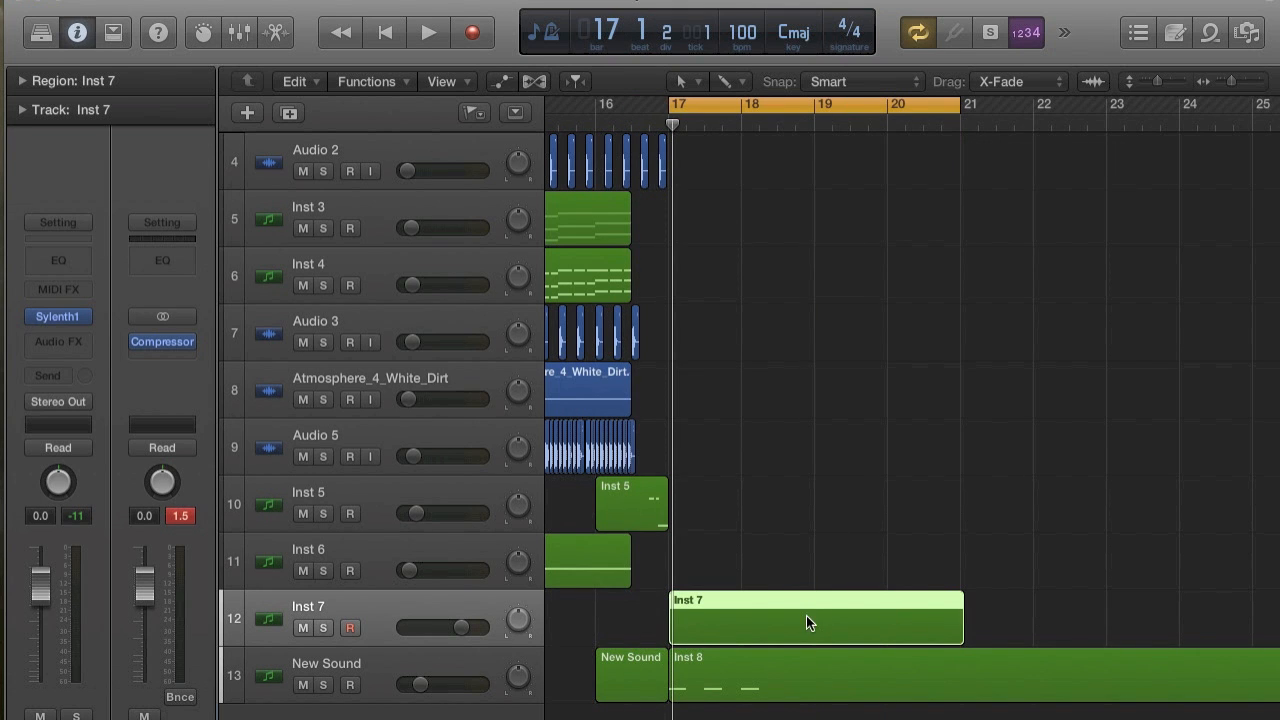
Open the empty Inst 7 region in the Piano Roll, resize the editor and delete the region.
double_click(806, 622)
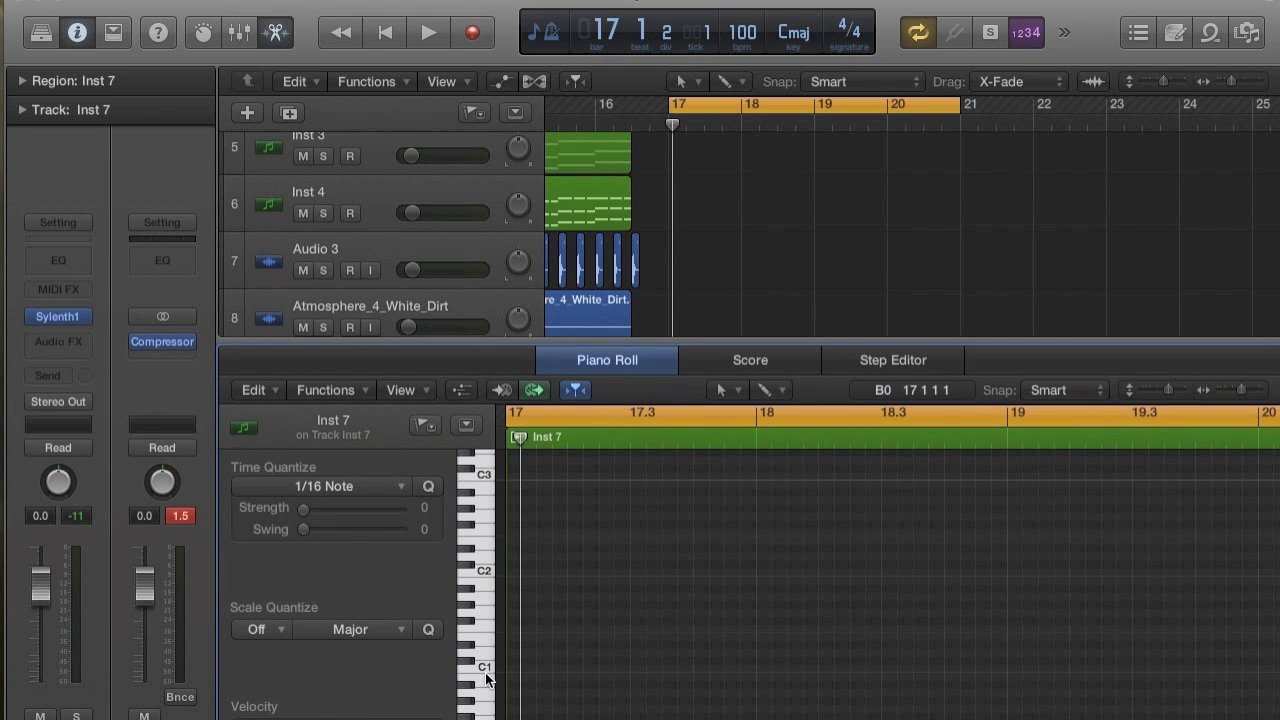
left_click(485, 673)
left_click_drag(673, 340, 674, 566)
scroll(866, 427, "left", 5)
scroll(866, 427, "down", 2)
scroll(861, 437, "right", 3)
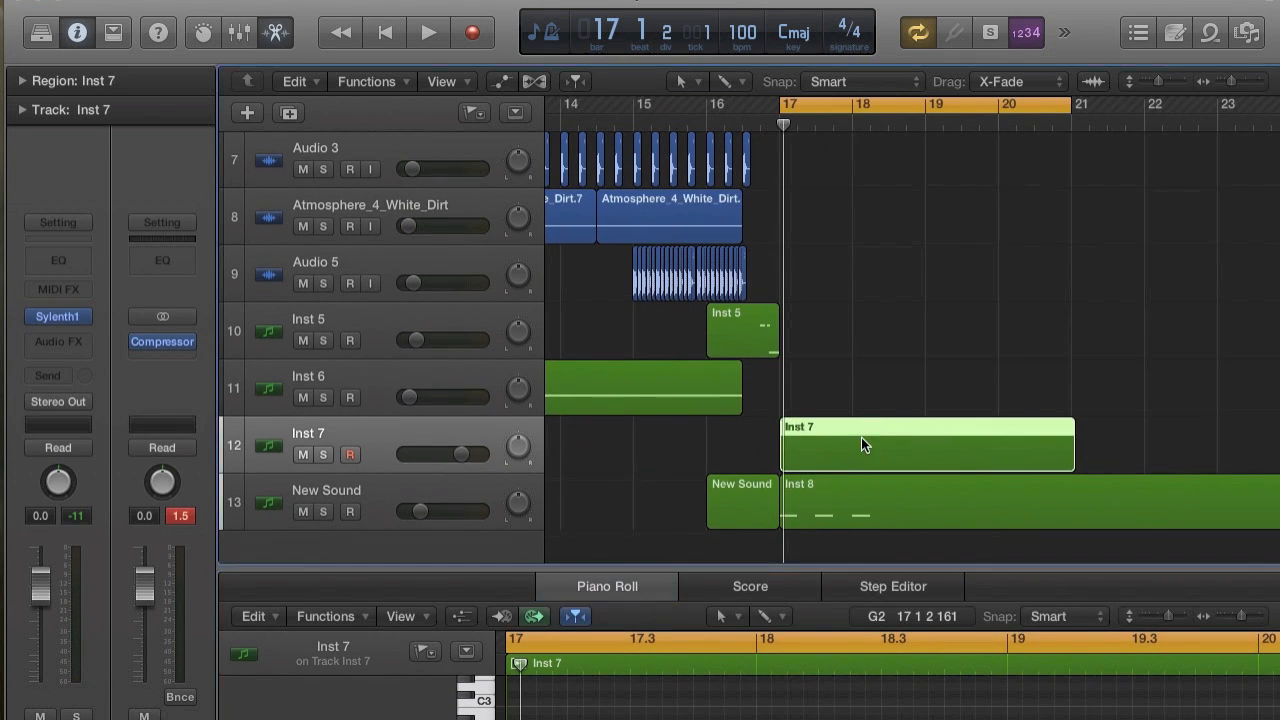
key("Delete")
Repeat the last Inst 1 region on the Inst 4 track once as a copy.
scroll(861, 437, "up", 5)
scroll(808, 386, "down", 5)
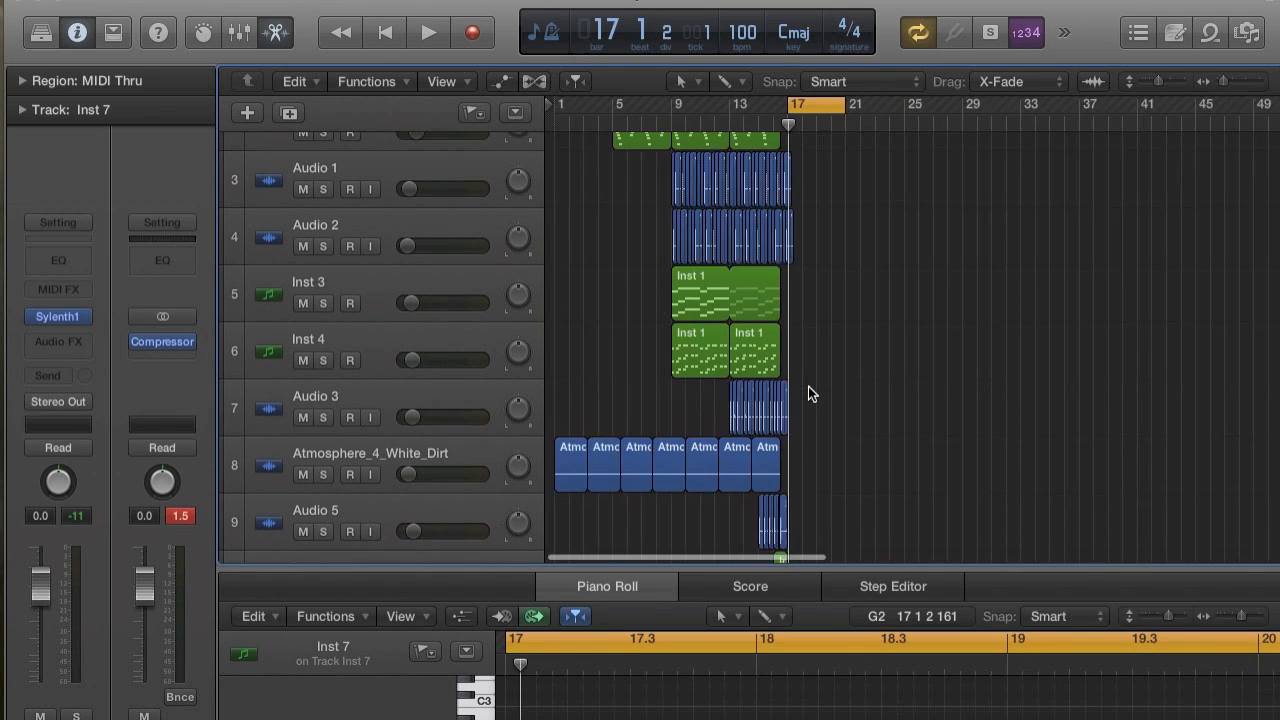
left_click(760, 360)
key("super+r")
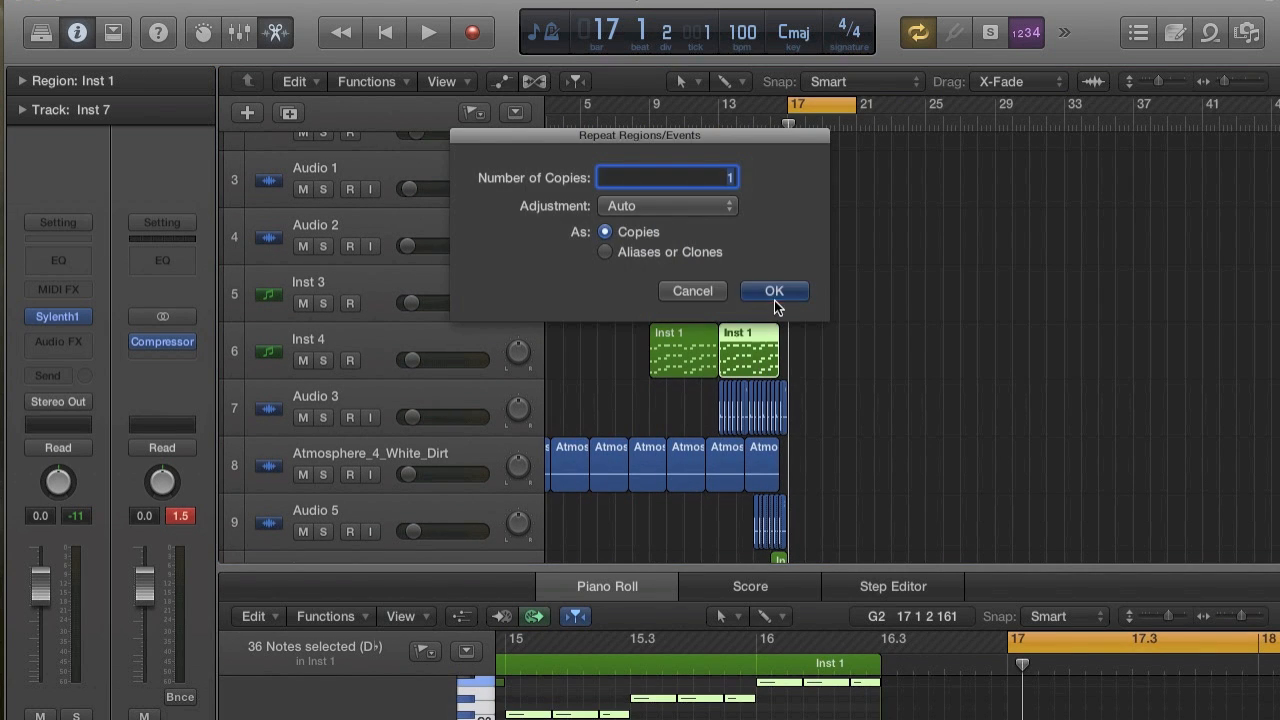
left_click(772, 292)
left_click(768, 329)
scroll(768, 328, "down", 3)
scroll(768, 328, "right", 1)
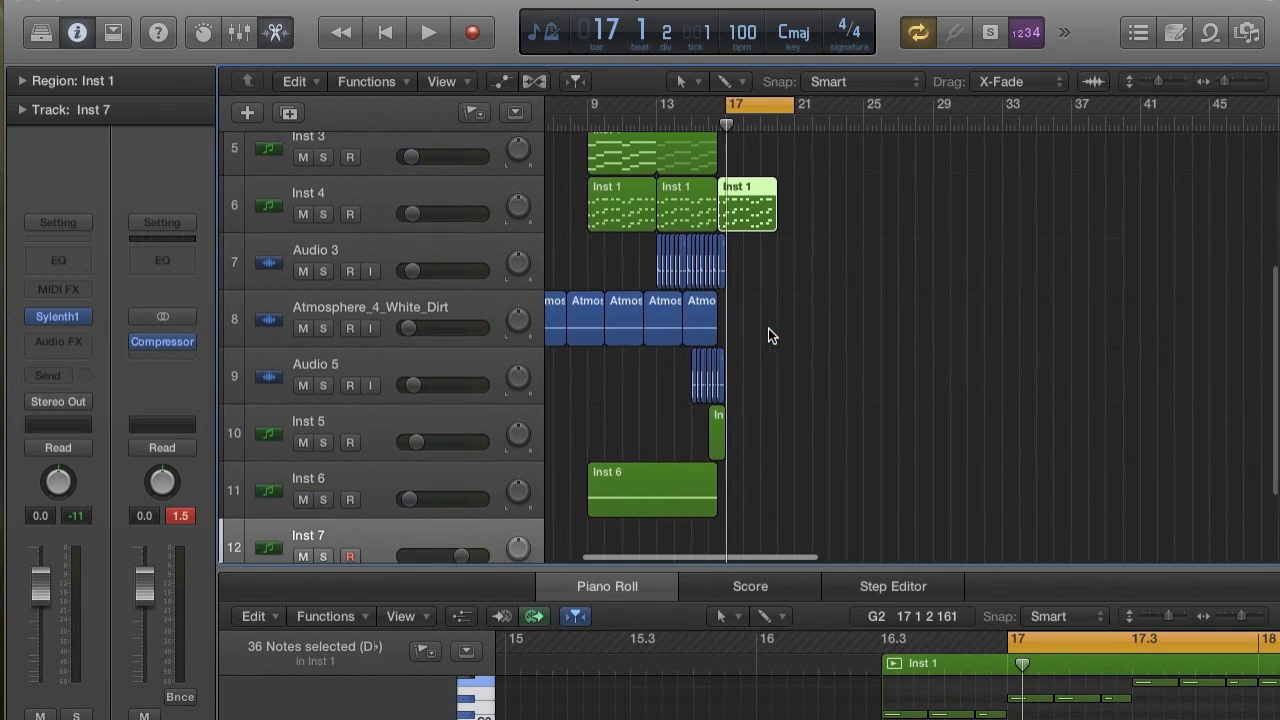
Move the copied Inst 1 region to bar 17 on the Inst 7 track without moving its automation data.
left_click_drag(735, 205, 784, 431)
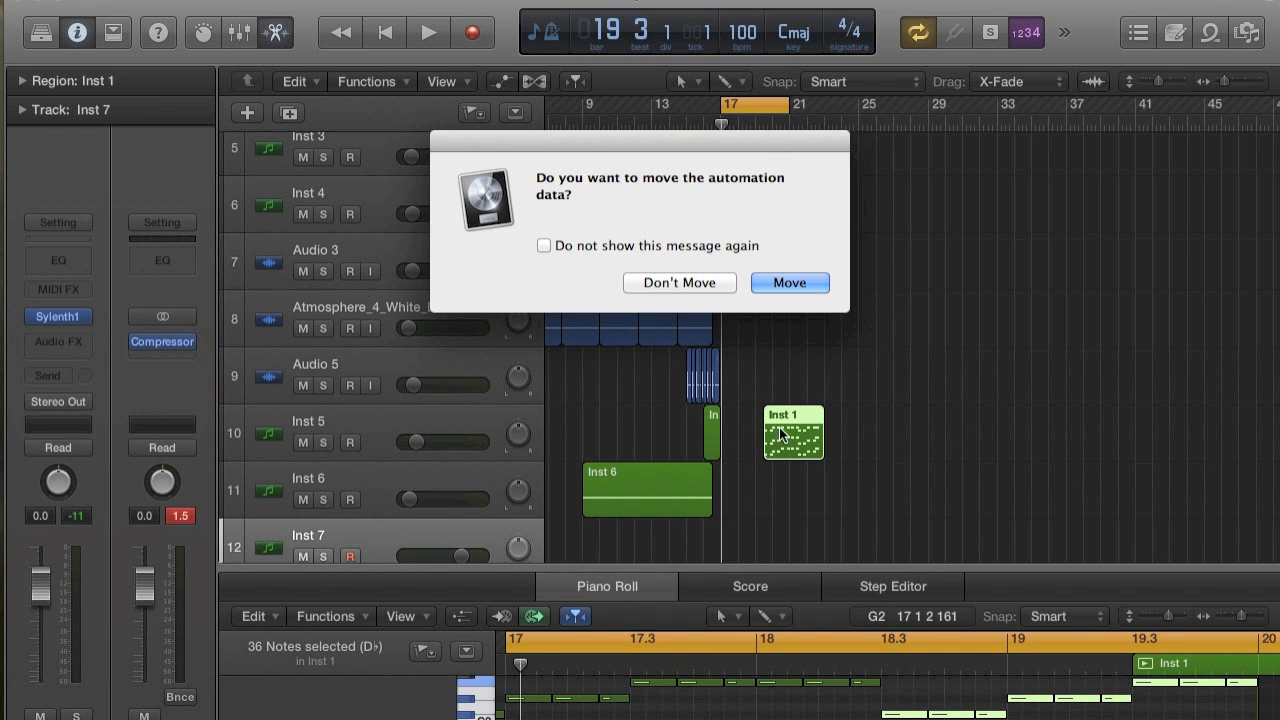
left_click(663, 282)
scroll(805, 394, "down", 3)
left_click_drag(792, 328, 749, 432)
scroll(748, 430, "up", 5)
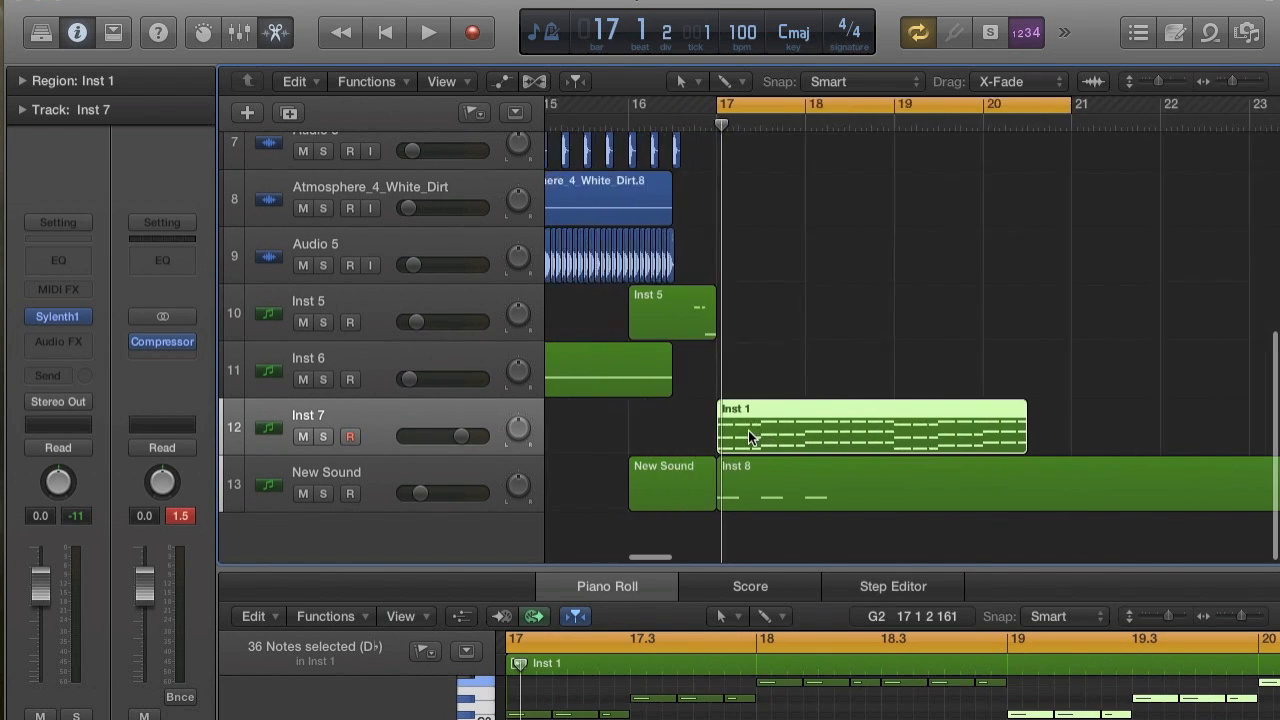
Enlarge the Piano Roll and delete the two upper note lines of the copied region, keeping only the lowest line.
left_click_drag(755, 566, 797, 131)
scroll(796, 504, "up", 5)
scroll(796, 506, "down", 3)
scroll(796, 506, "down", 5)
scroll(796, 506, "up", 2)
scroll(766, 494, "left", 5)
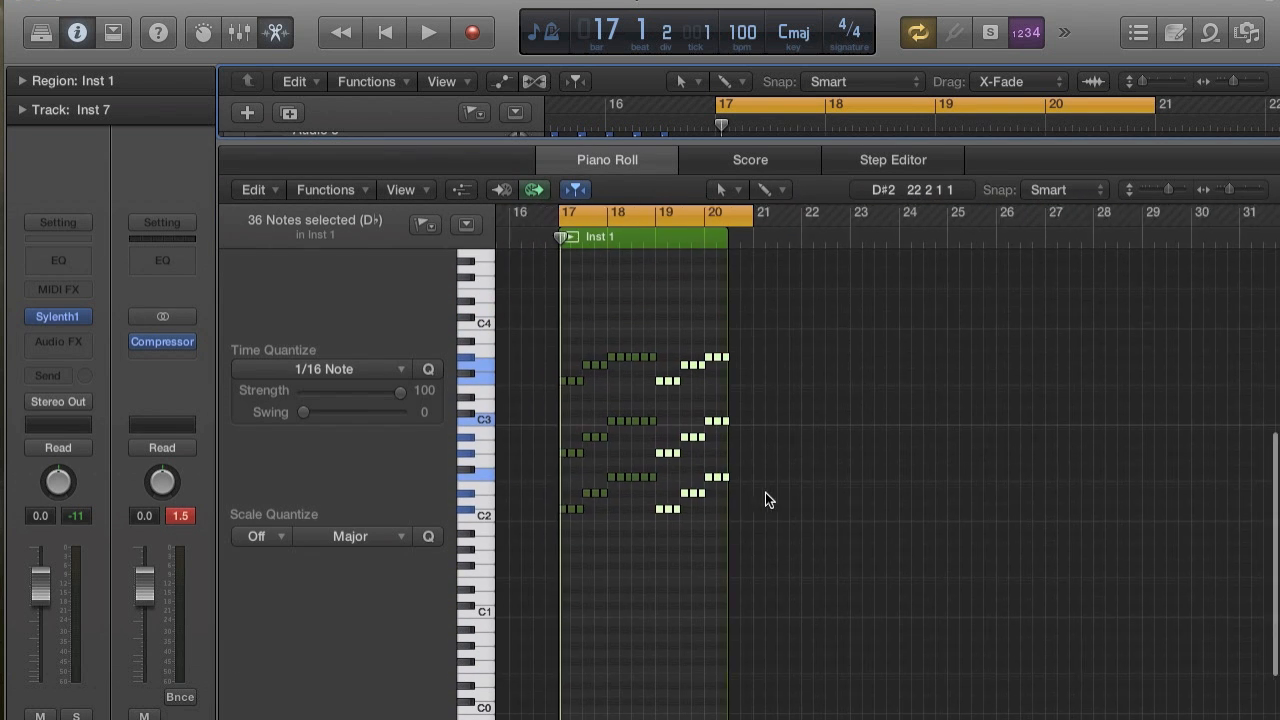
left_click_drag(616, 321, 847, 455)
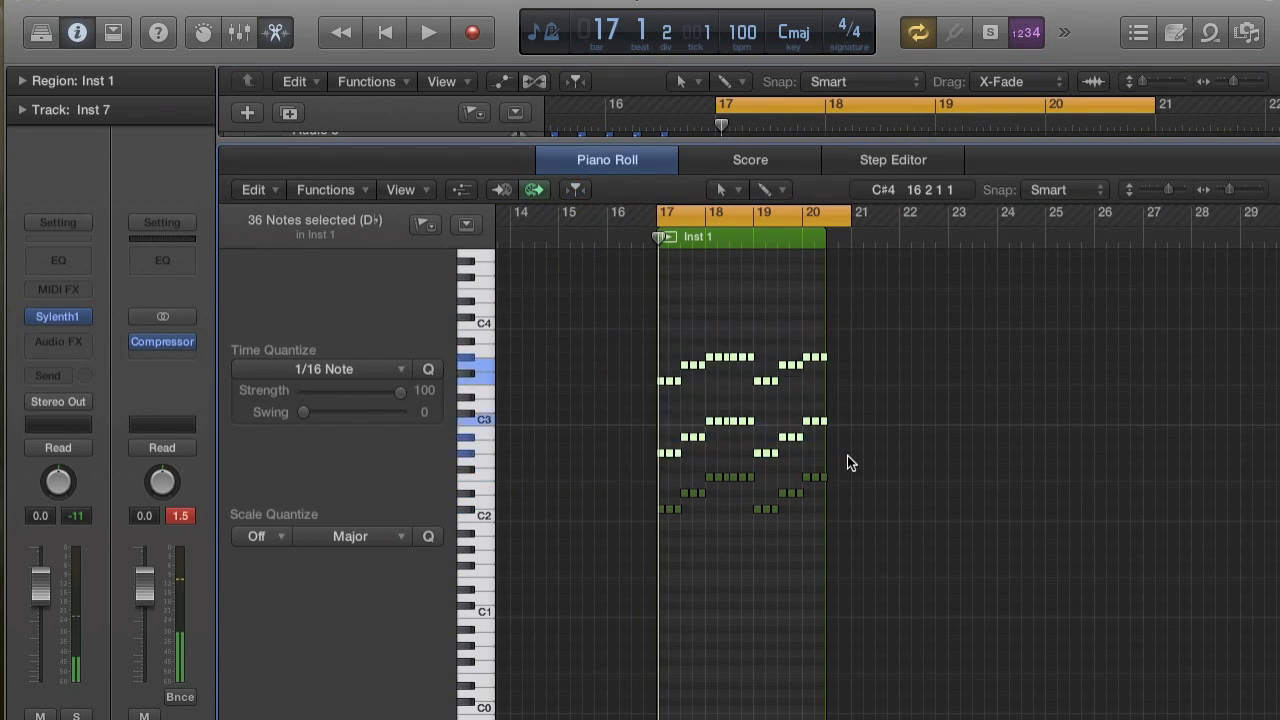
key("Delete")
Select all remaining notes, audition them and transpose them two octaves down so the line starts on C#0.
left_click_drag(604, 460, 864, 538)
key("super+Right")
key("super+Right")
key("super+Right")
key("super+Right")
key("super+Right")
key("super+Right")
key("super+Right")
key("super+Right")
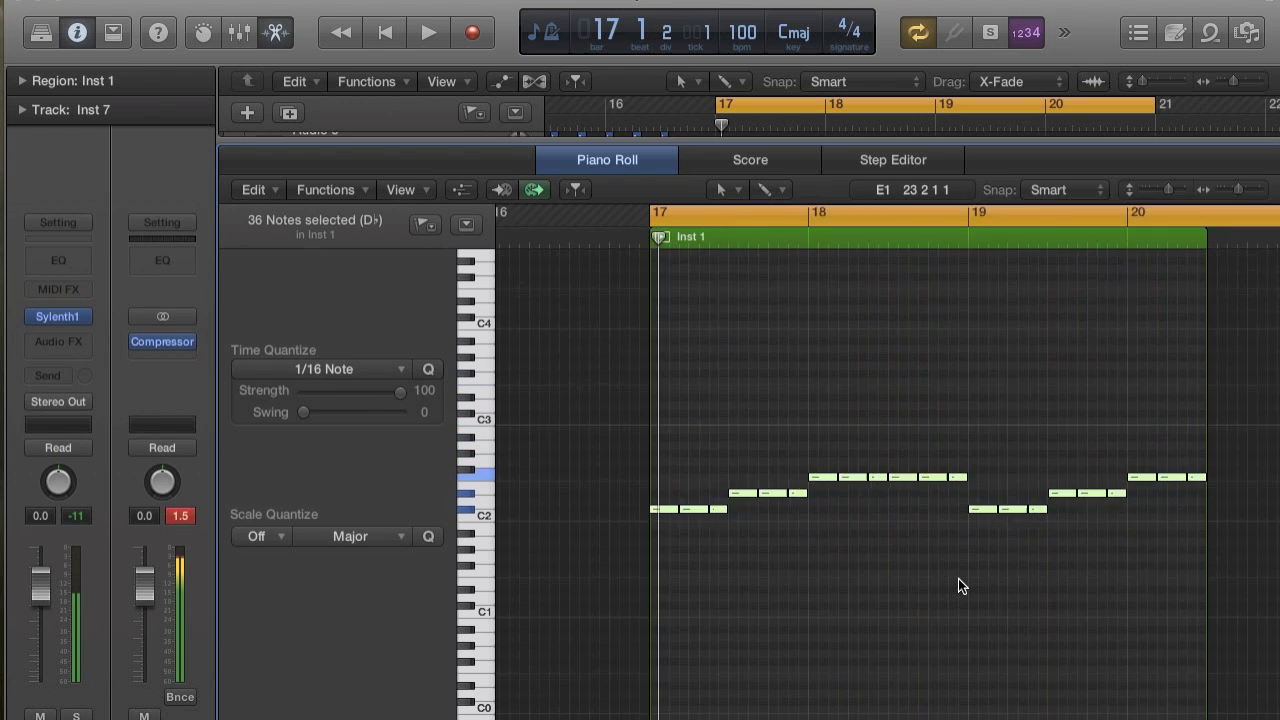
left_click(640, 510)
mouse_move(640, 510)
left_mouse_down()
mouse_move(640, 610)
mouse_move(645, 508)
left_mouse_up()
key("space")
Play the transposed Inst 7 line within the cycle range and follow its notes in the Piano Roll.
key("space")
left_click_drag(645, 508, 647, 708)
key("space")
scroll(647, 707, "down", 3)
scroll(647, 708, "right", 3)
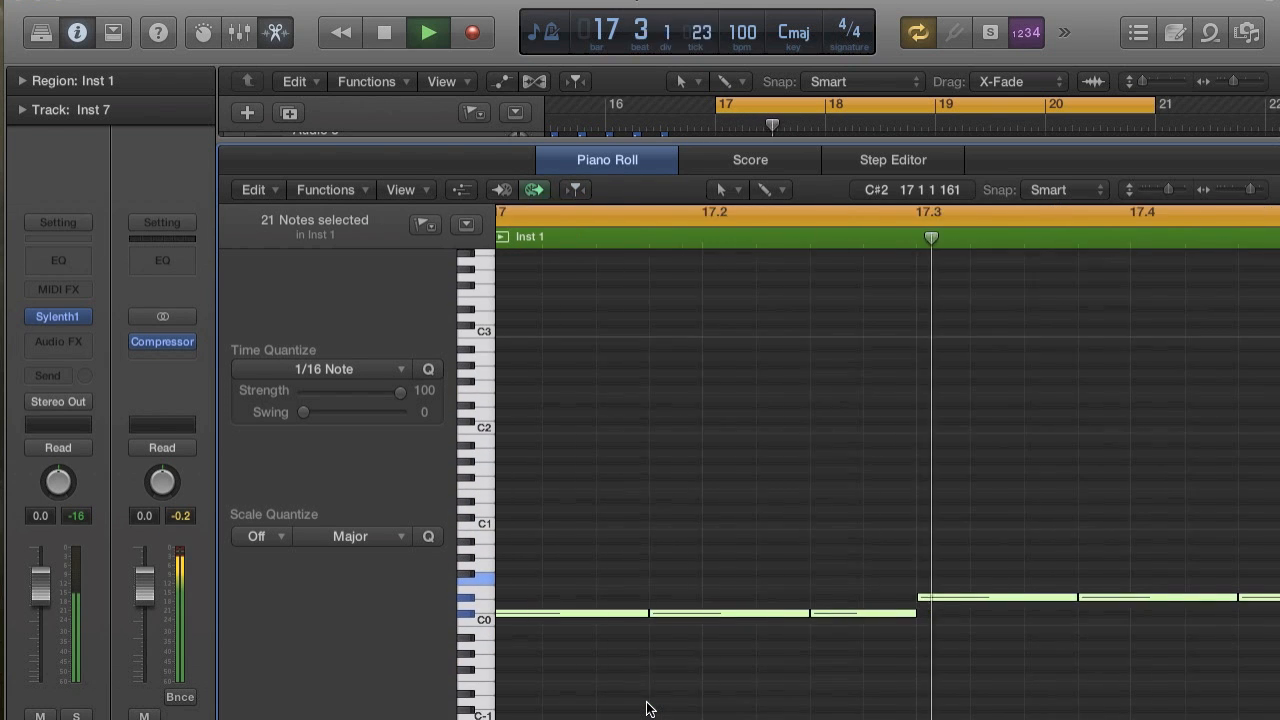
key("super+Left")
key("super+Left")
scroll(645, 712, "right", 5)
scroll(645, 712, "down", 1)
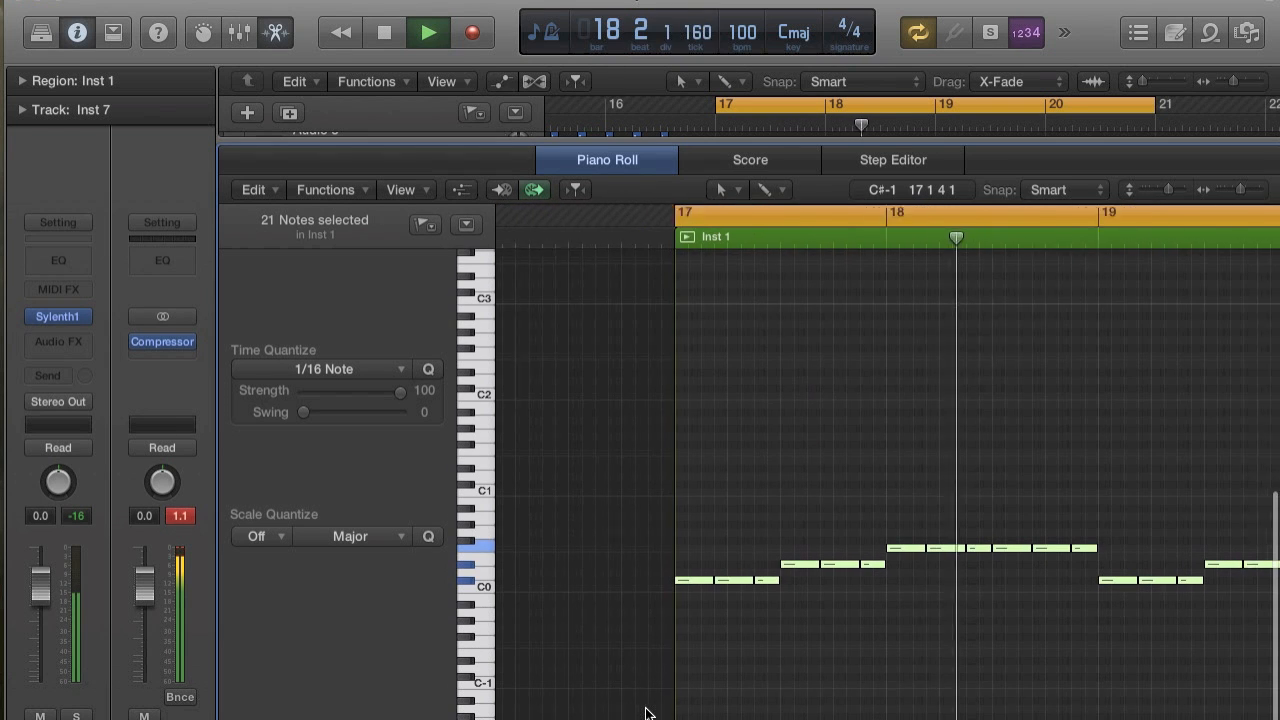
scroll(645, 713, "right", 1)
key("super+Right")
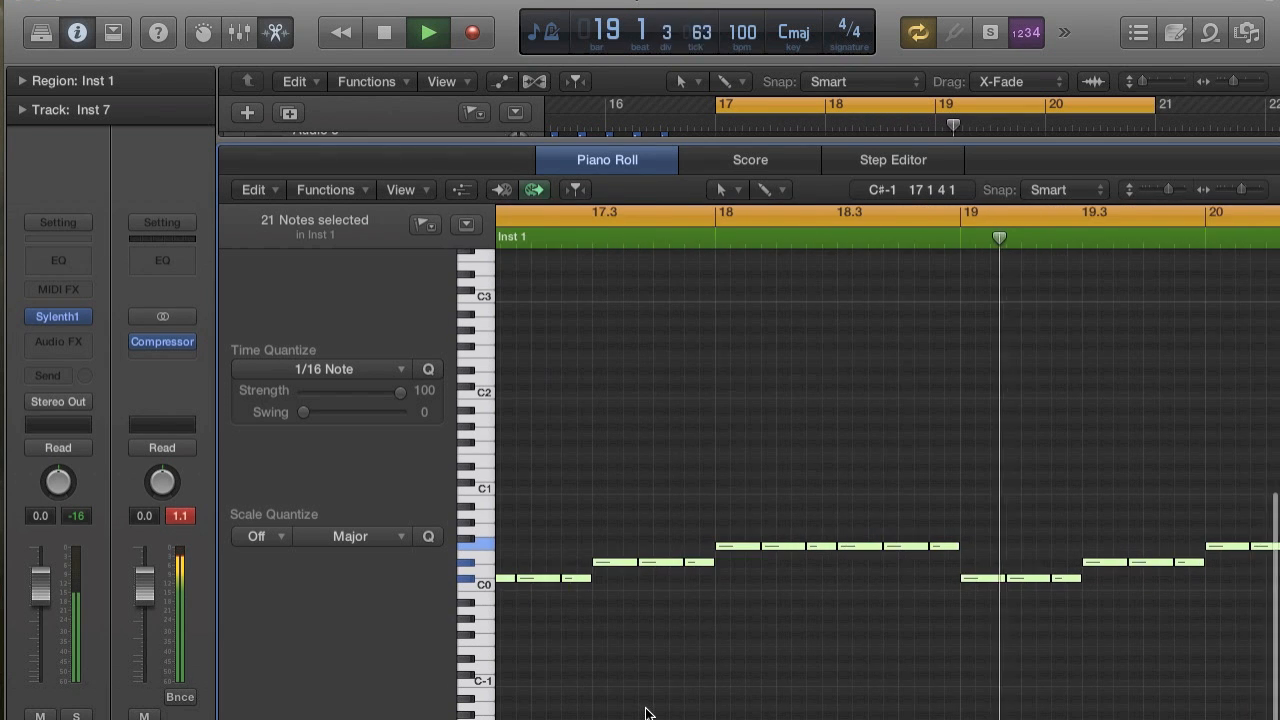
key("space")
Transpose all notes of the Inst 1 region up one octave so the line starts on C#1.
key("super+Right")
key("super+Right")
key("super+Right")
key("super+Right")
key("super+Right")
scroll(645, 712, "left", 15)
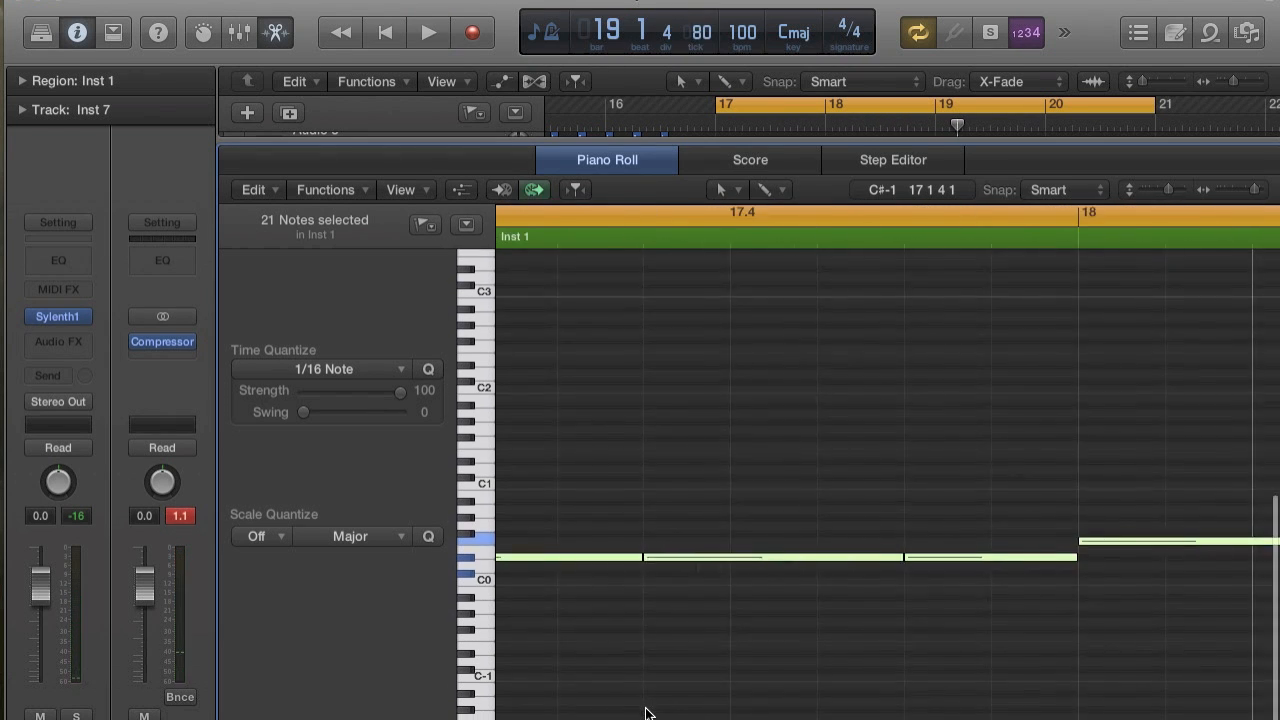
scroll(645, 712, "left", 7)
scroll(645, 712, "up", 3)
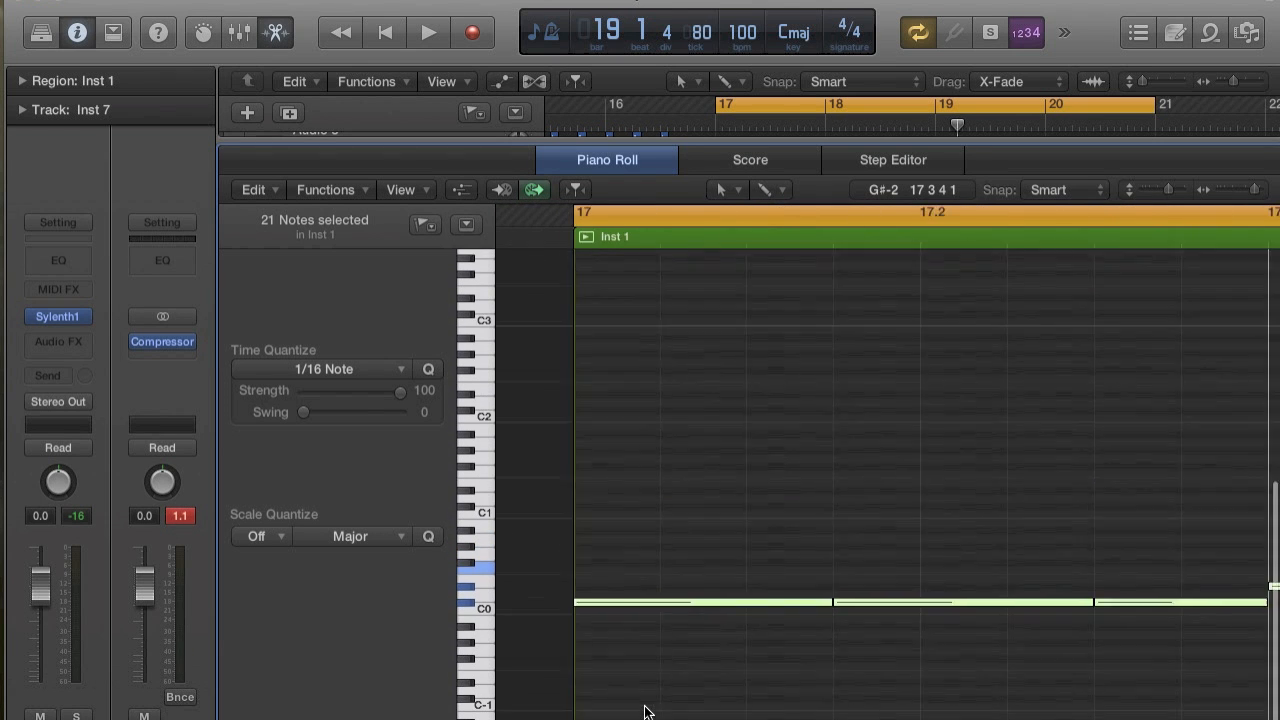
left_click(462, 556)
key("z")
left_click_drag(512, 468, 1139, 637)
key("z")
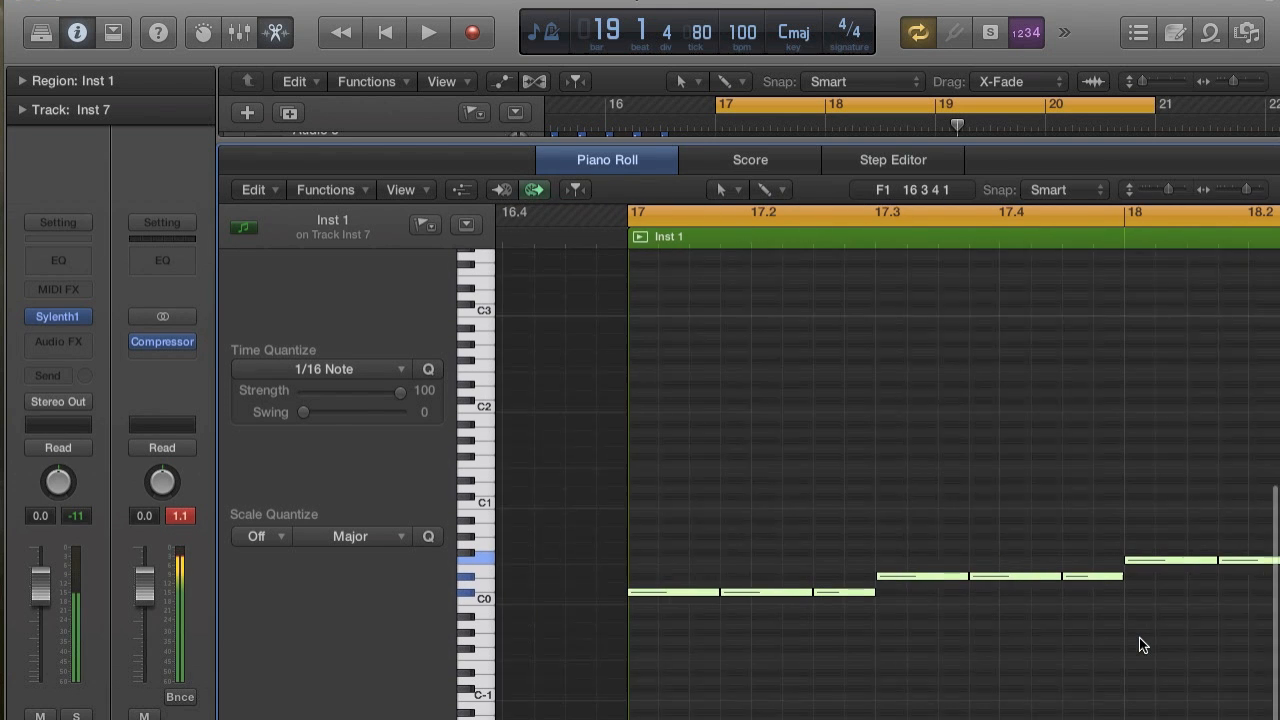
left_click_drag(670, 596, 667, 493)
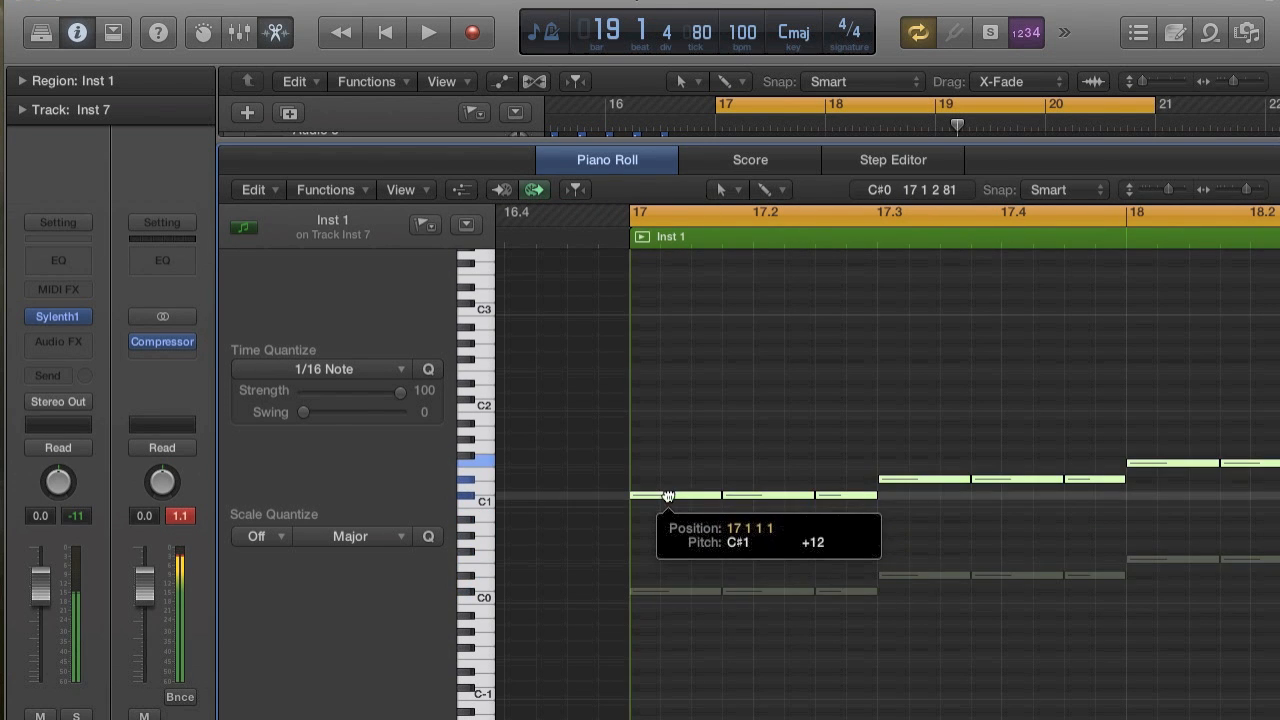
Audition the raised line and lower only the highest notes, in bars 18 and 20, by one octave to F0.
key("space")
scroll(800, 526, "right", 2)
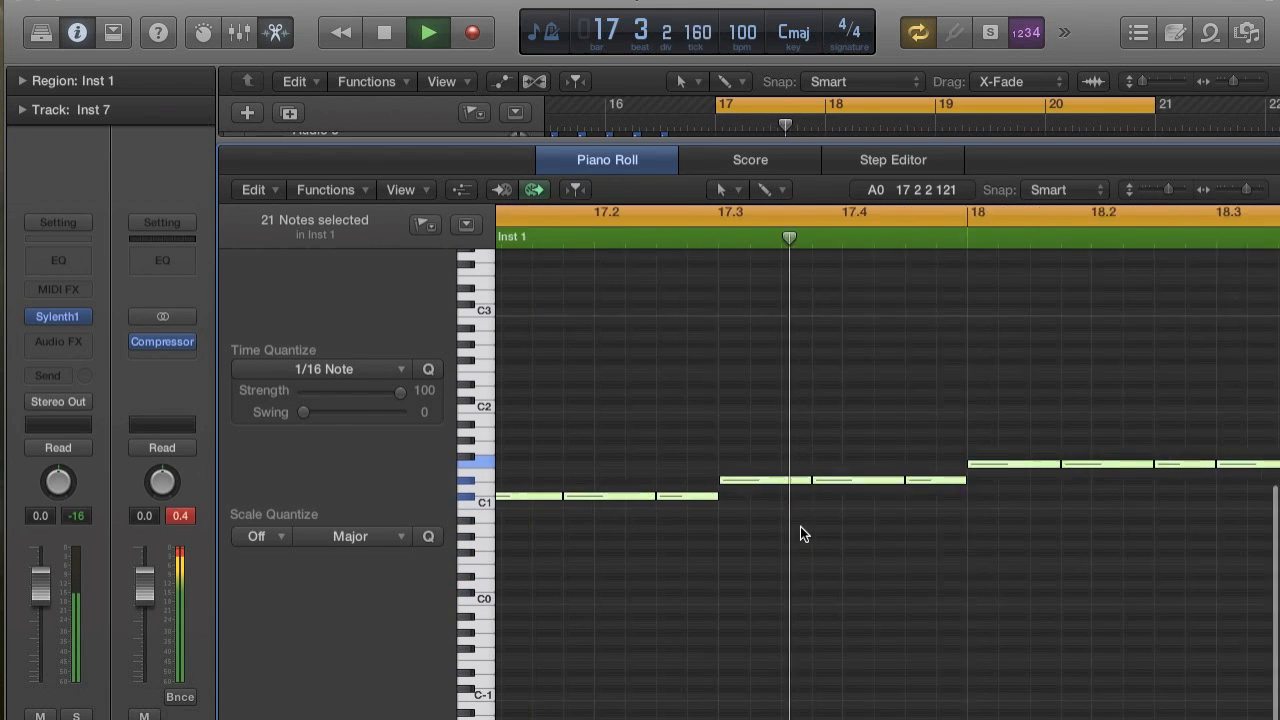
scroll(800, 526, "down", 5)
key("space")
left_click_drag(814, 422, 1270, 466)
left_click_drag(772, 460, 771, 556)
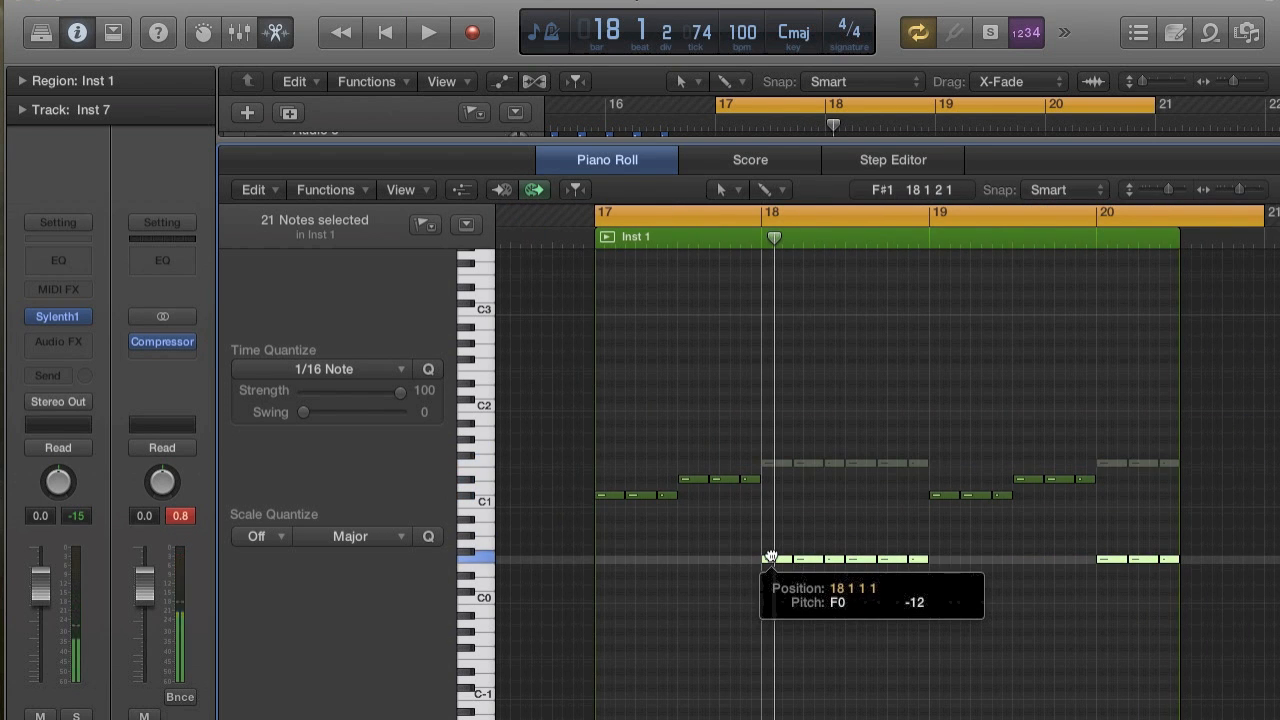
left_click_drag(771, 556, 771, 558)
Play the edited Inst 7 line within the cycle range and follow its notes in the Piano Roll.
key("space")
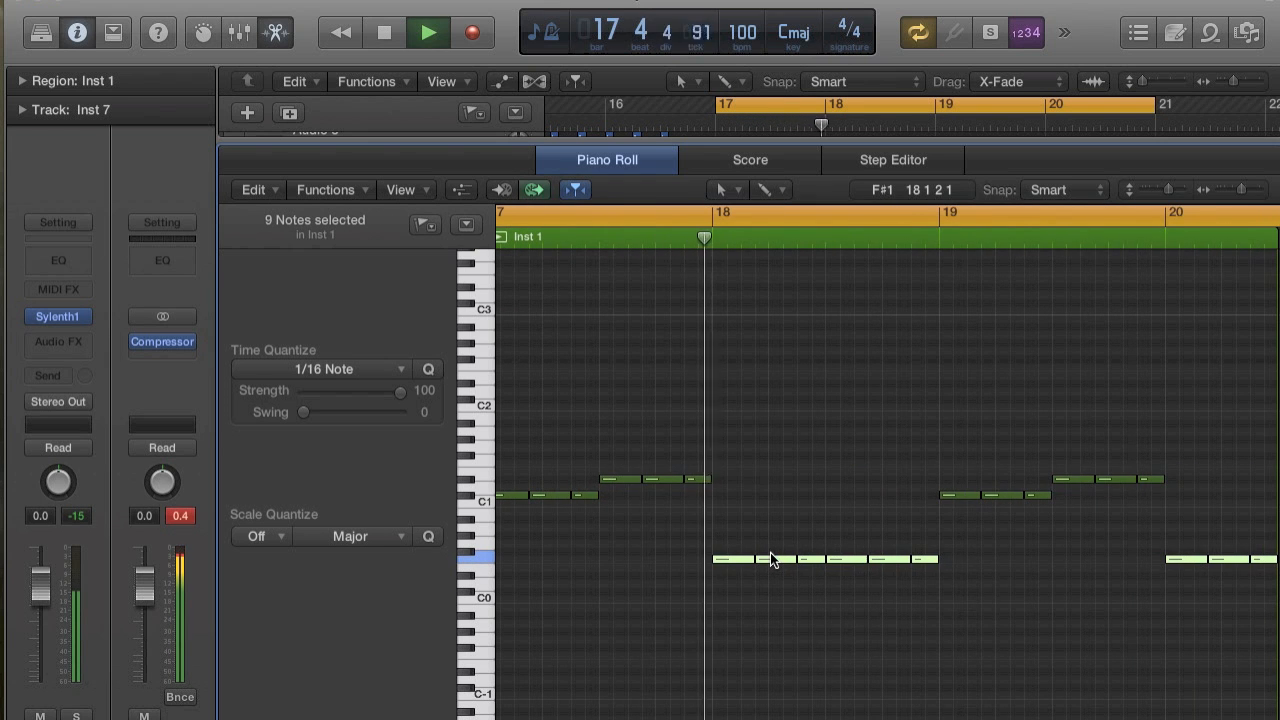
scroll(770, 559, "down", 5)
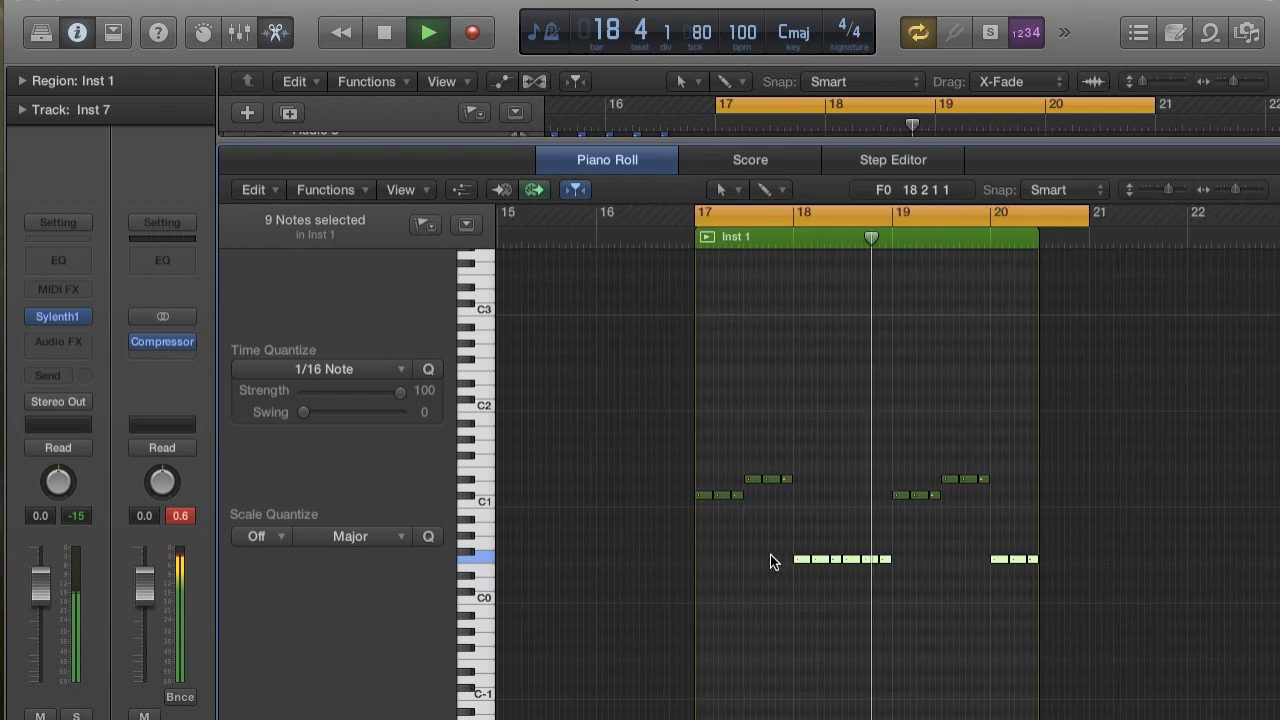
key("super+Right")
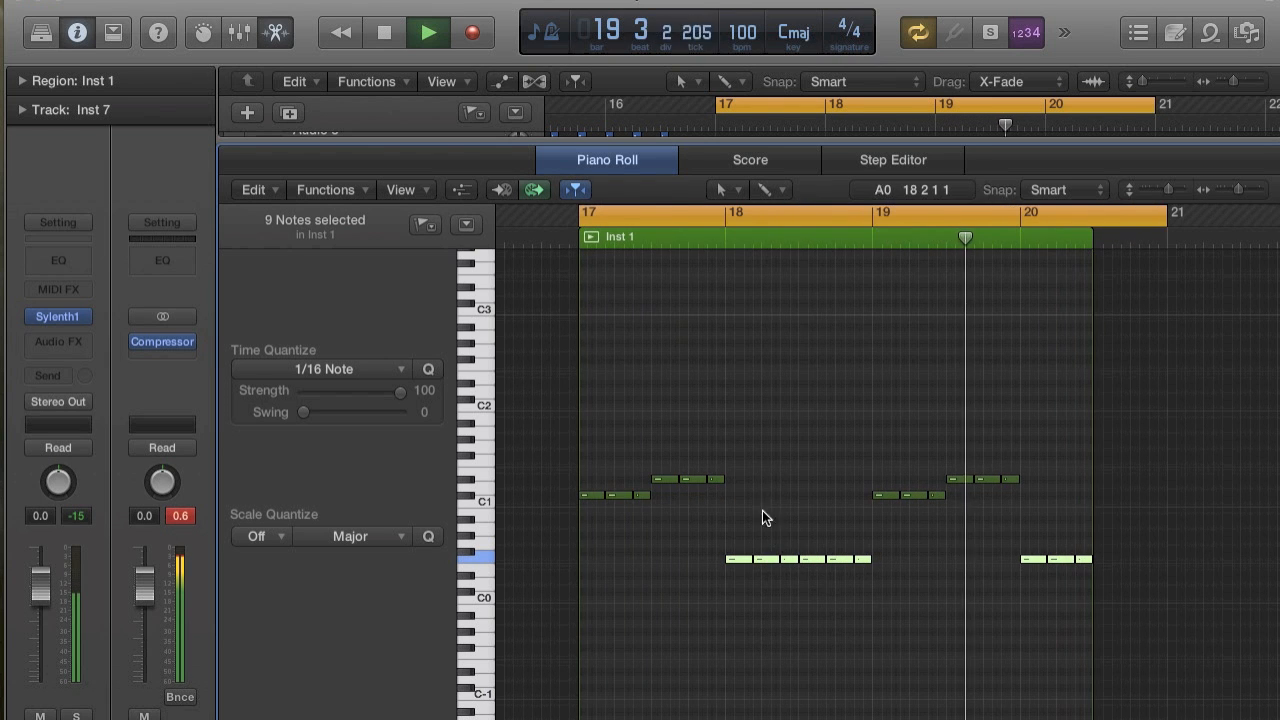
key("space")
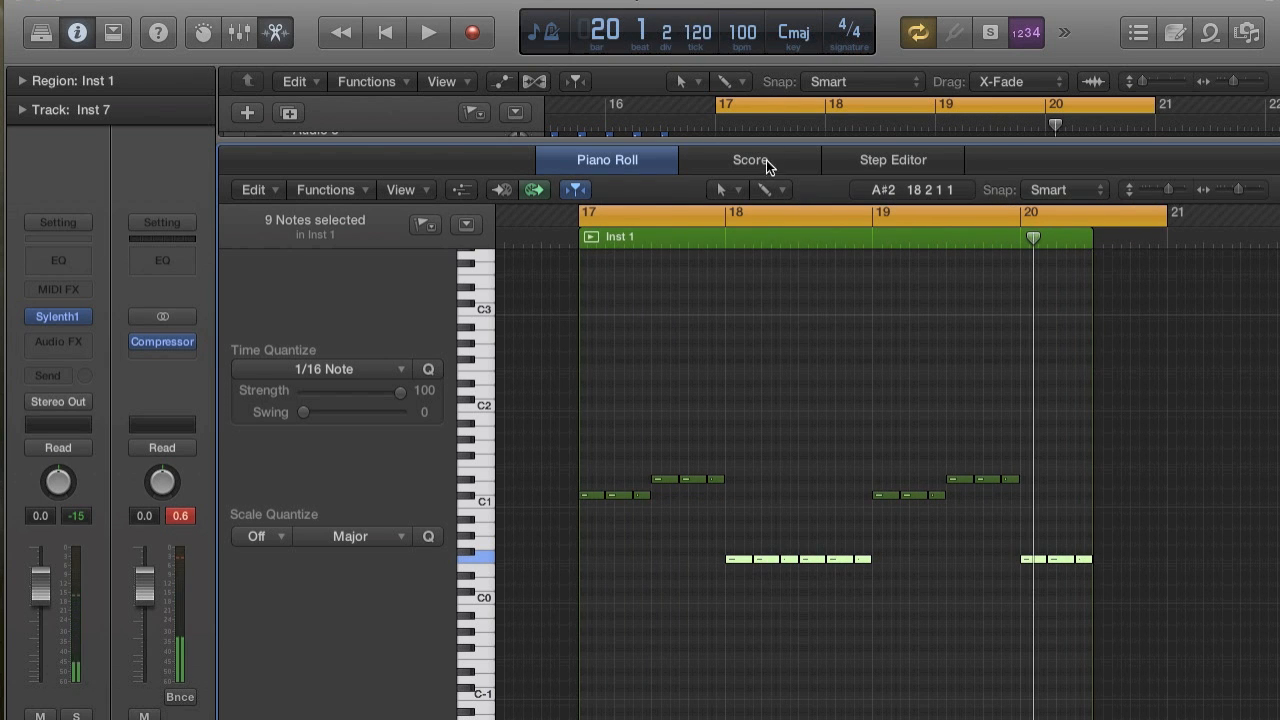
Shorten the first two C#1 notes of bar 17 to a length of 0 0 2 0 and audition them.
scroll(666, 535, "up", 5)
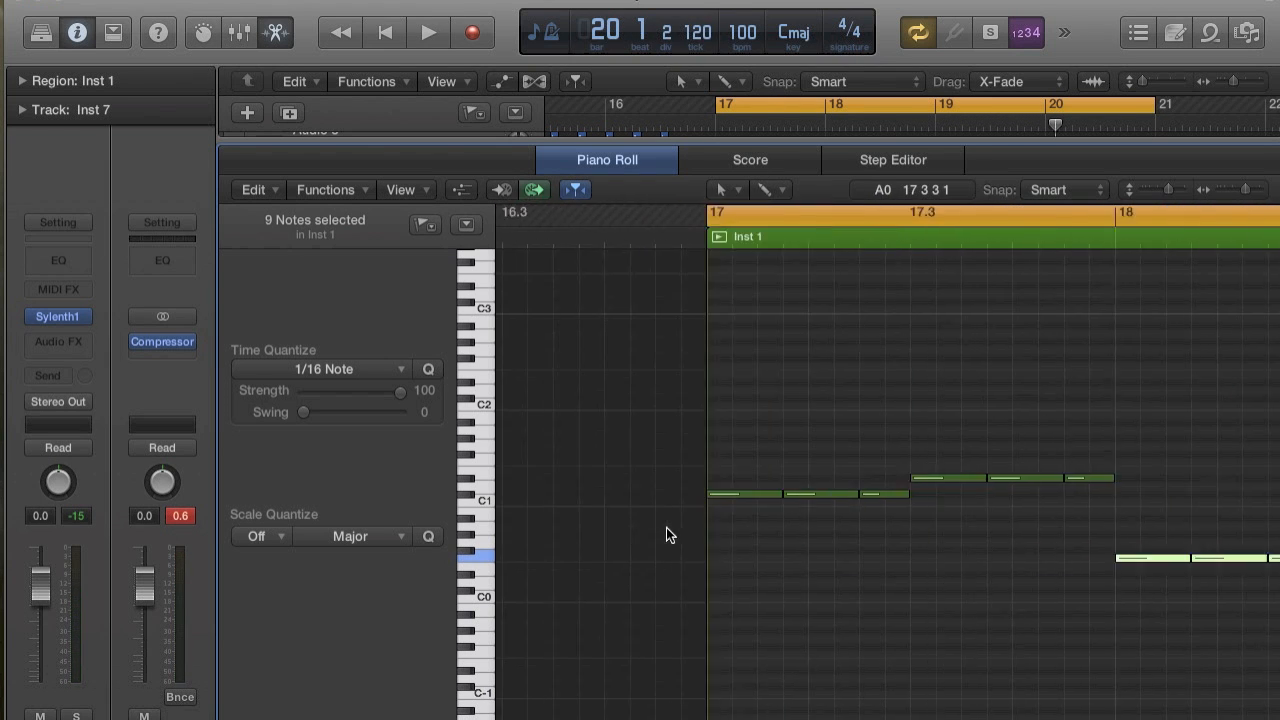
left_click_drag(622, 495, 608, 490)
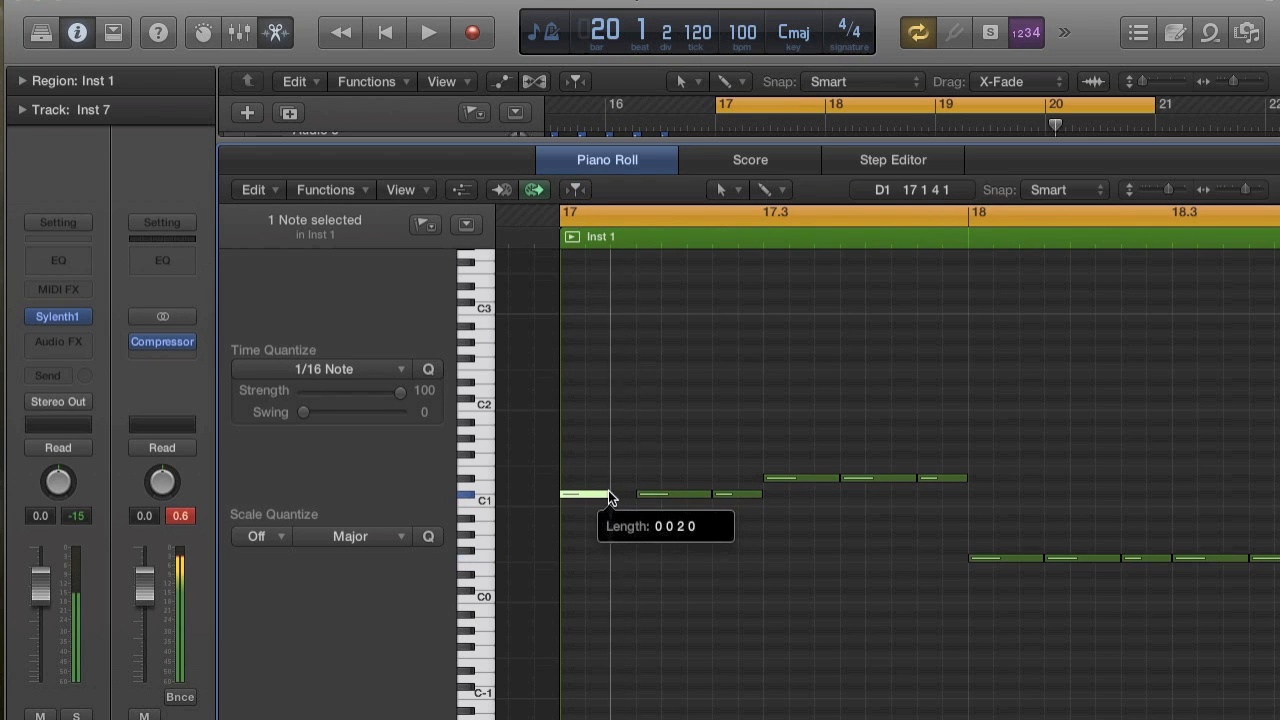
left_click_drag(708, 493, 680, 497)
key("space")
key("space")
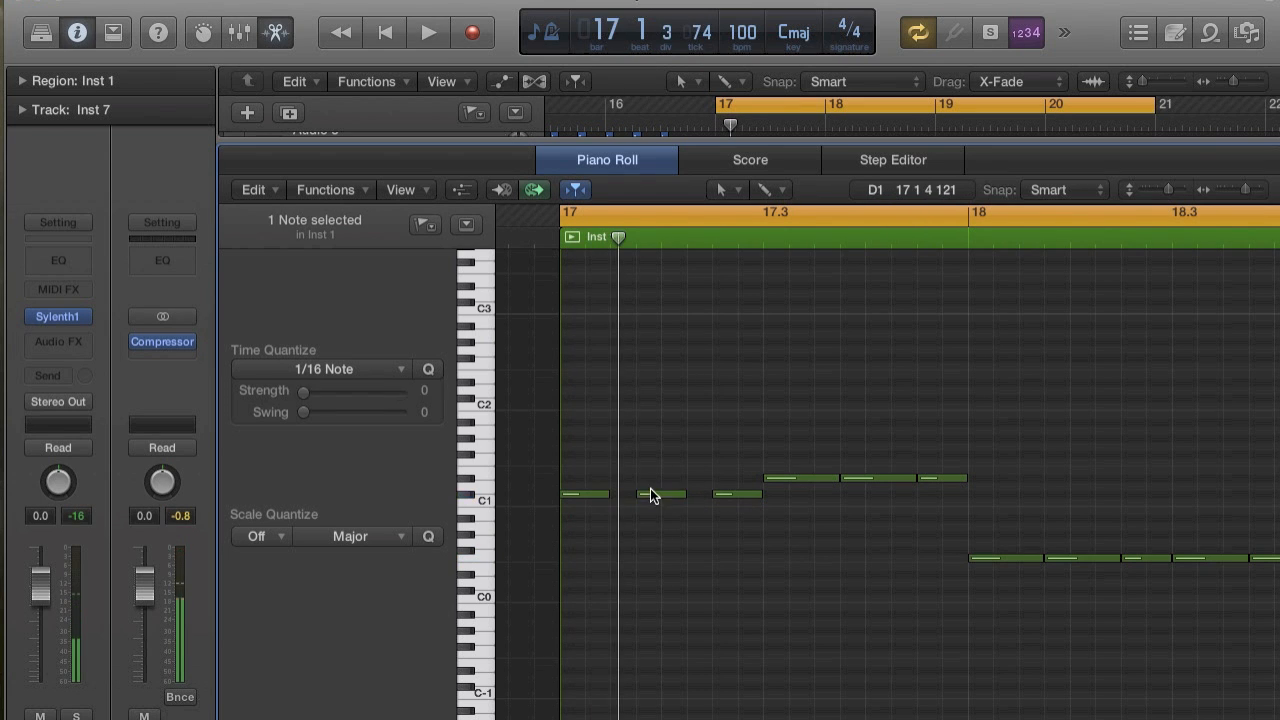
Try the second C#1 note of bar 17 one sixteenth later, and delete both it and the third C#1 note.
left_click_drag(648, 493, 673, 493)
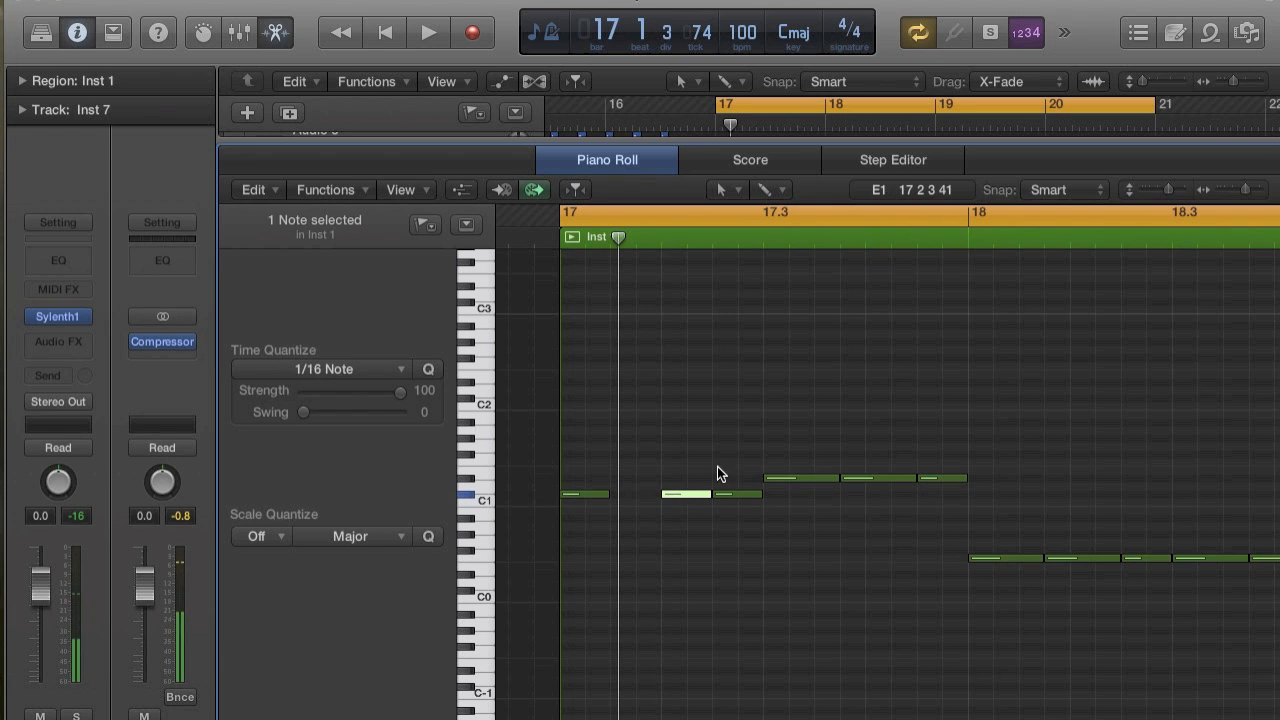
key("space")
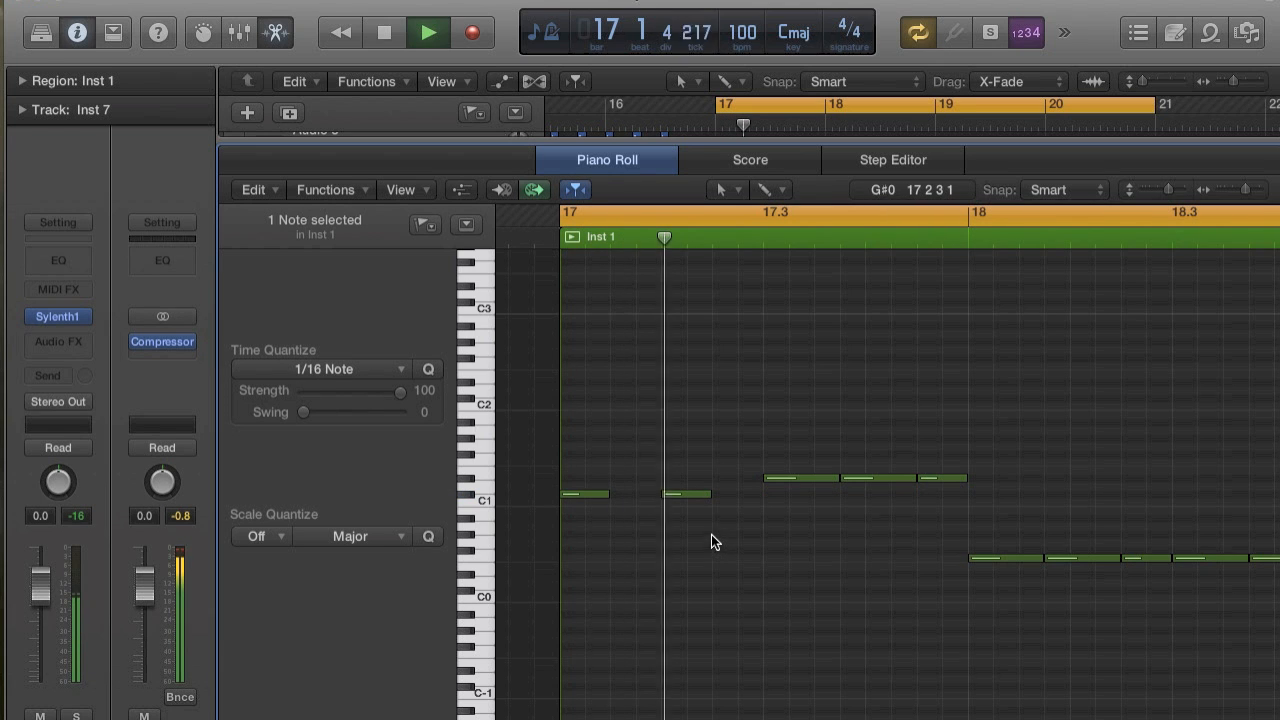
key("space")
key("Delete")
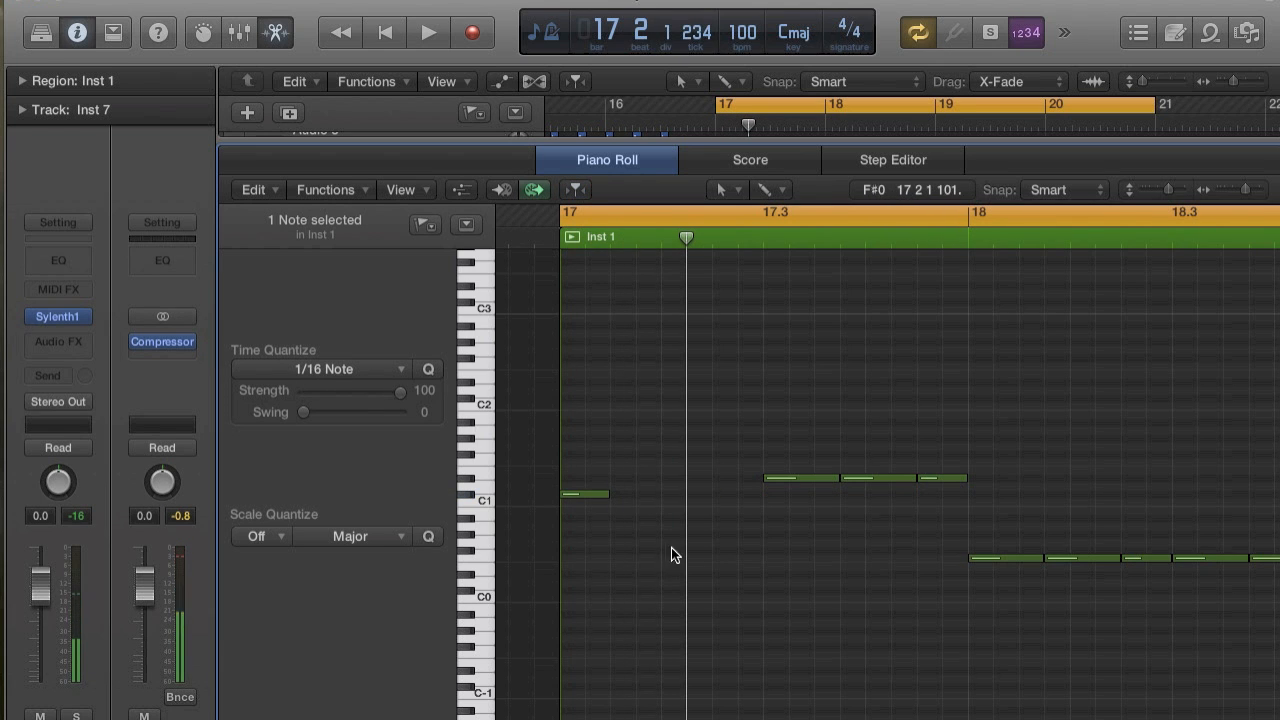
Lengthen the remaining C#1 note at bar 17 to one beat and audition it.
left_click(597, 493)
left_click_drag(607, 496, 658, 494)
key("space")
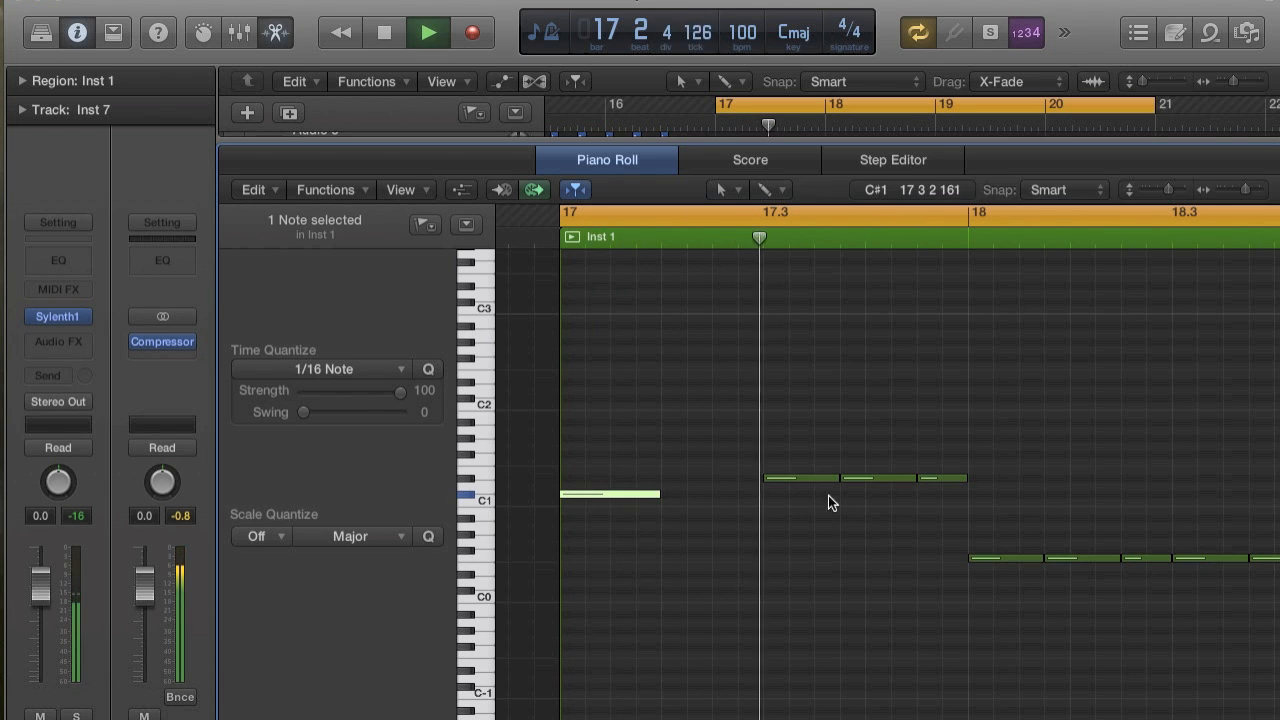
Reduce the three D#1 notes at 17.3 to a single note one beat long.
left_click(861, 478)
left_click_drag(827, 479, 865, 478)
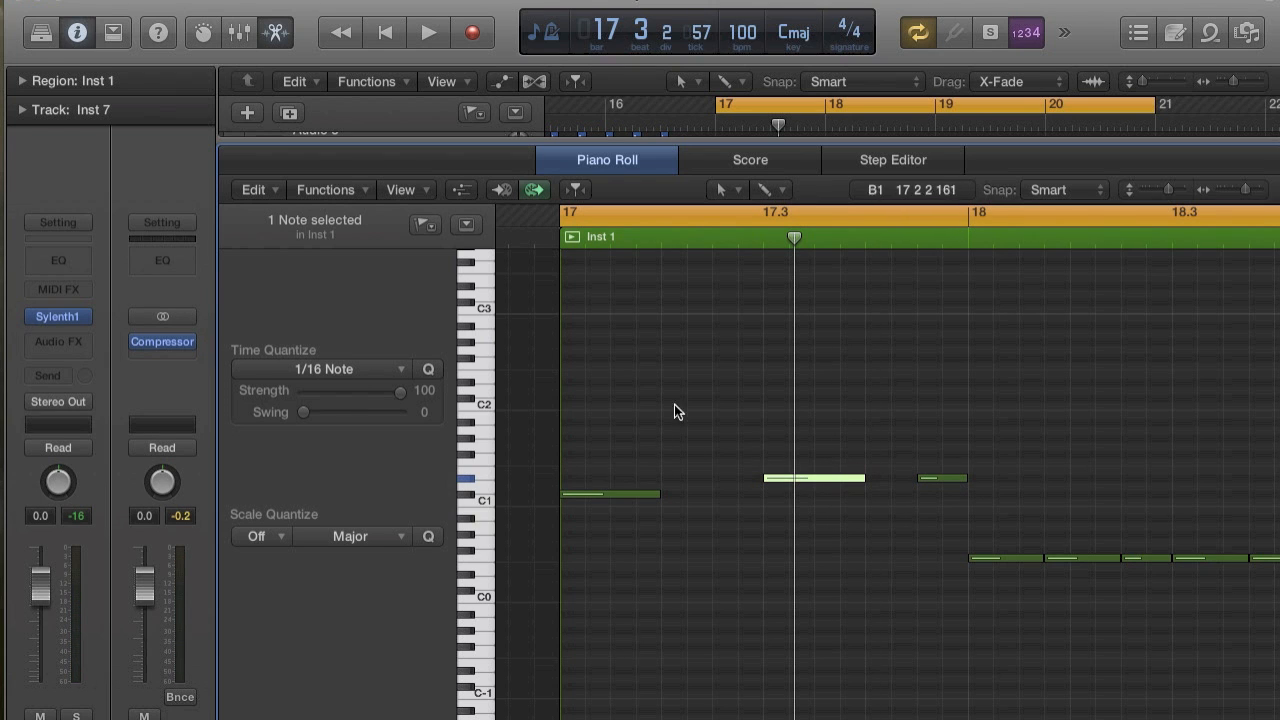
left_click(941, 478)
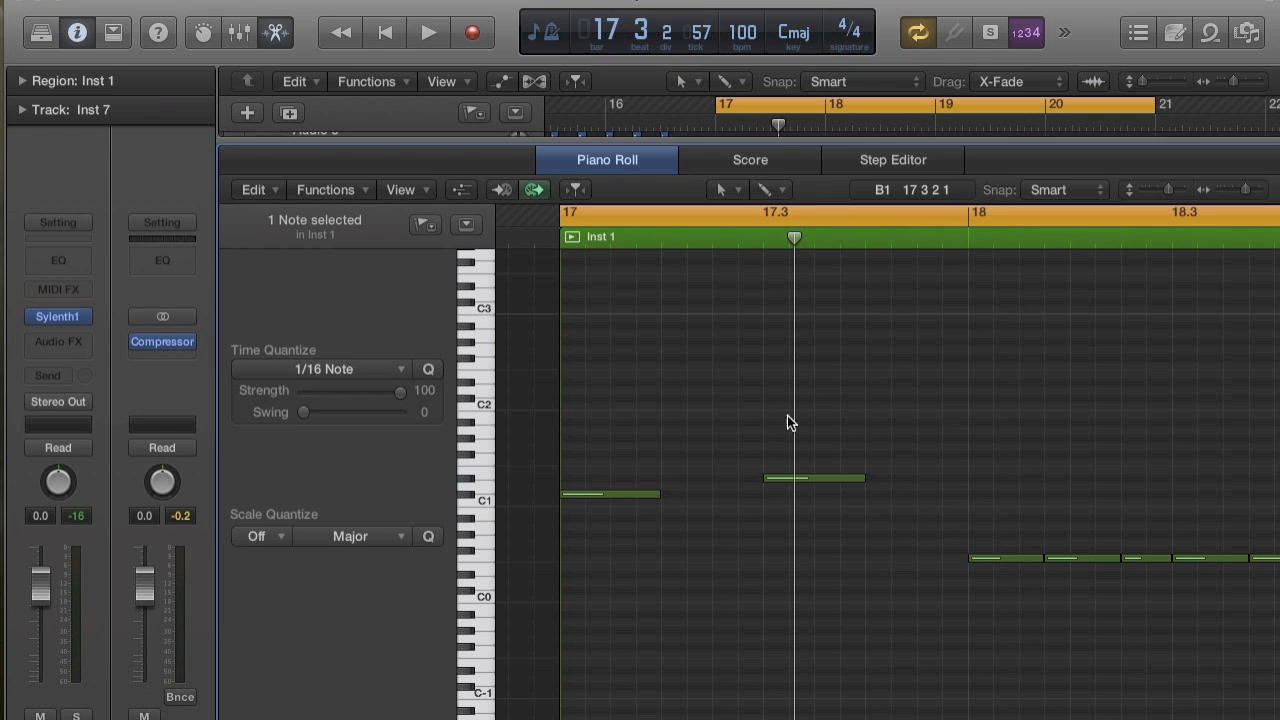
Reduce the six F0 notes of bar 18 to two one-beat notes starting at 18 and 18.3.
scroll(858, 451, "right", 4)
scroll(858, 451, "down", 1)
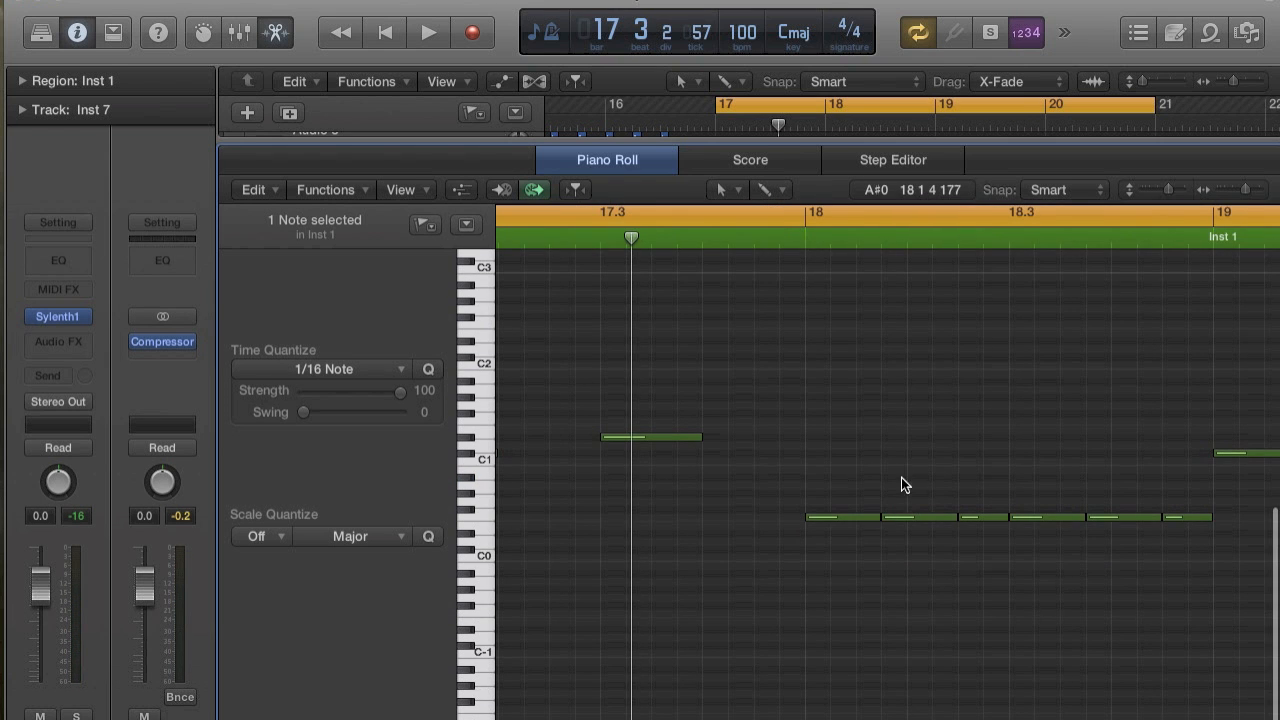
left_click_drag(929, 521, 986, 544)
key("Delete")
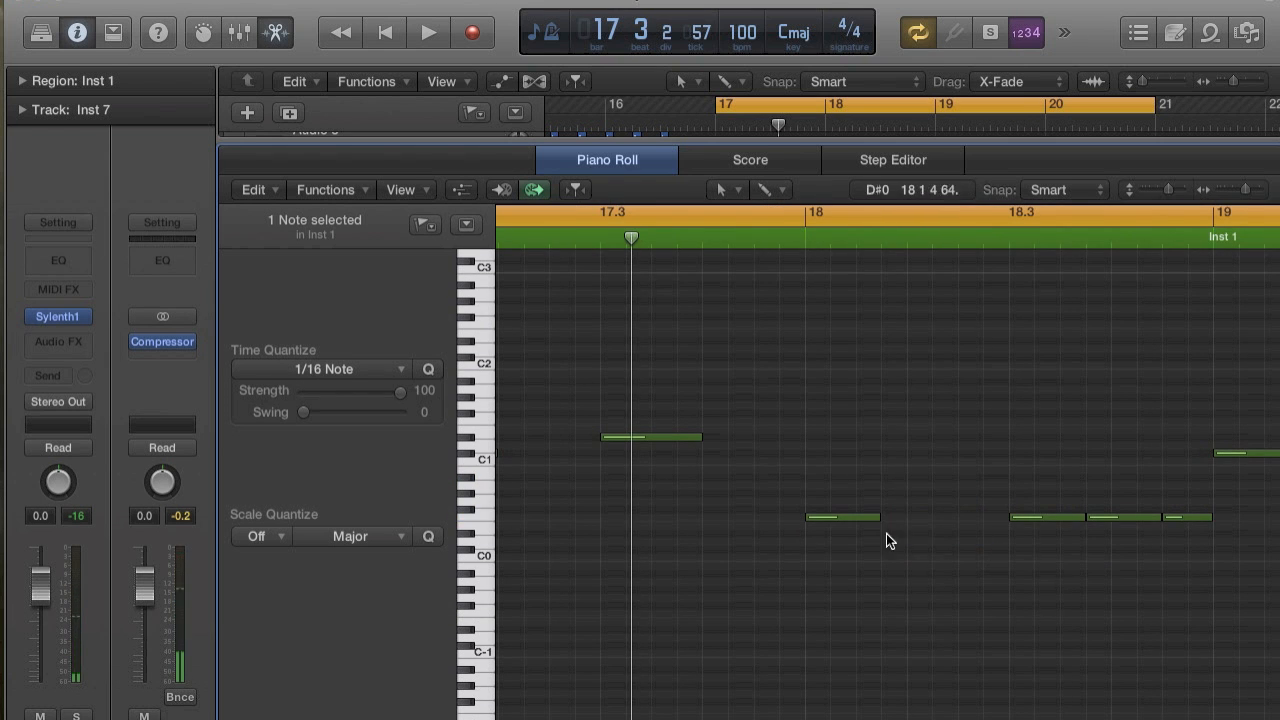
left_click_drag(875, 517, 906, 517)
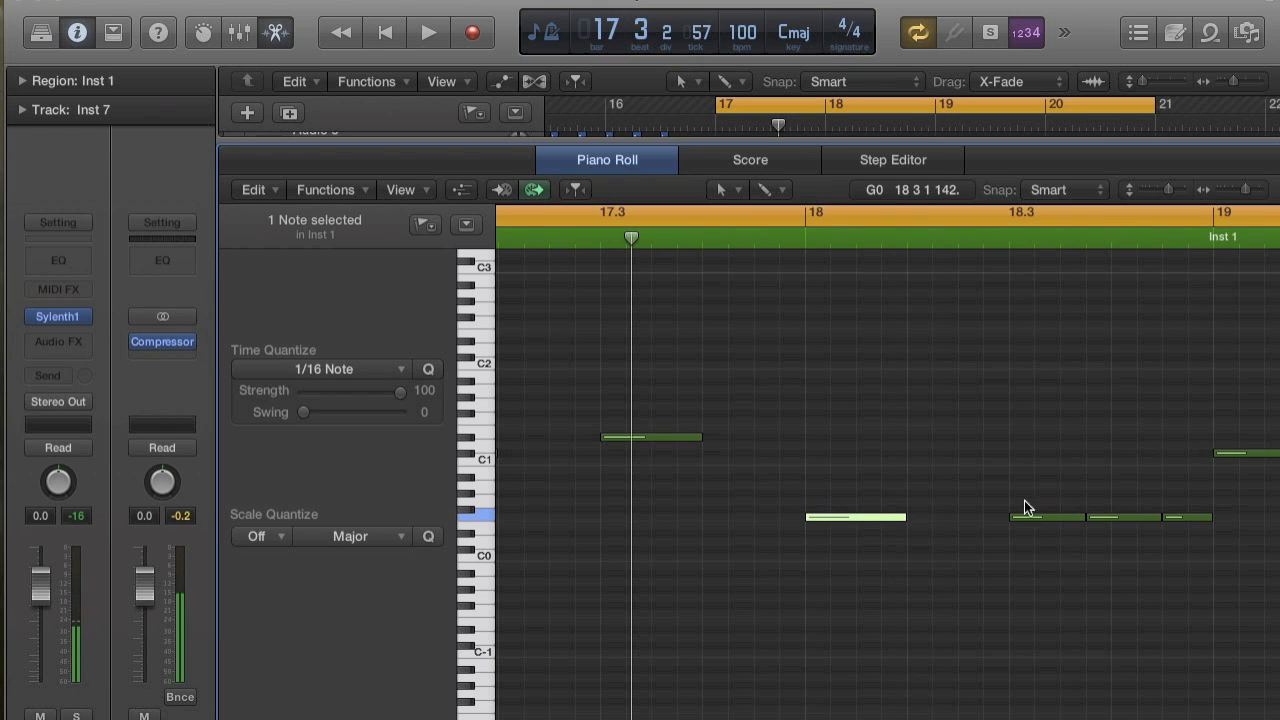
left_click_drag(1127, 484, 1174, 524)
key("Delete")
left_click_drag(1086, 517, 1109, 519)
Delete all notes in bars 19 and 20 of the region.
scroll(1107, 519, "down", 5)
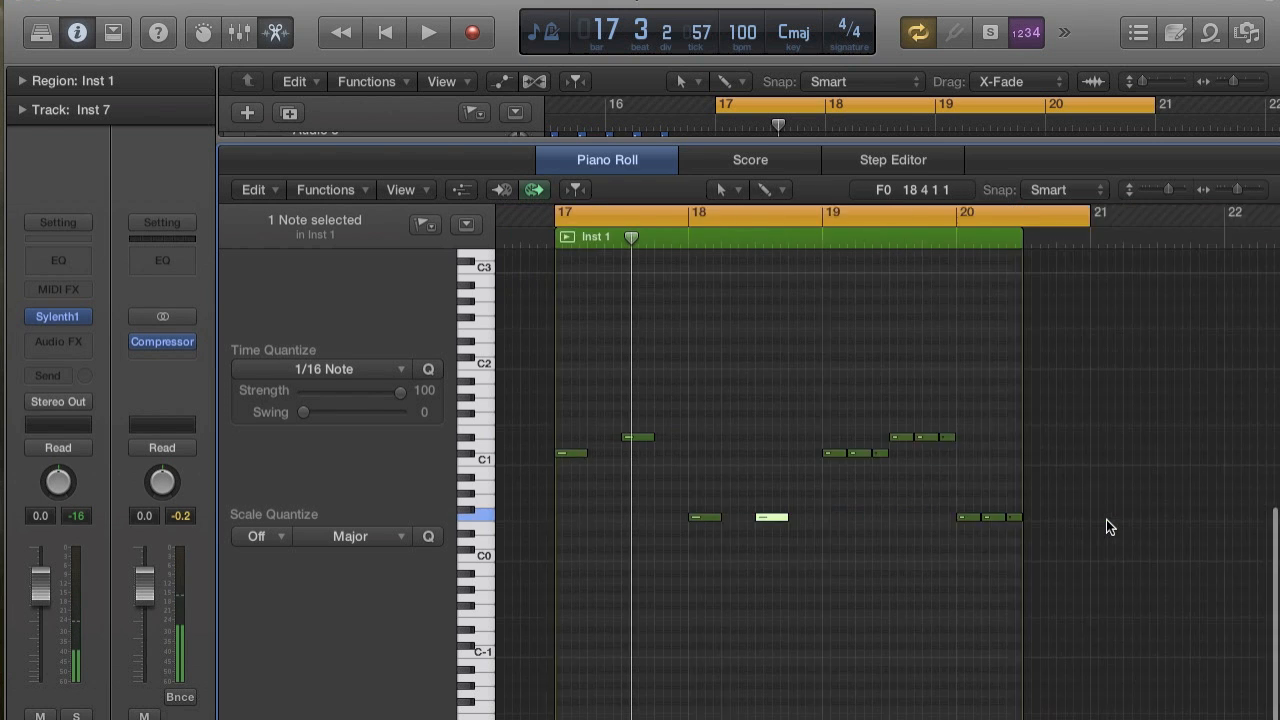
left_click(902, 517)
left_click_drag(787, 401, 990, 547)
key("Delete")
Repeat the four notes of bars 17 and 18 and move the copy to start at bar 19.
left_click_drag(842, 586, 558, 394)
key("super+r")
left_click(766, 291)
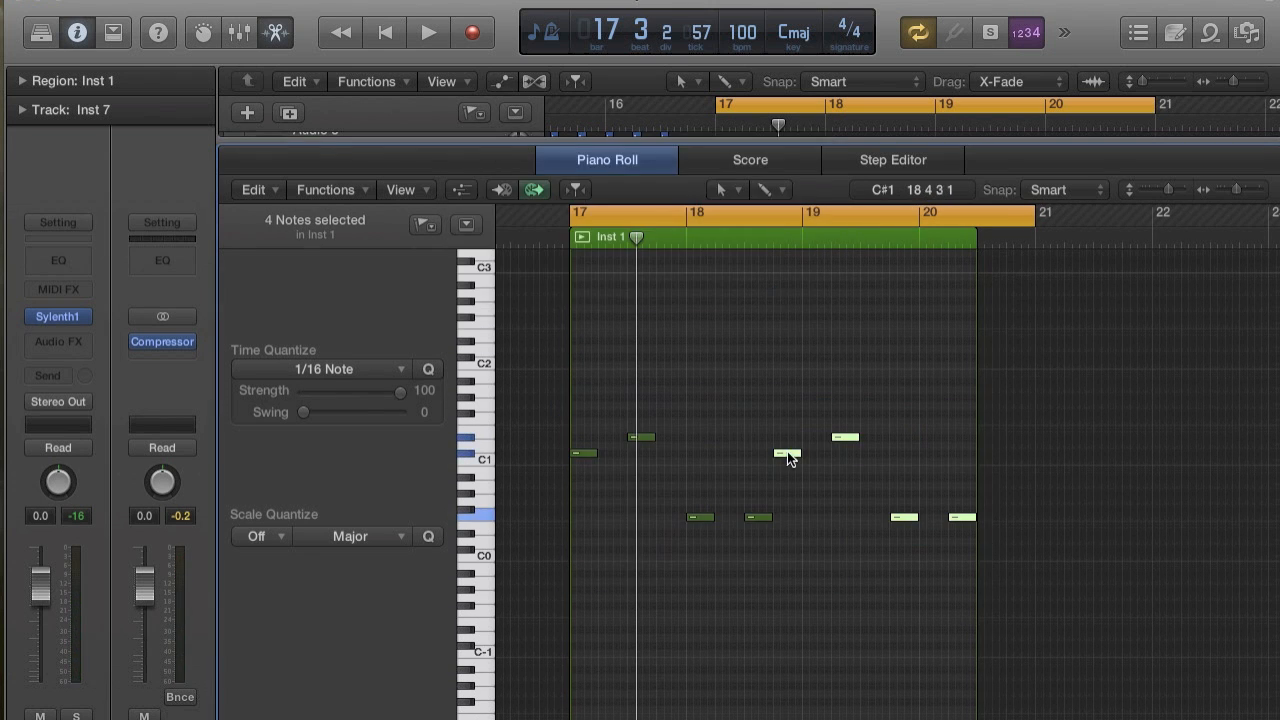
left_click_drag(789, 455, 816, 455)
key("space")
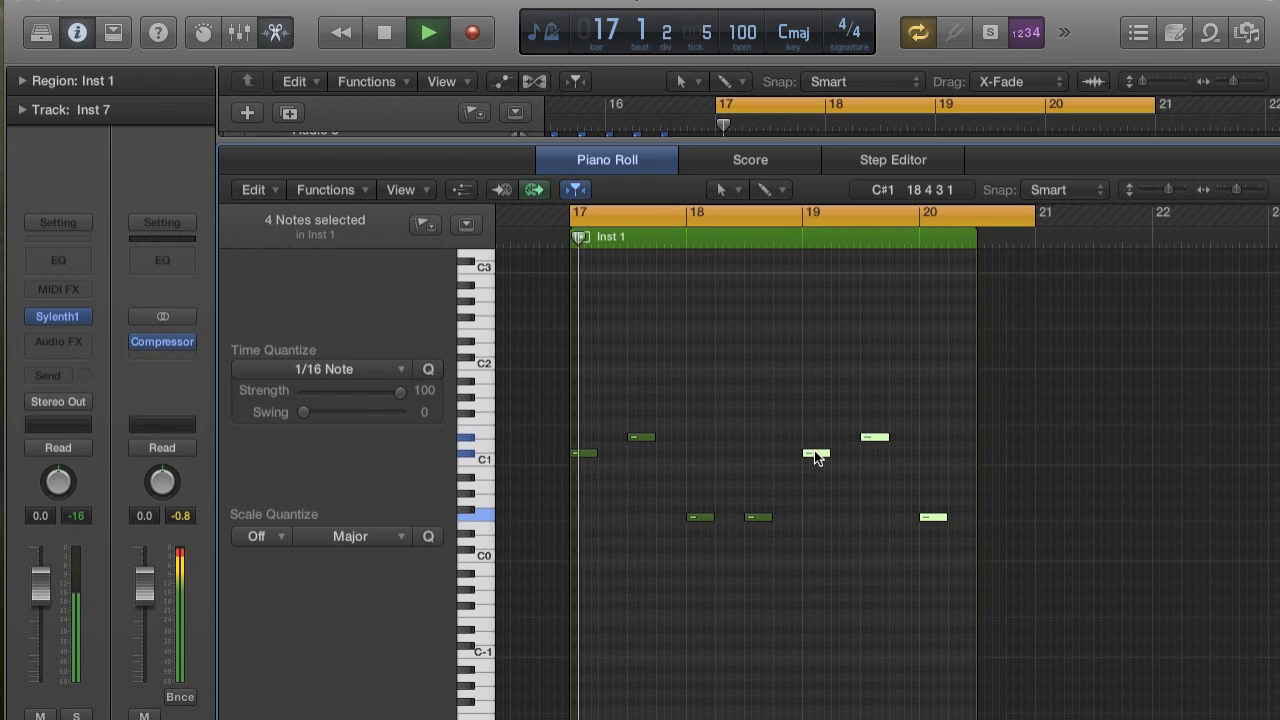
Audition the line with the tracks in view and extend the Inst 1 region's end to bar 21.
left_click_drag(829, 141, 822, 592)
key("space")
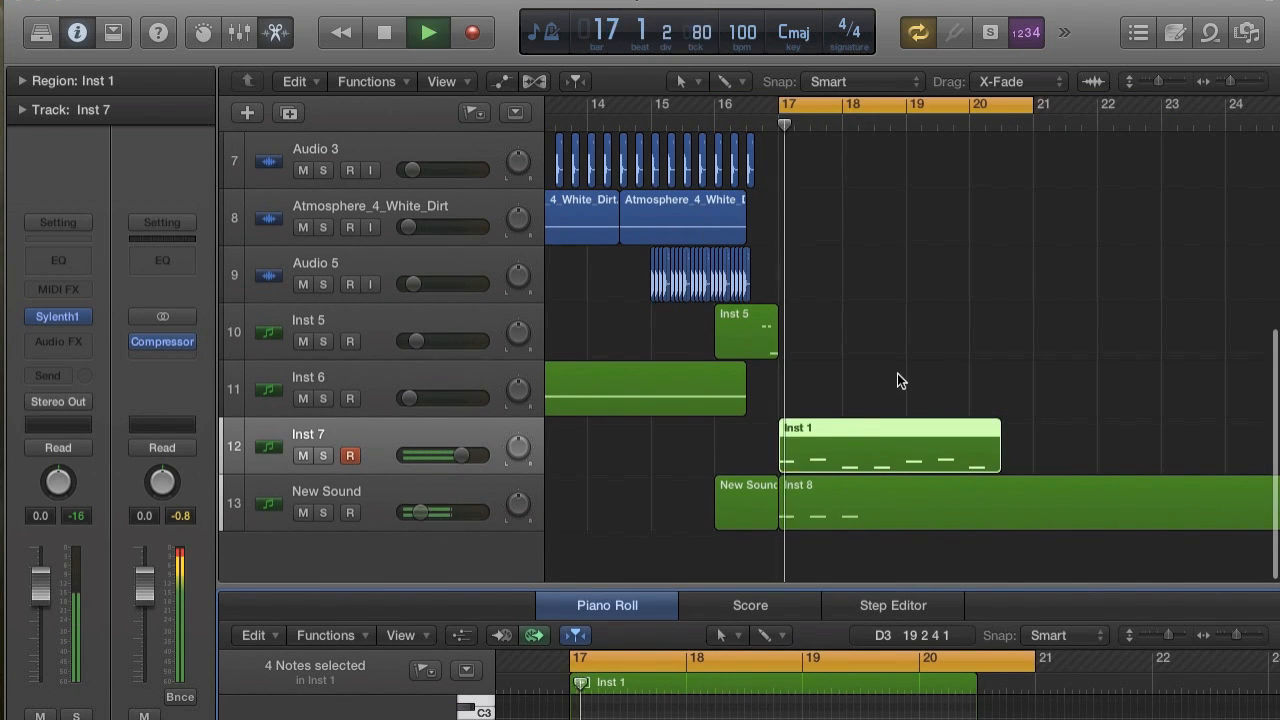
key("space")
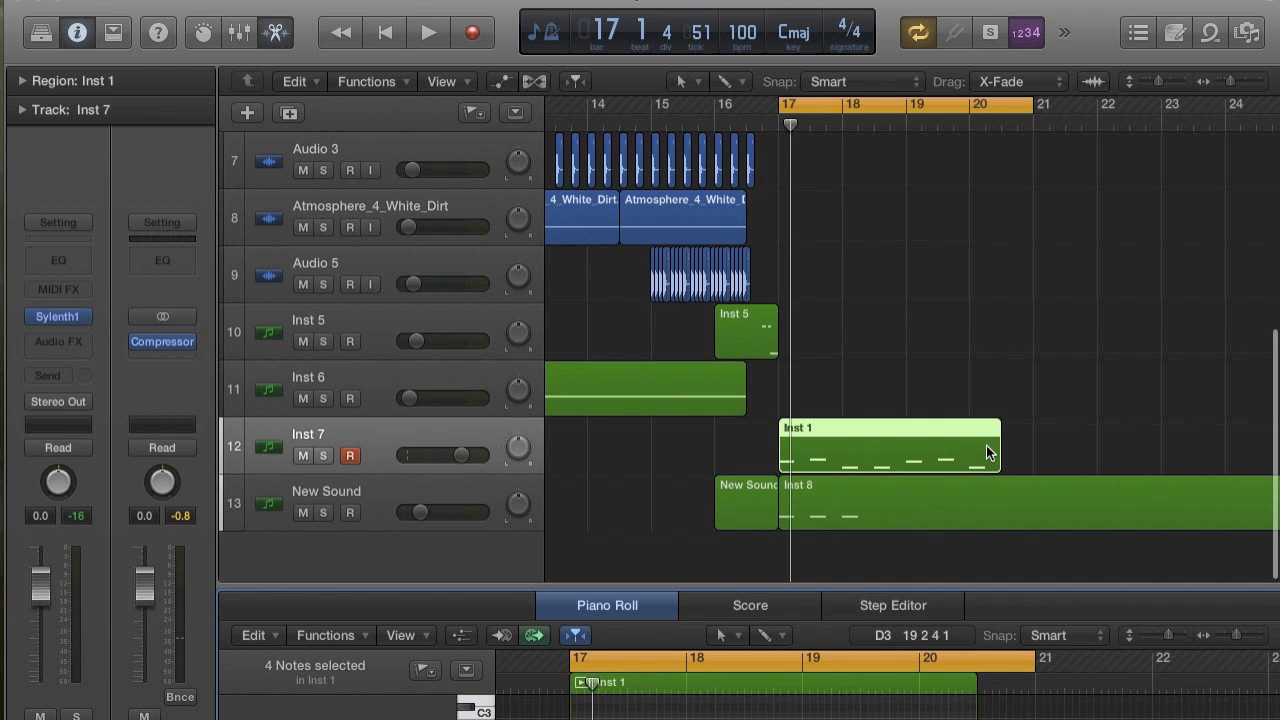
left_click_drag(999, 458, 1030, 459)
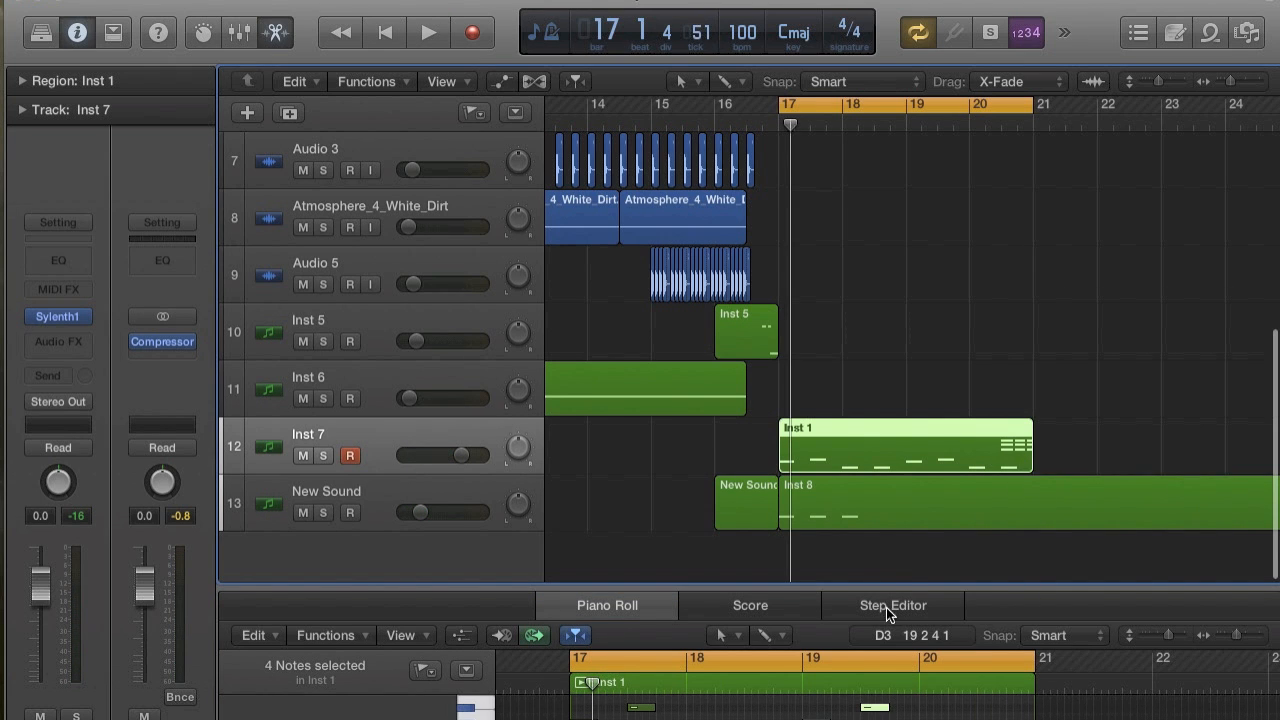
Delete the leftover upper notes at the end of bar 20 in the extended region and audition the line.
left_click_drag(903, 586, 983, 270)
scroll(897, 600, "up", 2)
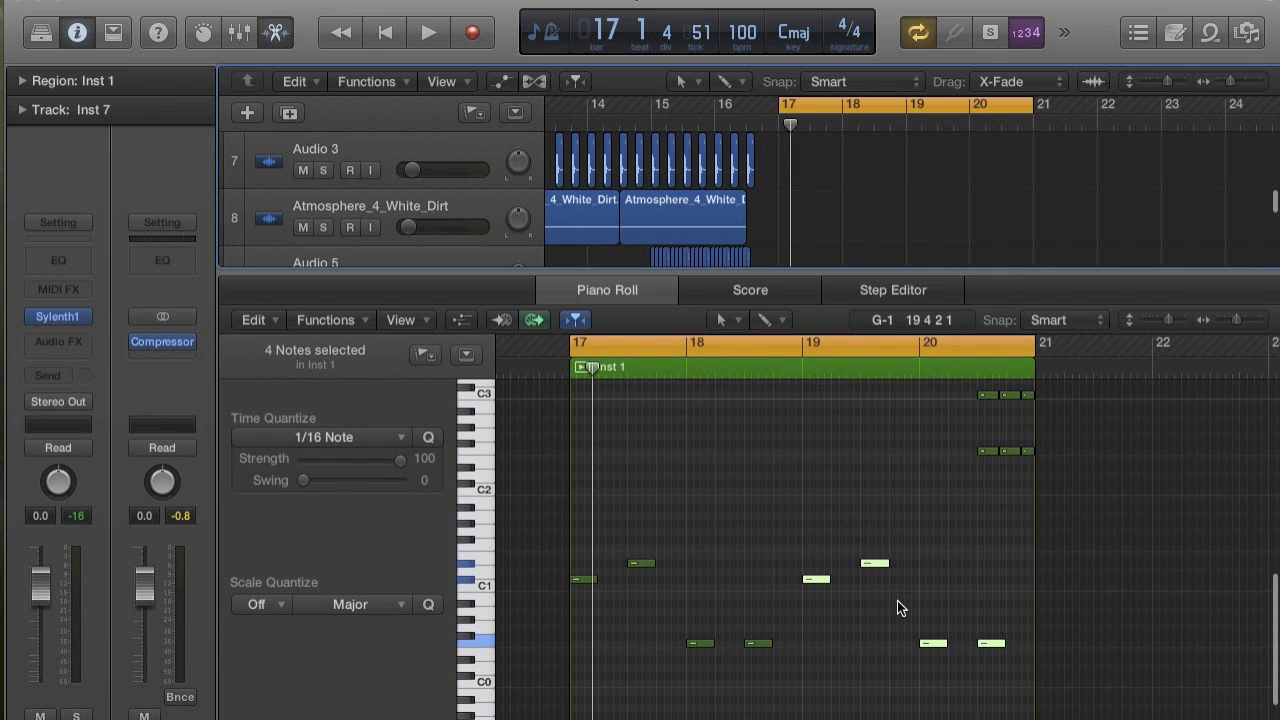
scroll(999, 413, "up", 2)
left_click_drag(951, 405, 1078, 538)
key("Delete")
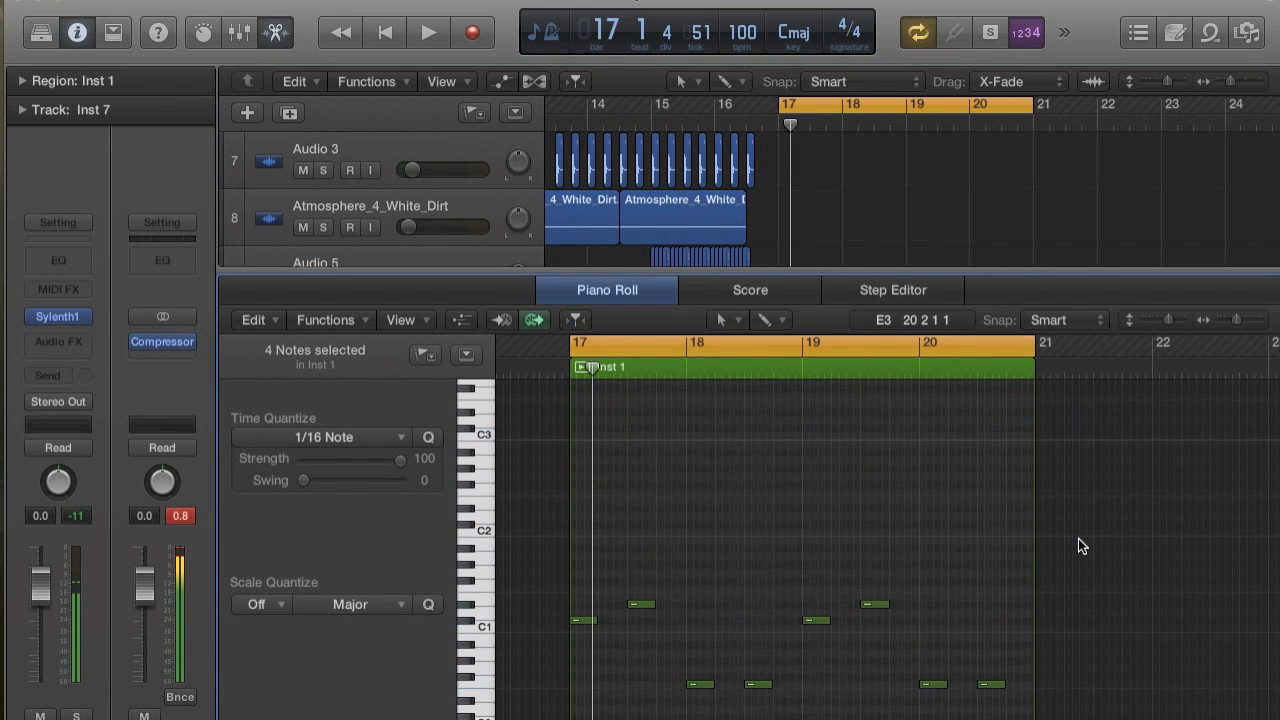
key("space")
key("space")
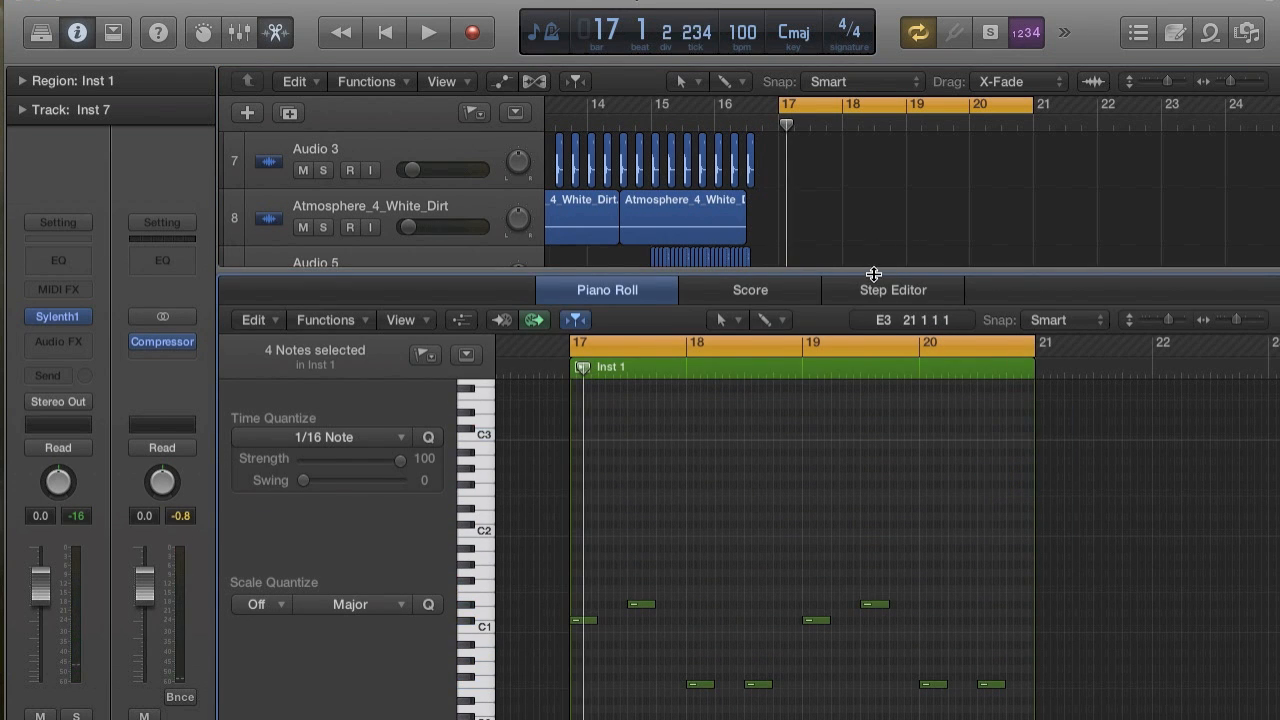
Close the Piano Roll and audition the New Sound track in solo.
key("p")
left_click(400, 659)
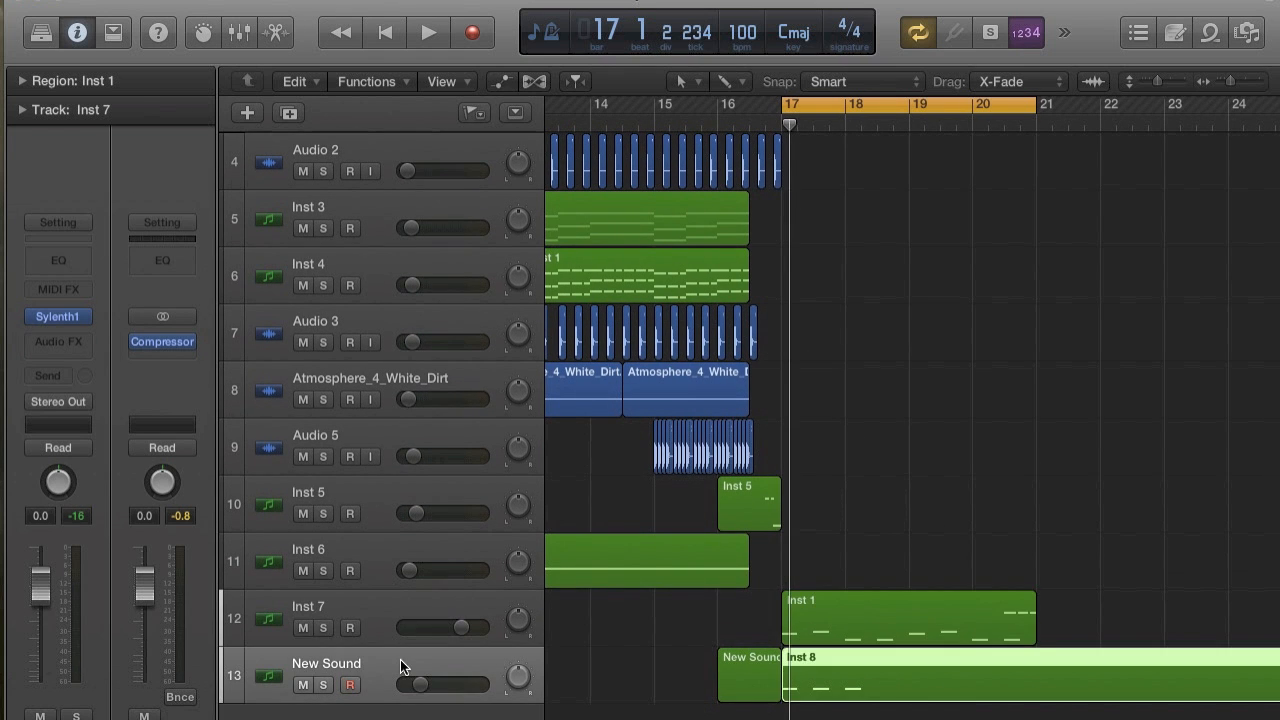
left_click(323, 685)
key("space")
key("space")
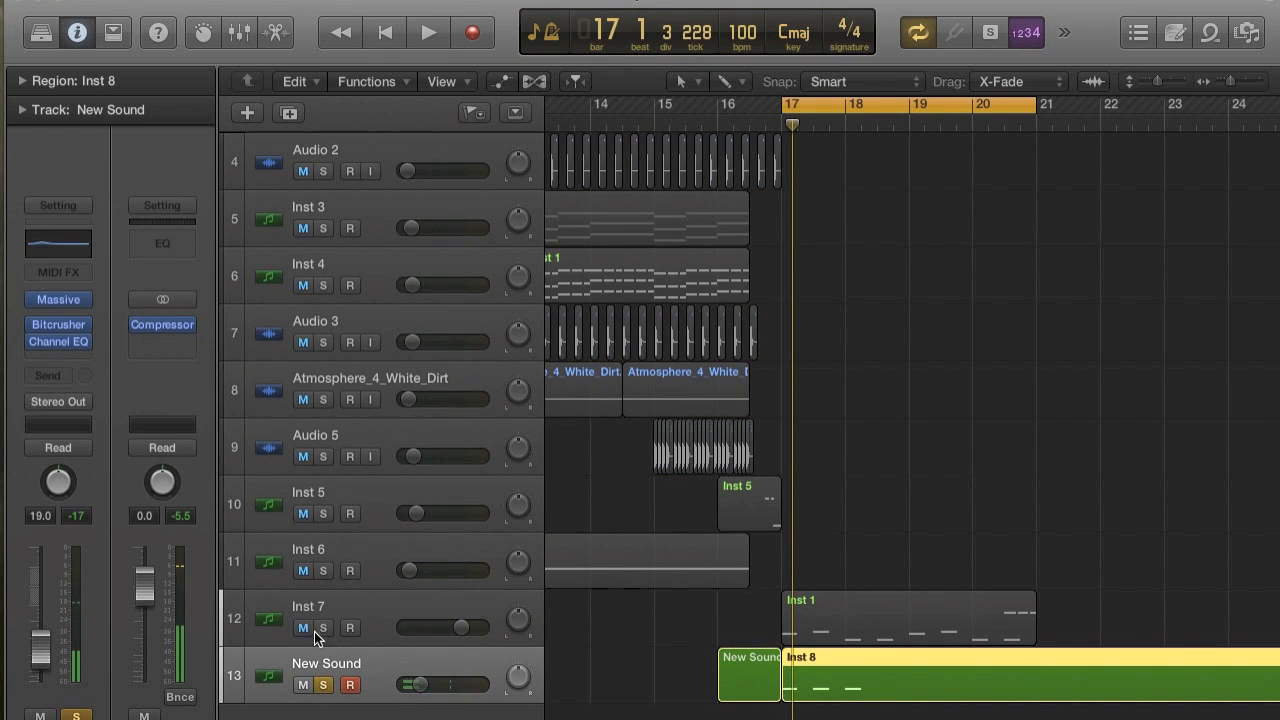
Select the Inst 7 track, take New Sound out of solo and play both tracks together.
left_click(371, 603)
left_click(323, 685)
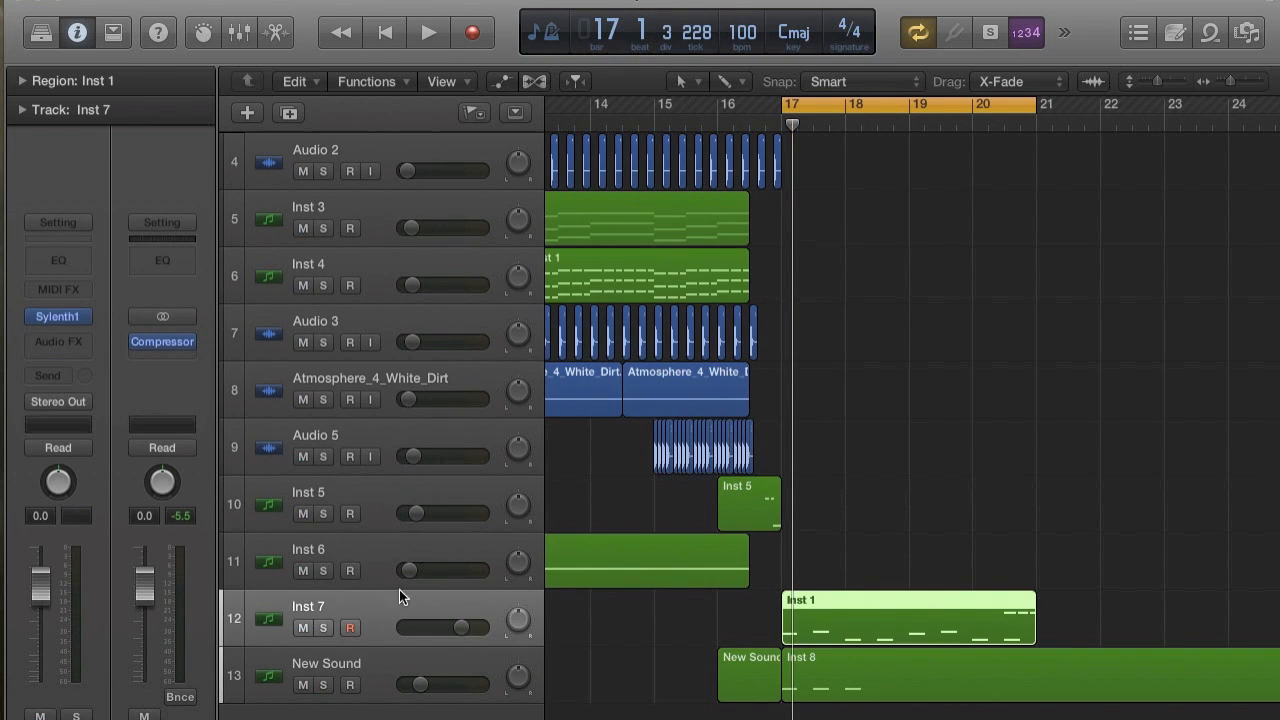
key("space")
Lower the Inst 7 track volume to -3.3 dB while auditioning it together with New Sound.
key("space")
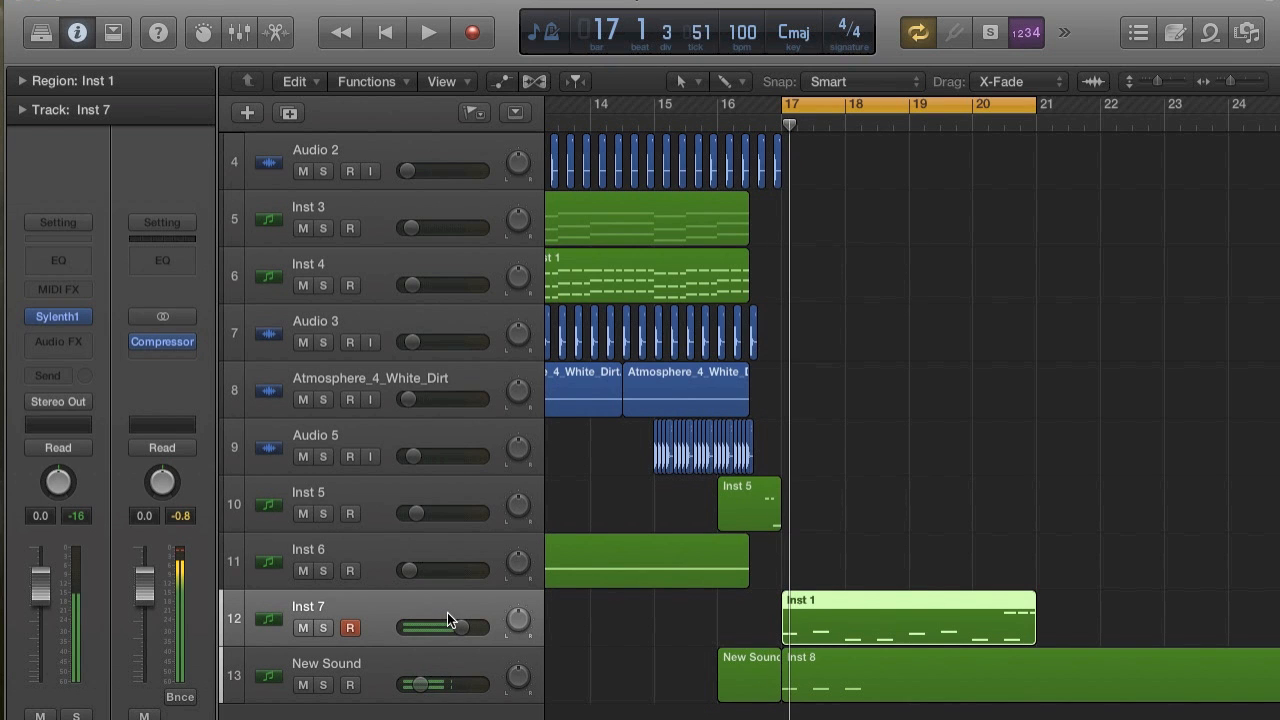
left_click_drag(460, 628, 428, 643)
key("space")
key("space")
key("space")
left_click_drag(448, 626, 457, 627)
key("space")
key("space")
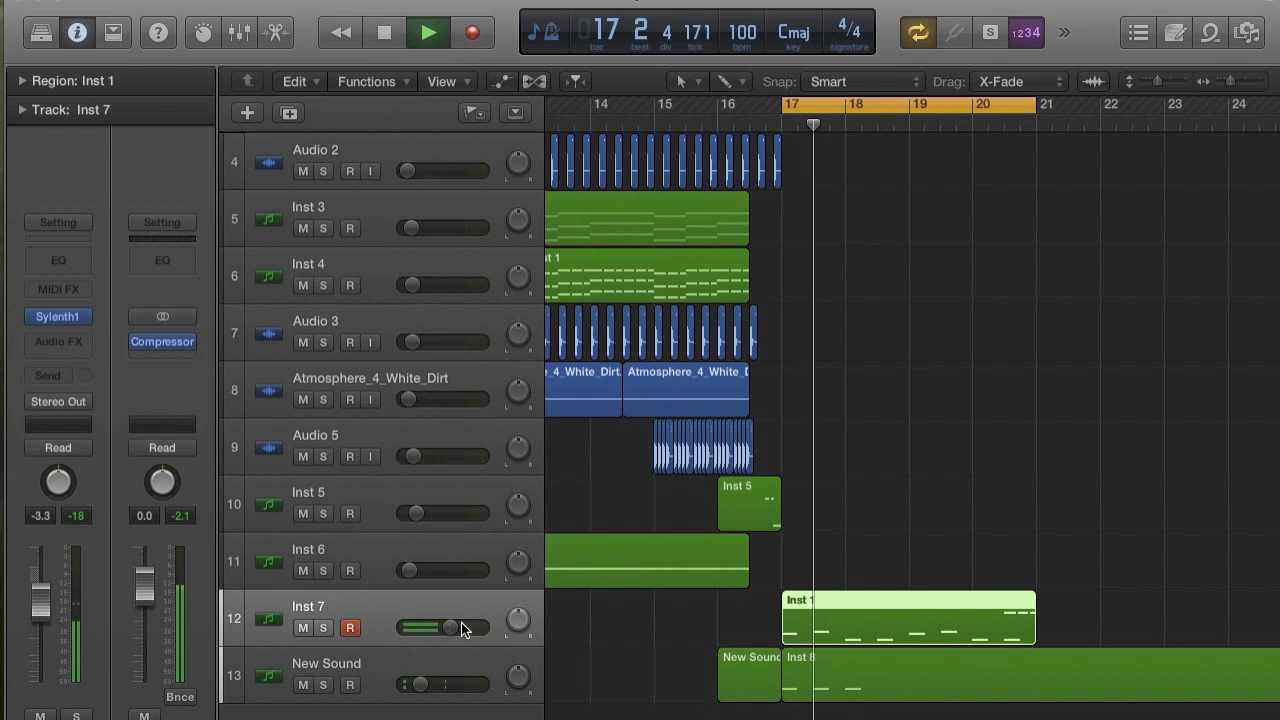
key("space")
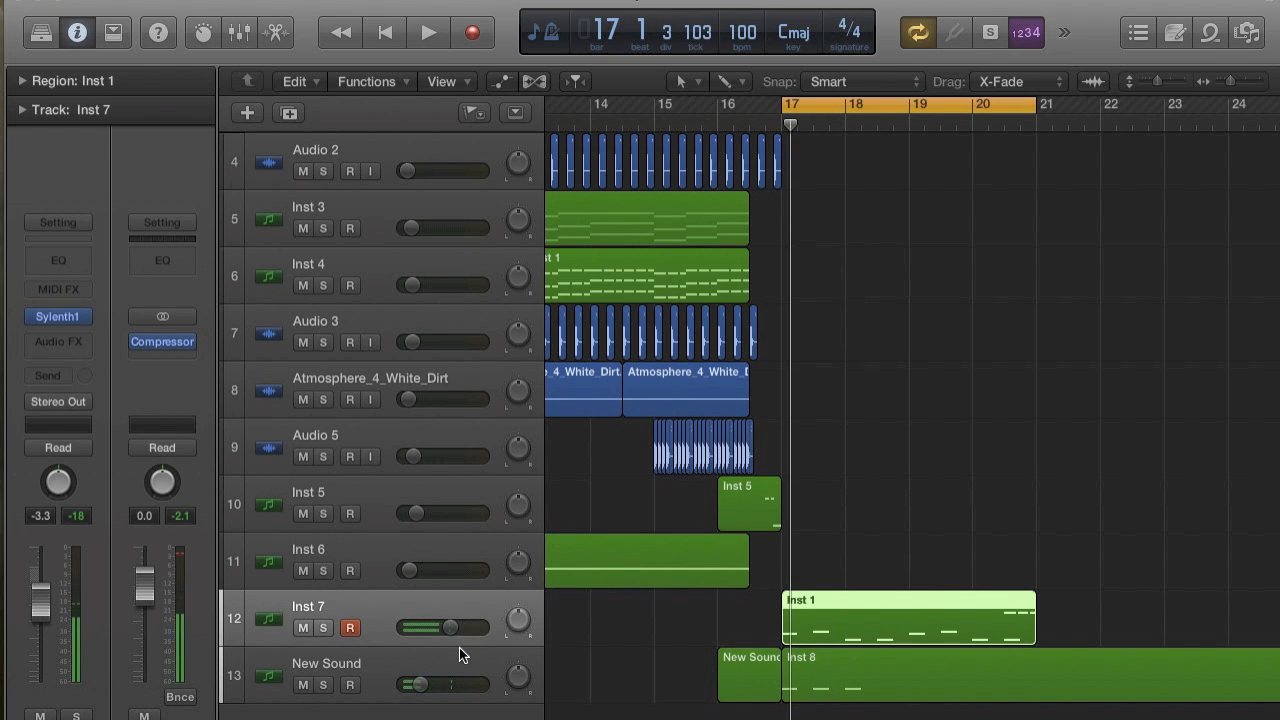
left_click(459, 648)
left_click(372, 630)
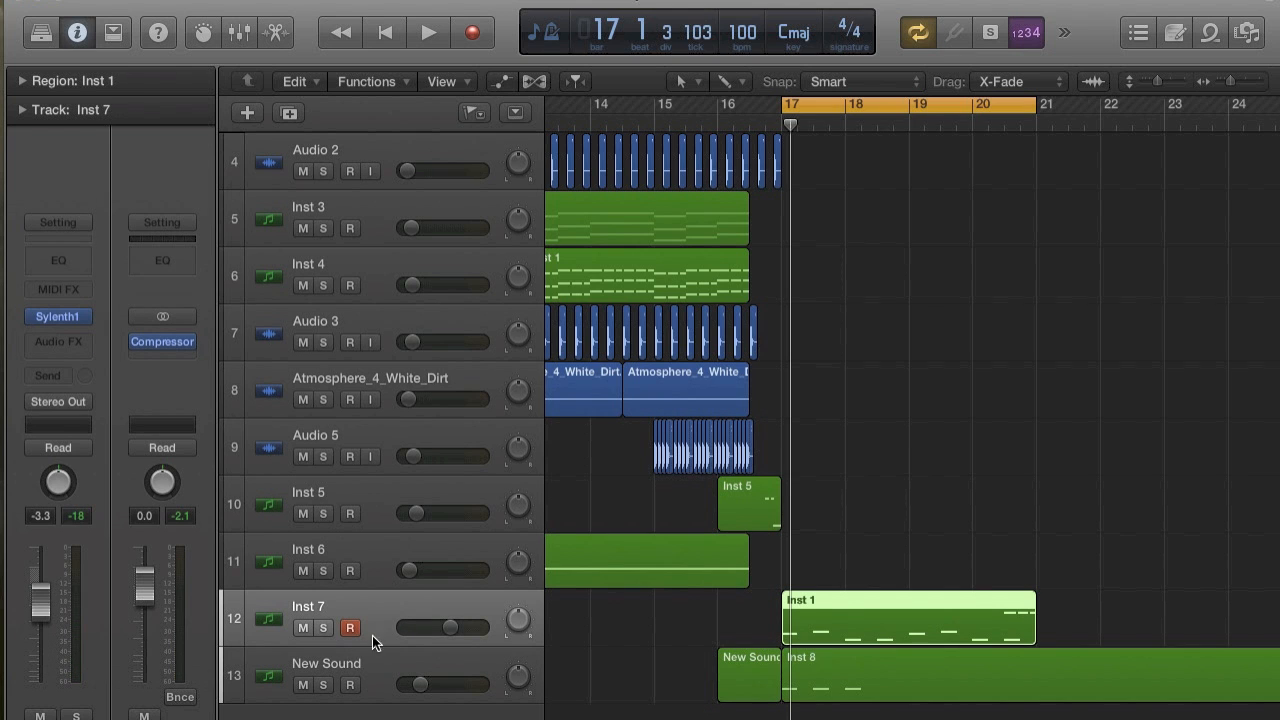
left_click(391, 683)
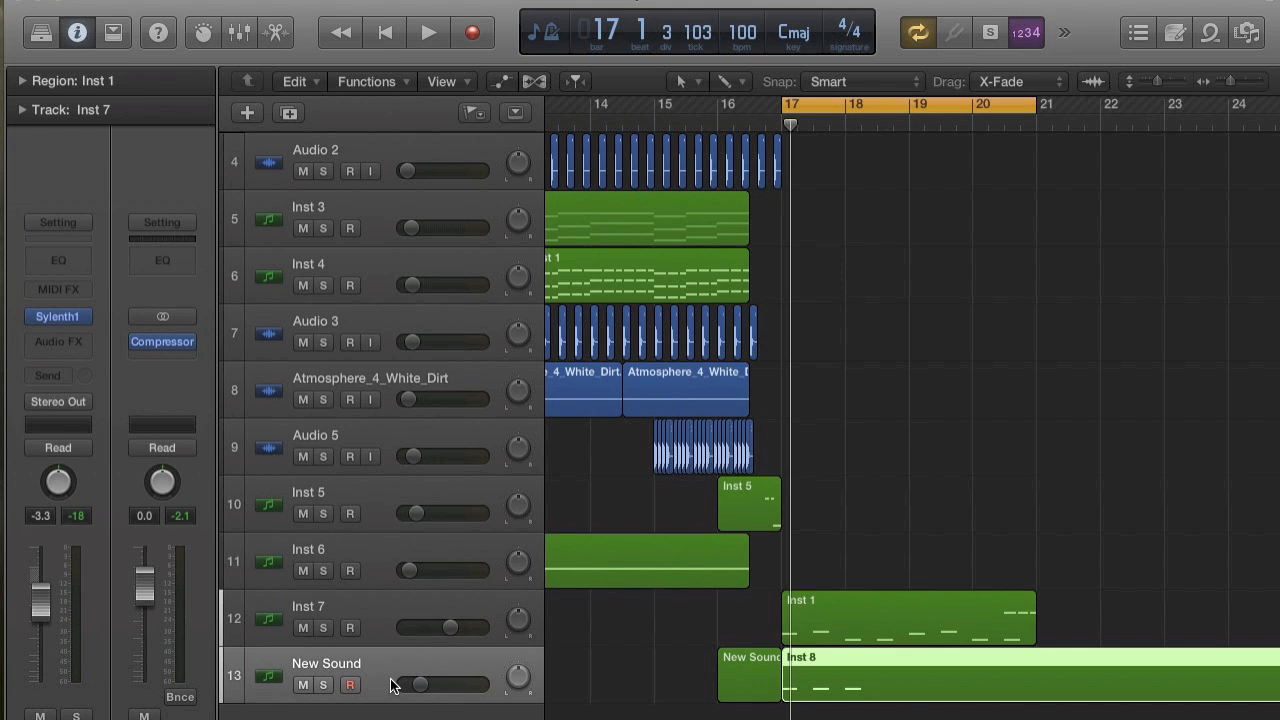
left_click(377, 599)
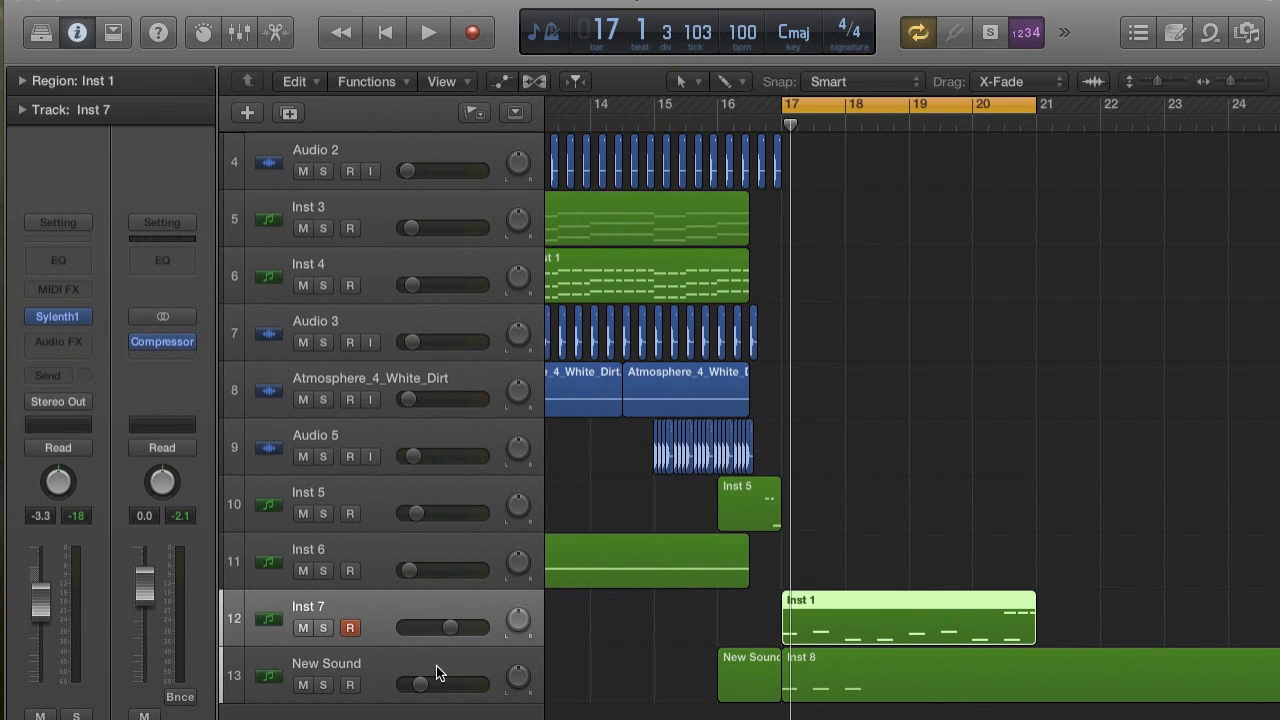
Send the New Sound track to Bus 8 at +6.0 and set the Bus 8 aux channel to No Output.
left_click(390, 664)
left_click(60, 375)
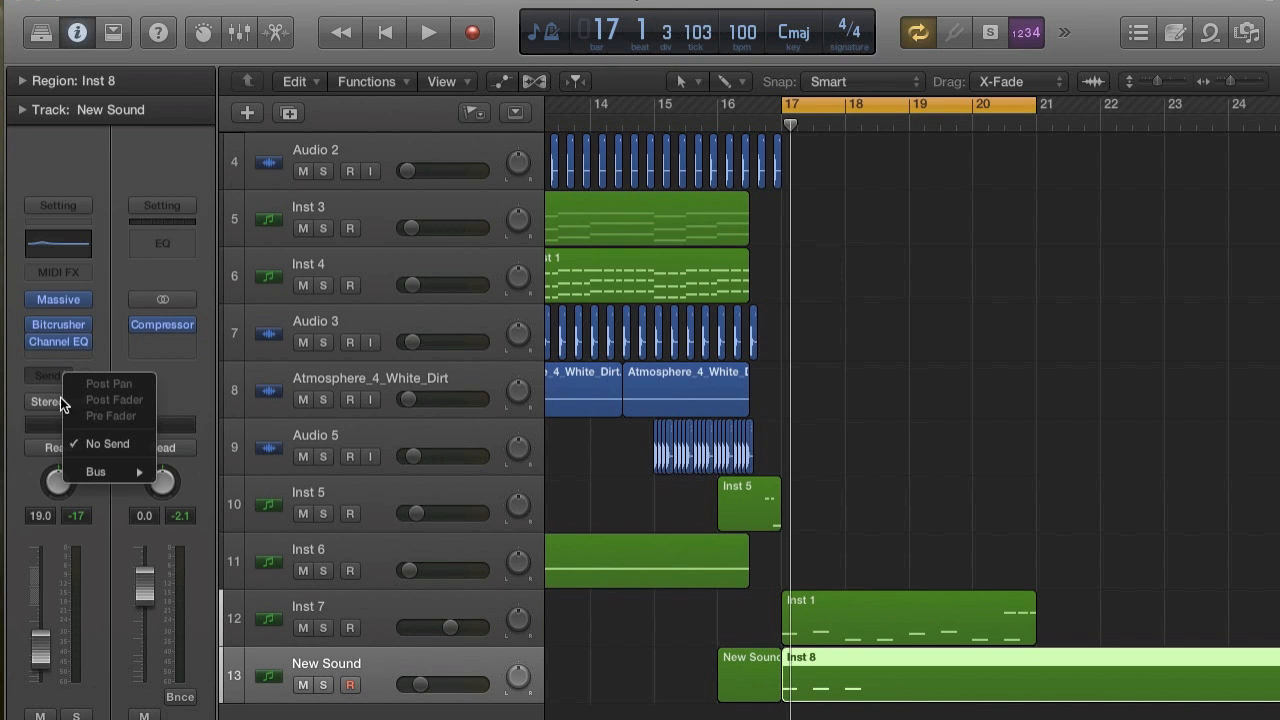
mouse_move(80, 471)
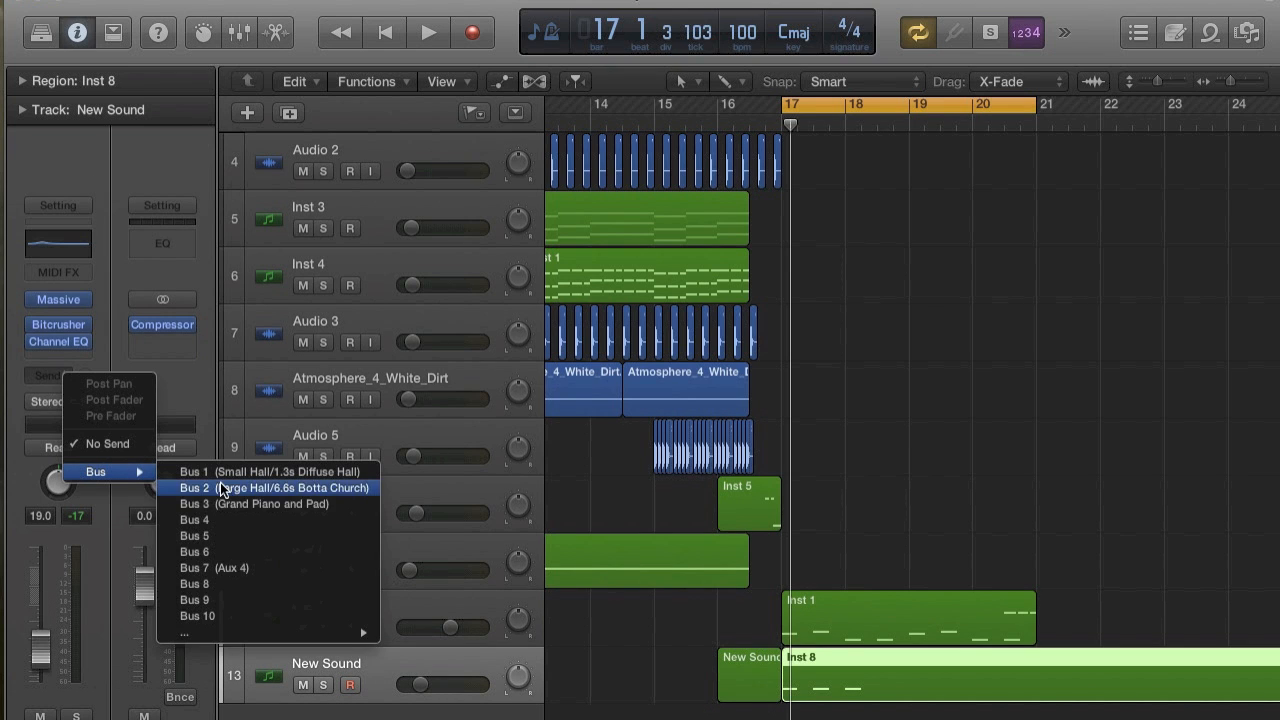
left_click(207, 587)
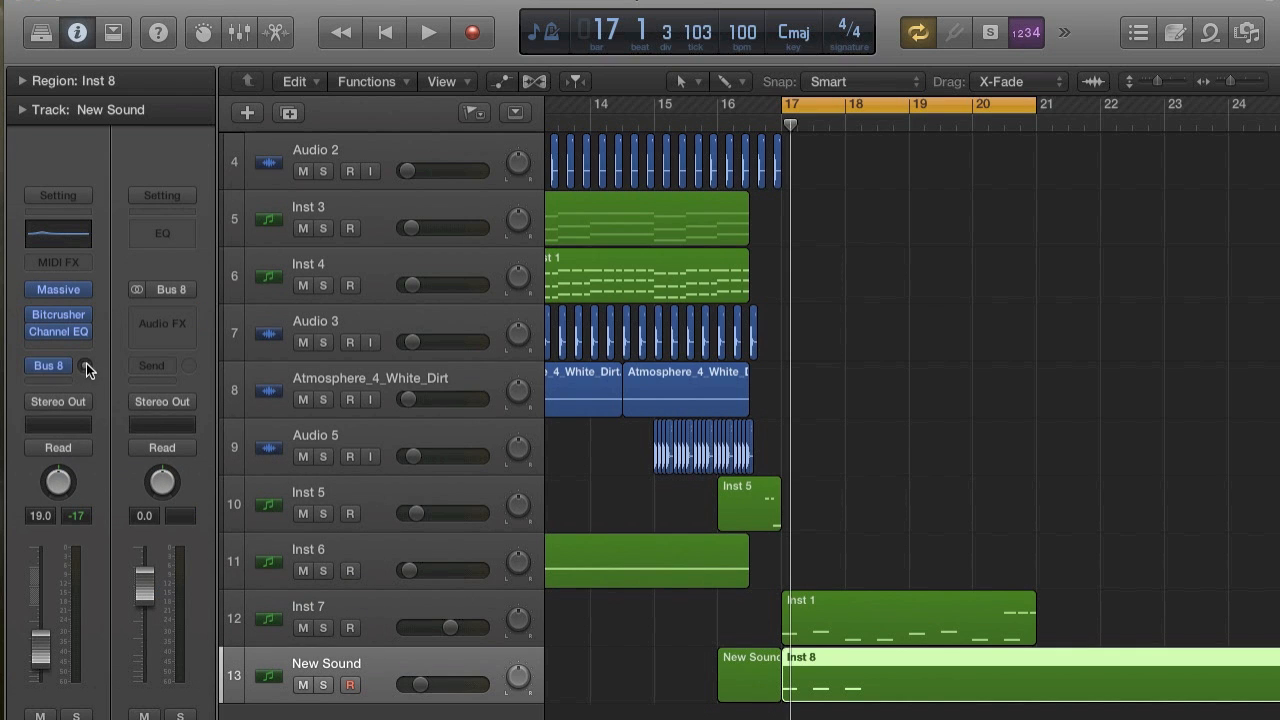
left_click(165, 401)
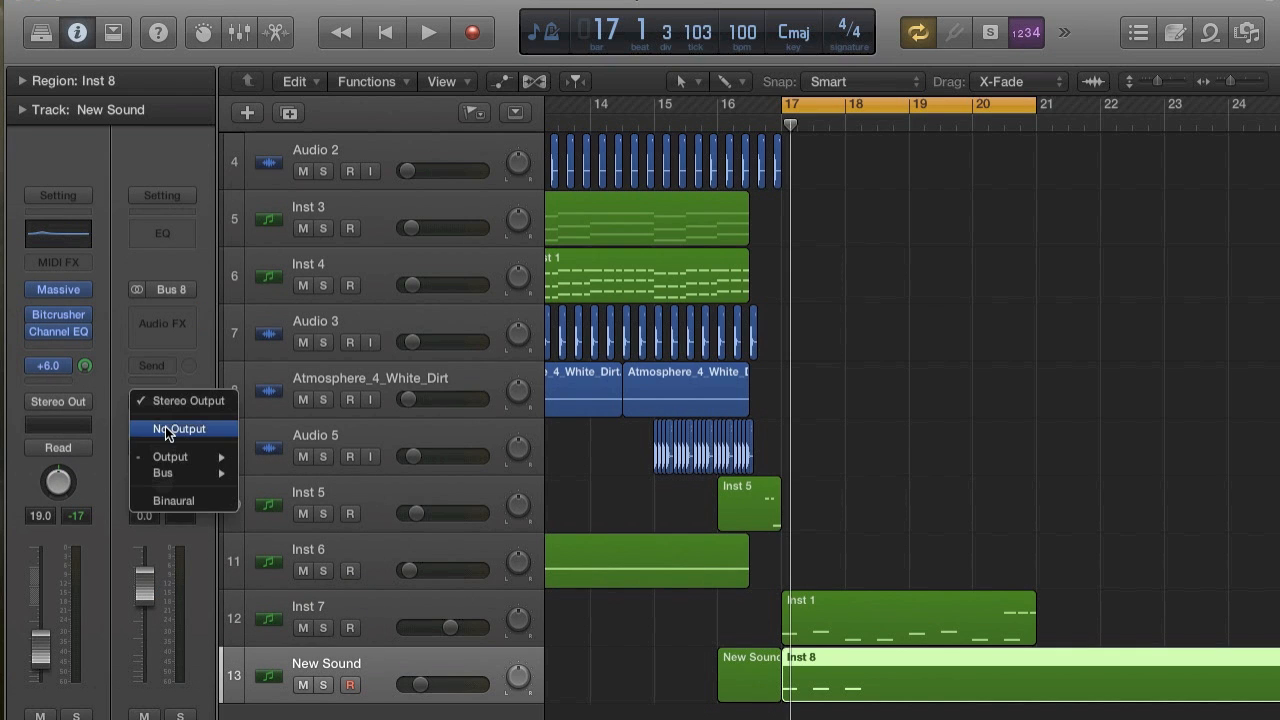
left_click(169, 429)
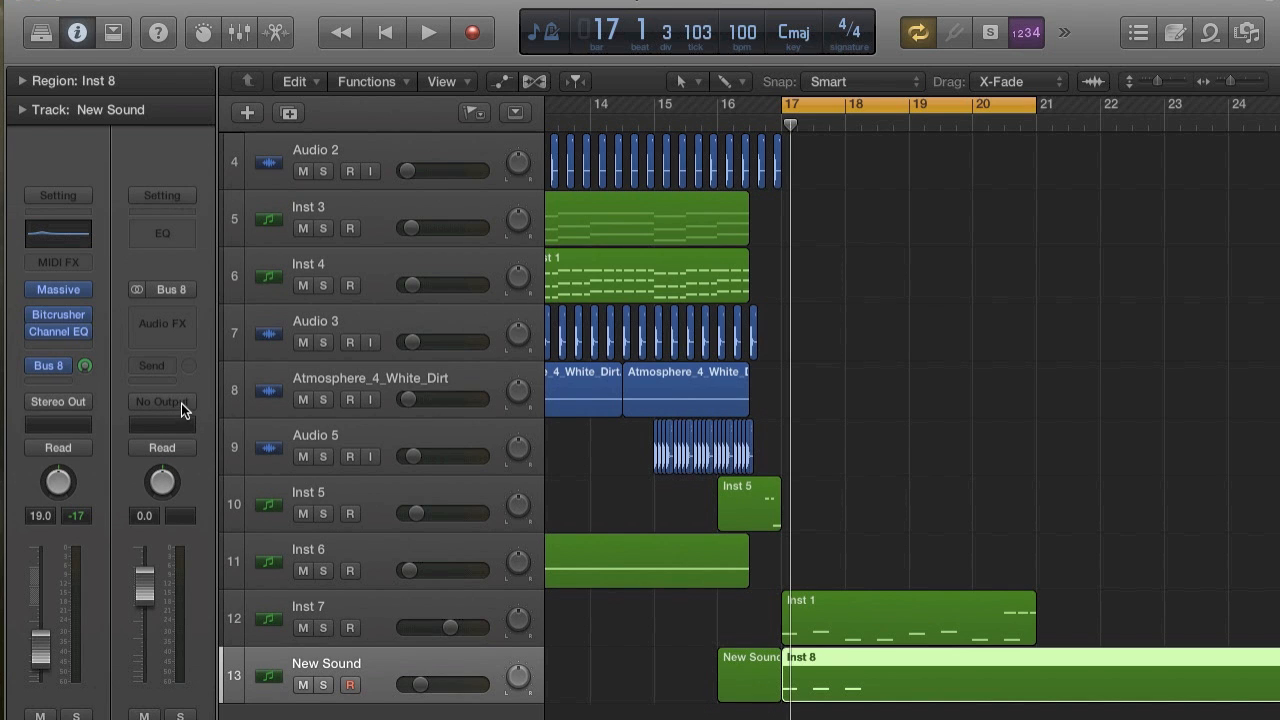
Insert the Native Instruments Solid Dynamics effect in stereo on the Inst 7 track.
left_click(402, 607)
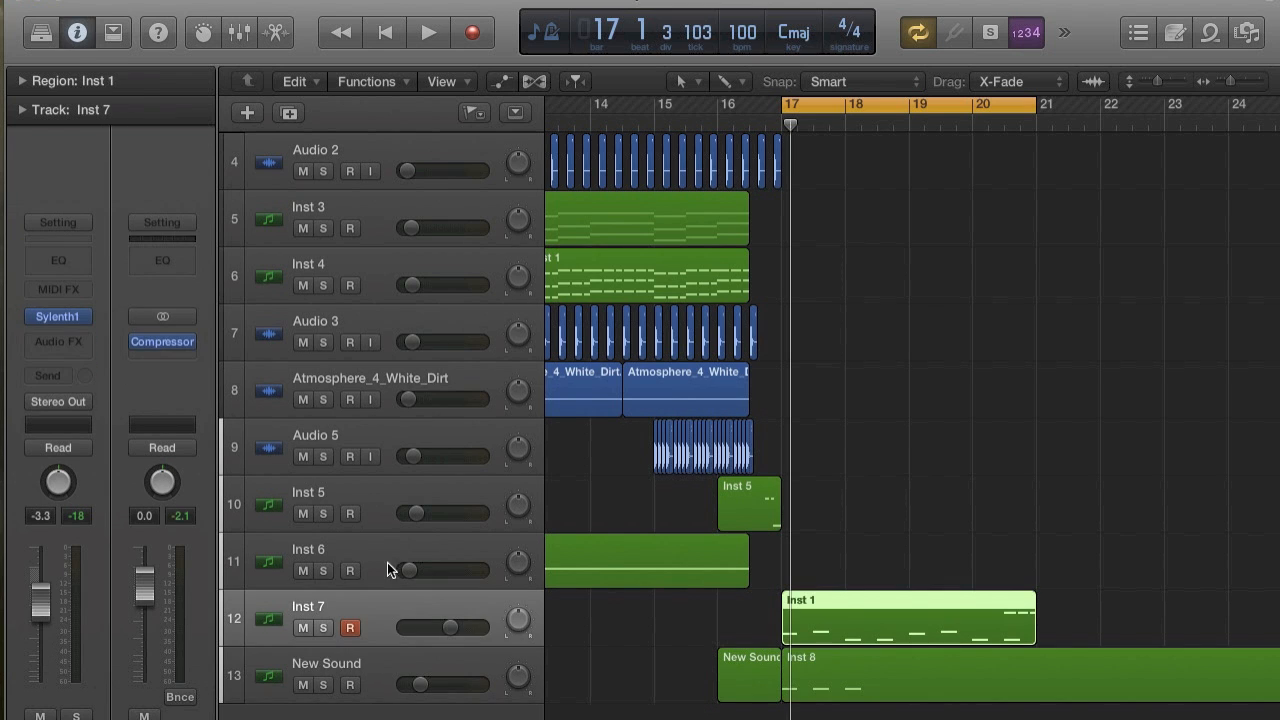
left_click(81, 341)
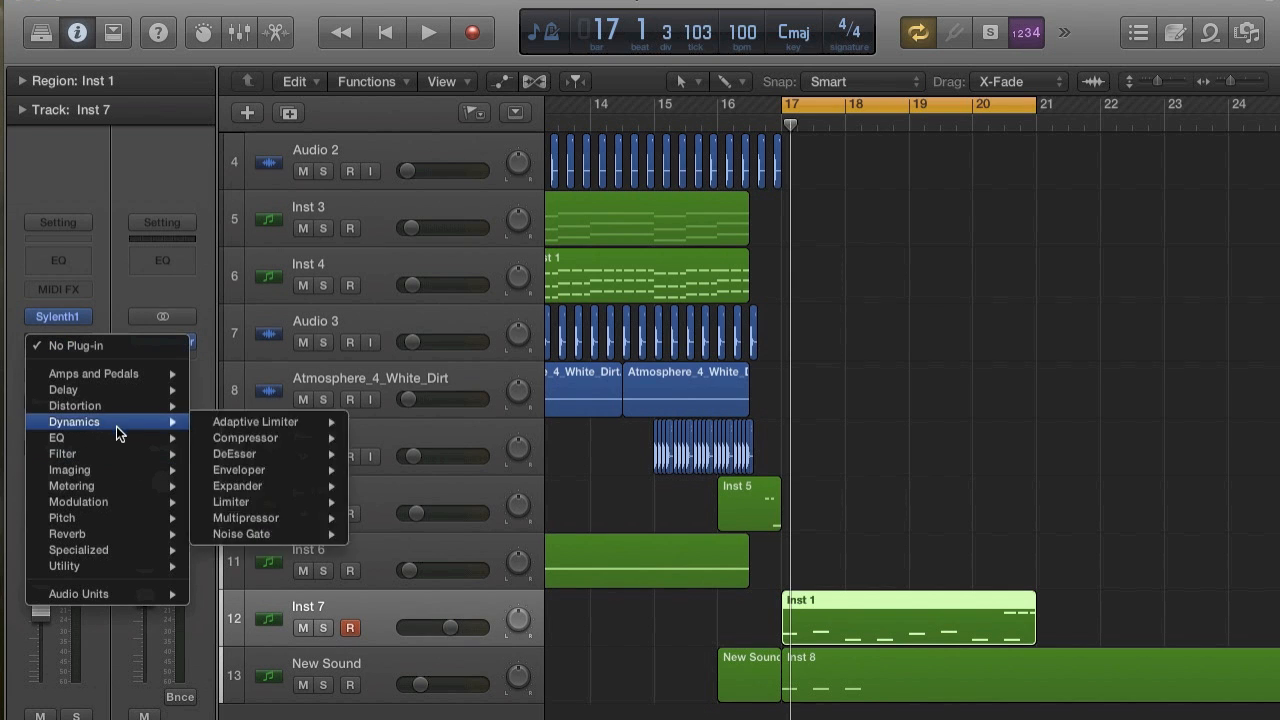
mouse_move(158, 595)
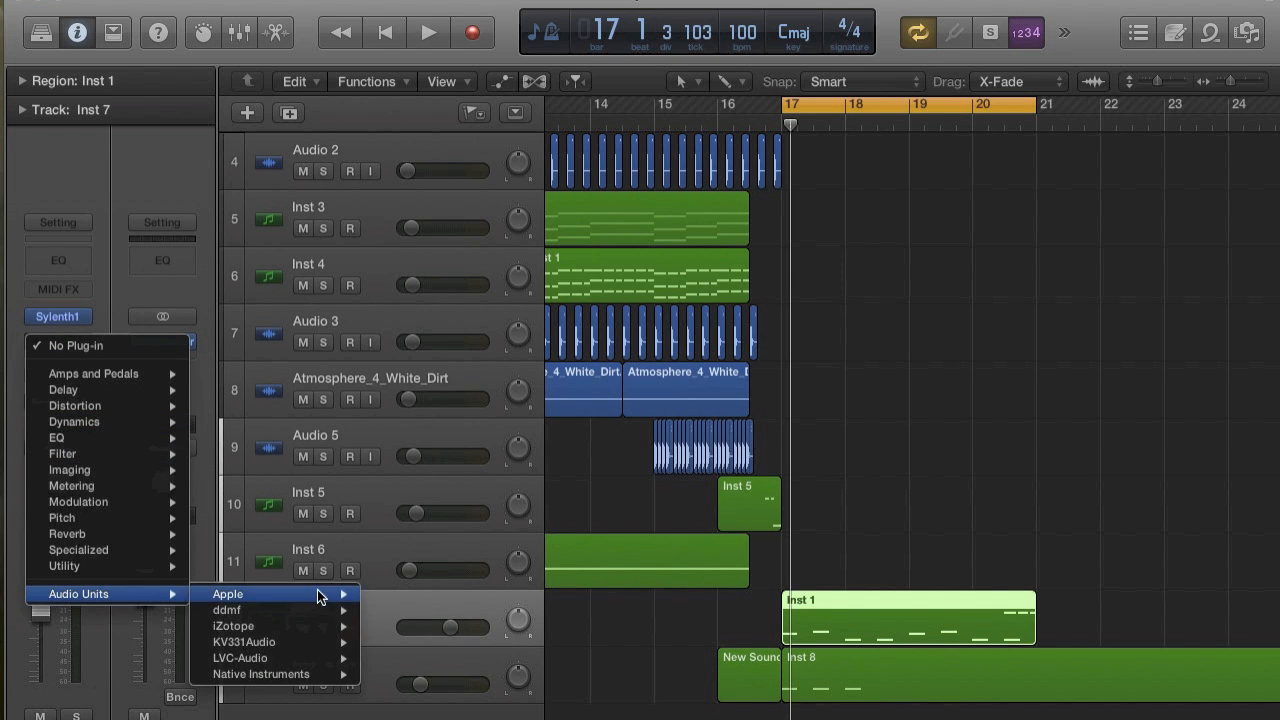
mouse_move(313, 677)
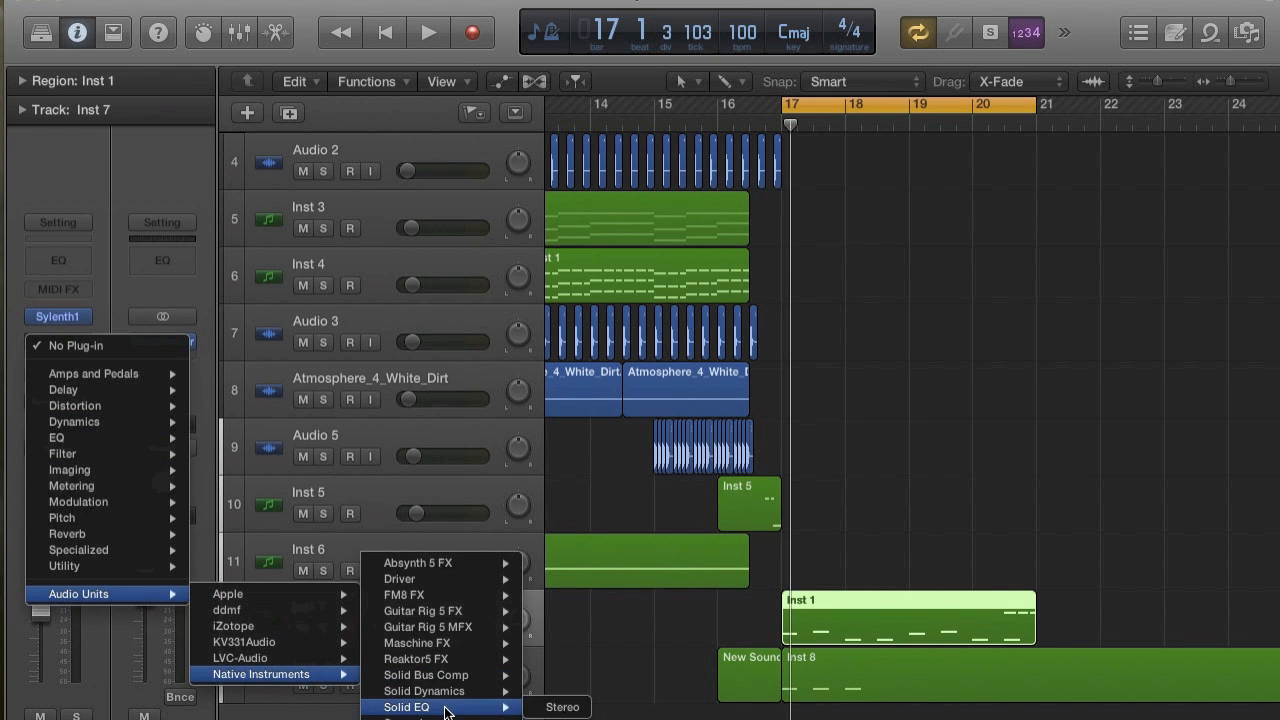
mouse_move(471, 692)
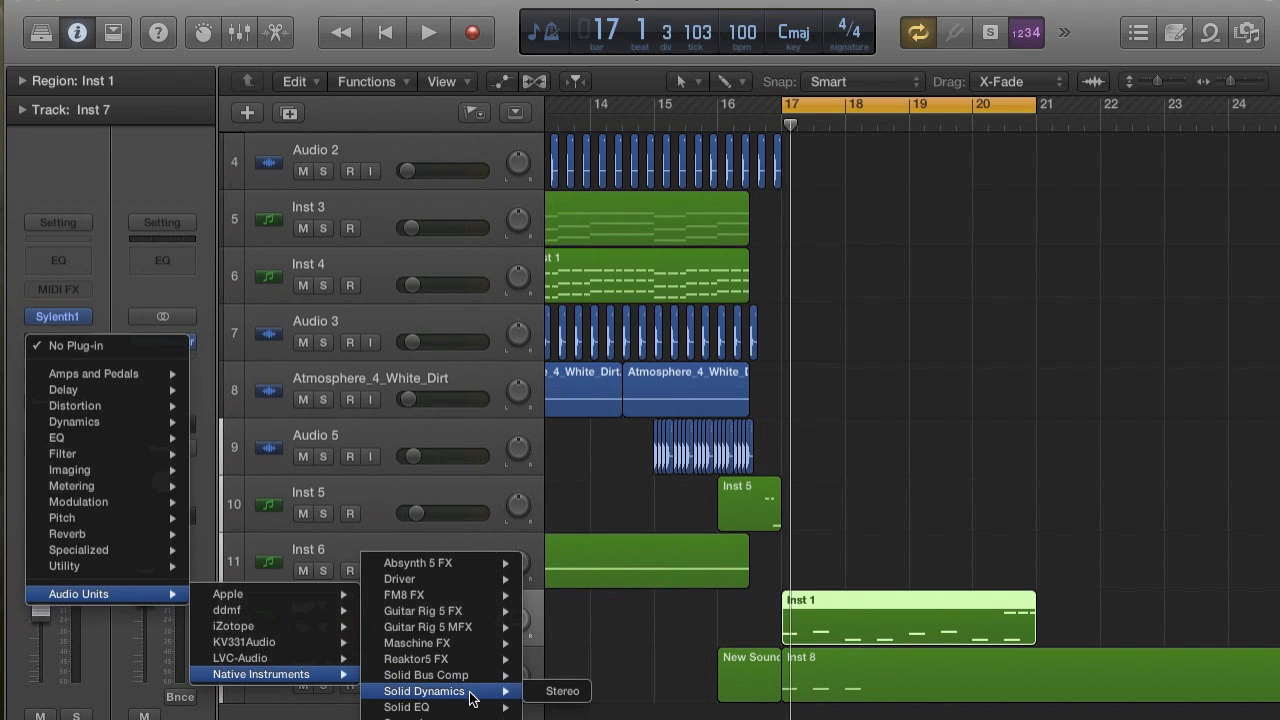
left_click(563, 691)
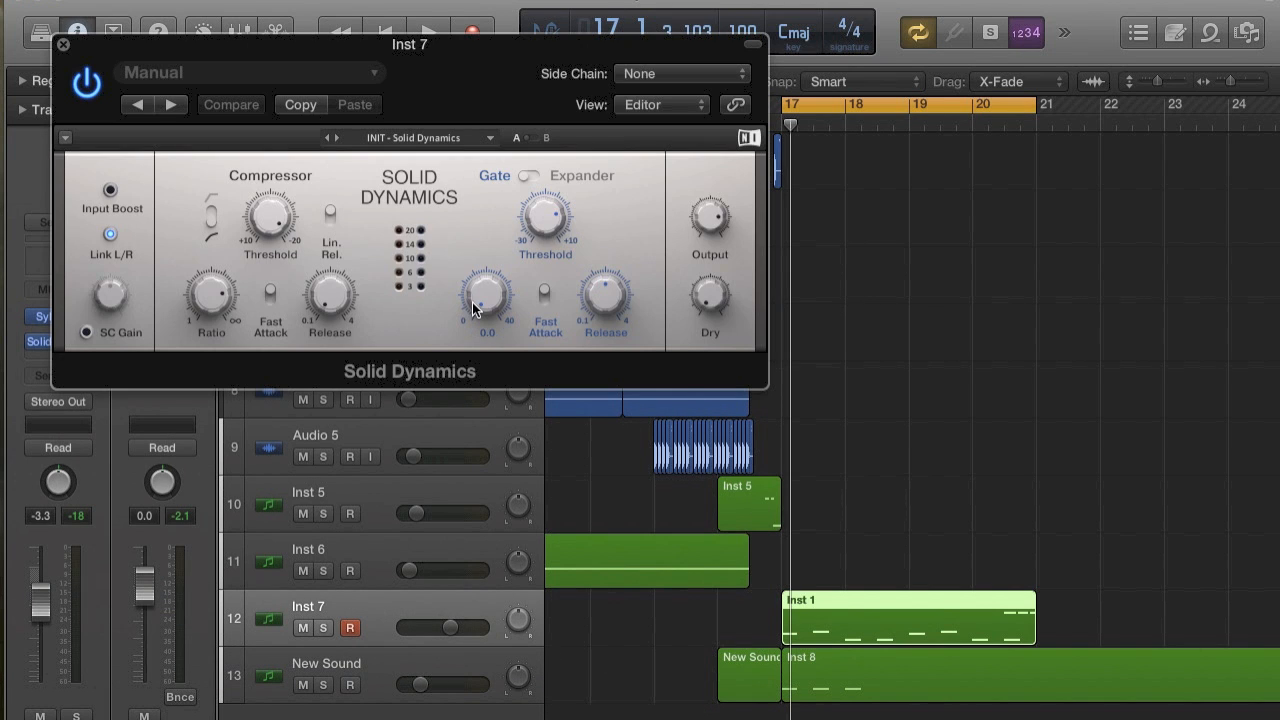
Set the side chain source of Solid Dynamics to Bus 8 and switch on its SC input during playback.
left_click(655, 73)
left_click(371, 193)
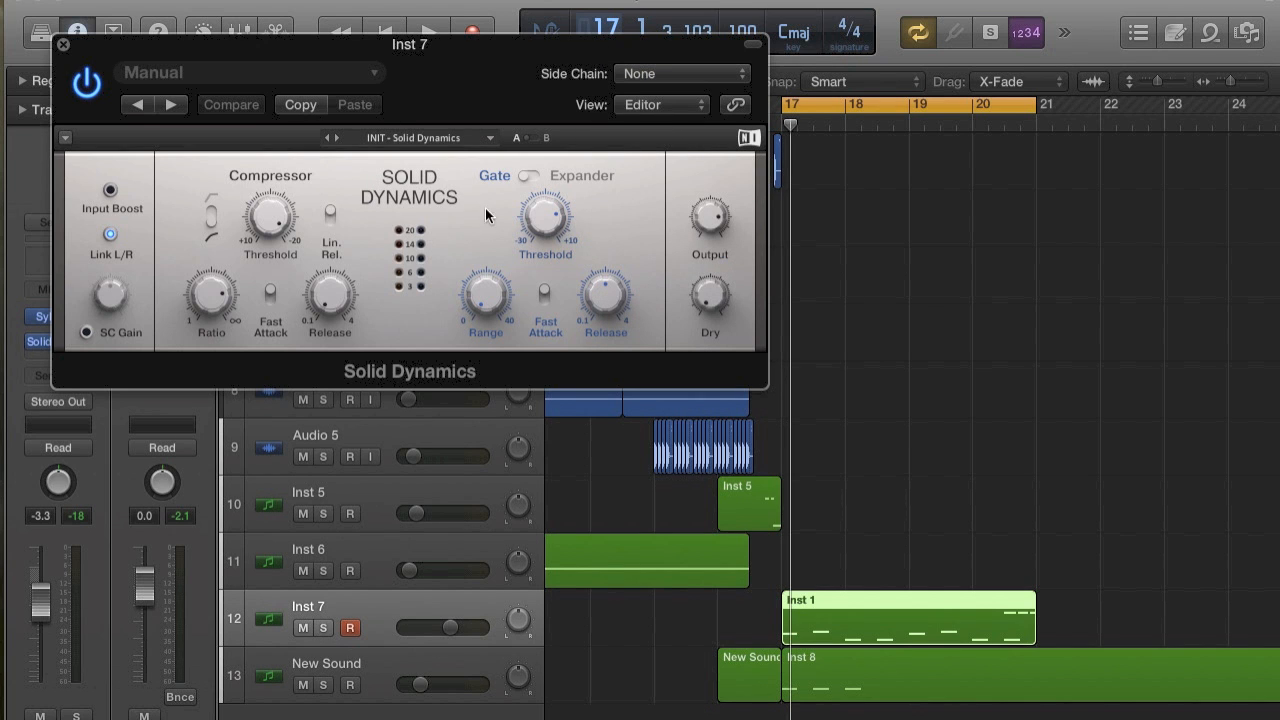
left_click(647, 78)
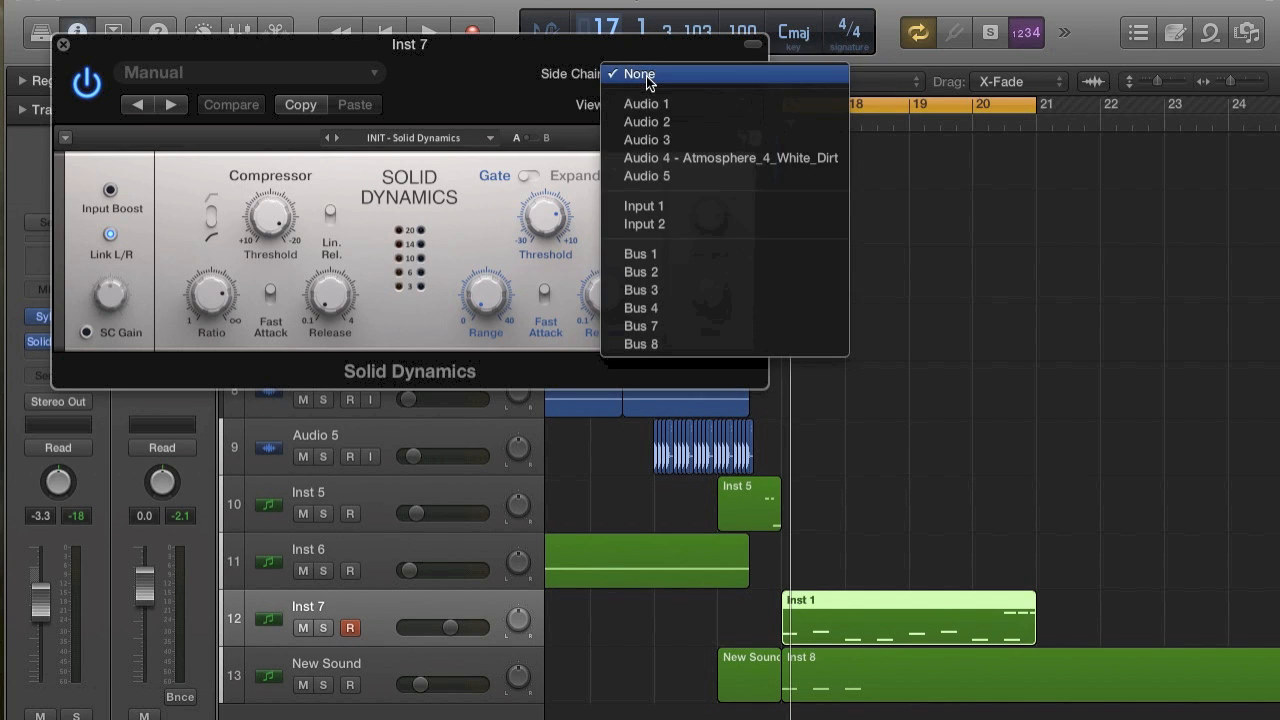
left_click(638, 345)
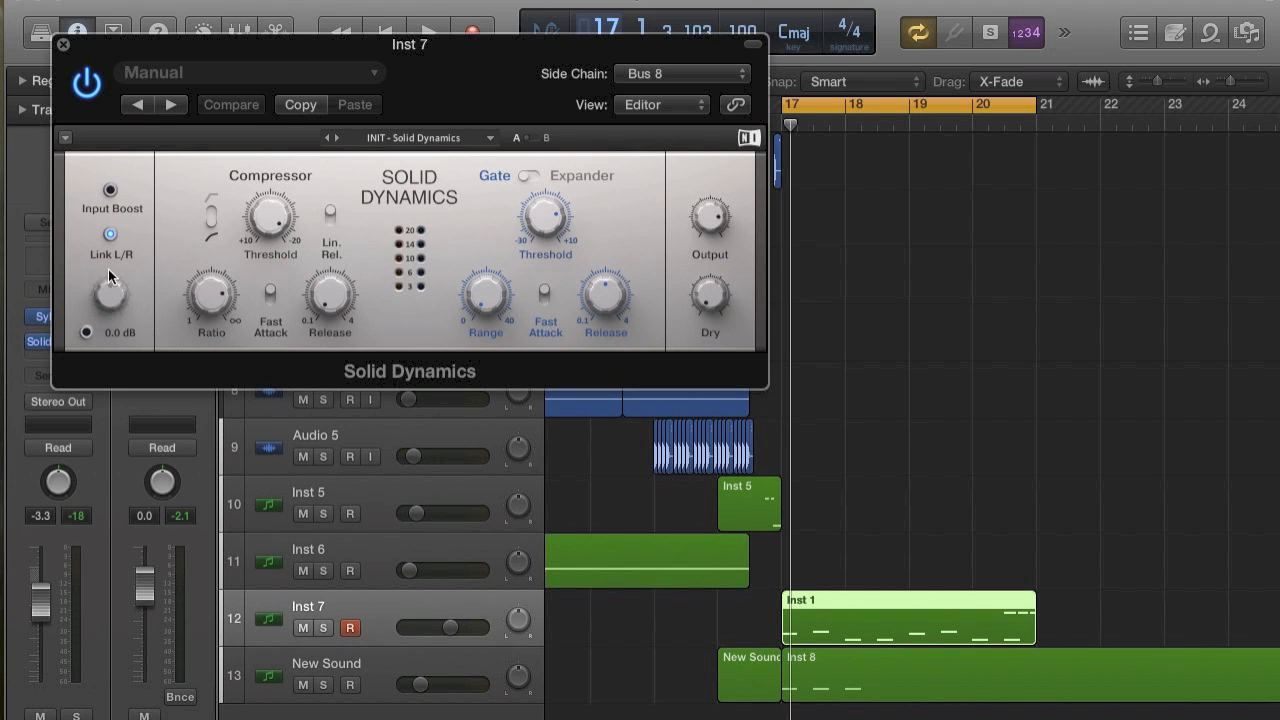
left_click(600, 674)
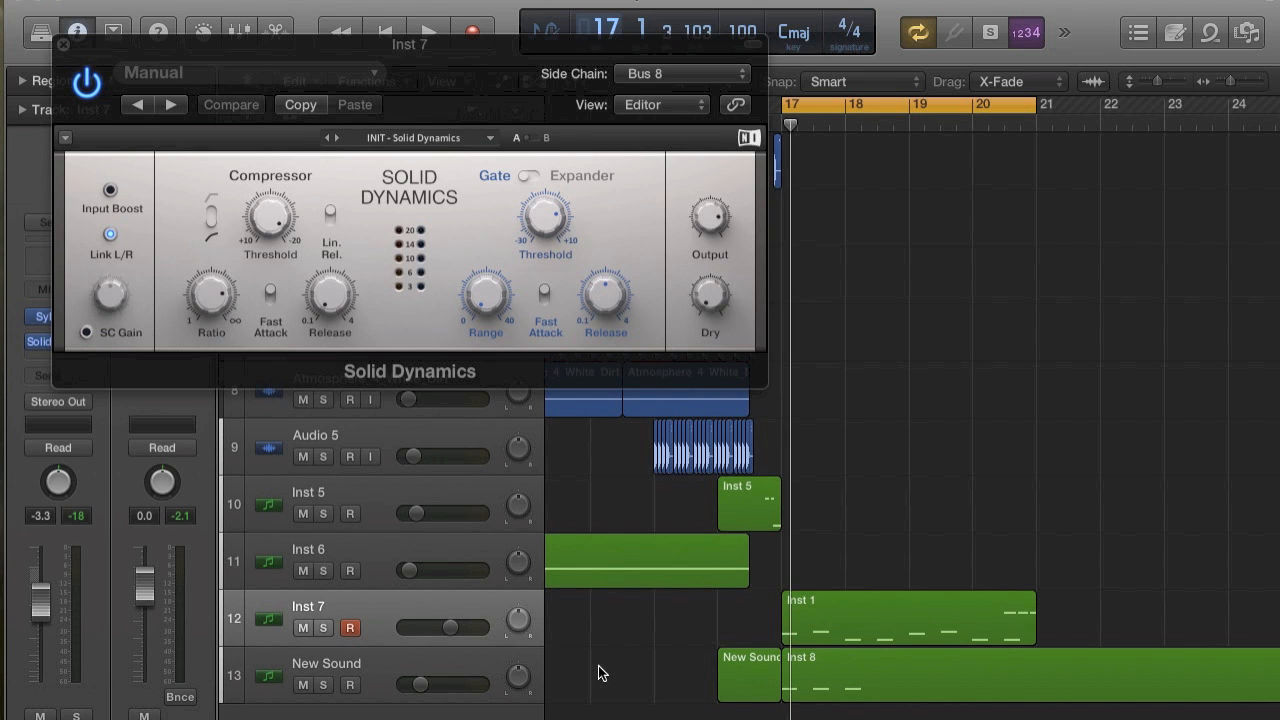
left_click(86, 332)
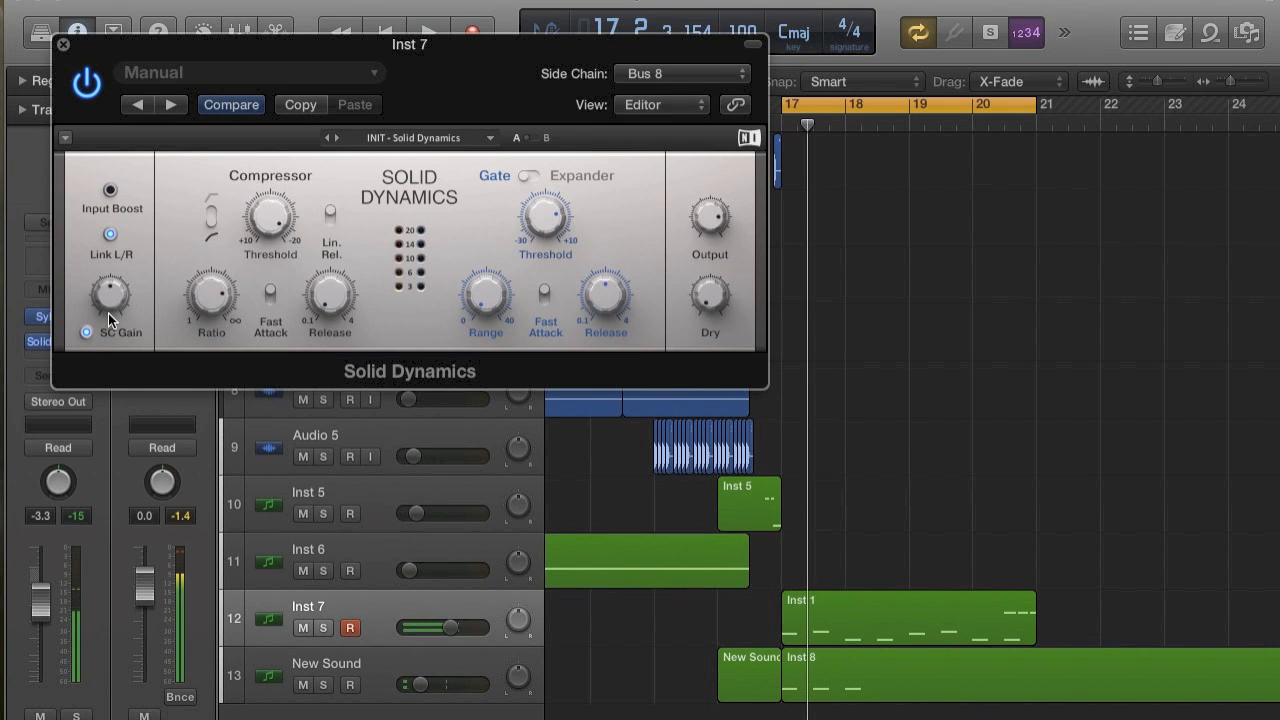
Turn on the compressor's Fast Attack, set its ratio to Inf and audition the ducking.
key("space")
key("space")
key("space")
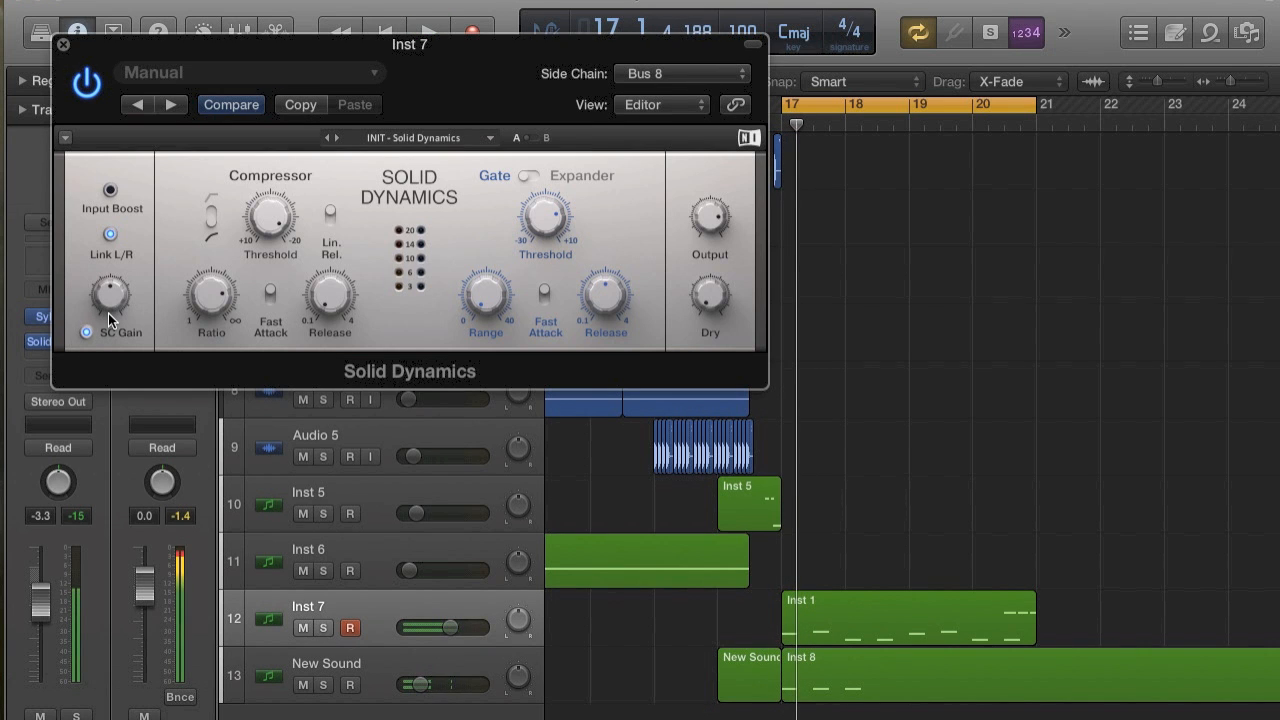
left_click(271, 296)
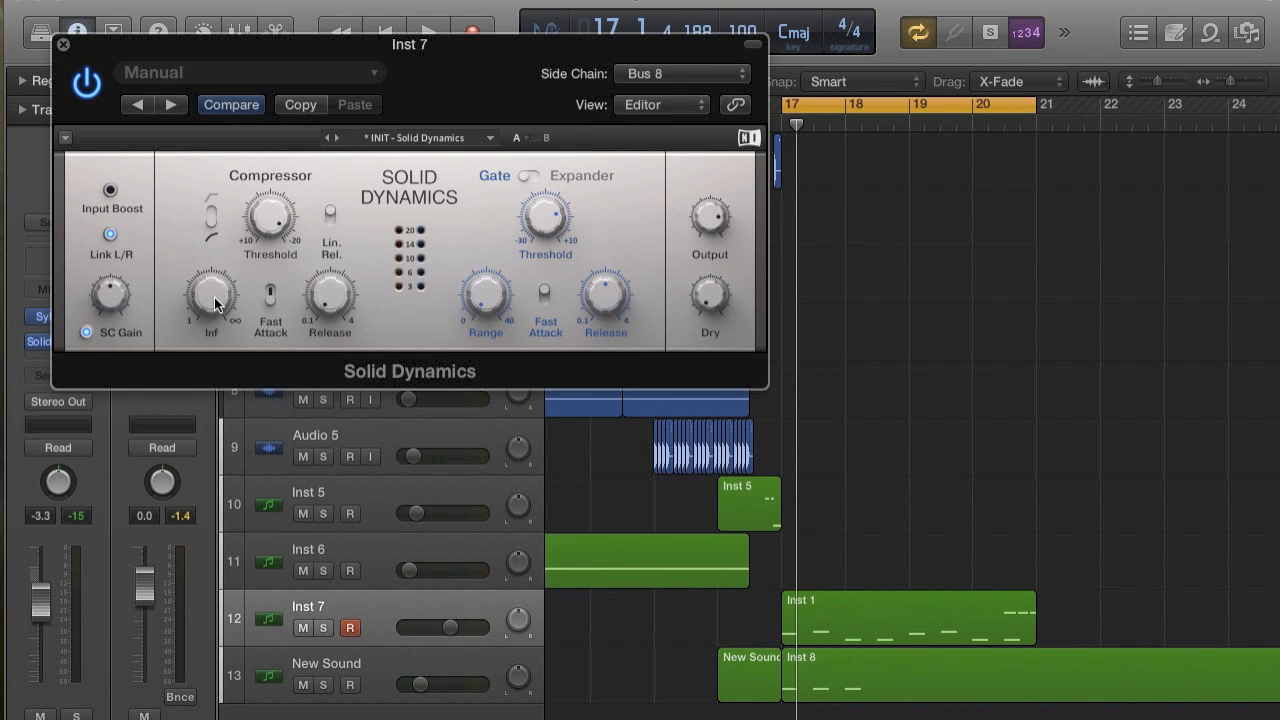
key("space")
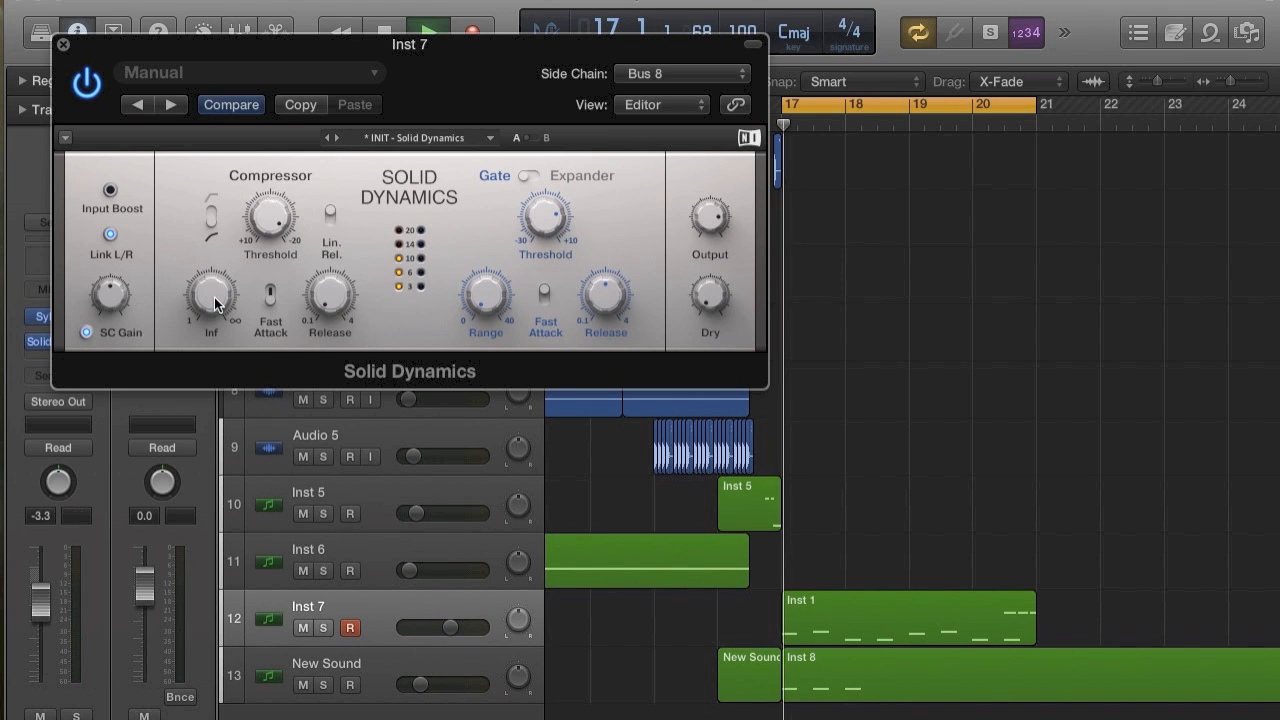
Lower the Inst 7 track volume to -9.6 dB and play both tracks together.
left_click_drag(446, 630, 400, 625)
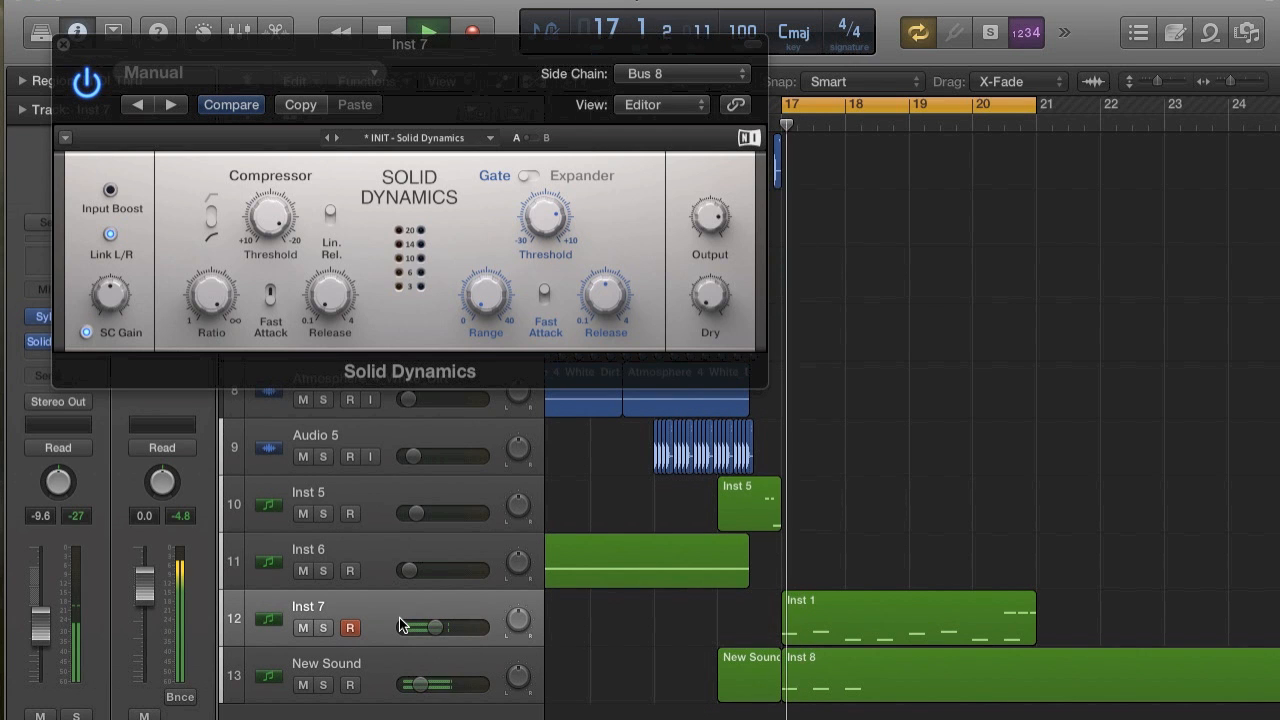
left_click(428, 668)
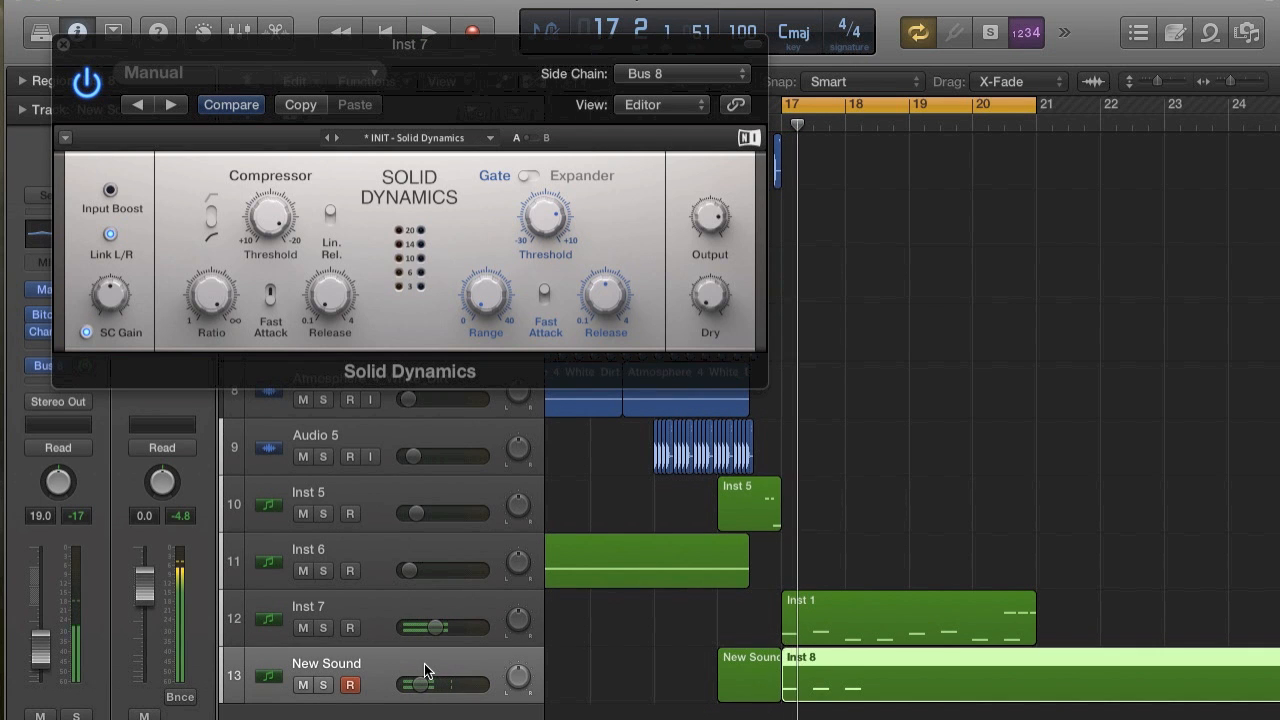
left_click(410, 618)
key("space")
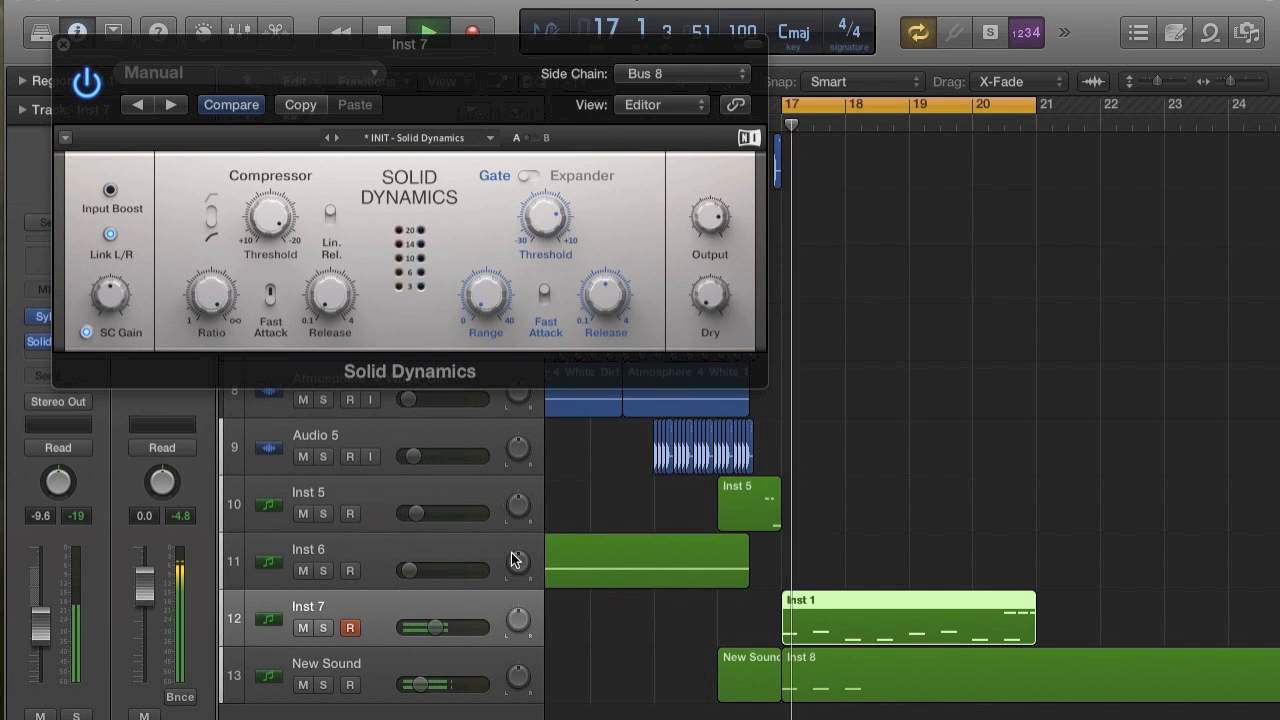
key("space")
Set the compressor threshold to -20.0 dB and switch it to the hard knee curve, auditioning the result.
left_click_drag(258, 216, 263, 192)
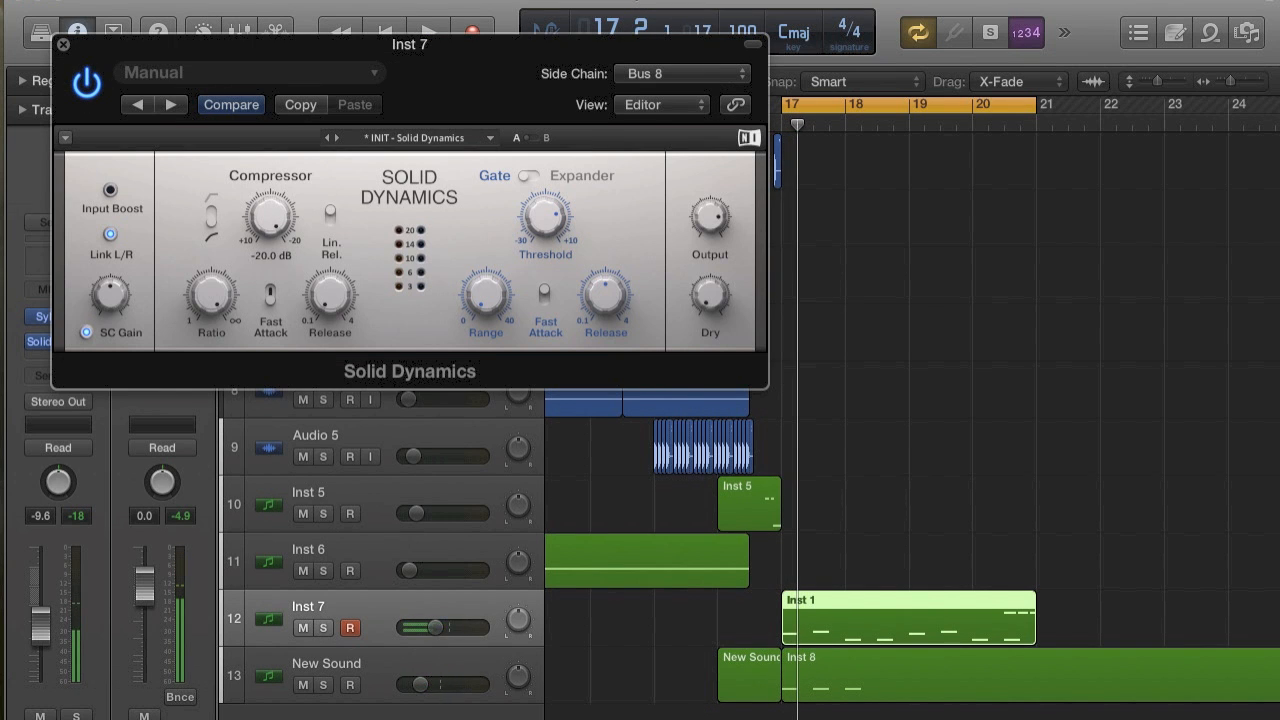
key("space")
key("space")
left_click(211, 220)
key("space")
key("space")
key("space")
key("space")
key("space")
Audition the sidechained bass with New Sound and close the Solid Dynamics window.
key("space")
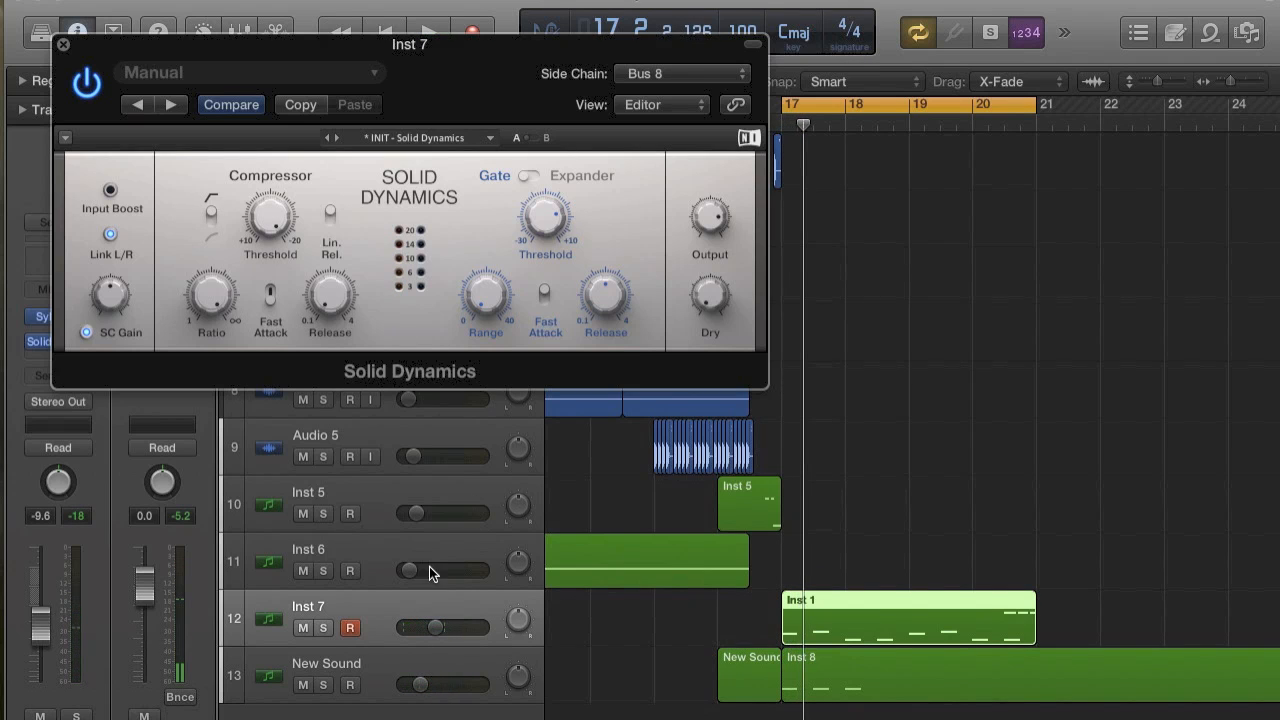
key("space")
key("space")
key("space")
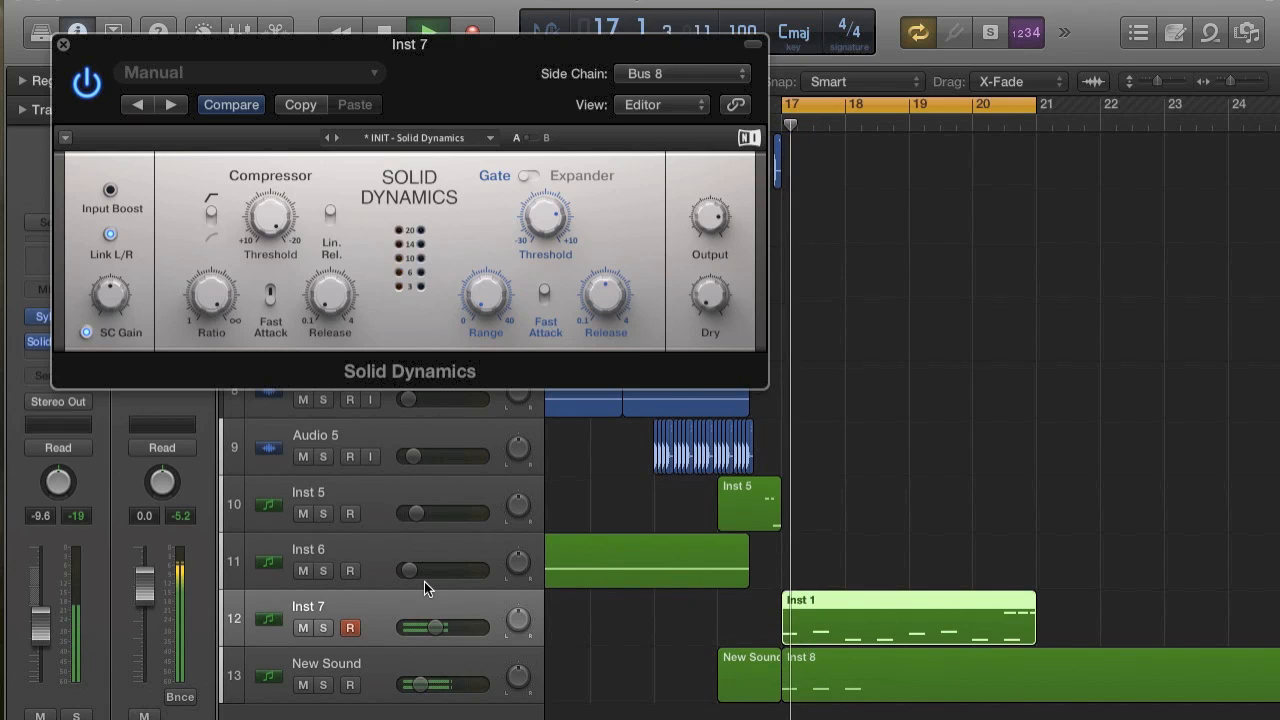
key("space")
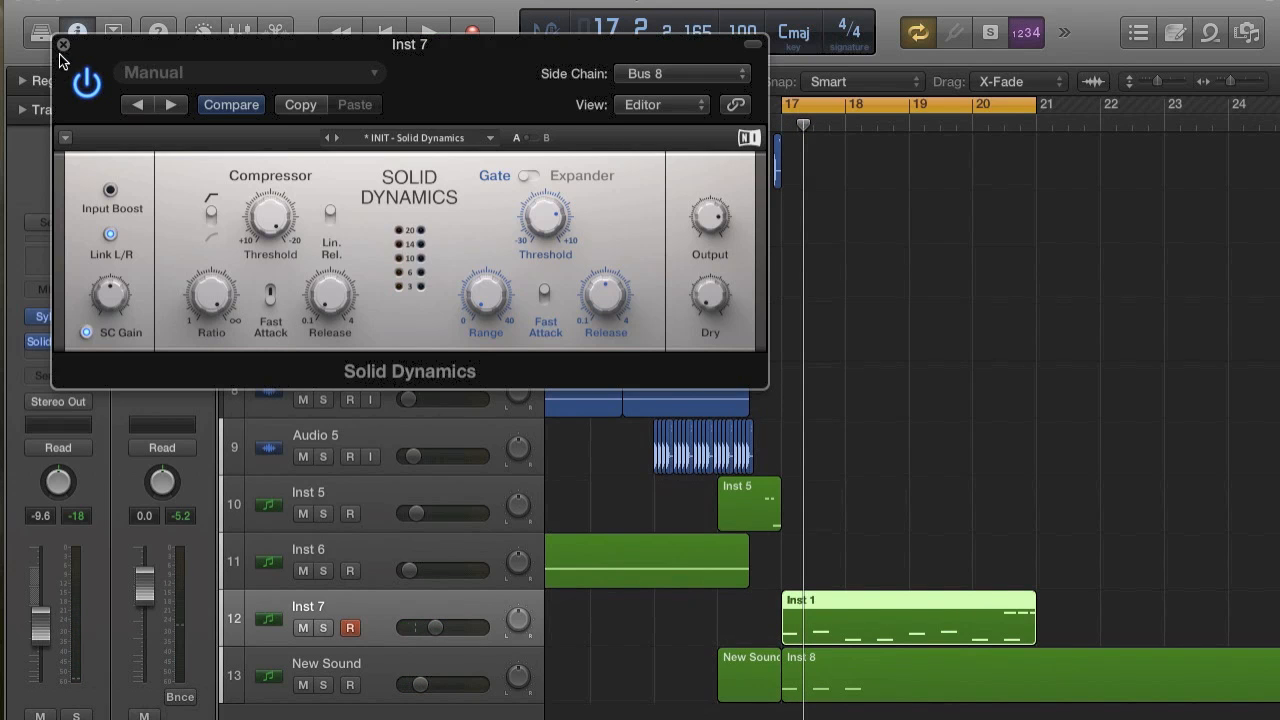
left_click(62, 44)
key("space")
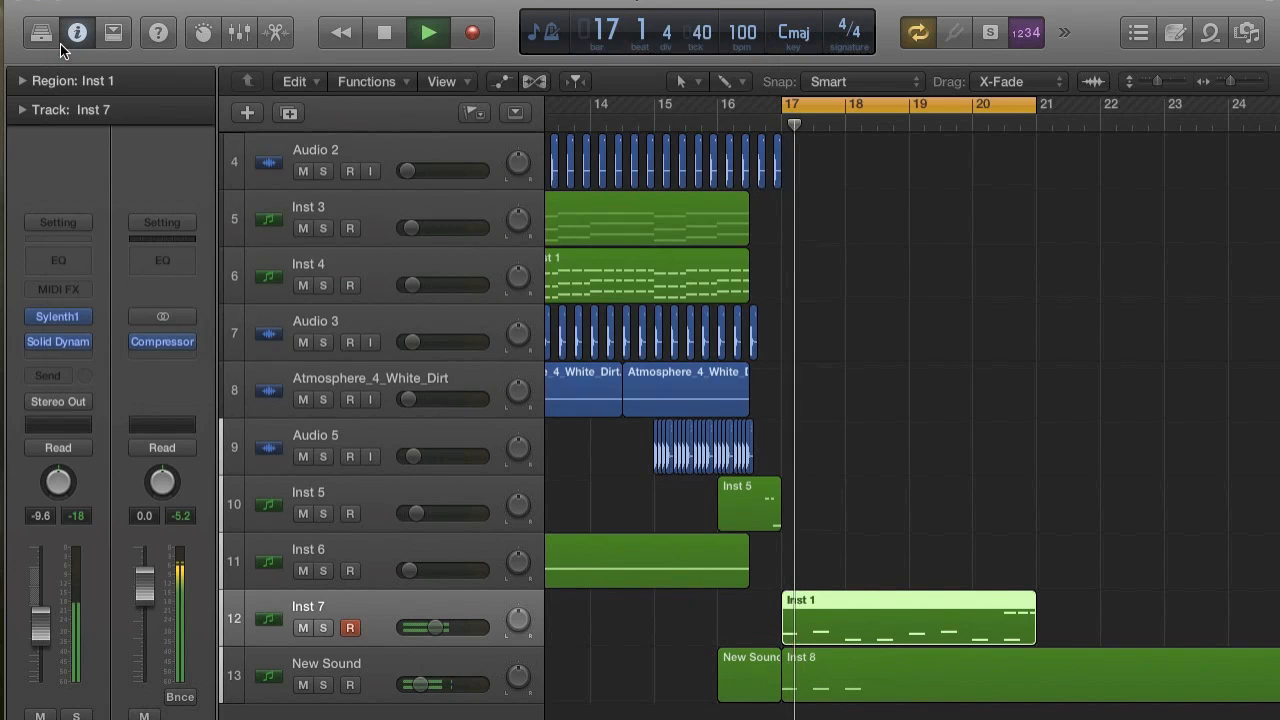
key("space")
scroll(665, 342, "down", 1)
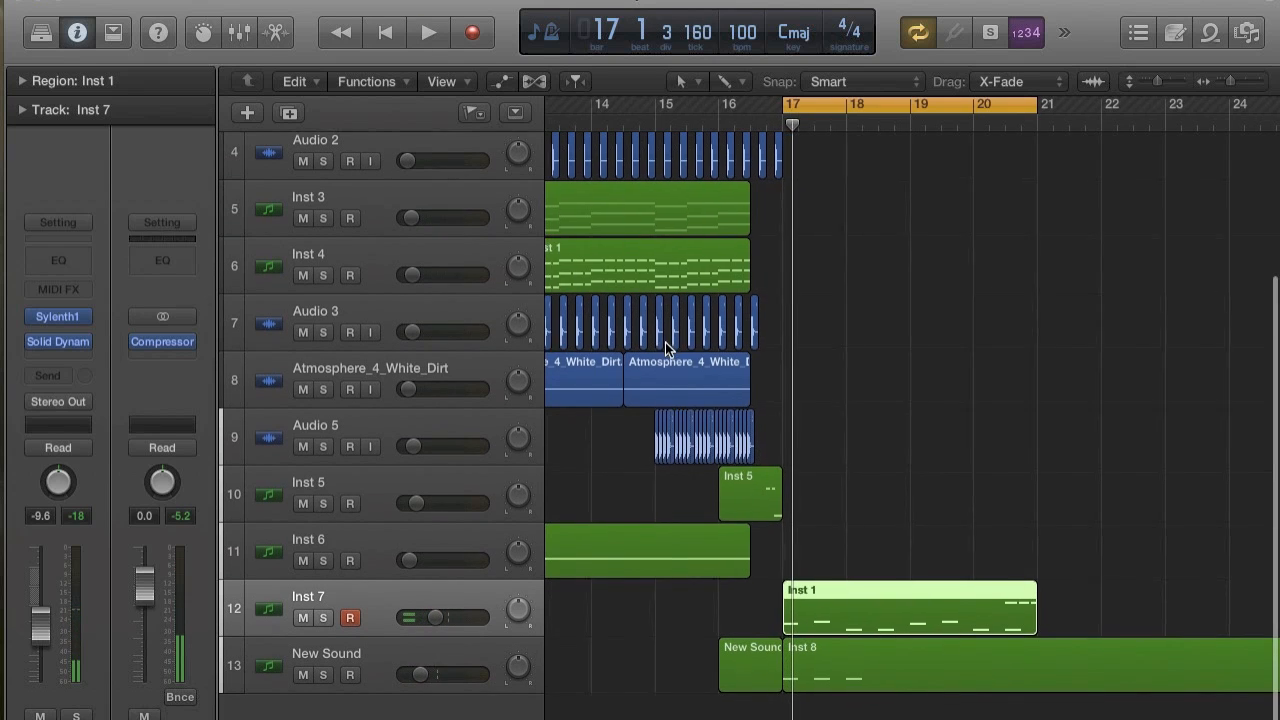
key("space")
key("space")
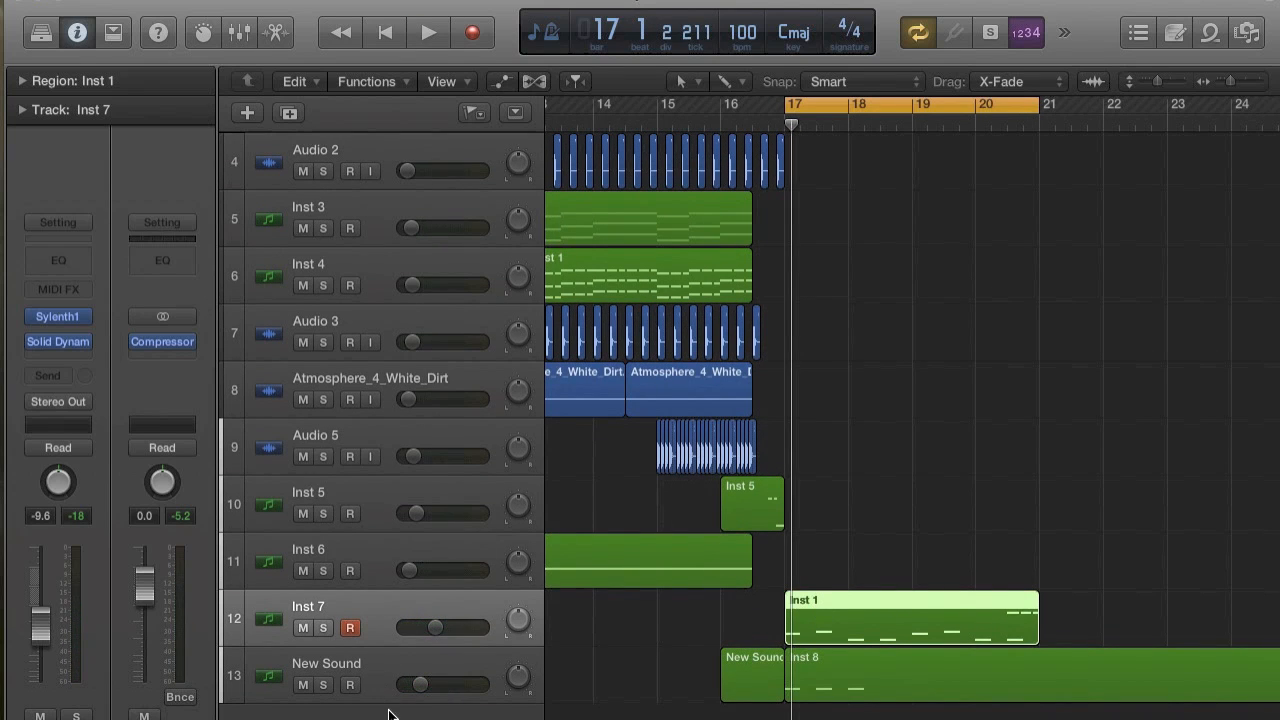
Create a new empty software instrument track below New Sound.
key("alt+super+s")
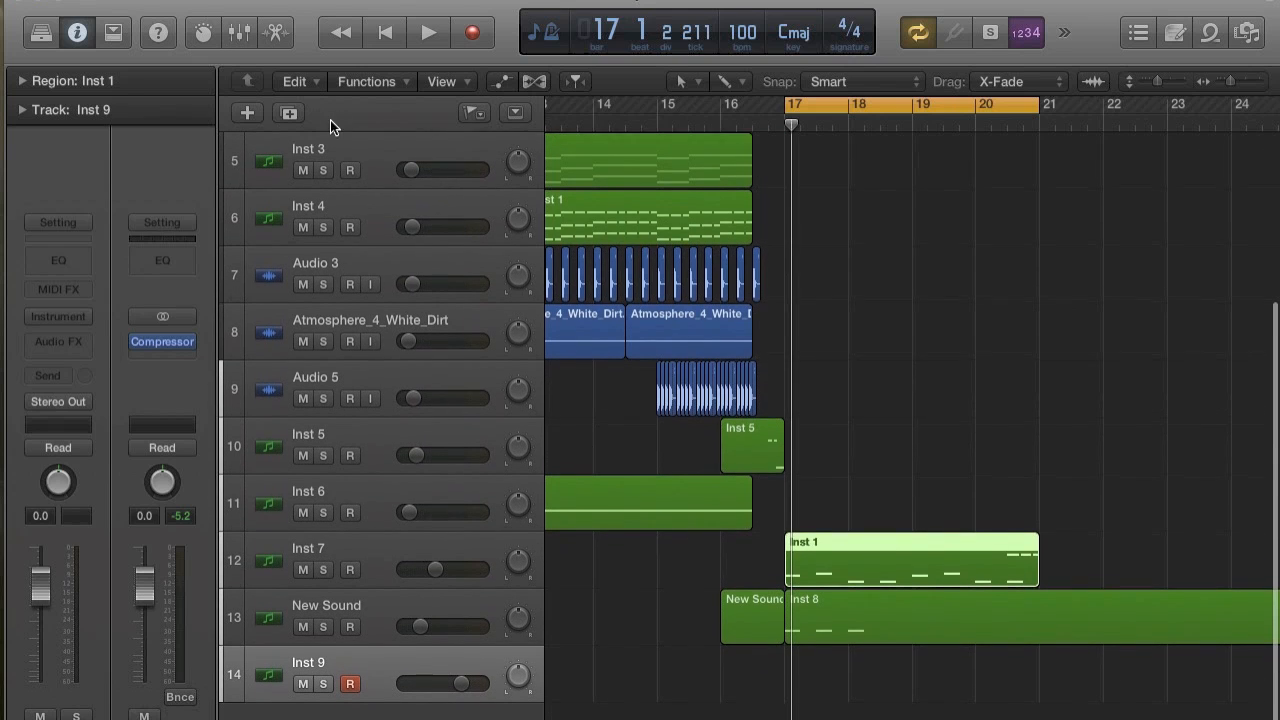
Copy the second Inst 1 region on the Inst 4 track to bar 17 of the Inst 9 track.
key("super+Left")
key("super+Left")
key("super+Left")
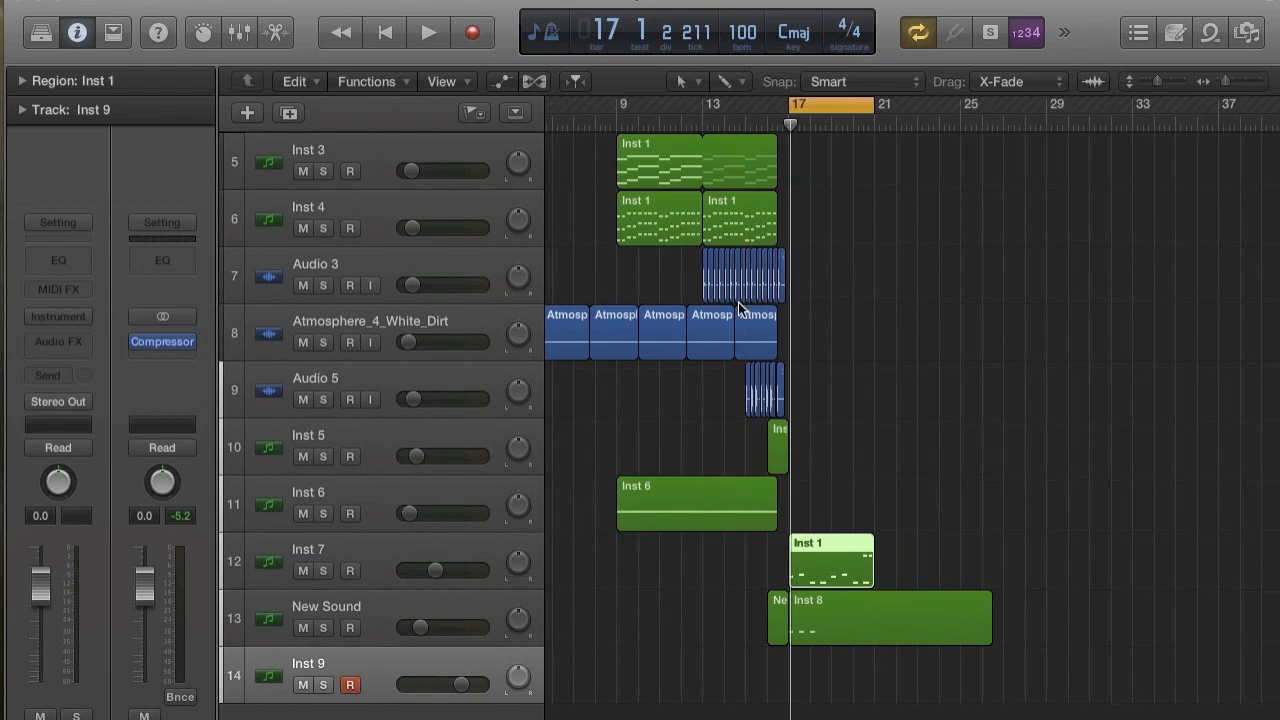
left_click(719, 214)
key("super+r")
left_click(776, 290)
left_click(771, 327)
left_click_drag(793, 207, 806, 712)
left_click(672, 280)
key("z")
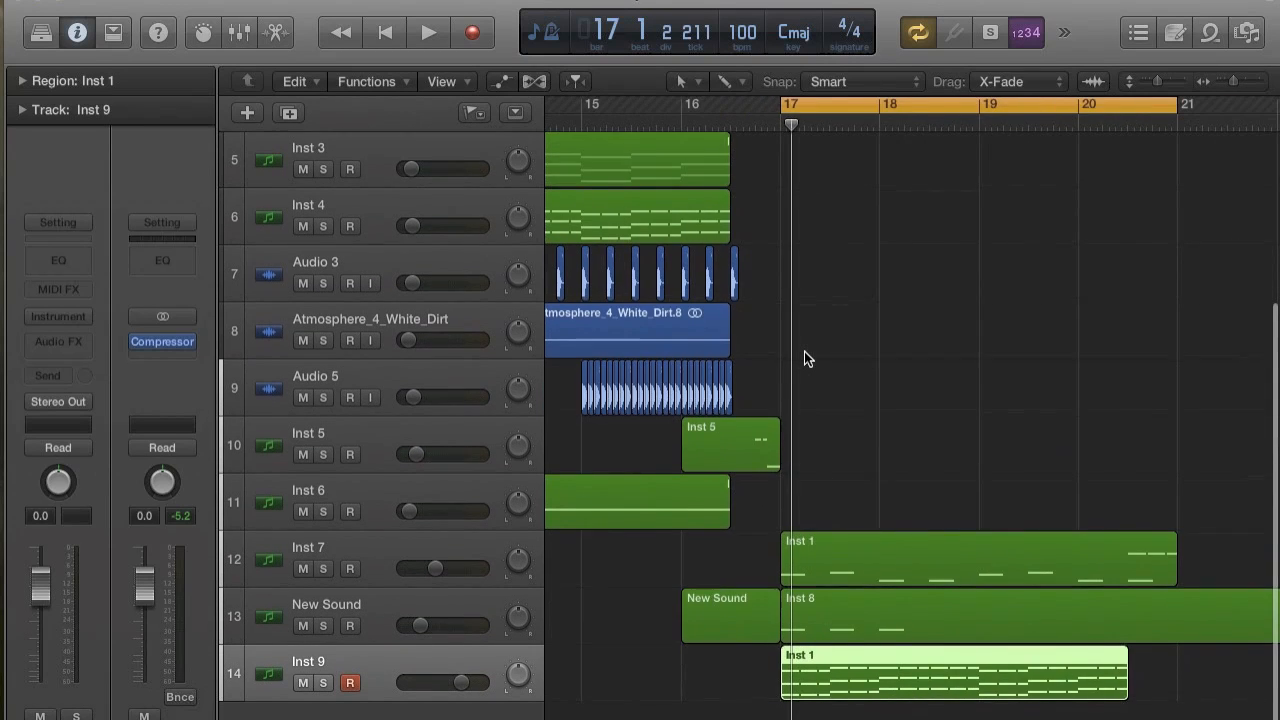
Audition the Inst 7 and New Sound tracks together from bar 17, selecting the New Sound track for adjustment.
key("space")
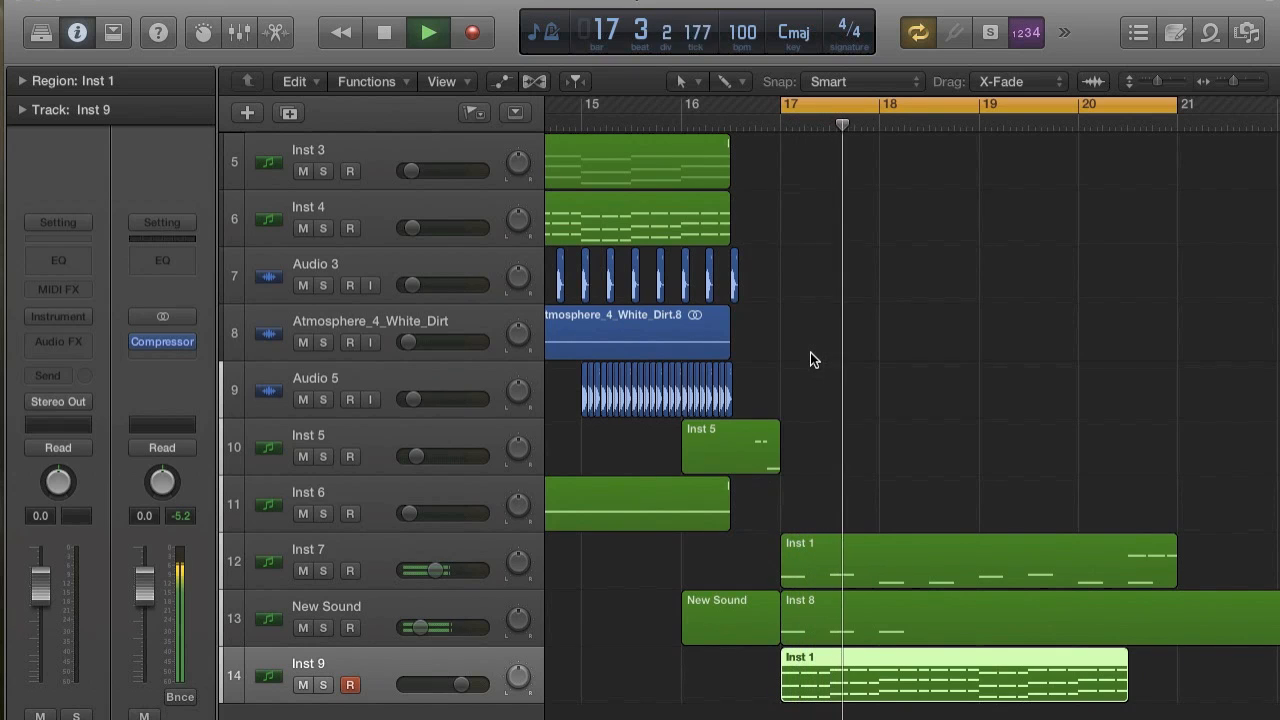
key("space")
key("space")
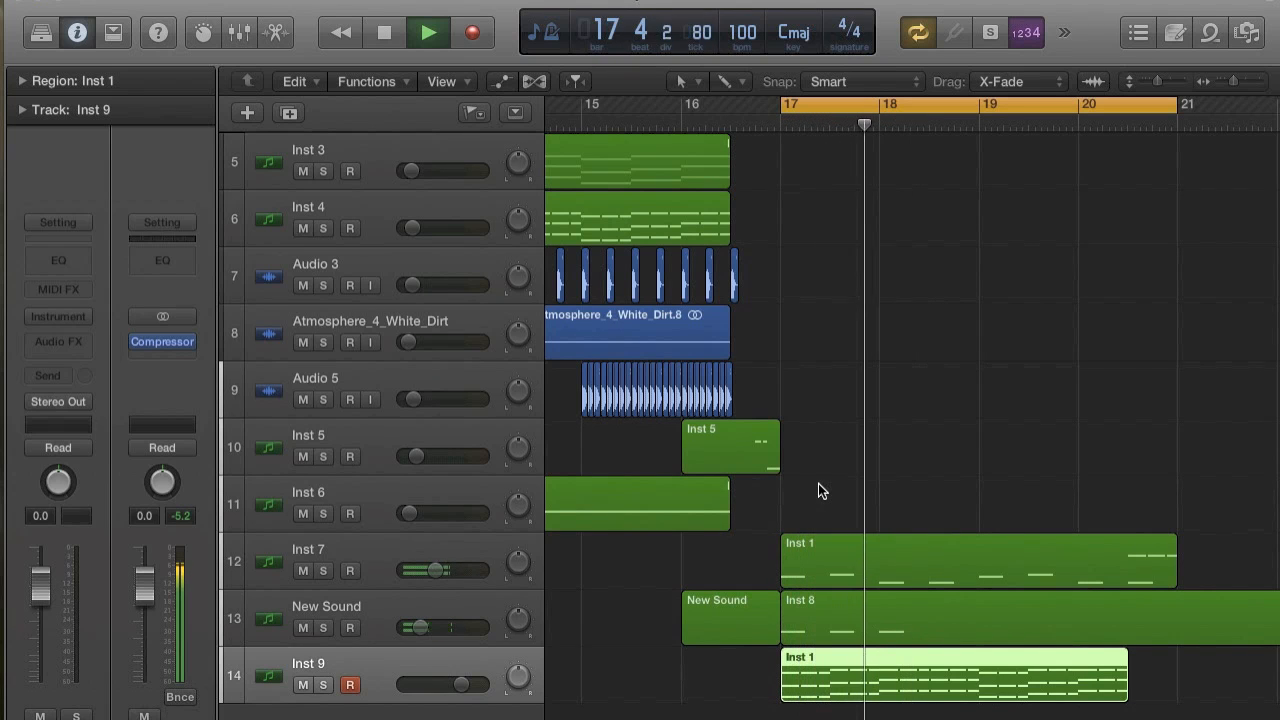
key("space")
left_click(871, 613)
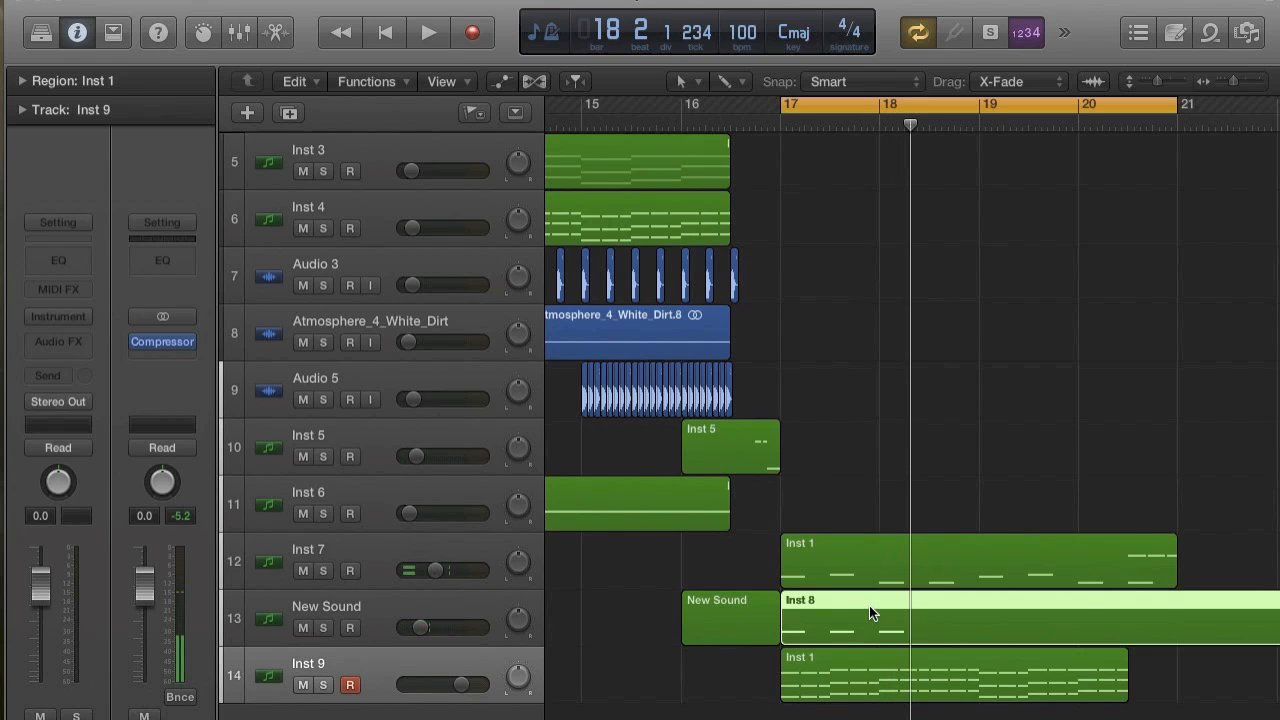
left_click(401, 605)
key("space")
key("space")
With New Sound soloed, set its Channel EQ high shelf to 5300 Hz and -18.0 dB, switch off the analyzer, and unsolo to audition.
left_click(325, 627)
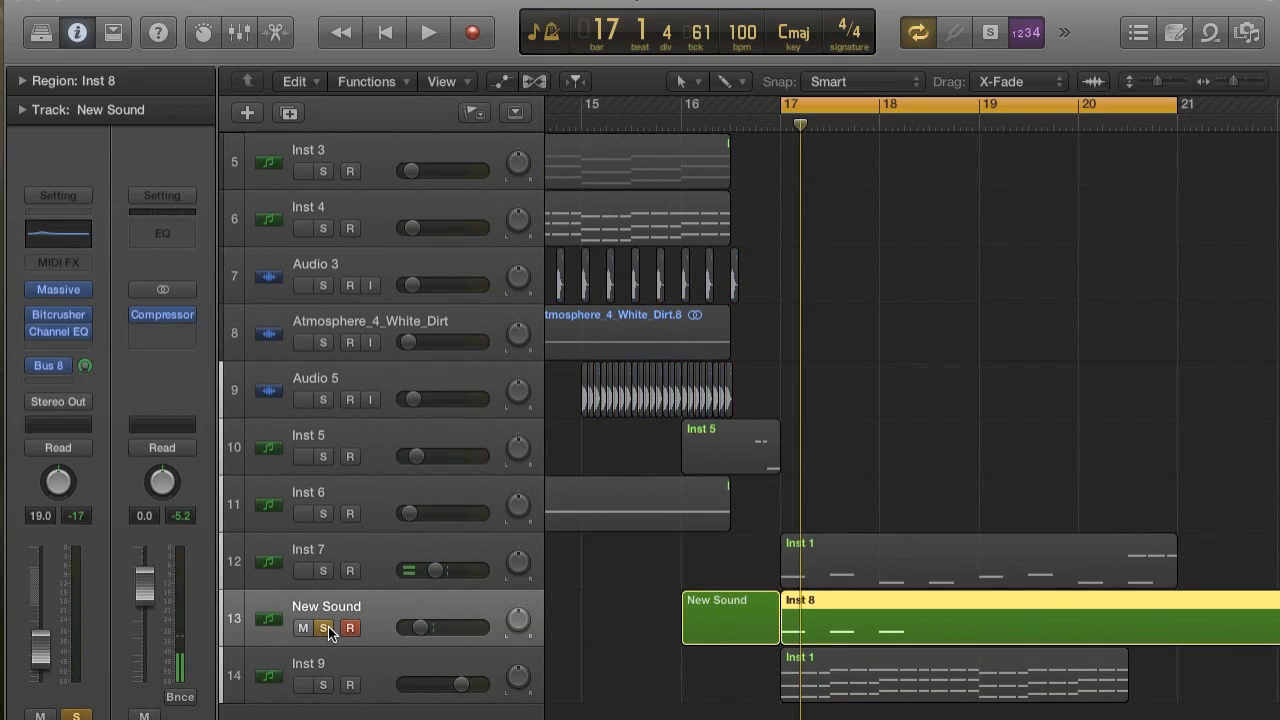
left_click(55, 331)
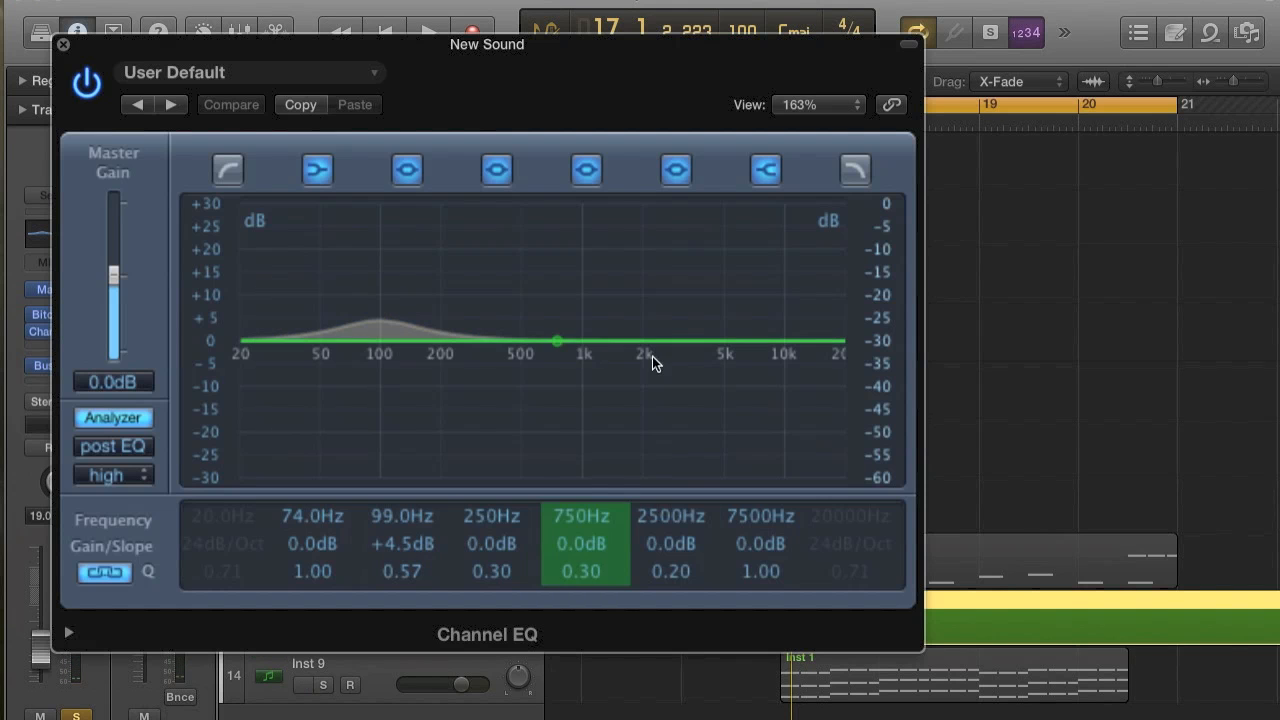
left_click_drag(793, 350, 750, 423)
key("space")
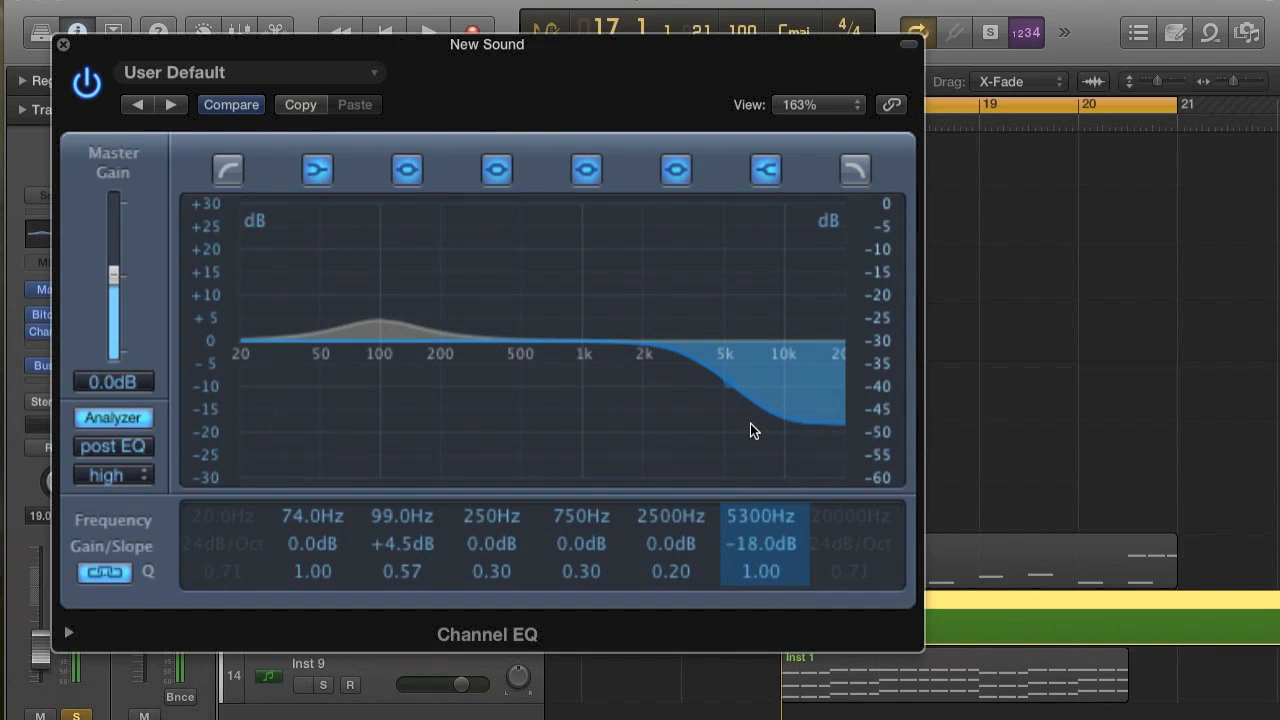
left_click(112, 415)
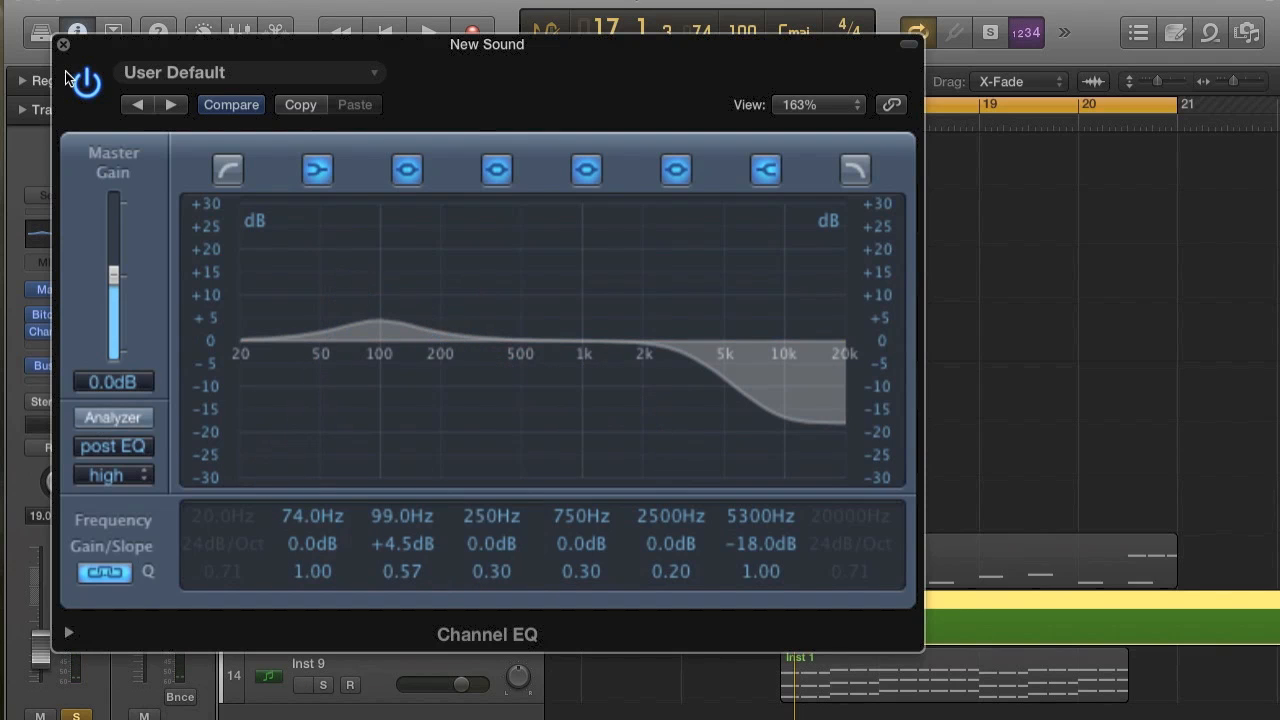
left_click(63, 45)
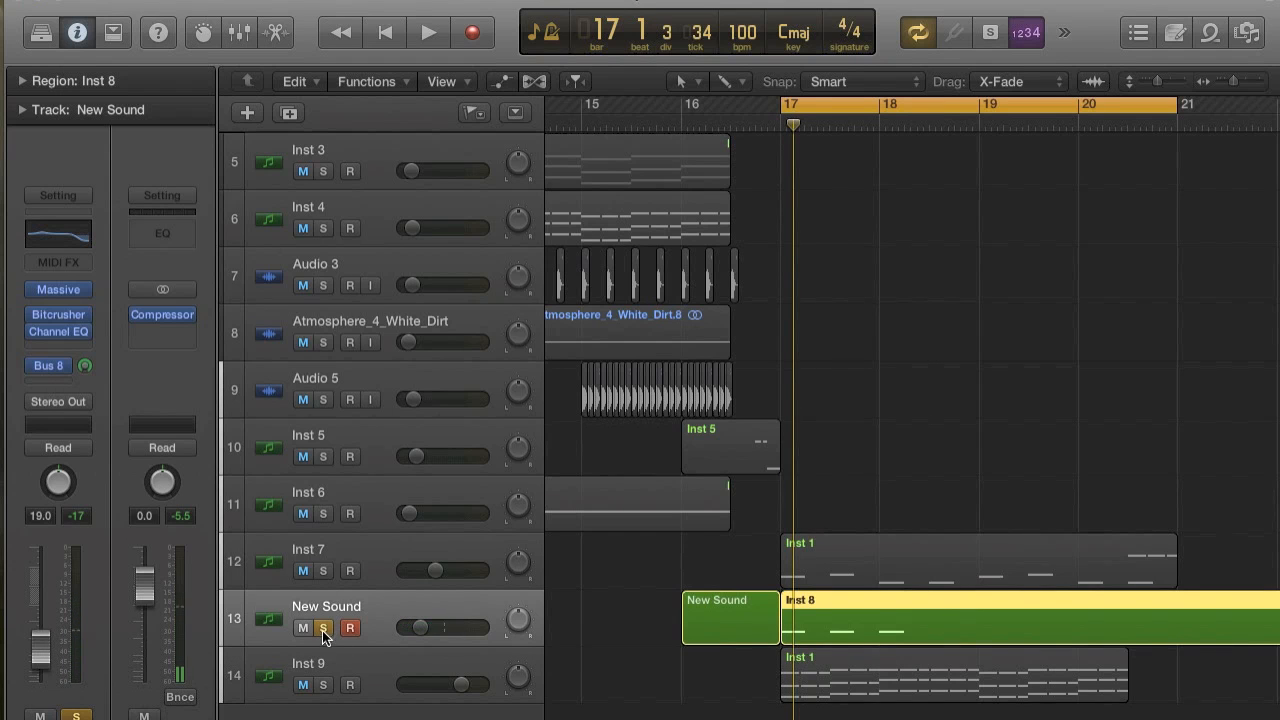
left_click(323, 628)
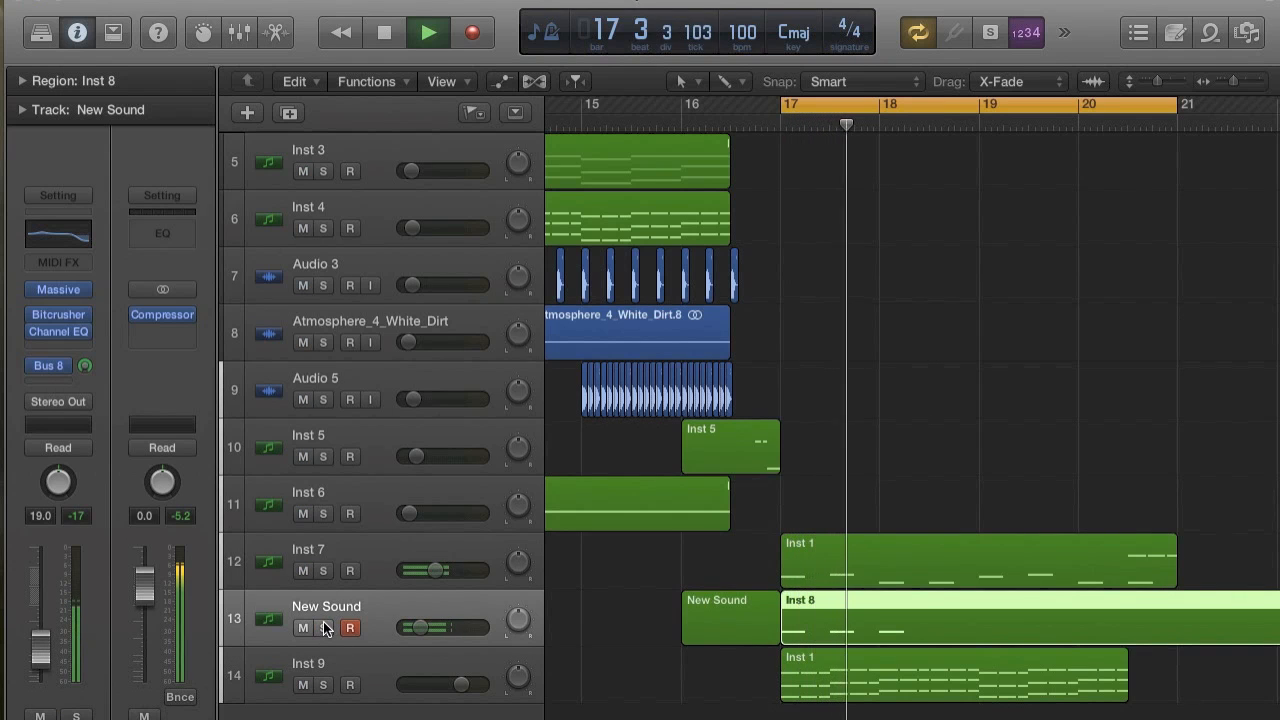
key("space")
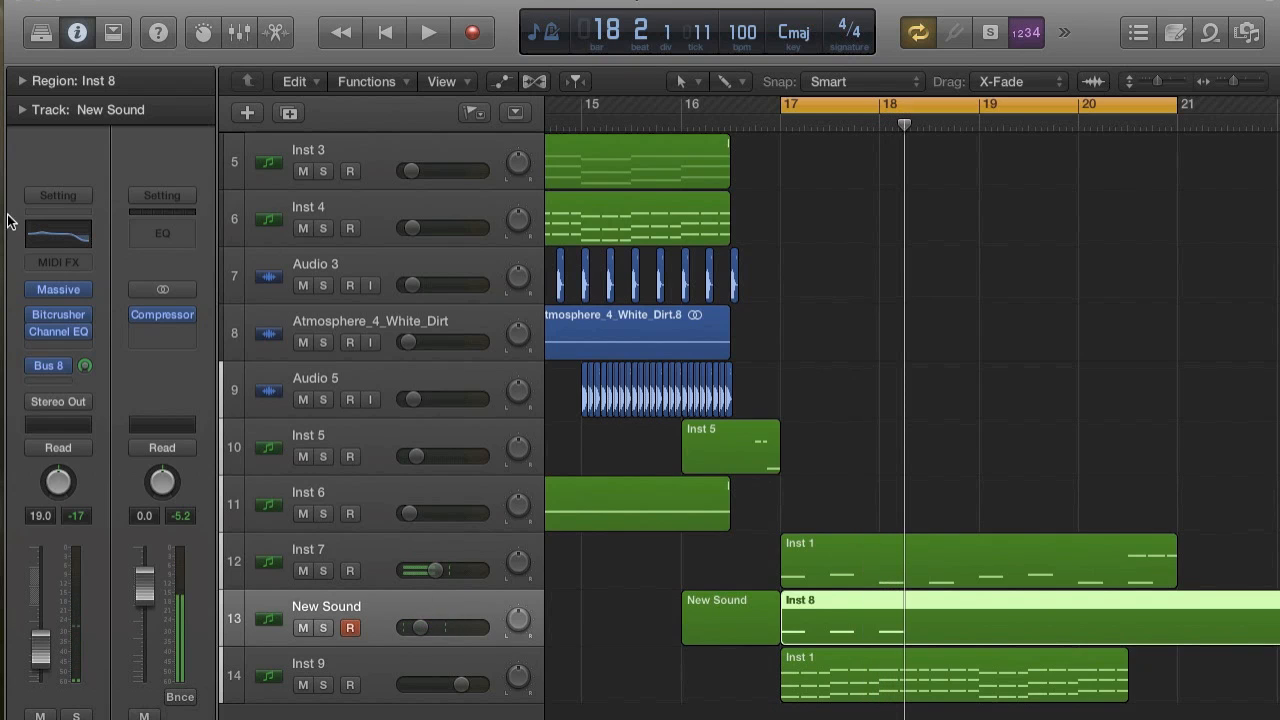
Audition New Sound with the bass again and inspect its Bitcrusher settings.
left_click(55, 310)
left_click(57, 308)
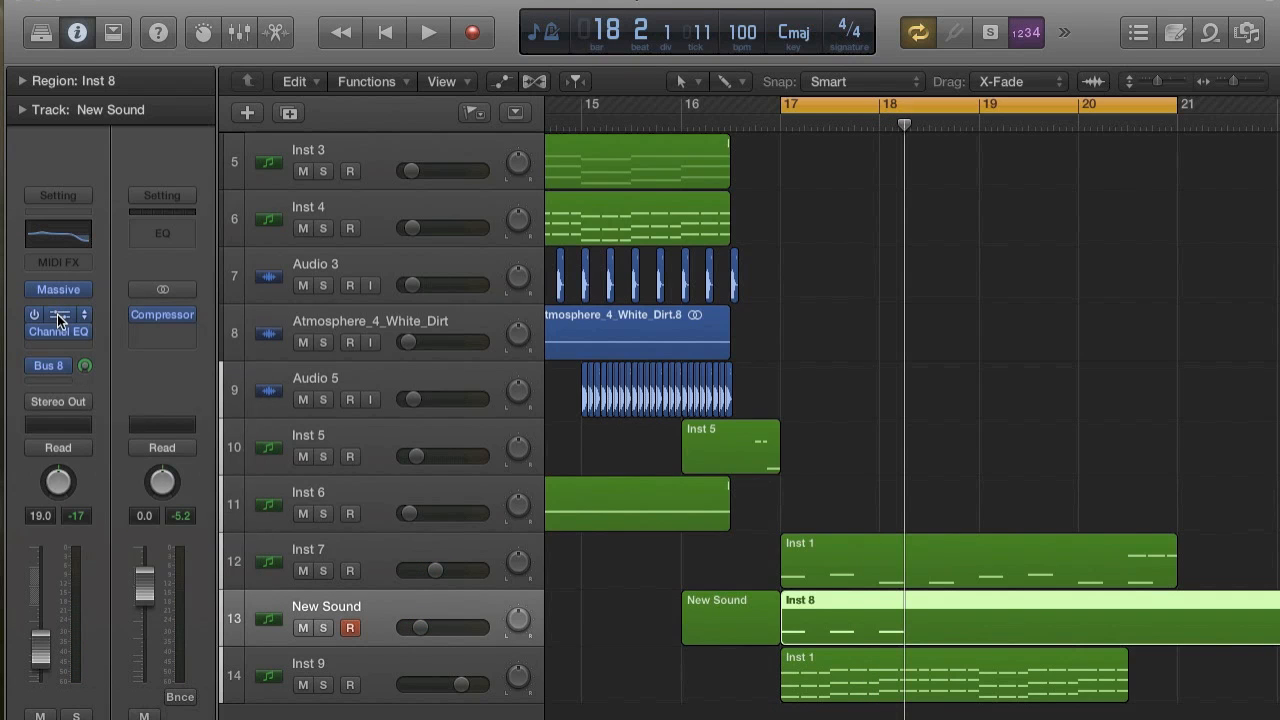
key("space")
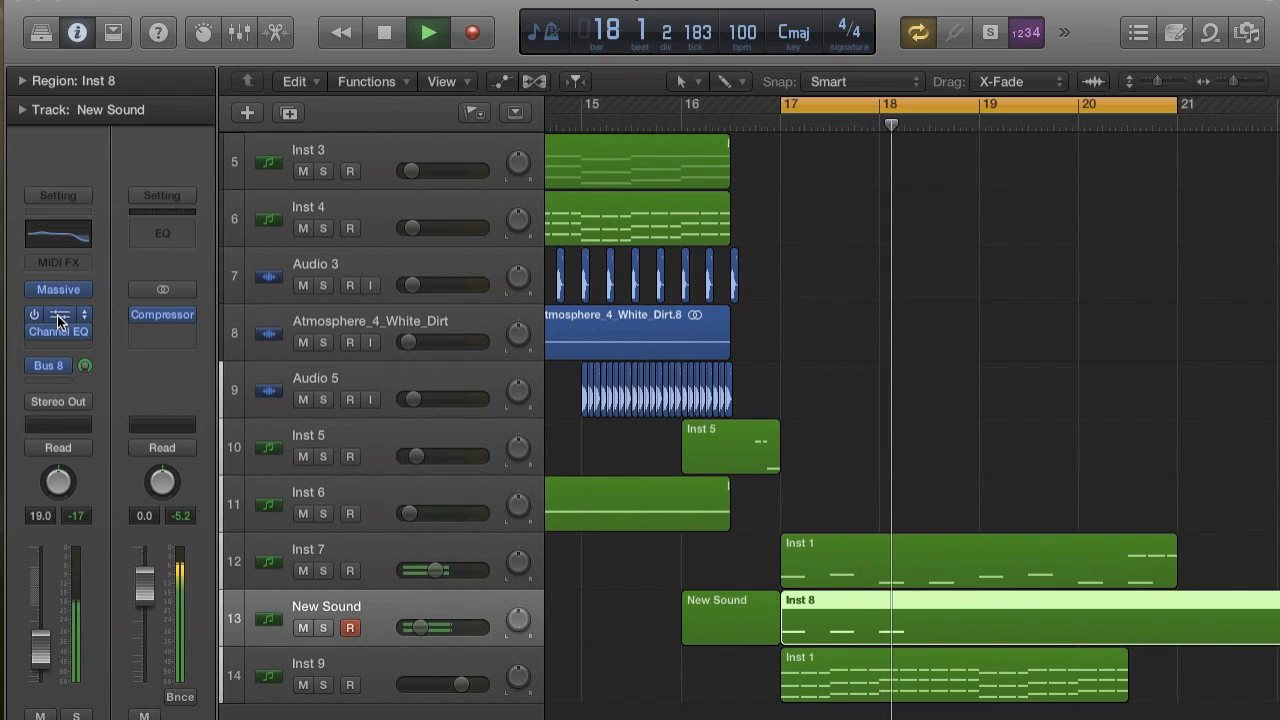
key("space")
left_click(58, 319)
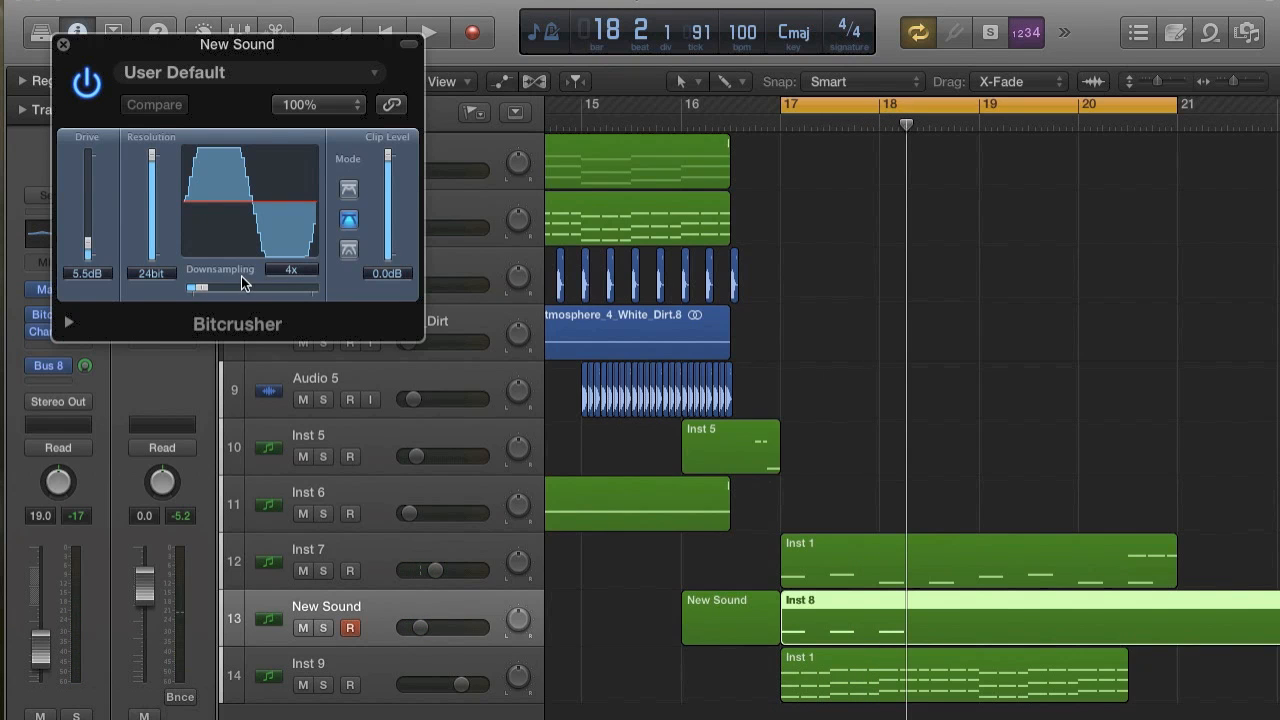
left_click(63, 45)
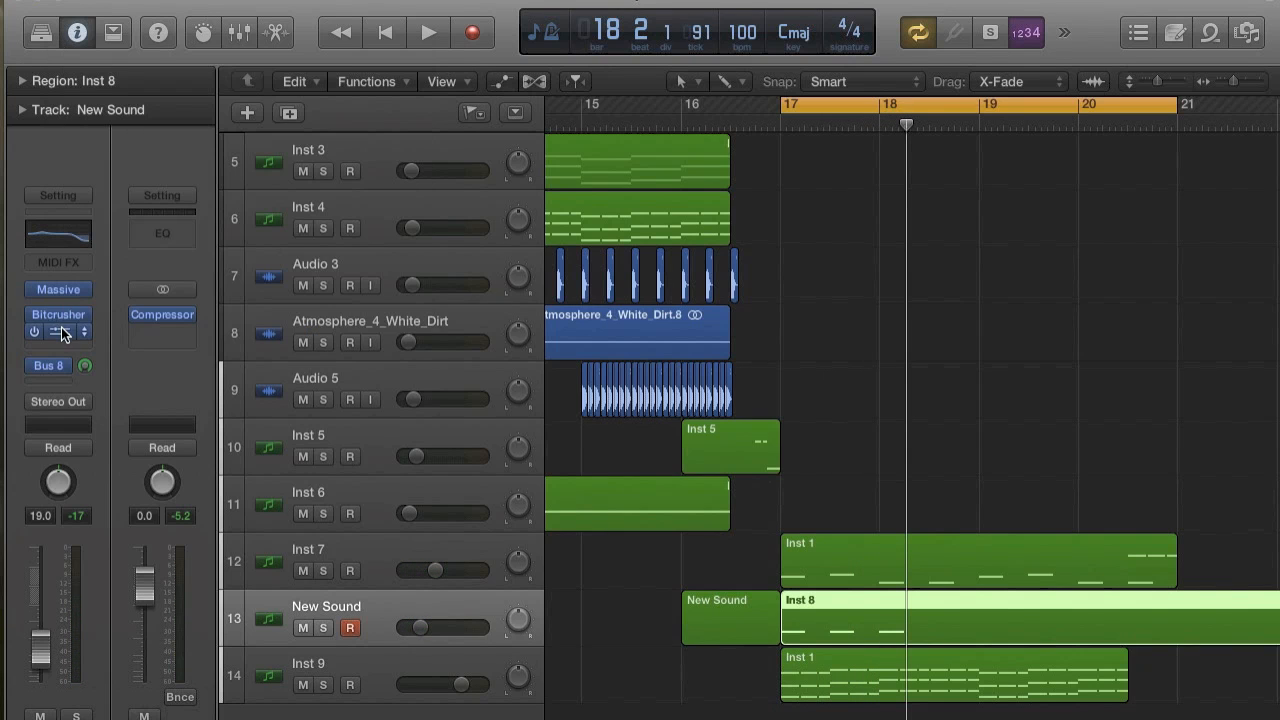
Deepen New Sound's Channel EQ high shelf to 4400 Hz and -24.0 dB, auditioning the mix.
left_click(61, 329)
left_click_drag(809, 422, 794, 470)
key("space")
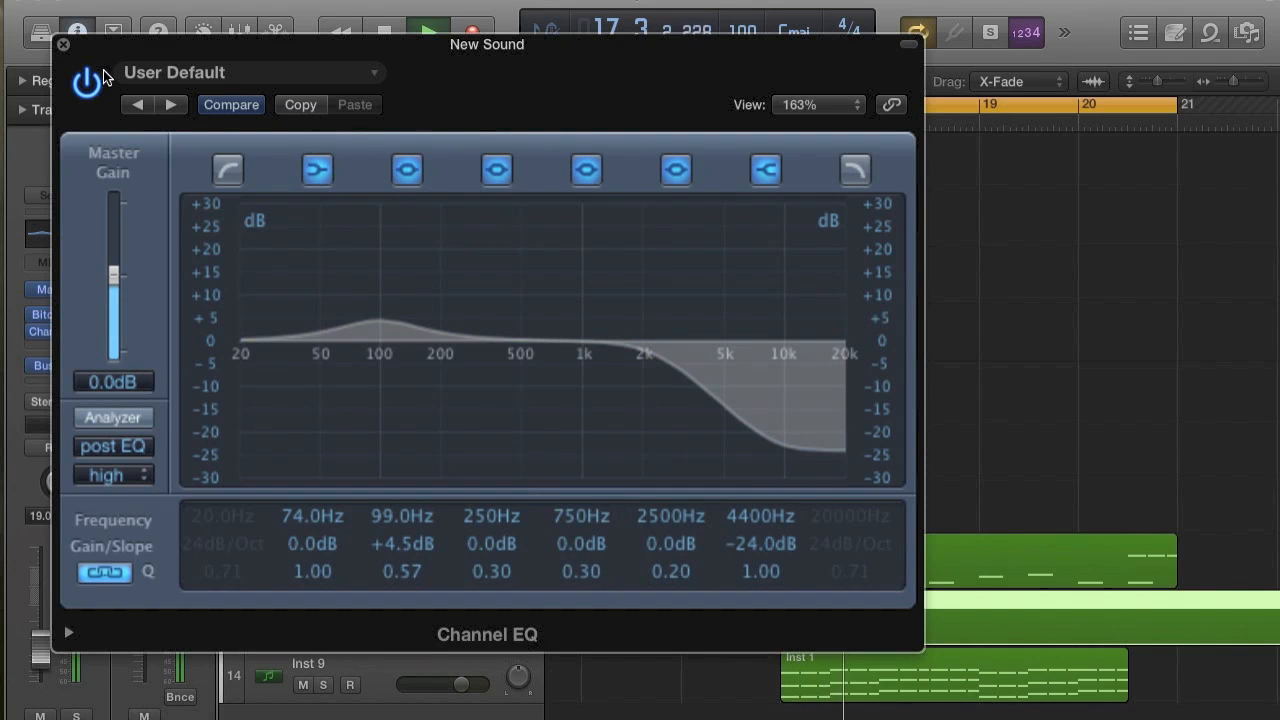
left_click(63, 45)
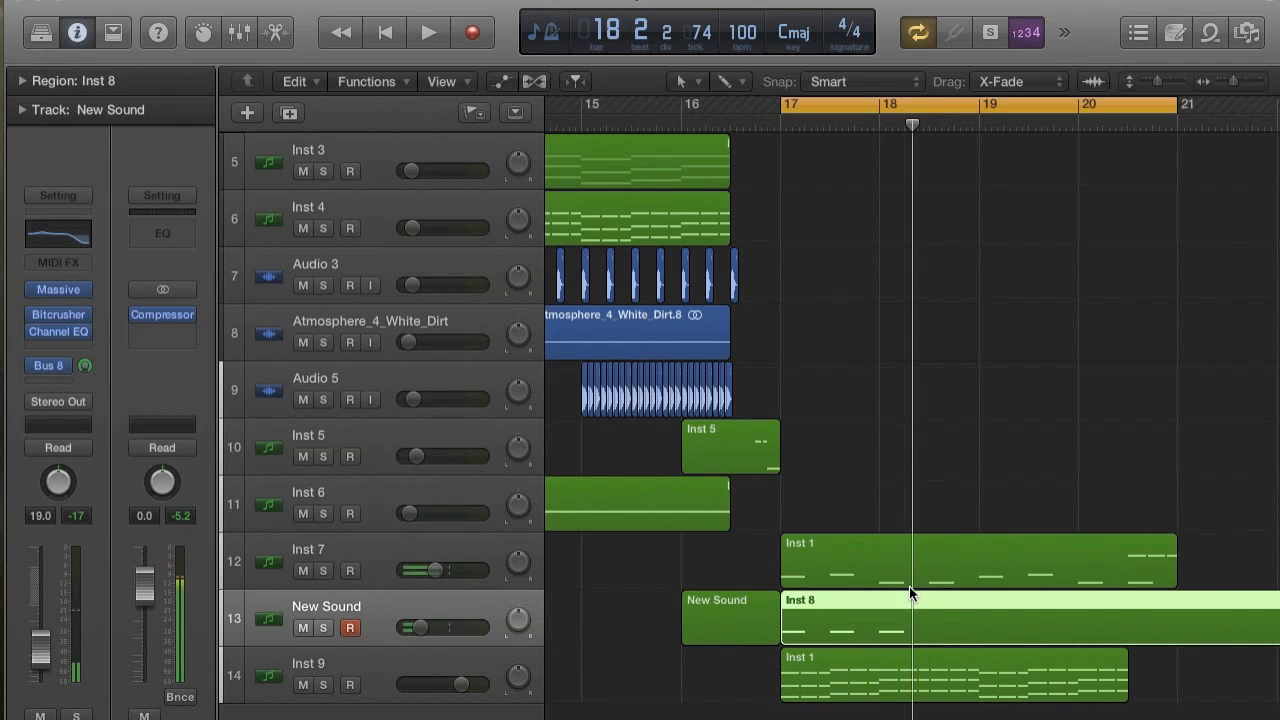
Delete the short New Sound region at bar 16, keeping the Inst 8 region from bar 17.
left_click(757, 626)
left_click(797, 633)
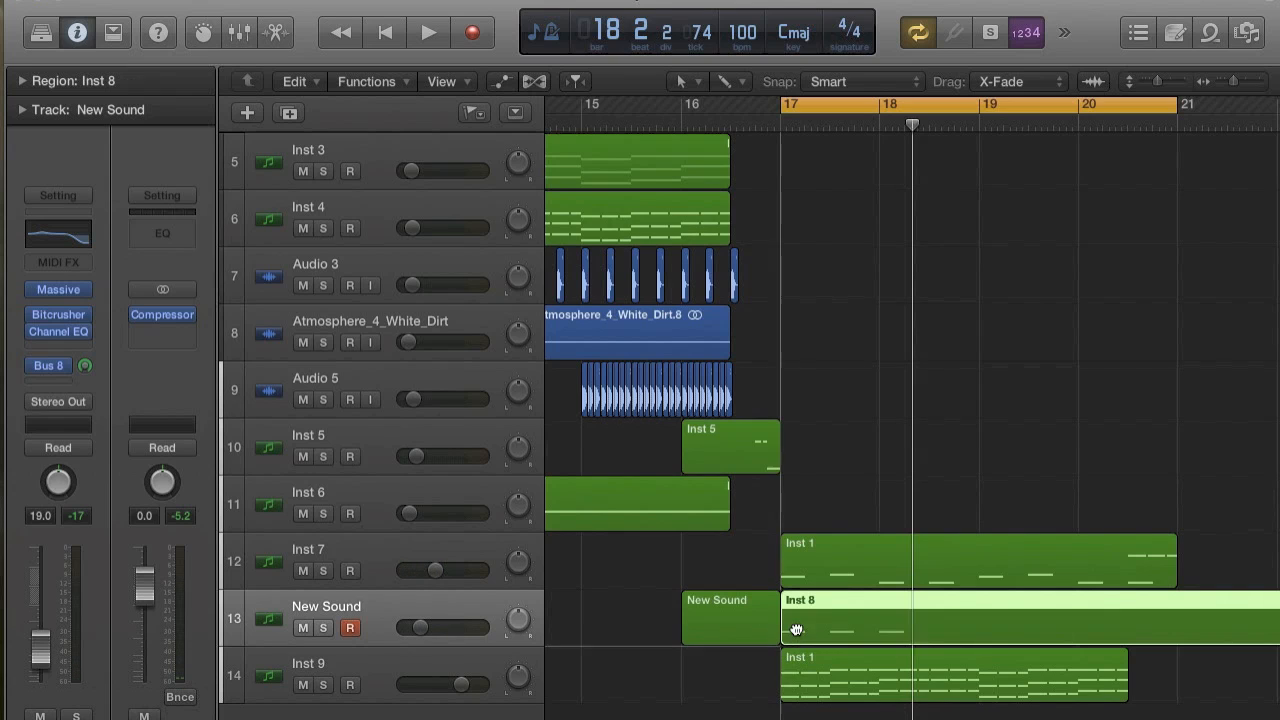
left_click(768, 578)
left_click(750, 603)
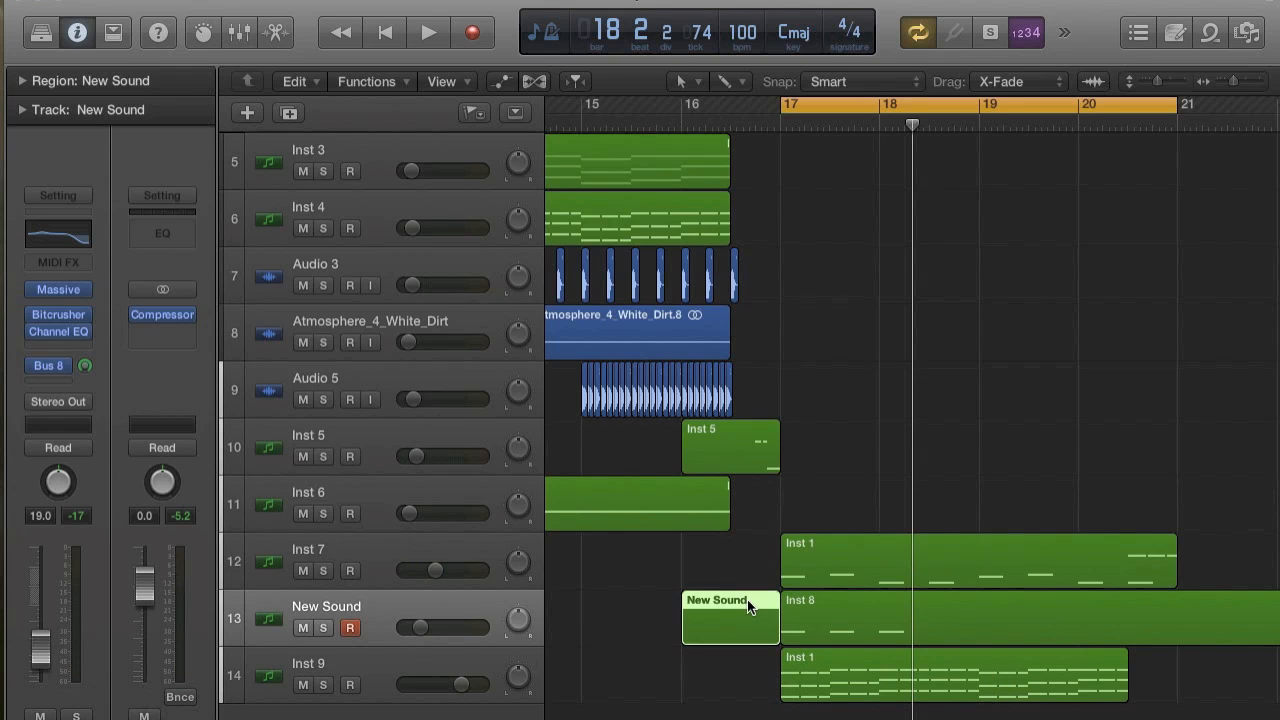
key("Delete")
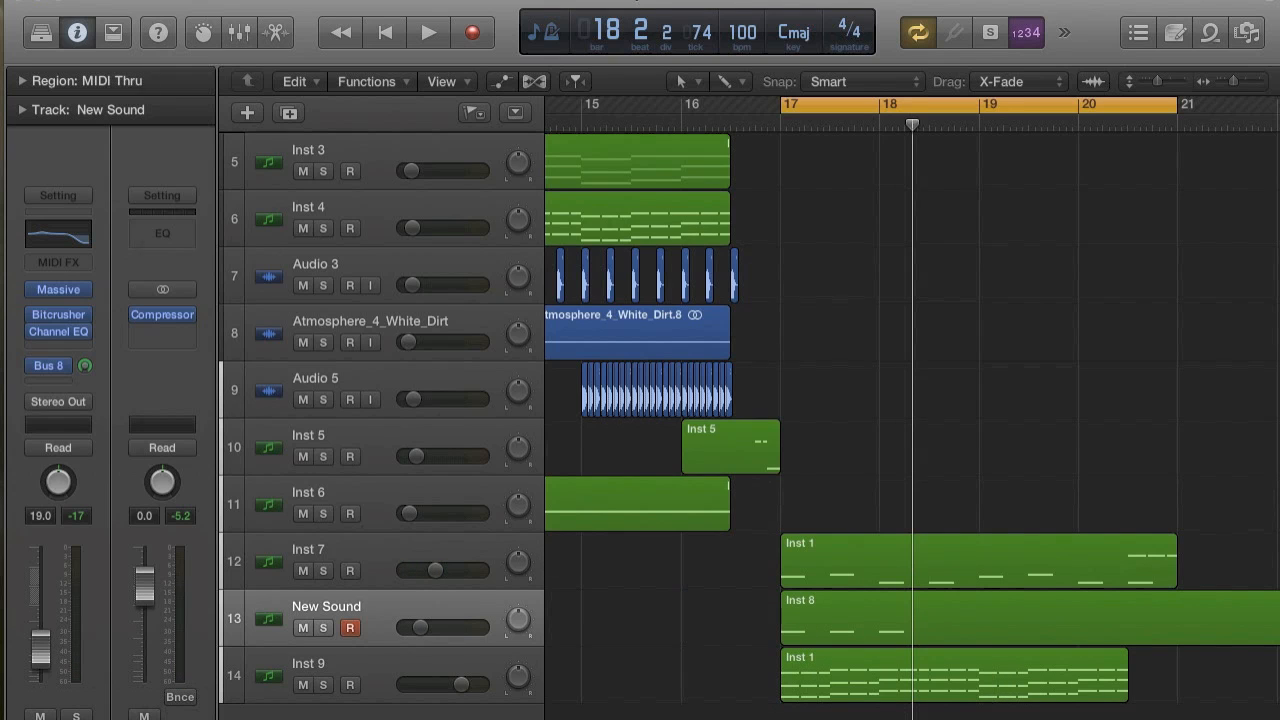
Try to bounce the Inst 8 region in place to a new track with its source muted, and undo the bounce.
left_click(165, 0)
left_click(879, 616)
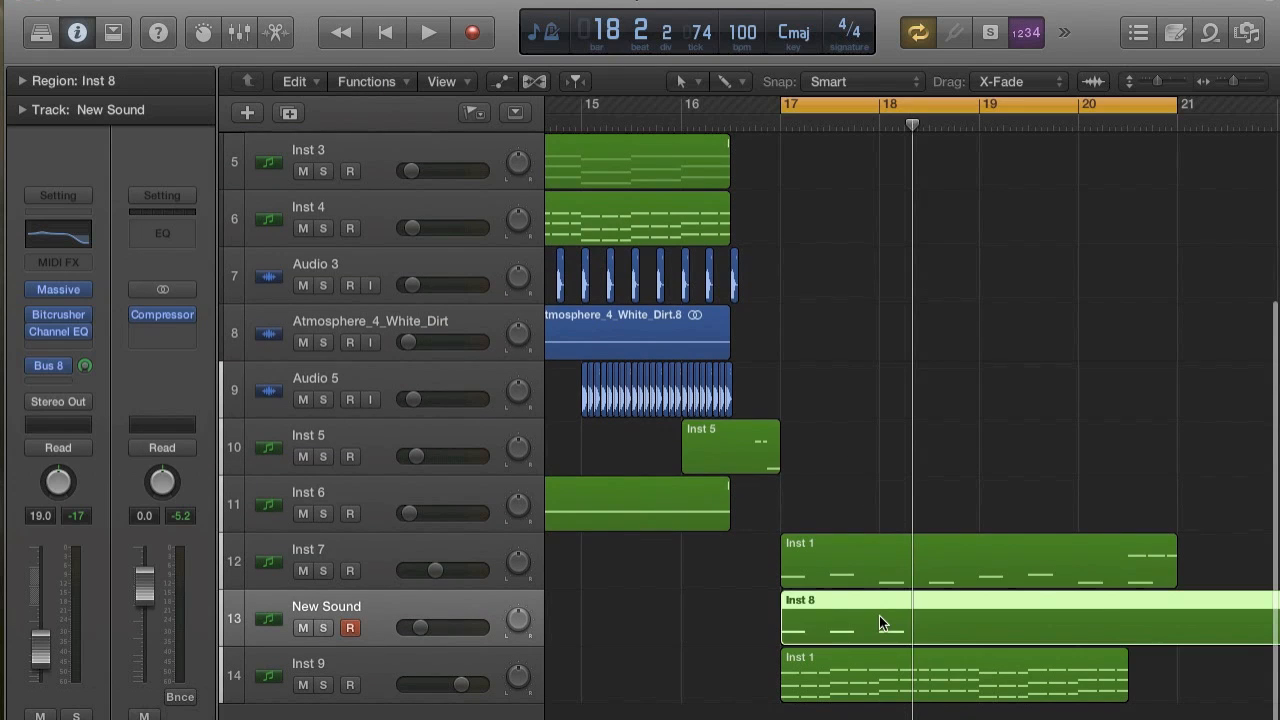
right_click(879, 616)
left_click(838, 615)
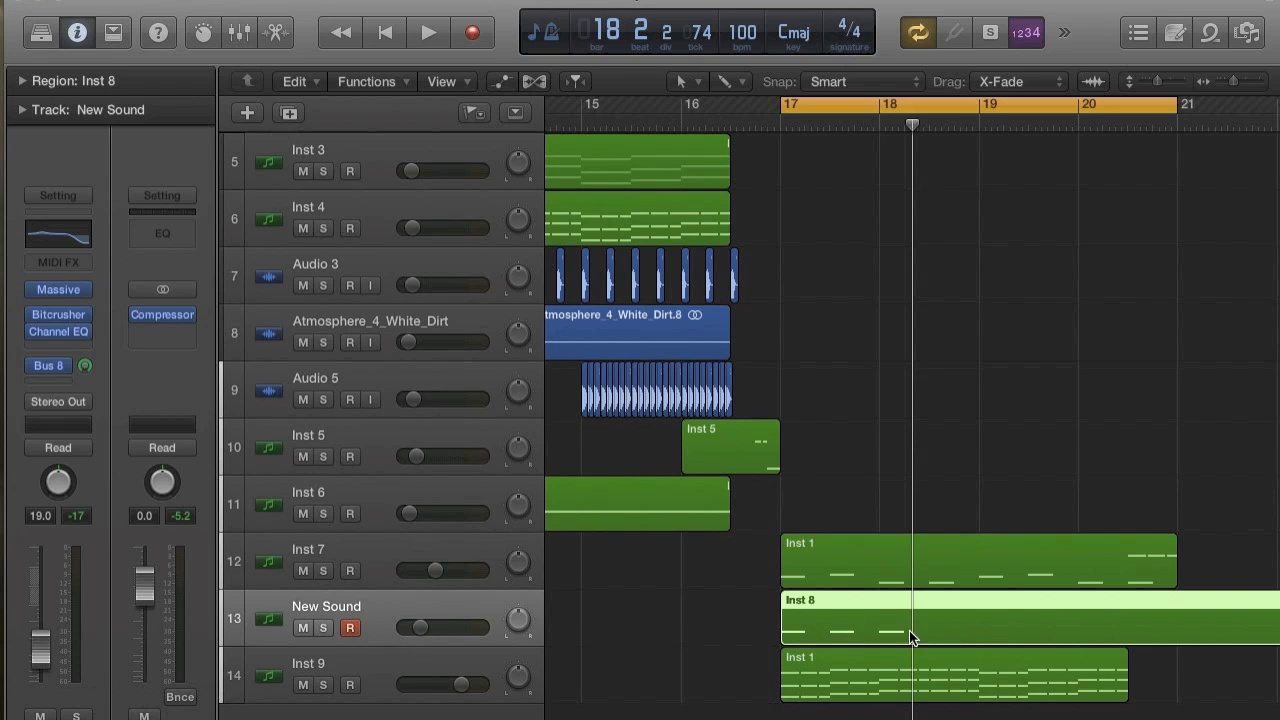
right_click(868, 613)
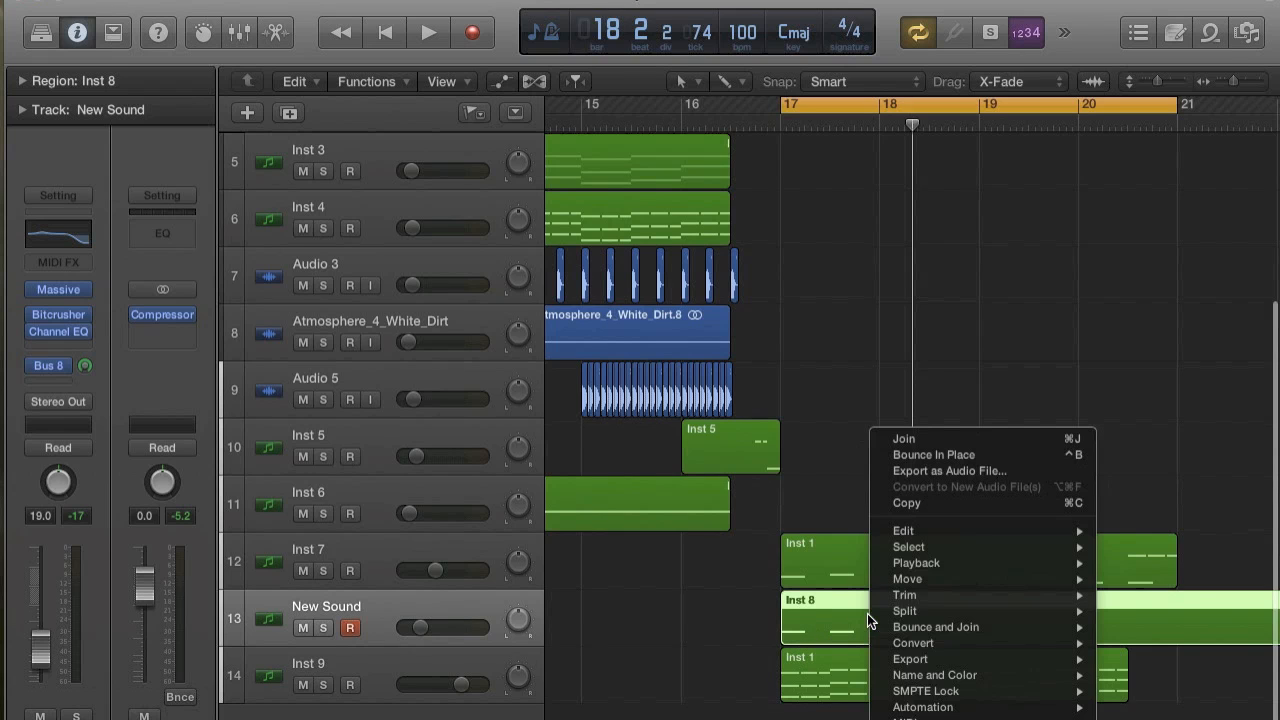
left_click(924, 456)
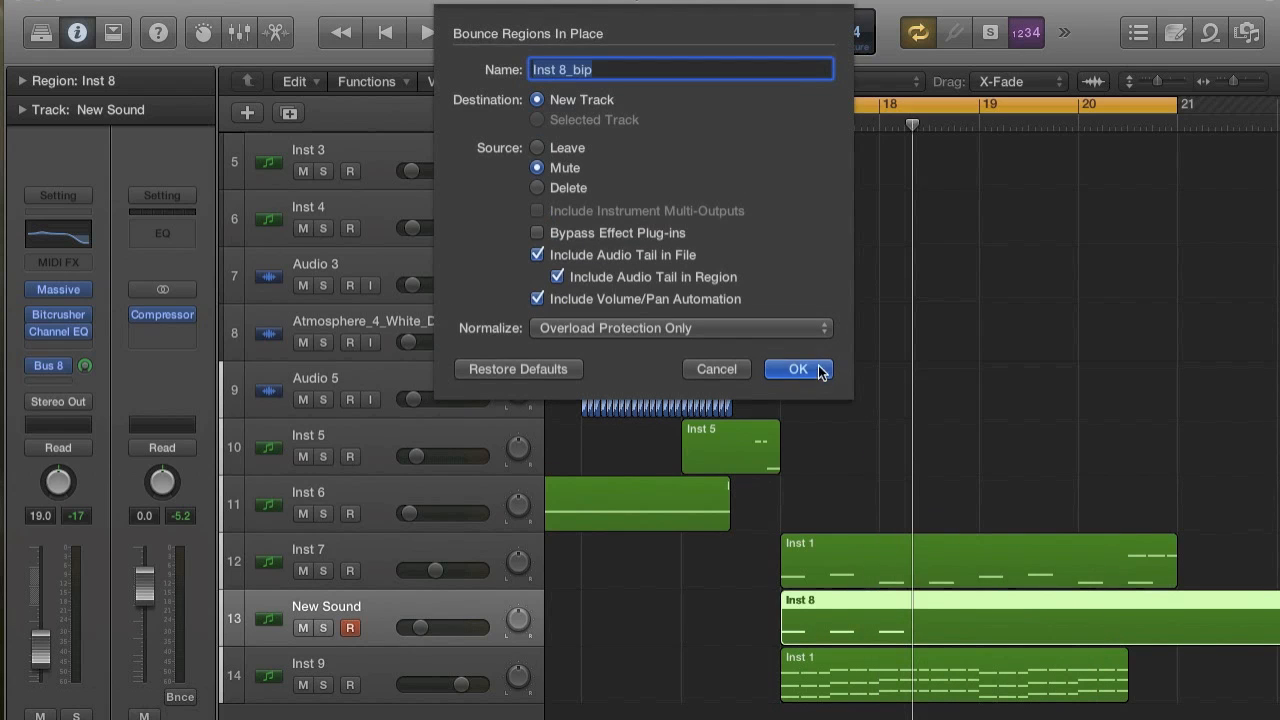
left_click(808, 369)
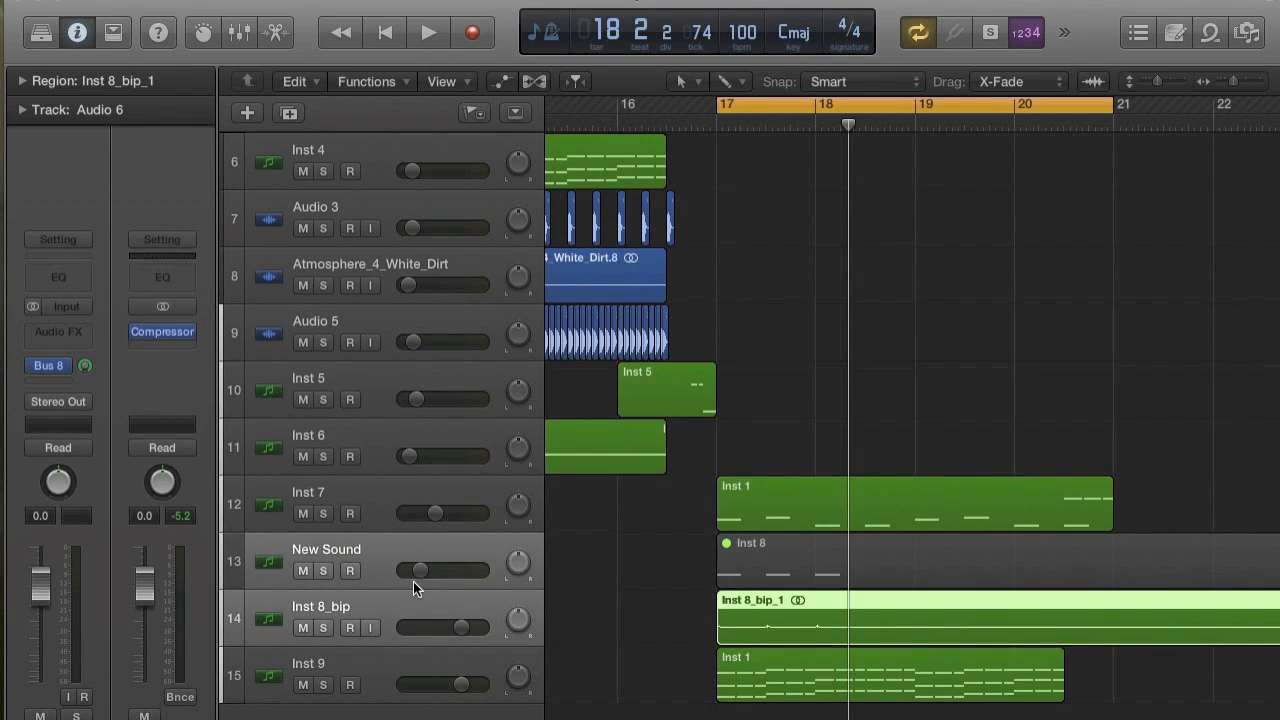
left_click(204, 0)
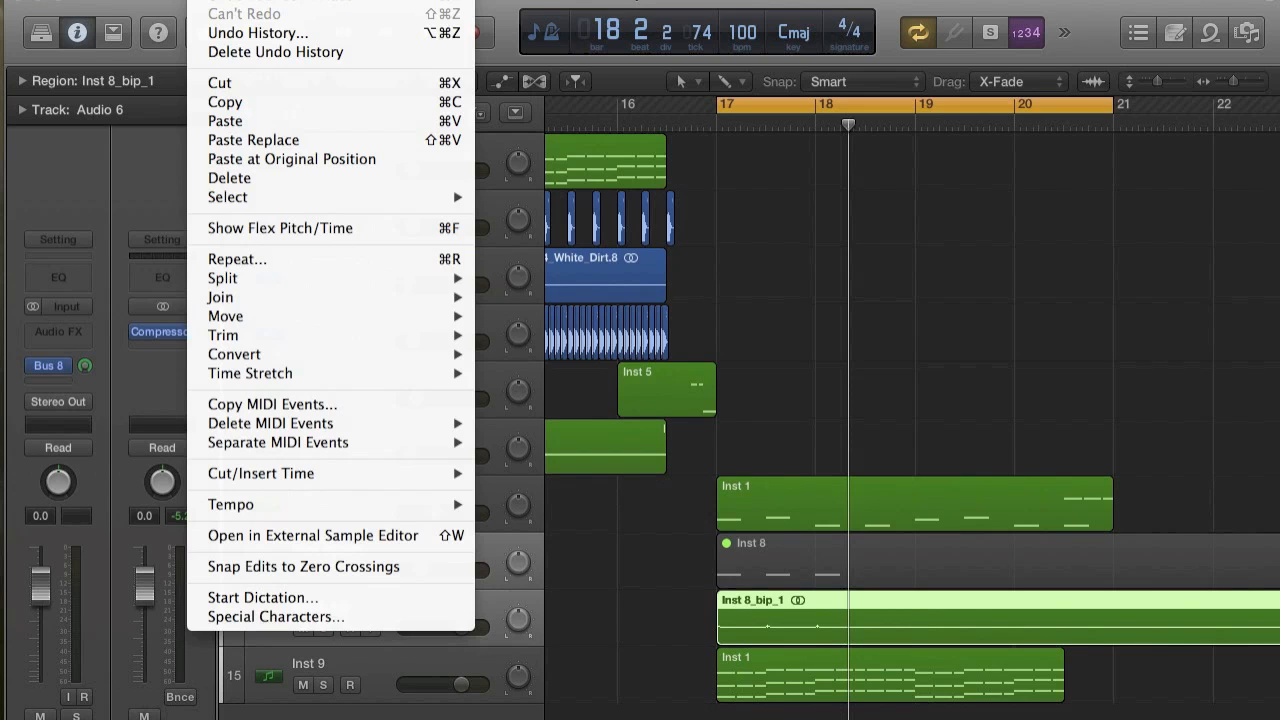
left_click(209, 2)
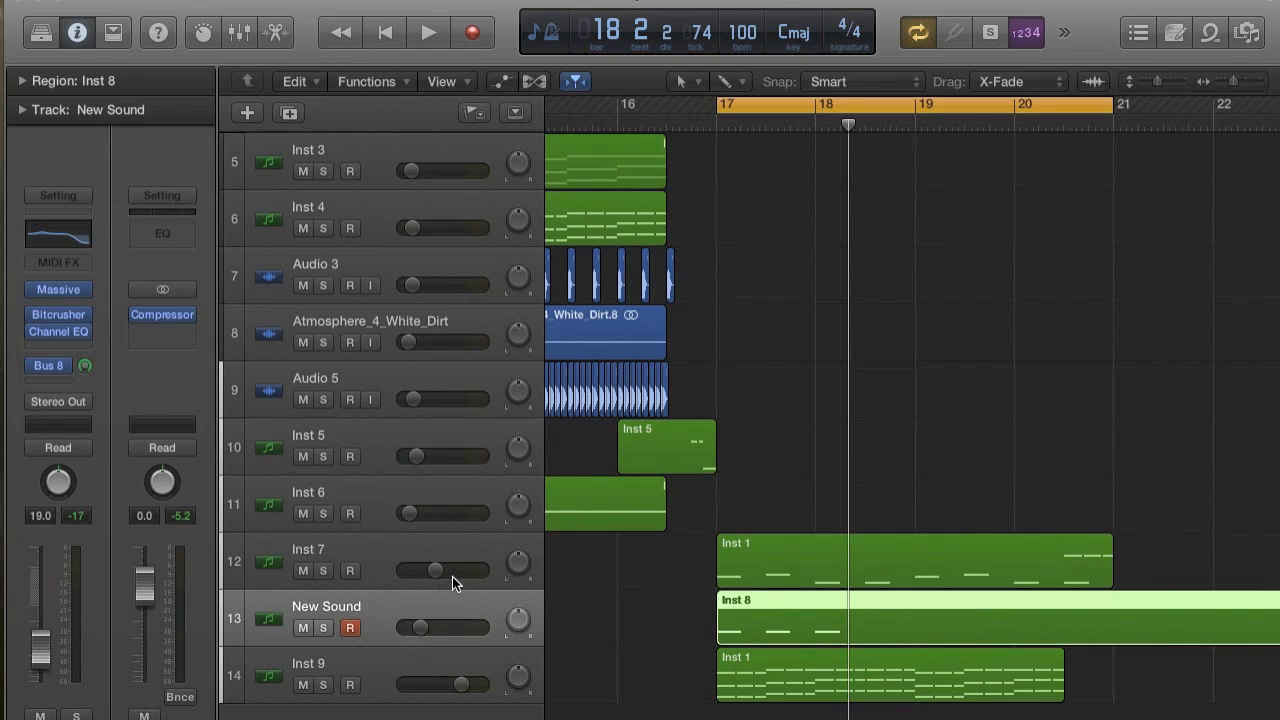
Raise the New Sound track volume to -3.5 dB and play it briefly.
left_click_drag(420, 627, 465, 627)
key("space")
key("space")
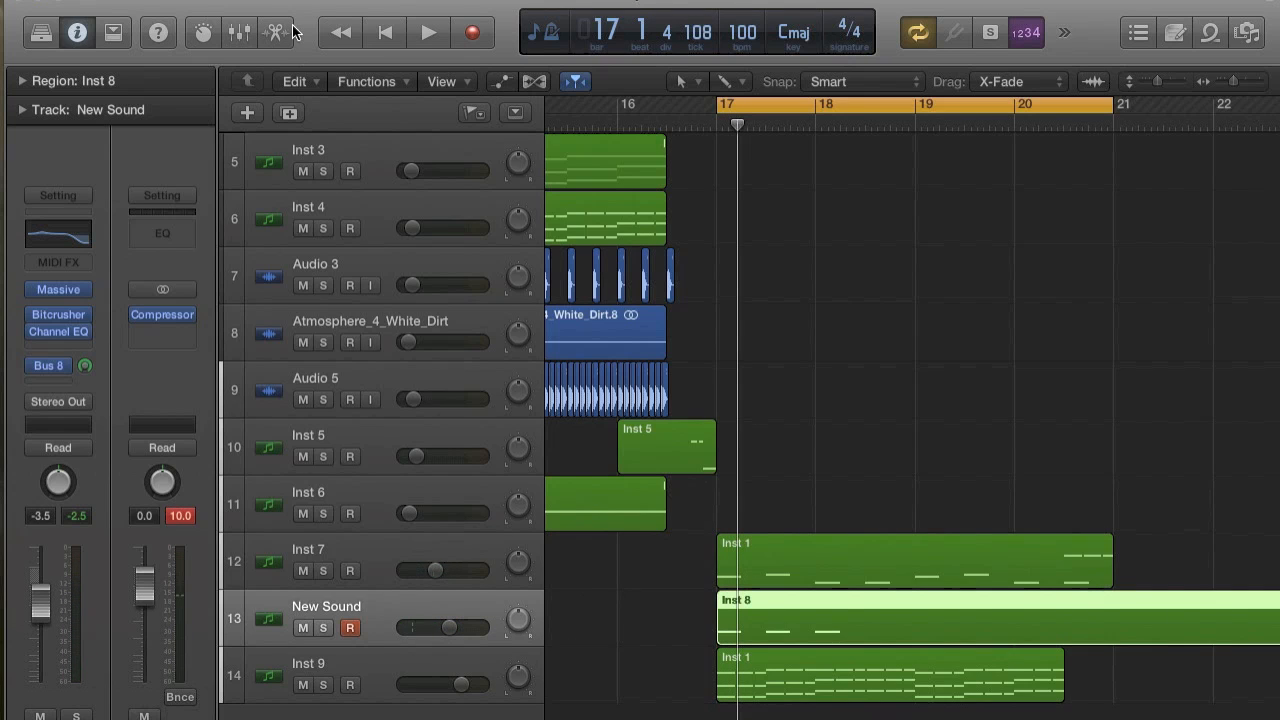
Bounce the Inst 8 region in place to a new track with overload protection only, and delete the source region.
right_click(778, 602)
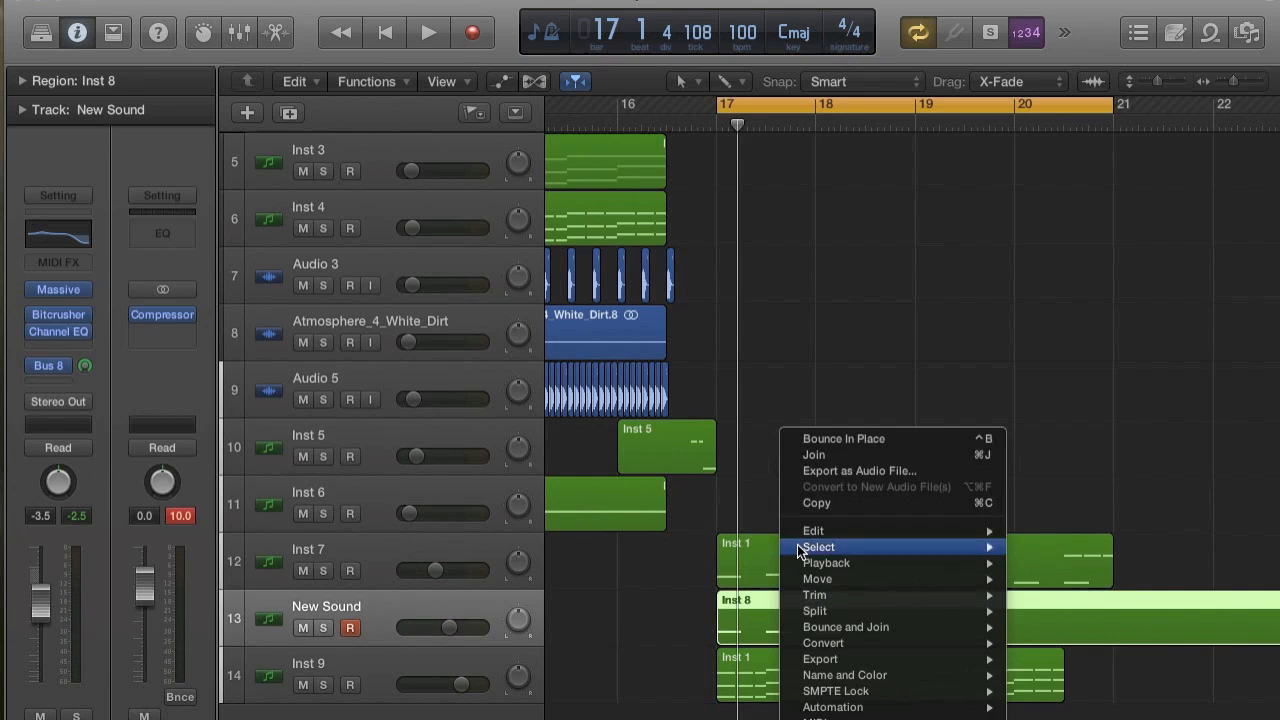
left_click(821, 441)
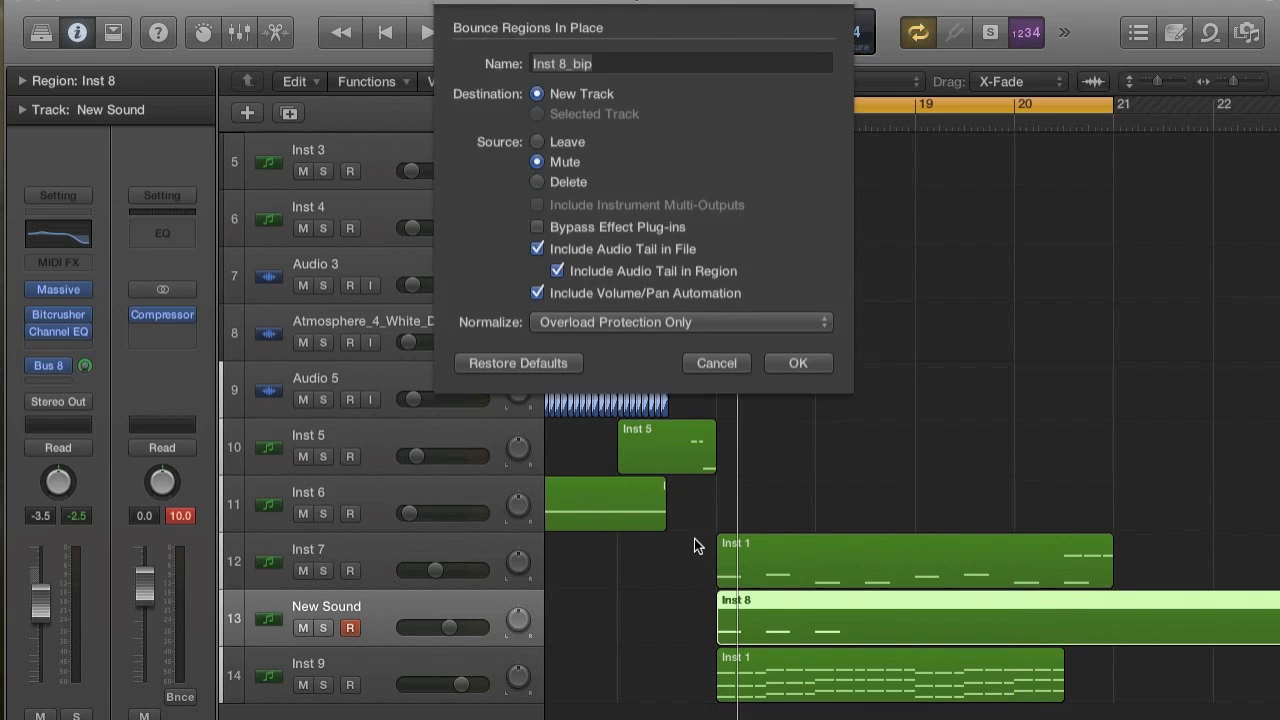
left_click(797, 362)
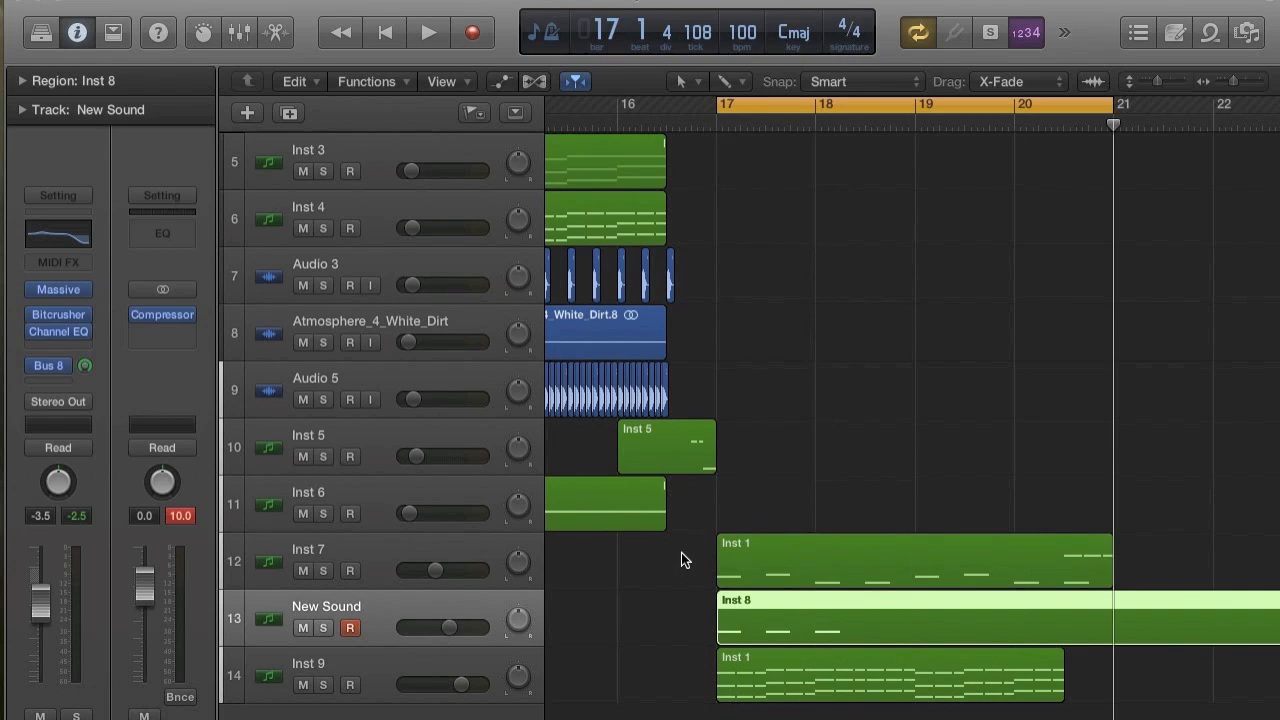
left_click(807, 592)
key("Delete")
Assign the Scissors tool as the secondary pointer tool for cutting the bounced audio.
key("super+Right")
key("super+Right")
key("super+Right")
key("super+Right")
key("super+Right")
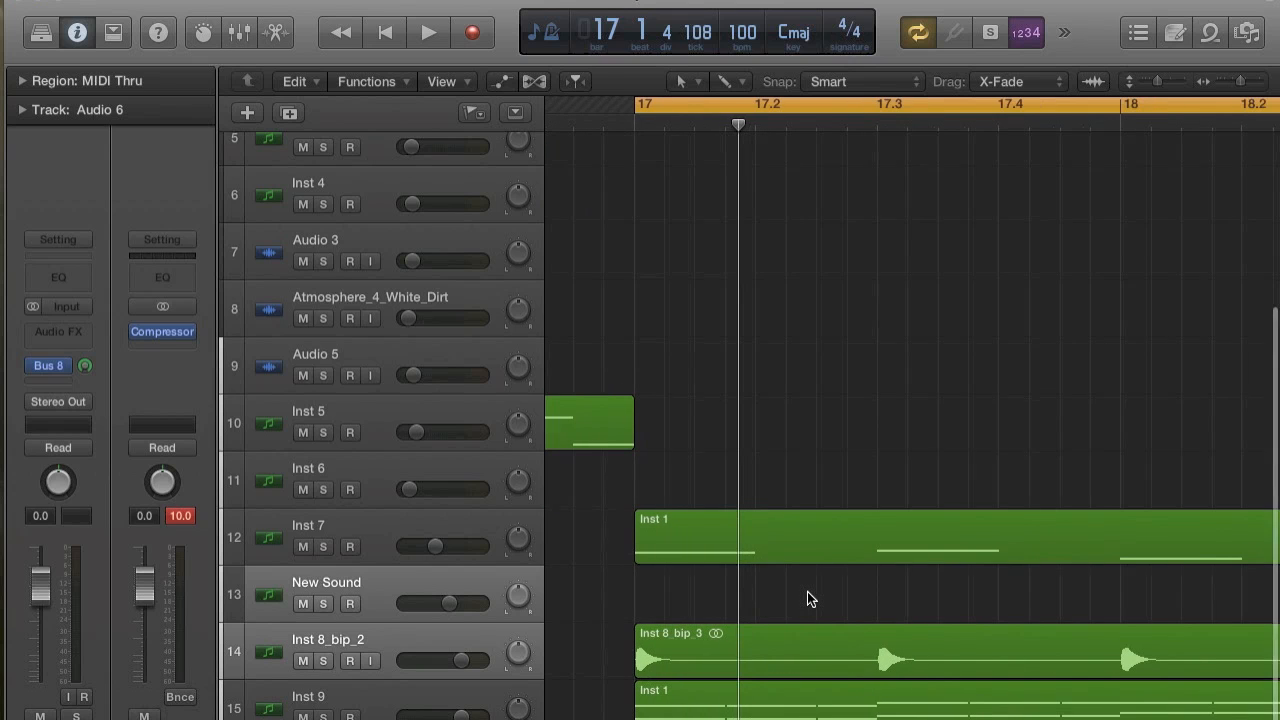
key("super+Right")
key("super+Right")
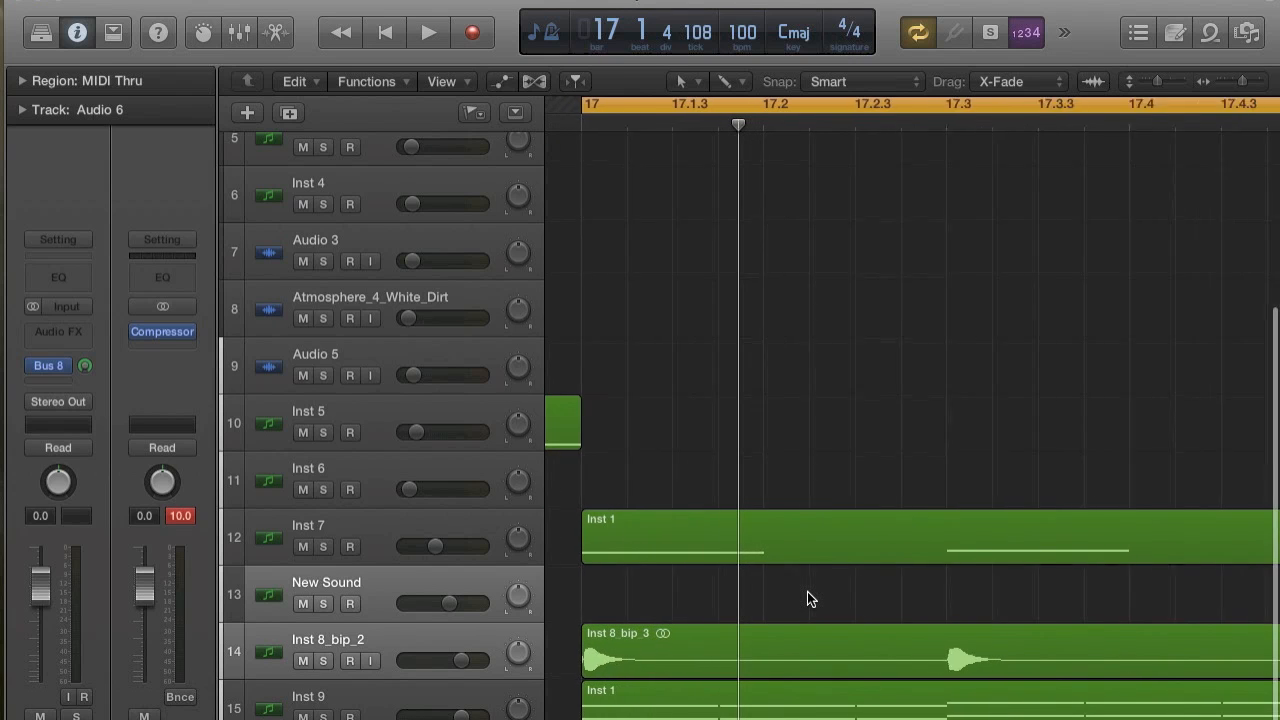
scroll(807, 591, "left", 4)
scroll(807, 598, "right", 6)
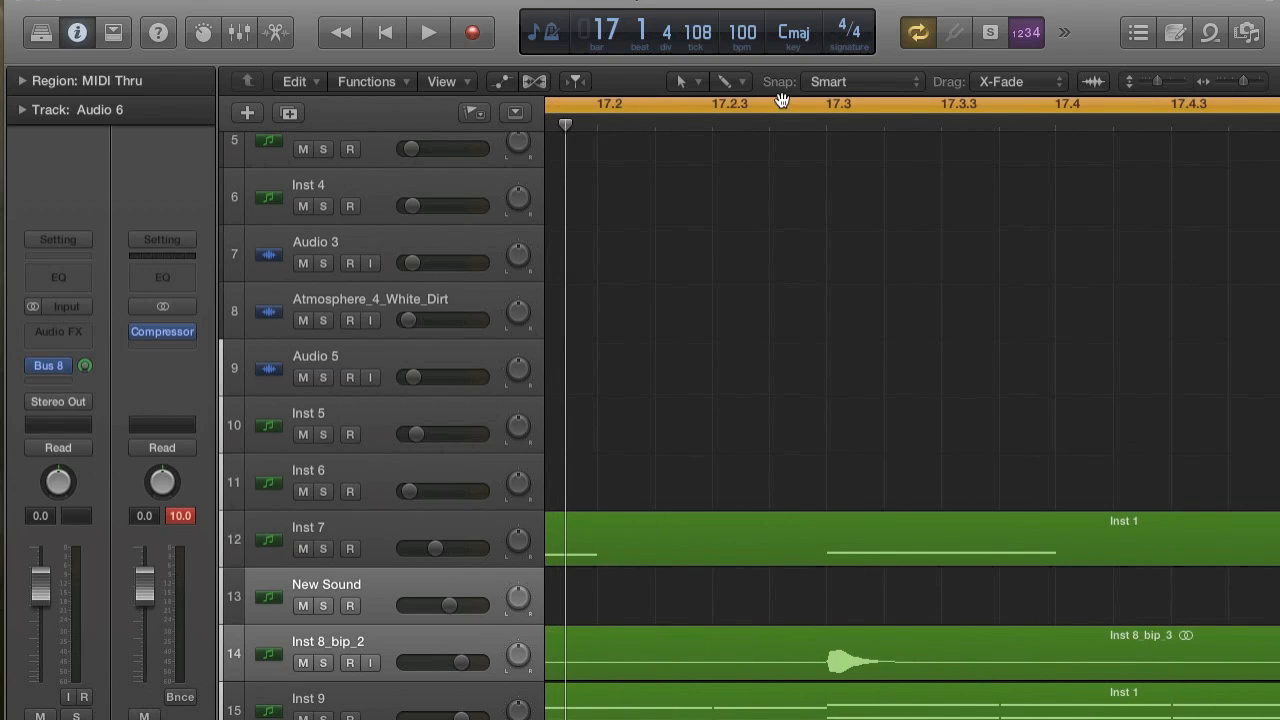
left_click(726, 85)
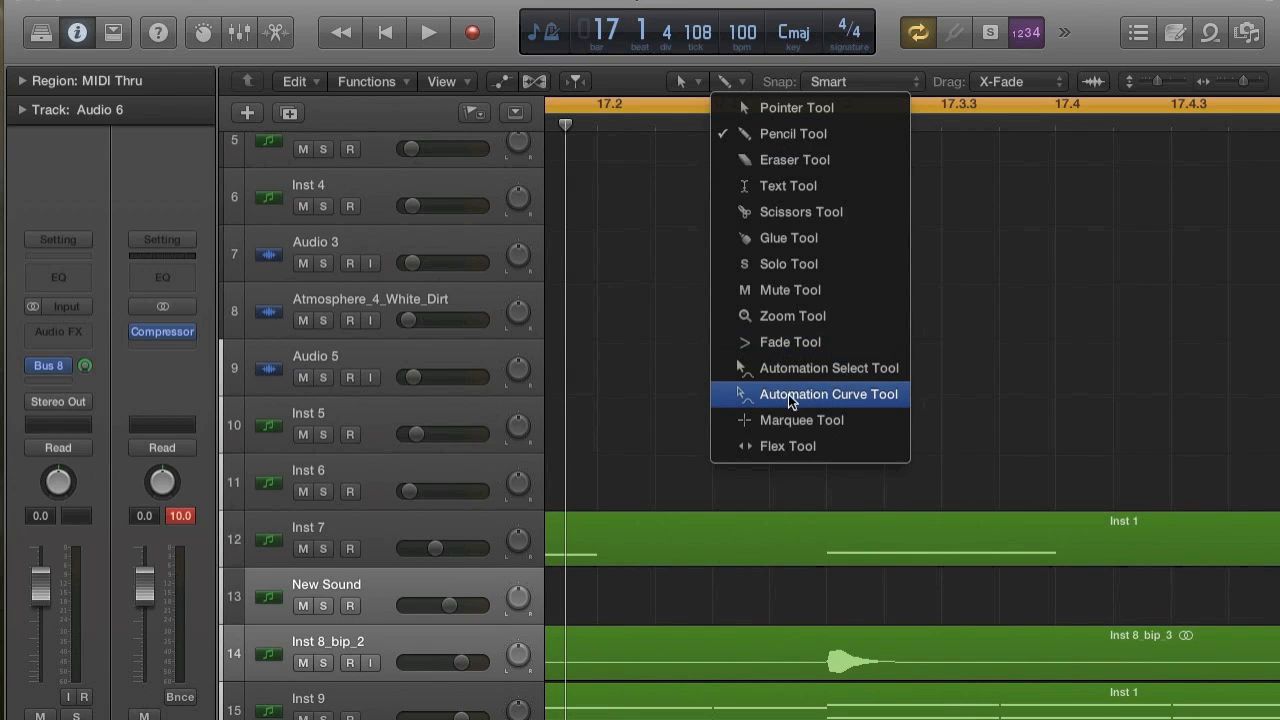
left_click(796, 211)
Delete the New Sound instrument track, leaving the bounced Inst 8_bip_2 track.
scroll(797, 690, "down", 2)
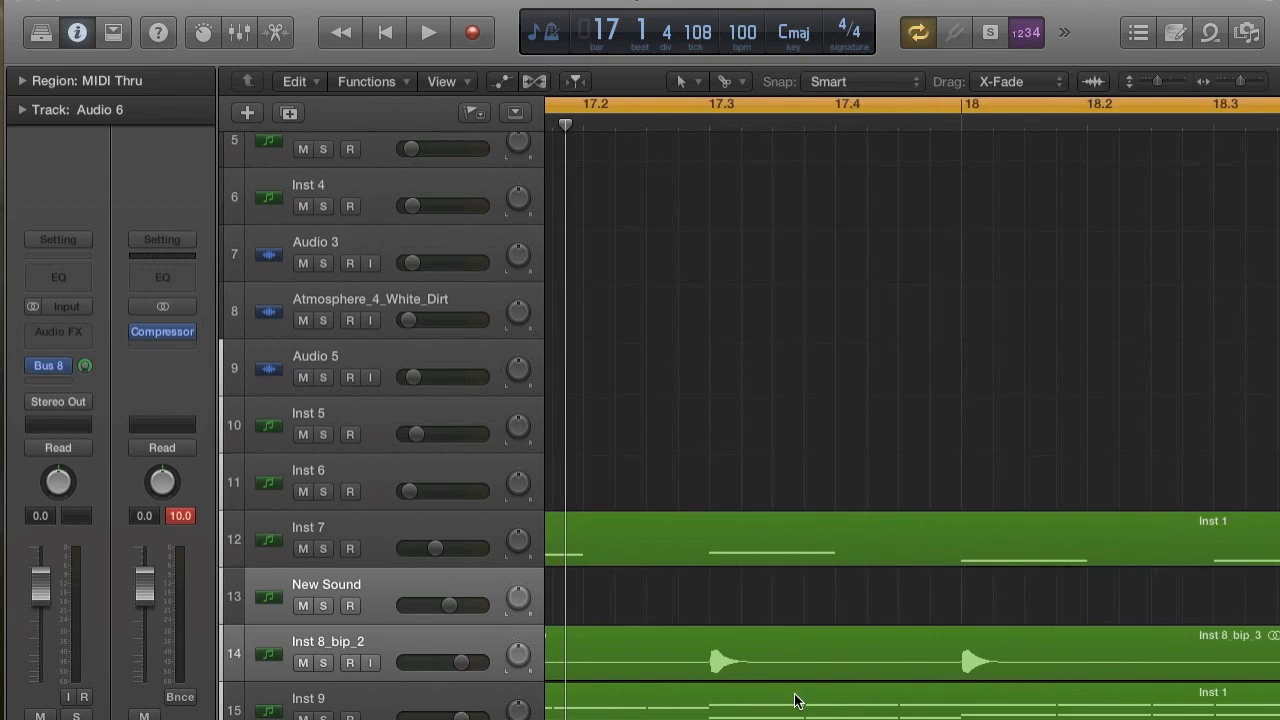
left_click(466, 584)
key("super+BackSpace")
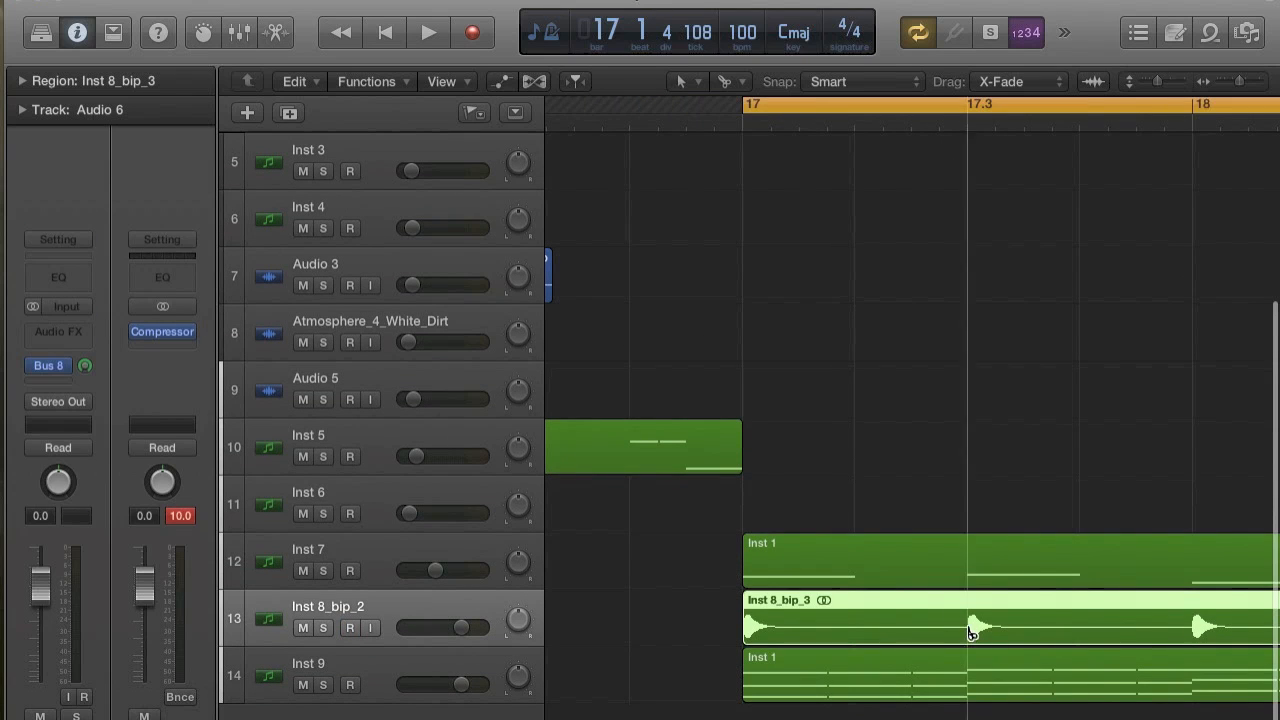
Cut off the first part of the Inst 8_bip_3 region at 17.3 and move the remainder to start at bar 17.
left_click(968, 630)
key("BackSpace")
left_click_drag(1017, 621, 786, 630)
key("space")
Lower the Inst 8_bip_2 track volume to -15.2 dB, playing the section to check the balance.
key("space")
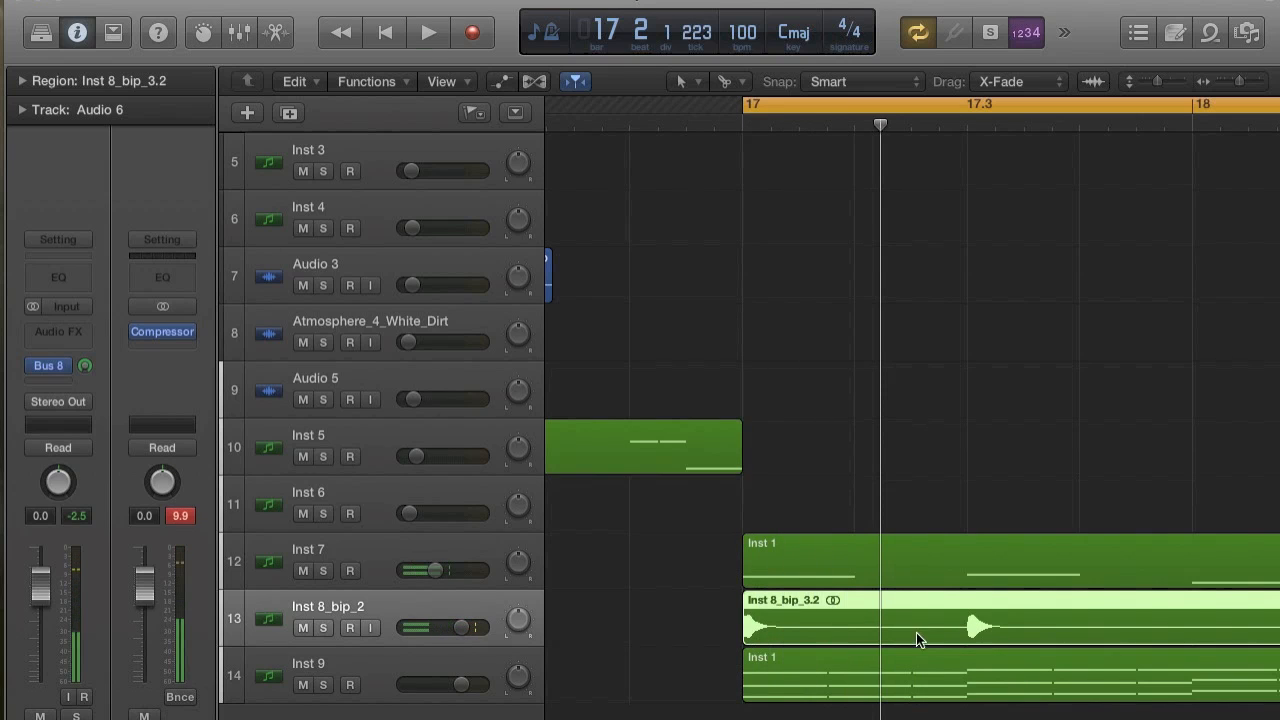
left_click_drag(469, 644, 400, 643)
key("space")
key("space")
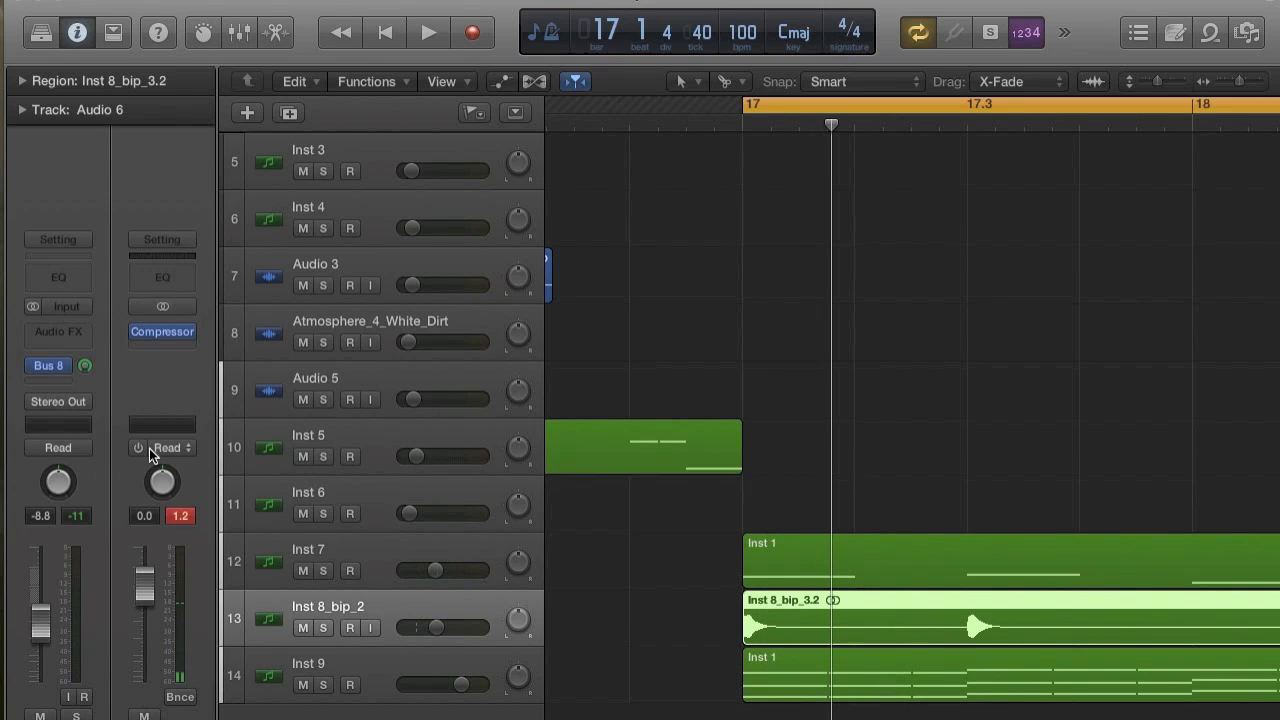
key("space")
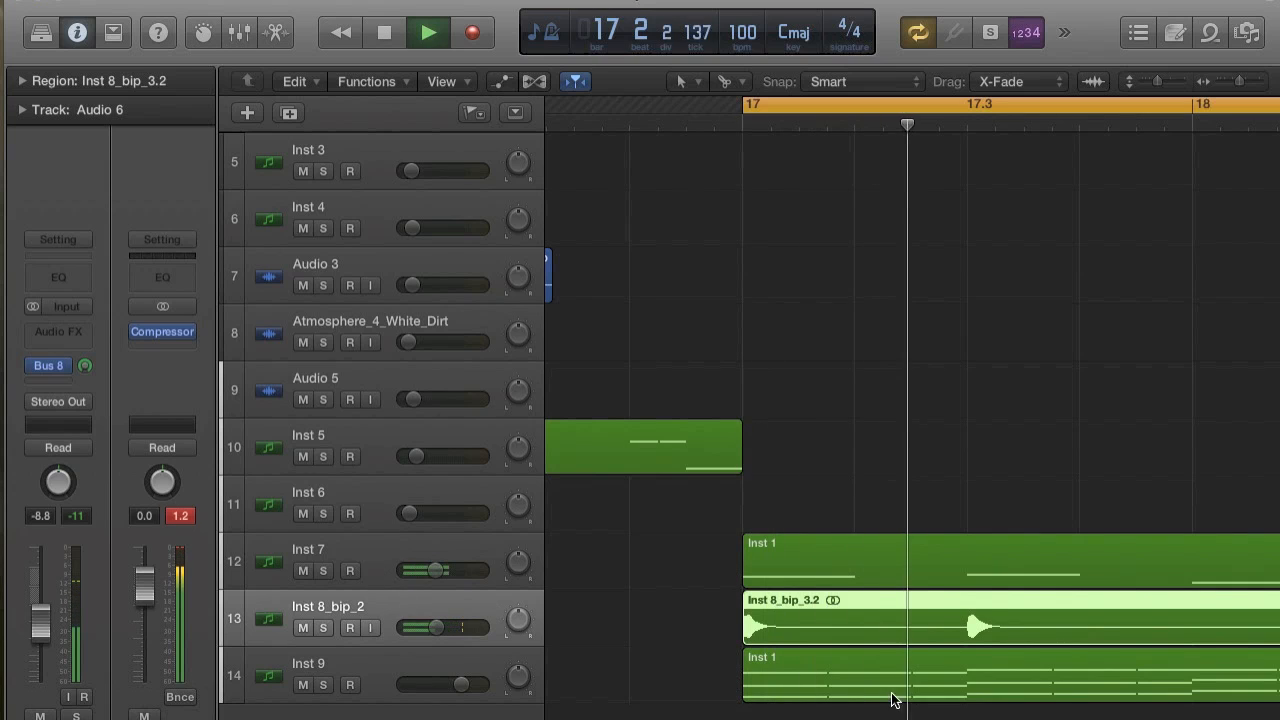
key("space")
mouse_move(430, 625)
left_mouse_down()
mouse_move(410, 624)
mouse_move(424, 627)
left_mouse_up()
key("space")
Solo the Inst 8_bip_2 track and play the bounced audio from bar 17.
key("space")
key("space")
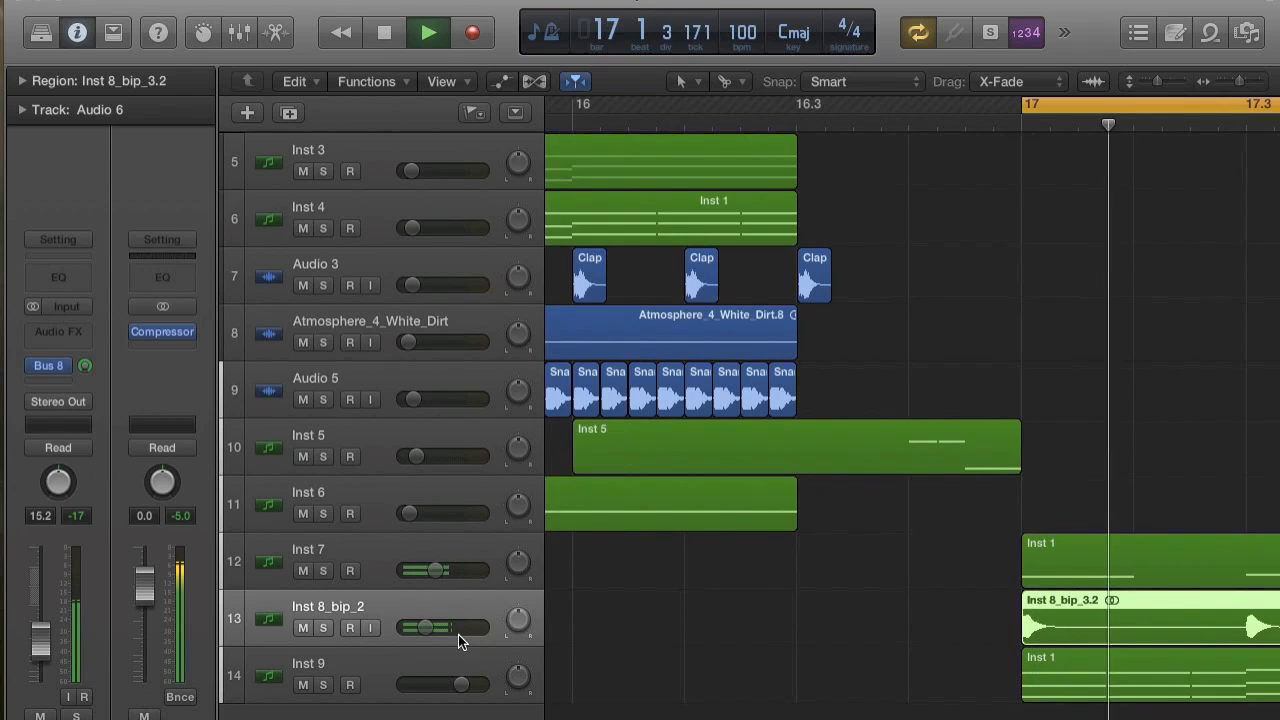
key("space")
key("space")
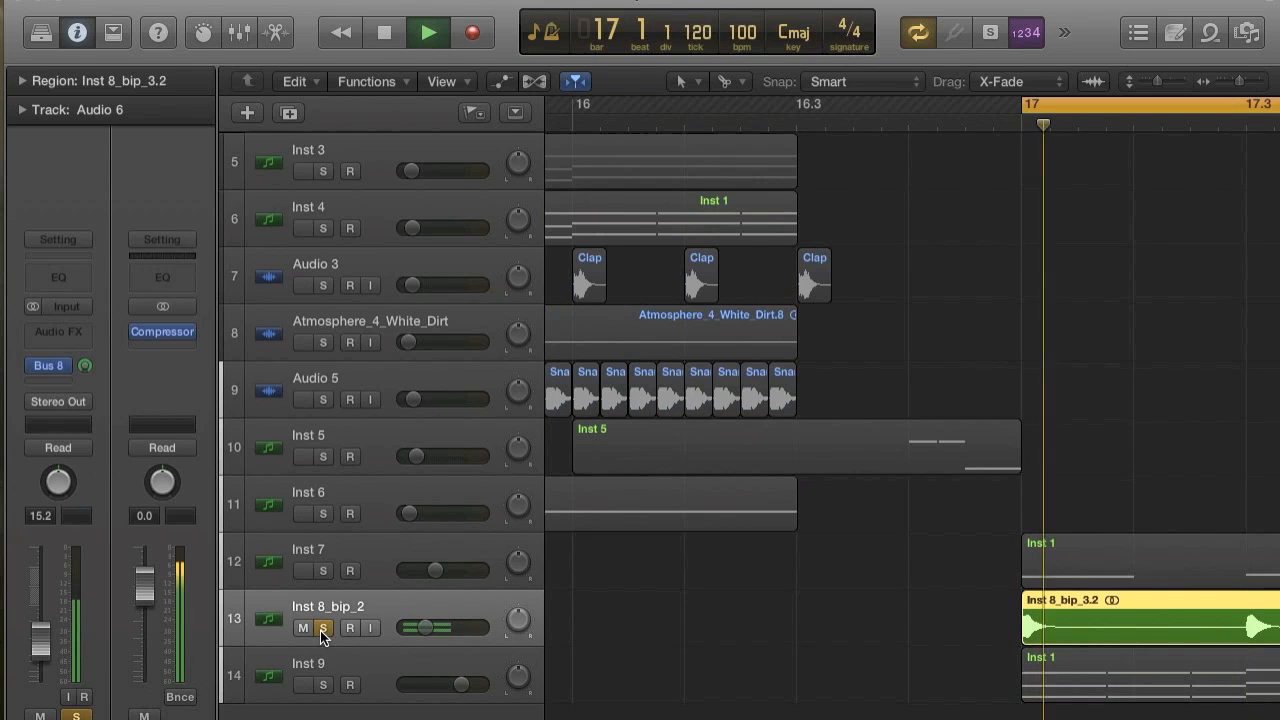
left_click(326, 628)
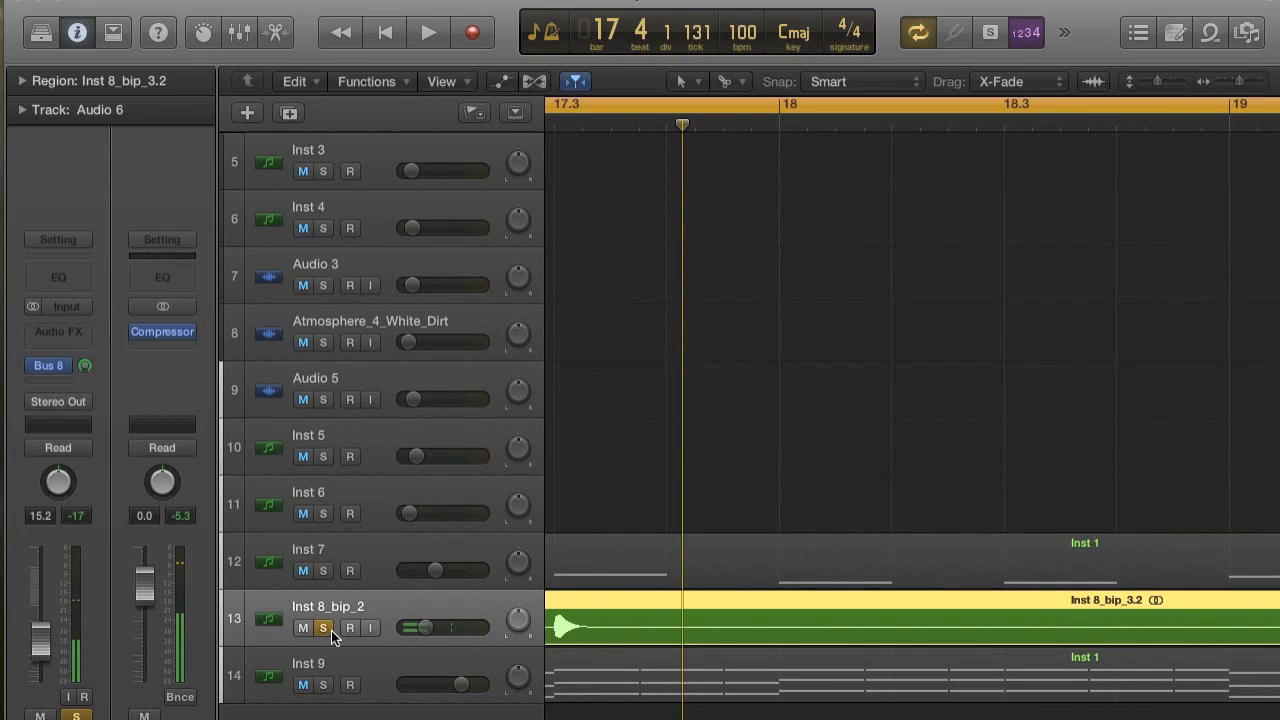
key("space")
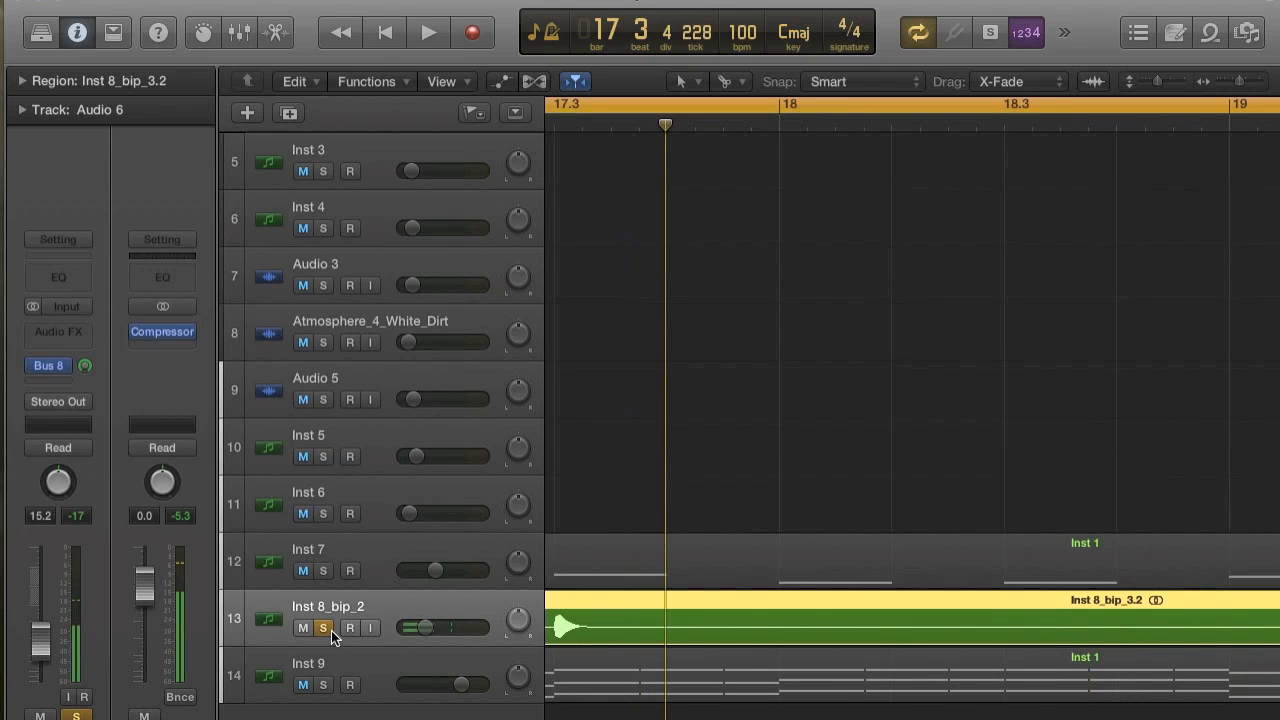
Undo the edits to the bounced region and the deletion of the New Sound track.
left_click(207, 1)
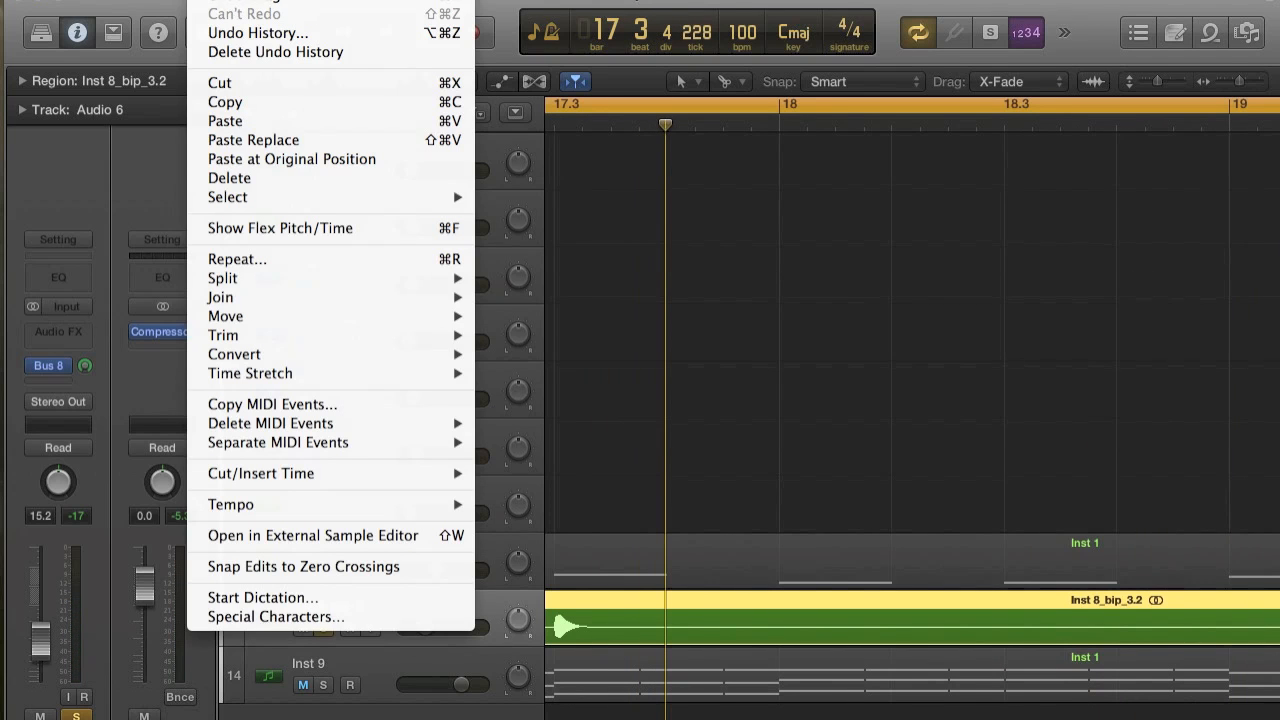
left_click(211, 1)
left_click(211, 1)
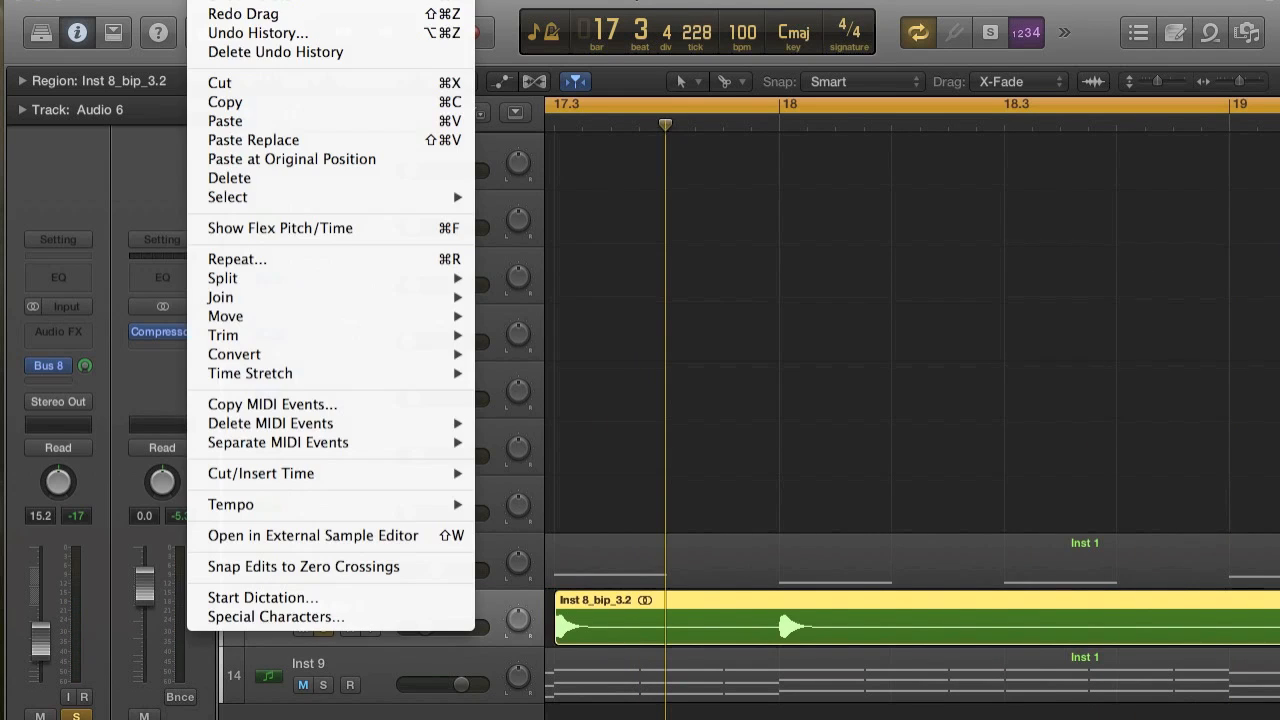
left_click(211, 1)
left_click(211, 1)
left_click(211, 4)
left_click(211, 1)
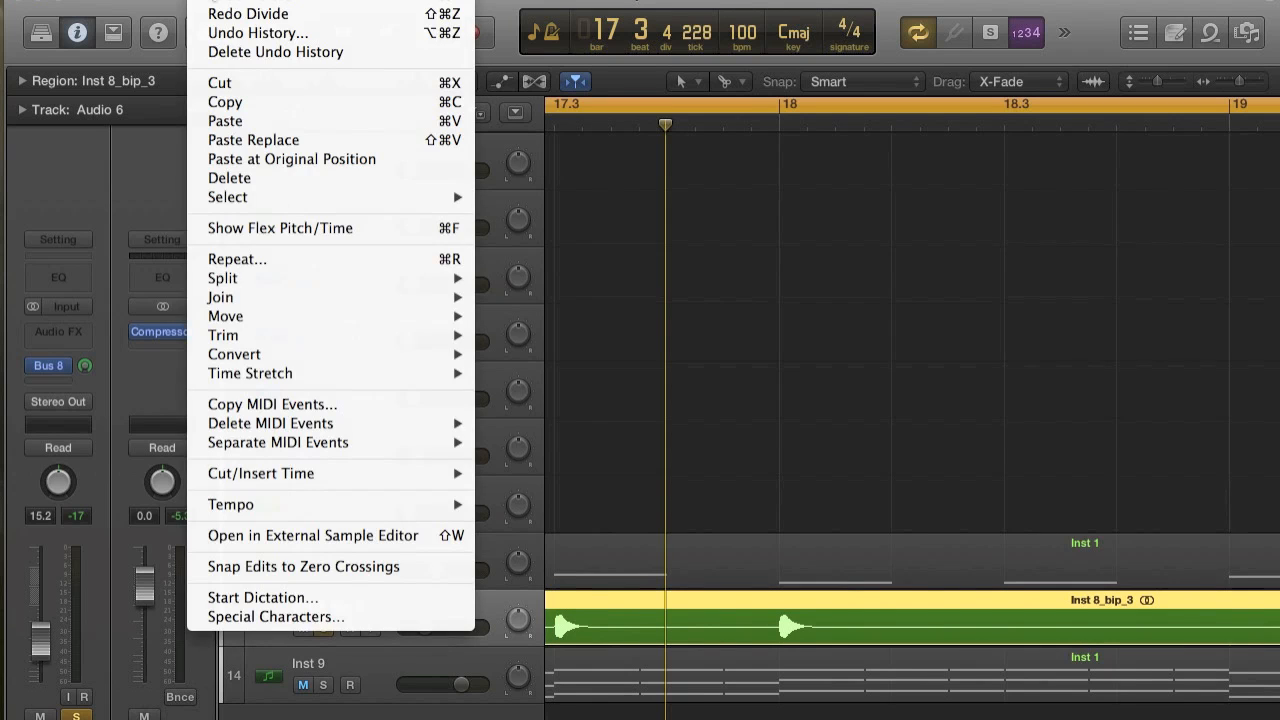
left_click(211, 4)
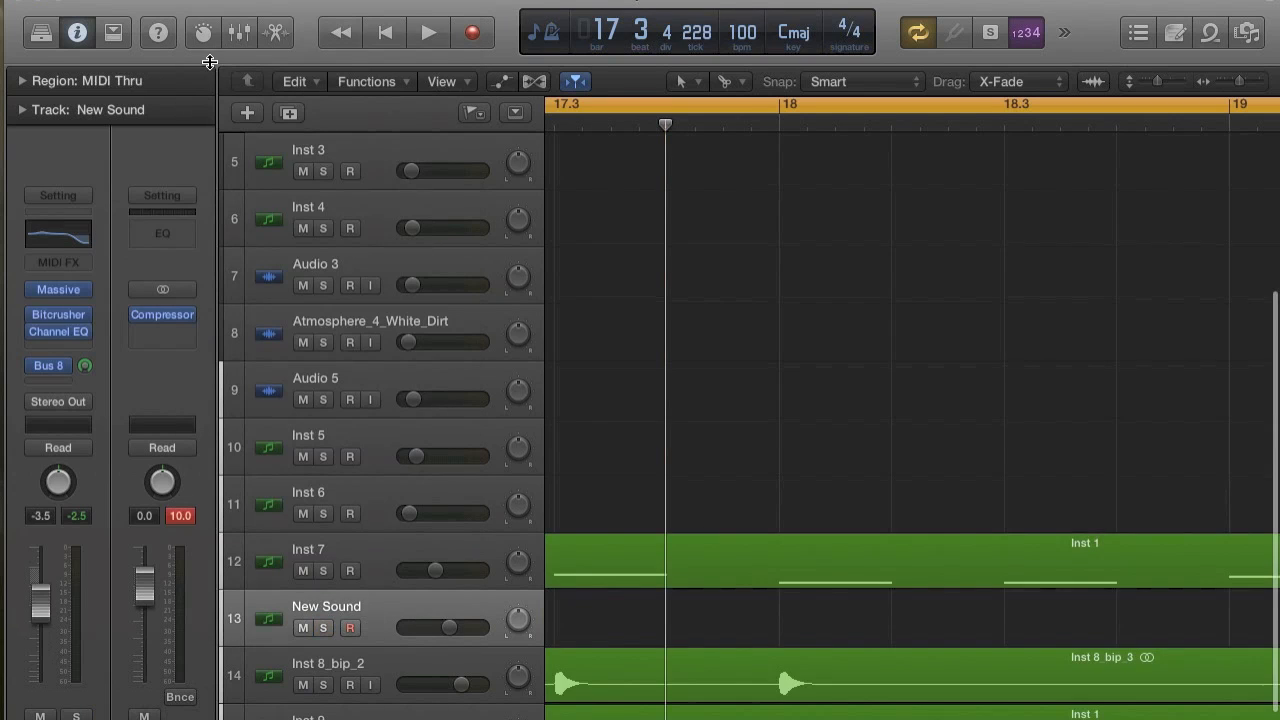
Undo the deletion of the source Inst 8 region and its bounce in place on the New Sound track.
scroll(836, 484, "left", 7)
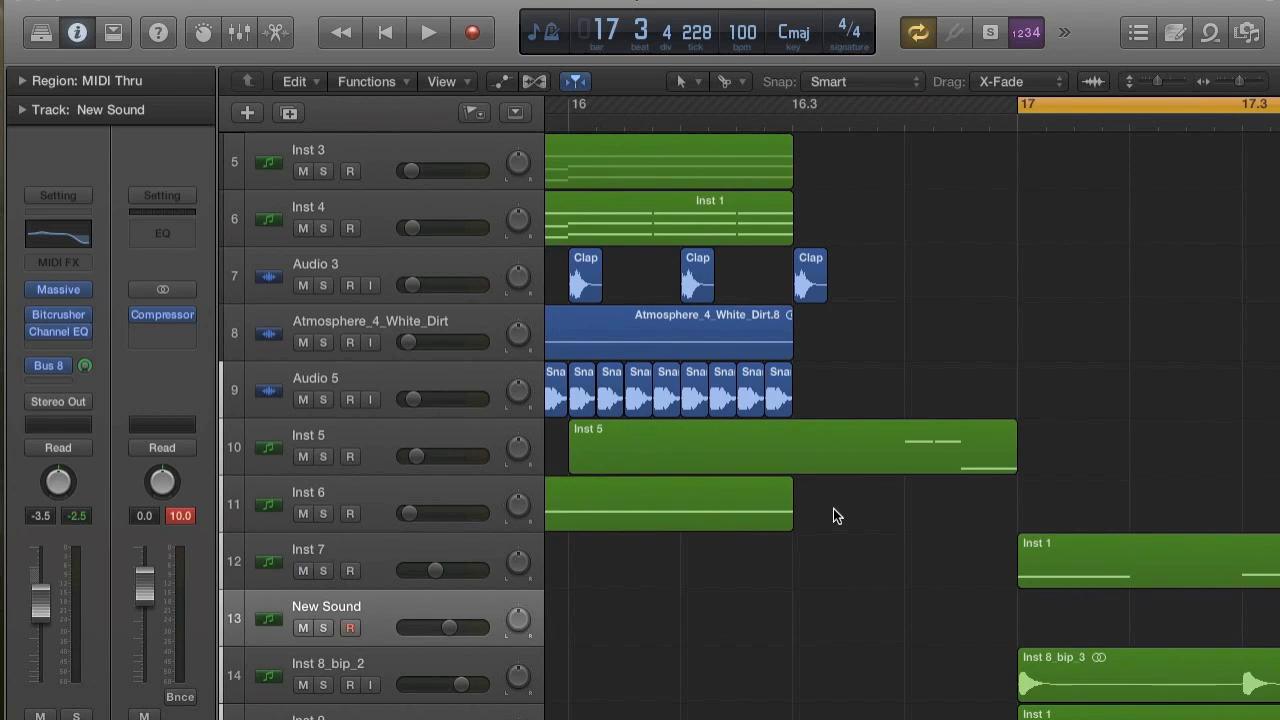
scroll(833, 519, "down", 4)
scroll(833, 513, "right", 2)
left_click(211, 1)
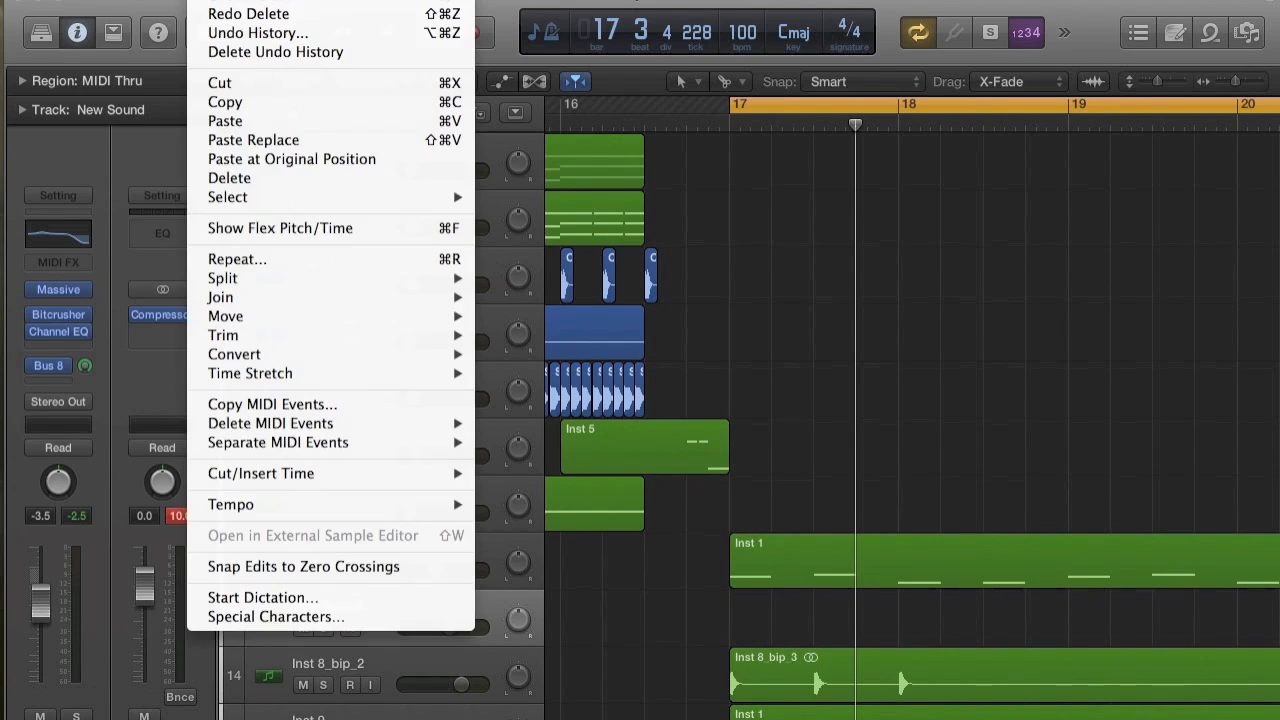
left_click(210, 3)
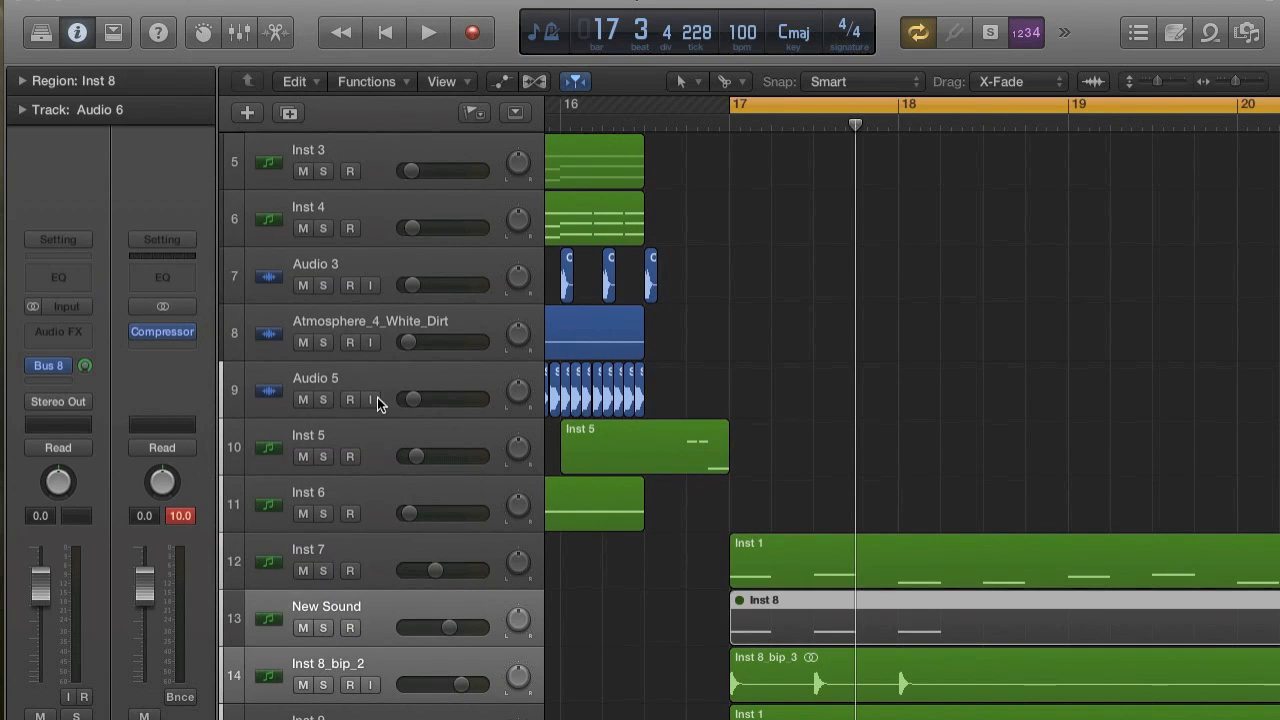
left_click(384, 602)
left_click(211, 1)
left_click(211, 3)
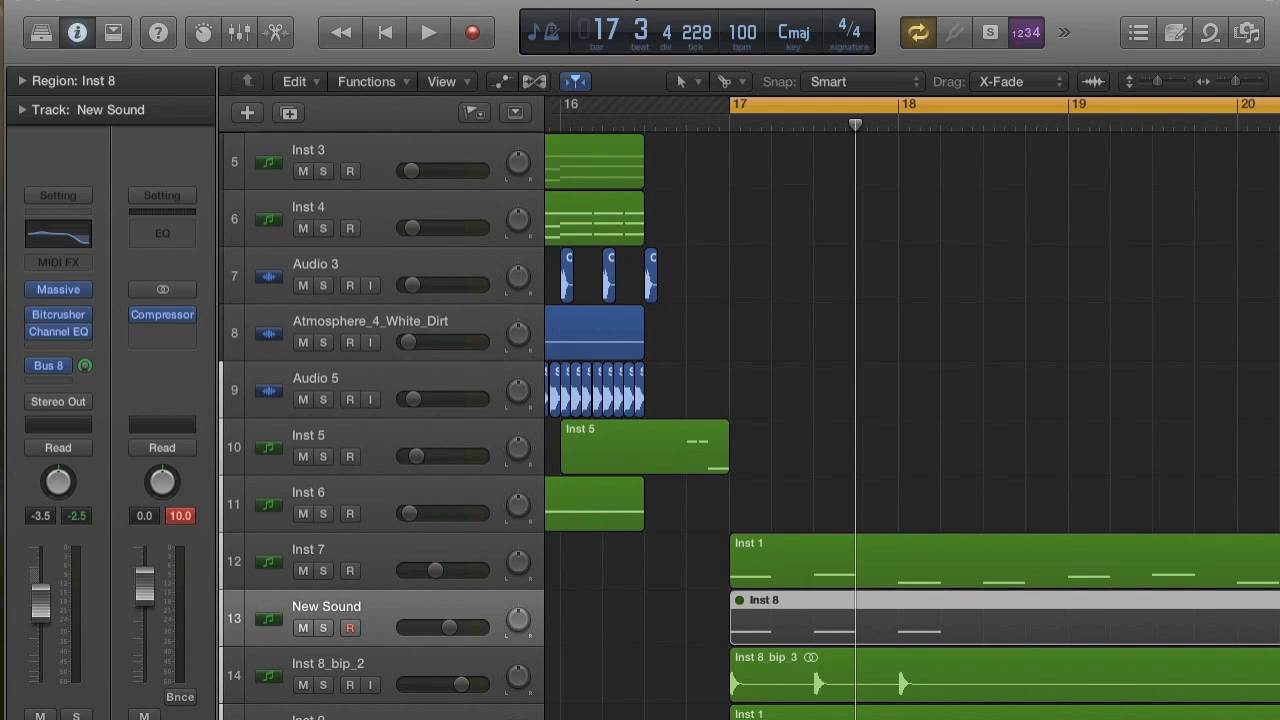
left_click(211, 1)
left_click(211, 3)
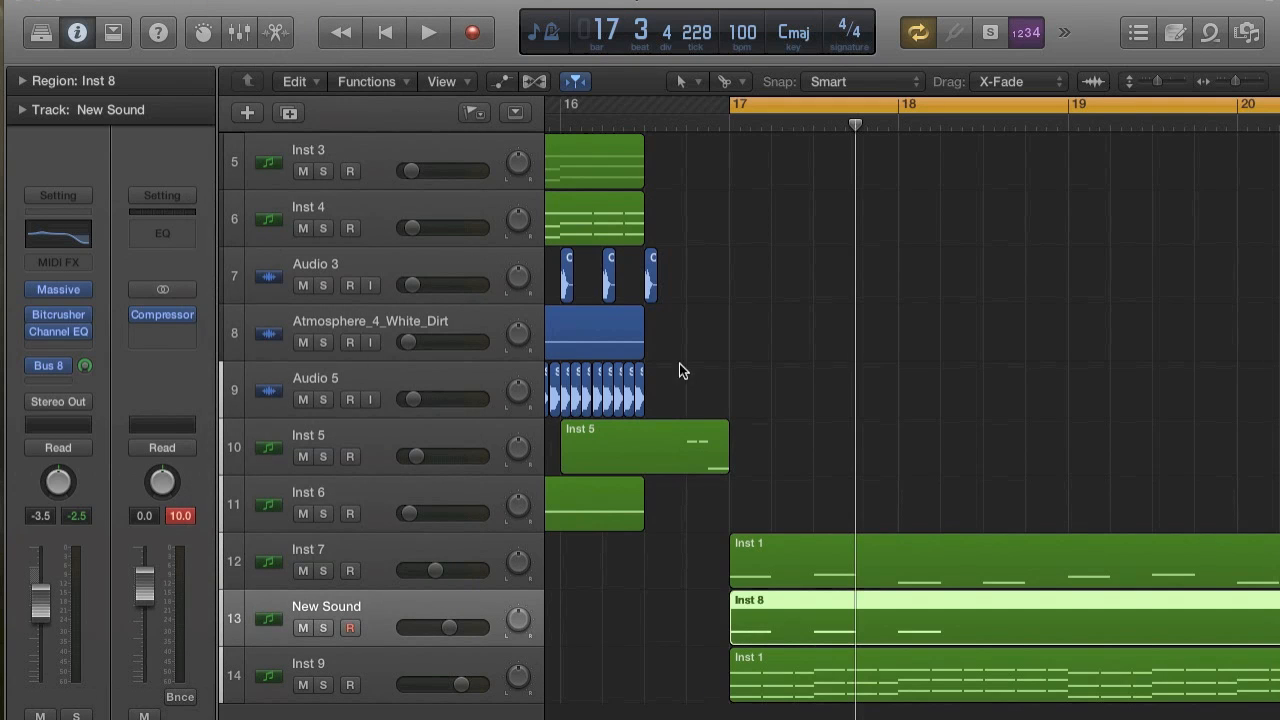
Solo the New Sound track and lower its volume to -14.8 dB while playing from bar 17.
key("super+Right")
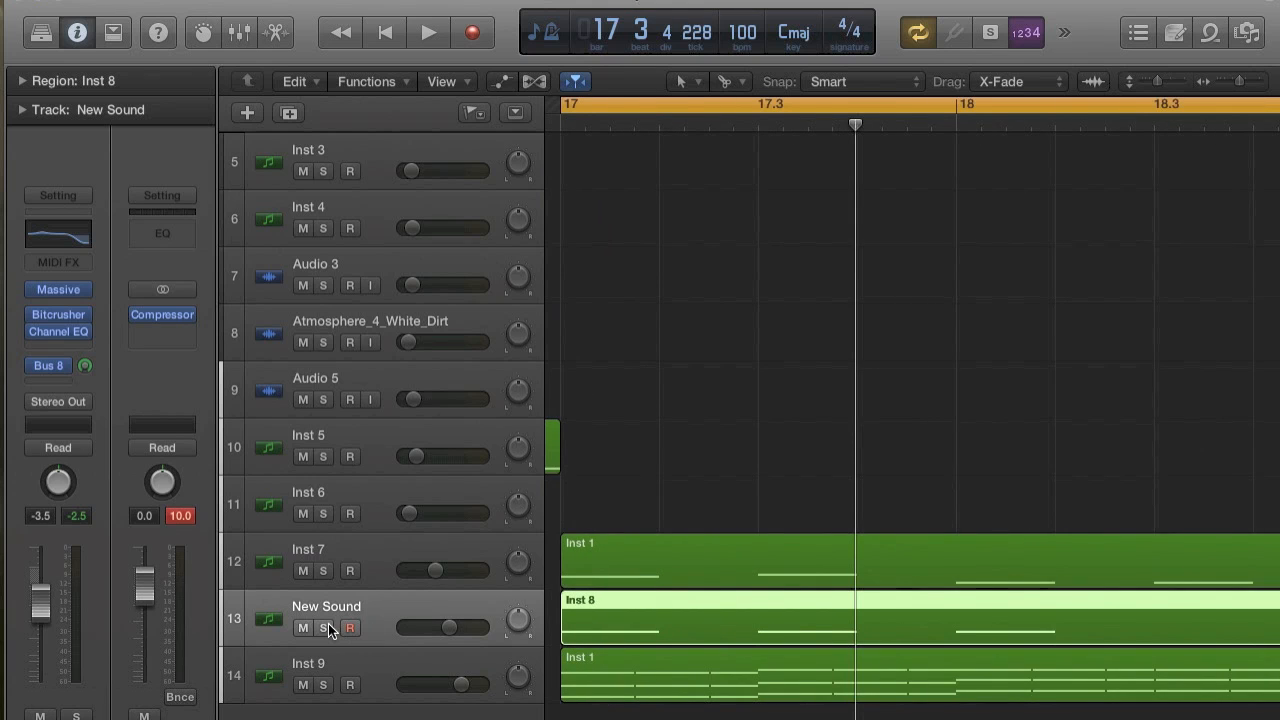
left_click(325, 627)
key("space")
left_click_drag(432, 627, 388, 664)
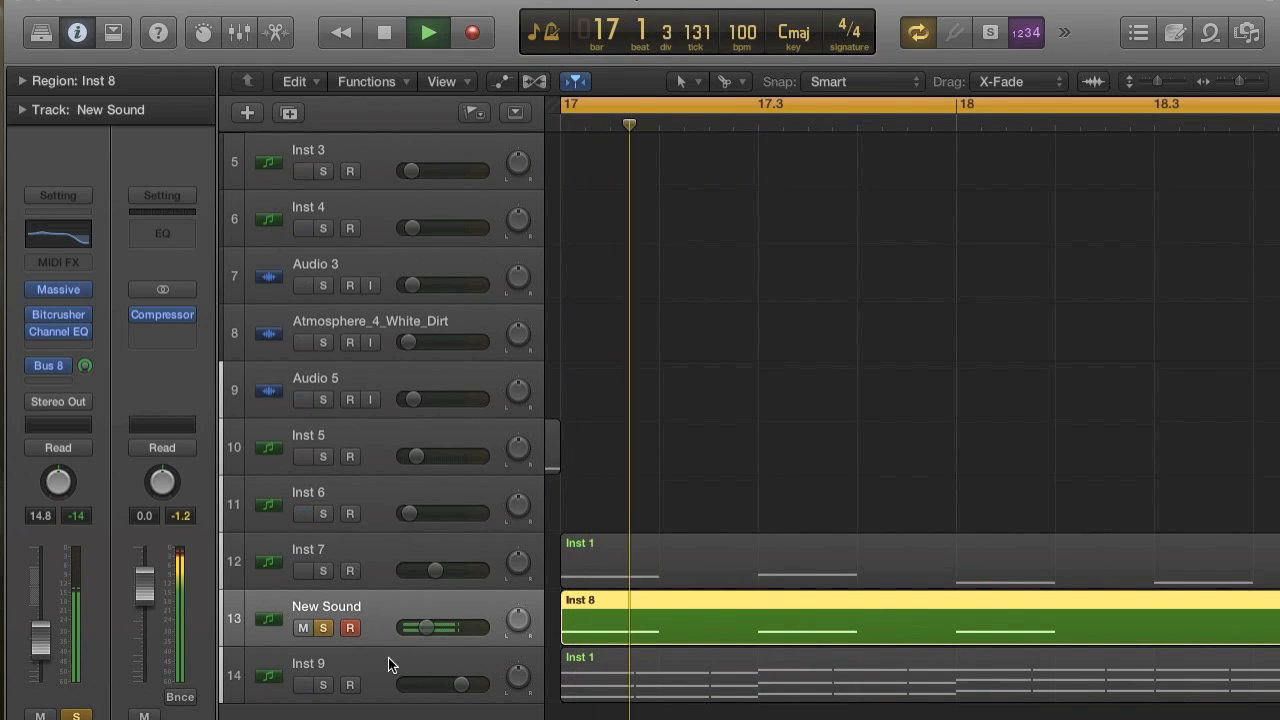
key("space")
Open Massive on the New Sound track and set the OSC1 pitch to -12.00.
left_click(61, 293)
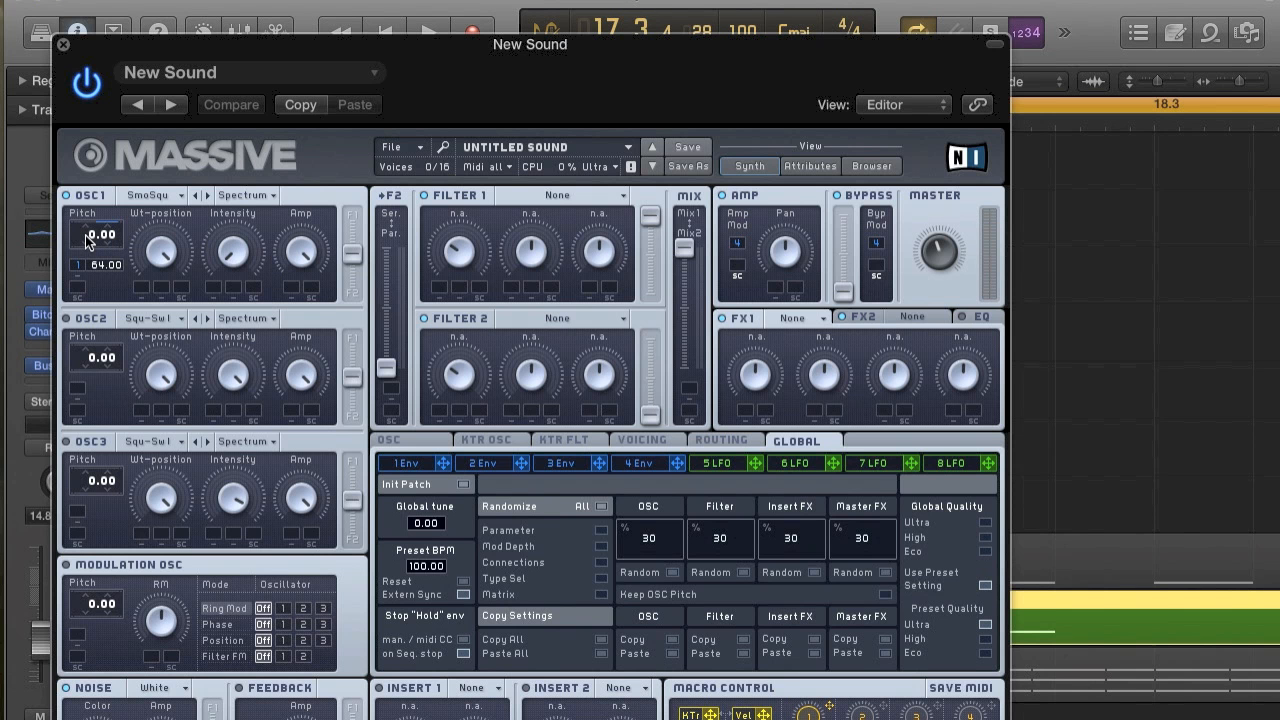
left_click_drag(86, 240, 90, 256)
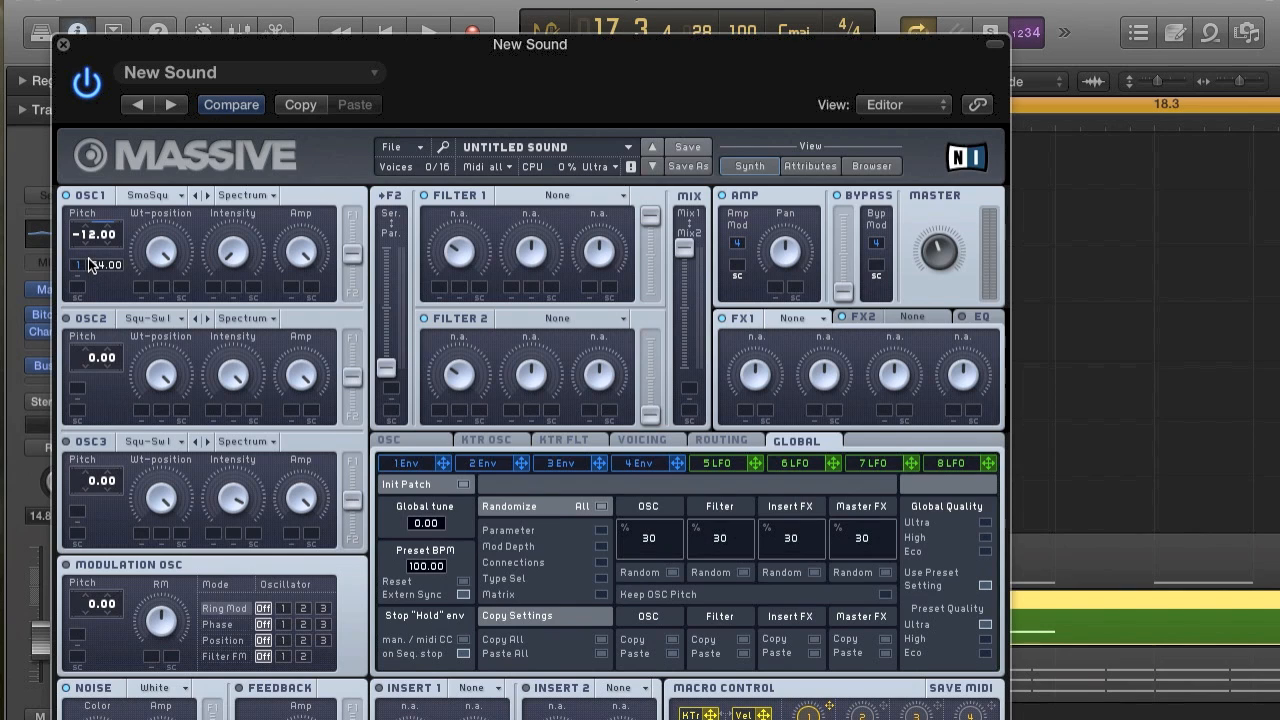
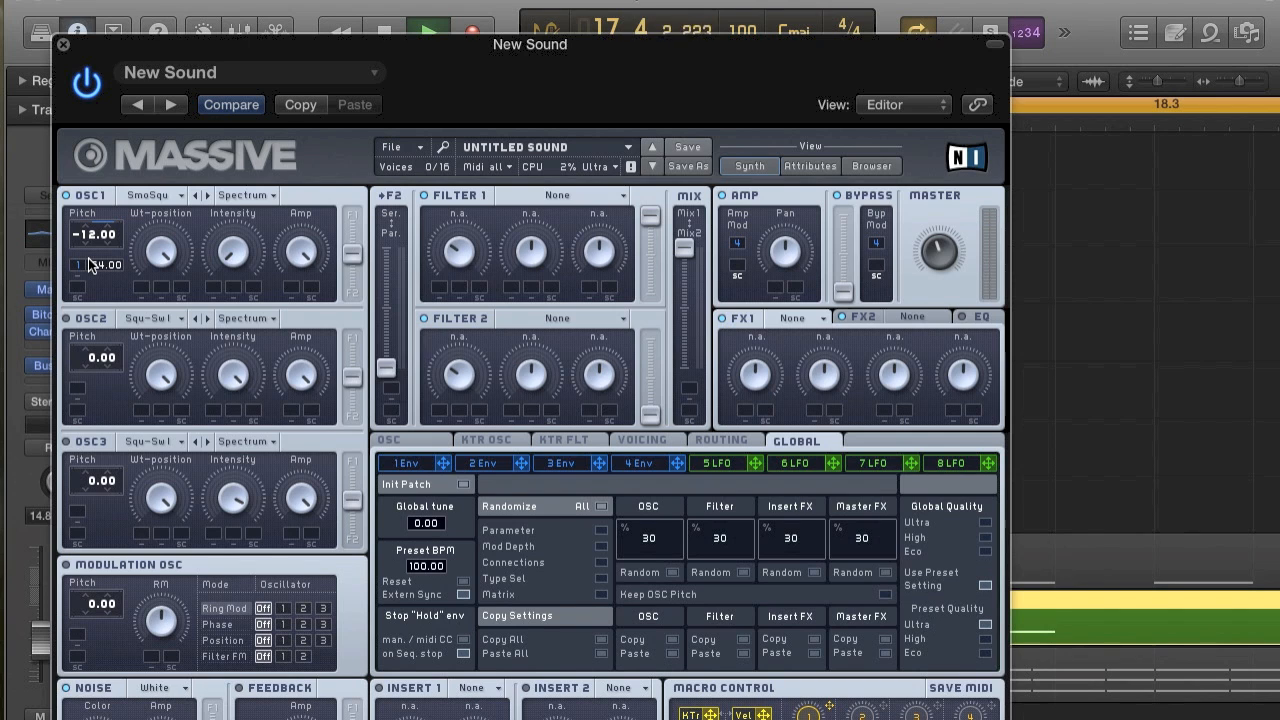
Close Massive and compare the New Sound track within the full mix and soloed, playing from bar 17.
key("space")
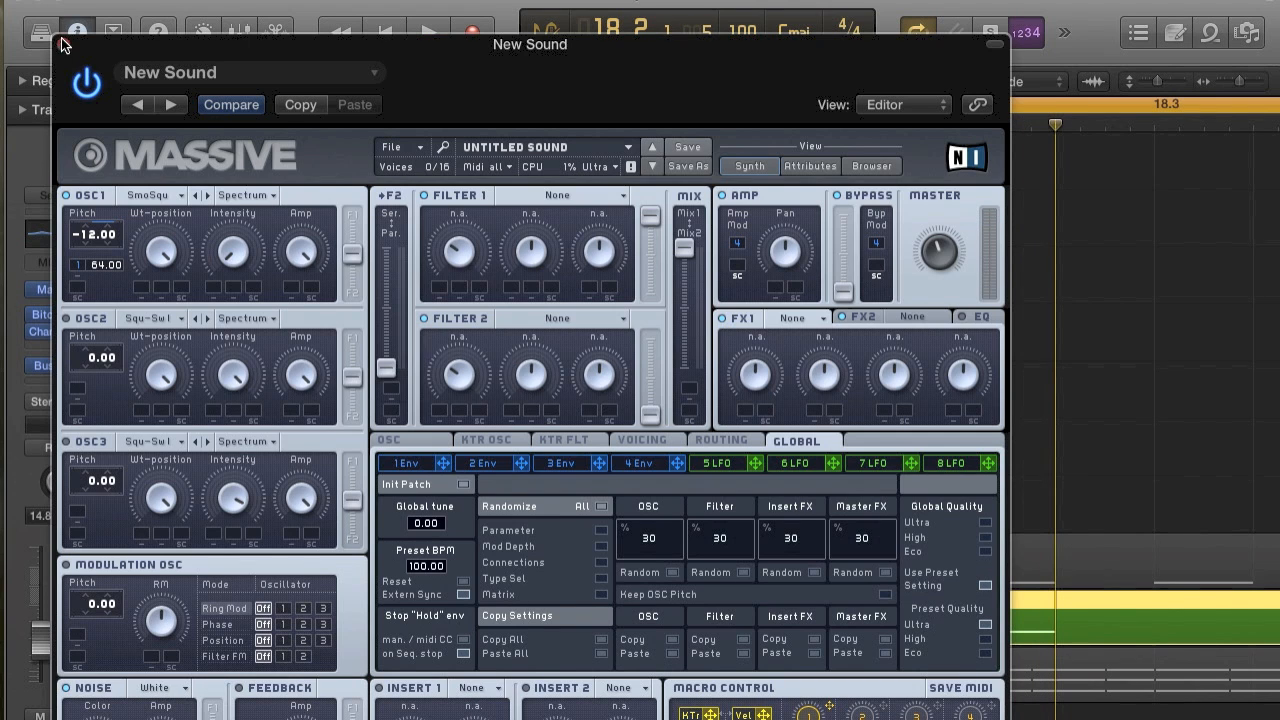
left_click(62, 41)
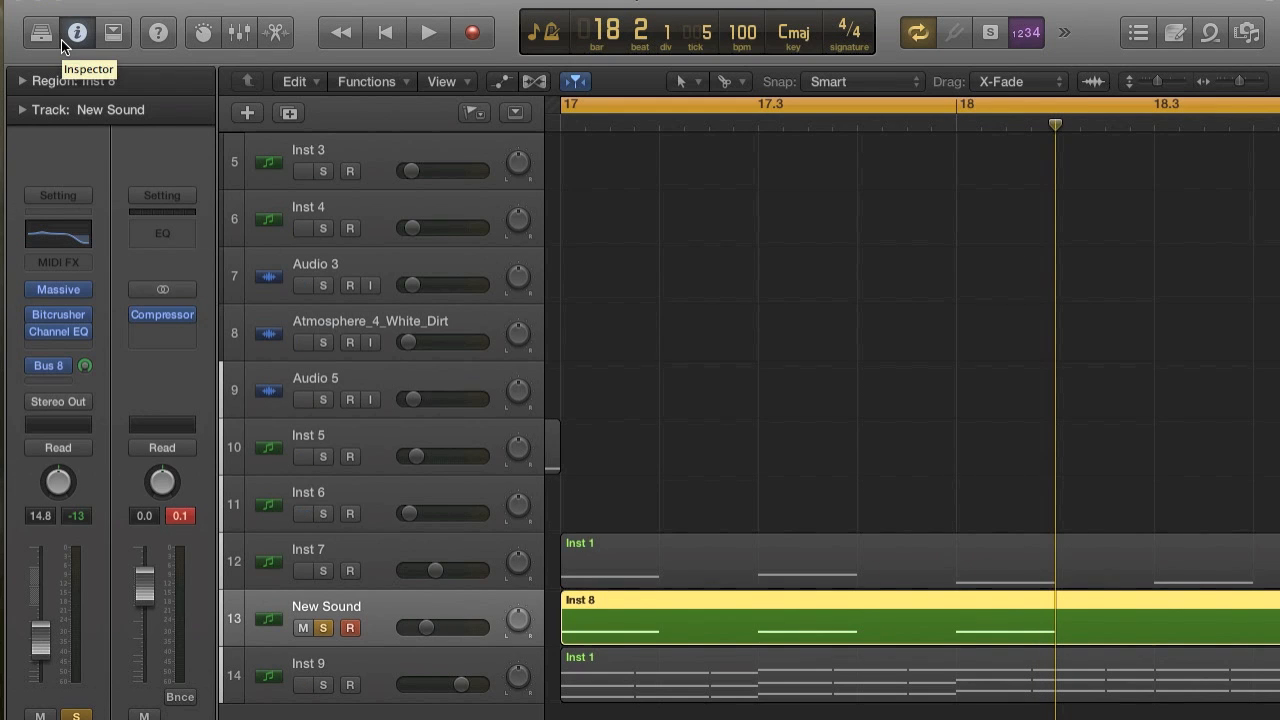
left_click(325, 628)
key("space")
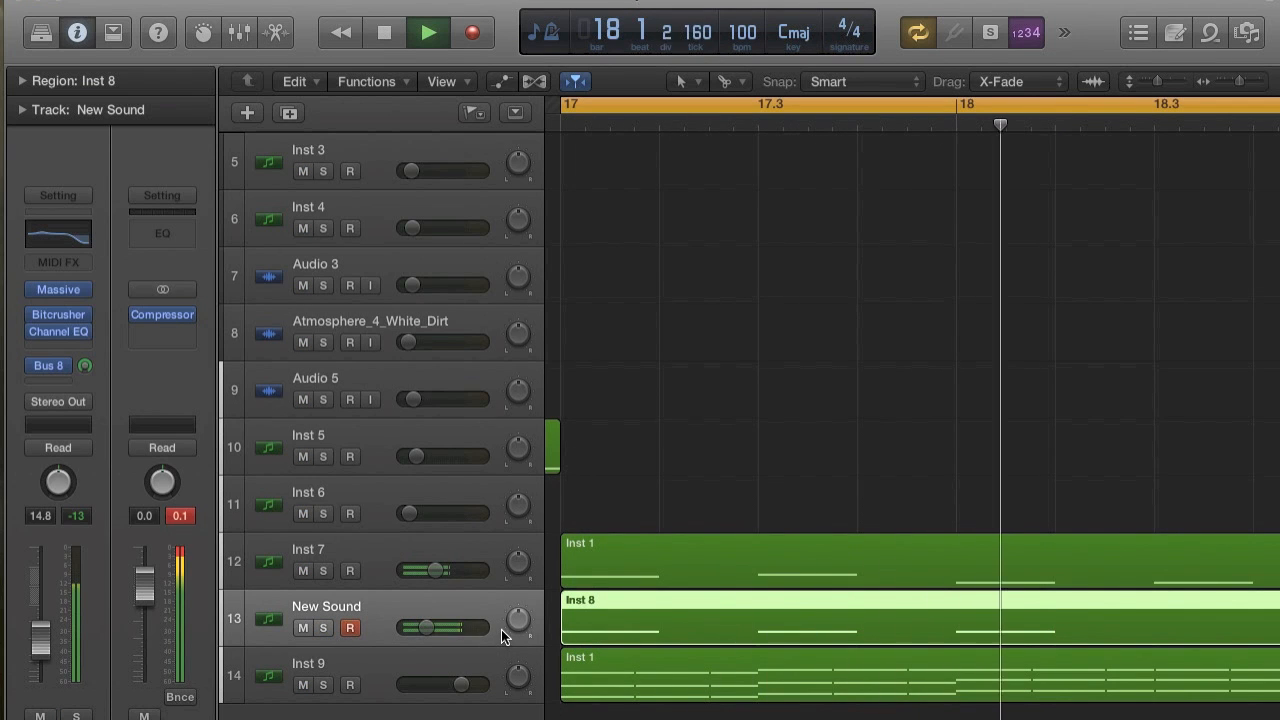
key("space")
left_click(323, 627)
key("space")
key("space")
mouse_move(67, 294)
key("space")
key("space")
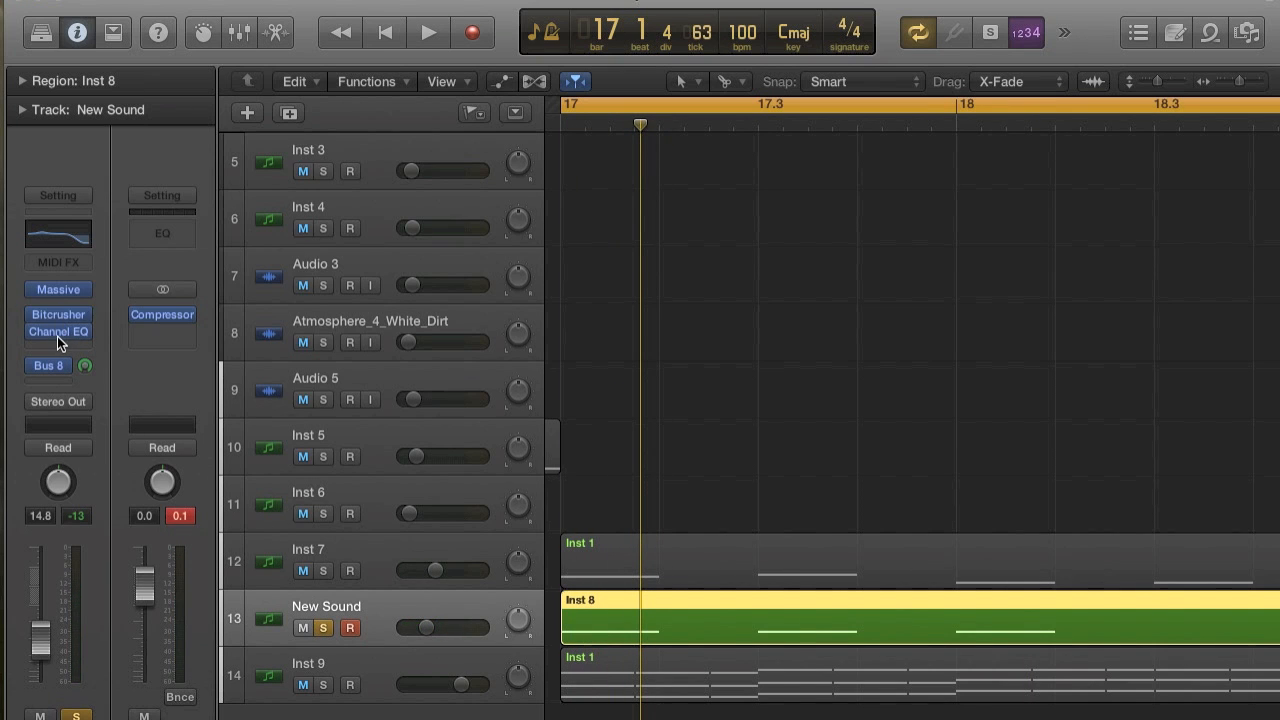
Set the New Sound Channel EQ's high shelf to 2450 Hz with -7.0 dB gain and close the EQ.
left_click(57, 336)
key("space")
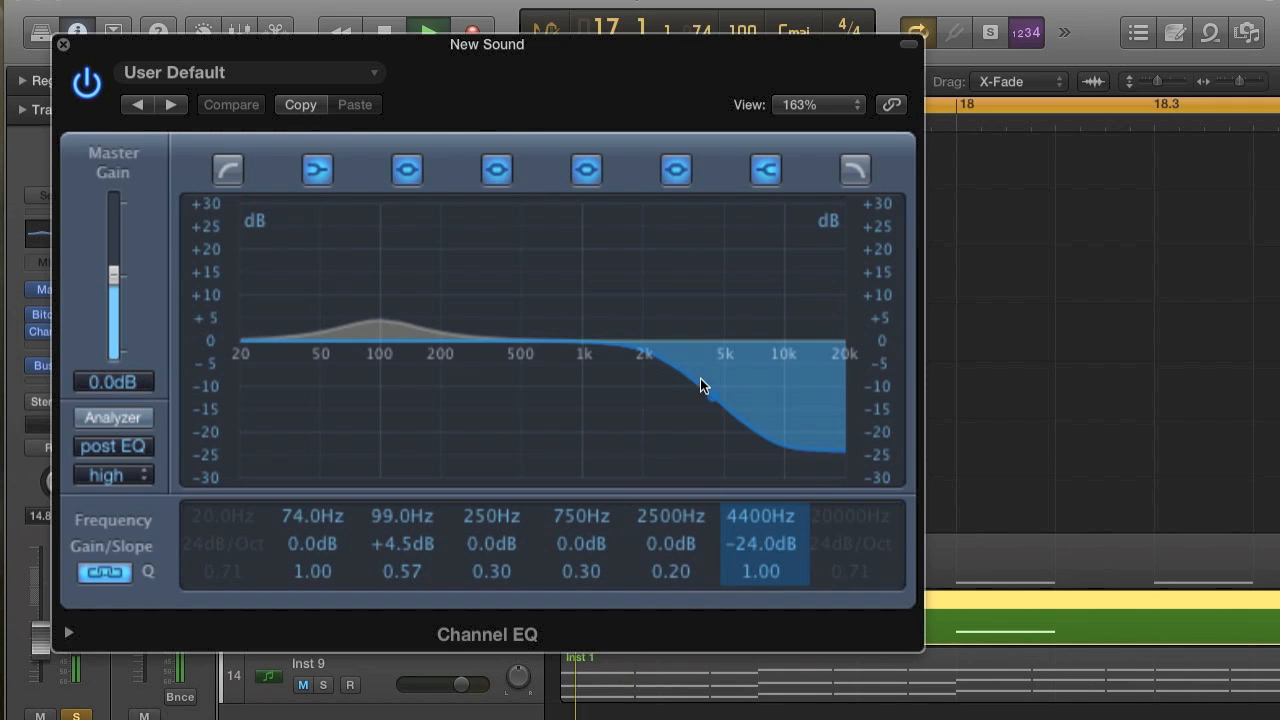
left_click_drag(729, 407, 680, 310)
key("space")
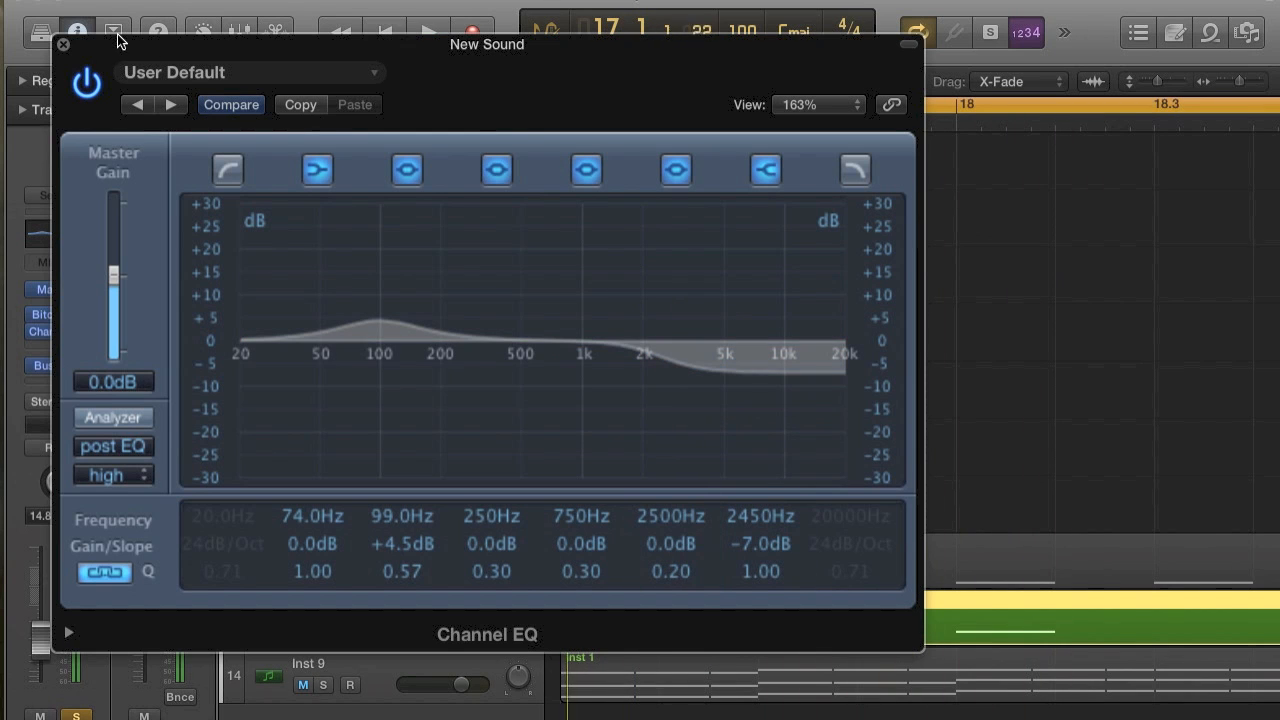
left_click(63, 45)
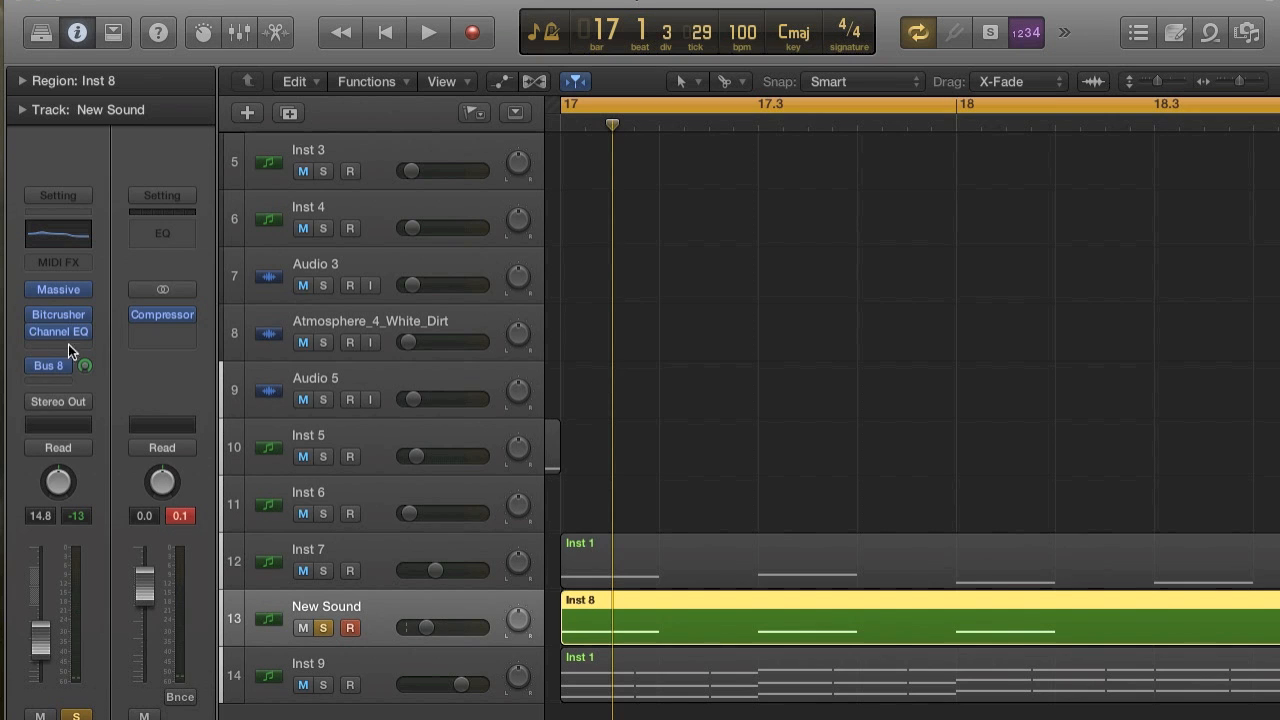
Audition Bitcrusher downsampling at 6x on the New Sound track, settle on 5x, and close the plug-in.
left_click(58, 316)
left_click_drag(191, 280, 205, 282)
key("space")
key("space")
key("space")
key("space")
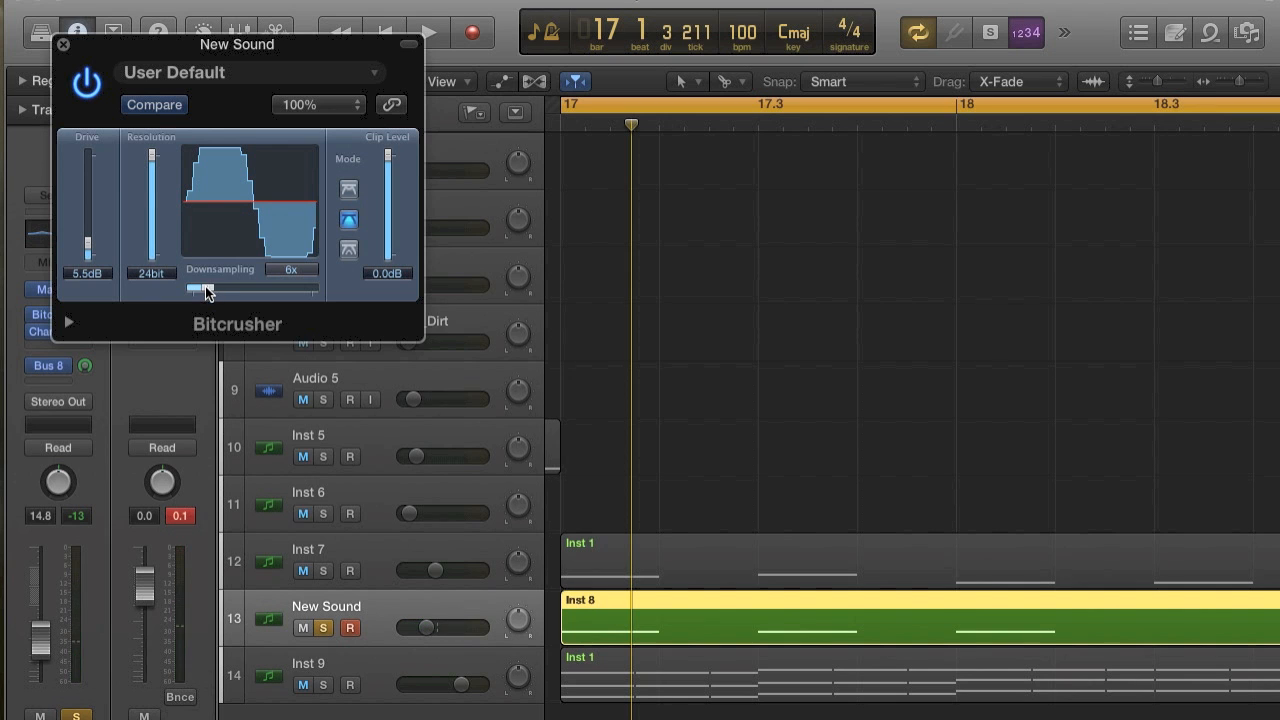
key("space")
key("space")
key("space")
key("space")
key("space")
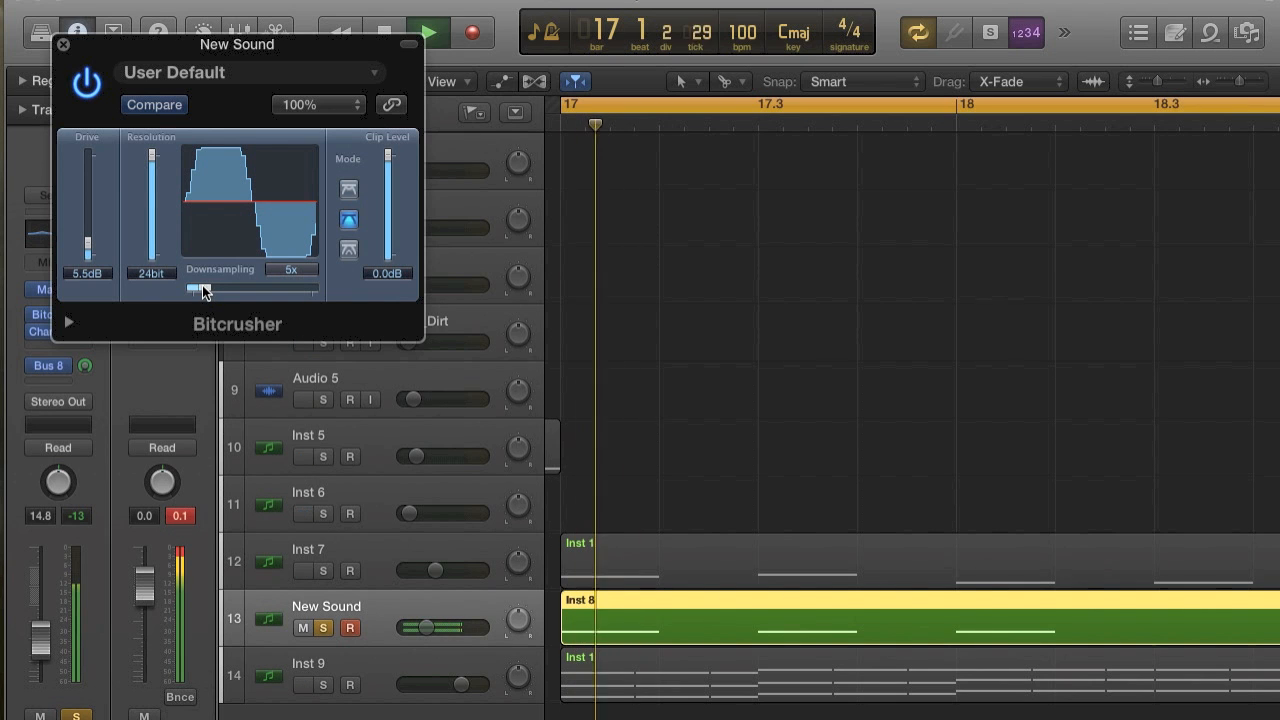
left_click(62, 47)
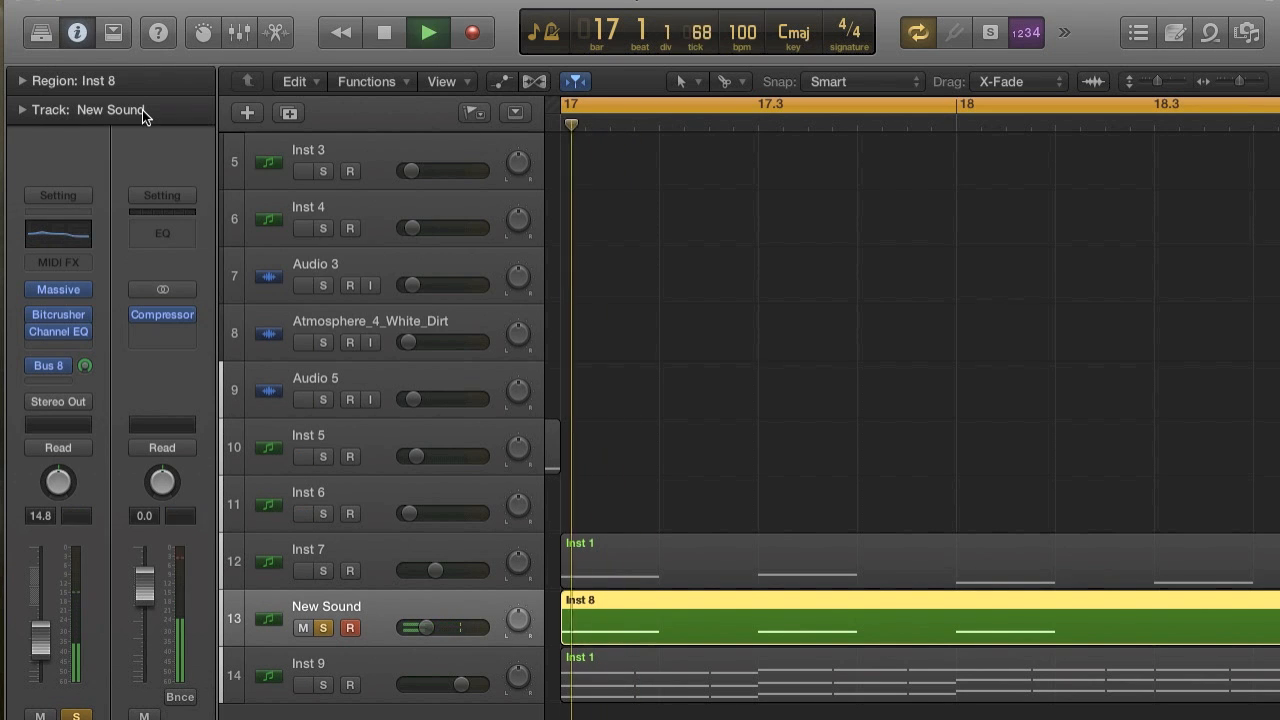
Lower the New Sound track's volume to -17.2 dB and play it from bar 17.
key("space")
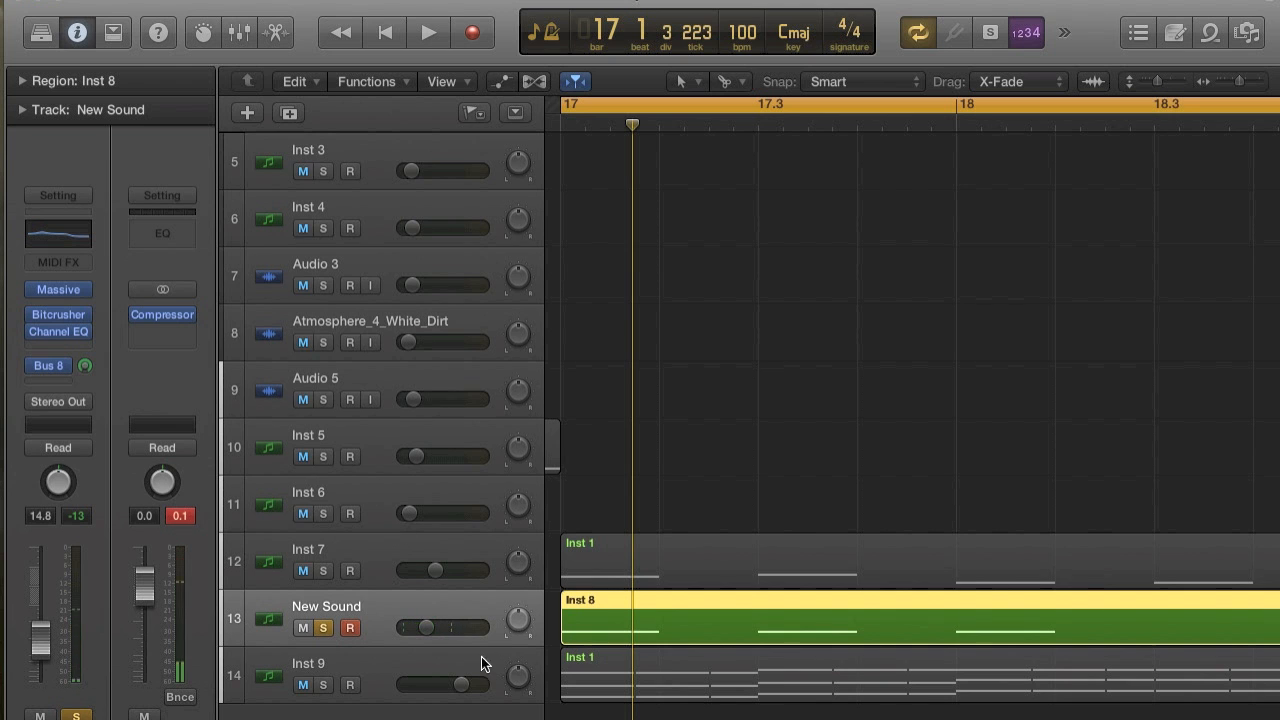
left_click_drag(427, 627, 422, 627)
key("space")
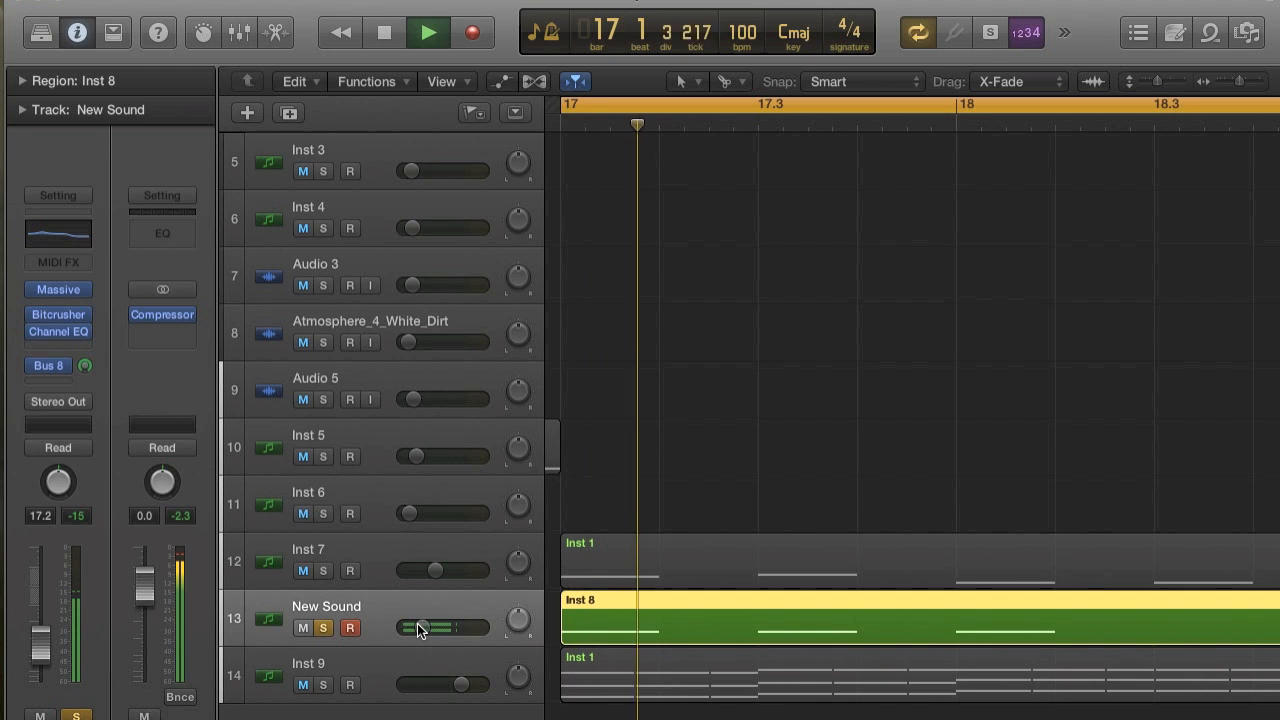
key("space")
Set the New Sound Channel EQ's high-shelf gain to -3.5 dB, play the result, and close the EQ.
left_click(58, 233)
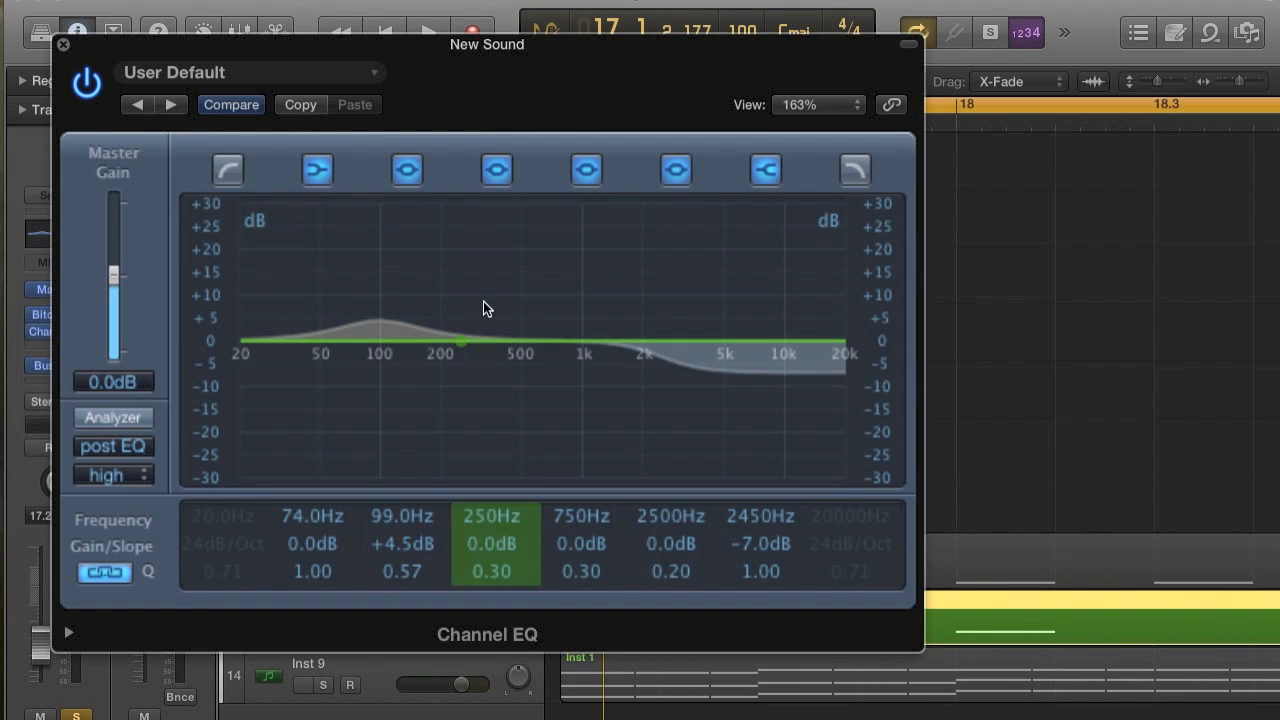
left_click_drag(757, 363, 757, 342)
key("space")
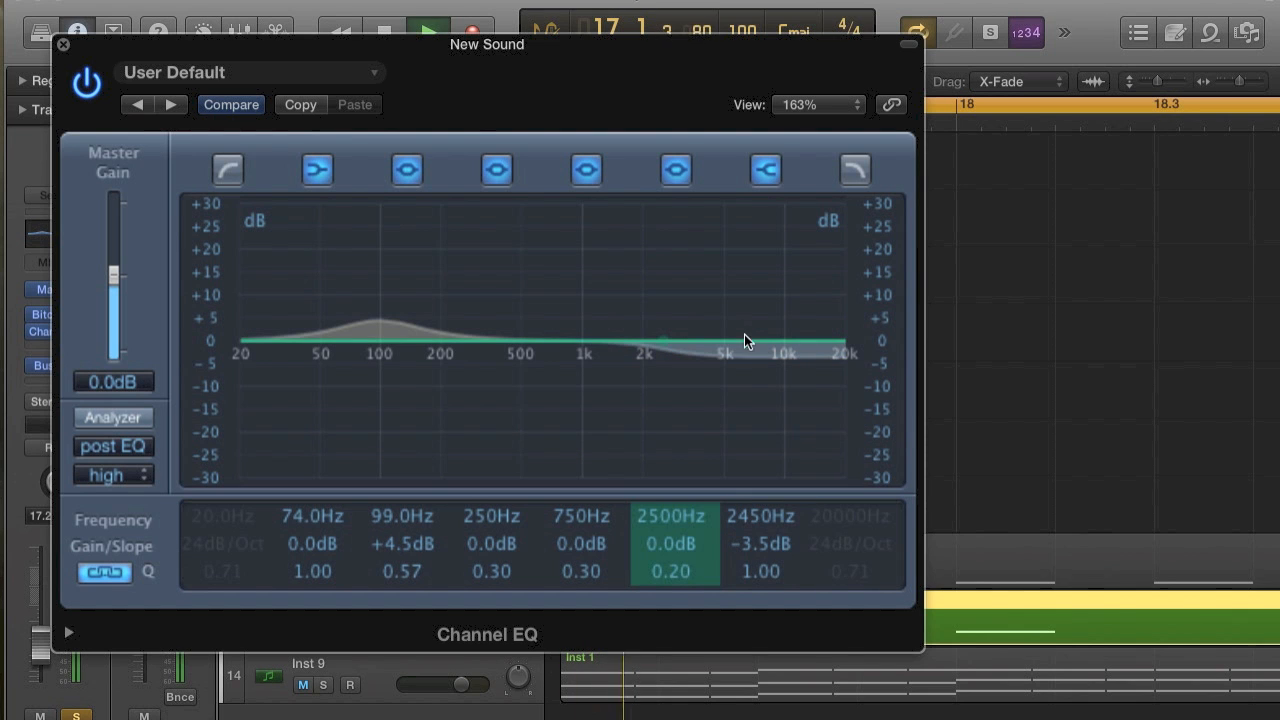
left_click(64, 46)
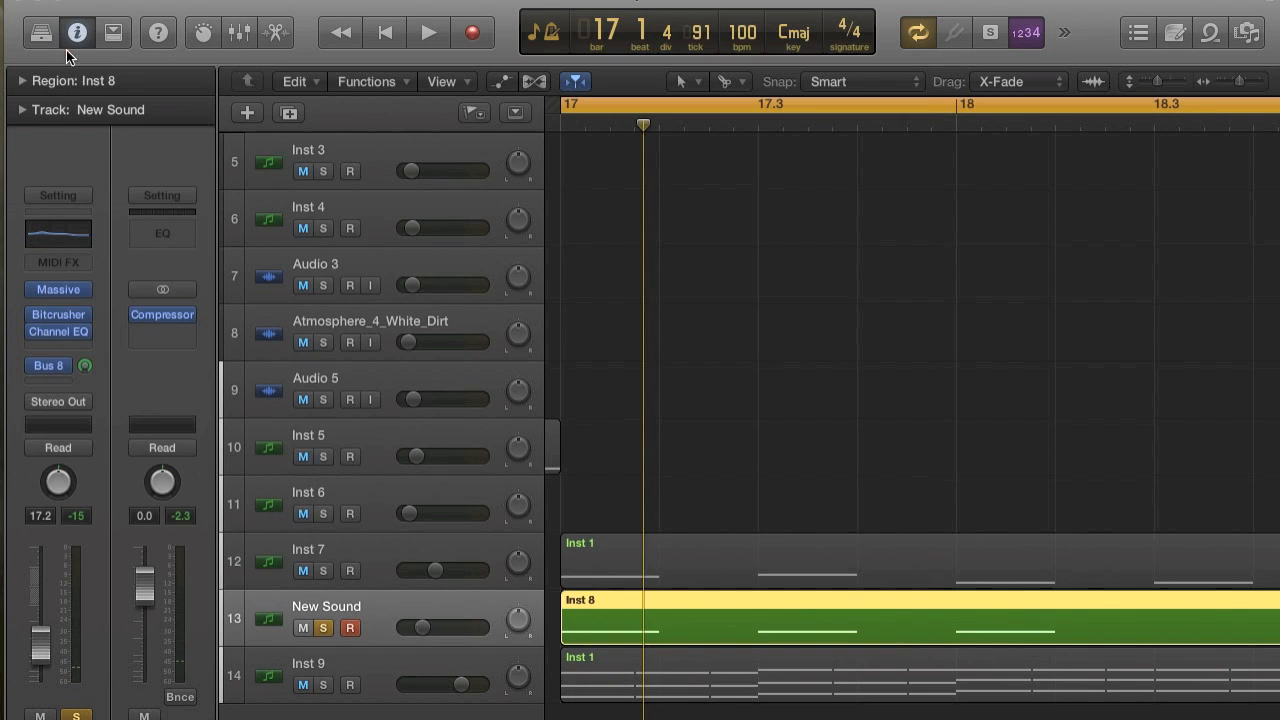
Insert an Overdrive effect after the Channel EQ on the New Sound track and play the track.
left_click(65, 345)
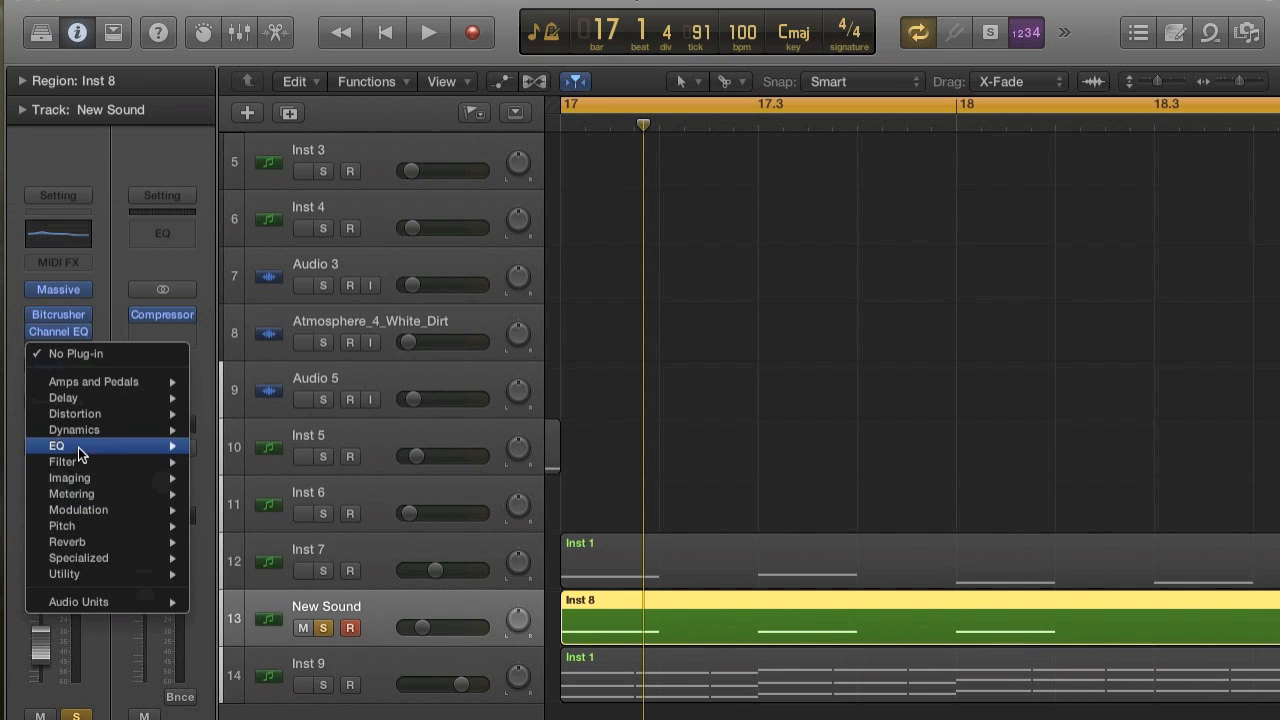
mouse_move(80, 413)
mouse_move(250, 478)
left_click(385, 478)
key("space")
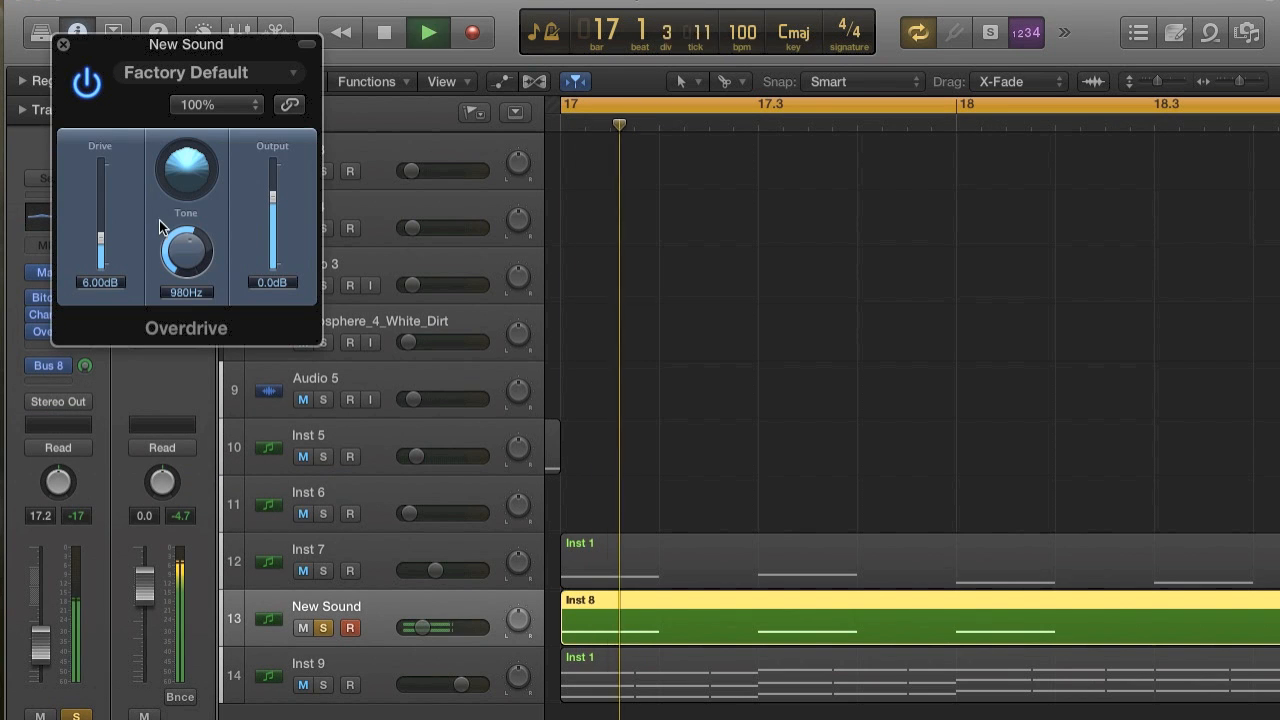
key("space")
Try Overdrive with drive at 1.50 dB and tone at 20000 Hz while repeatedly playing from bar 17.
key("space")
mouse_move(103, 238)
left_mouse_down()
mouse_move(103, 220)
mouse_move(103, 261)
left_mouse_up()
key("space")
key("space")
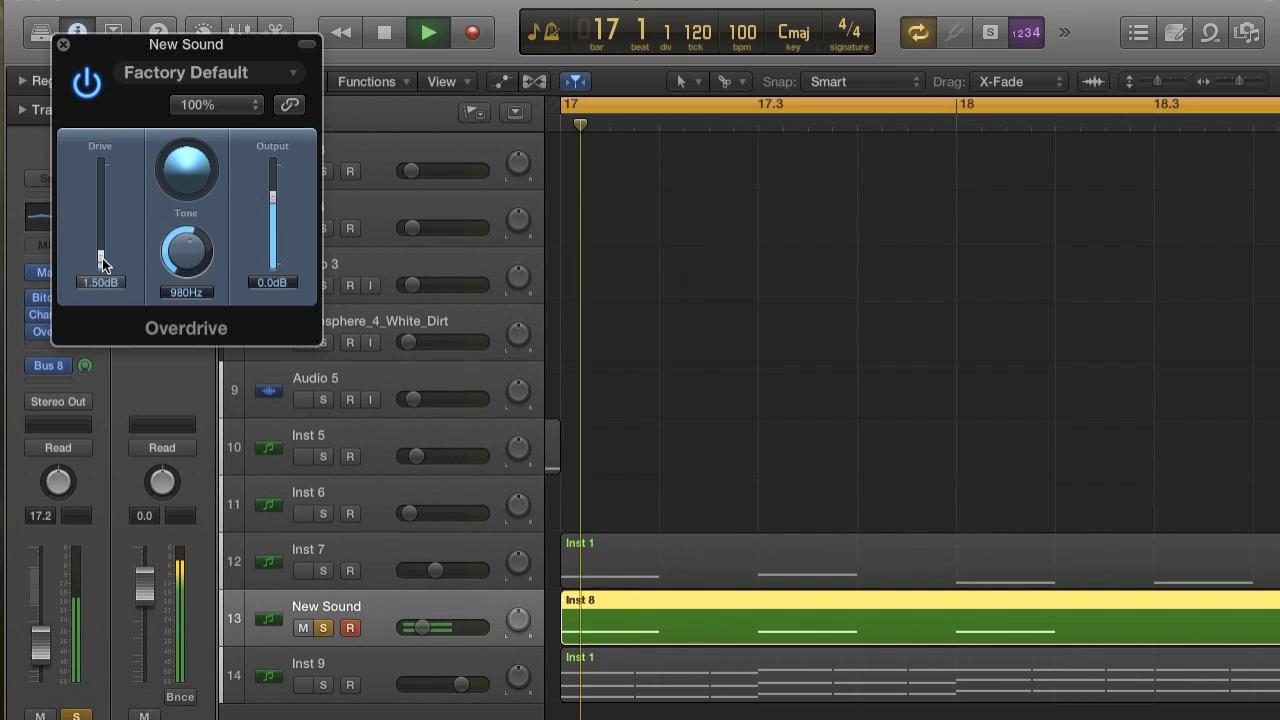
left_click_drag(165, 252, 193, 100)
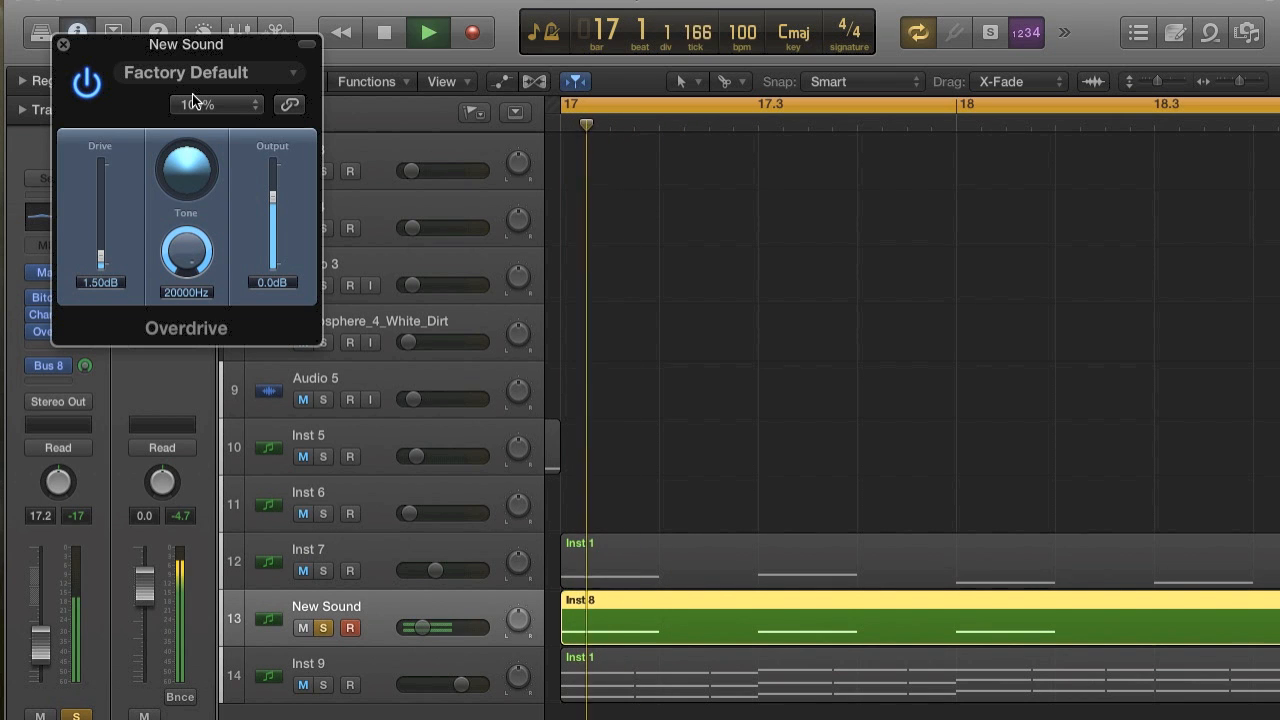
key("space")
Lower the Overdrive drive to 0.00 dB and compare the track with the effect bypassed and active.
key("space")
key("space")
key("space")
key("space")
left_click_drag(103, 259, 103, 283)
key("space")
key("space")
key("space")
key("space")
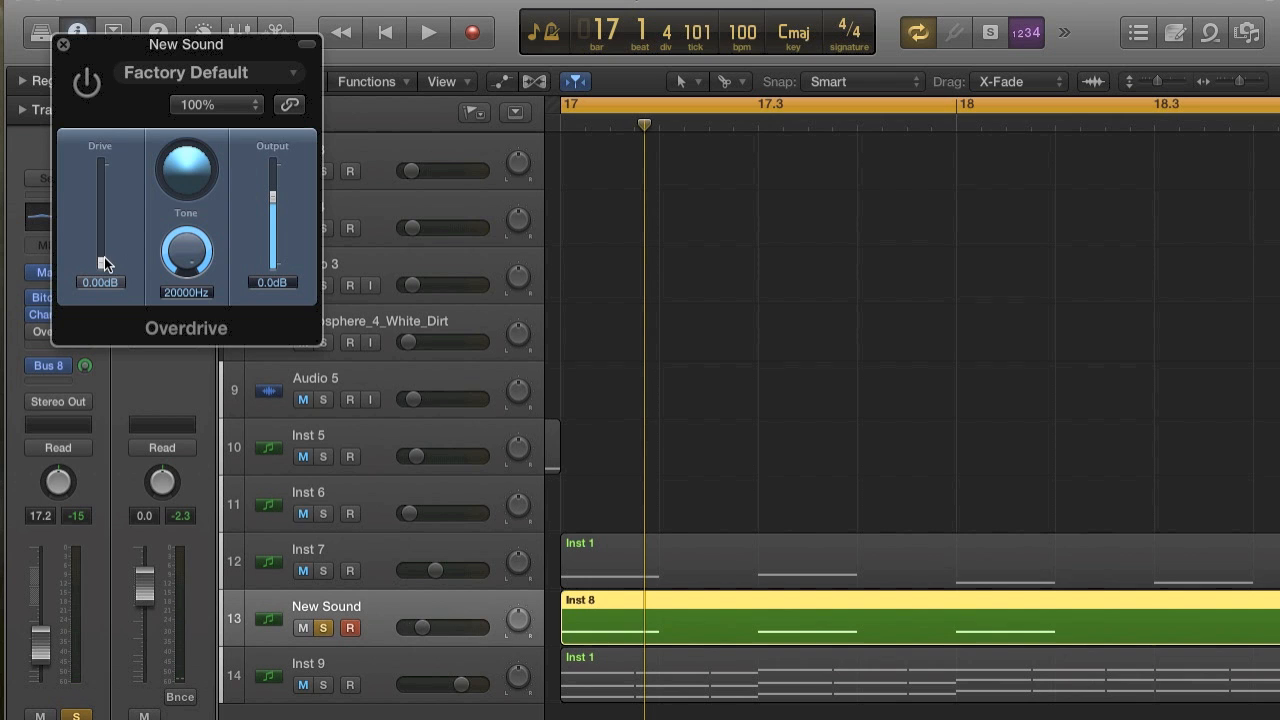
left_click(94, 88)
key("space")
Try the Overdrive tone at 120 Hz and at 460 Hz while playing the New Sound track.
key("space")
key("space")
key("space")
left_click_drag(211, 266, 186, 276)
key("space")
key("space")
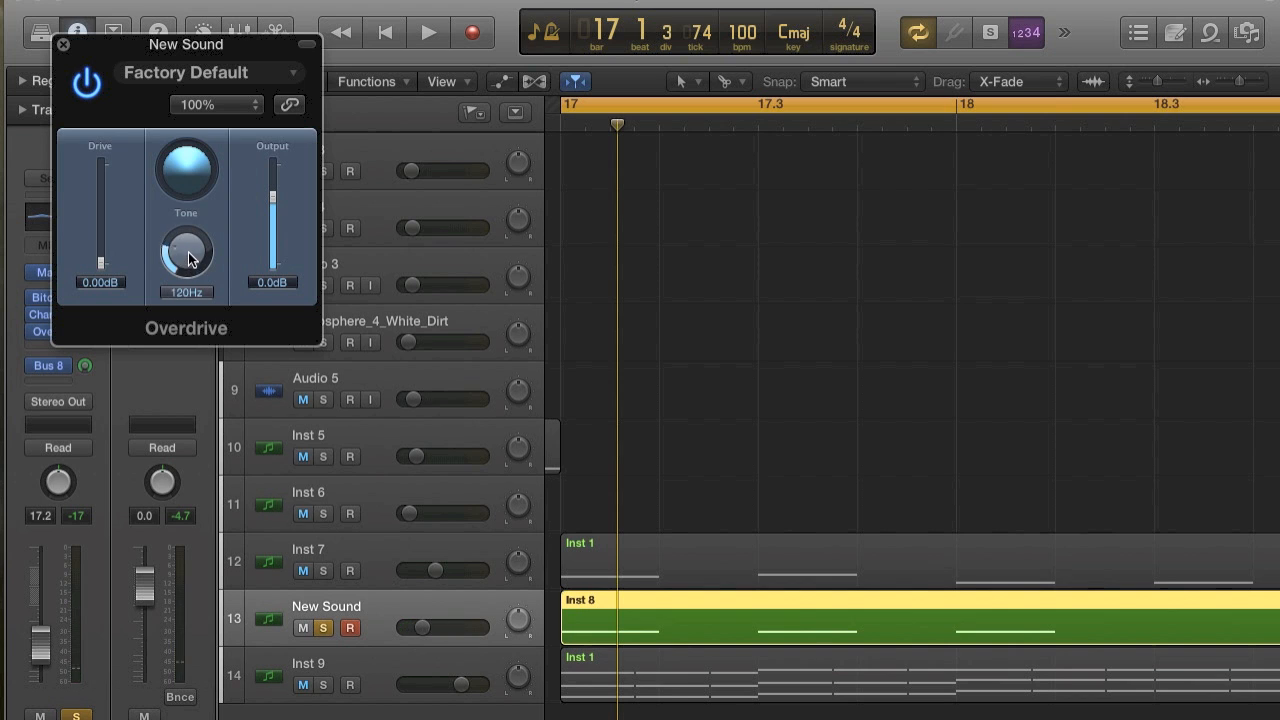
key("space")
left_click_drag(191, 283, 181, 249)
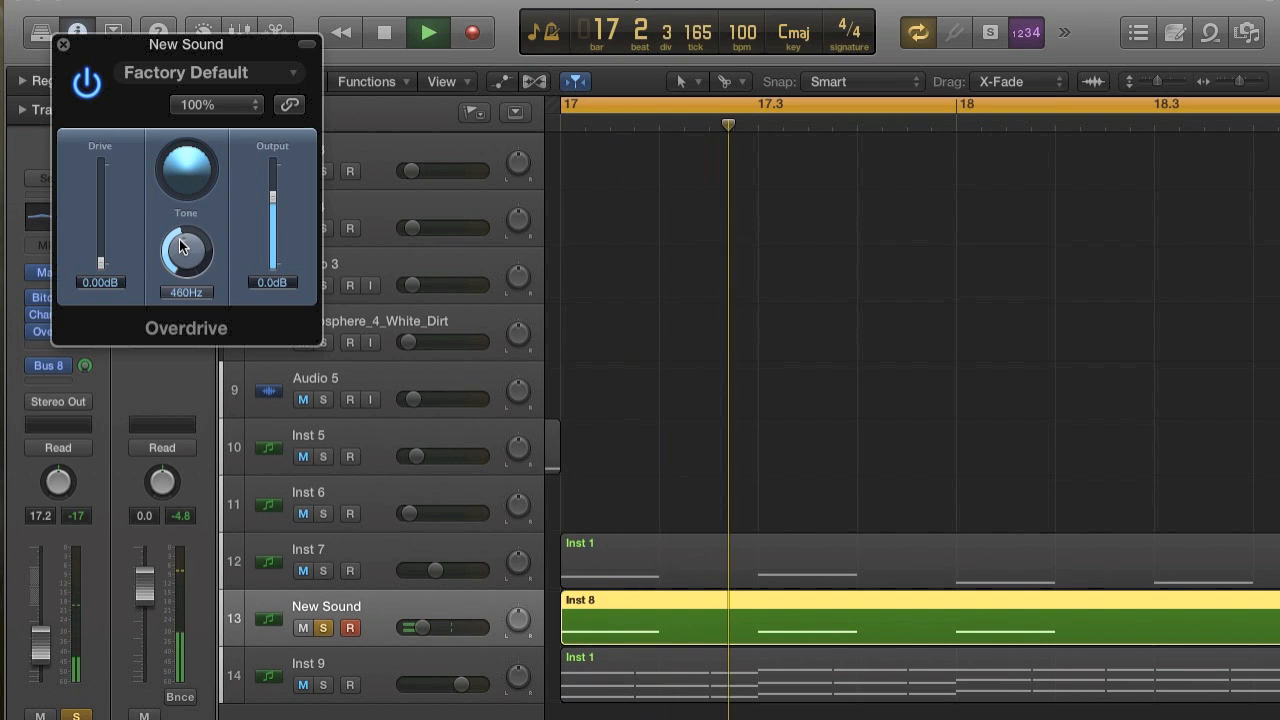
key("space")
Try Overdrive with drive raised to 4.00 dB and tone lowered to 160 Hz.
key("space")
key("space")
left_click_drag(107, 263, 108, 247)
key("space")
key("space")
left_click_drag(198, 262, 197, 281)
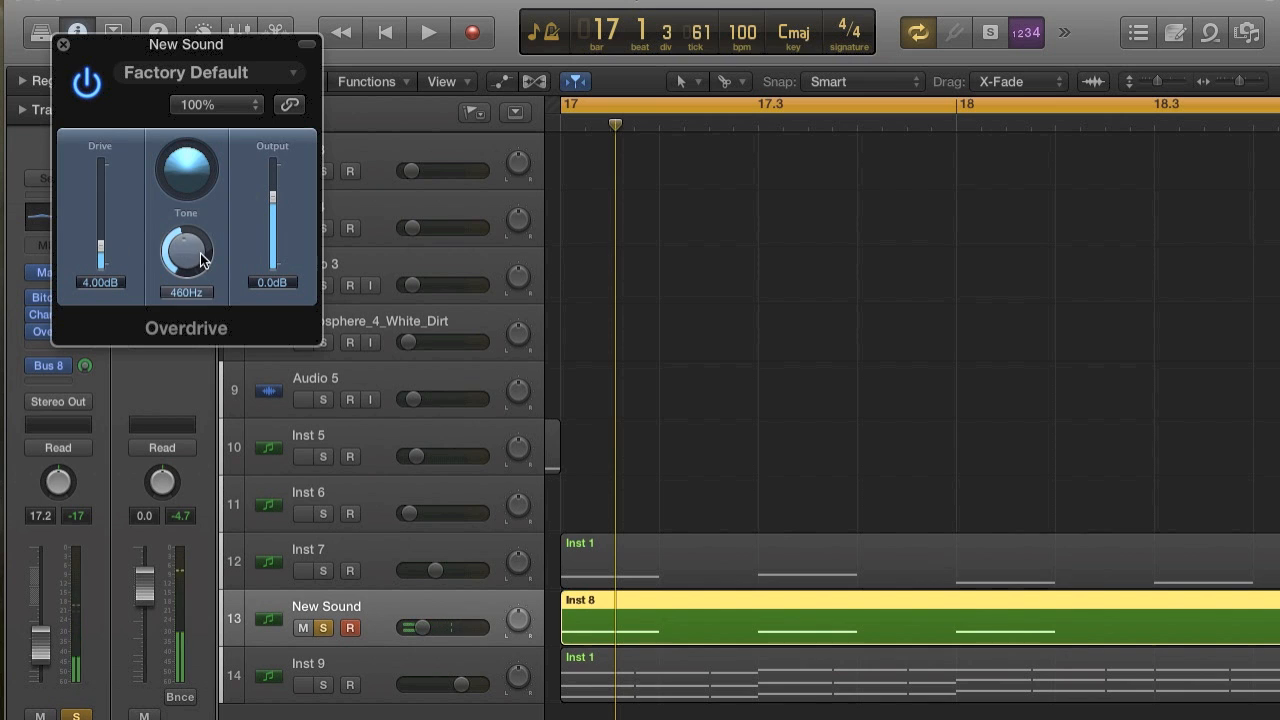
key("space")
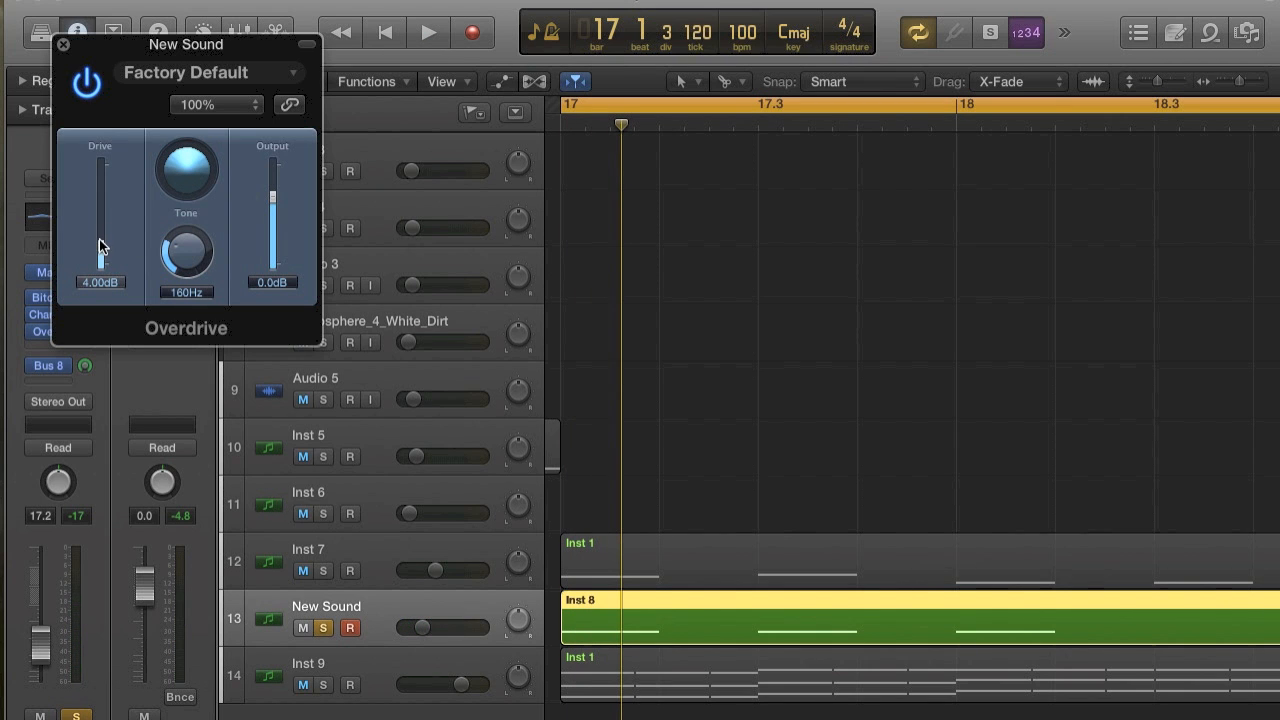
Audition Overdrive drive settings of 7.25 dB, 4.25 dB and 2.00 dB on the New Sound track.
left_click_drag(100, 226, 100, 225)
key("space")
key("space")
key("space")
key("space")
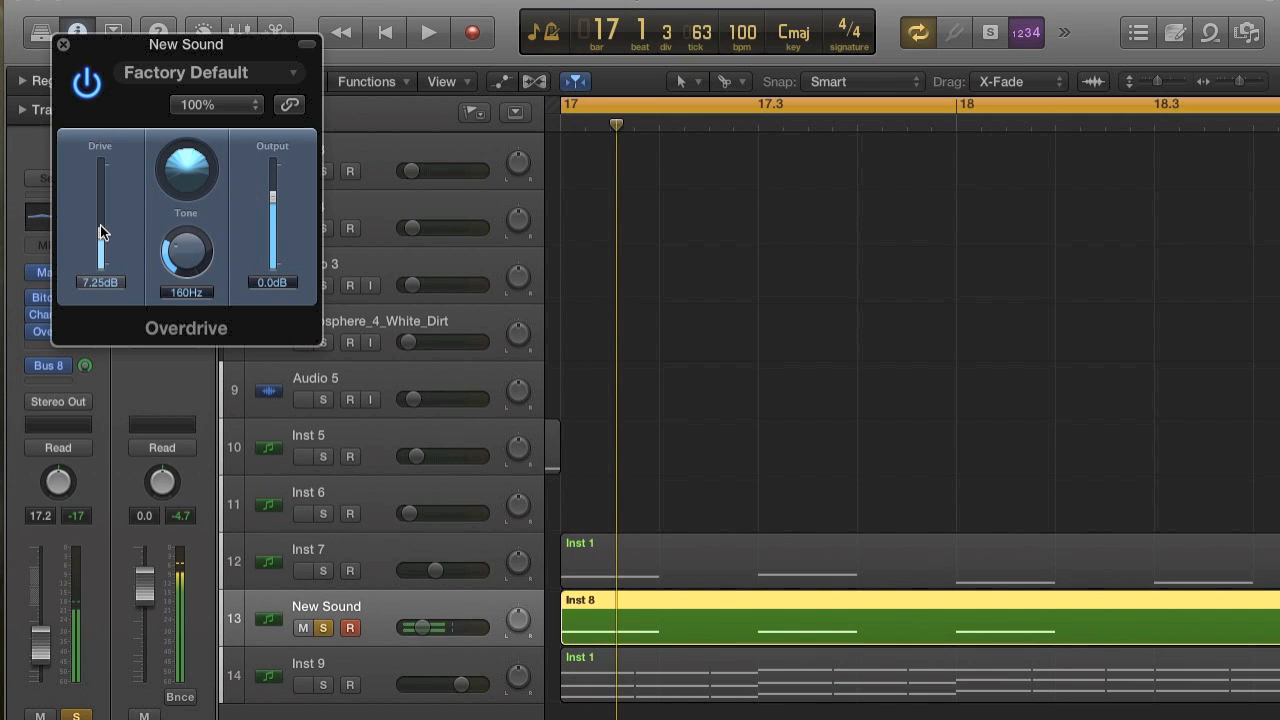
left_click_drag(100, 226, 104, 245)
key("space")
key("space")
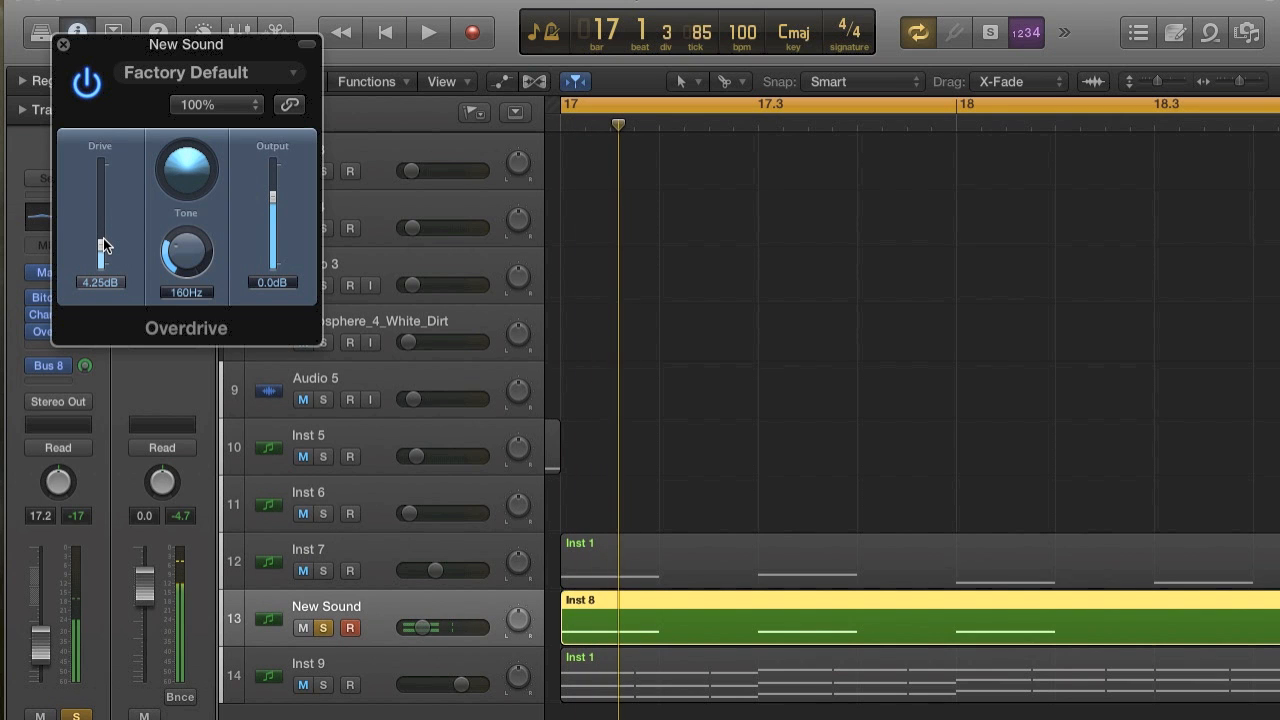
key("space")
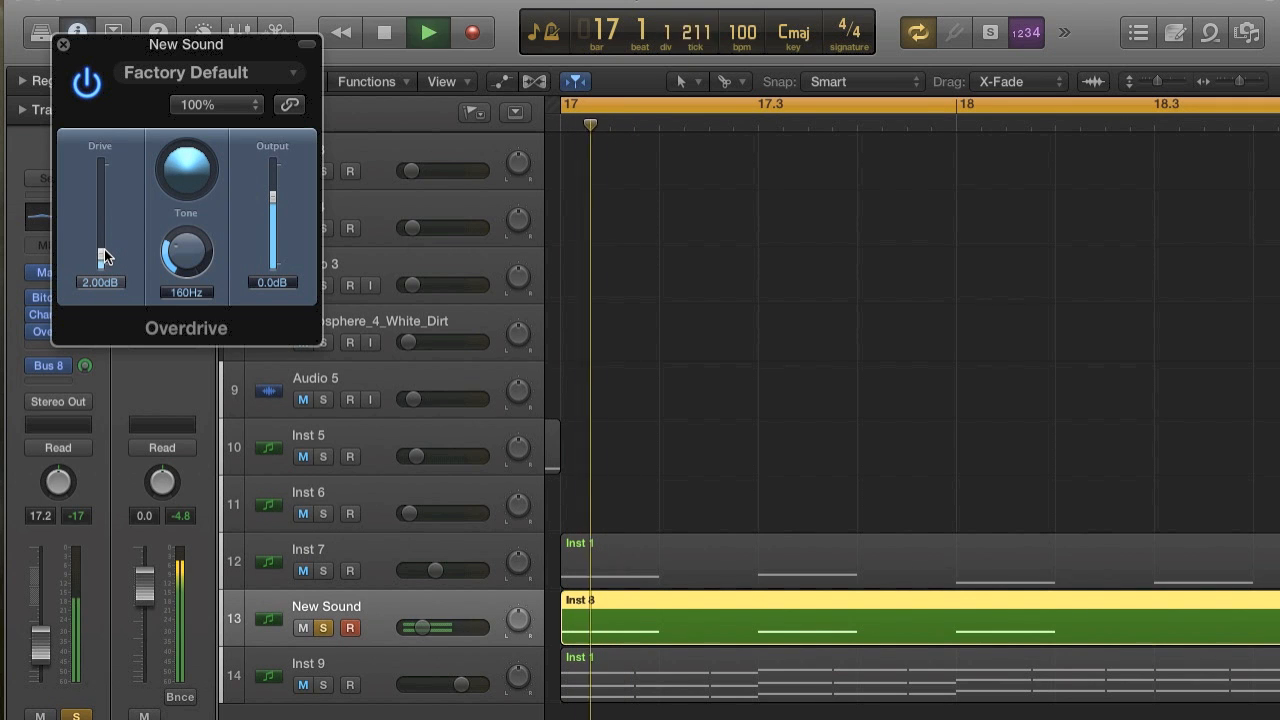
Bypass Overdrive and play the New Sound track repeatedly from bar 17 to hear it without the effect.
key("space")
left_click(87, 90)
key("space")
key("space")
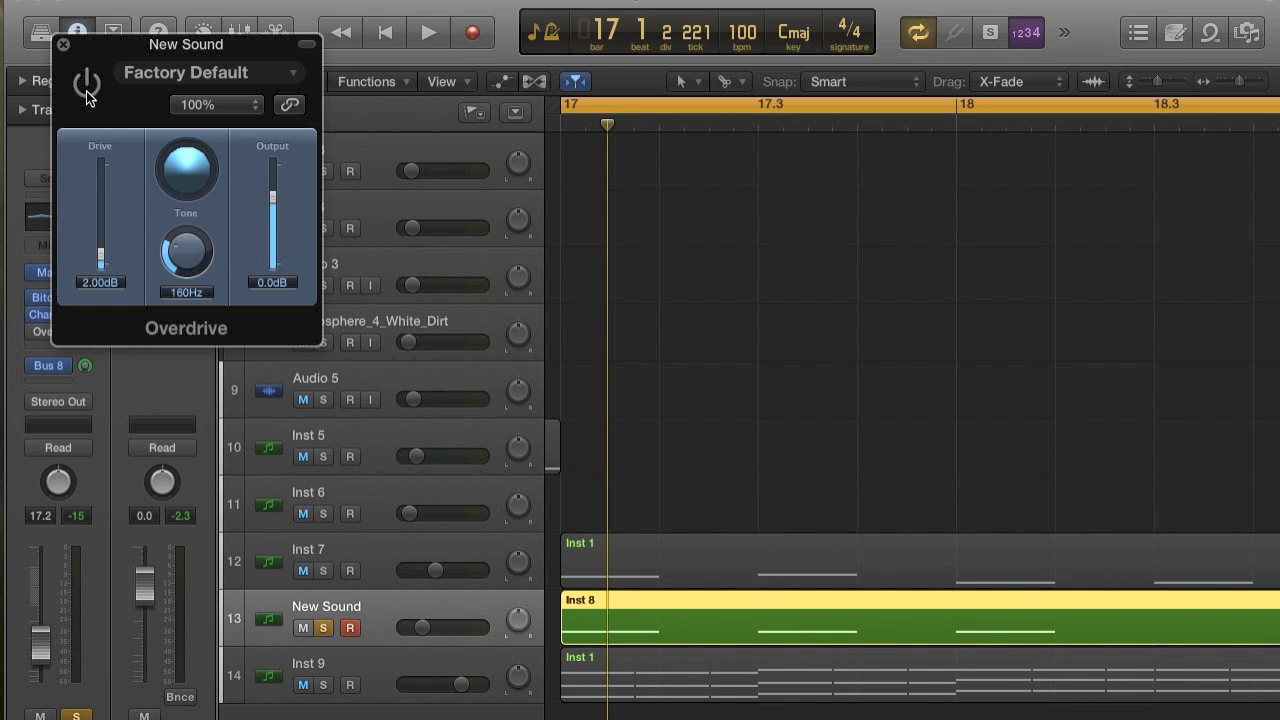
key("space")
key("space")
key("space")
Set the Overdrive drive to 0.00 dB and tone to 20000 Hz with the effect active, and play the track.
key("space")
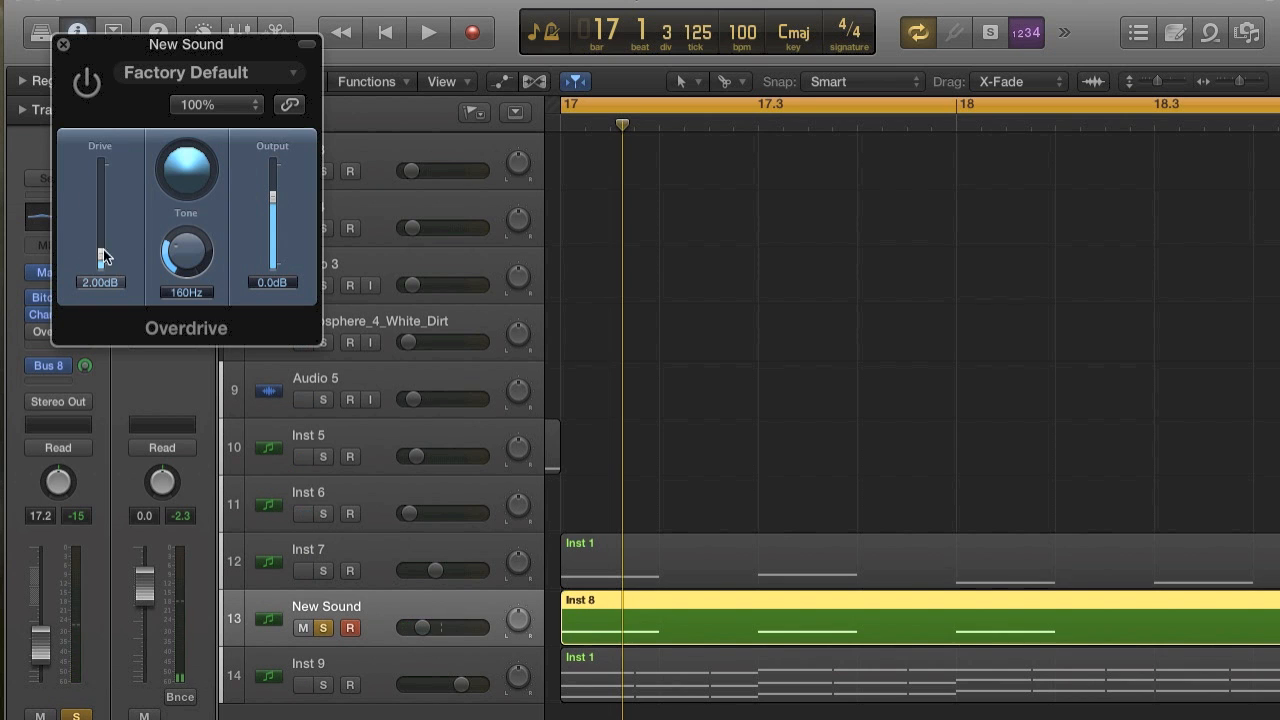
key("space")
key("space")
key("space")
key("space")
left_click_drag(183, 250, 183, 140)
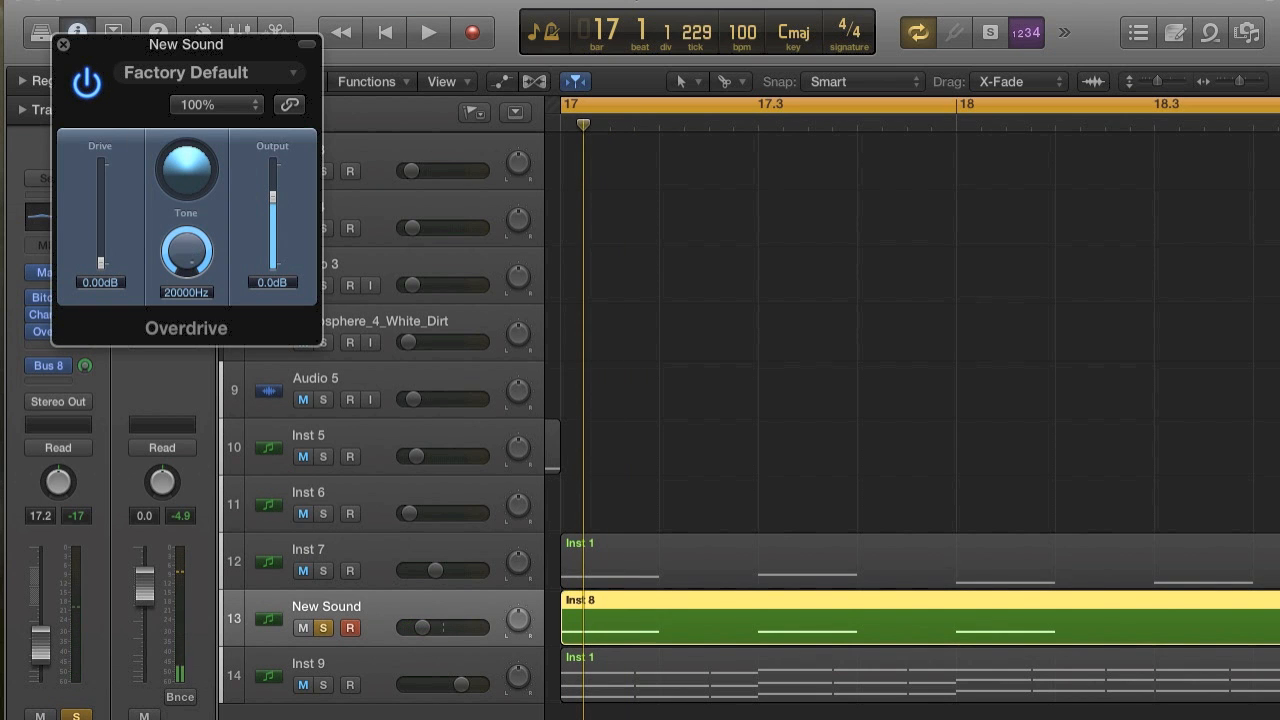
key("space")
key("space")
key("space")
Compare the New Sound track with Overdrive bypassed and active, leave it active, close the plug-in, and play from bar 17.
key("space")
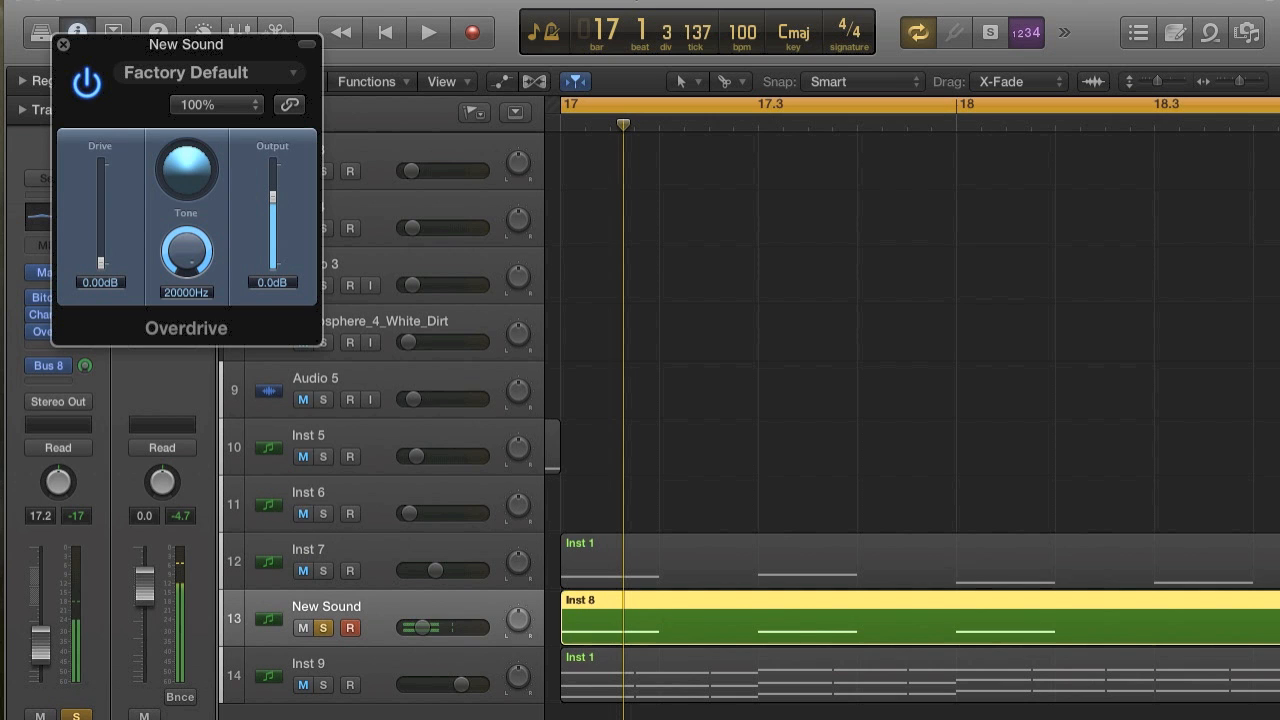
key("space")
key("space")
left_click(86, 84)
key("space")
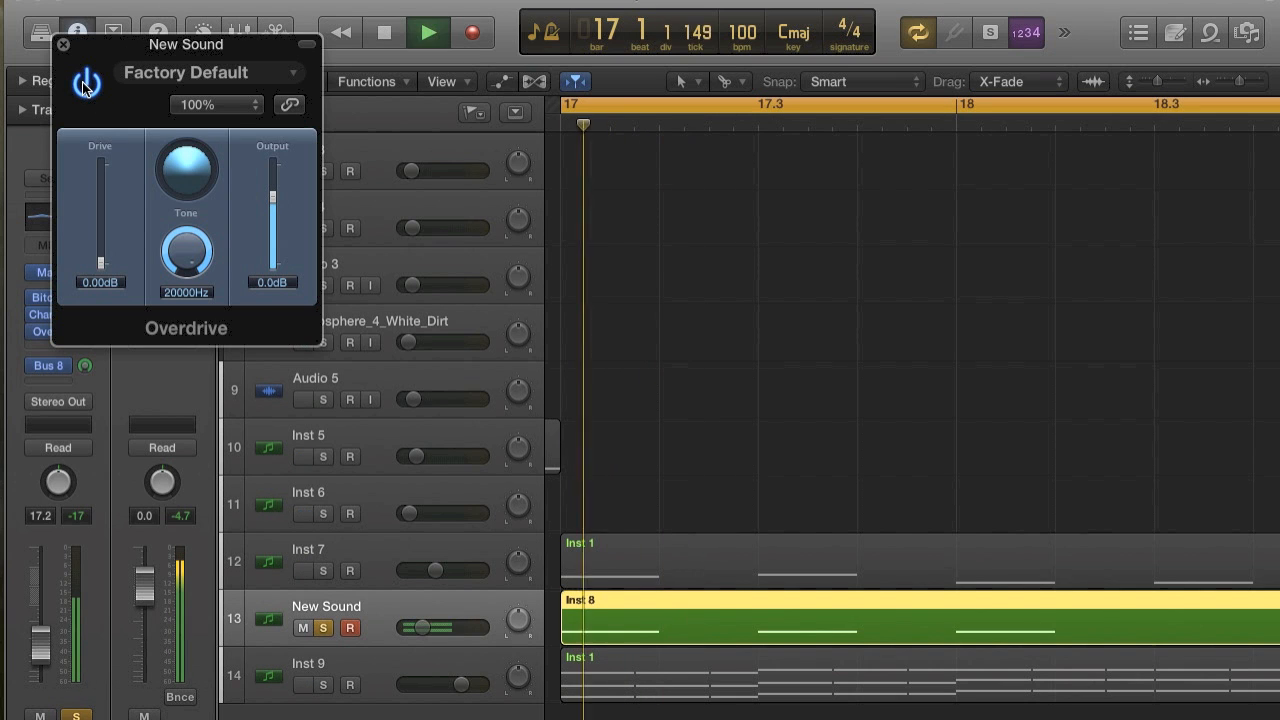
key("space")
key("space")
left_click(86, 85)
key("space")
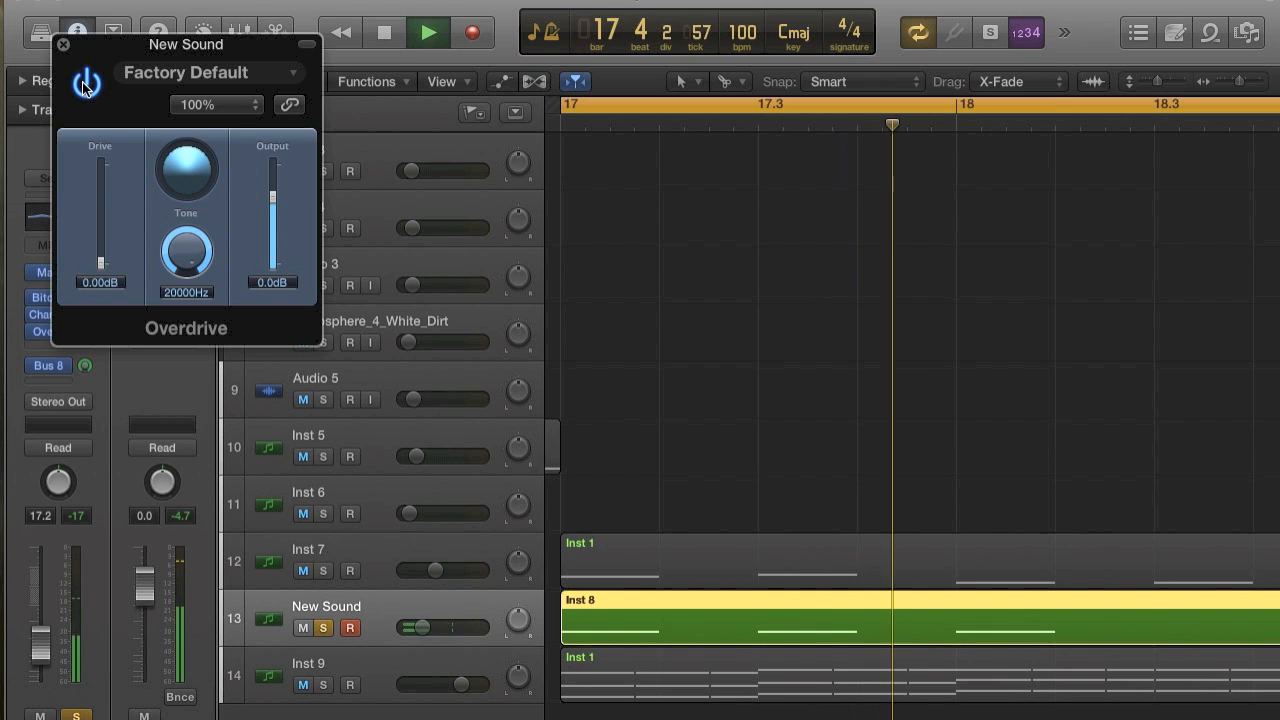
key("space")
left_click(61, 44)
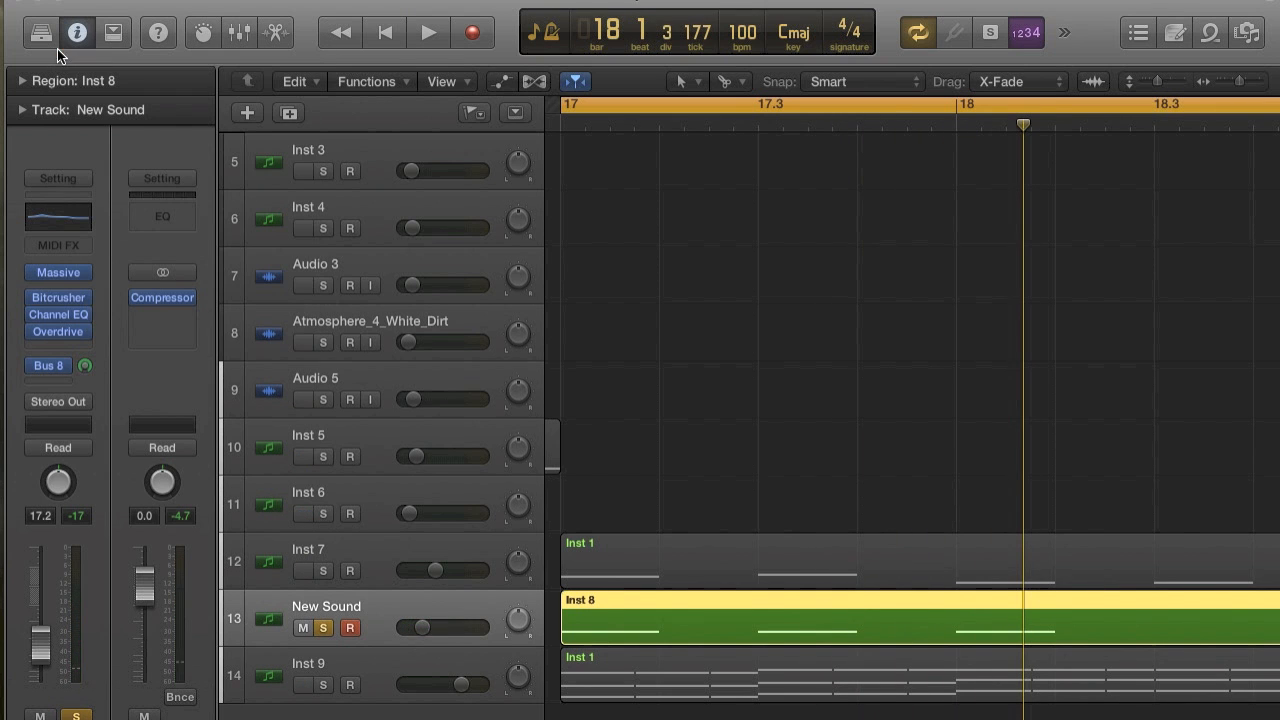
key("space")
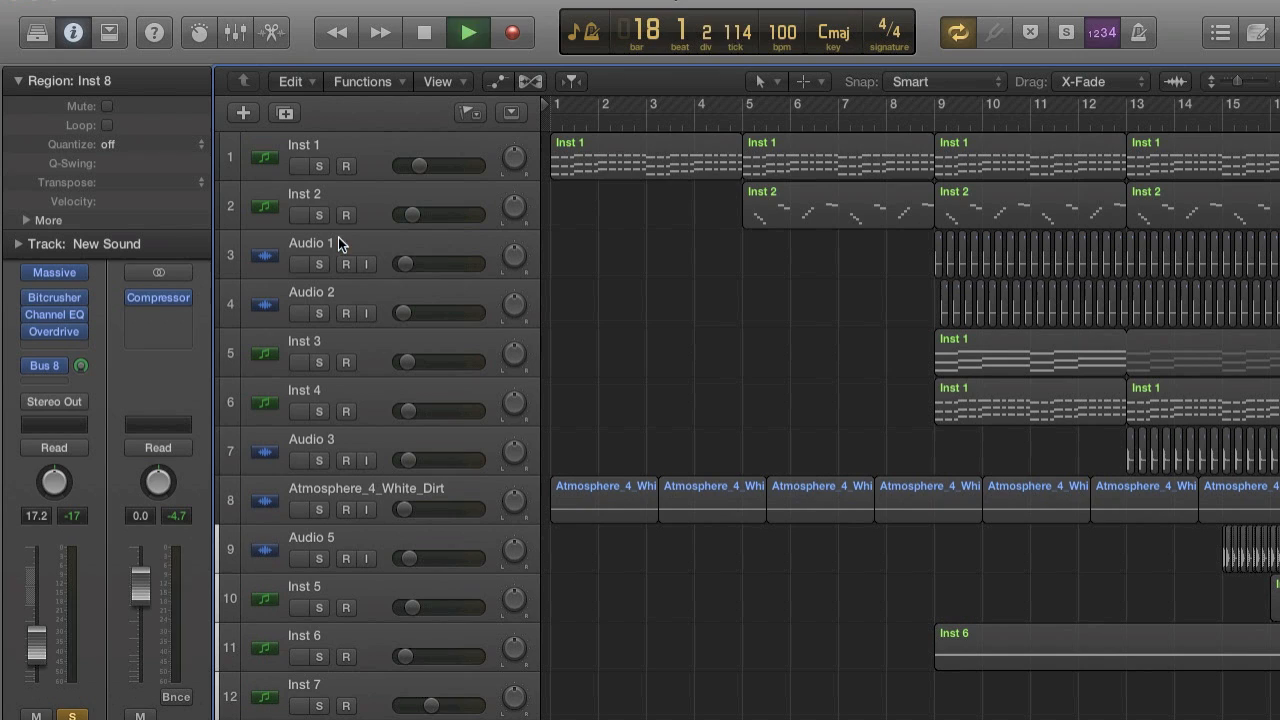
Unsolo the New Sound track and play from bar 17 to hear it together with the other tracks.
key("space")
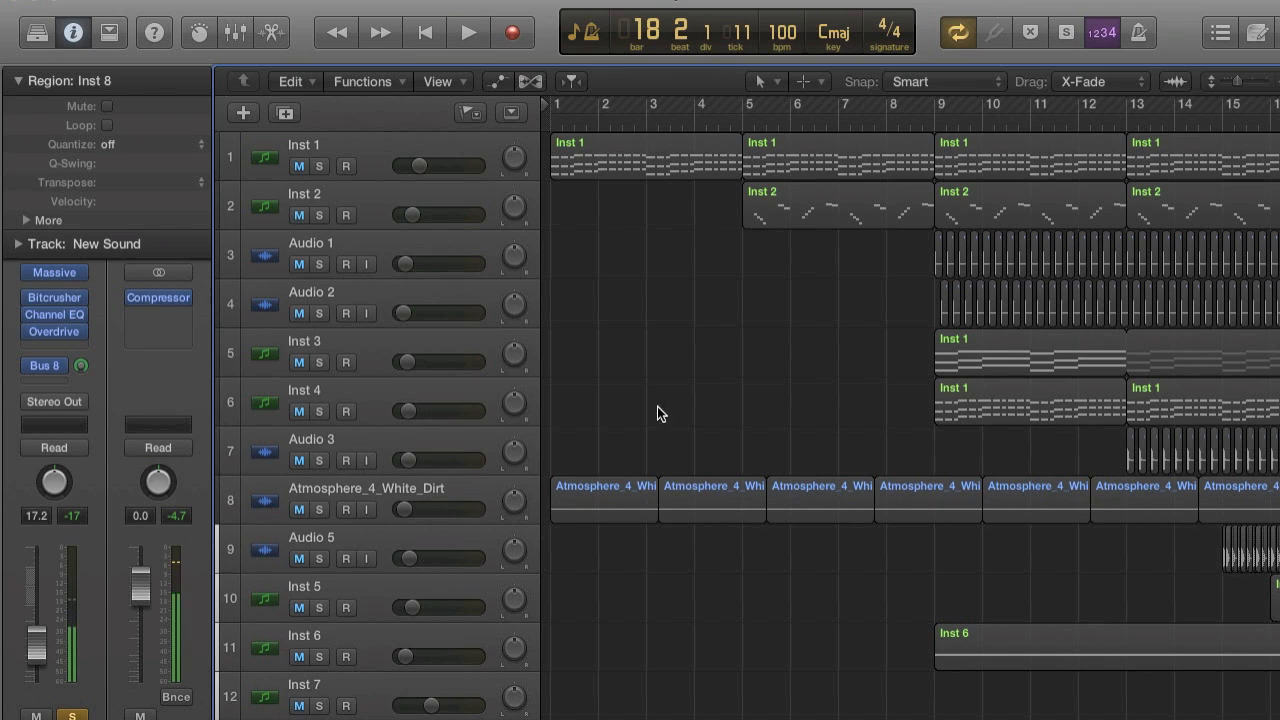
scroll(650, 515, "down", 3)
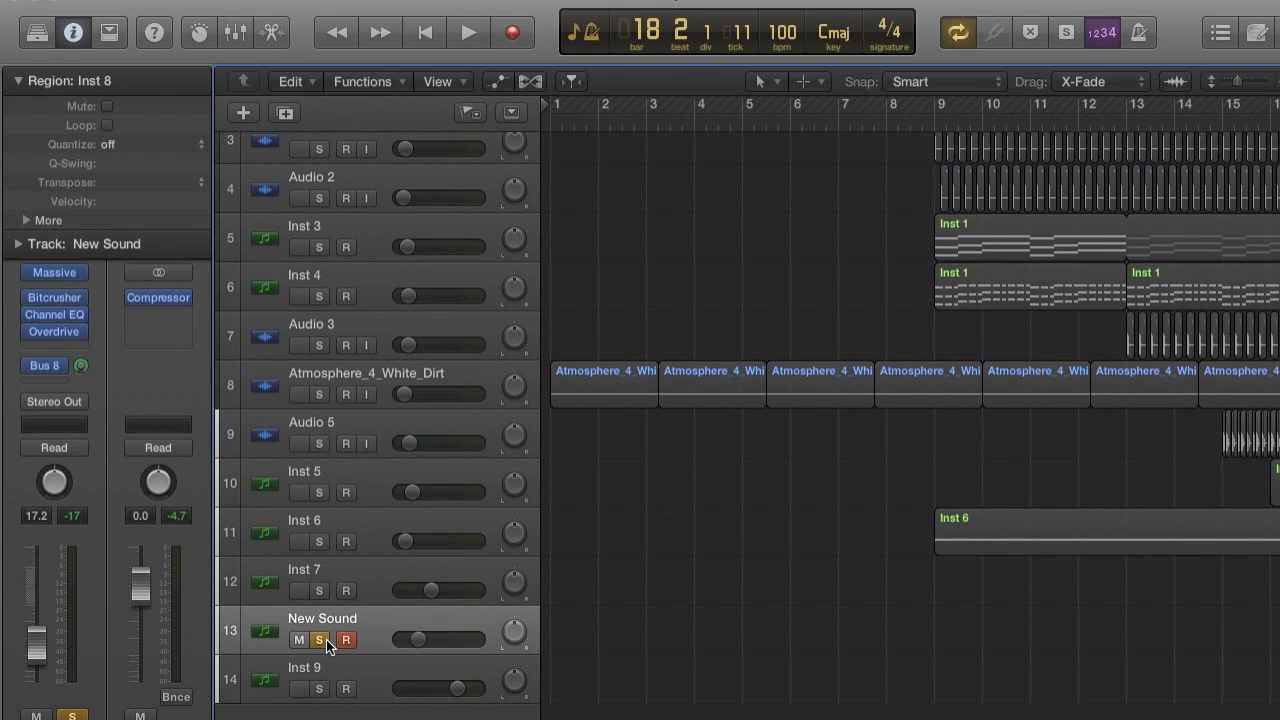
left_click(325, 639)
key("super+Left")
key("super+Left")
key("super+Left")
key("super+Left")
key("super+Right")
key("super+Right")
key("super+Right")
key("super+Right")
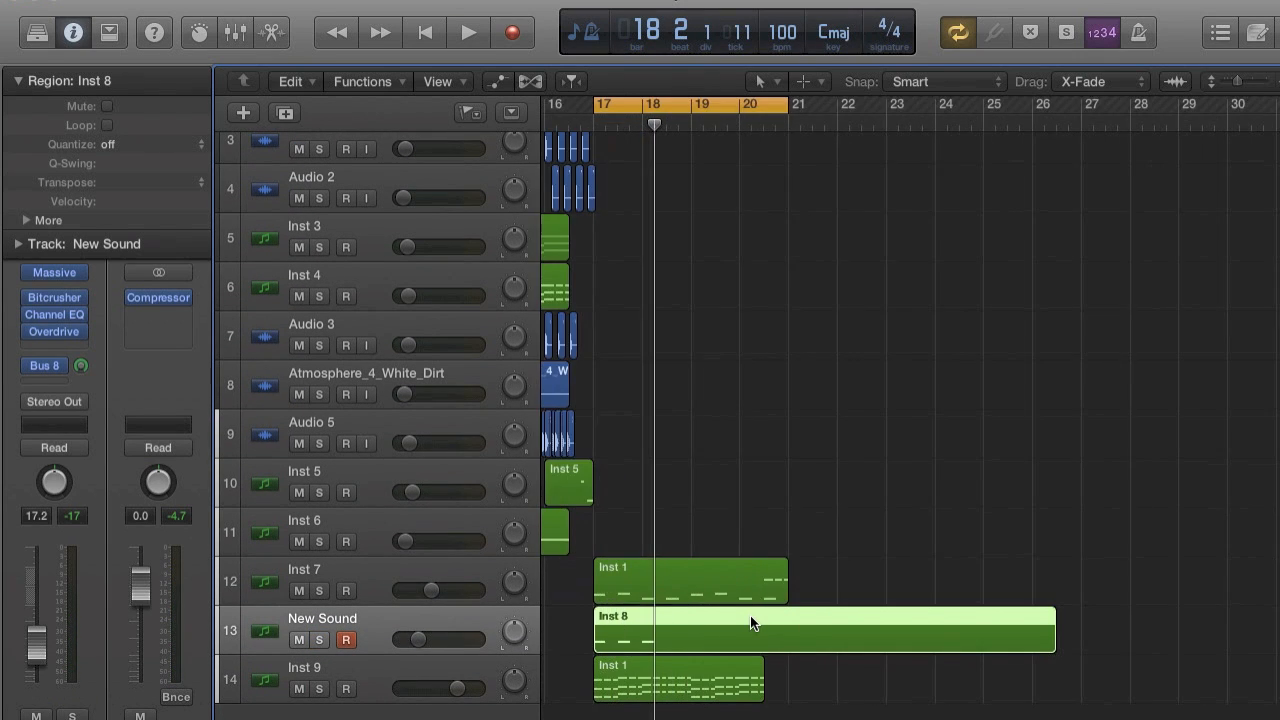
key("super+Right")
key("super+Right")
key("super+Right")
key("super+Right")
scroll(750, 622, "left", 5)
key("space")
scroll(750, 622, "right", 3)
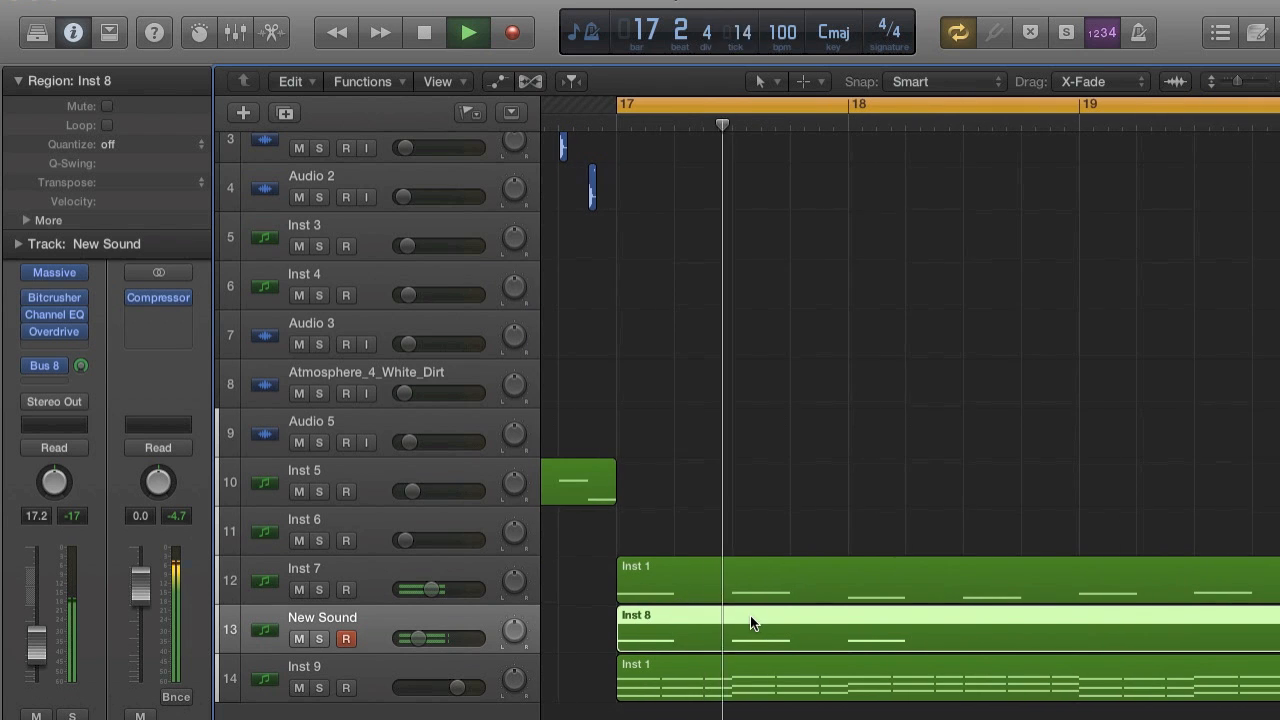
key("space")
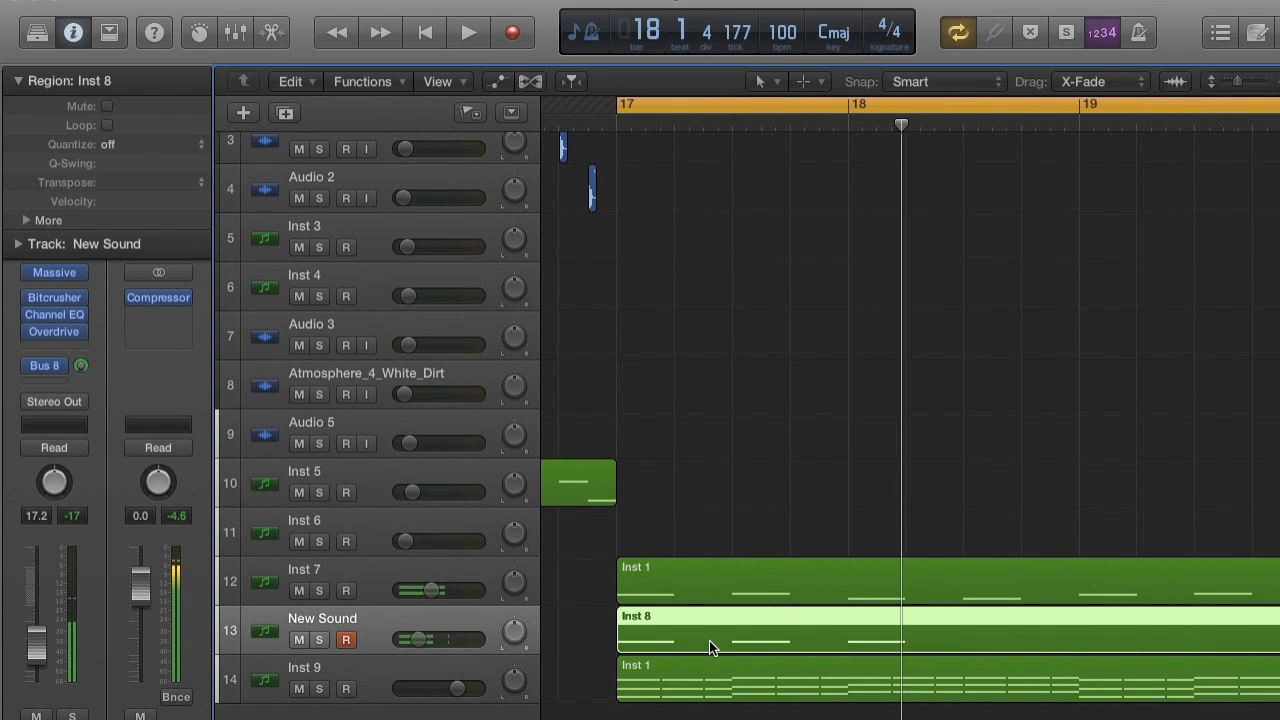
Assign the Scissors Tool as the secondary tool and play from bar 17 again.
left_click(810, 82)
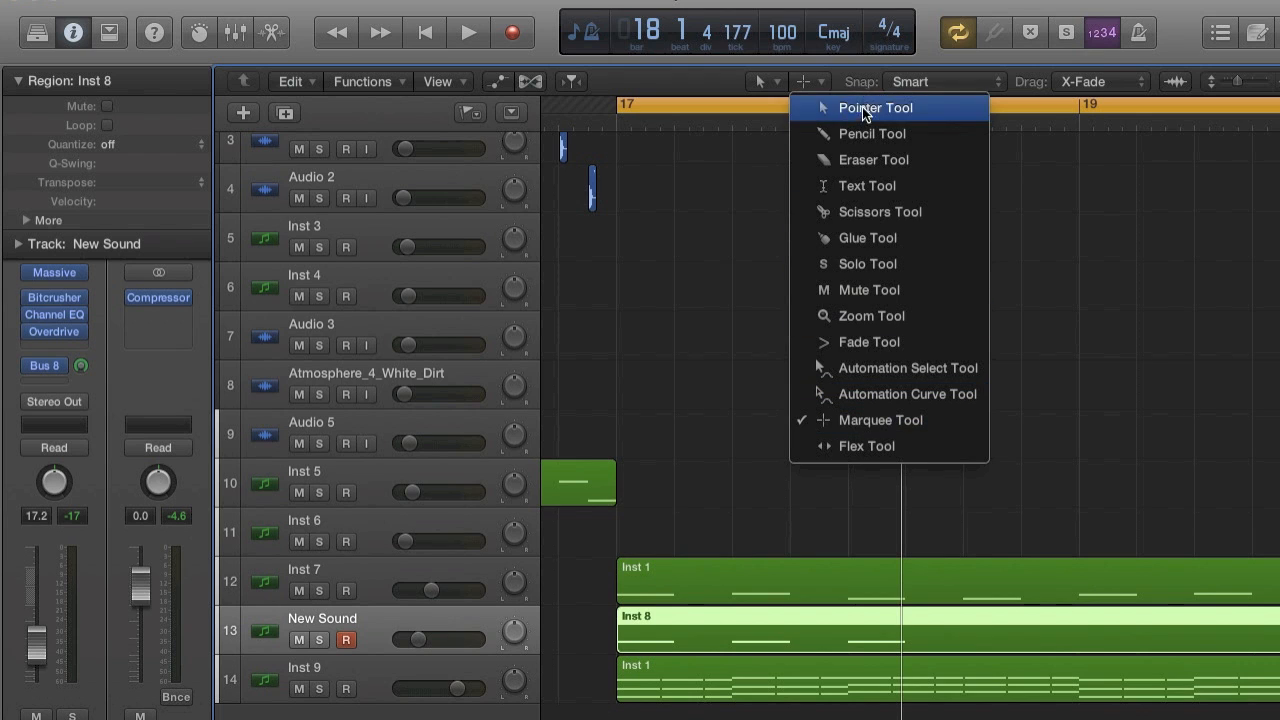
left_click(862, 211)
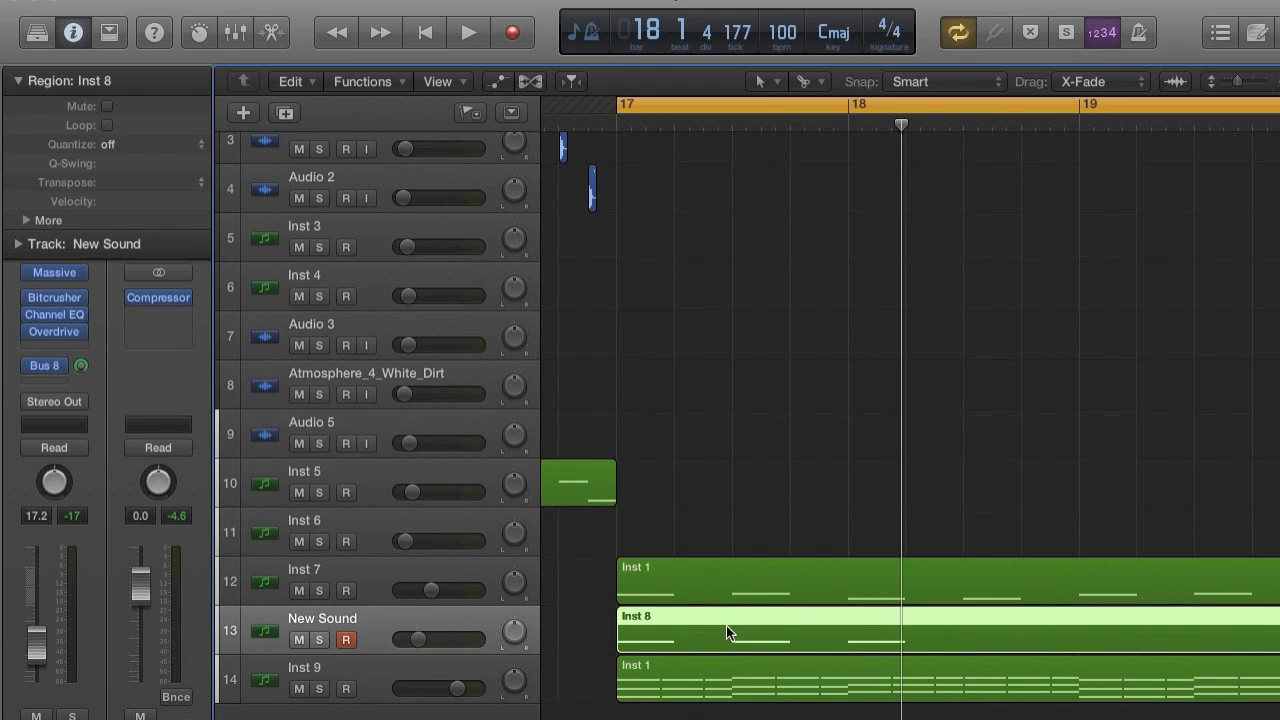
key("space")
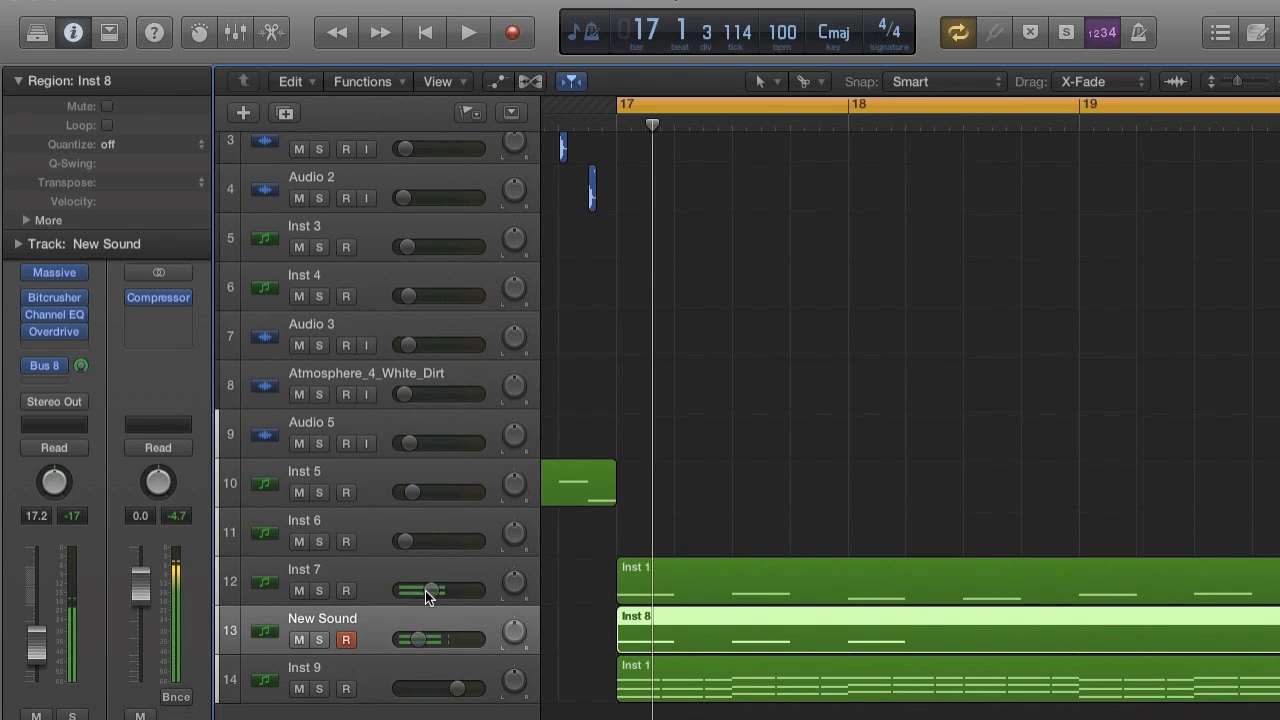
Set the New Sound track's volume to -4.9 dB and bounce its Inst 8 region in place to a new track with Overload Protection Only.
left_click_drag(424, 636, 466, 643)
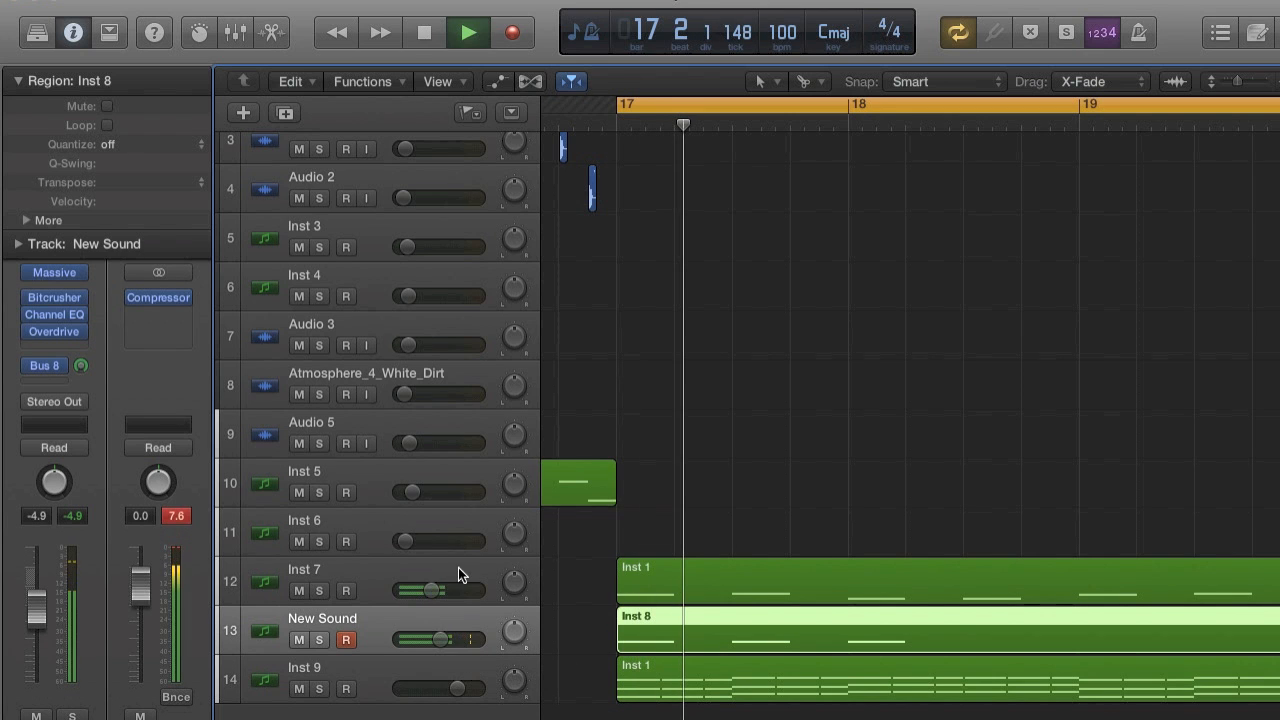
right_click(643, 628)
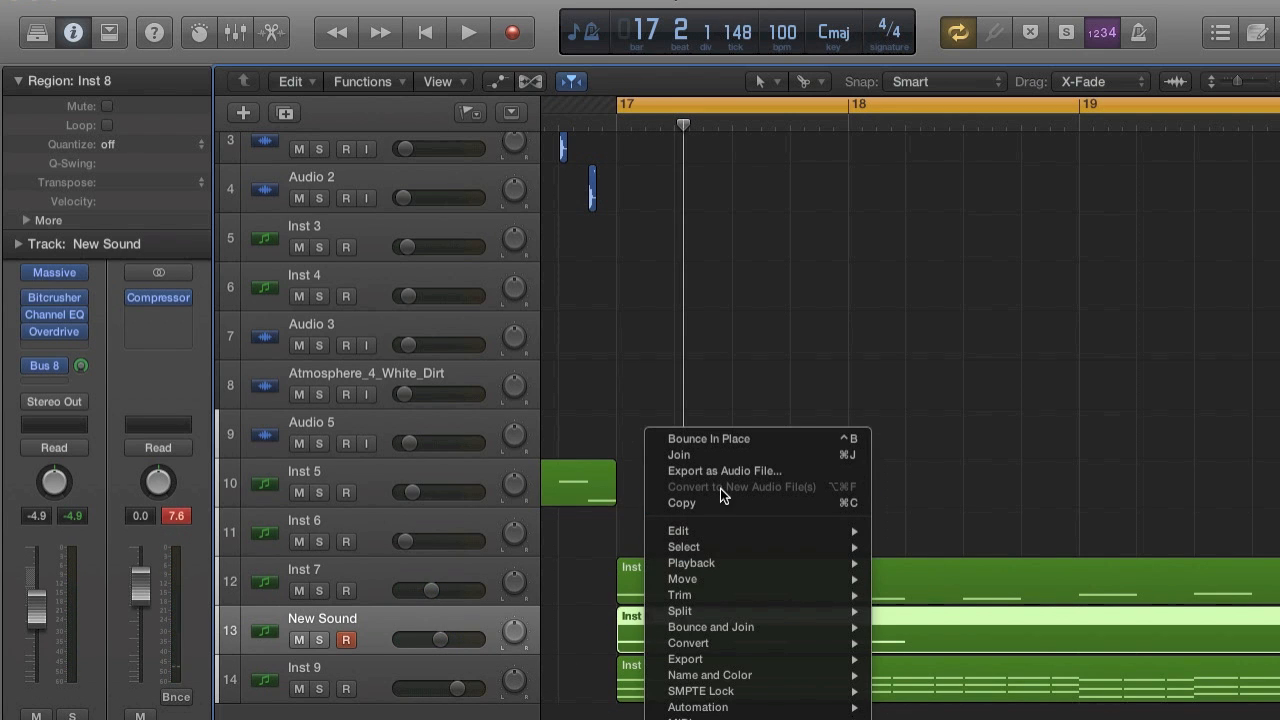
left_click(720, 438)
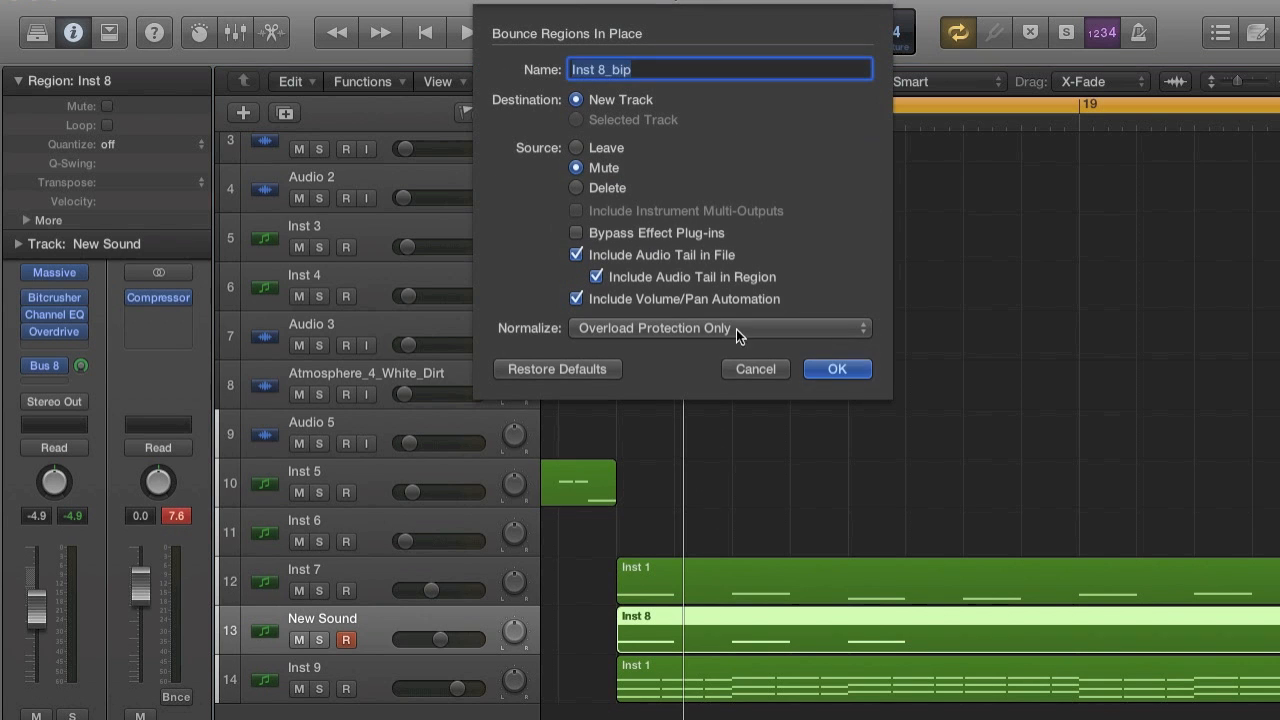
left_click(832, 369)
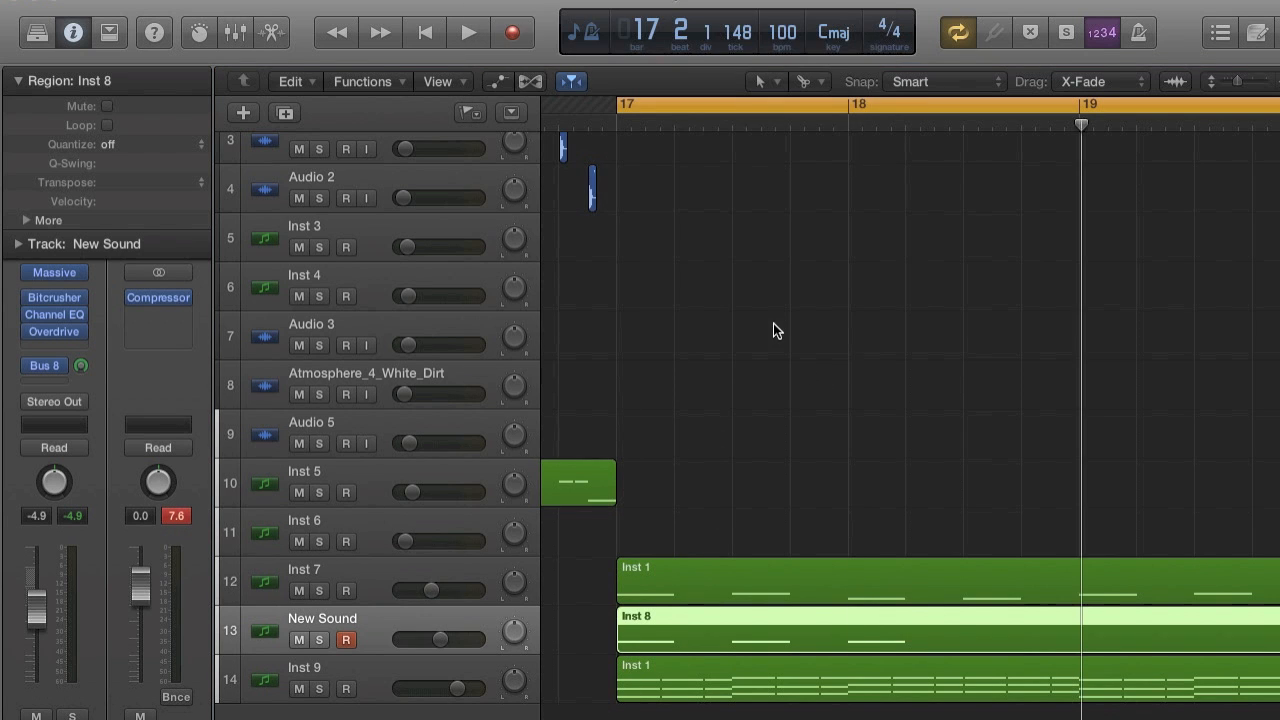
Delete the original Inst 8 MIDI region and its New Sound track, keeping the bounced audio.
left_click(782, 643)
key("Delete")
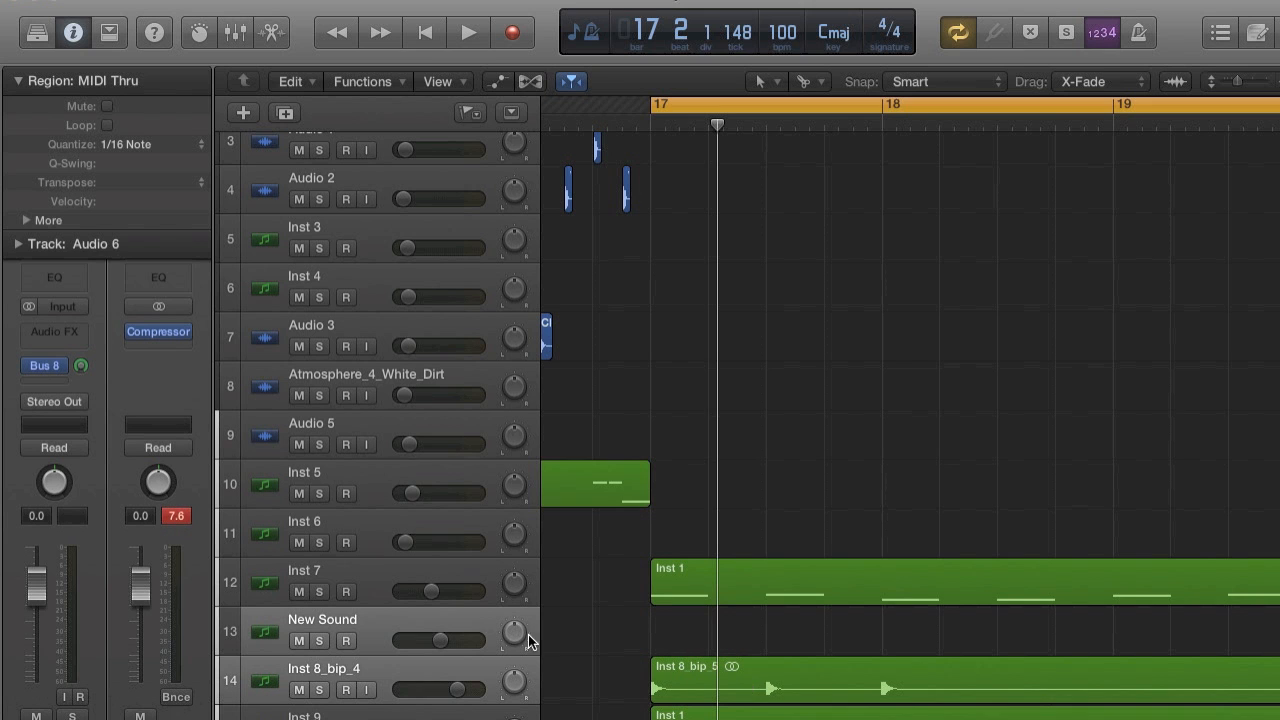
left_click(470, 622)
key("super+BackSpace")
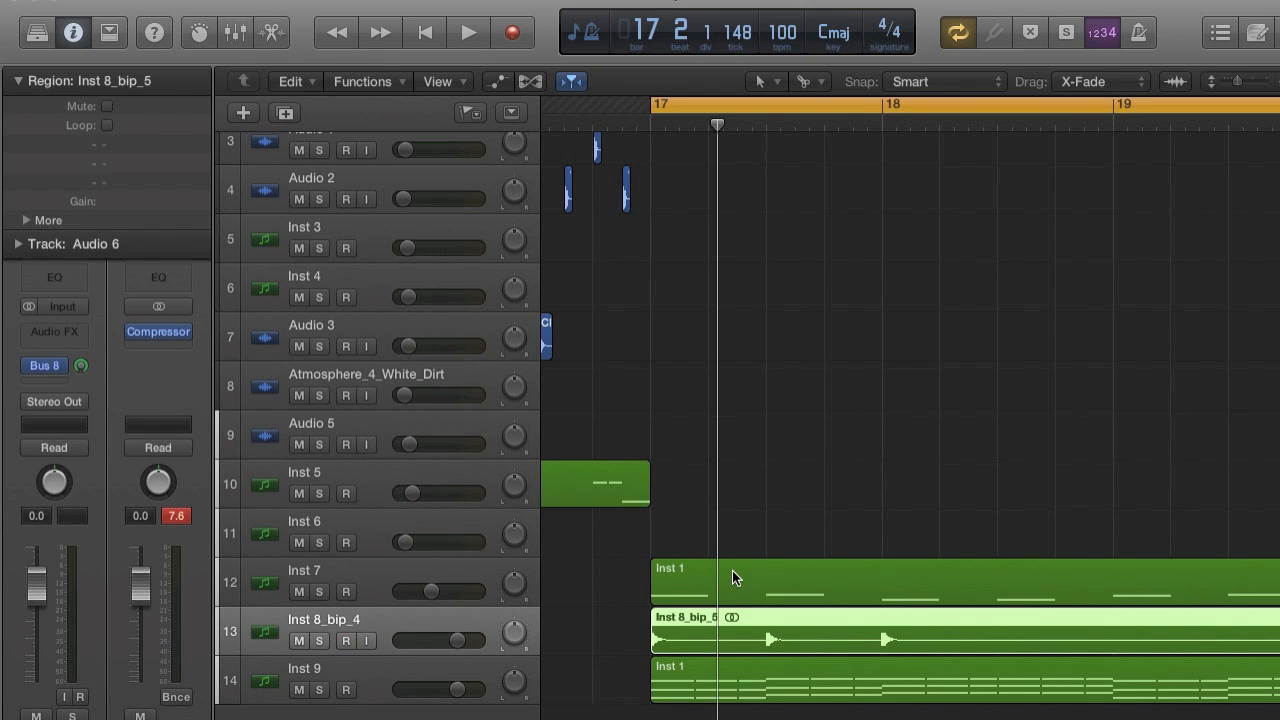
Split the bounced region just before its first hit, delete the silent beginning, and move the remainder to start exactly at bar 17.
key("super+Right")
key("super+Right")
key("super+Right")
left_click(897, 645, "super")
left_click(867, 641)
key("BackSpace")
key("super+Left")
key("super+Left")
key("super+Left")
key("super+Left")
left_click_drag(865, 641, 822, 641)
key("super+Right")
key("super+Right")
key("super+Right")
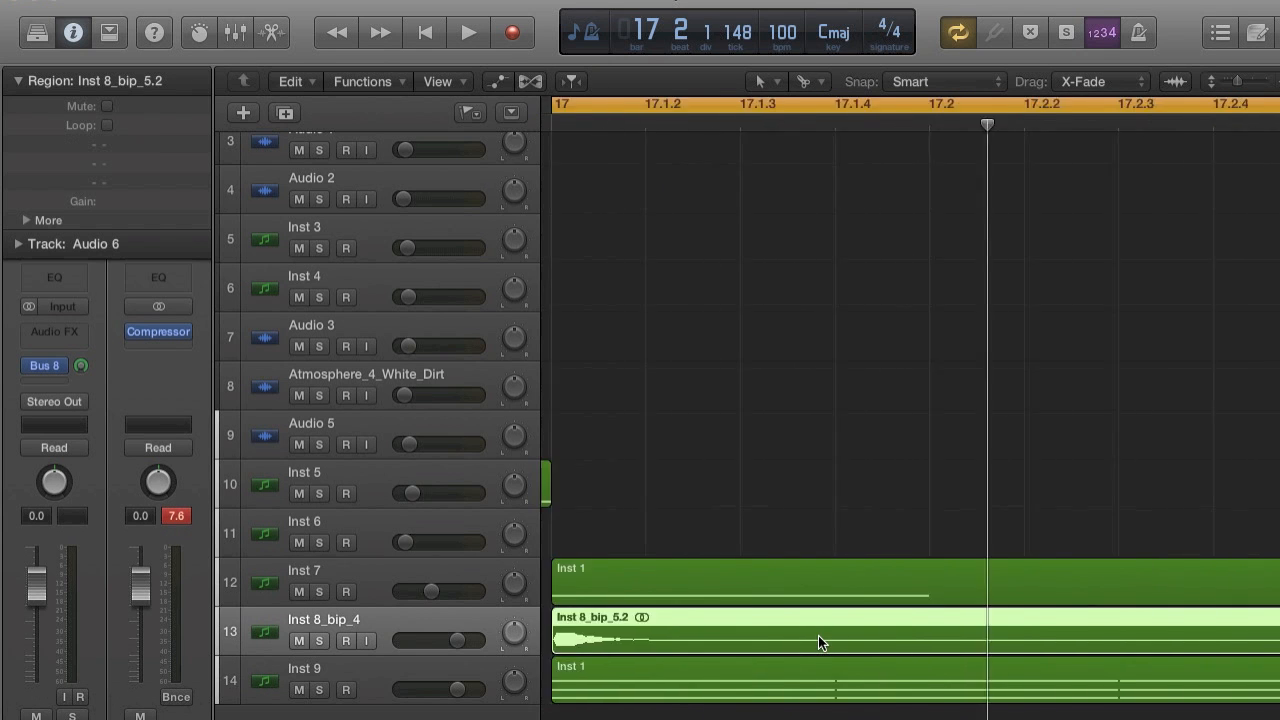
Play the trimmed bass region from bar 17 to check its timing and level against the other tracks.
scroll(818, 641, "left", 4)
key("space")
scroll(818, 641, "right", 3)
key("super+Left")
key("super+Left")
key("super+Left")
key("super+Left")
key("super+Left")
scroll(818, 641, "right", 3)
key("space")
Set the Inst 8_bip_4 track's volume to -11.6 dB while auditioning from bar 17.
left_click_drag(452, 641, 420, 641)
key("space")
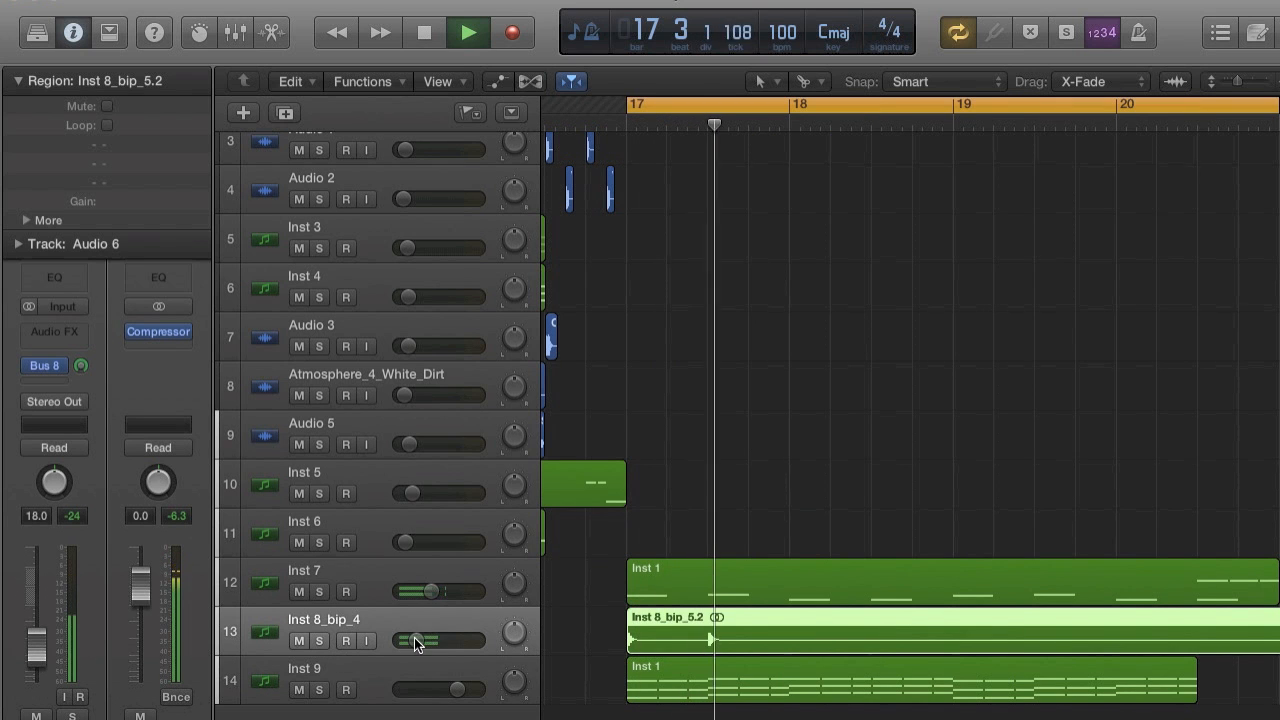
left_click_drag(417, 641, 441, 644)
key("space")
mouse_move(440, 644)
left_click_drag(428, 640, 420, 642)
key("space")
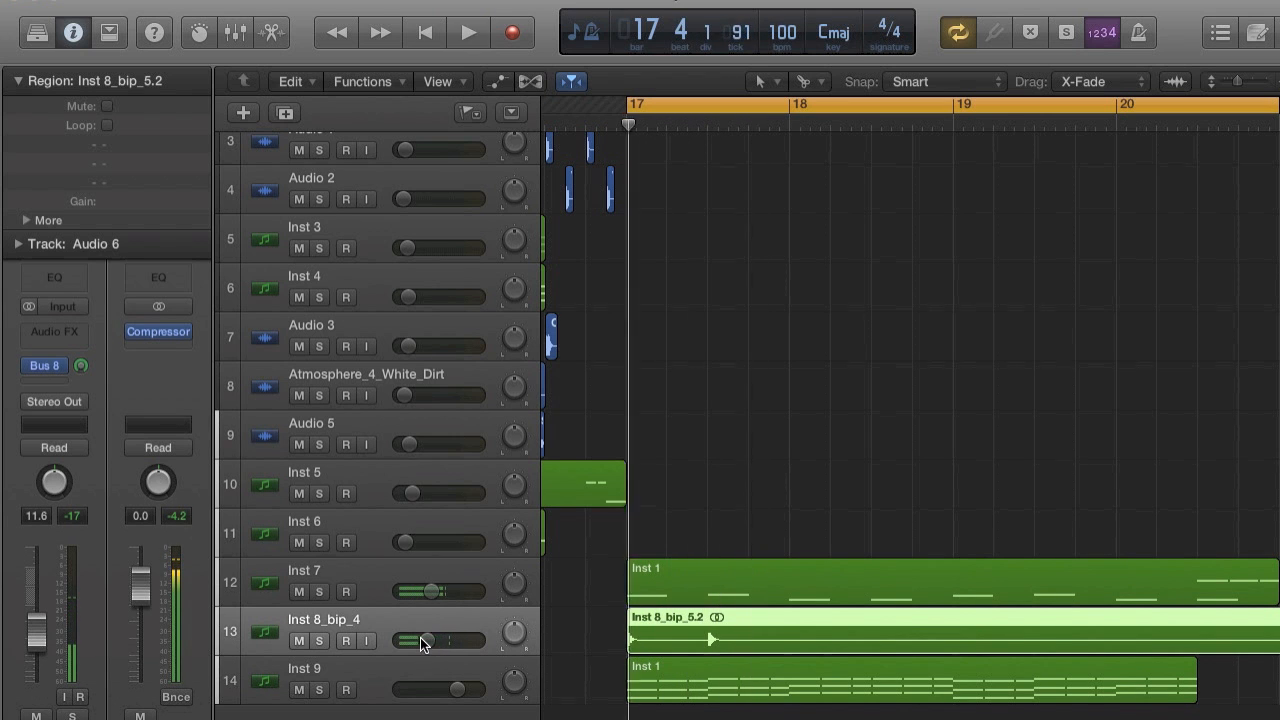
key("space")
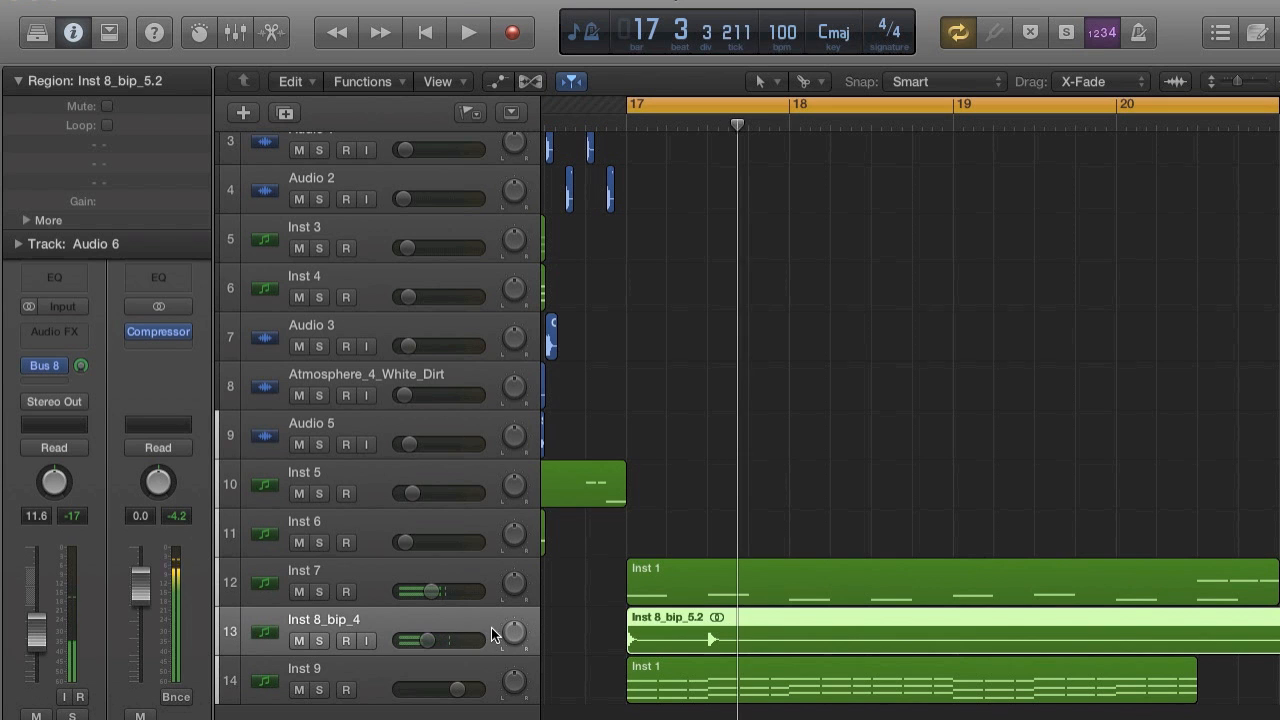
Play from bar 17 repeatedly to judge the balance between the Inst 7 and Inst 8_bip_4 tracks.
key("space")
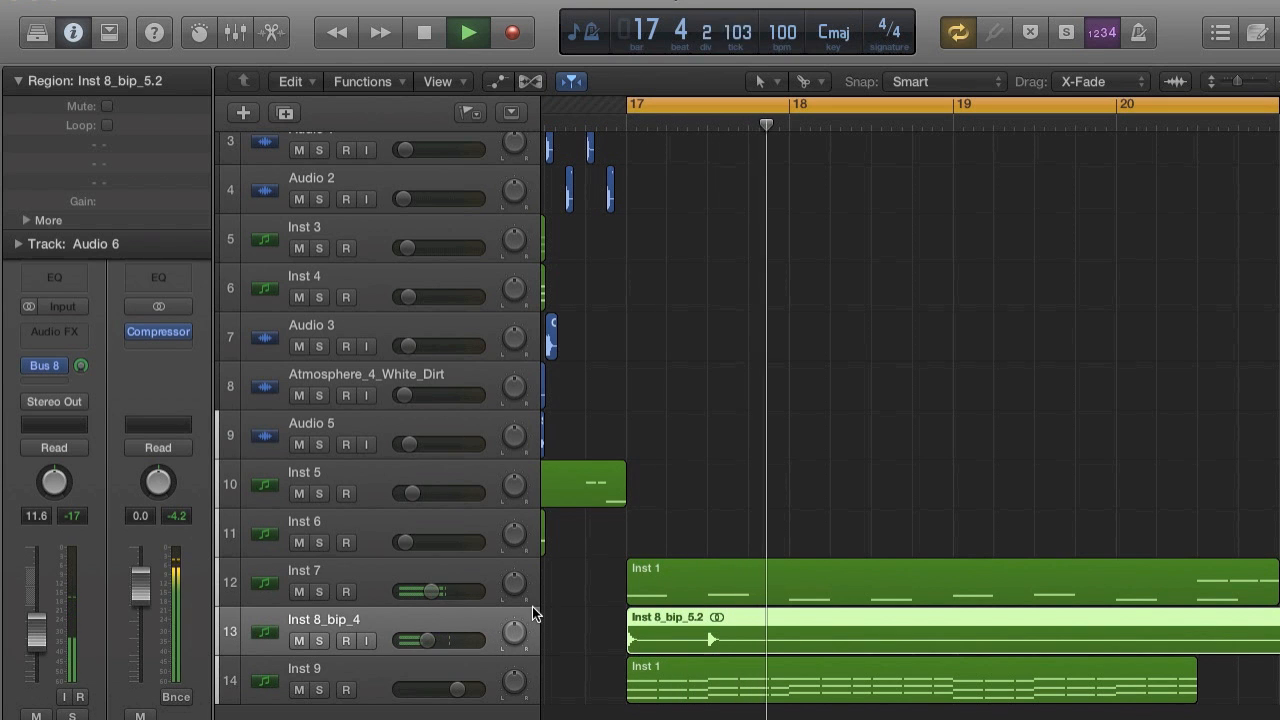
key("space")
key("space")
key("space")
key("space")
key("space")
left_click(381, 582)
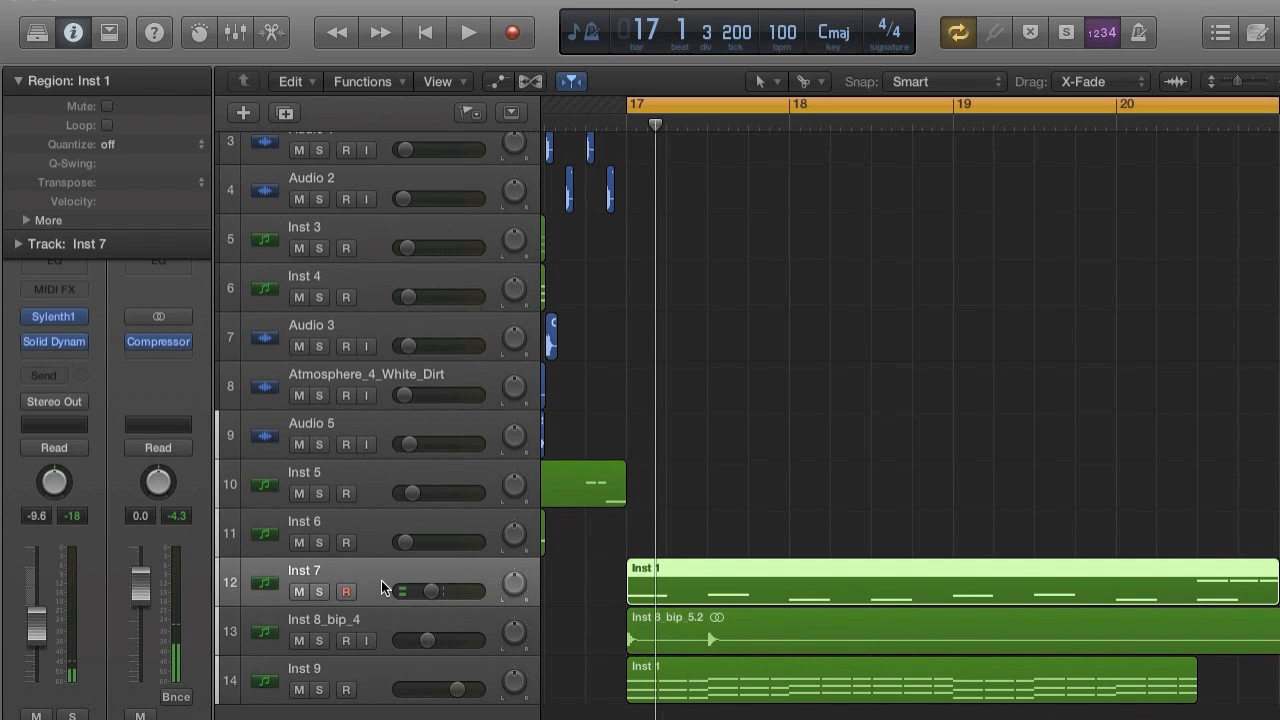
key("space")
key("space")
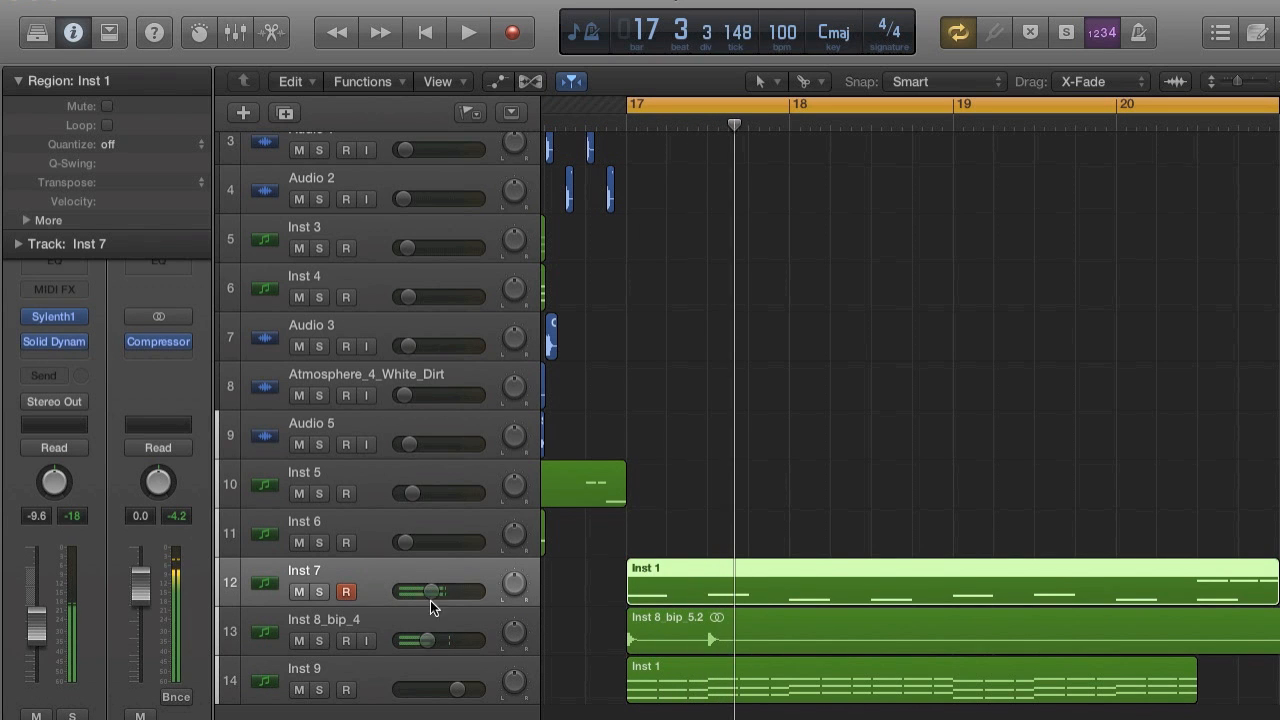
left_click(440, 611)
key("space")
key("space")
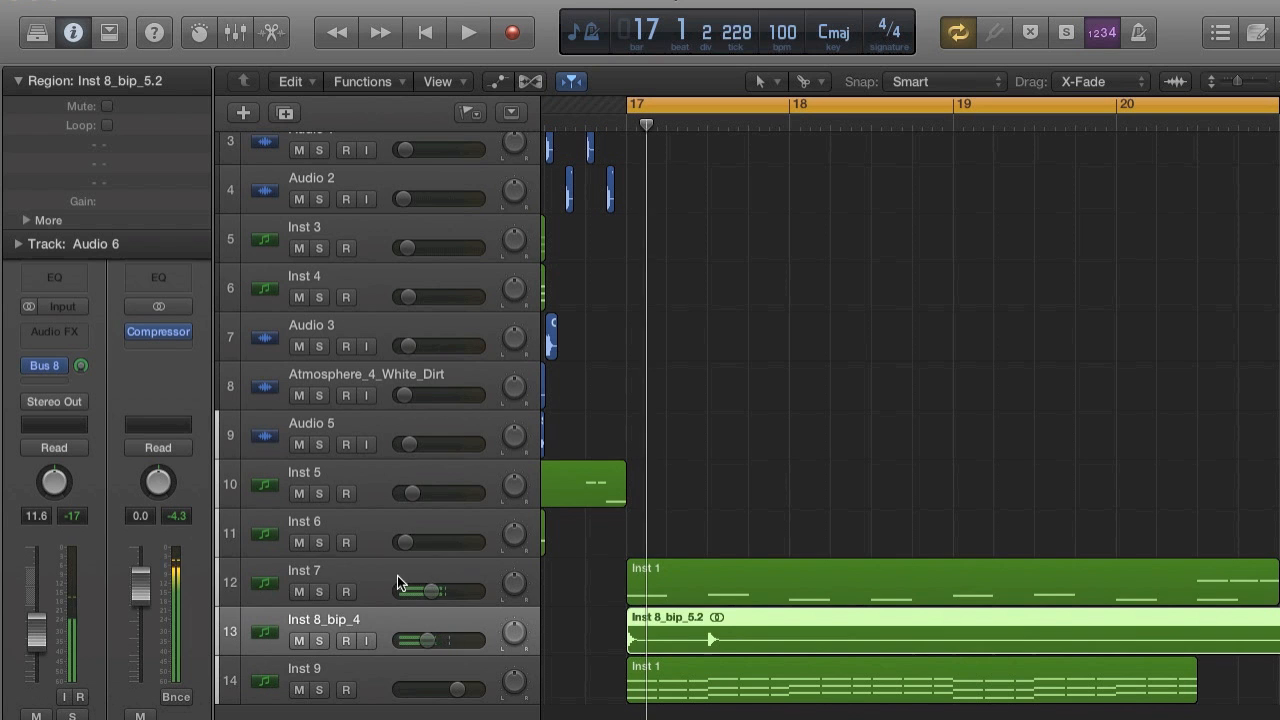
left_click(395, 575)
scroll(745, 628, "up", 1)
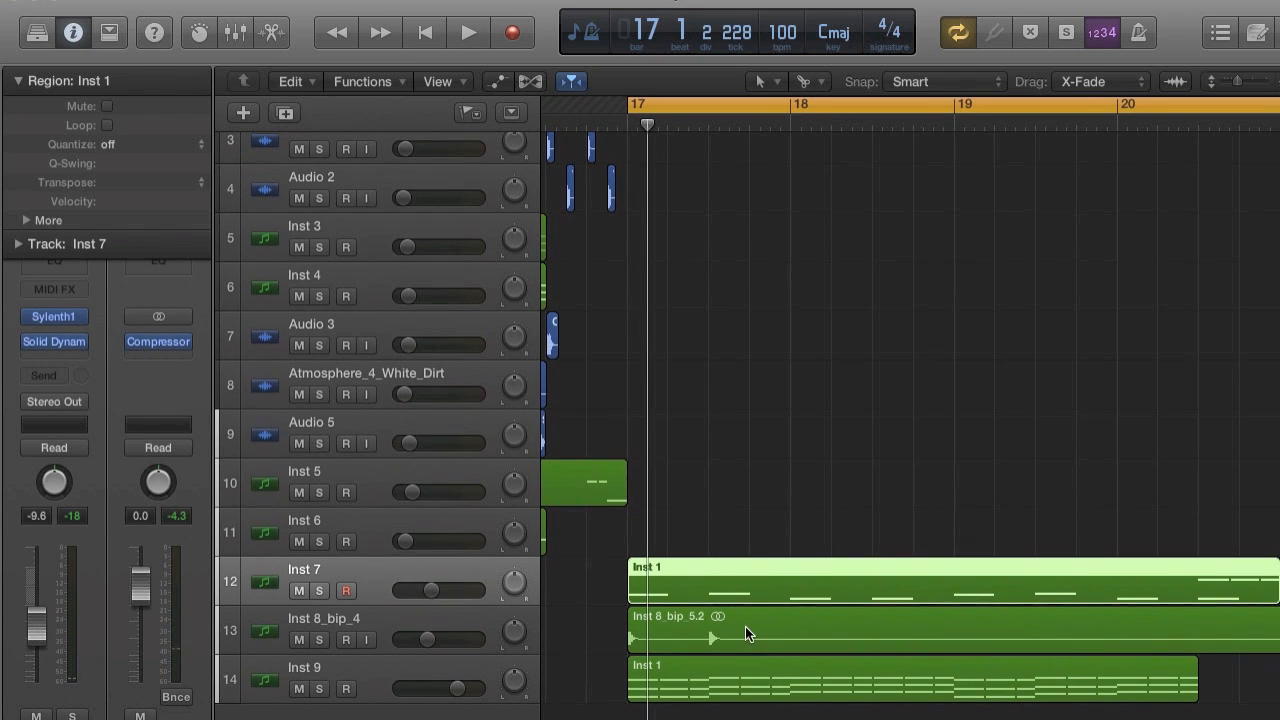
Shorten the bounced bass region on the Inst 8_bip_4 track so that it ends around bar 18.
key("super+Left")
key("super+Left")
key("super+Left")
key("super+Left")
key("super+Left")
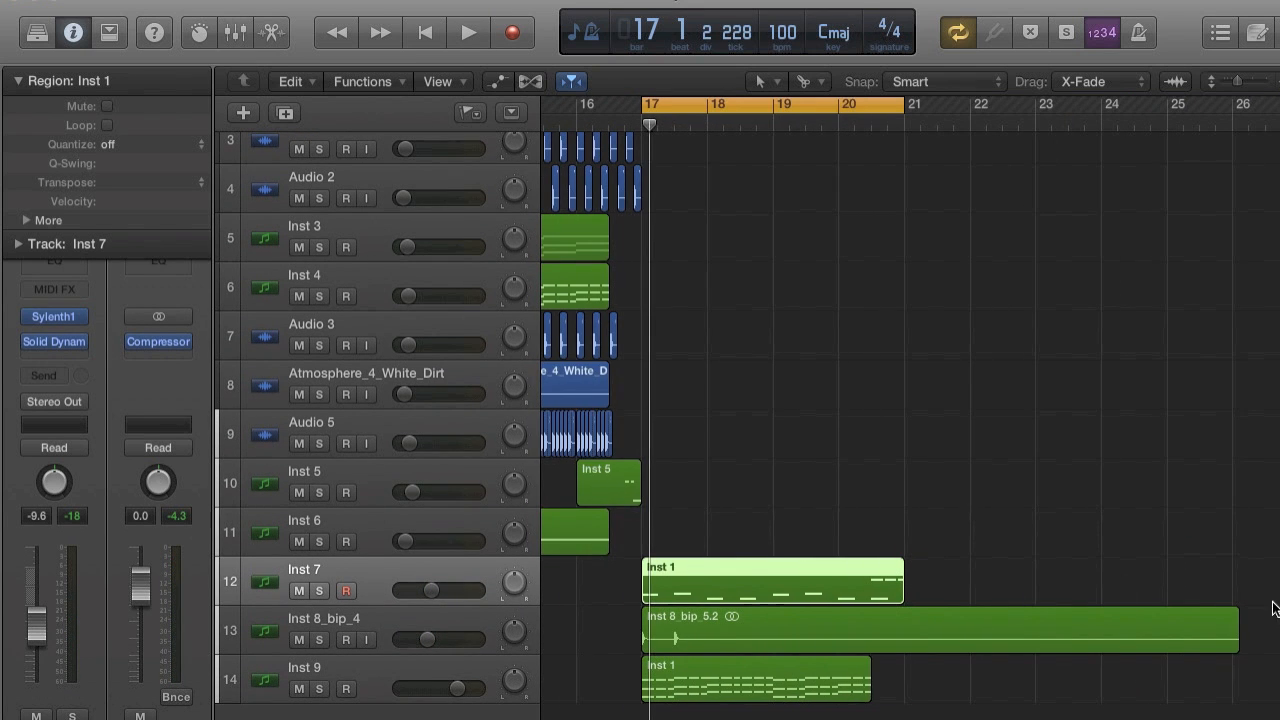
left_click_drag(1231, 642, 705, 641)
key("super+Right")
key("super+Right")
key("super+Right")
key("super+Right")
key("super+Right")
scroll(705, 642, "right", 10)
scroll(709, 642, "left", 1)
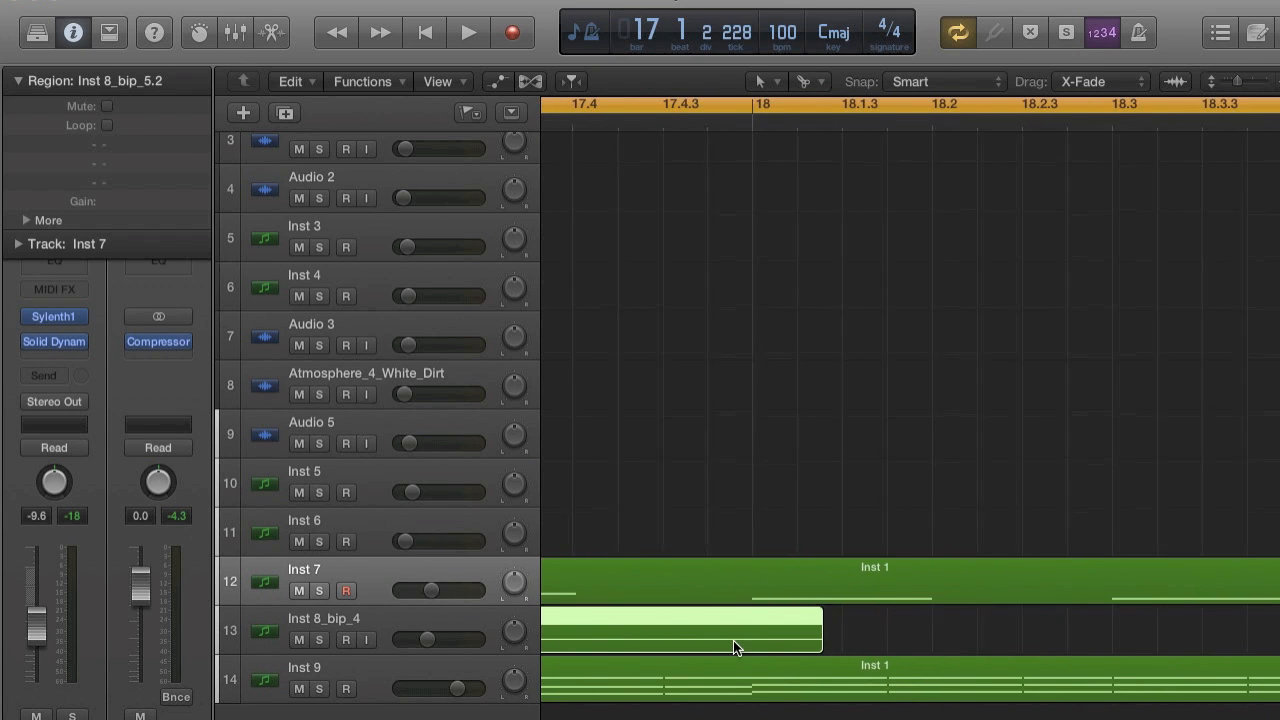
left_click_drag(790, 637, 760, 628)
Place the playhead at bar 18 and fine-trim the bounced bass region's end exactly to it.
scroll(759, 627, "right", 3)
key("super+Right")
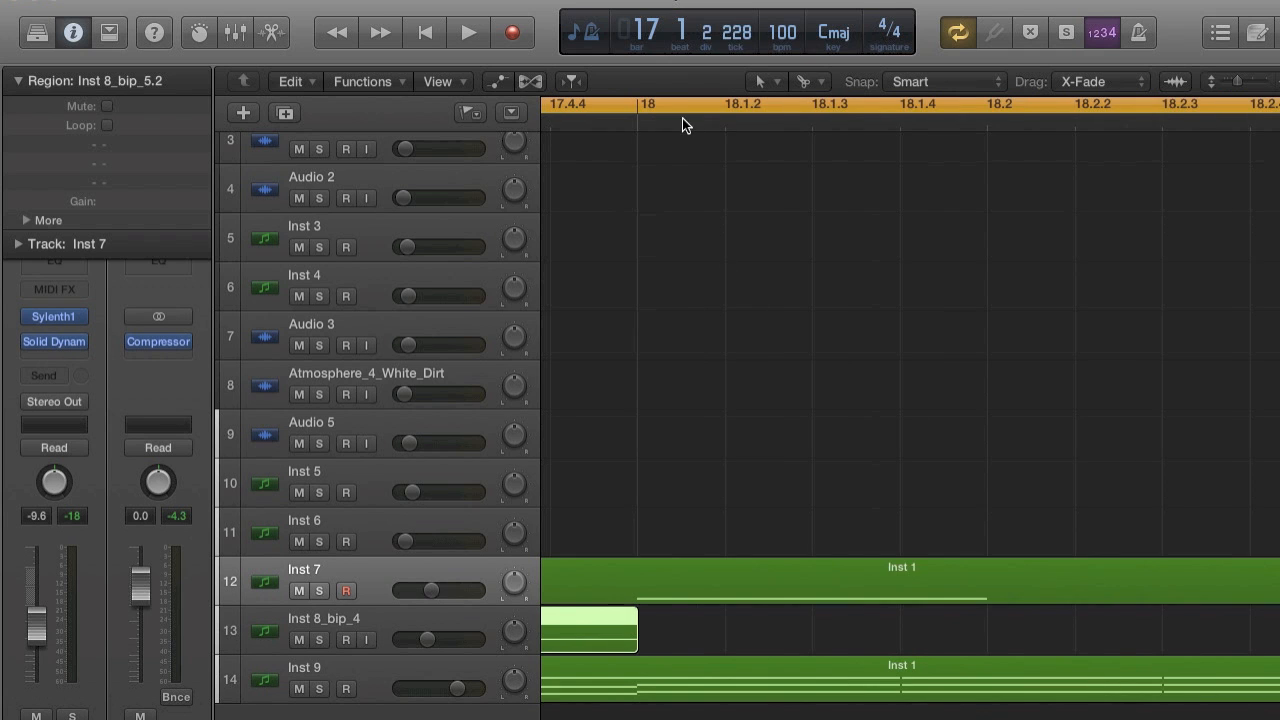
key("super+Right")
key("super+Right")
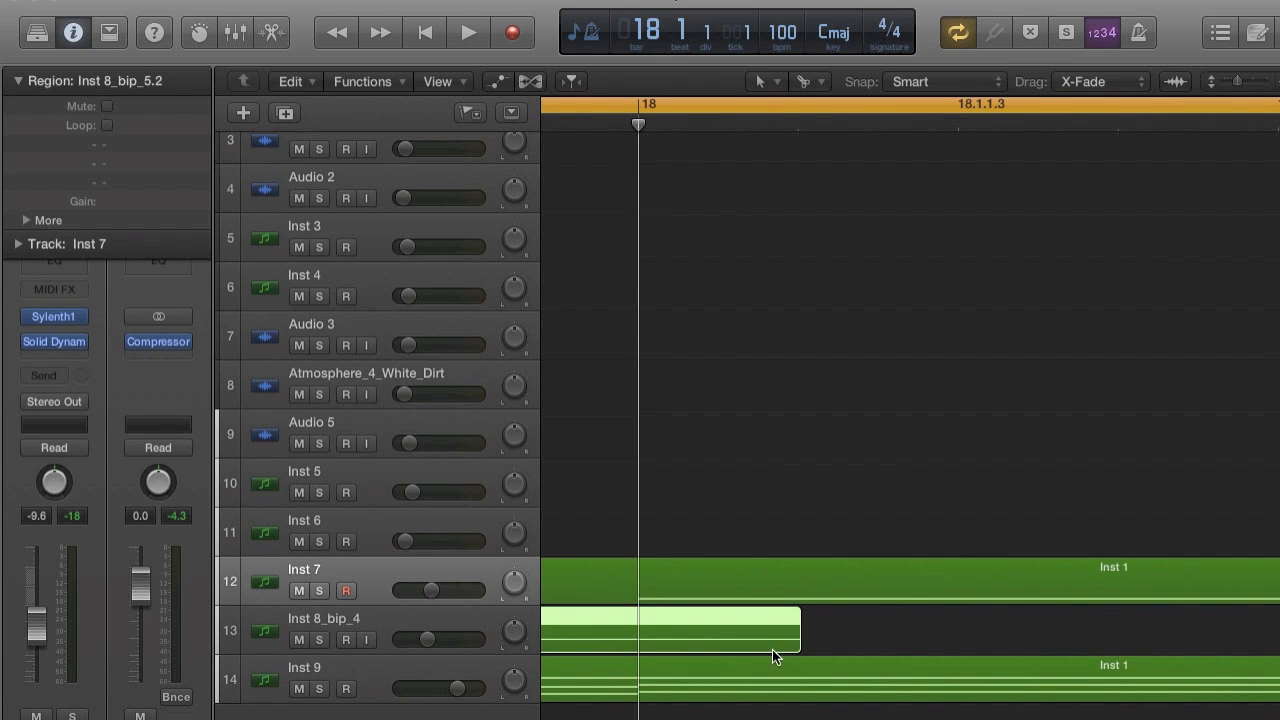
mouse_move(794, 637)
left_mouse_down()
mouse_move(620, 623)
mouse_move(802, 619)
mouse_move(766, 623)
mouse_move(780, 623)
left_mouse_up()
key("super+Right")
key("super+Left")
key("super+Left")
key("super+Left")
key("super+Left")
key("super+Left")
key("super+Left")
key("super+Left")
key("super+Left")
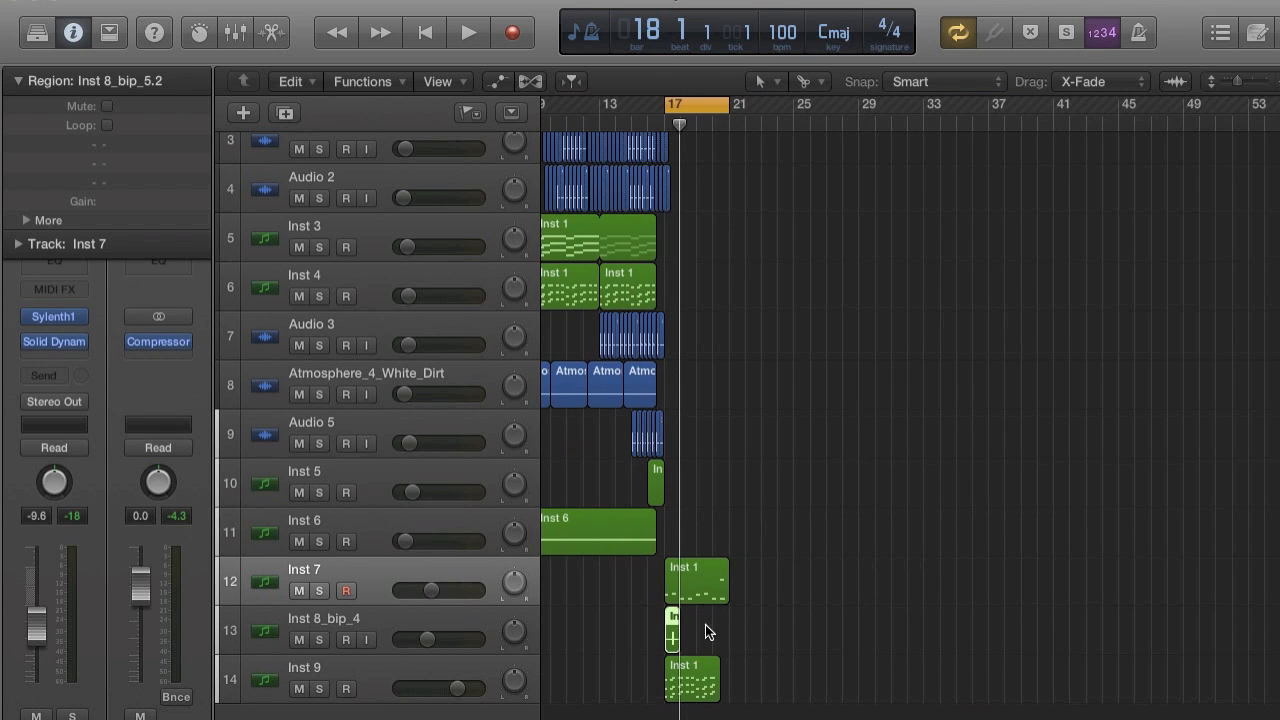
Loop the one-bar bounced bass region up to bar 21 and play from bar 17.
key("super+Right")
key("super+Right")
key("super+Right")
key("super+Right")
left_click_drag(678, 613, 935, 607)
key("space")
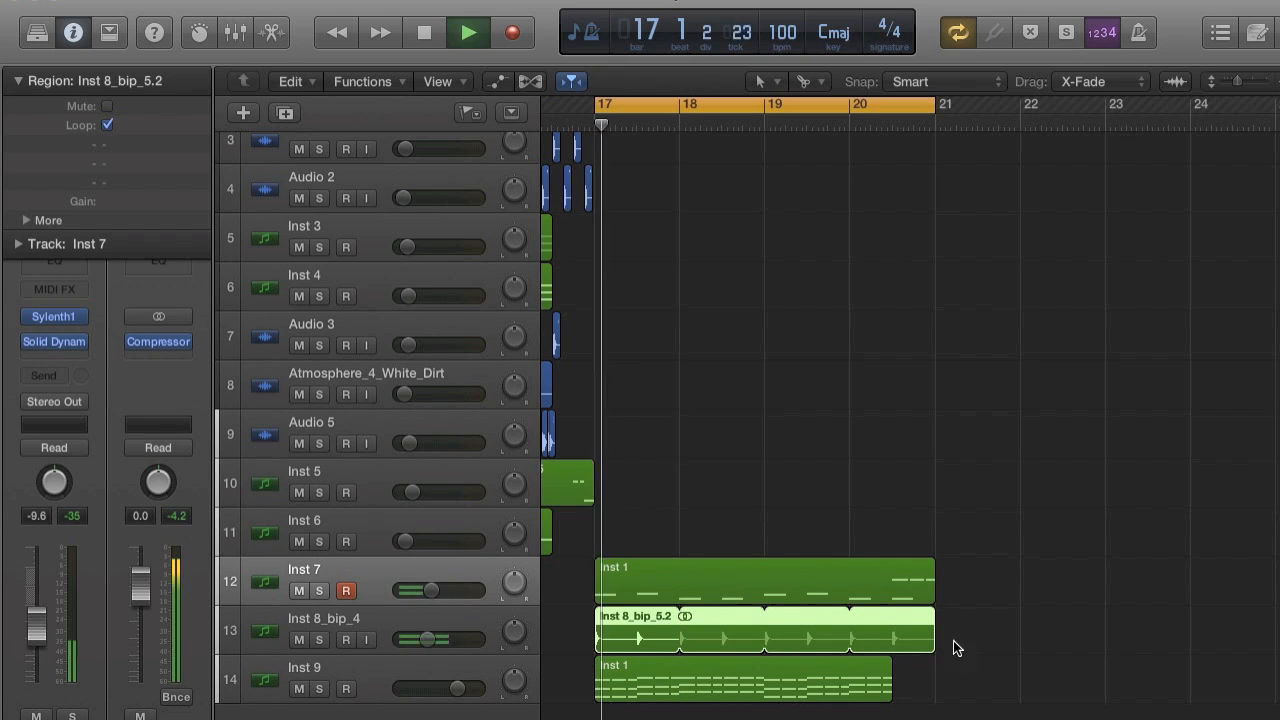
key("space")
Load the LennarDigital Sylenth1 stereo instrument on the Inst 9 track and play it from bar 17.
left_click(387, 665)
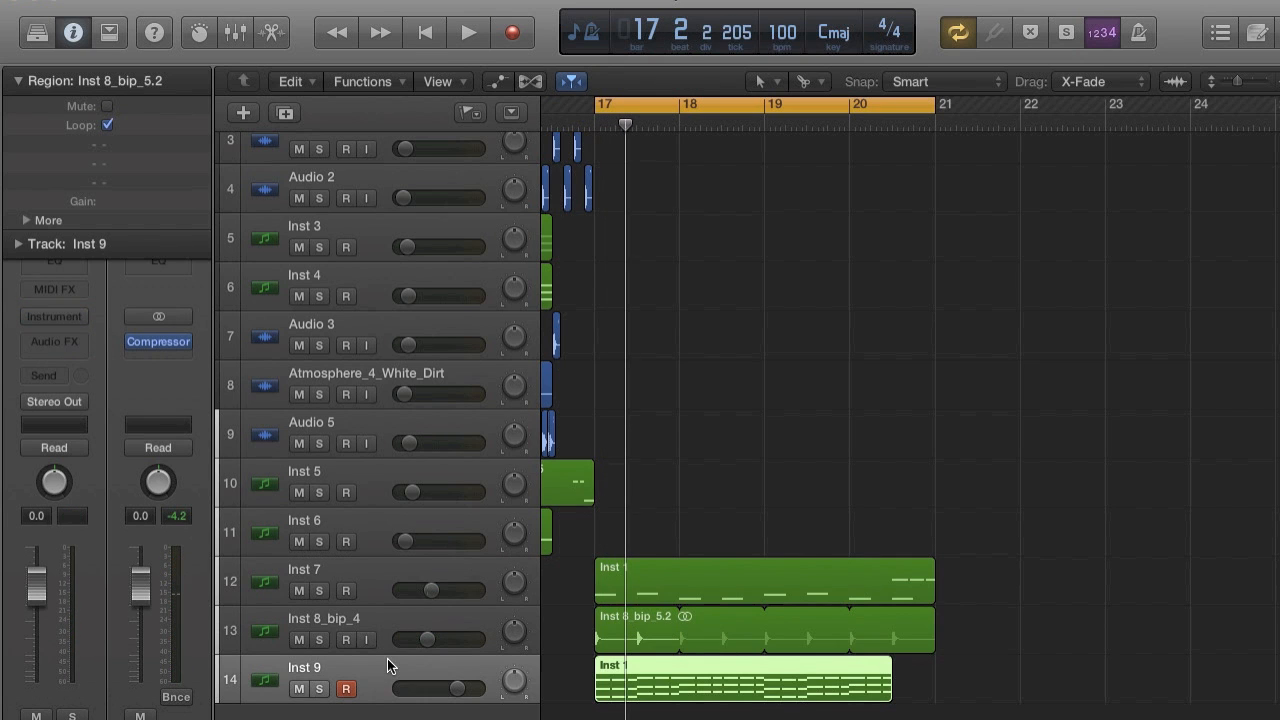
left_click(18, 80)
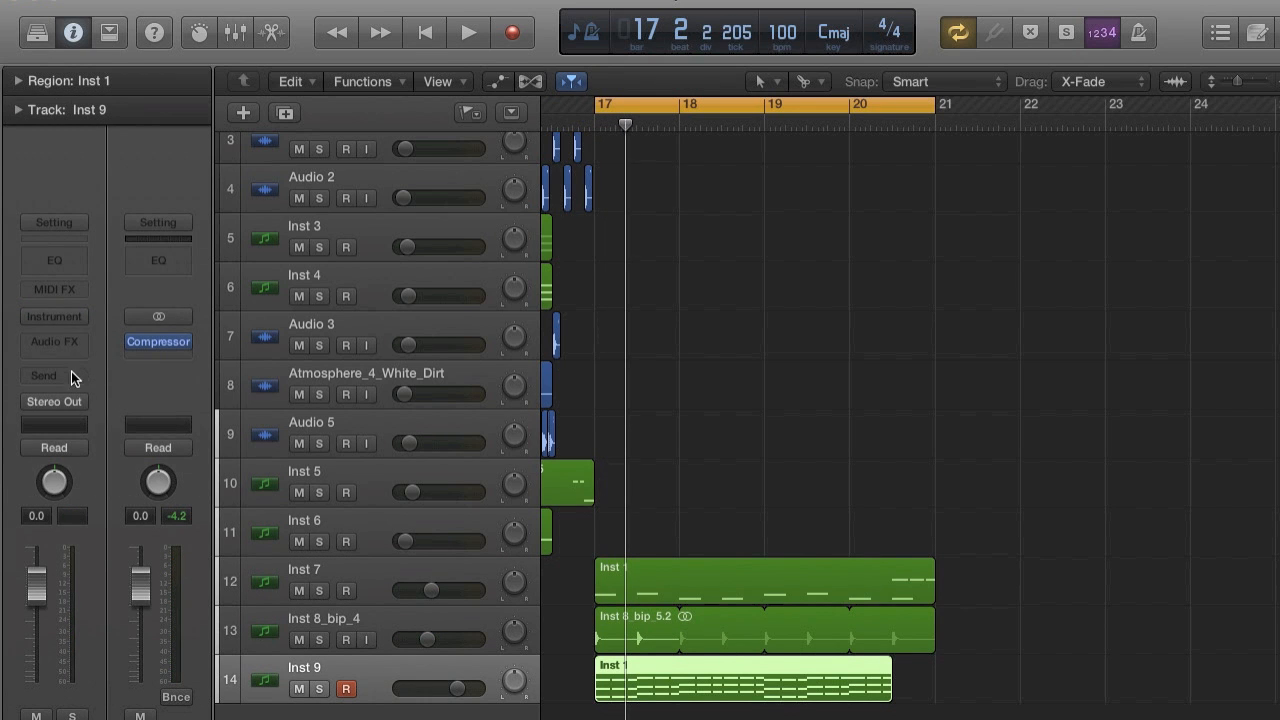
left_click(59, 314)
mouse_move(117, 665)
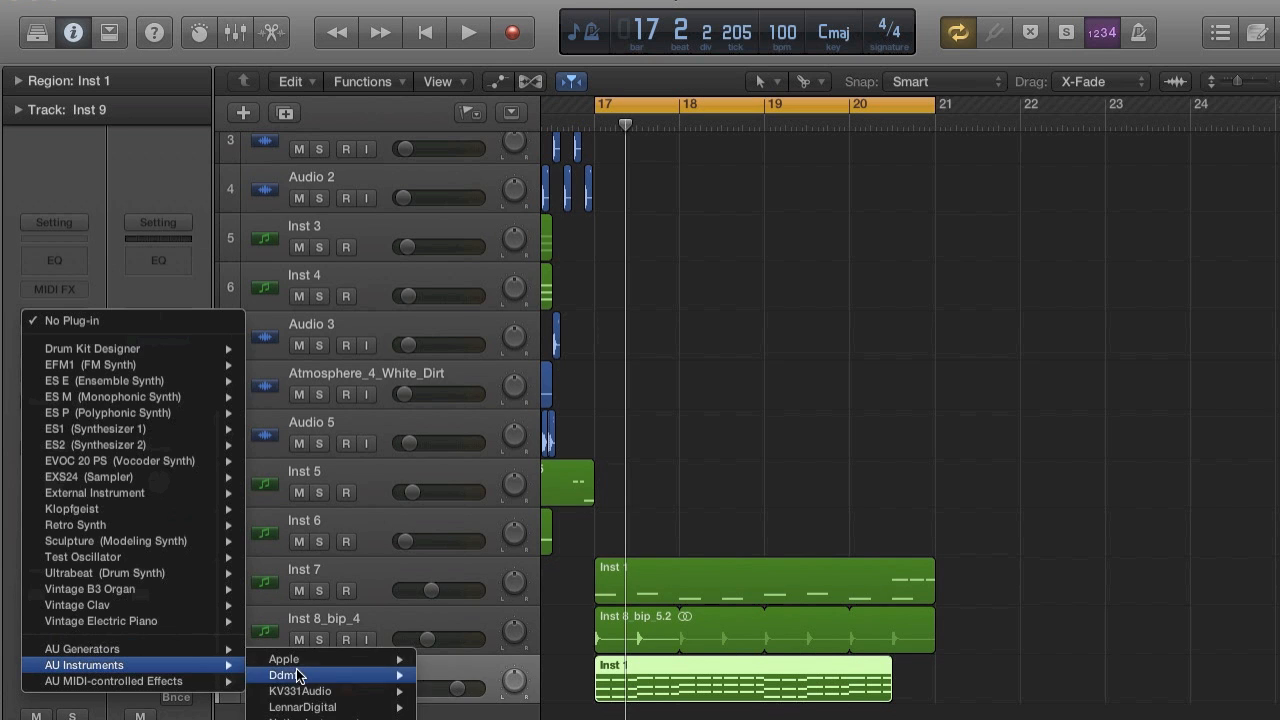
mouse_move(305, 707)
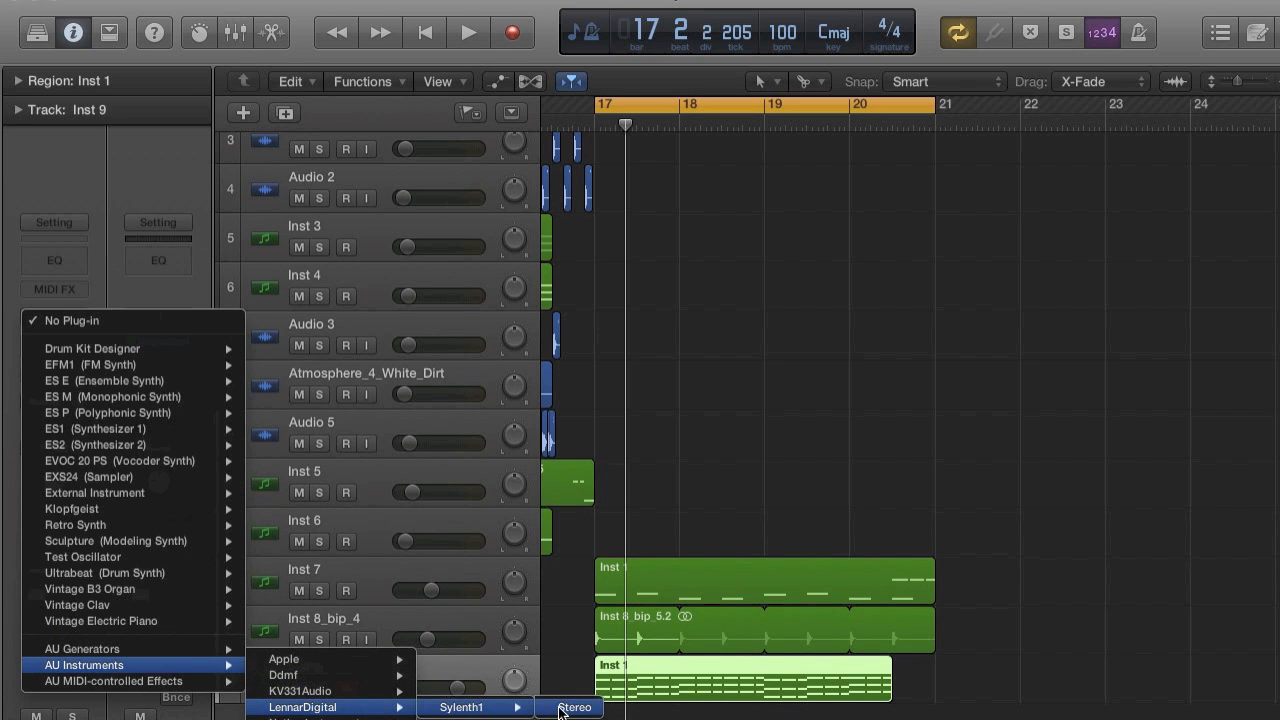
left_click(572, 707)
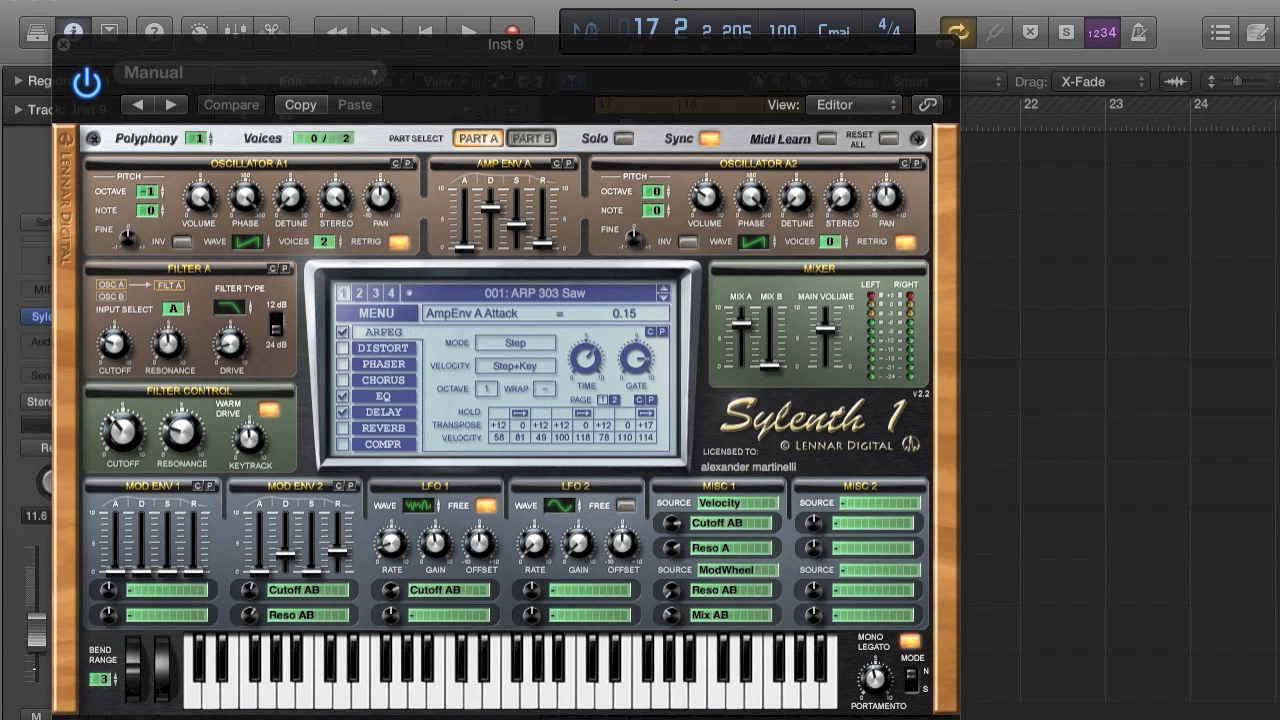
key("space")
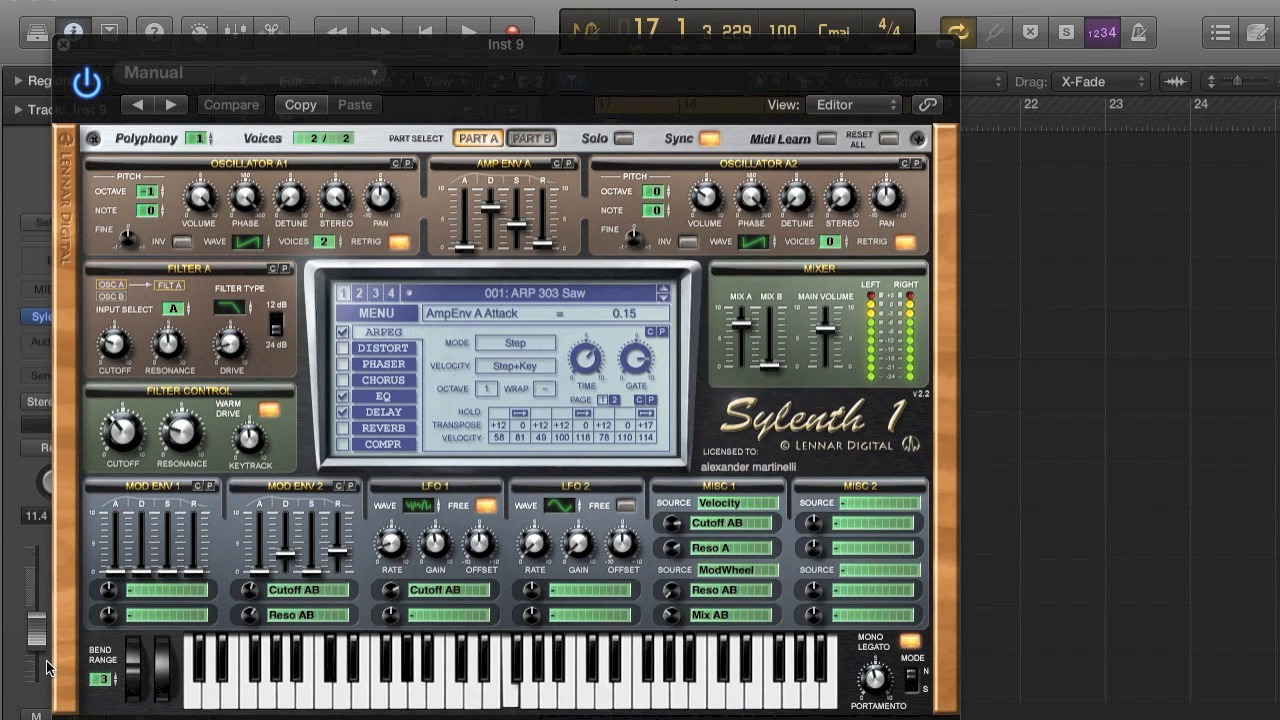
Initialize the Sylenth1 preset and set oscillator A1 to 8 saw voices with retrigger off and detune 3.38.
key("space")
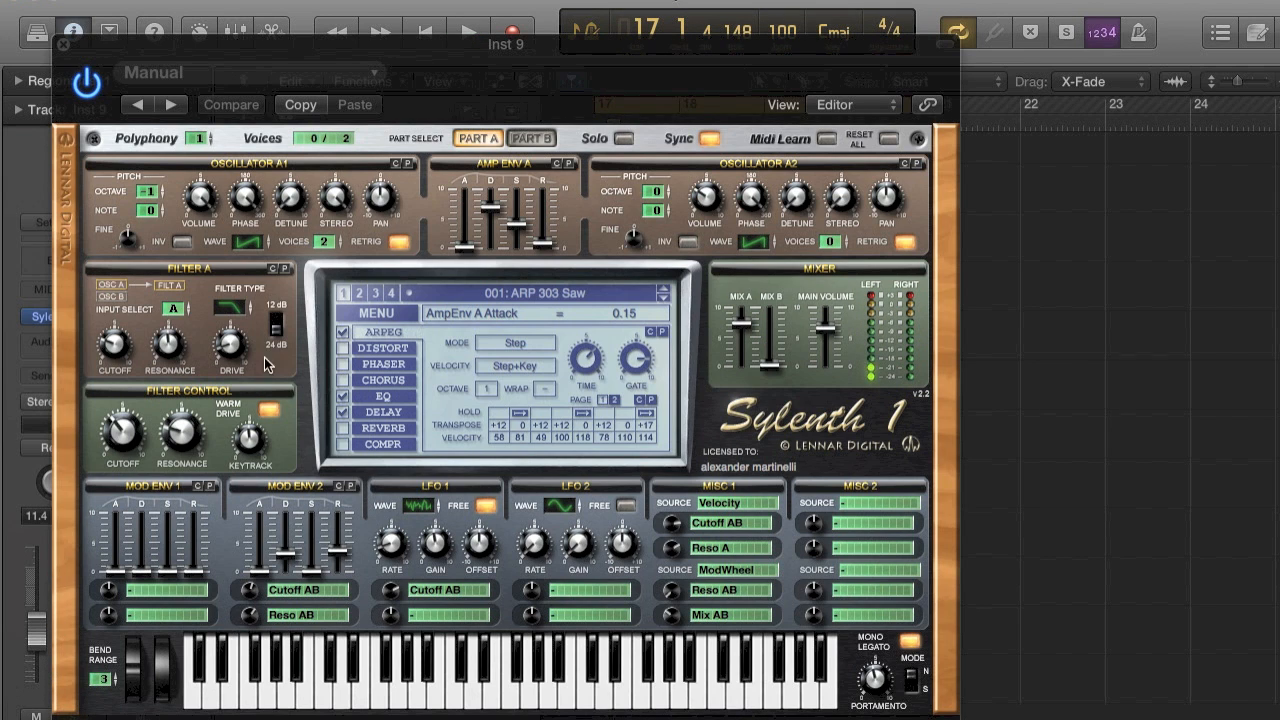
left_click(390, 316)
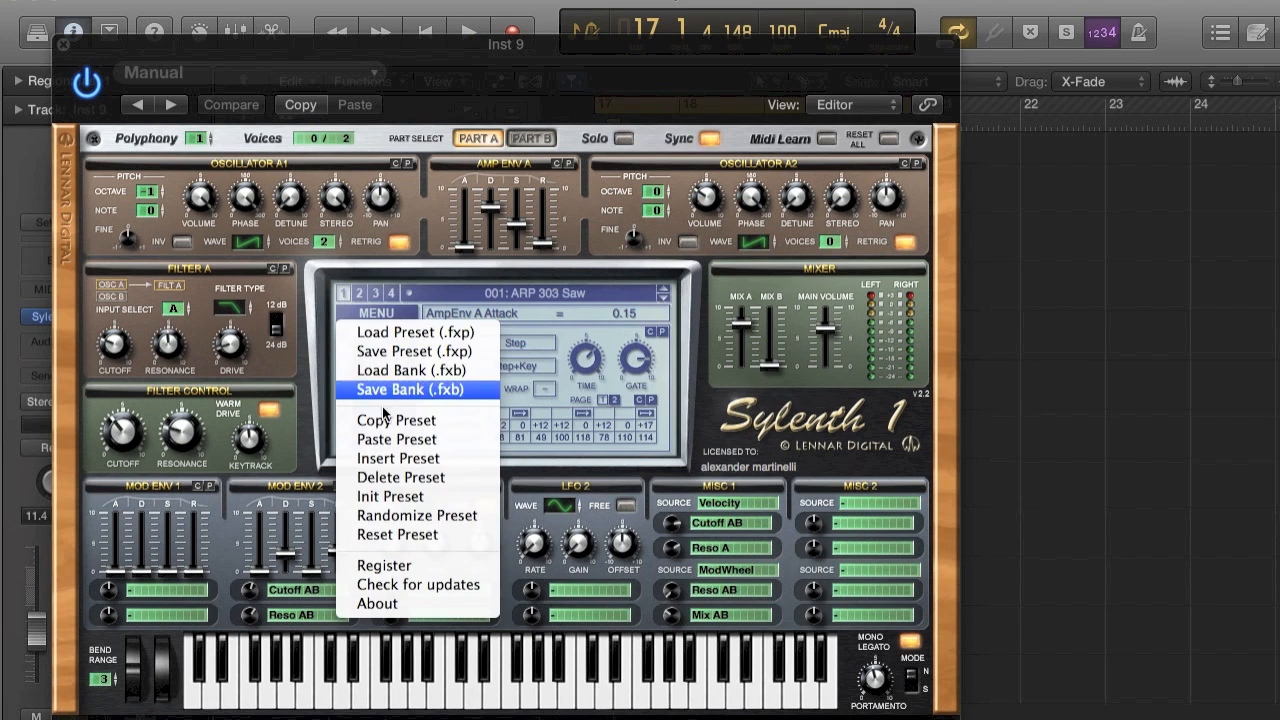
left_click(378, 458)
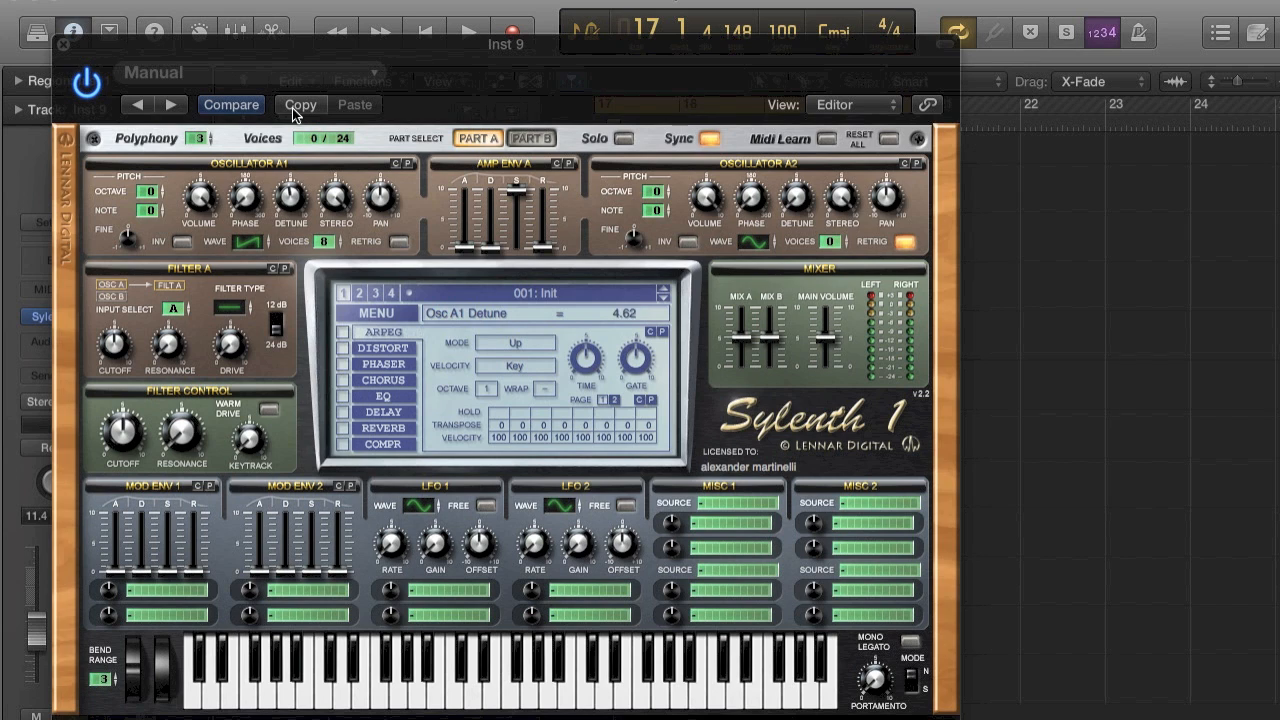
key("space")
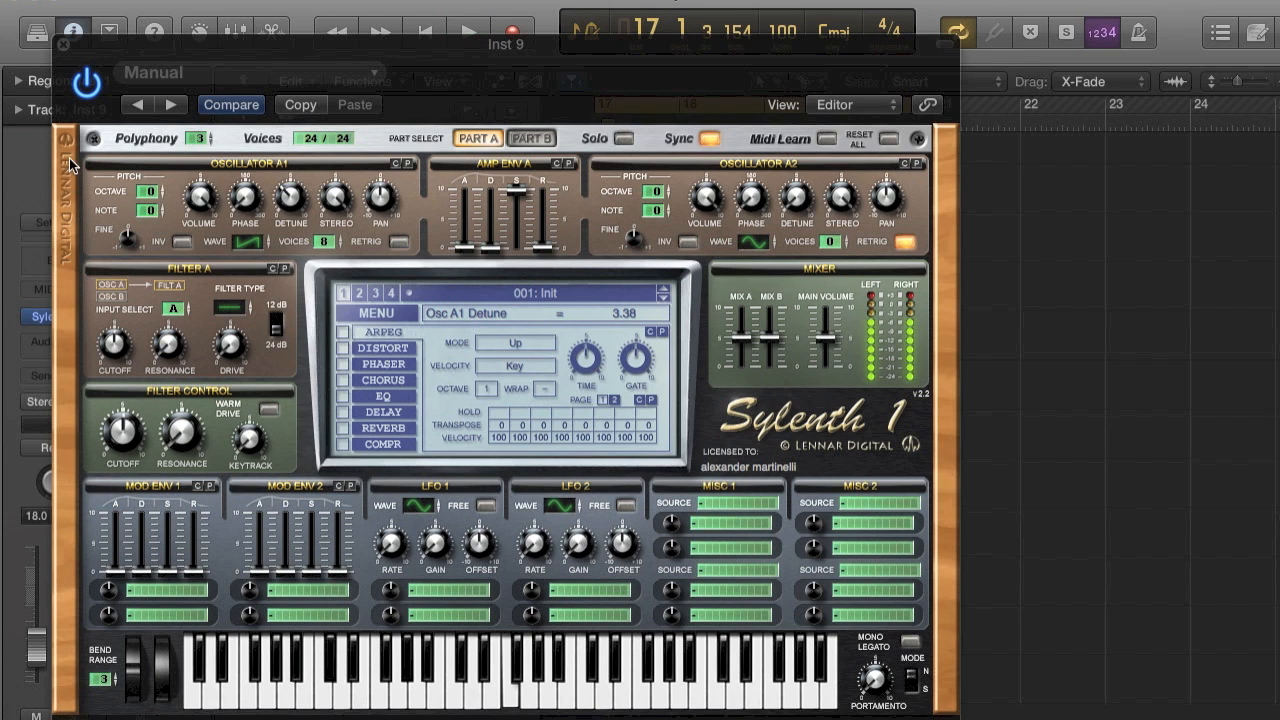
left_click(58, 45)
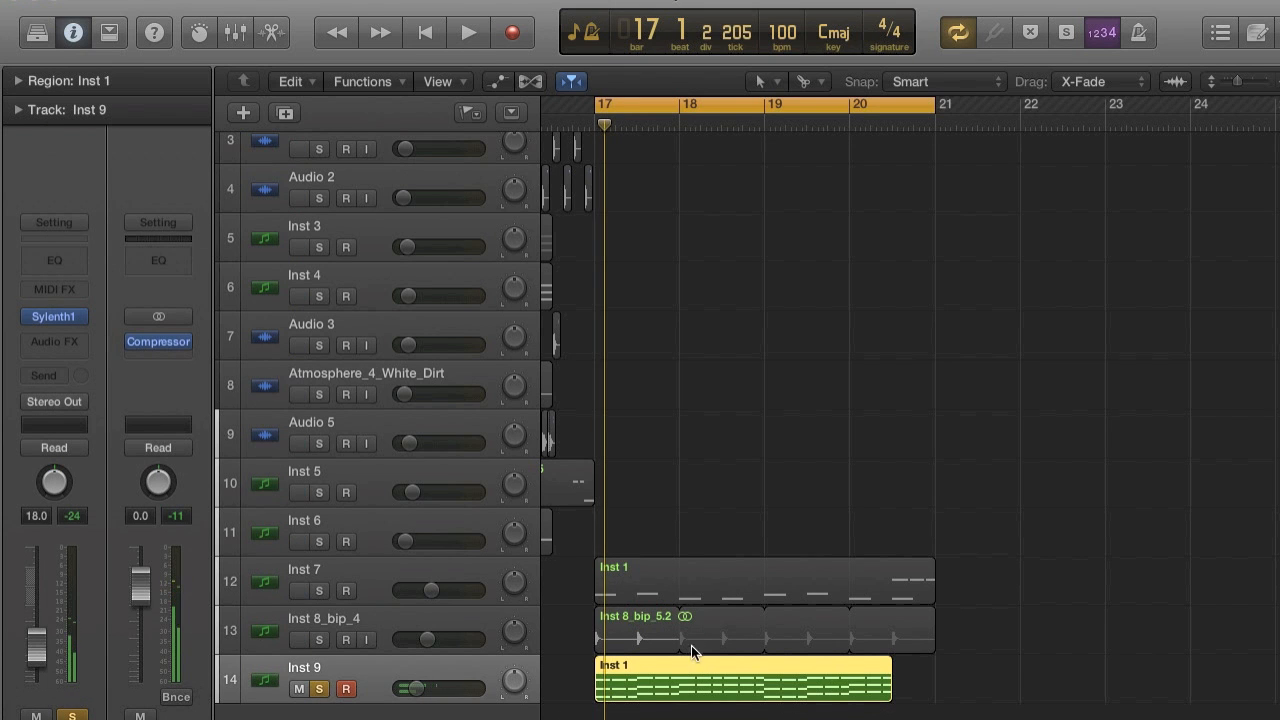
Examine the note rhythm of the Inst 7 region in an enlarged Piano Roll.
double_click(702, 679)
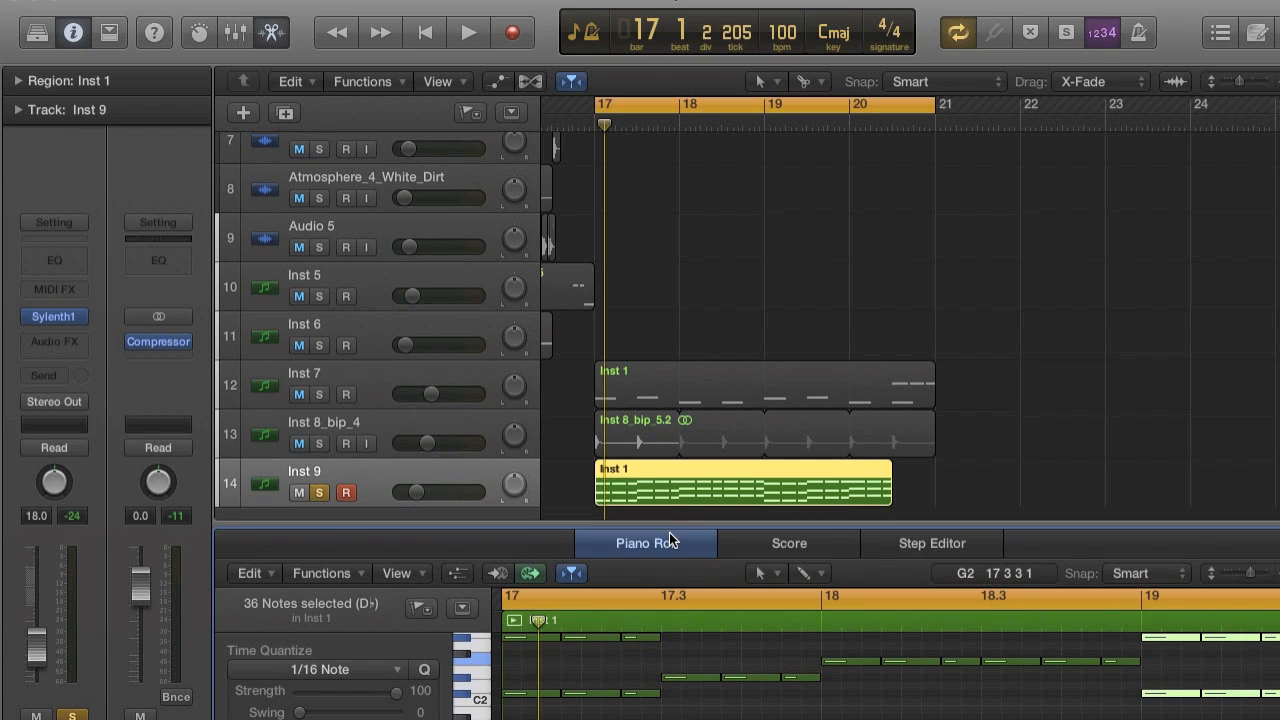
left_click(605, 382)
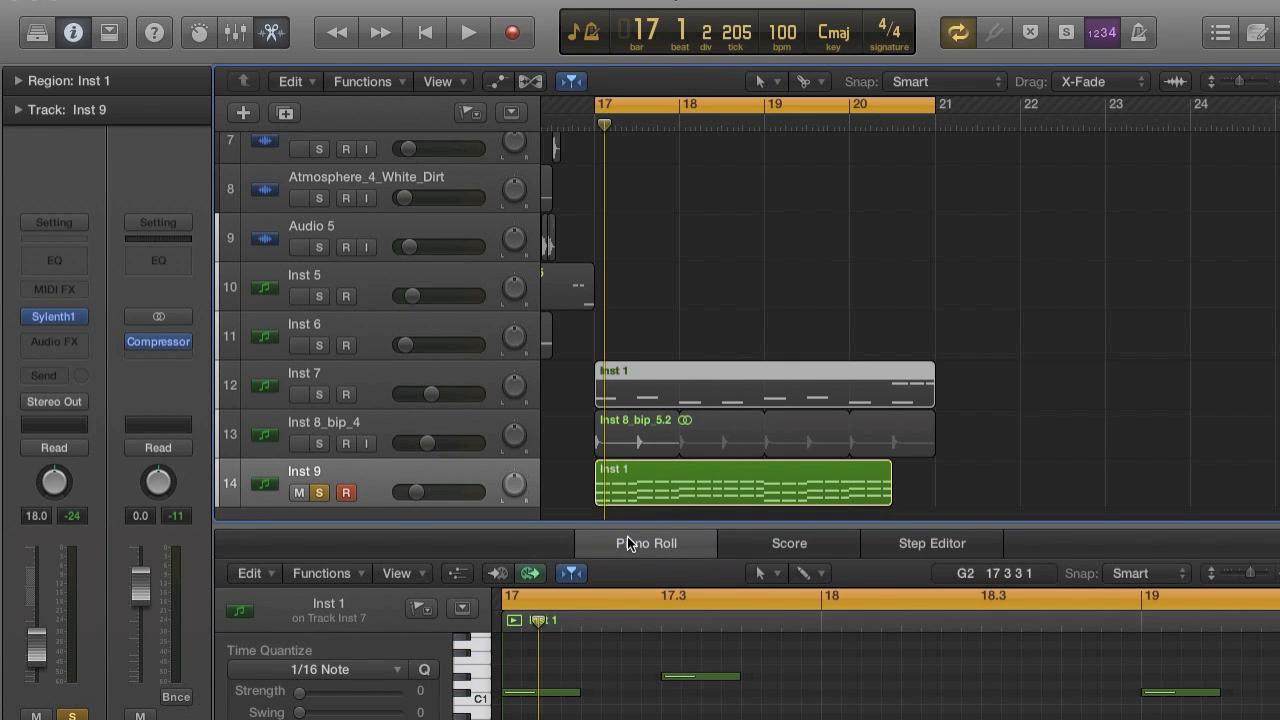
left_click_drag(627, 524, 640, 226)
scroll(638, 496, "up", 5)
scroll(641, 173, "down", 10)
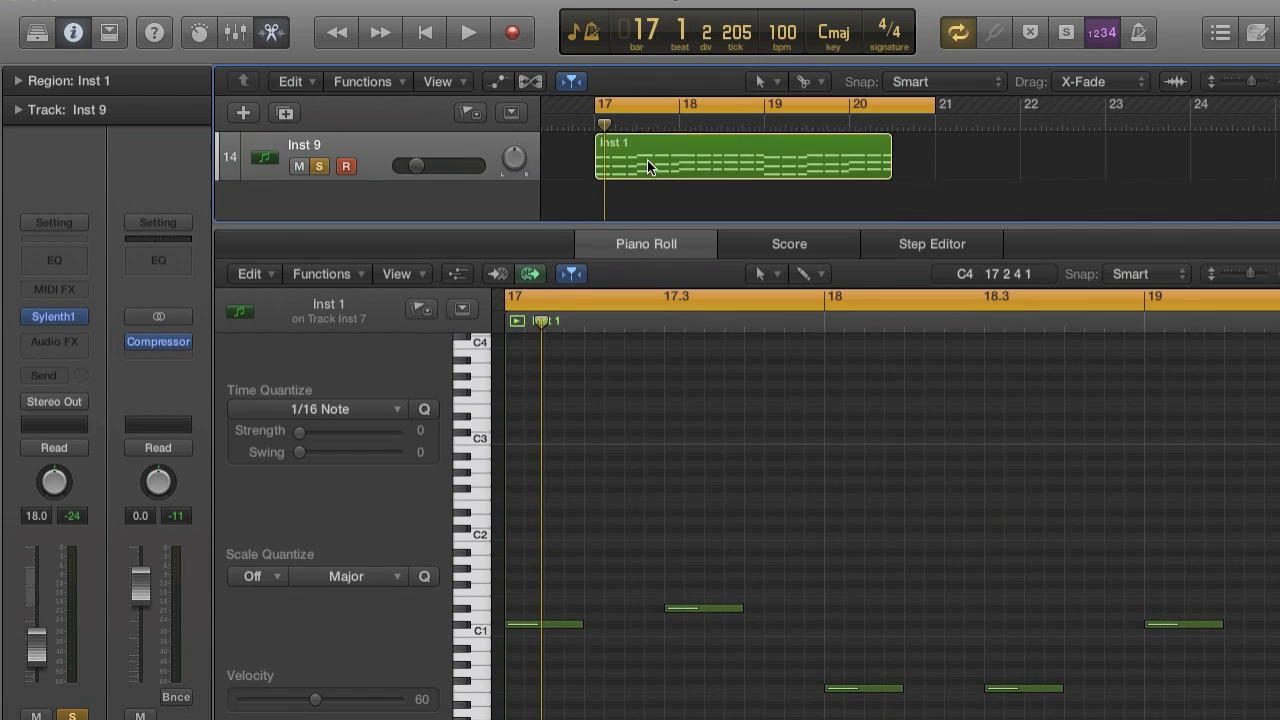
Delete the repeated chords in bar 17 of the Inst 9 region, keeping only those at 17 and 17.3.
left_click(648, 158)
scroll(571, 523, "up", 2)
left_click_drag(599, 408, 635, 640)
key("Delete")
left_click_drag(753, 395, 792, 637)
key("Delete")
key("space")
key("space")
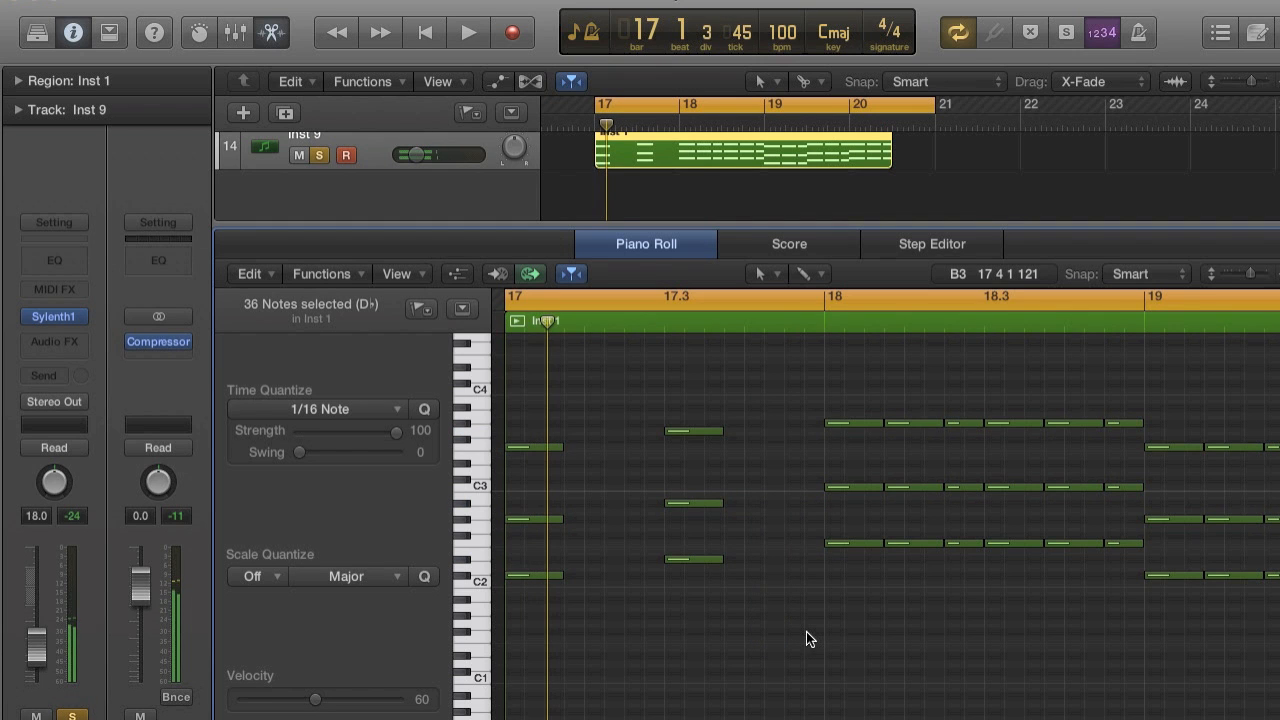
Delete the repeated Inst 9 chords in bar 18, keeping only those at 18 and 18.3.
left_click_drag(923, 393, 964, 580)
key("Delete")
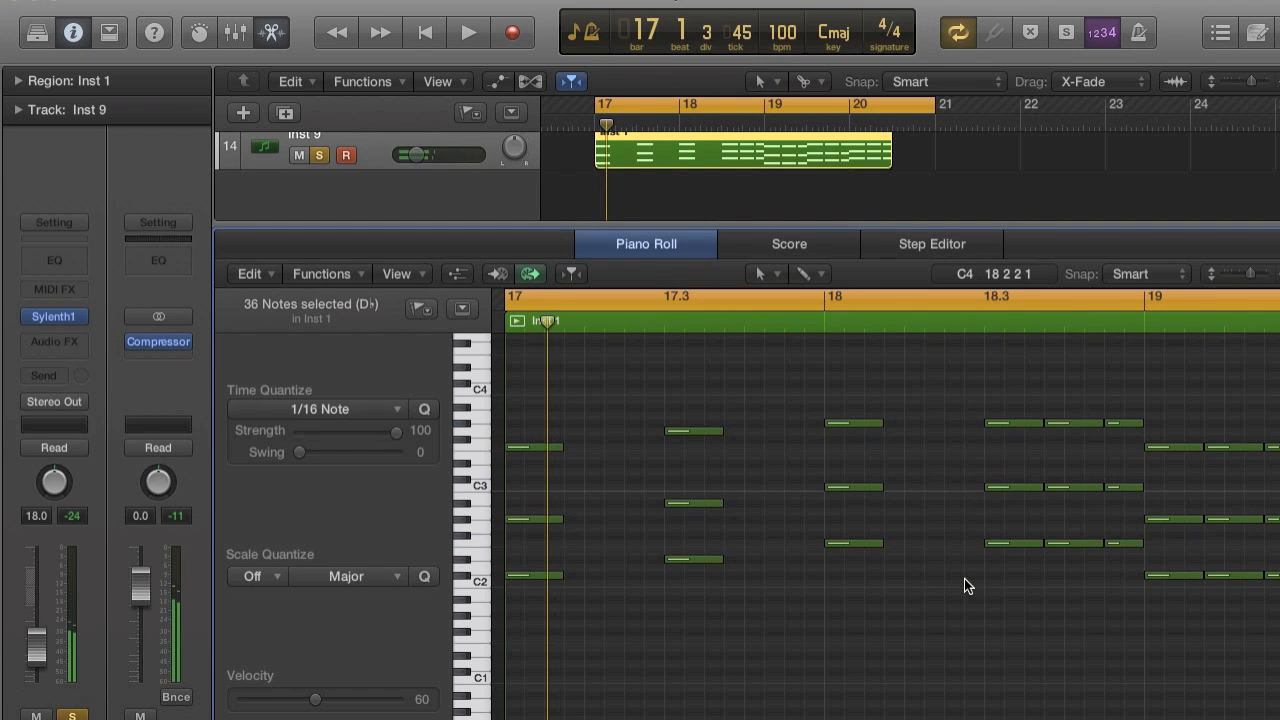
scroll(955, 550, "right", 3)
left_click_drag(932, 400, 1007, 585)
key("Delete")
Delete the repeated Inst 9 chords in bars 19 and 20, keeping only those at 19, 19.3 and 20.
scroll(1007, 585, "right", 5)
left_click_drag(851, 470, 924, 609)
key("Delete")
left_click_drag(998, 393, 1010, 590)
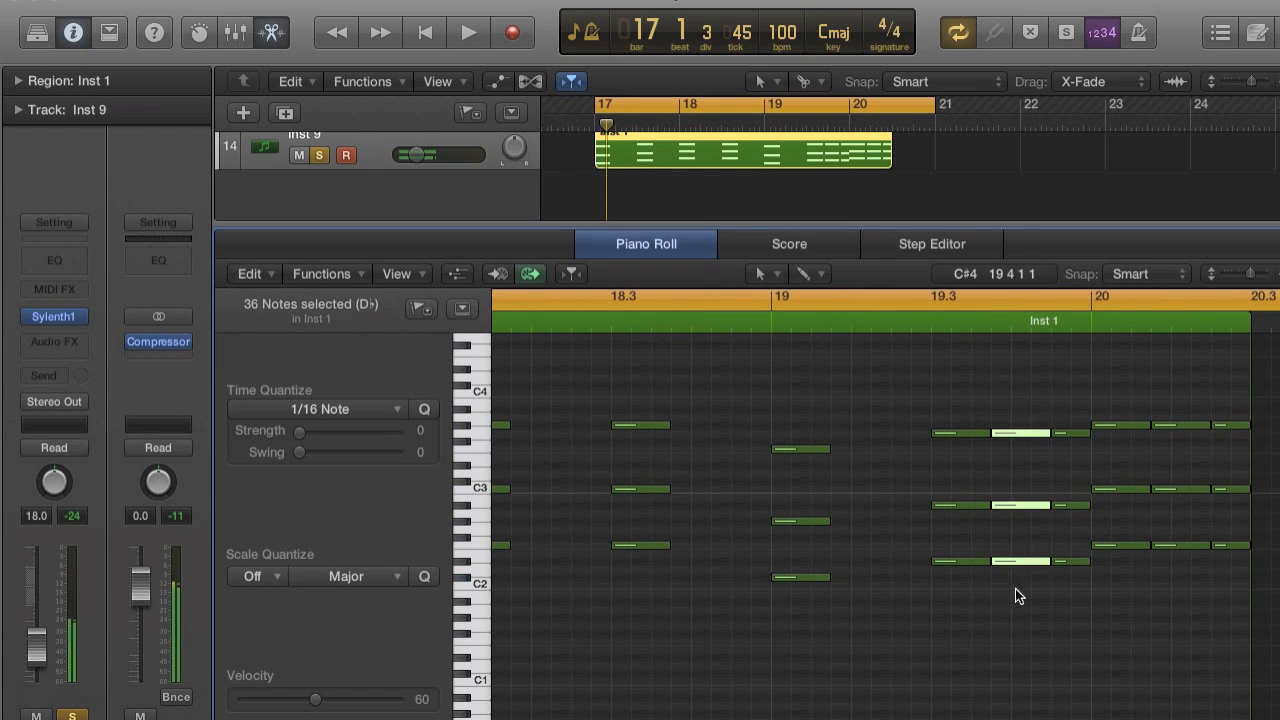
key("Delete")
left_click_drag(1178, 377, 1248, 660)
key("Delete")
key("space")
key("space")
Extend the Inst 9 region to bar 21 and delete the extra chords after the one at 20.3.
key("z")
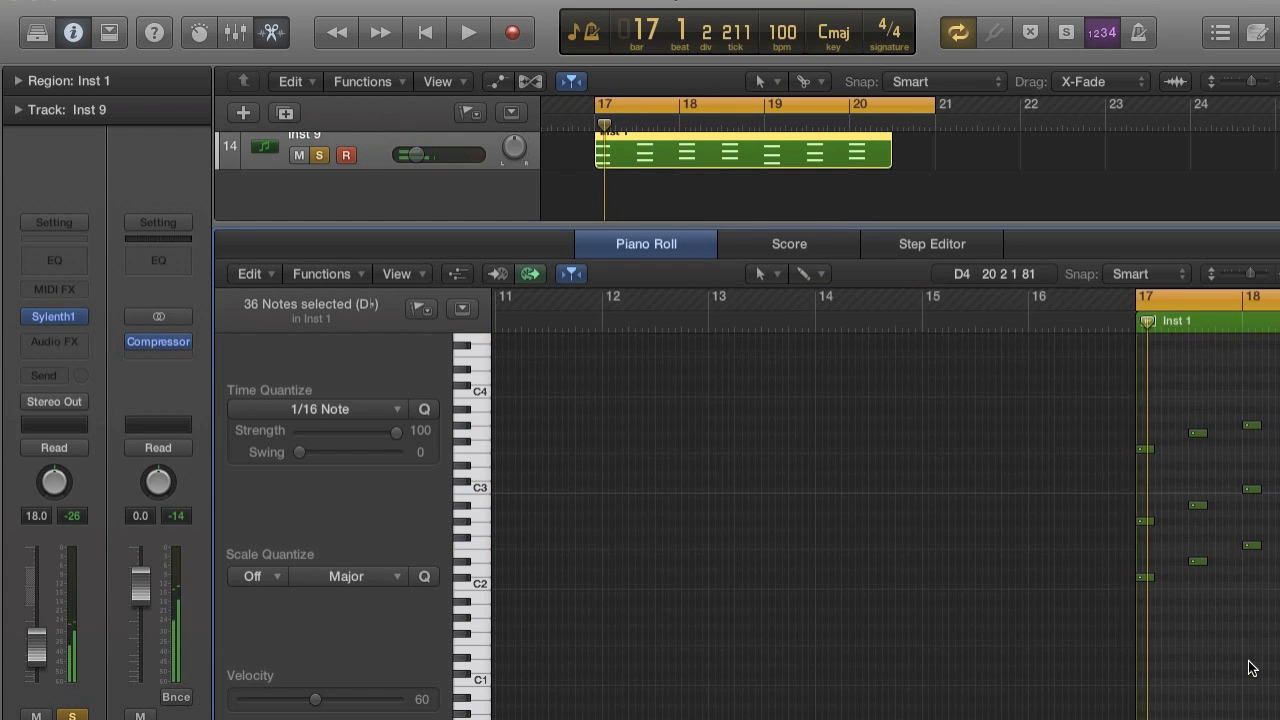
left_click_drag(887, 162, 934, 163)
left_click_drag(1010, 398, 1074, 557)
key("Delete")
Lengthen all Inst 9 chord notes together to about one beat each and play the result.
left_click_drag(609, 384, 1074, 703)
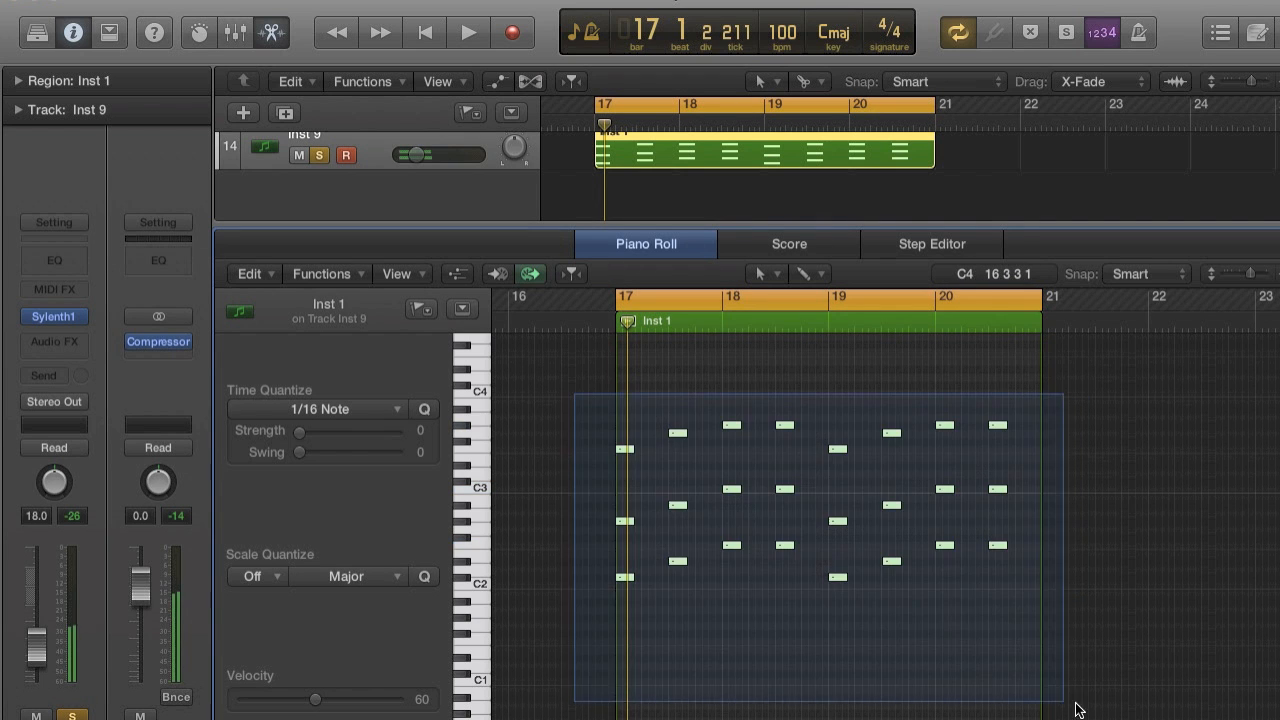
key("z")
left_click_drag(661, 574, 695, 575)
key("space")
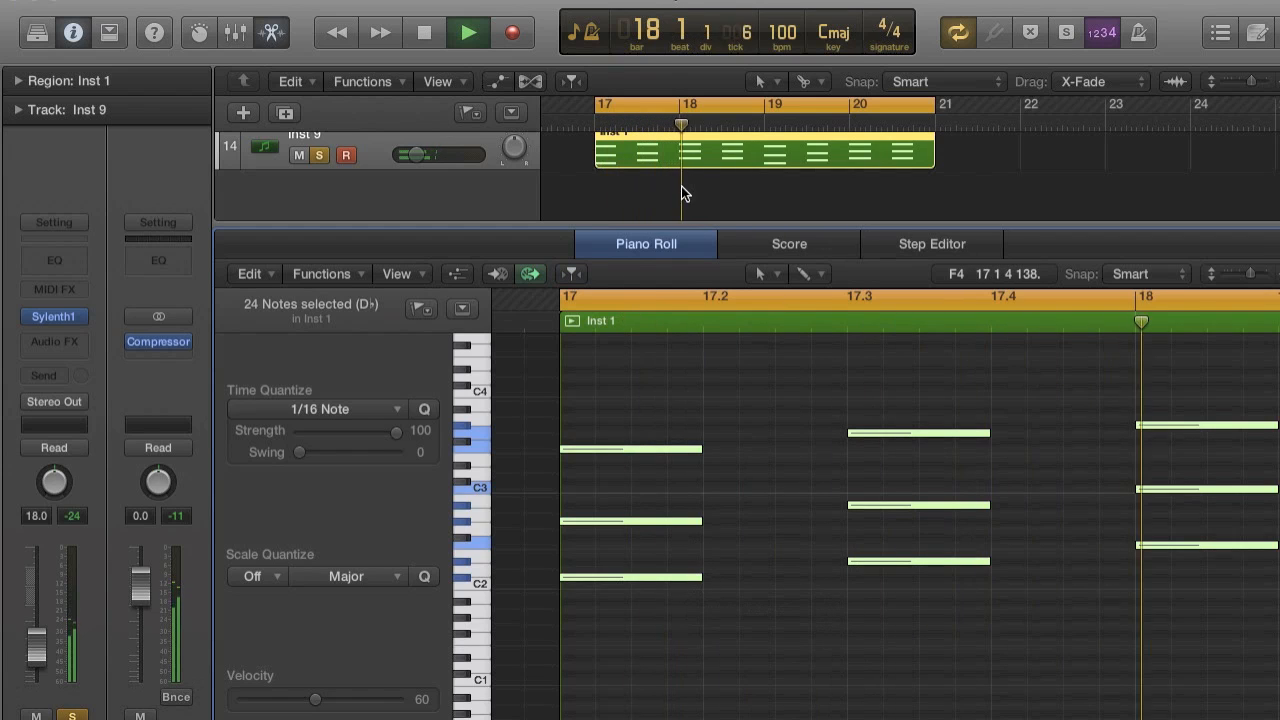
Set Sylenth1's oscillator A2 to a saw wave with 8 voices, retrigger off and detune 4.38.
left_click_drag(672, 226, 686, 543)
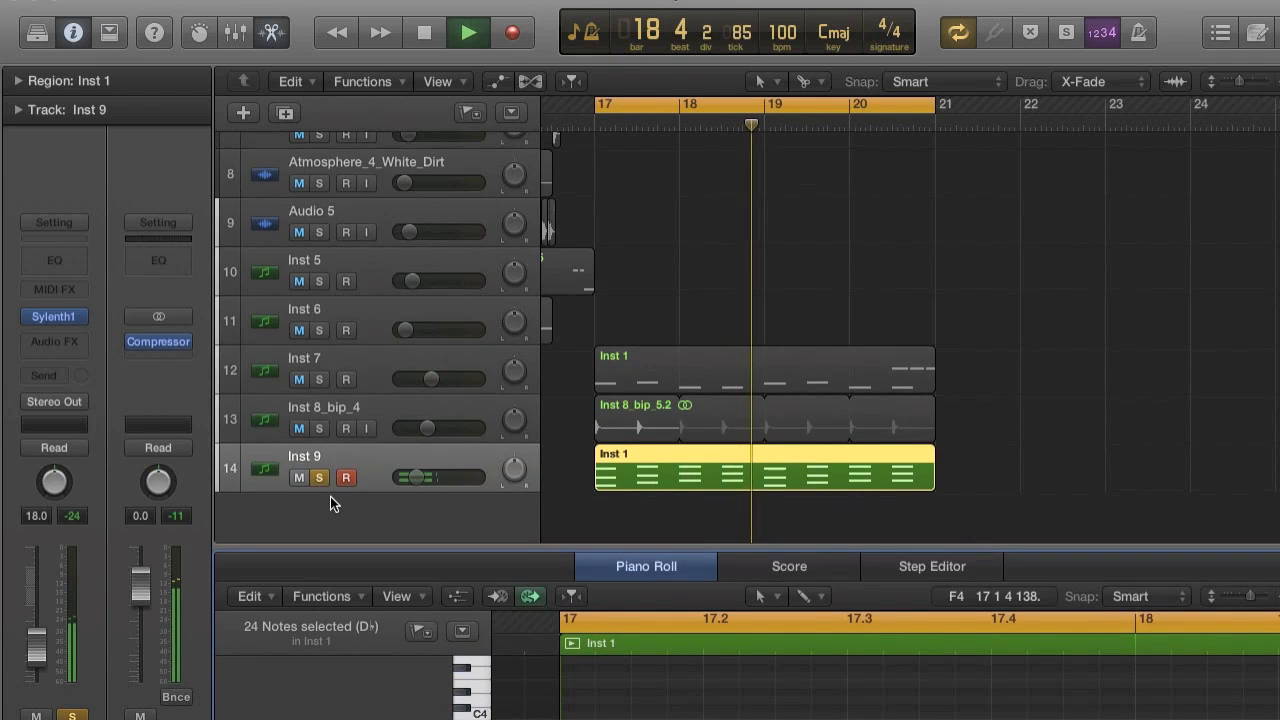
left_click(58, 320)
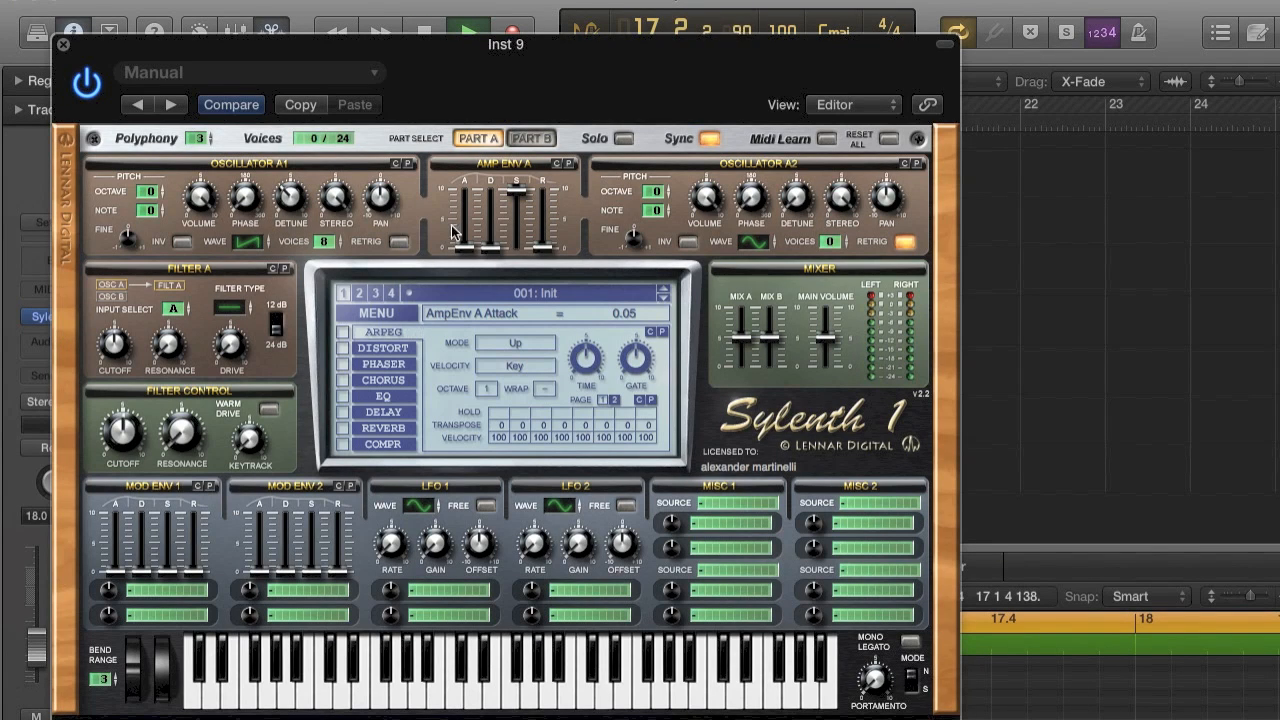
left_click_drag(830, 105, 826, 119)
left_click_drag(768, 243, 767, 209)
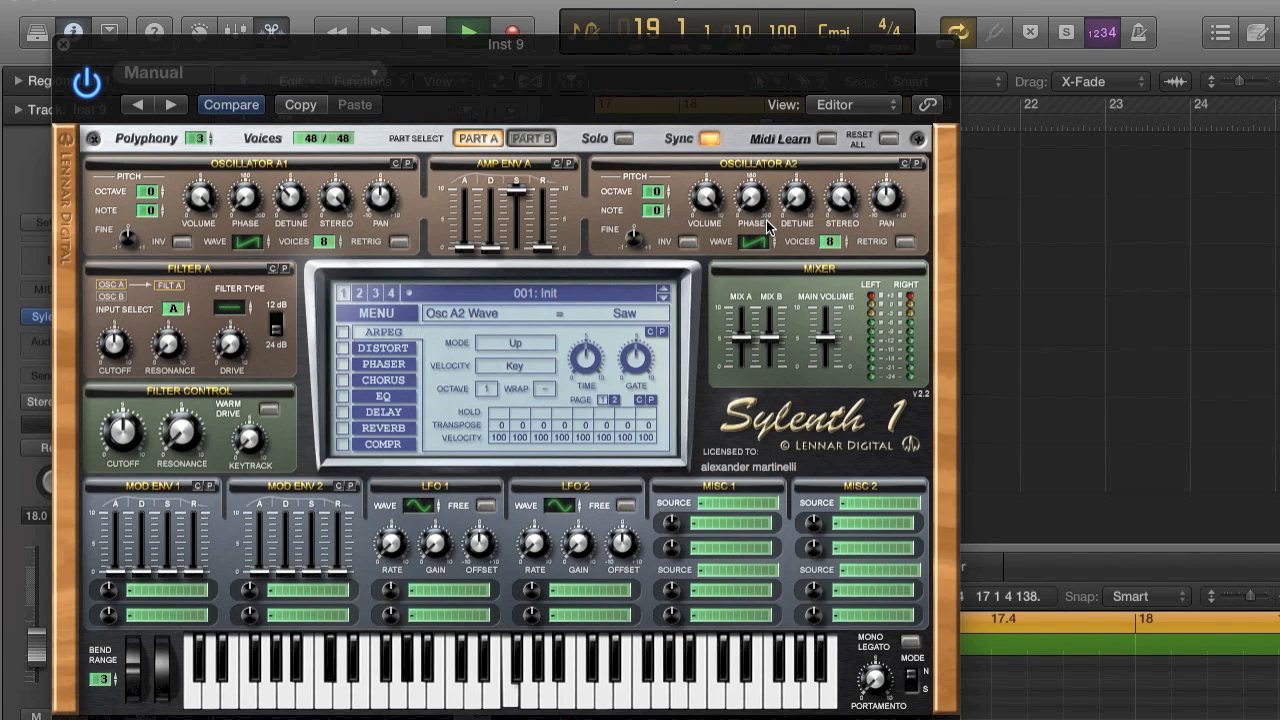
left_click_drag(794, 188, 794, 187)
left_click_drag(796, 125, 801, 102)
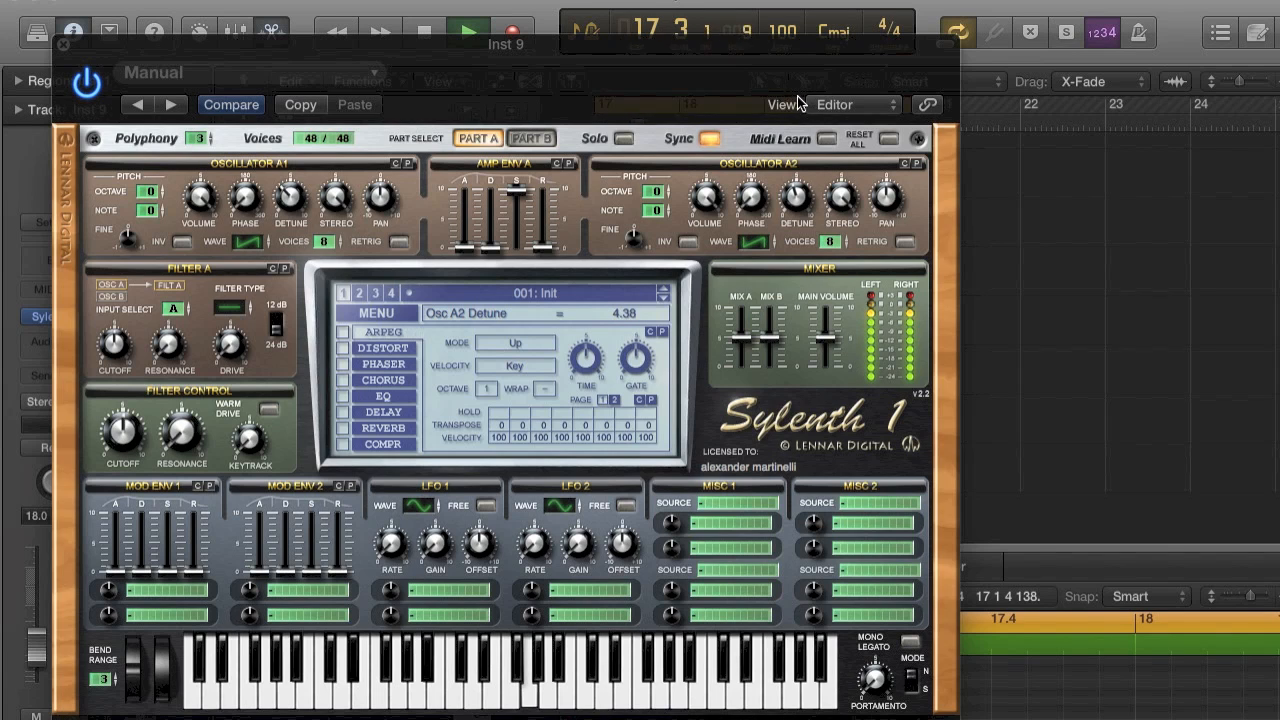
Set oscillator A2's octave to +1 and raise the Sylenth1 polyphony.
left_click_drag(651, 191, 650, 180)
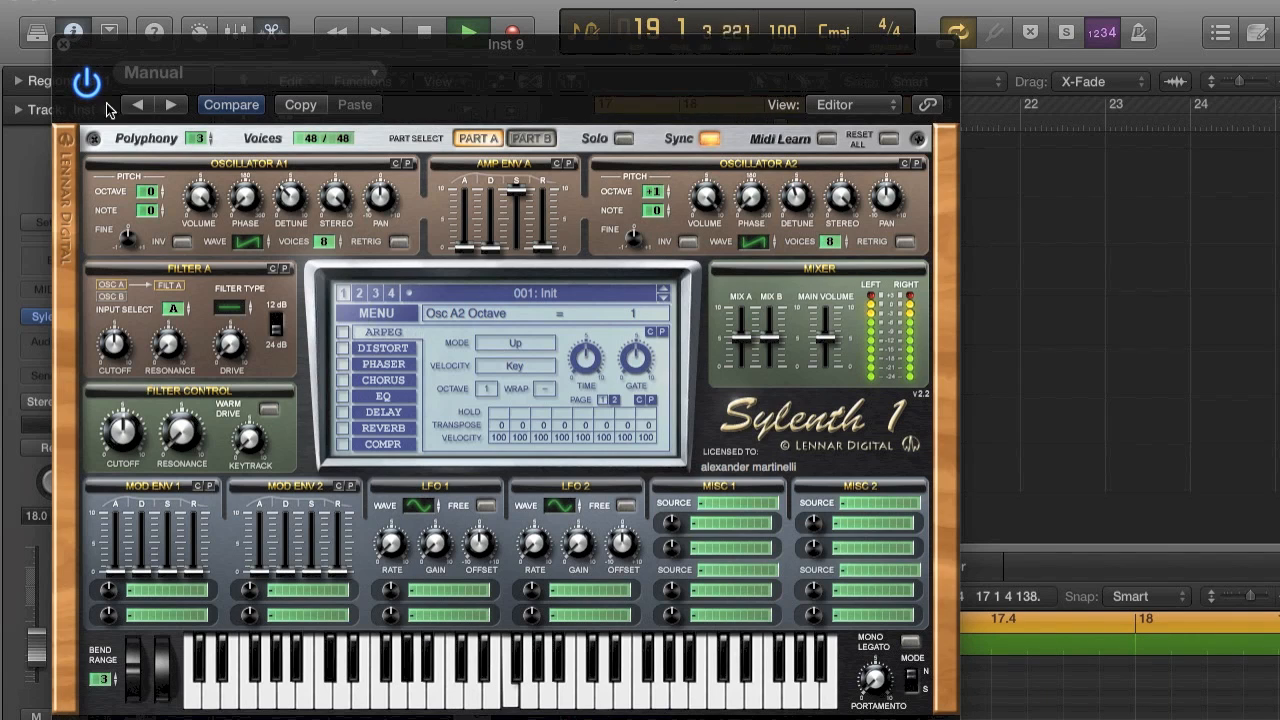
left_click(205, 142)
left_click_drag(204, 139, 204, 100)
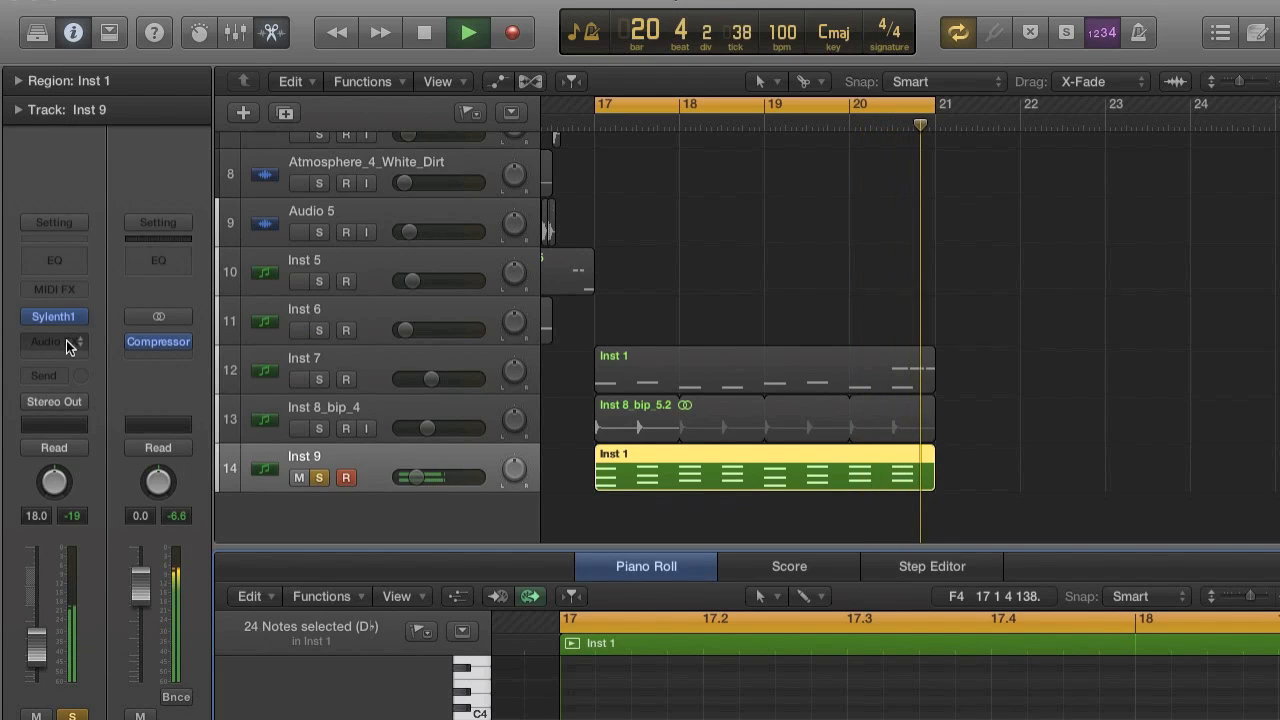
Insert the stereo Overdrive effect on the Inst 9 track and lower the track's volume to -24.5 dB.
left_click(66, 342)
mouse_move(69, 425)
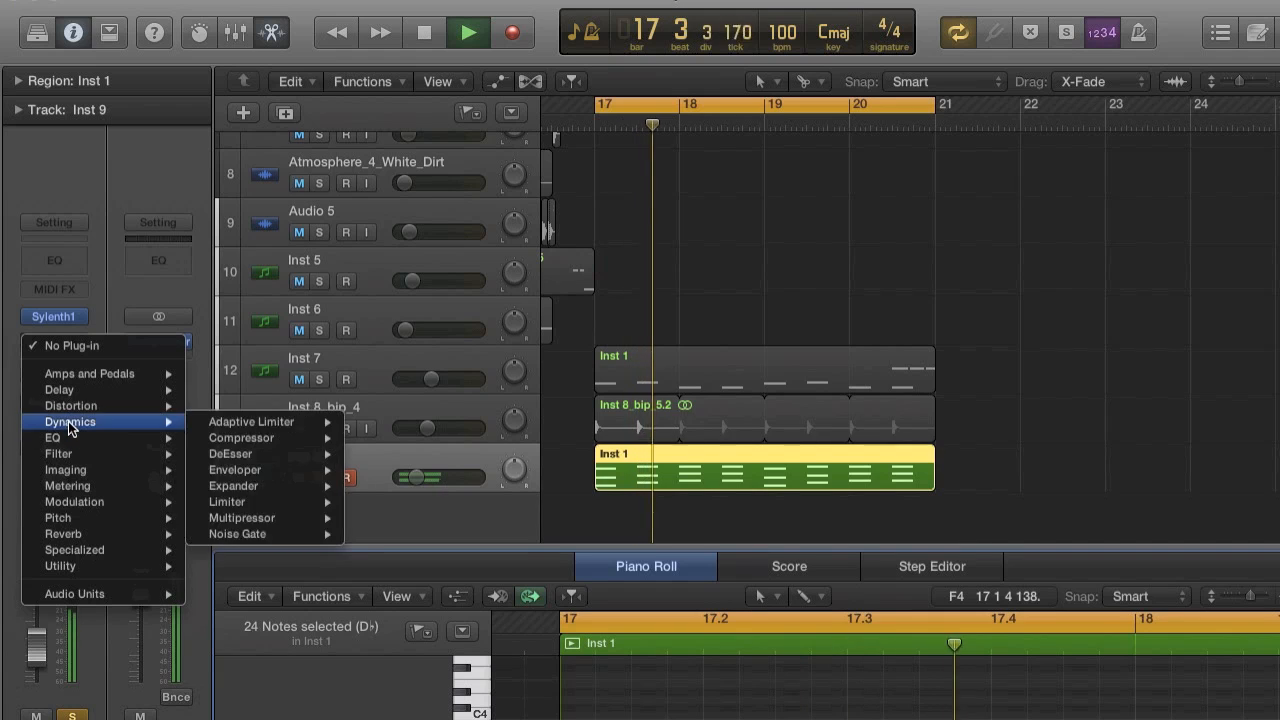
mouse_move(305, 440)
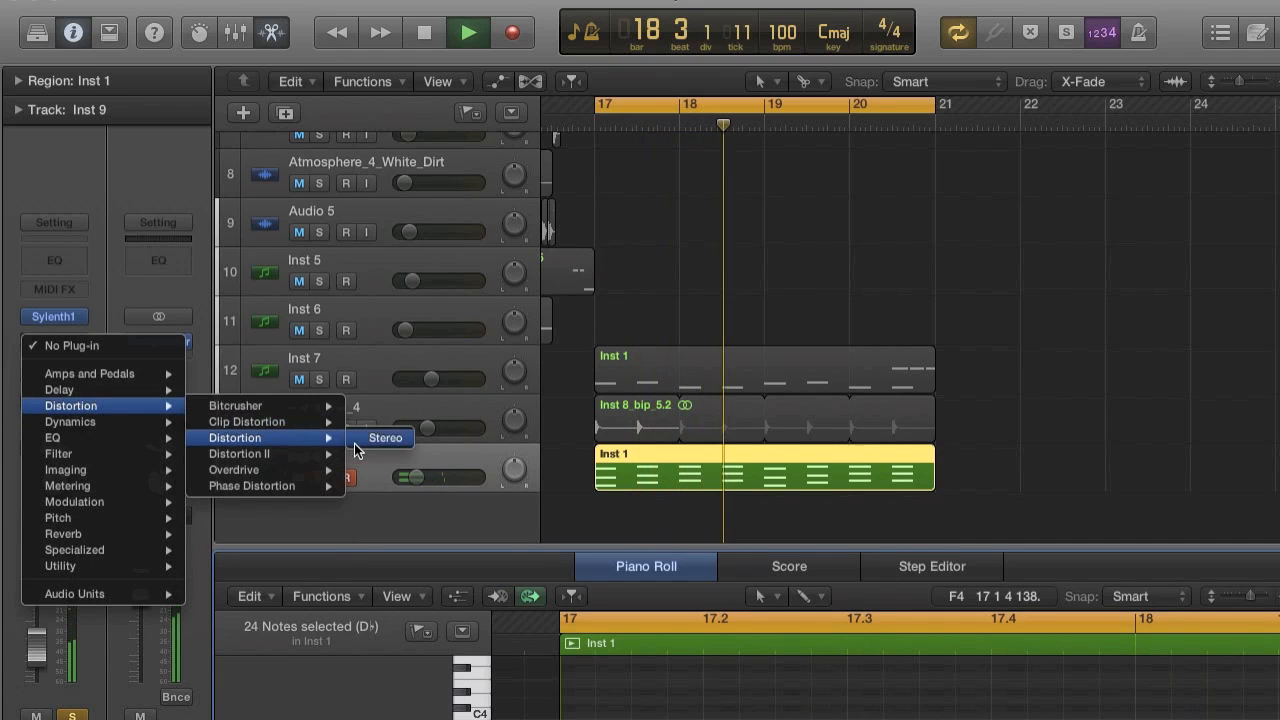
mouse_move(330, 469)
left_click(385, 466)
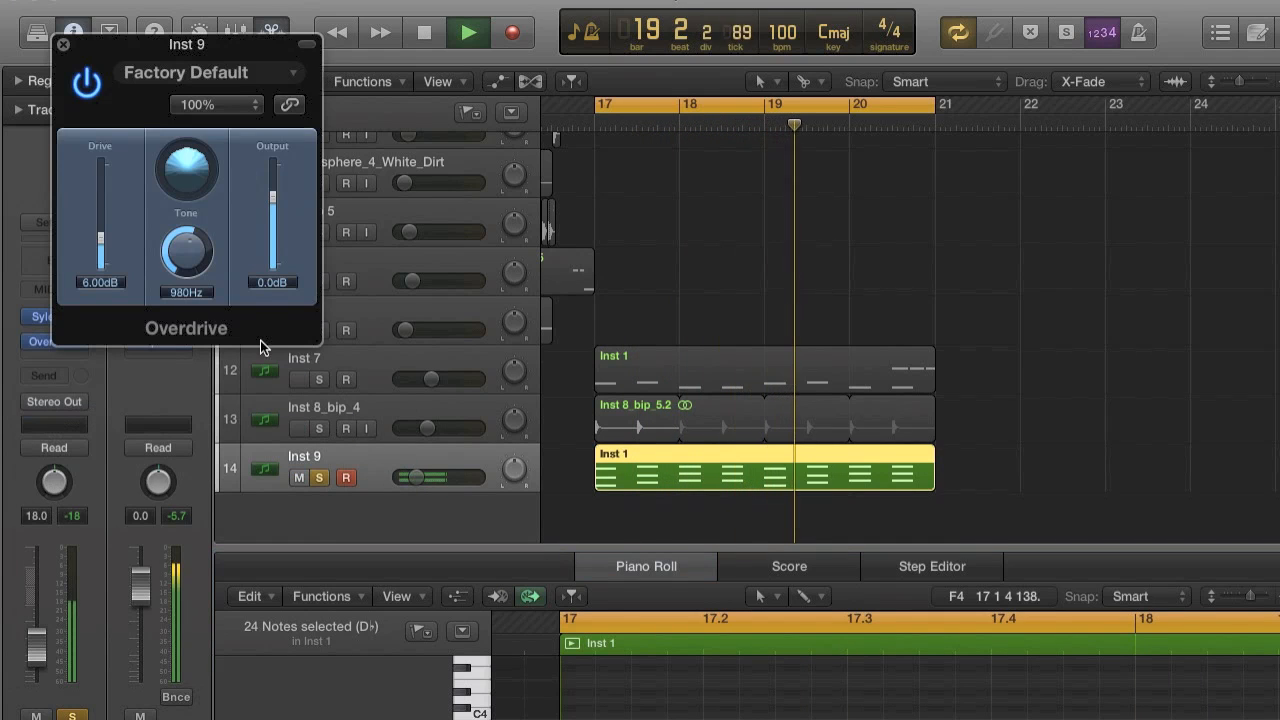
left_click_drag(36, 645, 36, 656)
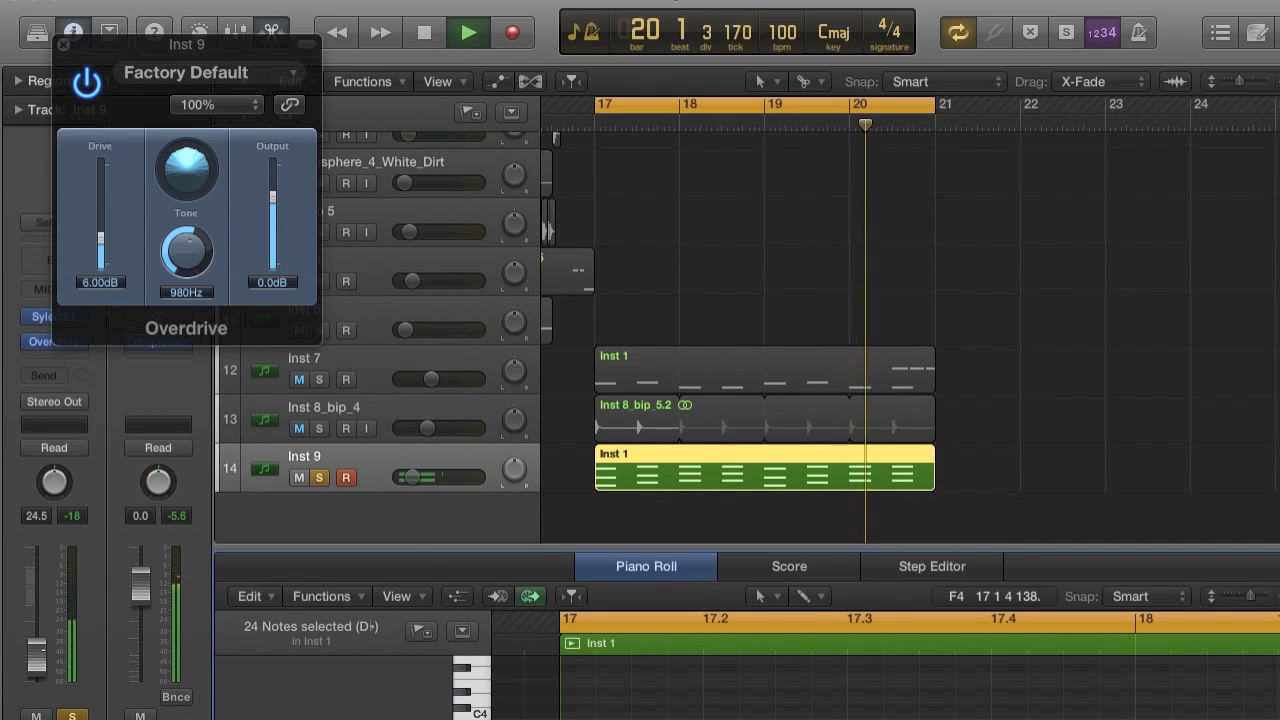
Set the Overdrive tone to 20000 Hz and its drive to 7 dB, and stop playback.
left_click_drag(188, 238, 188, 150)
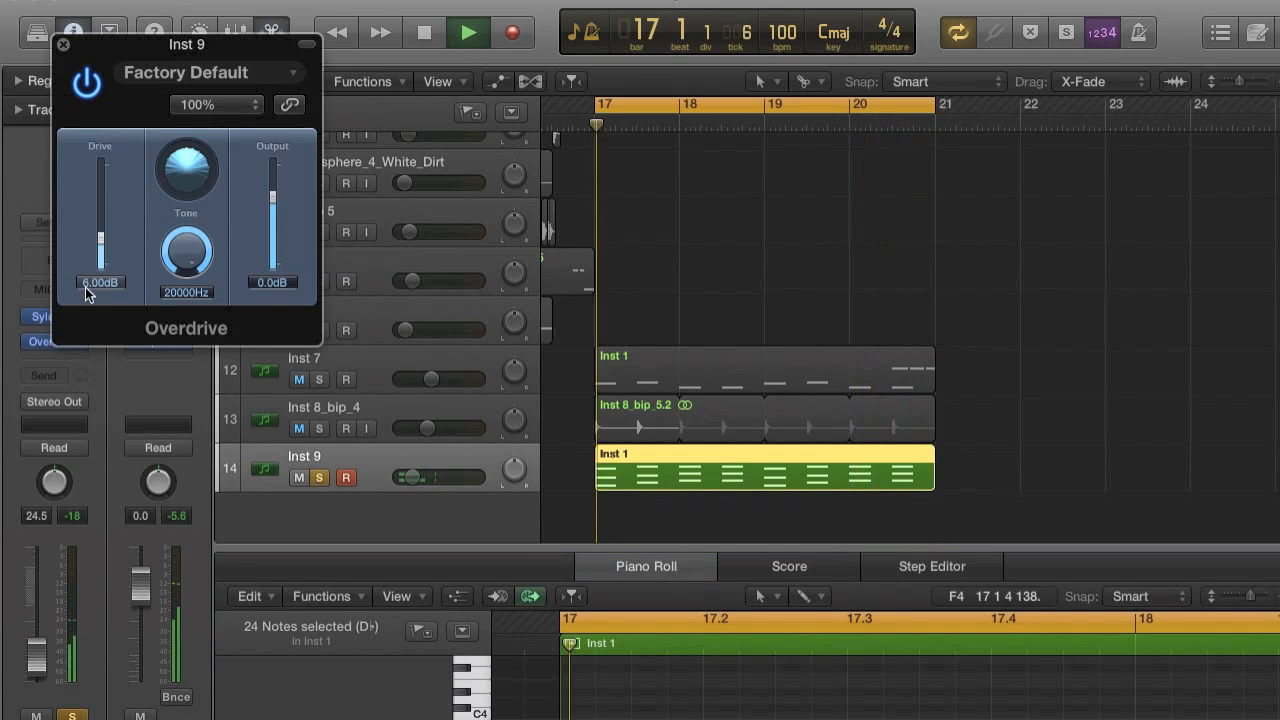
left_click_drag(100, 237, 103, 241)
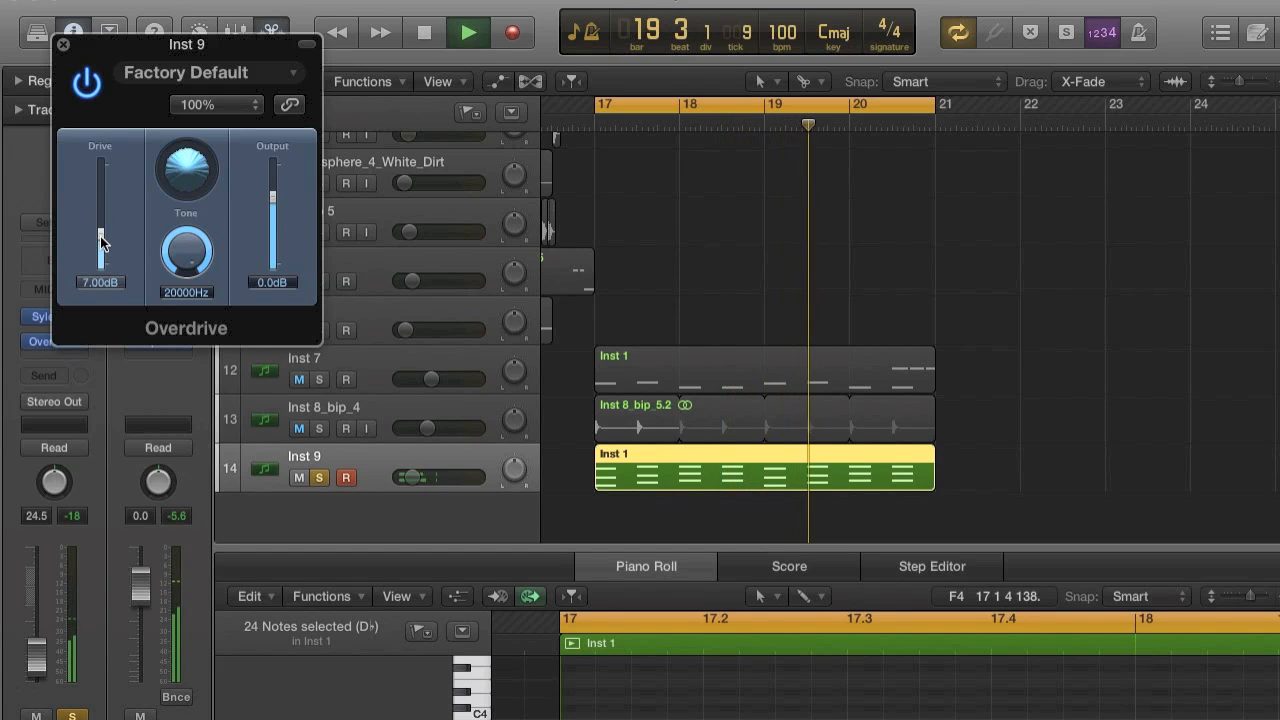
key("space")
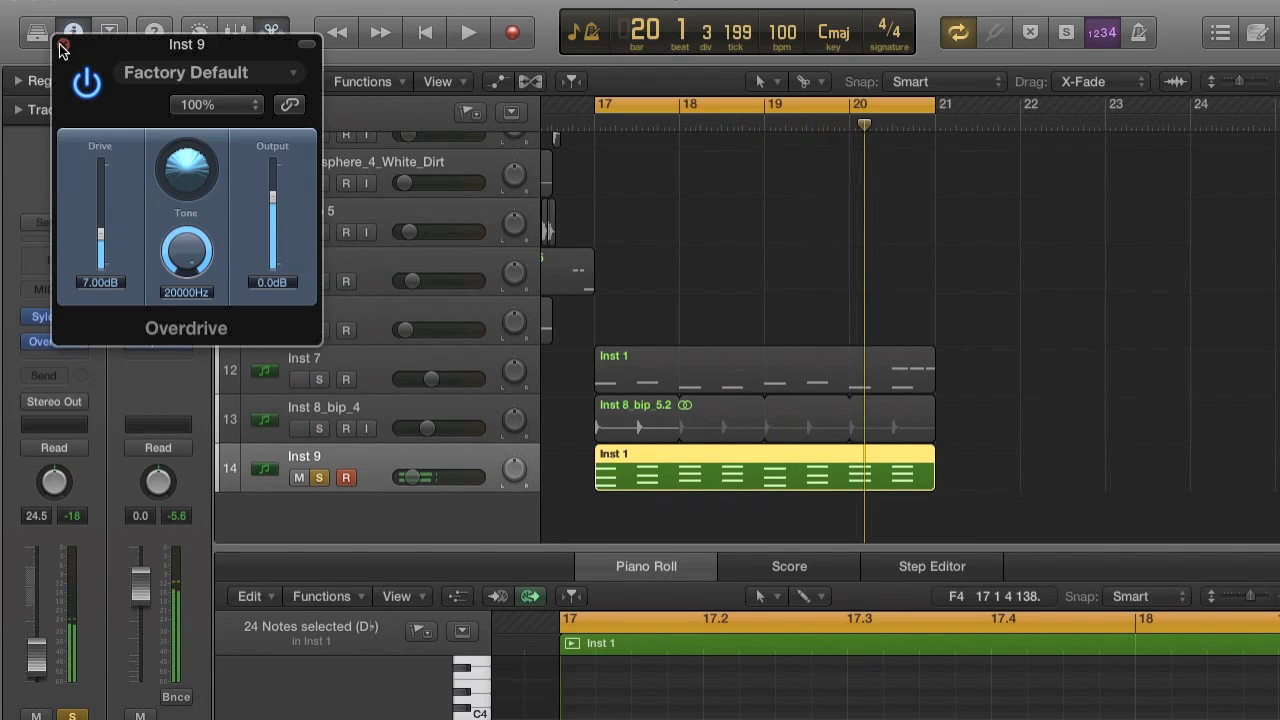
left_click(61, 46)
Turn off solo on the Inst 9 track and play it with the other tracks from bar 17.
left_click(318, 477)
key("space")
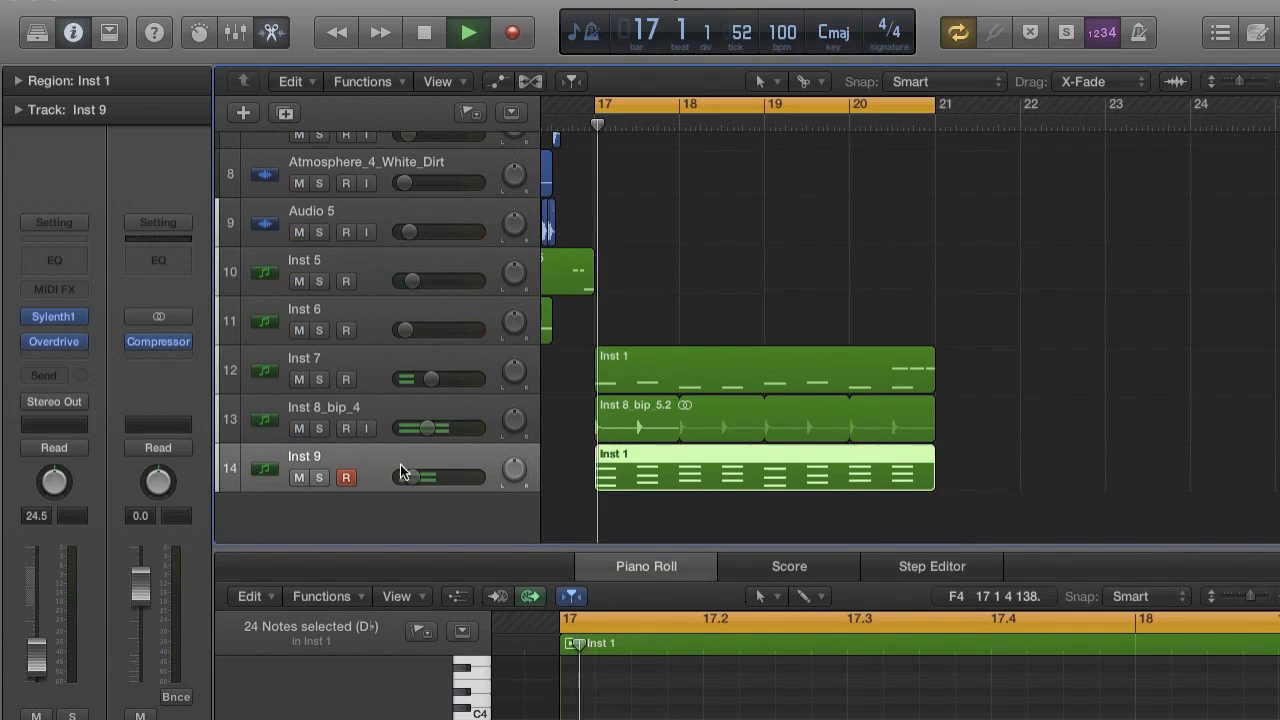
key("space")
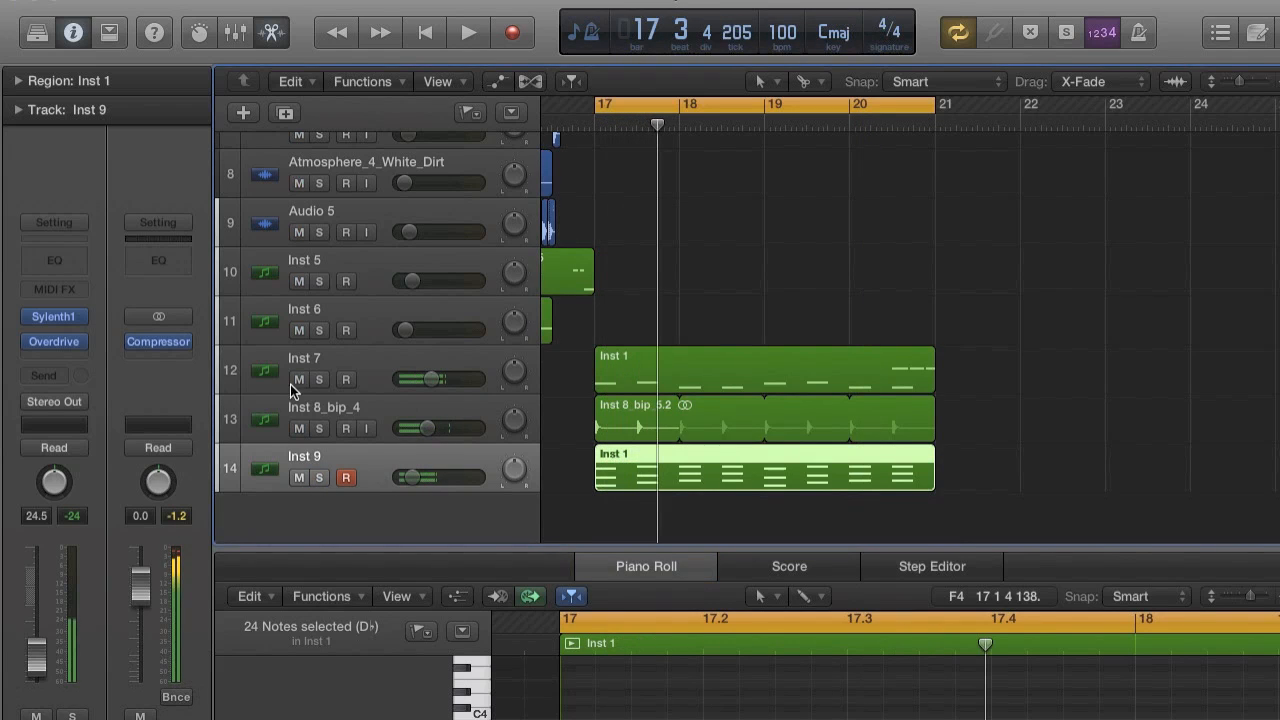
Insert the stereo Native Instruments Solid Dynamics effect on Inst 9 with Bus 8 as its side chain.
left_click(67, 354)
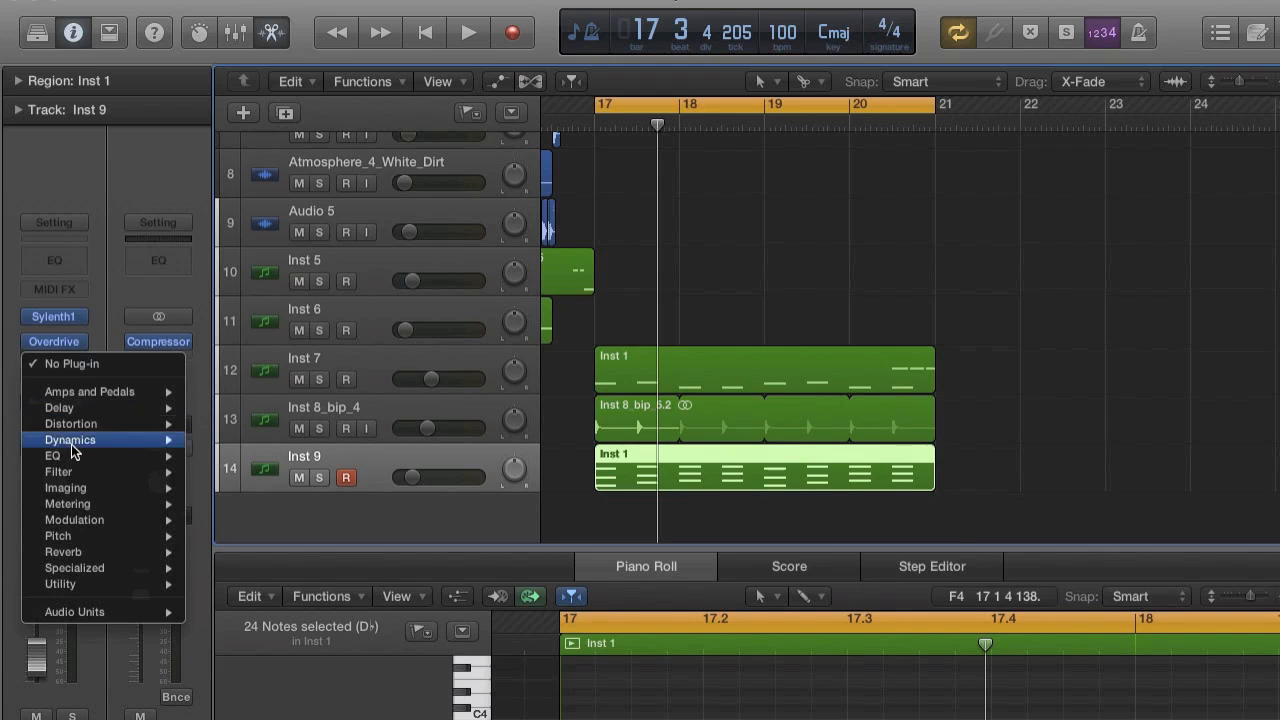
mouse_move(108, 612)
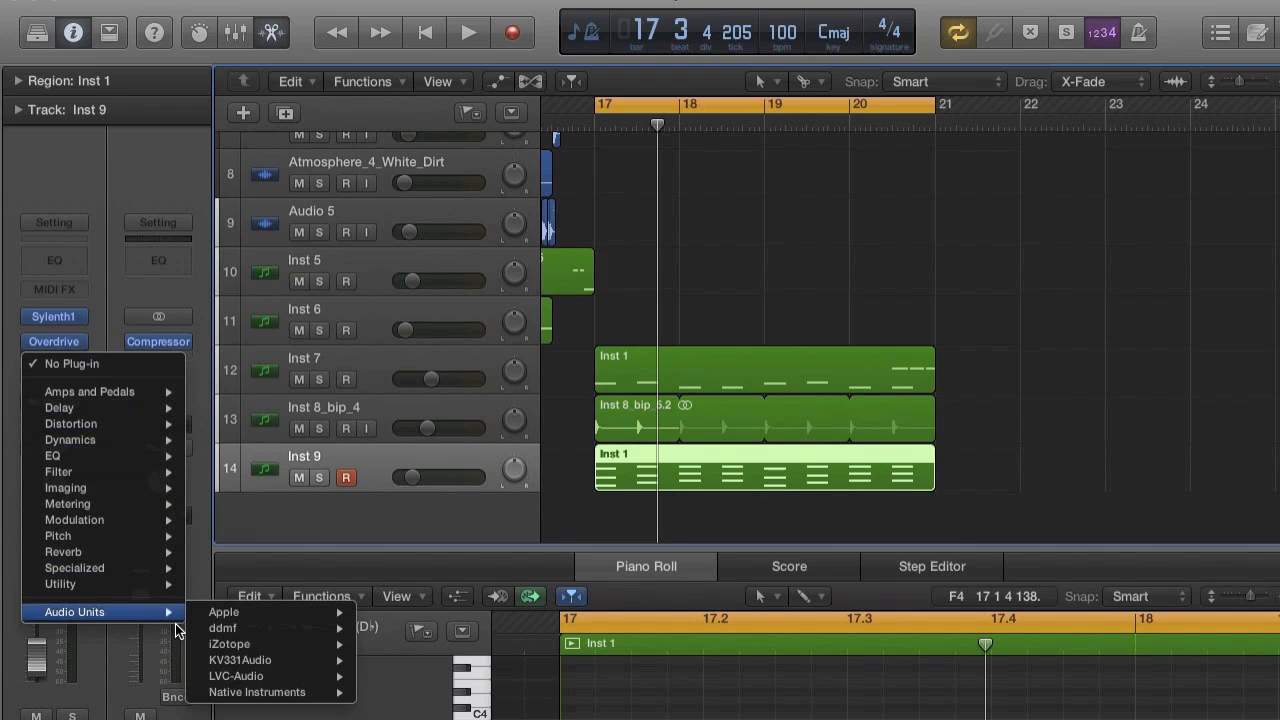
mouse_move(270, 692)
mouse_move(450, 691)
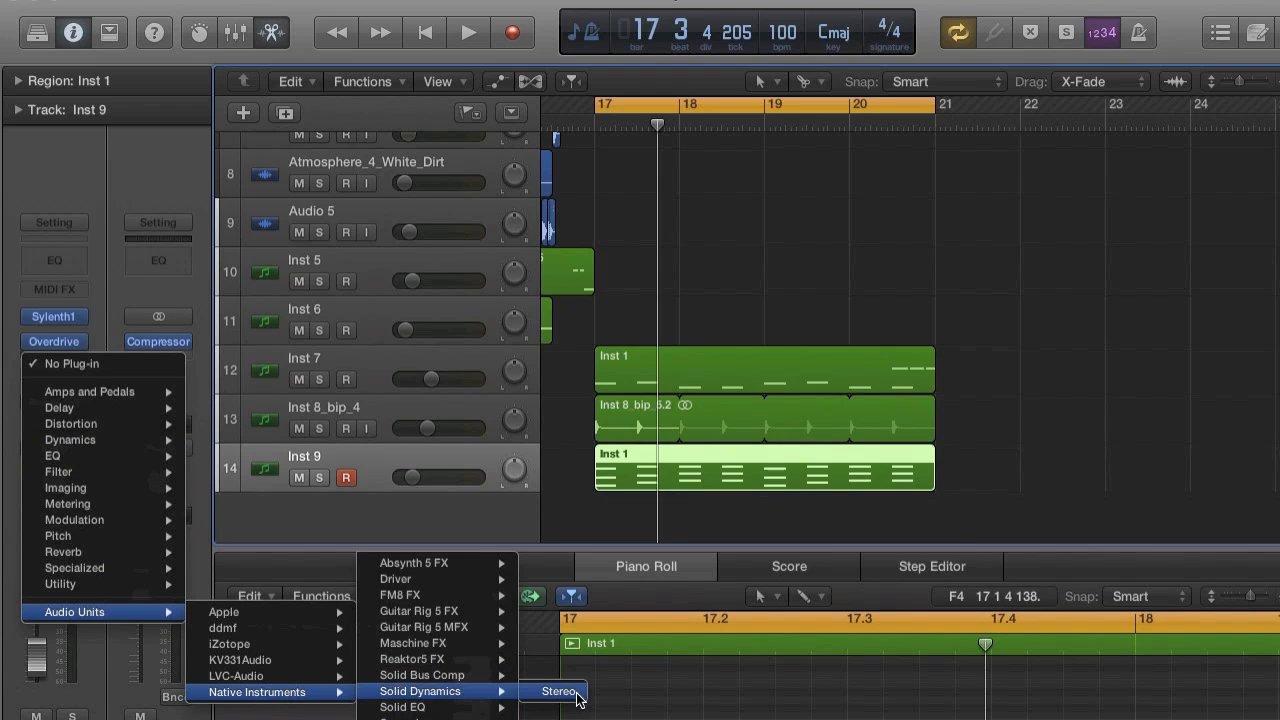
left_click(562, 692)
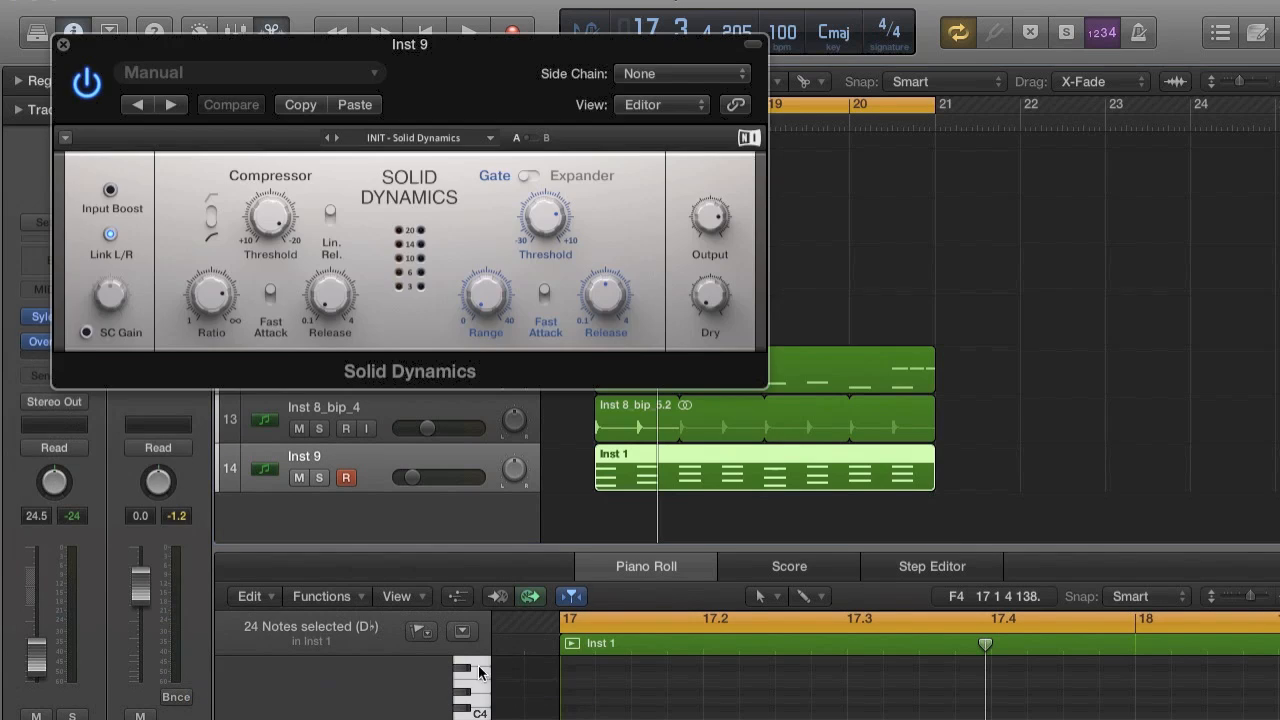
left_click(640, 74)
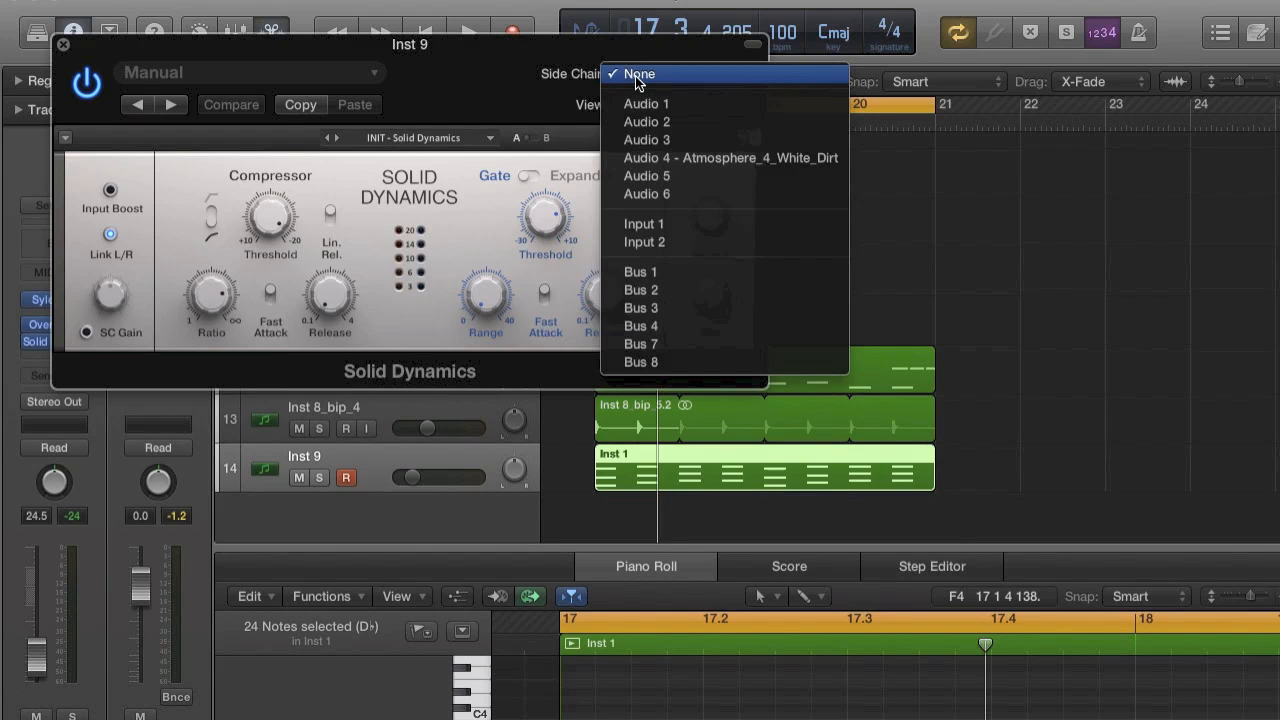
left_click(640, 360)
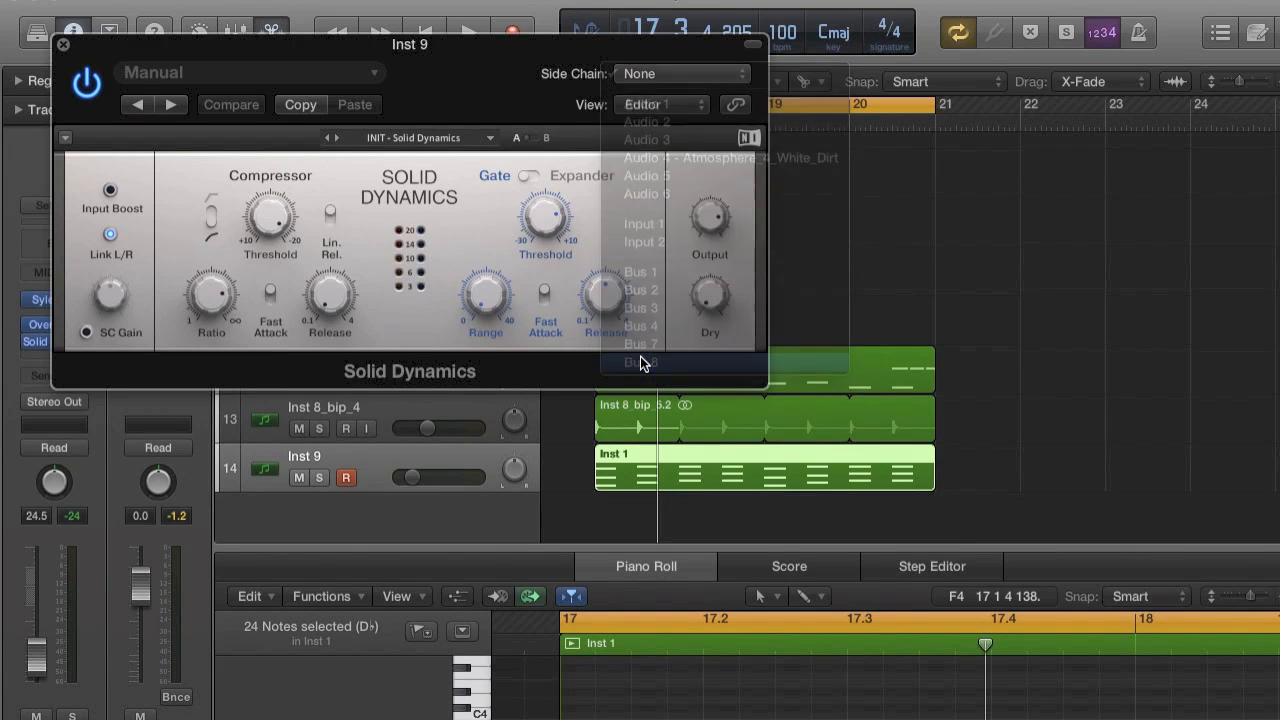
Switch on the side-chain input in Solid Dynamics on Inst 9 and lower the track's volume to -32.0 dB during playback.
left_click(87, 333)
key("space")
mouse_move(412, 477)
mouse_move(412, 477)
left_mouse_down()
mouse_move(396, 478)
mouse_move(410, 483)
left_mouse_up()
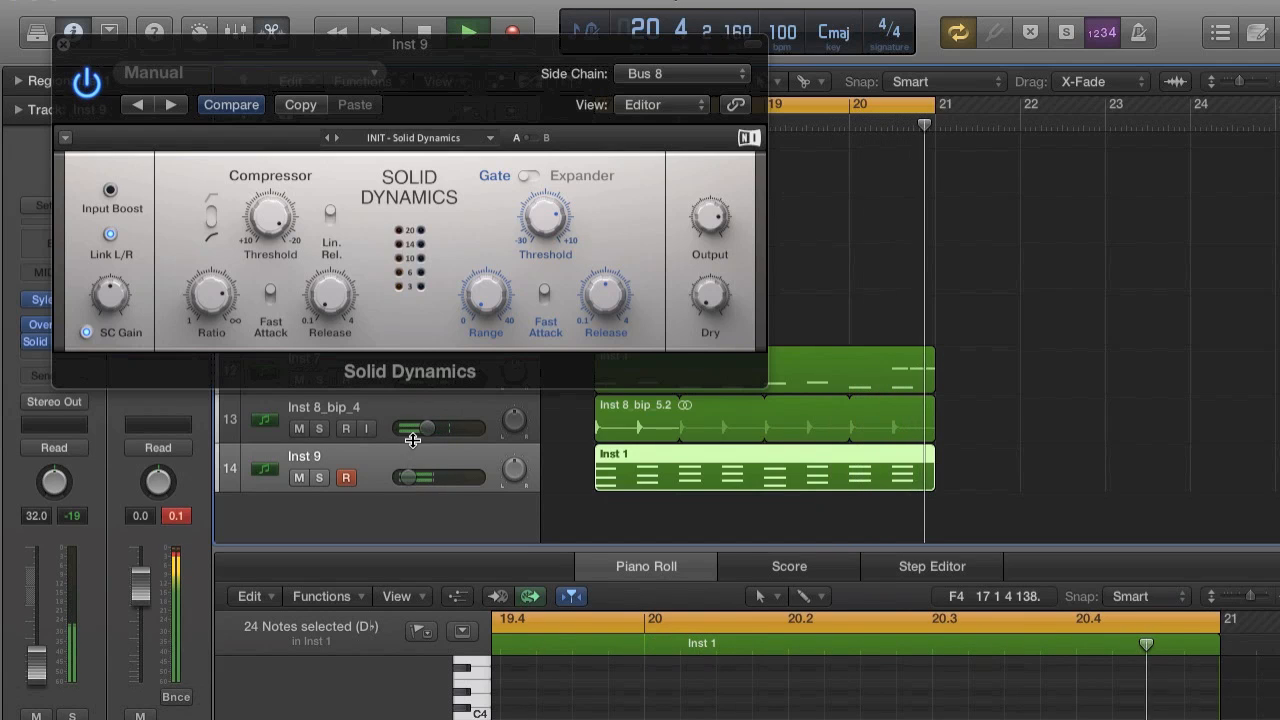
key("space")
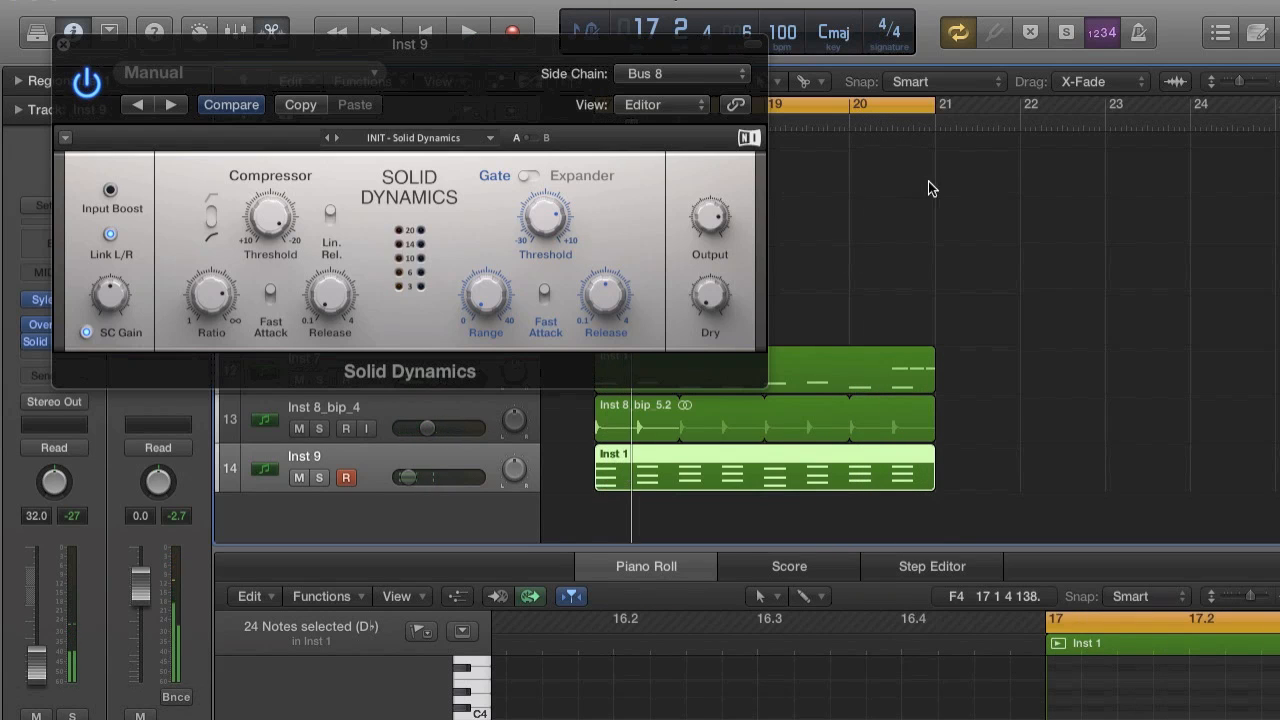
Delete the three high notes at the end of the Inst 7 region in the Piano Roll and play the section.
left_click(912, 381)
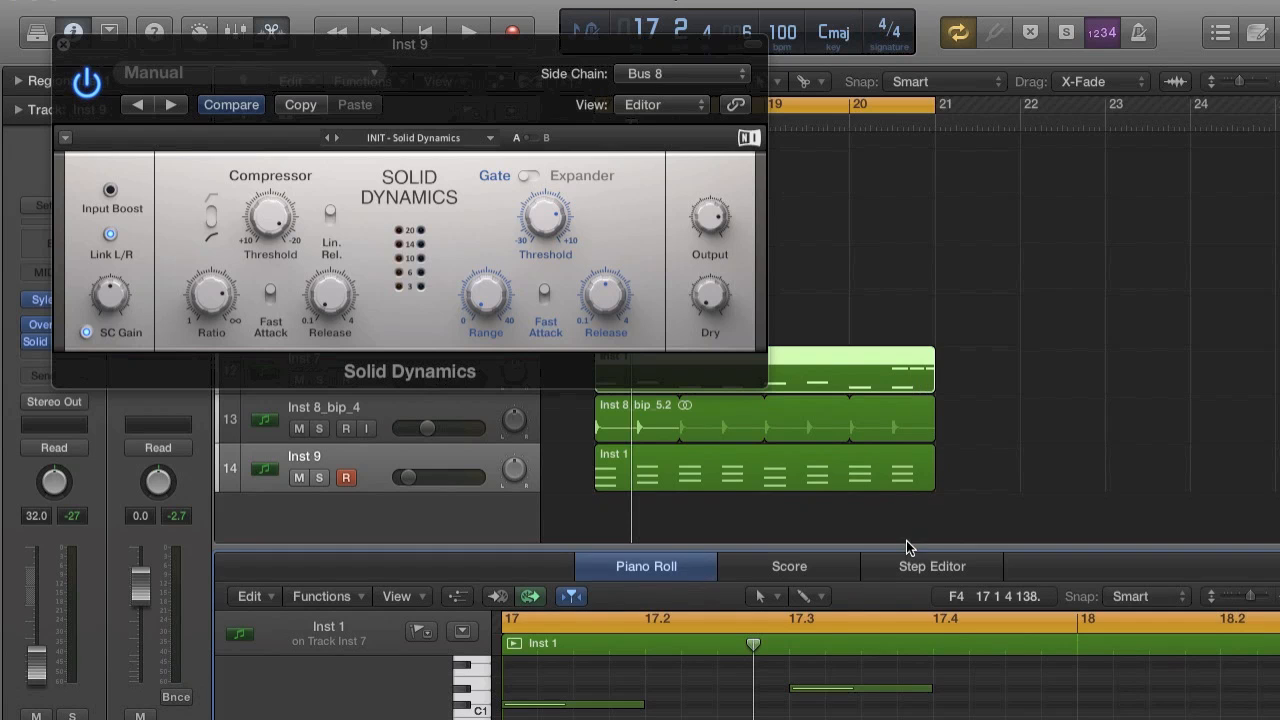
left_click_drag(907, 551, 908, 145)
scroll(1011, 483, "up", 5)
scroll(1011, 486, "down", 5)
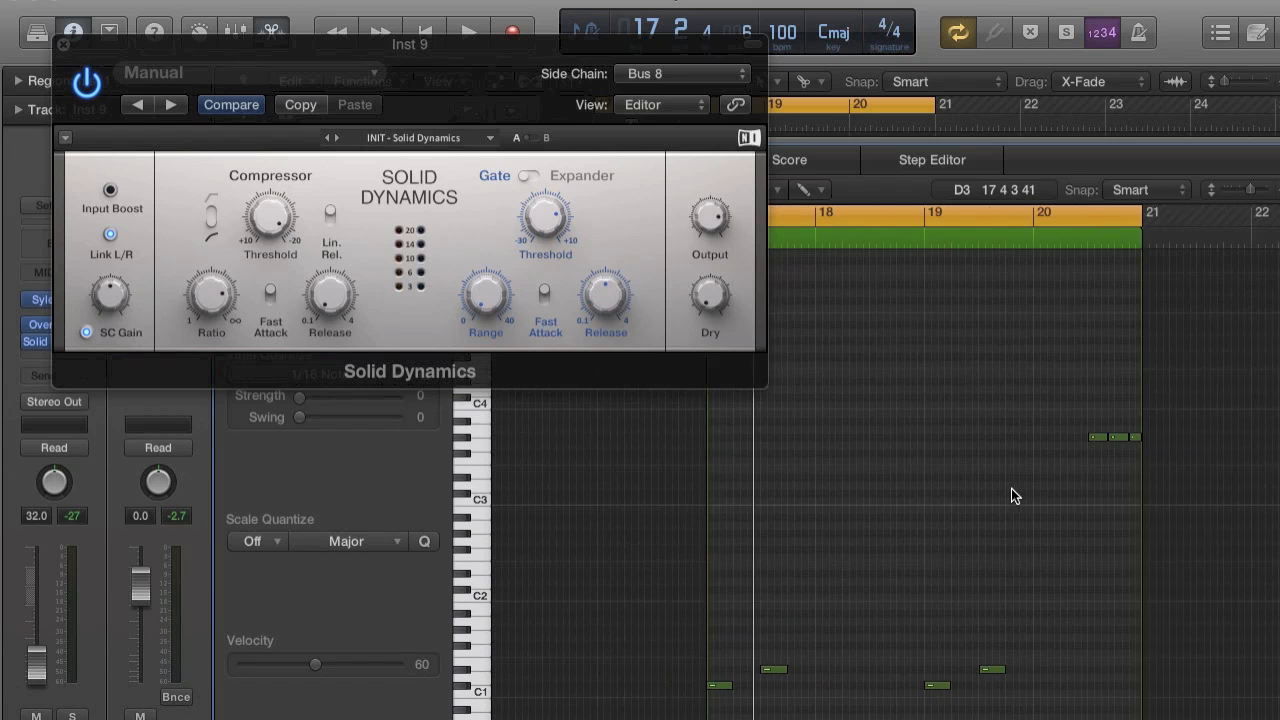
scroll(1011, 488, "right", 3)
left_click_drag(917, 385, 1013, 490)
key("Delete")
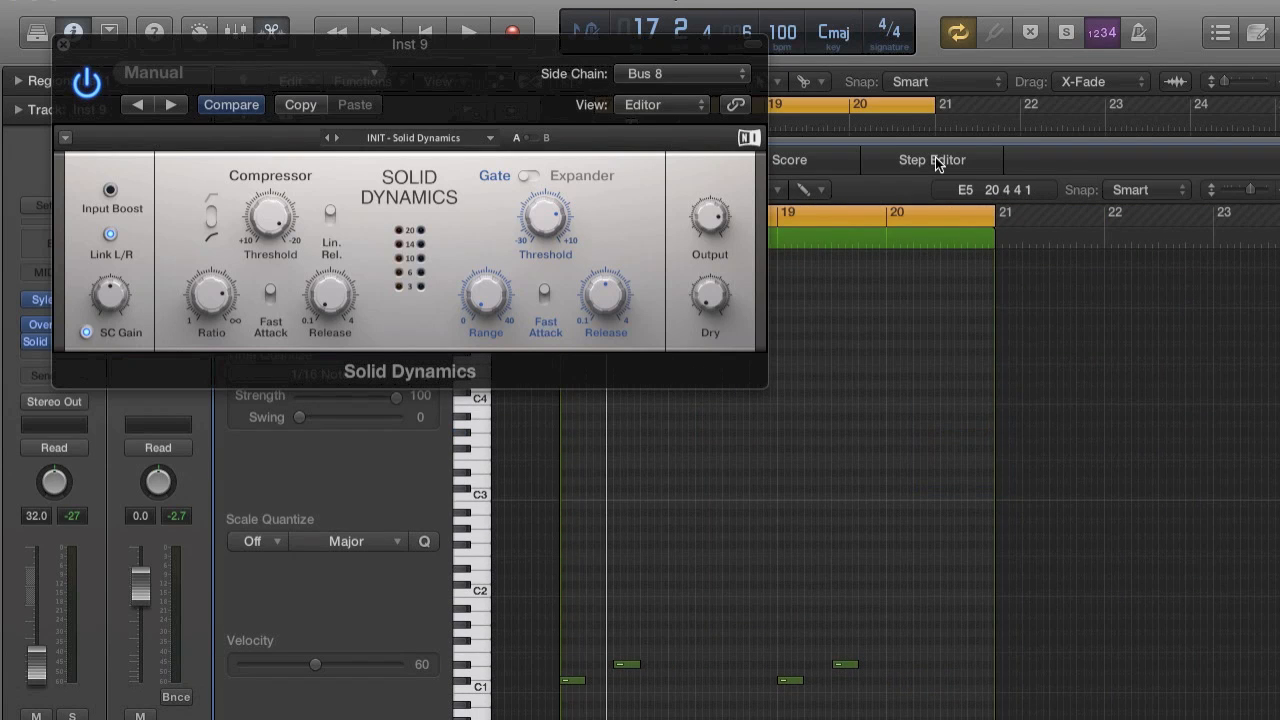
key("space")
left_click_drag(935, 157, 912, 615)
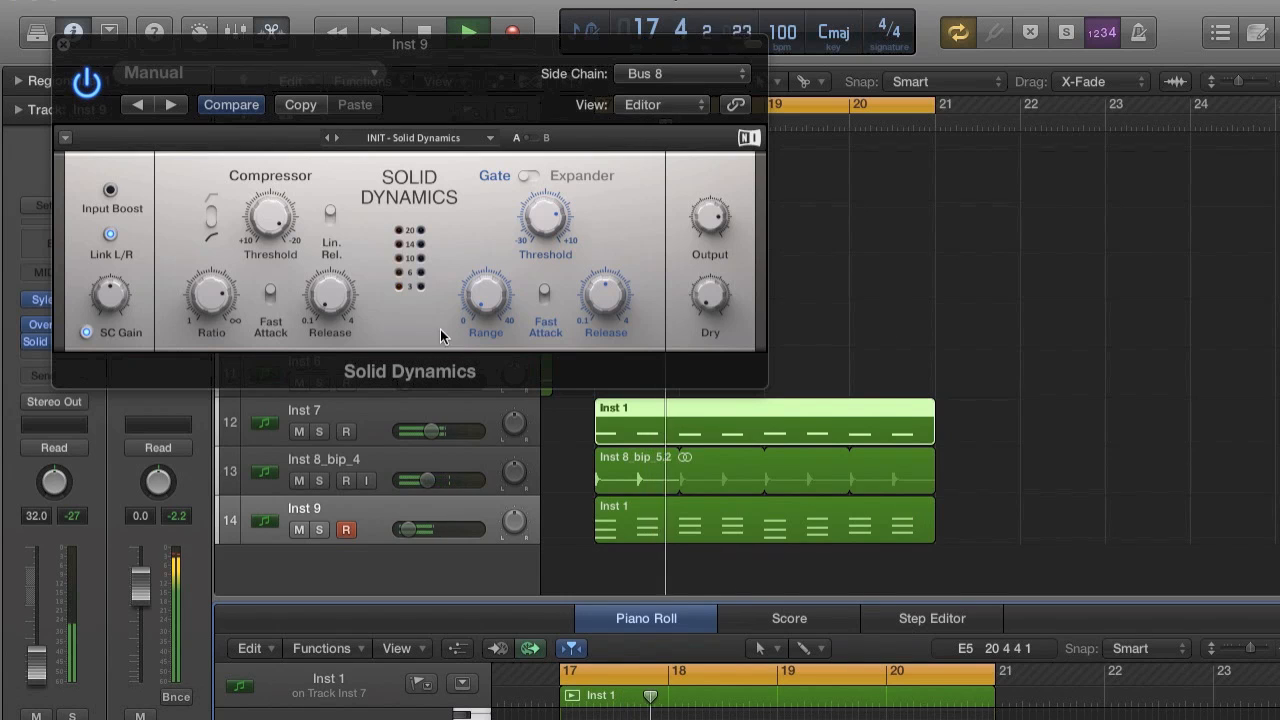
Close Solid Dynamics, lower the Inst 9 volume to -35.0 dB and add a new instrument track below Inst 9.
left_click(62, 44)
scroll(559, 469, "up", 1)
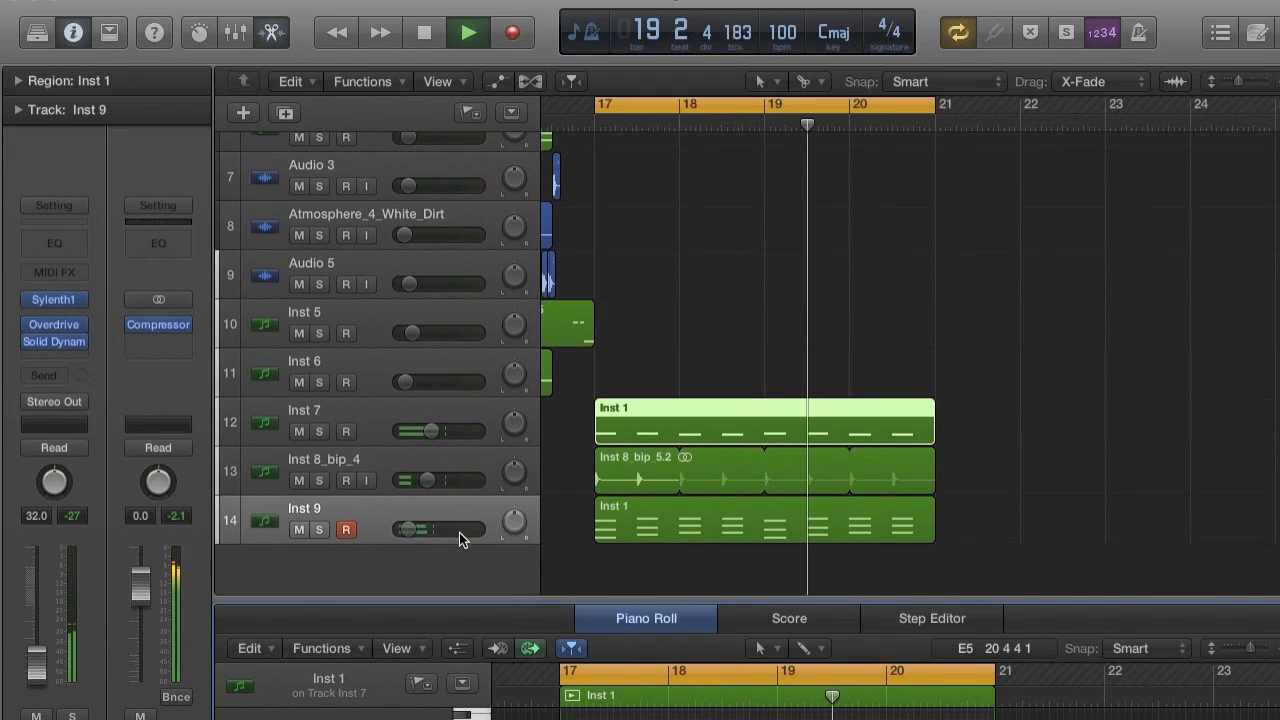
double_click(445, 560)
Extend the cycle range to cover bars 9 to 21 and play the arrangement from bar 9.
scroll(754, 495, "left", 1)
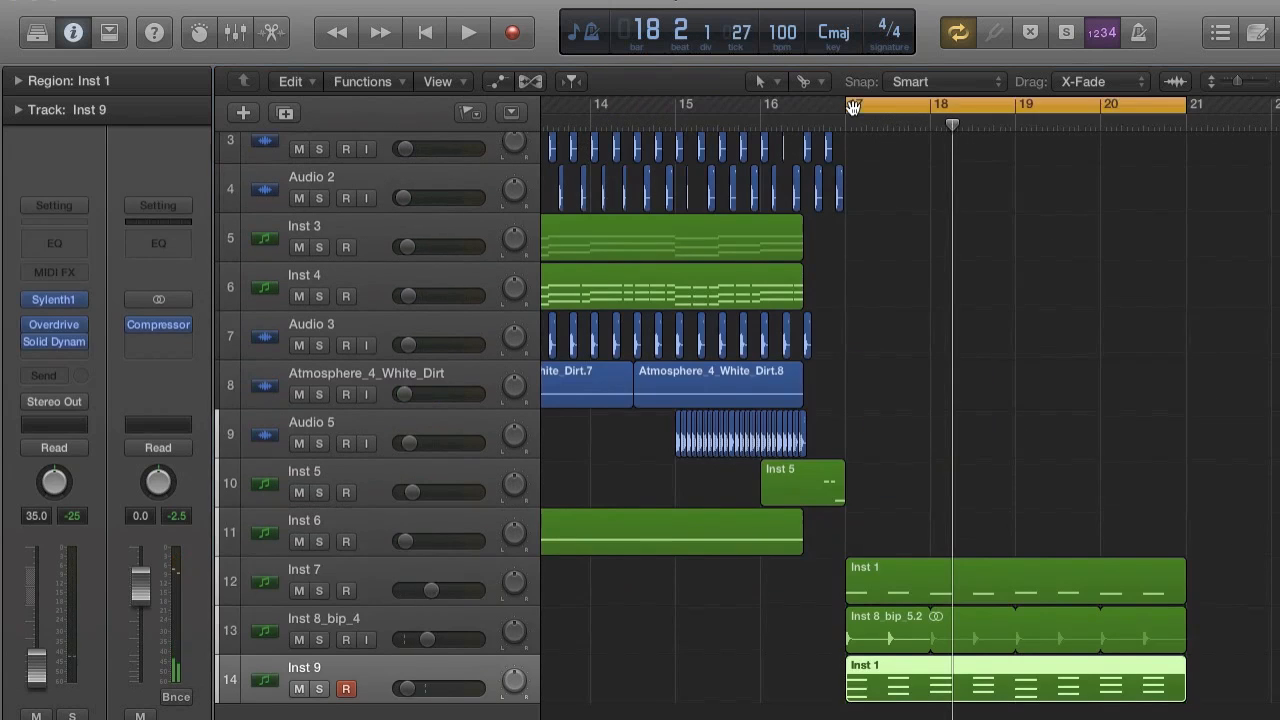
left_click(853, 107)
left_click(855, 107)
left_click_drag(849, 108, 675, 136)
scroll(674, 136, "left", 5)
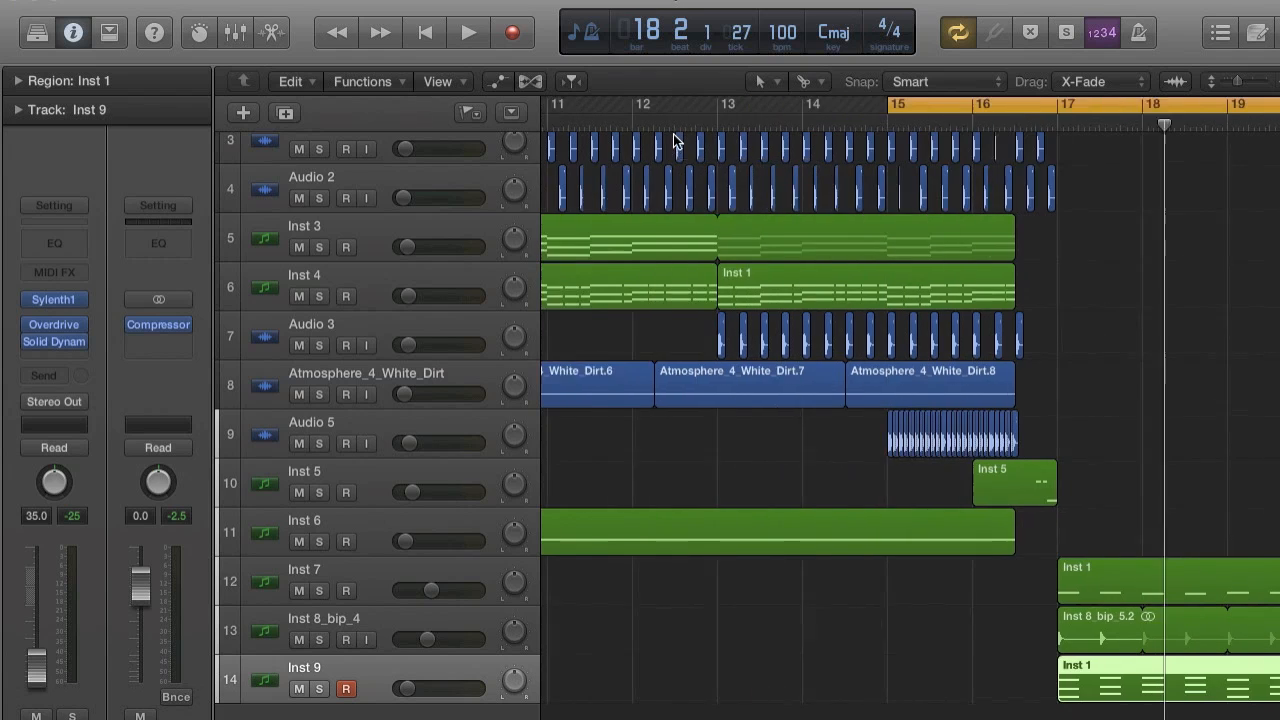
key("super+Left")
key("super+Left")
key("super+Left")
left_click_drag(886, 104, 740, 103)
key("space")
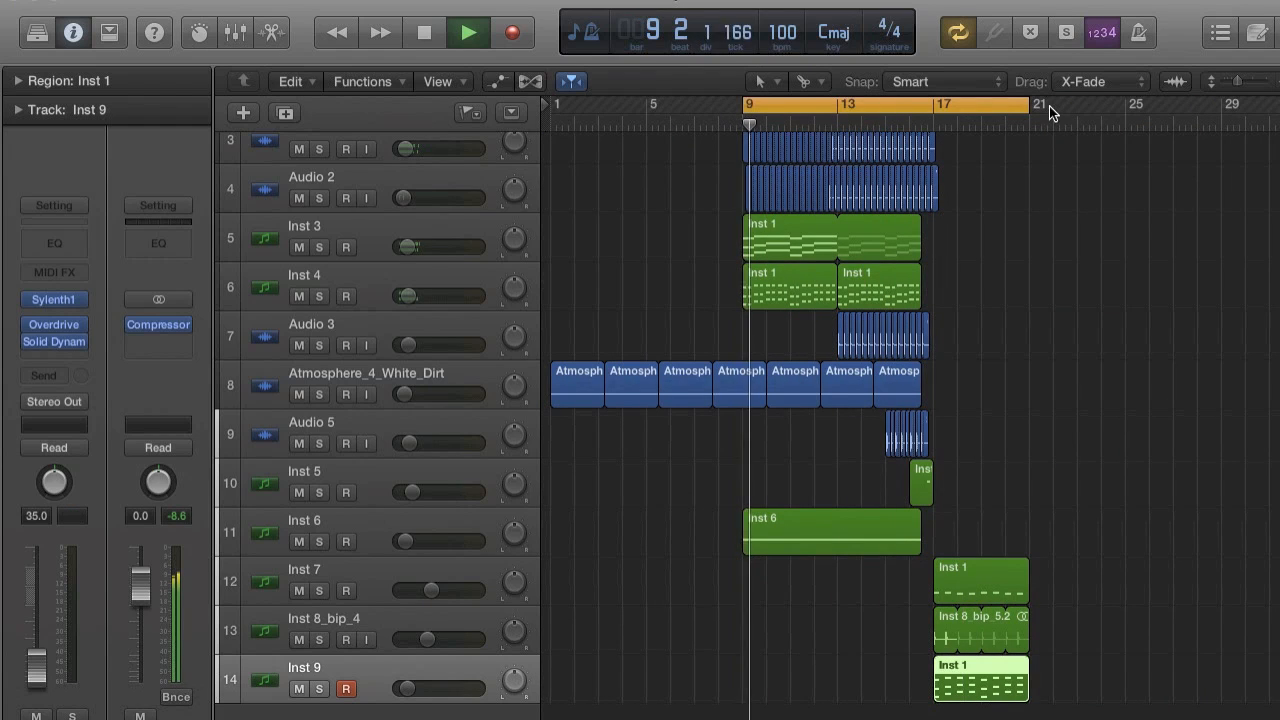
left_click_drag(1030, 109, 1032, 108)
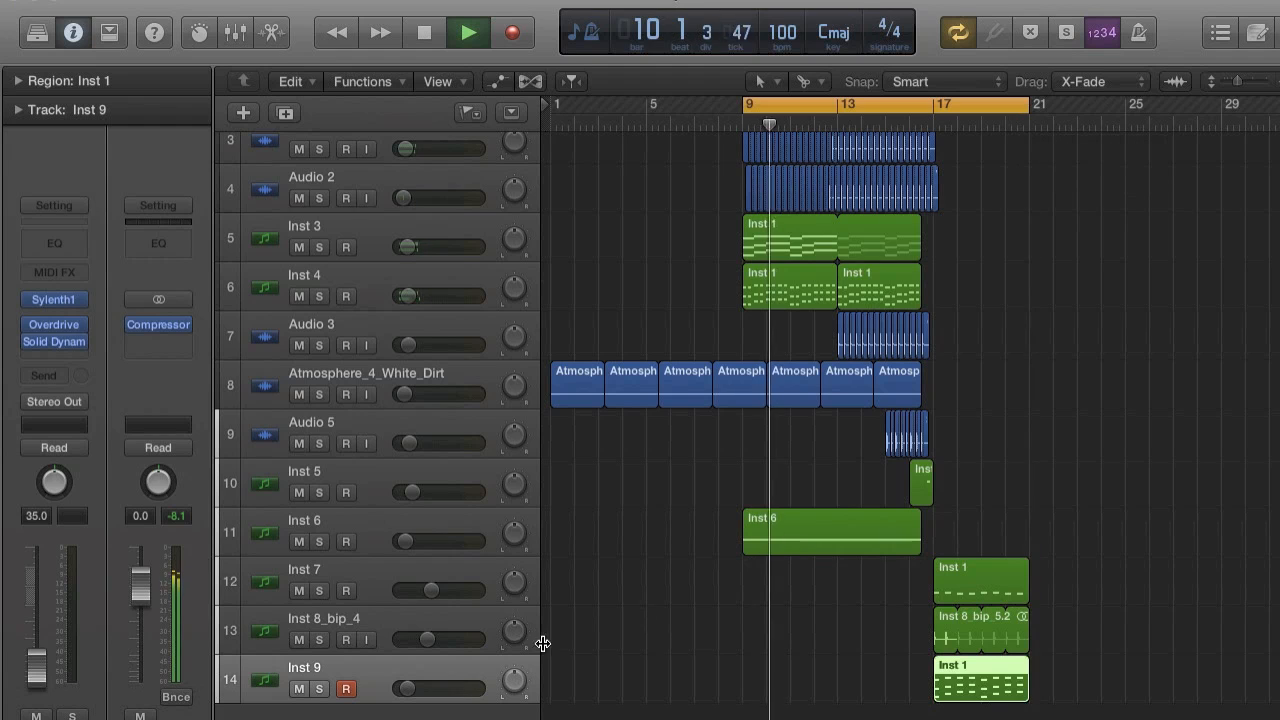
Select the empty Inst 8 track below Inst 9 and load Sylenth1 as its instrument.
left_click(370, 718)
scroll(370, 700, "down", 1)
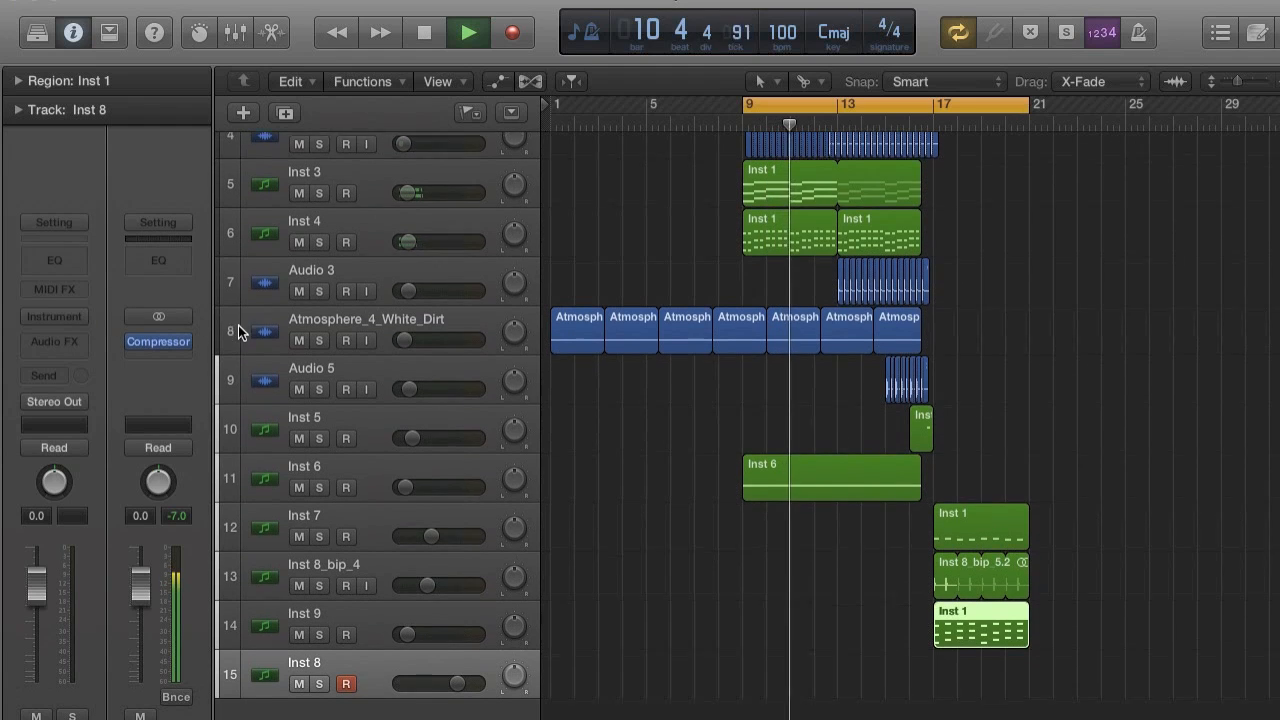
left_click(63, 317)
mouse_move(140, 665)
mouse_move(330, 707)
mouse_move(470, 707)
left_click(548, 707)
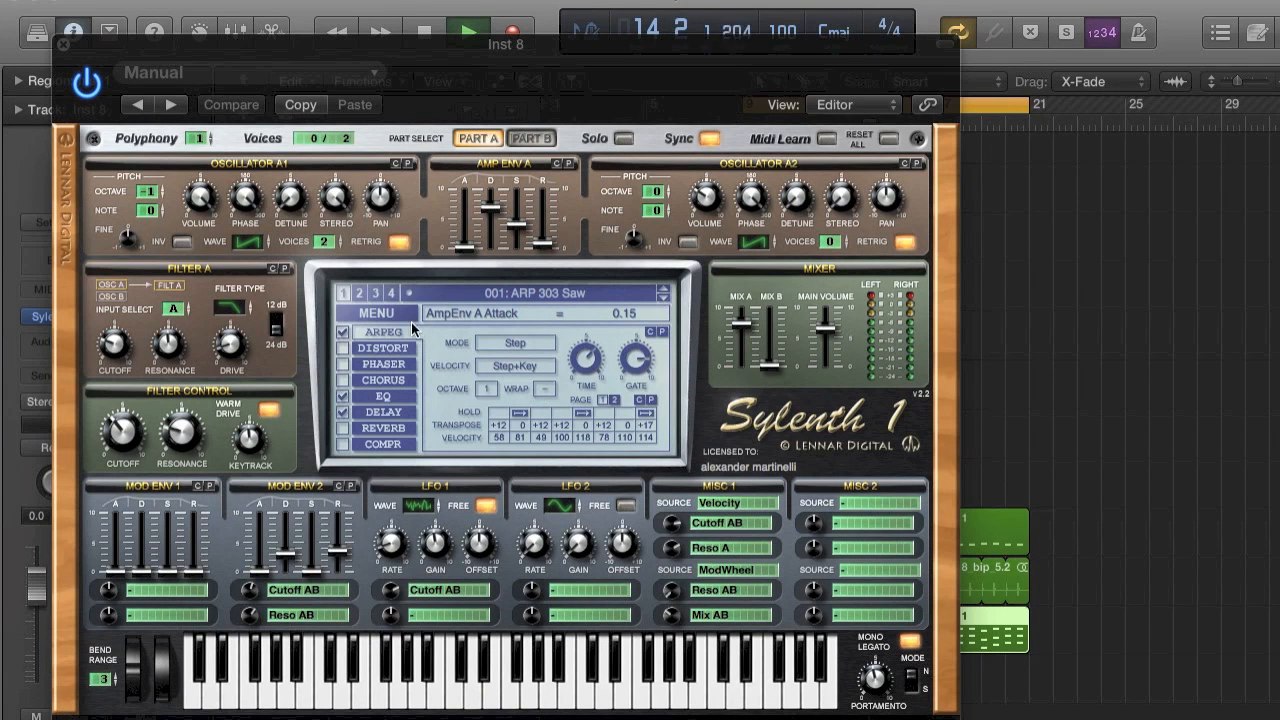
Initialize the Sylenth1 preset on Inst 8 and set oscillator A1 to a saw wave with retrigger off.
left_click(405, 311)
left_click(403, 459)
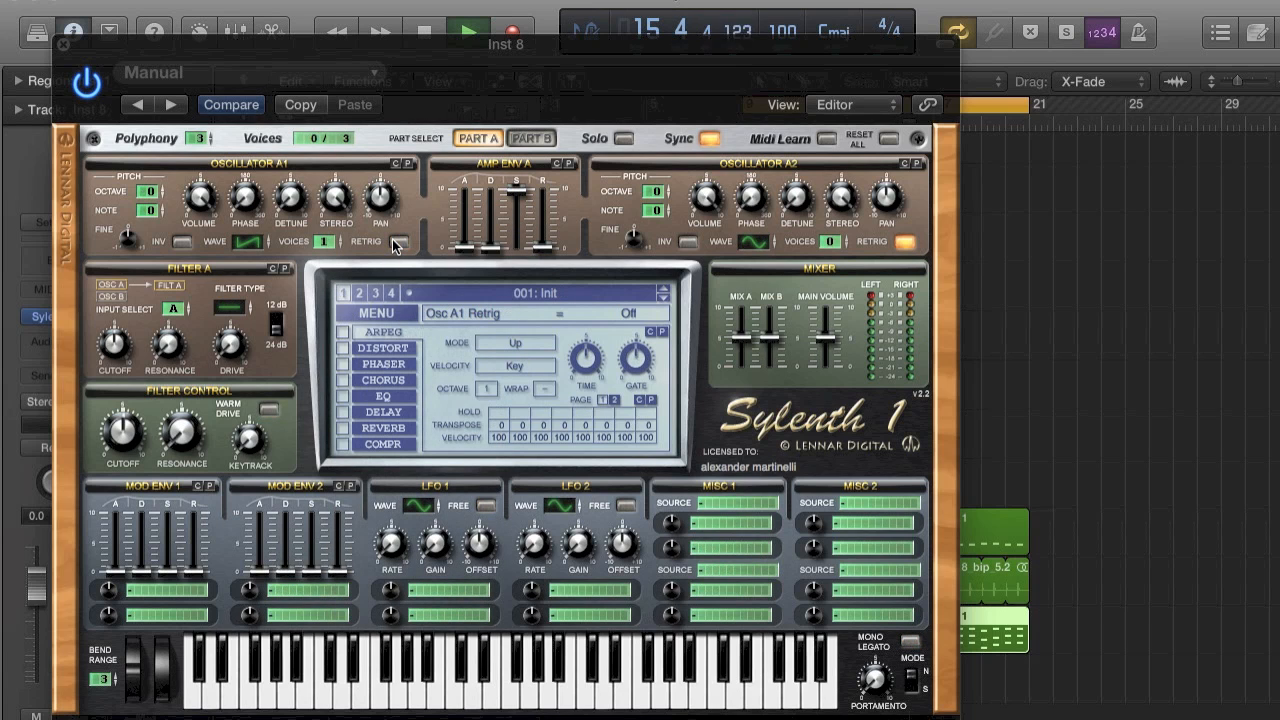
left_click(62, 44)
Stop playback and set the cycle range back to bars 17 to 21.
scroll(1023, 541, "right", 1)
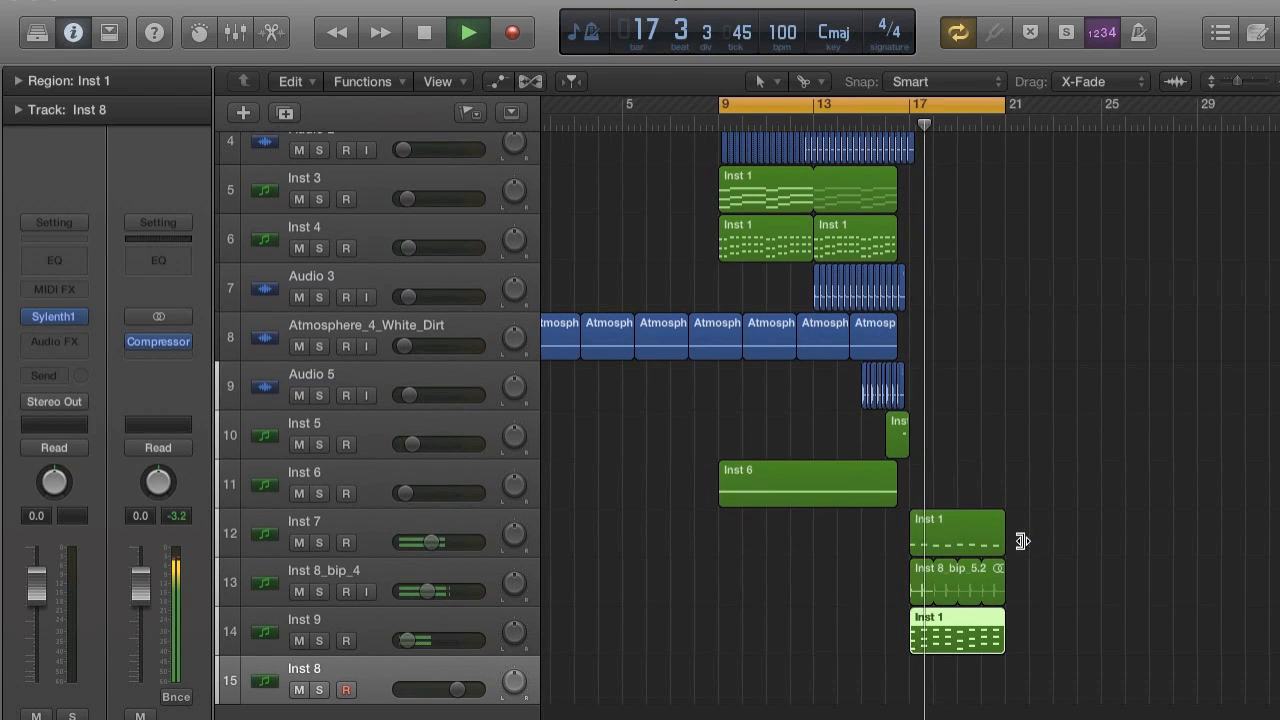
scroll(1022, 541, "up", 5)
scroll(1024, 530, "right", 1)
key("space")
left_click_drag(826, 104, 1127, 104)
scroll(959, 540, "up", 1)
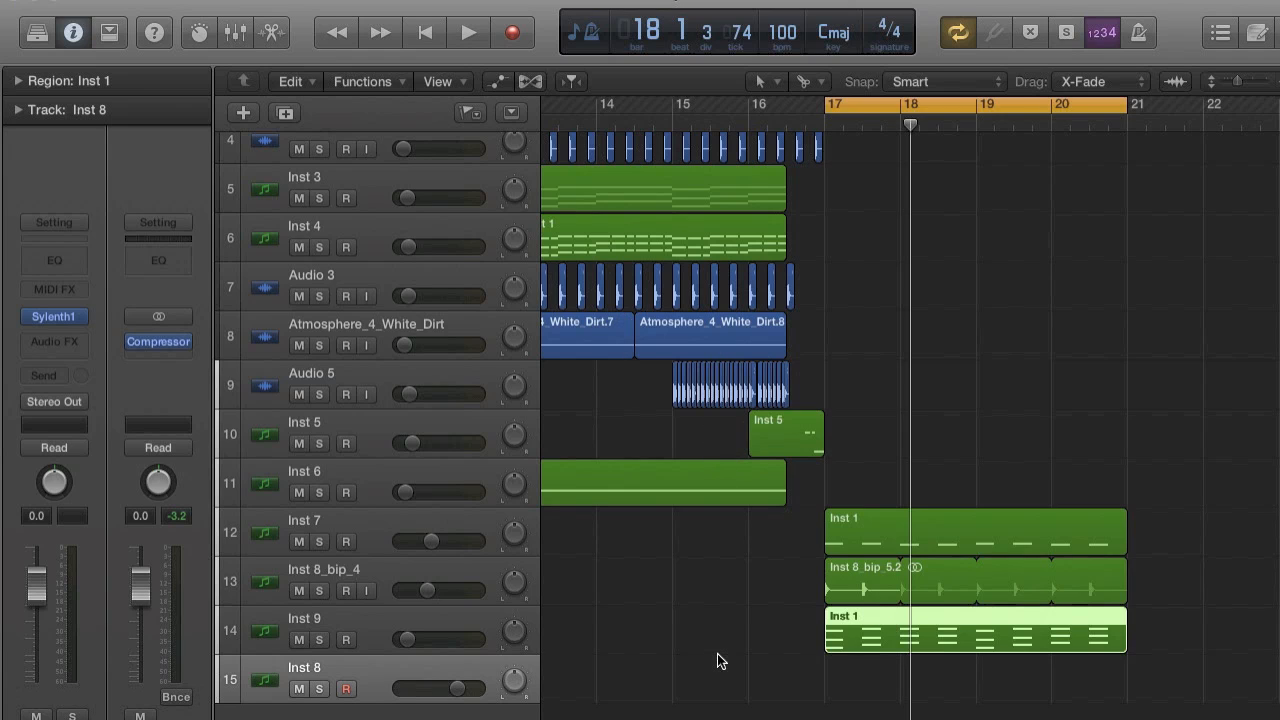
Draw an empty region on the Inst 8 track with the Pencil tool and extend it from bar 17 to bar 21.
left_click(850, 683)
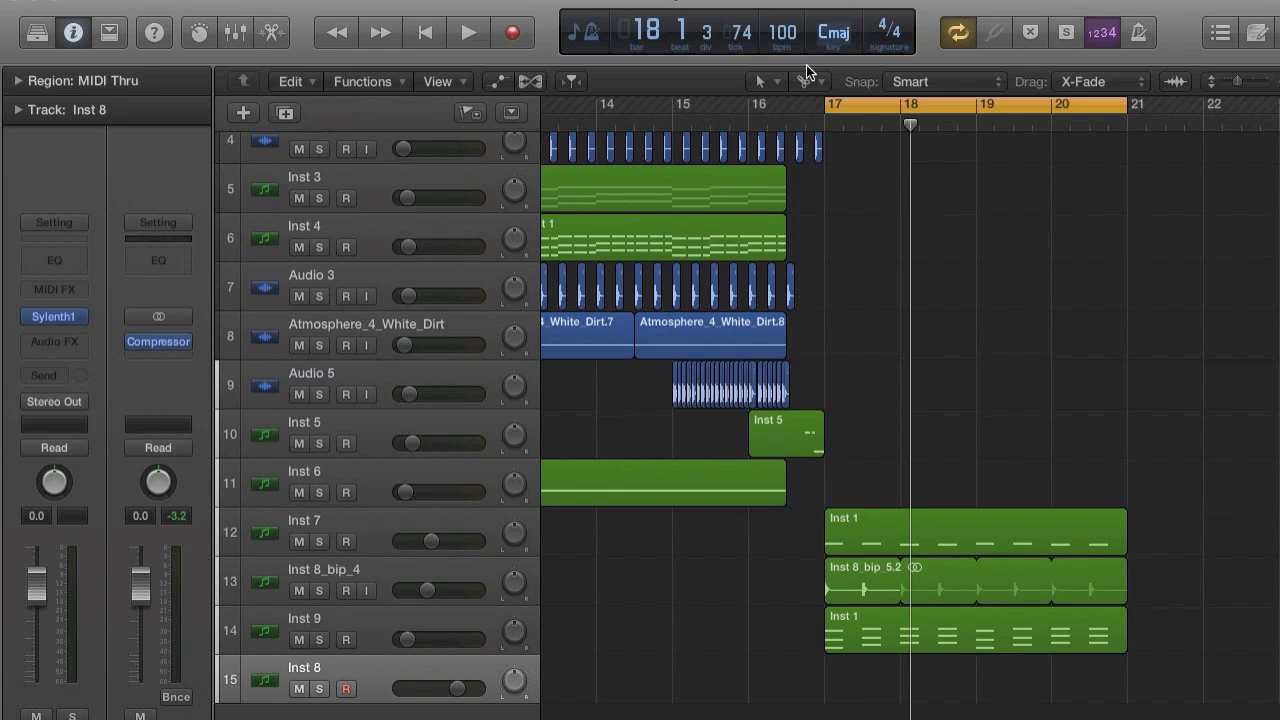
left_click(806, 81)
left_click(845, 134)
left_click(880, 685, "super")
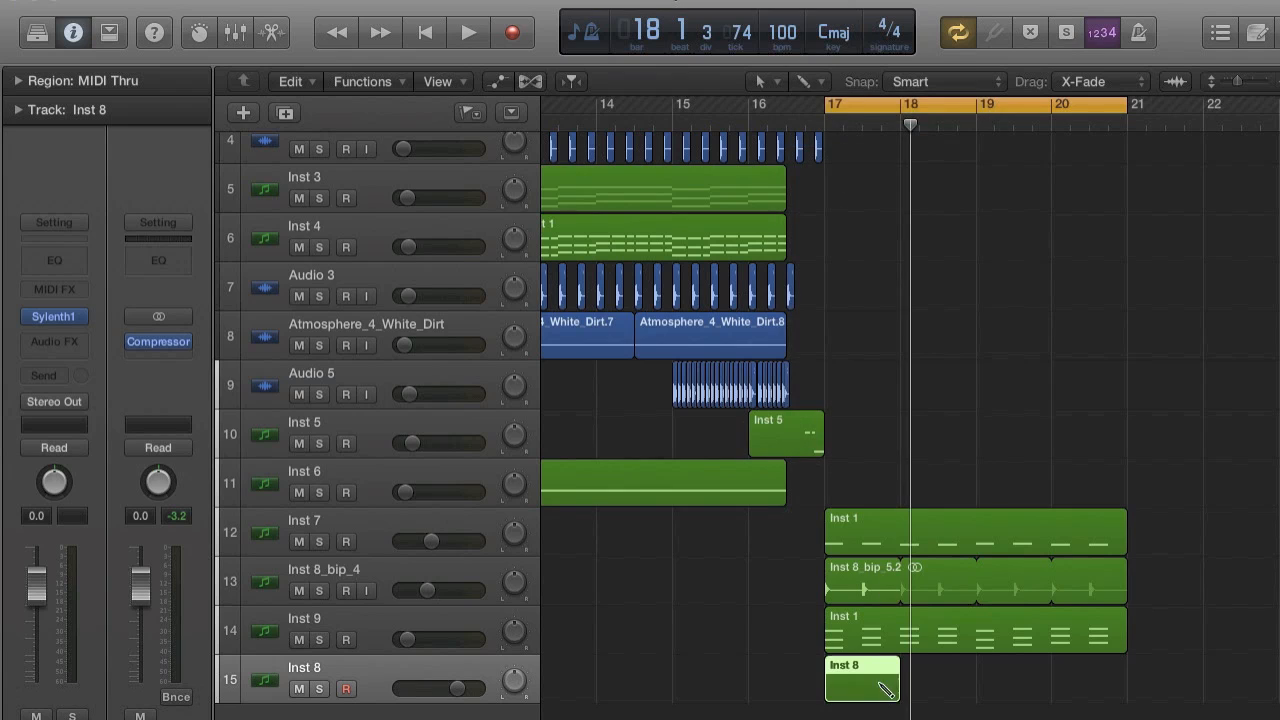
left_click_drag(906, 690, 1128, 690)
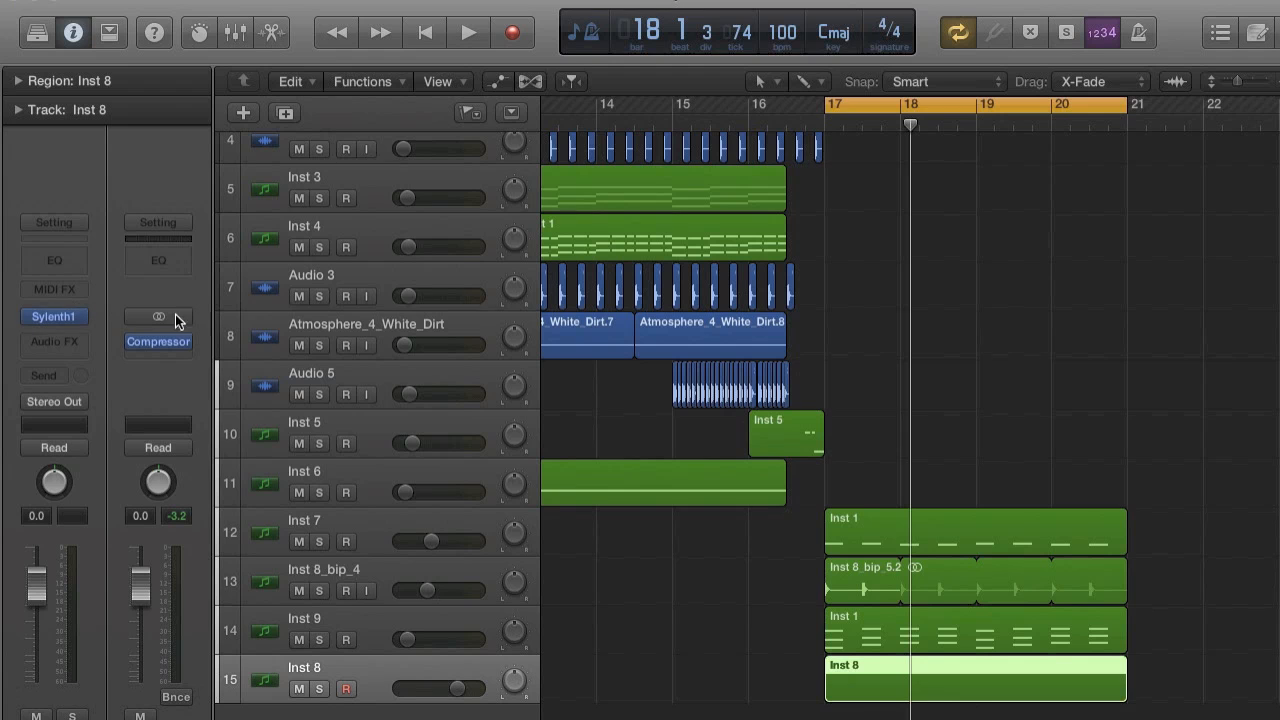
Reinitialize Sylenth1 on Inst 8 and give oscillators A1 and A2 saw waves, 8 voices and no retrigger, with A1 detune at 3.48.
left_click(55, 316)
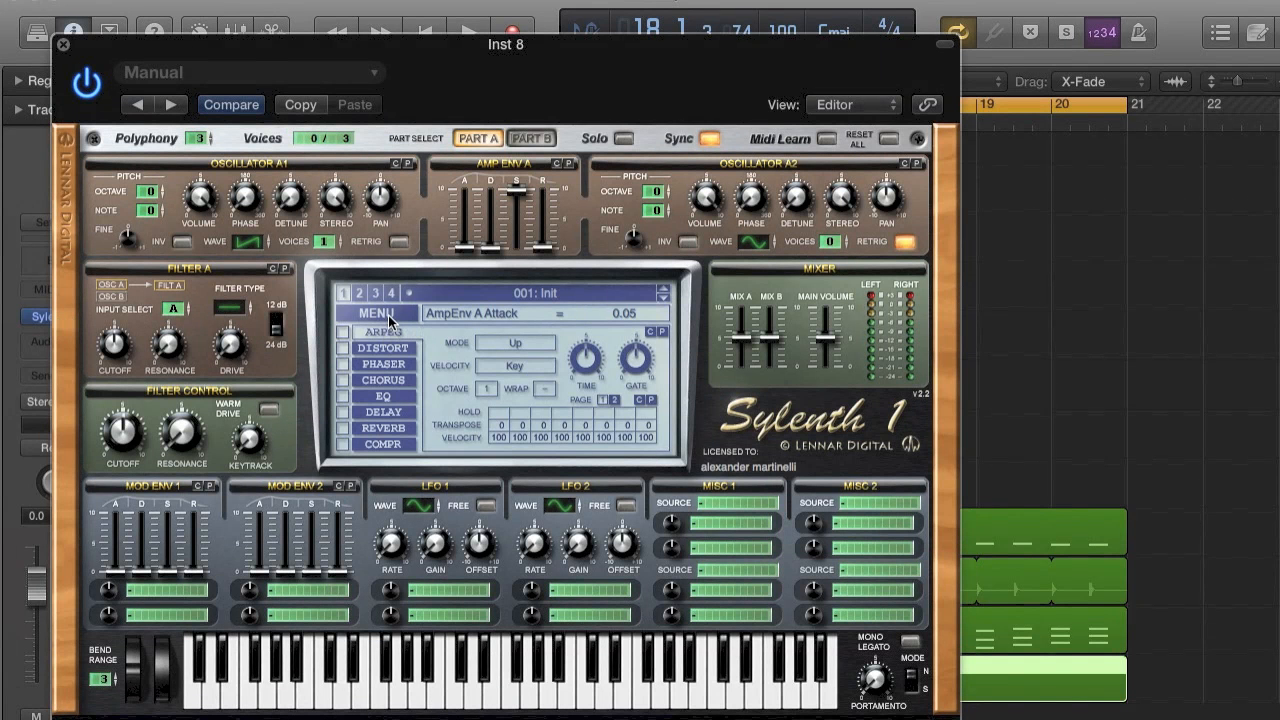
left_click(388, 315)
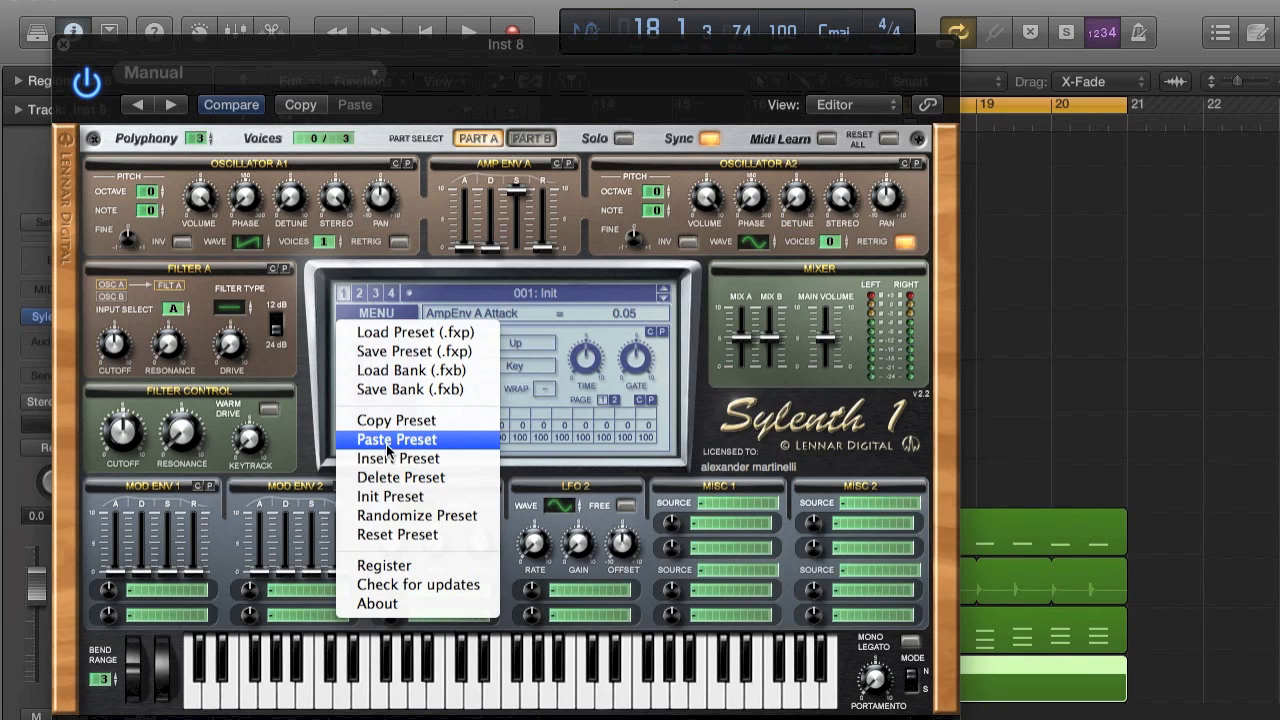
left_click(389, 496)
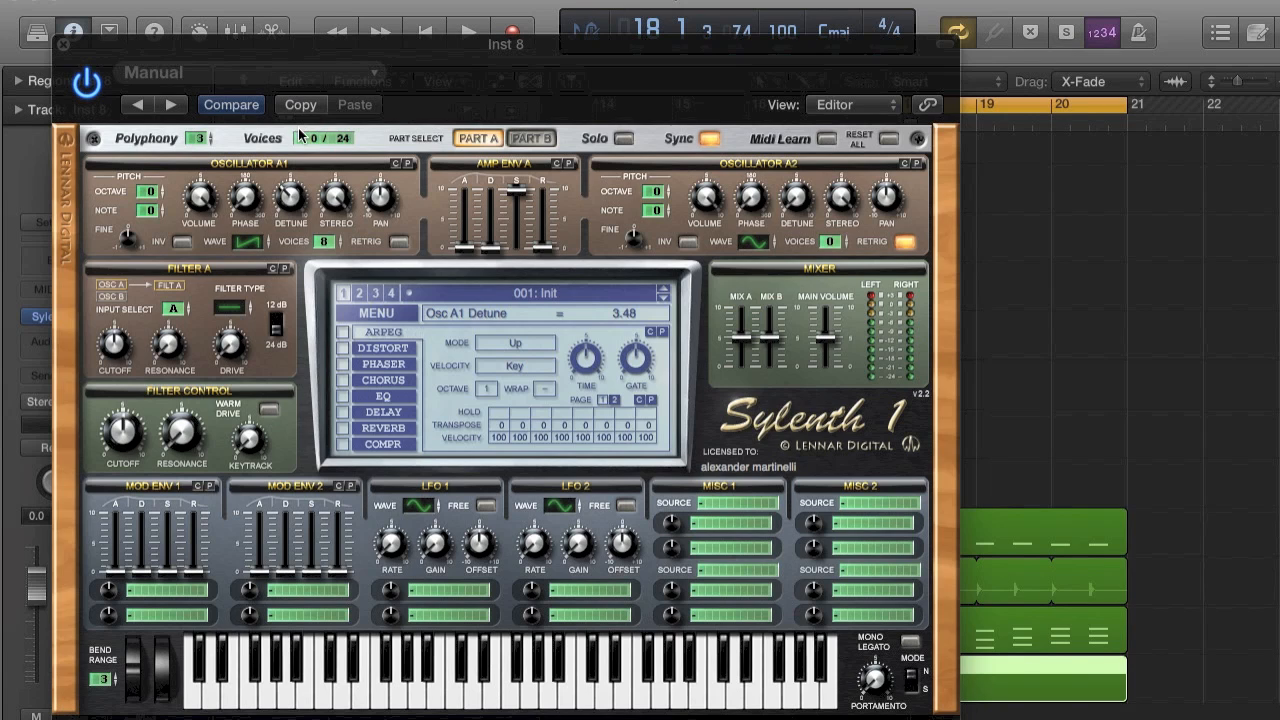
left_click(903, 243)
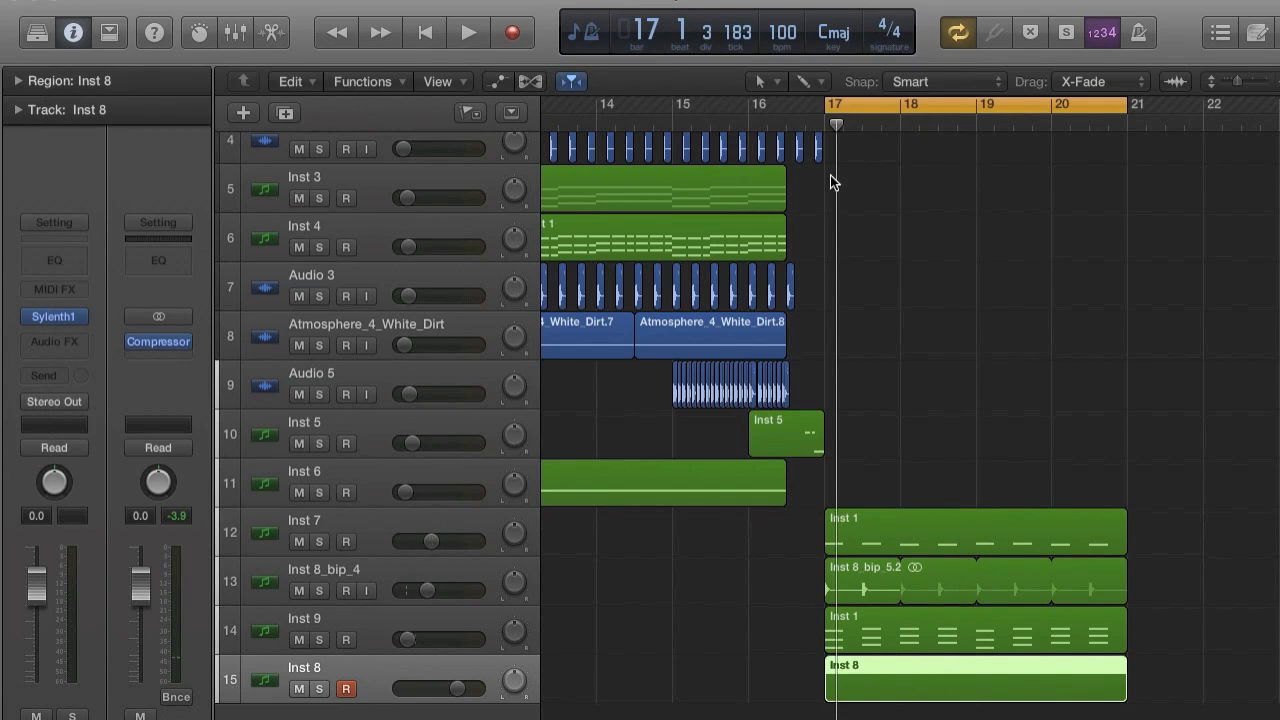
Delete the empty Inst 8 region and put a copy of the Inst 9 chord region on Inst 8 at bar 17.
key("Delete")
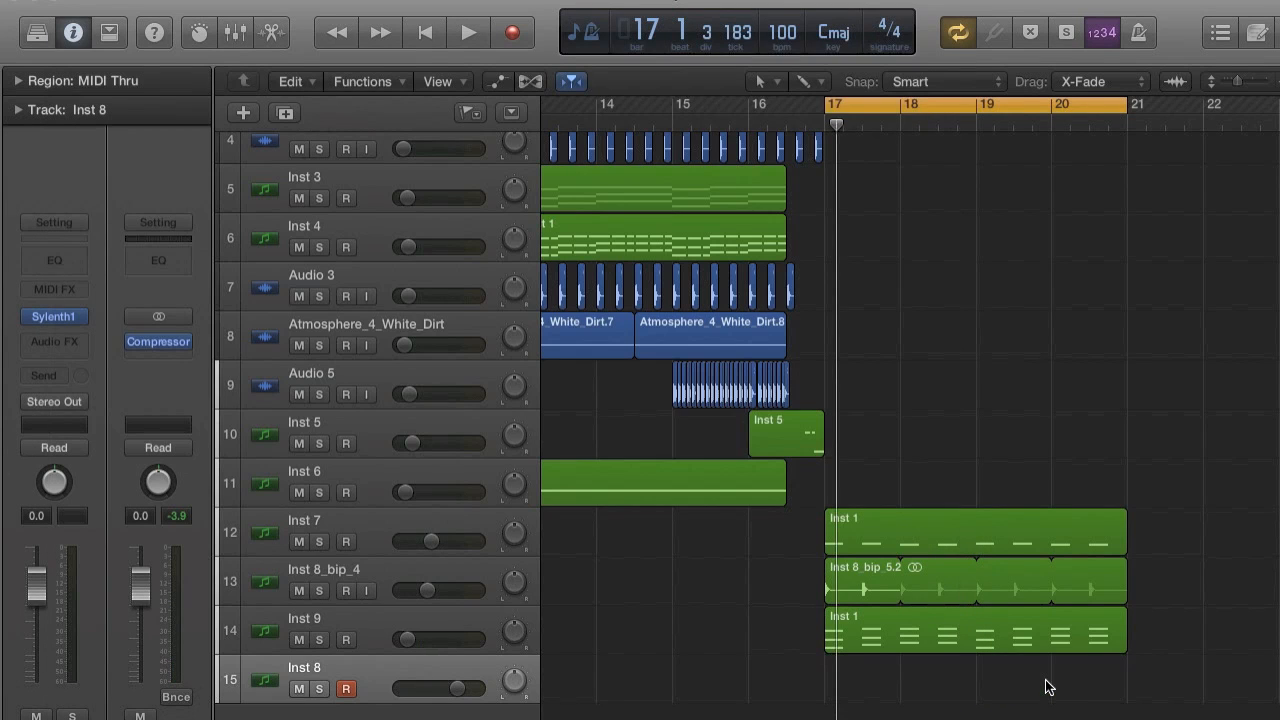
left_click(985, 631)
key("super+r")
left_click(769, 290)
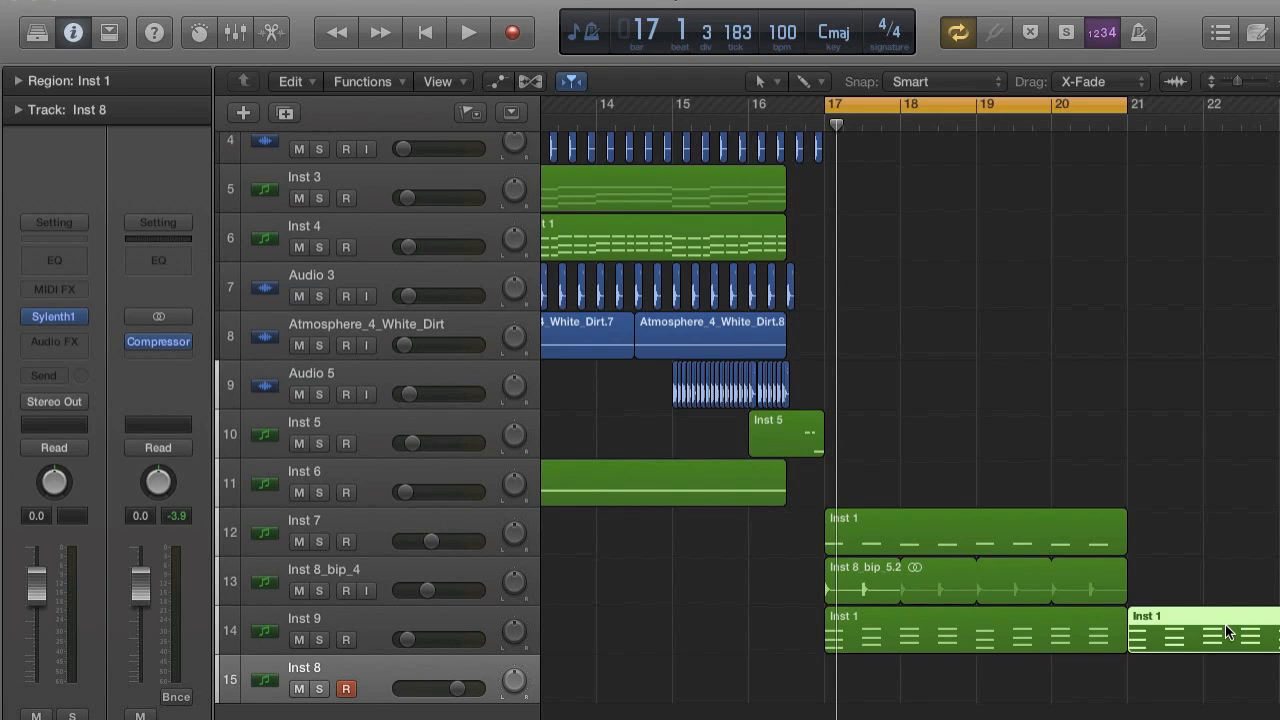
left_click_drag(1222, 645, 926, 692)
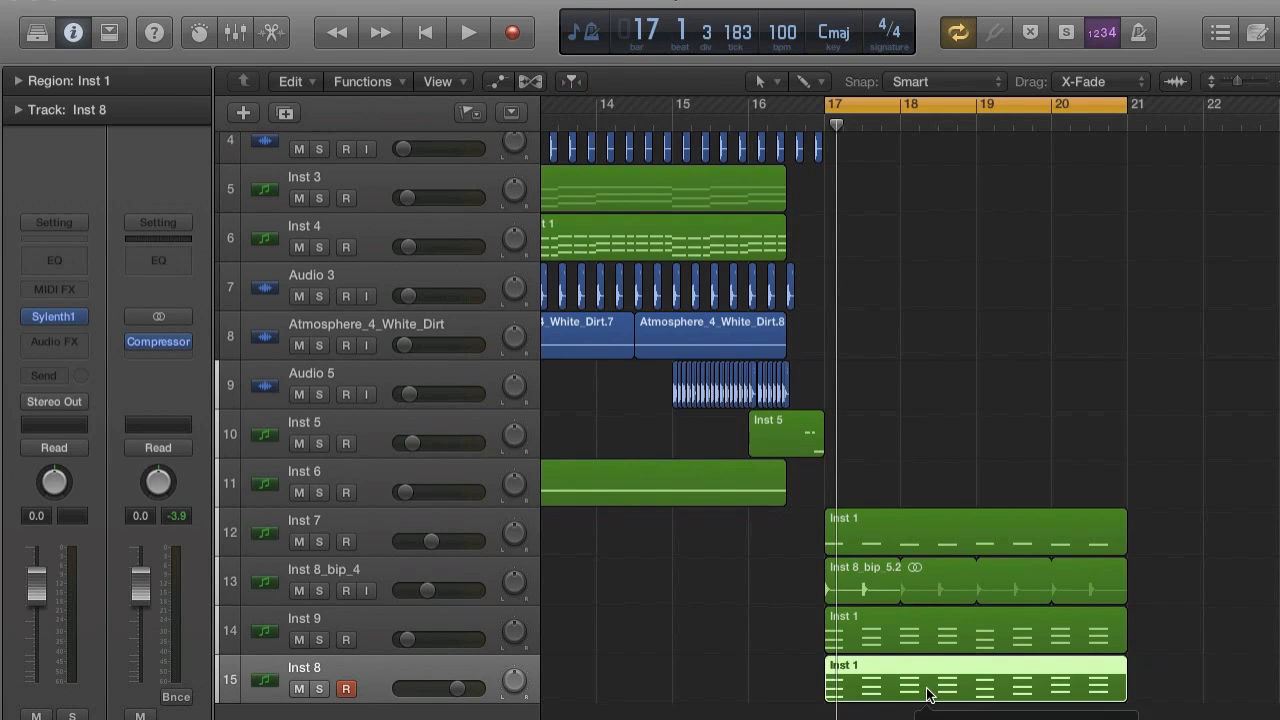
Play Inst 8 in solo, set its volume to -22.0 dB, and turn its solo off after stopping playback.
left_click_drag(456, 688, 410, 688)
key("space")
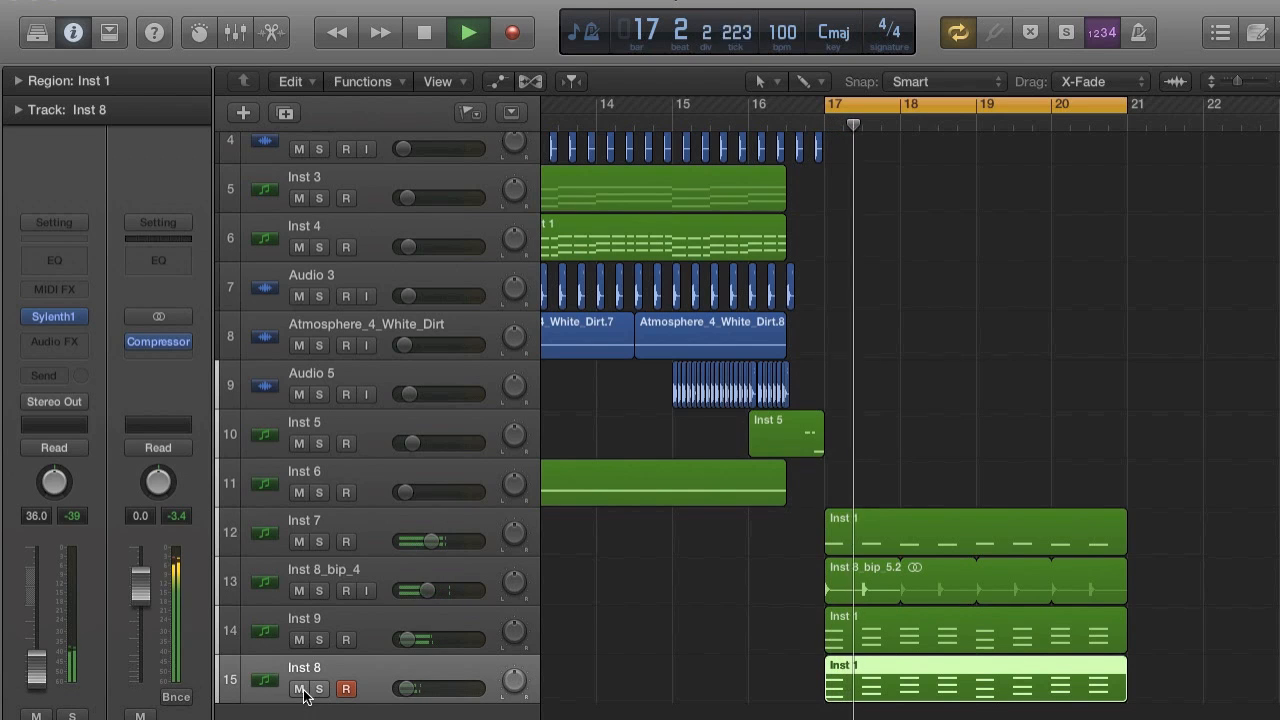
left_click(319, 689)
left_click_drag(405, 690, 428, 689)
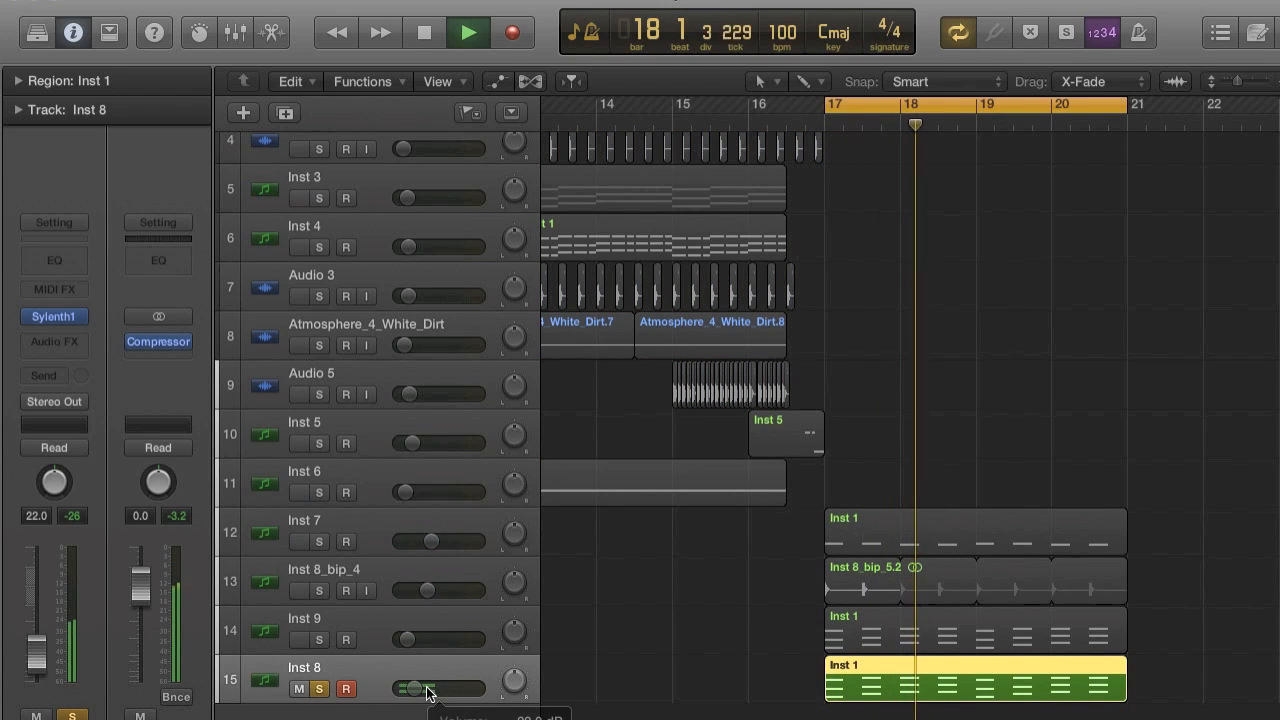
key("space")
left_click(318, 689)
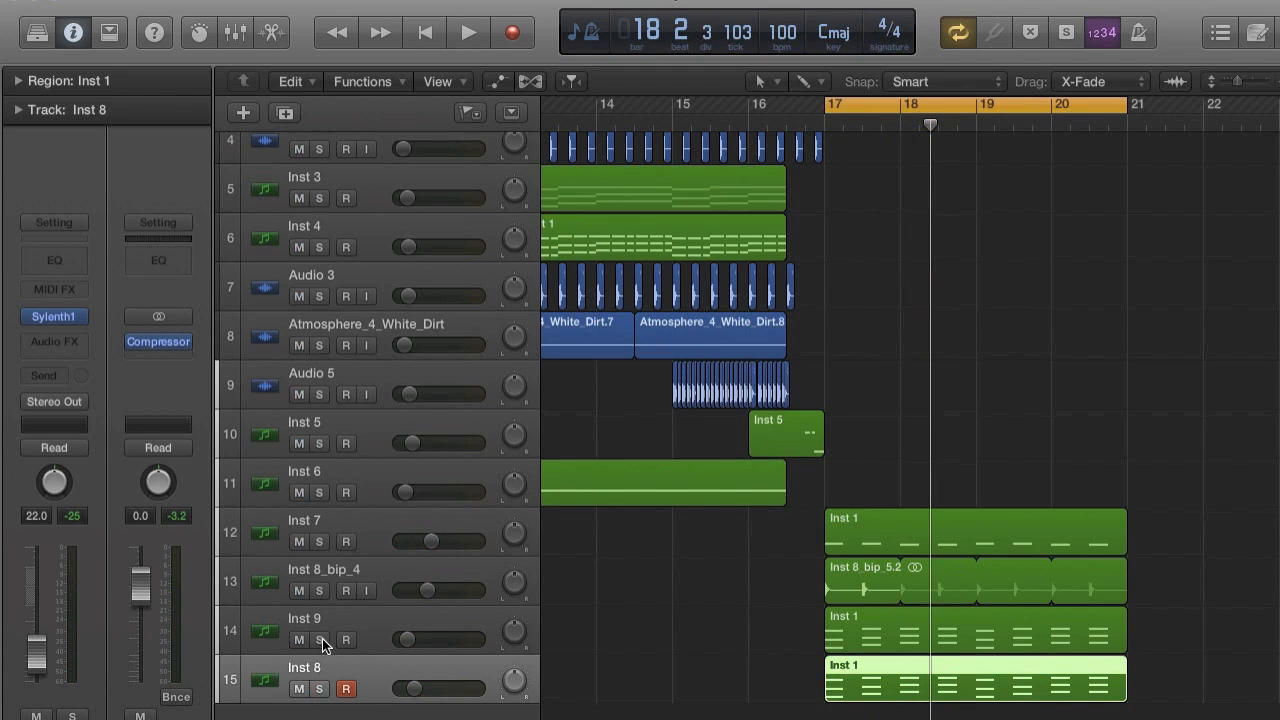
Listen briefly to the Inst 9 track in solo for comparison and turn its solo off.
left_click(320, 640)
key("space")
key("space")
left_click(320, 638)
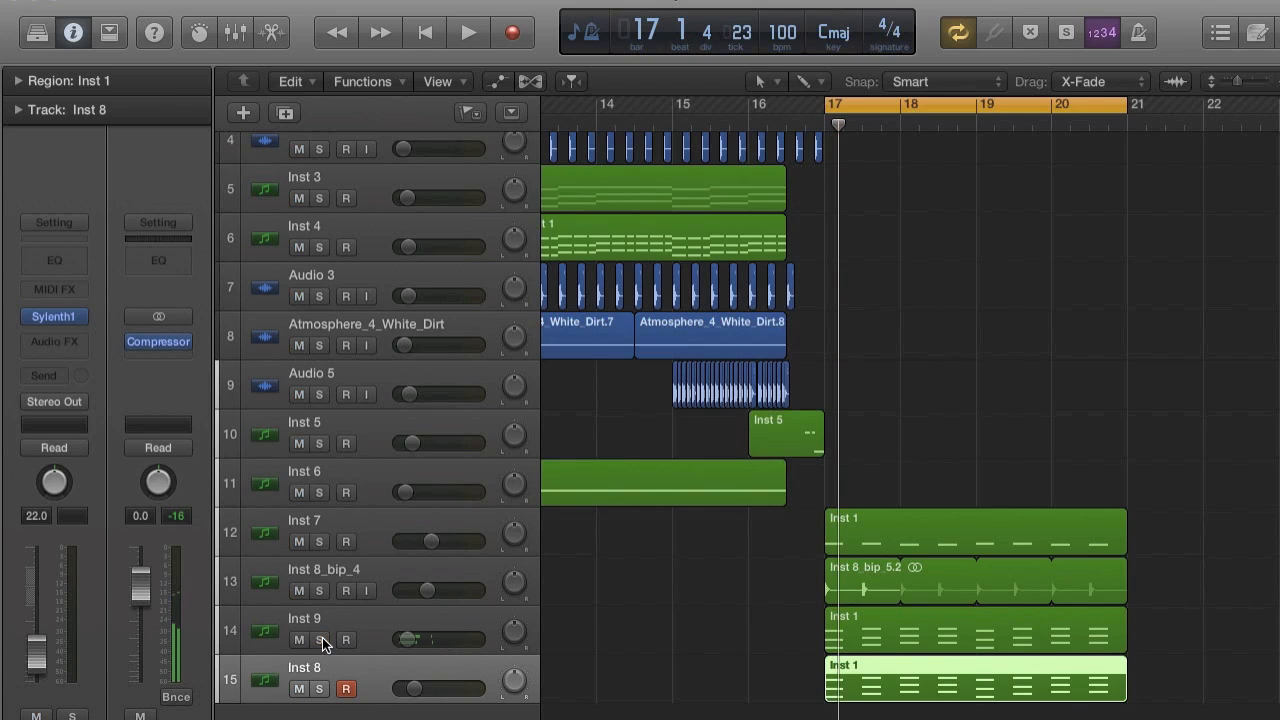
left_click(383, 619)
Solo Inst 8 and set the octave of Sylenth1's oscillator A2 to +1 during playback.
left_click(374, 689)
left_click(320, 690)
key("space")
left_click(55, 315)
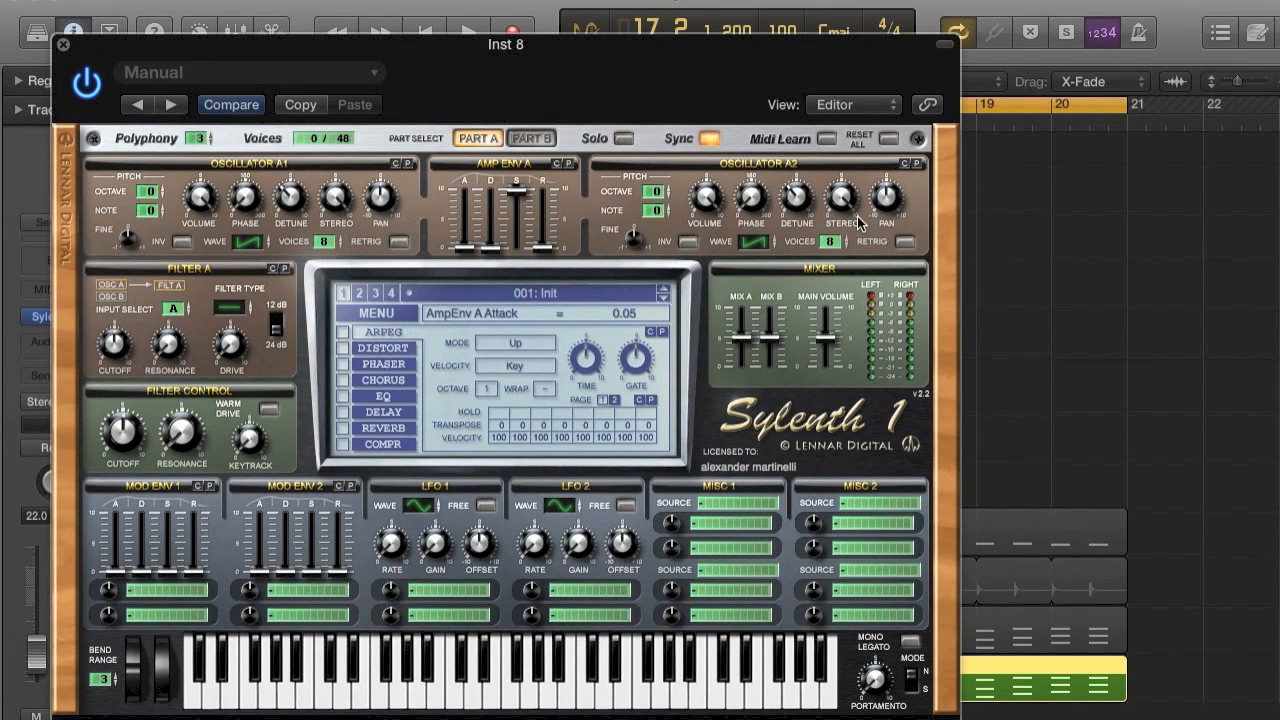
left_click_drag(667, 198, 668, 184)
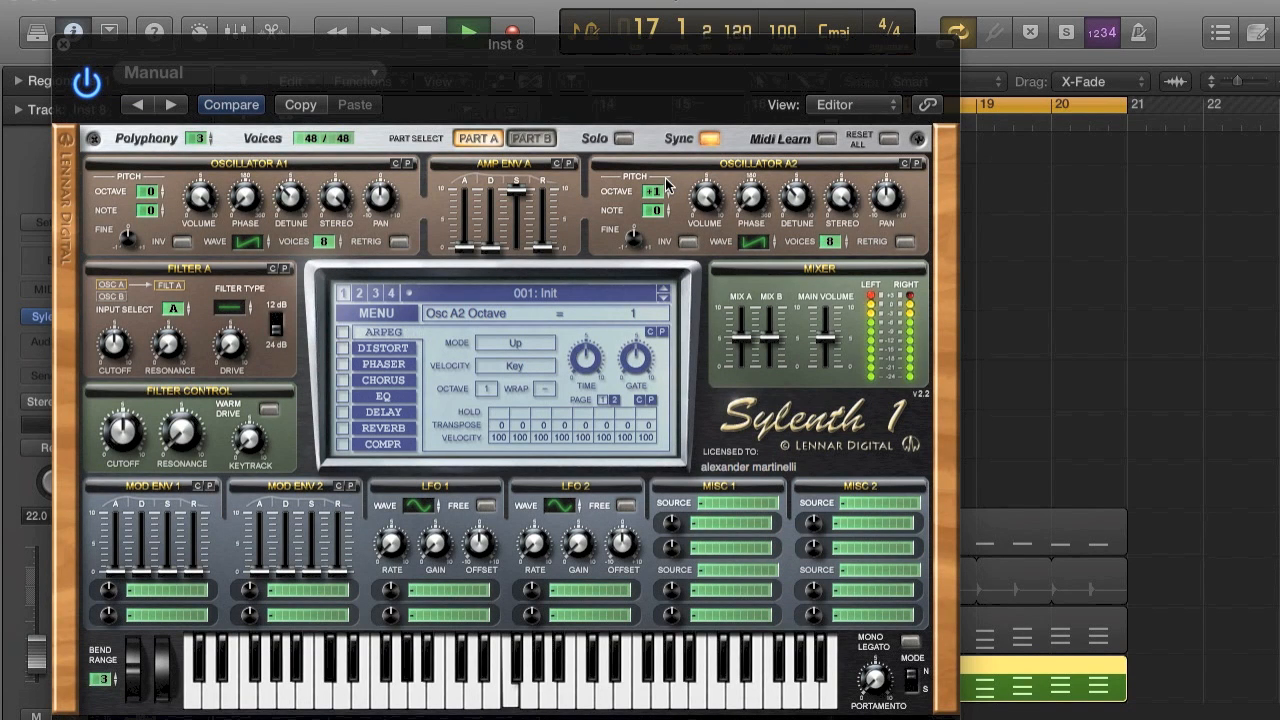
left_click(63, 44)
key("space")
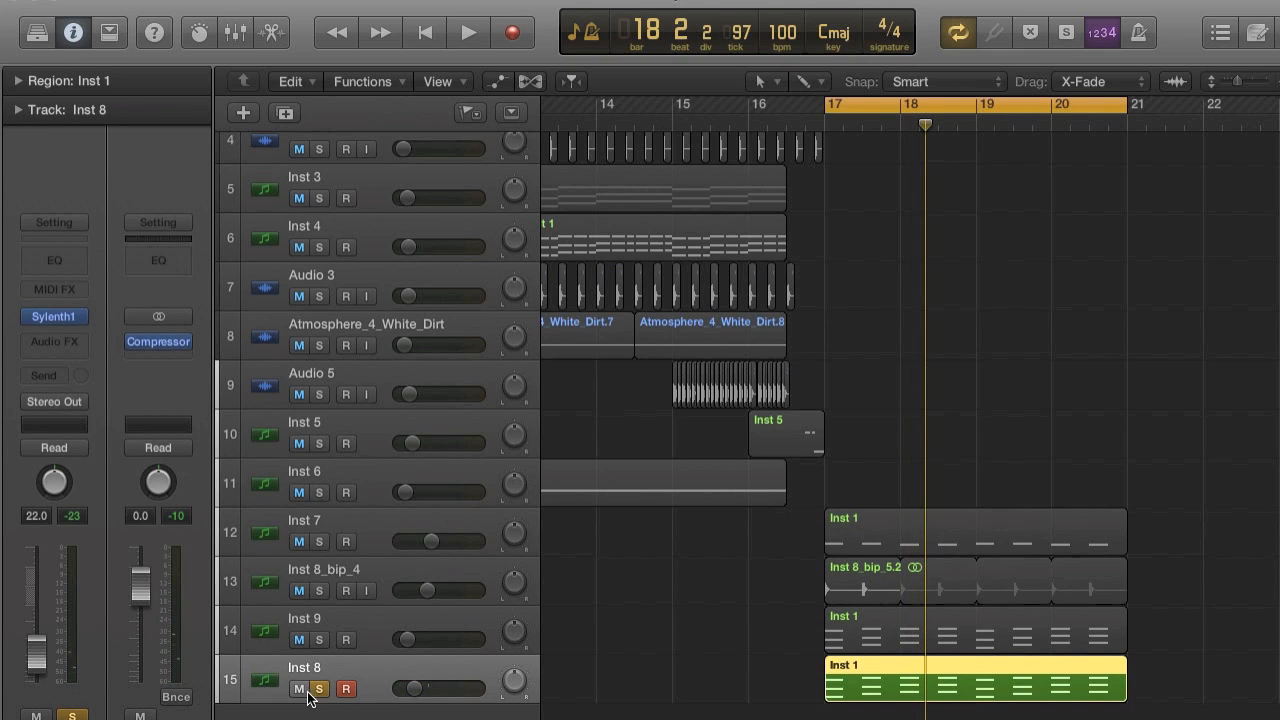
Enable the reverb in Sylenth1 on Inst 8, set its size to 5.60 and play the soloed part.
left_click(52, 318)
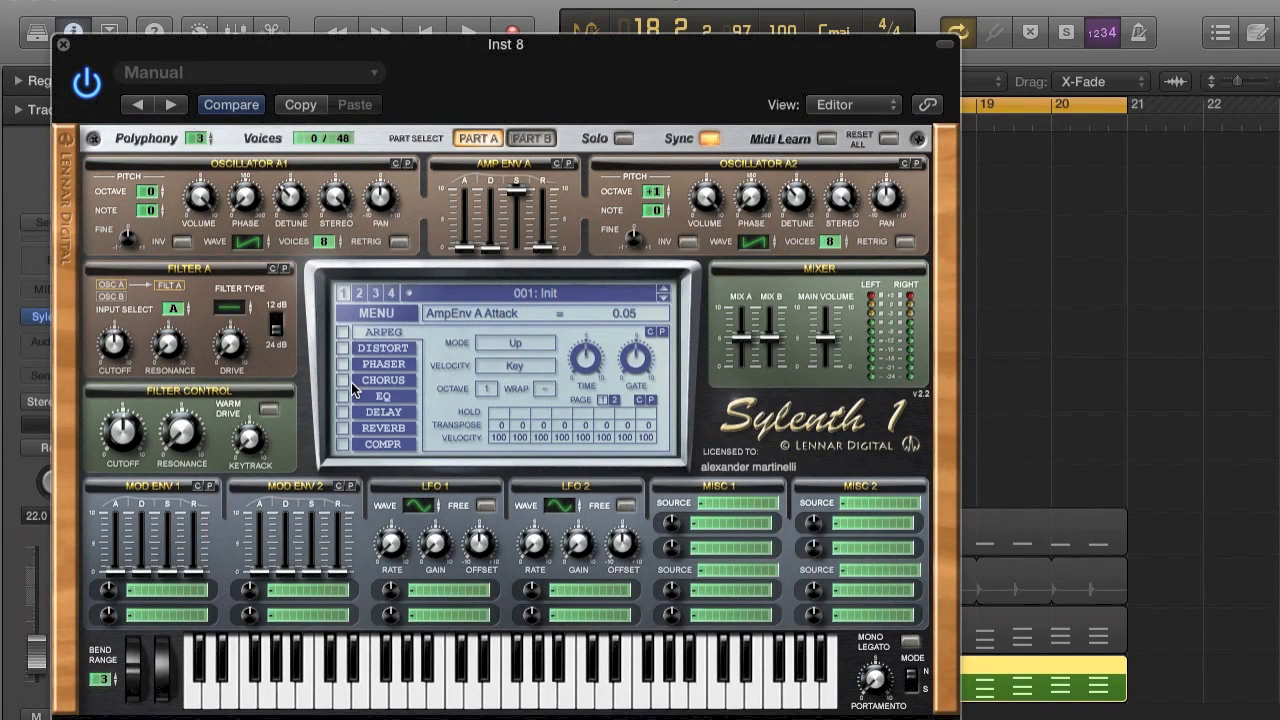
left_click(342, 428)
left_click(384, 430)
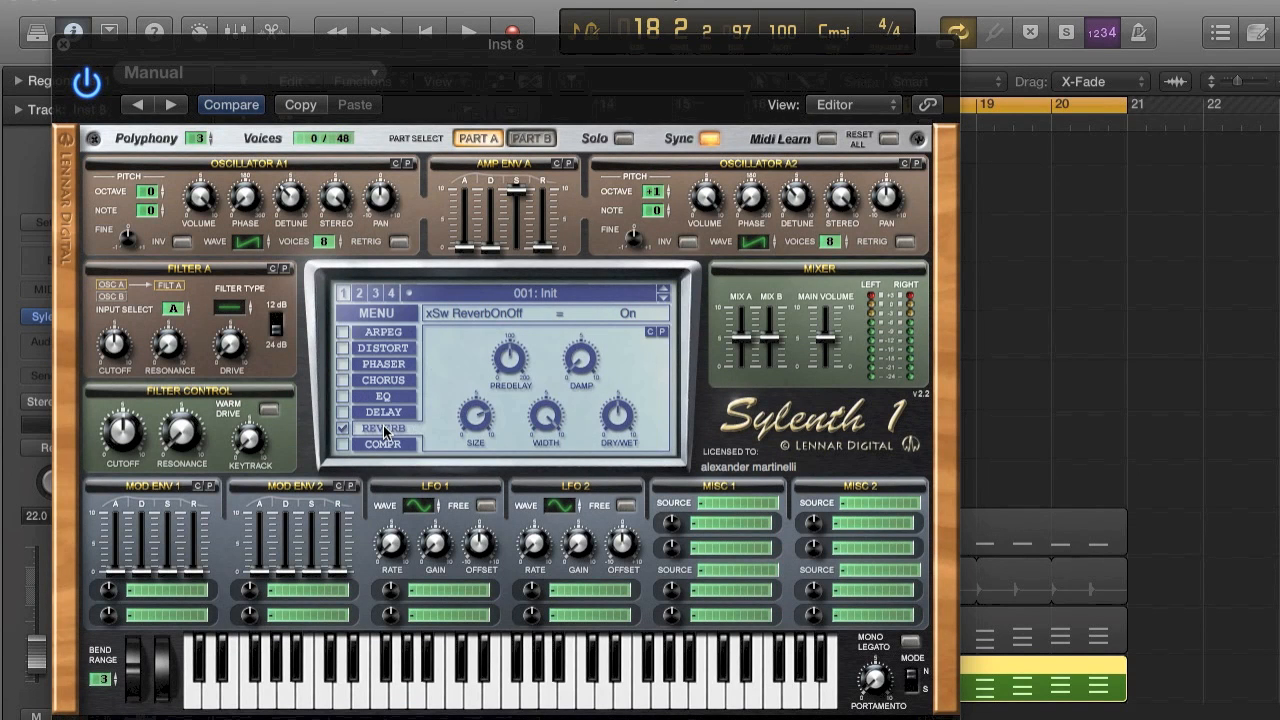
key("space")
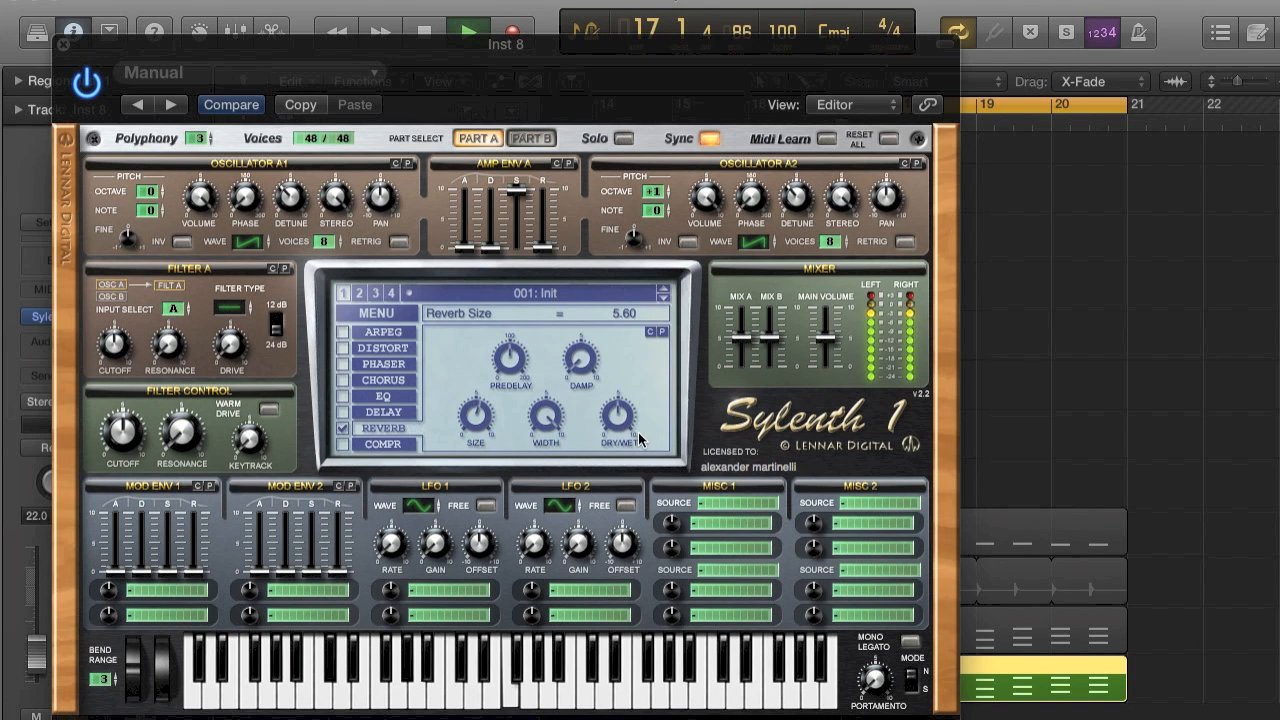
Set Sylenth1's reverb damp to 2.76 and dry/wet to 59.05 % on Inst 8 while playing the soloed part.
left_click(588, 362)
key("space")
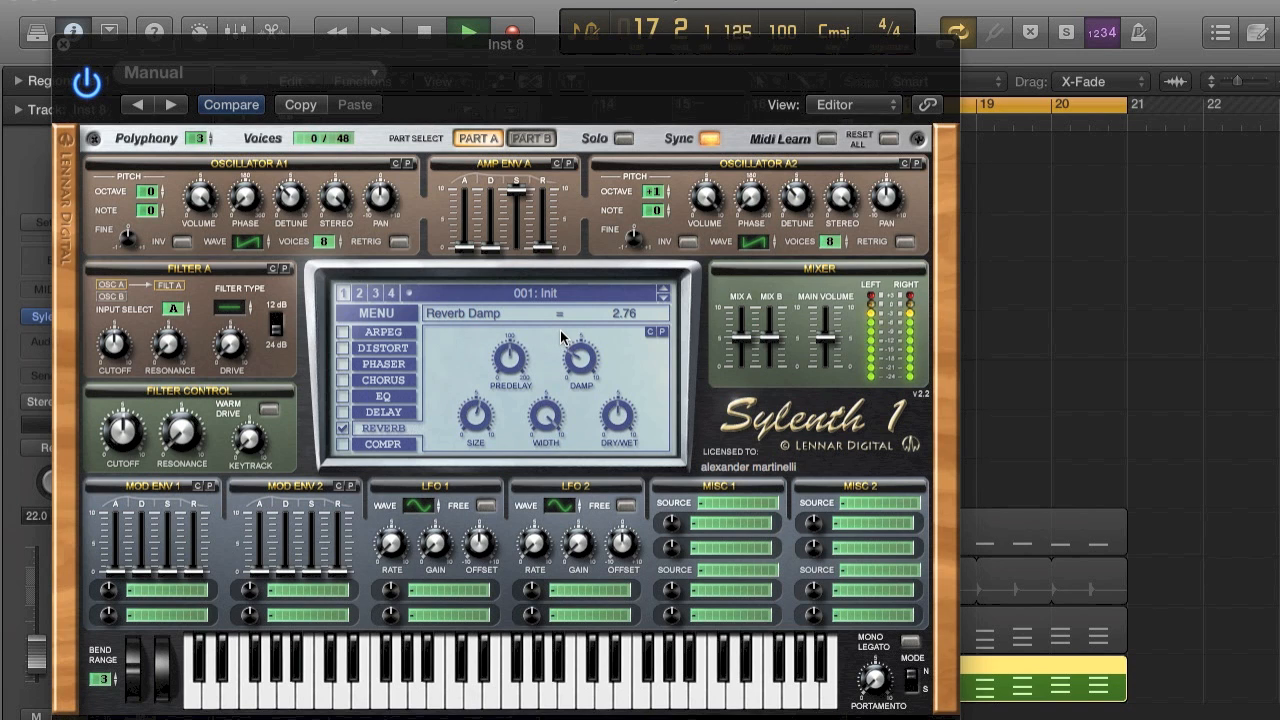
left_click(615, 399)
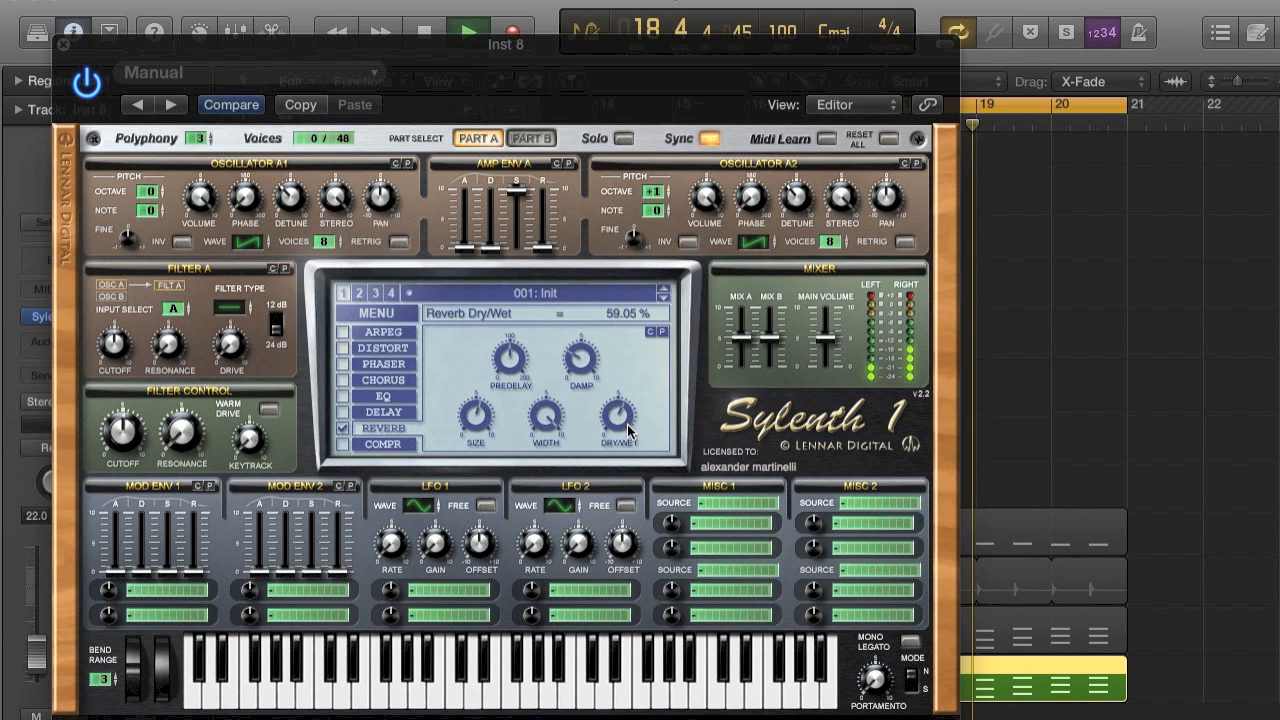
key("space")
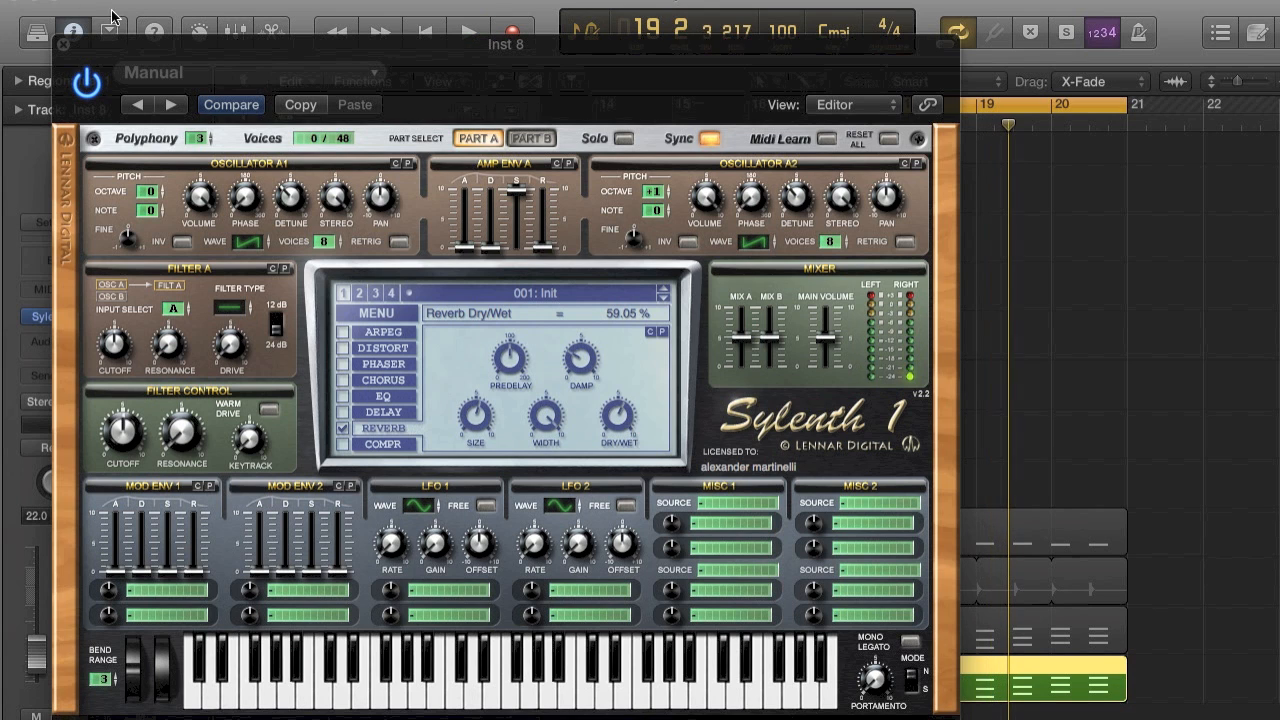
Close Sylenth1, turn off the solo on Inst 8 and play the full arrangement from bar 17.
left_click(62, 45)
key("space")
key("space")
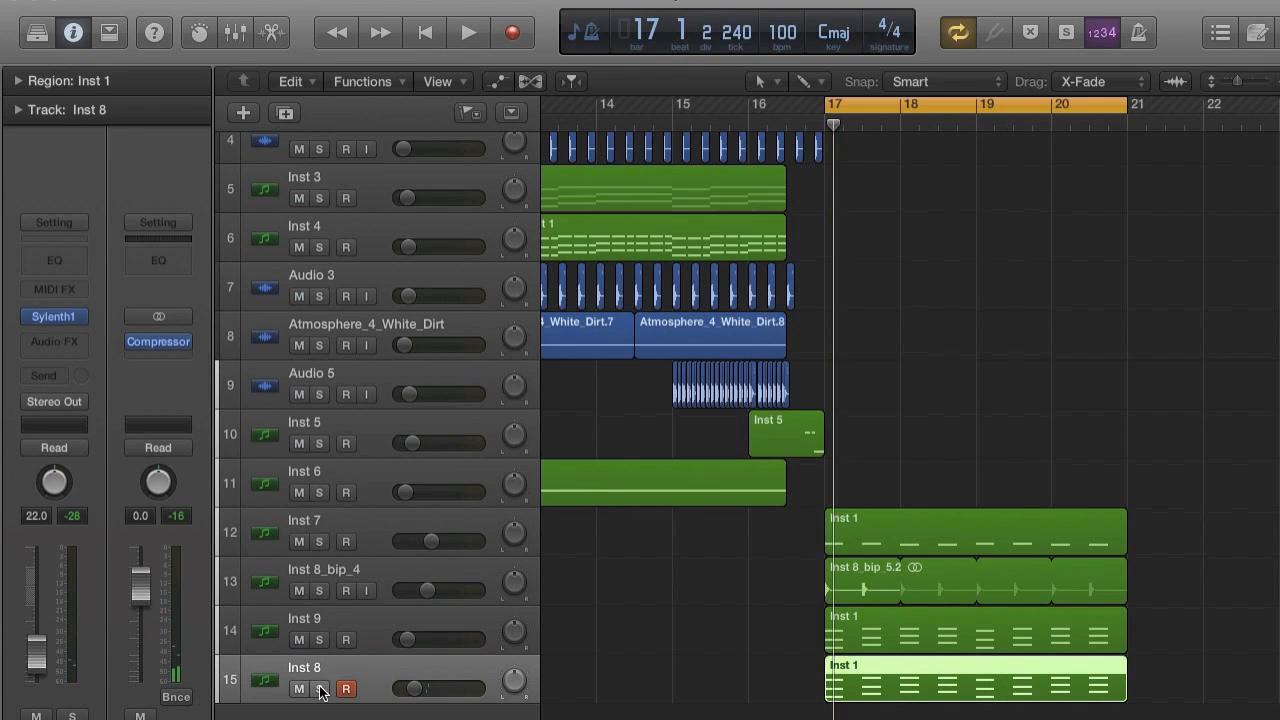
key("space")
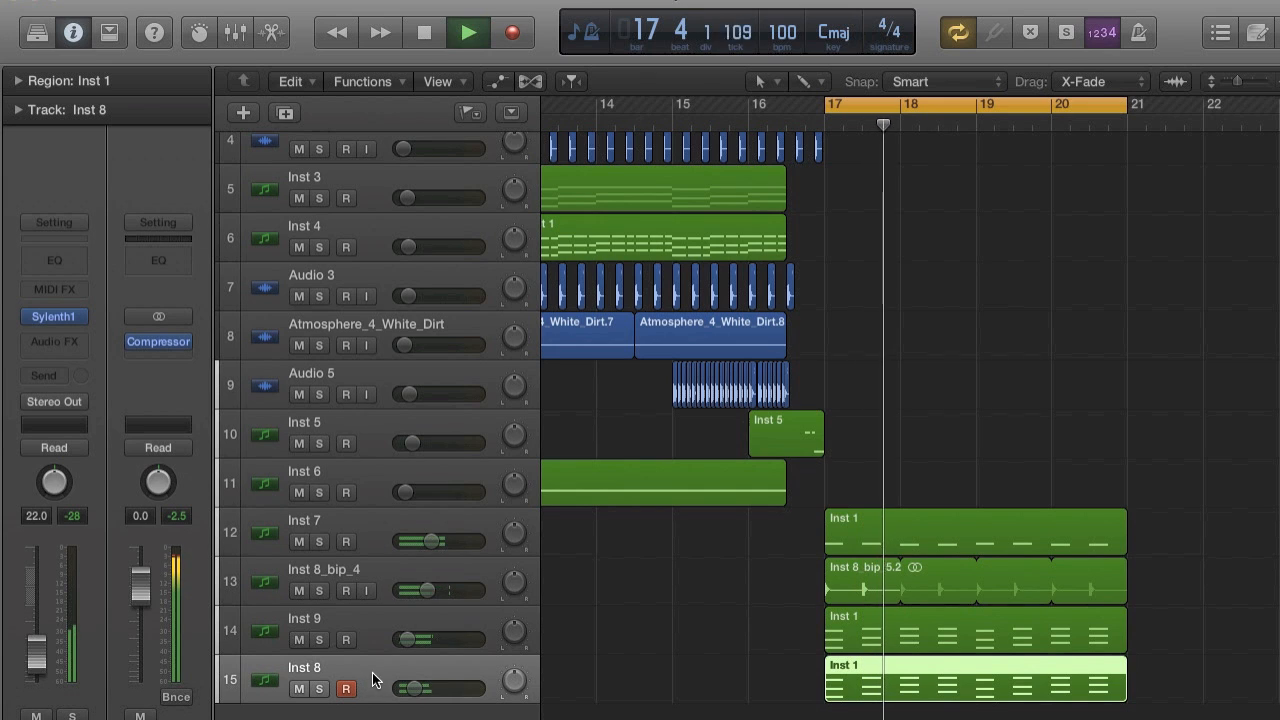
key("space")
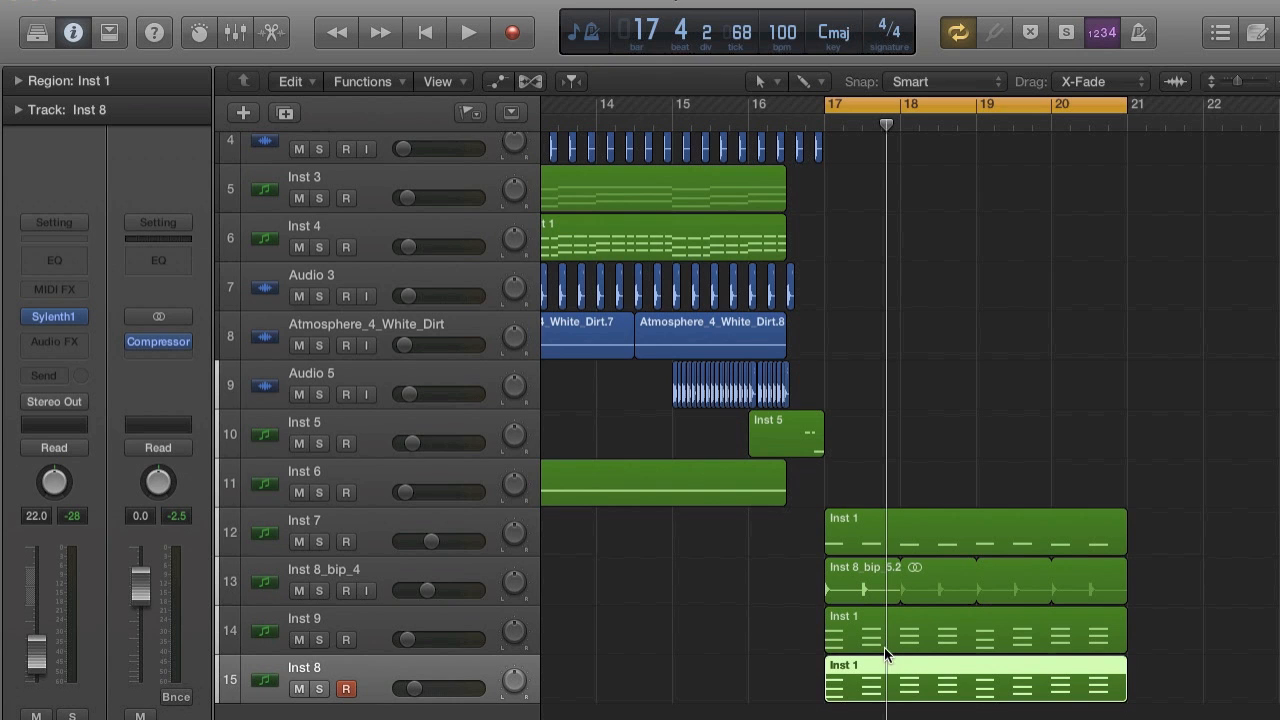
scroll(884, 670, "up", 5)
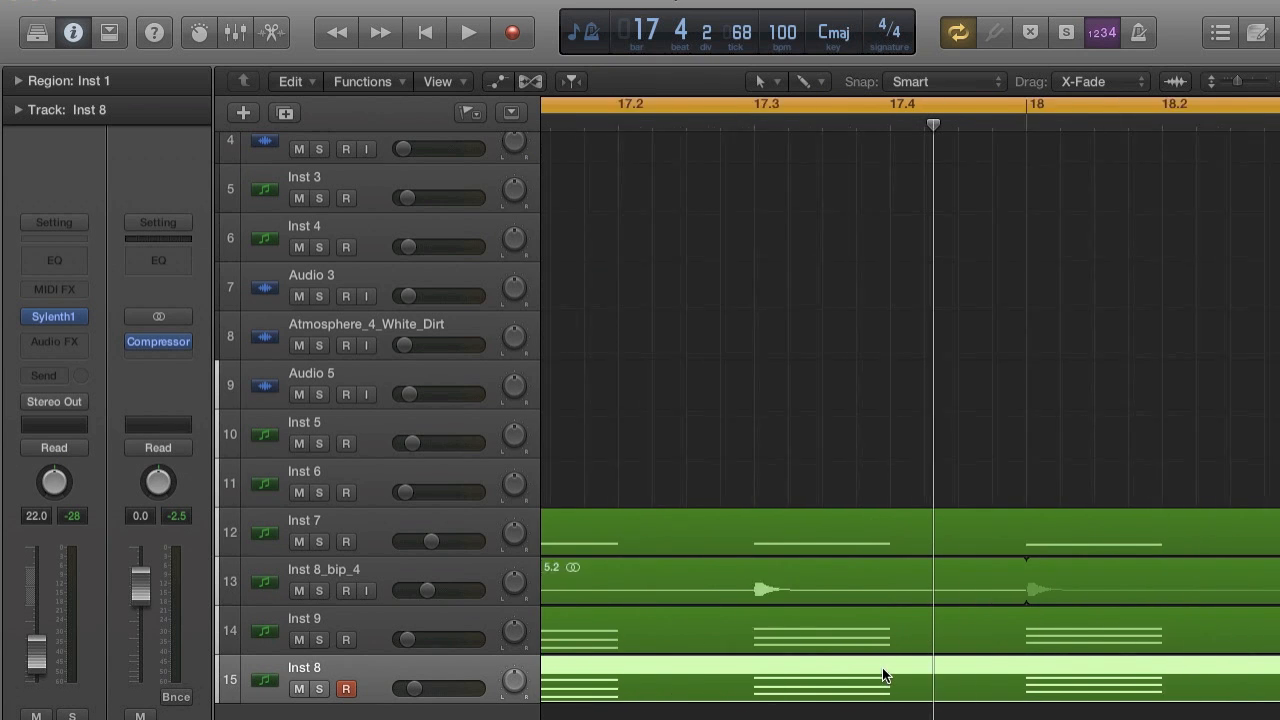
scroll(884, 670, "left", 3)
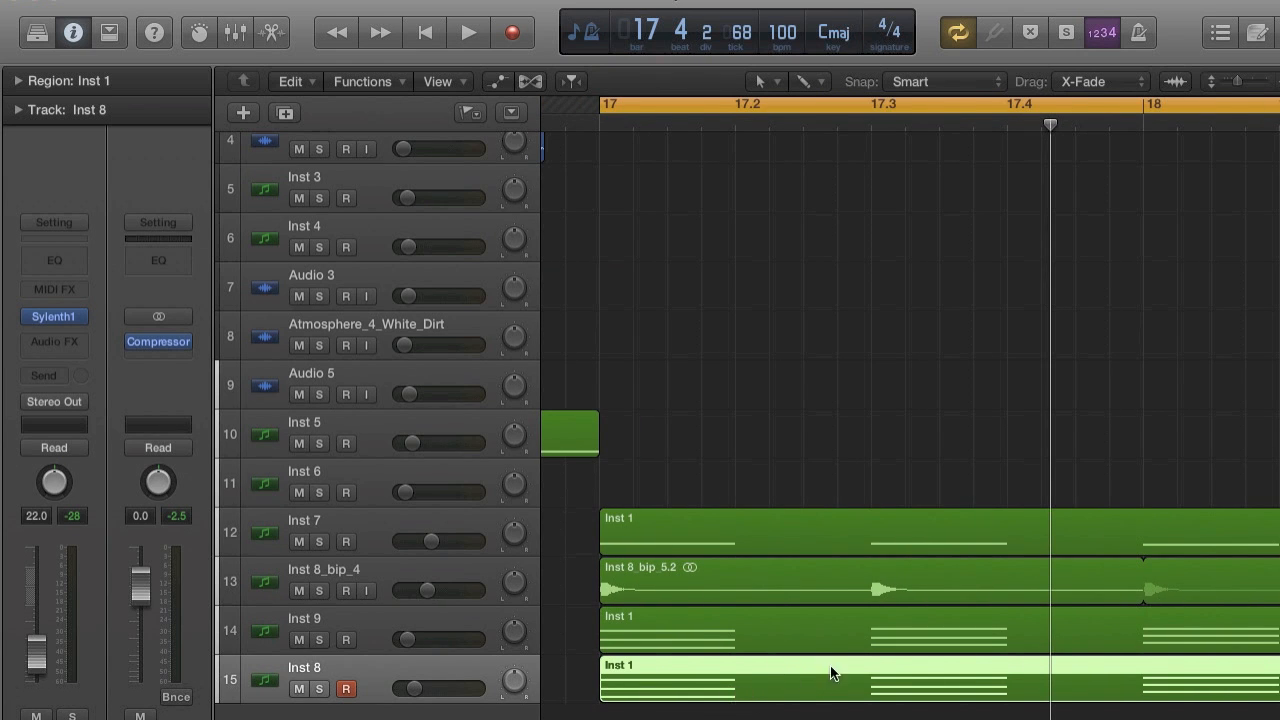
scroll(790, 683, "down", 5)
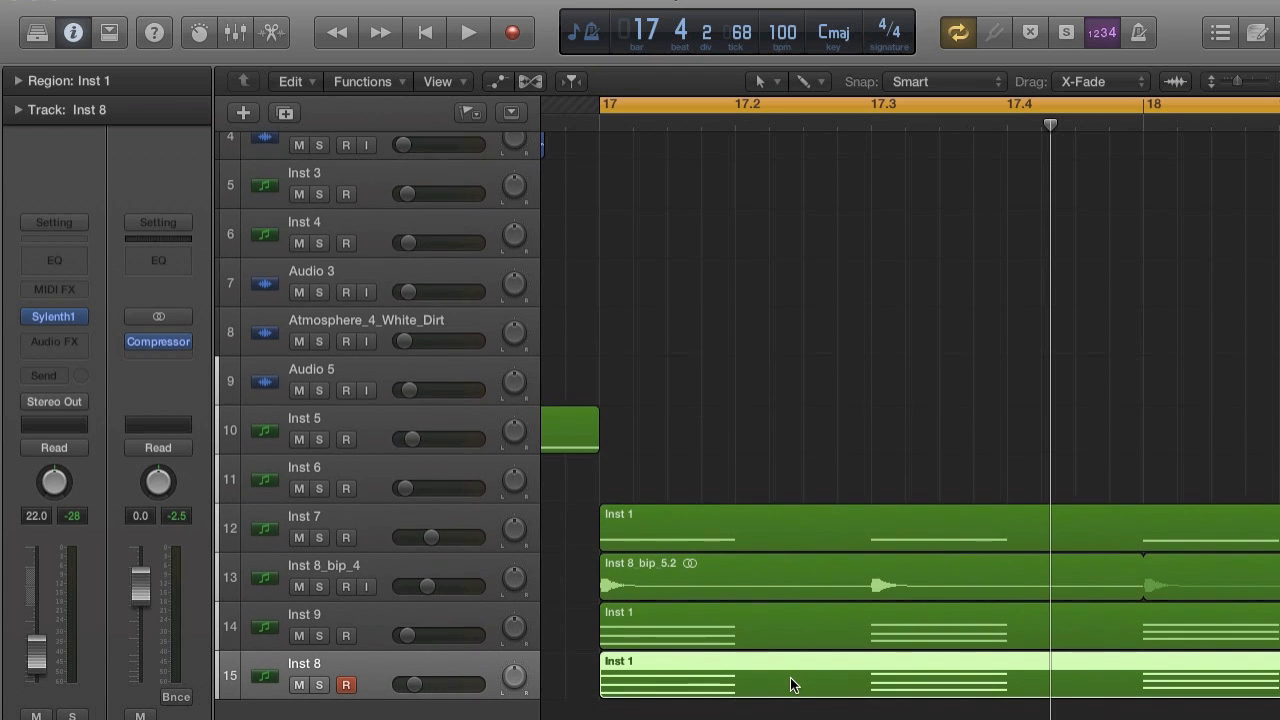
key("space")
key("space")
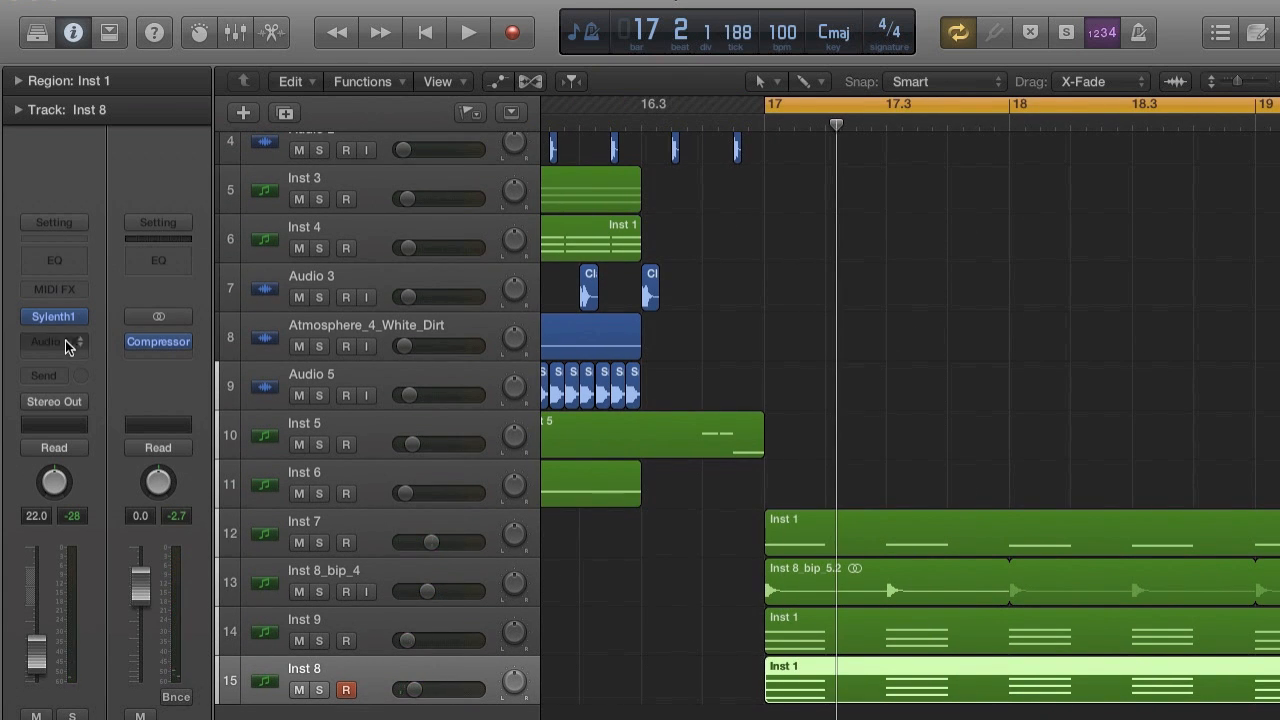
Lower Sylenth1's reverb dry/wet to 51.43 % on Inst 8, switch the reverb off and play the section.
left_click(53, 315)
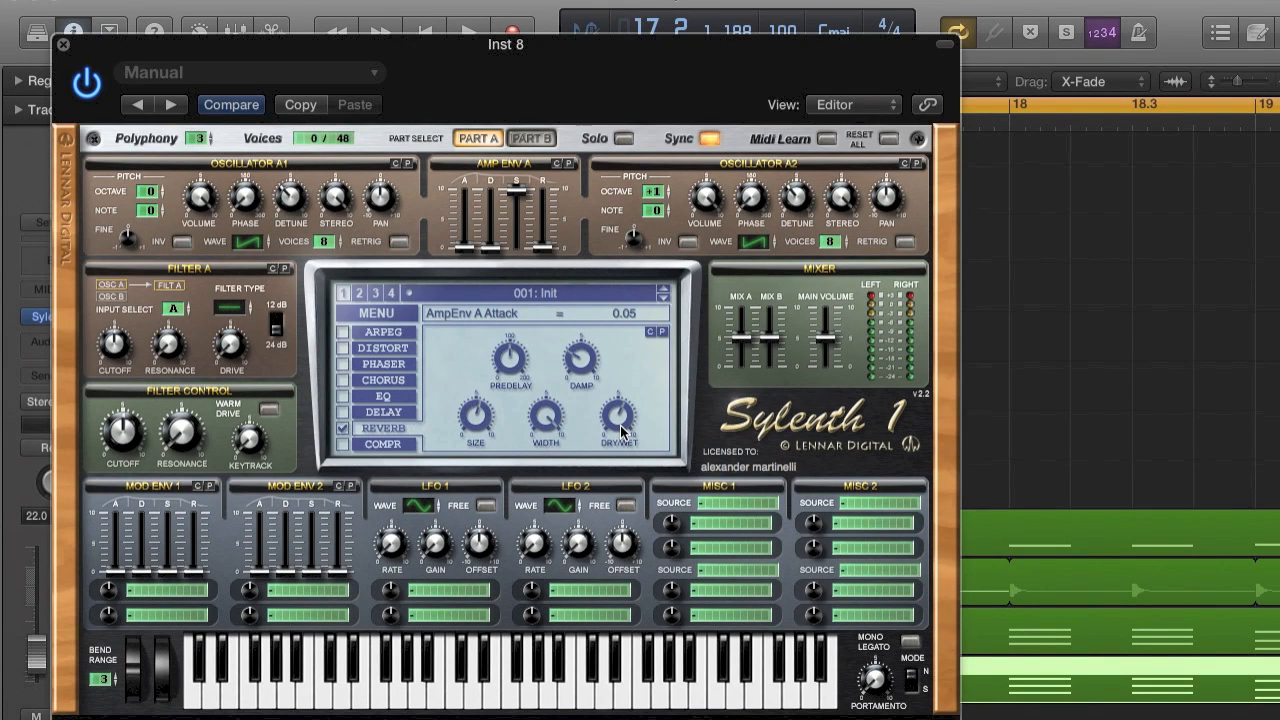
left_click_drag(621, 430, 619, 444)
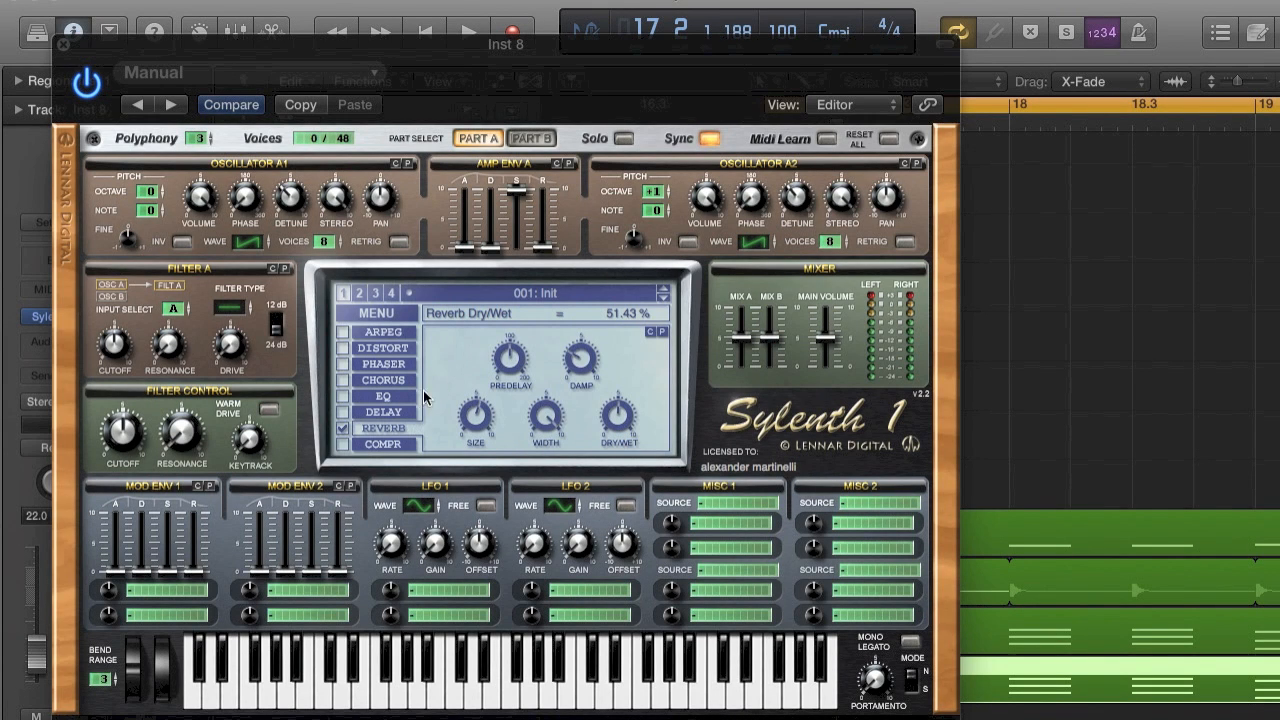
left_click(343, 430)
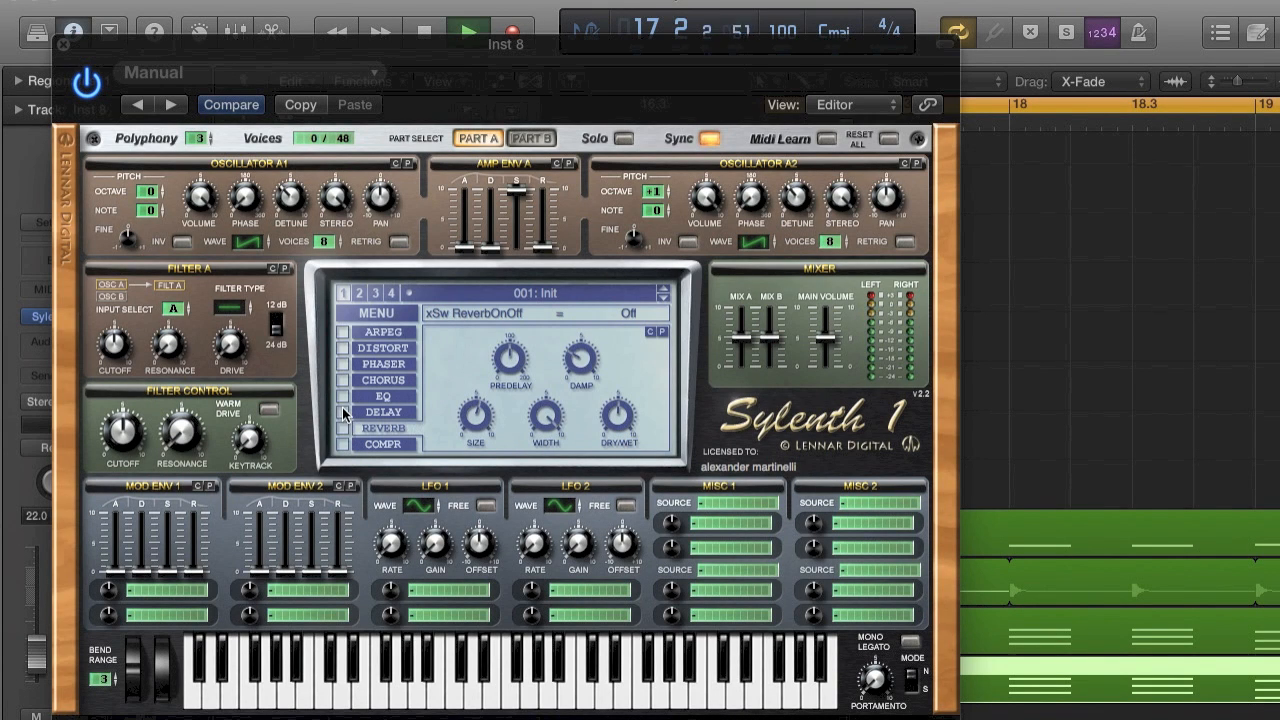
left_click(60, 46)
key("space")
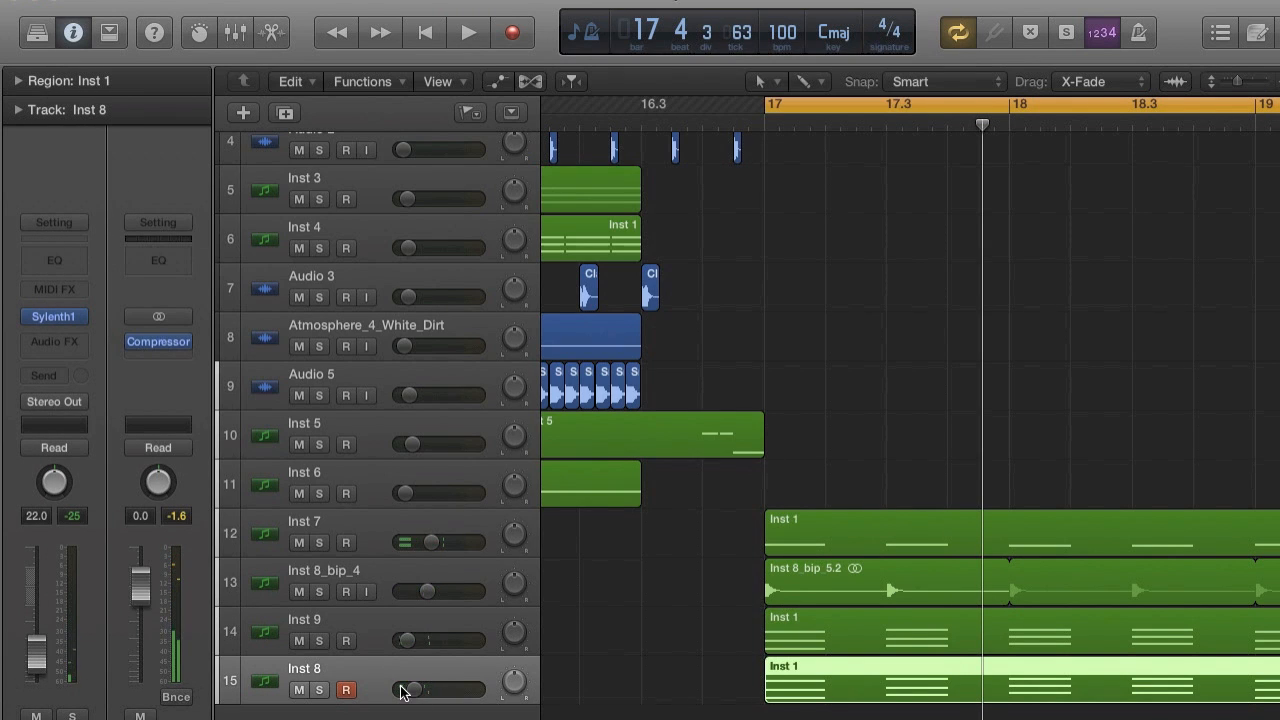
Insert the Native Instruments Solid Dynamics audio effect on the Inst 8 track.
left_click(70, 341)
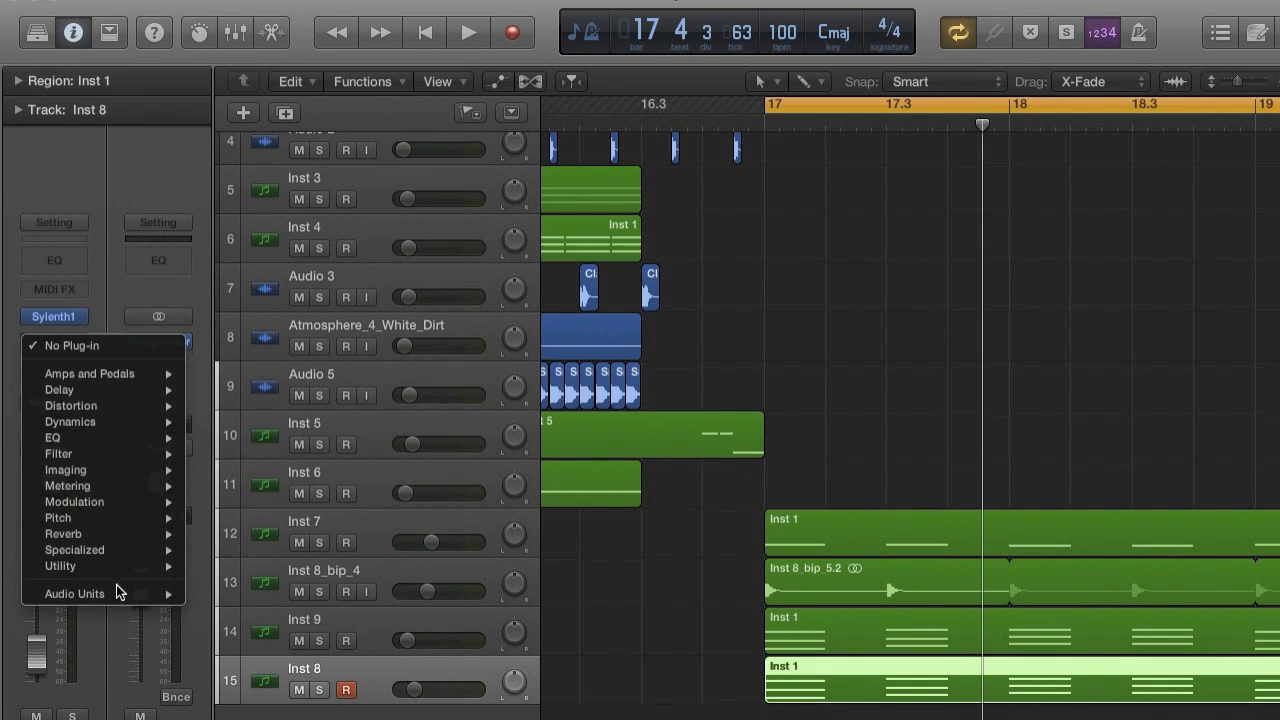
mouse_move(116, 584)
mouse_move(293, 663)
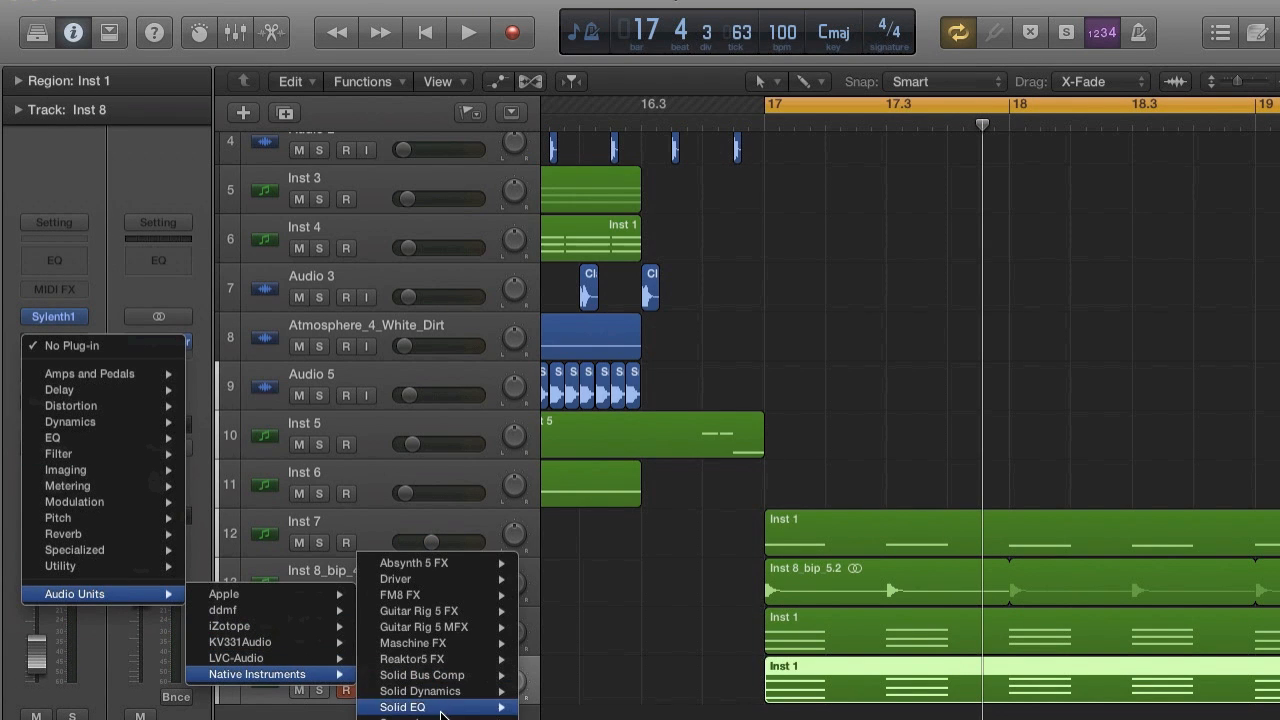
mouse_move(440, 691)
left_click(560, 691)
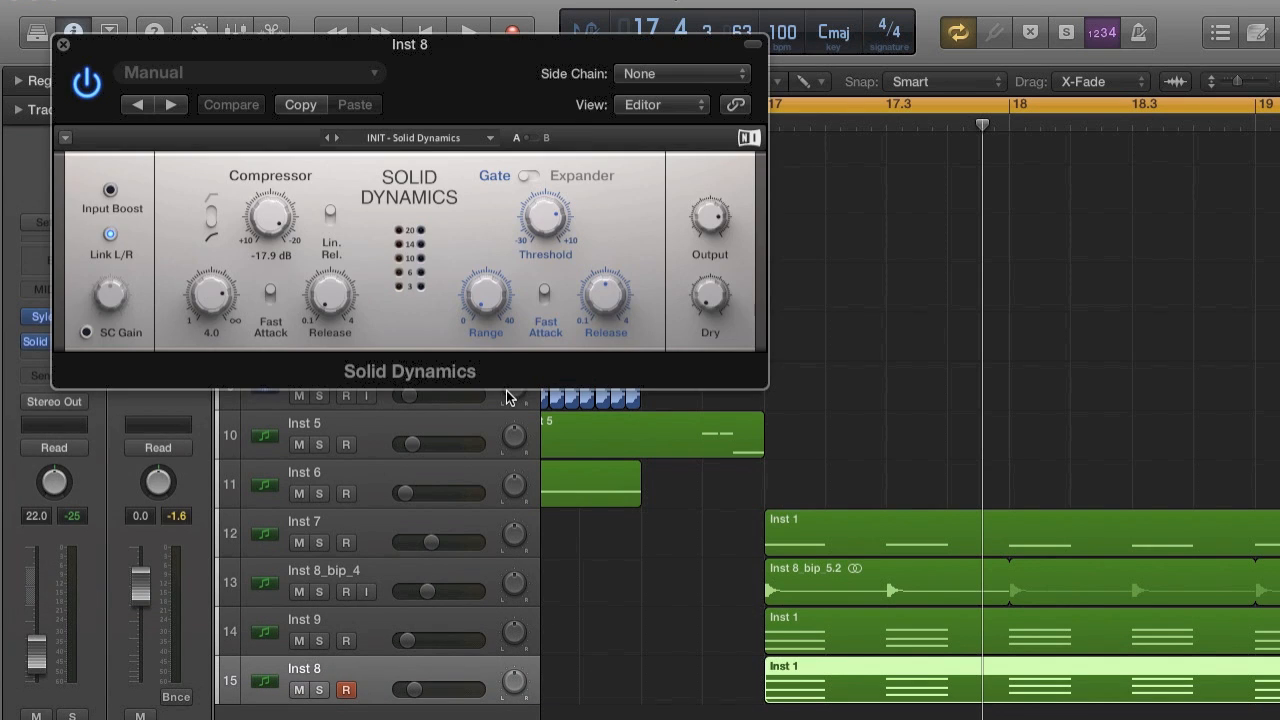
Side-chain Solid Dynamics on Inst 8 to Bus 8, enable its external side-chain and adjust the compressor's ratio and threshold.
left_click(669, 72)
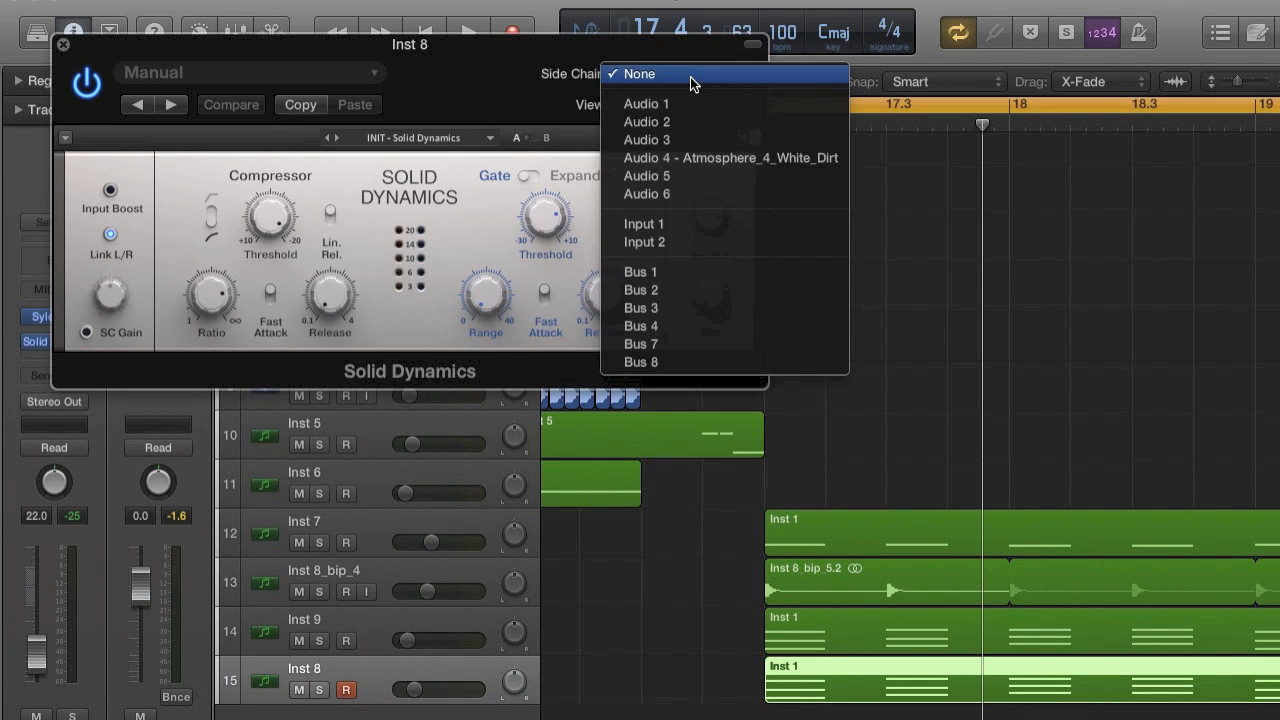
left_click(681, 363)
left_click(86, 332)
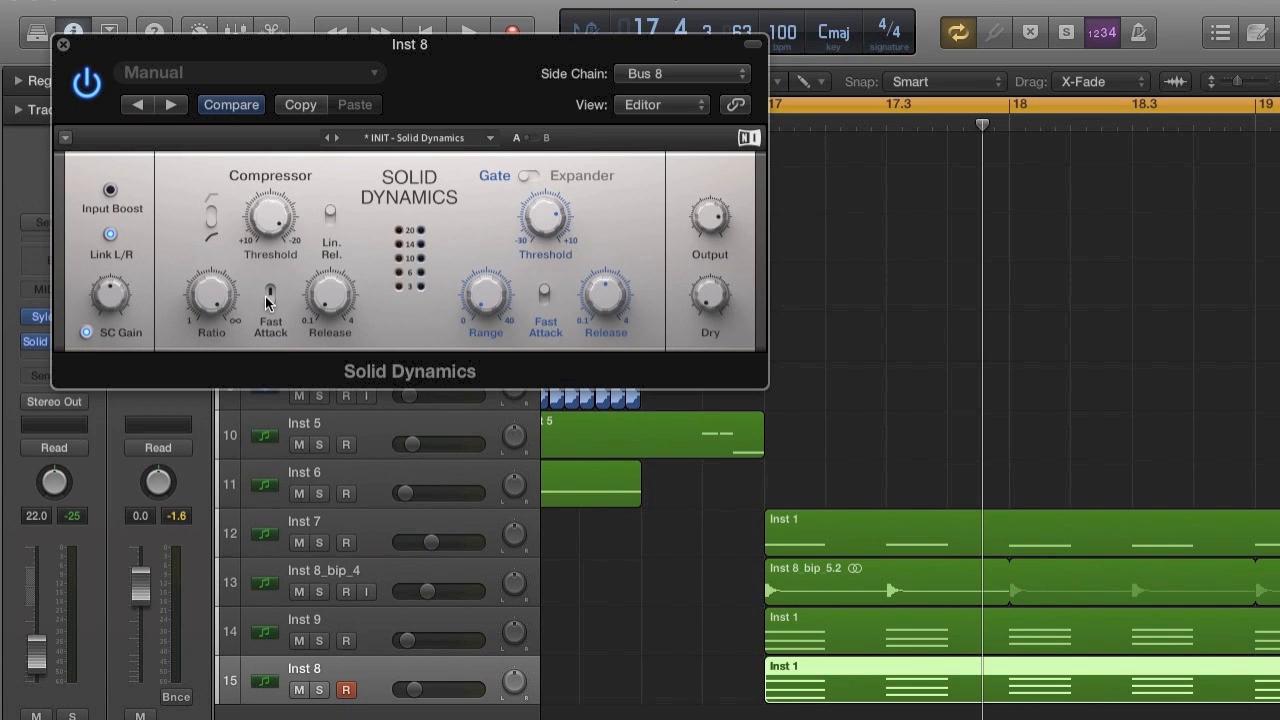
left_click_drag(282, 202, 275, 217)
left_click(63, 44)
Lower Inst 8's volume to -26.0 dB and raise Inst 9 slightly while playing the section from bar 17.
left_click_drag(416, 689, 409, 689)
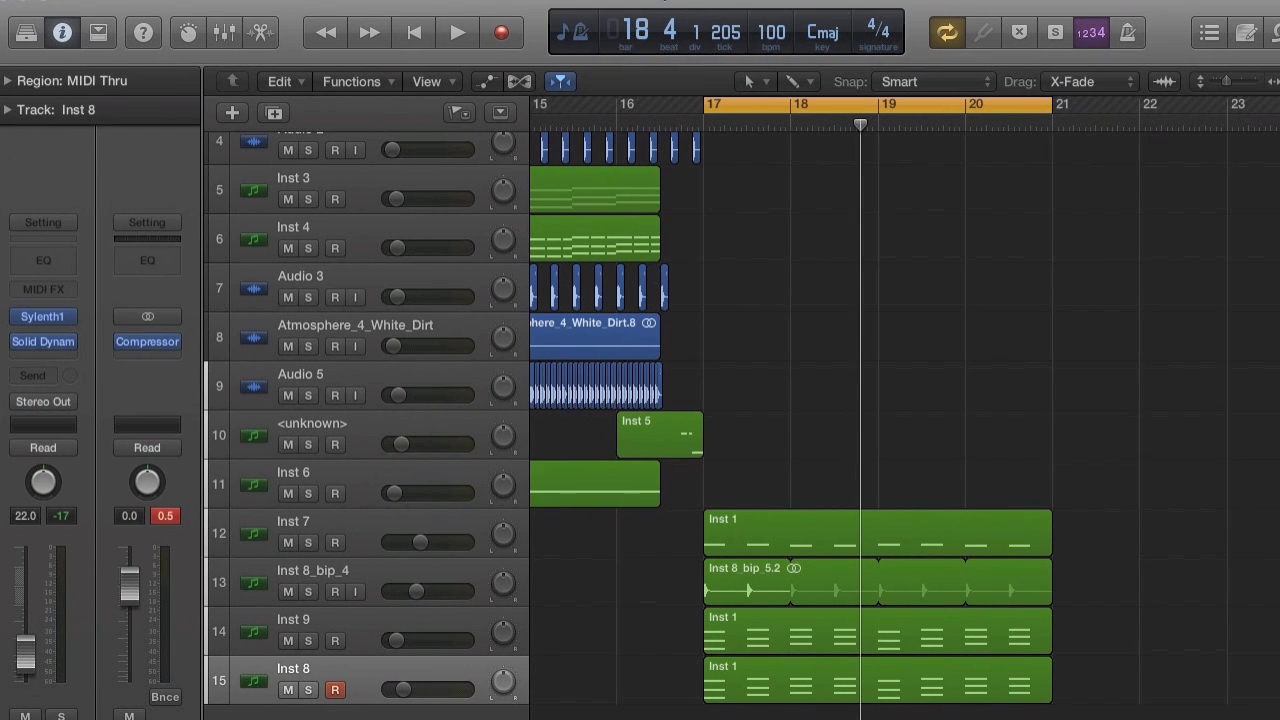
key("space")
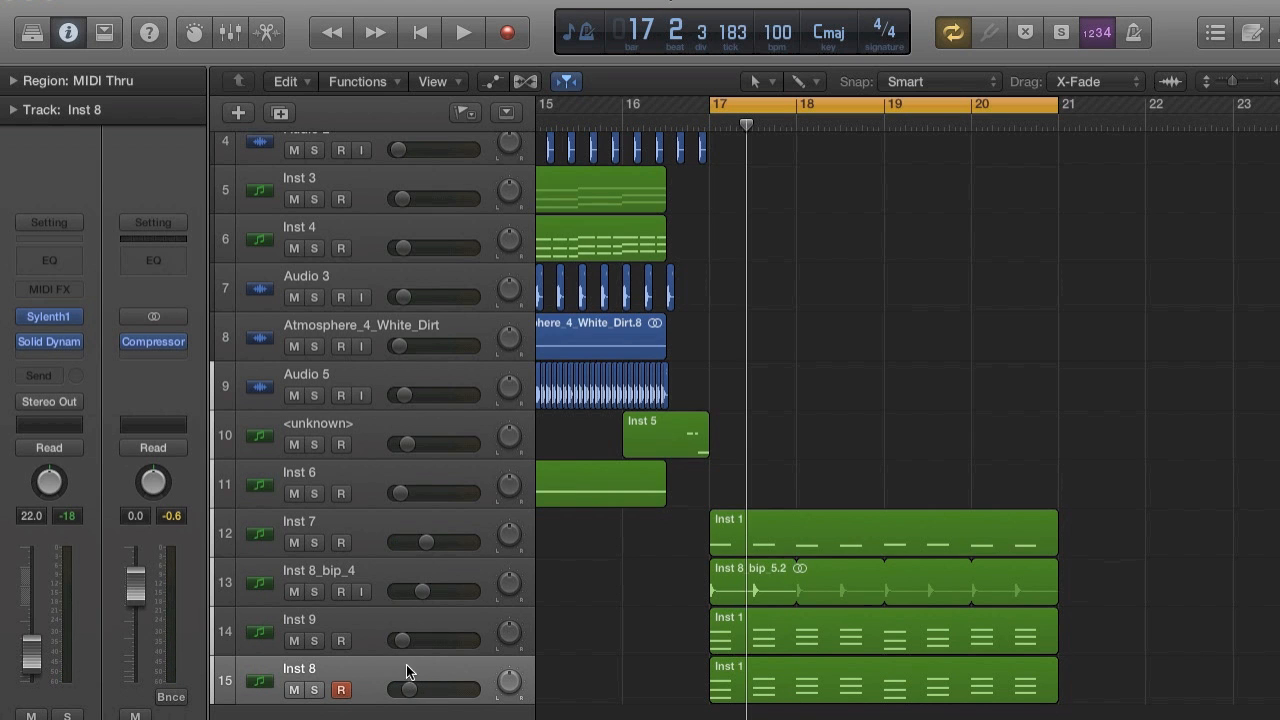
left_click_drag(407, 694, 408, 694)
key("space")
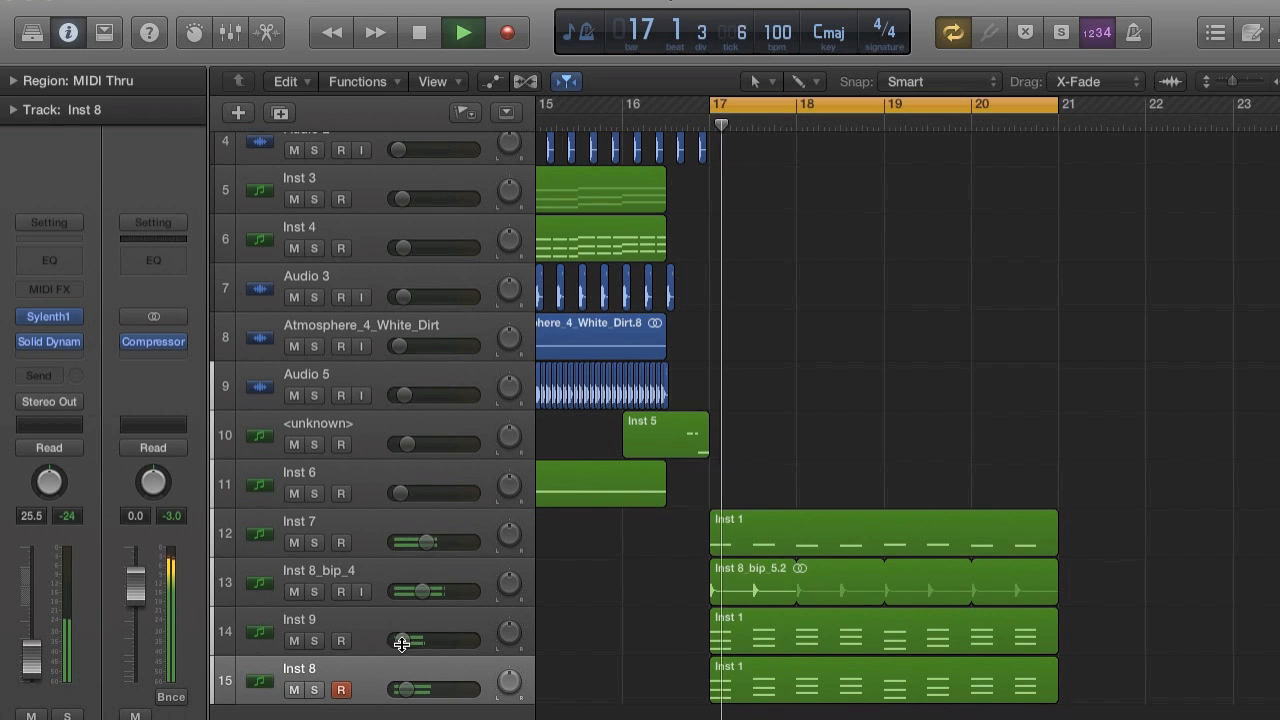
left_click_drag(404, 639, 406, 639)
left_click_drag(406, 695, 405, 696)
key("space")
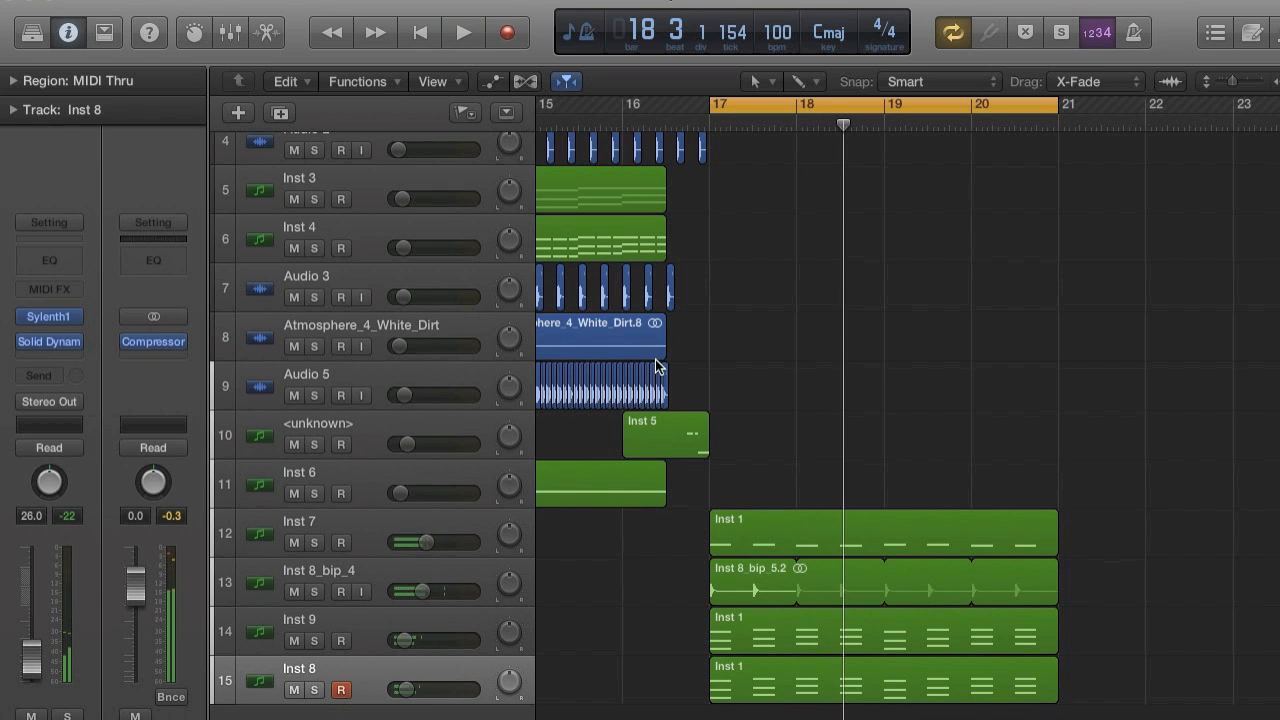
Extend the cycle range back to about bar 12 and play through the transition into bar 17.
scroll(777, 384, "down", 5)
scroll(782, 390, "up", 1)
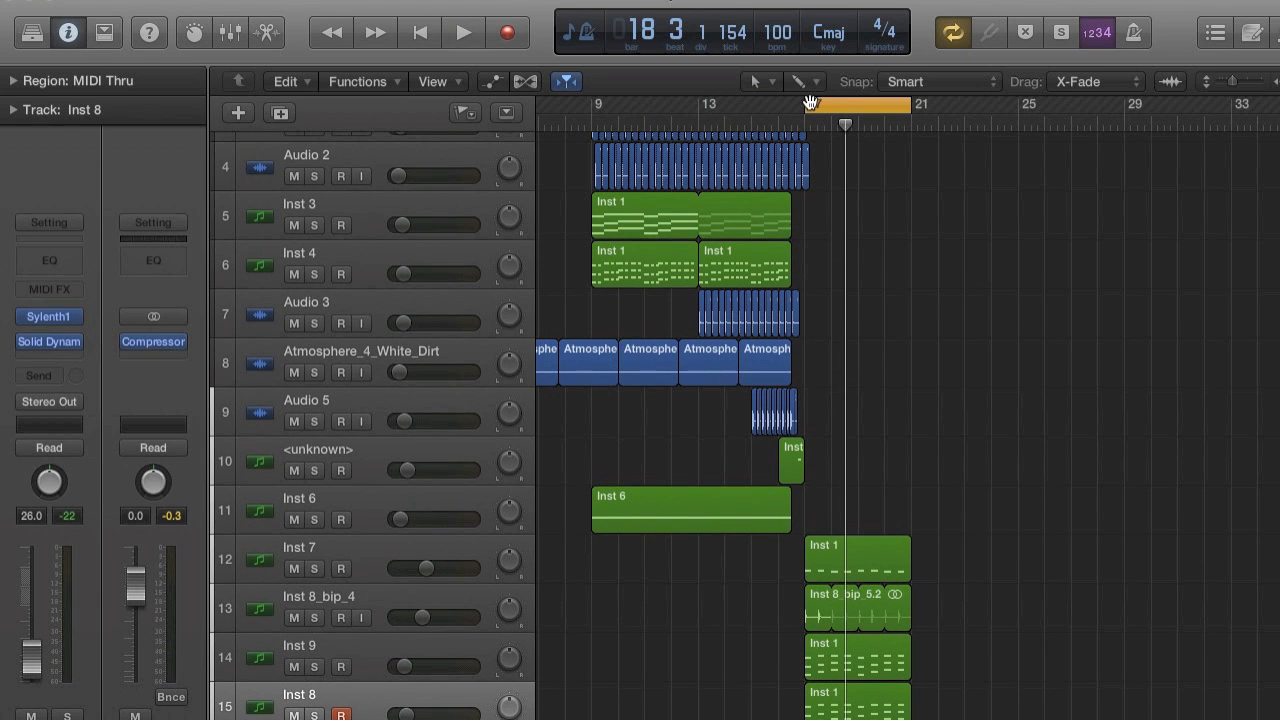
left_click_drag(811, 99, 681, 110)
key("space")
scroll(815, 413, "up", 2)
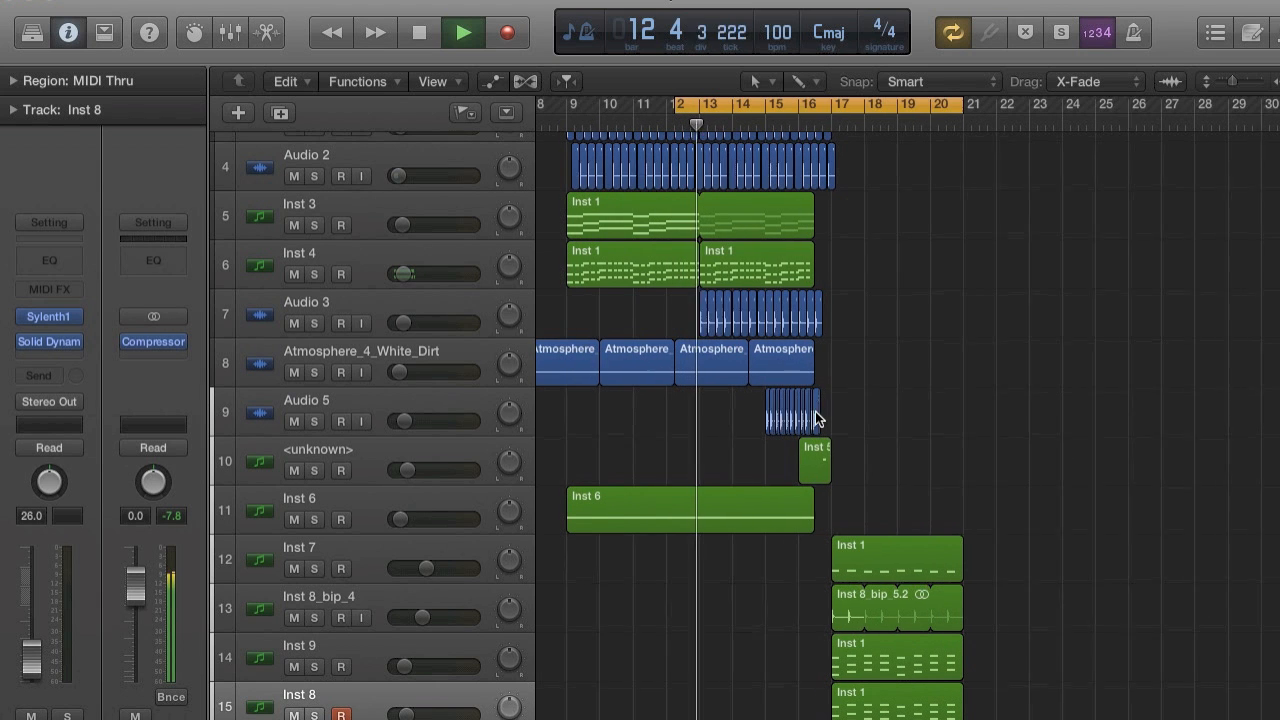
scroll(815, 413, "up", 1)
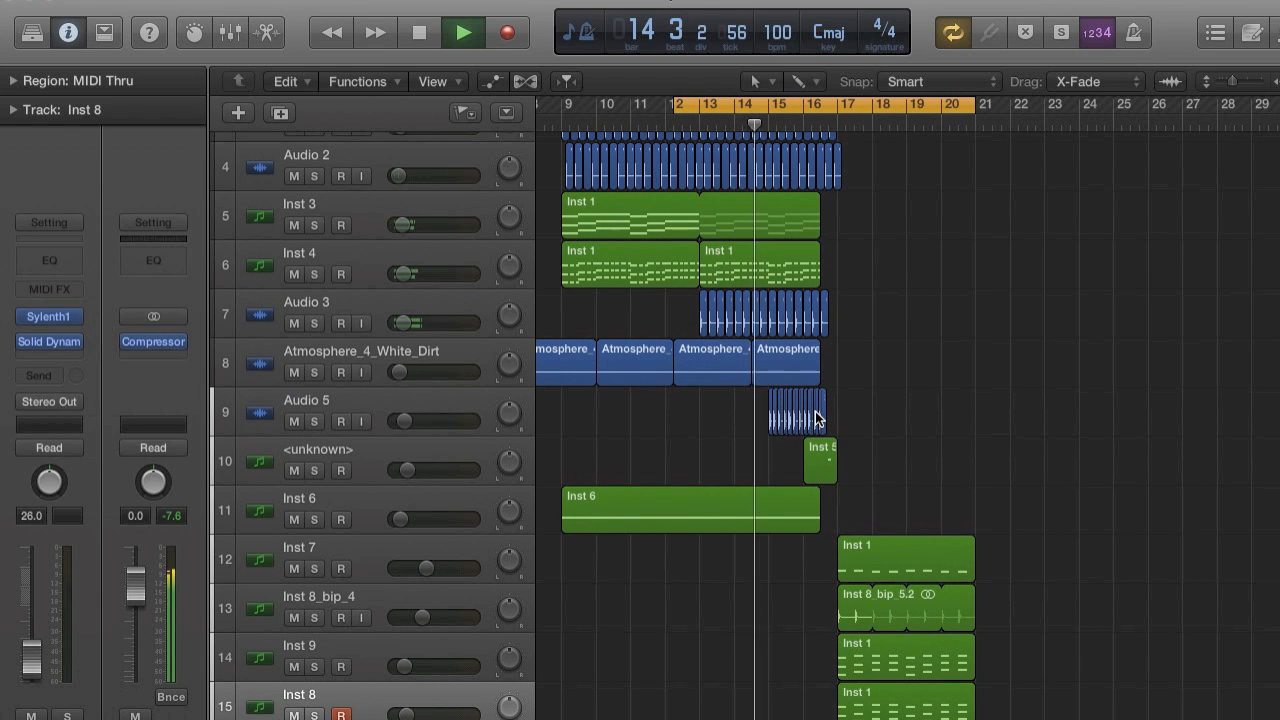
scroll(687, 581, "up", 5)
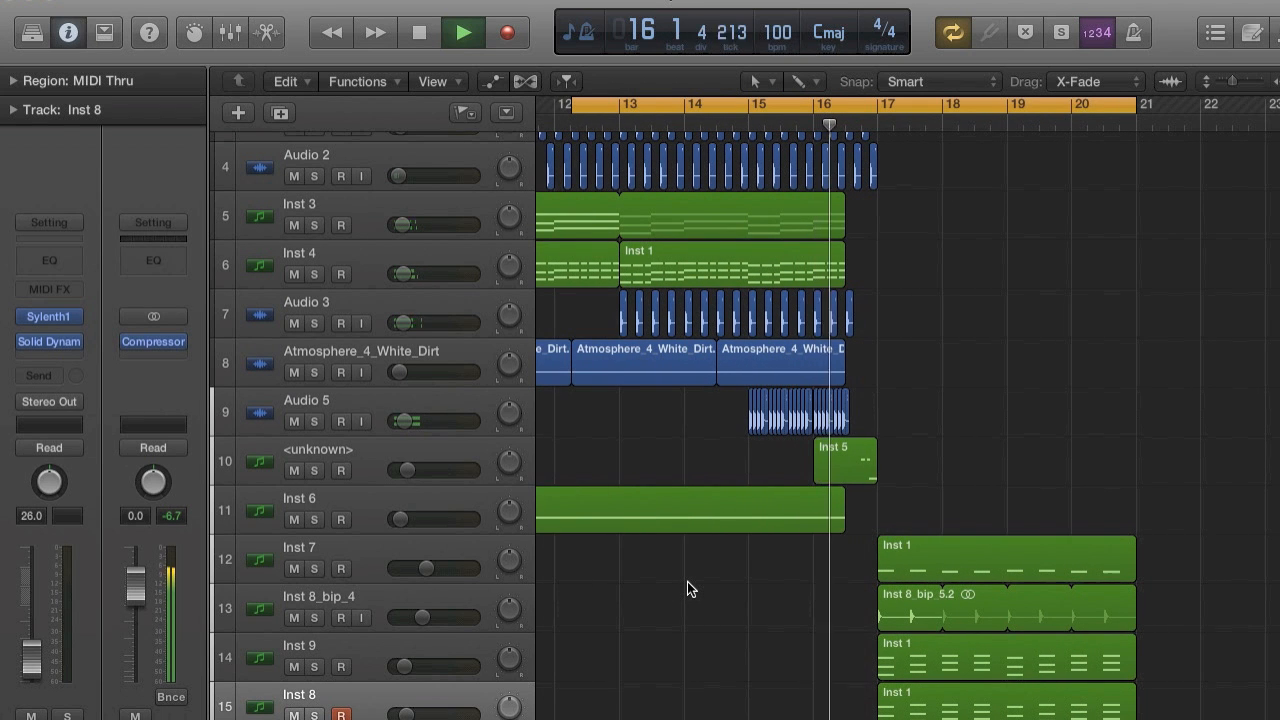
scroll(687, 581, "right", 3)
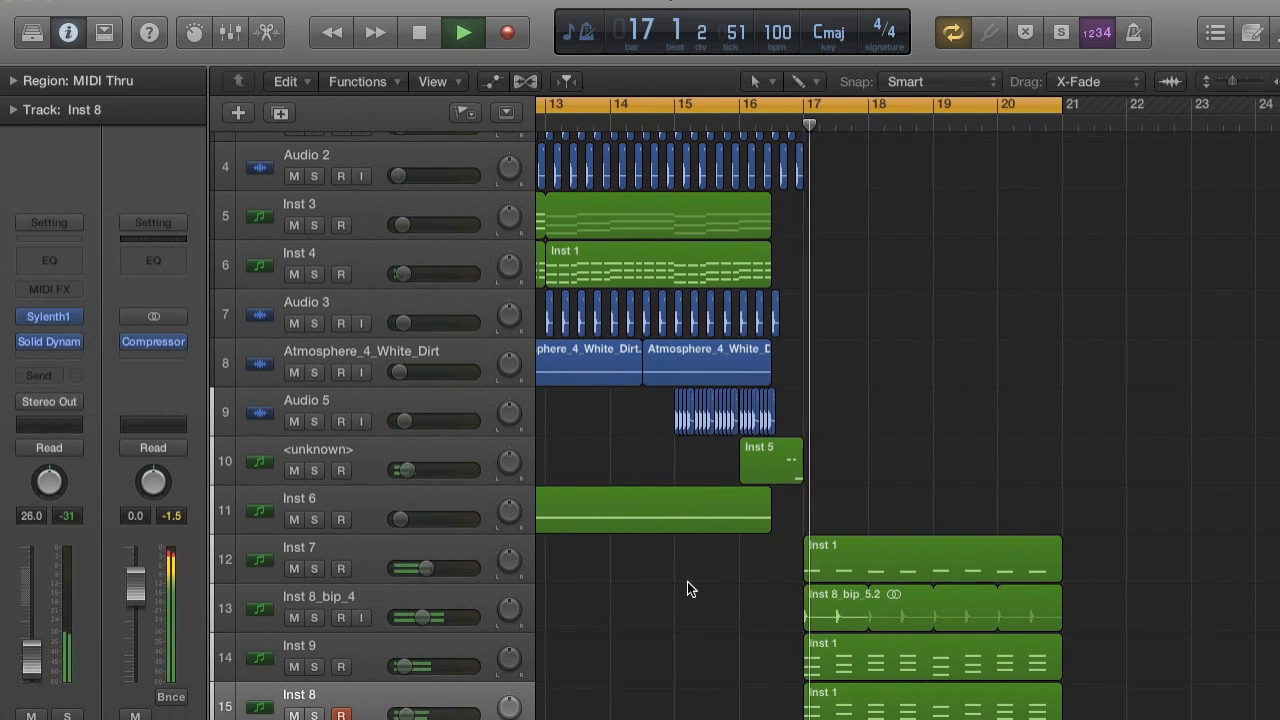
key("space")
Set the cycle range to bars 17 to 21, lower Inst 9 slightly and set Inst 8's volume to -30.0 dB during playback.
left_click(806, 110)
left_click_drag(806, 110, 1062, 106)
scroll(1051, 286, "down", 2)
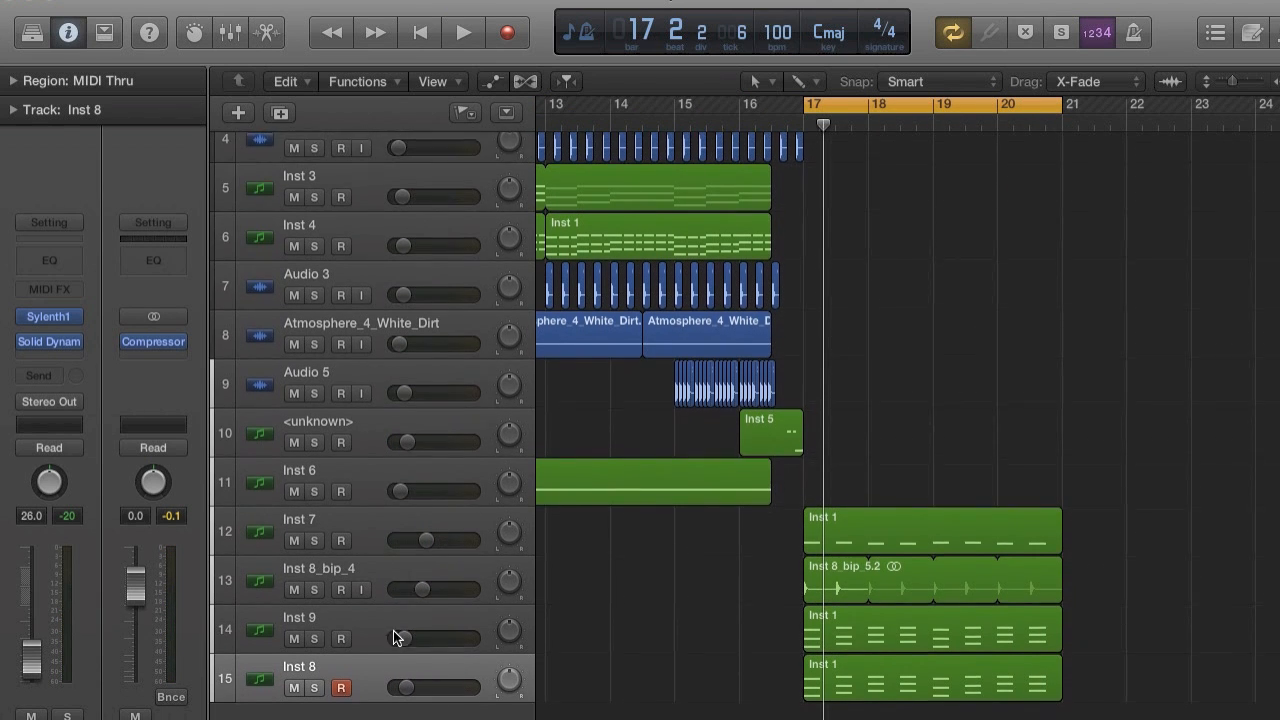
left_click_drag(390, 688, 404, 690)
key("space")
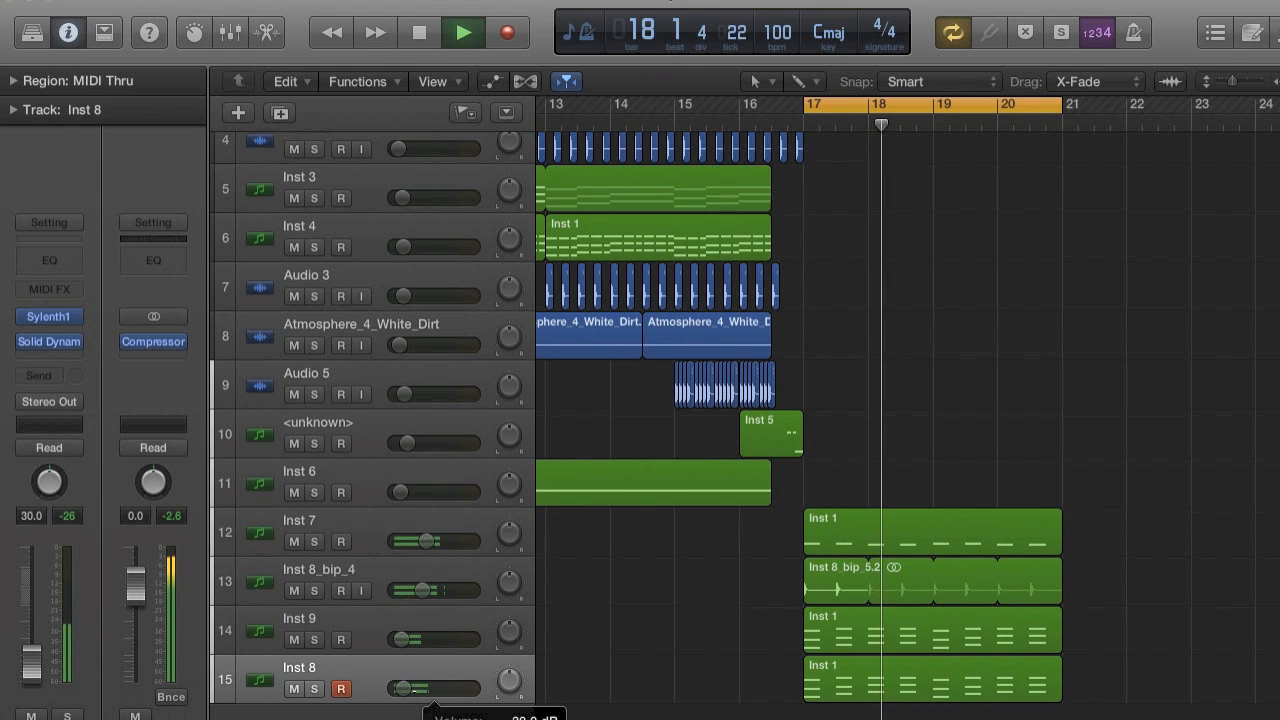
key("space")
Shift the cycle range to start just before bar 16 and play the transition into bar 17.
left_click_drag(808, 103, 741, 110)
key("space")
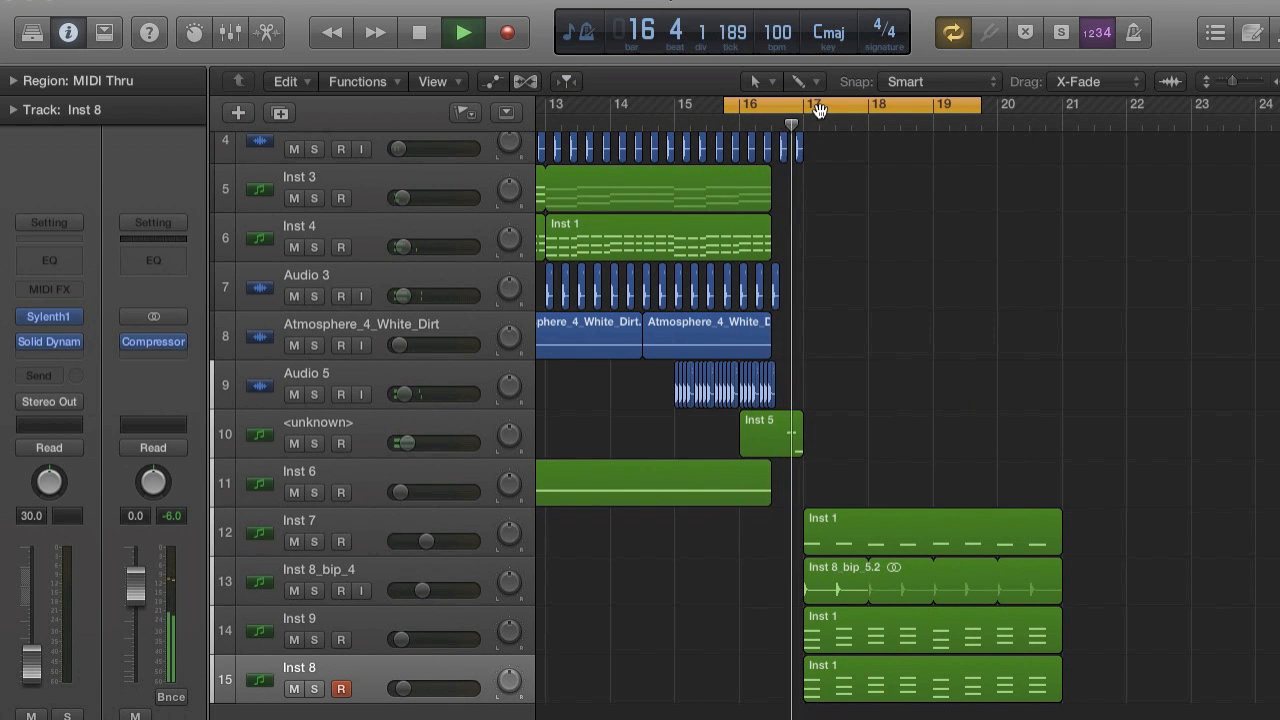
key("space")
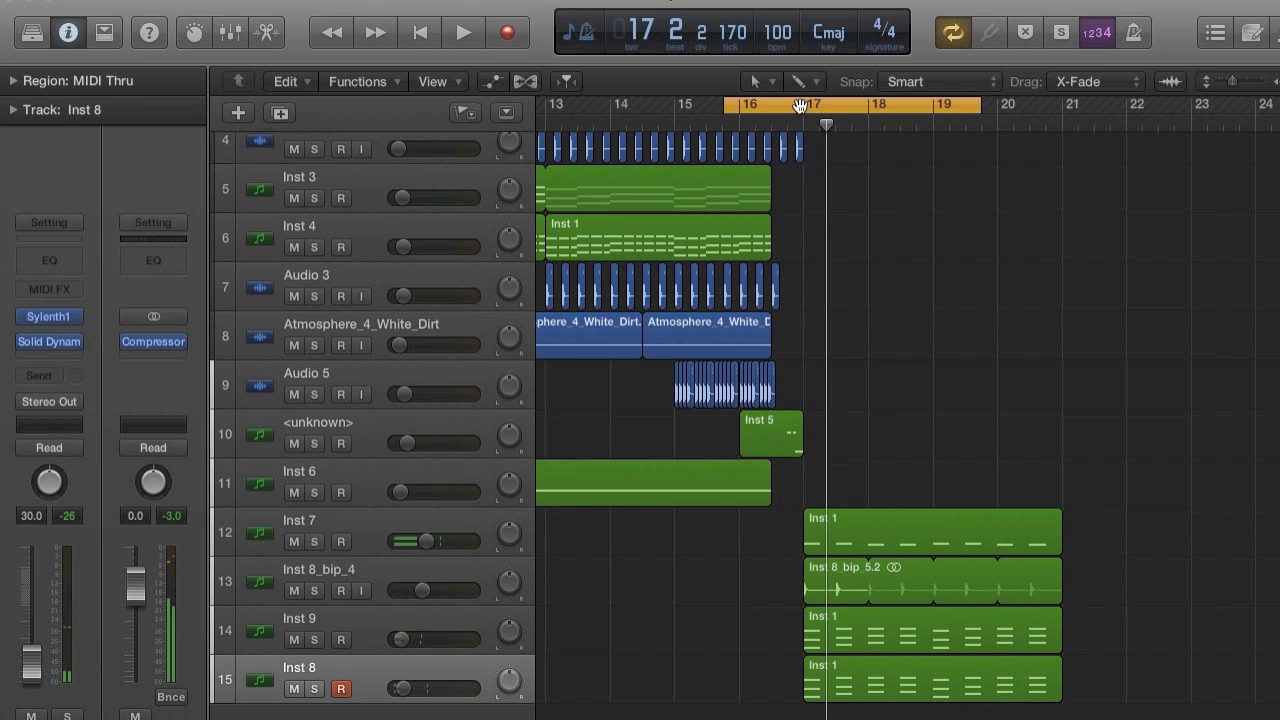
Cycle from bar 17 to about bar 22, set the Inst 8_bip_4 track's volume to -14.2 dB and play the section.
left_click_drag(800, 105, 1140, 105)
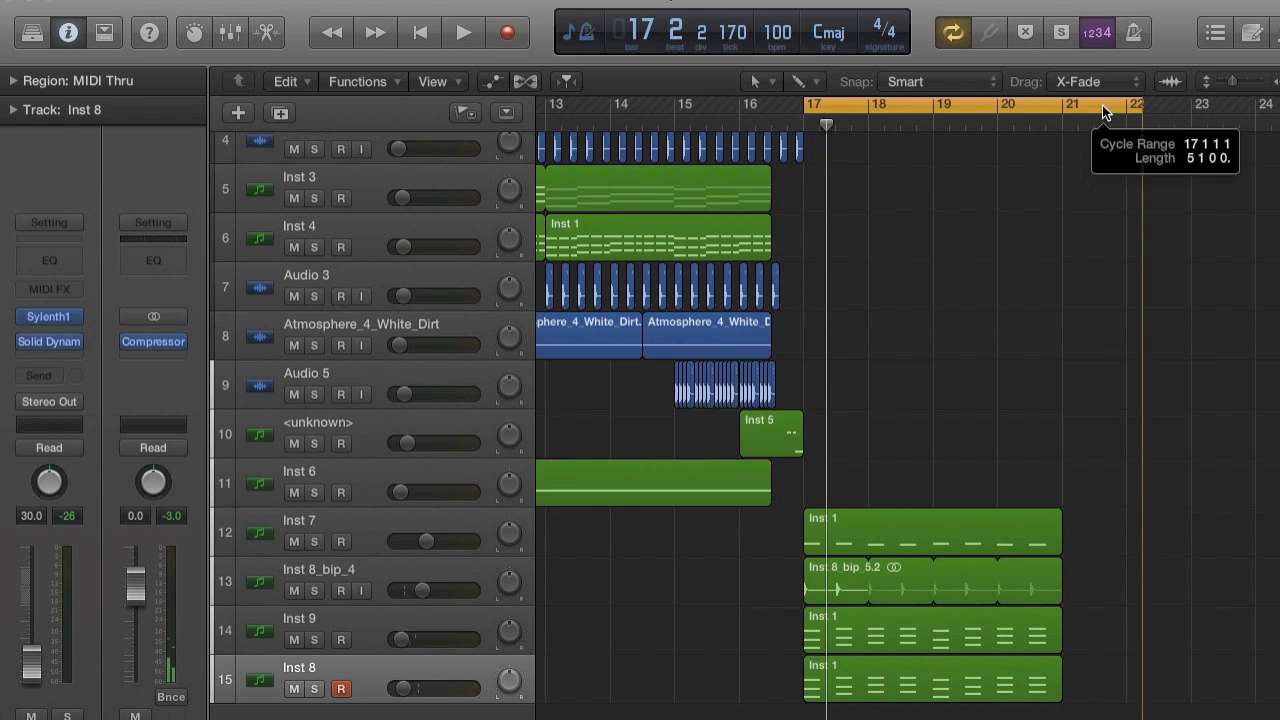
left_click_drag(426, 590, 420, 590)
key("space")
left_click(412, 574)
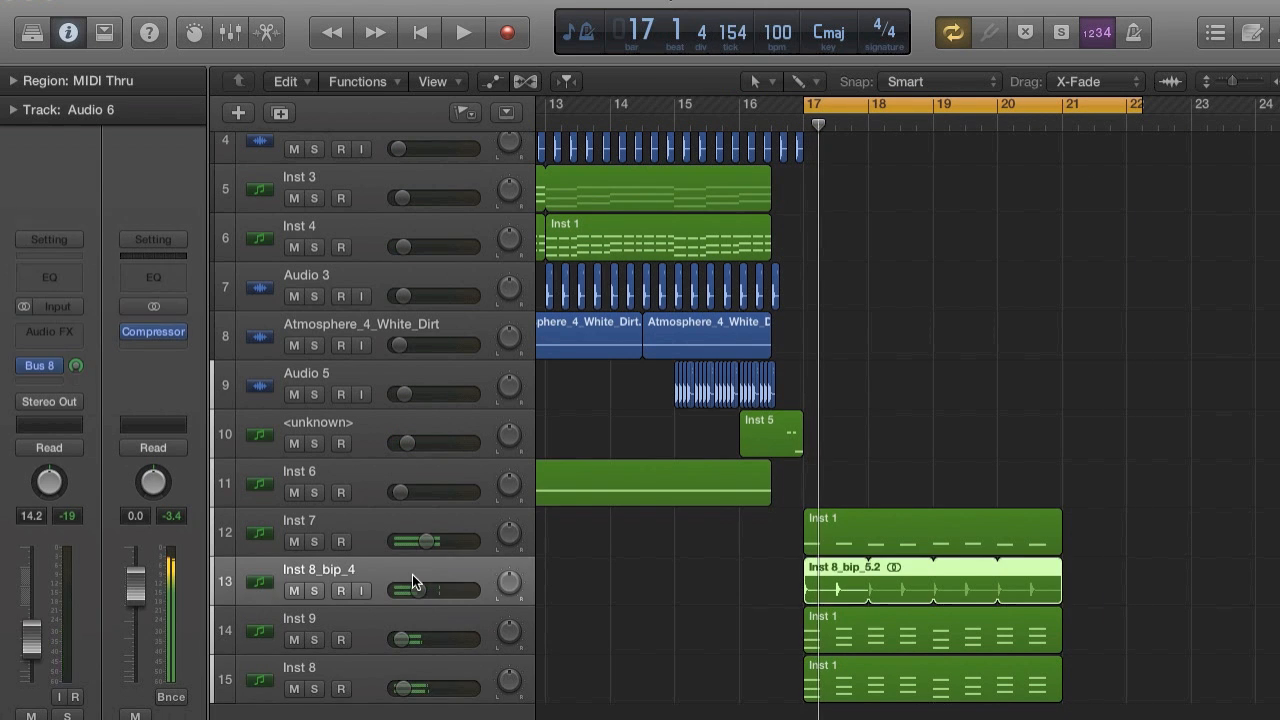
key("space")
key("space")
key("space")
Save the project.
left_click(160, 0)
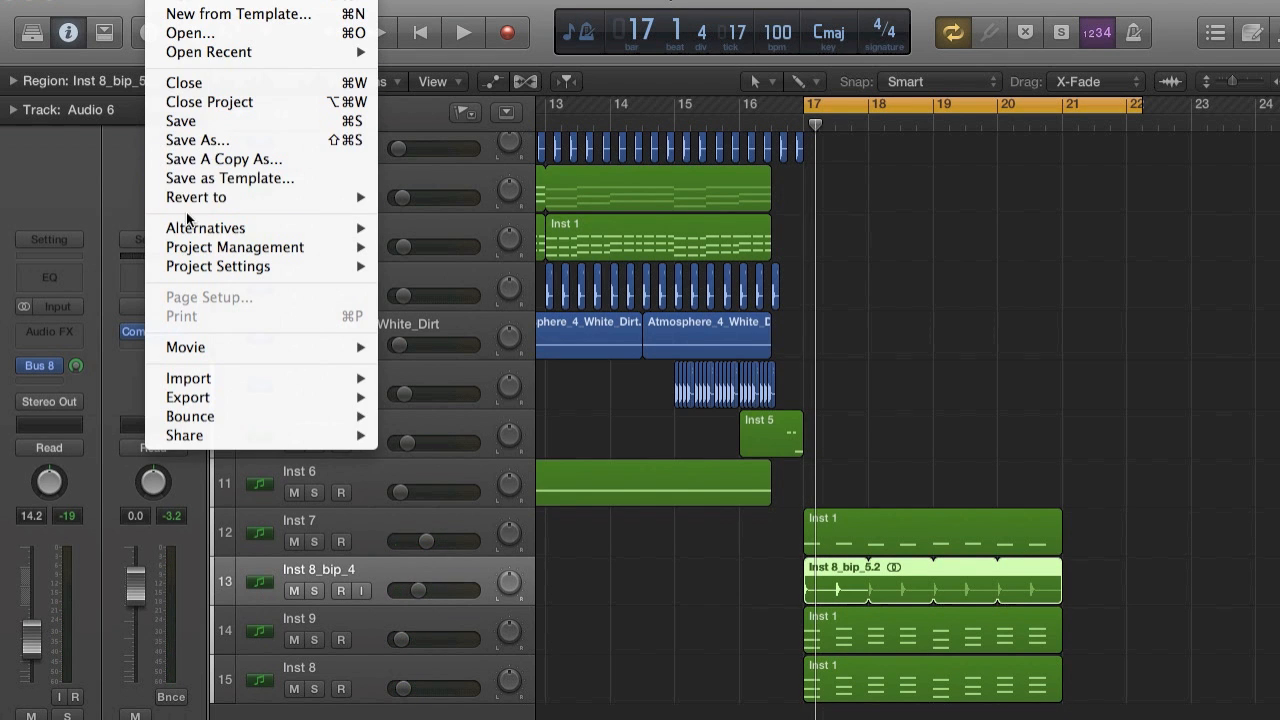
left_click(190, 122)
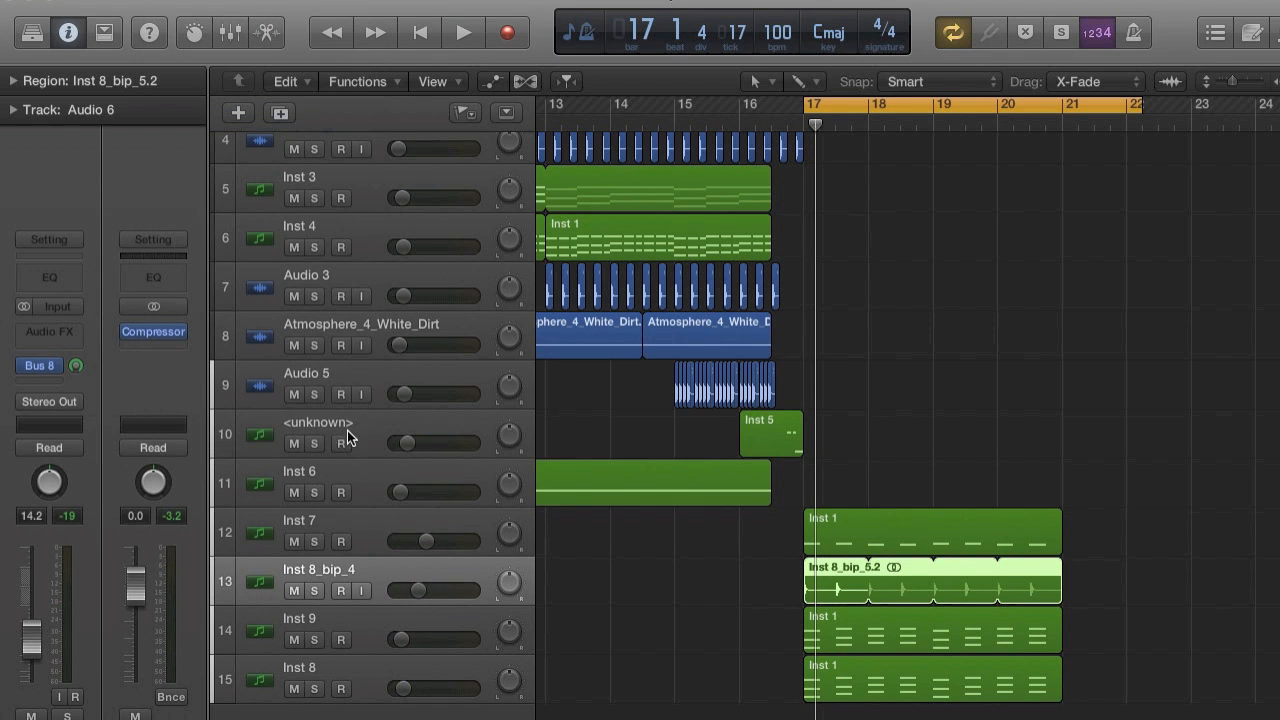
Review Inst 9's Sylenth1 and Solid Dynamics plug-ins, nudging the compressor ratio in Solid Dynamics.
left_click(378, 617)
left_click(54, 303)
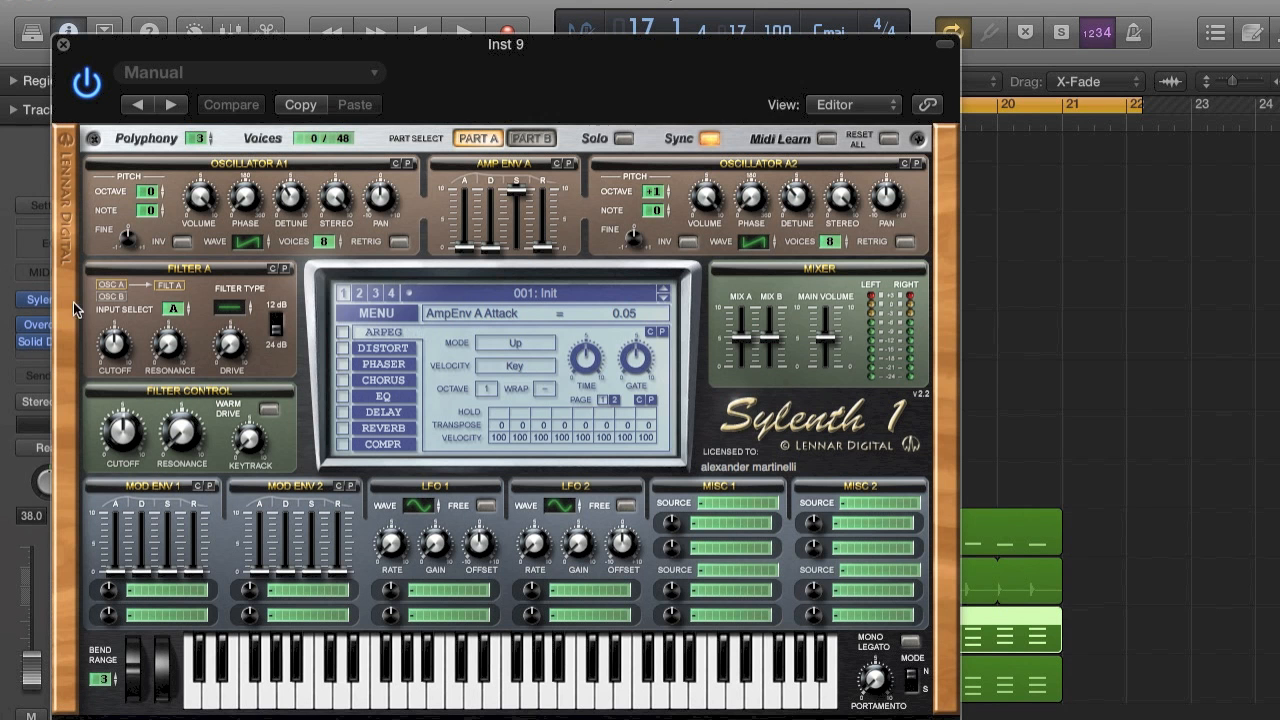
left_click(63, 45)
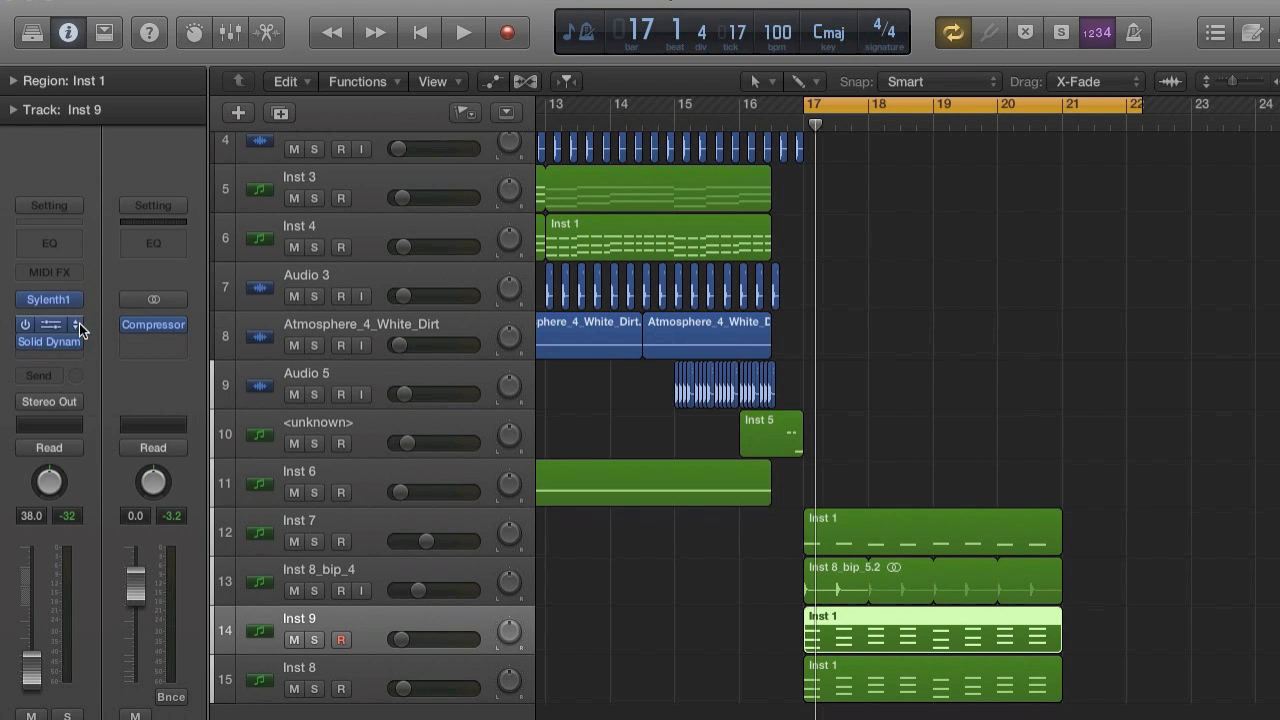
left_click(50, 336)
left_click_drag(210, 294, 210, 284)
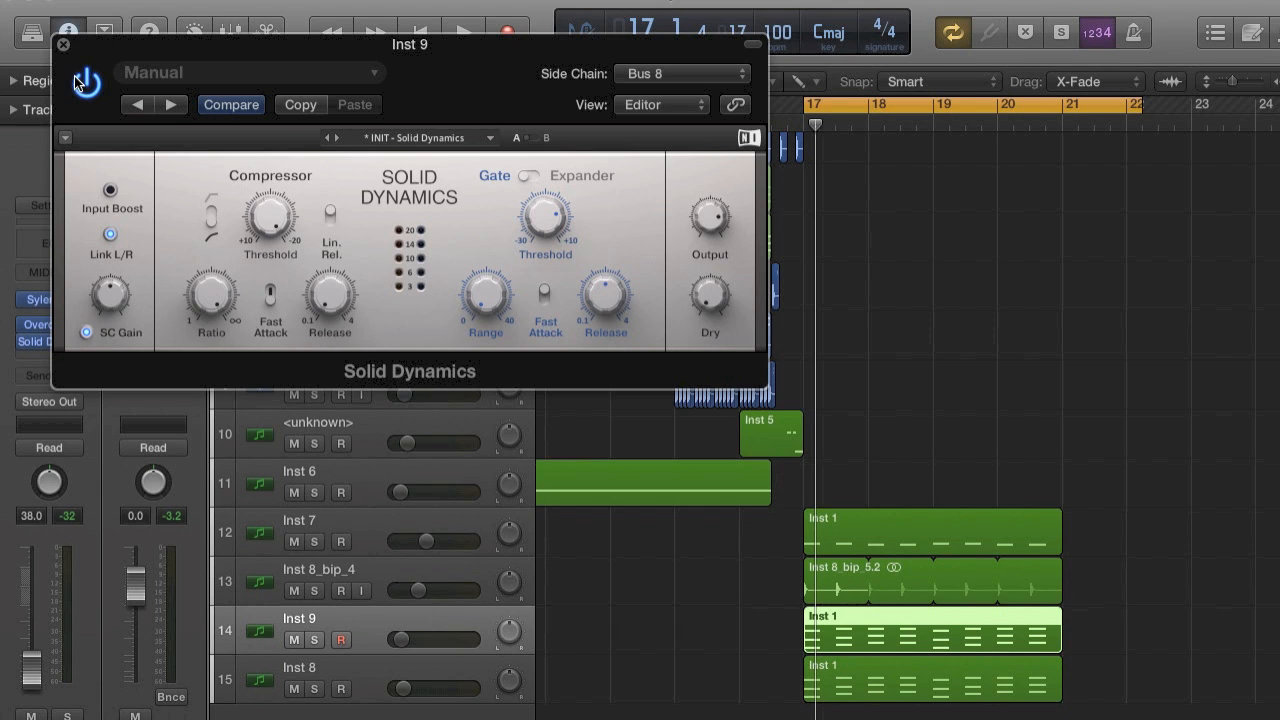
left_click(62, 45)
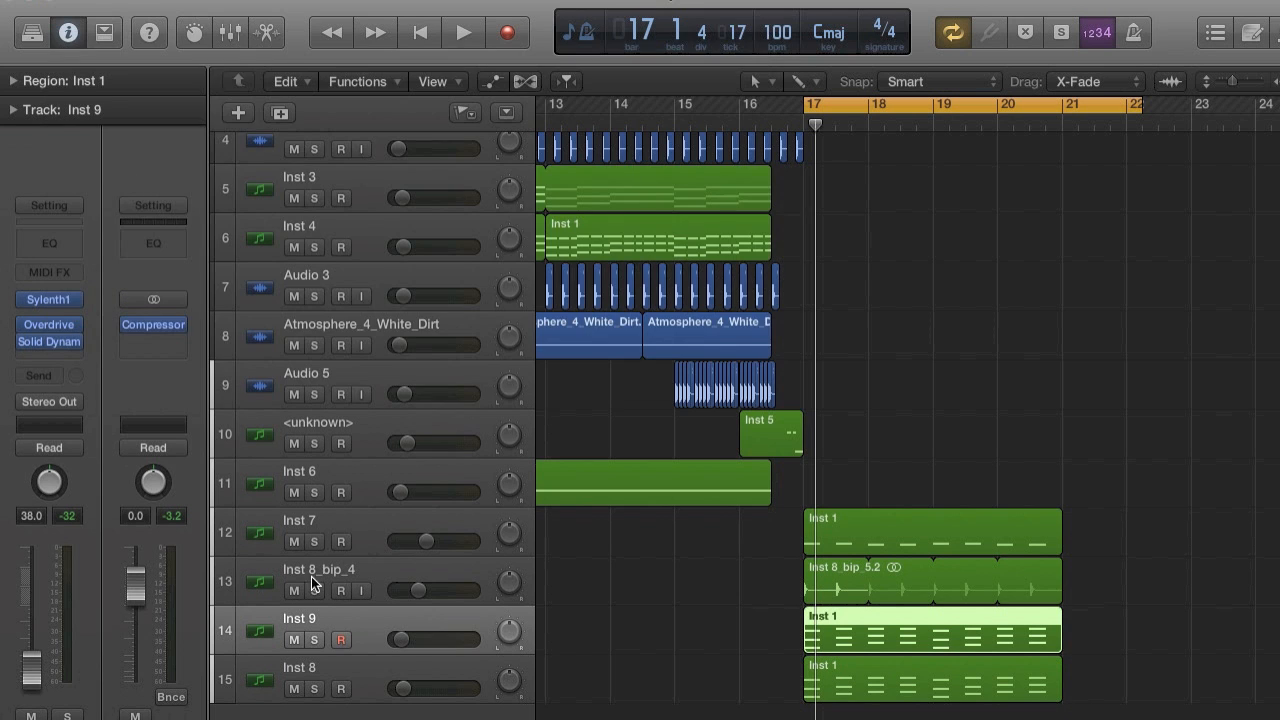
Check Inst 8's Solid Dynamics side-chain settings and play the section from bar 17.
left_click(367, 661)
left_click(56, 342)
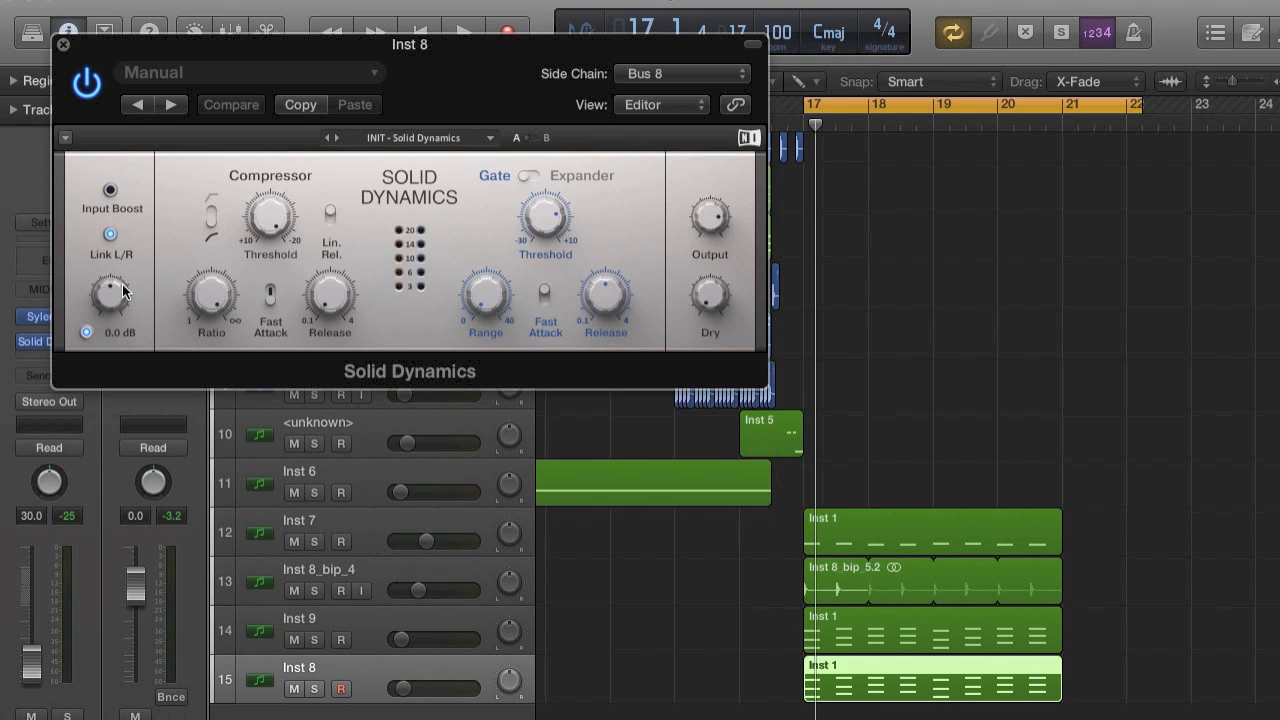
left_click(60, 45)
key("space")
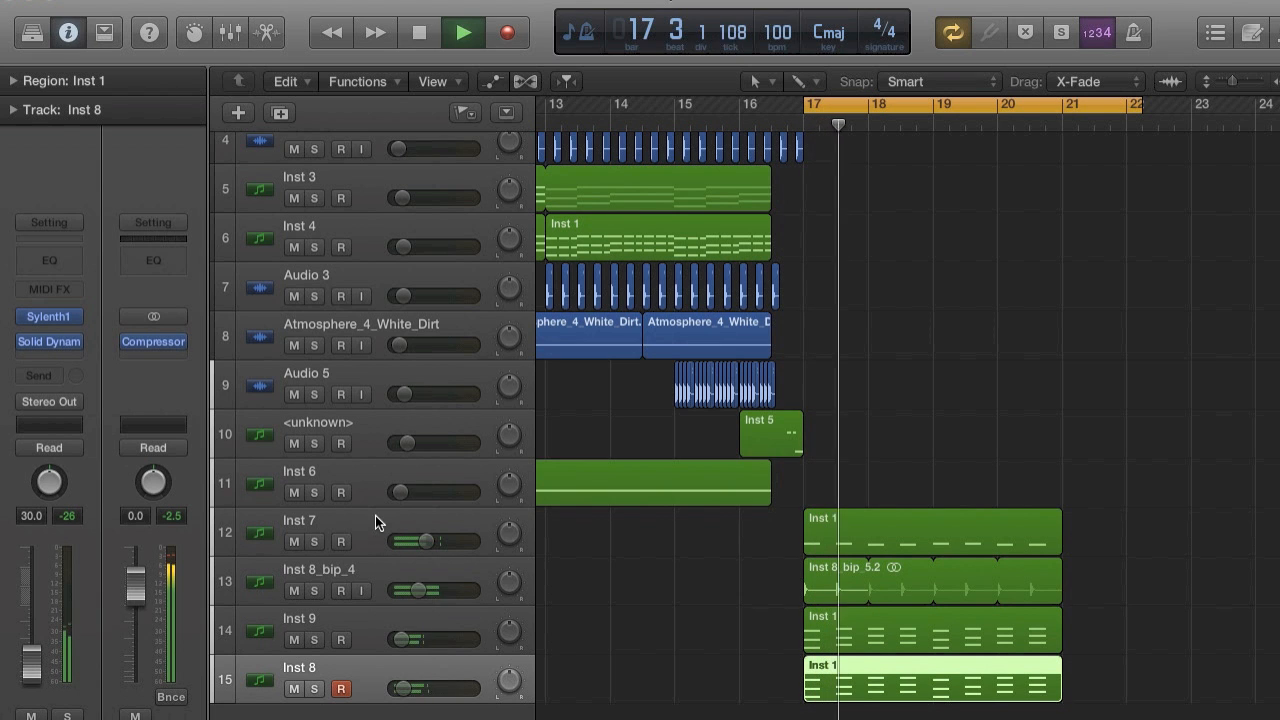
key("space")
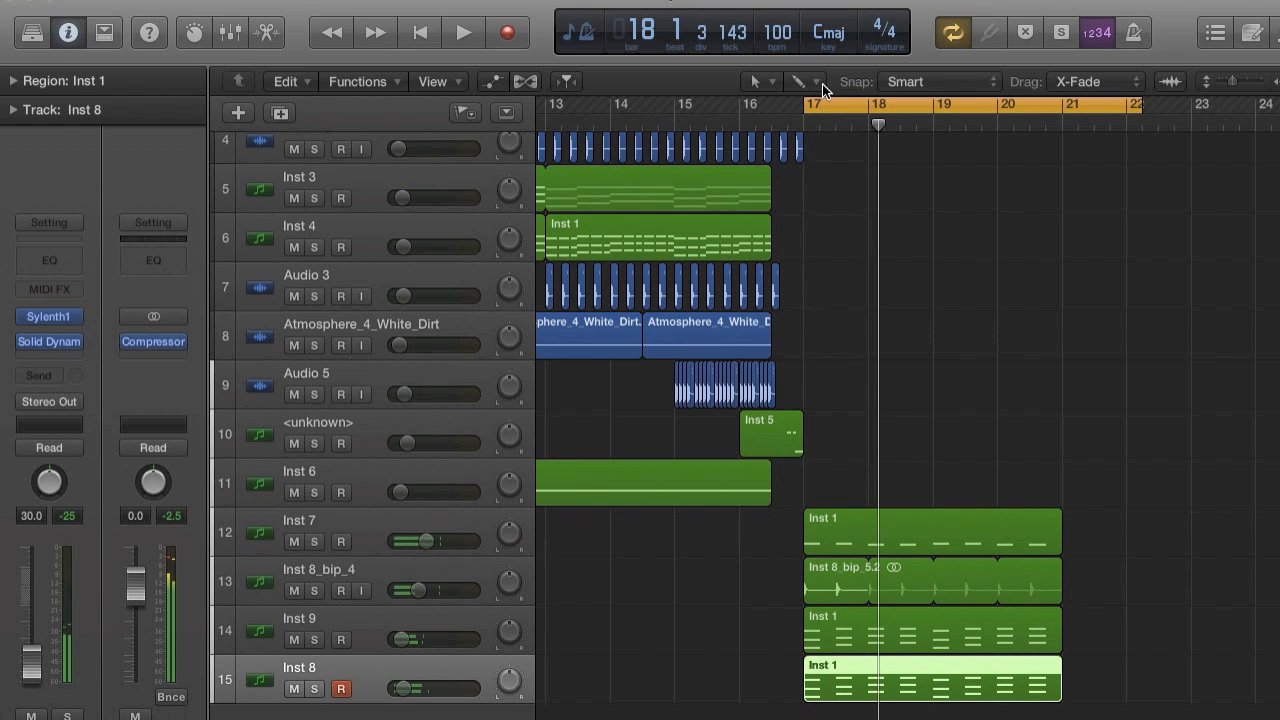
Extend the cycle range back to about bar 16 and play the transition into bar 17.
left_click_drag(805, 104, 748, 101)
key("space")
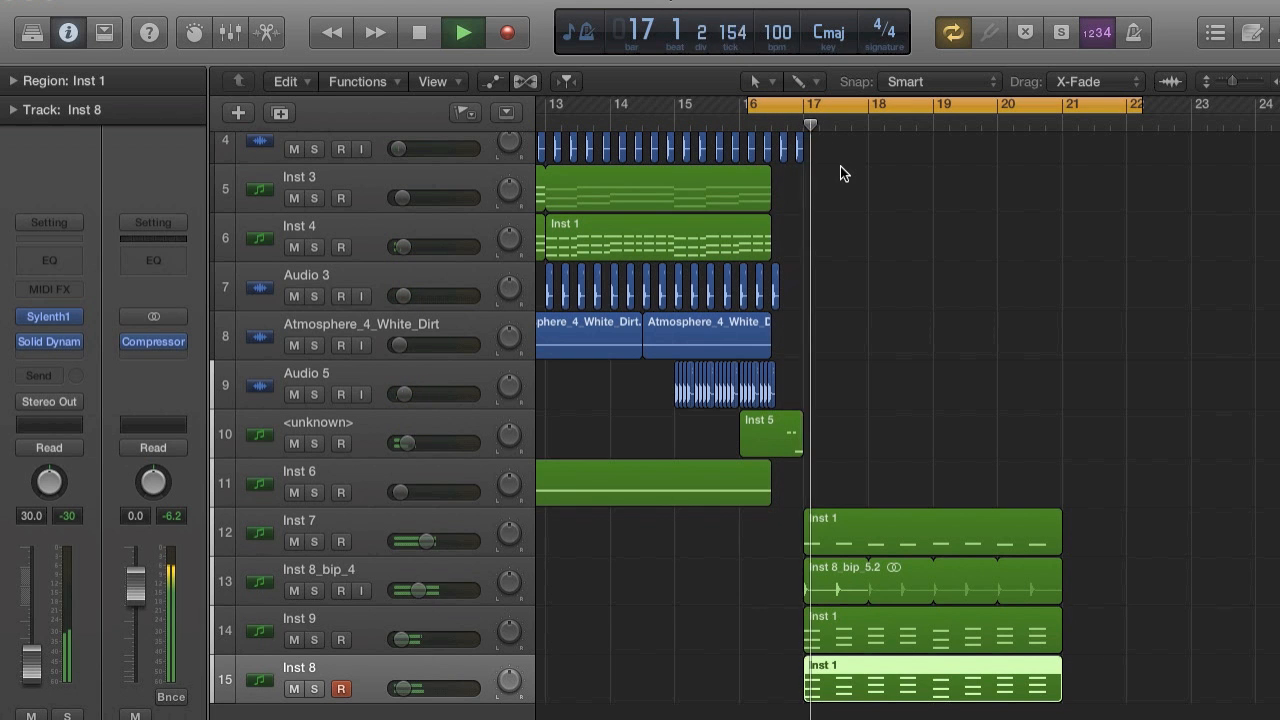
key("space")
Cycle from about bar 13 and, during playback, set the output Compressor's threshold to -30 dB and its release to 130 ms.
left_click_drag(750, 104, 584, 113)
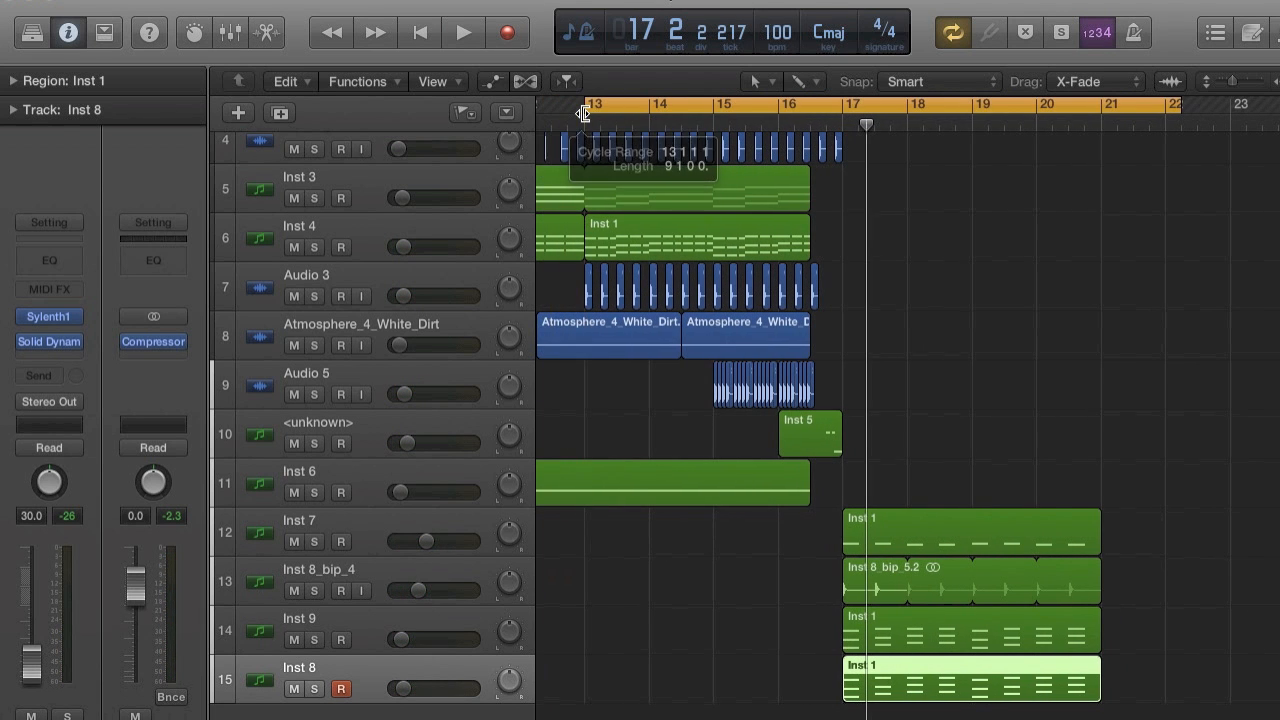
left_click(153, 341)
key("space")
left_click_drag(418, 203, 418, 251)
left_click_drag(131, 240, 174, 364)
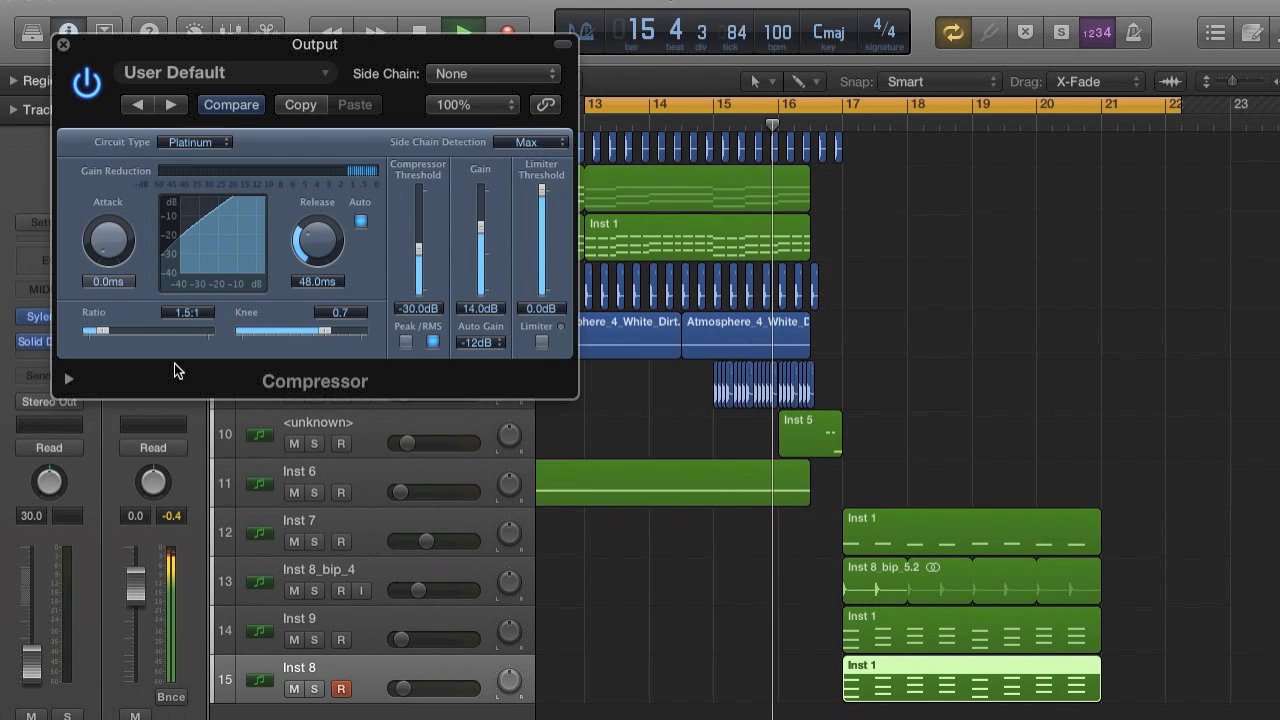
left_click_drag(289, 257, 291, 234)
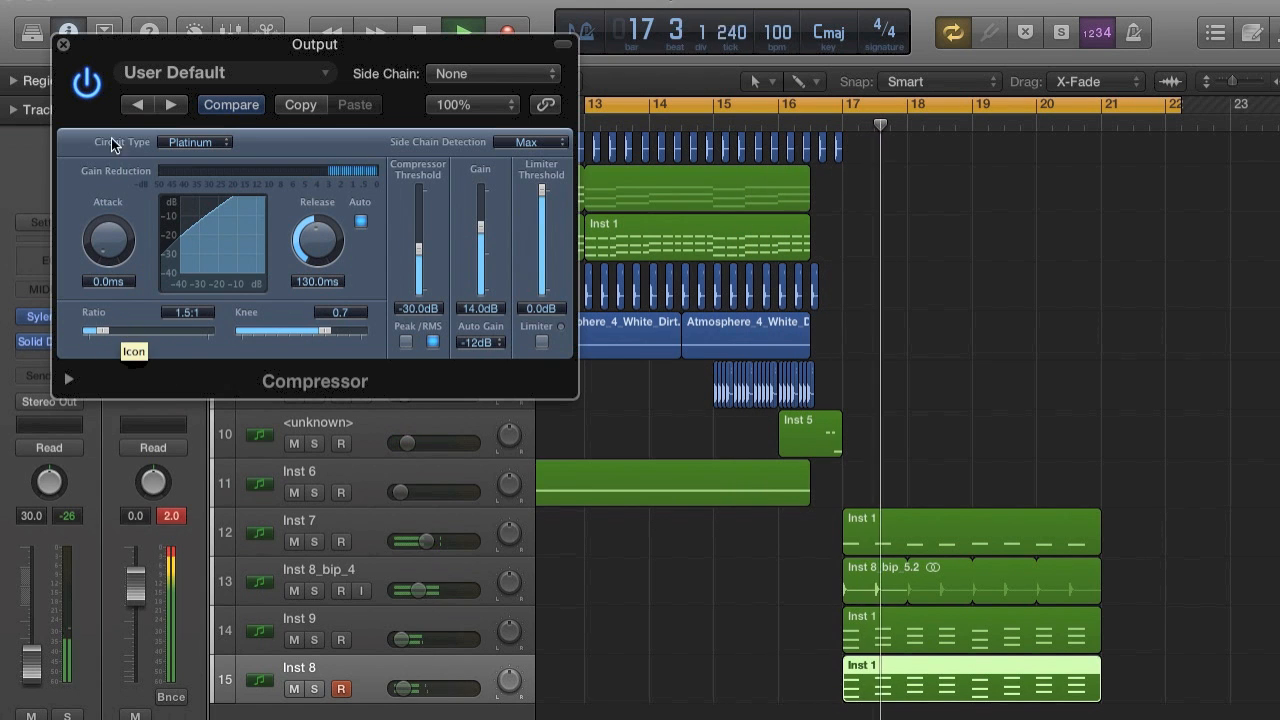
key("space")
left_click(62, 44)
Cycle bars 17 to 21, set the output Compressor's threshold to 0 dB and play the section.
left_click_drag(845, 105, 1112, 125)
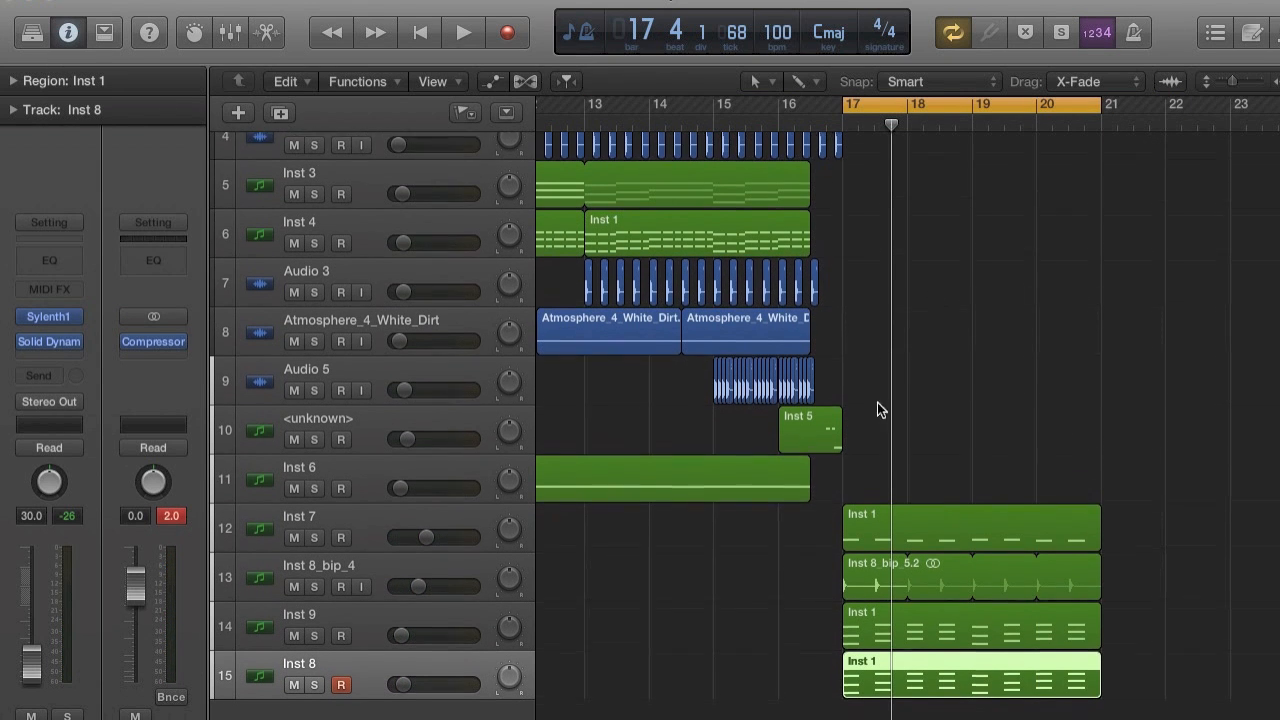
key("super+Right")
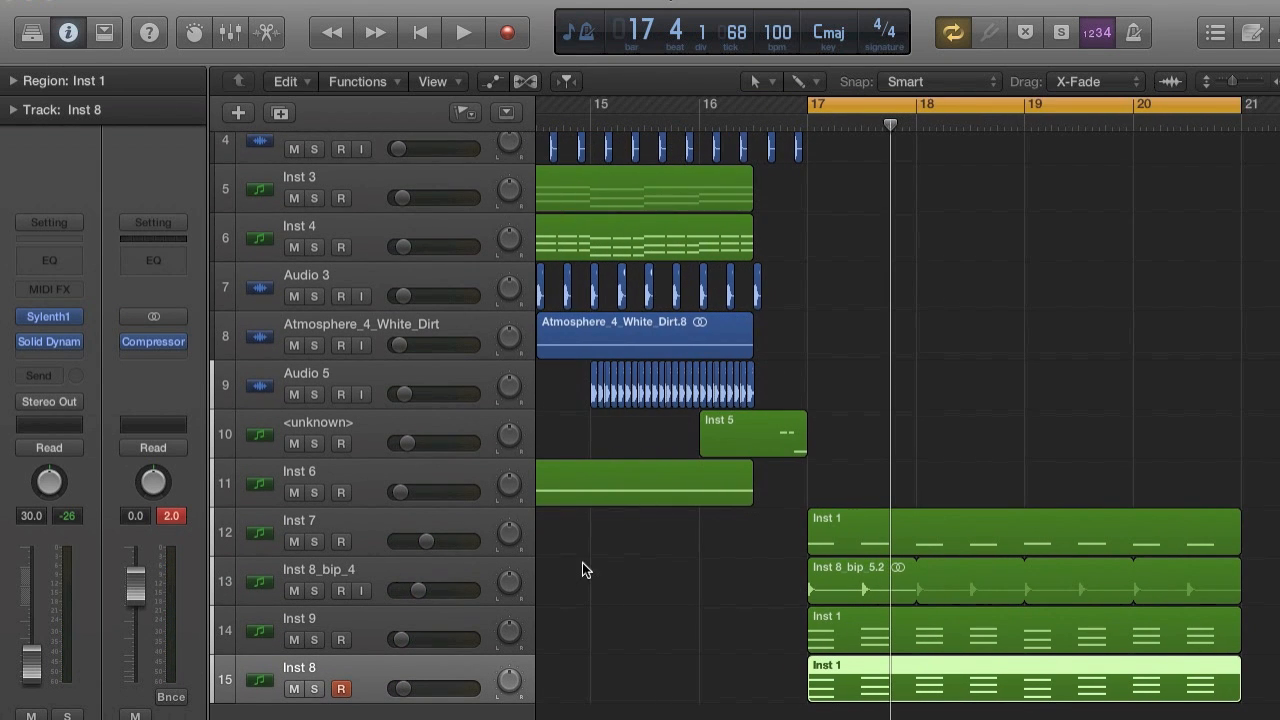
left_click(156, 342)
left_click_drag(422, 248, 434, 120)
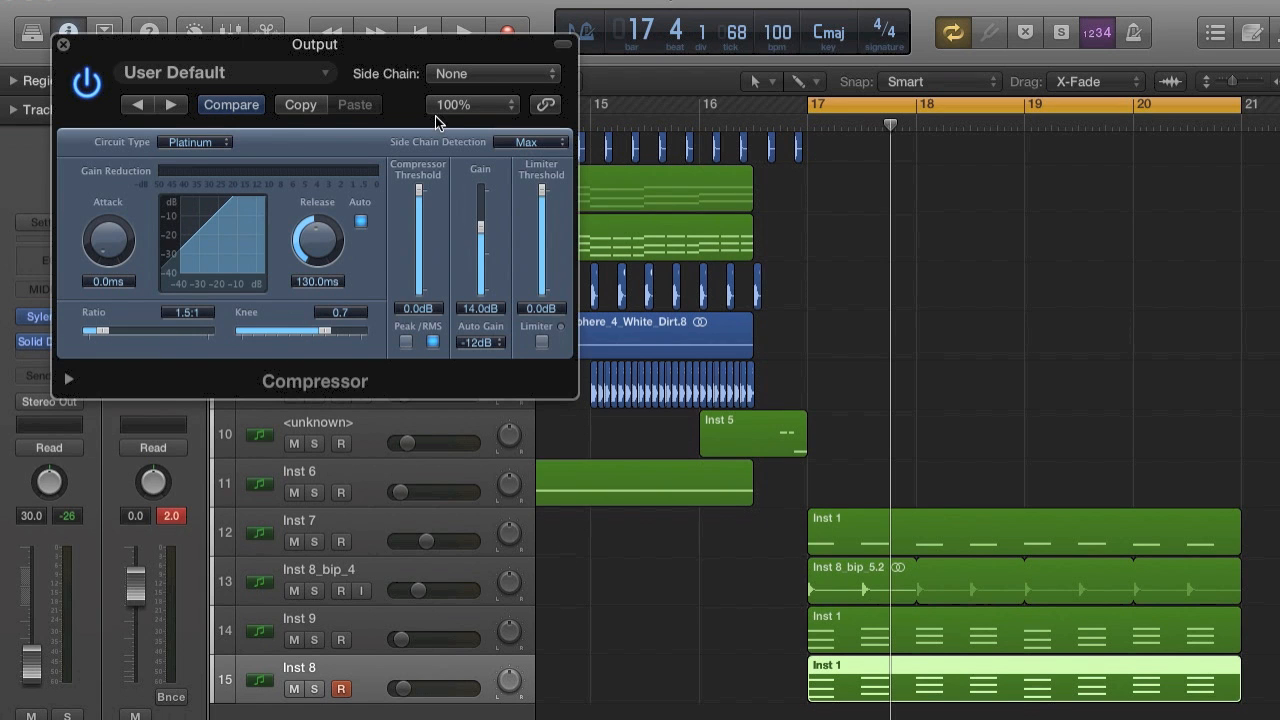
key("space")
key("space")
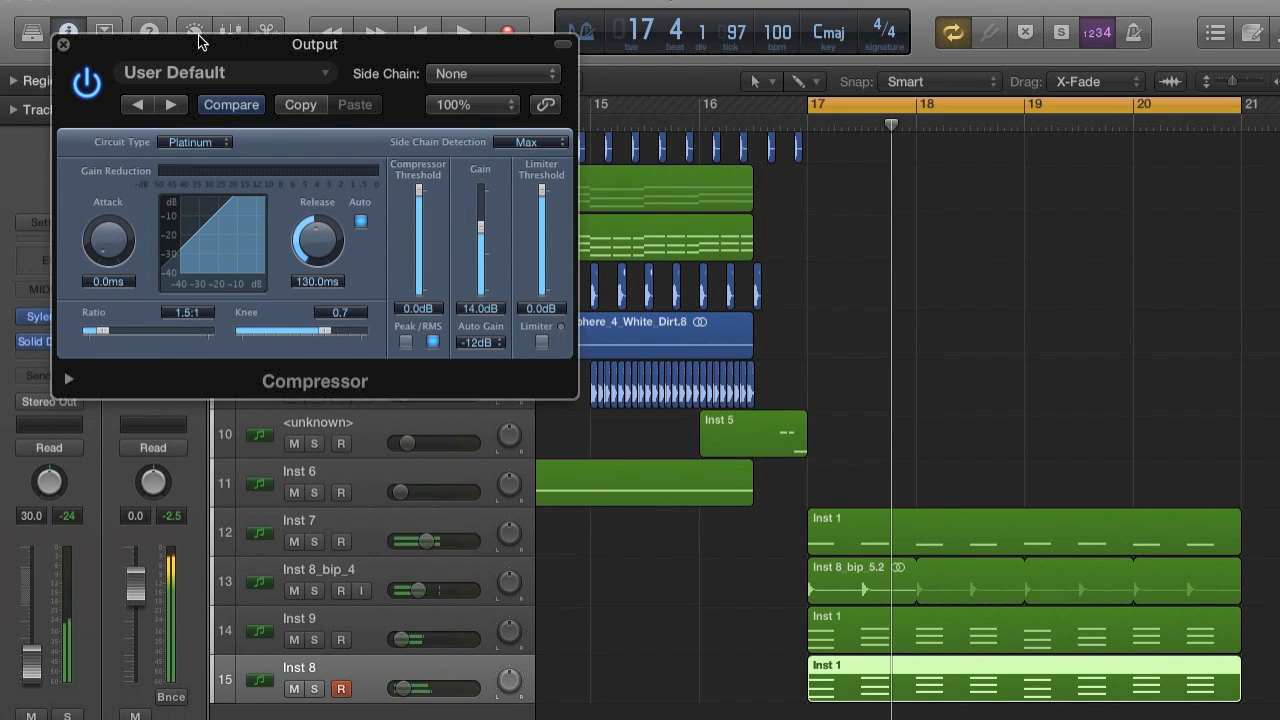
left_click(62, 45)
Add a new audio track below Inst 8.
scroll(688, 444, "down", 1)
scroll(688, 444, "up", 1)
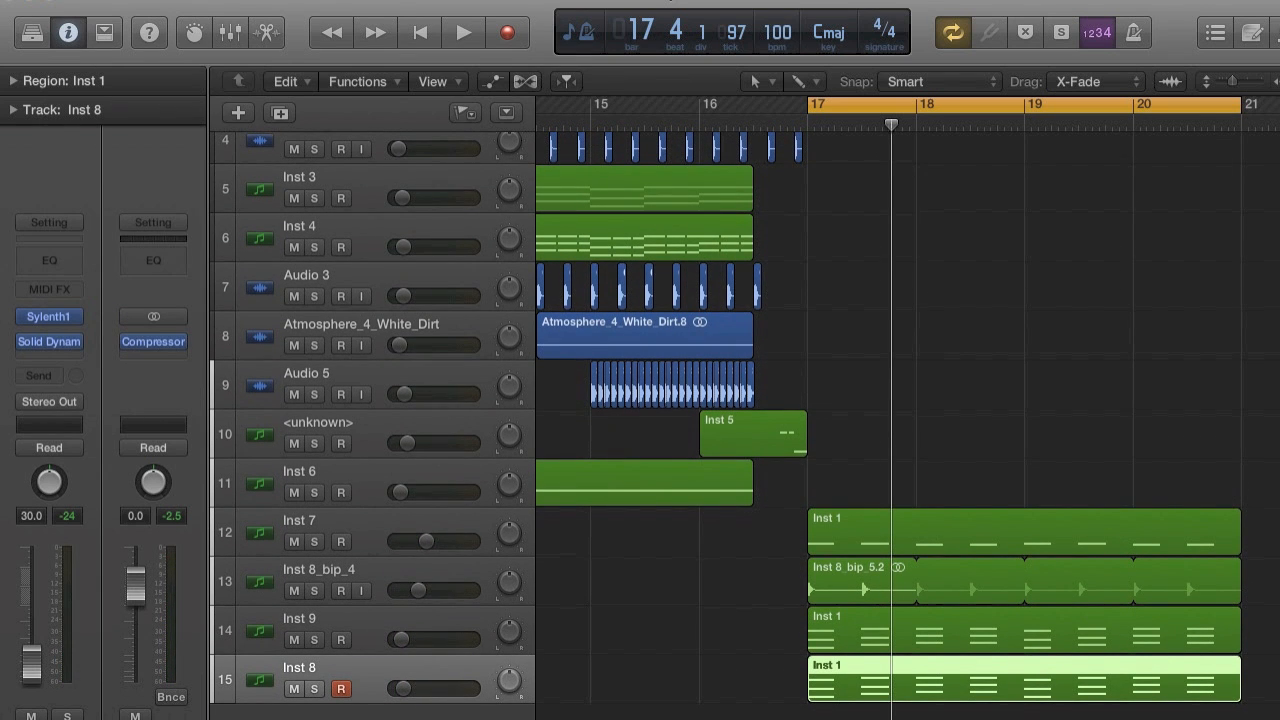
left_click(250, 0)
left_click(259, 17)
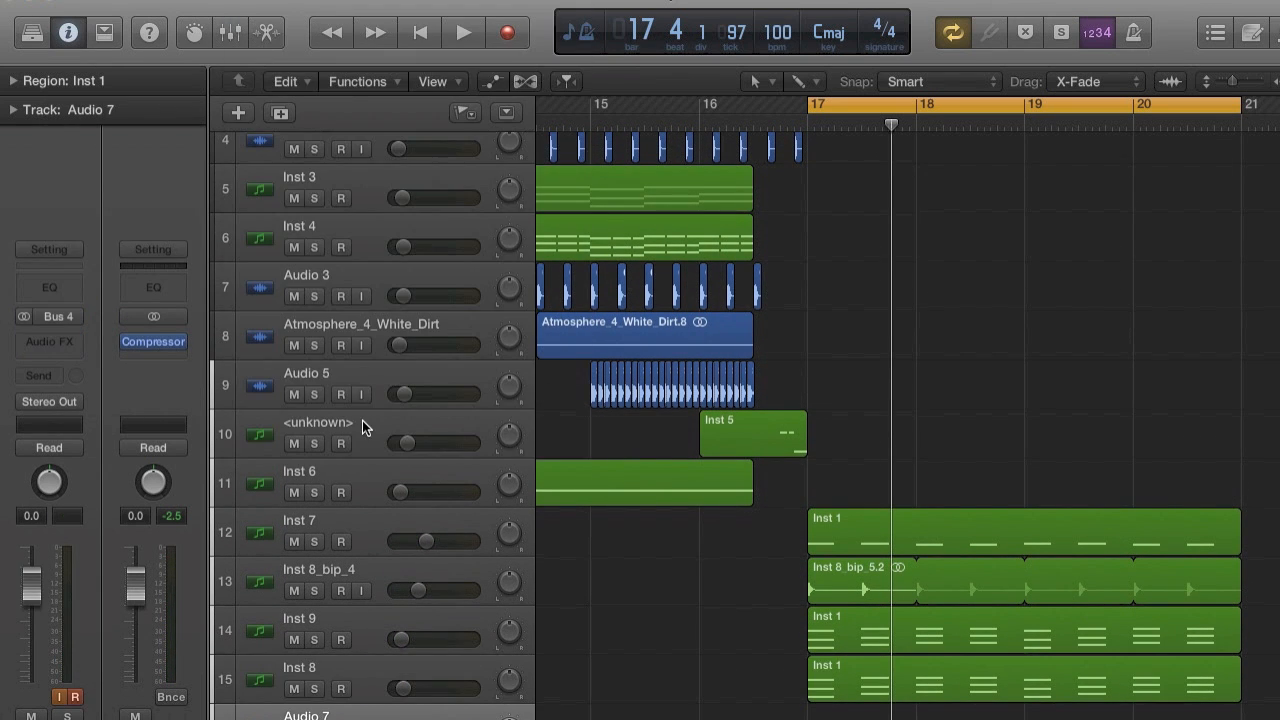
scroll(350, 500, "down", 1)
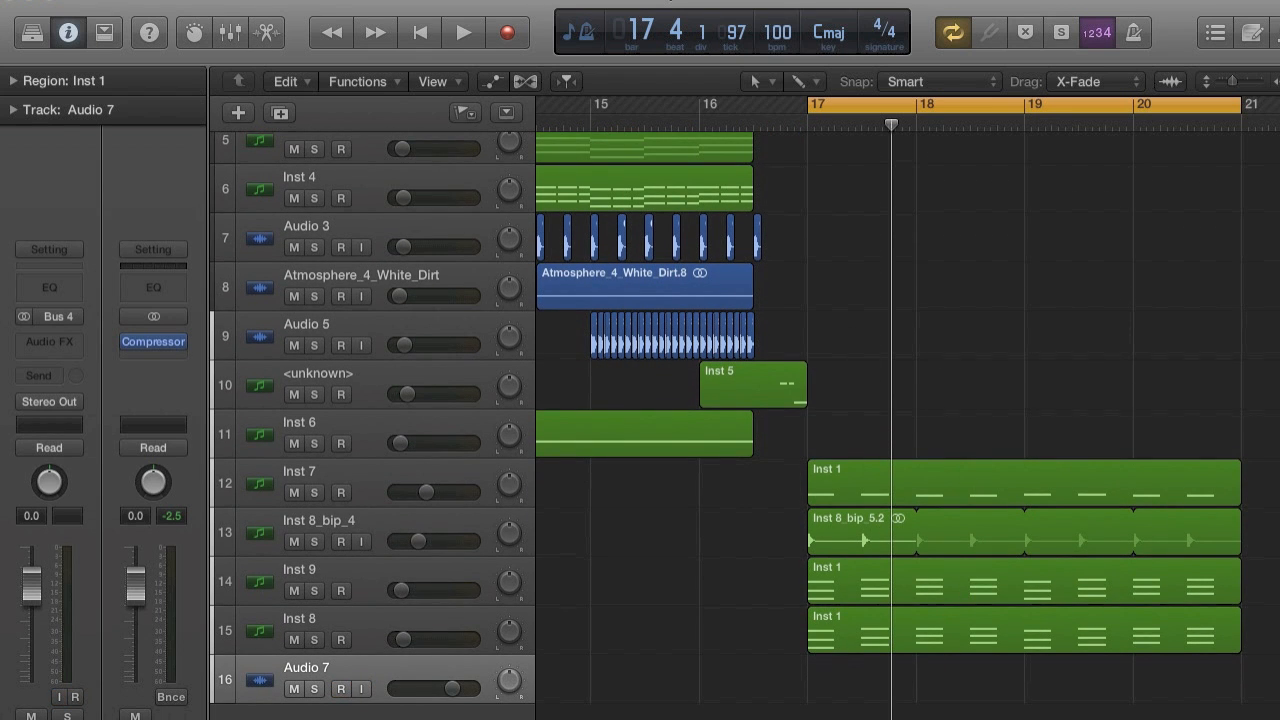
key("super+space")
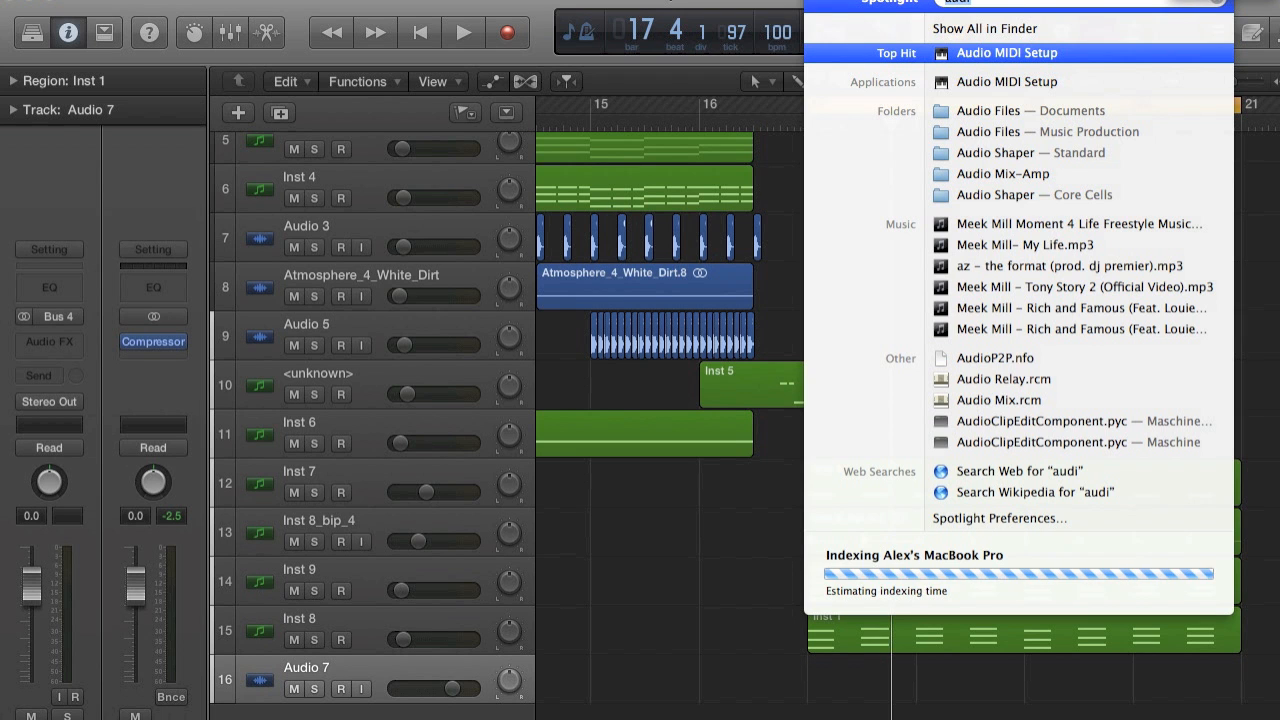
type("cras")
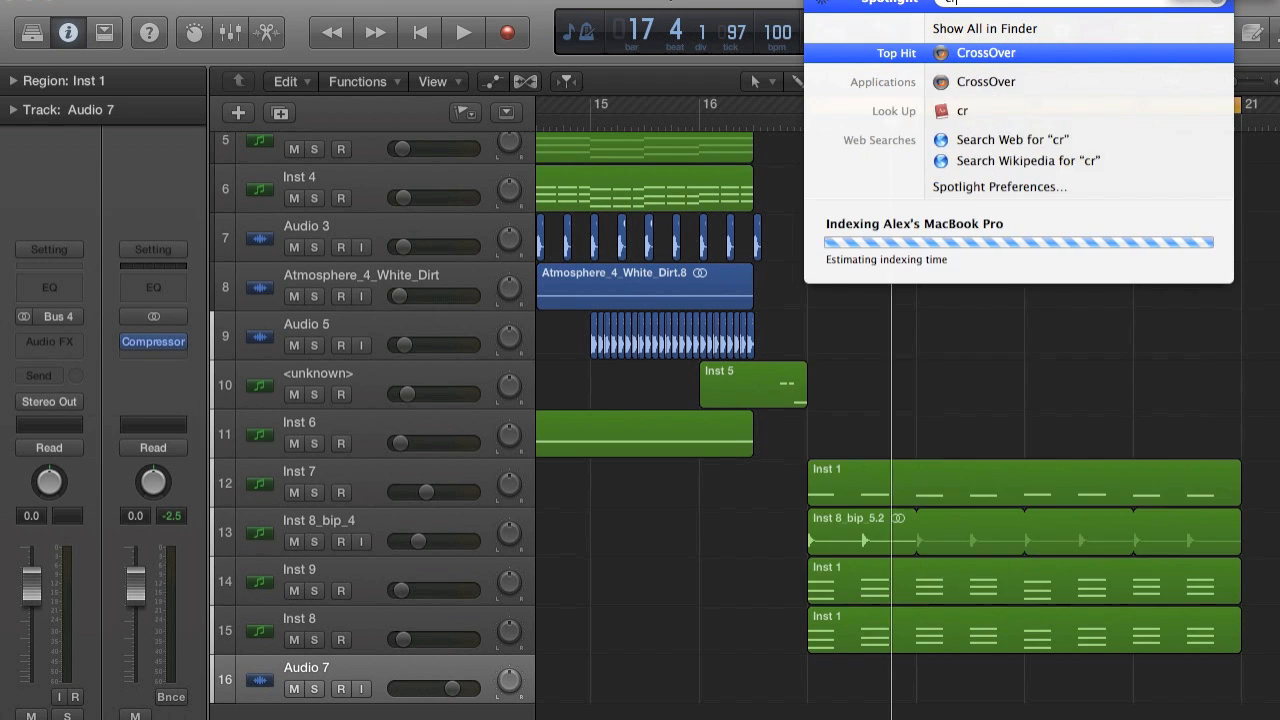
key("BackSpace")
key("BackSpace")
key("BackSpace")
key("BackSpace")
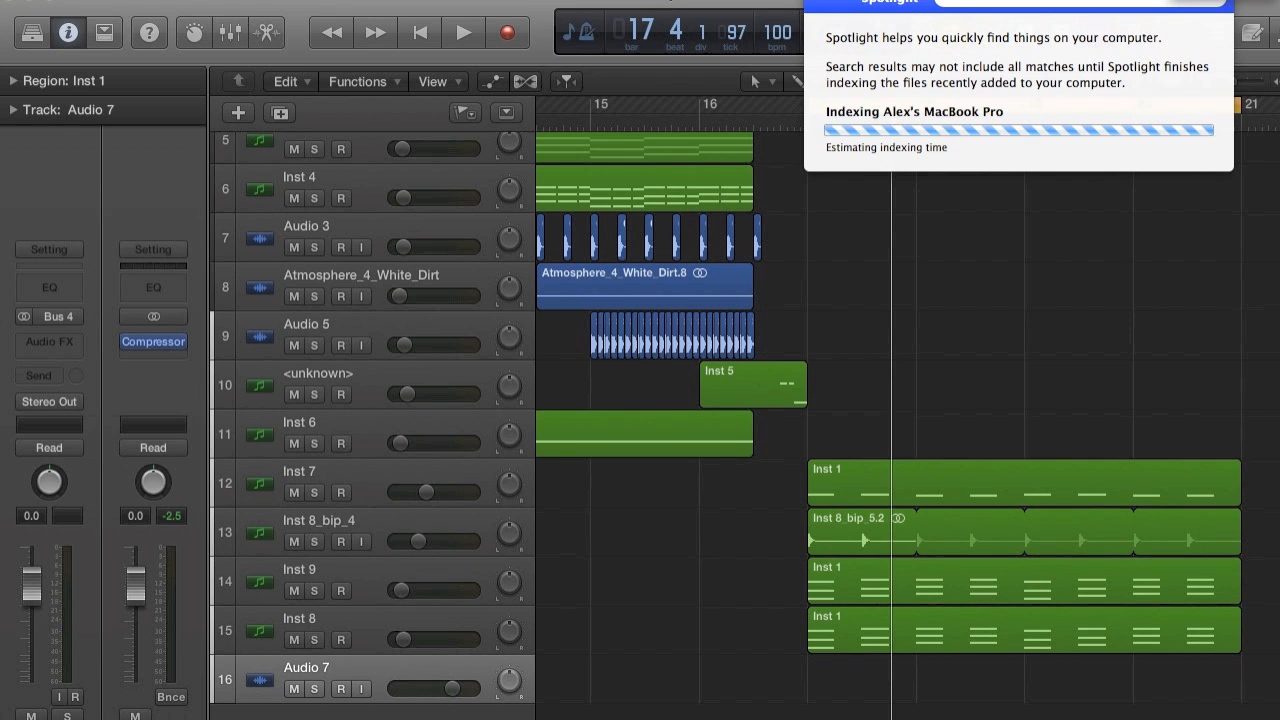
key("Escape")
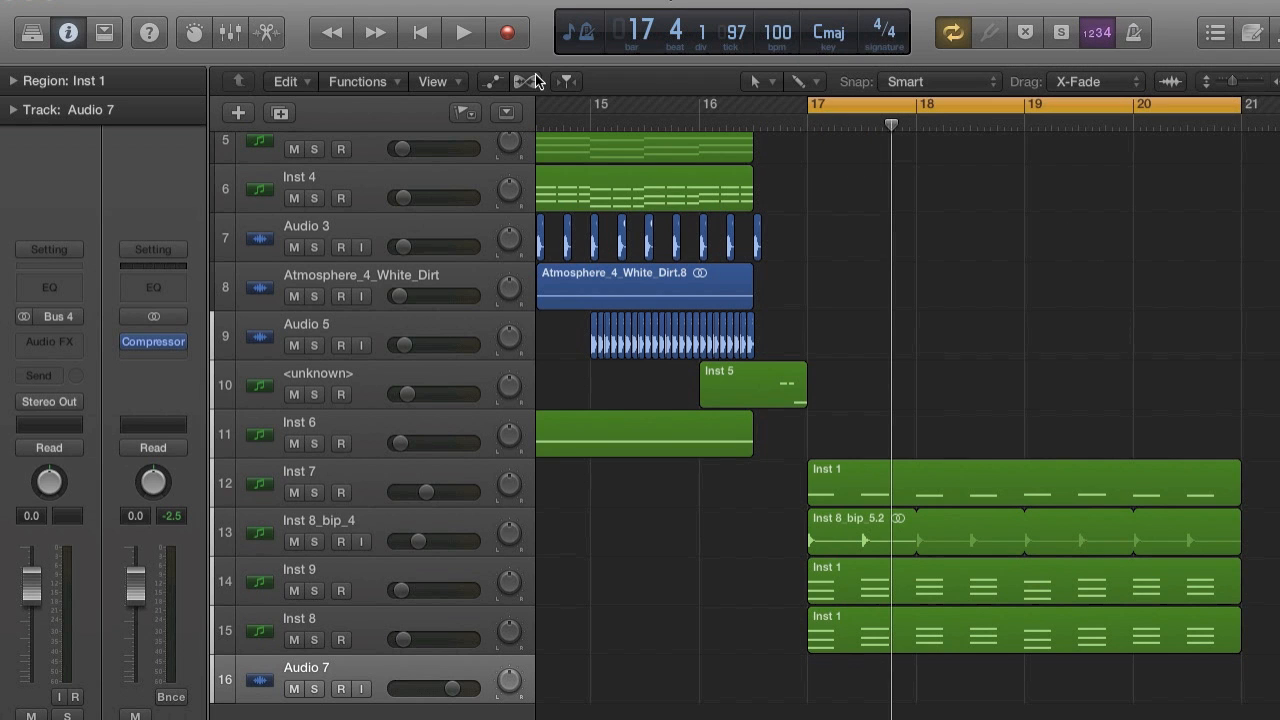
Start an audio file import and browse the Desktop for the sample pack folders.
left_click(88, 0)
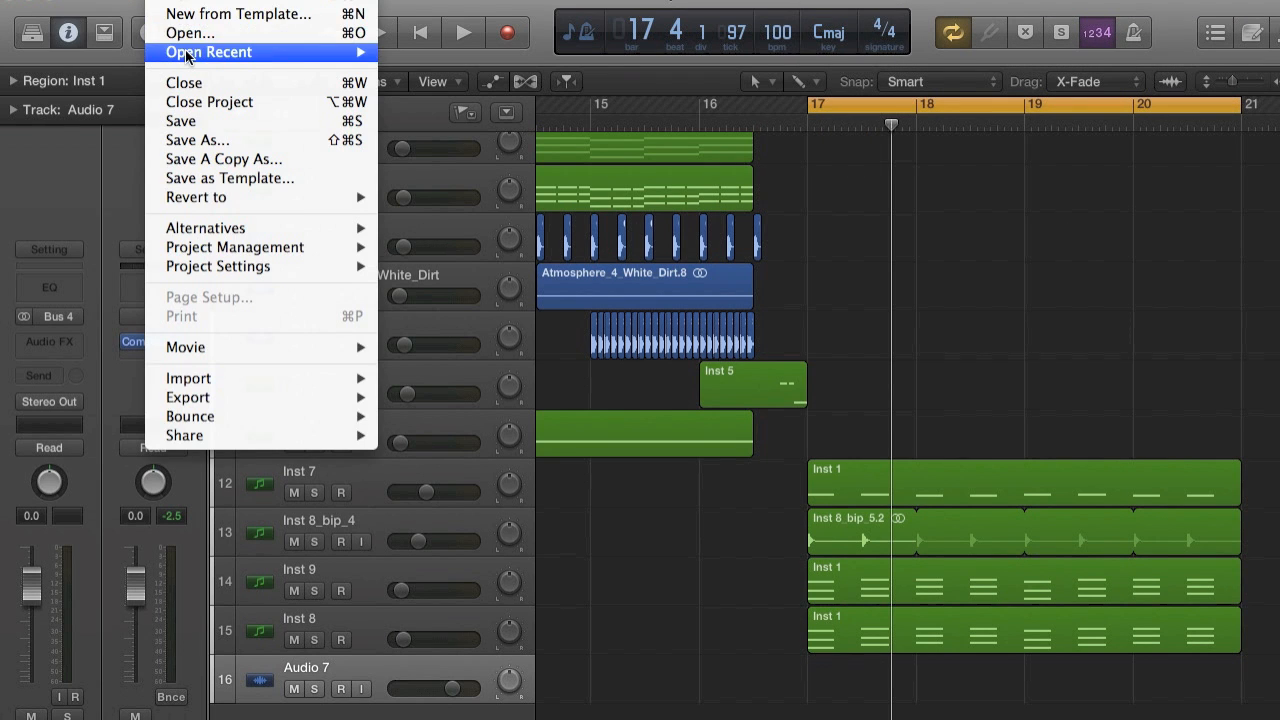
mouse_move(203, 378)
left_click(515, 394)
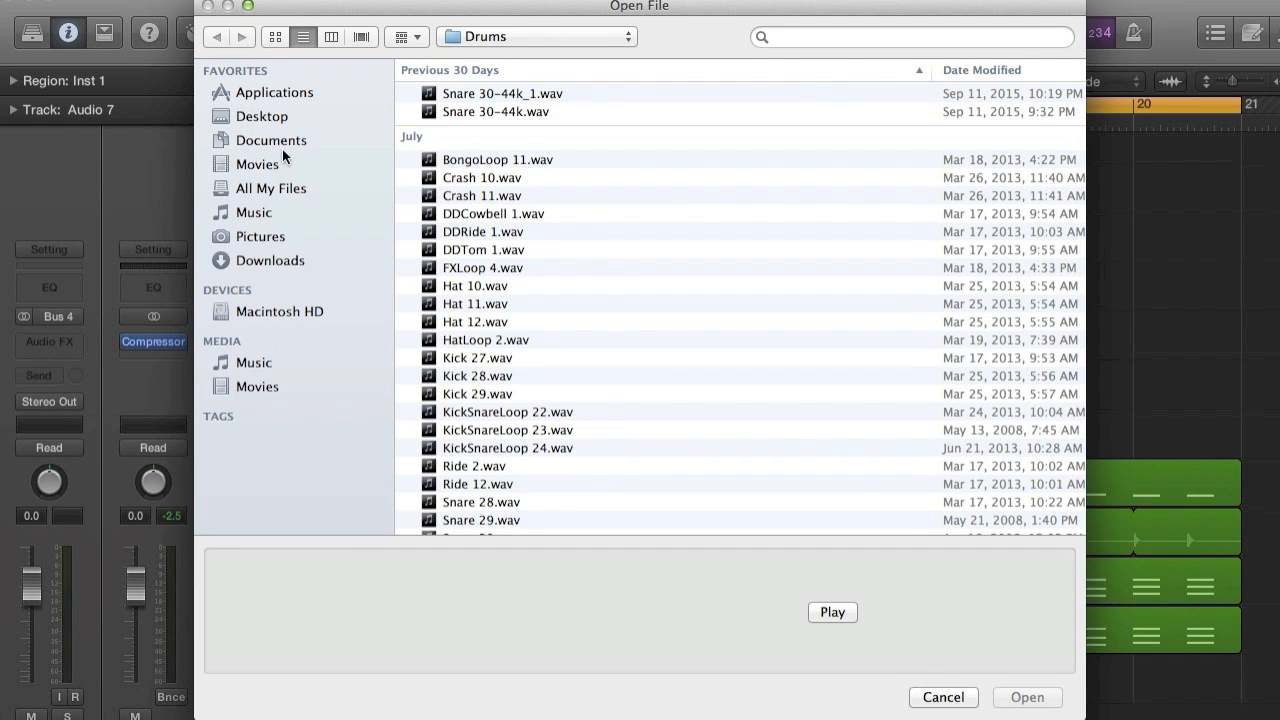
left_click(264, 116)
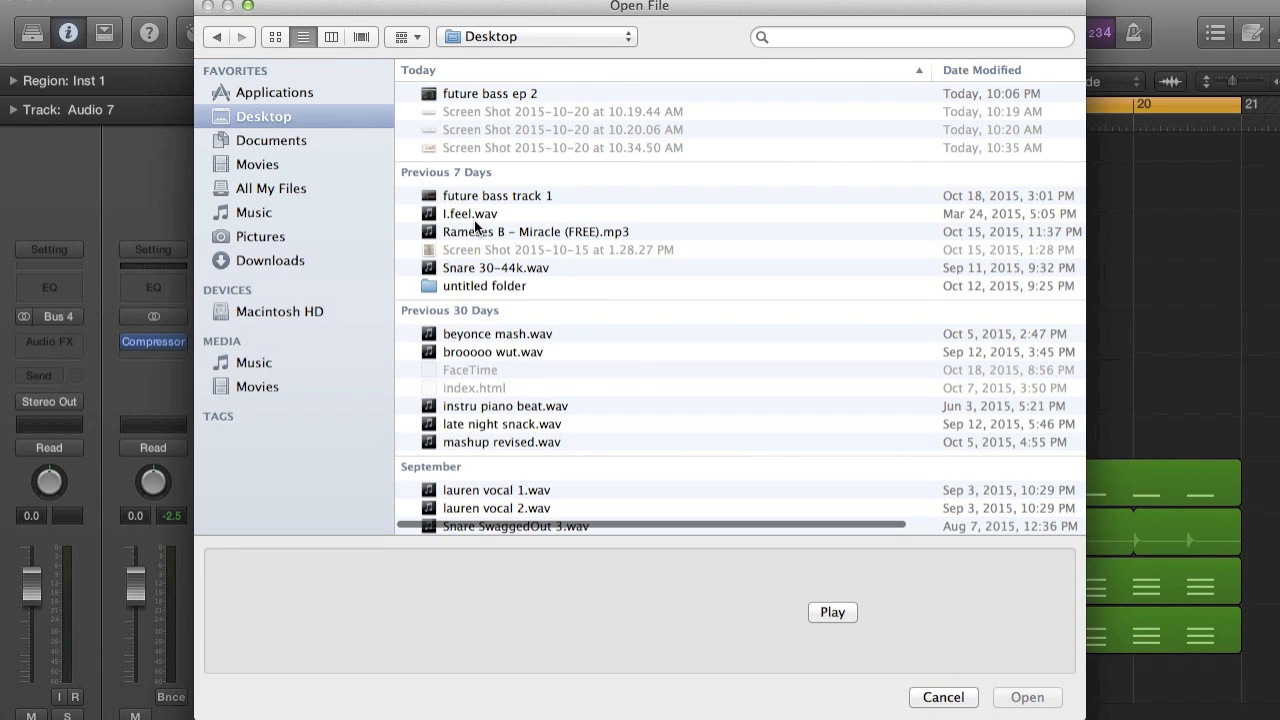
scroll(475, 227, "down", 5)
scroll(475, 227, "up", 5)
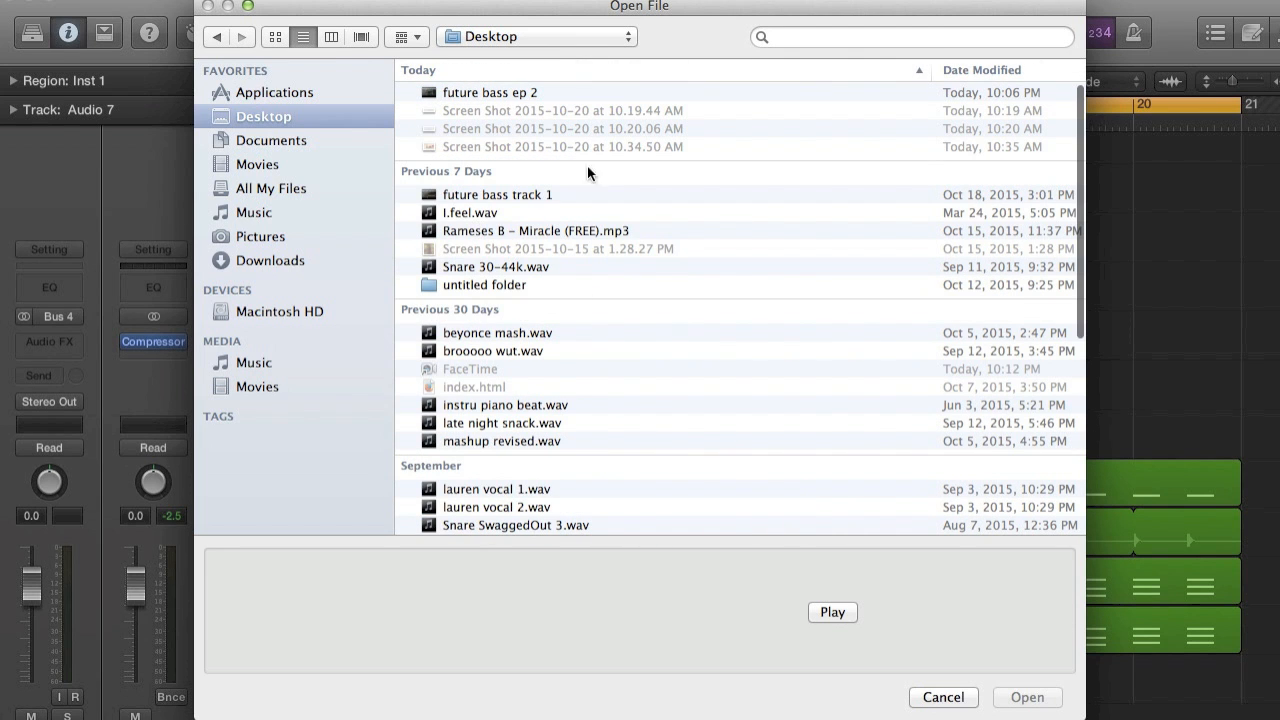
scroll(526, 236, "down", 10)
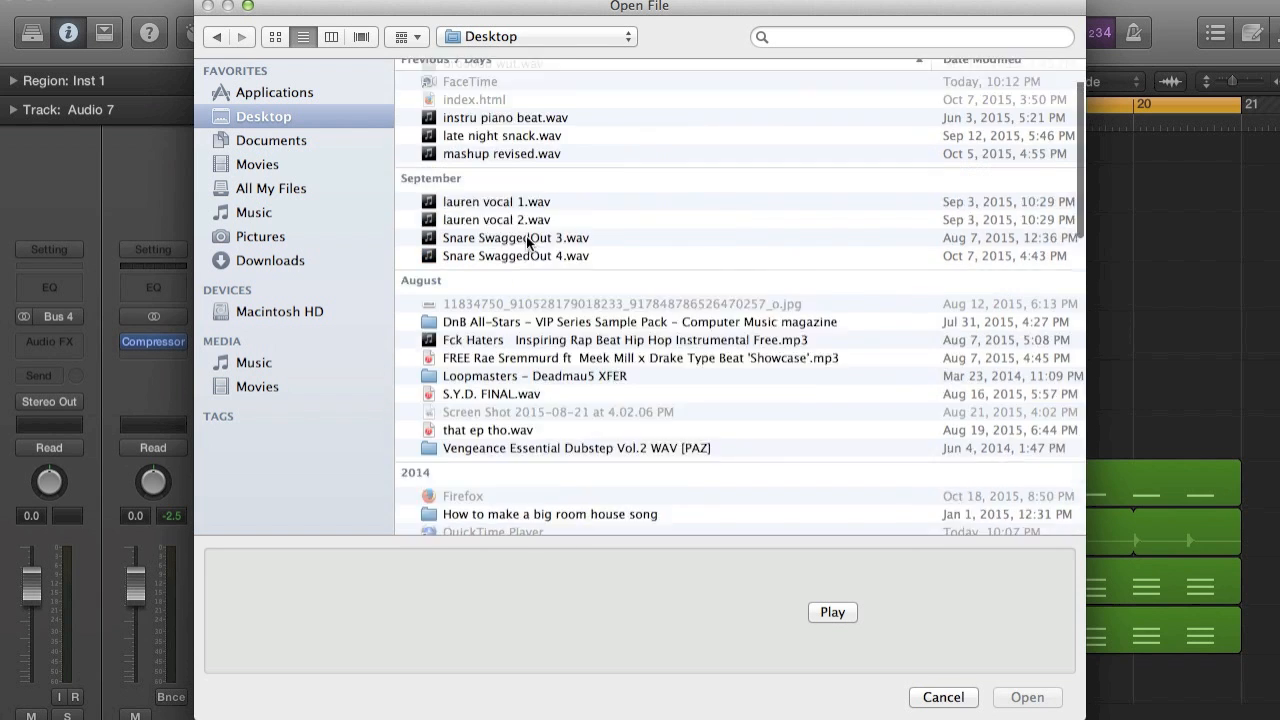
Import VDUB2 Crash 01 from the cymbals folder of Vengeance Essential Dubstep Vol.2 onto the new audio track.
double_click(476, 376)
left_click(479, 93)
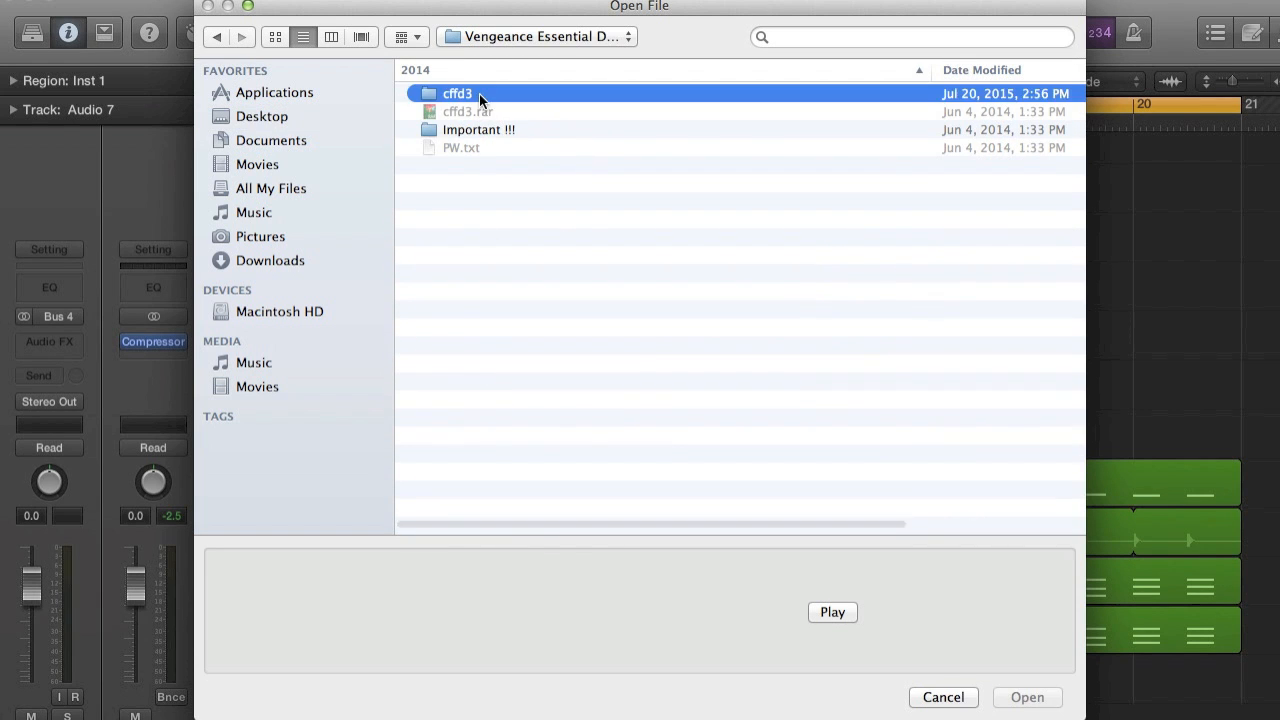
double_click(479, 93)
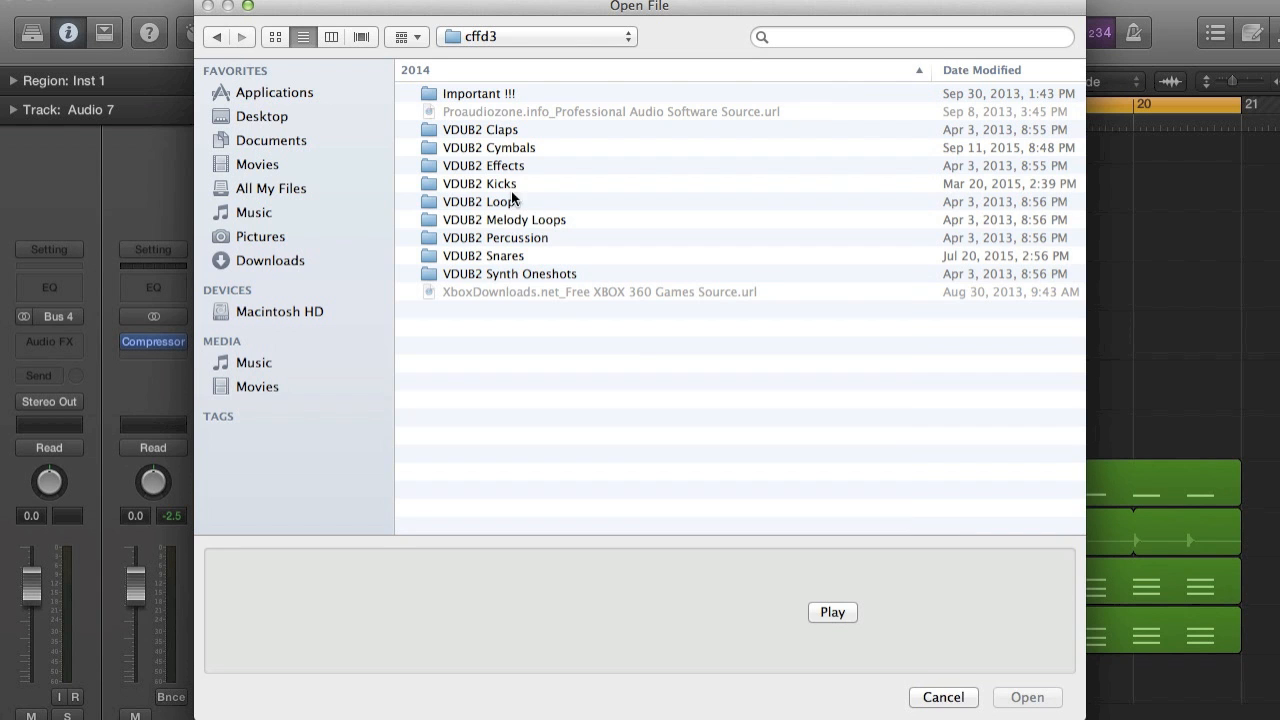
double_click(514, 150)
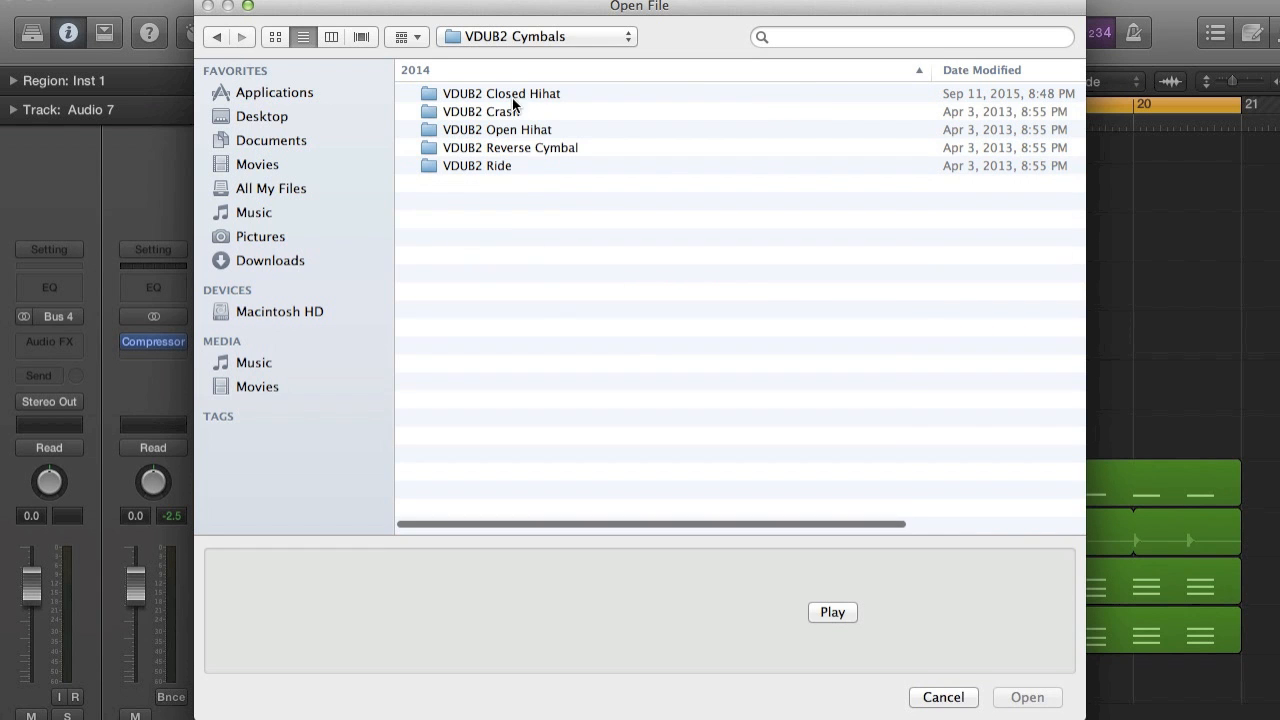
double_click(515, 112)
left_click(526, 95)
double_click(526, 95)
Set the crash track's volume to -17.6 dB and play the start of bar 17.
key("z")
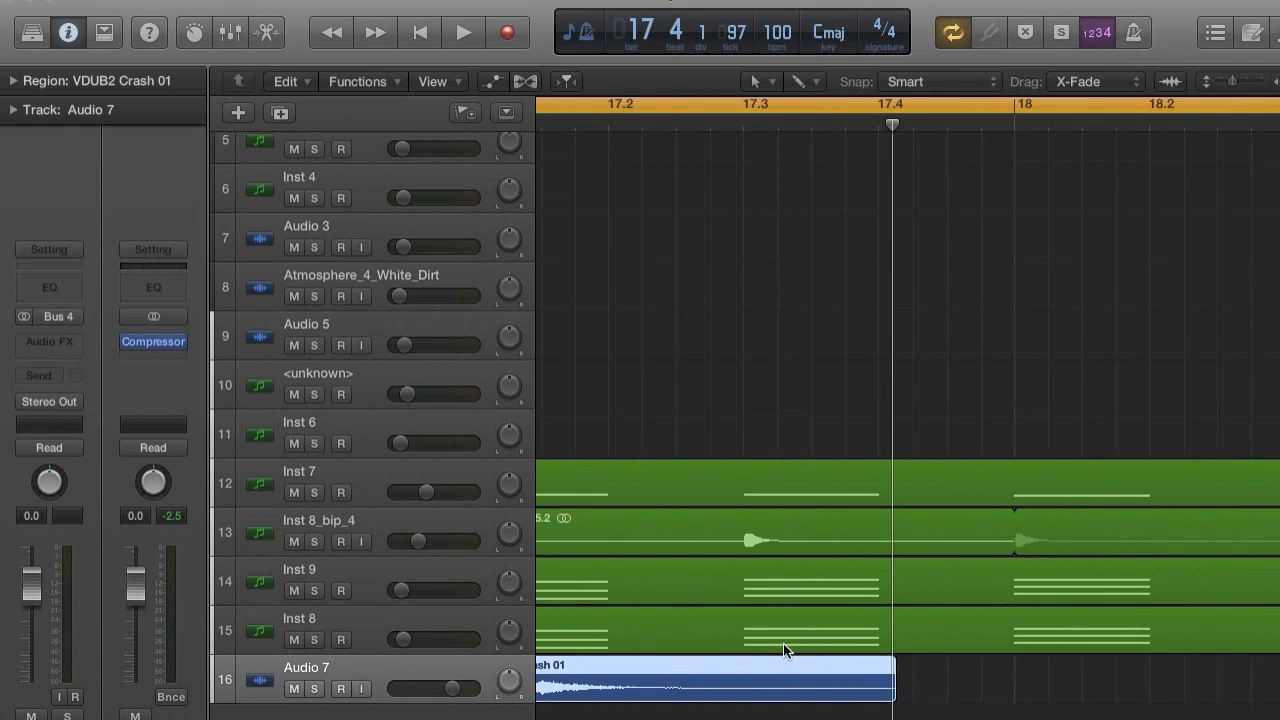
left_click_drag(452, 688, 436, 688)
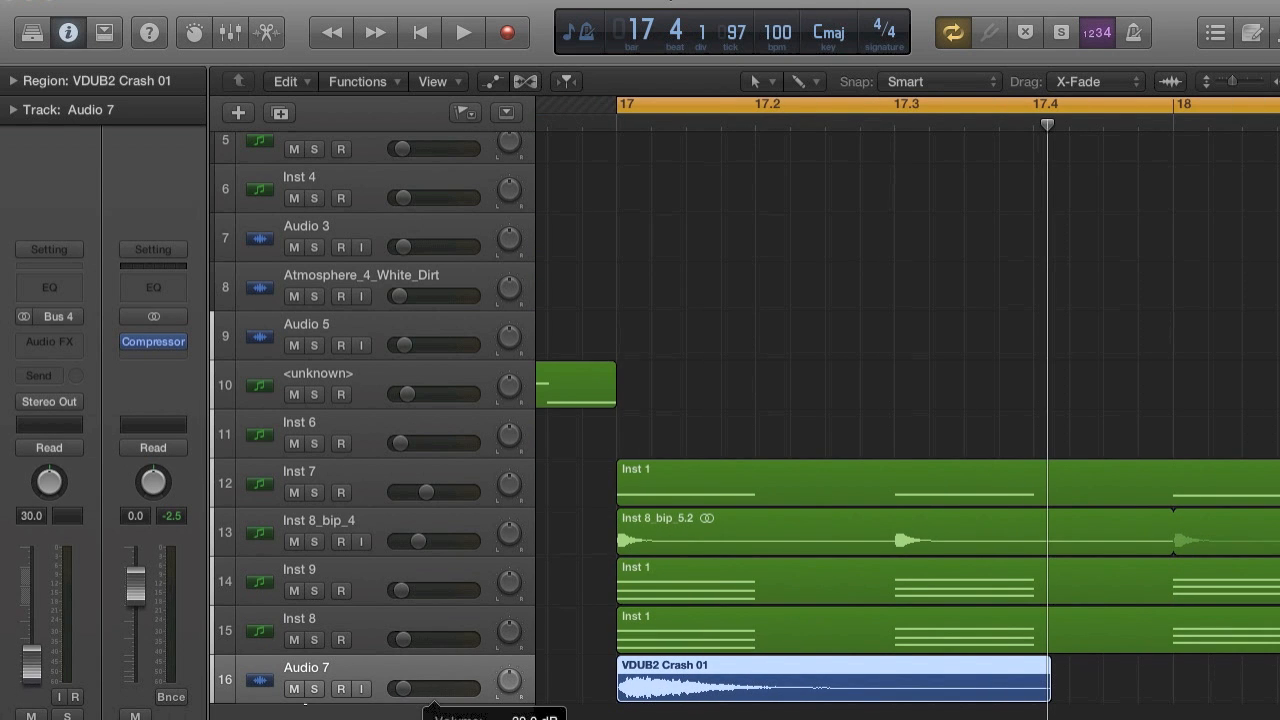
key("space")
Lower the crash track's volume to -29.0 dB while playing the start of bar 17.
key("space")
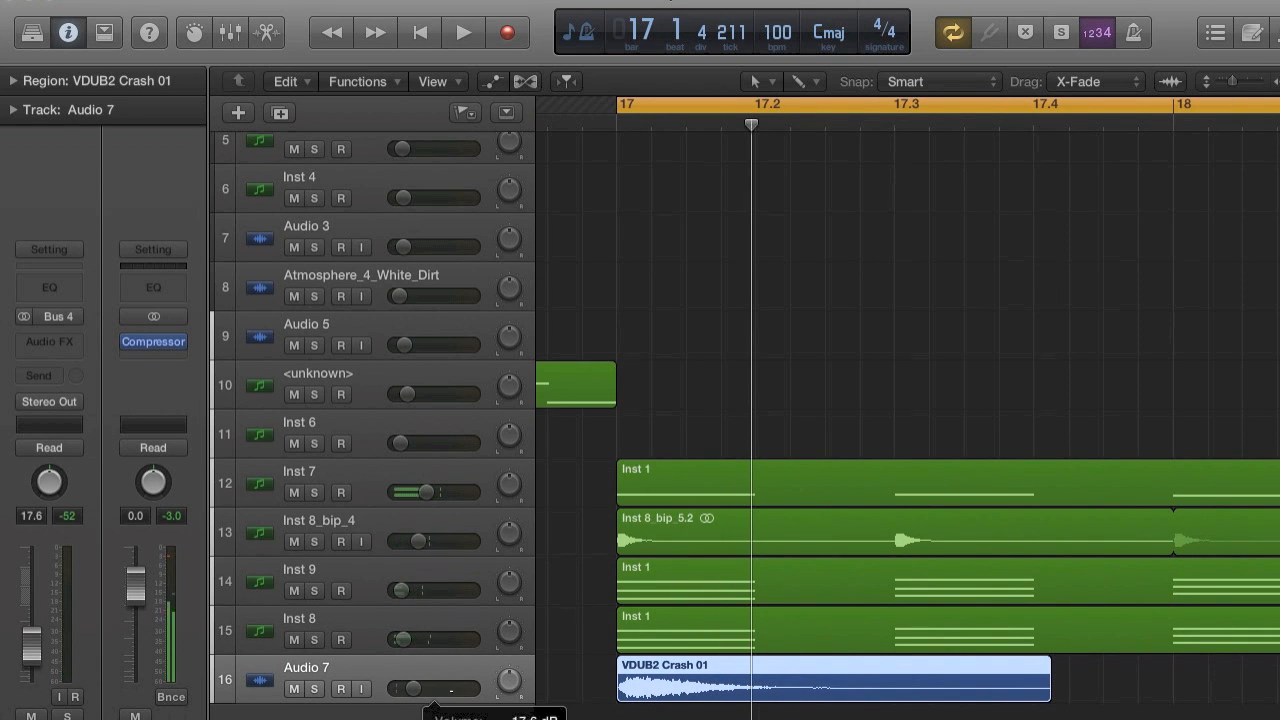
key("space")
key("space")
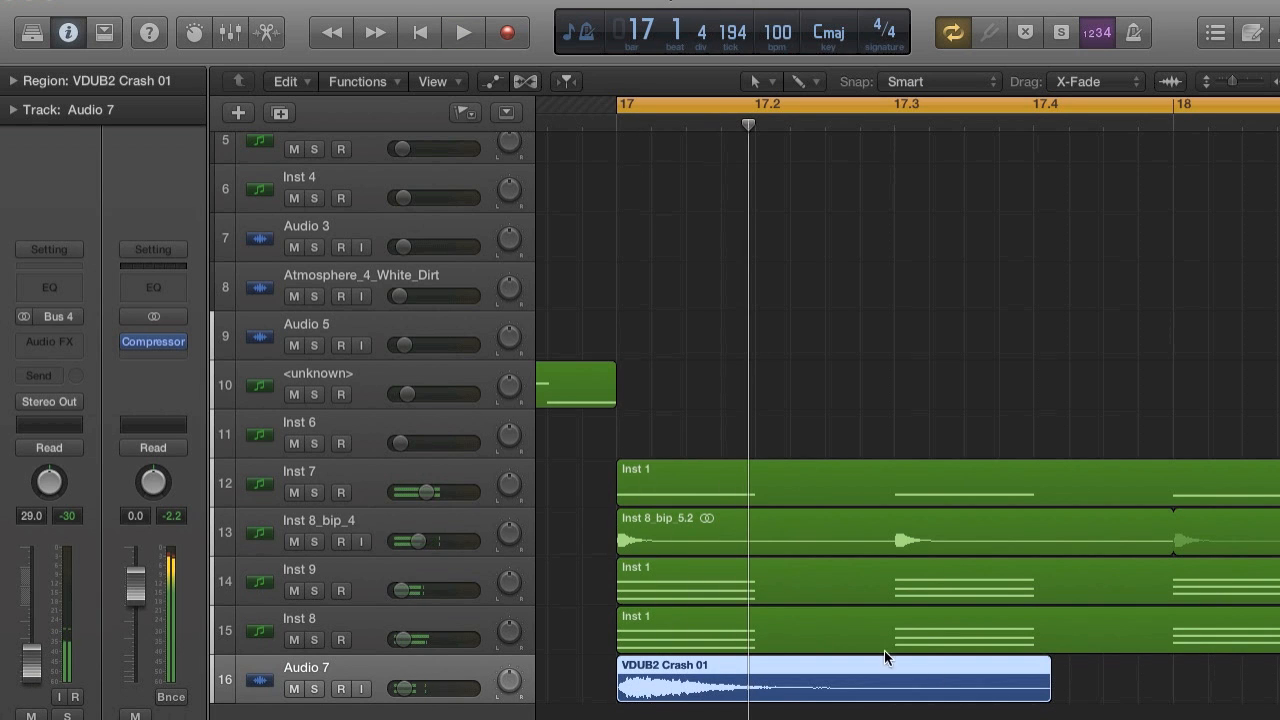
Trim the end of the VDUB2 Crash 01 region precisely to beat 17.2.
left_click_drag(1044, 682, 748, 682)
key("super+Right")
key("super+Right")
key("super+Right")
key("super+Right")
key("super+Right")
key("super+Right")
key("super+Right")
key("super+Right")
key("super+Right")
left_click(784, 685)
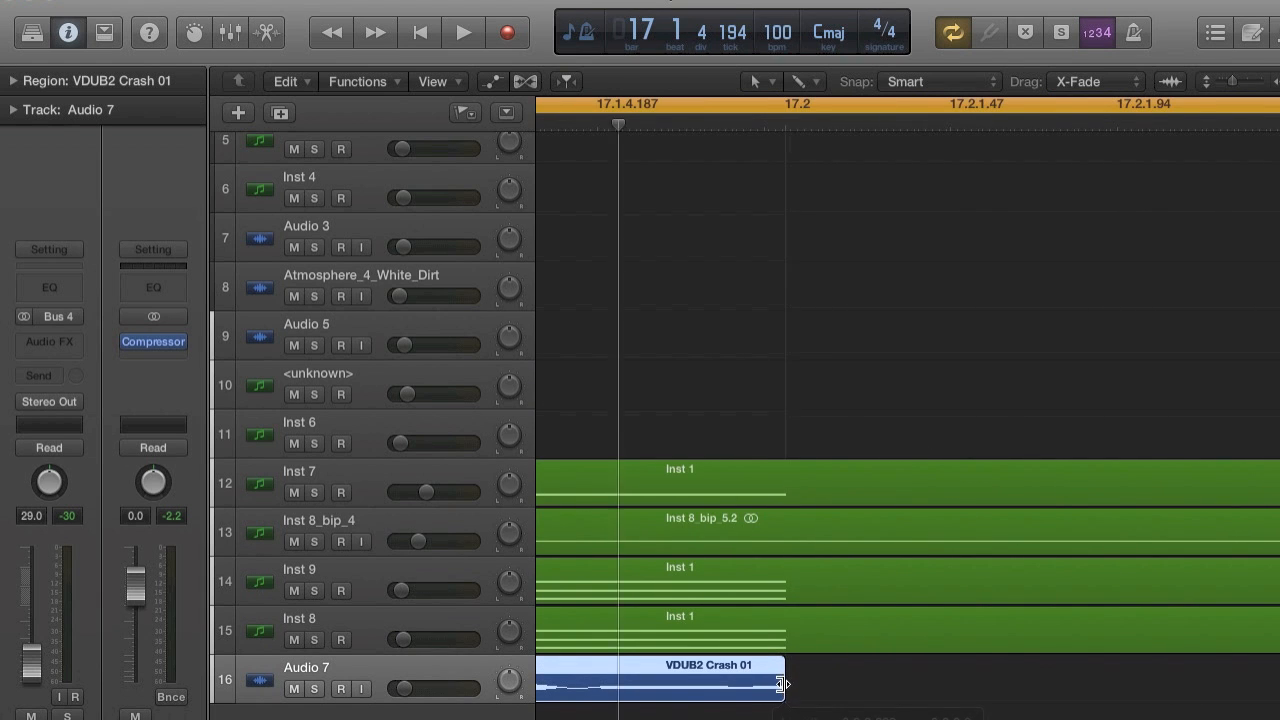
scroll(784, 685, "right", 2)
key("super+Right")
key("super+Right")
key("super+Right")
scroll(785, 688, "right", 8)
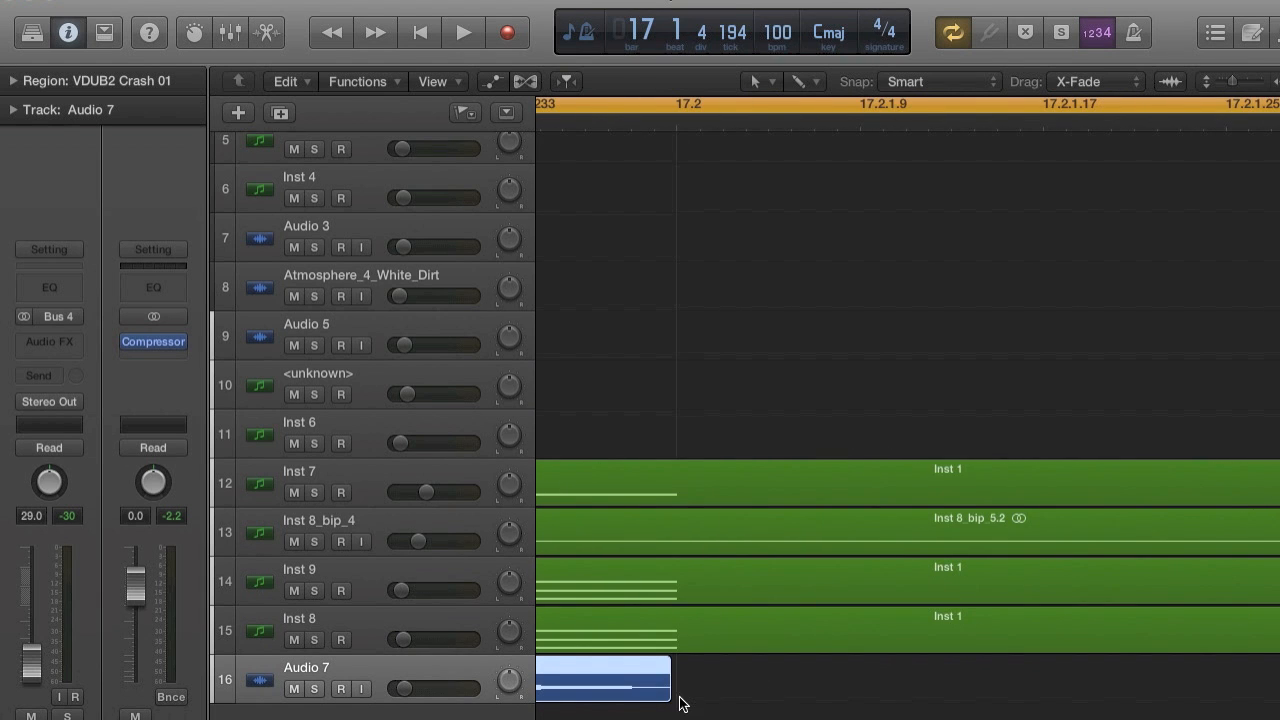
mouse_move(661, 688)
left_mouse_down()
mouse_move(688, 688)
mouse_move(664, 688)
left_mouse_up()
Select the trimmed crash region at bar 17 and save the project.
key("super+Left")
scroll(664, 689, "left", 4)
key("super+Left")
key("super+Left")
key("super+Left")
key("super+Left")
scroll(664, 689, "left", 5)
key("super+Left")
key("super+Left")
key("super+Left")
key("super+Left")
key("super+Left")
key("super+Left")
scroll(784, 665, "right", 5)
left_click(860, 690)
left_click(664, 690)
left_click(160, 1)
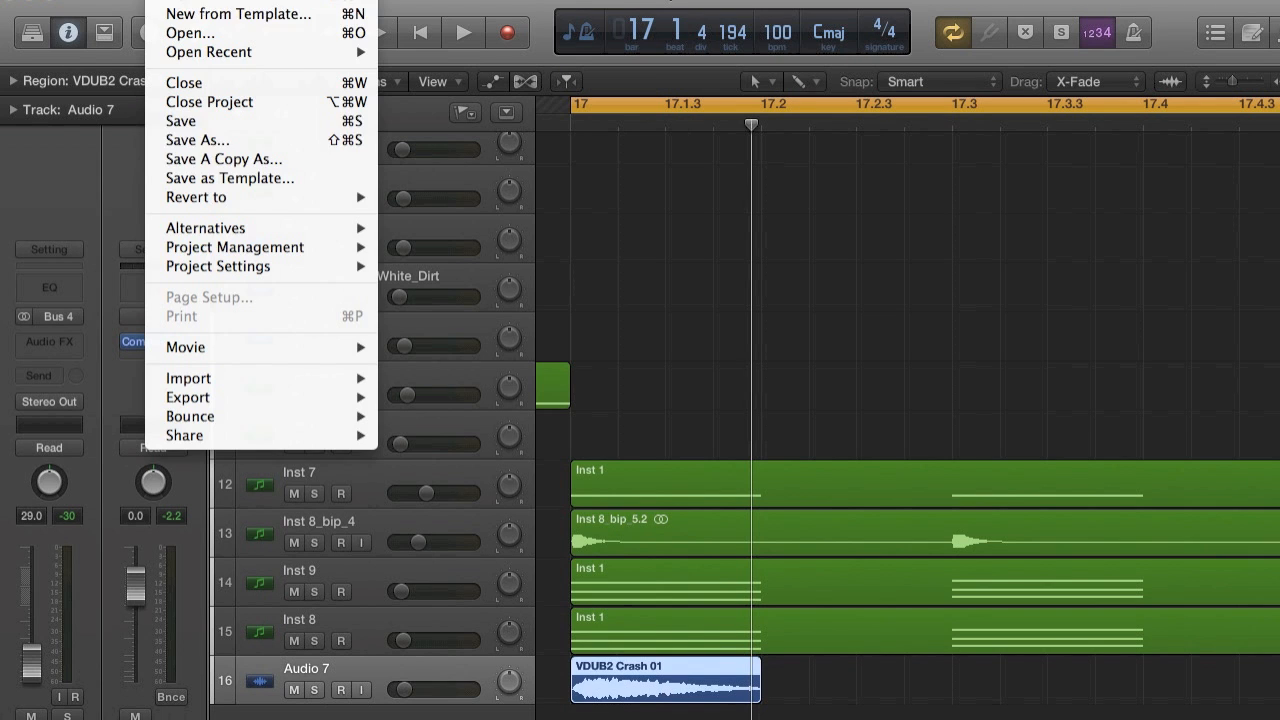
left_click(221, 127)
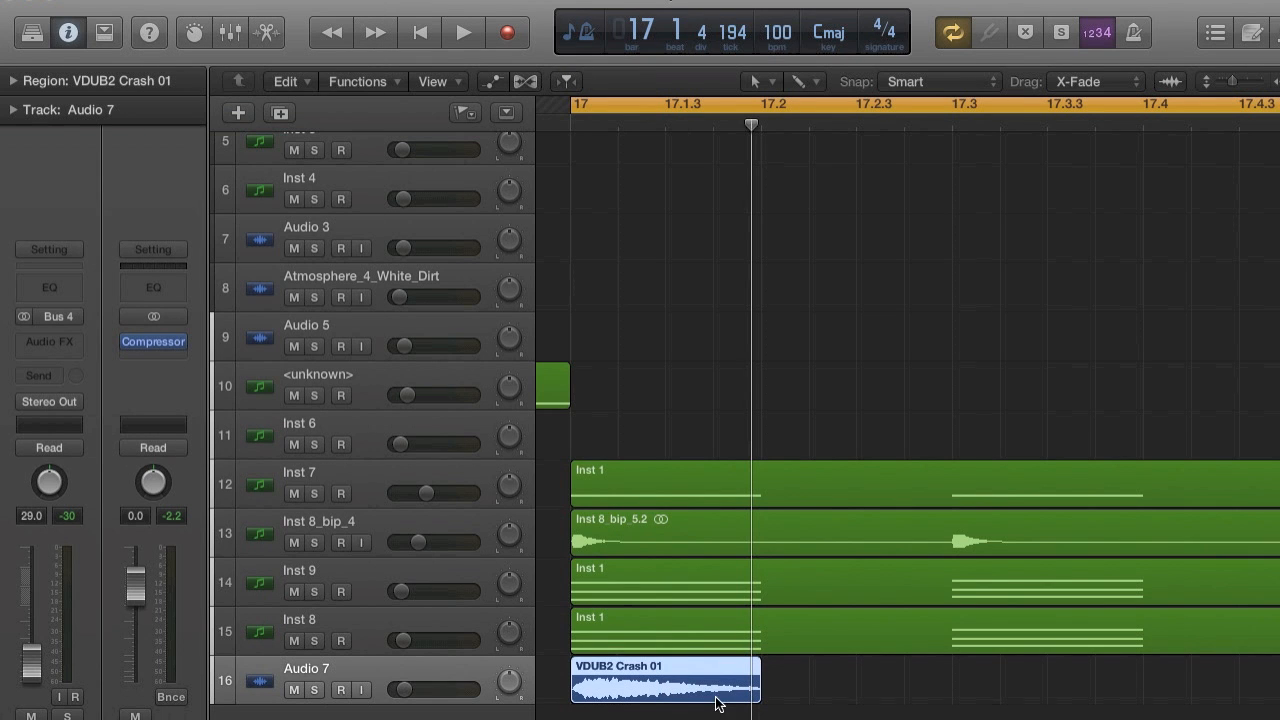
Repeat the crash region once and move the copy to start at beat 17.3.
key("super+r")
left_click(773, 291)
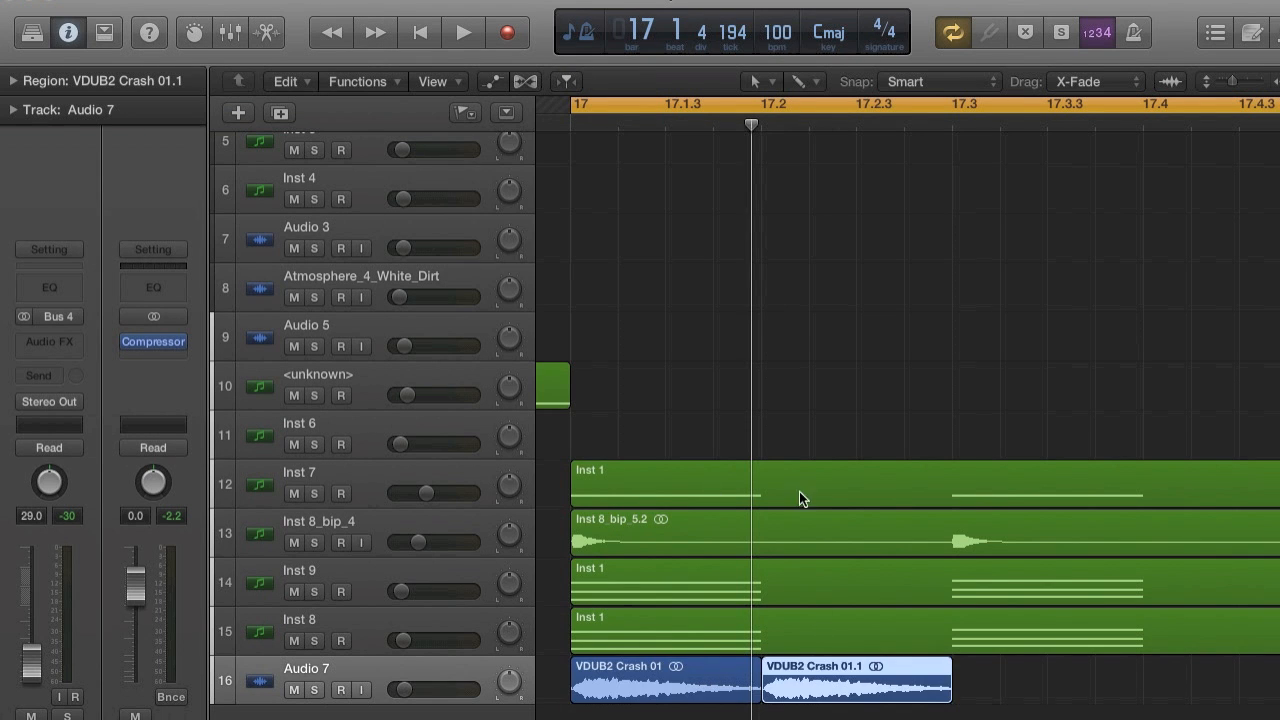
left_click_drag(826, 677, 1016, 671)
Repeat both crash regions in bar 17 once and move the two copies to start at bar 18.
key("super+Left")
key("super+Left")
key("super+Left")
key("super+Left")
key("super+Left")
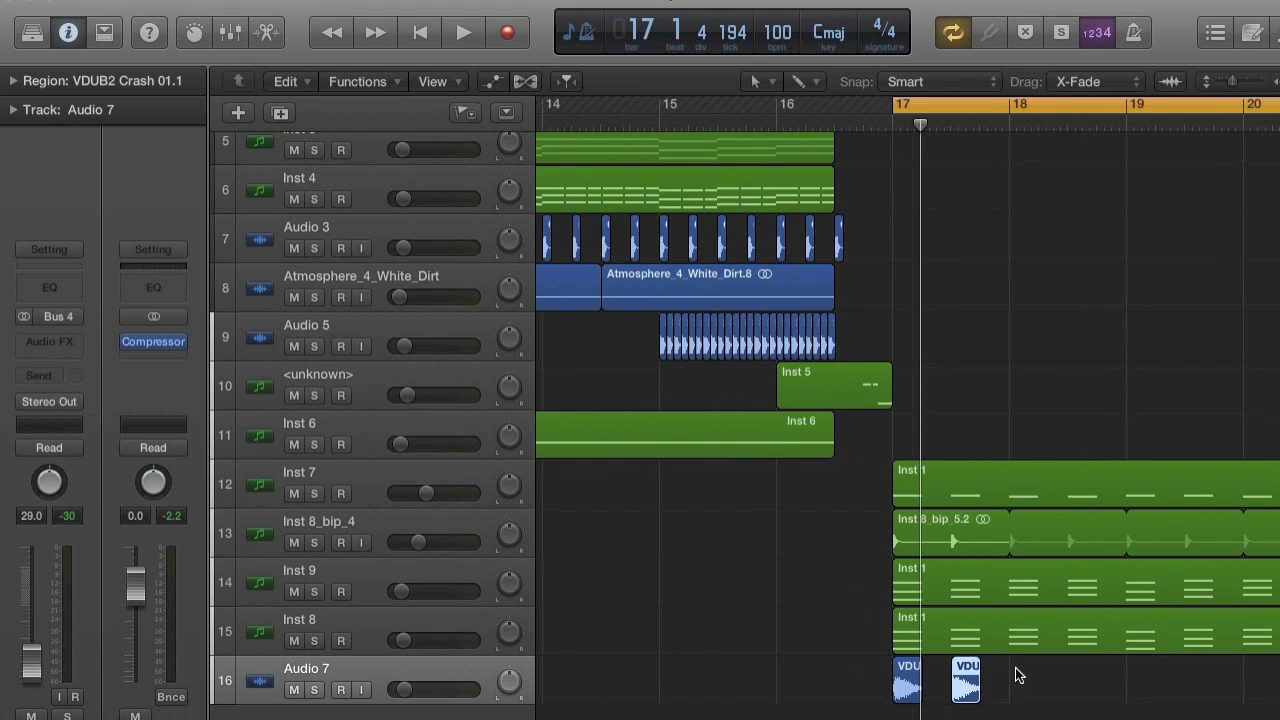
left_click(900, 677, "shift")
key("super+r")
left_click(781, 294)
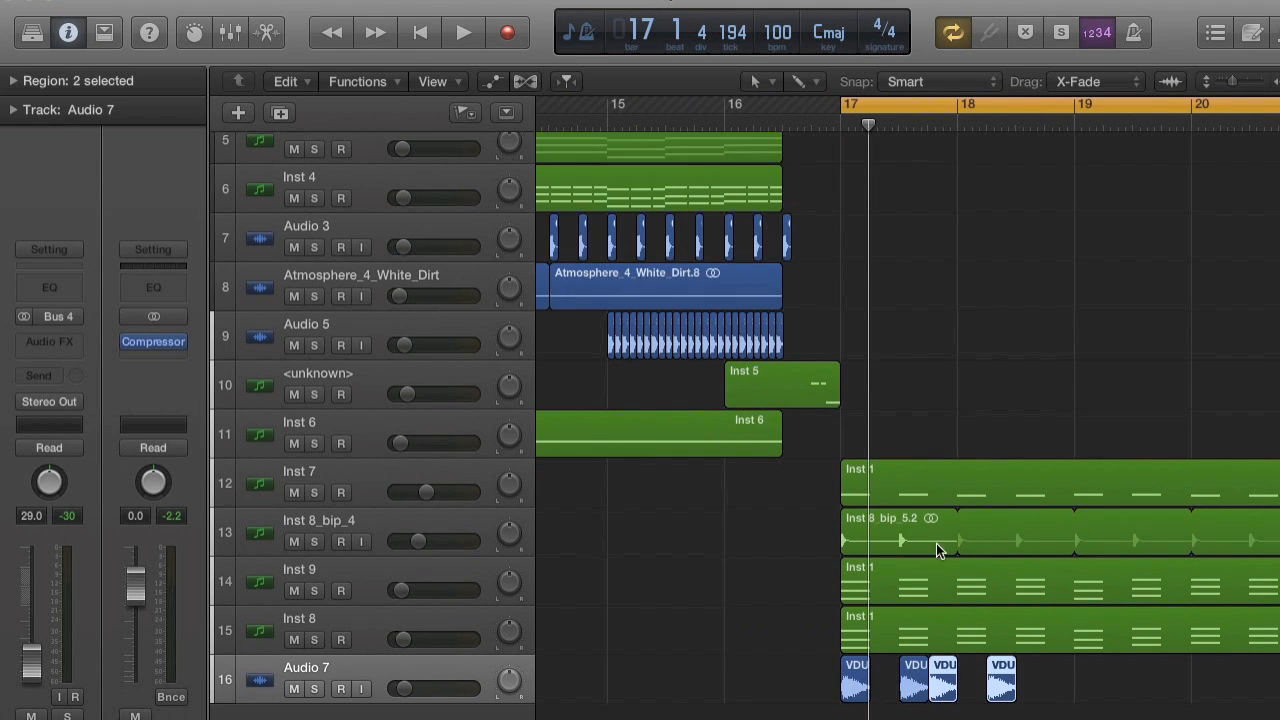
left_click_drag(944, 684, 972, 680)
Repeat the four crash regions of bars 17 and 18 once and move the copies to start at bar 19.
key("super+r")
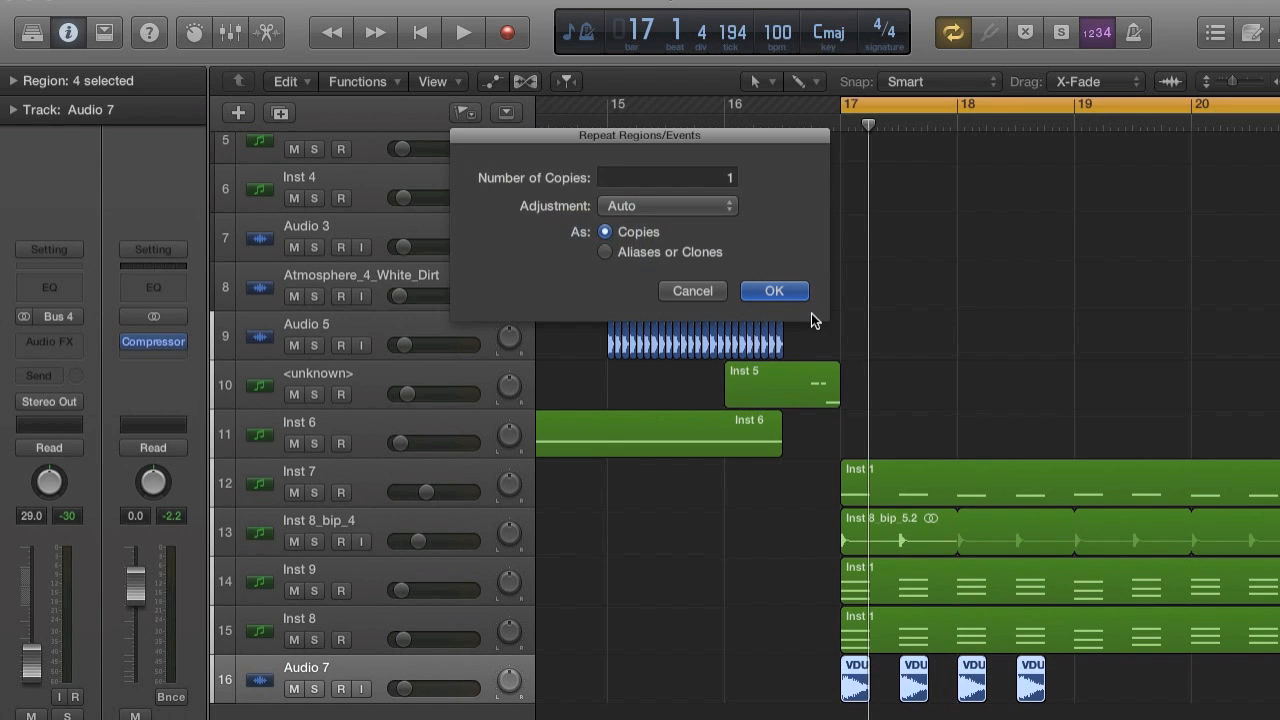
left_click(803, 291)
left_click(1053, 681)
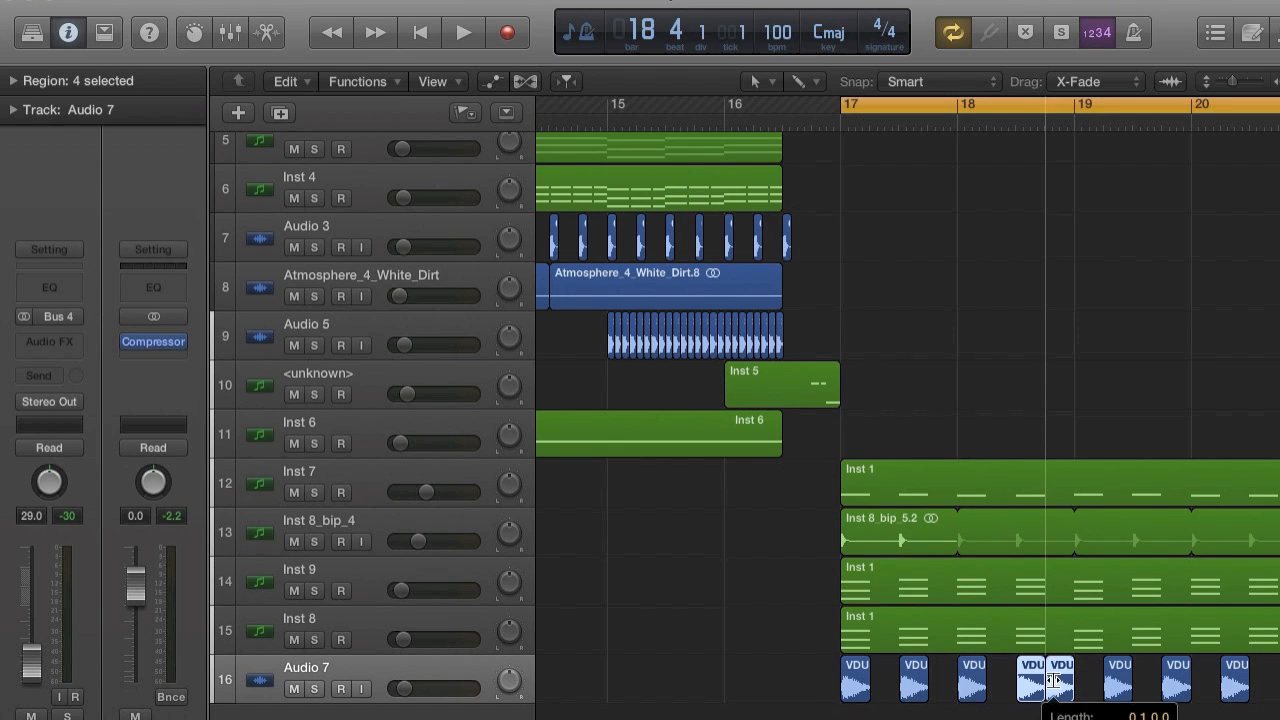
left_click_drag(1268, 685, 1064, 688)
scroll(1060, 685, "right", 5)
left_click_drag(835, 690, 864, 689)
Play the loop from bar 17 and insert a stereo Overdrive effect on the crash track.
key("space")
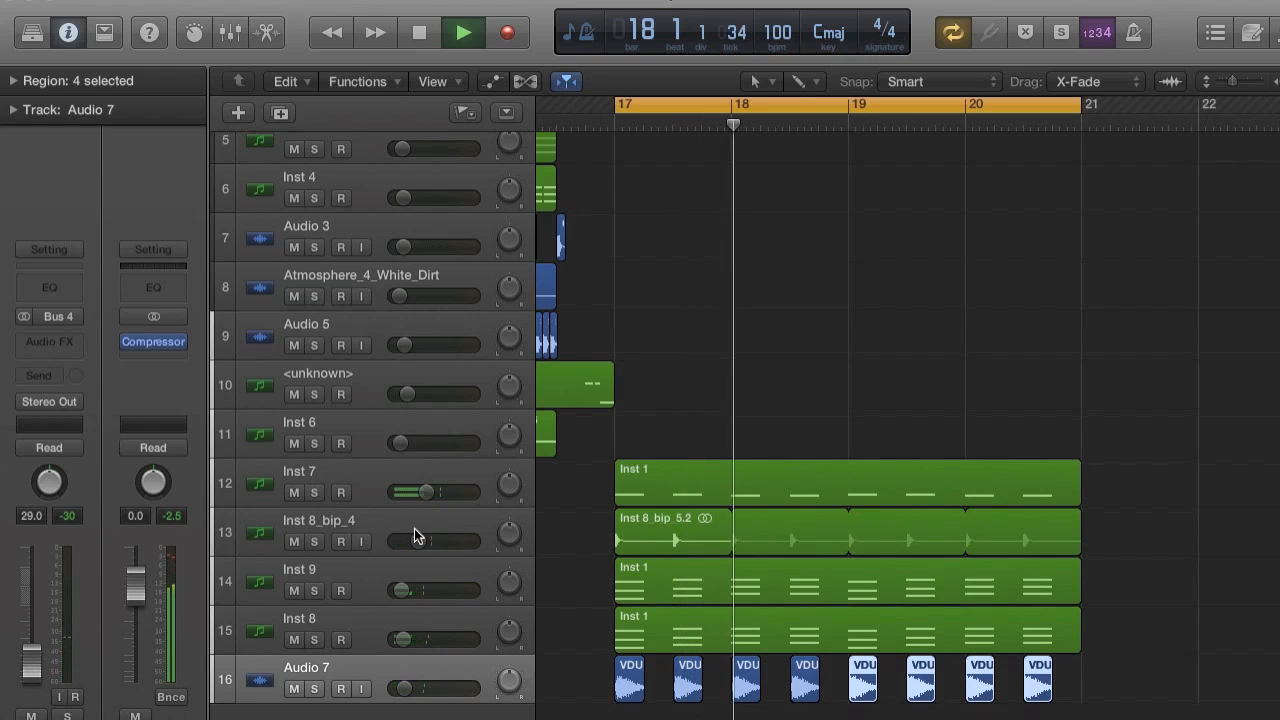
left_click(74, 335)
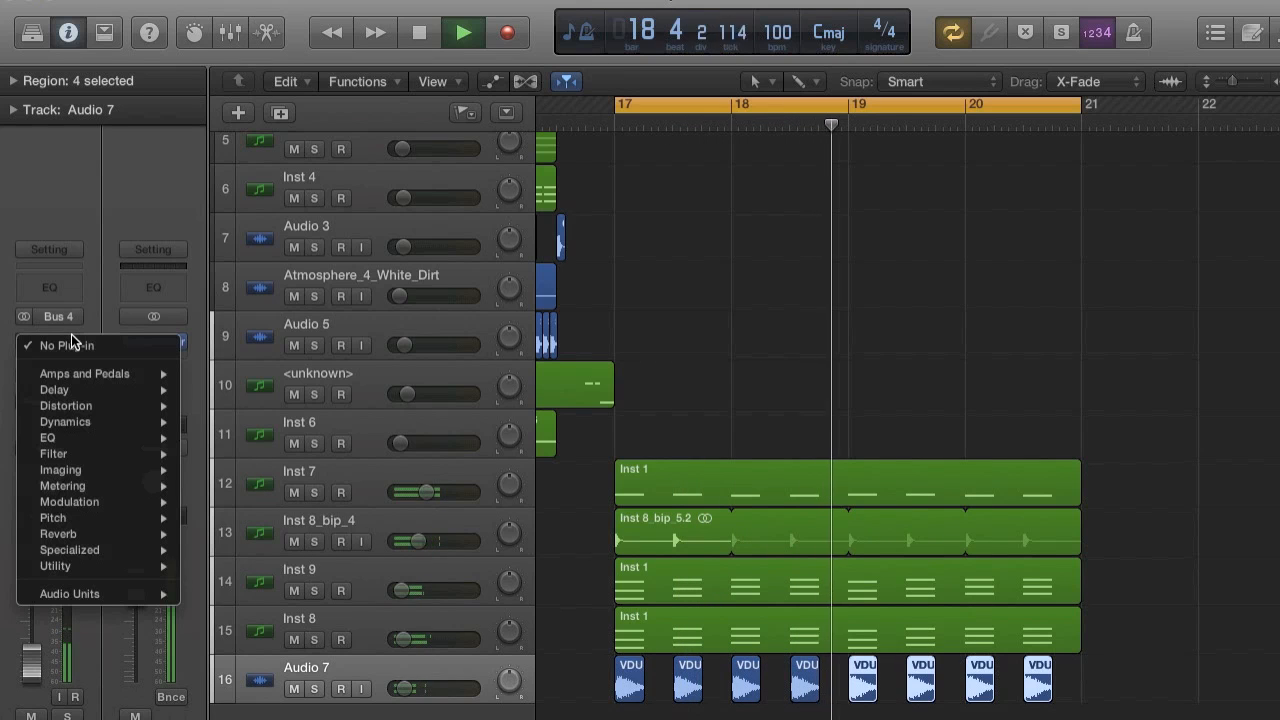
mouse_move(78, 440)
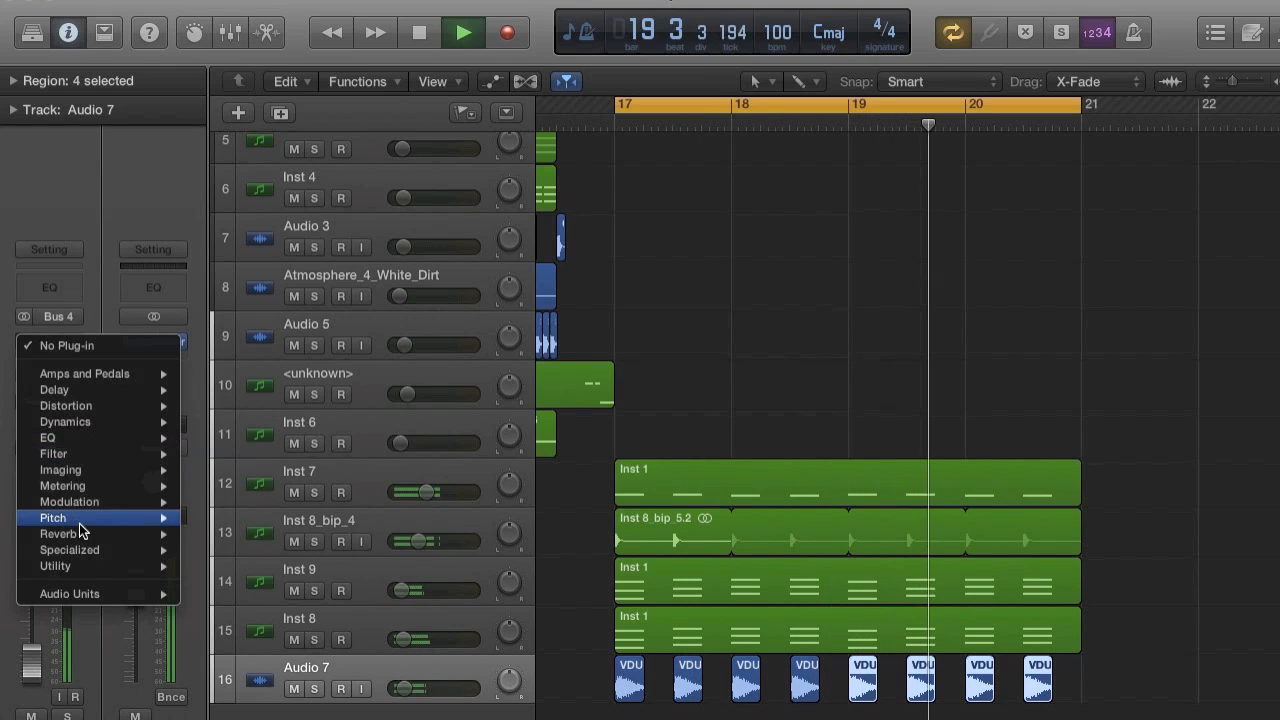
mouse_move(96, 412)
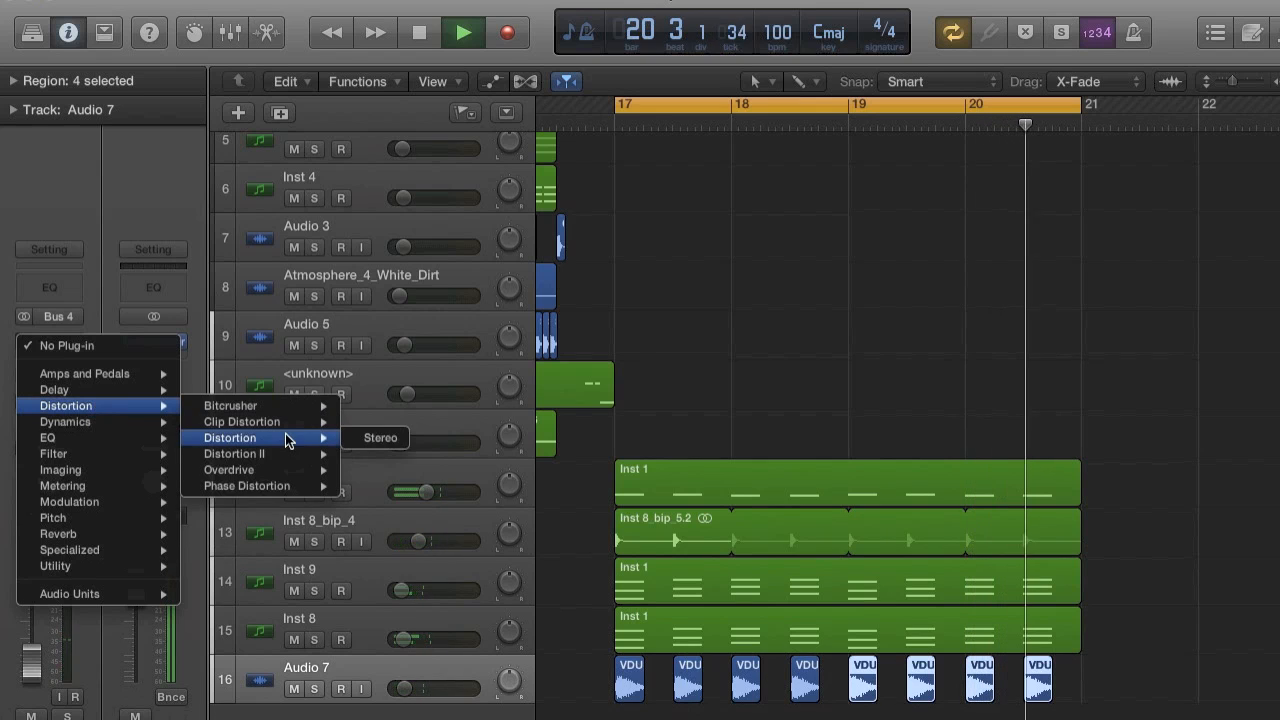
mouse_move(314, 468)
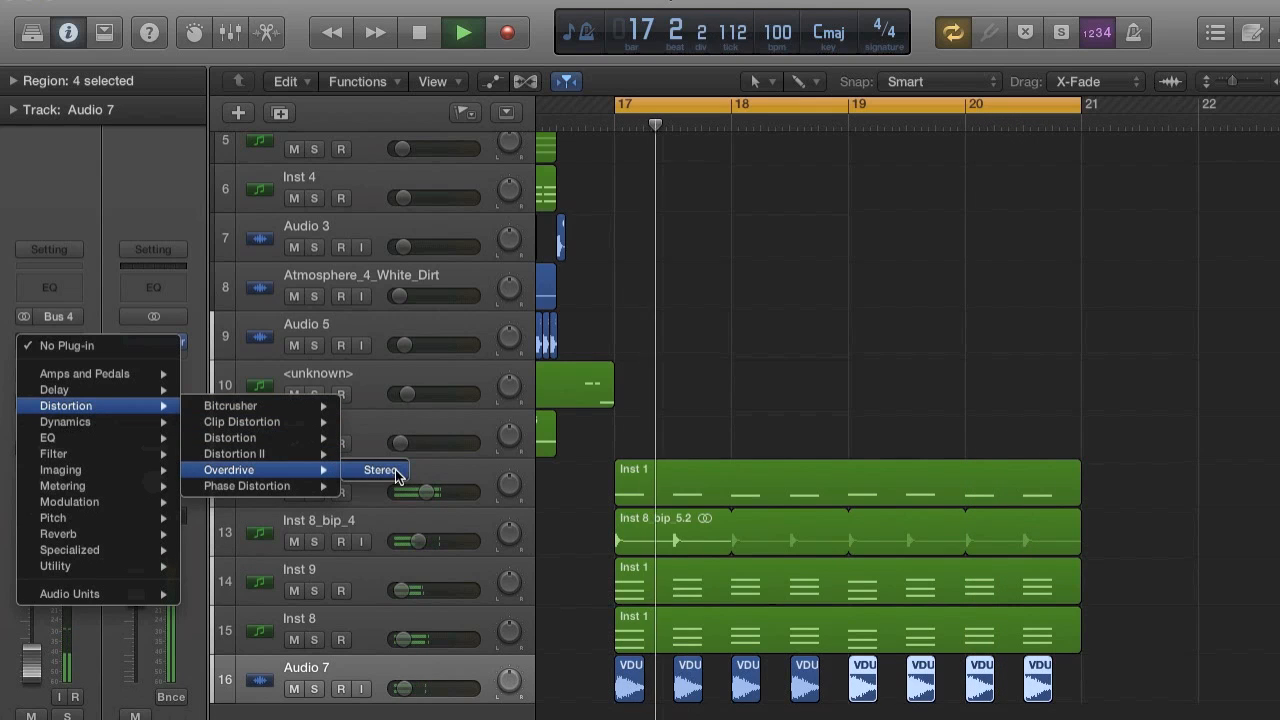
left_click(392, 472)
left_click_drag(190, 250, 190, 180)
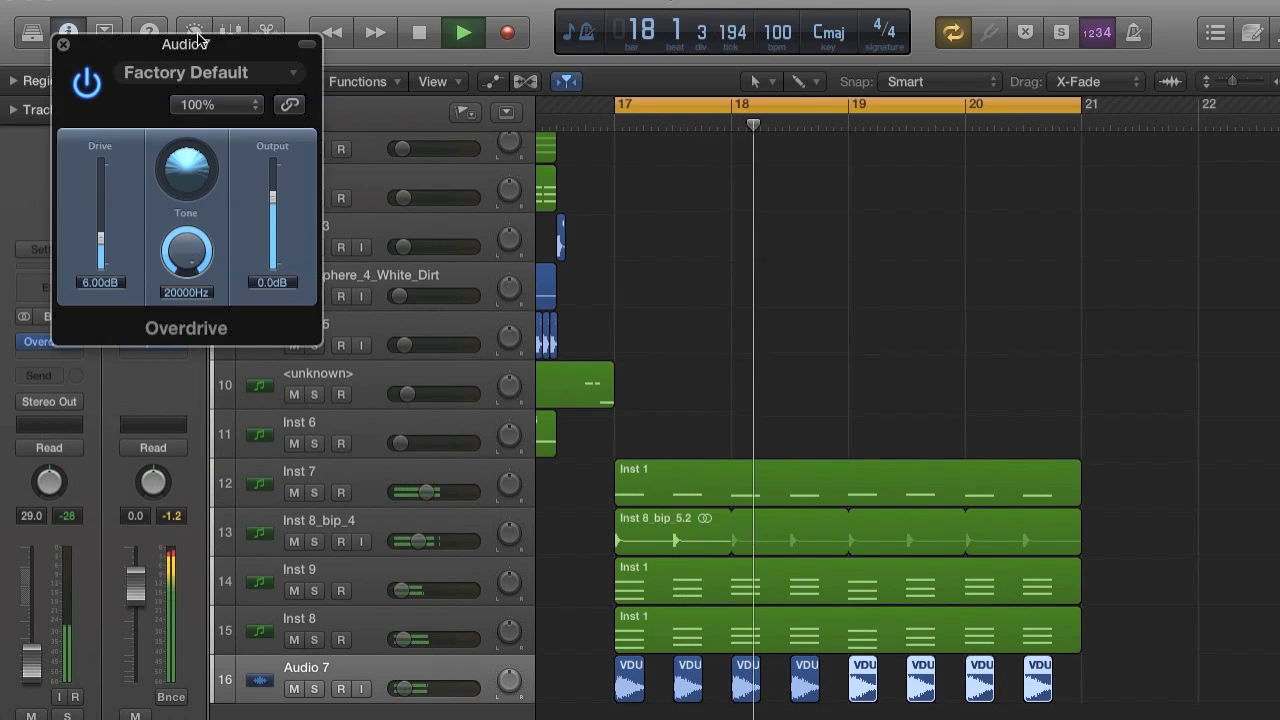
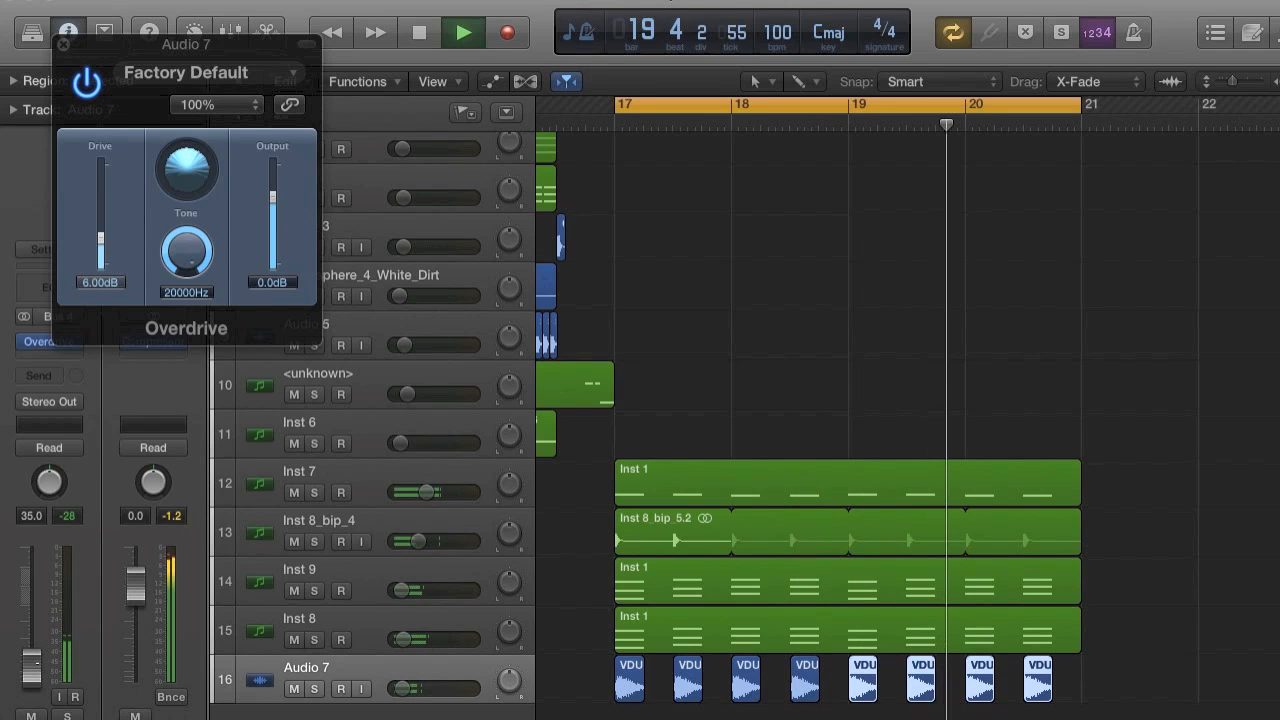
Insert a stereo Solid Dynamics effect after Overdrive on the crash track and set its side chain to Bus 8.
left_click(63, 45)
key("space")
left_click(73, 347)
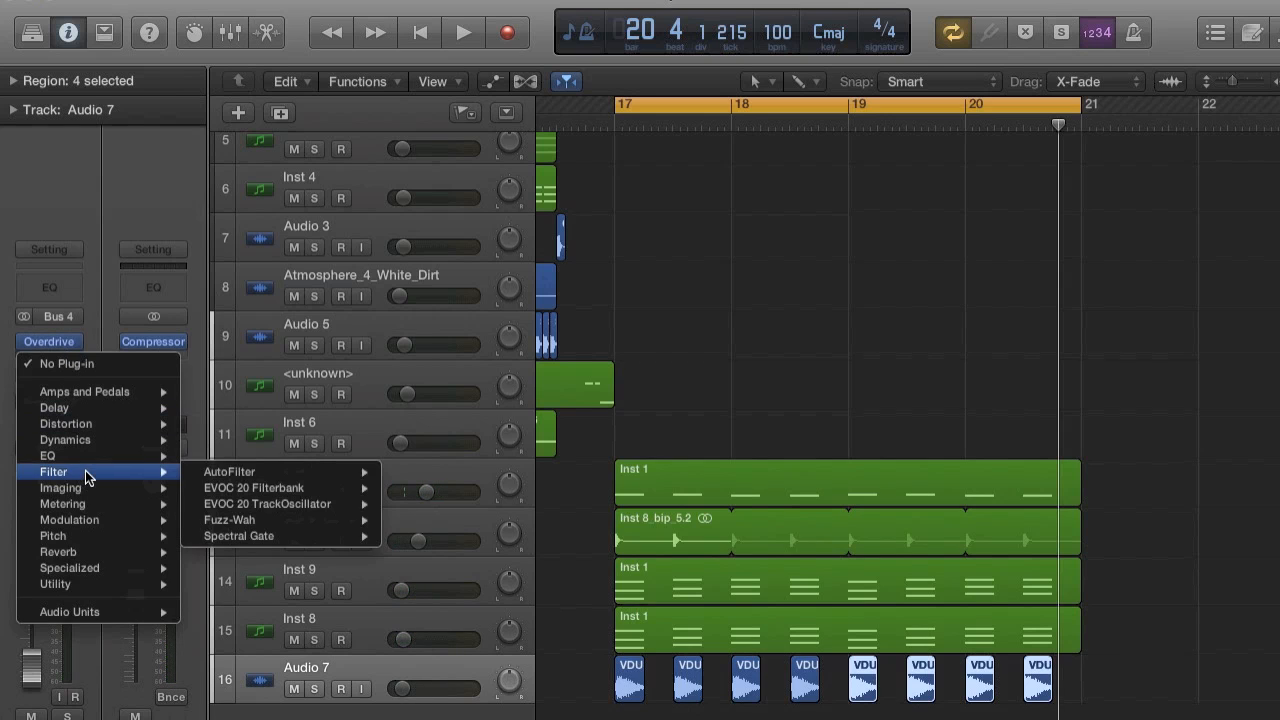
mouse_move(100, 612)
mouse_move(290, 692)
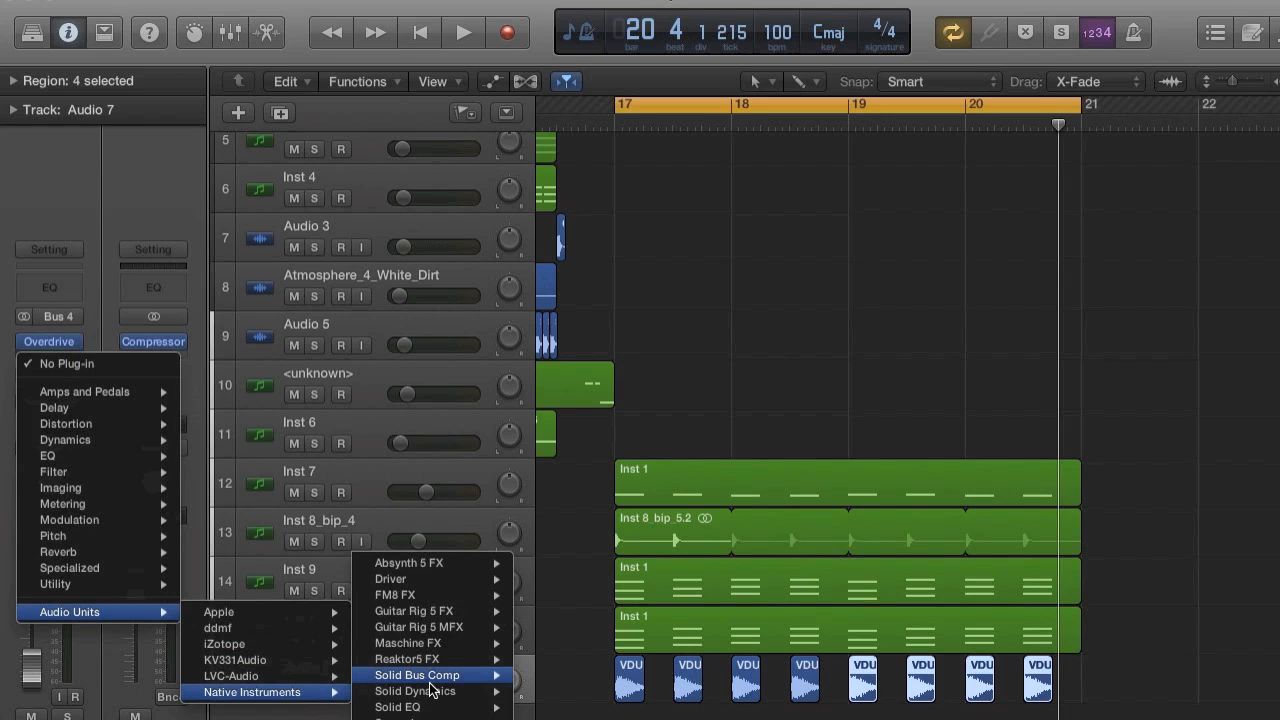
left_click(528, 691)
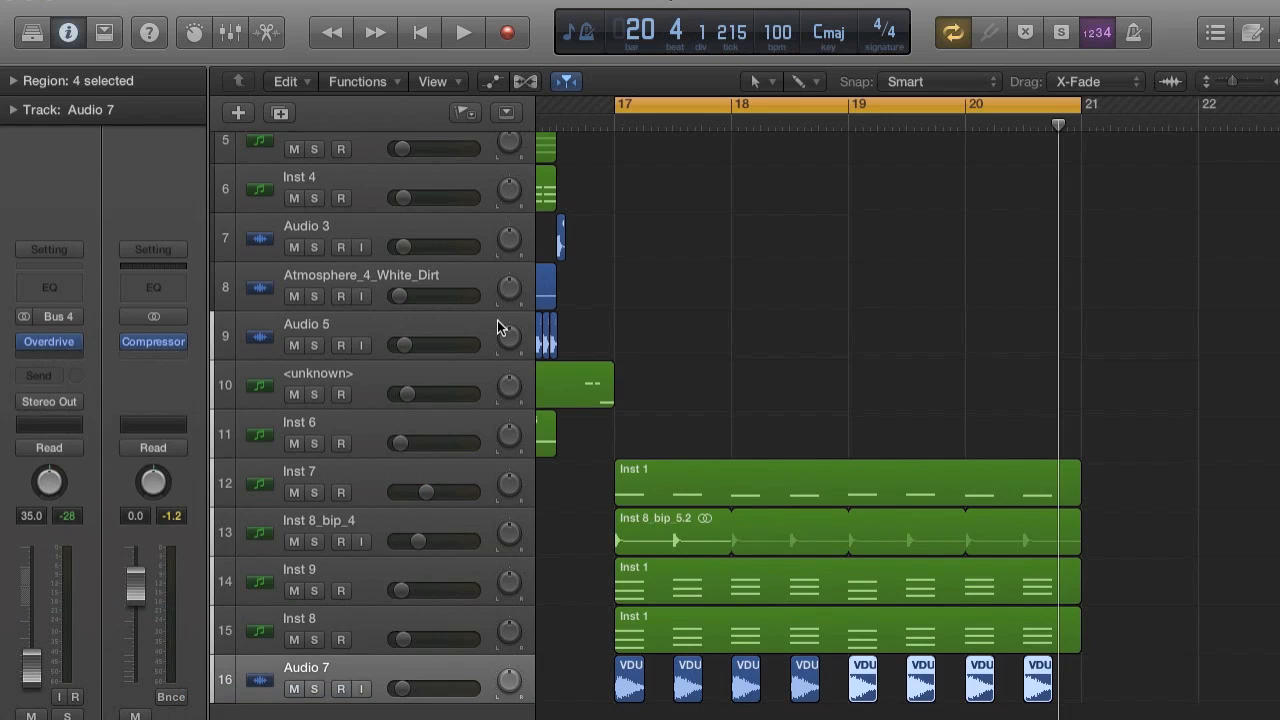
left_click(640, 67)
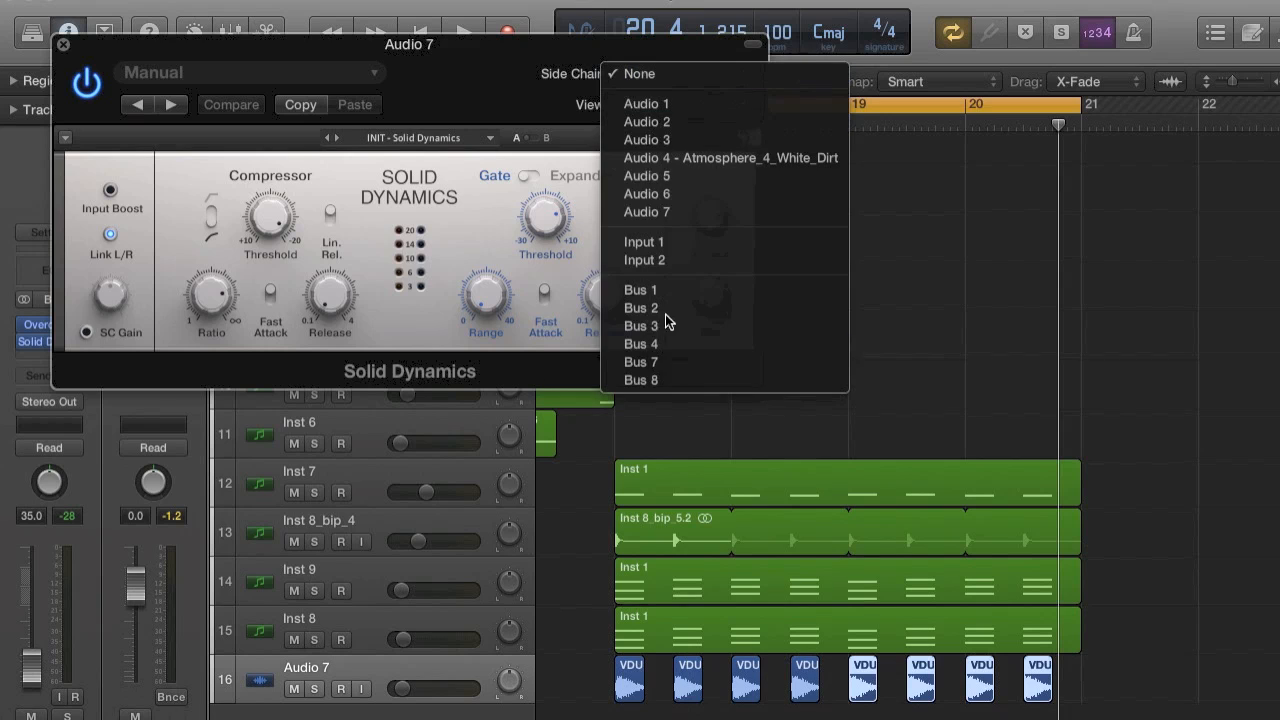
left_click(660, 378)
With the loop playing, enable Fast Attack in Solid Dynamics, raise the Ratio, fine-tune the Output and set the compressor Threshold to -20.0 dB.
key("space")
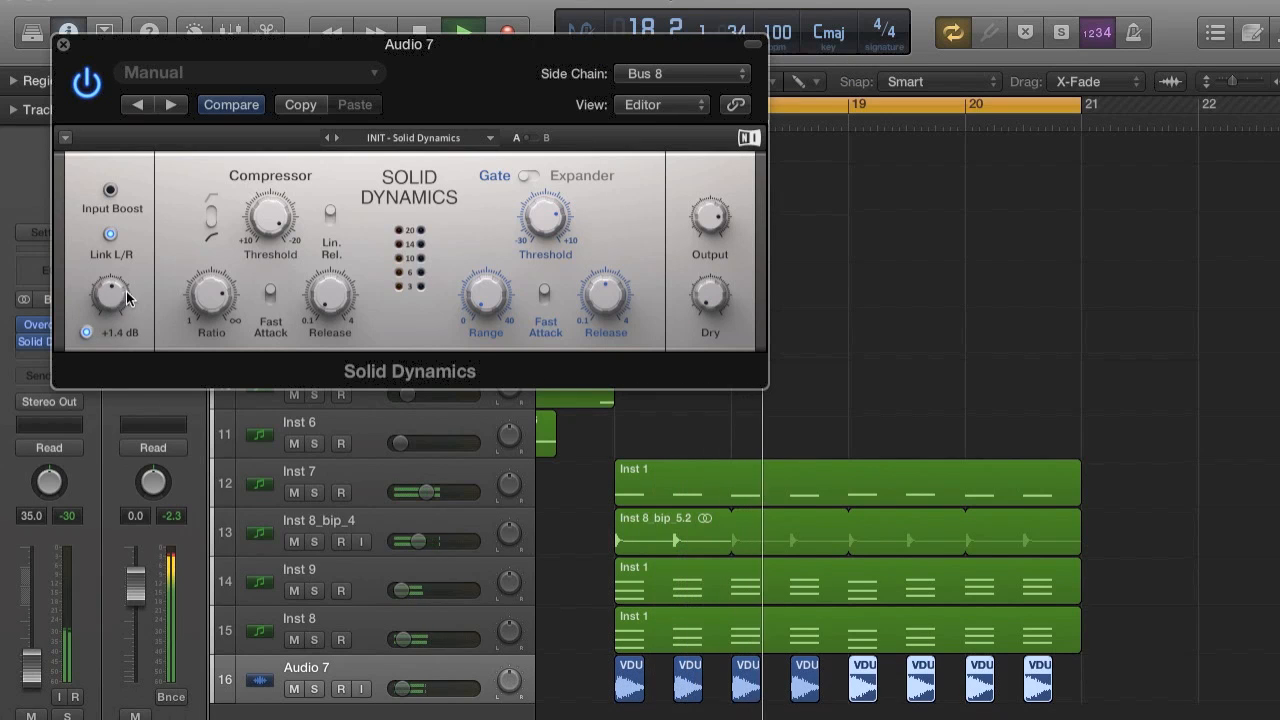
left_click(270, 295)
left_click_drag(226, 297, 226, 265)
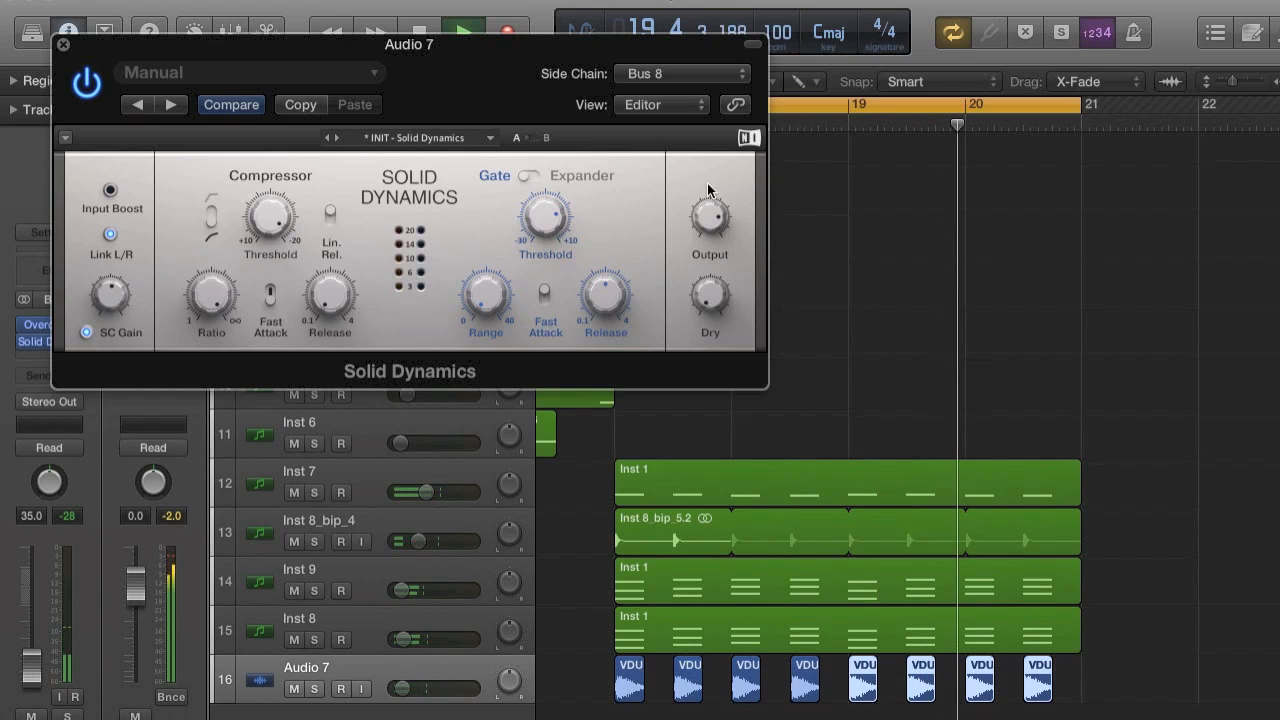
left_click_drag(710, 214, 710, 225)
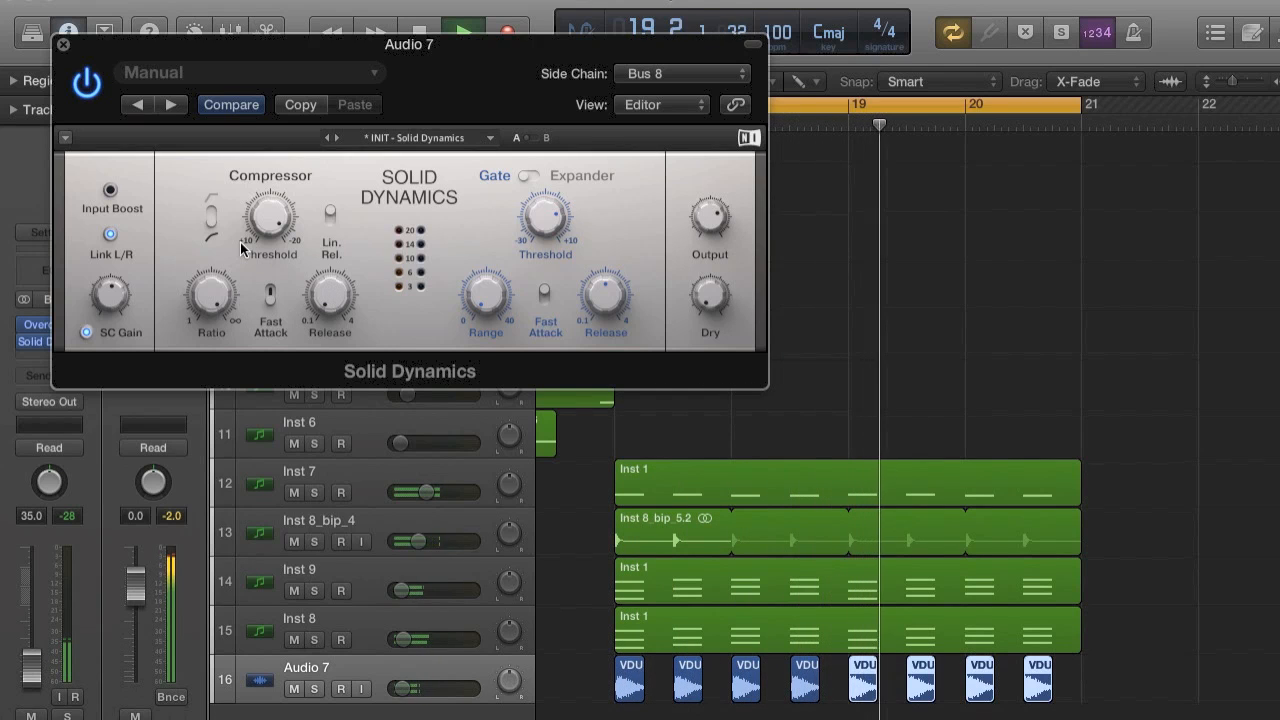
left_click_drag(252, 222, 259, 233)
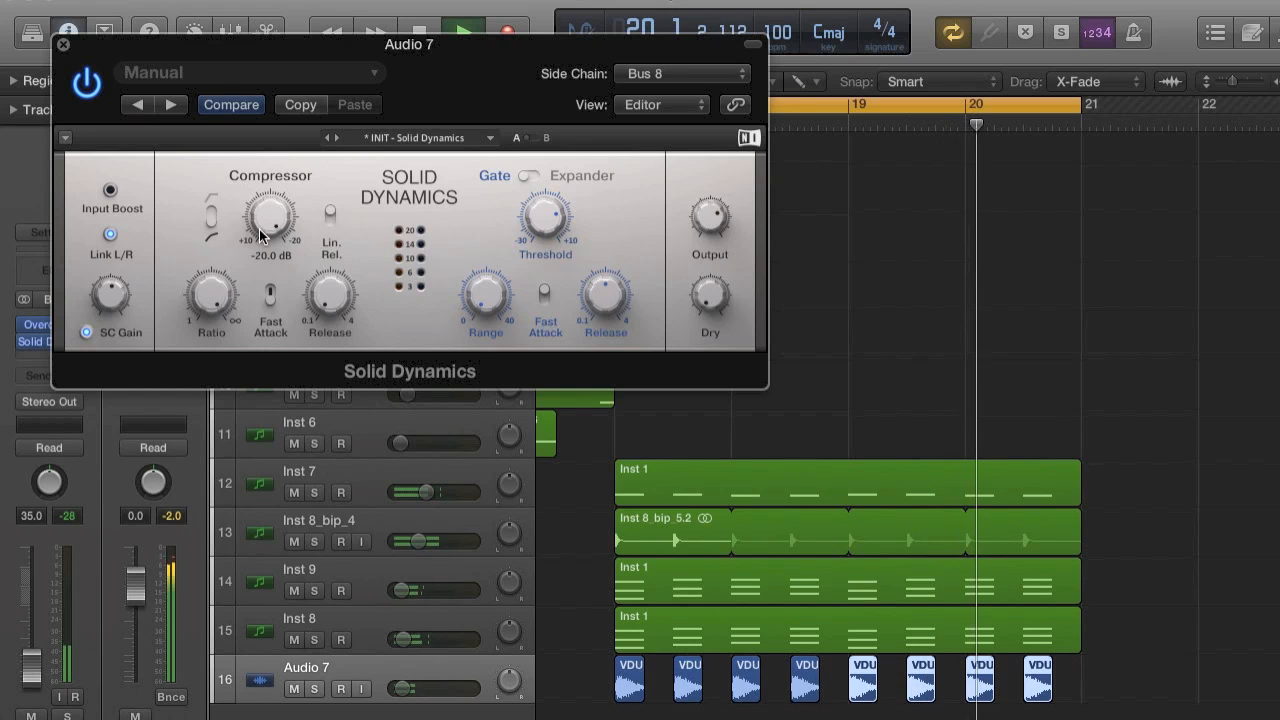
left_click(62, 44)
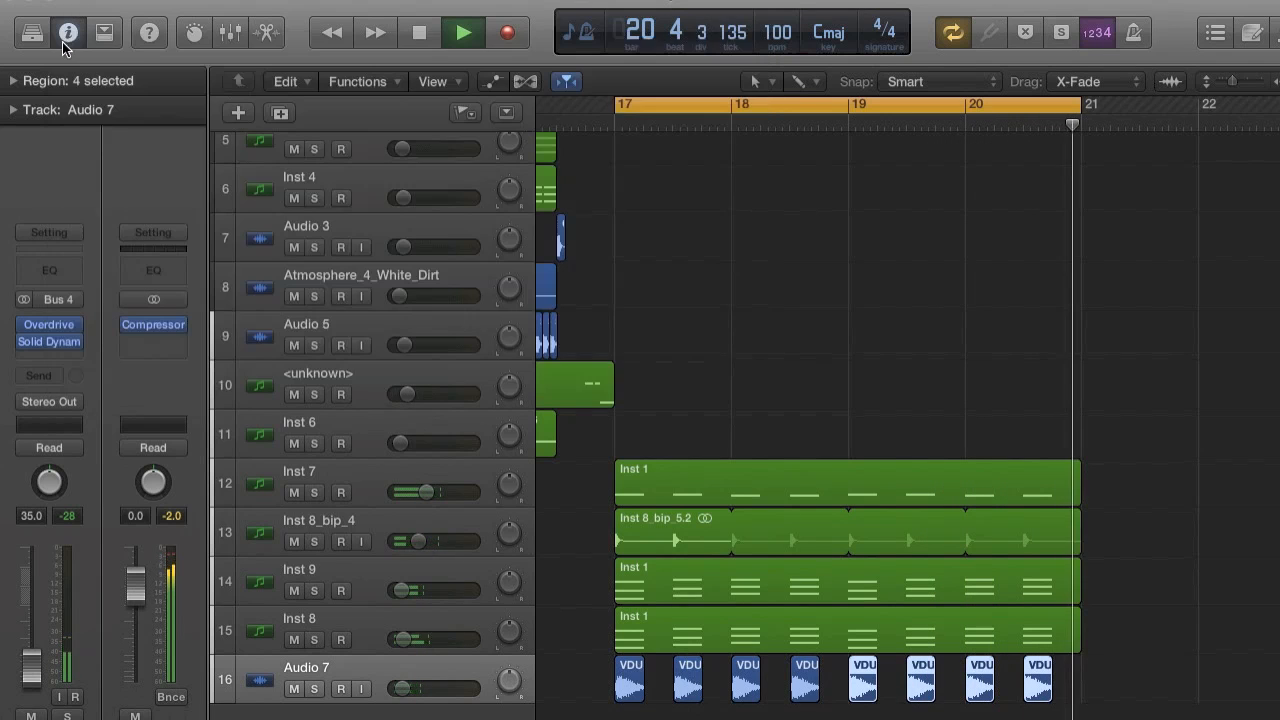
key("space")
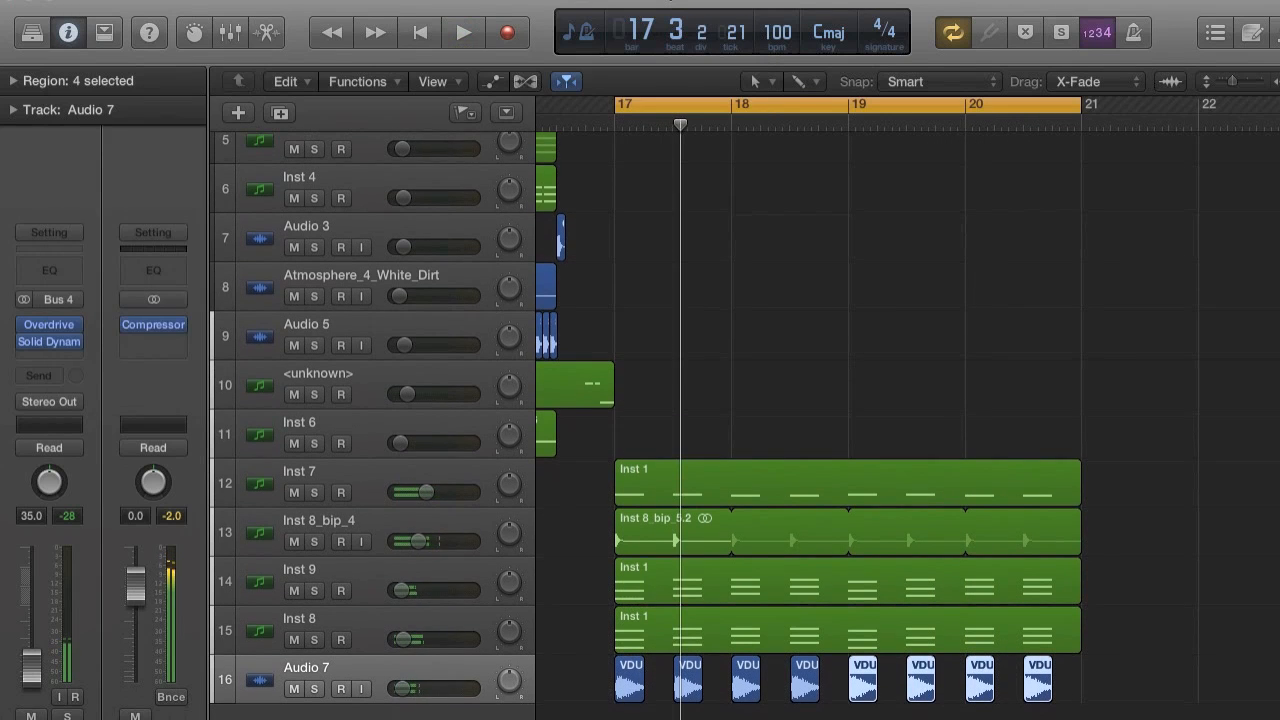
Add an empty audio track below the crash track and play the loop briefly.
key("Down")
key("space")
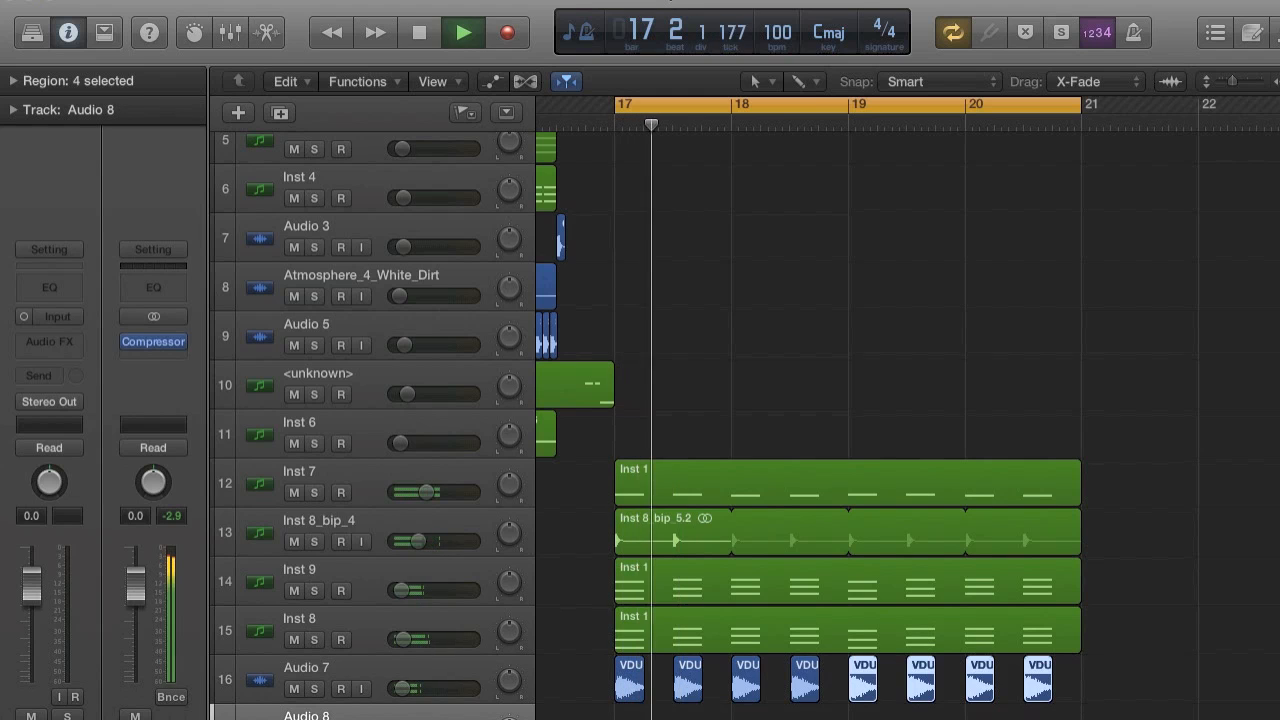
key("space")
Start an audio file import and search this Mac for "snare", browsing the samples.
left_click(165, 1)
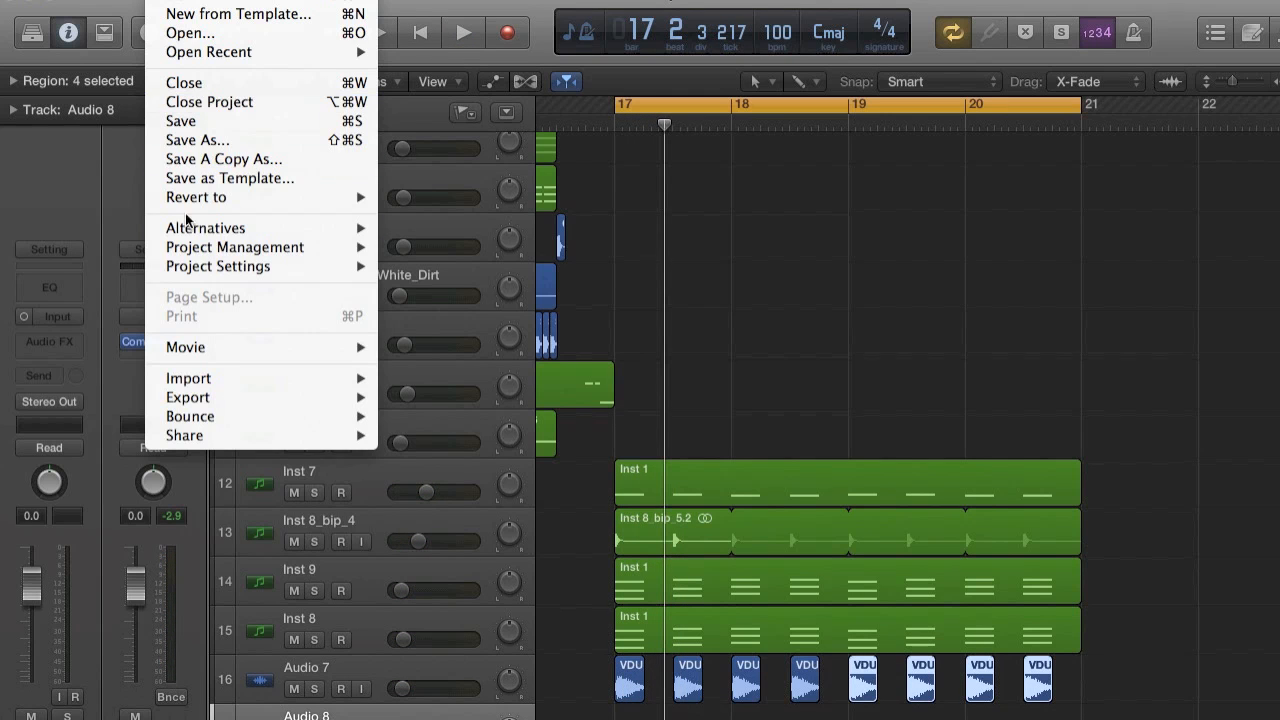
mouse_move(228, 386)
left_click(489, 399)
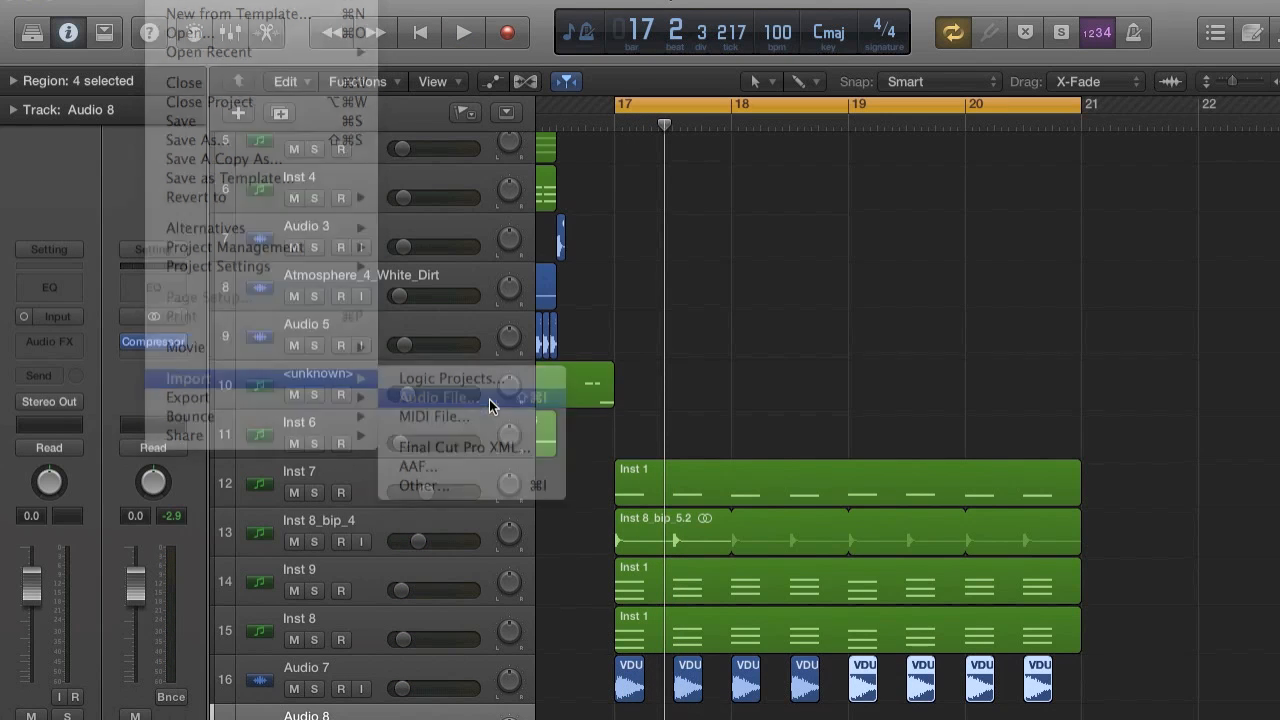
left_click(823, 35)
type("snare")
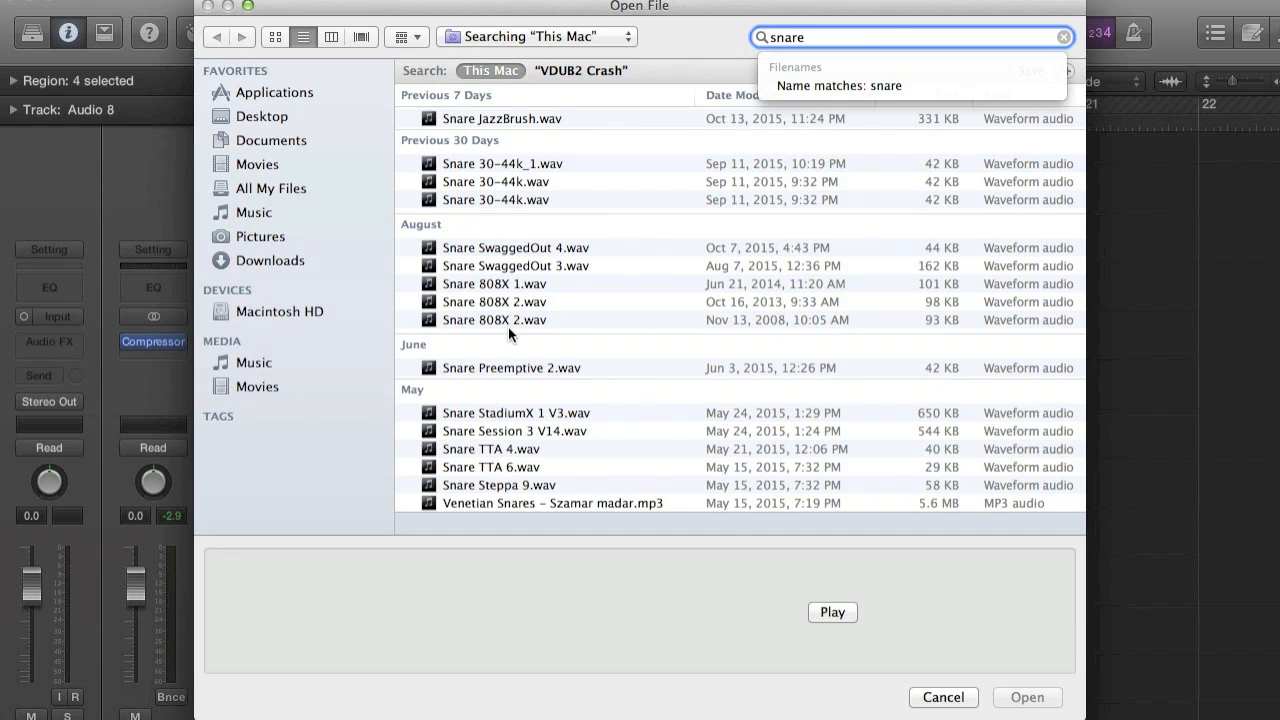
scroll(534, 179, "down", 3)
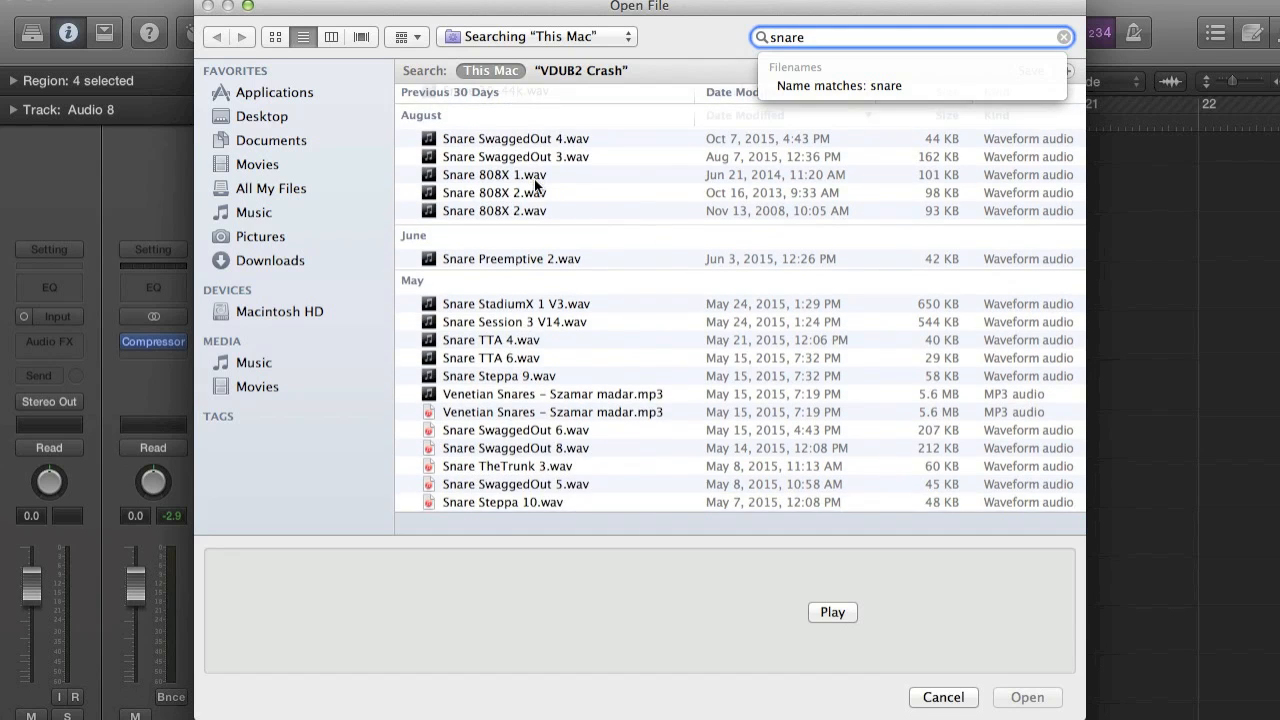
scroll(534, 179, "down", 3)
scroll(534, 179, "up", 1)
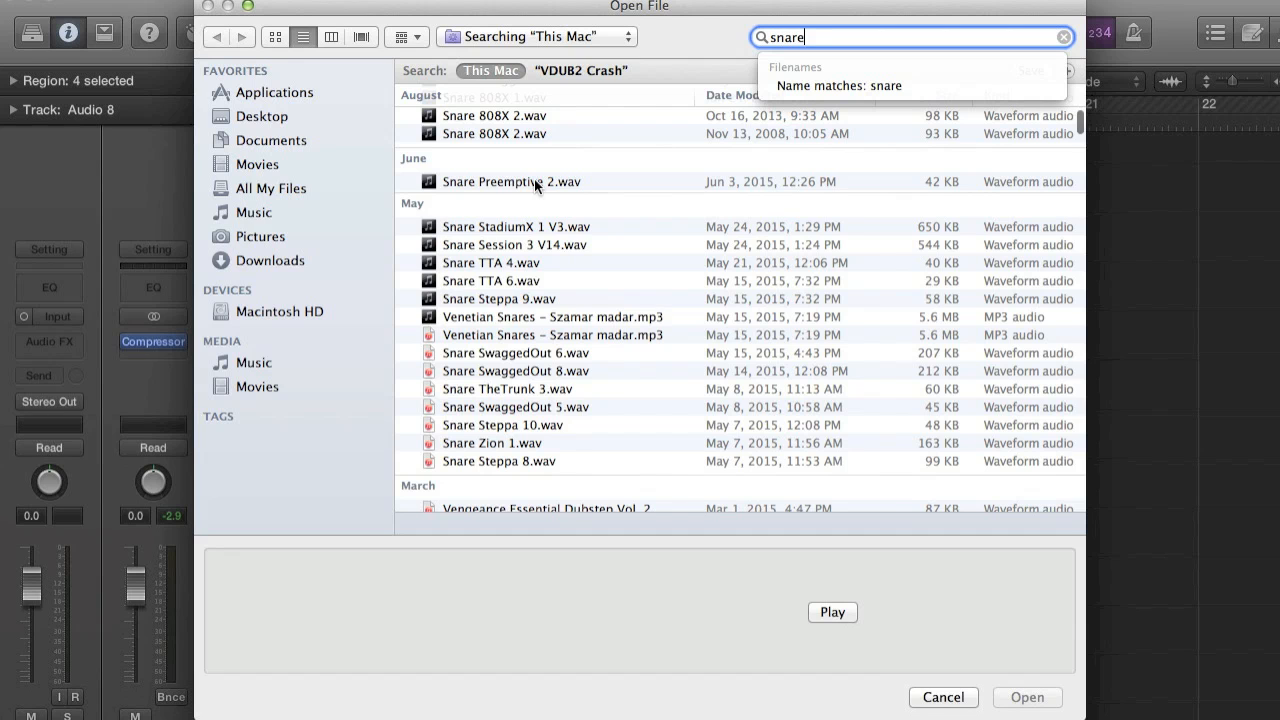
Change the search to "swag" and import Snare SwaggedOut 4.wav onto the new track.
key("BackSpace")
key("BackSpace")
key("BackSpace")
key("BackSpace")
key("BackSpace")
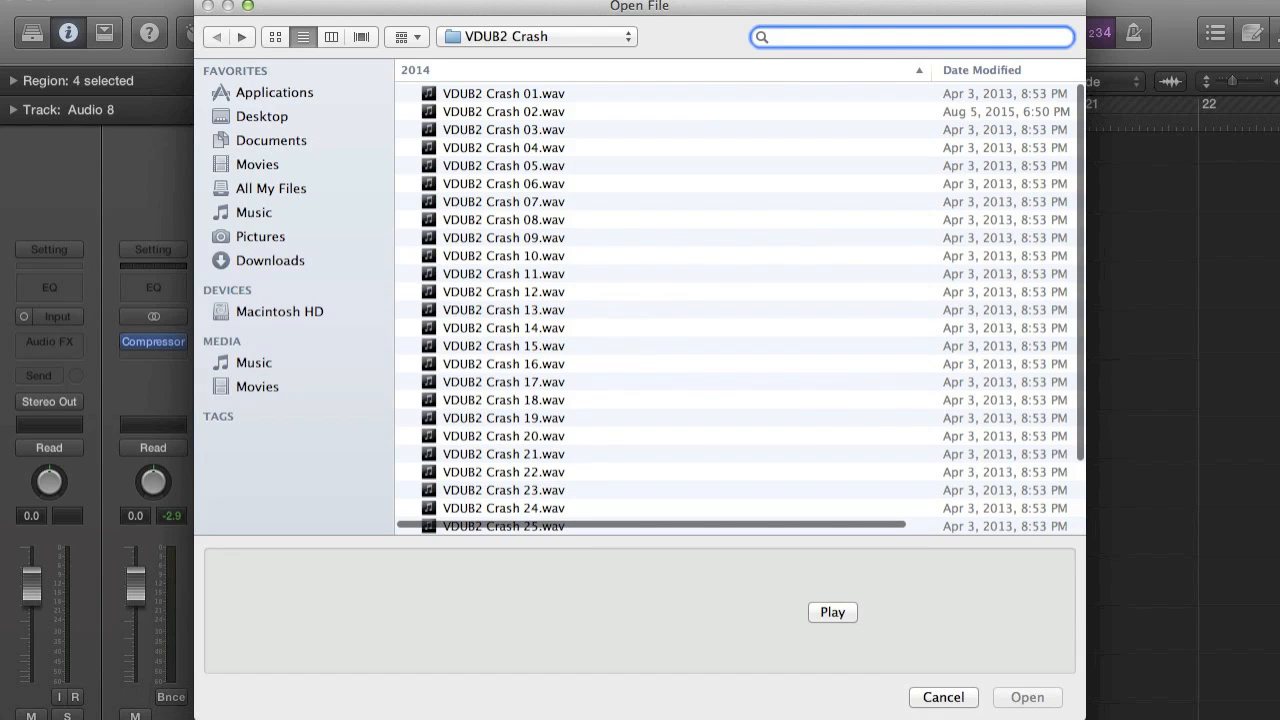
type("swag")
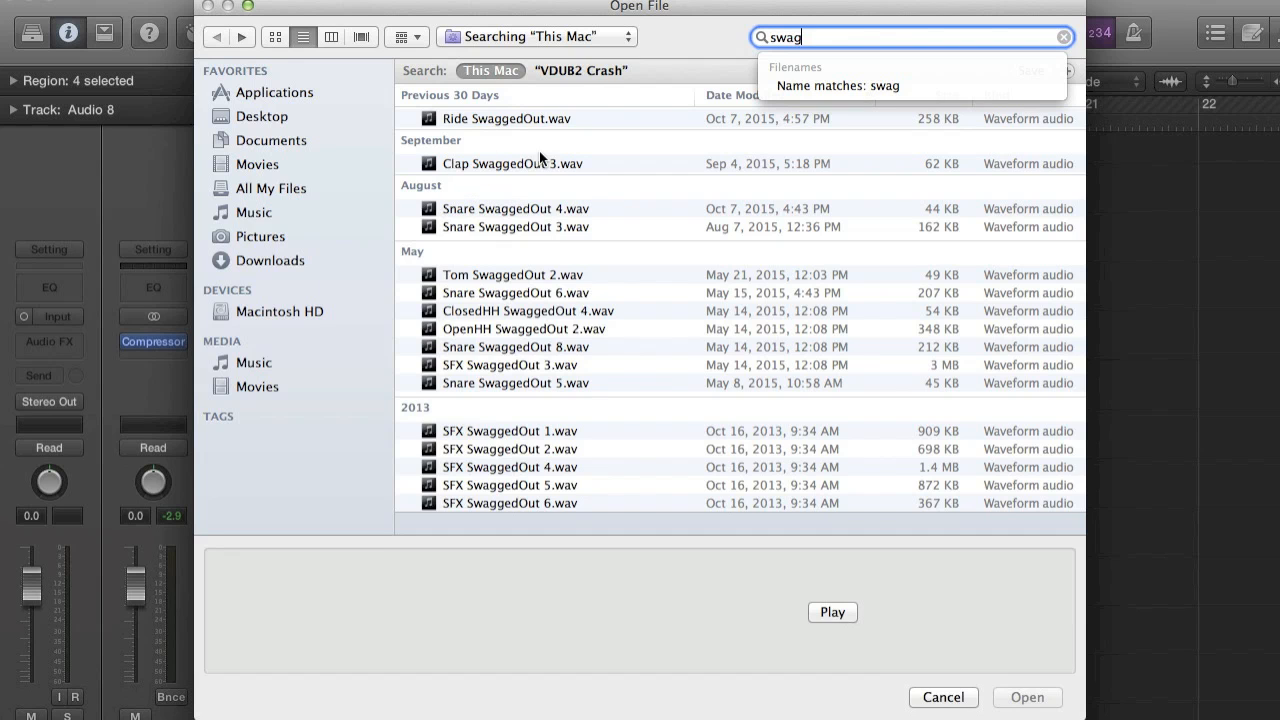
double_click(535, 208)
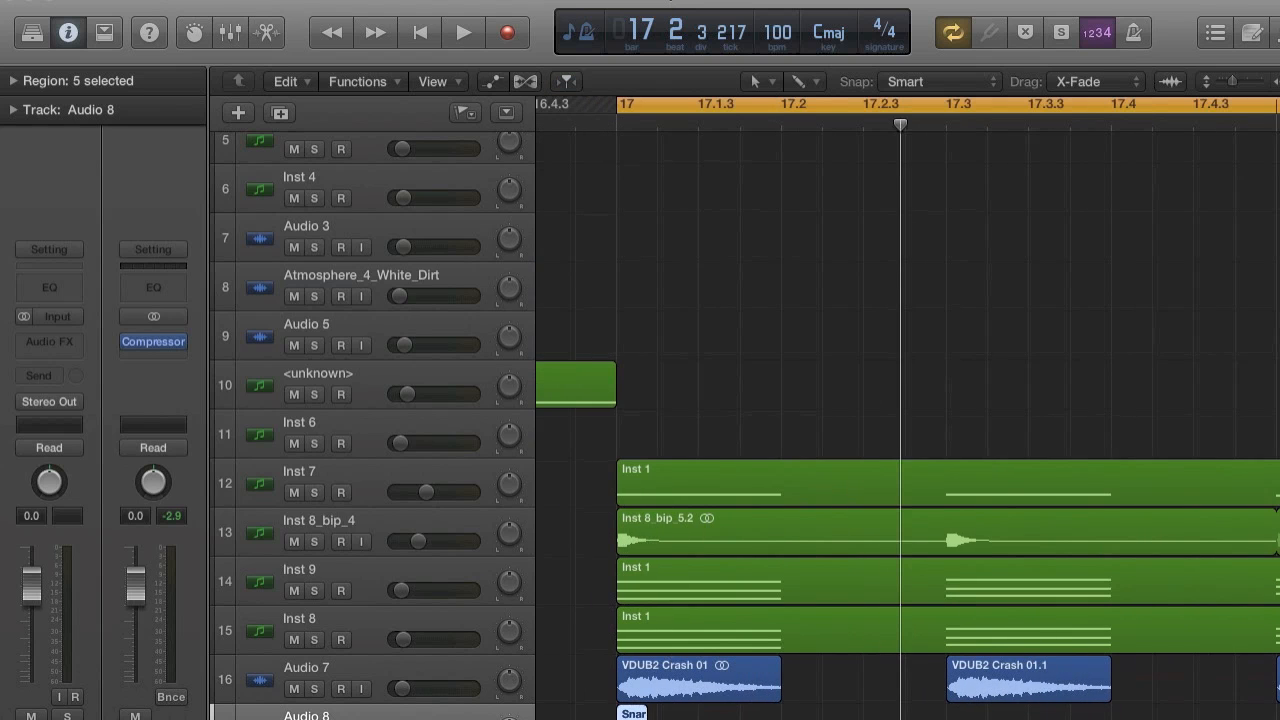
Try the Snare SwaggedOut 4 region at beat 17.2 against the loop, then delete it.
scroll(795, 683, "down", 3)
left_click(794, 683)
left_click_drag(625, 685, 787, 668)
scroll(788, 611, "up", 2)
key("space")
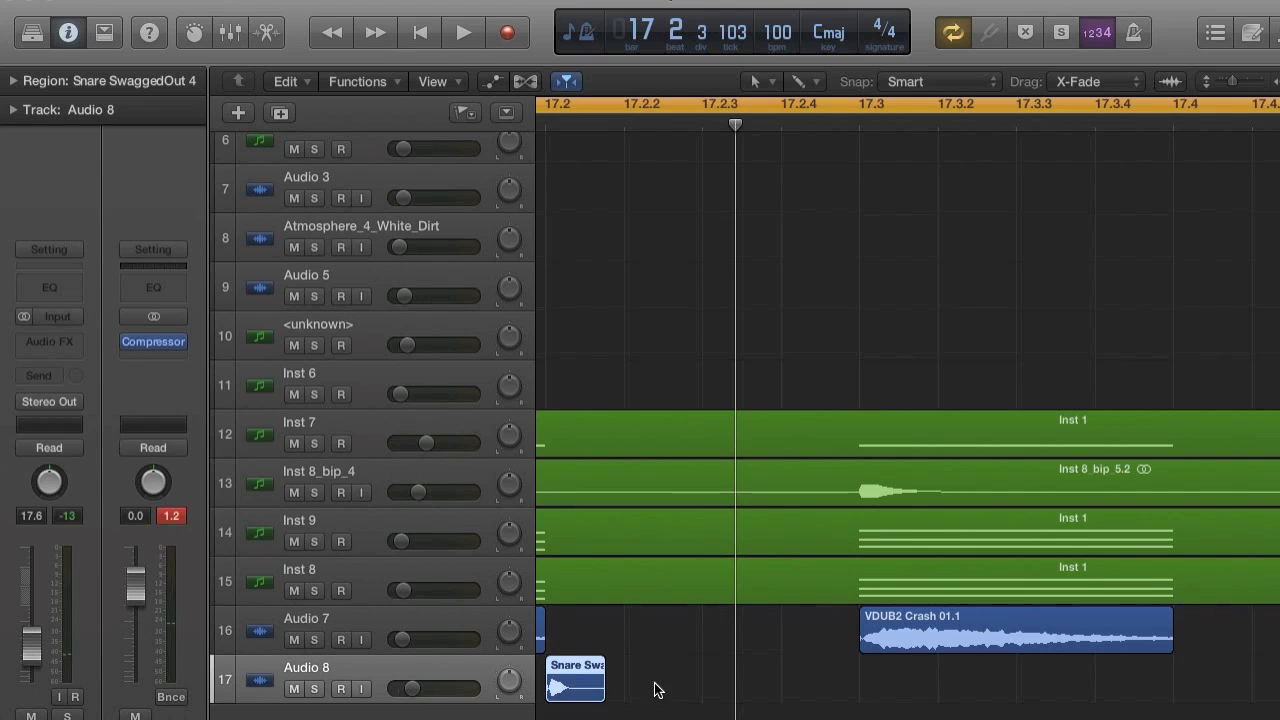
key("Delete")
Search for "swag" and import Snare SwaggedOut 3.wav onto the empty track below the crash.
left_click(163, 1)
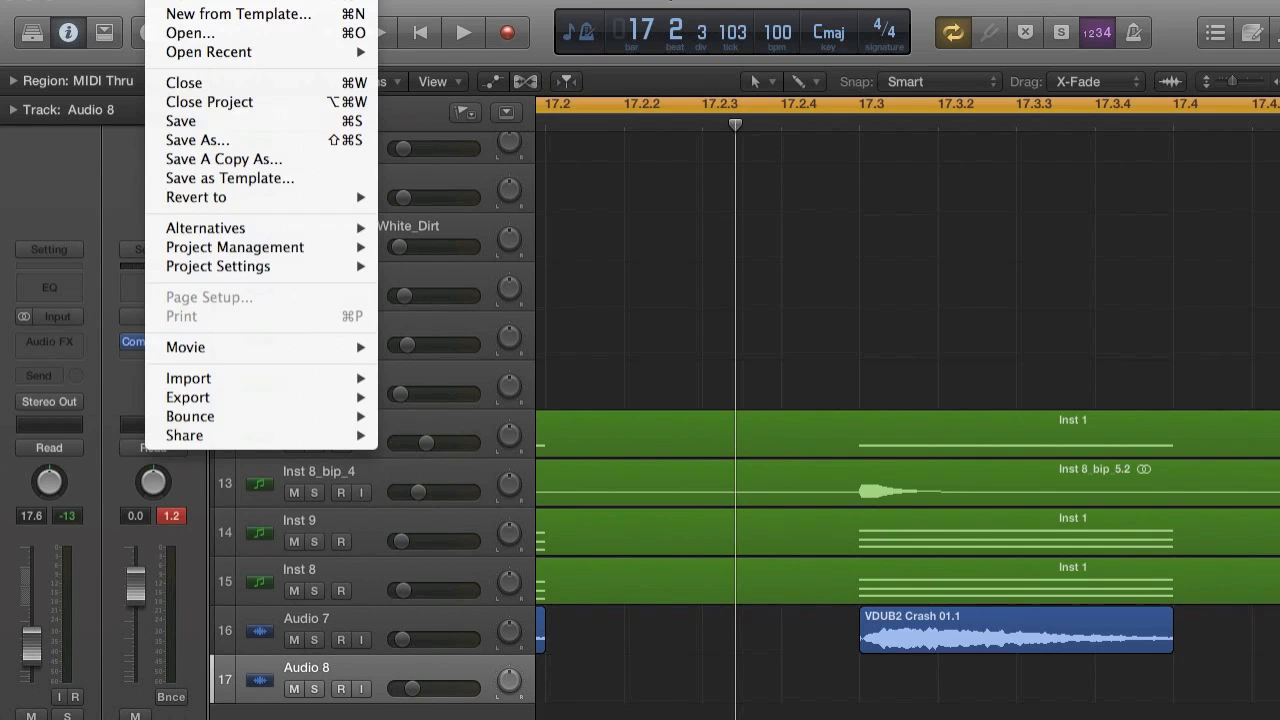
mouse_move(253, 374)
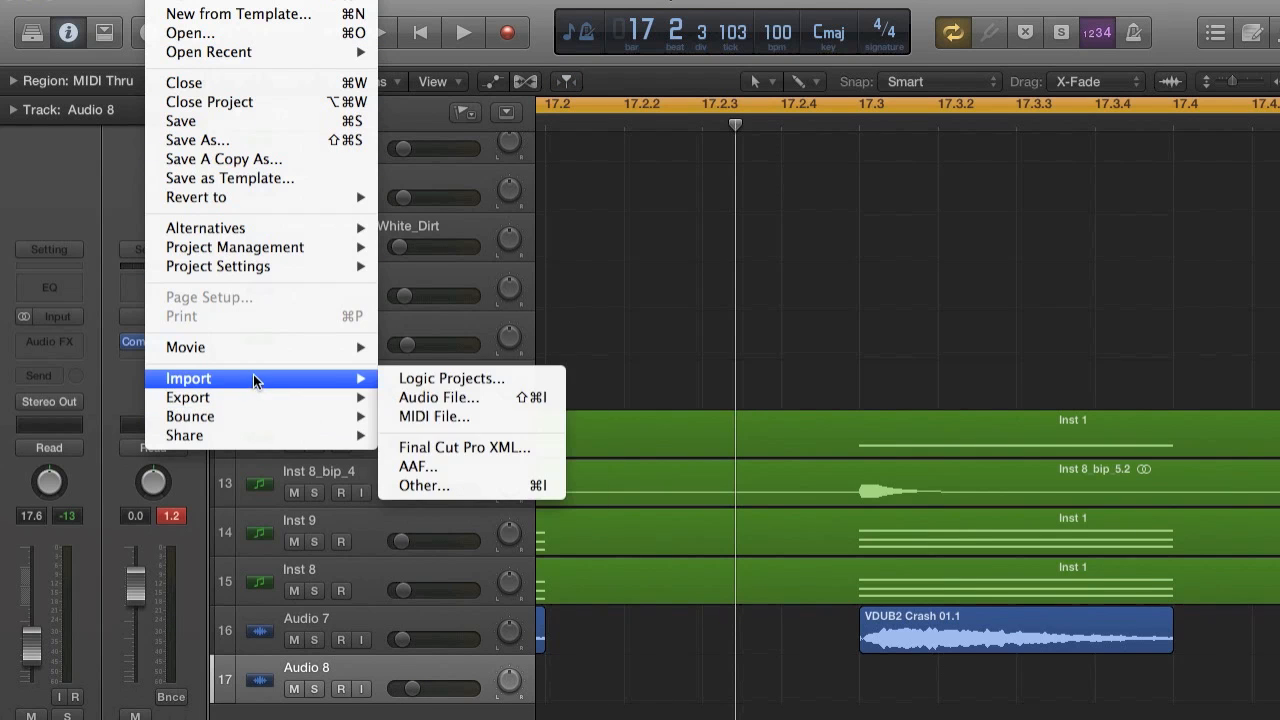
left_click(439, 398)
scroll(575, 222, "down", 3)
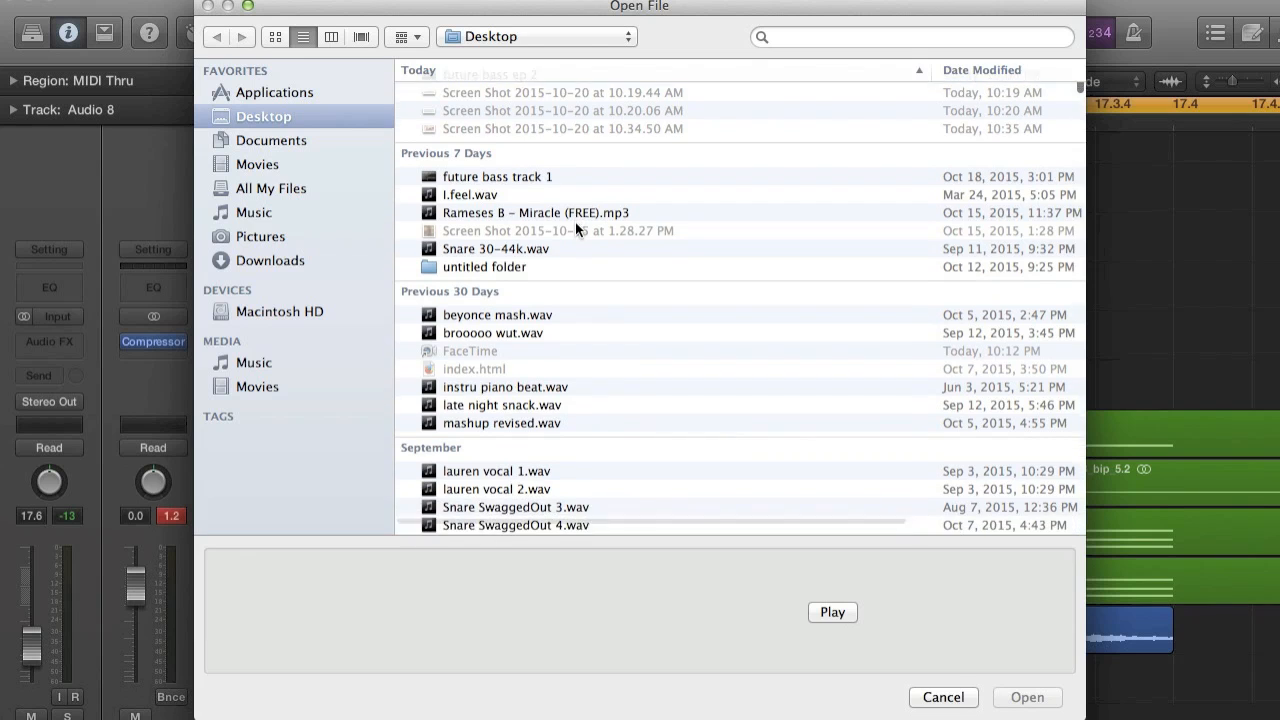
left_click(799, 38)
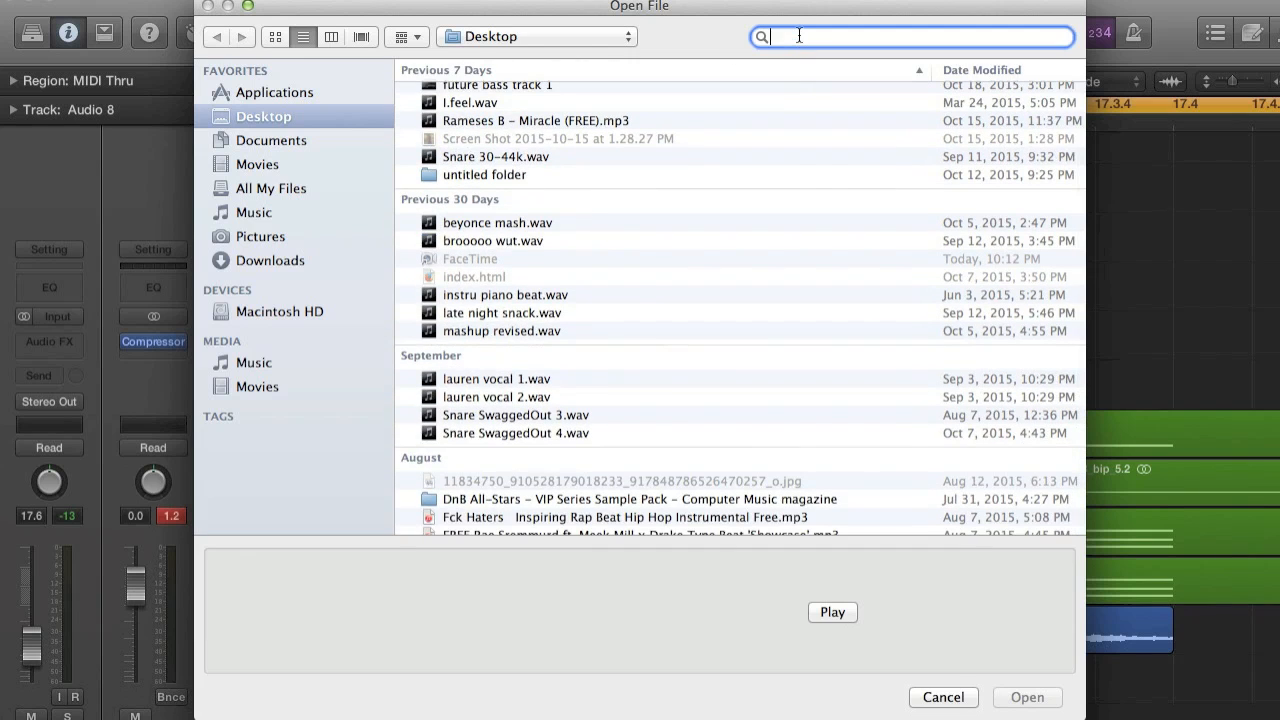
type("swag")
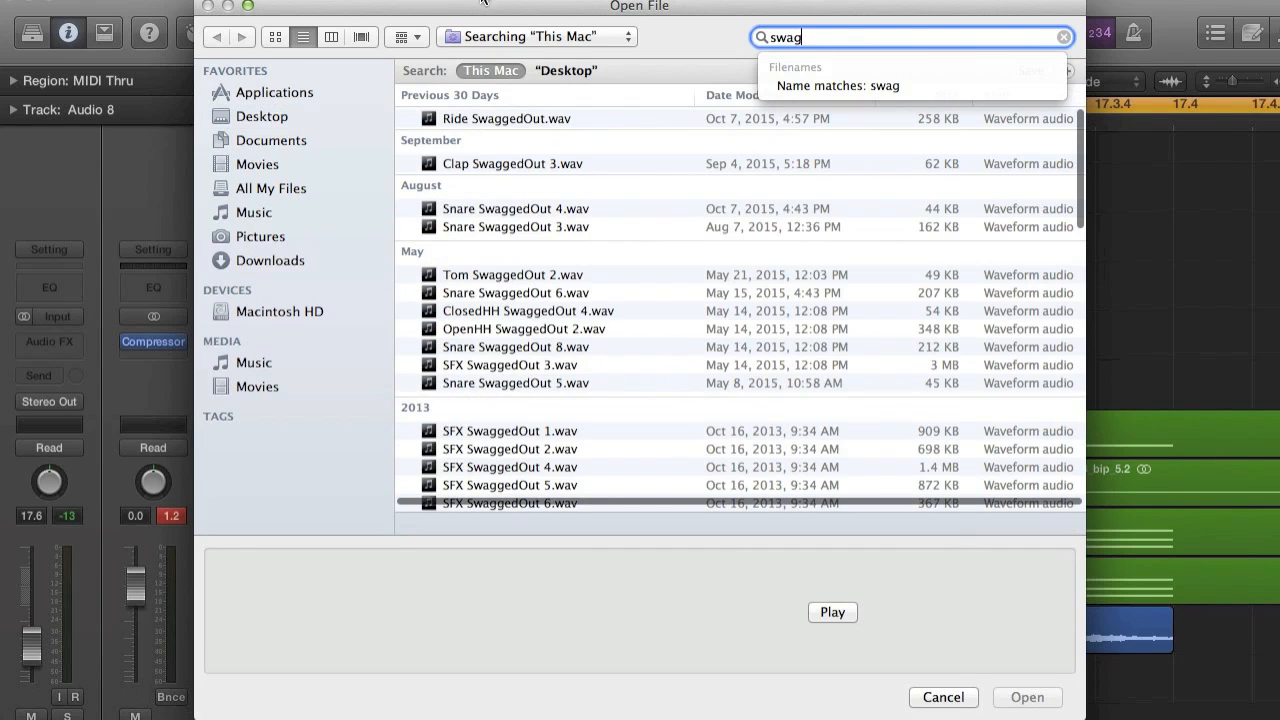
left_click(561, 227)
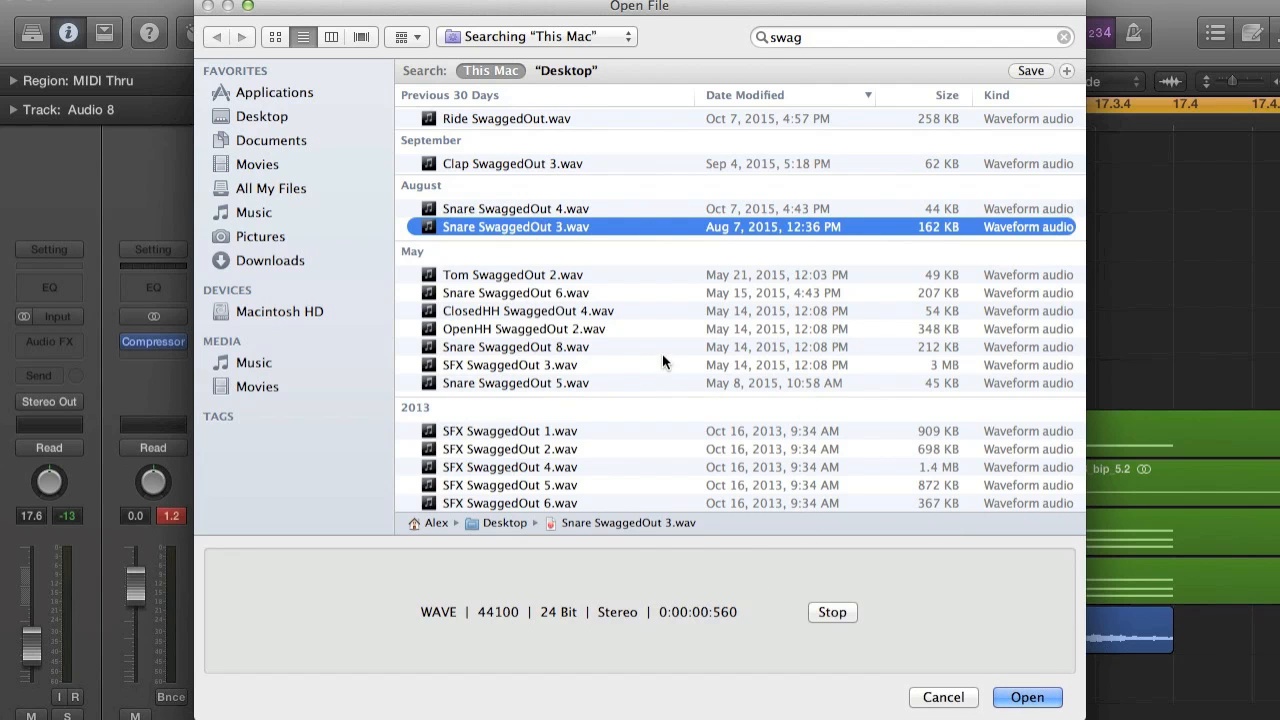
left_click(1027, 697)
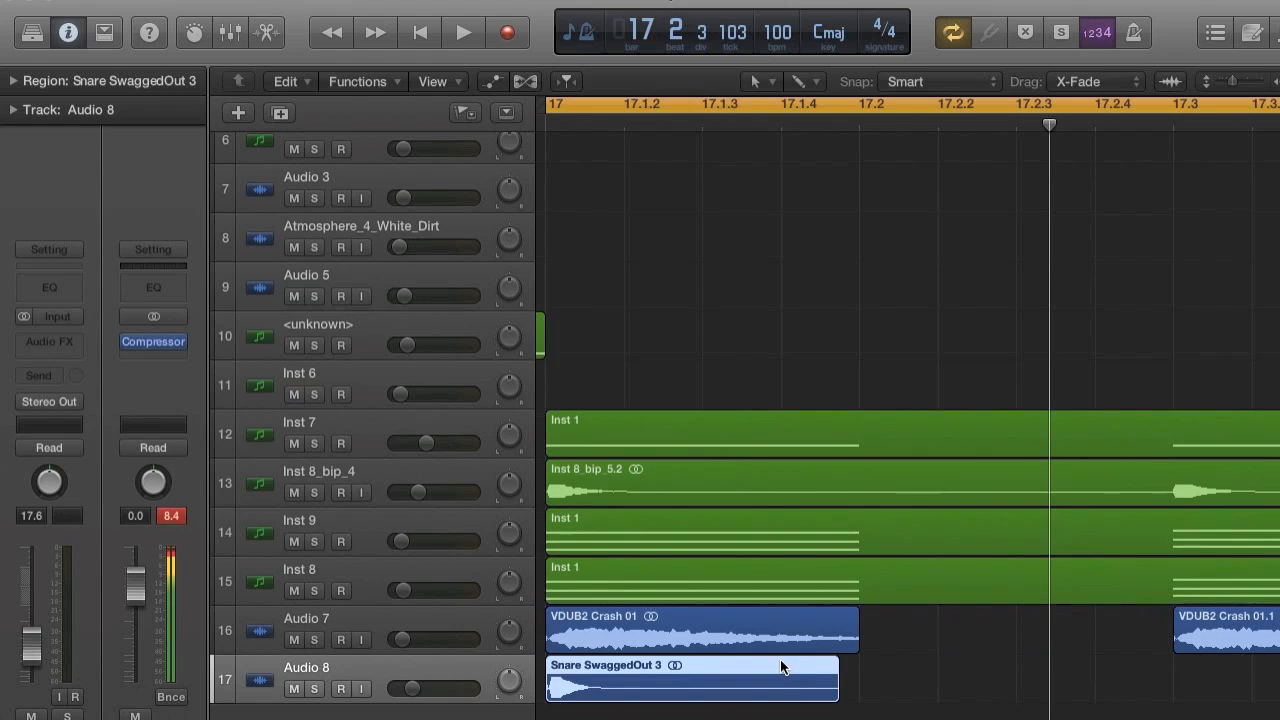
Move the Snare SwaggedOut 3 region to start at beat 17.2.
scroll(757, 695, "down", 6)
scroll(784, 692, "right", 4)
scroll(785, 693, "up", 4)
scroll(785, 693, "left", 2)
left_click_drag(714, 678, 883, 688)
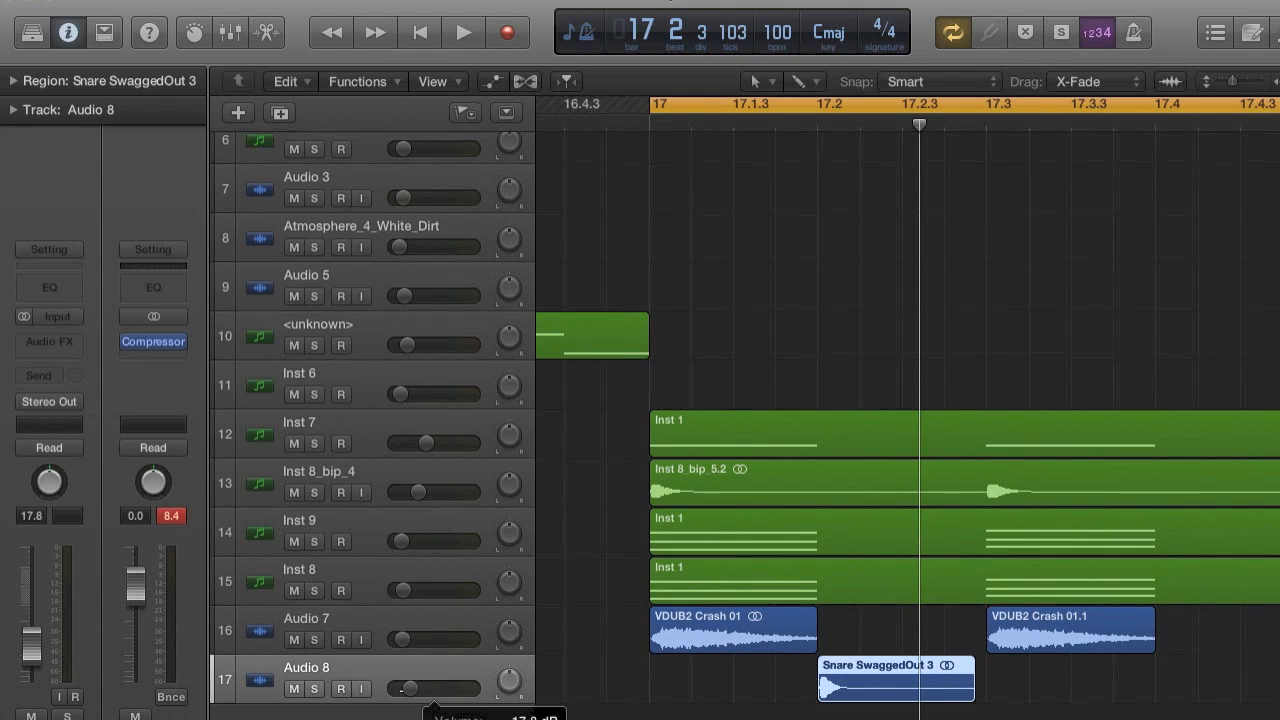
Add another audio track, import Clap SwaggedOut 3.wav onto it and move the clap to start at beat 17.2.
double_click(392, 718)
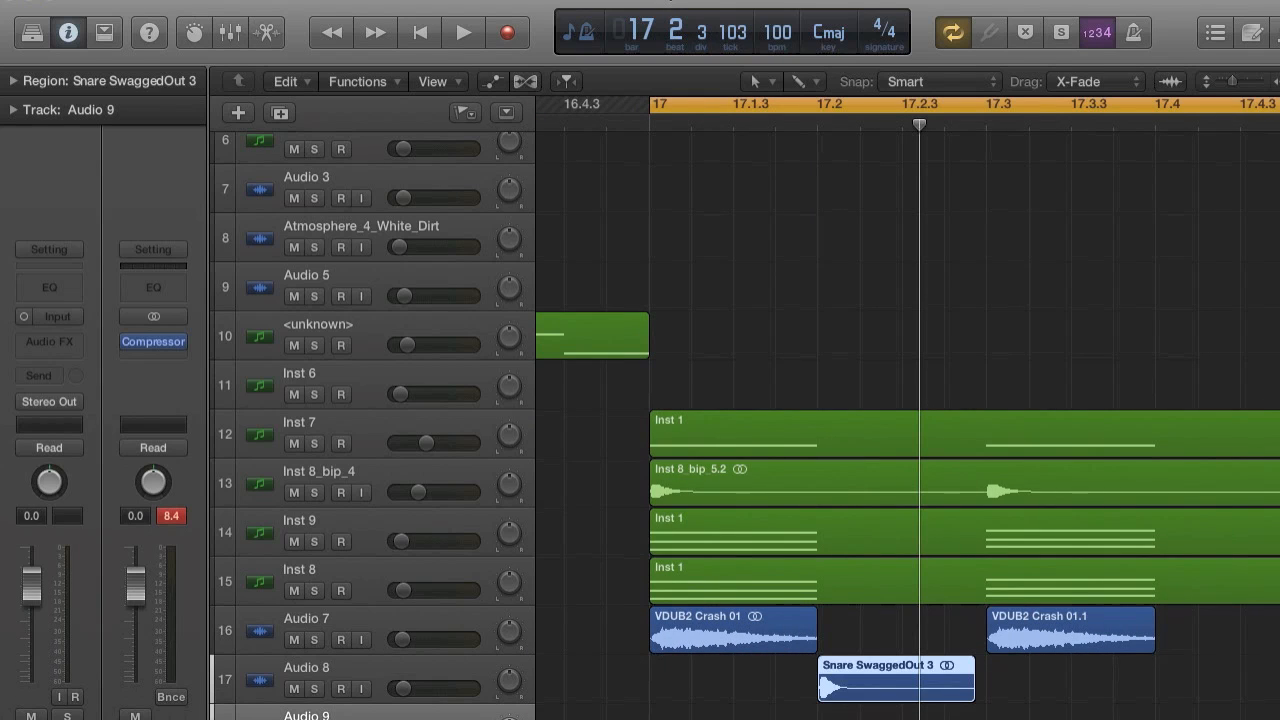
left_click(163, 0)
mouse_move(246, 376)
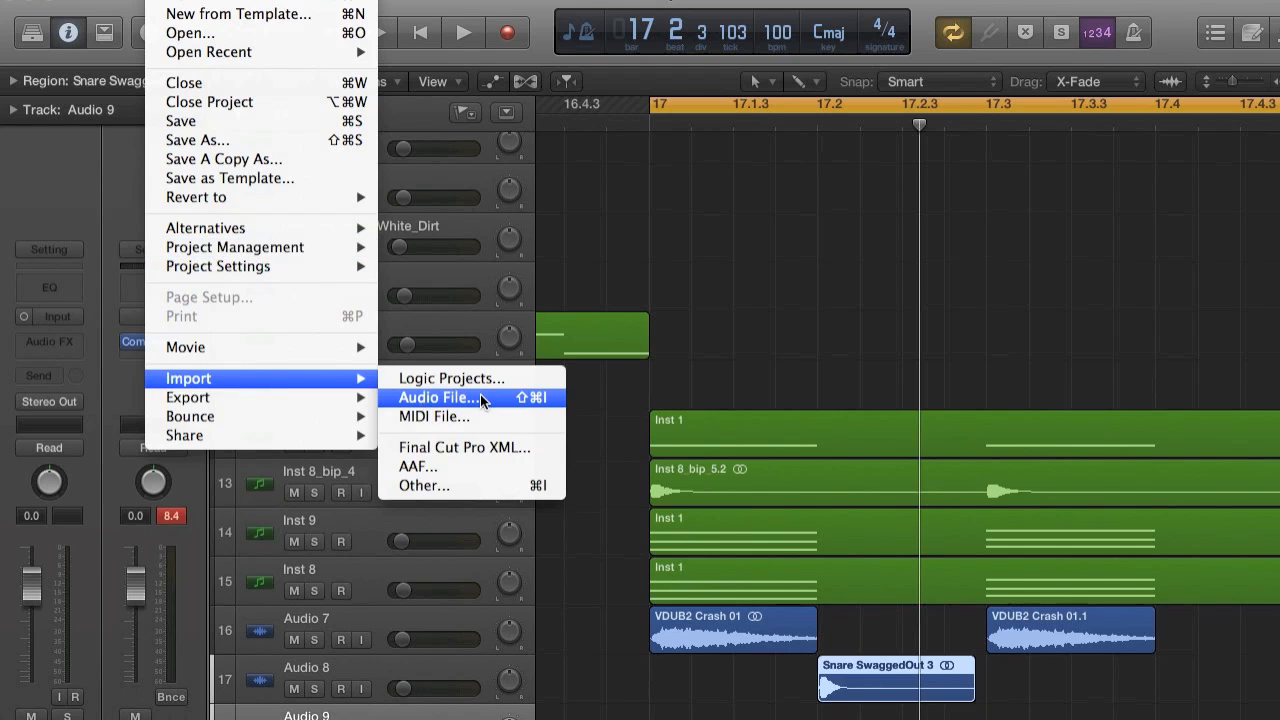
left_click(480, 397)
left_click(786, 37)
type("swag")
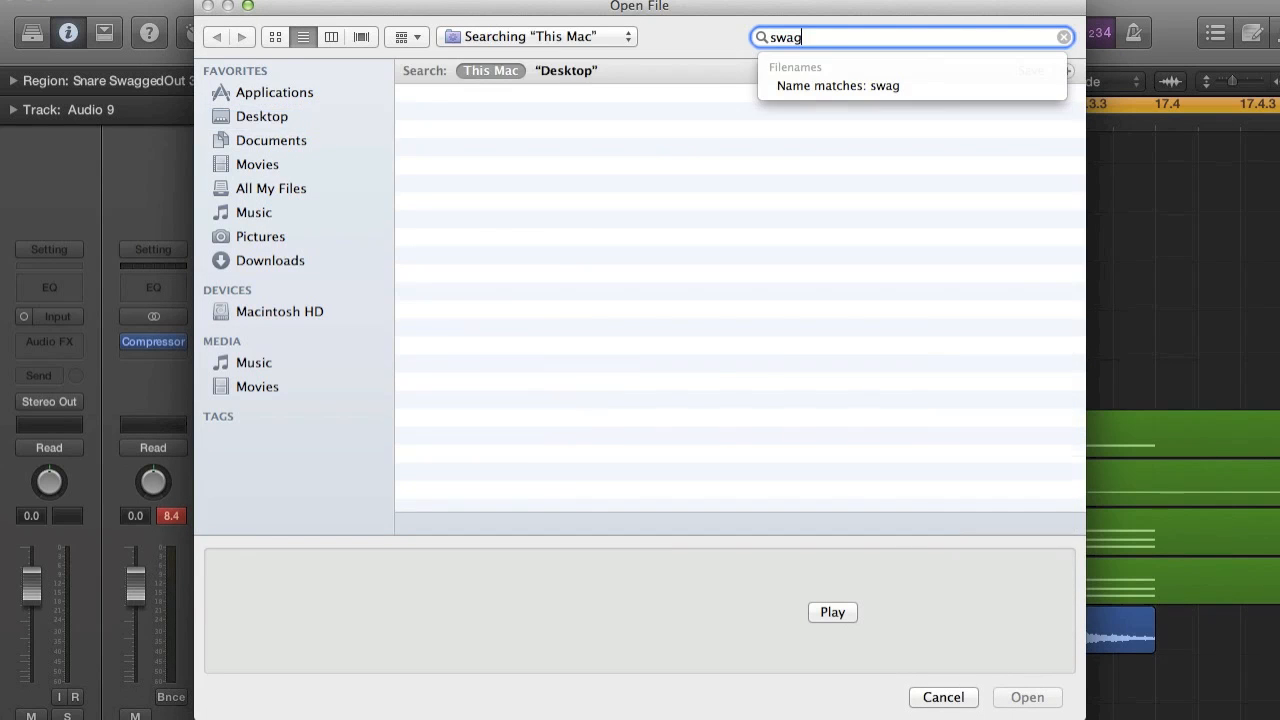
double_click(515, 163)
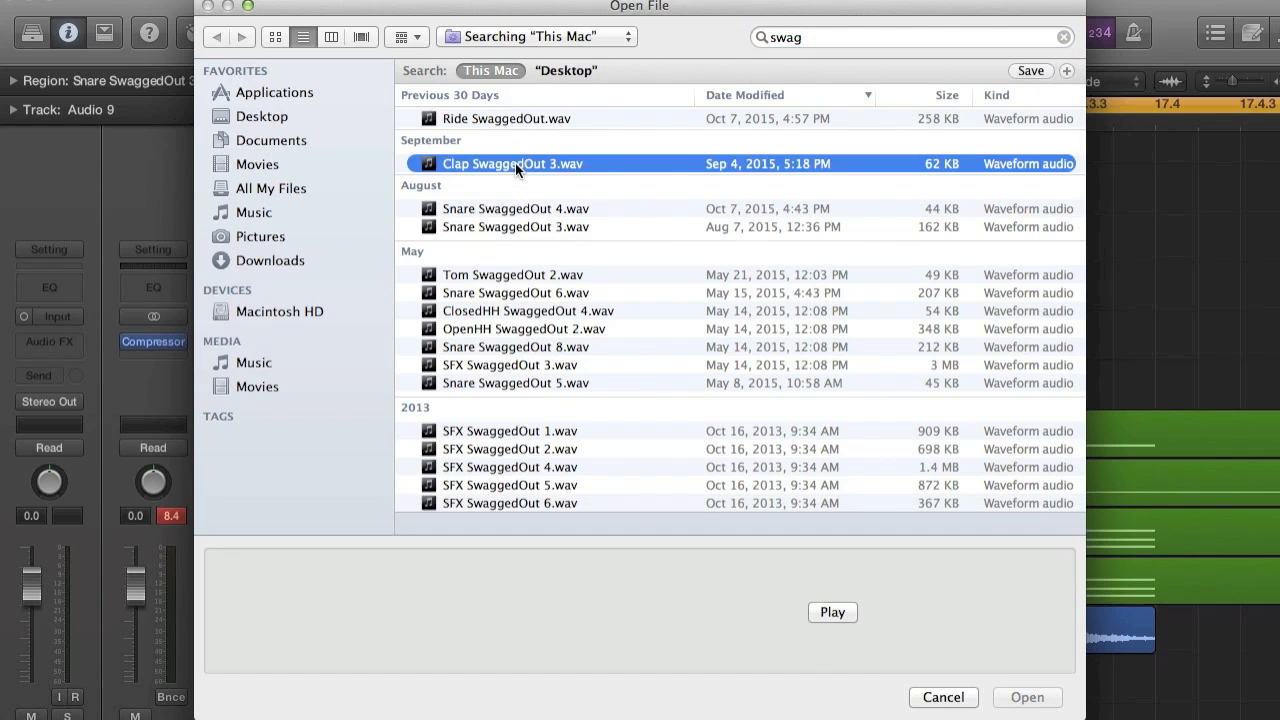
scroll(721, 622, "up", 1)
left_click_drag(672, 690, 839, 709)
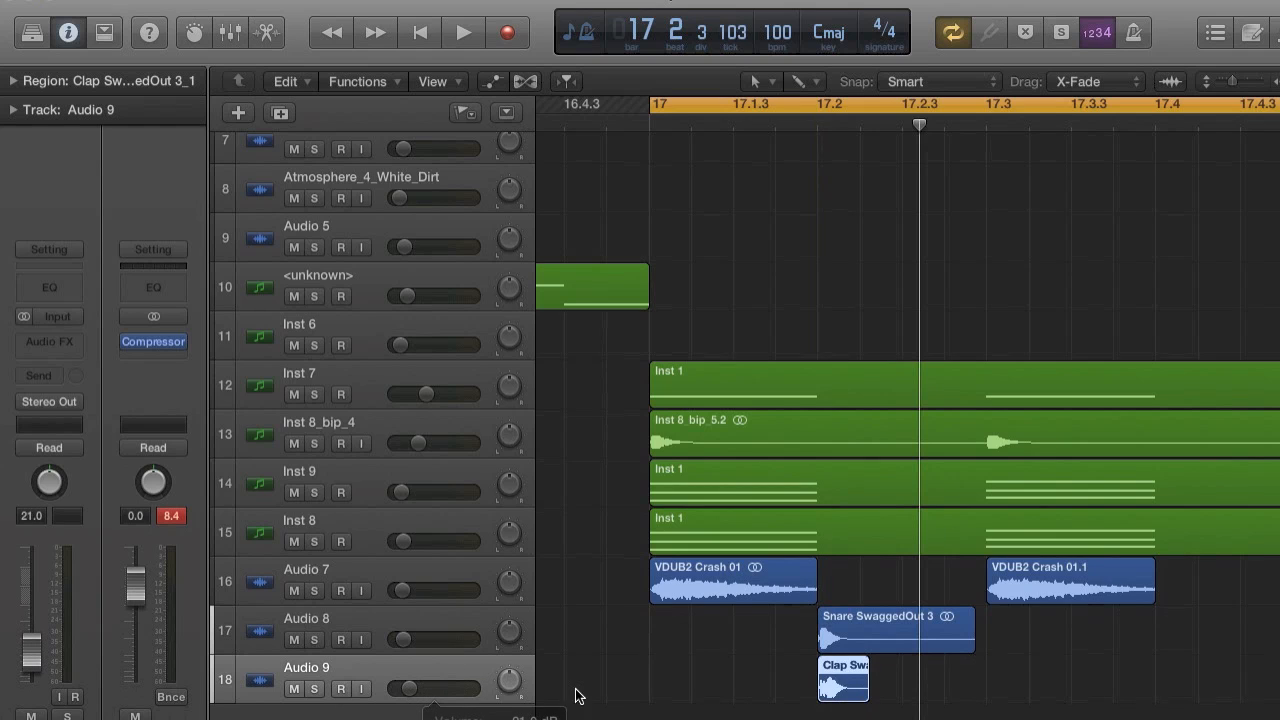
Repeat the snare and clap regions once and move the two copies to start at beat 17.4.
left_click_drag(945, 695, 871, 649)
key("super+r")
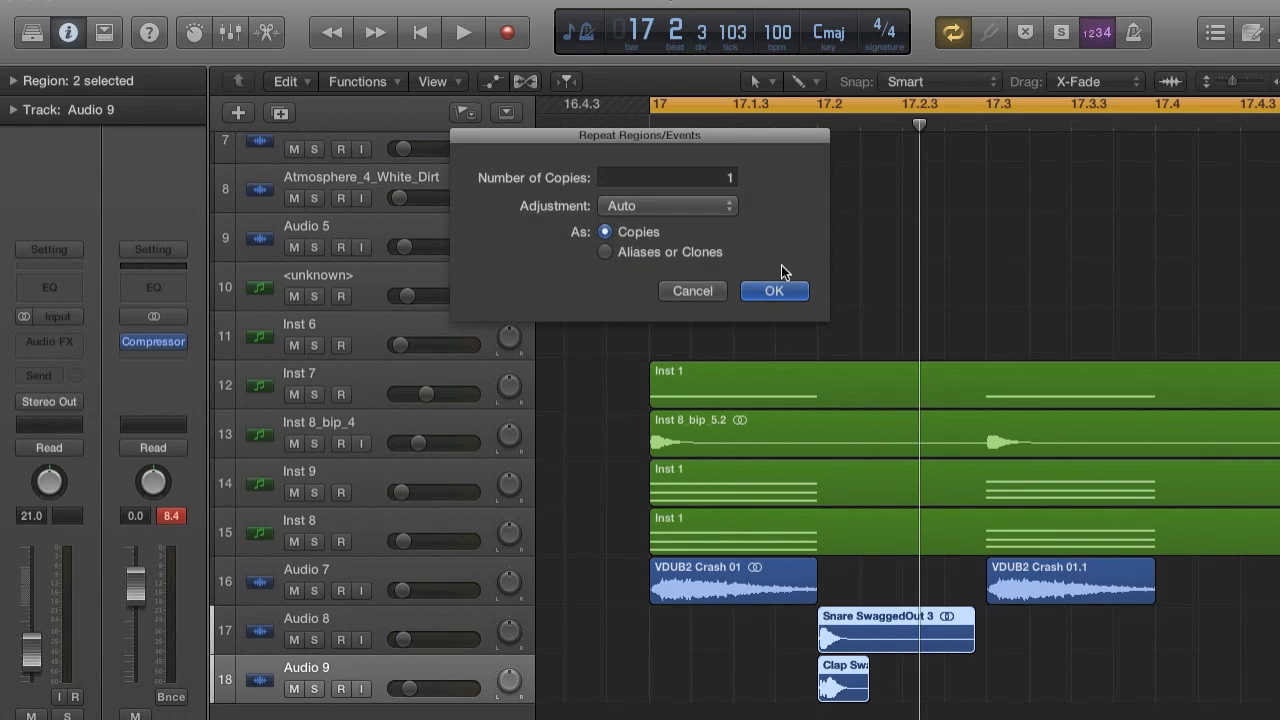
left_click(770, 286)
scroll(963, 469, "right", 3)
left_click_drag(812, 617, 990, 620)
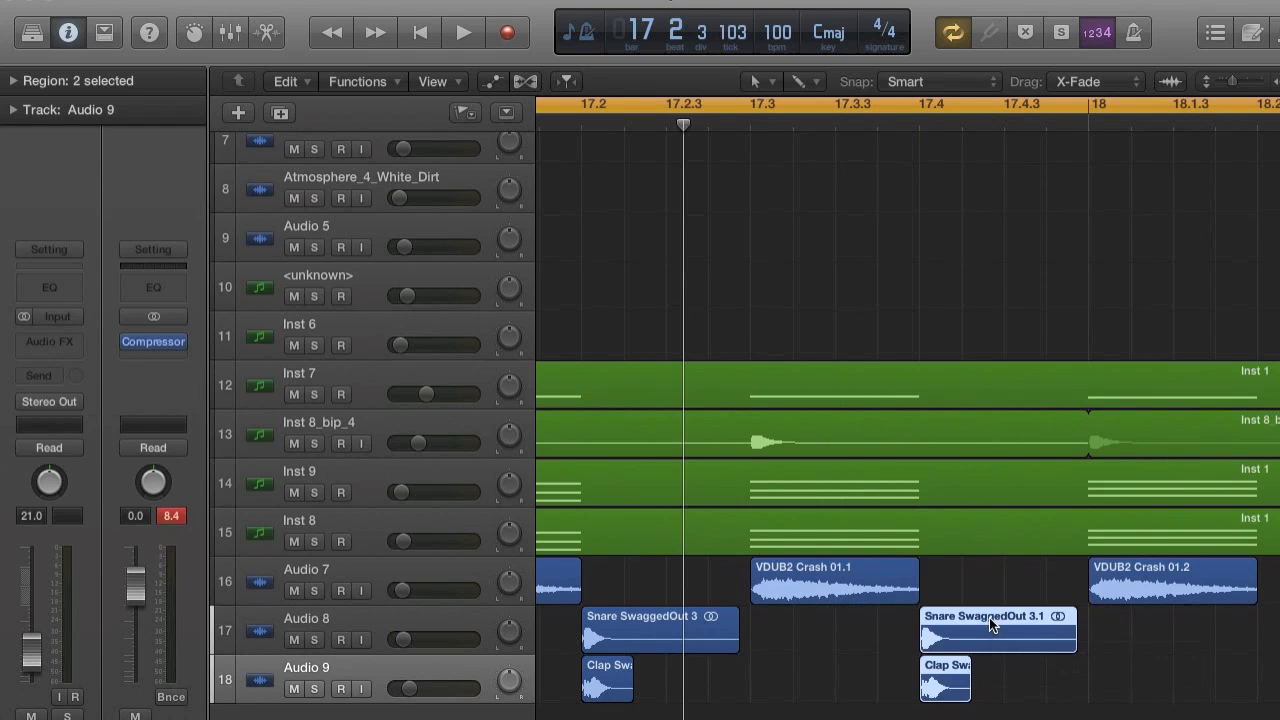
Repeat the first two snare and clap pairs once and move the copies to start at beat 18.2.
key("super+Left")
key("super+Left")
key("super+Left")
key("super+Left")
key("super+Left")
key("super+r")
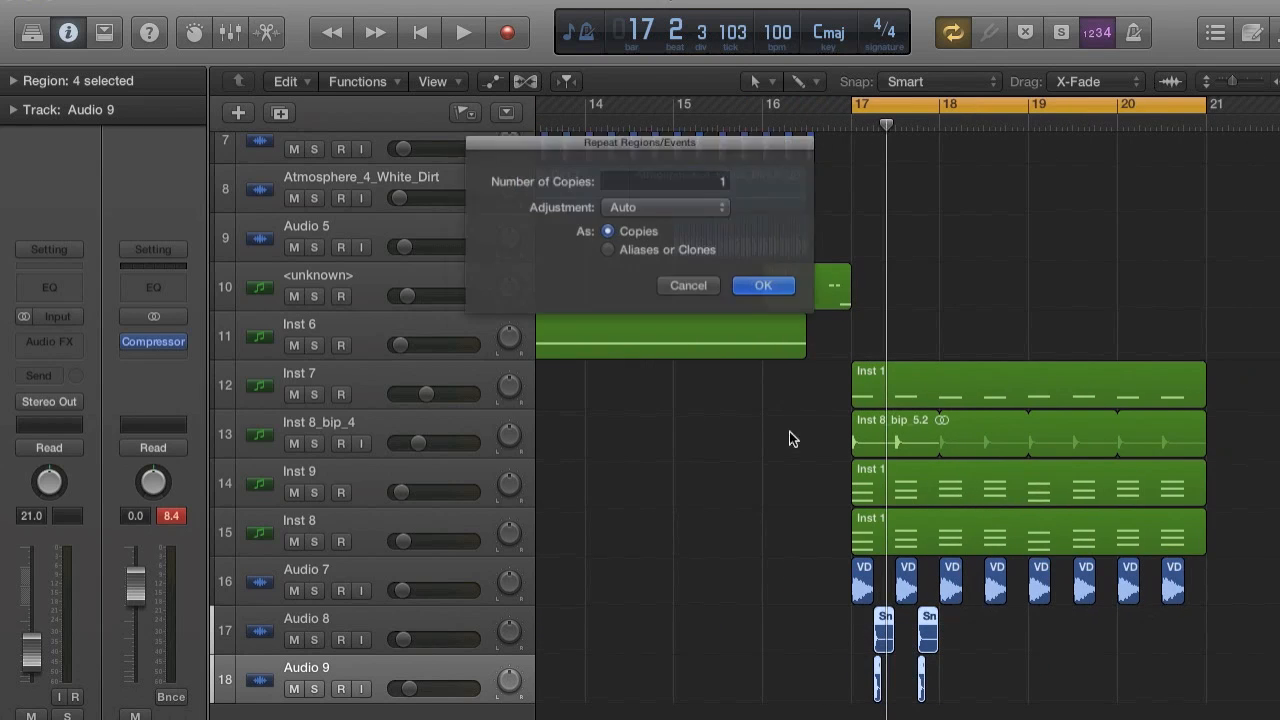
left_click(788, 290)
left_click_drag(950, 640, 972, 640)
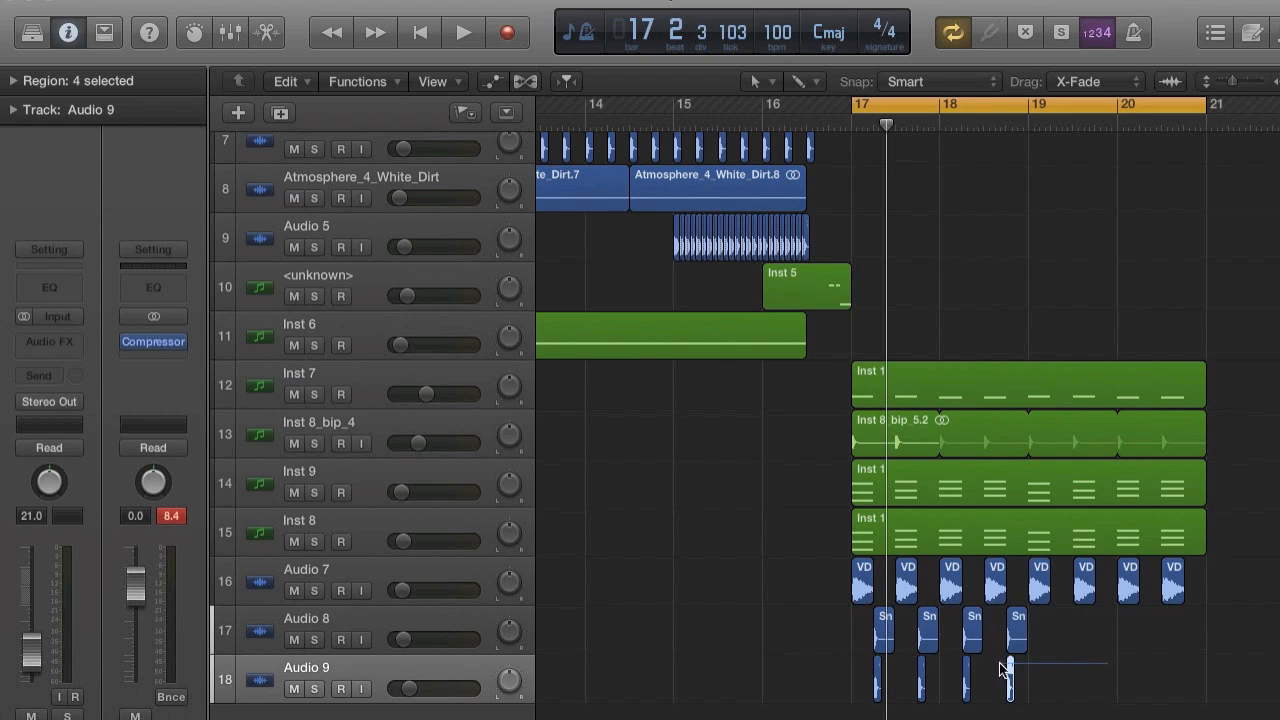
Repeat all the snare and clap regions from bars 17 and 18 once and move the copies to start at beat 19.2.
left_click_drag(1046, 670, 863, 640)
key("super+r")
left_click(778, 290)
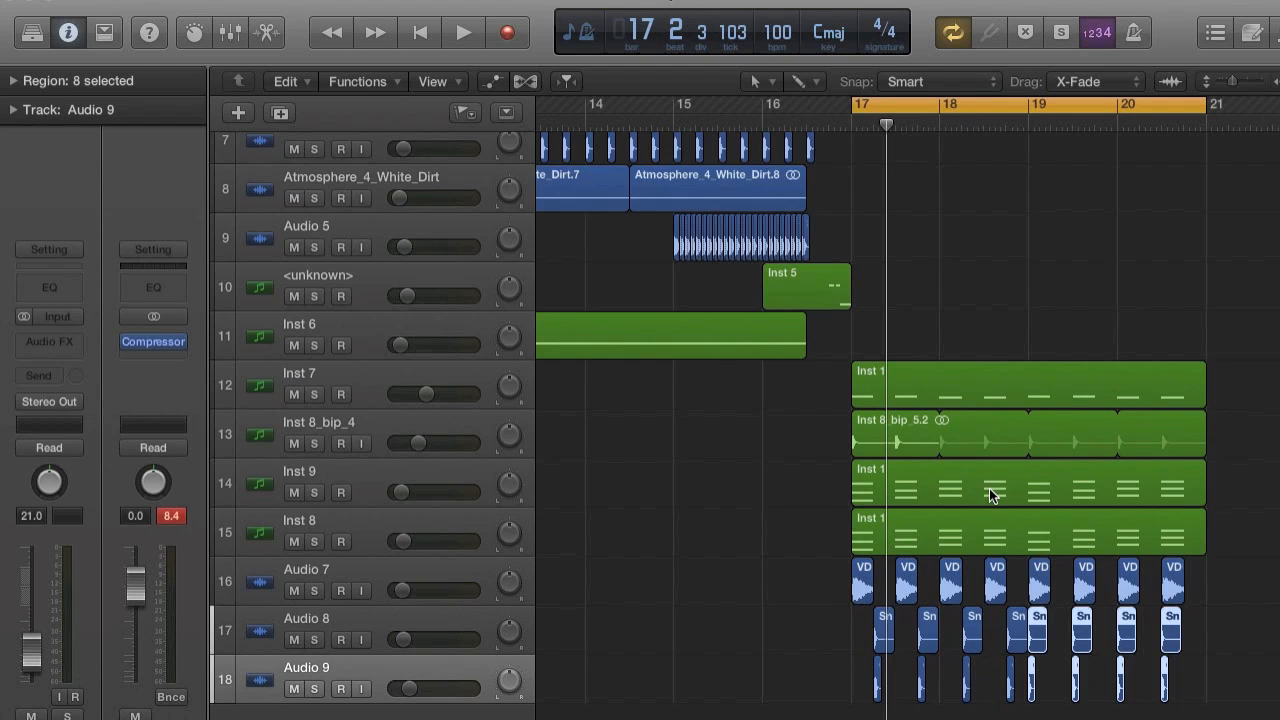
scroll(970, 490, "right", 3)
mouse_move(849, 640)
left_mouse_down()
mouse_move(896, 638)
mouse_move(871, 640)
left_mouse_up()
Play the looped section and lower the clap track Audio 9 to a volume of -32.0 dB.
key("space")
key("super+Right")
key("super+Right")
scroll(873, 641, "down", 1)
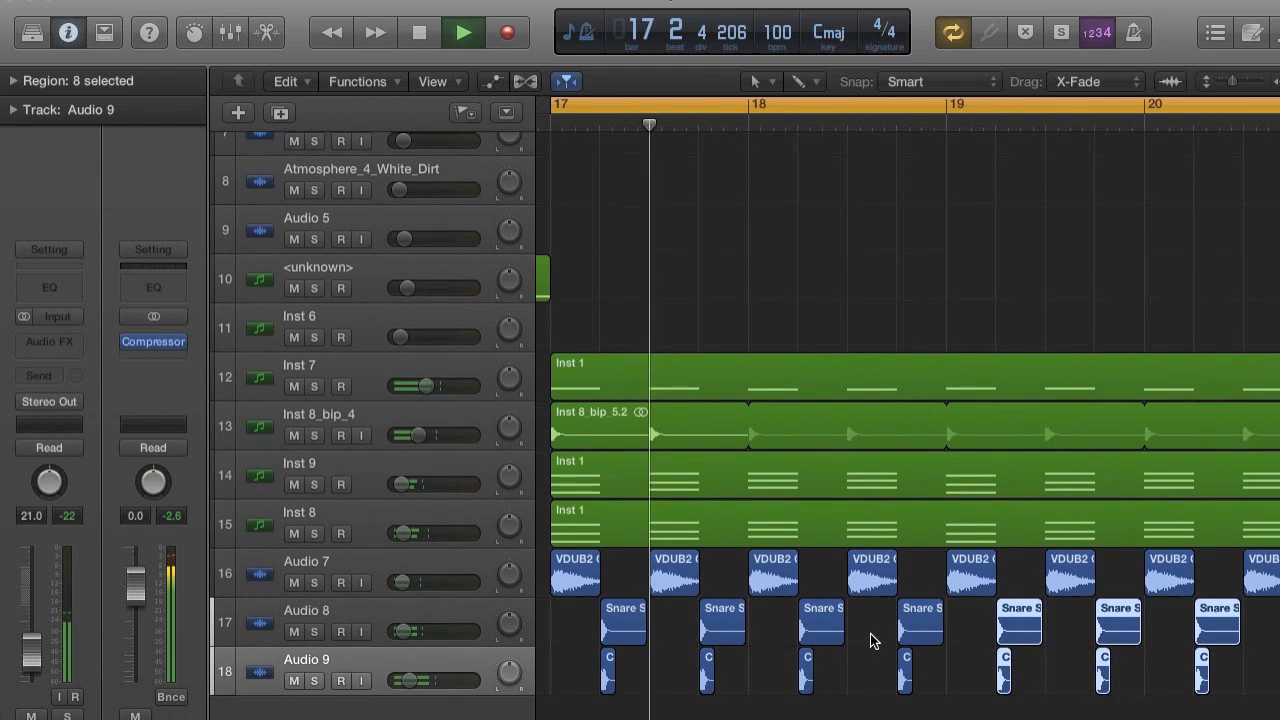
scroll(873, 641, "right", 1)
mouse_move(409, 688)
left_mouse_down()
mouse_move(390, 688)
mouse_move(403, 698)
left_mouse_up()
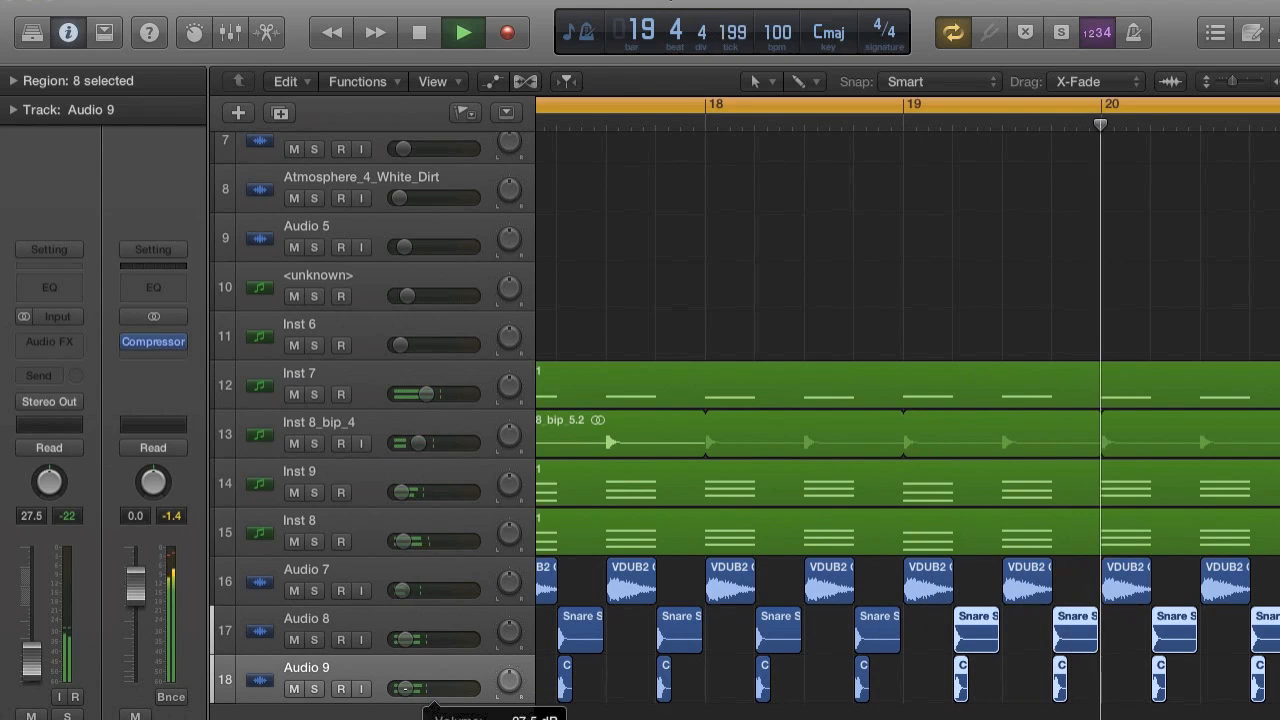
scroll(688, 681, "down", 10)
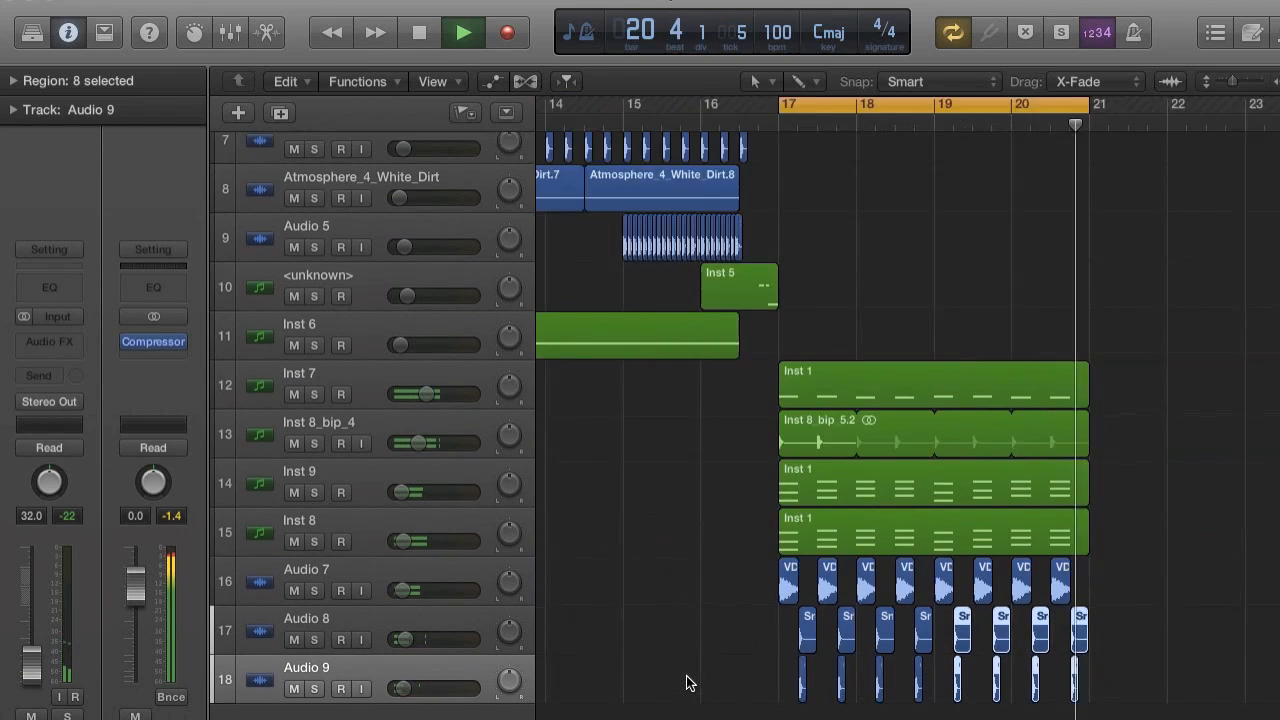
Select the clap regions and examine their timing against the snare hits while the loop plays.
left_click(1050, 681)
scroll(855, 692, "up", 10)
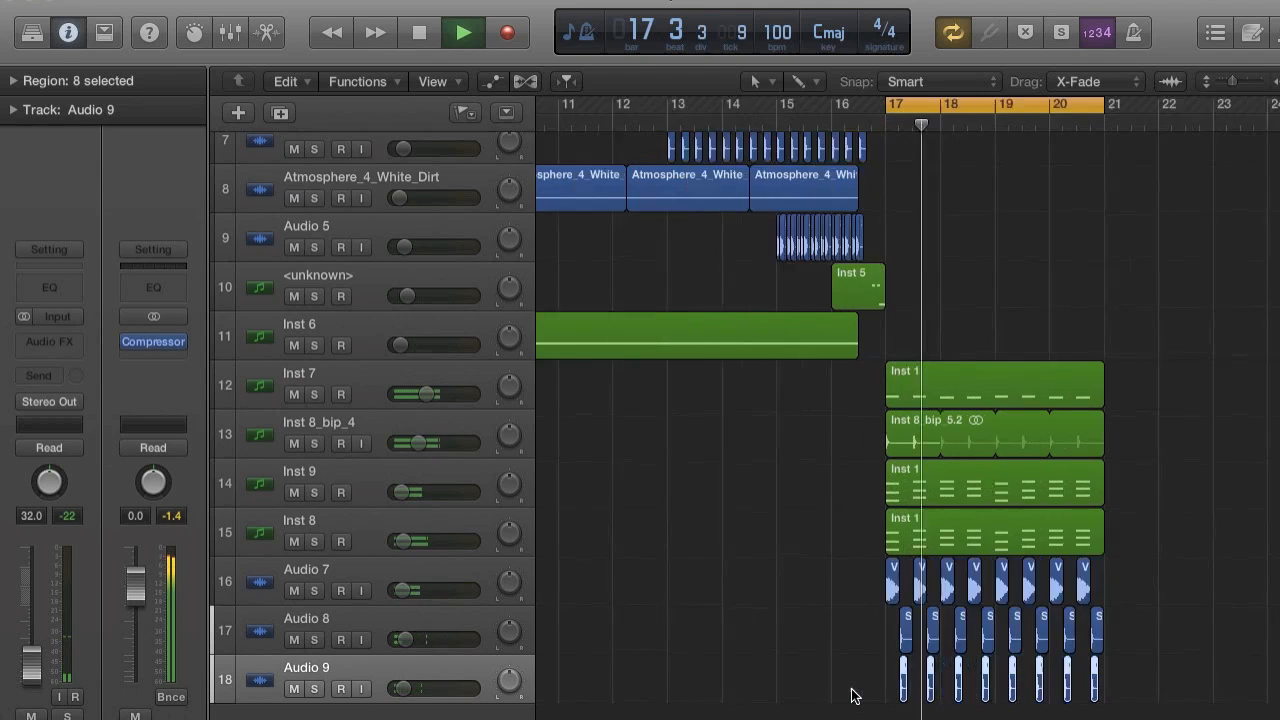
scroll(946, 700, "up", 5)
left_click_drag(1020, 674, 1001, 681)
scroll(1001, 681, "down", 5)
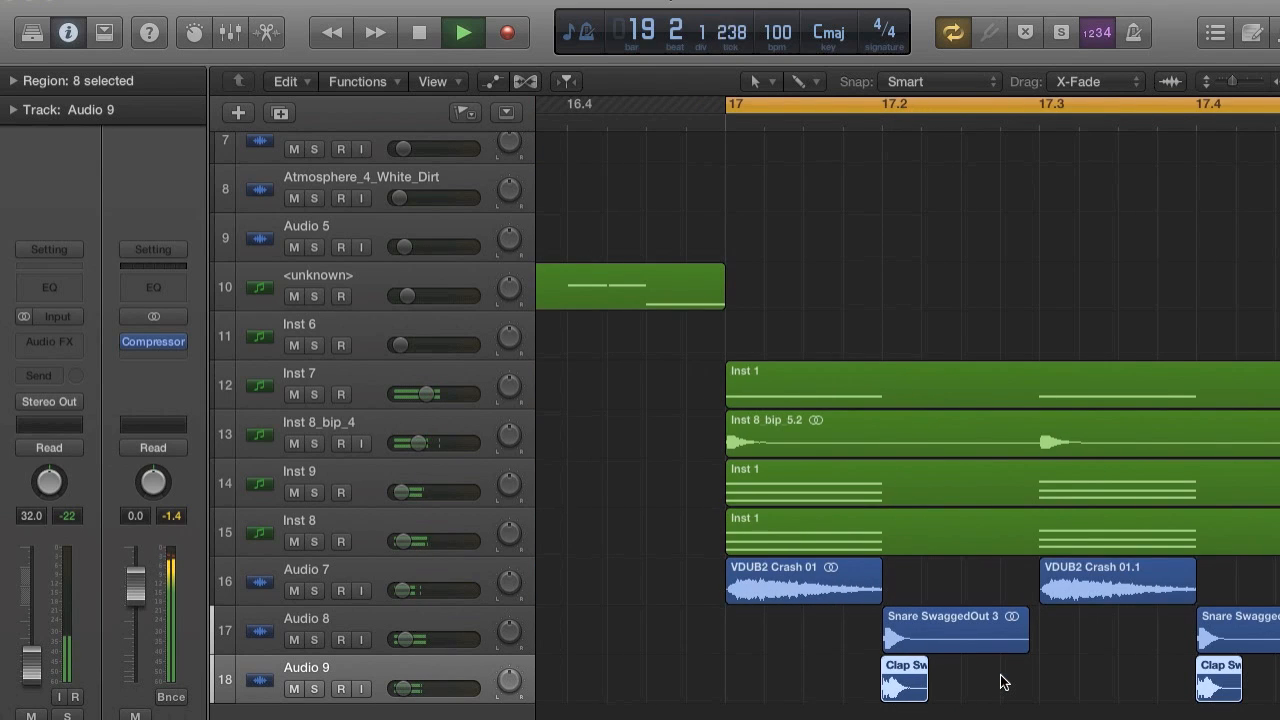
scroll(1001, 681, "down", 8)
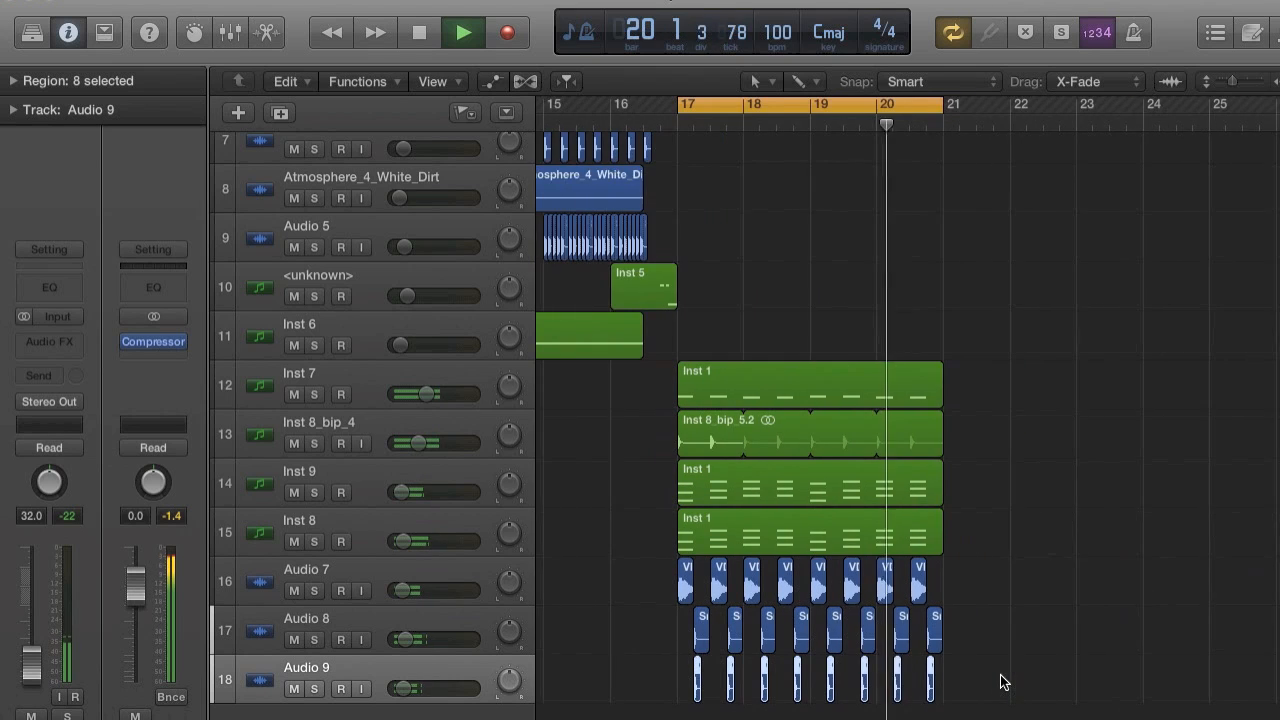
key("super+Right")
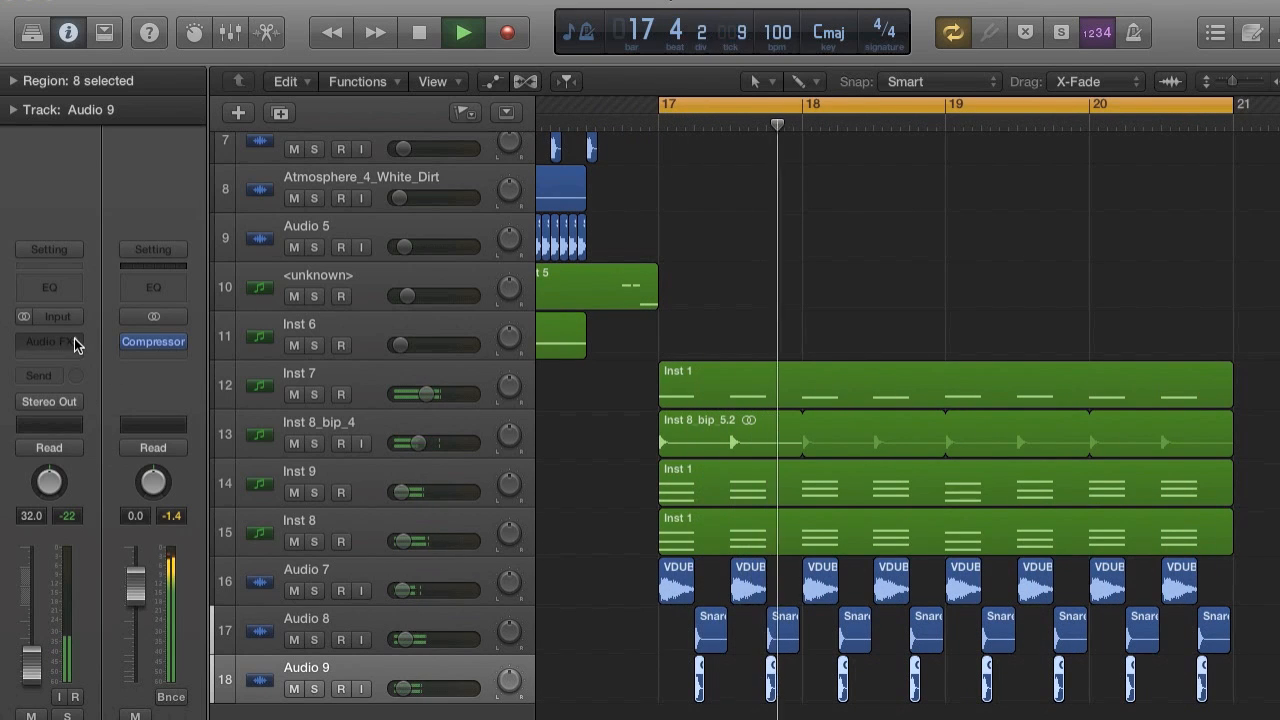
Stop playback and add a send to Bus 8 (Aux 5) on the clap track, raising the send level.
left_click(50, 375)
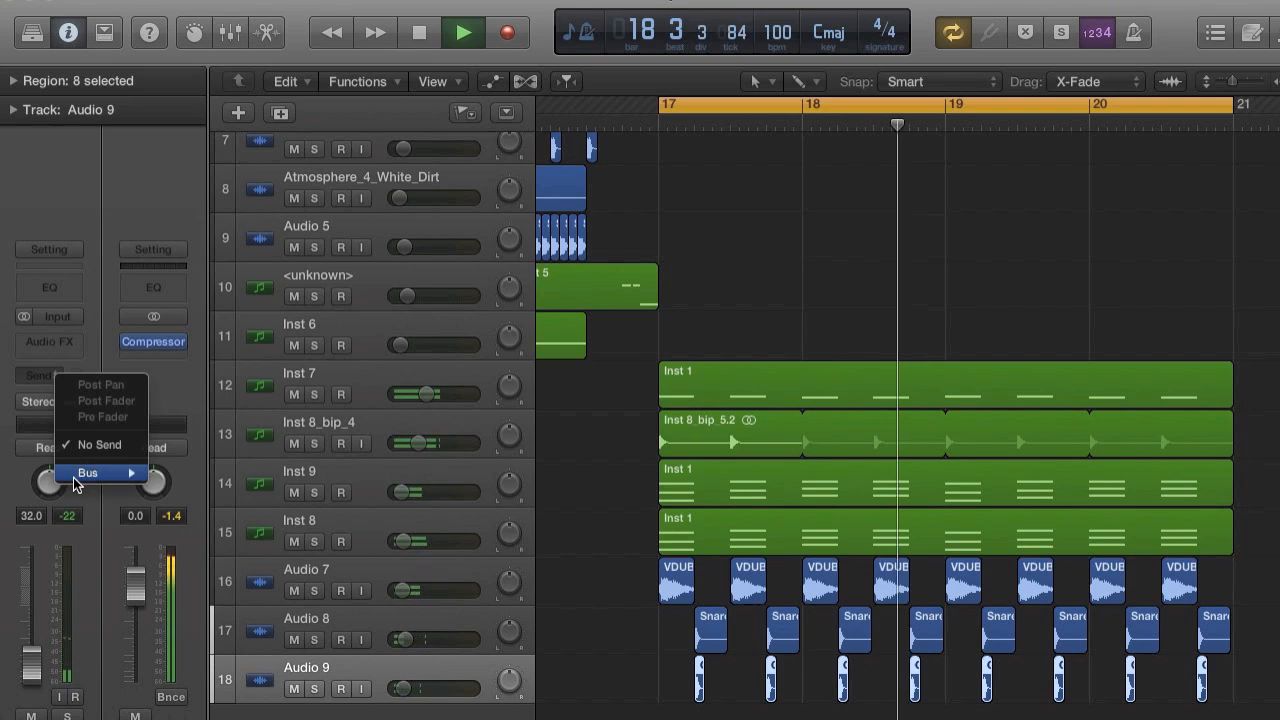
key("space")
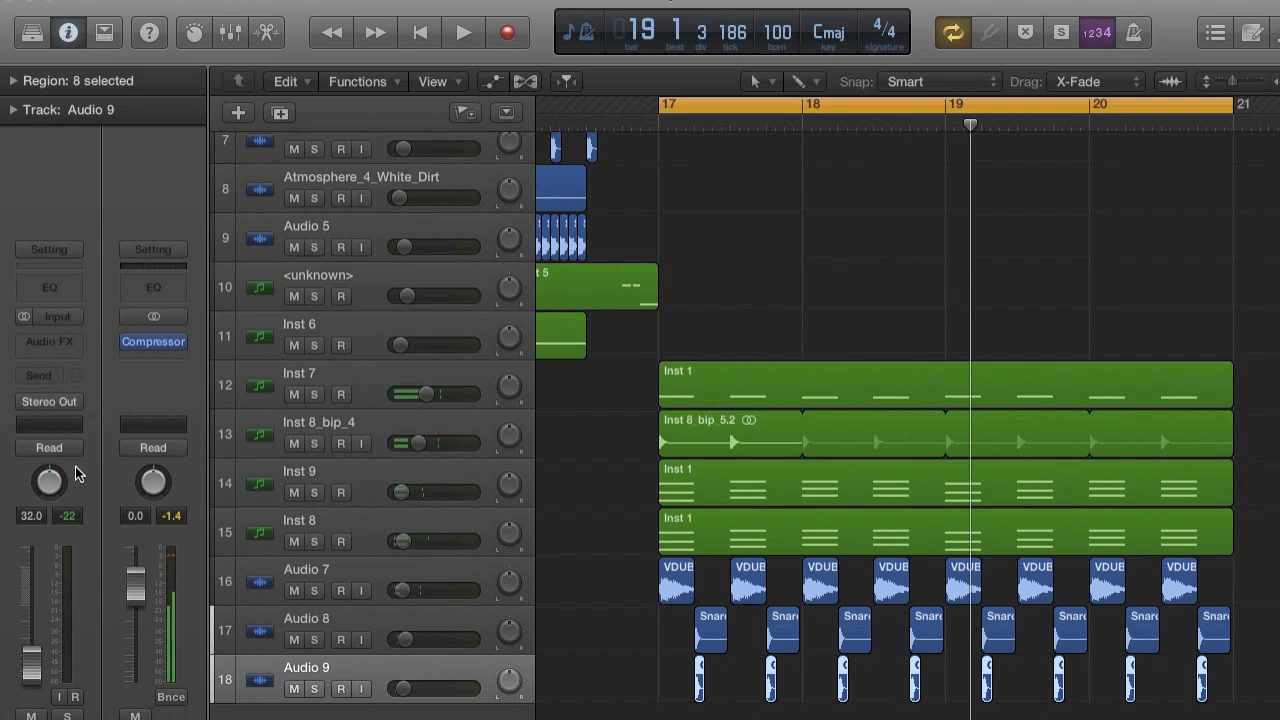
left_click(54, 374)
mouse_move(97, 481)
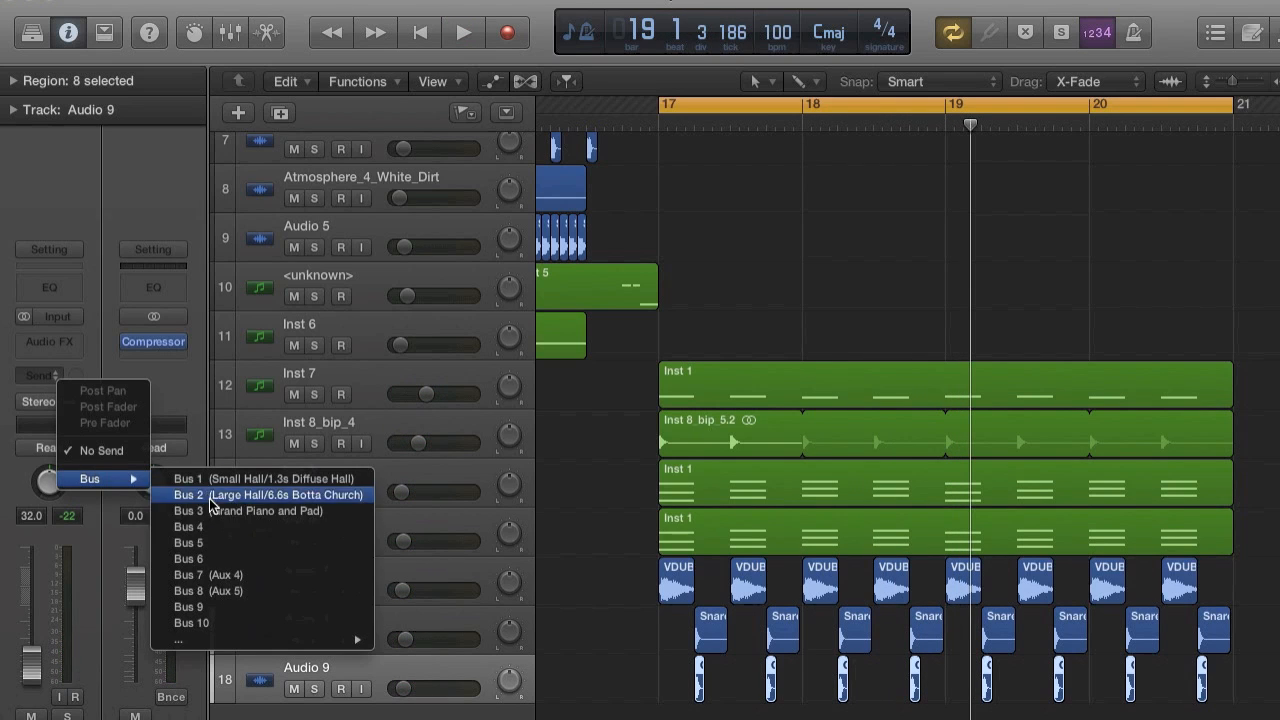
left_click(207, 590)
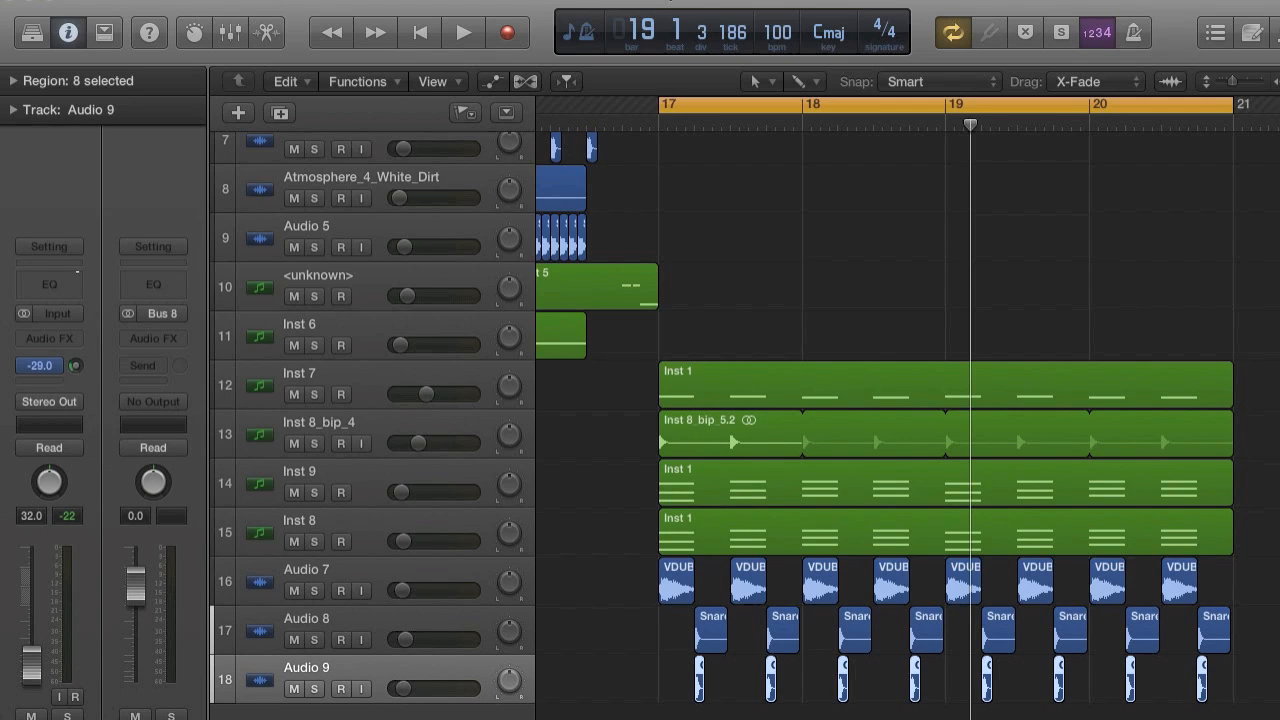
Balance the hits during playback, setting the snare track Audio 8 to -24.5 dB and the clap track to -35.0 dB.
key("space")
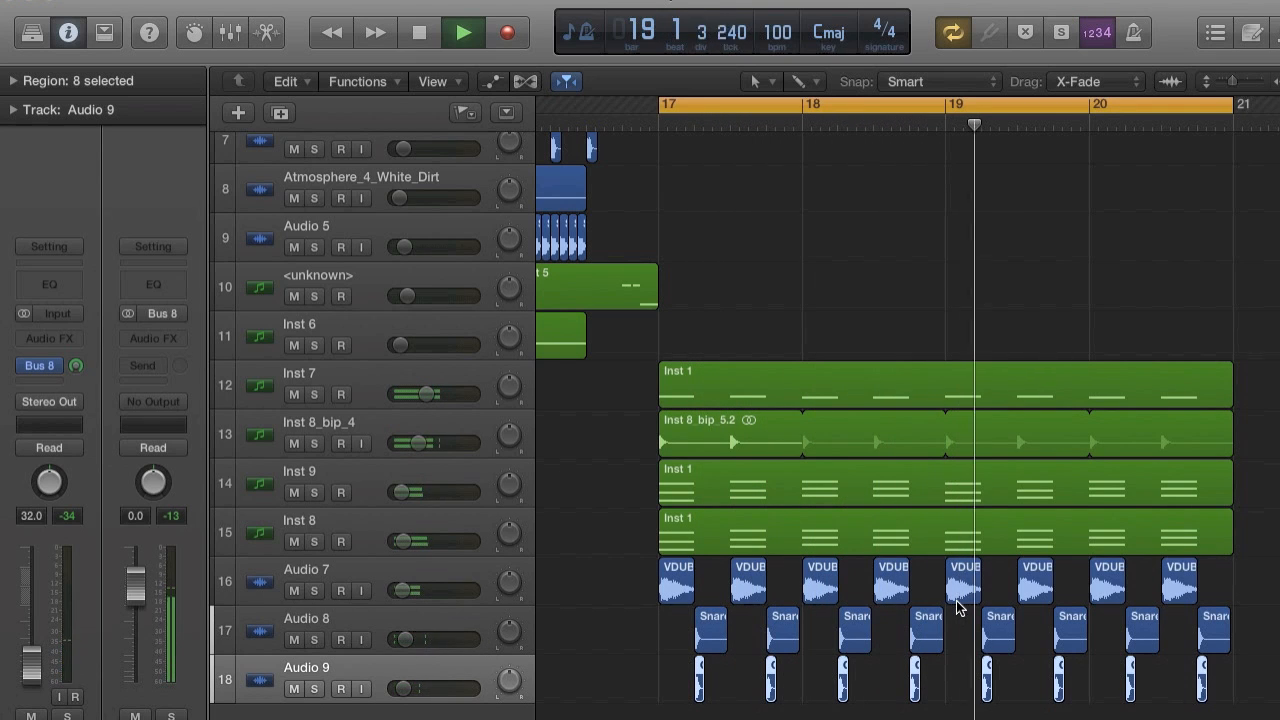
scroll(860, 570, "right", 1)
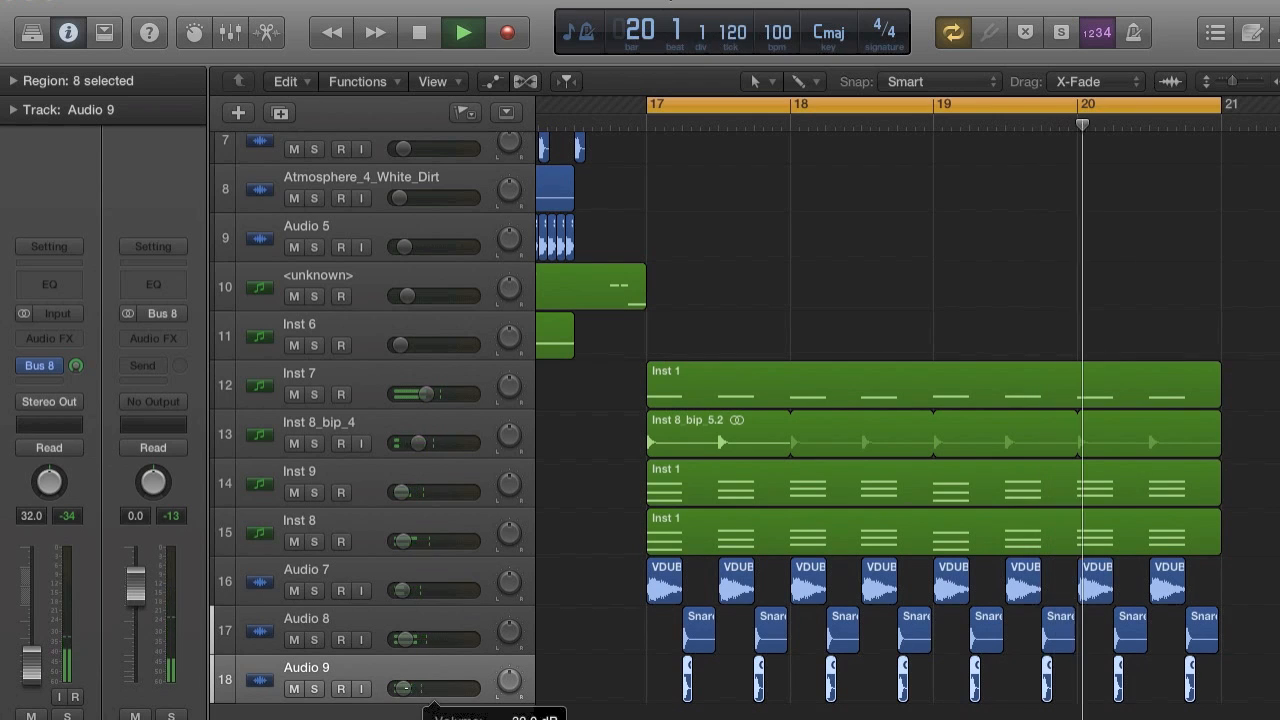
left_click_drag(404, 639, 407, 640)
left_click_drag(403, 688, 403, 688)
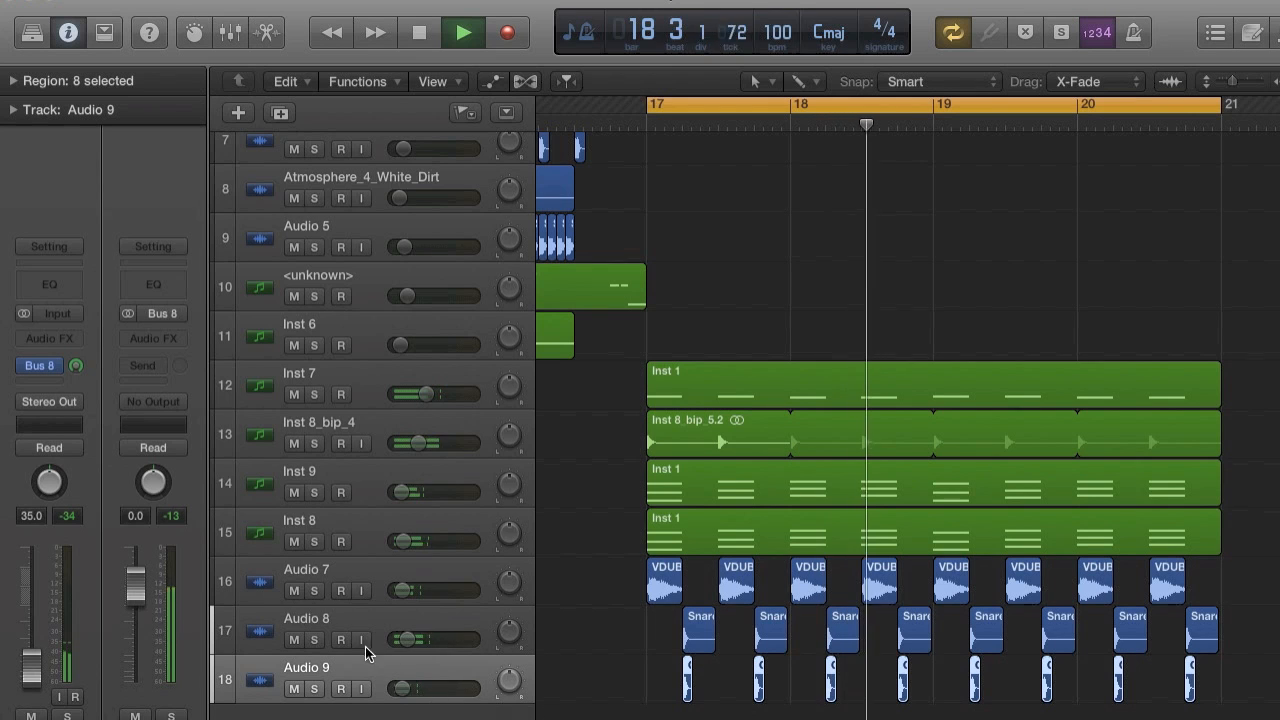
left_click(320, 636)
left_click(320, 636)
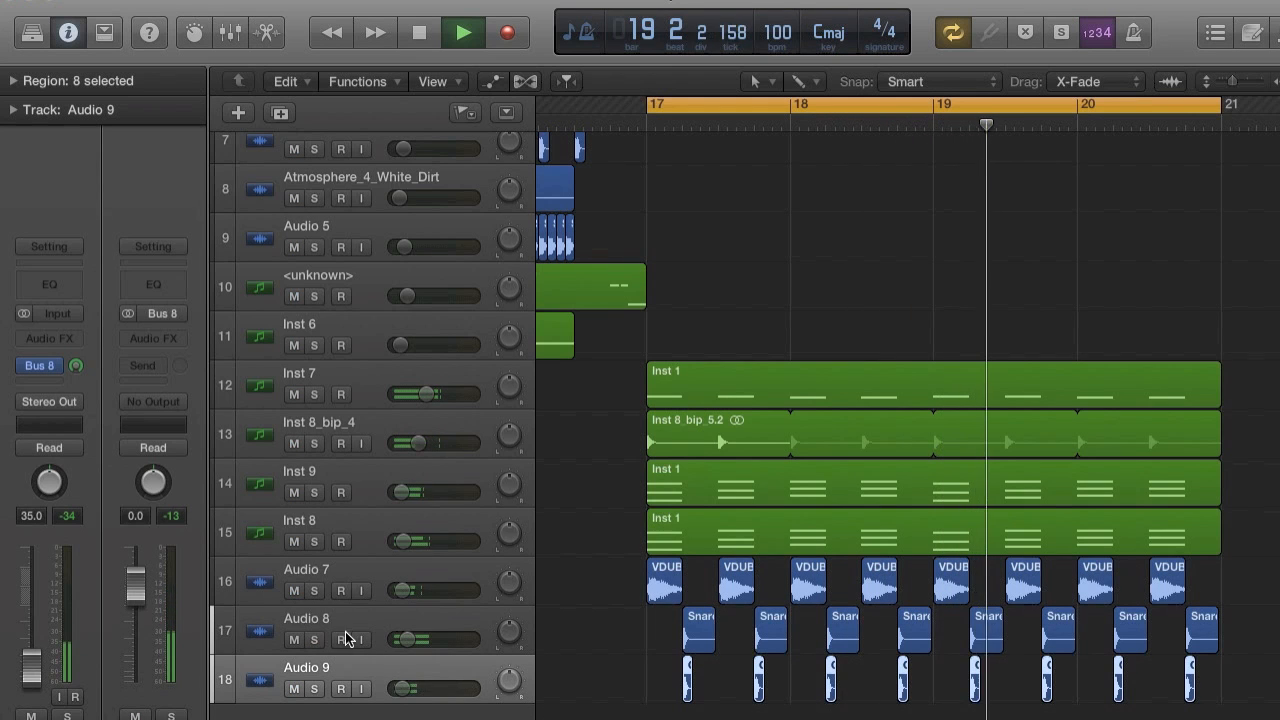
Insert a Channel EQ on the snare track Audio 8 and cut its high shelf by 17.0 dB at 4400 Hz.
left_click(337, 621)
left_click(58, 340)
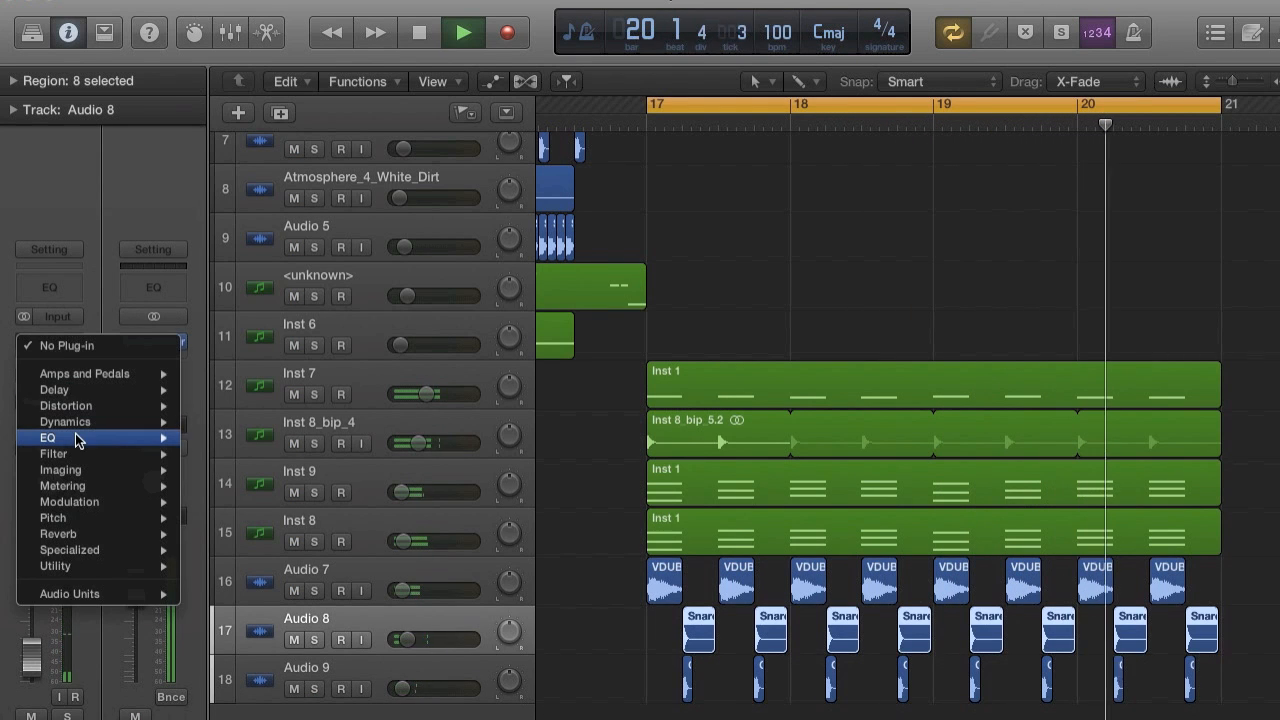
mouse_move(70, 437)
mouse_move(240, 437)
left_click(375, 438)
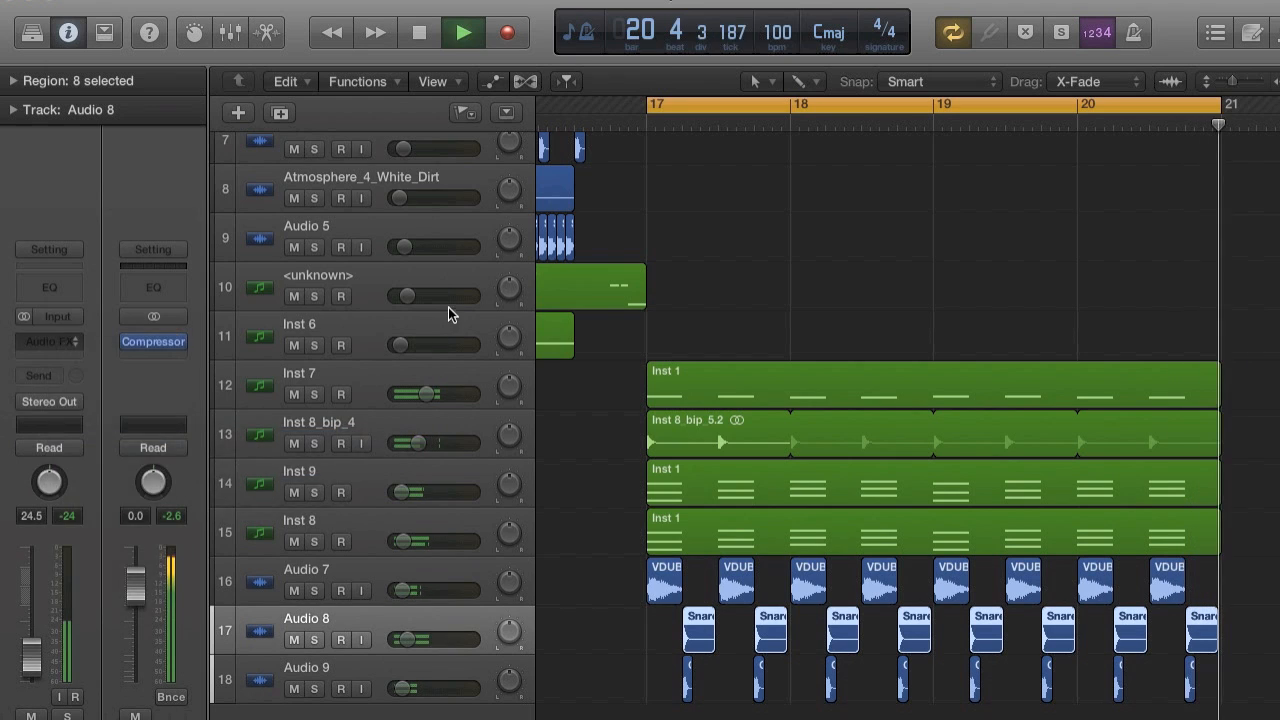
left_click_drag(789, 355, 740, 449)
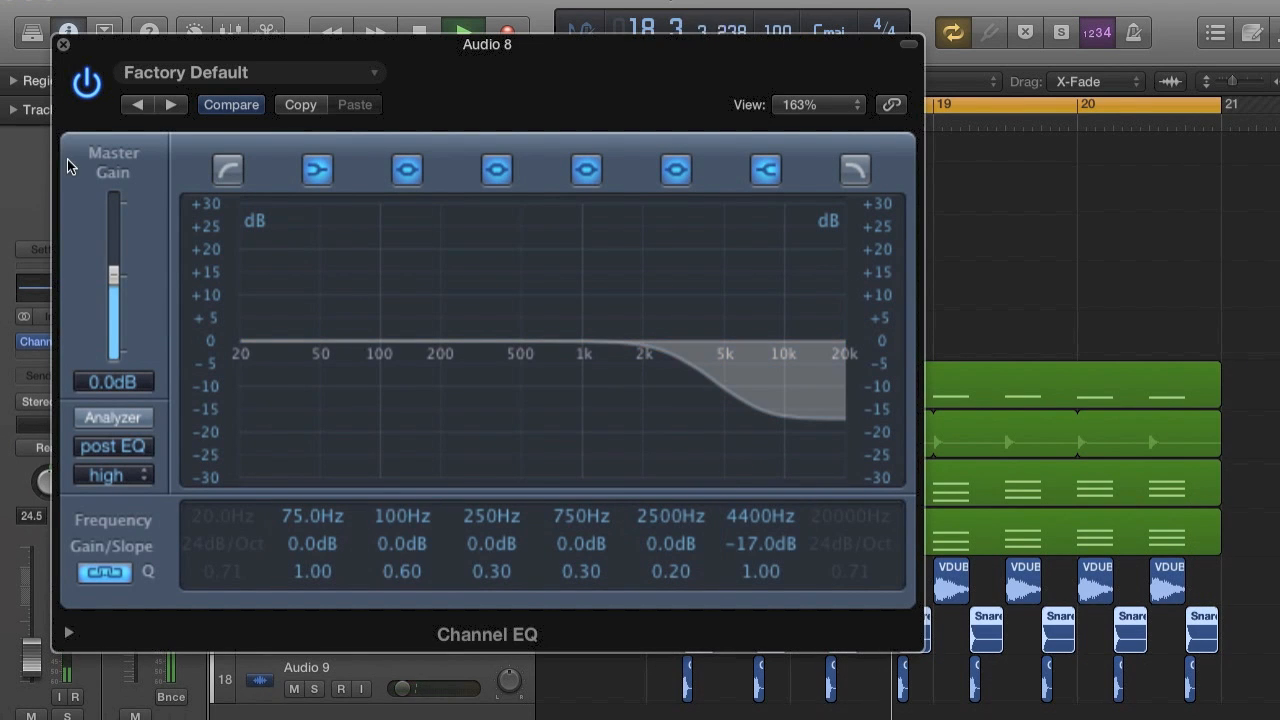
left_click(62, 44)
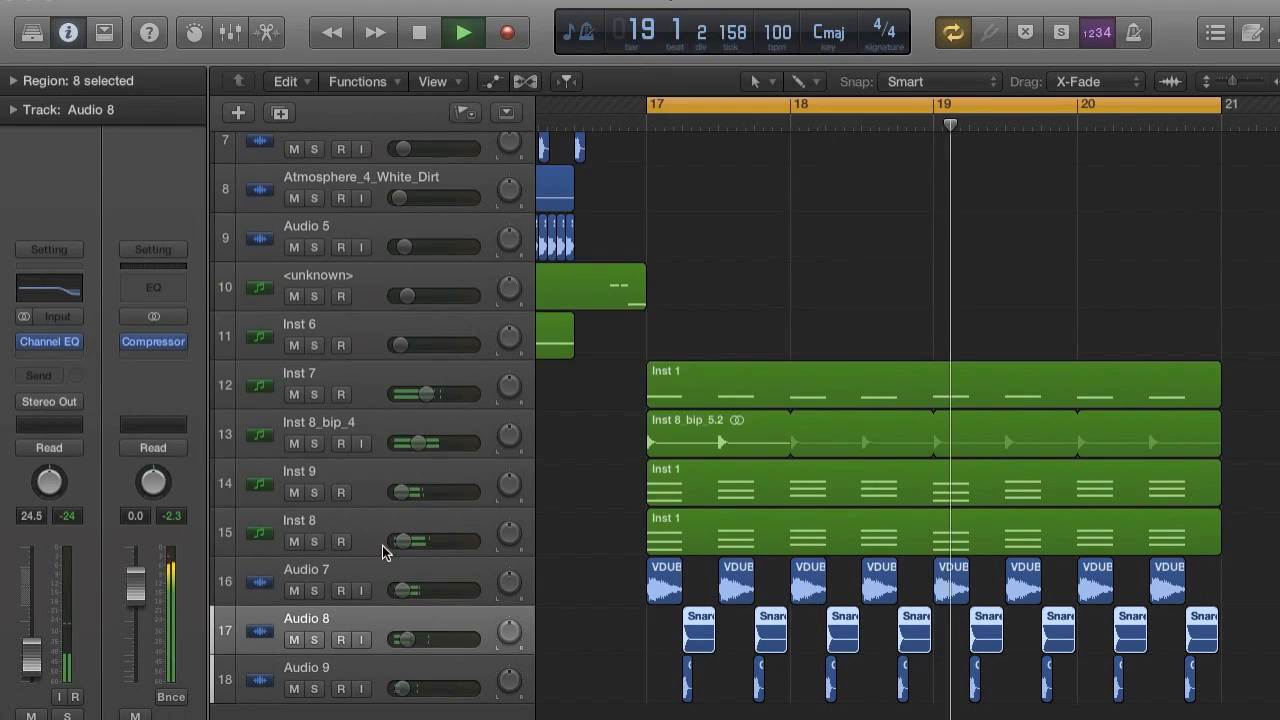
Check the clap track in solo and boost the snare's Channel EQ by 5.0 dB at 235 Hz.
left_click(313, 688)
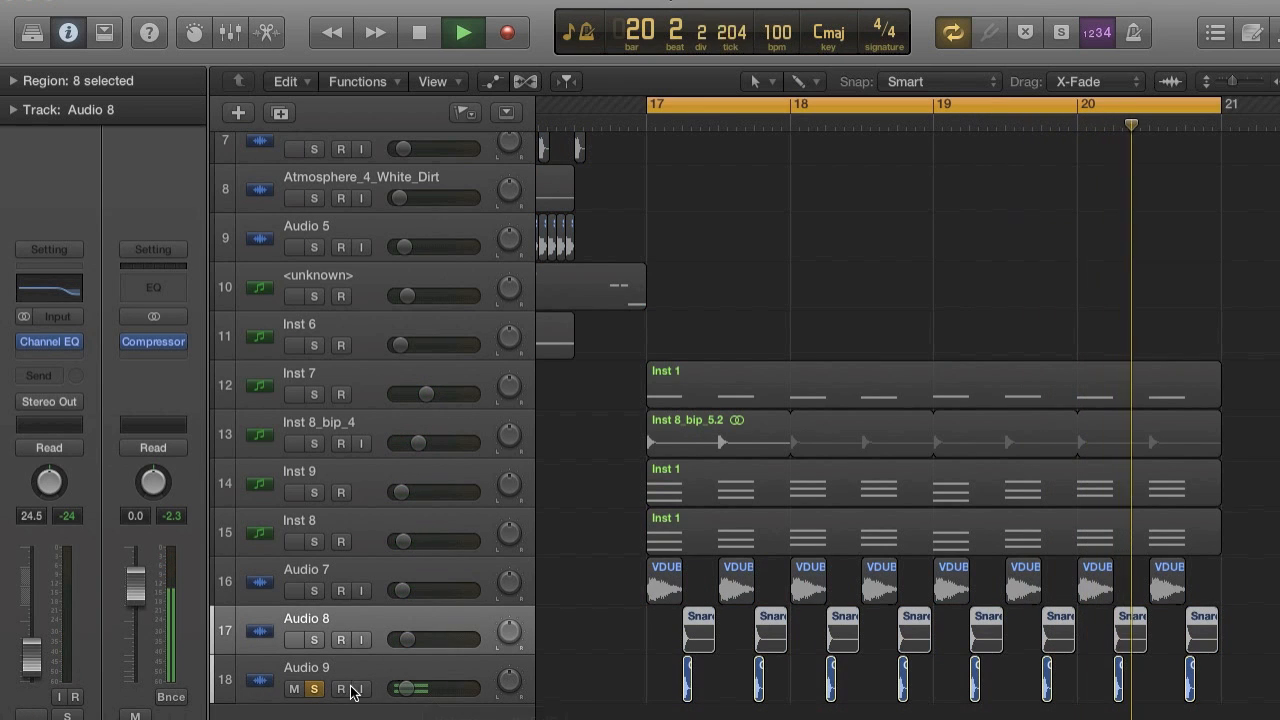
left_click(313, 688)
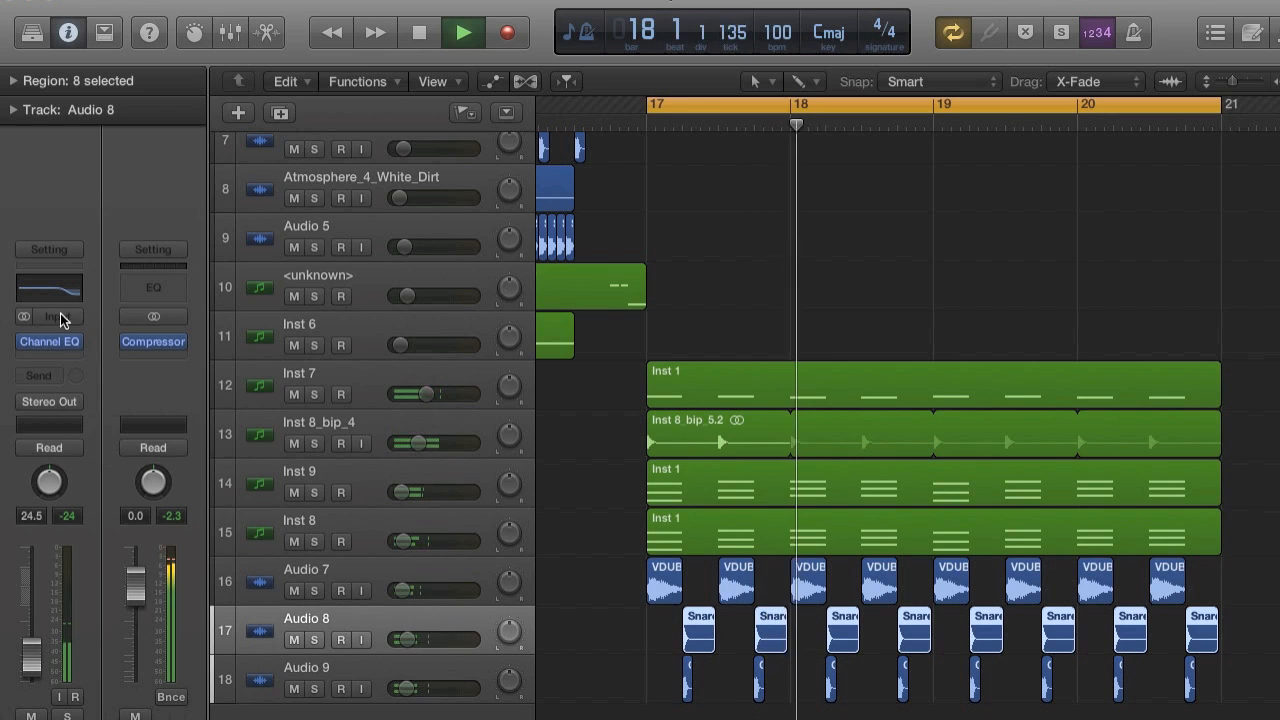
left_click(49, 341)
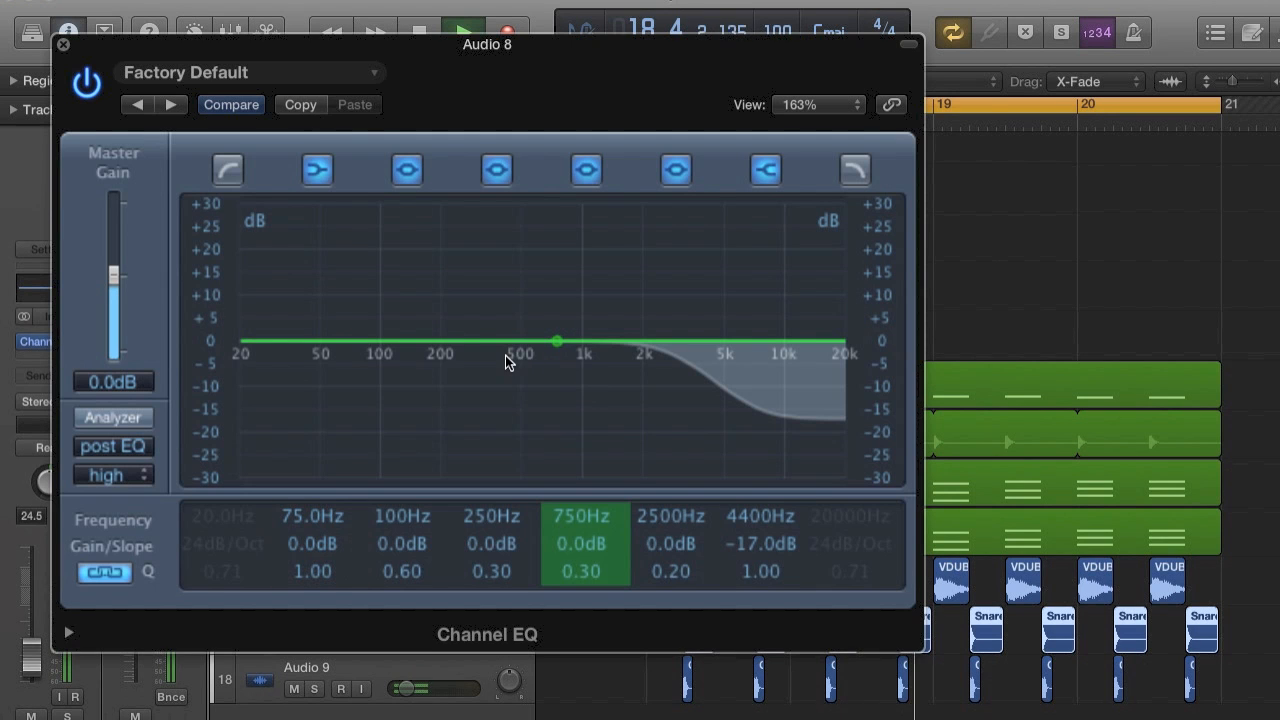
left_click_drag(505, 355, 499, 328)
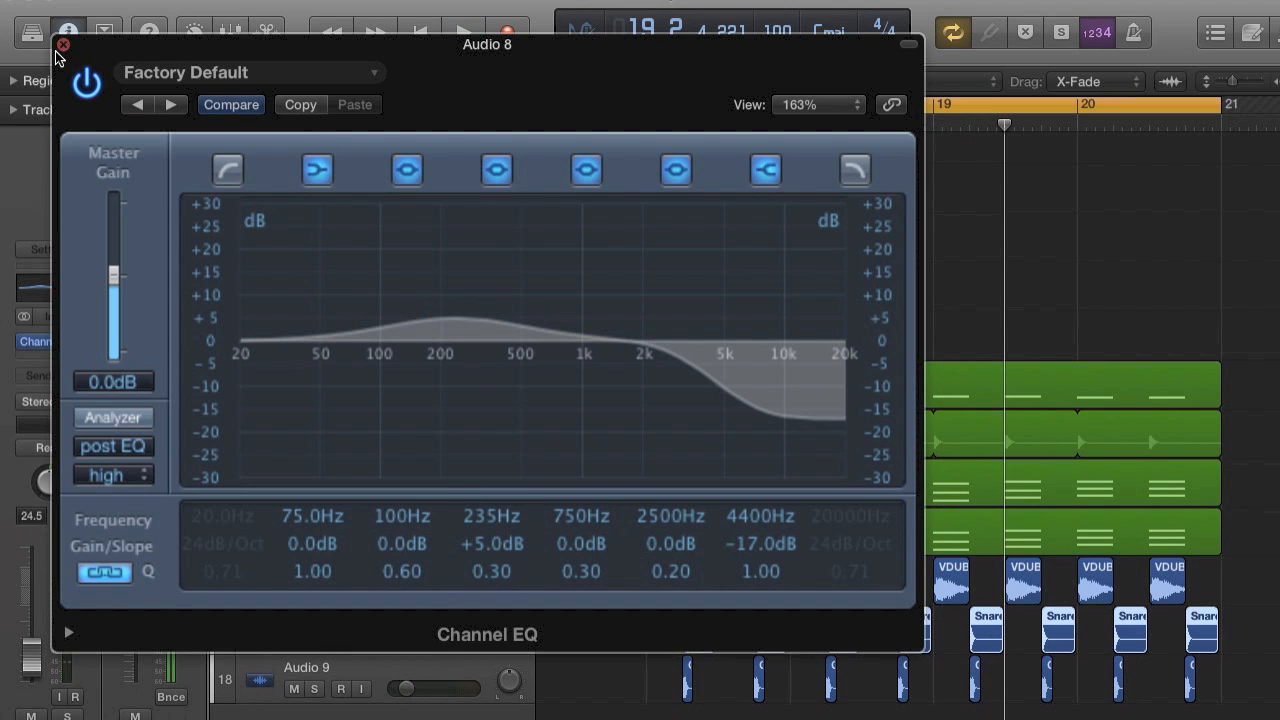
left_click(62, 45)
Play the start of the bar 17 section several times to judge how the snare and clap sit in the mix.
key("space")
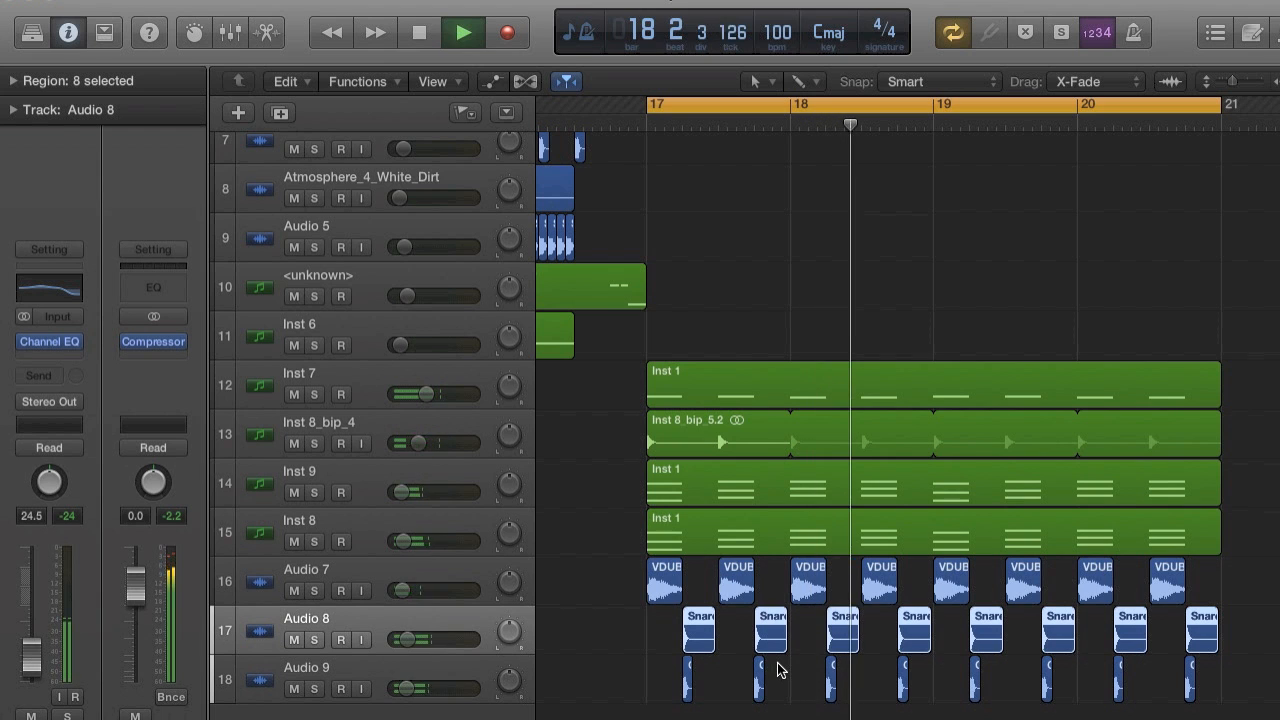
key("space")
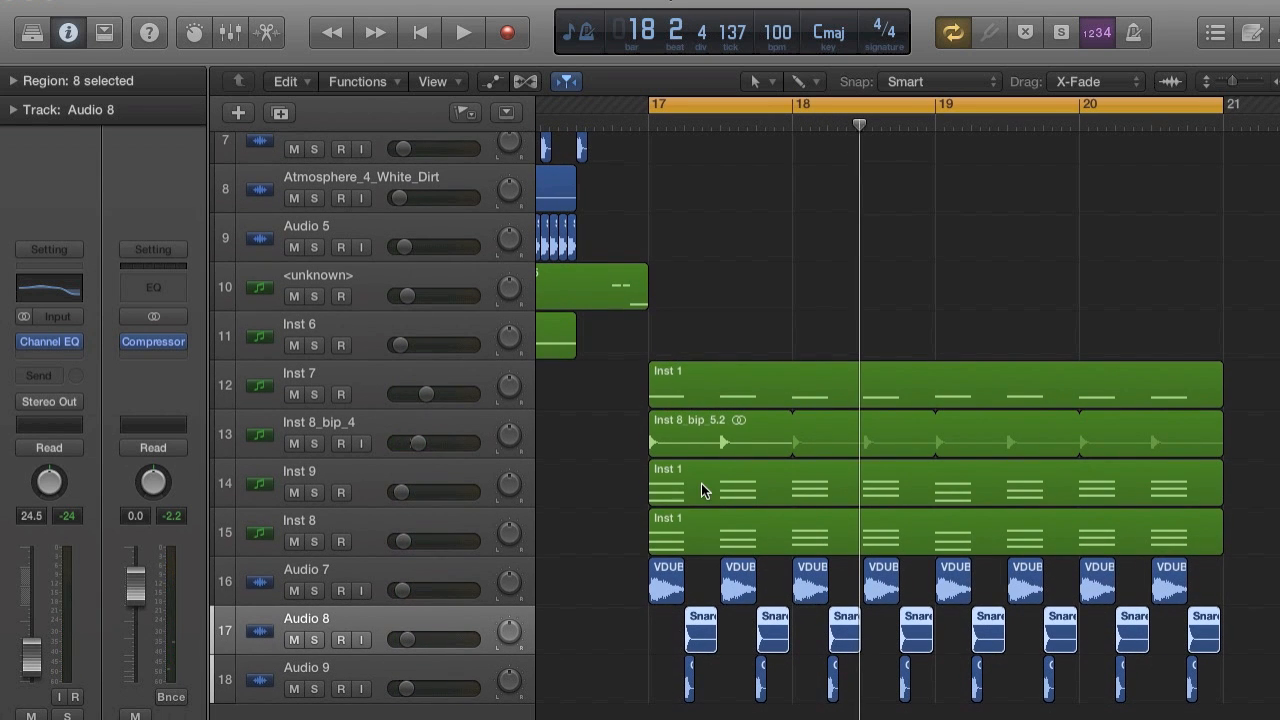
key("space")
key("space")
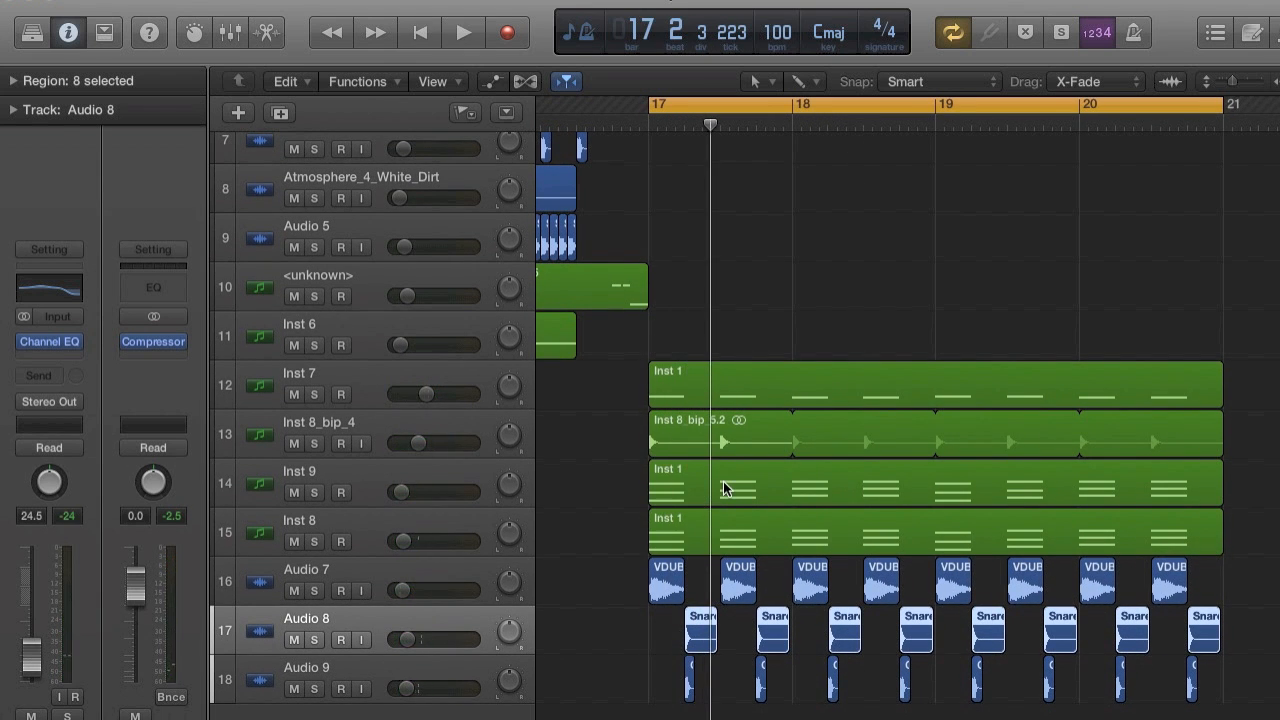
key("space")
key("space")
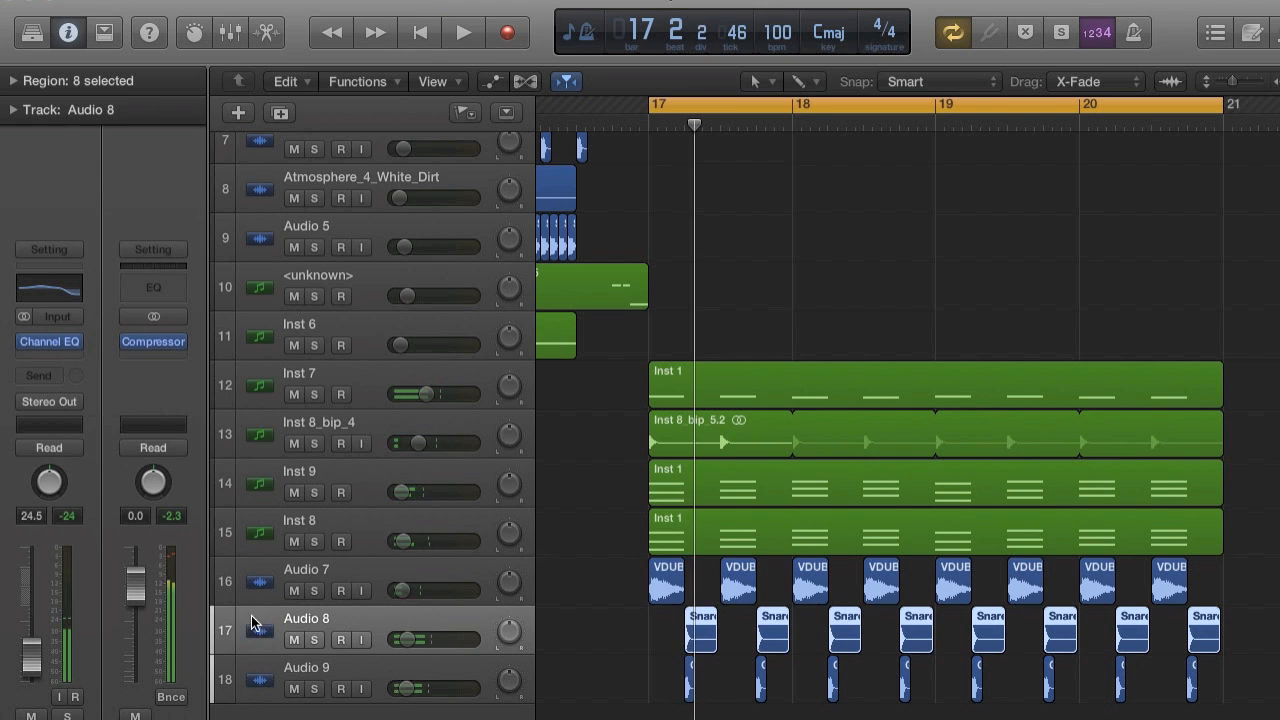
scroll(845, 383, "up", 1)
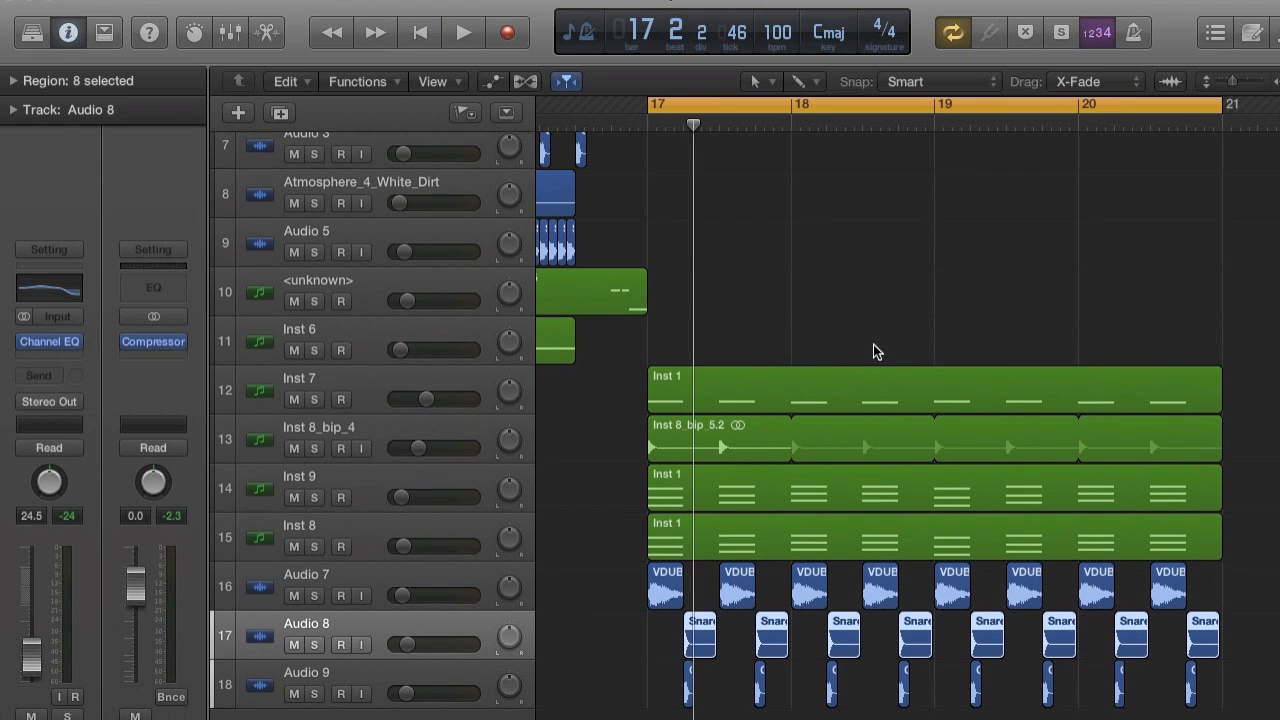
key("space")
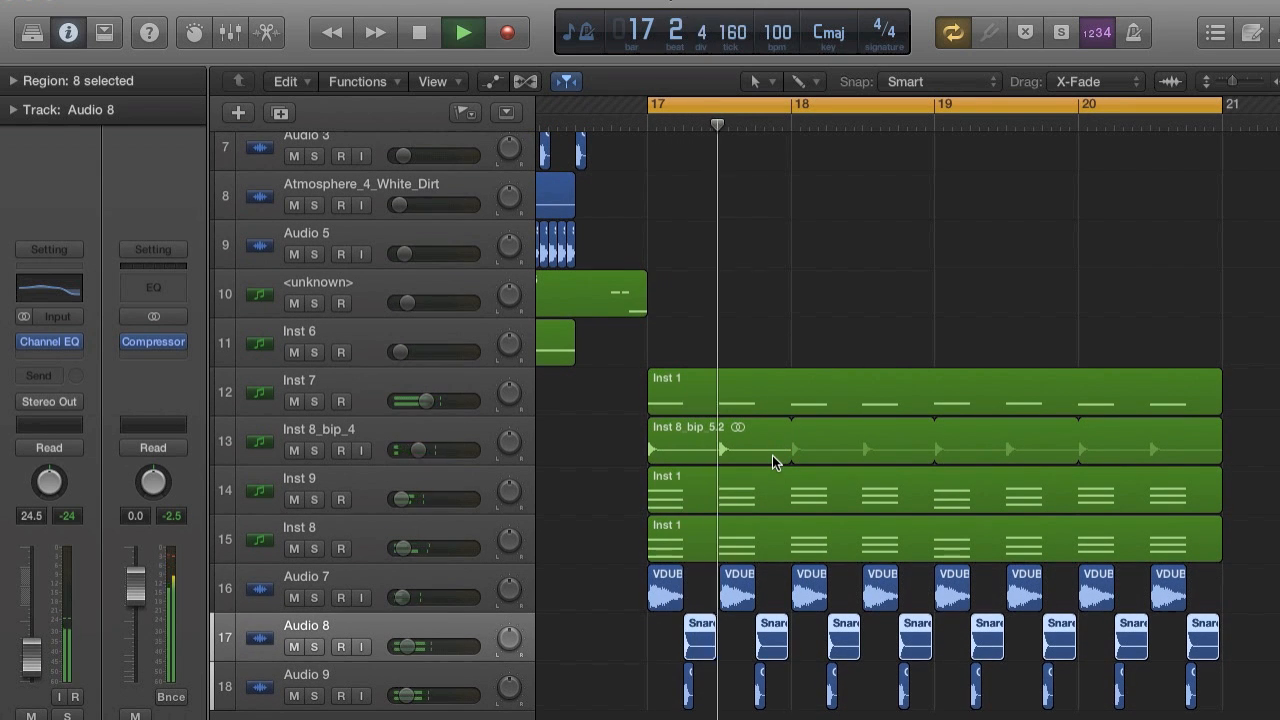
key("space")
key("space")
key("space")
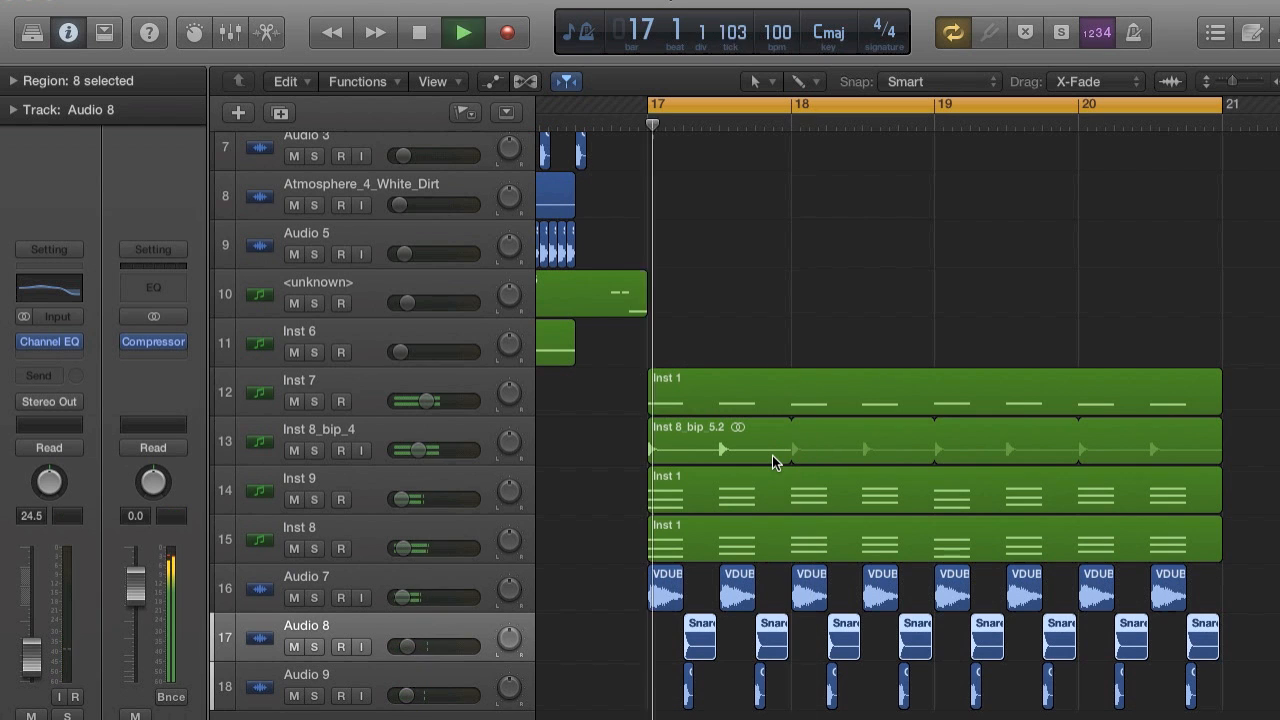
Extend the start of the cycle range to one beat before bar 17 and audition the transition into the section.
left_click_drag(650, 99, 617, 102)
key("space")
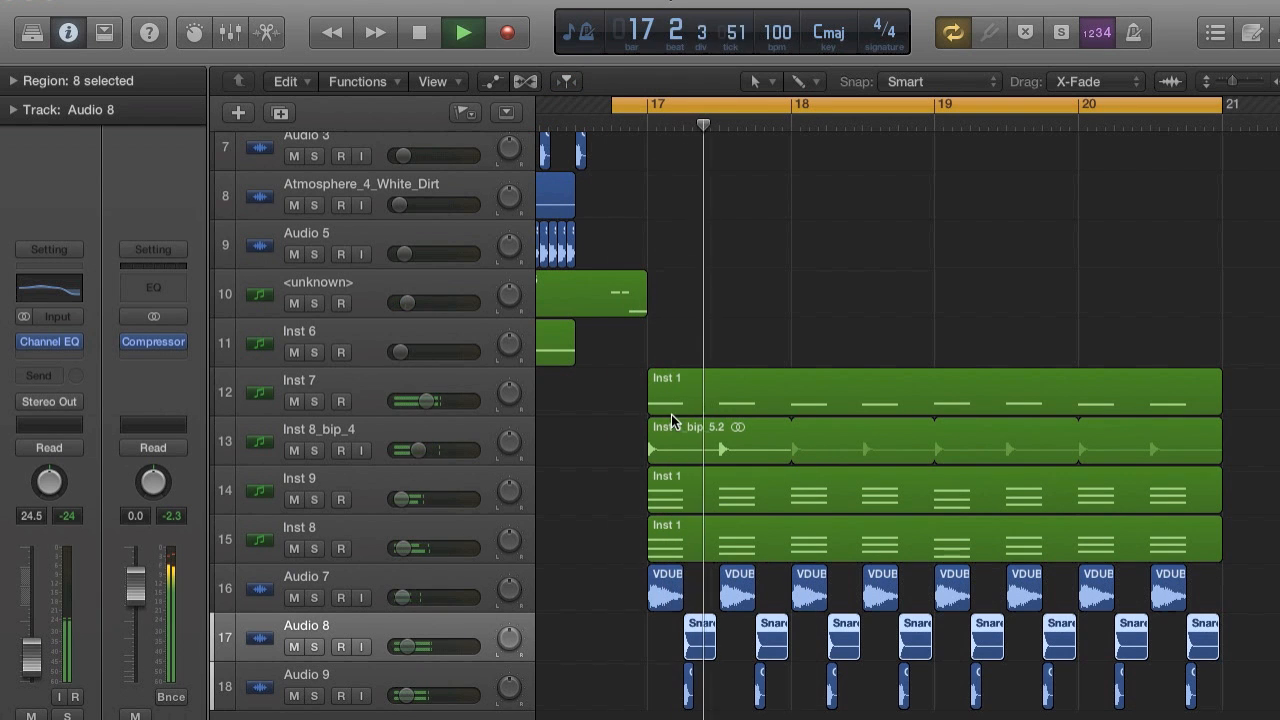
key("space")
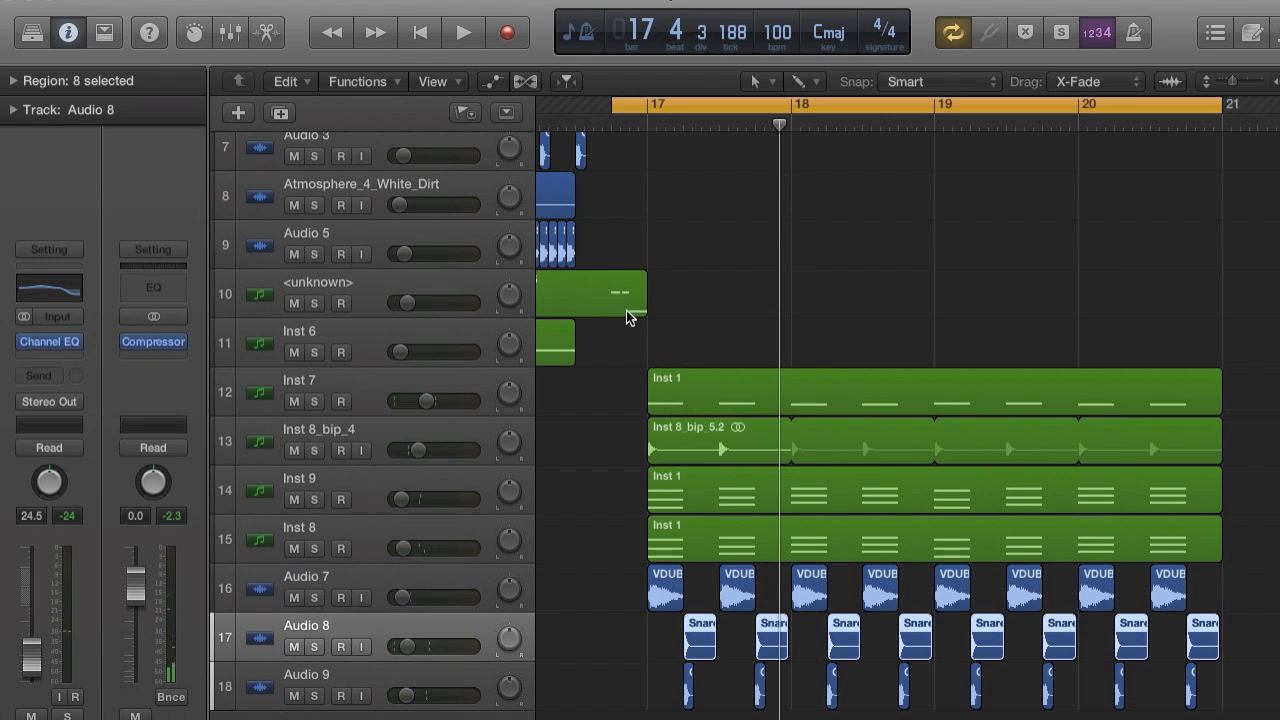
Bounce the Inst 5 region at bar 16 in place to a new track, muting the source and including the audio tail.
left_click(626, 310)
scroll(640, 310, "left", 5)
right_click(742, 306)
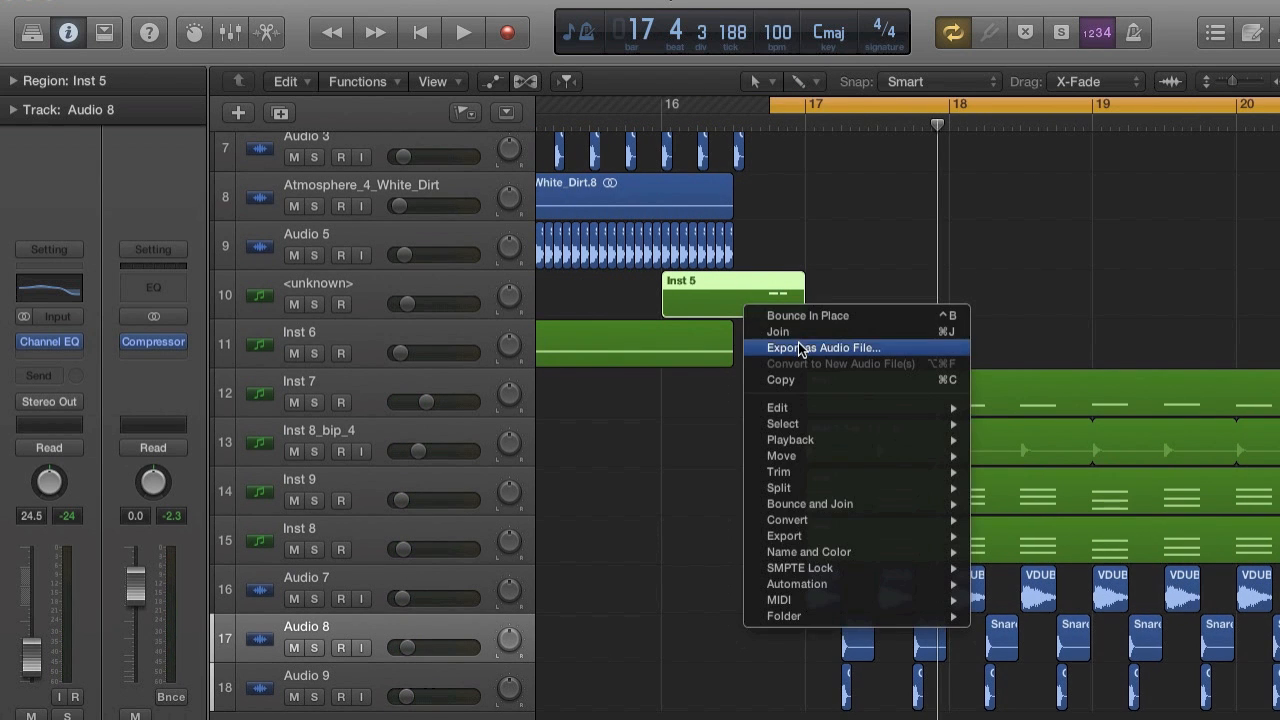
left_click(794, 315)
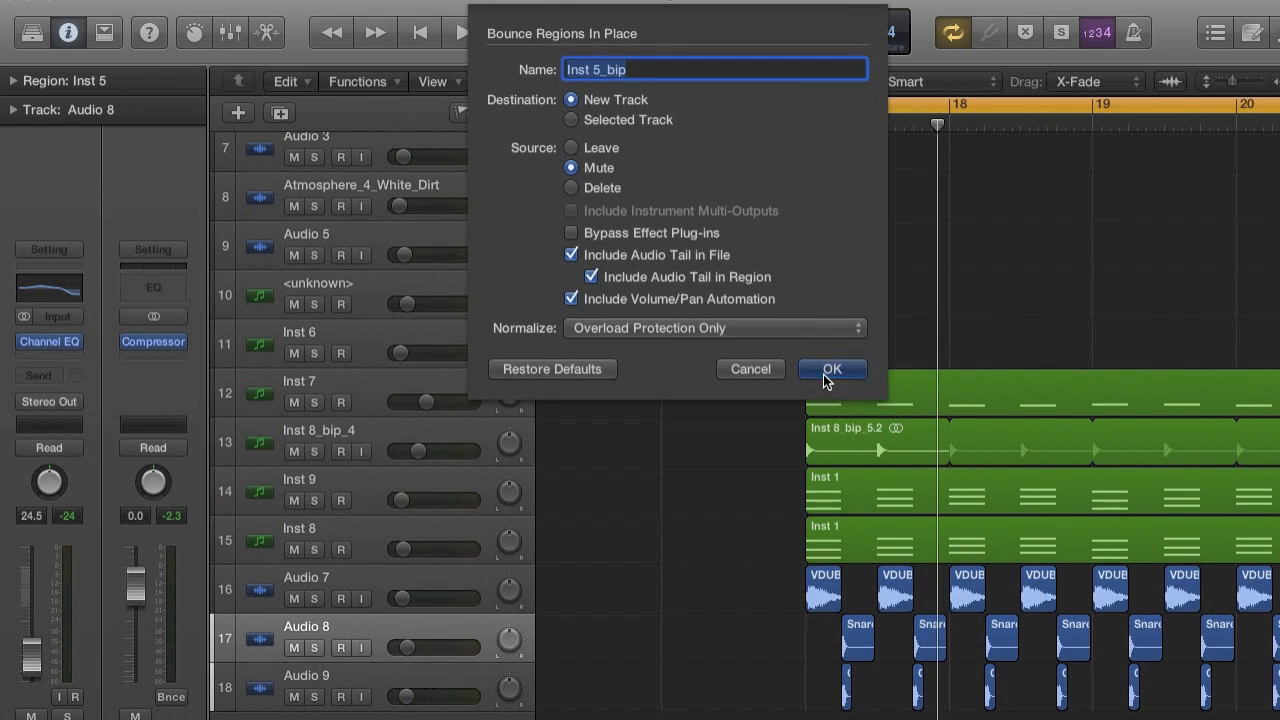
left_click(825, 372)
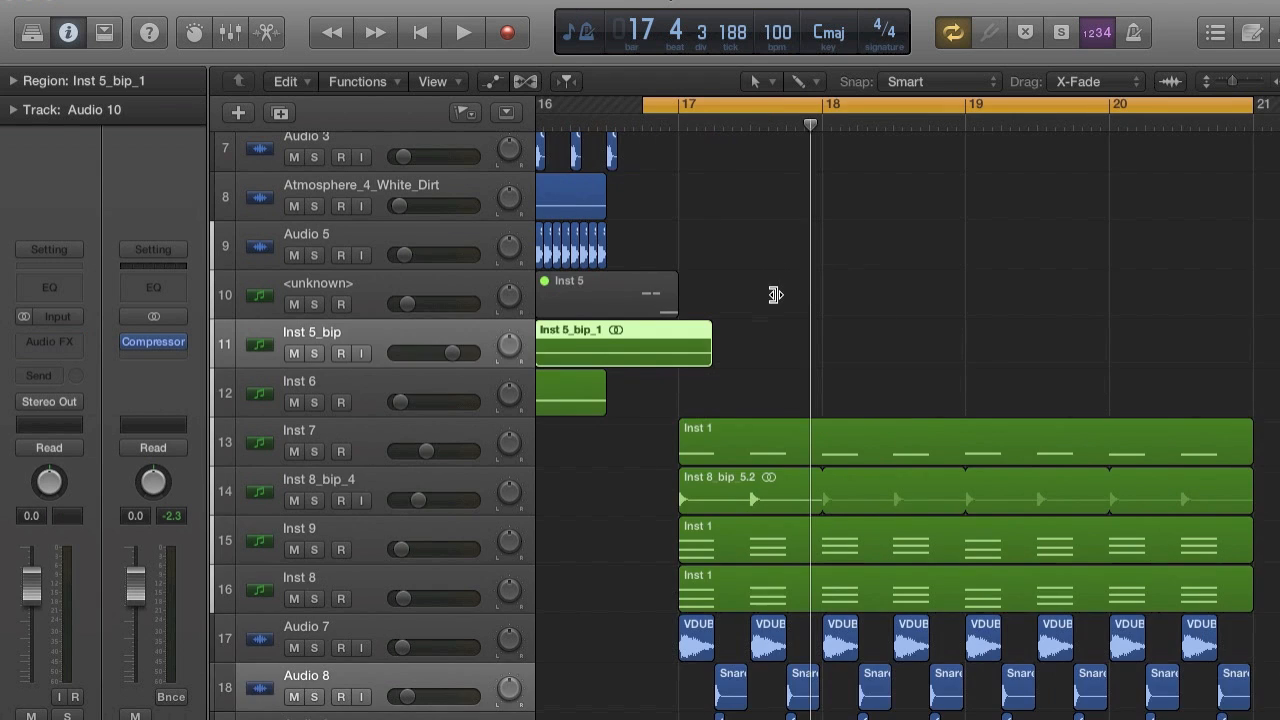
Delete the muted source region Inst 5 from track 10 and save the project.
scroll(774, 294, "up", 2)
scroll(774, 294, "up", 5)
left_click(813, 342)
key("Delete")
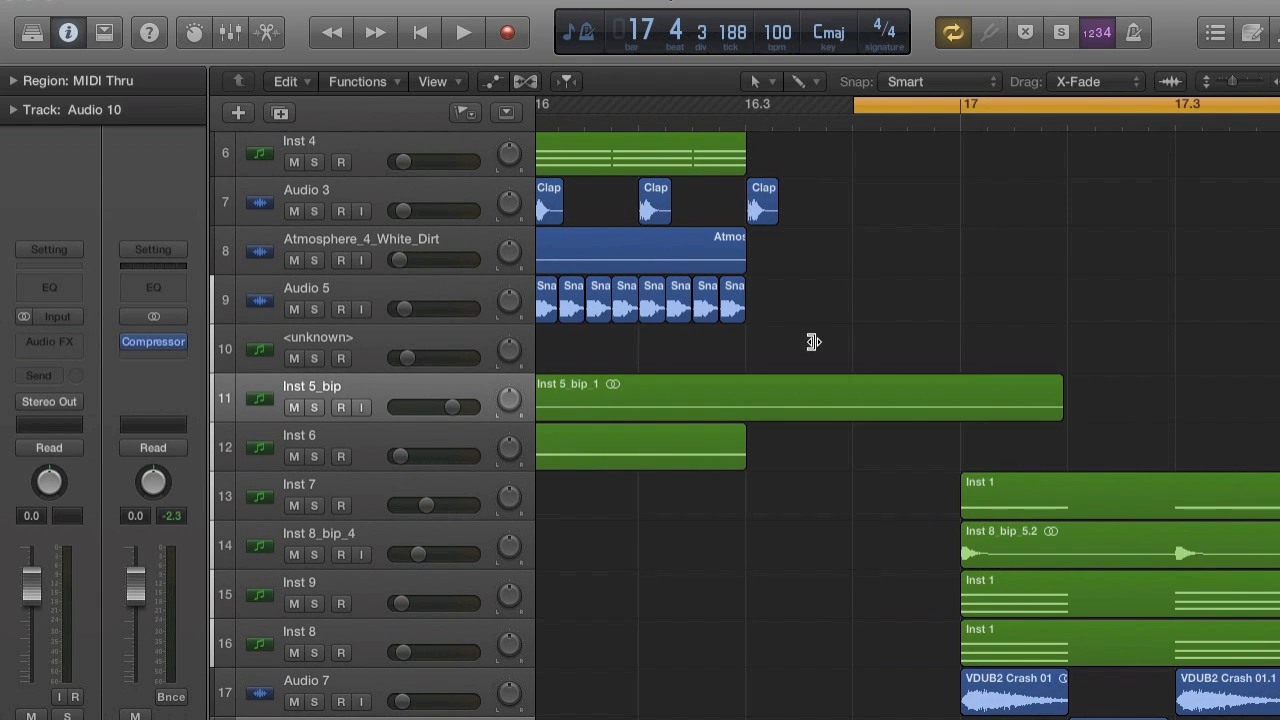
scroll(1245, 273, "right", 2)
left_click(165, 1)
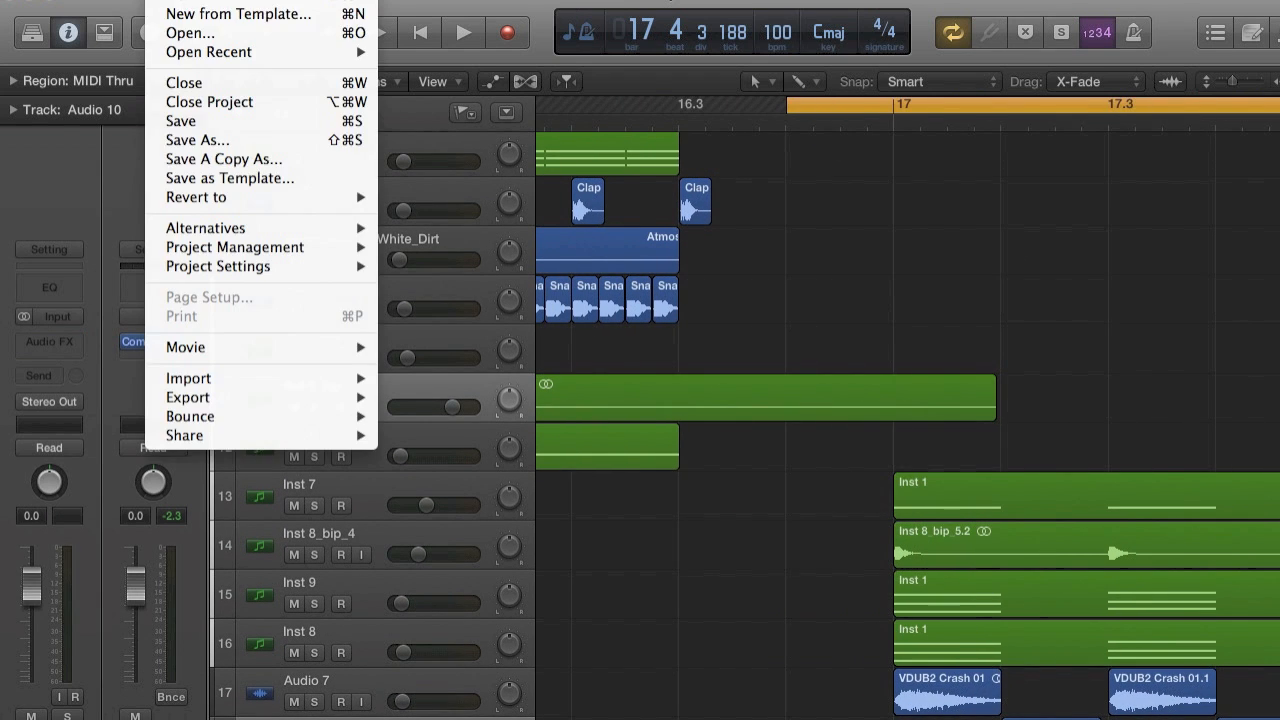
left_click(190, 127)
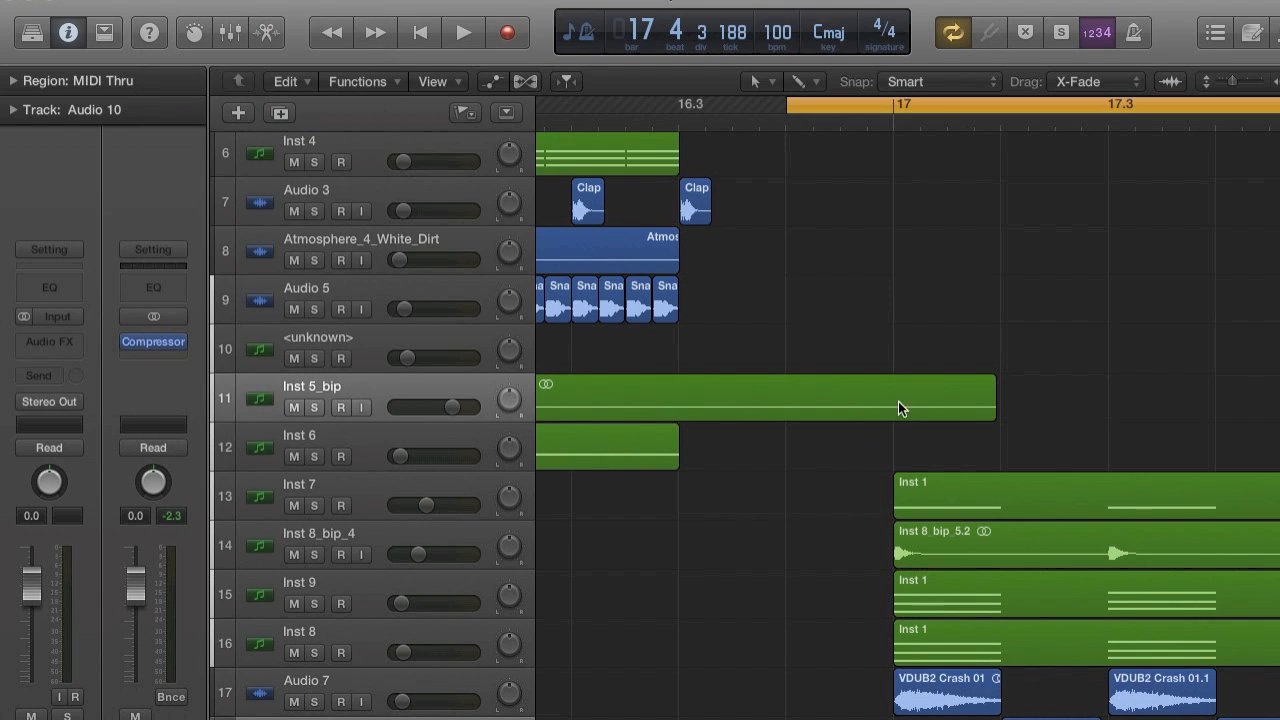
Trim the end of the bounced Inst 5_bip_1 region back to bar 17.
left_click(991, 412)
left_click_drag(991, 412, 891, 409)
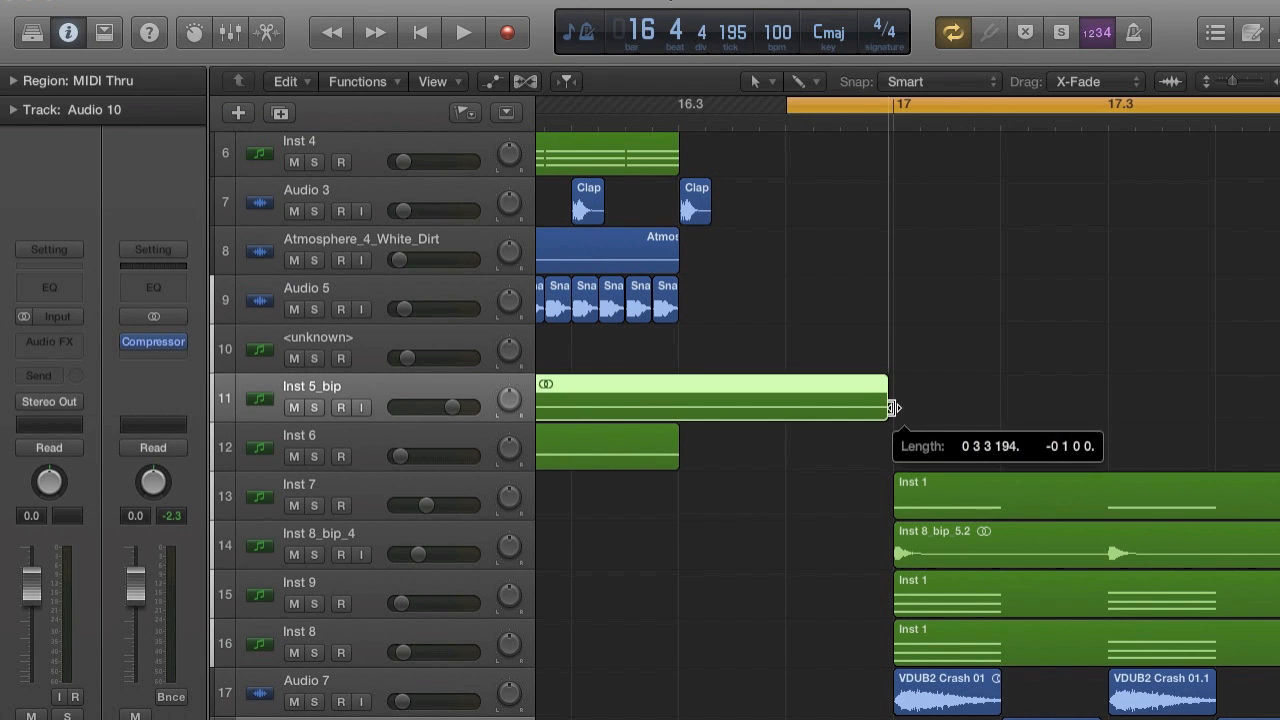
scroll(891, 409, "up", 3)
scroll(893, 408, "up", 4)
scroll(893, 408, "right", 4)
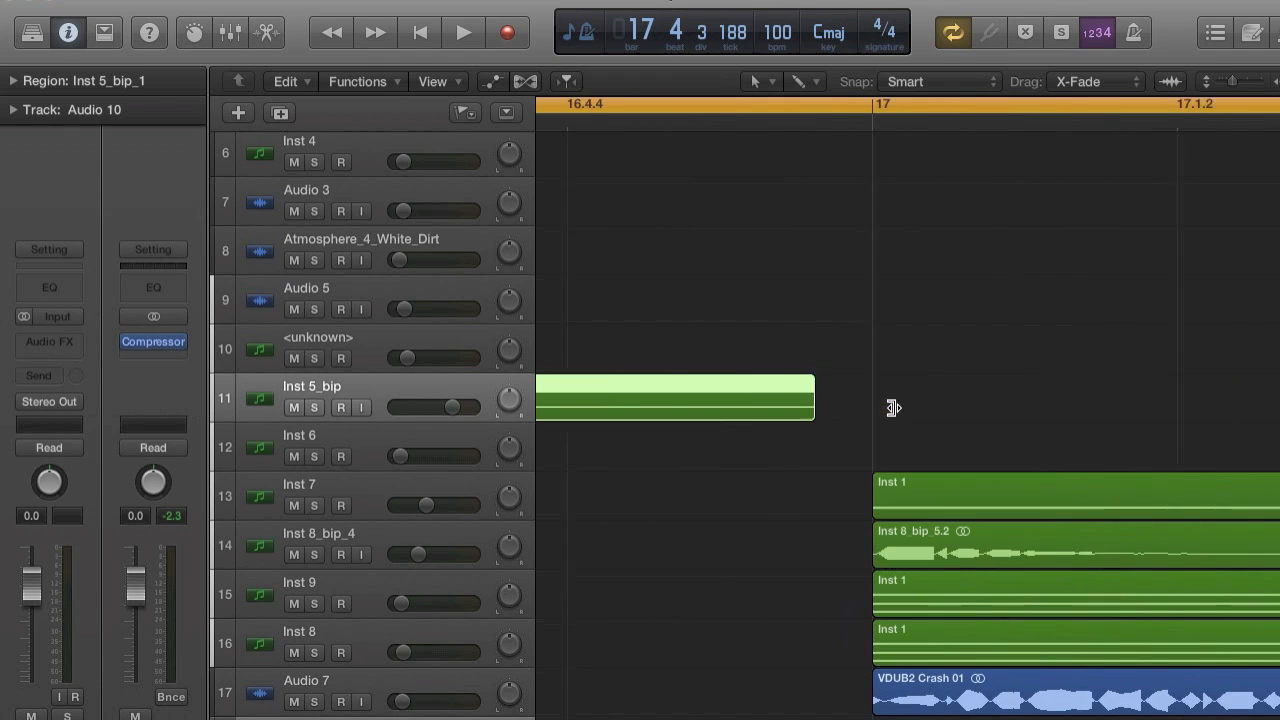
left_click_drag(791, 410, 856, 396)
scroll(856, 396, "down", 5)
Audition the transition into bar 17 and raise the Inst 5_bip track volume to +4.6 dB.
key("space")
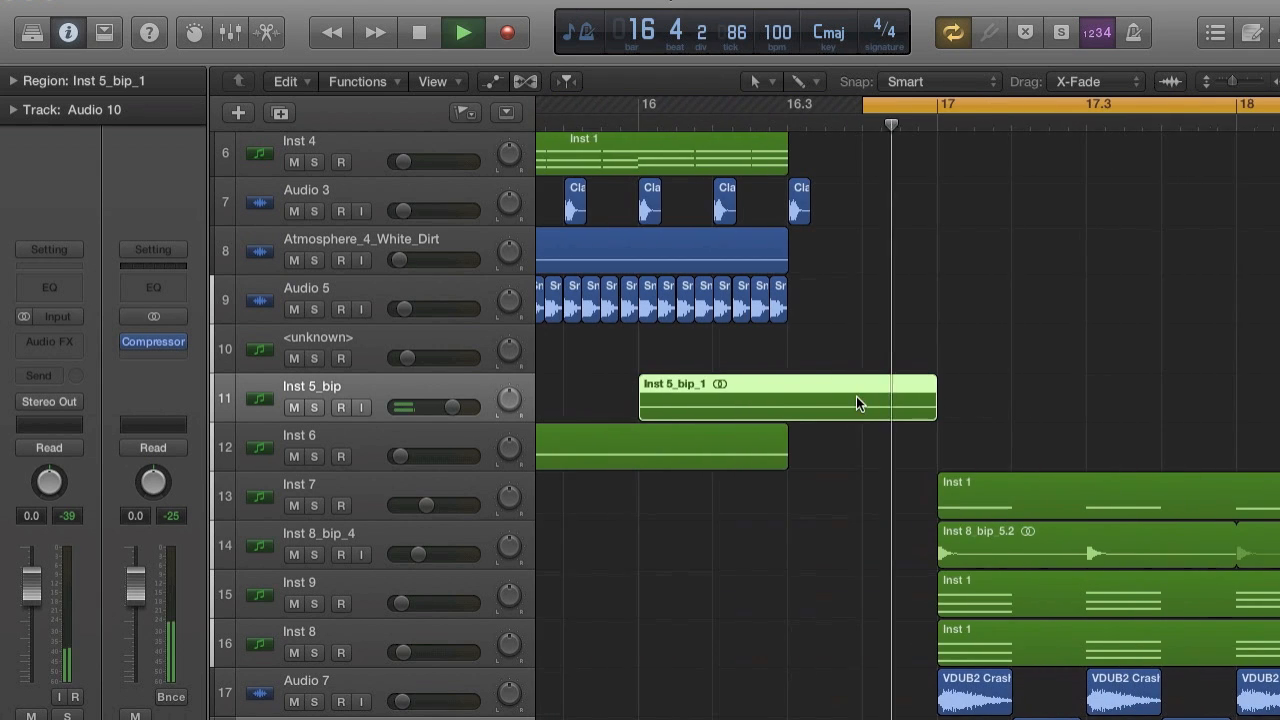
scroll(856, 396, "down", 3)
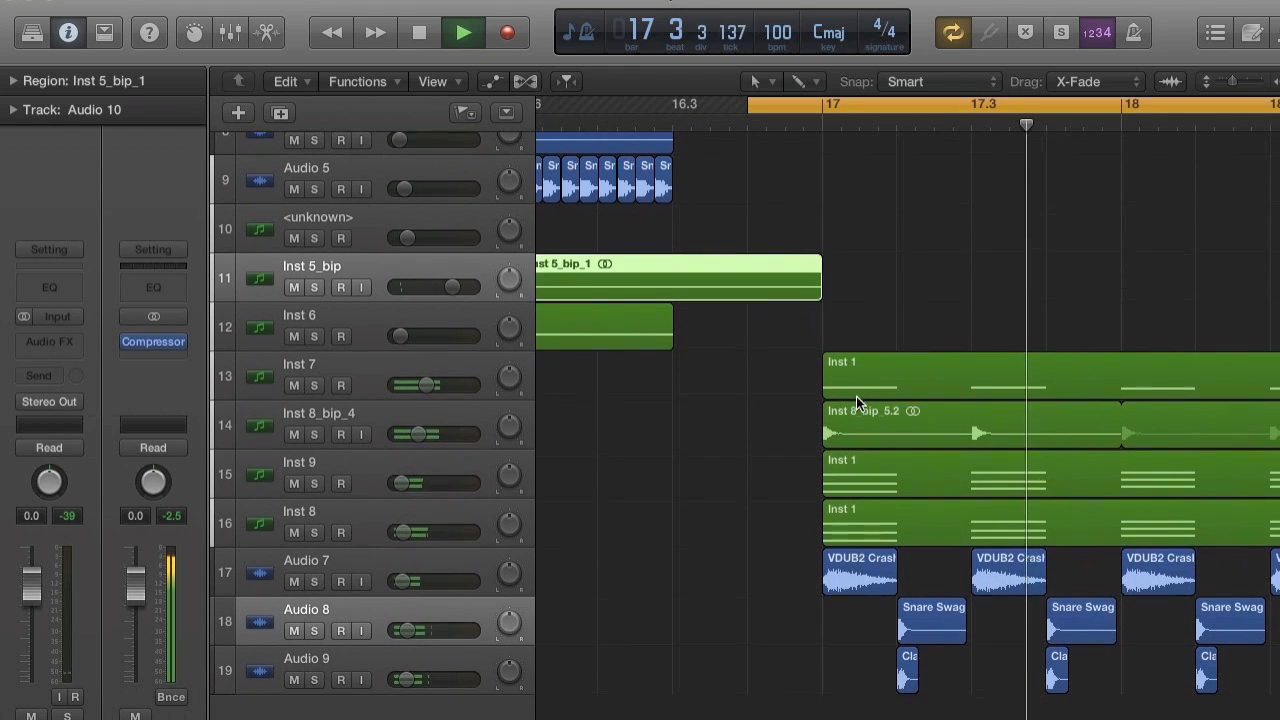
scroll(856, 396, "down", 5)
key("space")
scroll(856, 396, "left", 3)
key("space")
key("space")
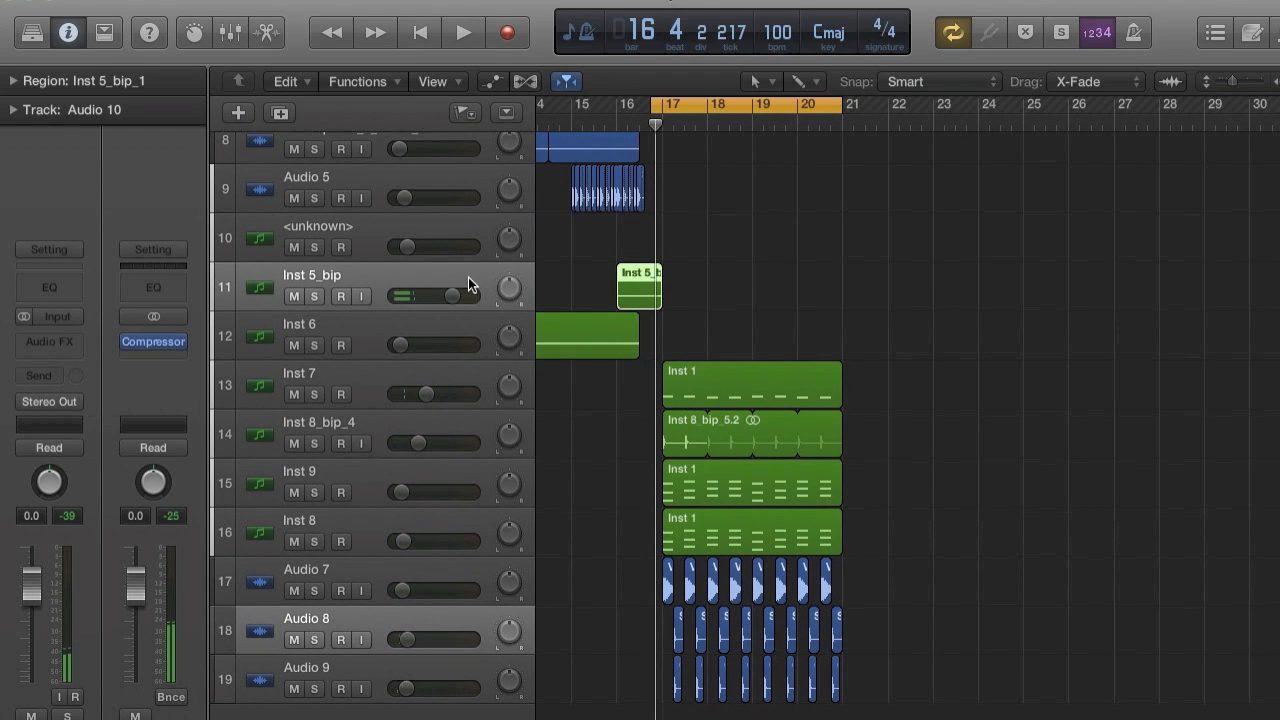
left_click_drag(457, 297, 473, 297)
key("space")
key("space")
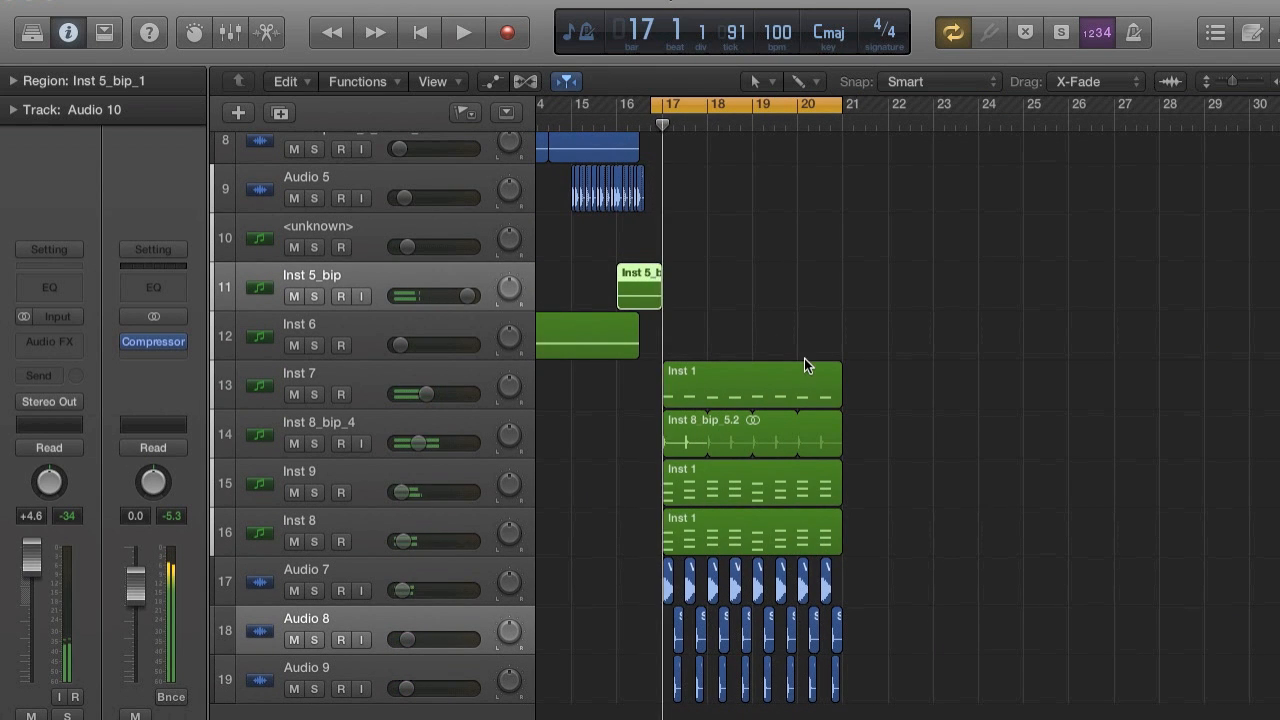
Extend the start of the cycle range back to bar 9 and play from there.
scroll(804, 365, "left", 6)
scroll(804, 365, "up", 2)
left_click_drag(833, 97, 615, 116)
scroll(615, 116, "left", 3)
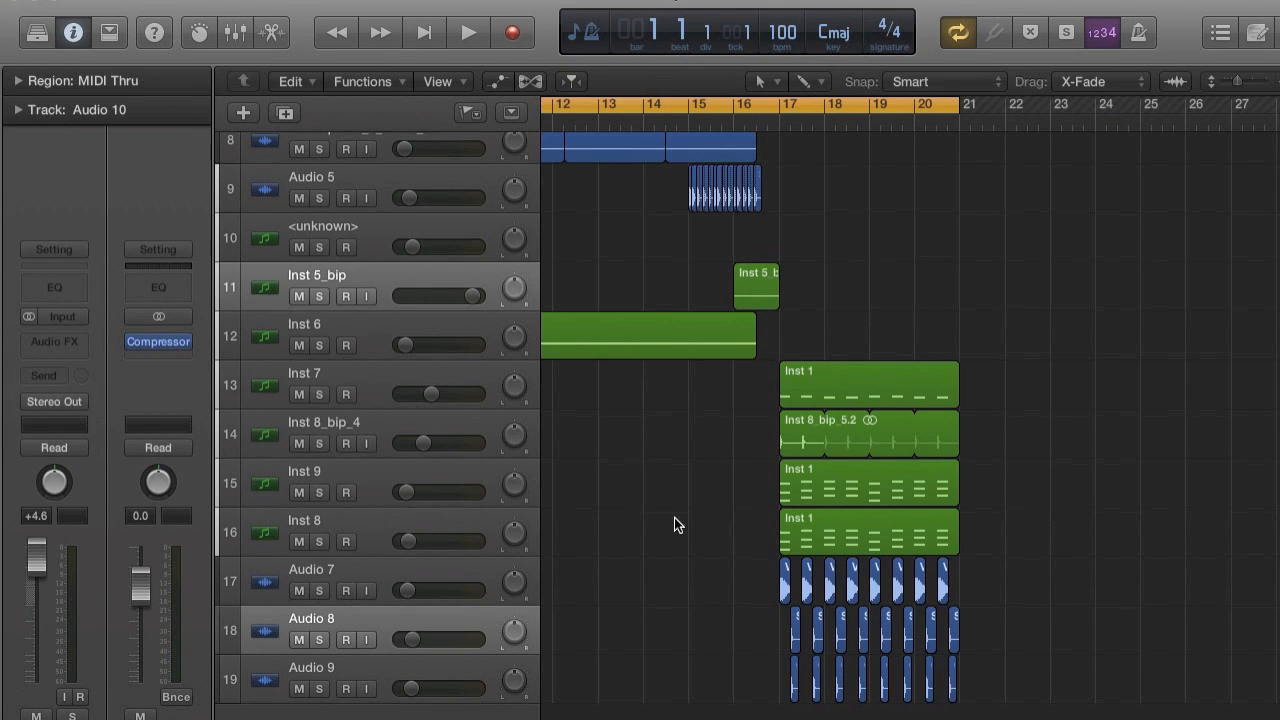
key("space")
key("super+Left")
key("super+Left")
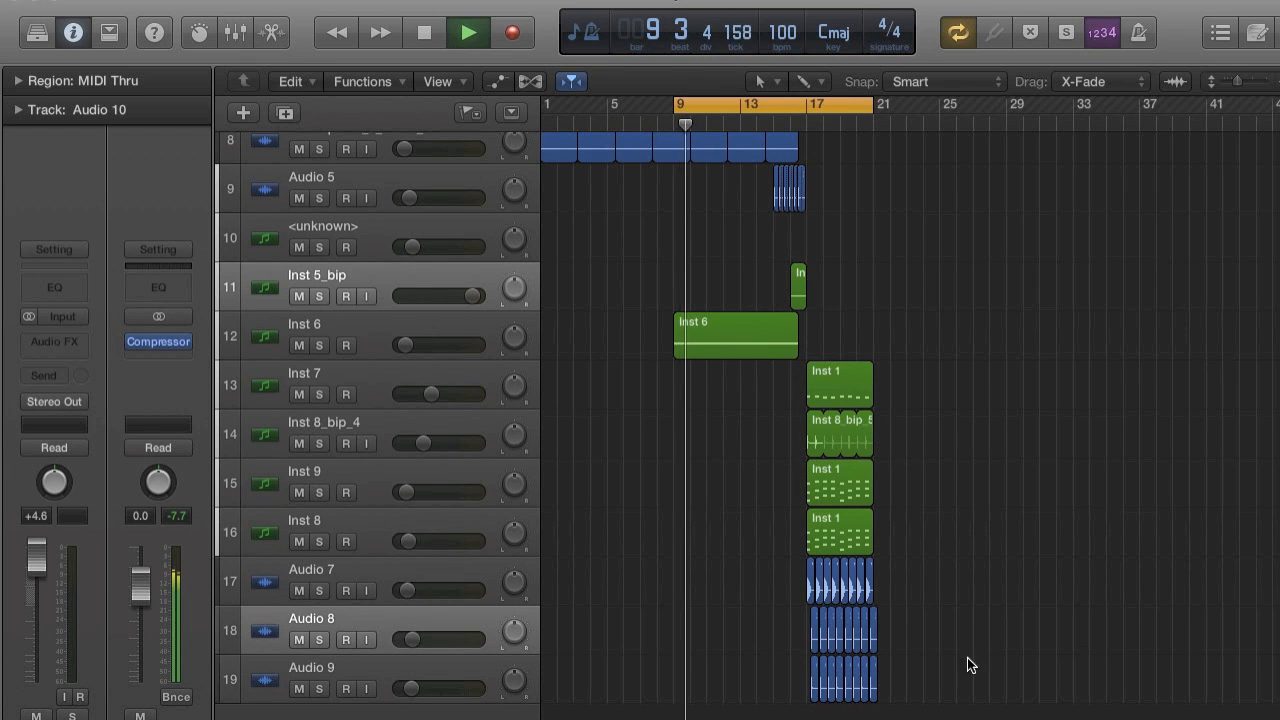
Select all regions between bars 17 and 21 and repeat them once, starting at bar 21.
left_click_drag(960, 675, 787, 394)
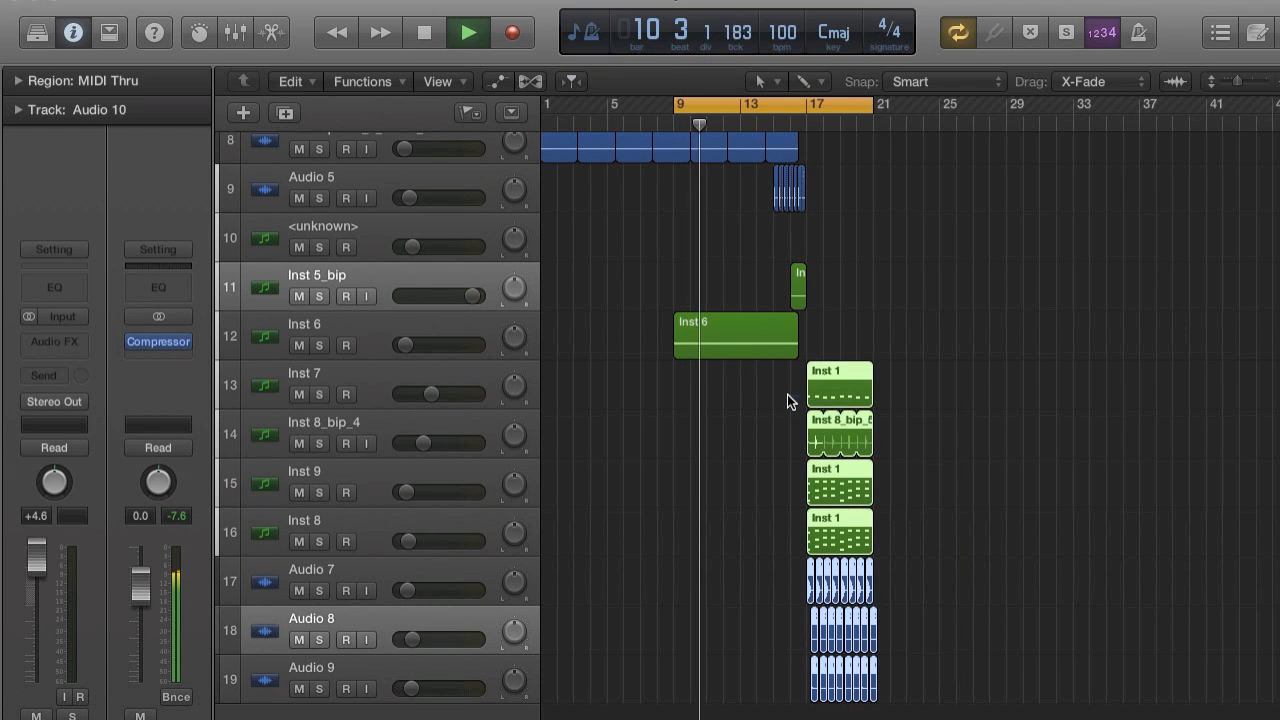
key("super+r")
left_click(793, 293)
key("super+Right")
key("super+Right")
key("super+Right")
key("super+Right")
key("super+Right")
key("super+Right")
key("super+Right")
key("super+Right")
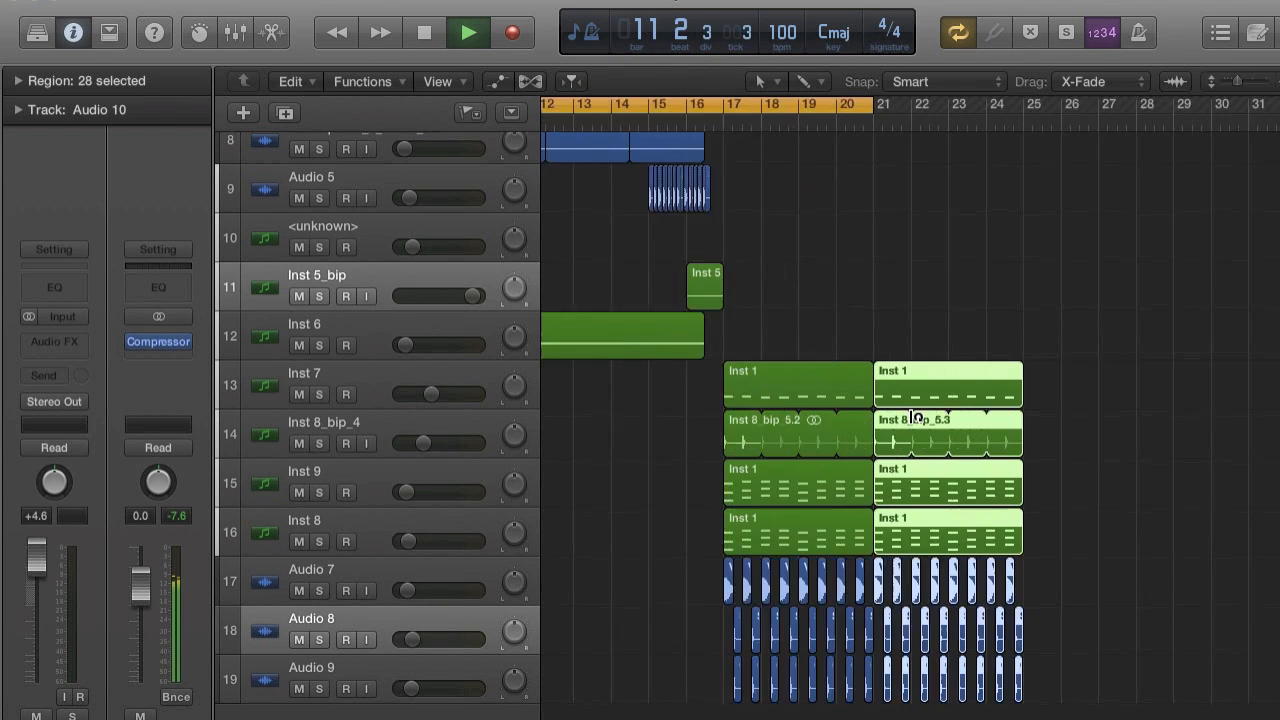
Turn off cycle playback and examine how the repeated regions join the originals at bar 21.
key("super+Left")
key("super+Left")
key("super+Left")
key("super+Left")
key("super+Left")
key("super+Left")
key("super+Left")
key("super+Left")
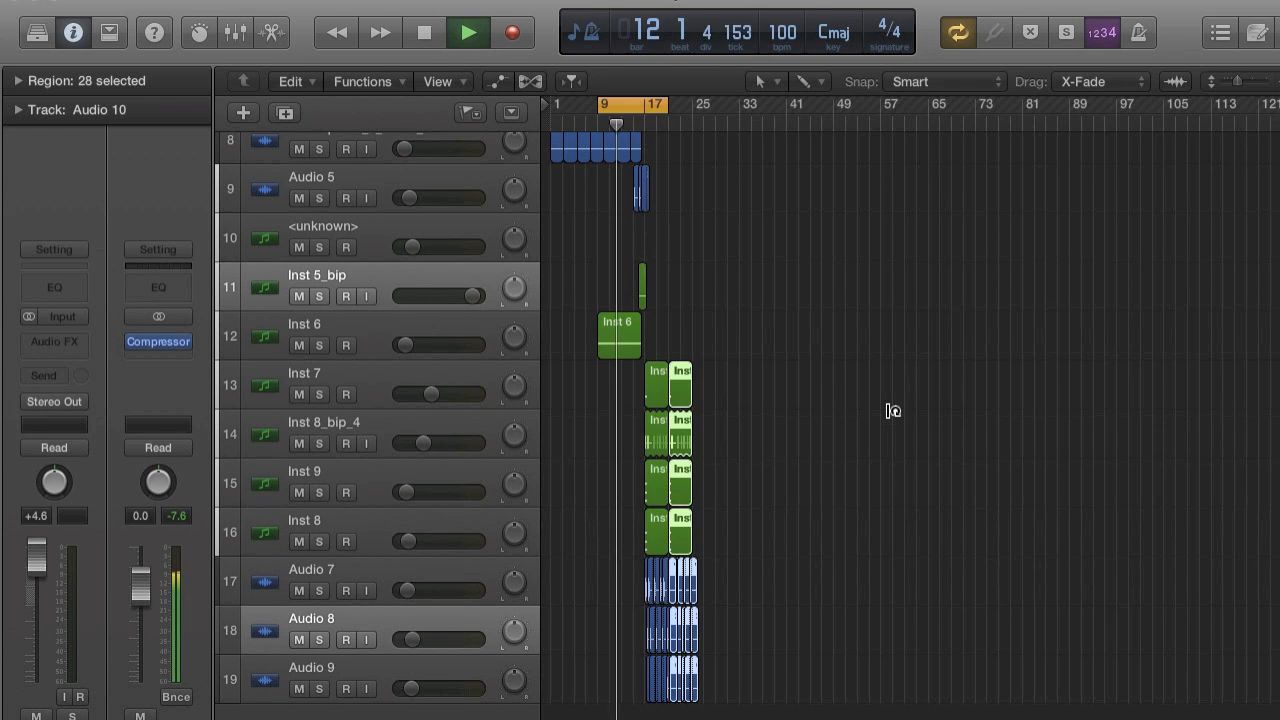
key("super+Right")
key("super+Right")
key("super+Right")
key("super+Right")
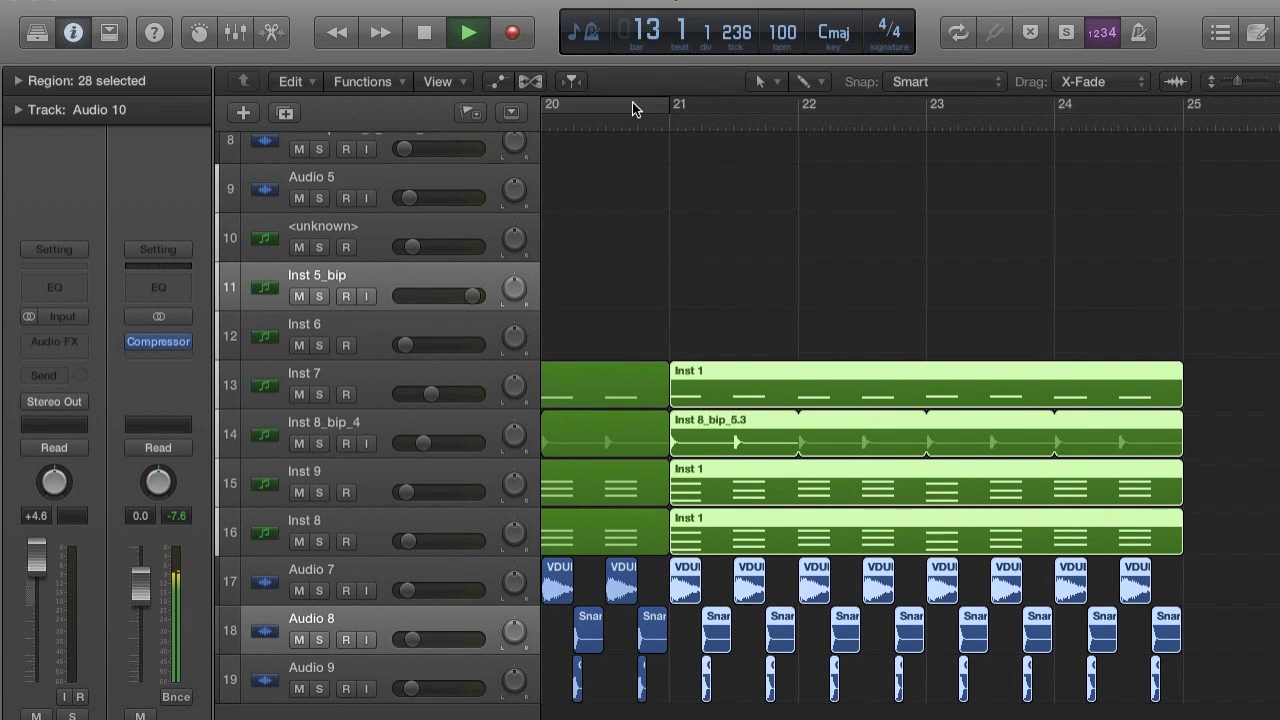
key("super+Right")
key("super+Right")
key("super+Left")
key("super+Left")
key("super+Left")
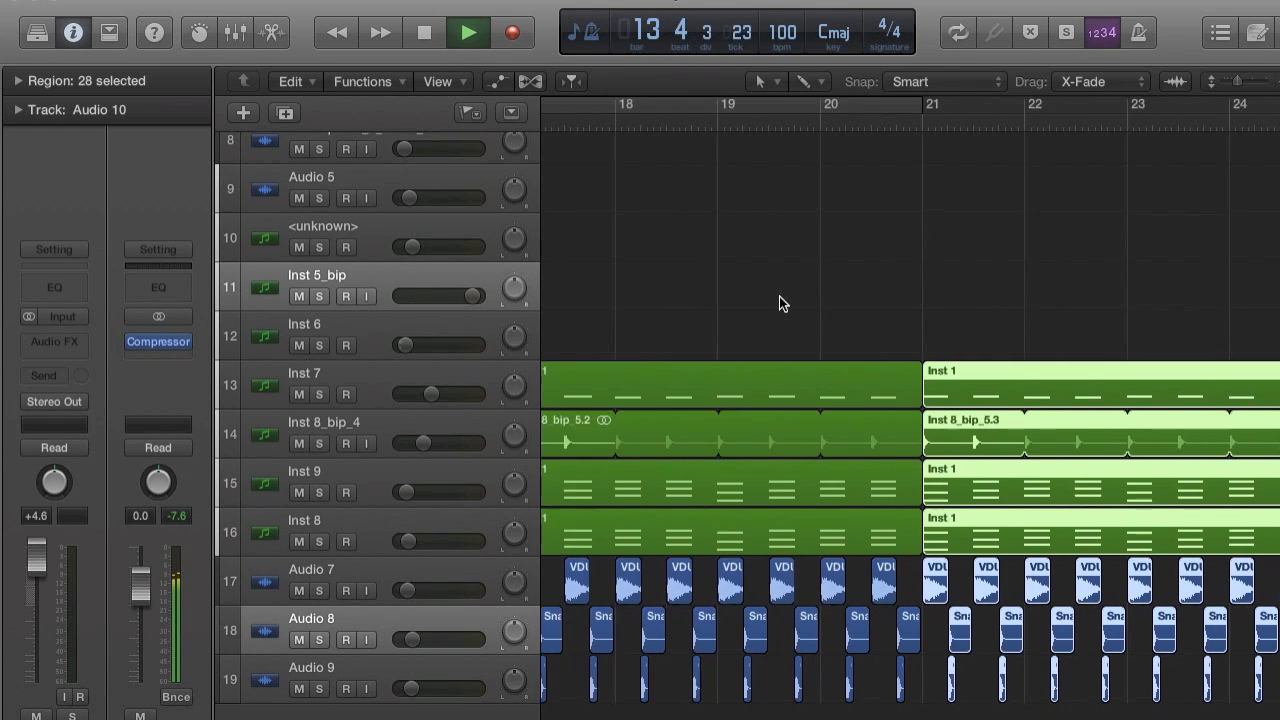
key("super+Left")
key("super+Left")
key("super+Left")
key("super+Right")
key("super+Right")
key("super+Right")
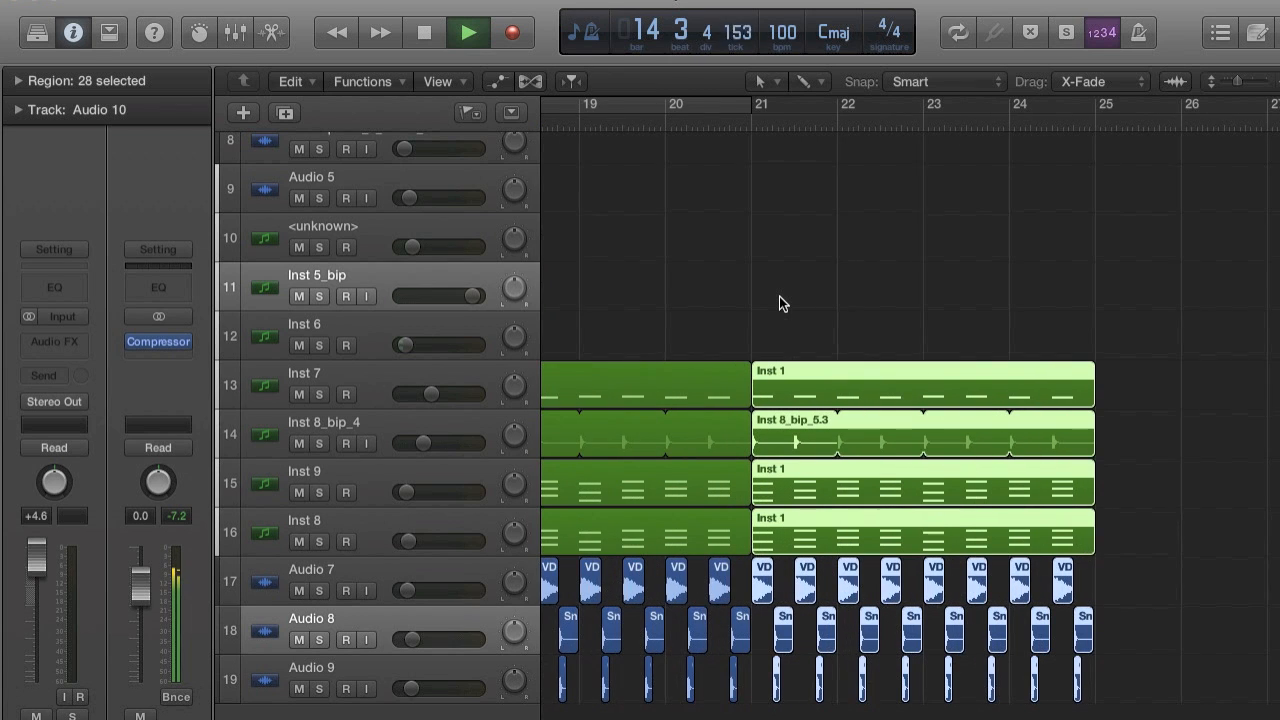
Follow playback into the section and set the cycle range from bar 17 to bar 25.
scroll(779, 296, "left", 7)
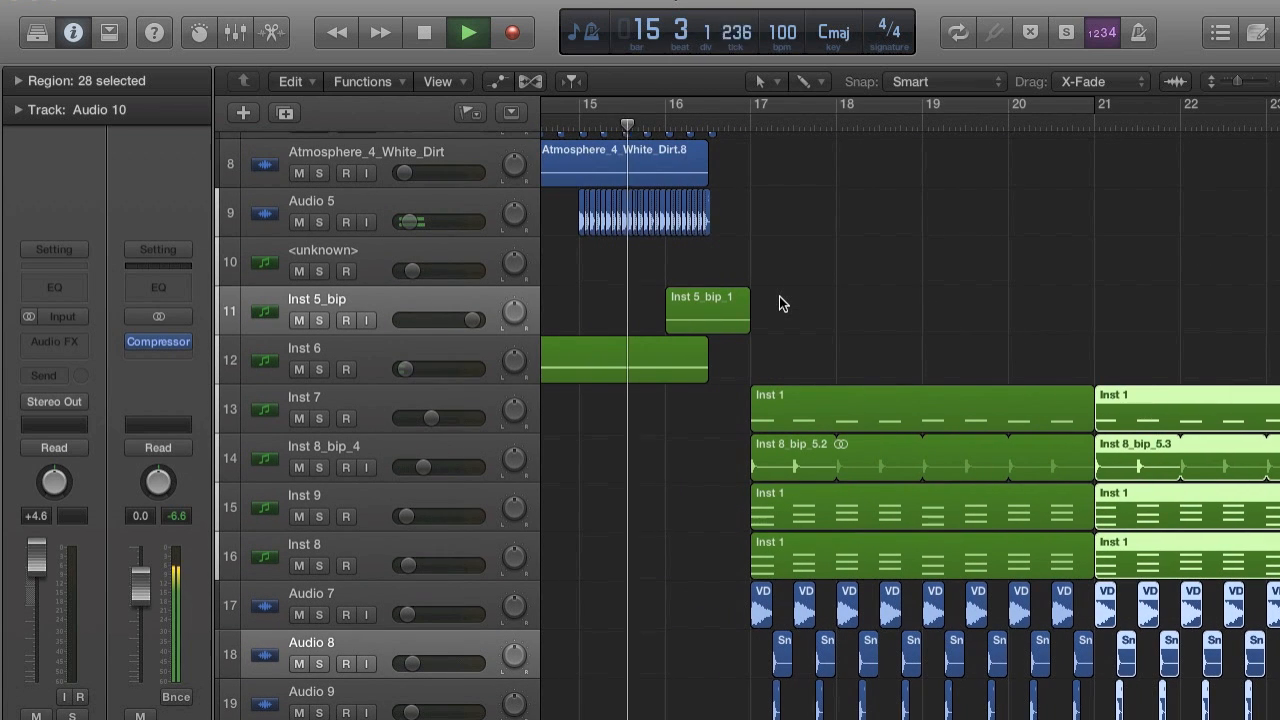
scroll(779, 296, "right", 2)
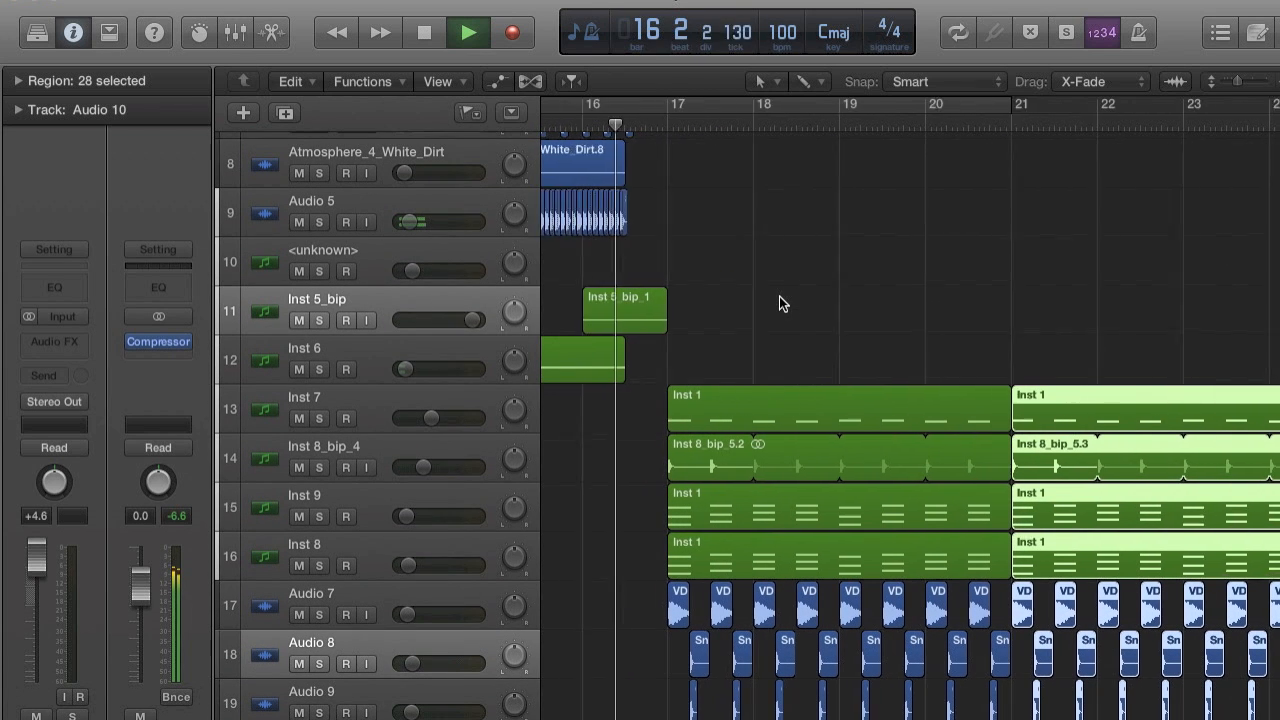
key("super+Left")
scroll(779, 296, "right", 2)
key("super+Left")
key("super+Left")
scroll(779, 296, "right", 2)
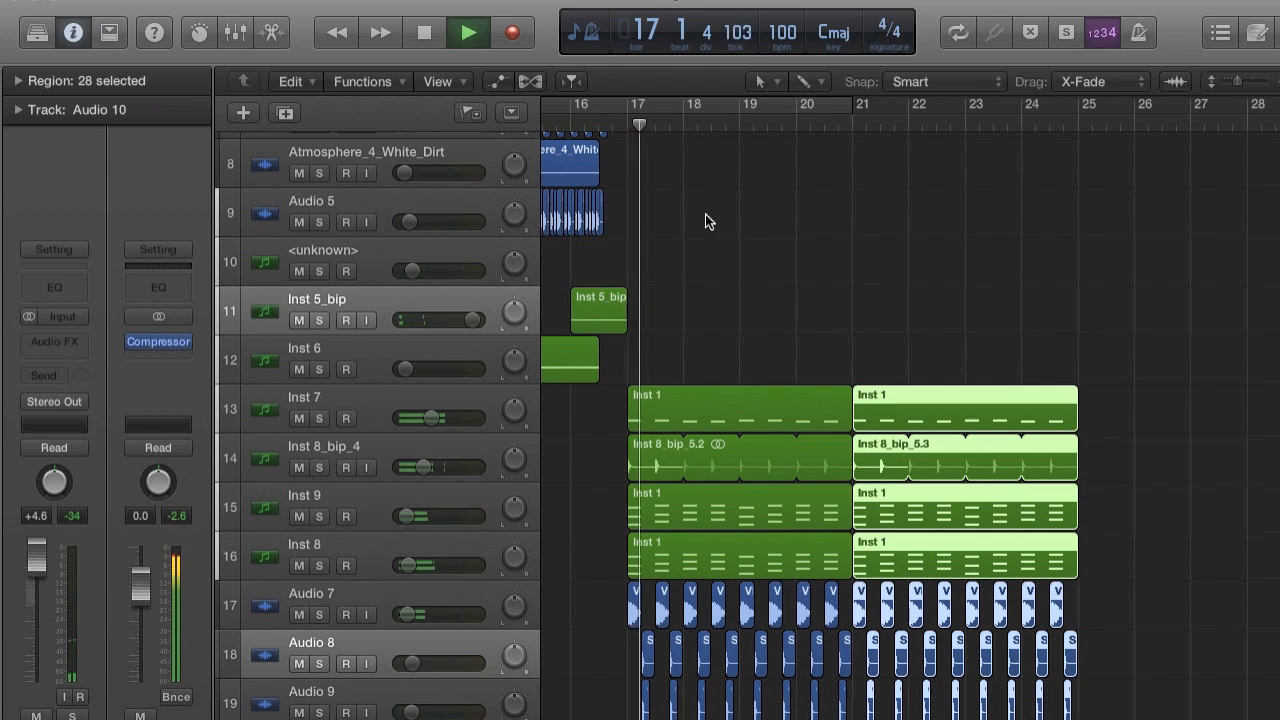
left_click_drag(629, 103, 1060, 132)
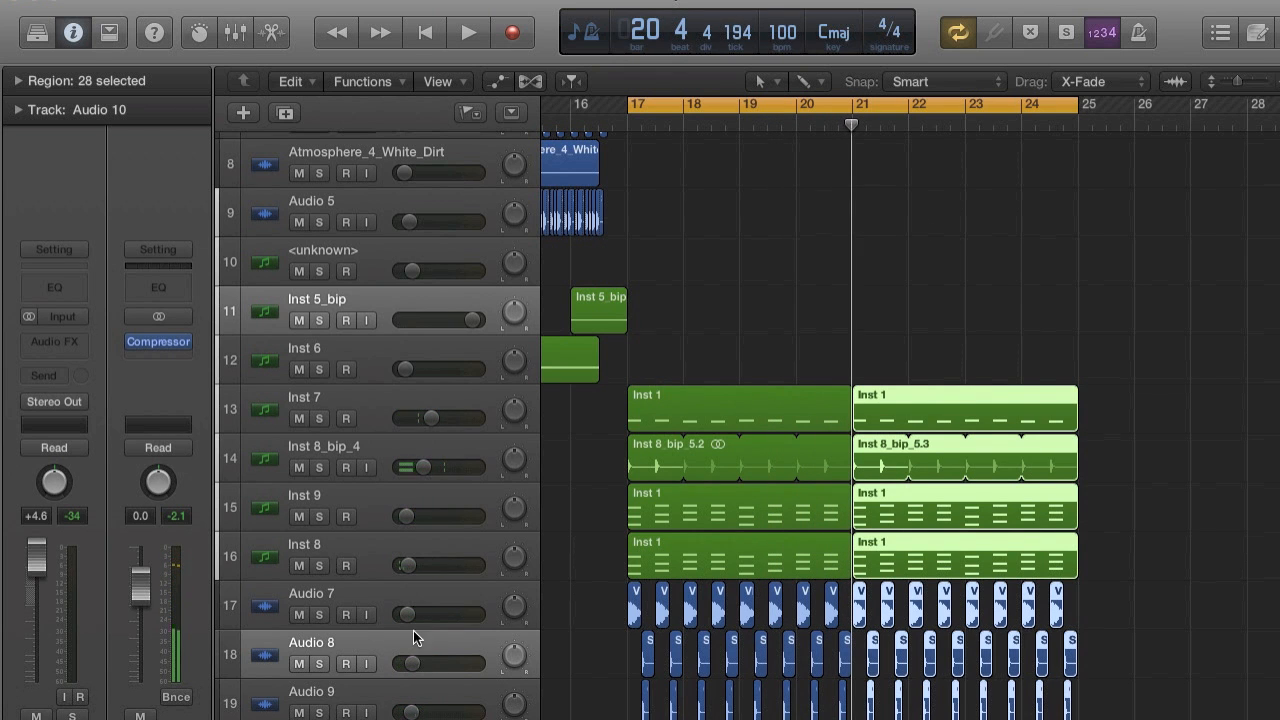
Create a new audio track below Audio 9 at the end of the track list.
scroll(415, 660, "down", 1)
double_click(414, 711)
scroll(414, 712, "down", 2)
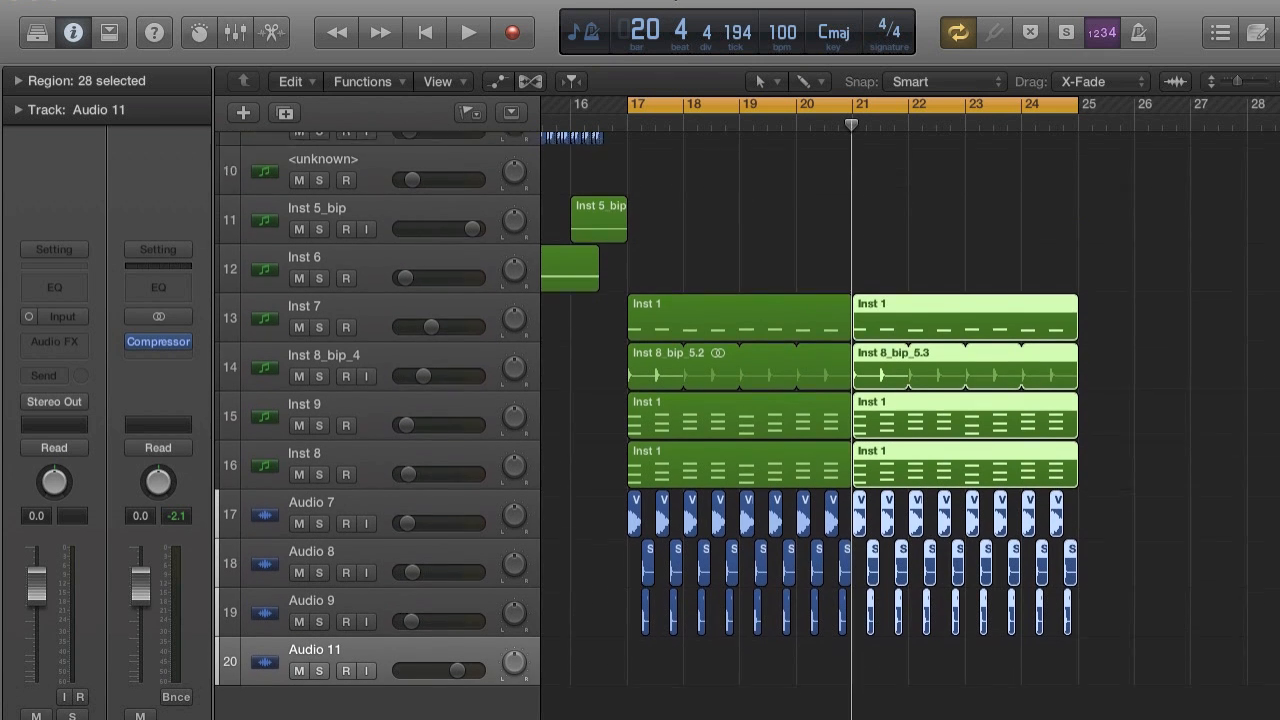
scroll(414, 700, "up", 1)
Start importing an audio file and open the Vengeance Essential Dubstep Vol.2 folder on the Desktop.
left_click(164, 0)
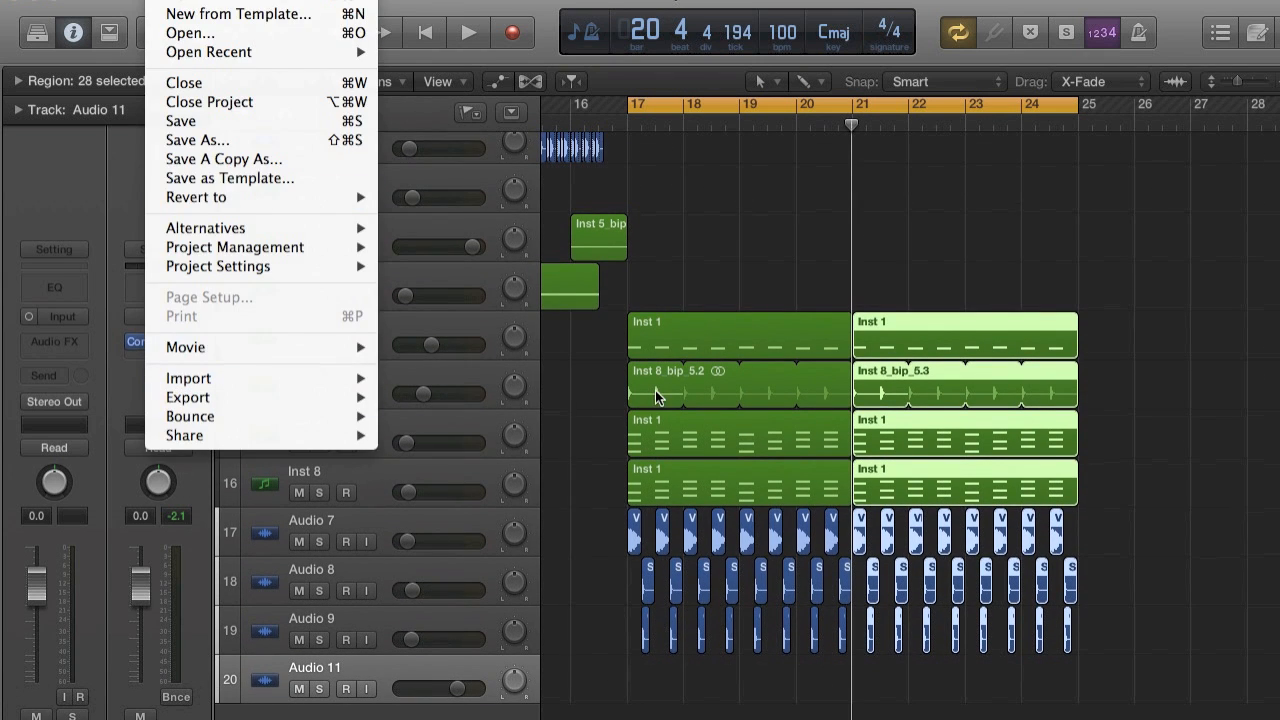
mouse_move(328, 378)
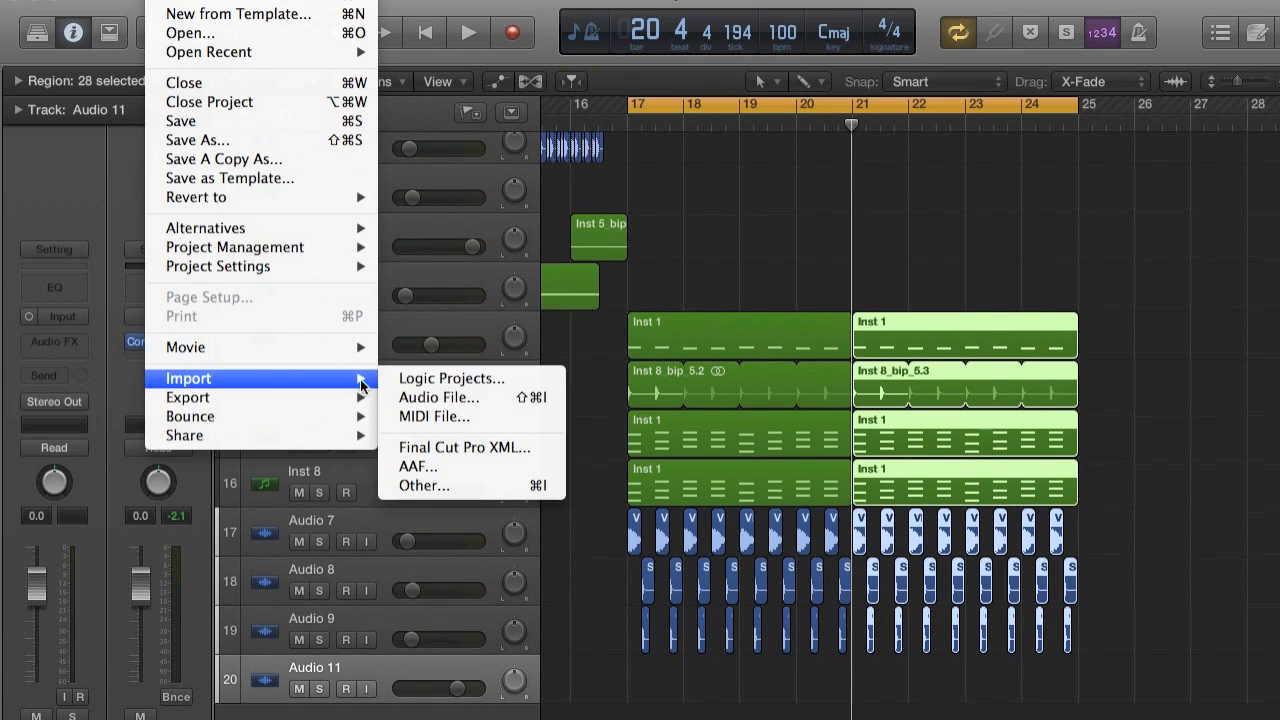
left_click(425, 395)
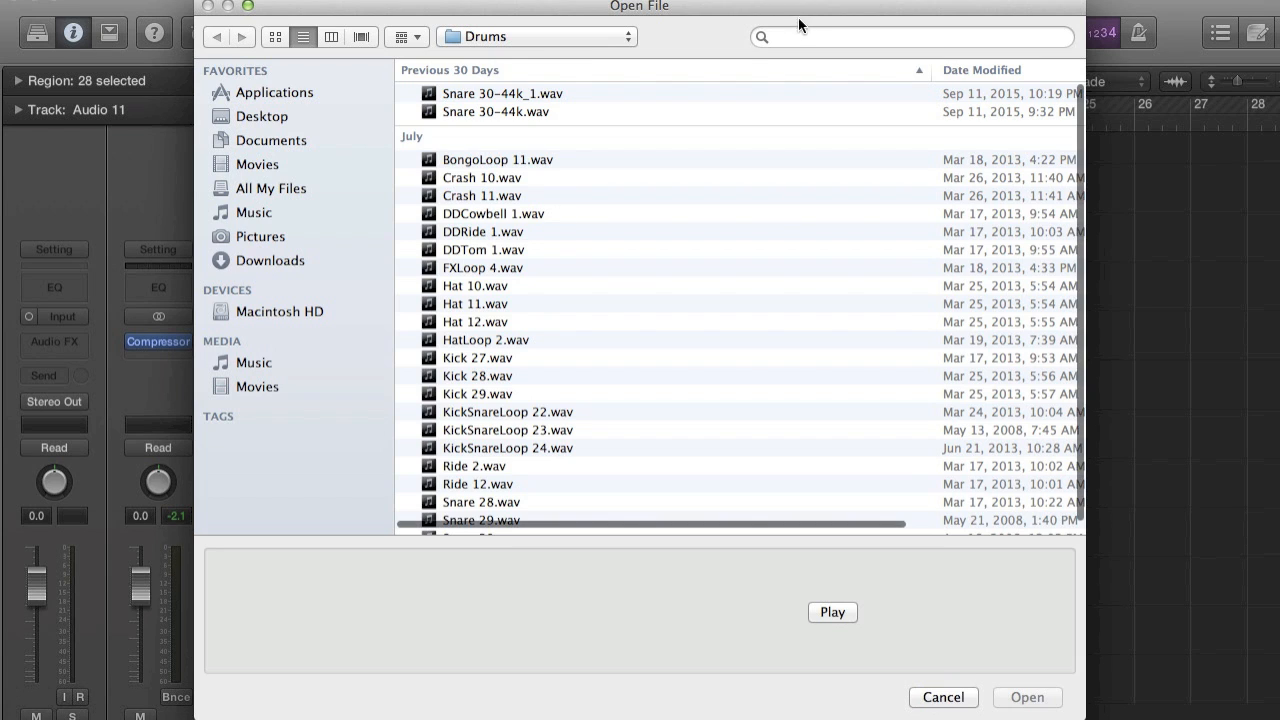
left_click(798, 36)
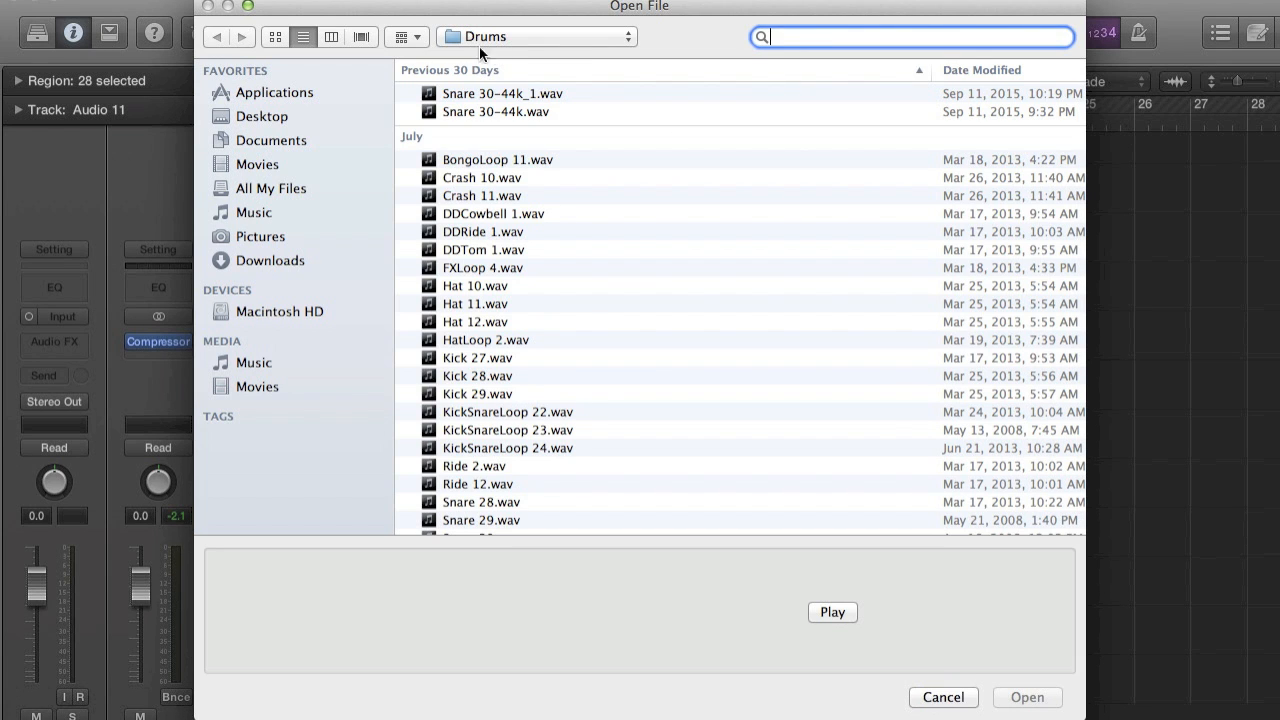
left_click(303, 120)
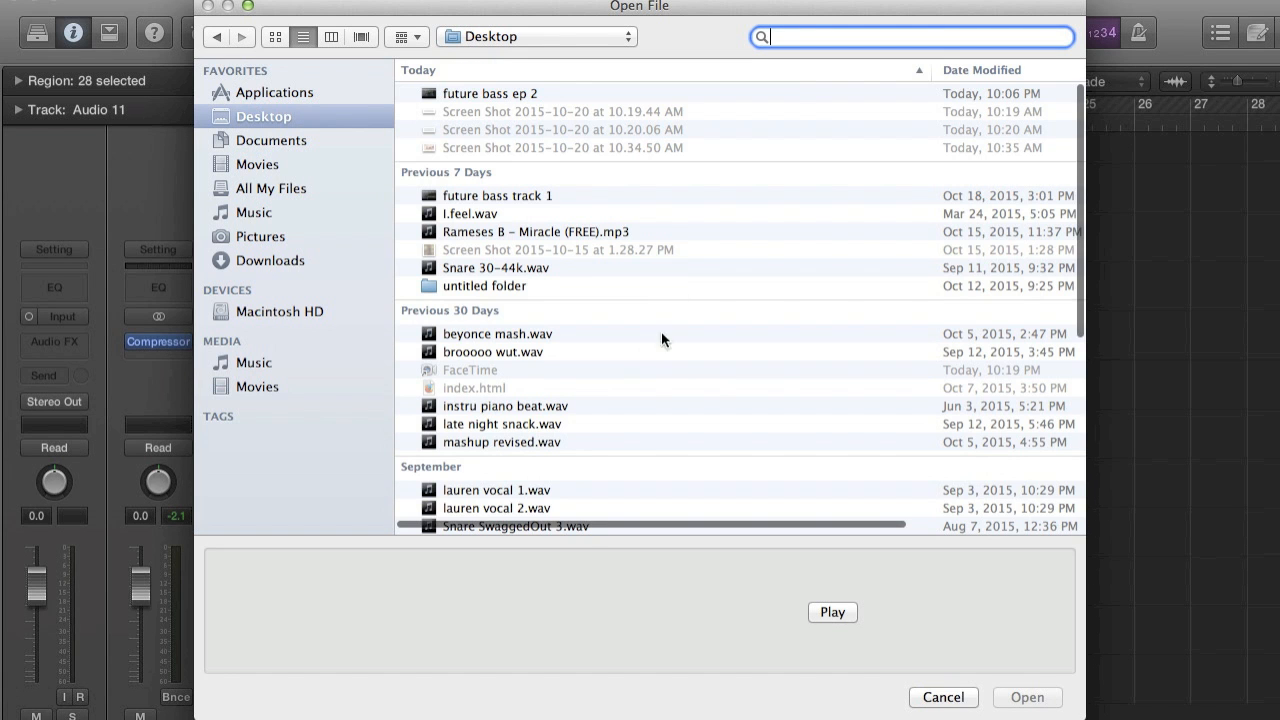
scroll(613, 372, "down", 10)
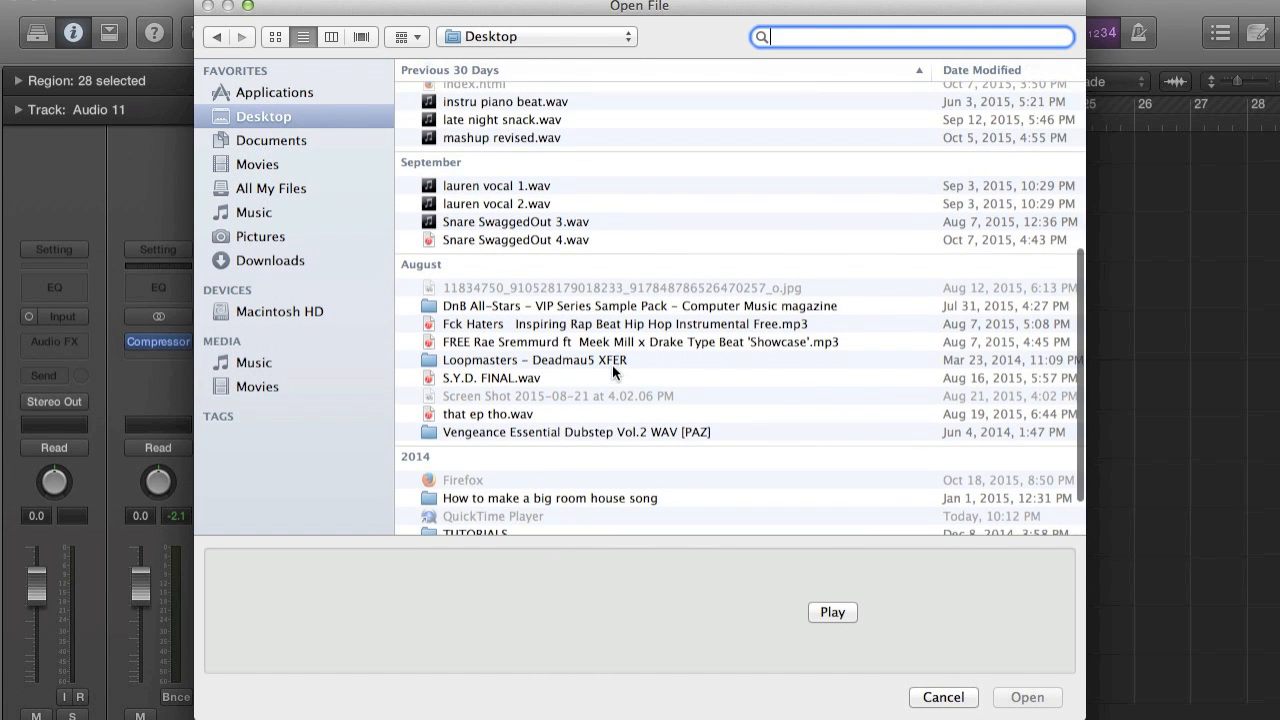
double_click(607, 377)
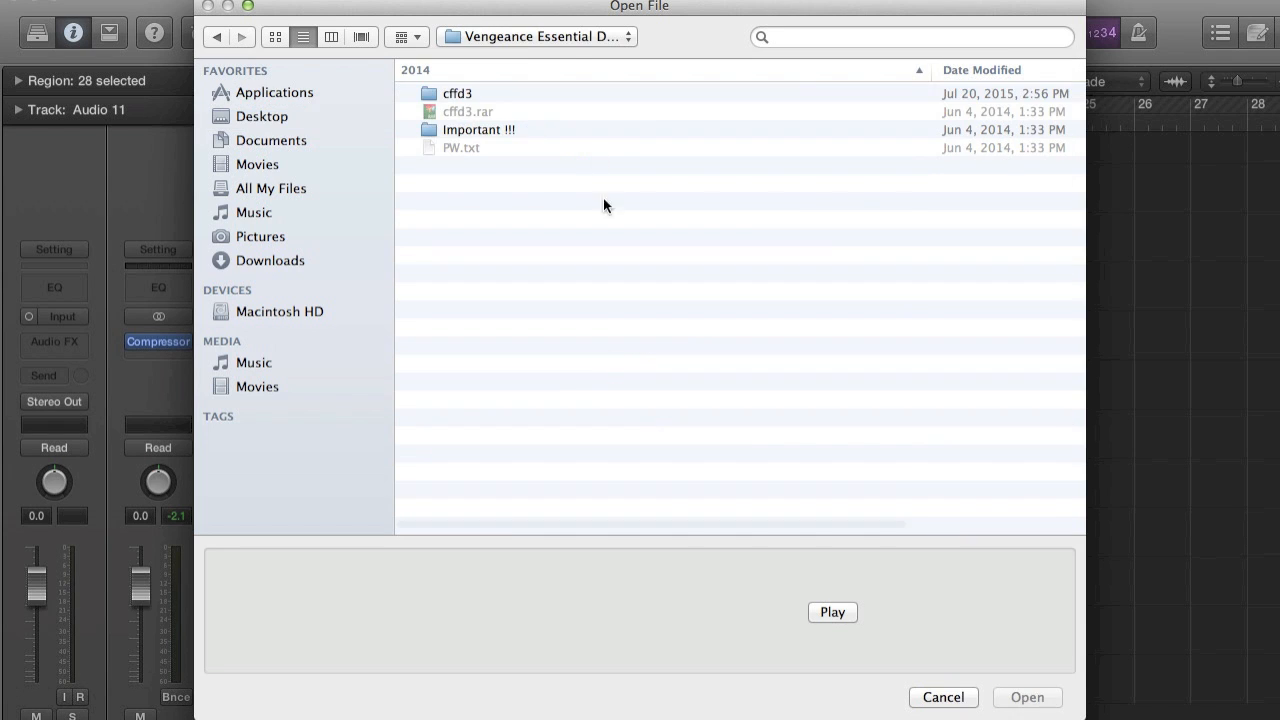
Import VDUB2 Closed Hihat 005.wav from the pack's cymbals folder onto the Audio 11 track.
double_click(451, 90)
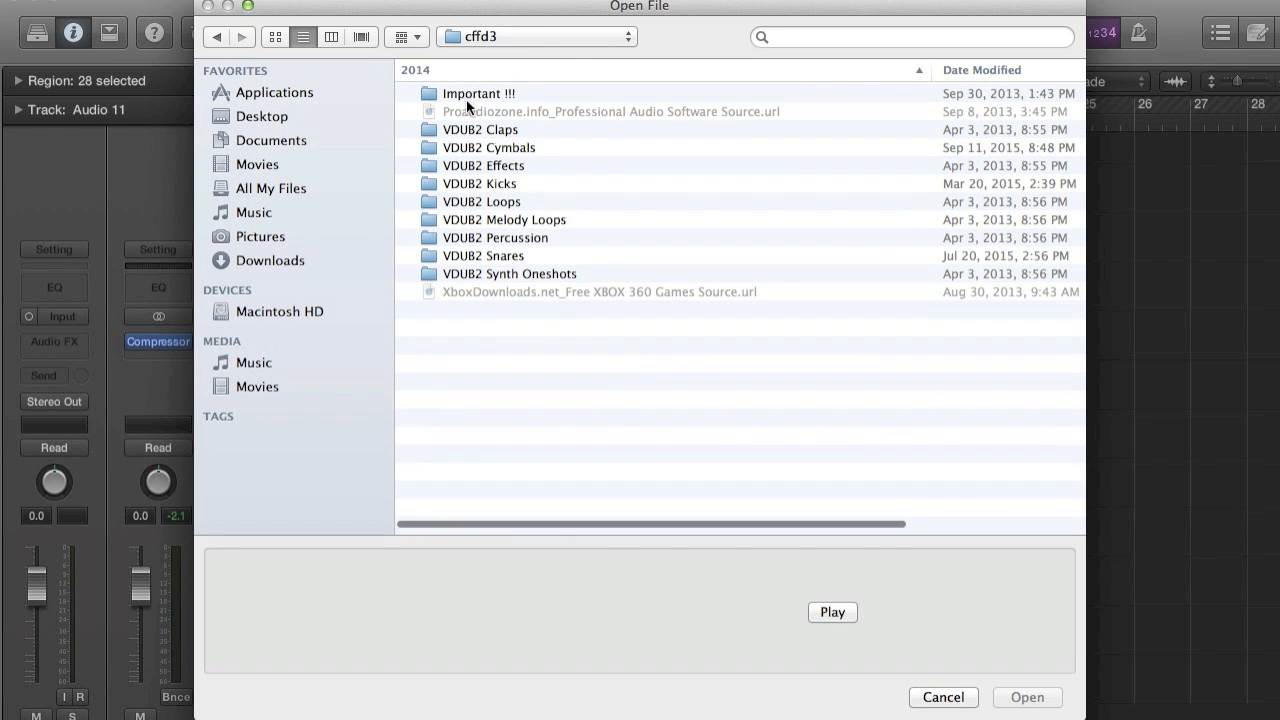
double_click(529, 146)
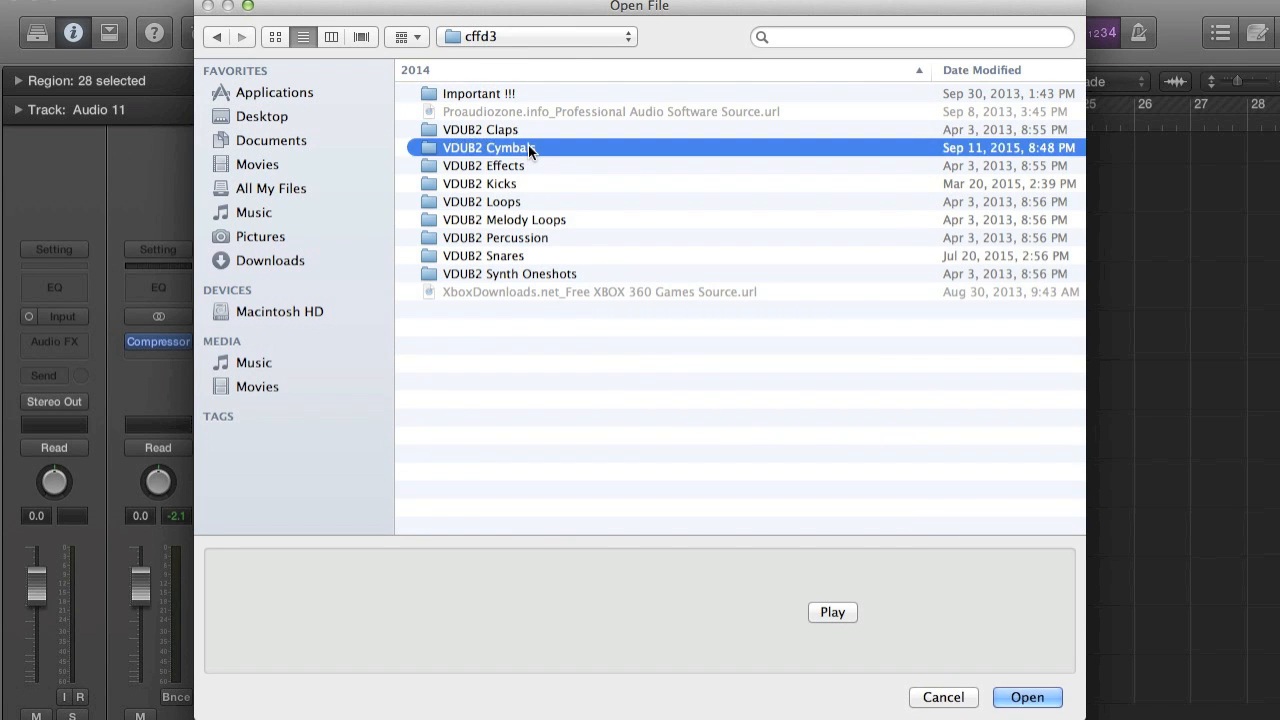
double_click(534, 93)
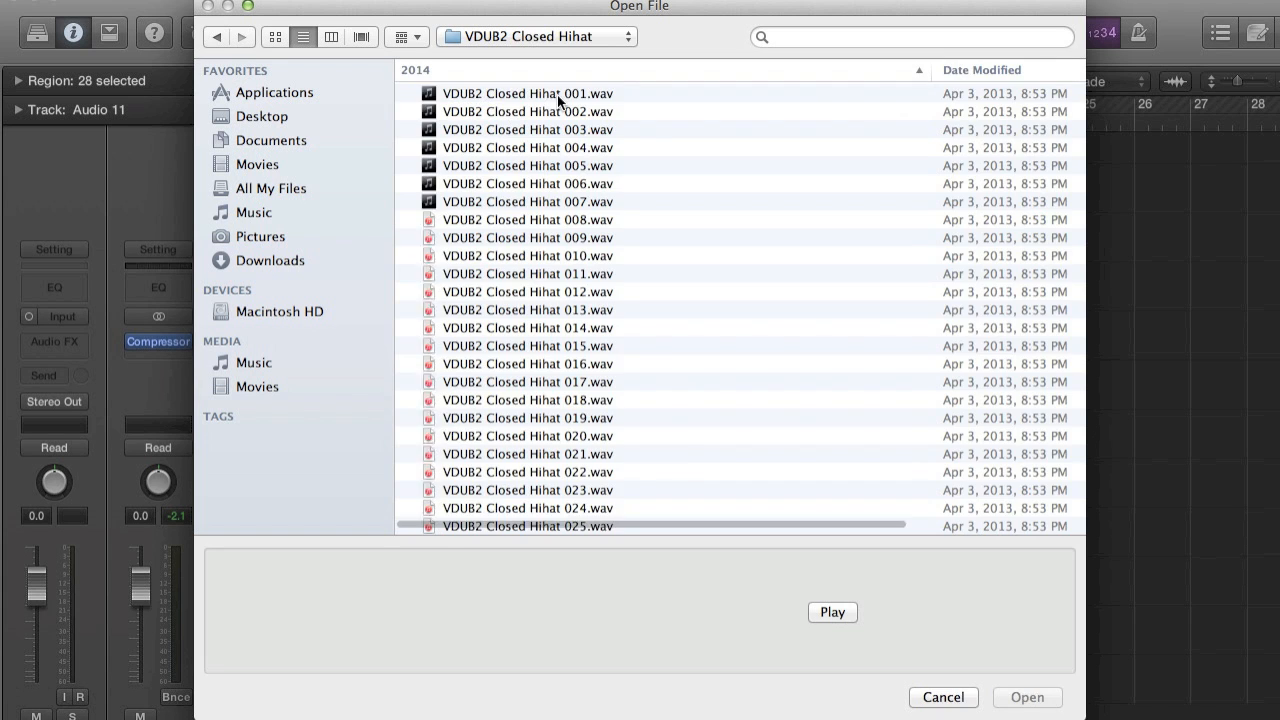
left_click(554, 93)
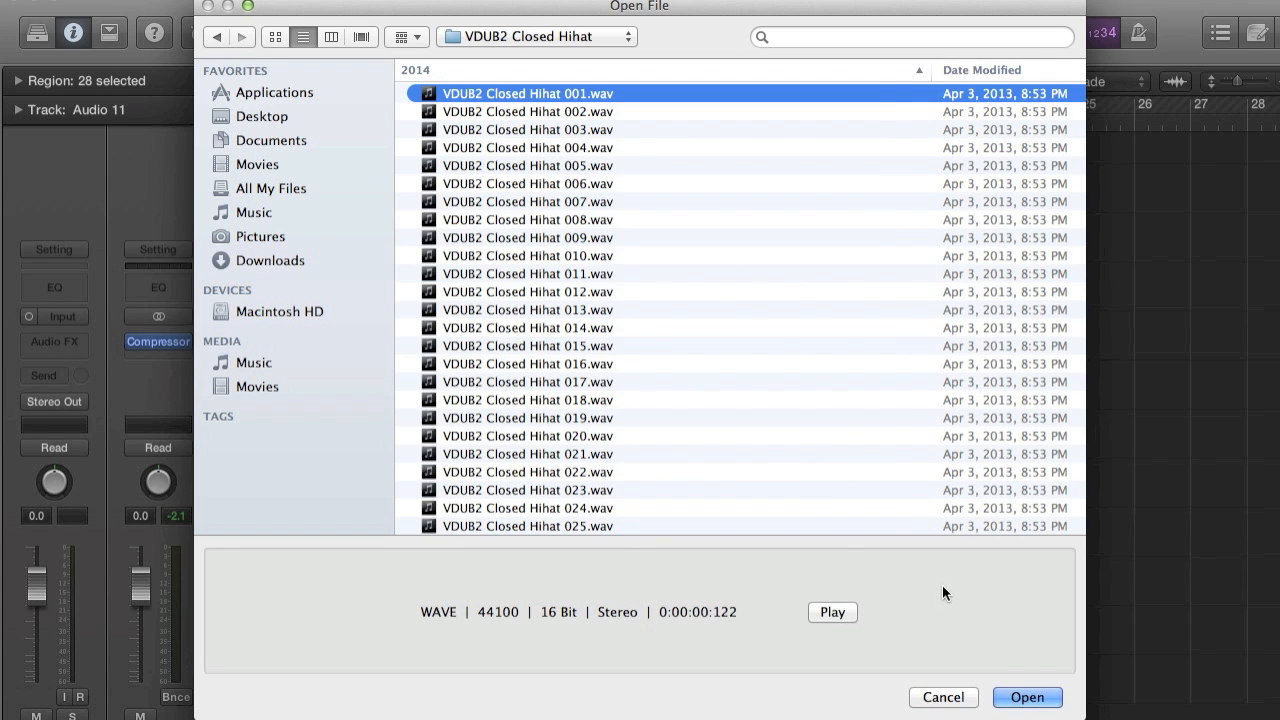
key("Down")
key("Down")
key("Down")
key("Down")
left_click(1027, 697)
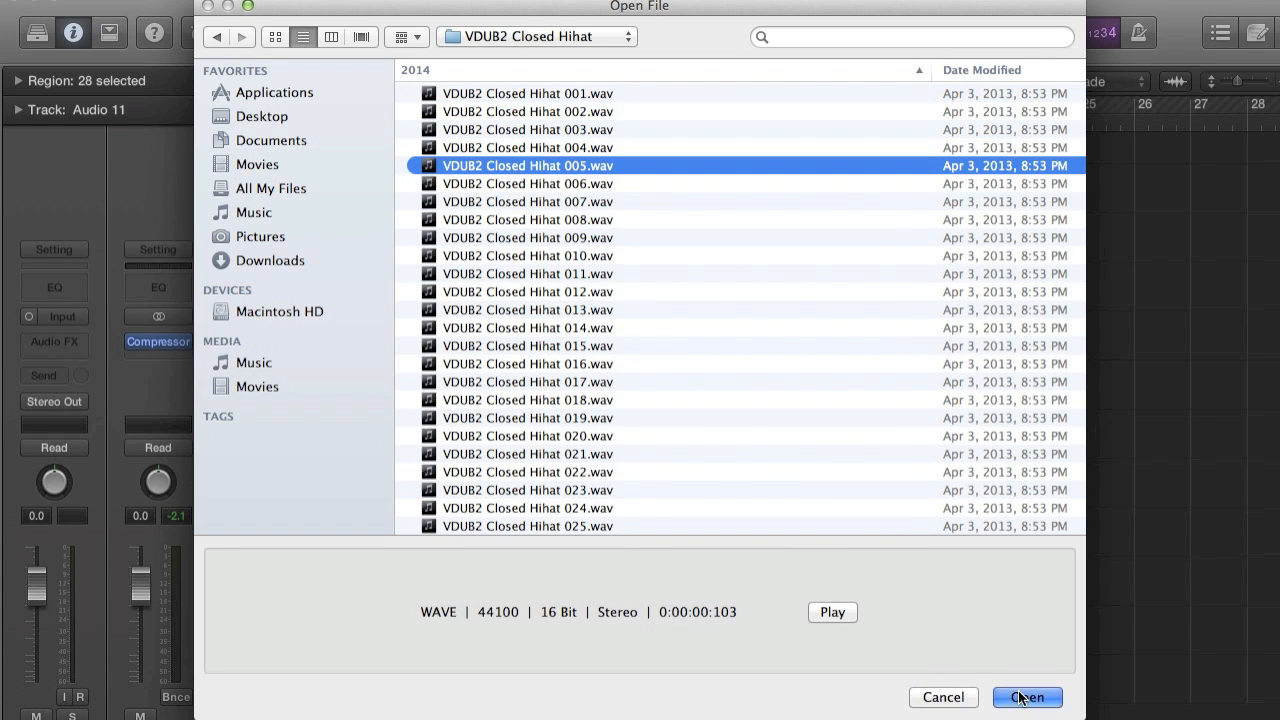
Move the closed hi-hat region on Audio 11 to the first offbeat of the drop, at 17.1.3.
key("super+Left")
key("super+Left")
key("super+Left")
key("super+Left")
key("super+Left")
key("super+Left")
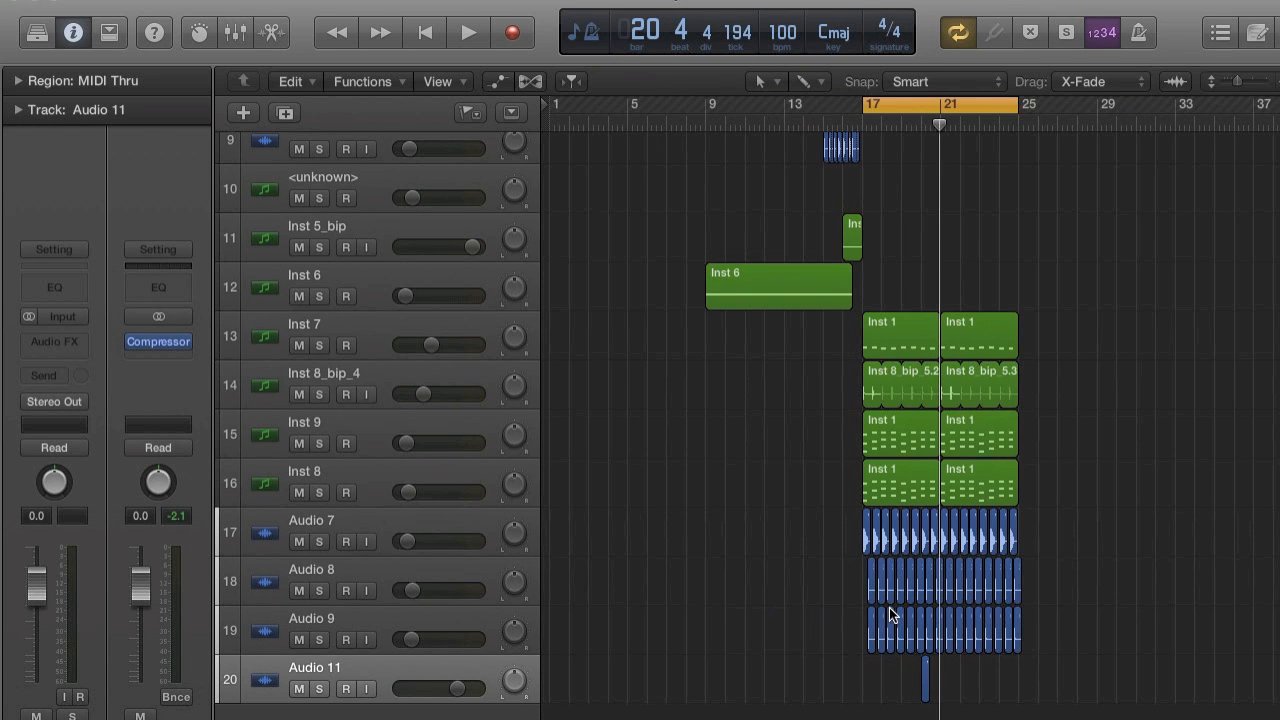
left_click_drag(925, 677, 857, 677)
key("super+Right")
key("super+Right")
key("super+Right")
key("super+Right")
key("super+Right")
key("super+Right")
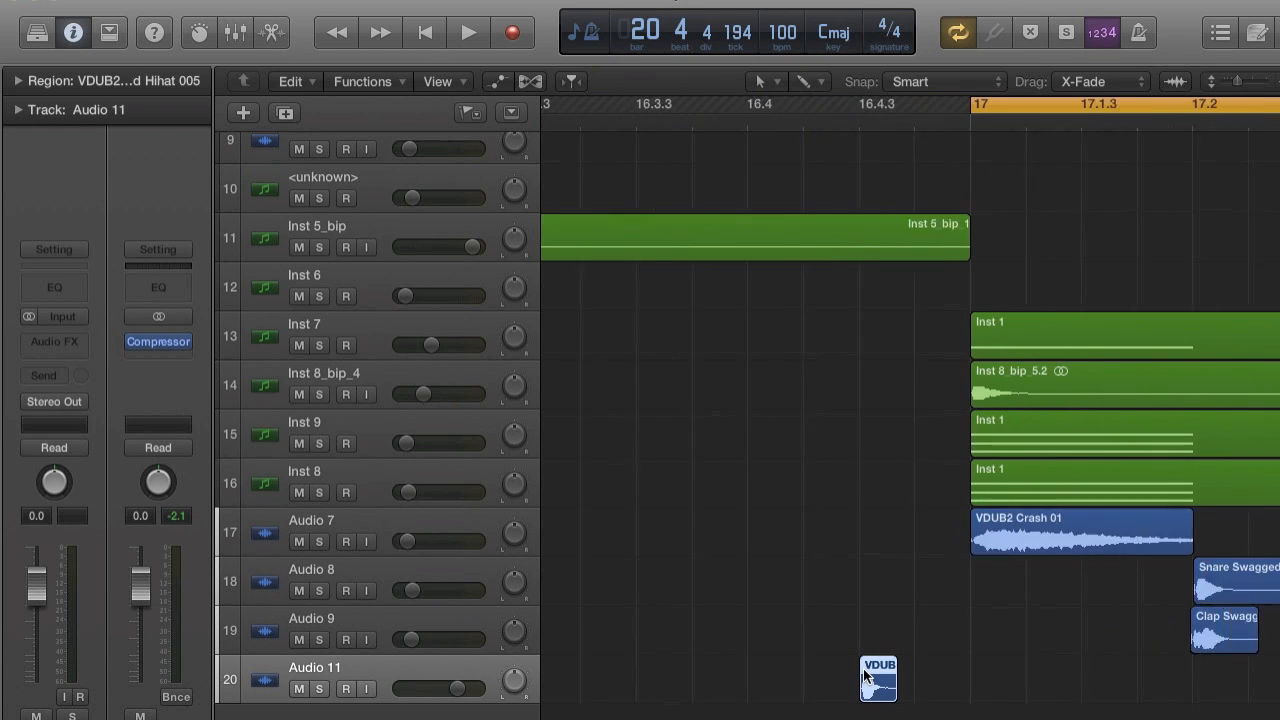
left_click_drag(610, 679, 927, 688)
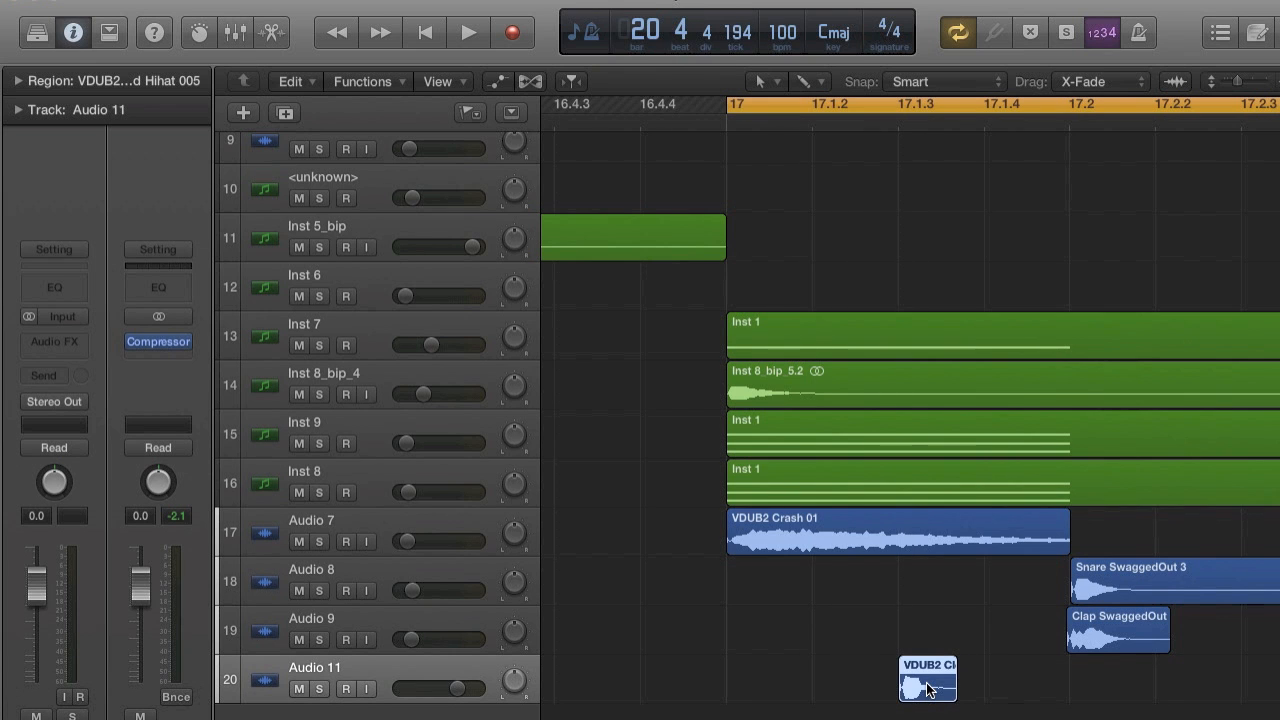
Lower the Audio 11 track volume to about -29.5 dB and play the hi-hat with the drop.
left_click_drag(457, 688, 410, 688)
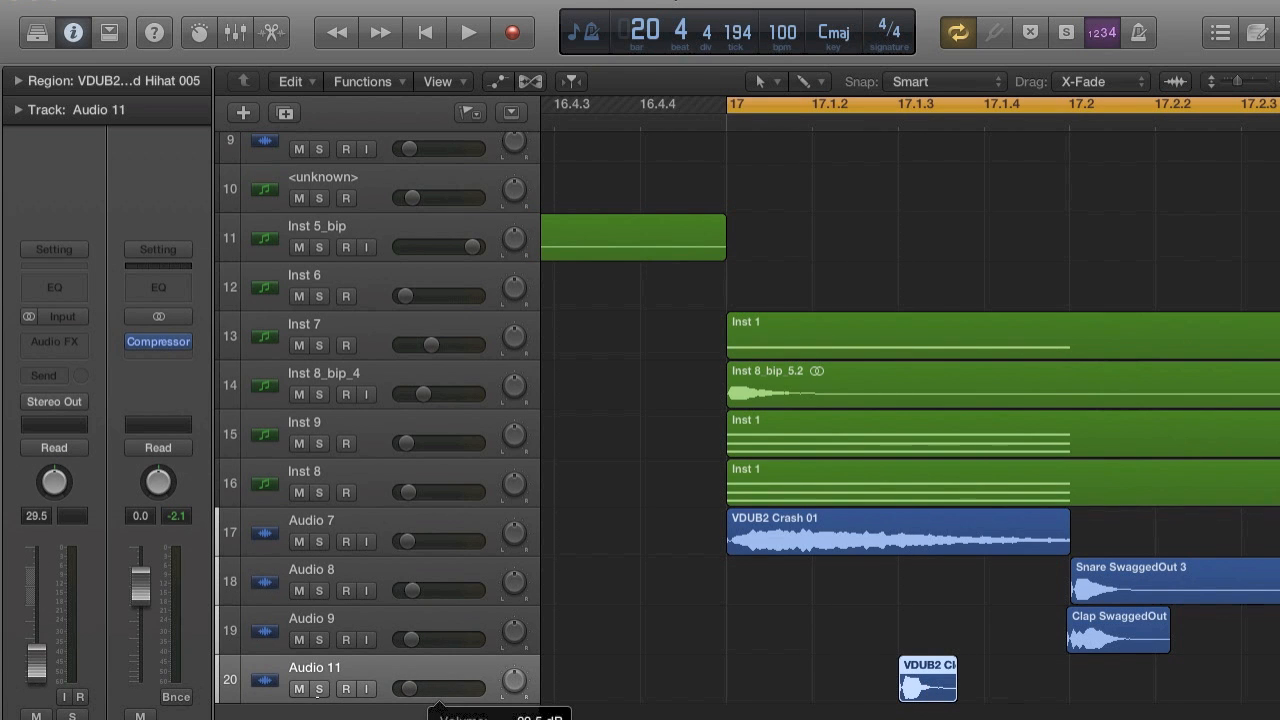
scroll(1038, 565, "down", 1)
key("super+Left")
key("super+Left")
key("super+Left")
scroll(1038, 563, "right", 4)
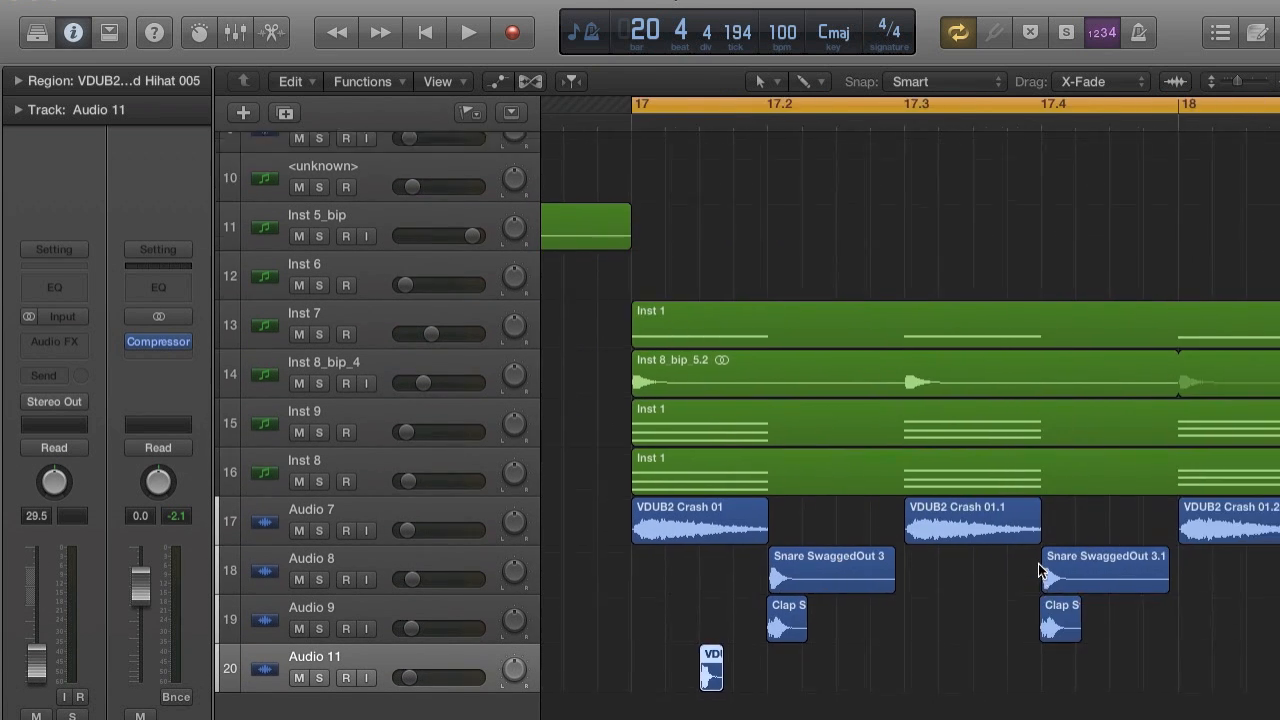
scroll(1038, 570, "left", 2)
scroll(1038, 570, "up", 1)
key("space")
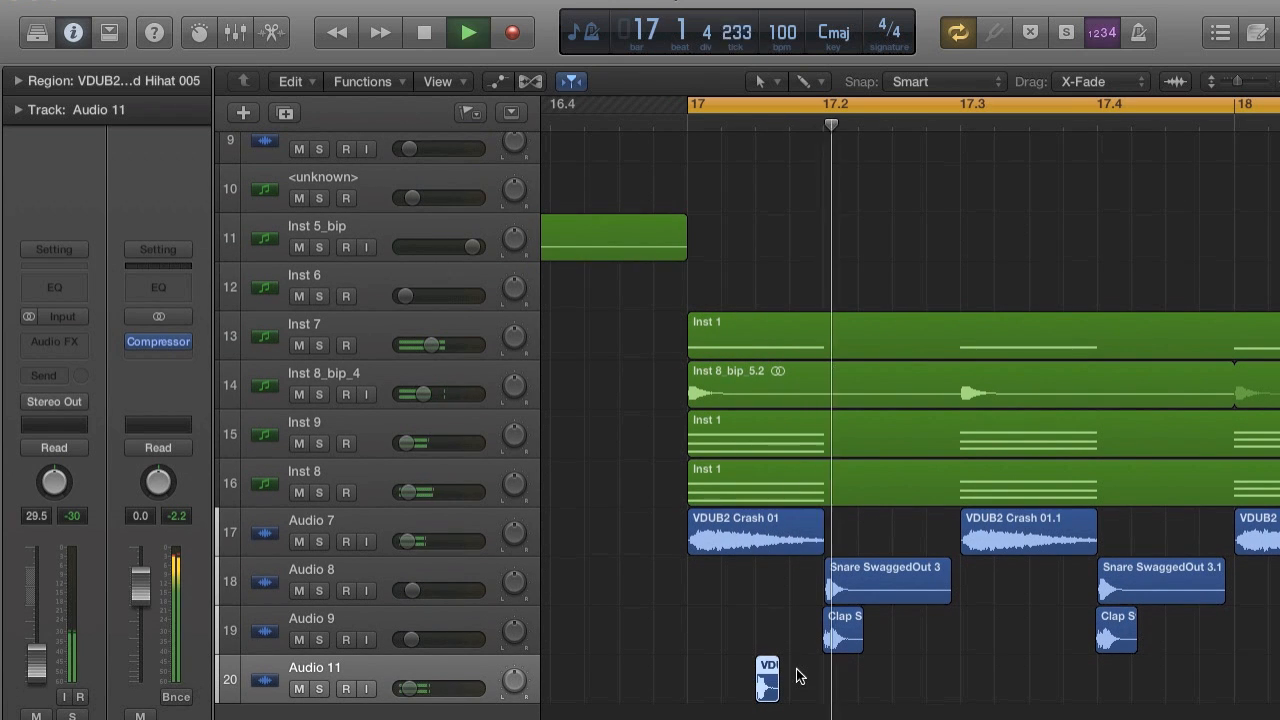
key("space")
Repeat the hi-hat once at 17.2.3, and repeat the resulting pair starting at 17.3.3.
key("super+r")
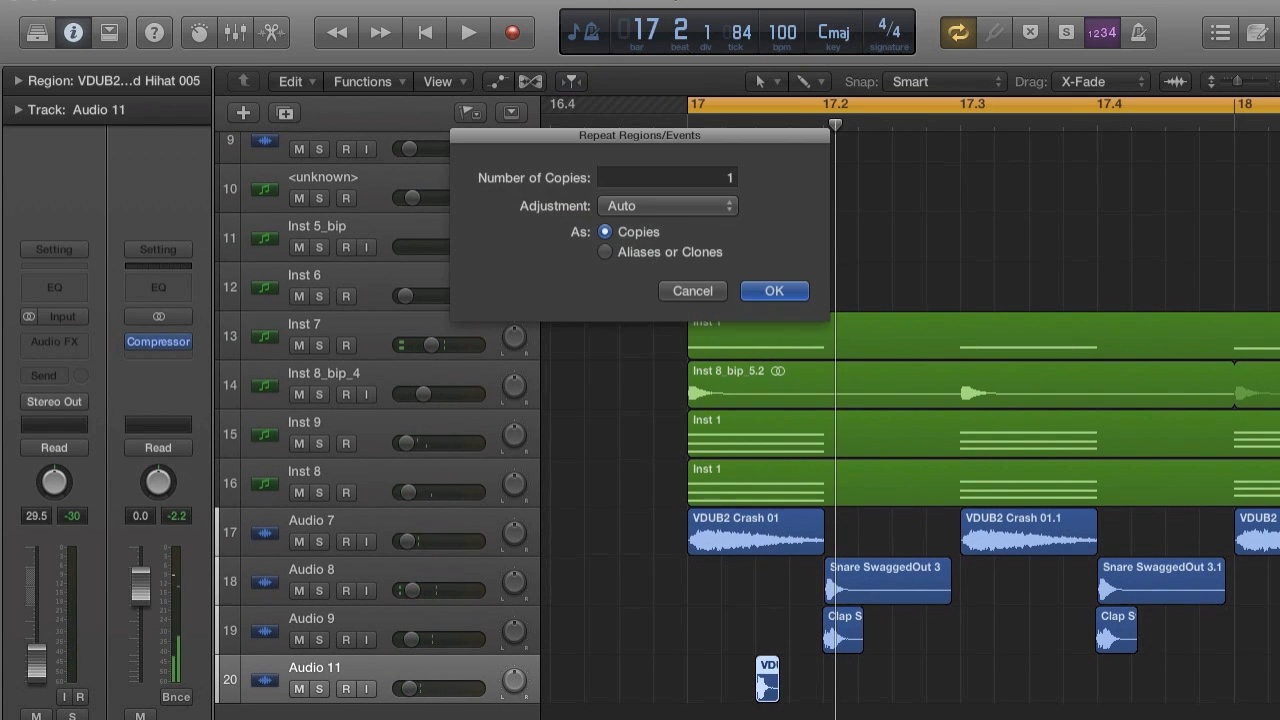
left_click(775, 291)
left_click_drag(790, 684, 904, 686)
key("super+r")
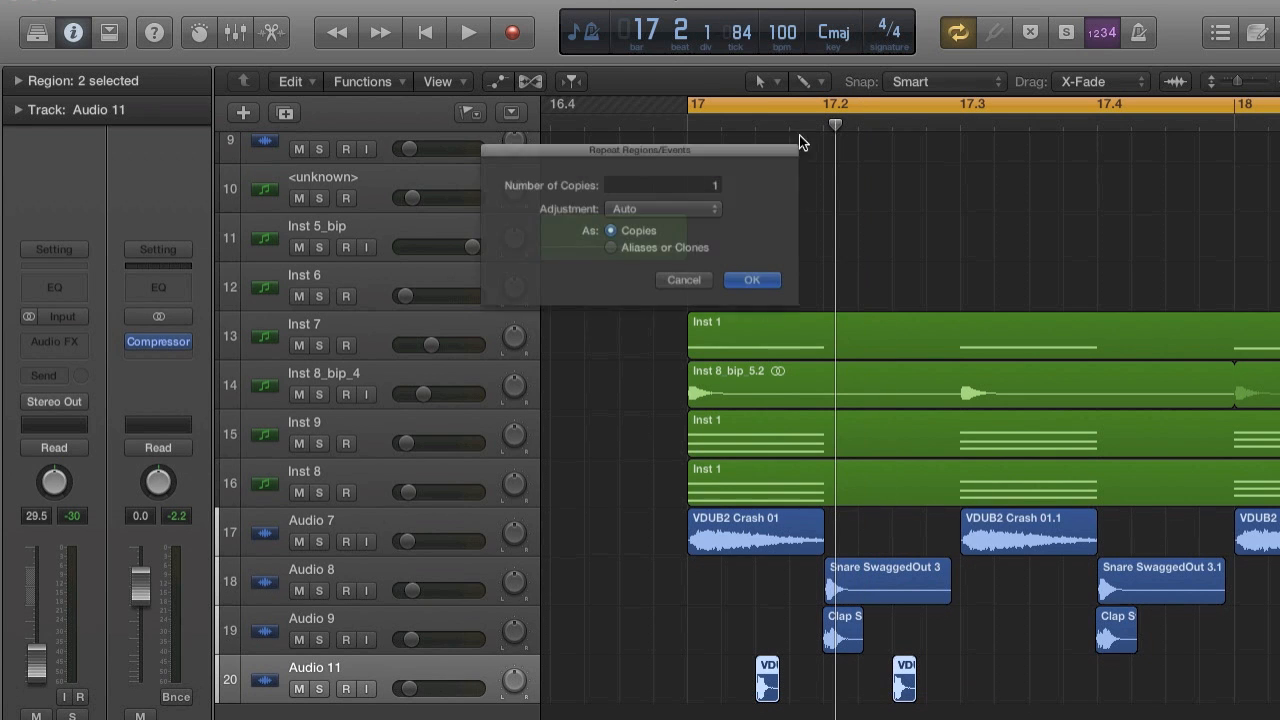
left_click(814, 298)
scroll(940, 424, "right", 5)
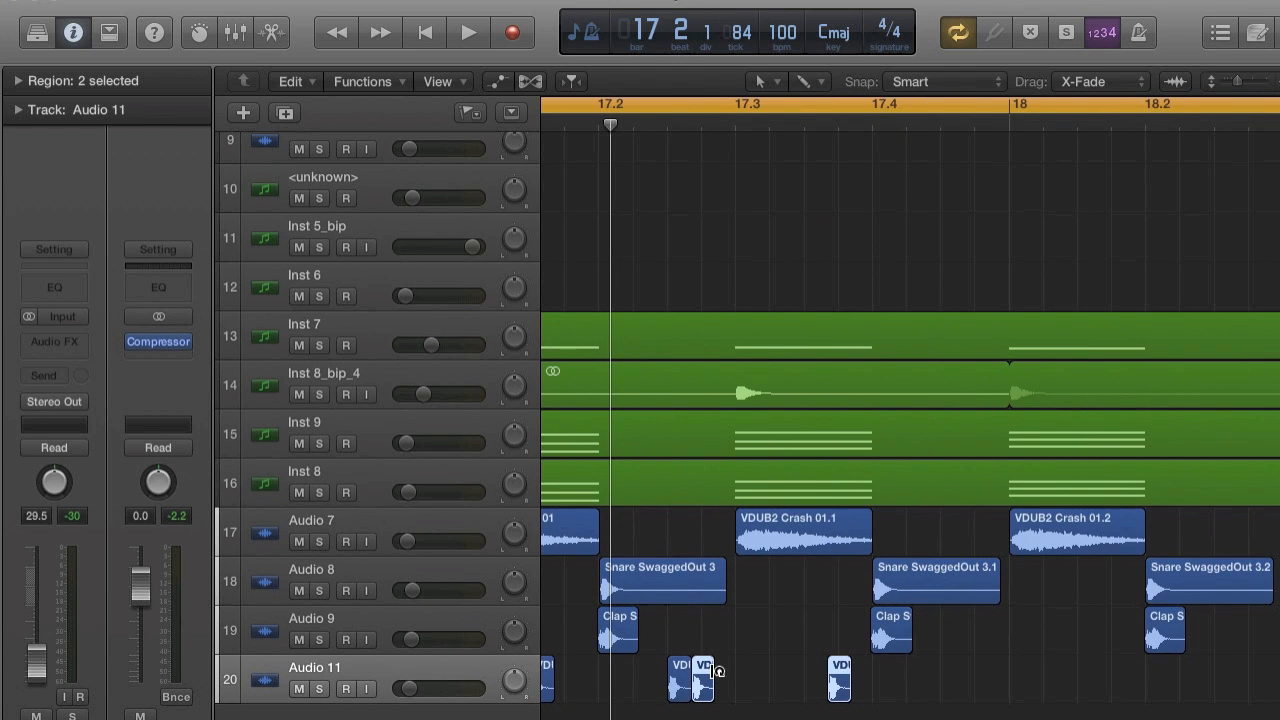
left_click_drag(704, 686, 671, 694)
Repeat the four hi-hats of bar 17 once and align the copies to the offbeats from 18.1.3.
key("super+Left")
key("super+Left")
key("super+Left")
key("super+Left")
key("space")
key("super+r")
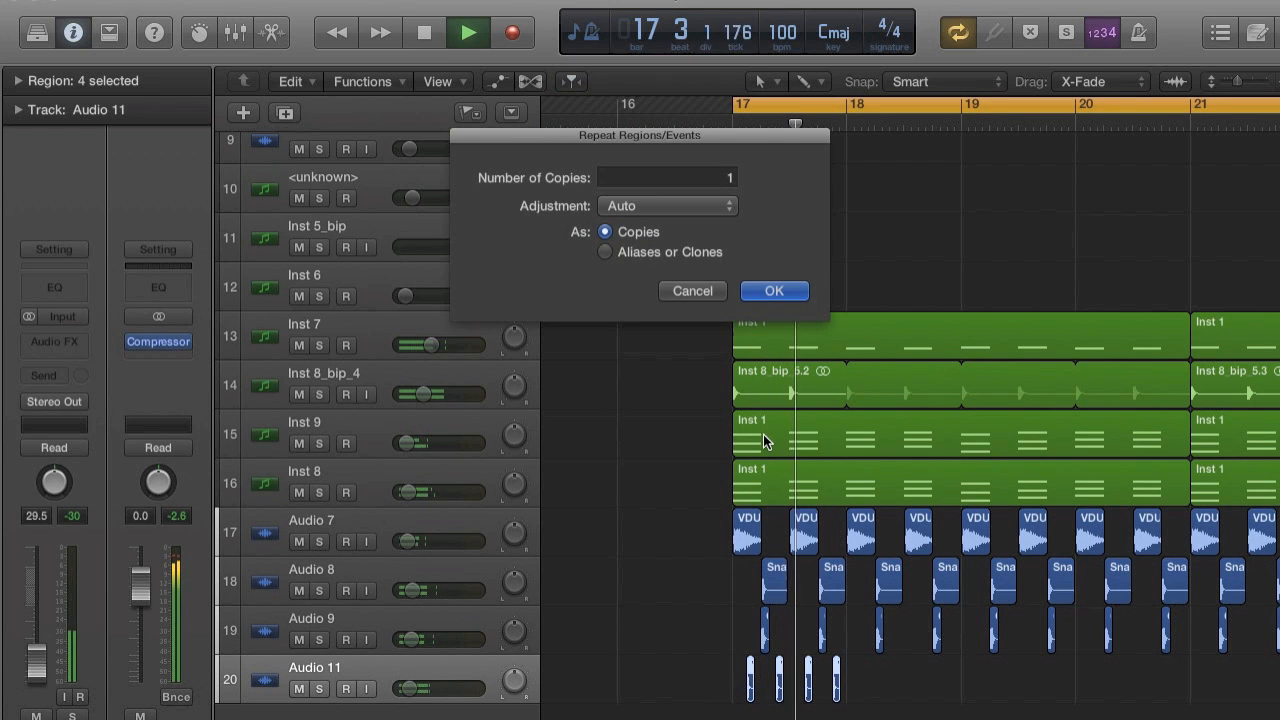
left_click(766, 289)
key("space")
key("super+Right")
key("super+Right")
key("super+Right")
key("super+Right")
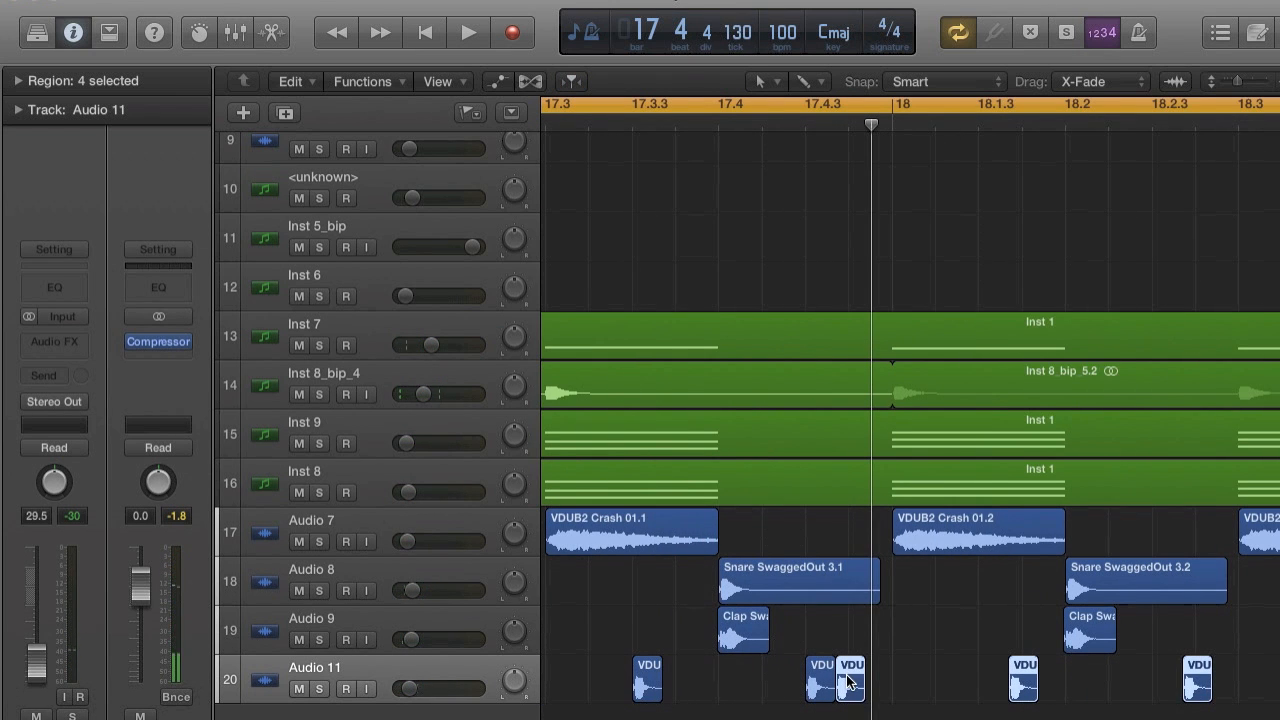
left_click_drag(849, 681, 989, 687)
Repeat the eight hi-hats of bars 17 and 18 once and align the copies to the offbeats from bar 19.
key("super+Left")
key("super+Left")
key("super+Left")
key("super+Left")
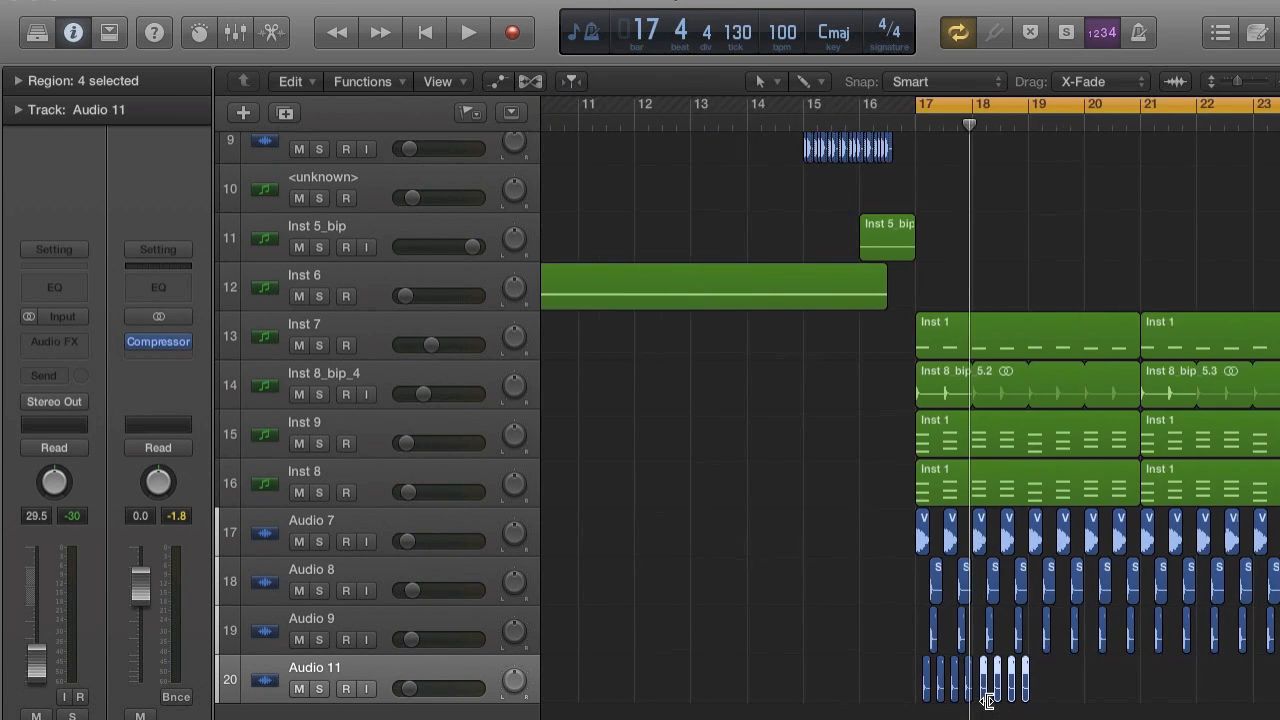
key("space")
scroll(986, 702, "right", 1)
left_click_drag(850, 670, 696, 688)
key("super+r")
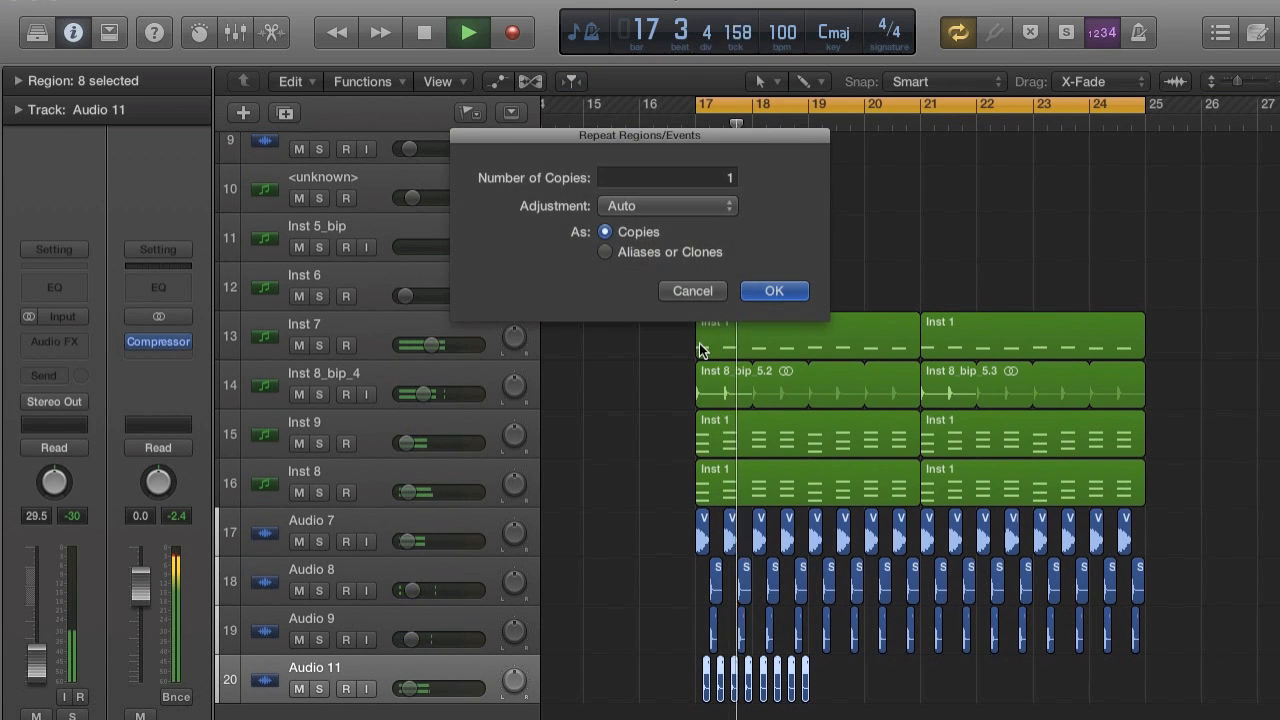
left_click(760, 290)
key("space")
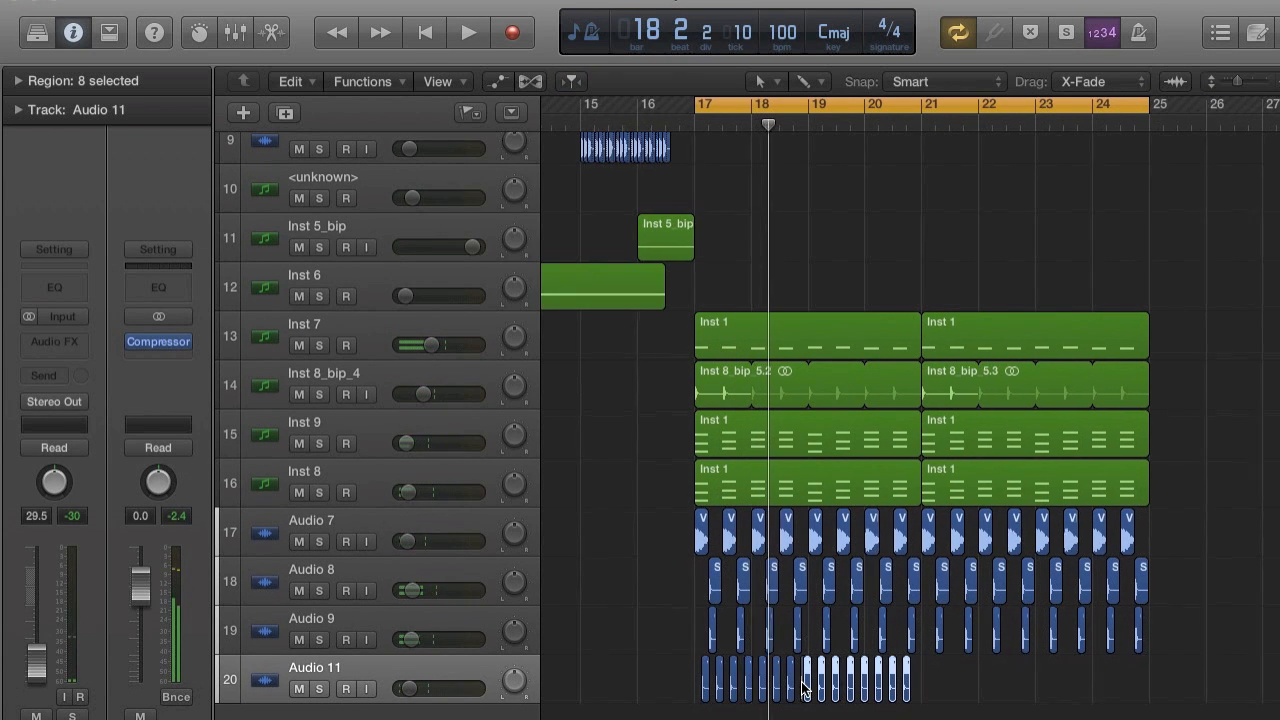
key("super+Right")
key("super+Right")
key("super+Right")
key("super+Right")
left_click_drag(815, 682, 788, 677)
Repeat the sixteen hi-hats of bars 17 to 20 once and align the copies to the offbeats from bar 21.
key("super+Left")
key("super+Left")
key("super+Left")
key("super+Left")
key("super+Left")
key("super+Left")
key("super+Left")
key("space")
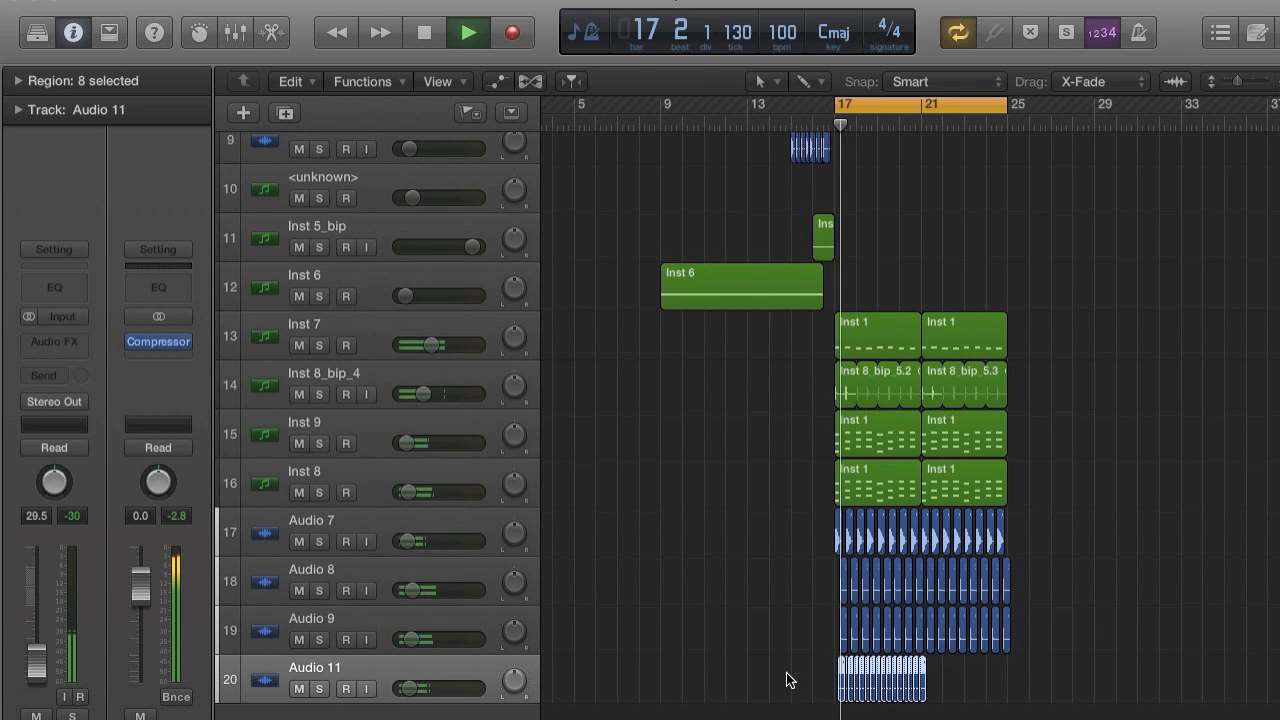
key("super+r")
left_click(781, 288)
key("super+Right")
key("super+Right")
key("super+Right")
key("super+Right")
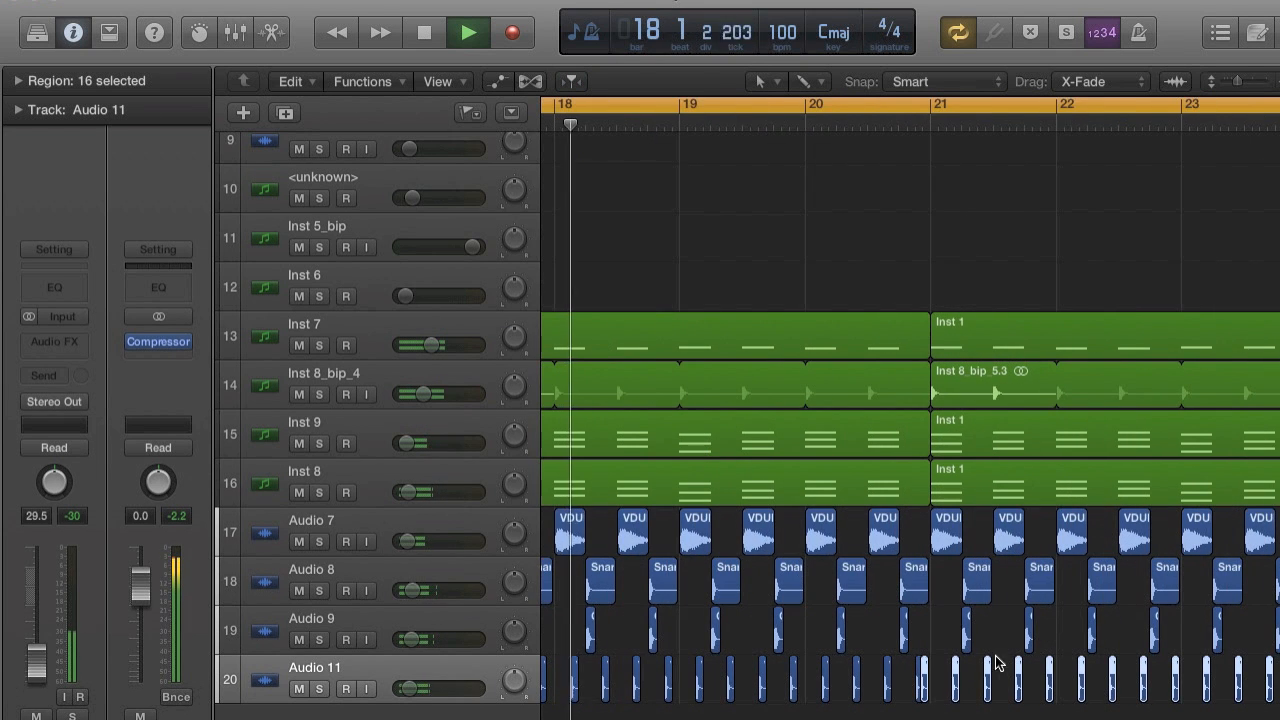
key("super+Right")
key("super+Right")
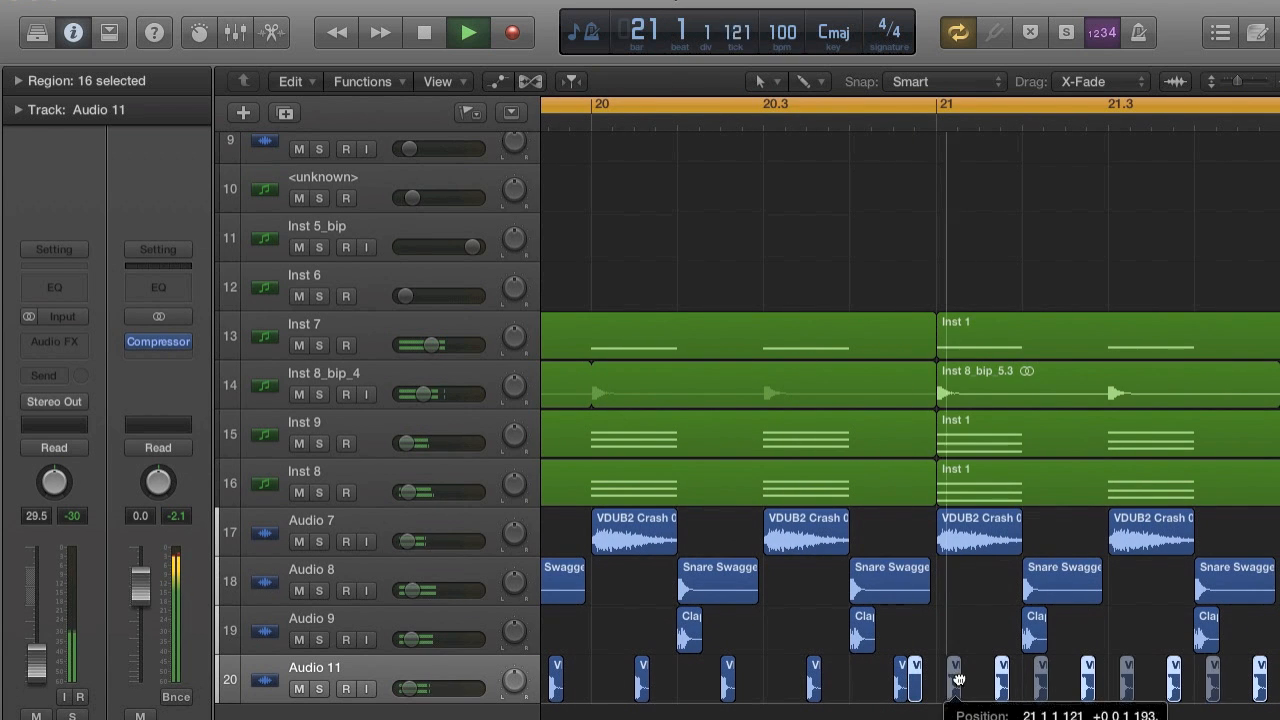
Lower the Audio 11 hi-hat track volume to about -31.0 dB while it plays, and stop playback.
key("super+Left")
key("super+Left")
key("super+Left")
key("super+Left")
key("super+Left")
key("super+Left")
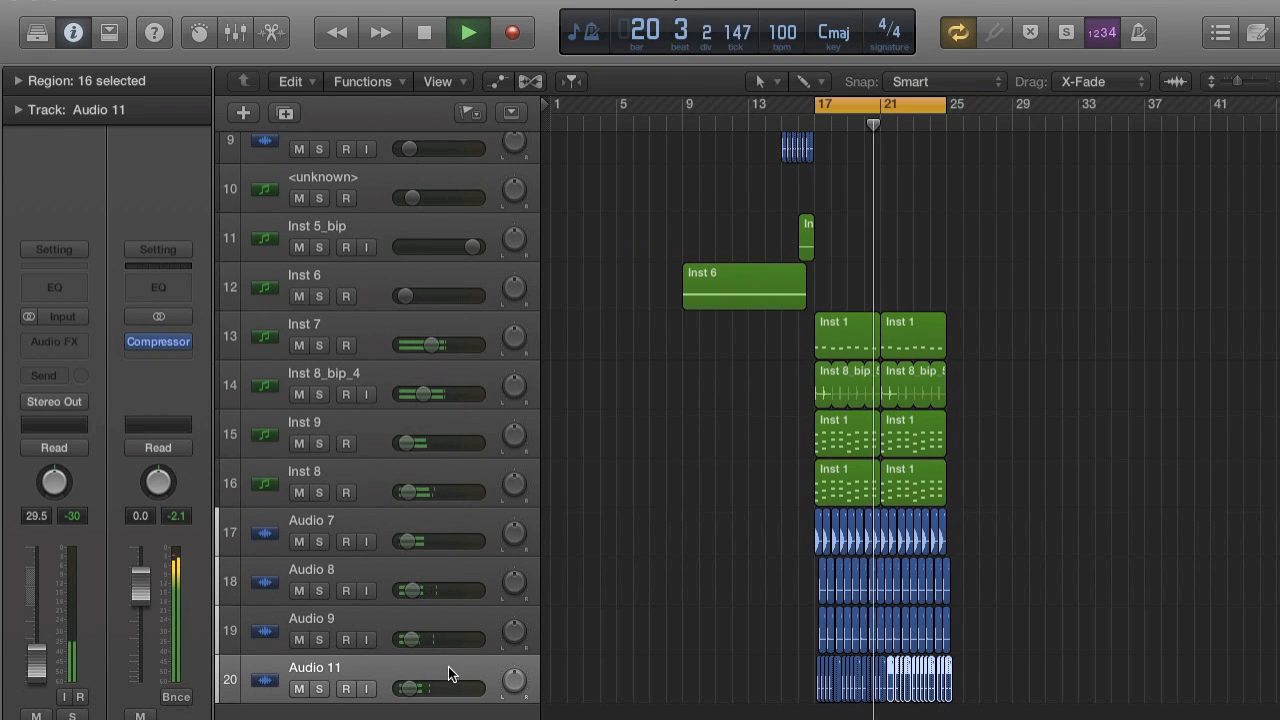
left_click_drag(412, 688, 407, 688)
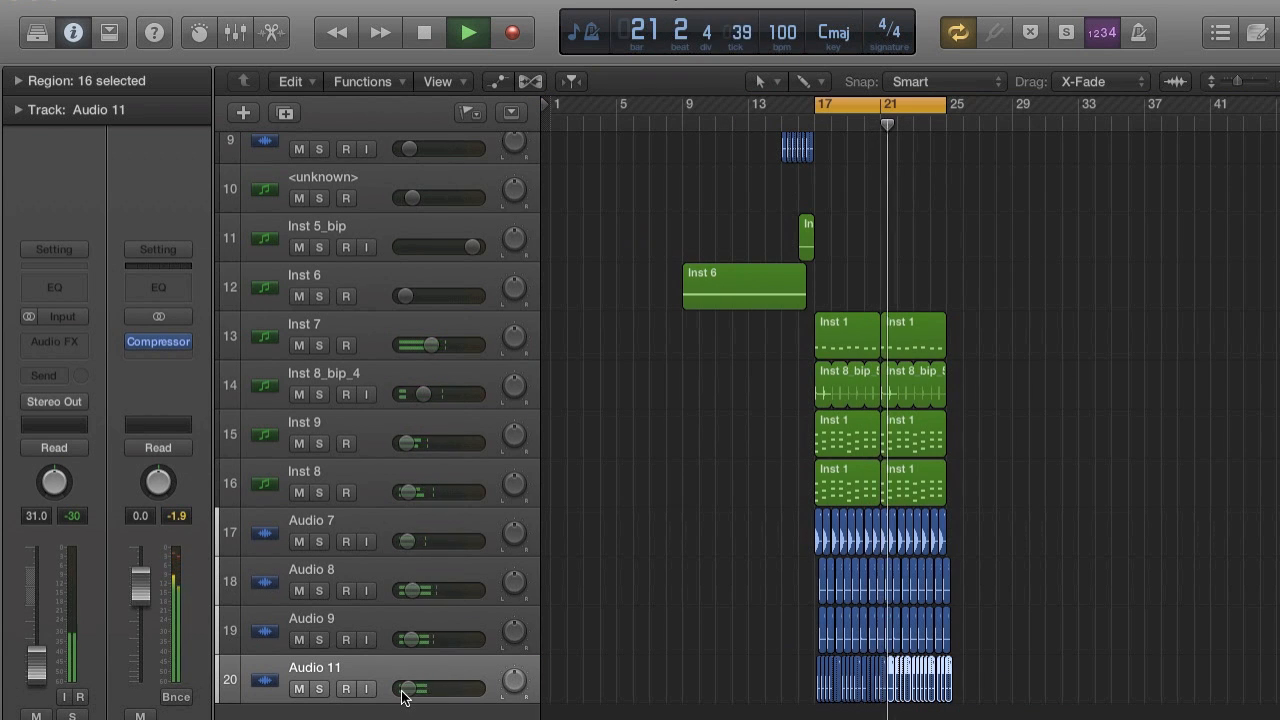
key("space")
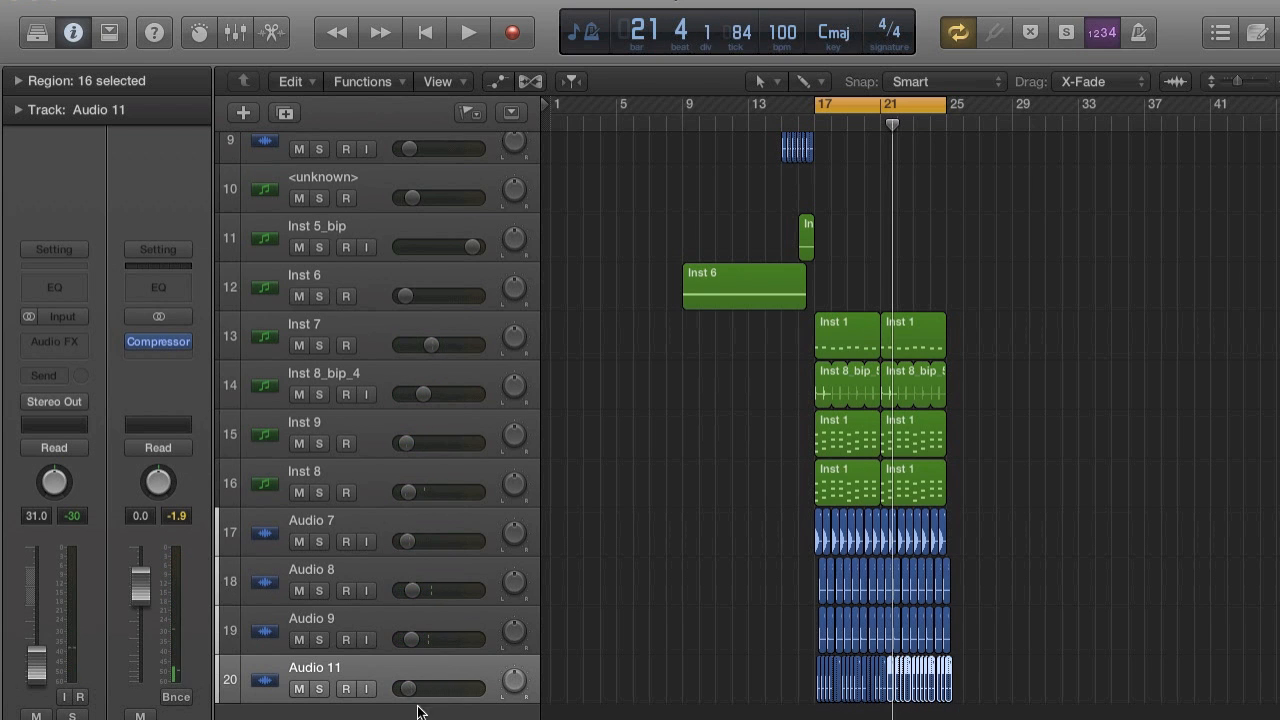
left_click(398, 375)
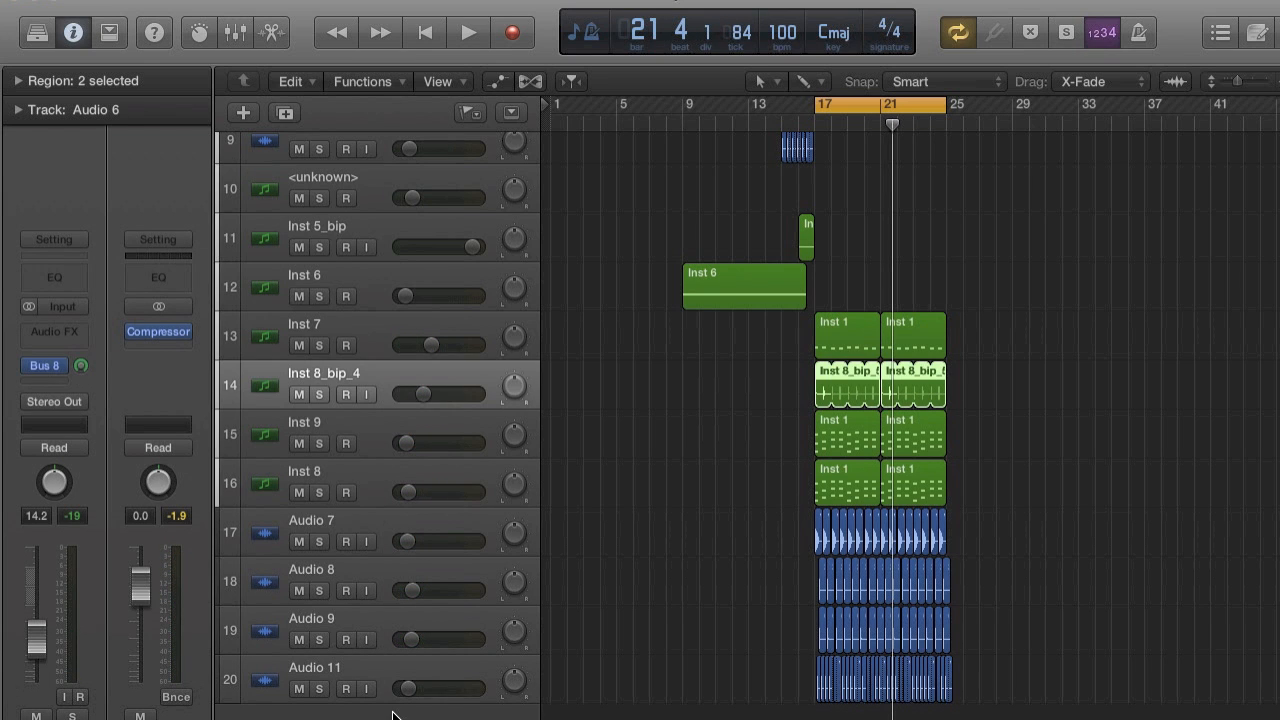
left_click(394, 712)
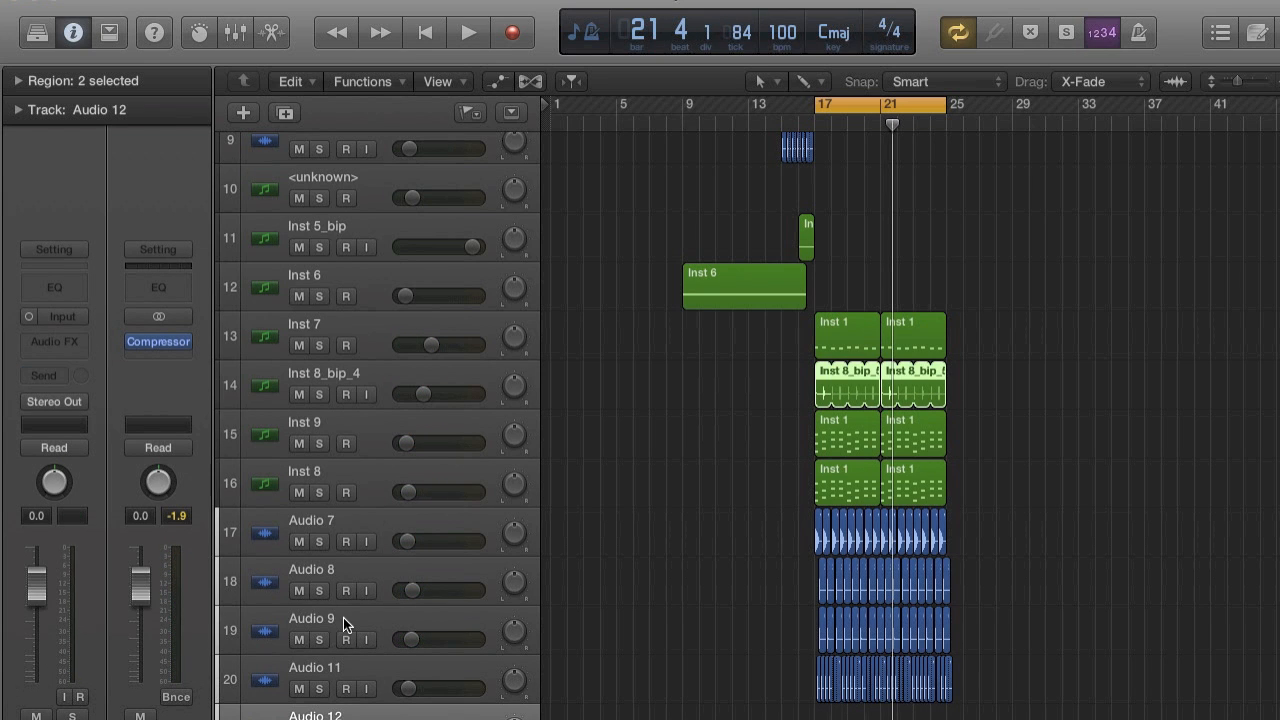
key("Delete")
left_click(222, 2)
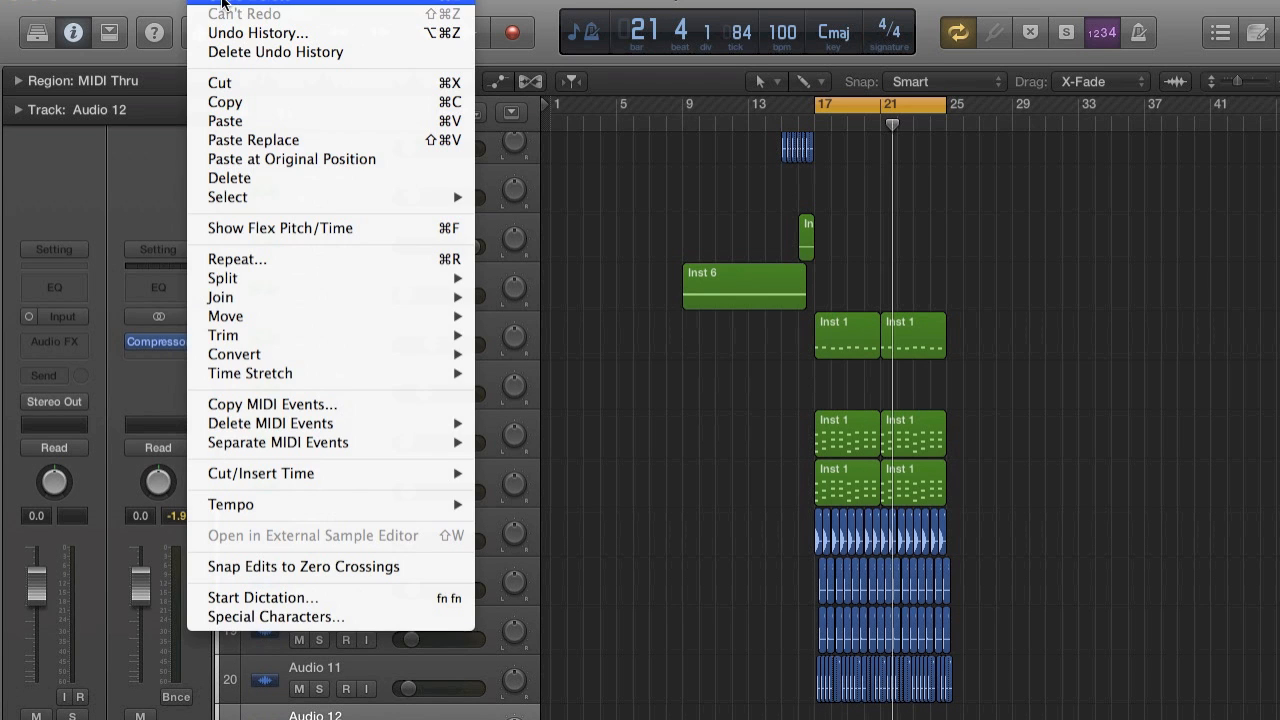
left_click(223, 3)
left_click(380, 346)
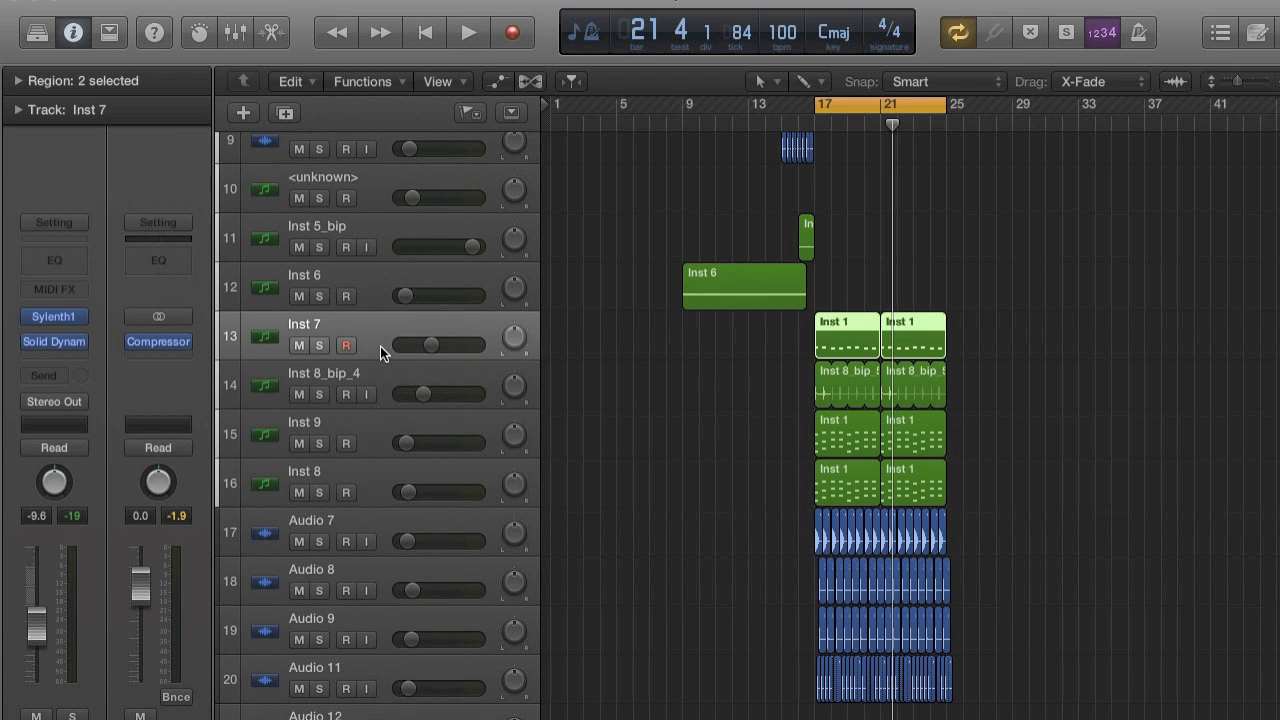
scroll(380, 346, "down", 1)
left_click(381, 668)
key("Delete")
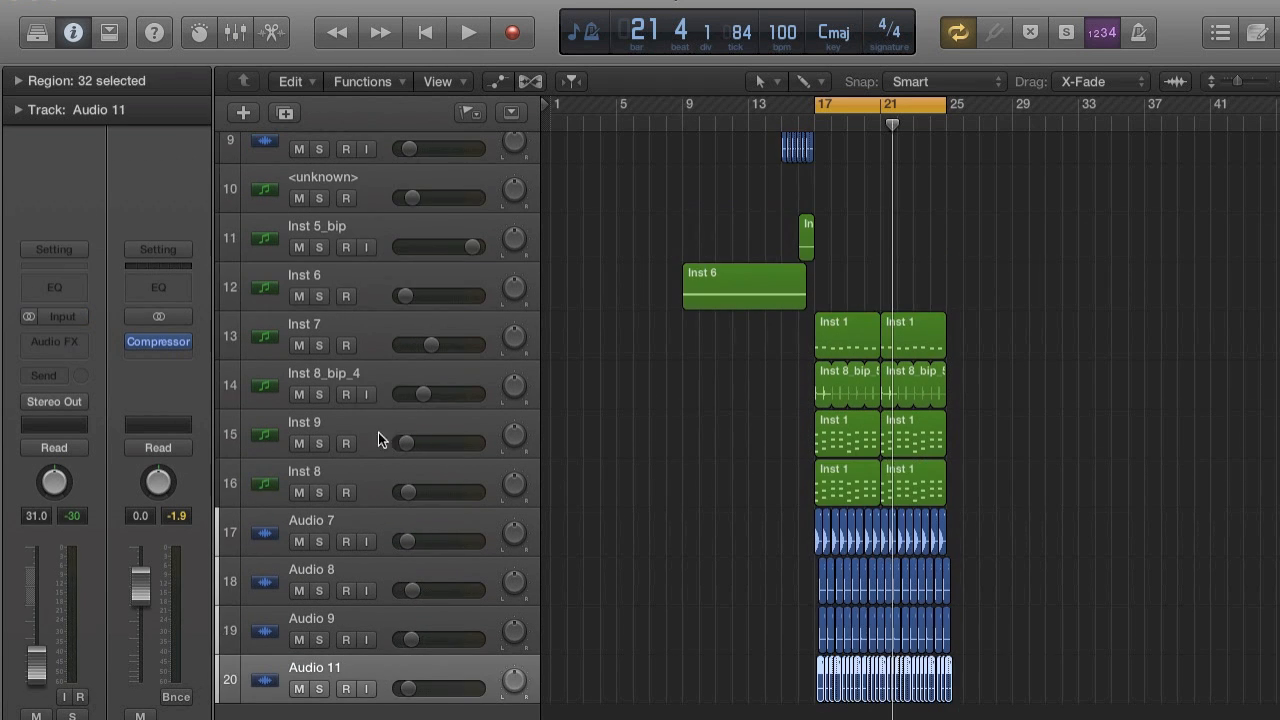
Add a new software instrument track below Audio 11 and load Kontakt 5 in stereo on it.
left_click(385, 328)
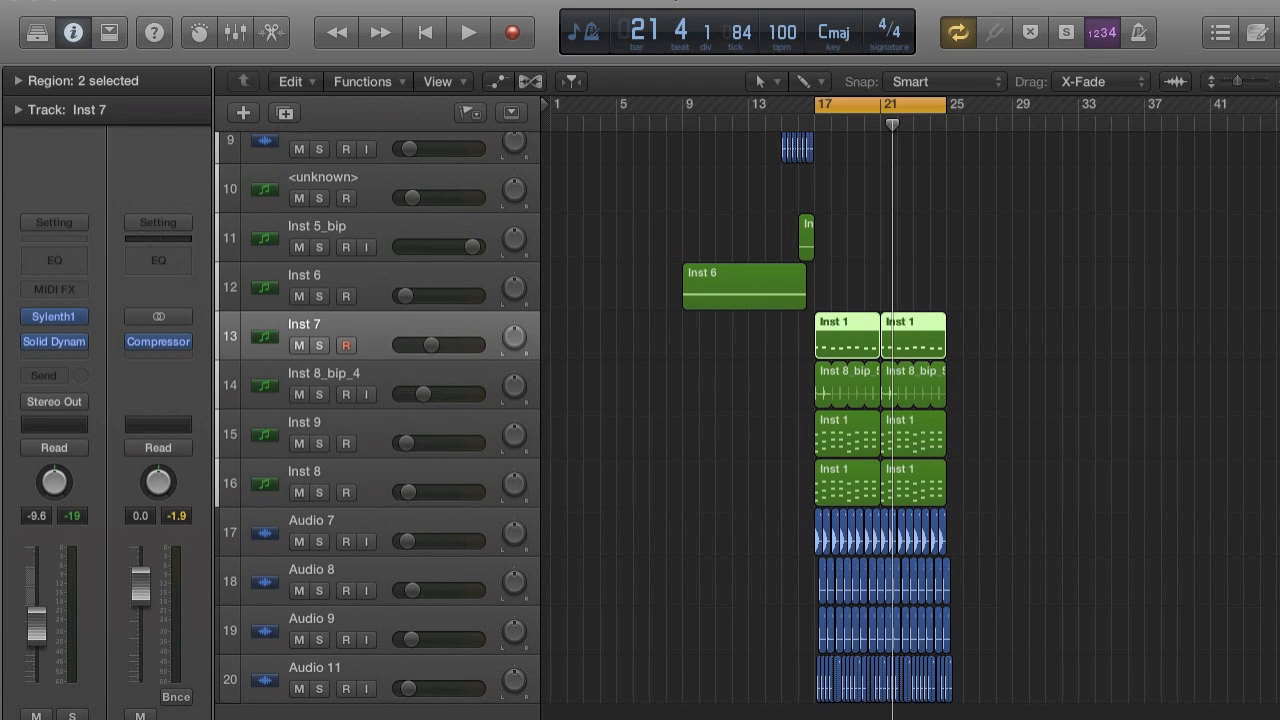
left_click(390, 716)
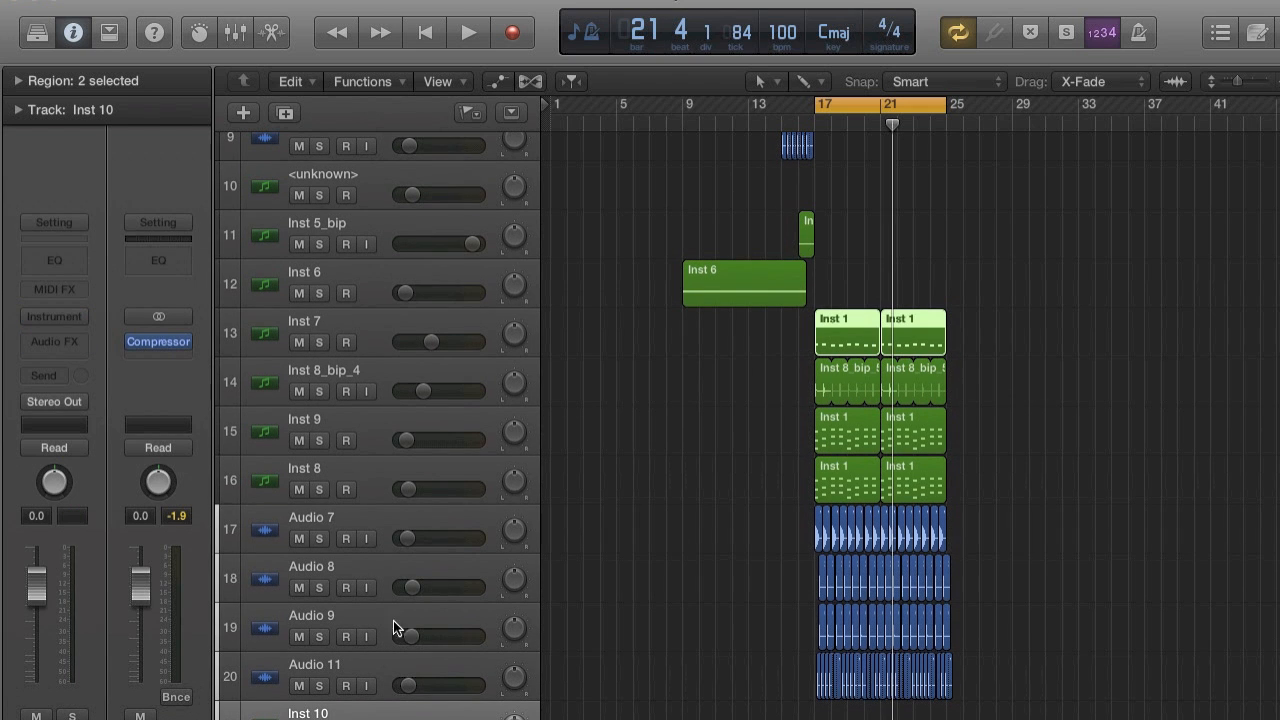
left_click(69, 320)
mouse_move(150, 665)
mouse_move(368, 708)
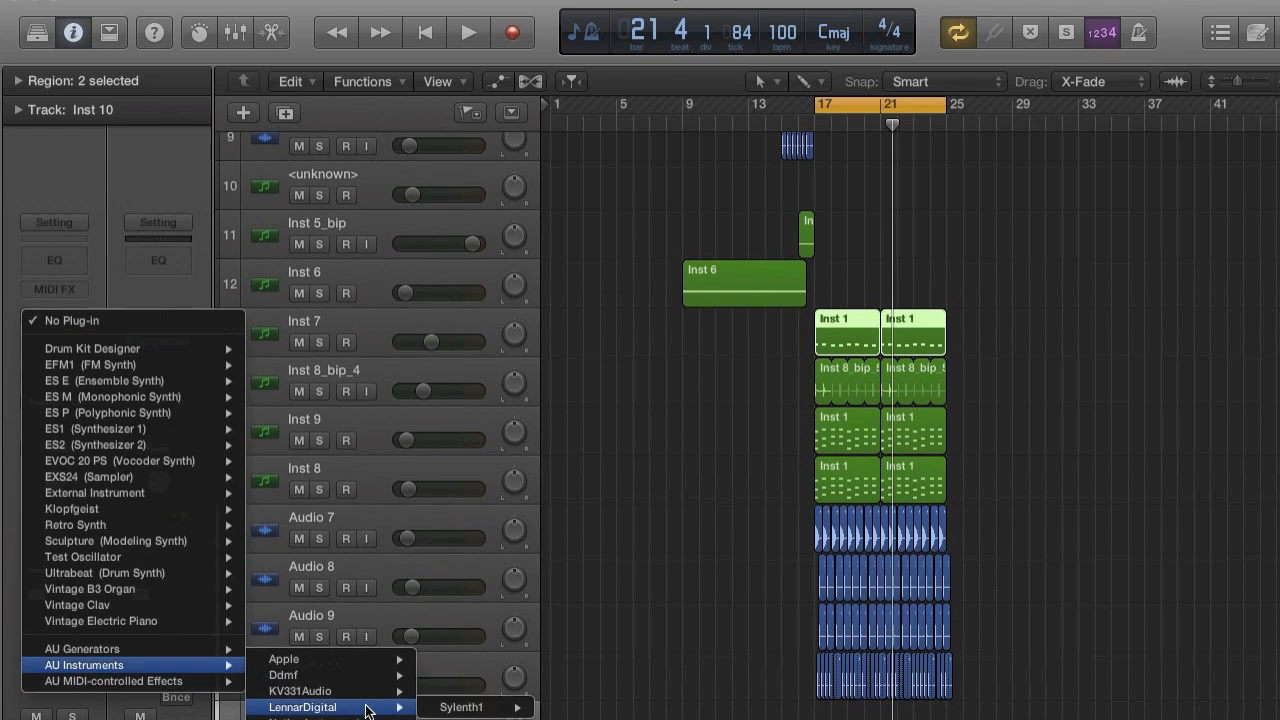
mouse_move(557, 643)
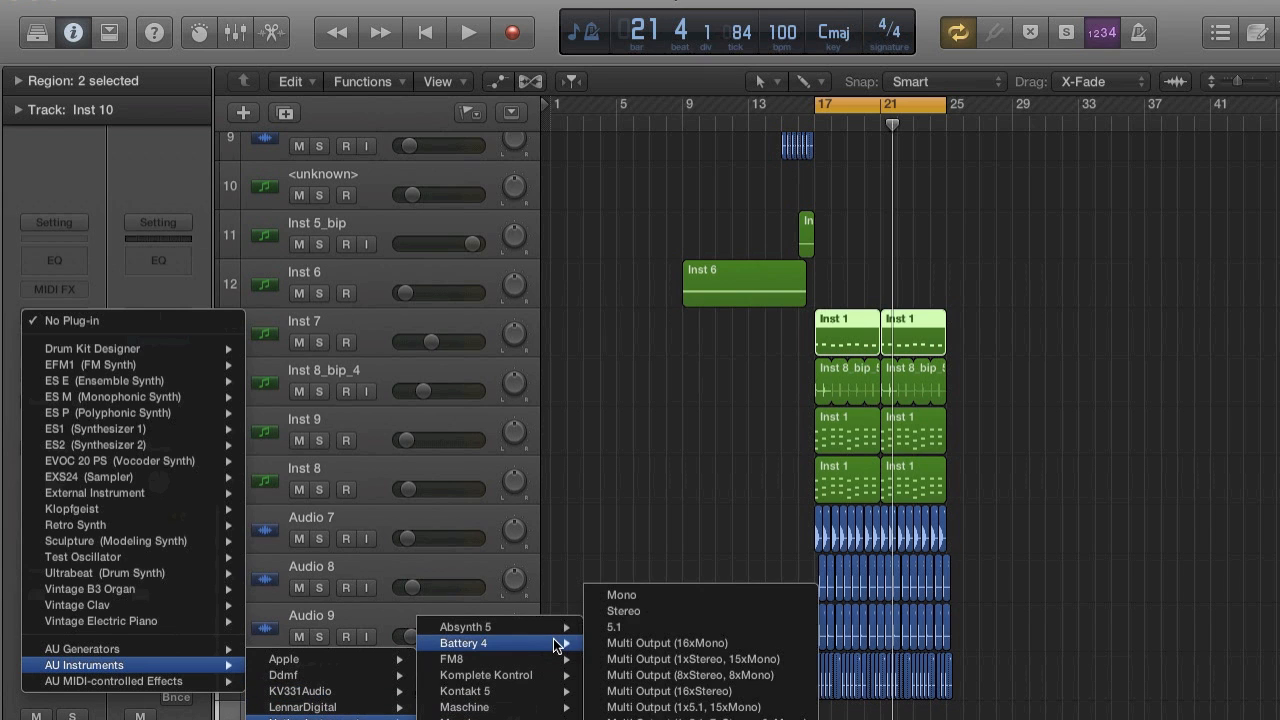
mouse_move(548, 691)
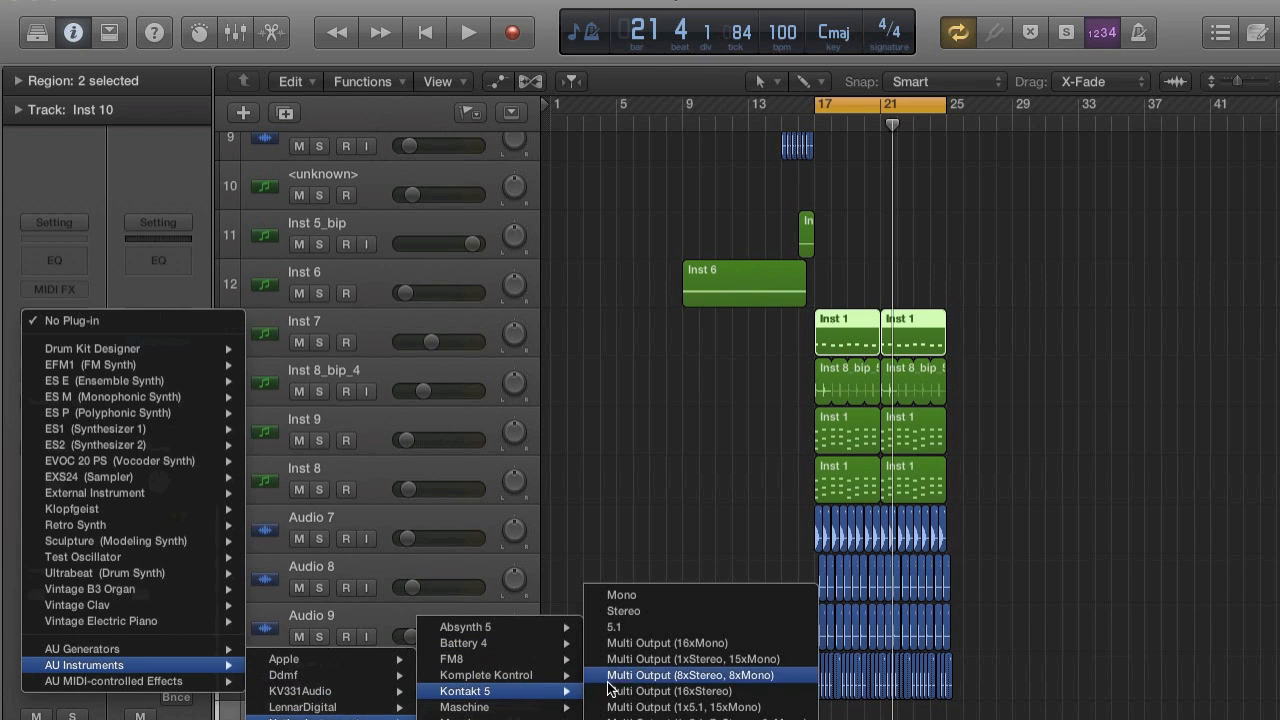
left_click(643, 621)
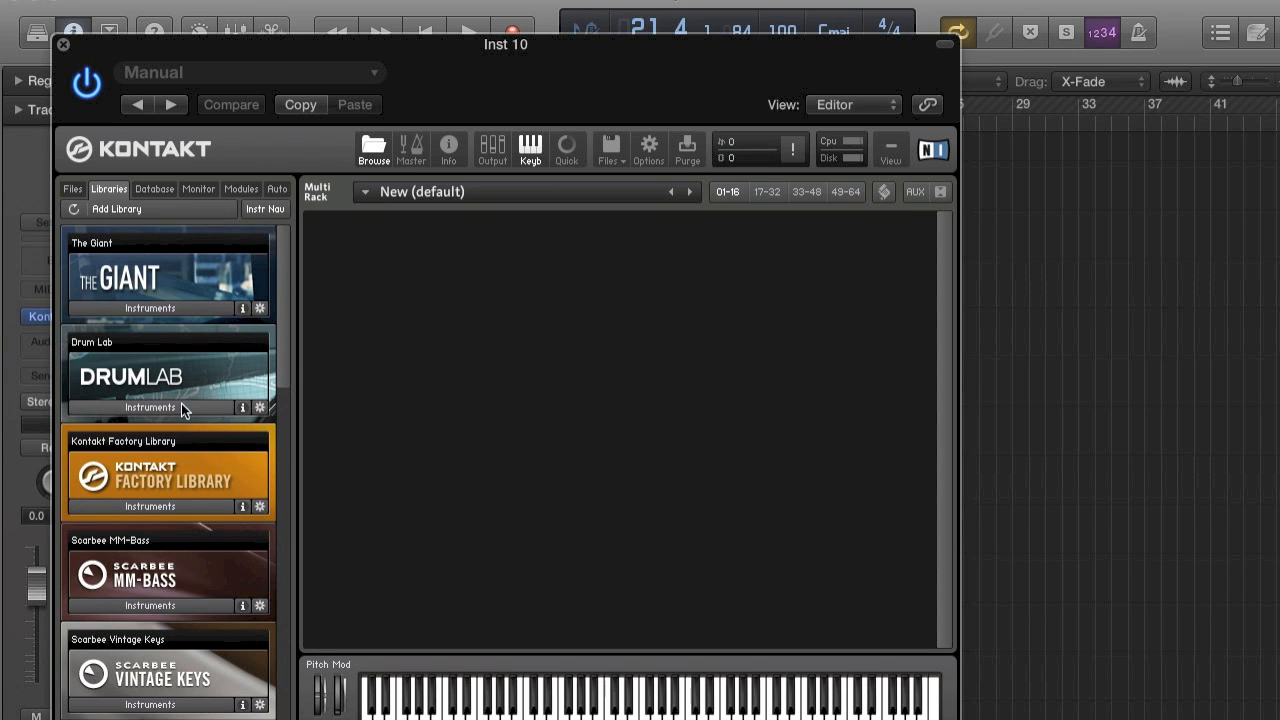
Load Drum Lab's Shaker 5 Funky percussion instrument in Kontakt and replace it with Shaker 4 Plate.
left_click(181, 407)
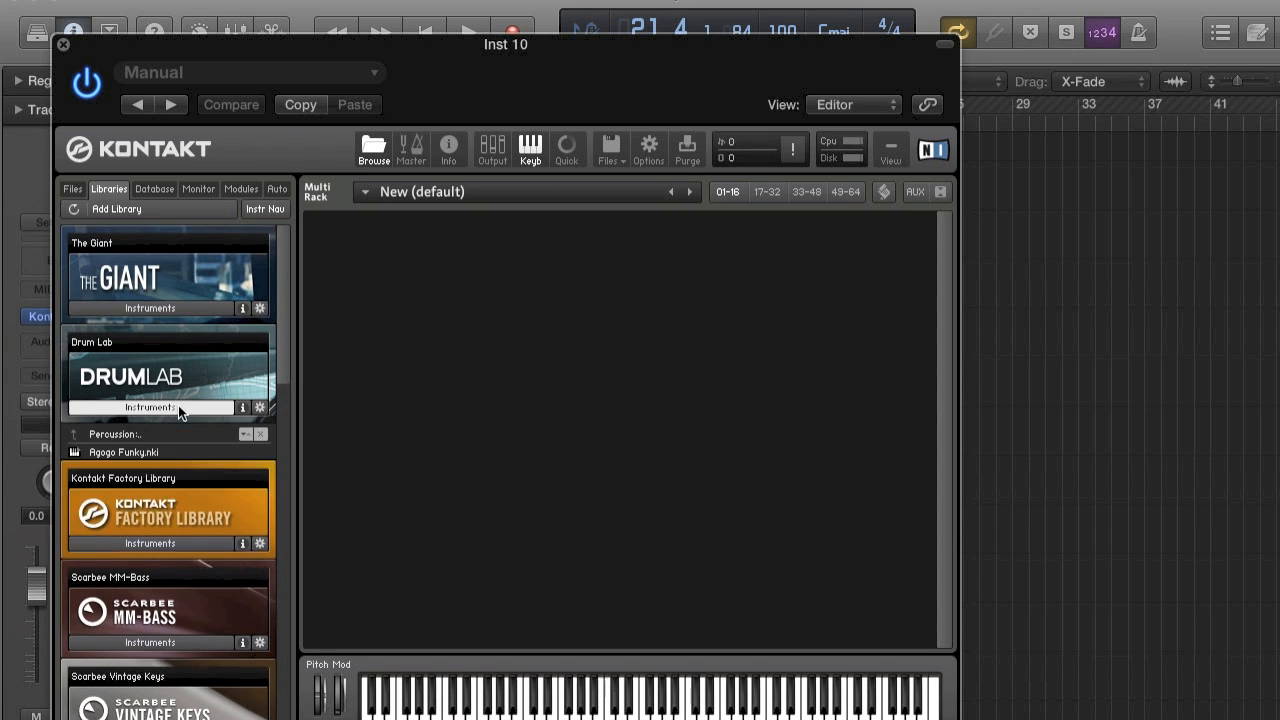
scroll(193, 477, "down", 5)
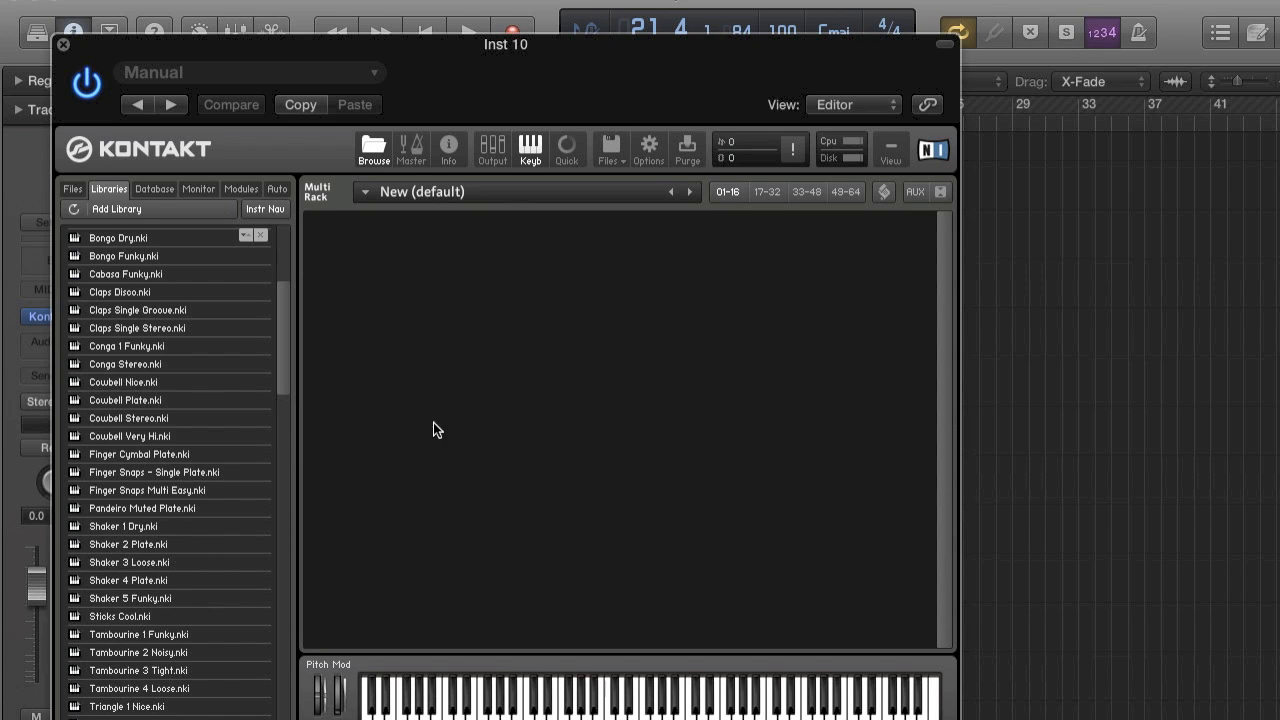
left_click(157, 546)
double_click(158, 599)
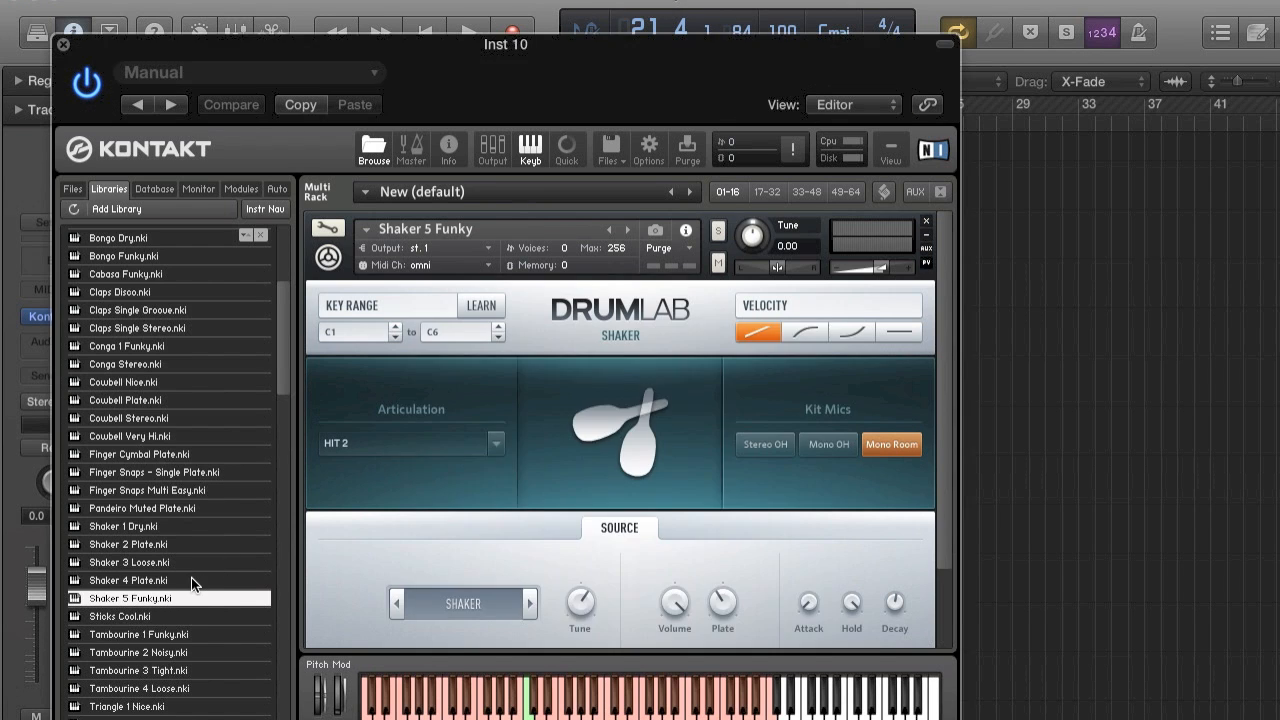
left_click(193, 582)
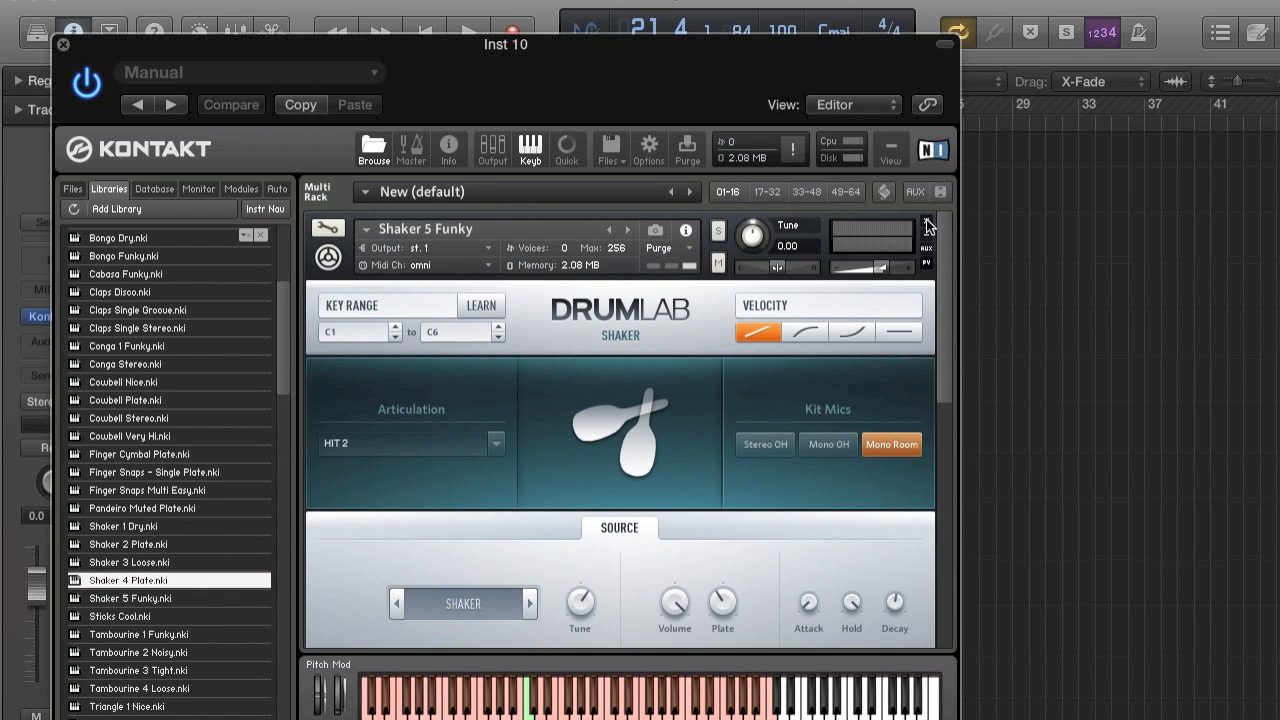
Lower the Inst 10 track volume to about -10.4 dB, audition the shaker in Kontakt and close its window.
left_click_drag(47, 597, 47, 627)
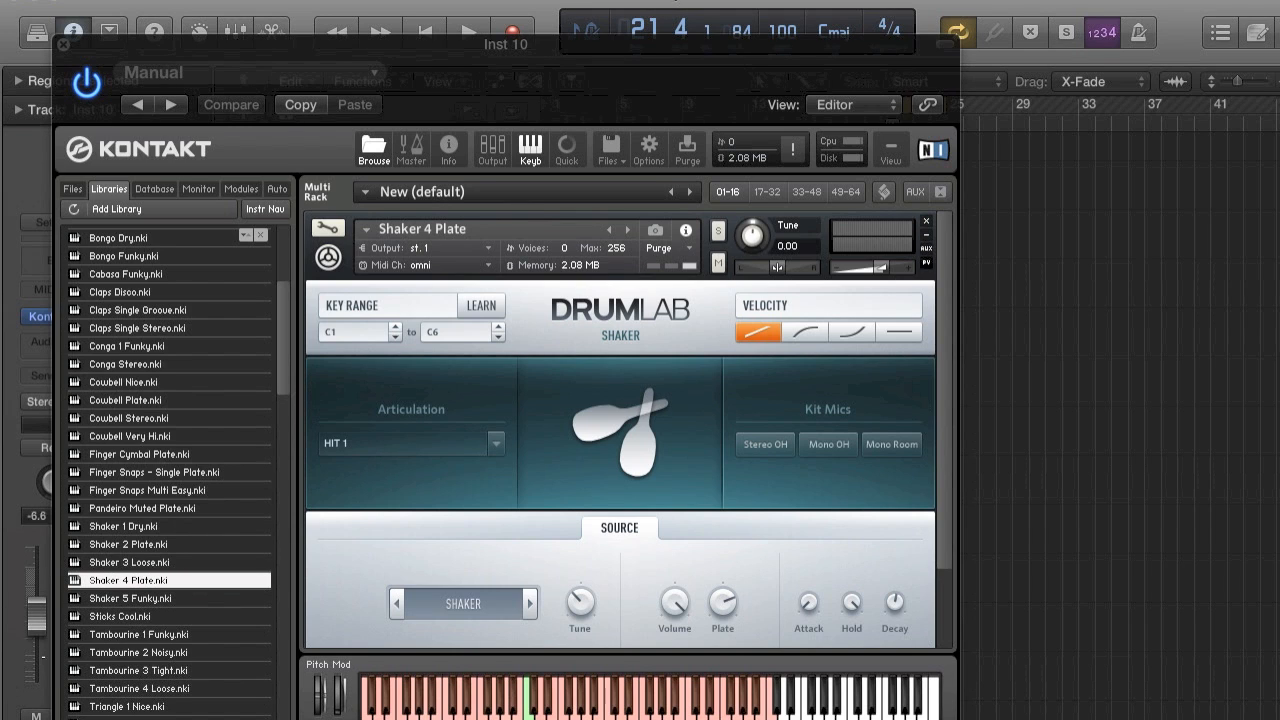
left_click(522, 712)
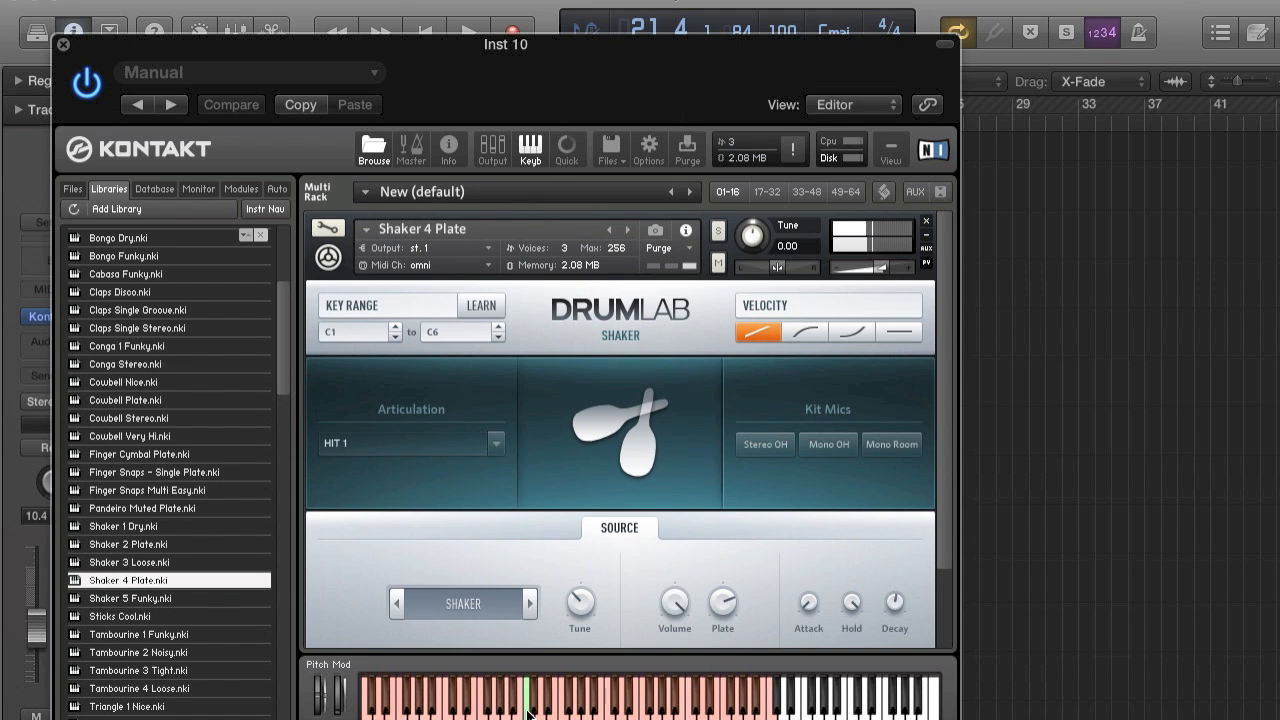
left_click(62, 45)
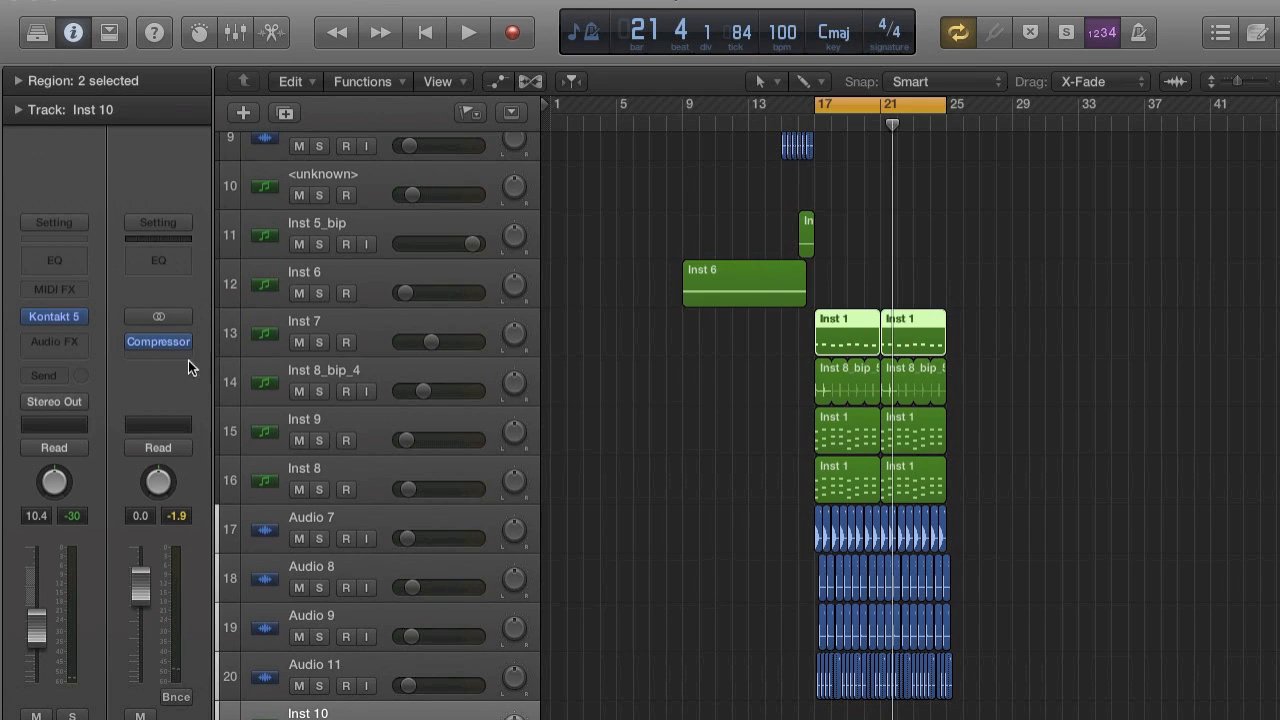
Insert a stereo Overdrive with its factory default settings on Inst 10 and close the plug-in window.
left_click(71, 339)
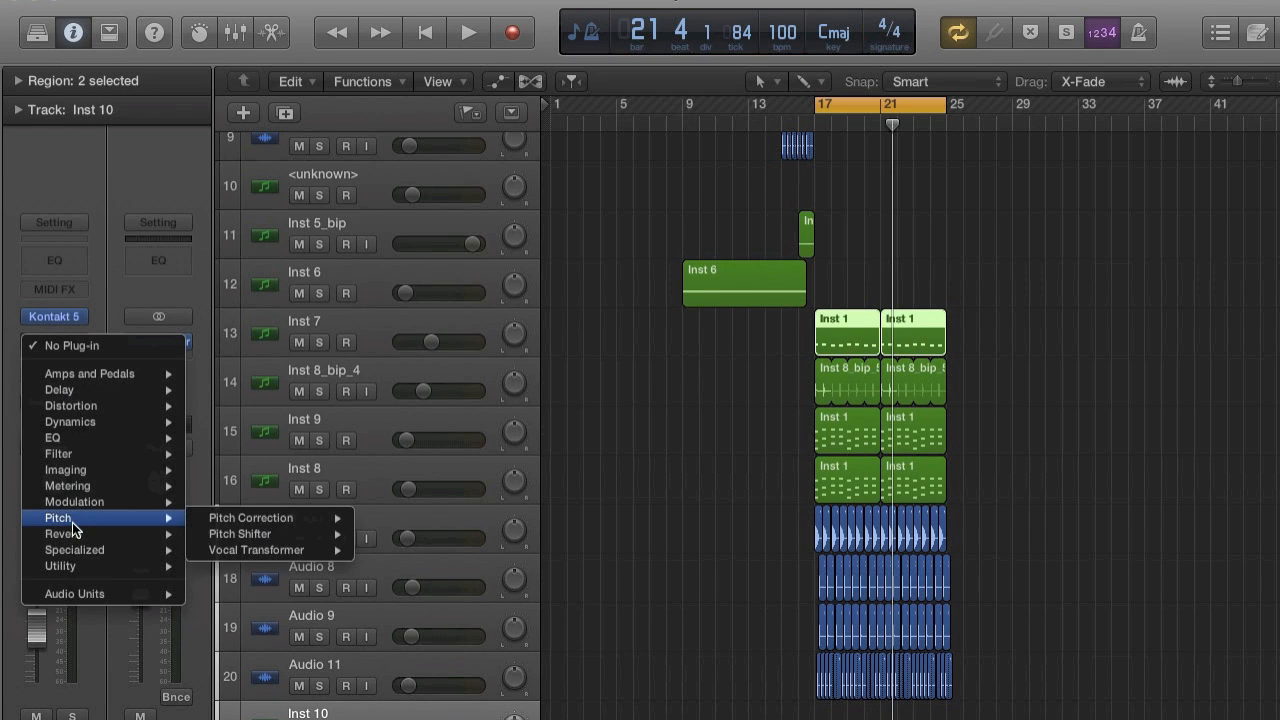
mouse_move(95, 488)
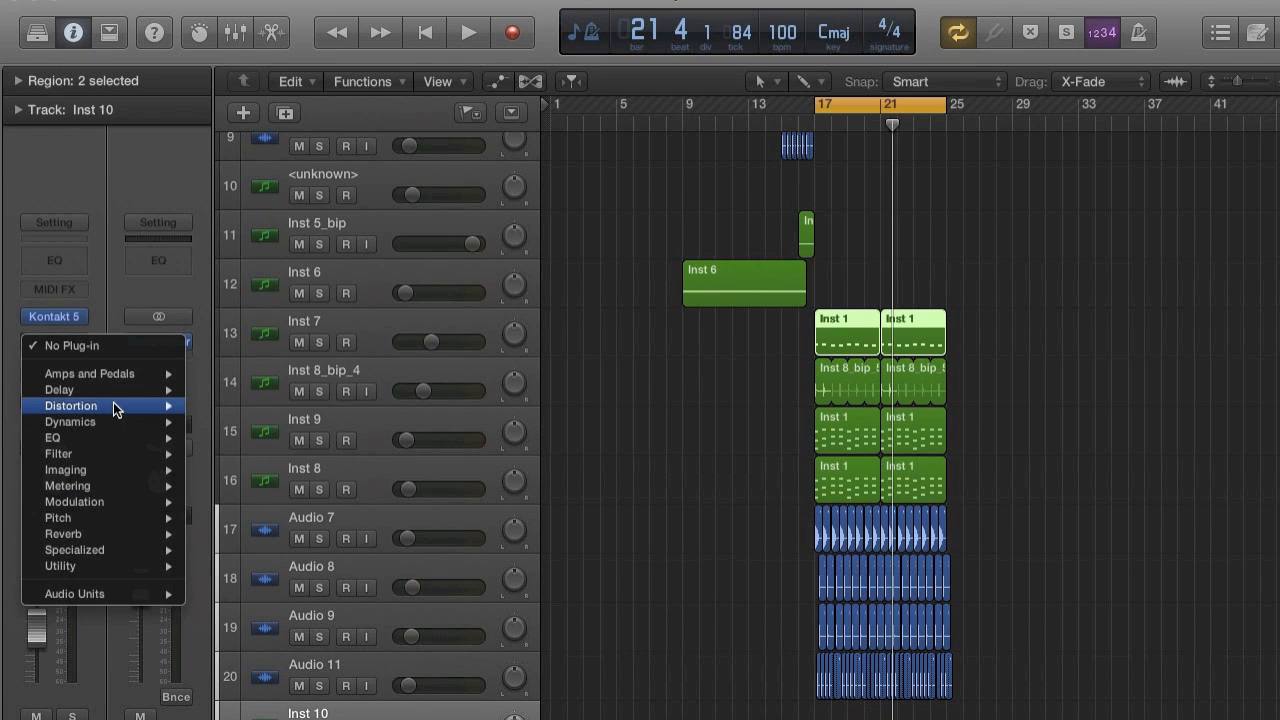
mouse_move(112, 405)
mouse_move(312, 478)
left_click(366, 466)
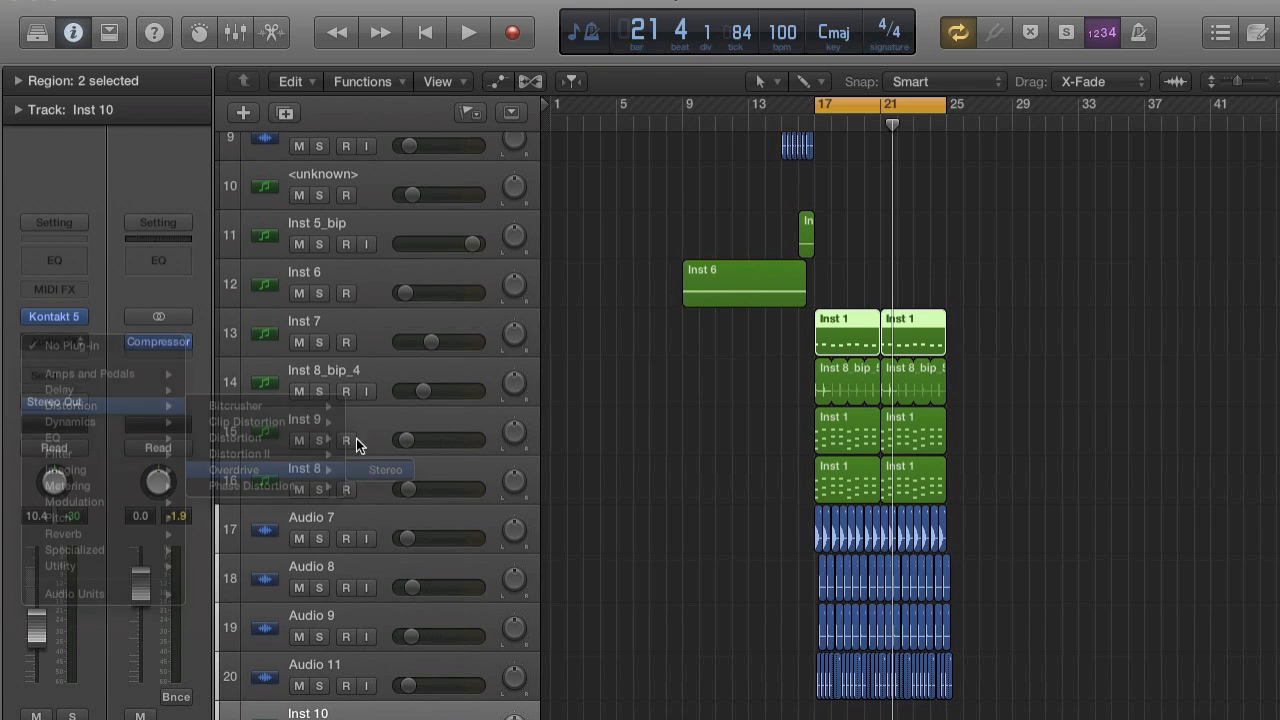
left_click_drag(194, 261, 158, 143)
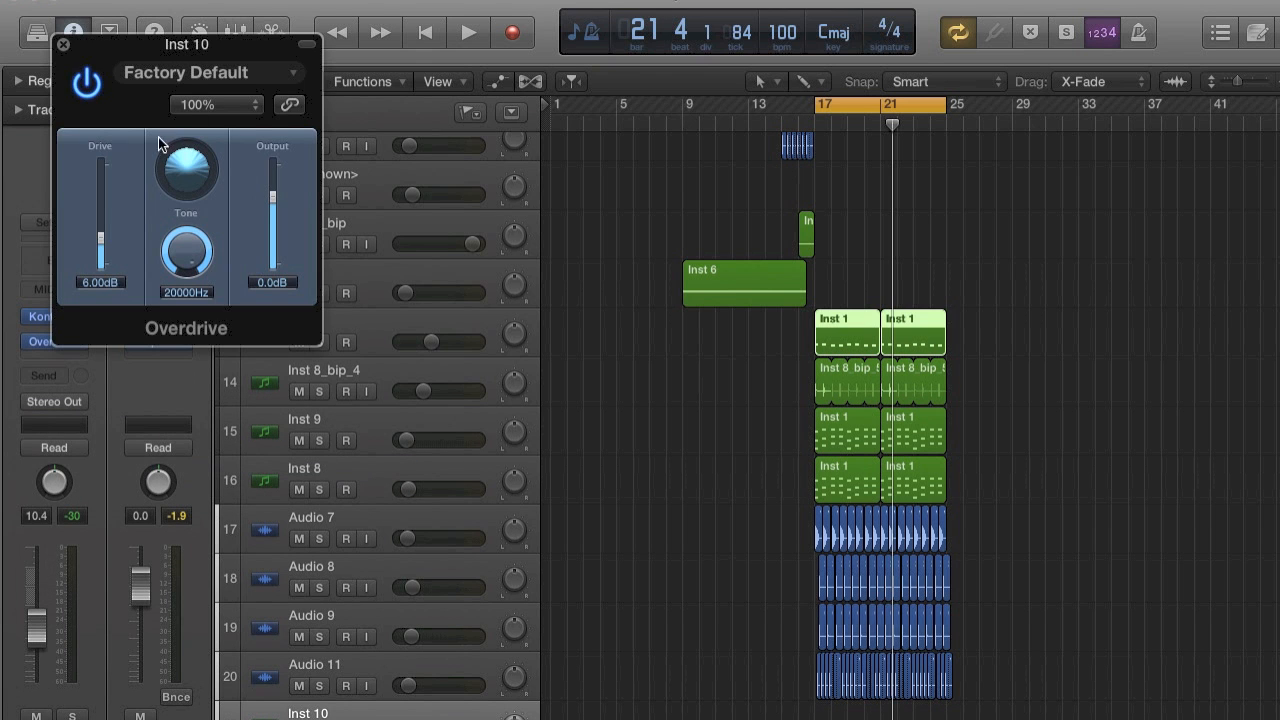
left_click(63, 45)
Lower the Inst 10 volume to about -38.0 dB and create an eight-bar MIDI region on it from bar 17 to 25.
key("z")
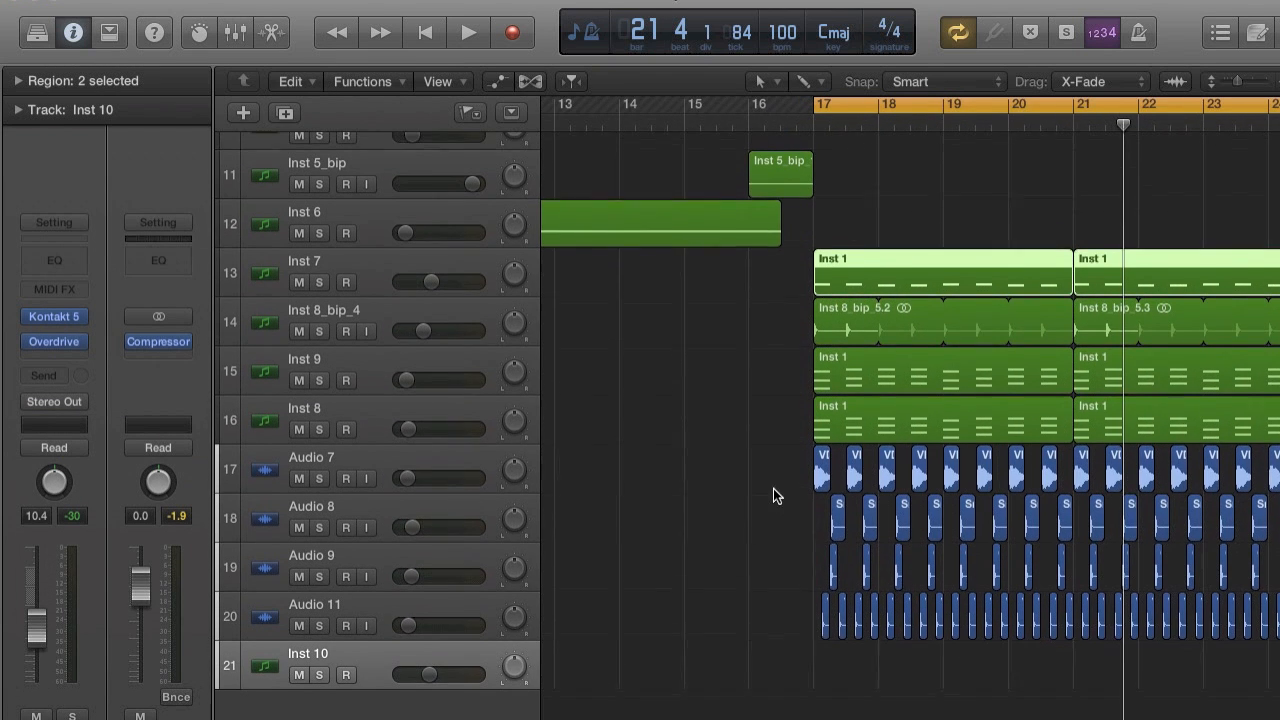
left_click_drag(425, 690, 411, 690)
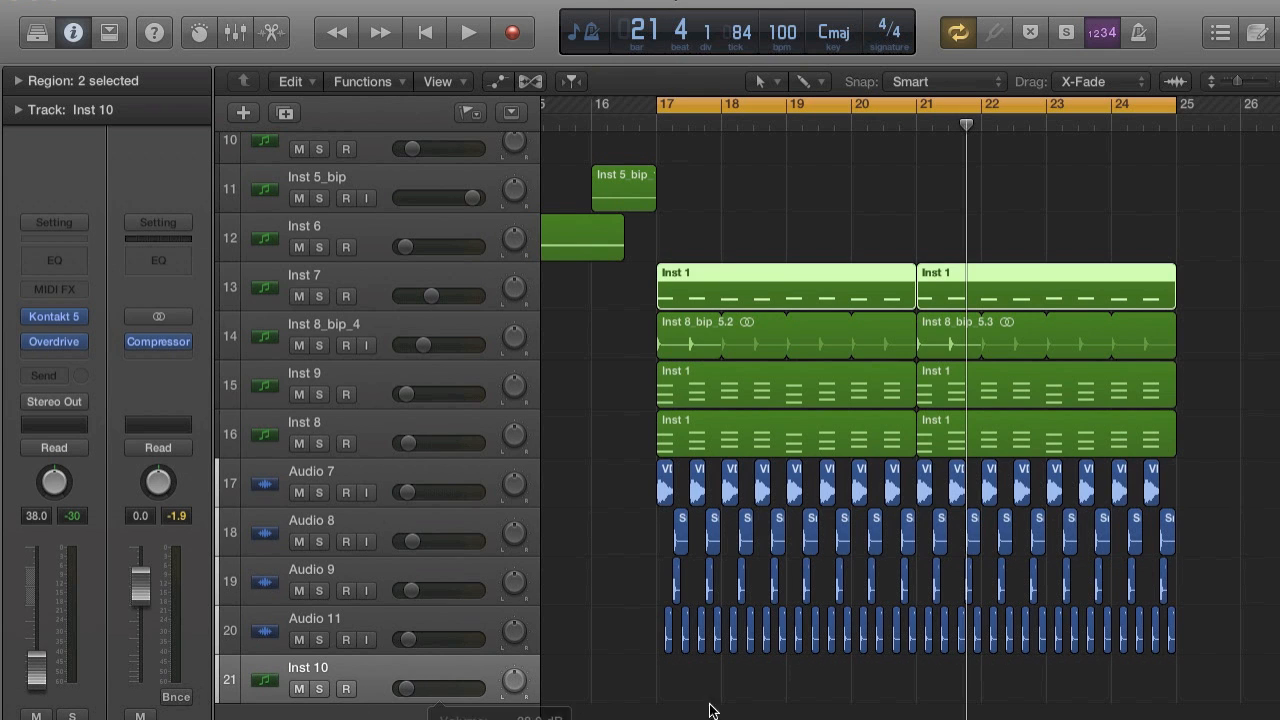
left_click(686, 684, "super")
mouse_move(714, 680)
left_mouse_down()
mouse_move(1080, 680)
mouse_move(1170, 663)
left_mouse_up()
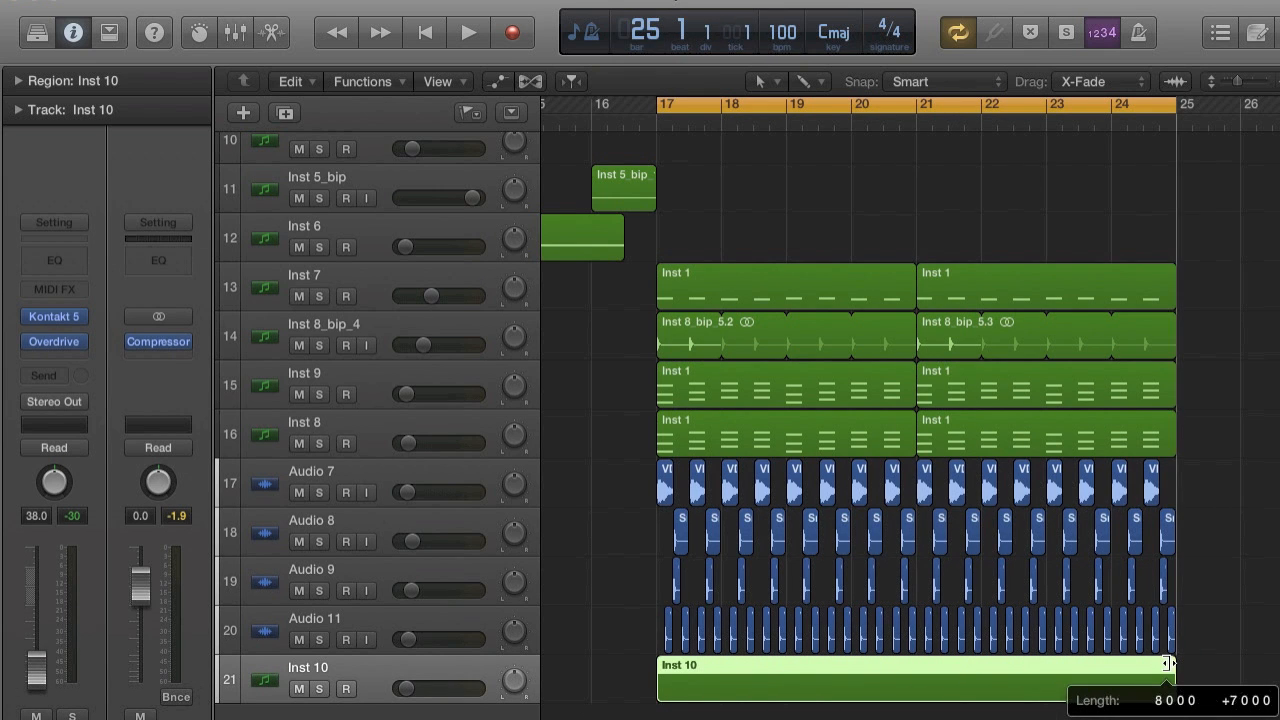
Open the Inst 10 region for note editing at bar 17 and raise its track volume to about -16.0 dB.
key("space")
double_click(794, 681)
key("space")
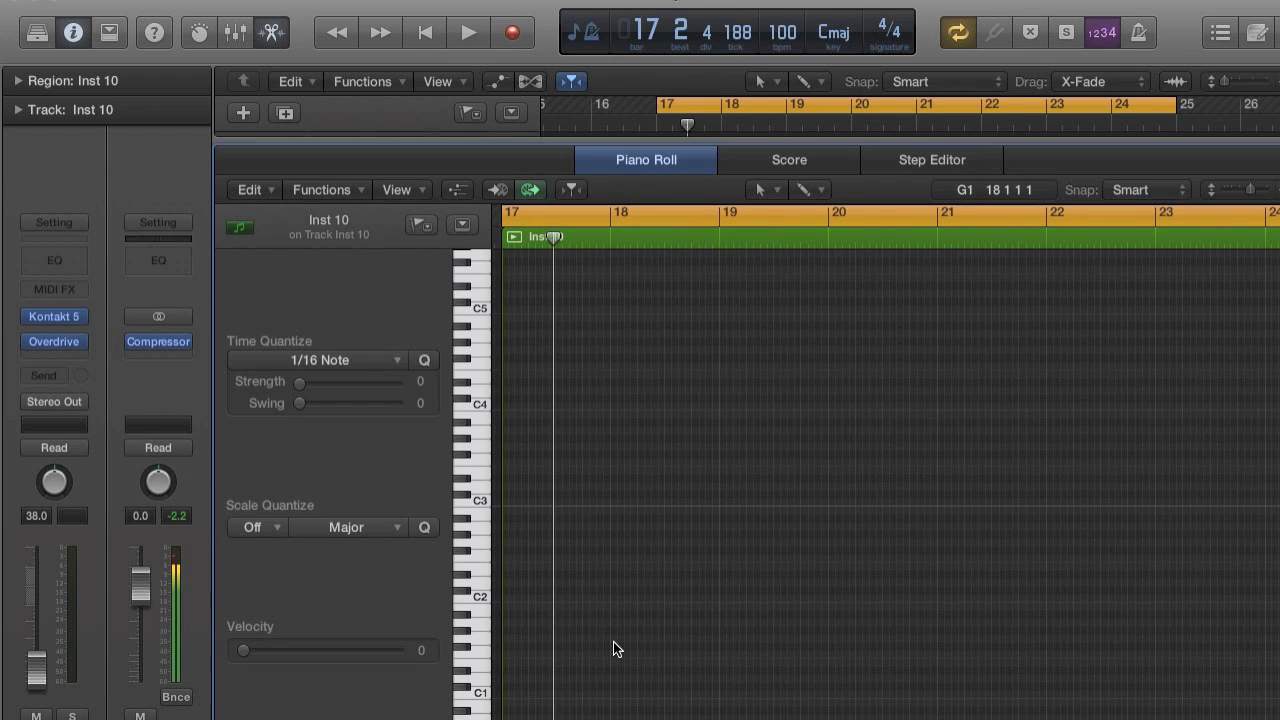
key("space")
key("space")
key("super+Right")
key("super+Right")
key("super+Right")
key("super+Right")
key("super+Right")
key("super+Right")
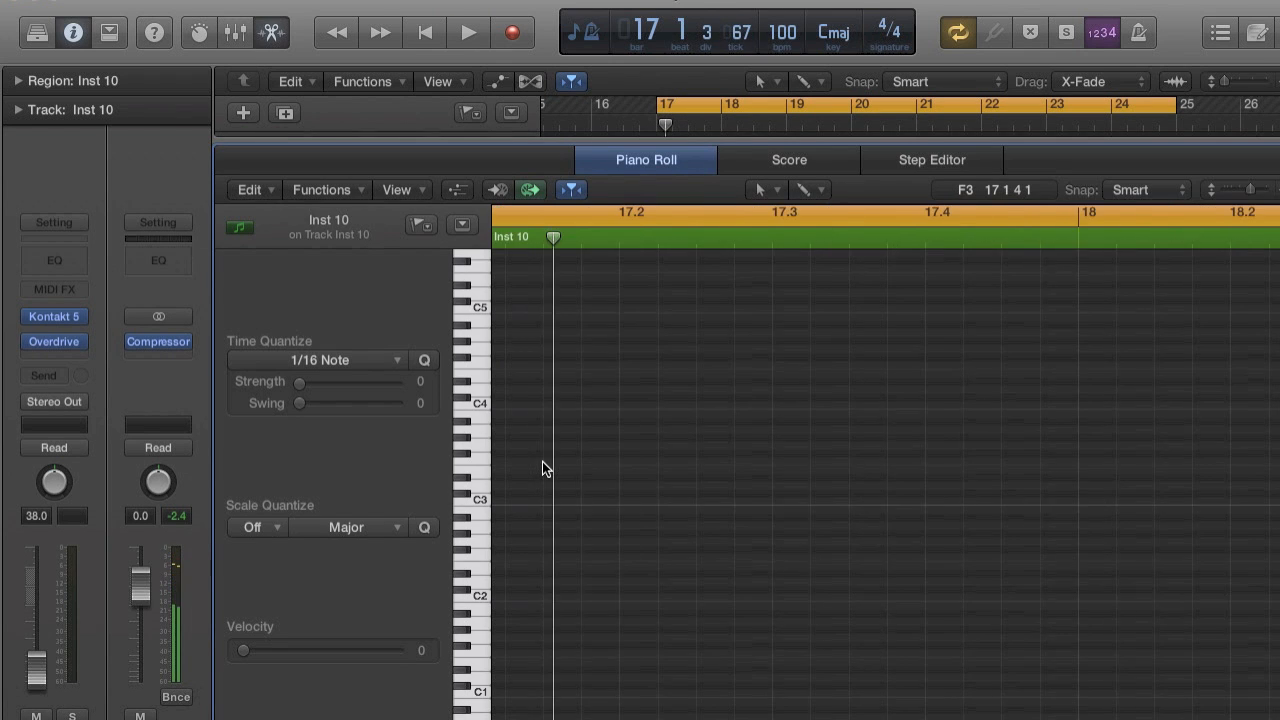
scroll(542, 469, "left", 2)
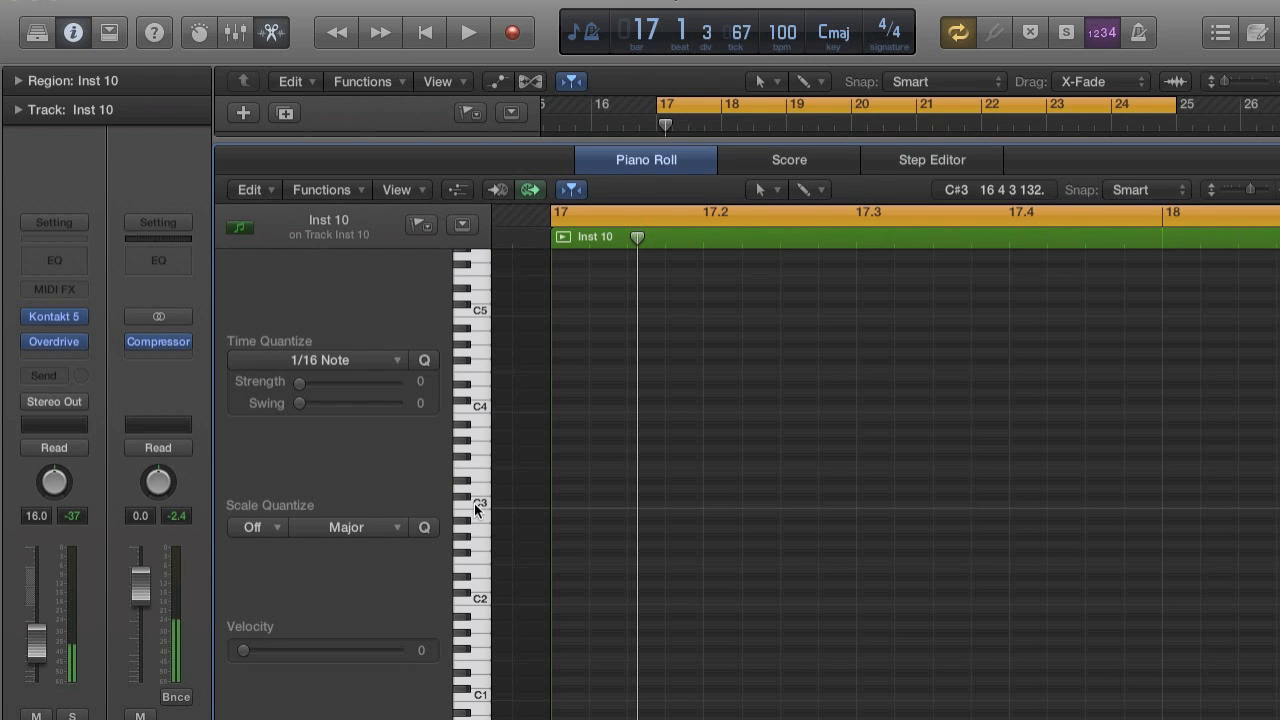
Enter two consecutive sixteenth C3 shaker notes at 17.1.3 and 17.1.4, checking the placement with short playbacks.
left_click(564, 503)
key("space")
key("space")
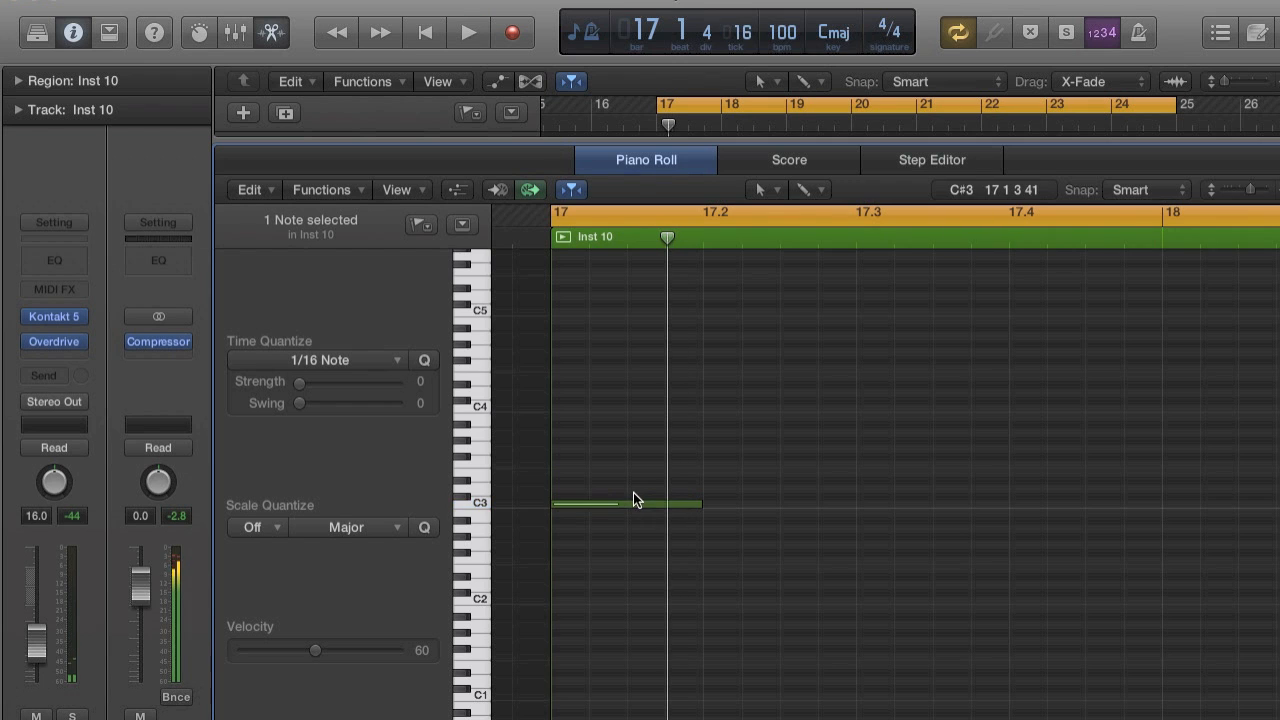
left_click_drag(619, 509, 665, 507)
key("space")
key("space")
key("space")
key("space")
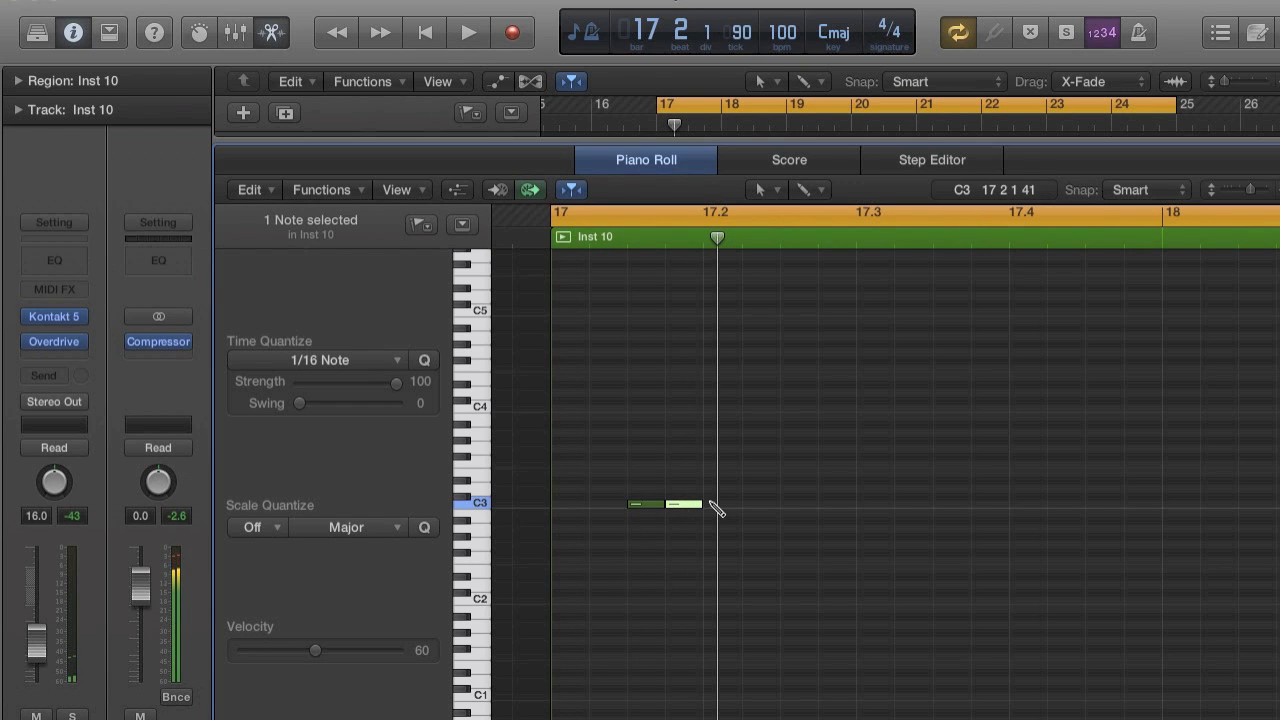
Enter two sixteenth C3 notes at 17.2.3 and 17.2.4 and play the pattern back.
left_click(790, 507, "super")
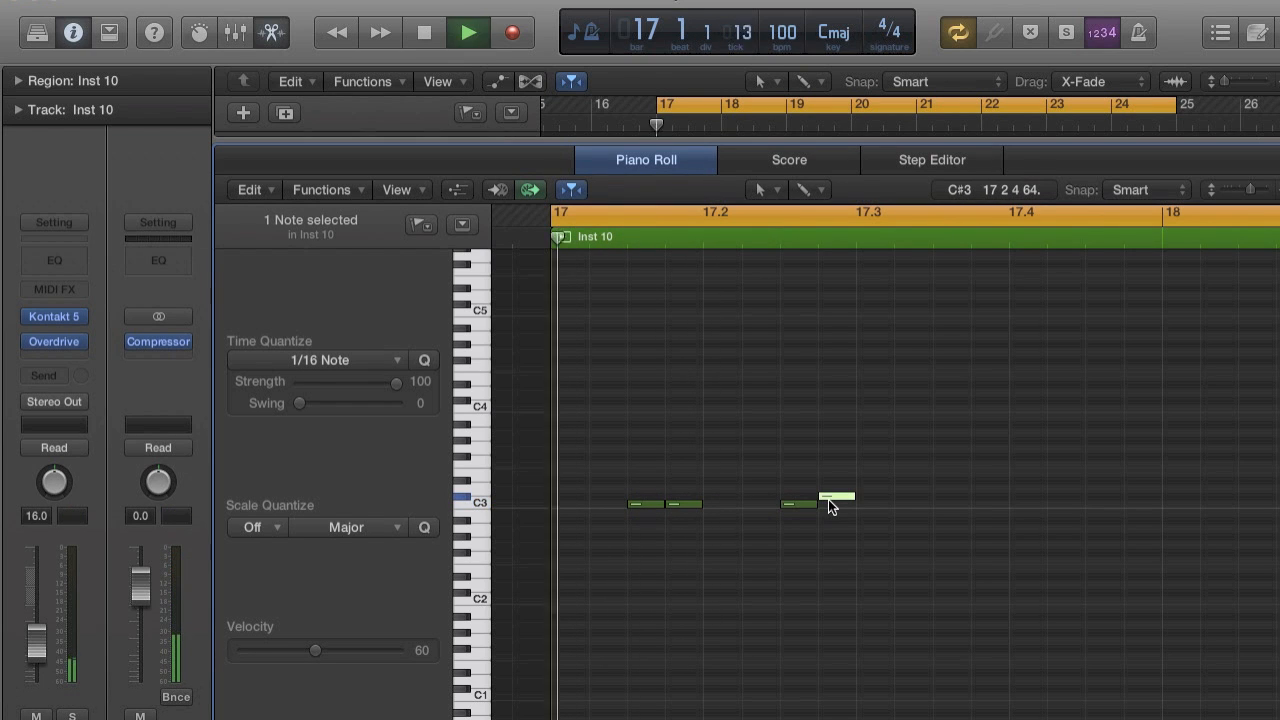
left_click(830, 506, "super")
key("space")
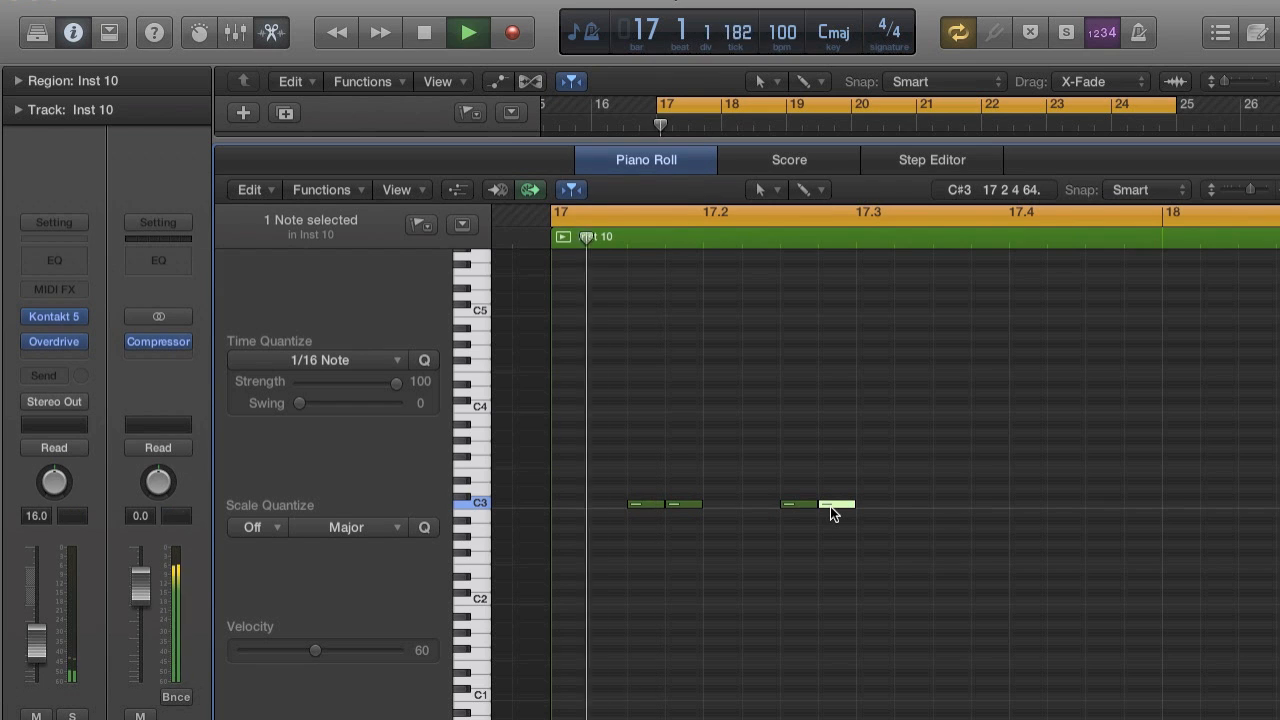
key("space")
key("space")
key("space")
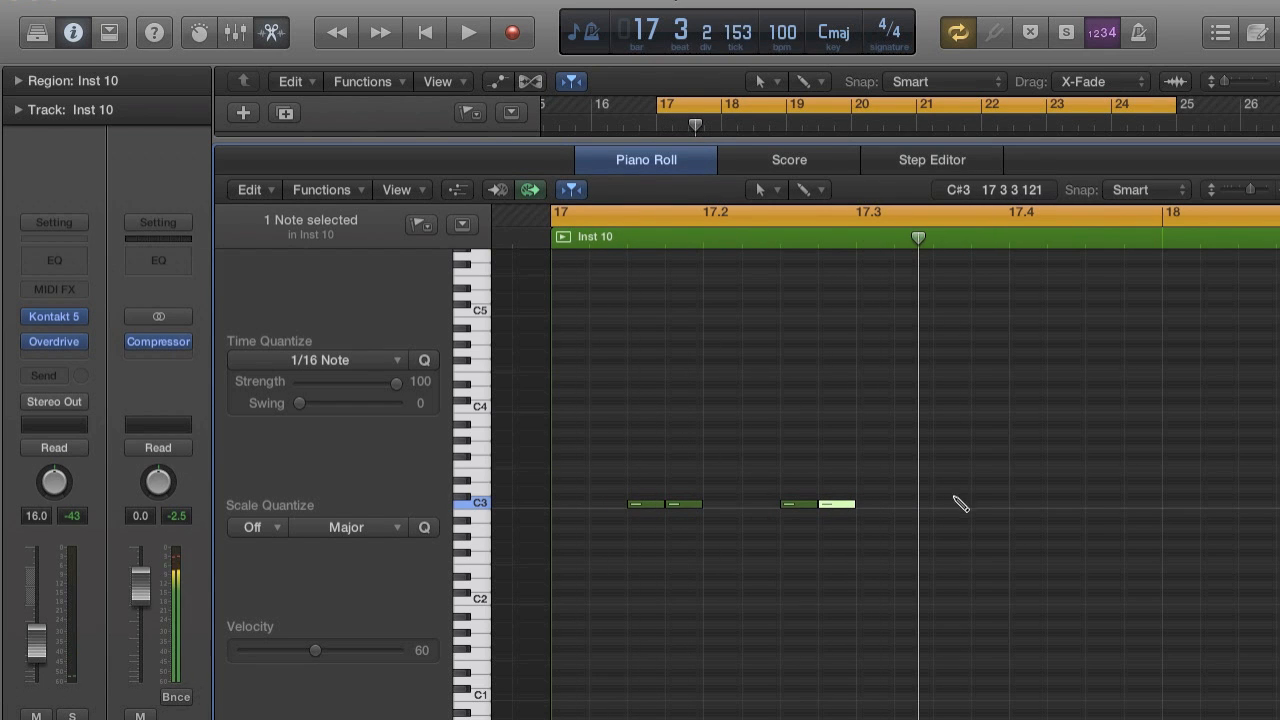
Continue the shaker pattern with pairs of sixteenth C3 notes starting at 17.3.3, 17.4.3 and 18.1.3.
left_click_drag(992, 493, 993, 501)
scroll(993, 501, "right", 4)
left_click(967, 502, "super")
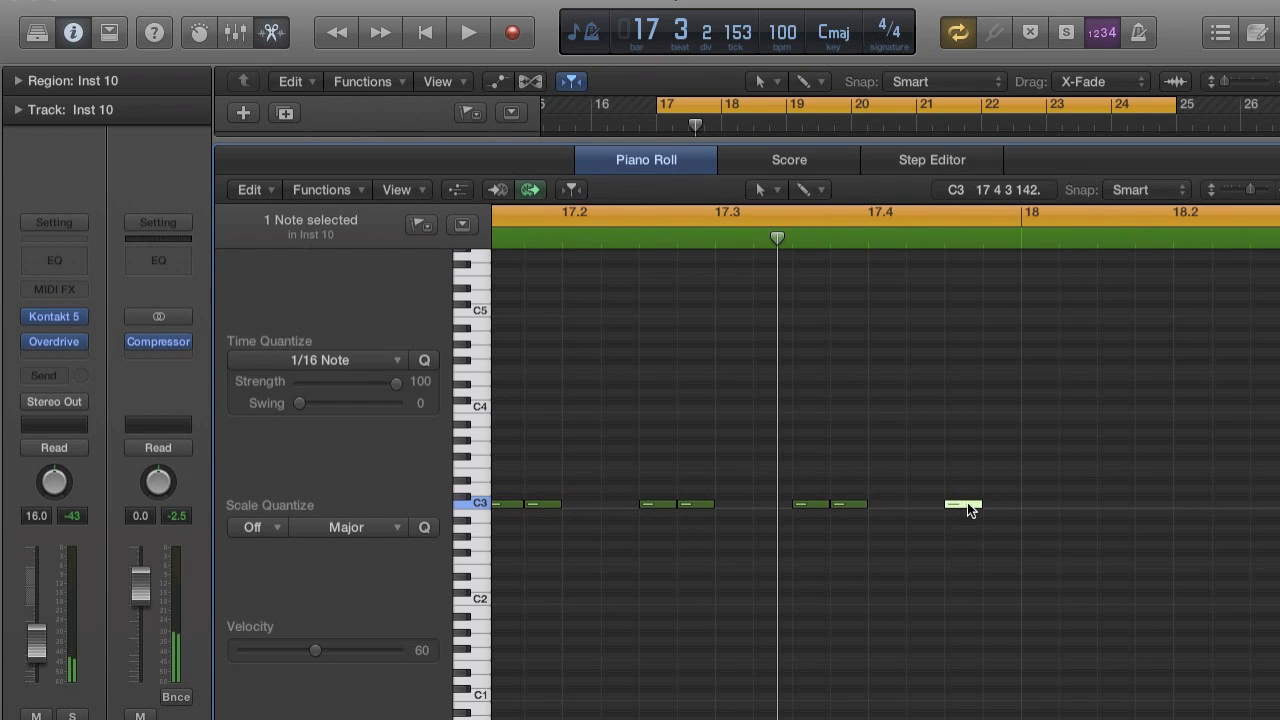
key("super+Left")
key("super+Left")
key("super+Left")
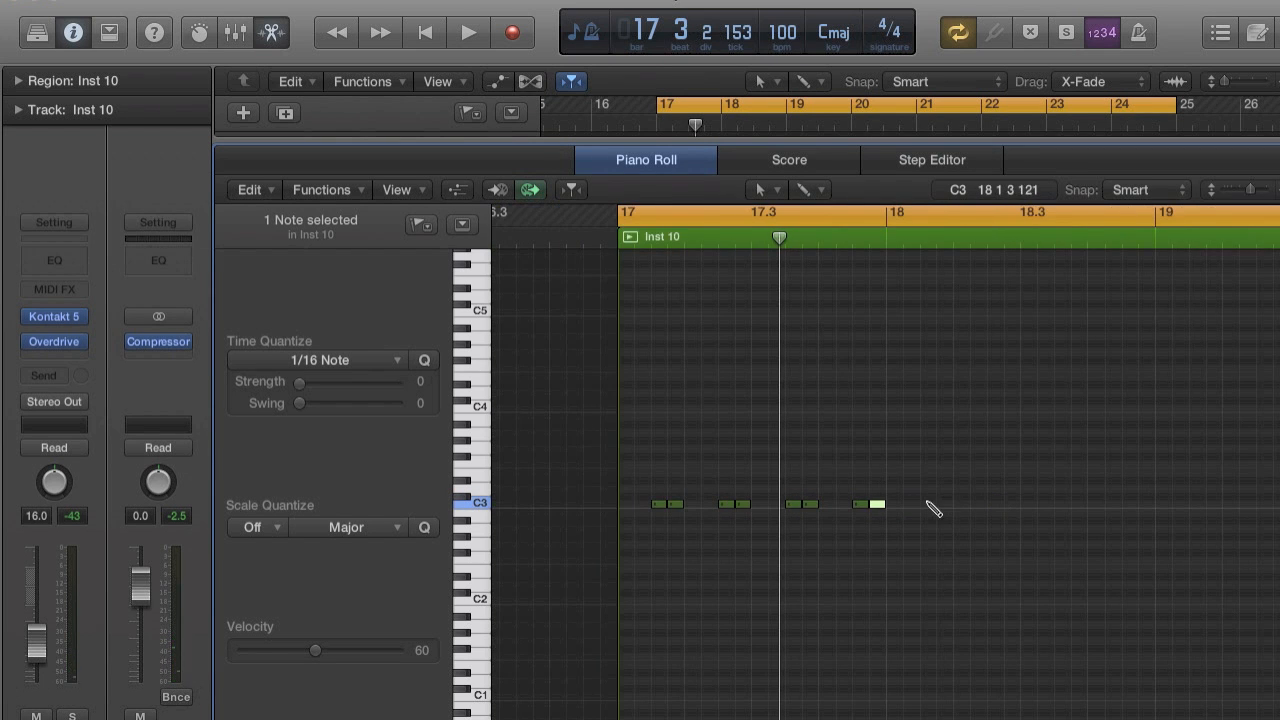
Set the velocity of all ten shaker notes to 127 and the Inst 10 volume to about -34.0 dB, checking with playback.
left_click_drag(630, 440, 1010, 576)
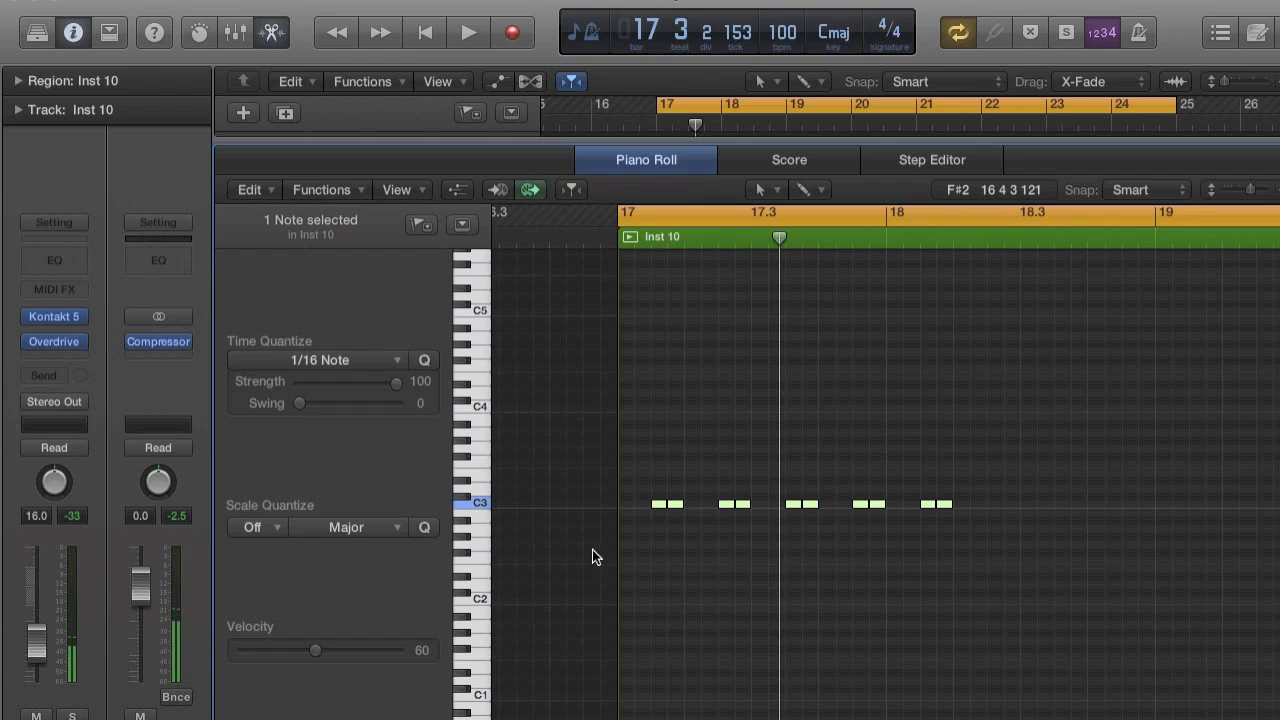
left_click_drag(314, 654, 588, 656)
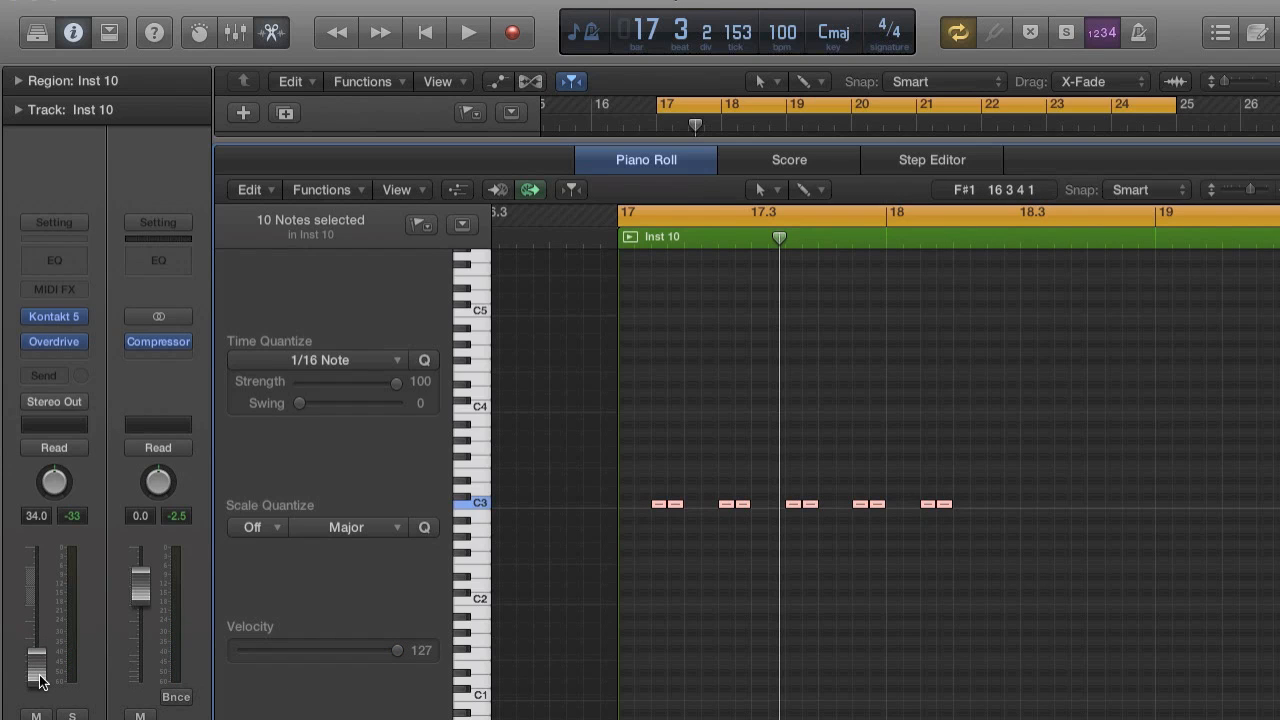
key("space")
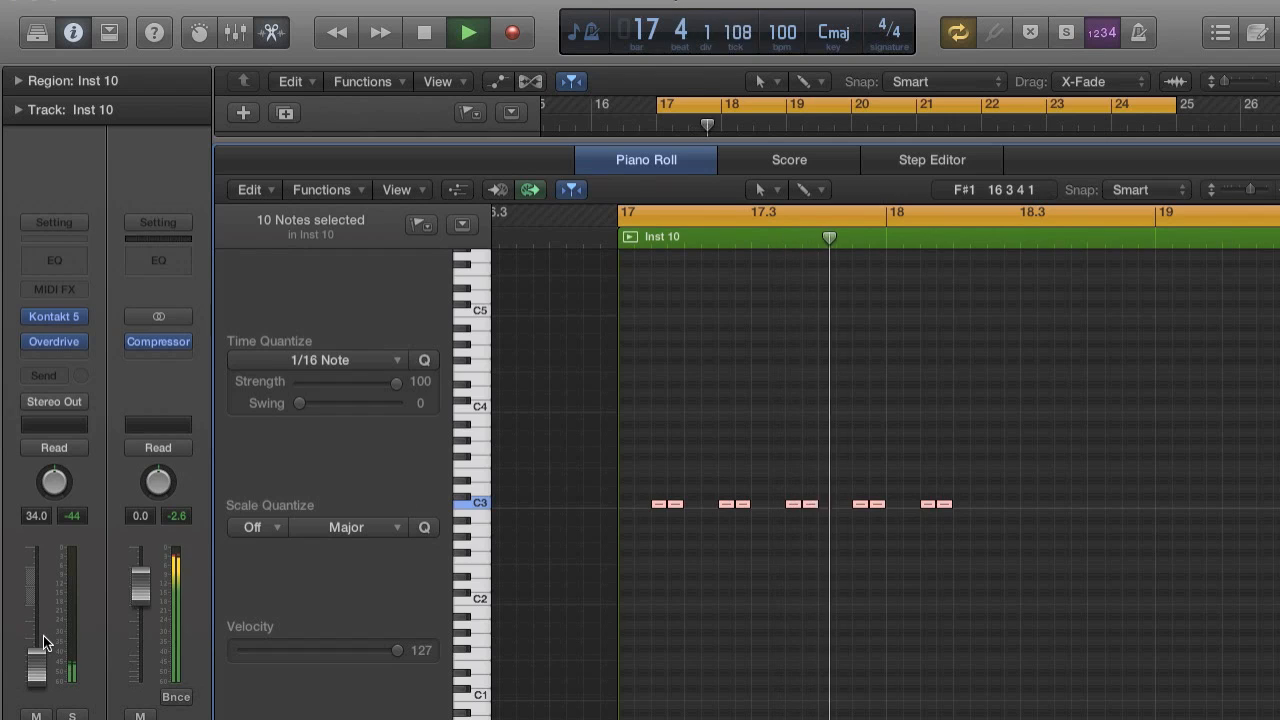
key("space")
Repeat the ten shaker notes once and align the copies to continue the pattern from 18.2.3.
left_click_drag(637, 441, 758, 490)
key("super+a")
key("super+r")
left_click(803, 294)
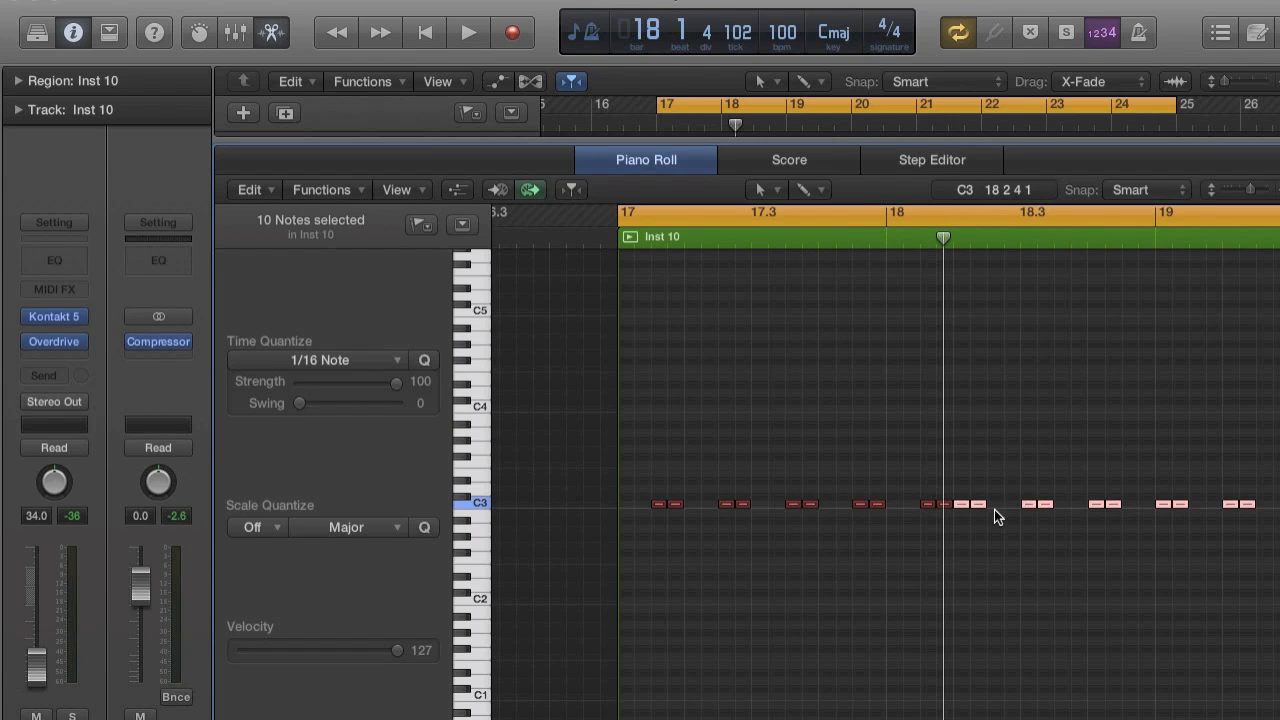
left_click_drag(960, 502, 998, 504)
scroll(996, 504, "down", 5)
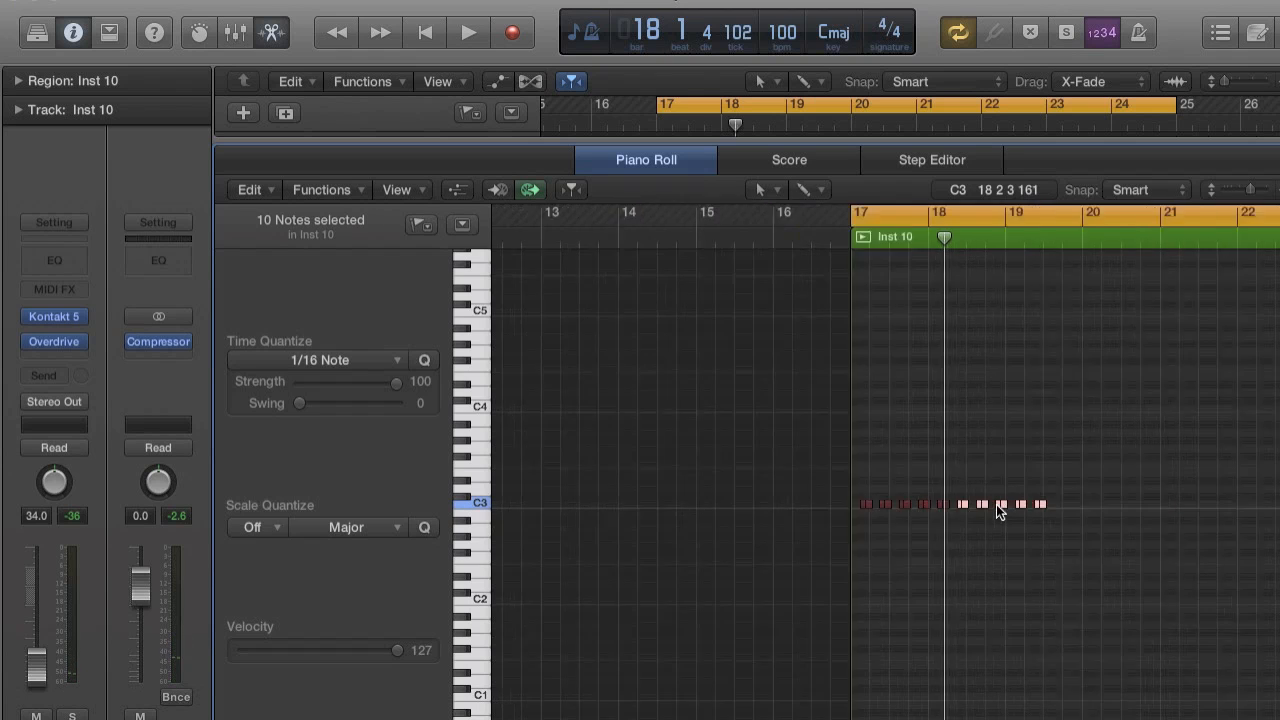
Repeat the twenty shaker notes once and align the copies to continue the pattern from 19.3.3.
scroll(996, 504, "right", 3)
left_click_drag(722, 456, 1000, 568)
key("super+r")
left_click(776, 290)
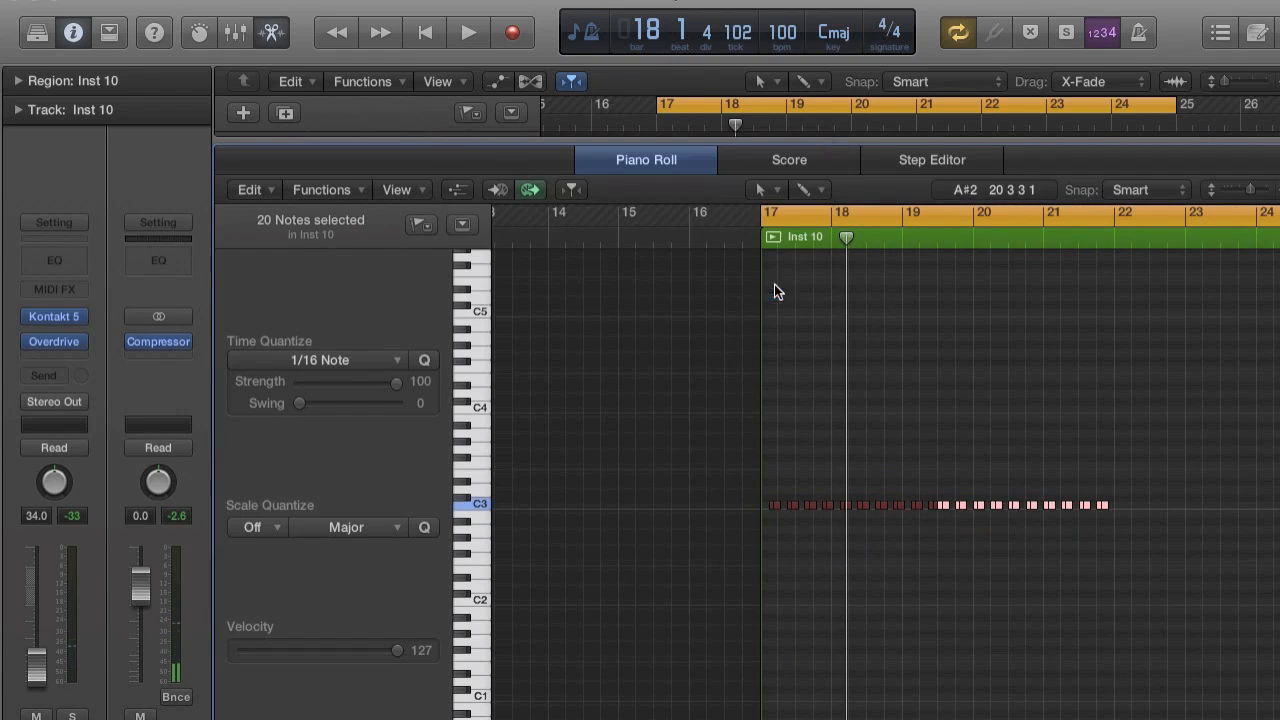
scroll(1045, 504, "up", 5)
scroll(1045, 504, "right", 5)
left_click_drag(850, 505, 901, 505)
scroll(901, 508, "down", 5)
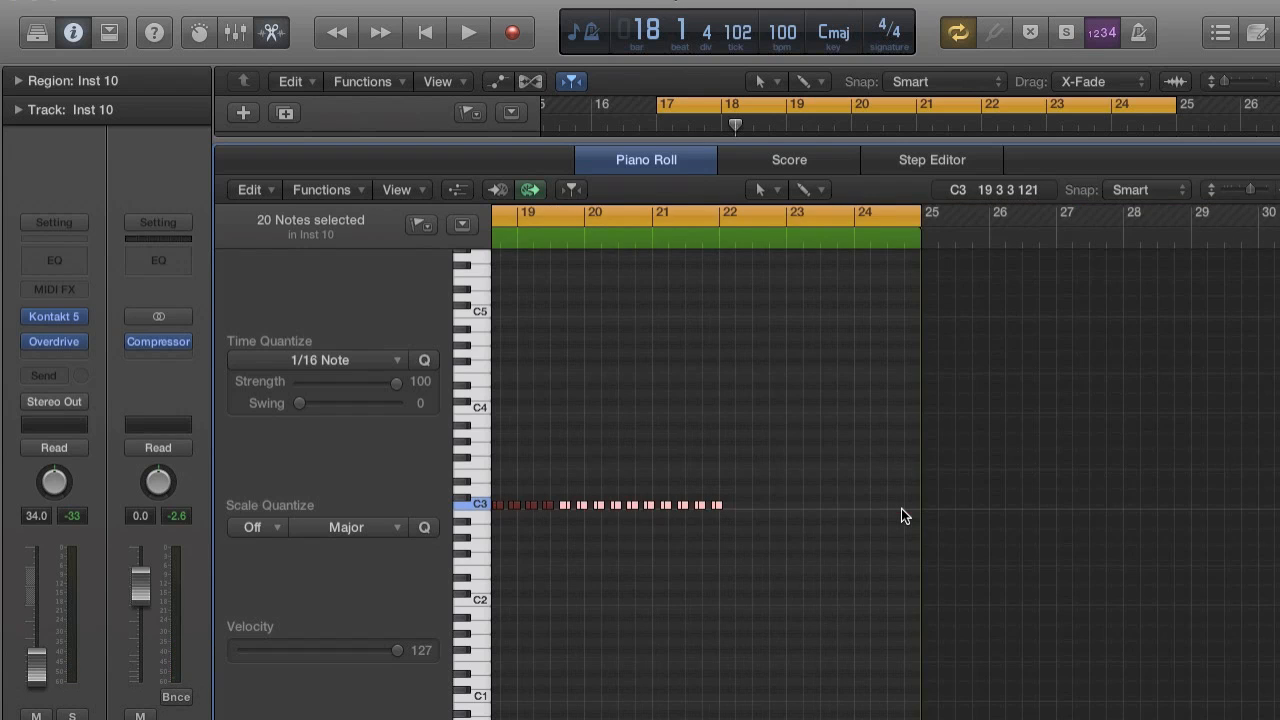
Repeat all forty shaker notes once and align the copies so they continue the offbeat pattern in bar 22.
scroll(901, 515, "left", 3)
left_click_drag(571, 468, 905, 518)
key("super+r")
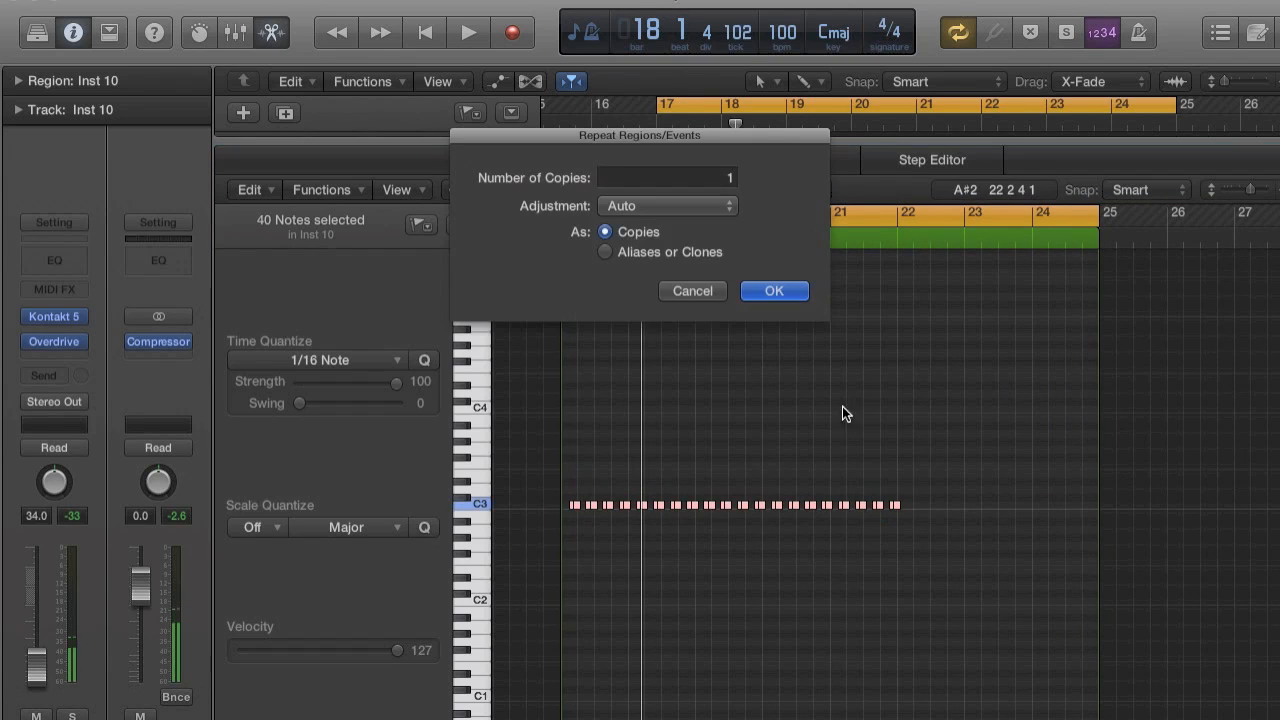
left_click(768, 287)
scroll(922, 505, "up", 5)
scroll(950, 549, "right", 3)
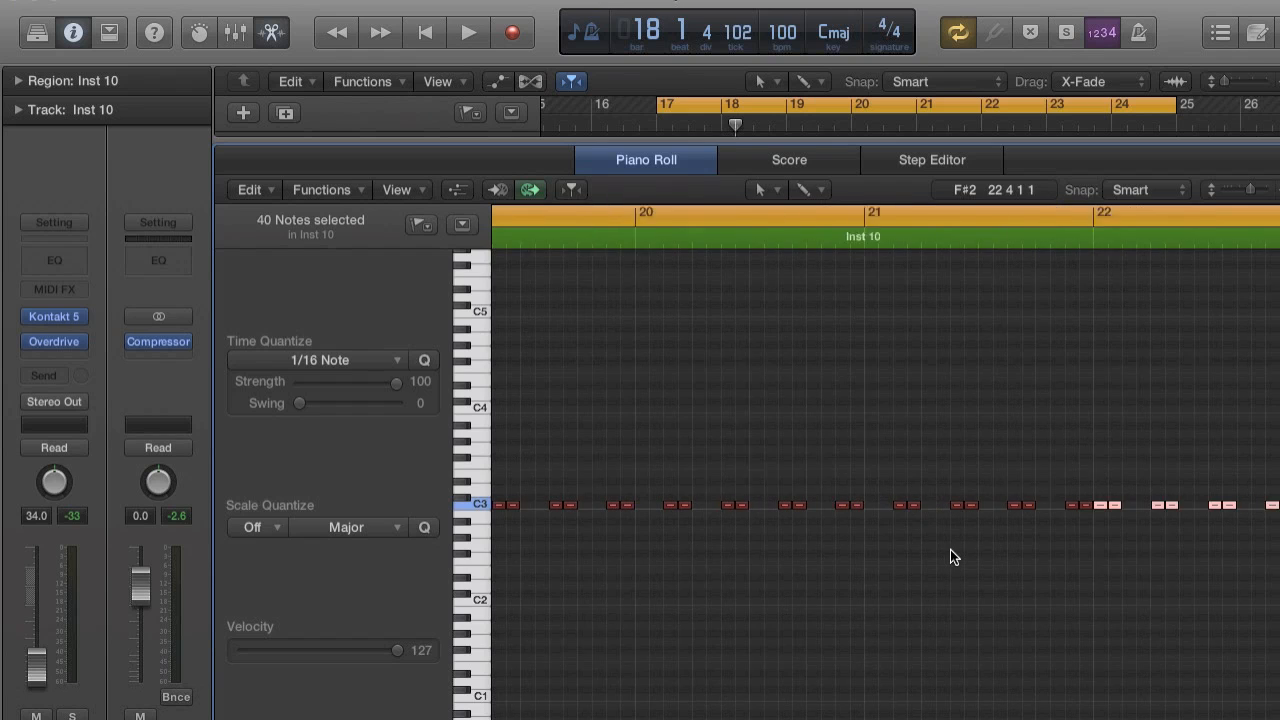
left_click_drag(910, 504, 939, 503)
scroll(939, 503, "down", 5)
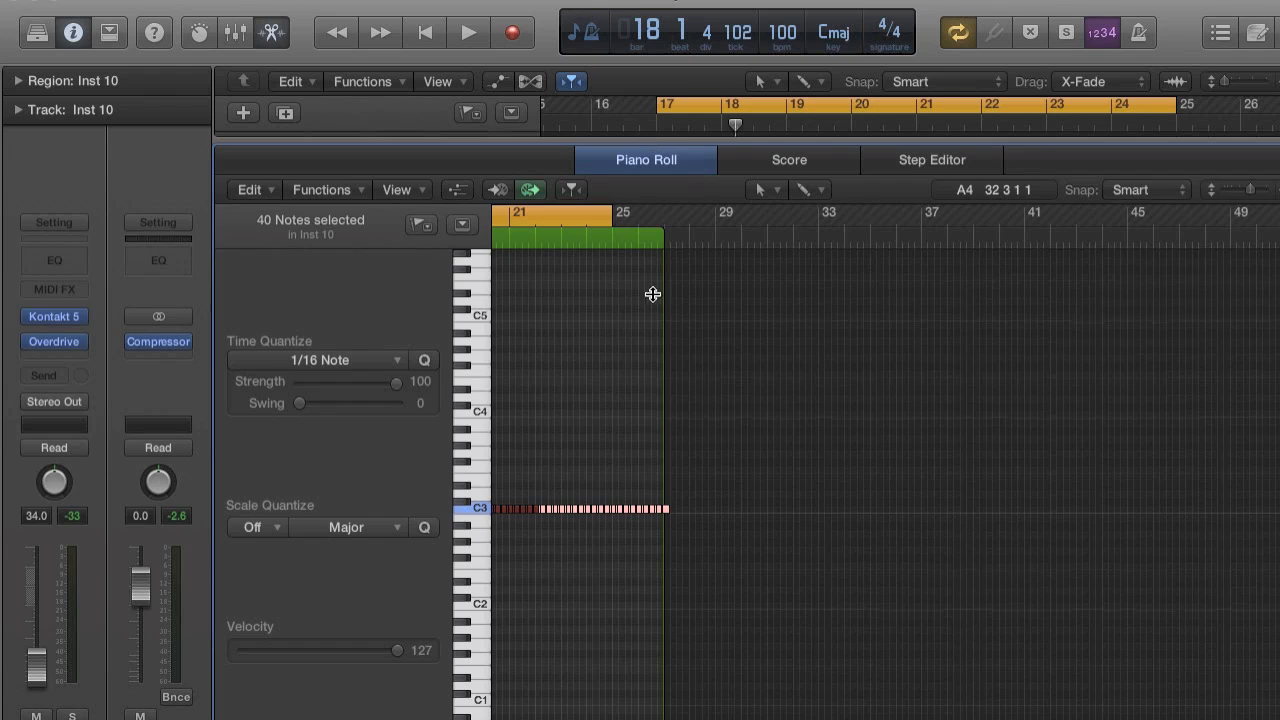
Enlarge the arrangement area and trim the Inst 10 region to end at bar 25.
left_click_drag(653, 294, 655, 535)
scroll(917, 350, "right", 5)
scroll(917, 350, "down", 2)
left_click_drag(953, 472, 851, 470)
scroll(883, 464, "up", 3)
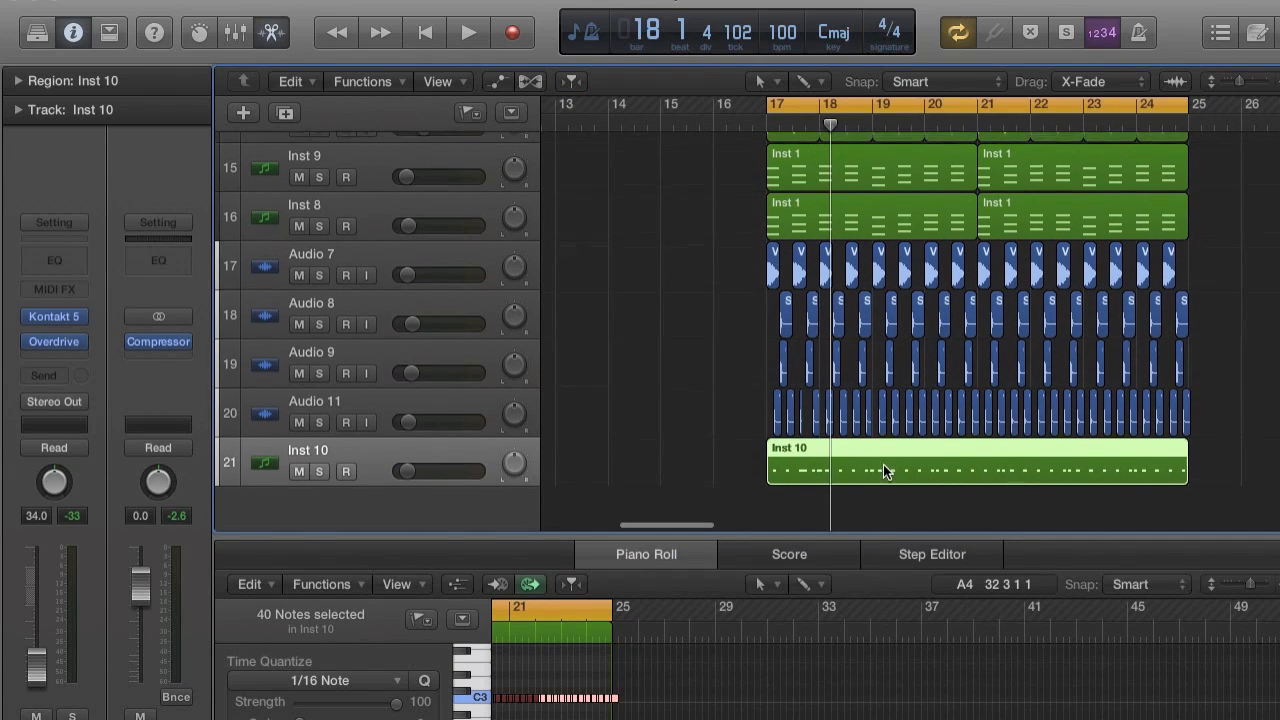
scroll(883, 464, "up", 2)
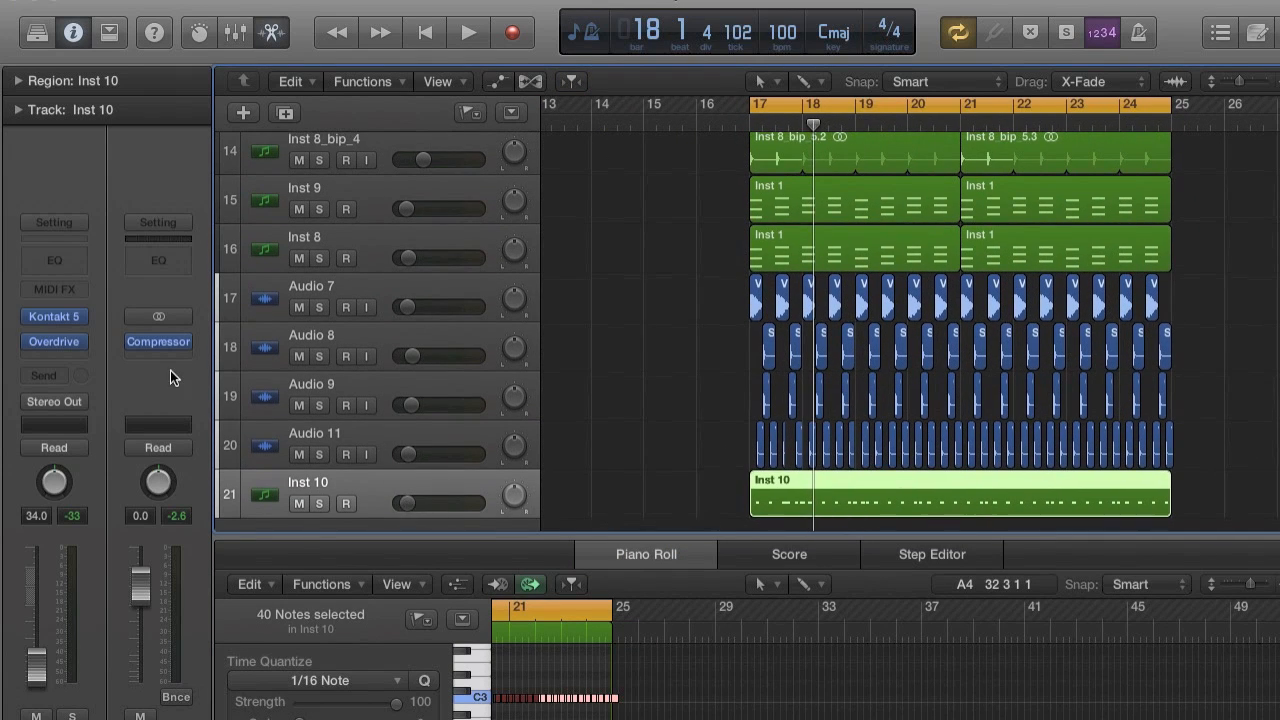
Insert Solid Dynamics on Inst 10, side-chained to Bus 8 with SC Gain, -20.0 dB threshold, infinite ratio and fast attack, and start playback.
left_click(47, 355)
mouse_move(107, 612)
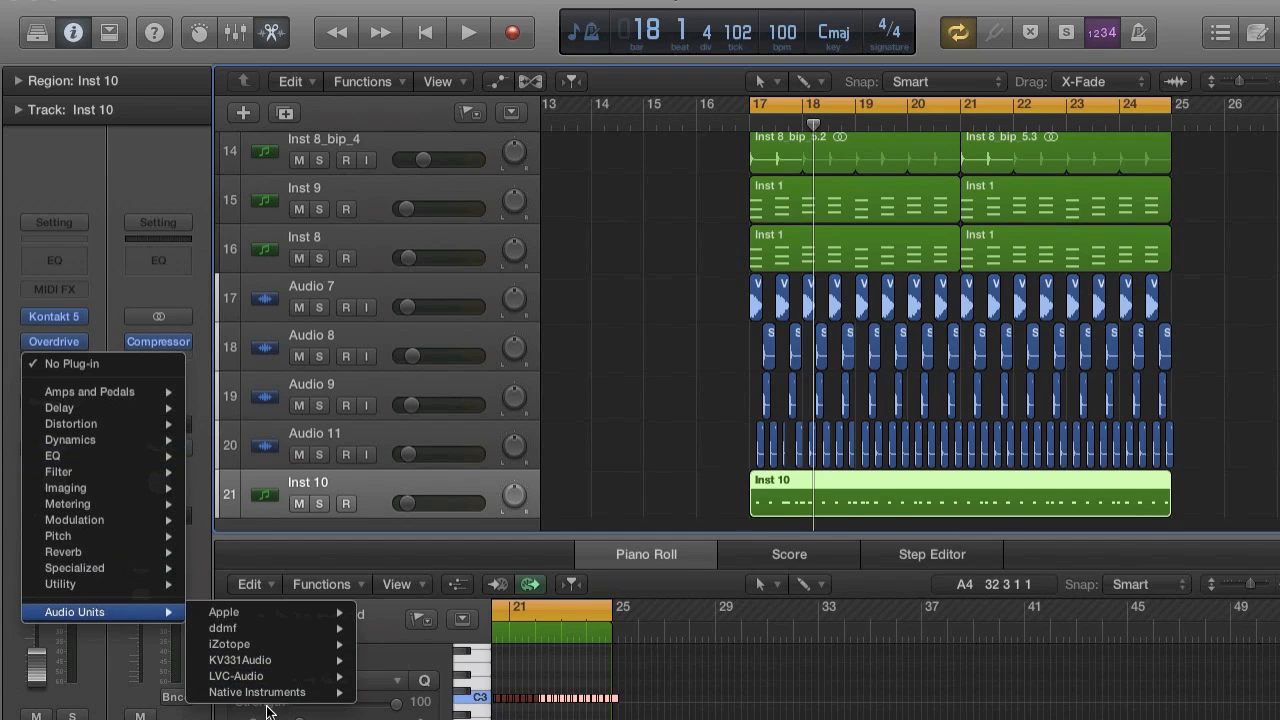
mouse_move(274, 692)
mouse_move(368, 695)
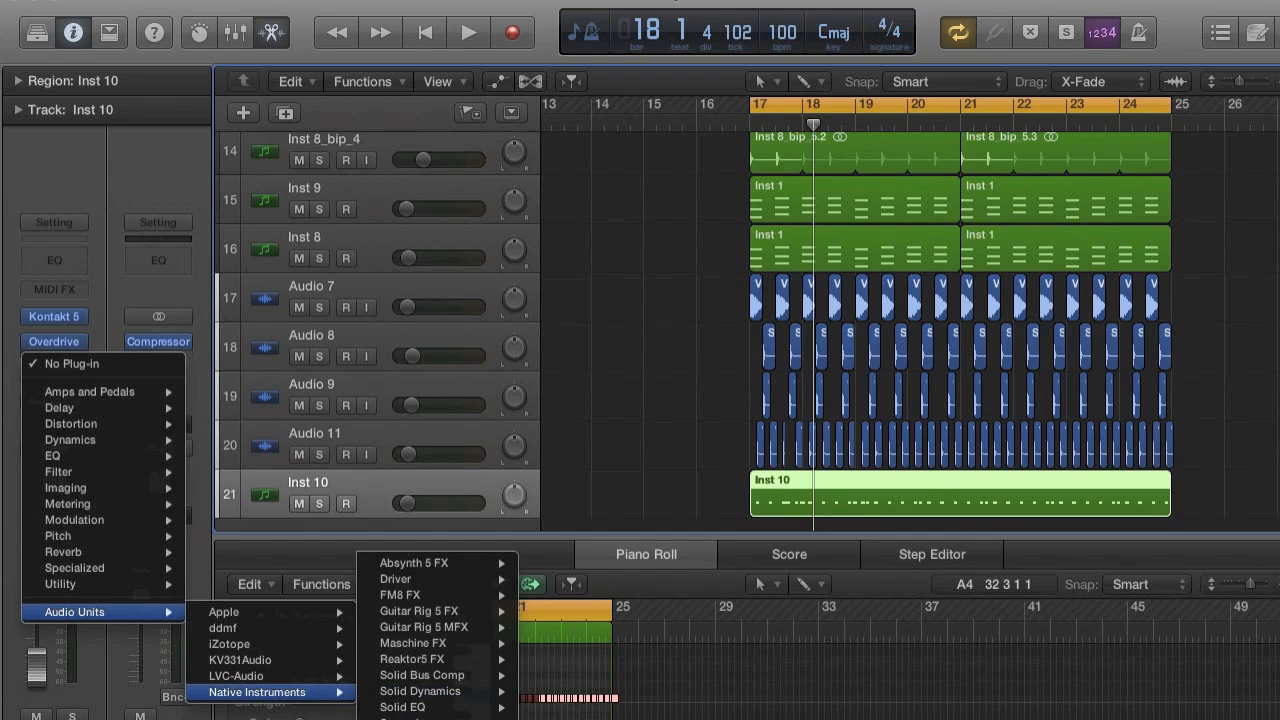
left_click(530, 692)
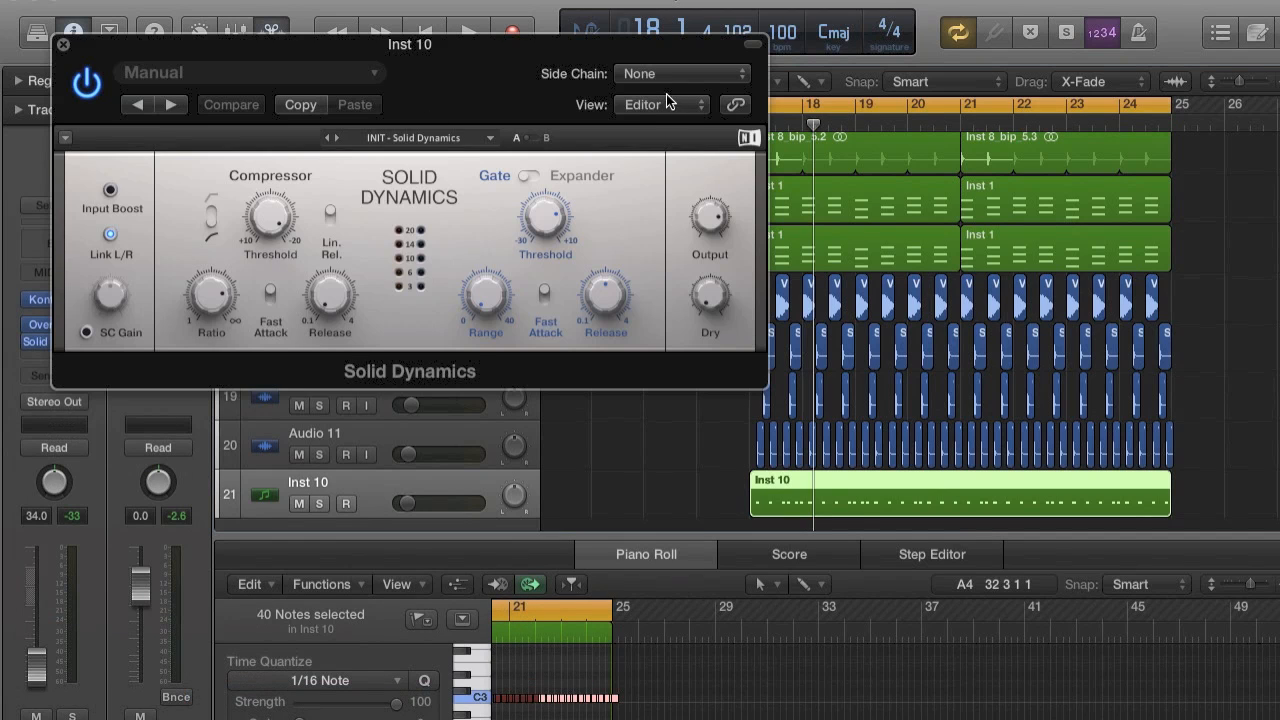
left_click(683, 73)
left_click(648, 457)
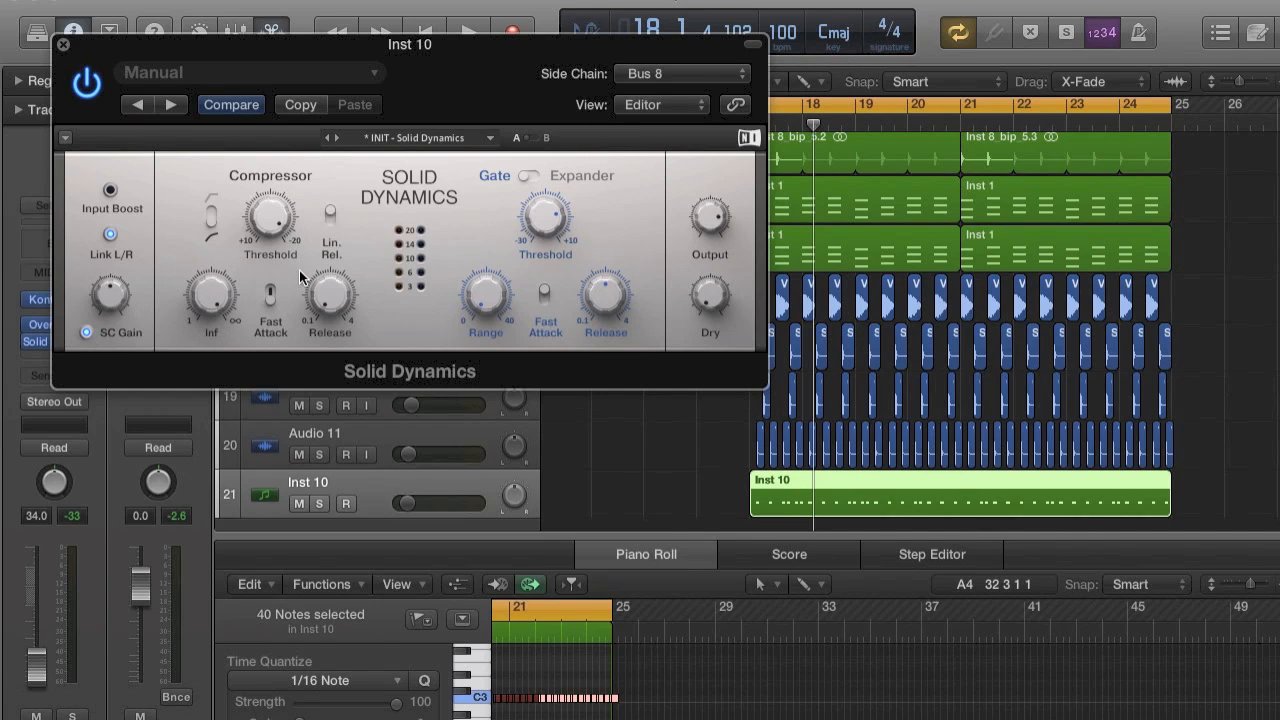
key("space")
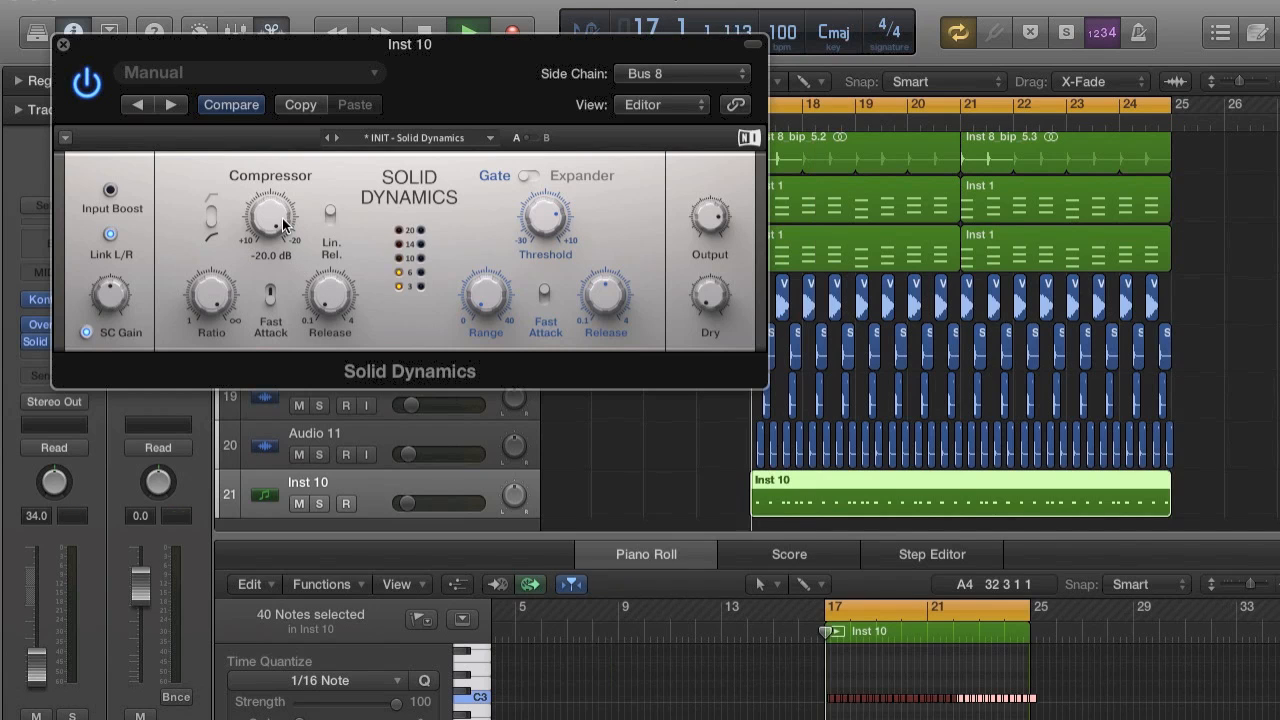
Close the Solid Dynamics window and lower Inst 10 to about -39.0 dB and Audio 11 to about -38.0 dB.
left_click_drag(35, 659, 35, 662)
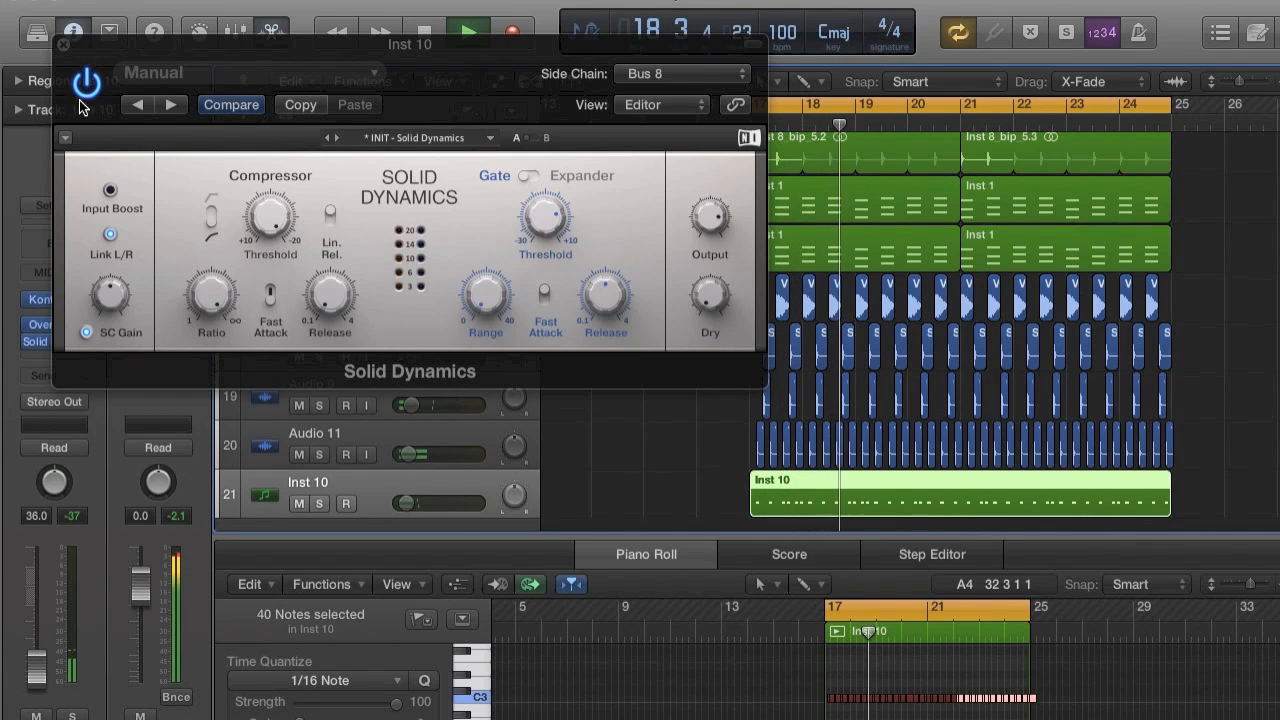
left_click(63, 45)
left_click_drag(409, 453, 404, 453)
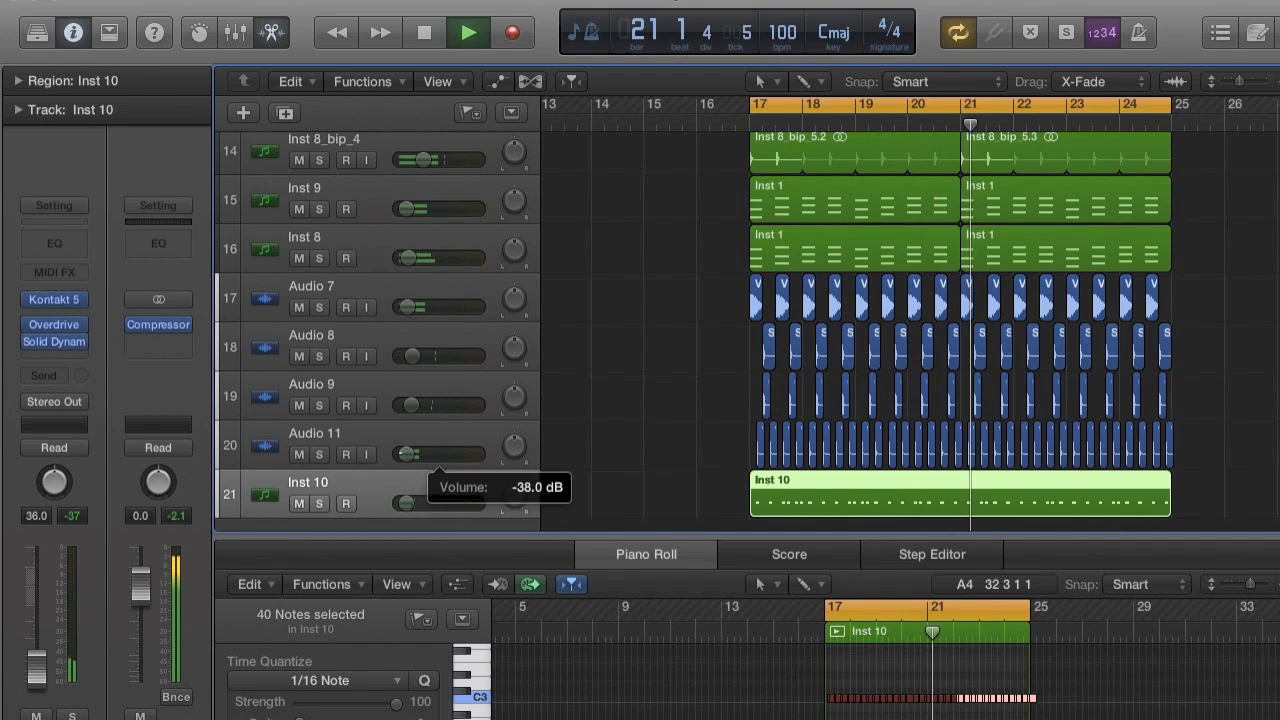
left_click_drag(405, 503, 404, 503)
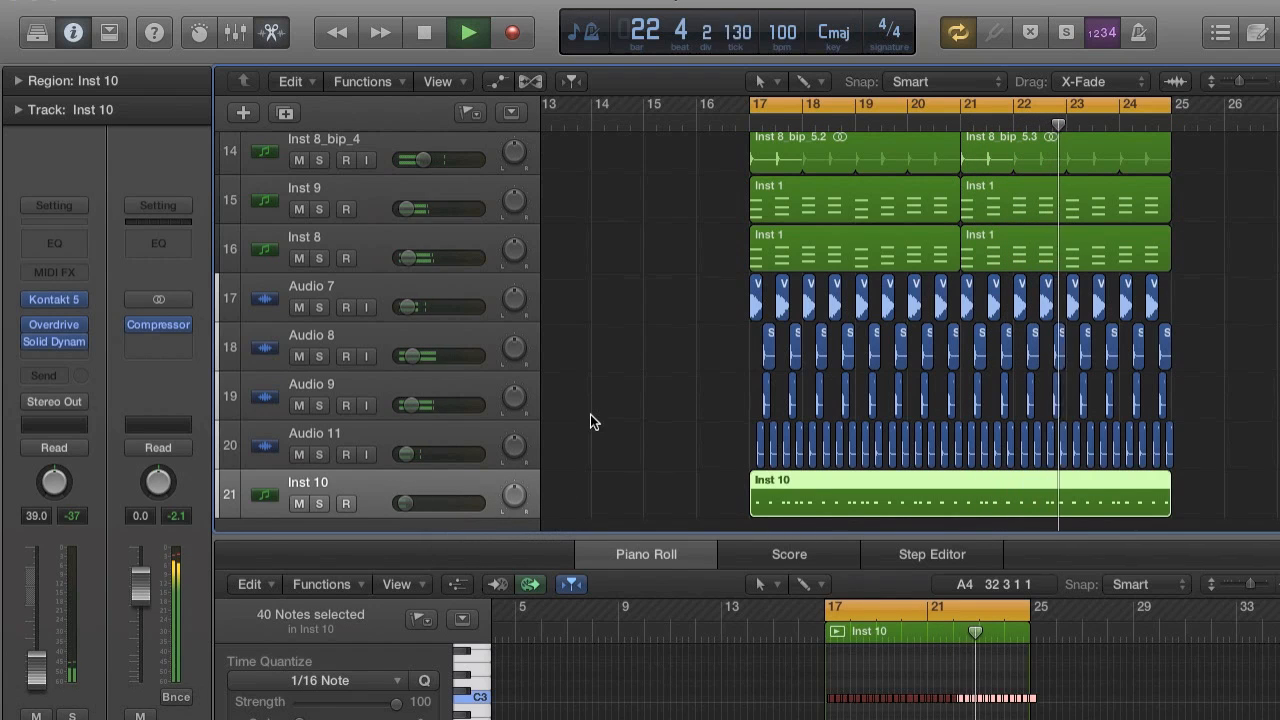
Collapse the piano roll to give the arrangement full height and check the drop from bar 17 with playback.
left_click_drag(823, 535, 836, 637)
scroll(838, 635, "right", 2)
scroll(838, 633, "right", 2)
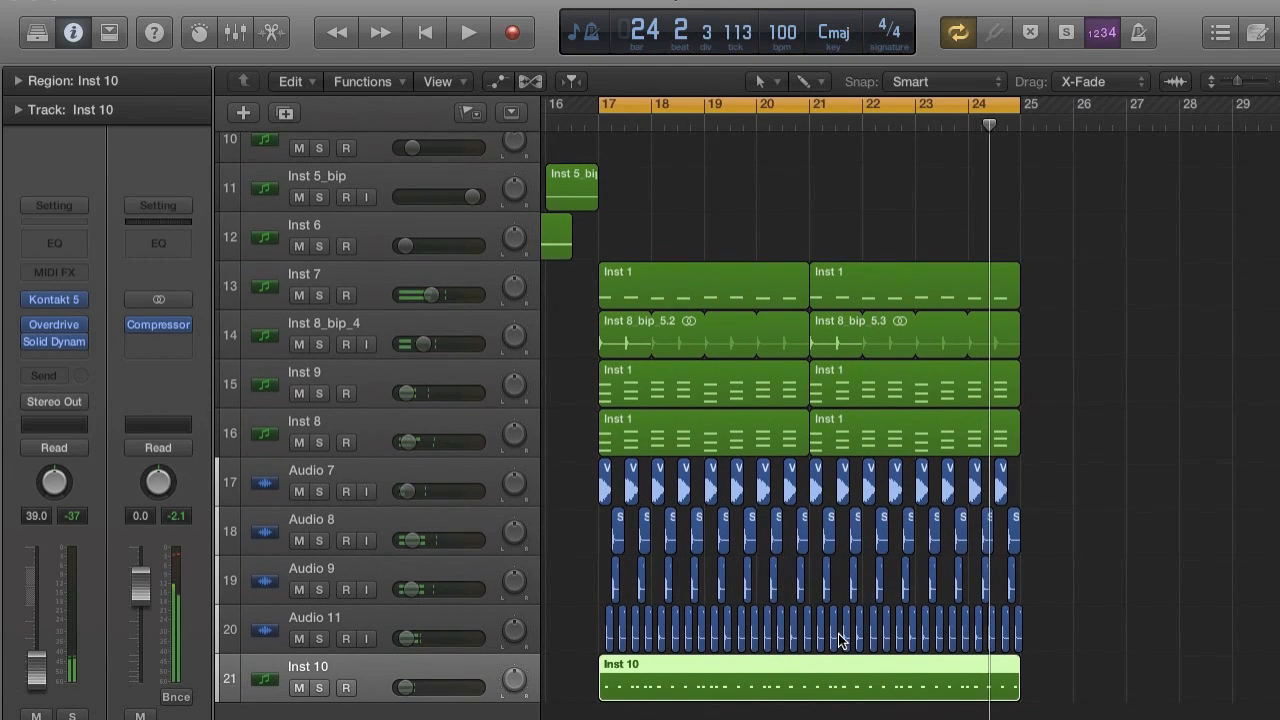
scroll(838, 633, "up", 3)
key("space")
scroll(804, 546, "up", 6)
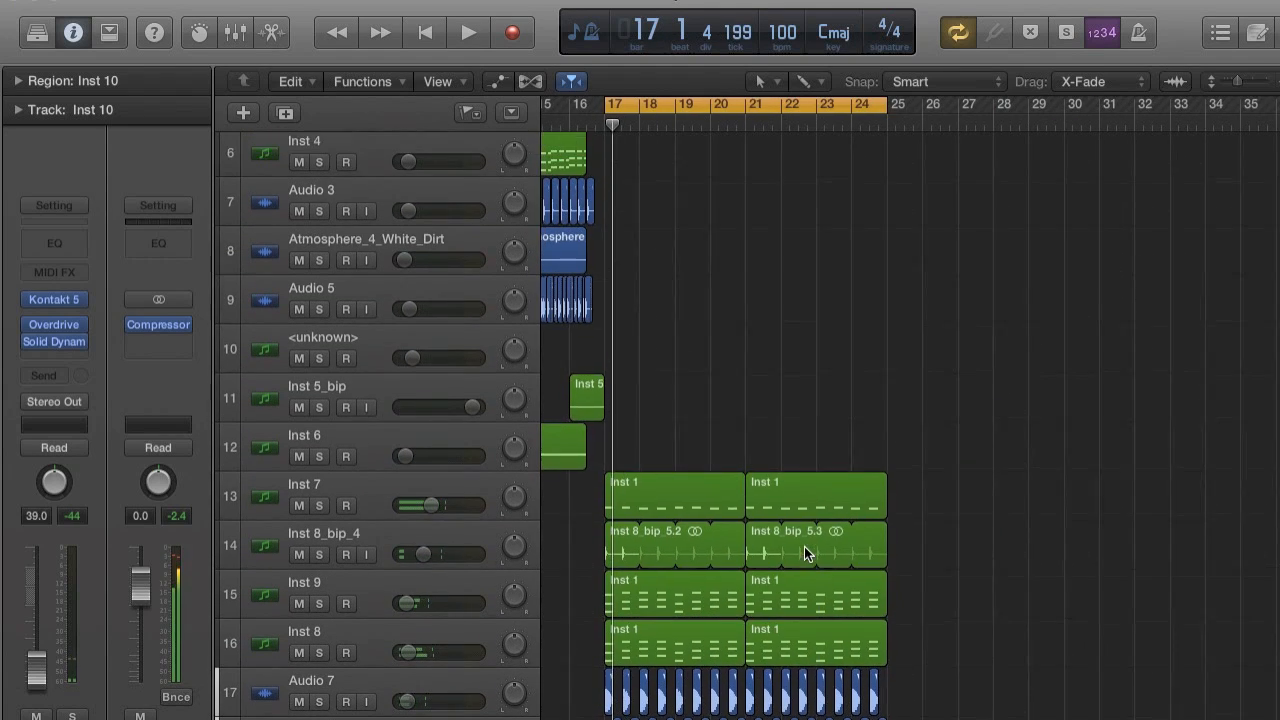
Look over the tracks around bar 17, briefly playing the drop with the Inst 6 track selected, to find parts to reuse.
key("super+Right")
key("super+Right")
scroll(804, 546, "down", 6)
key("super+Right")
key("super+Right")
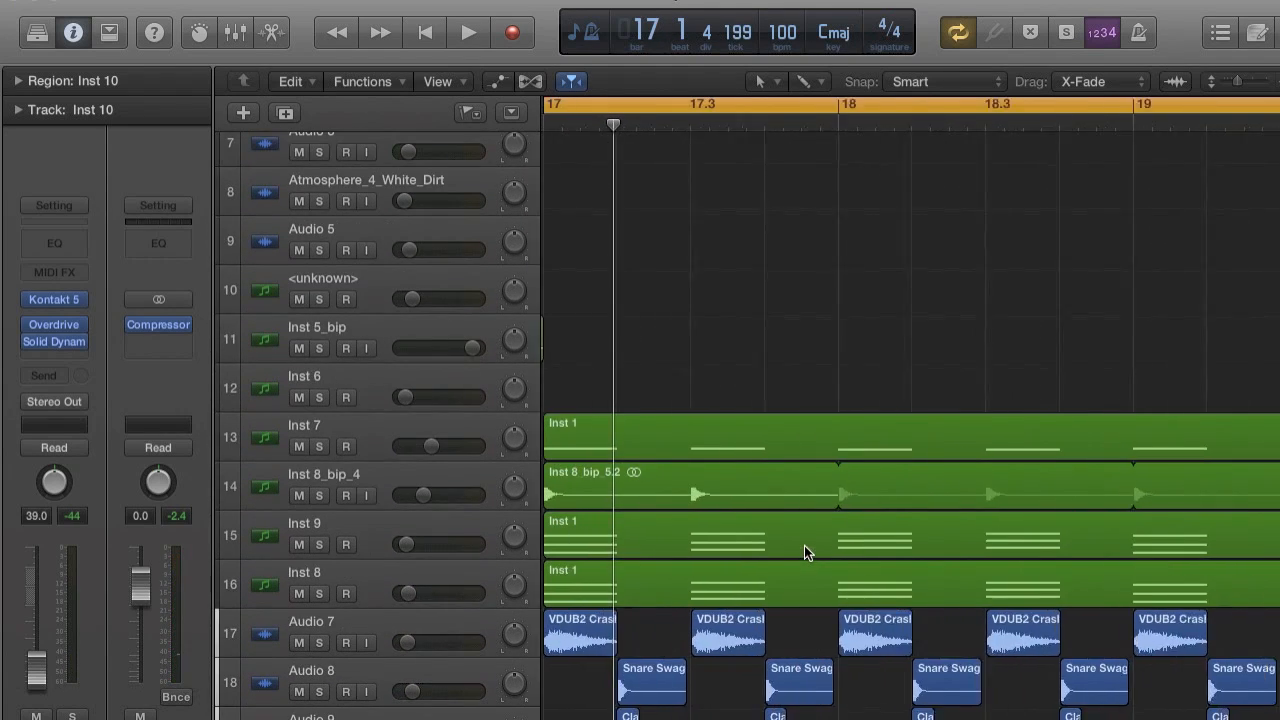
key("super+Left")
key("super+Left")
key("super+Left")
key("super+Left")
scroll(479, 505, "up", 2)
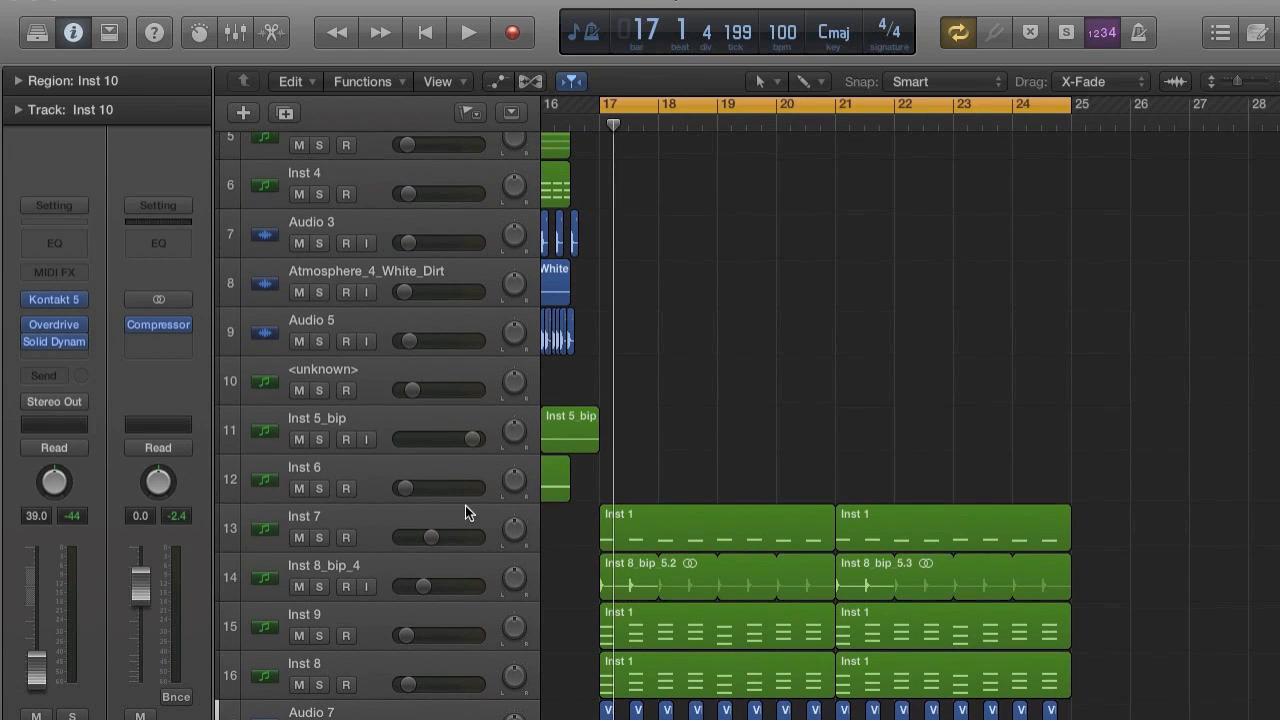
left_click(395, 467)
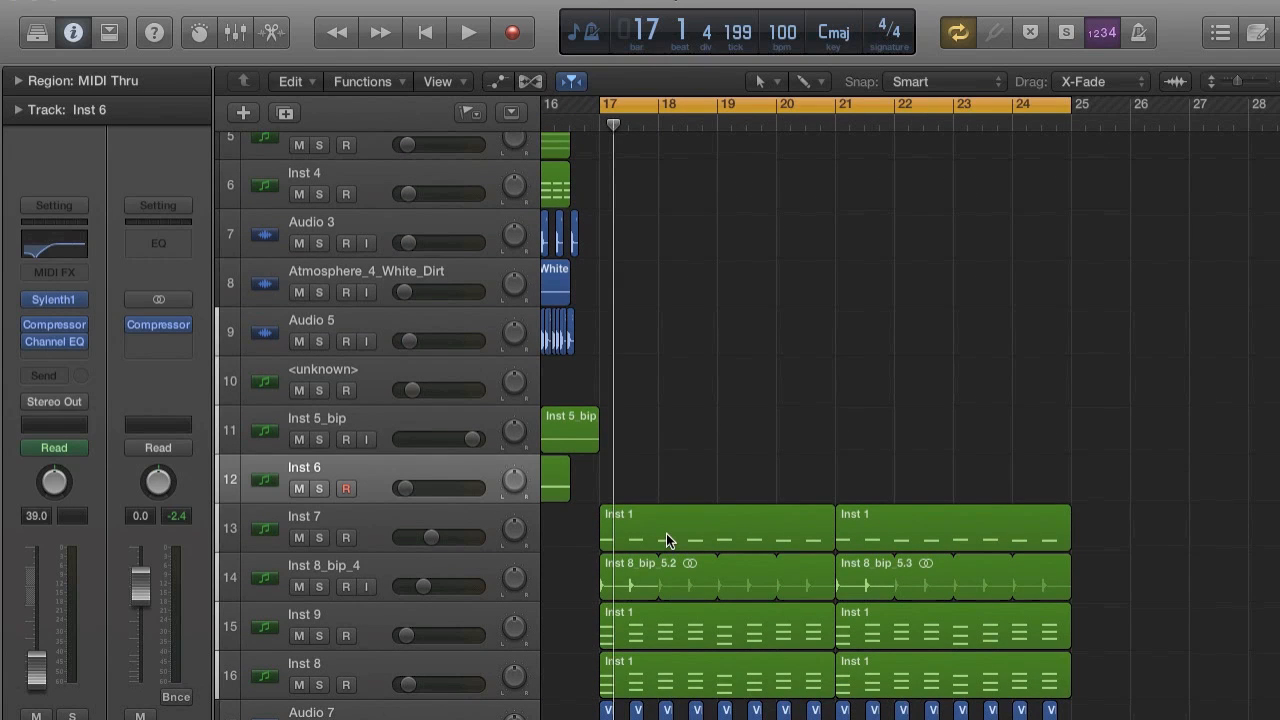
scroll(668, 540, "down", 3)
key("space")
key("space")
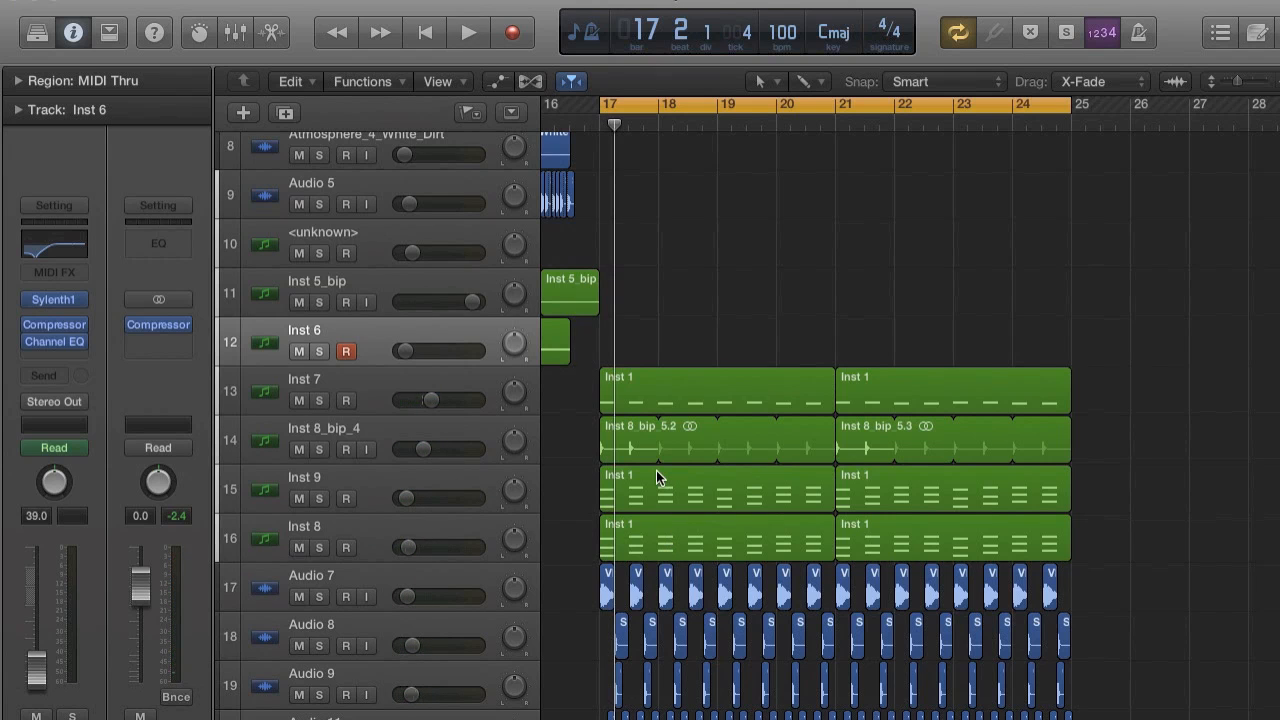
scroll(656, 470, "up", 5)
key("super+Left")
key("super+Left")
key("super+Left")
key("super+Left")
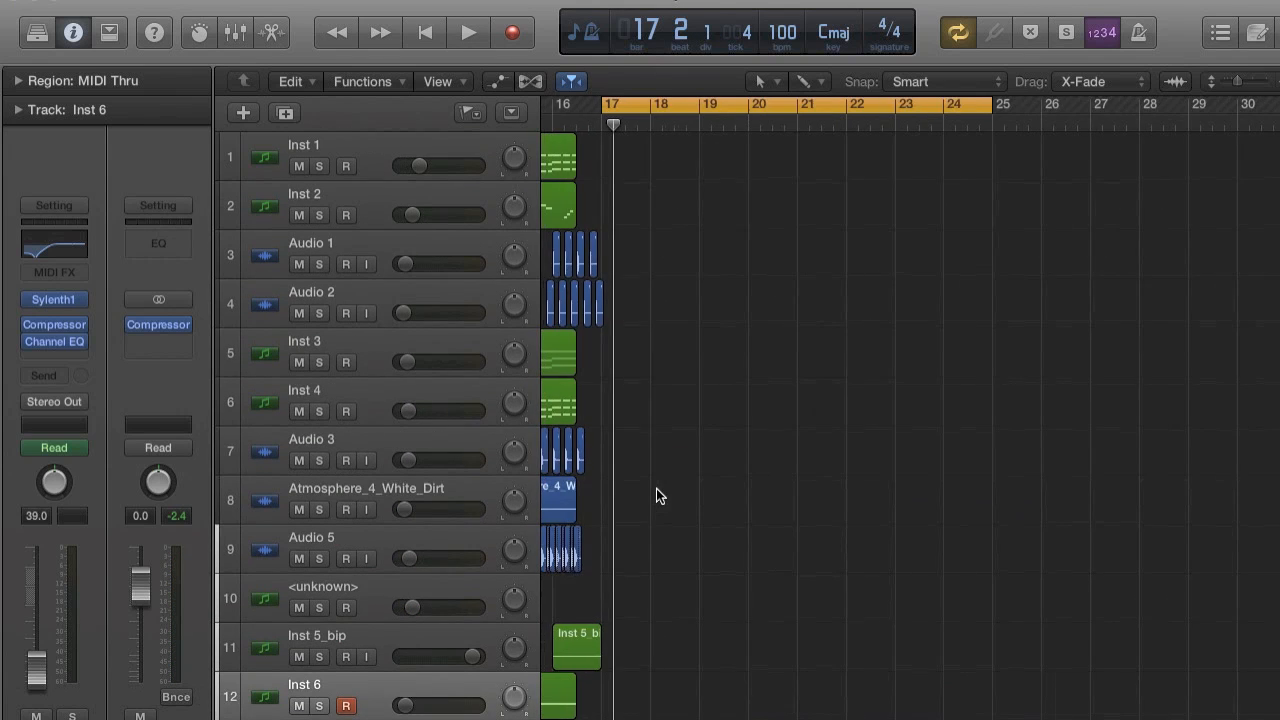
key("super+Right")
key("super+Right")
key("super+Right")
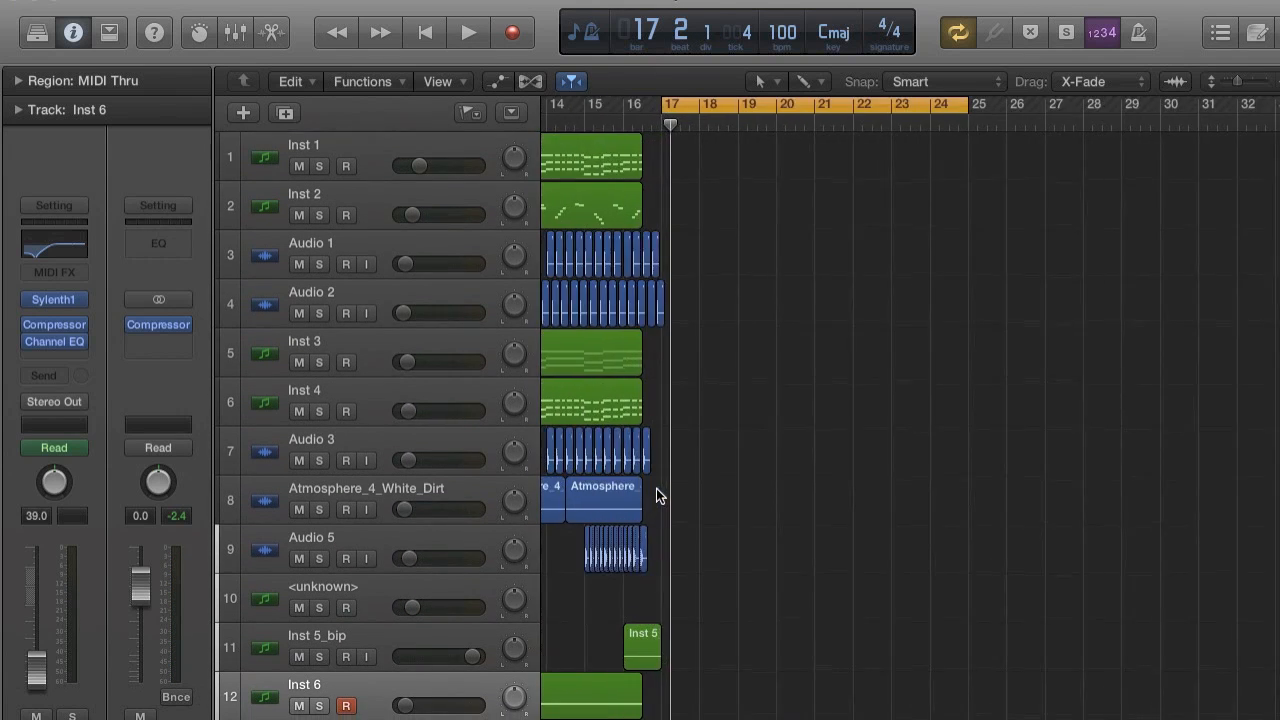
Repeat the Inst 2 region before the drop once, move the copy to start at bar 17 and play it.
left_click(639, 190)
key("super+r")
left_click(777, 287)
key("super+Right")
left_click_drag(755, 215, 776, 215)
key("super+Right")
key("super+Right")
key("space")
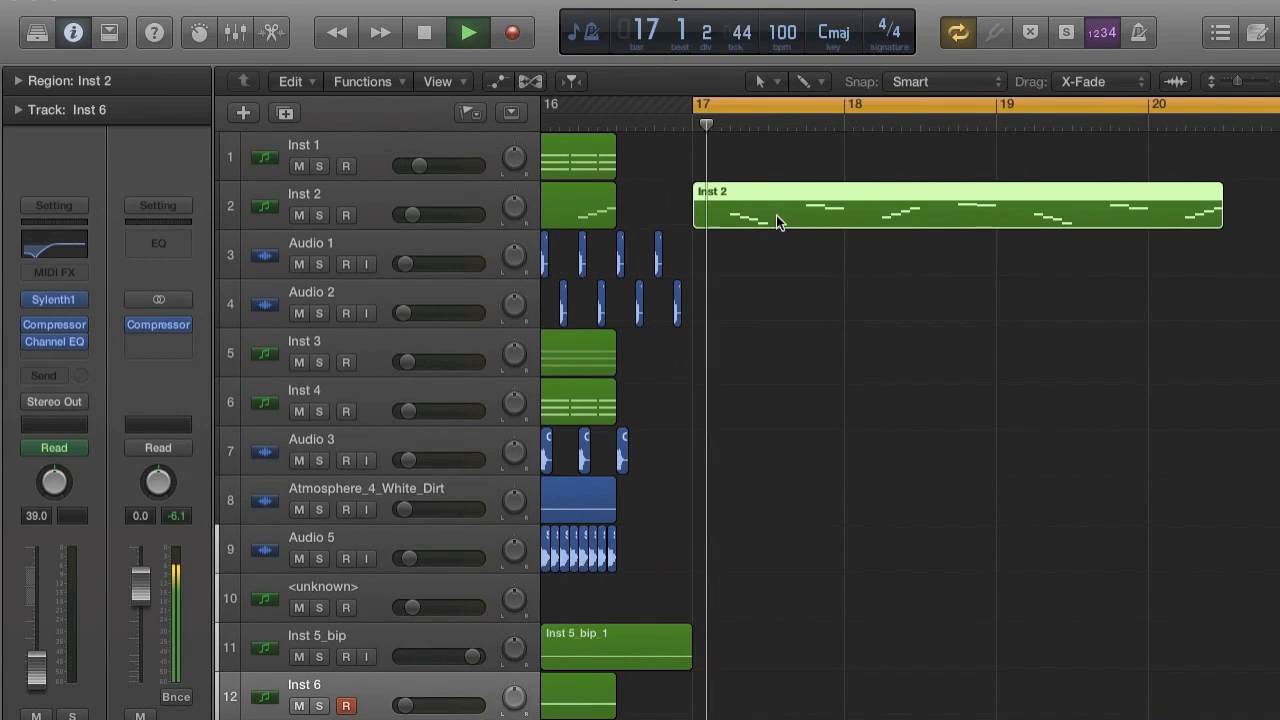
key("super+Right")
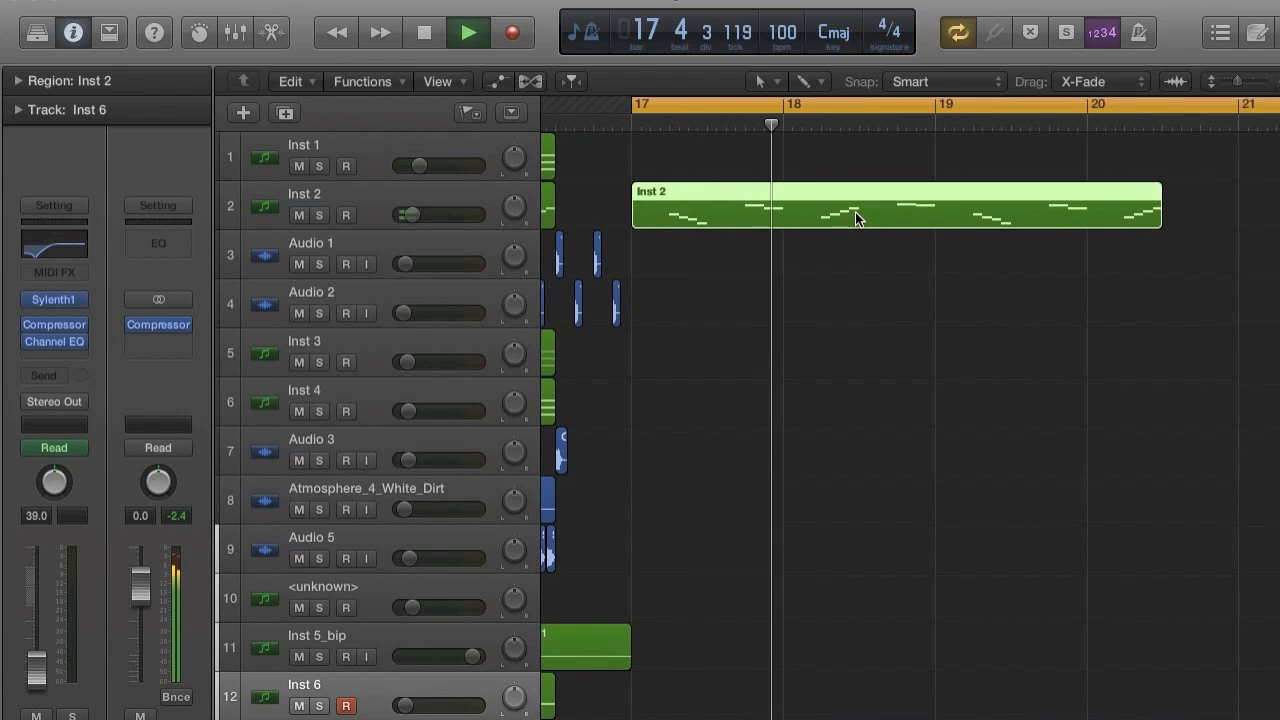
Repeat the Inst 2 region at bar 17 once and move the copy to start at bar 21.
key("super+Left")
key("super+Left")
key("super+r")
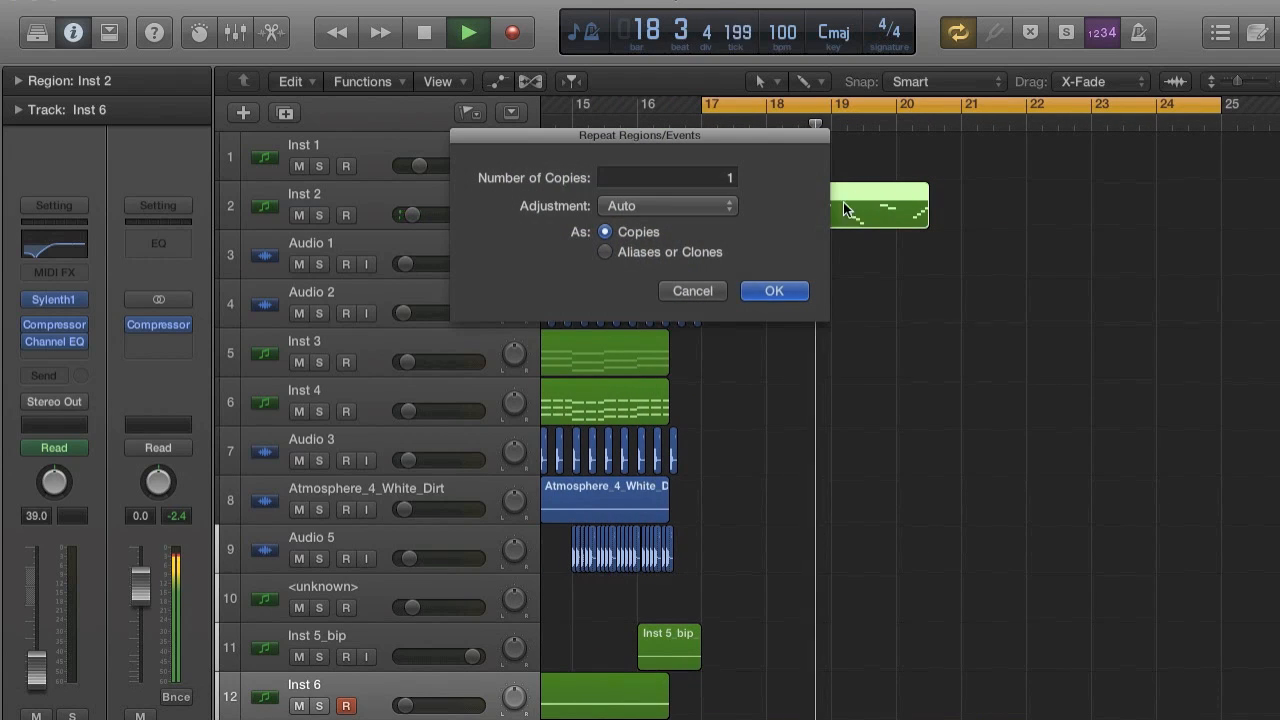
left_click(773, 290)
left_click_drag(956, 194, 993, 201)
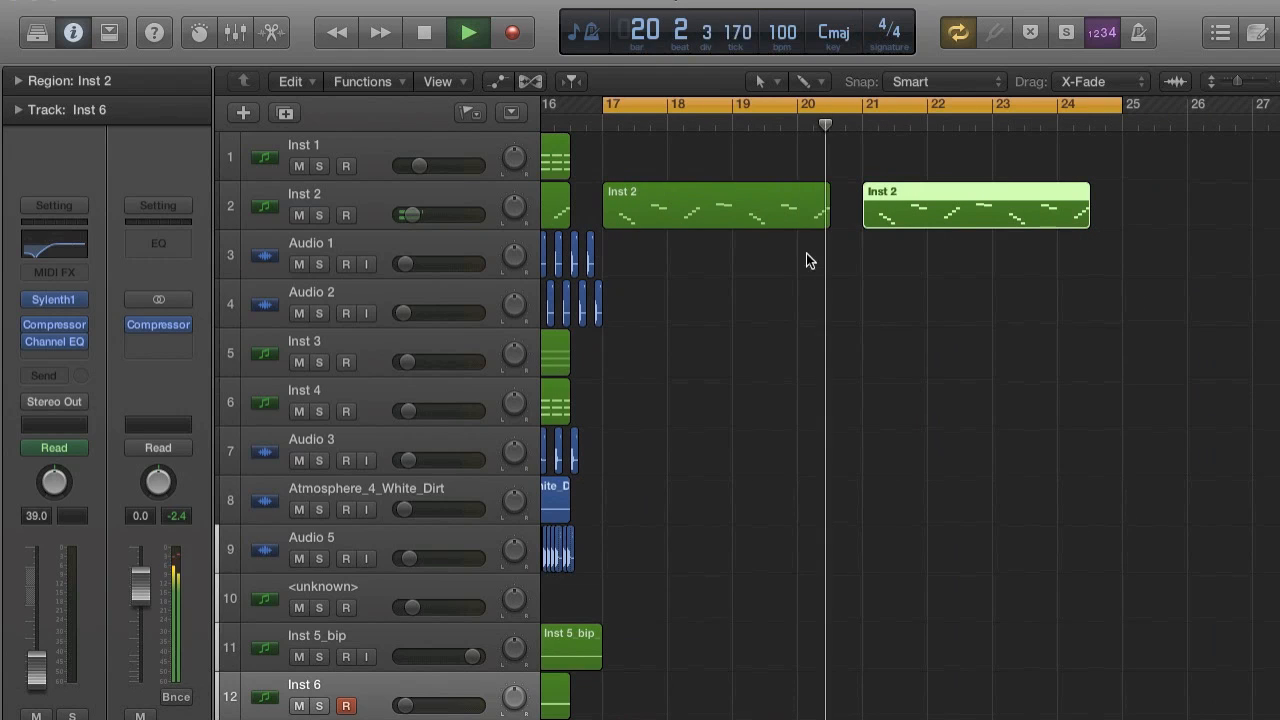
Extend the two Inst 2 regions to end at bars 21 and 25 and listen to them with the drop.
key("space")
left_click_drag(804, 148, 915, 225)
left_click_drag(1085, 221, 1122, 222)
key("space")
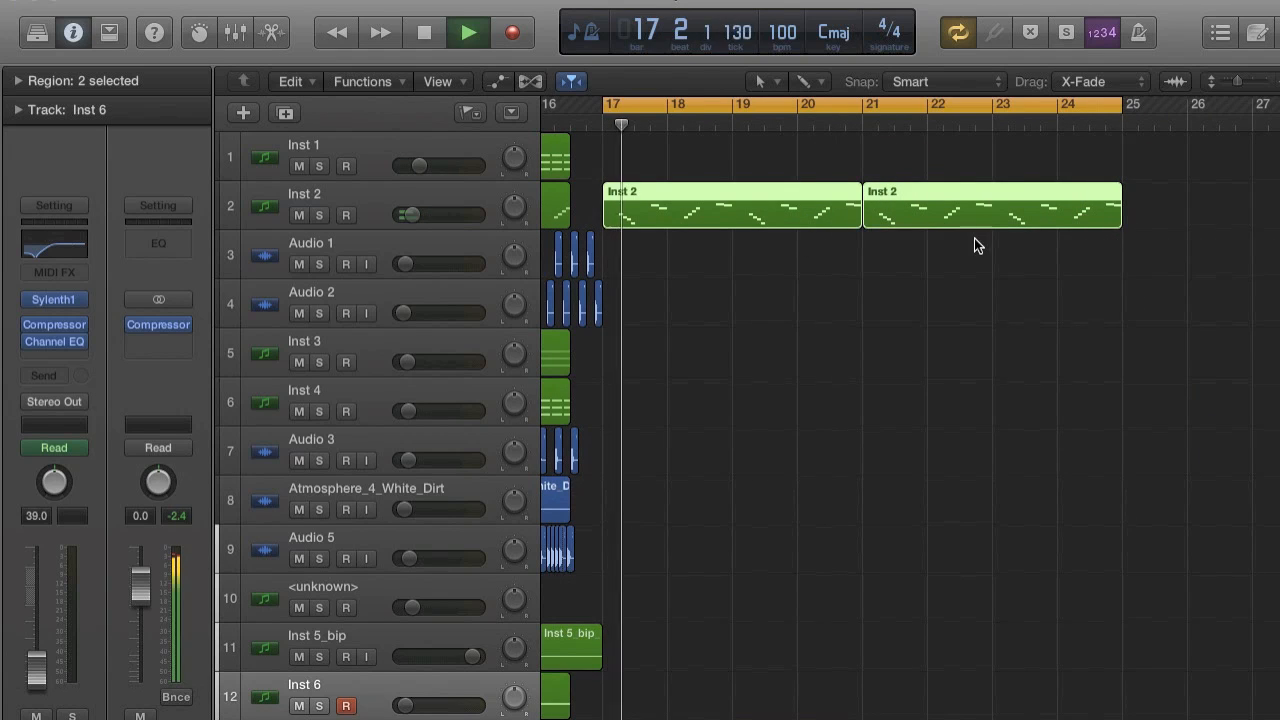
scroll(977, 245, "down", 2)
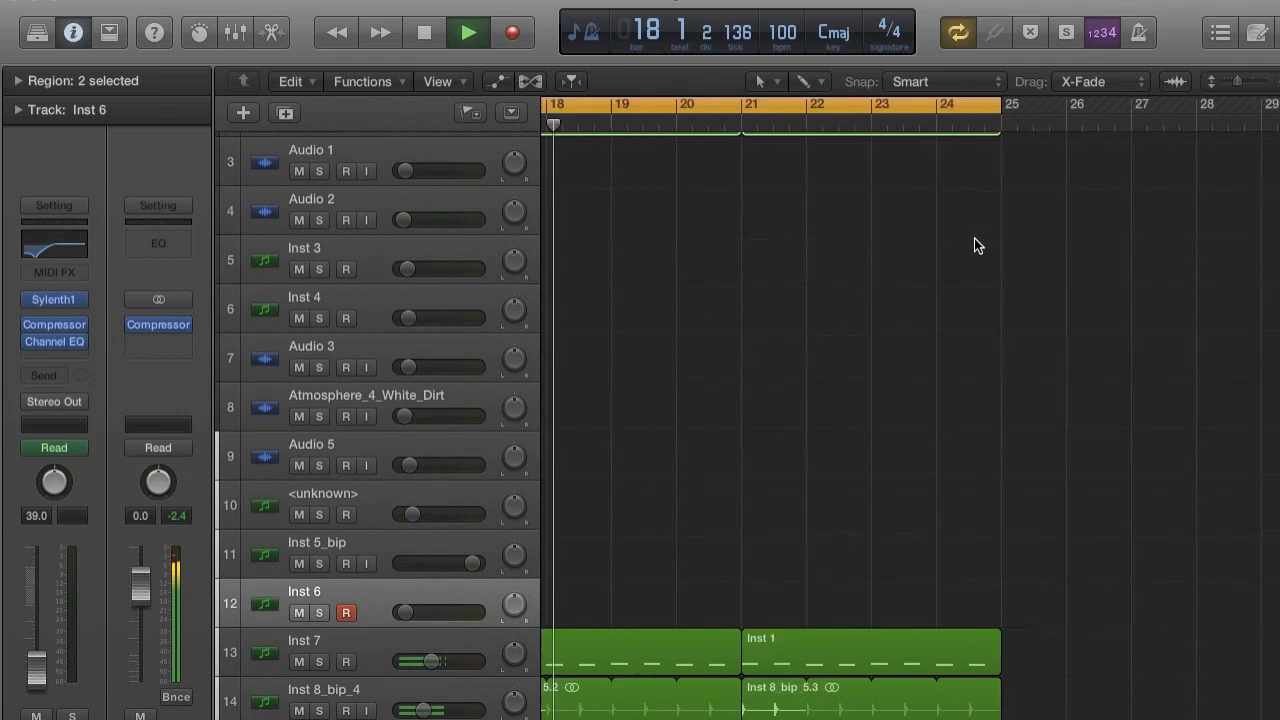
scroll(974, 238, "left", 3)
scroll(974, 238, "up", 2)
scroll(974, 238, "right", 2)
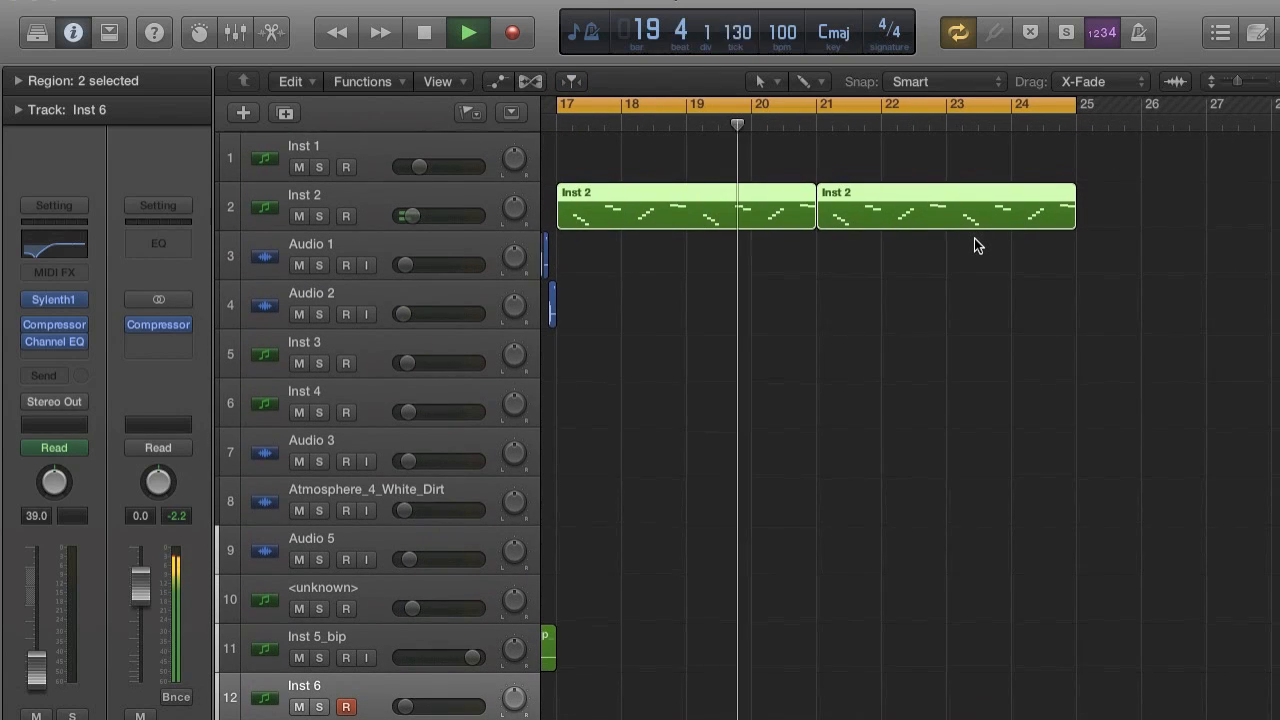
key("space")
scroll(974, 238, "left", 1)
scroll(974, 238, "left", 1)
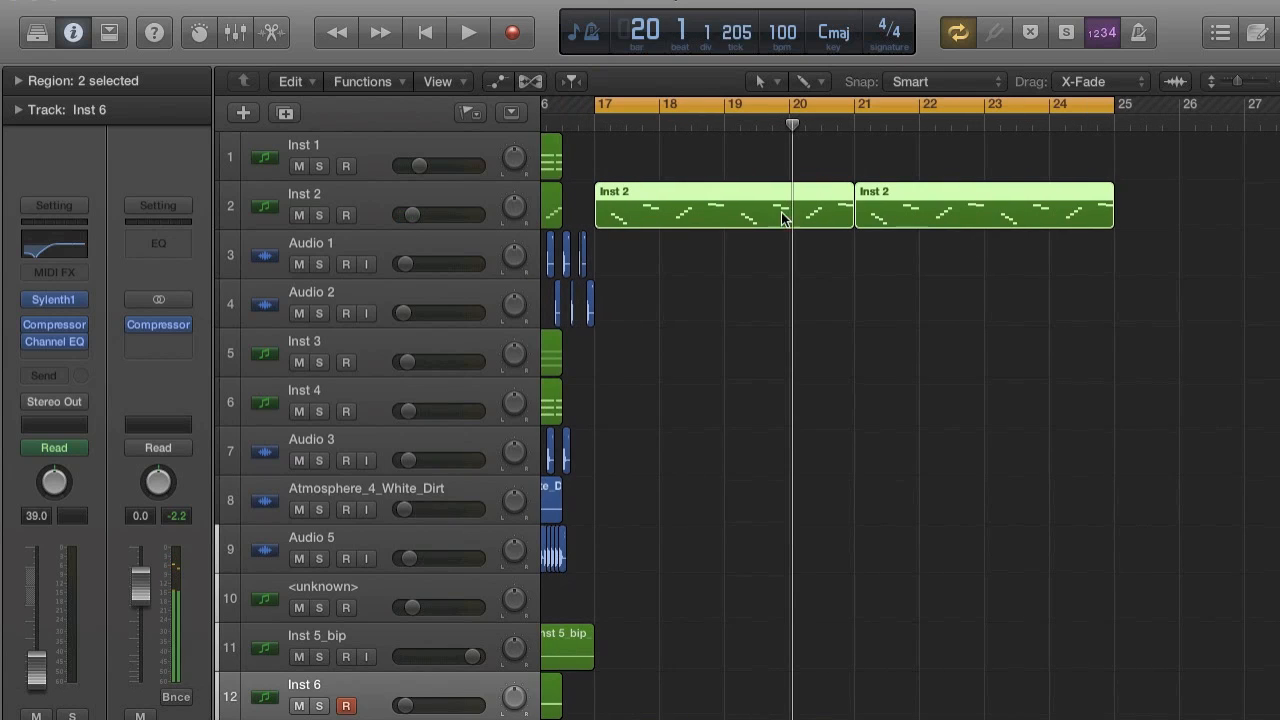
Add a new software instrument track directly below Inst 2 and start playback.
left_click(378, 187)
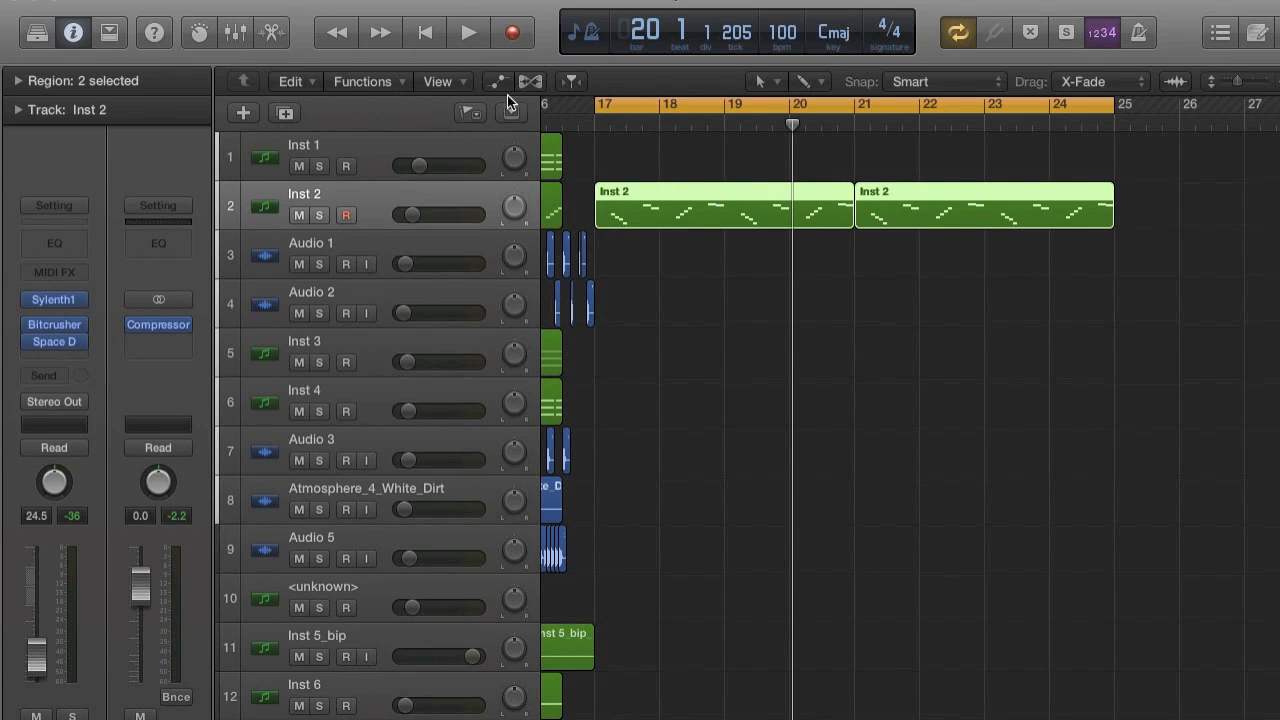
left_click(252, 1)
left_click(264, 32)
key("space")
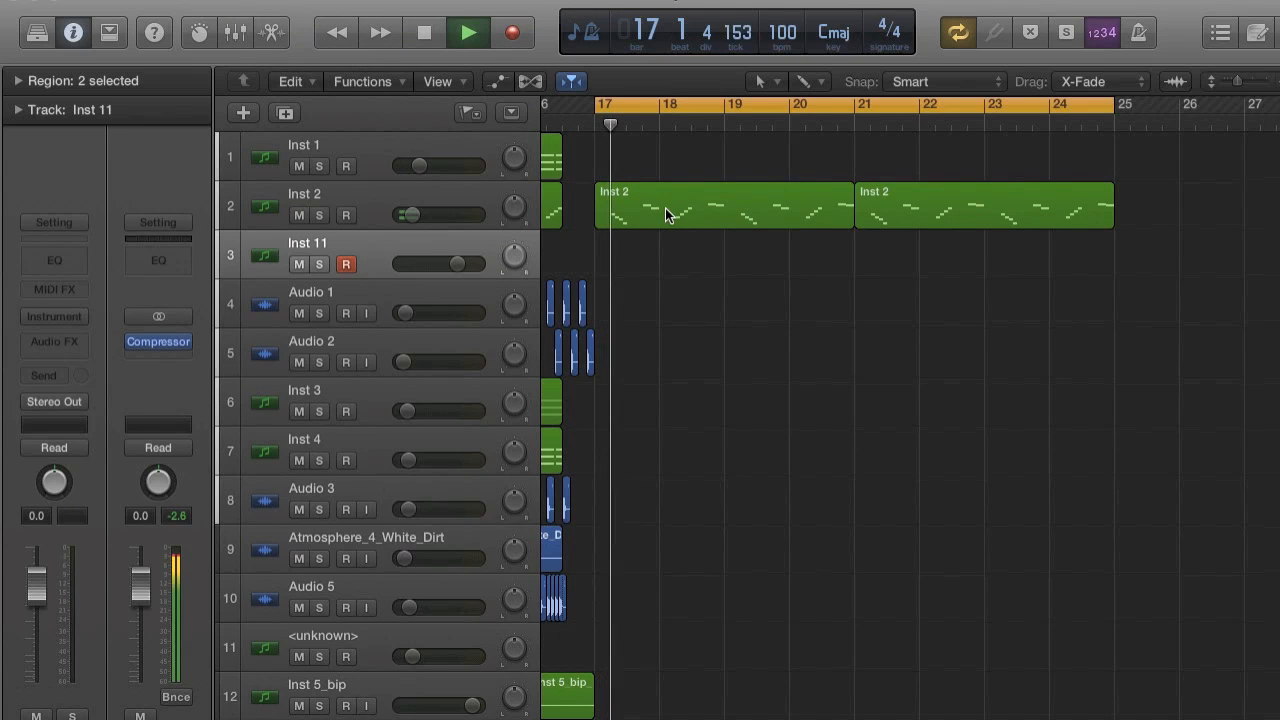
Stop playback and repeat the two Inst 2 regions once, placing the copies from bar 25.
left_click_drag(619, 173, 931, 313)
key("space")
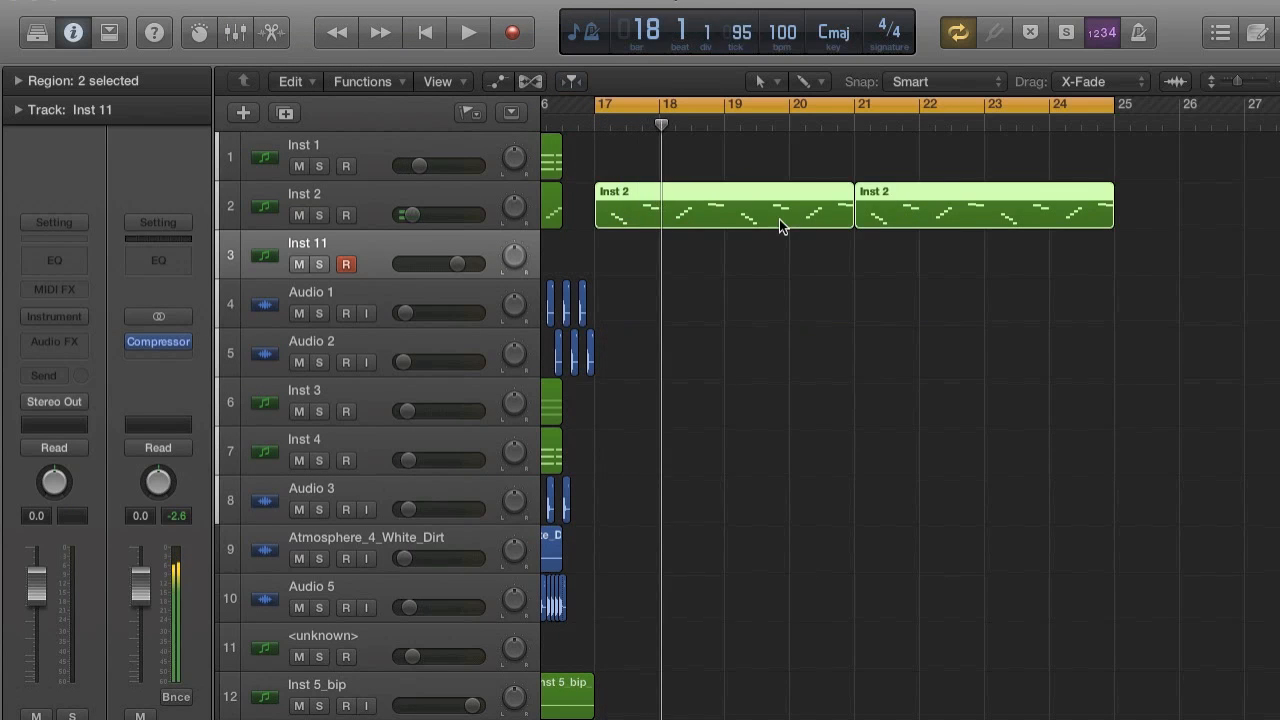
key("super+r")
left_click(775, 291)
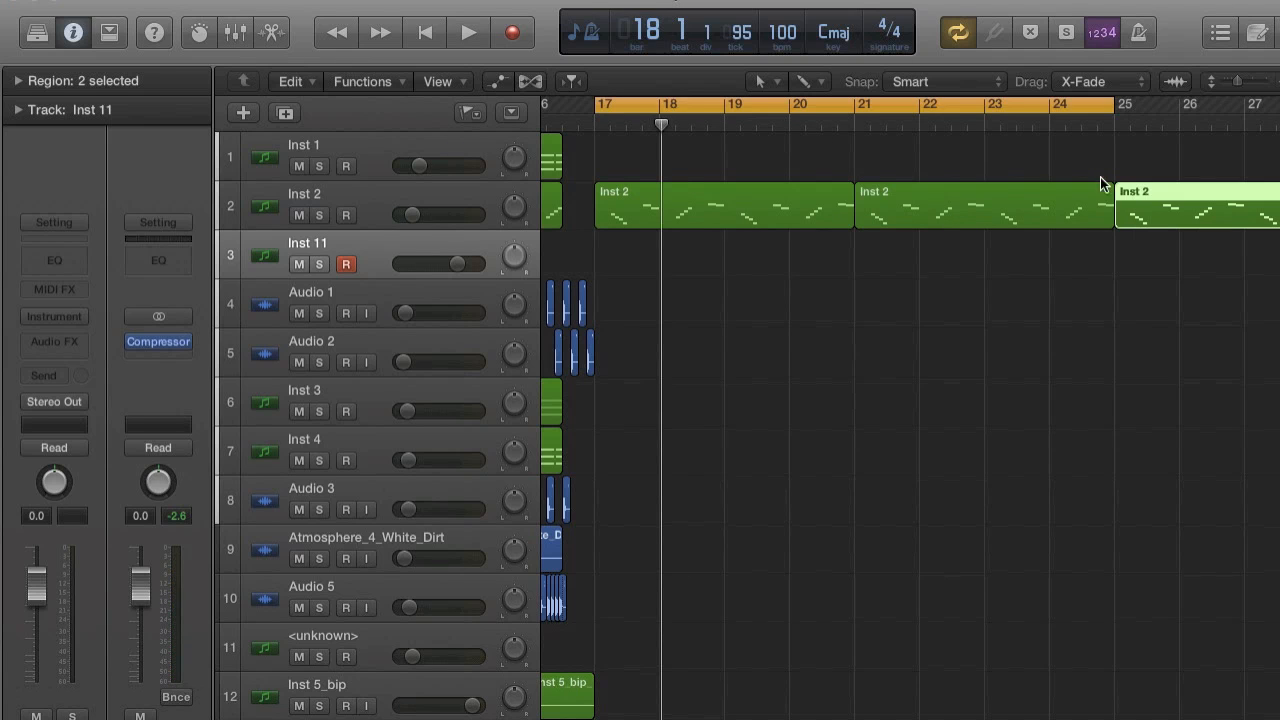
Move the two copied Inst 2 regions onto the Inst 11 track at bar 17 and delete the originals from the Inst 2 track.
left_click_drag(1158, 210, 643, 245)
left_click(639, 197)
left_click(894, 197, "shift")
key("Delete")
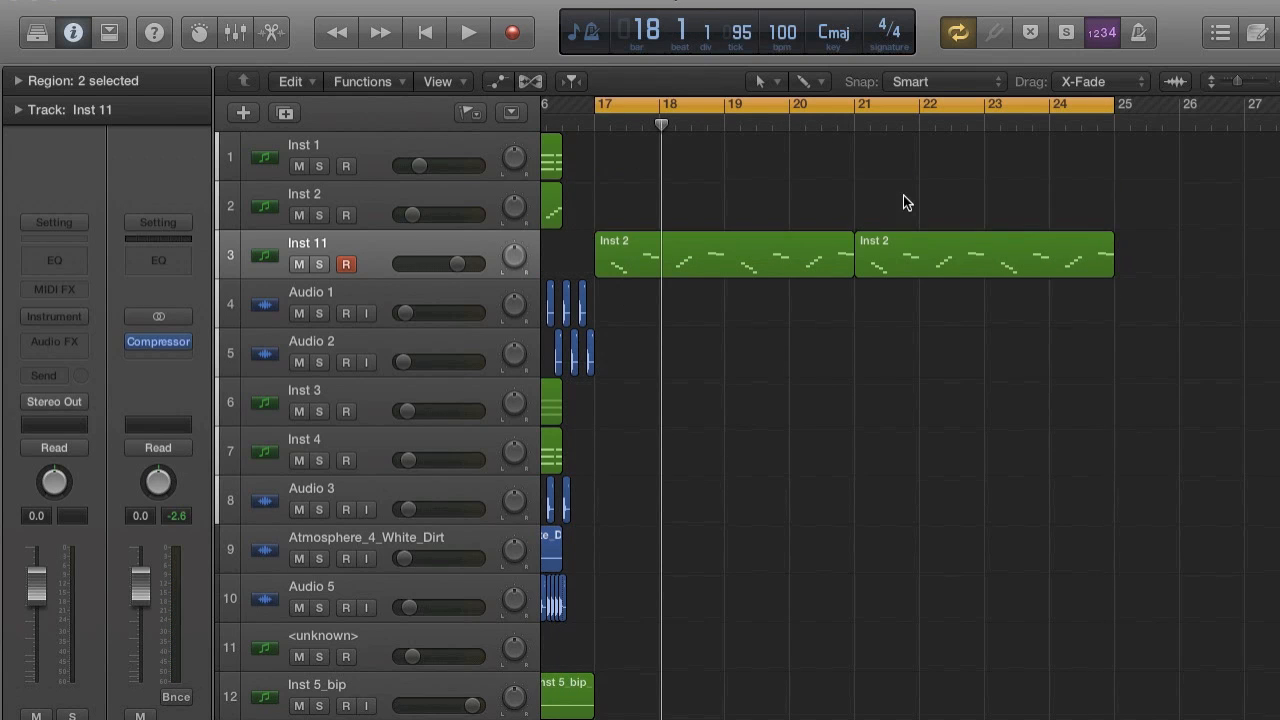
Lower the Inst 11 track volume to -25.0 dB and load LennarDigital Sylenth1 as its instrument.
left_click(428, 246)
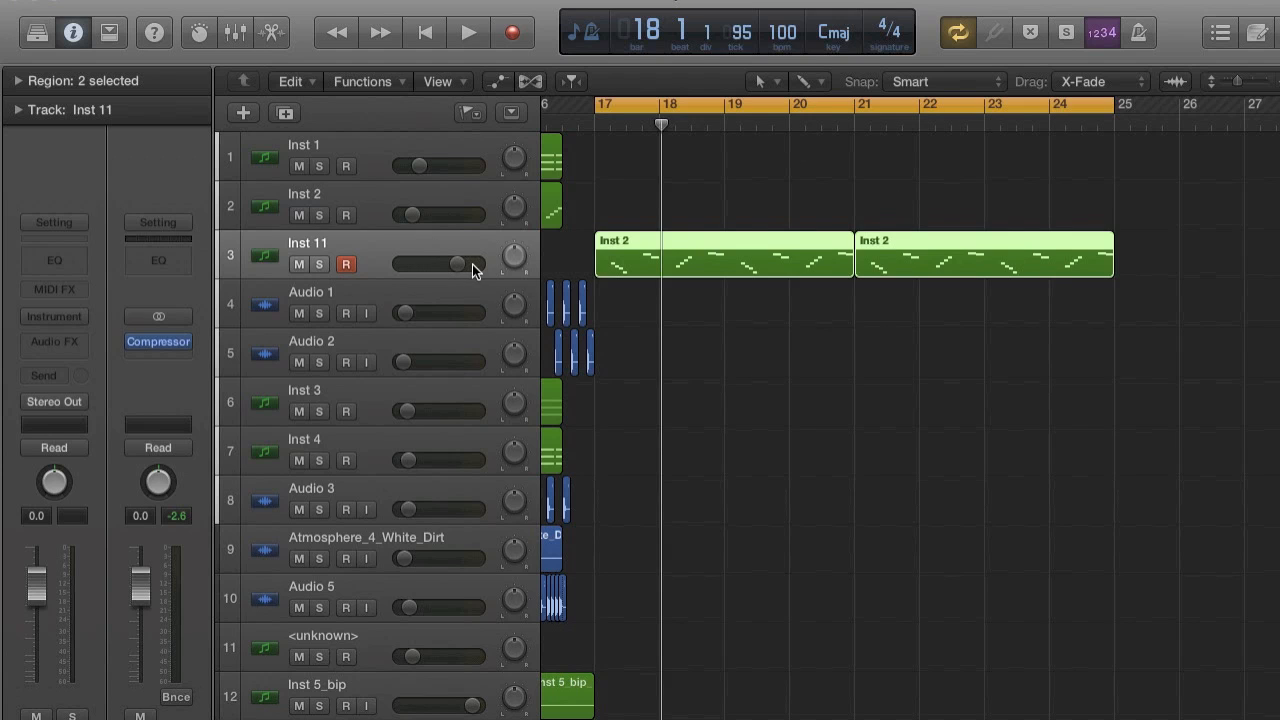
left_click_drag(472, 264, 465, 264)
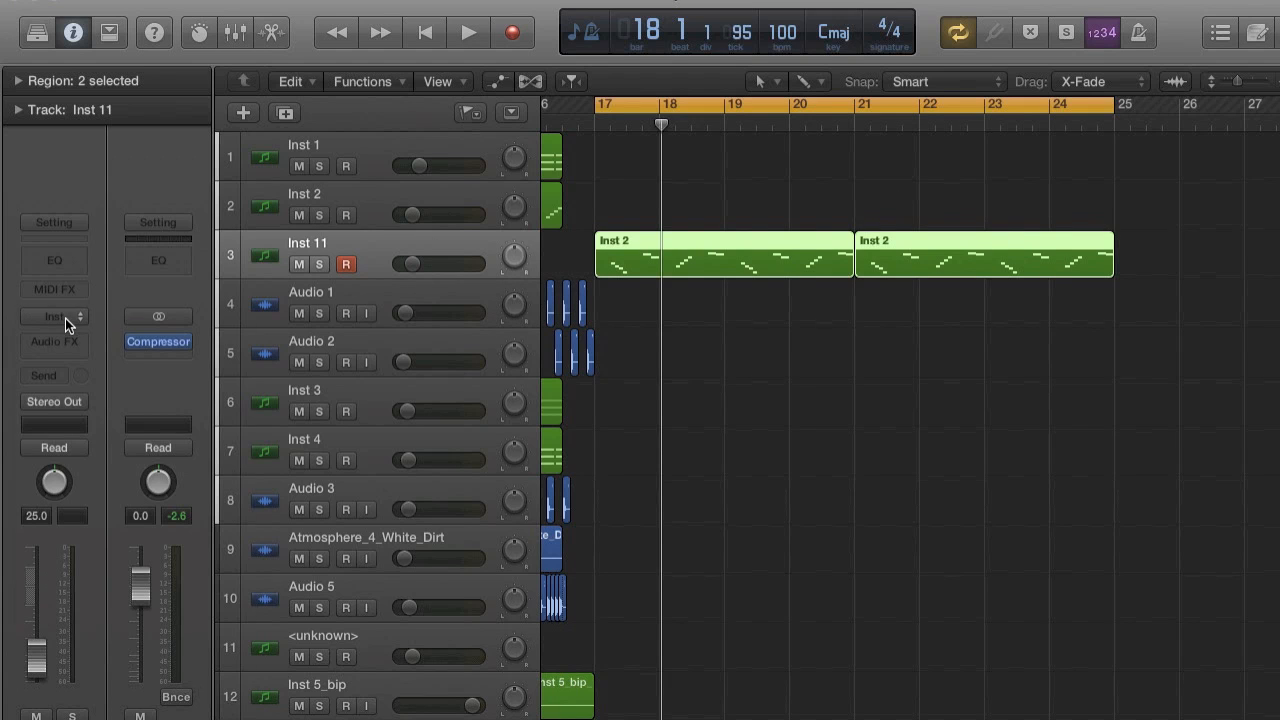
left_click(65, 318)
mouse_move(85, 665)
mouse_move(389, 661)
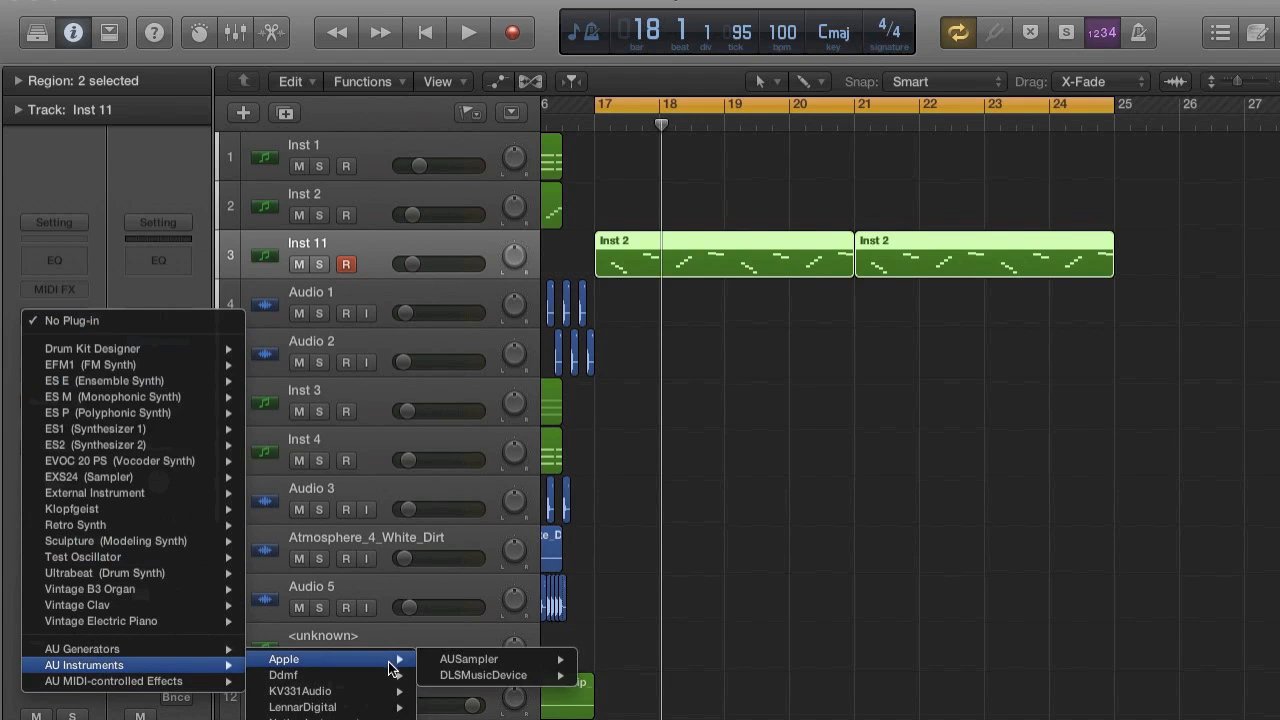
mouse_move(385, 707)
left_click(563, 707)
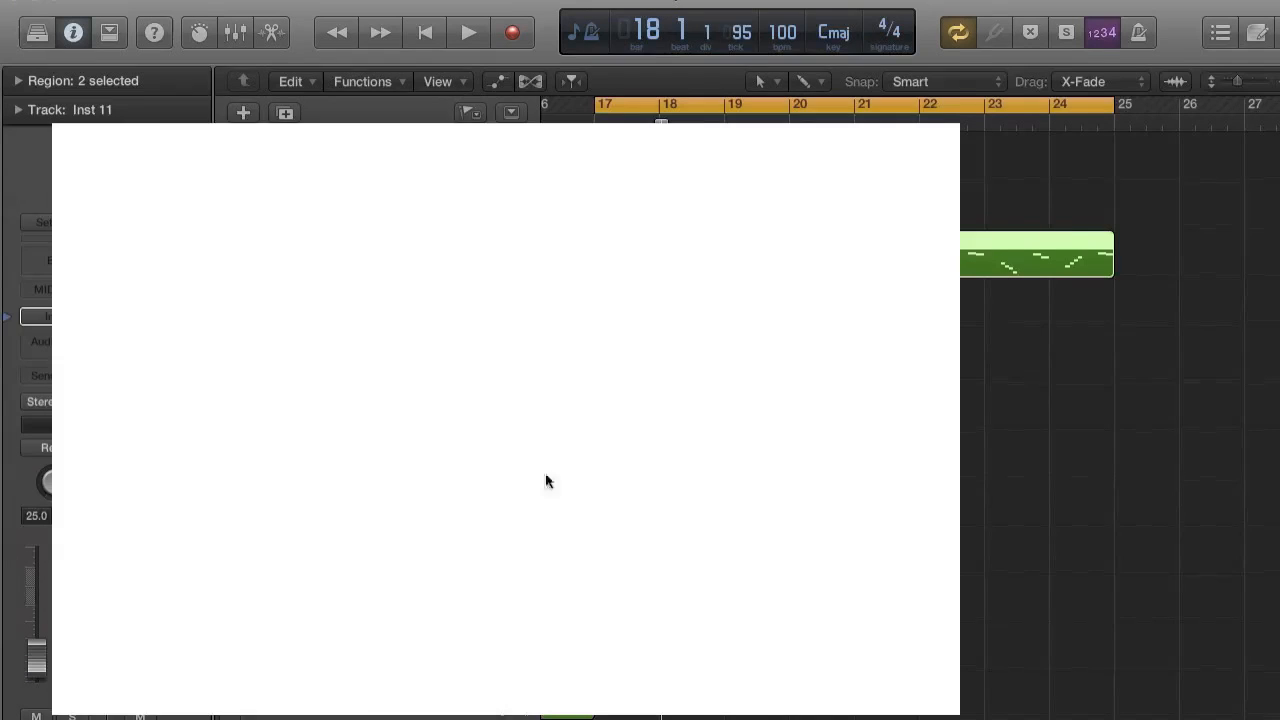
left_click(378, 313)
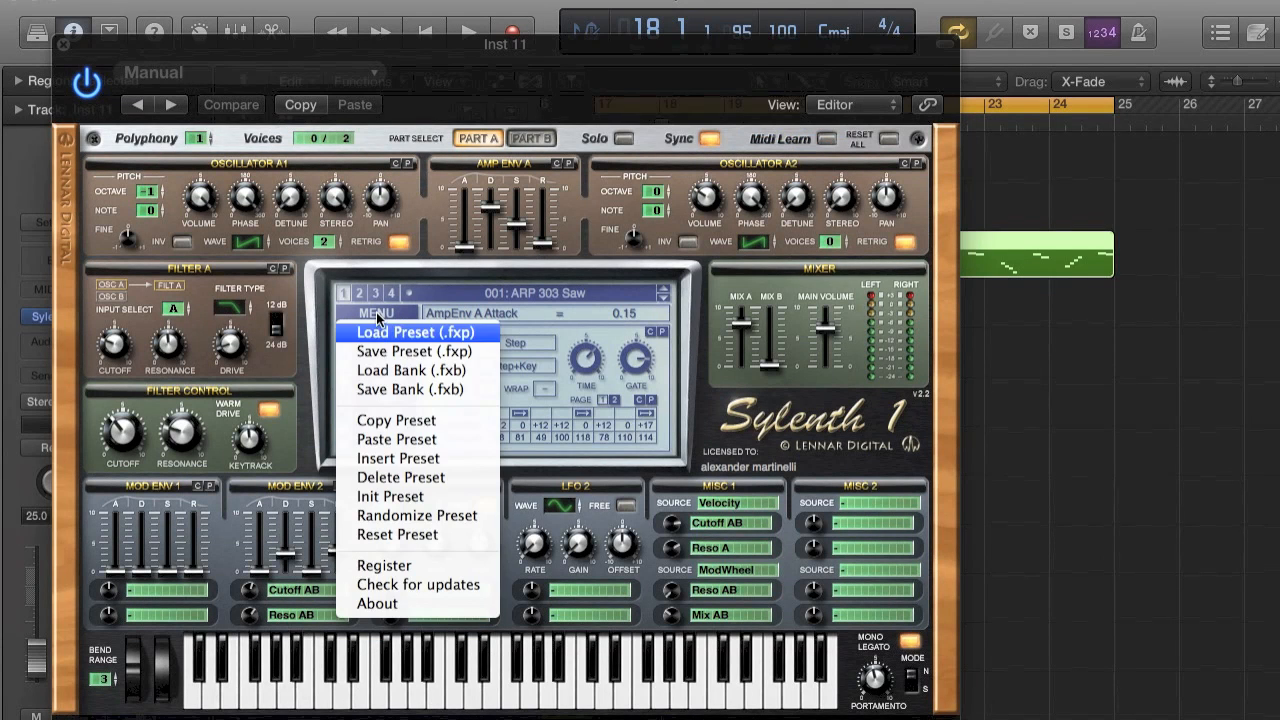
left_click(408, 497)
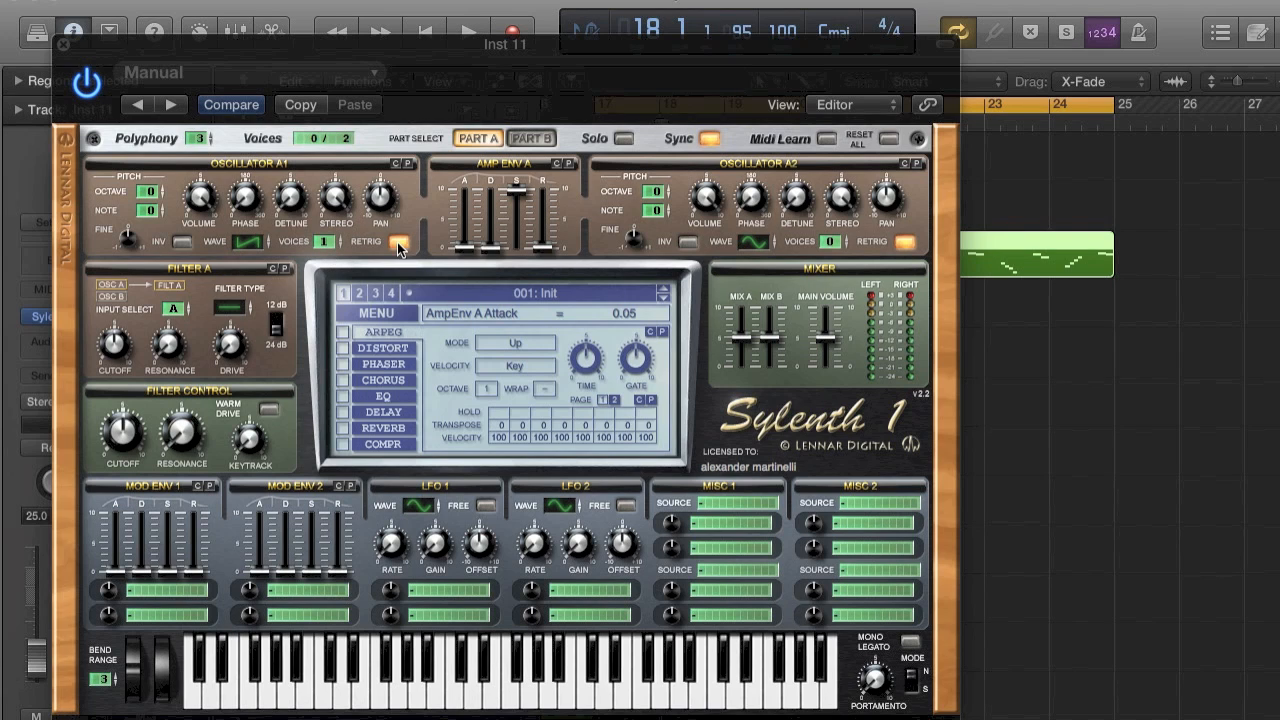
left_click(392, 243)
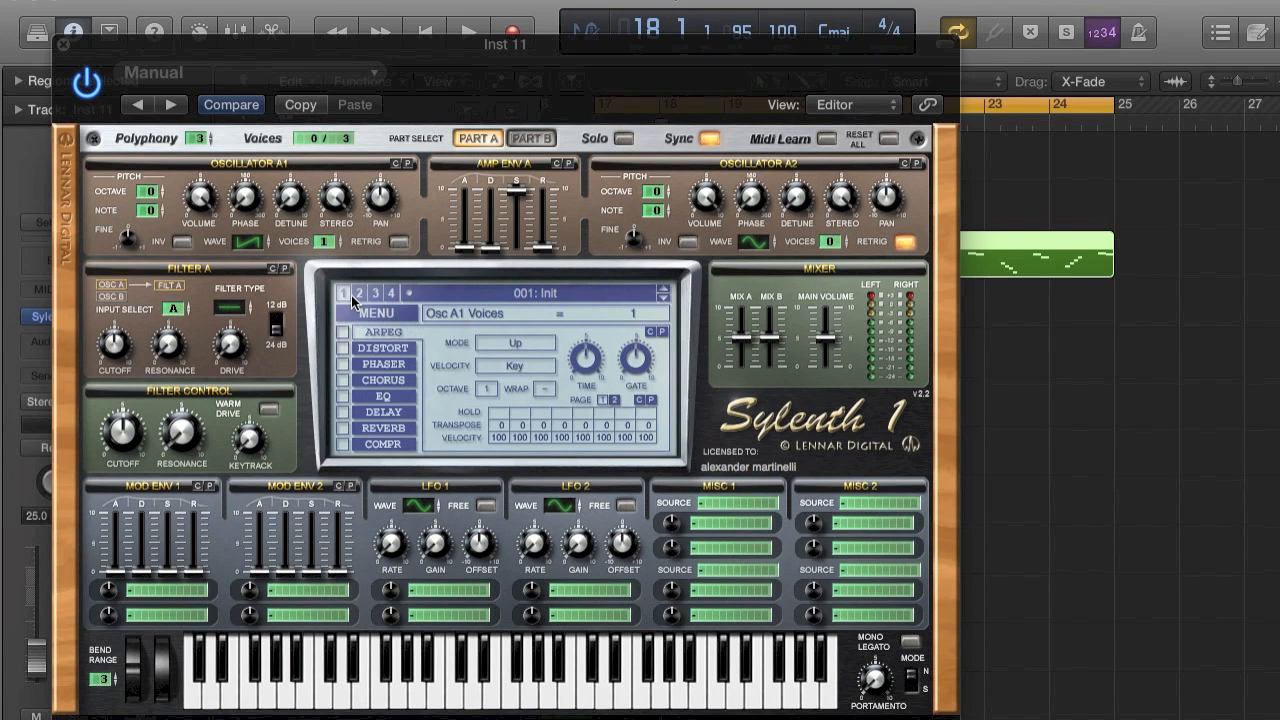
Load the 168: KEY StarChild 1 preset from bank 2, shorten its amp envelope release and turn off delay and reverb.
left_click(357, 295)
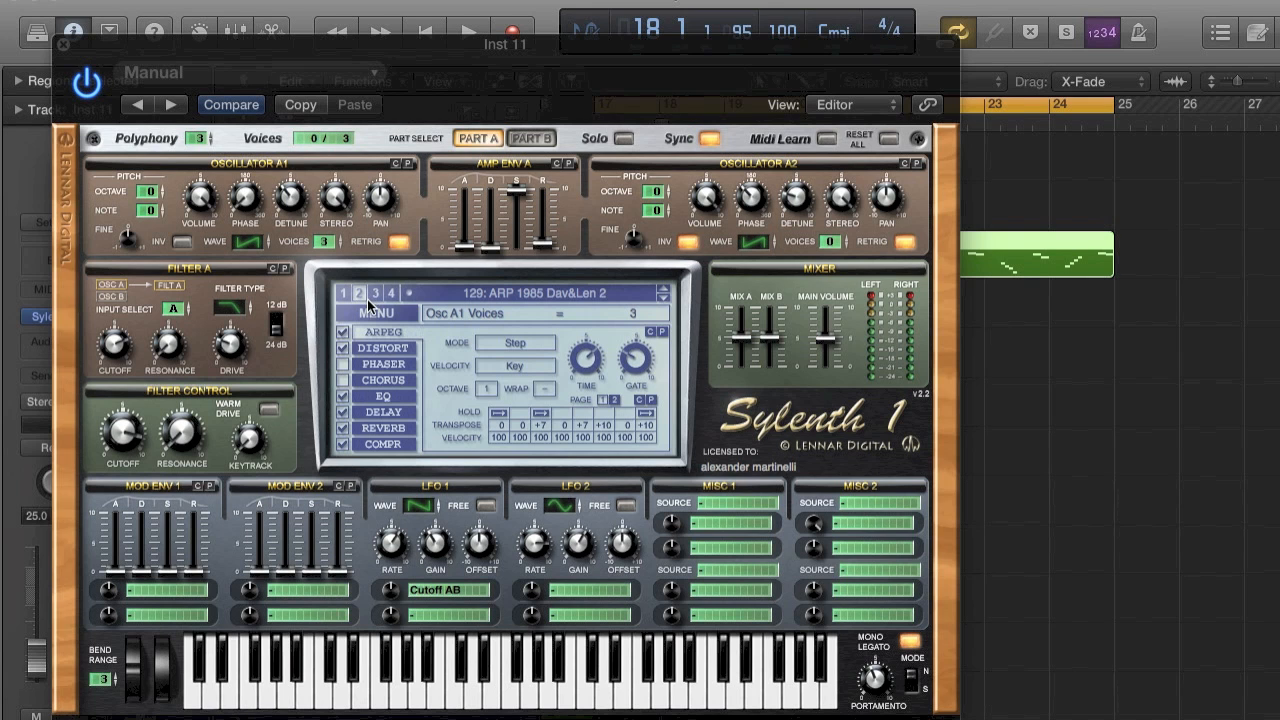
left_click(528, 295)
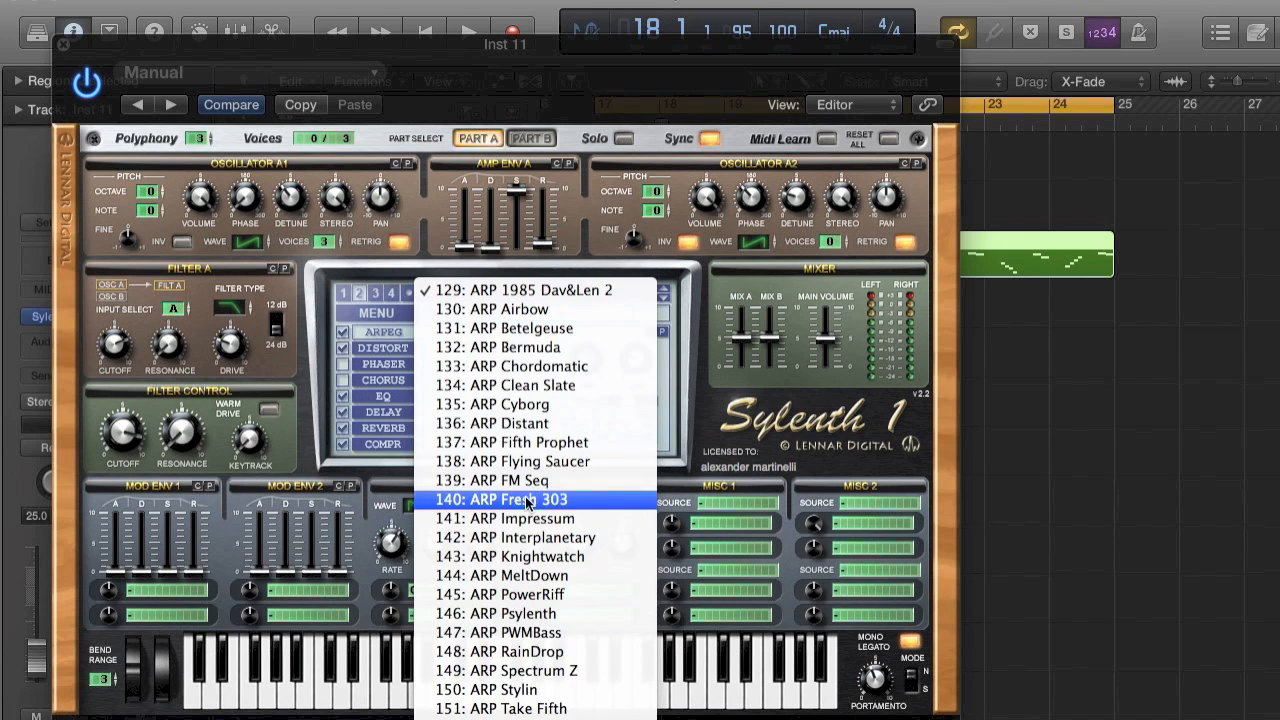
scroll(527, 495, "down", 10)
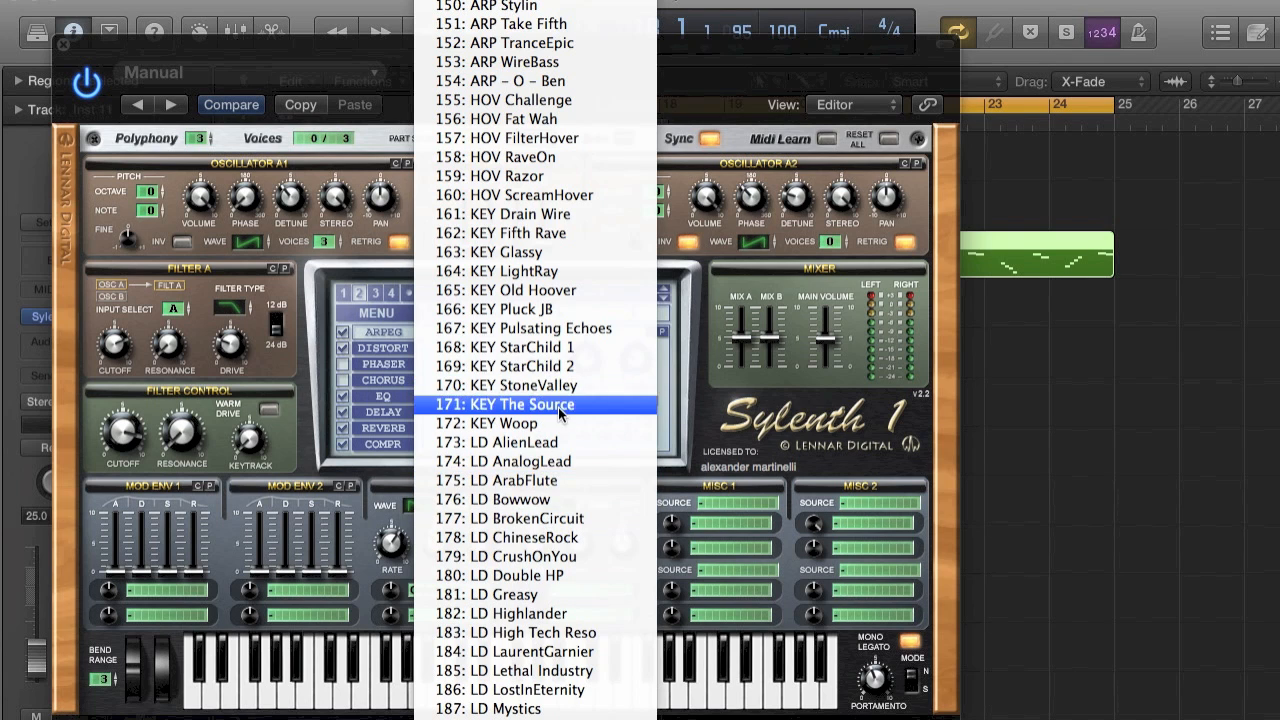
left_click(558, 348)
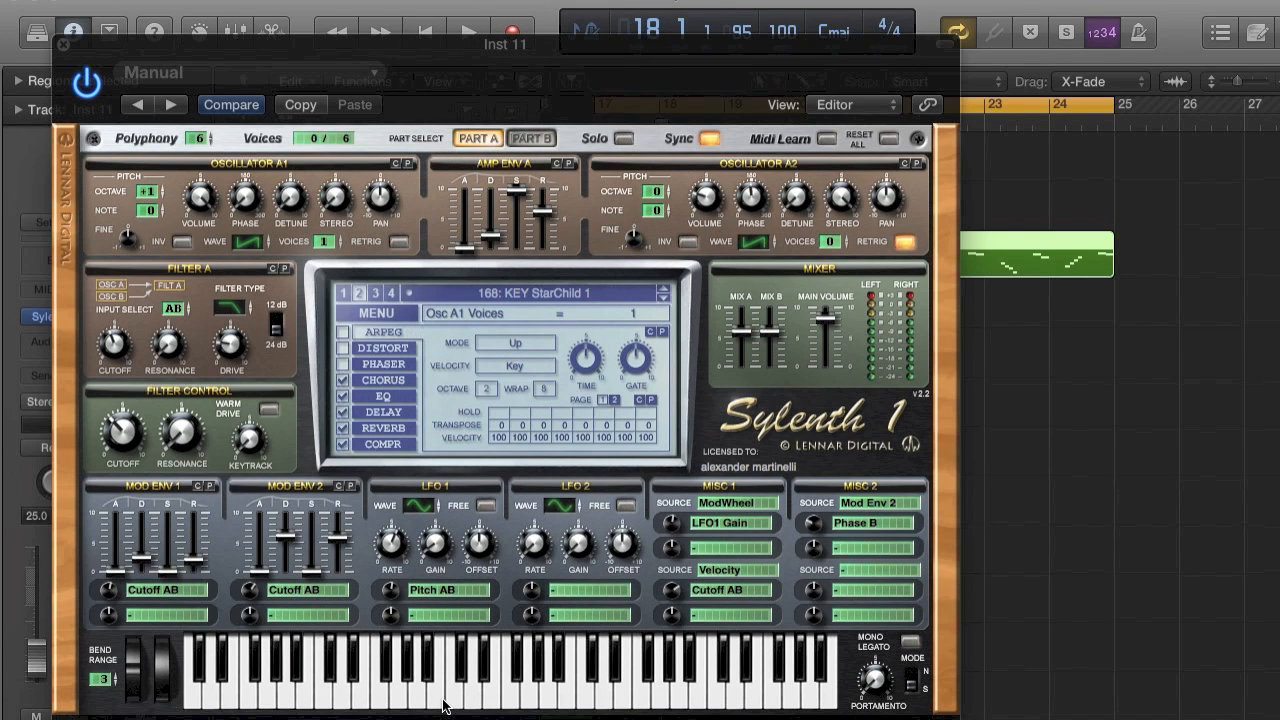
left_click(445, 706)
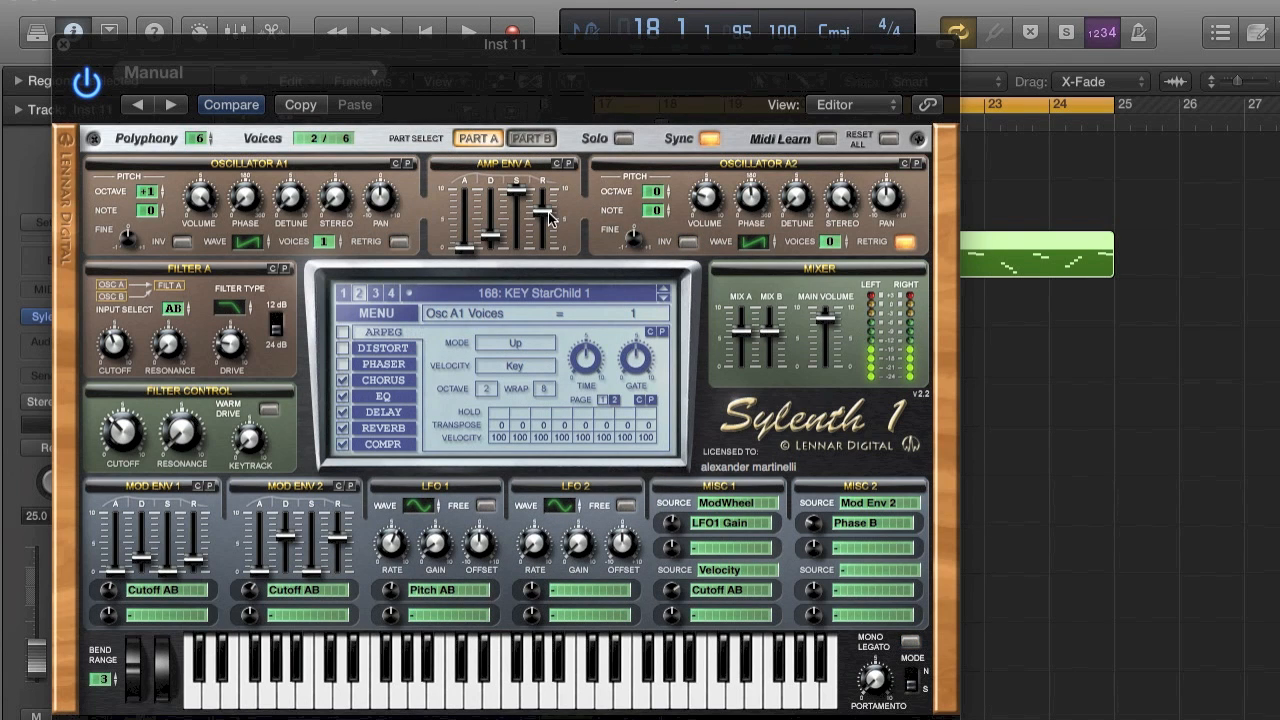
left_click_drag(548, 328, 548, 296)
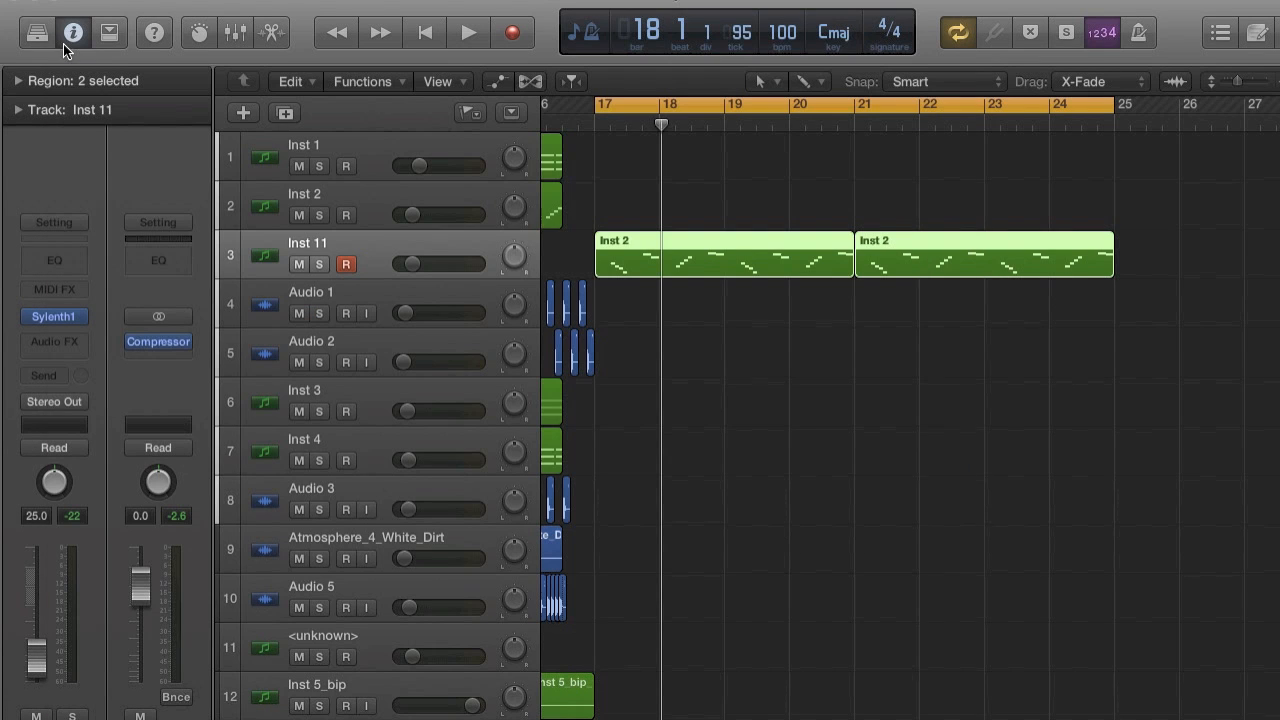
Open the Inst 11 regions in the Piano Roll and set the track volume to -26.0 dB during playback.
double_click(788, 263)
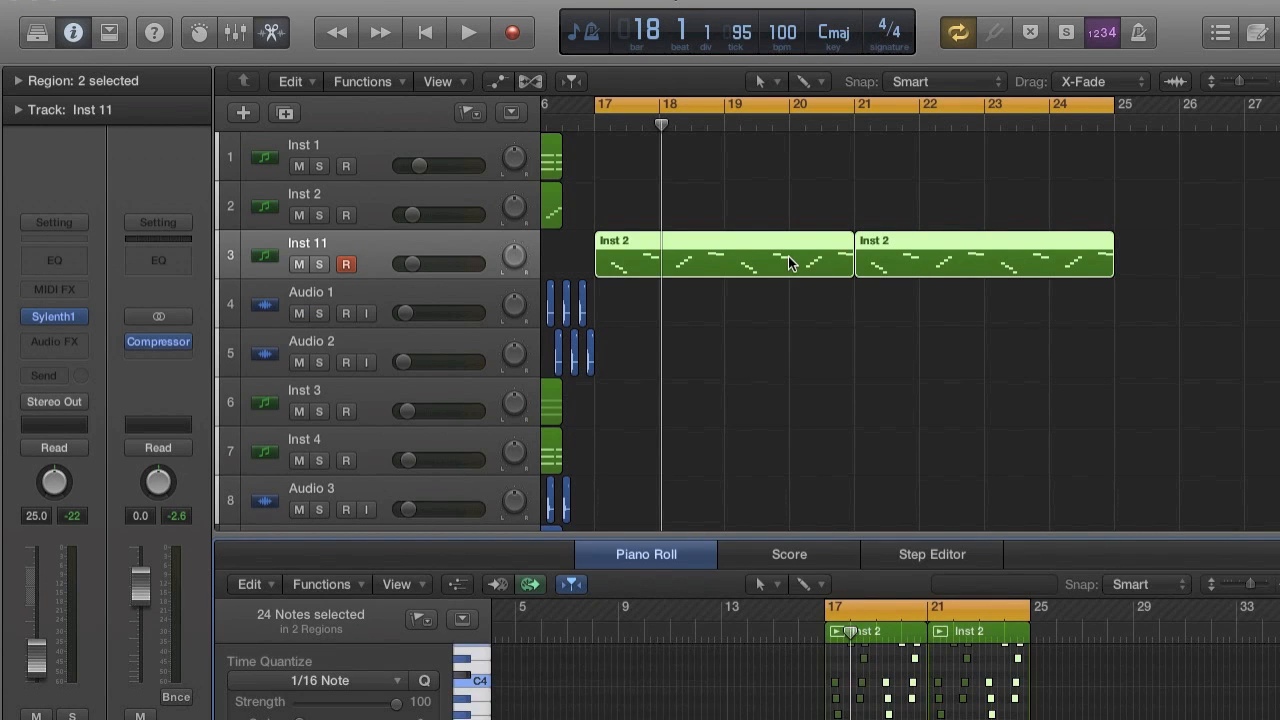
key("space")
left_click_drag(413, 263, 411, 263)
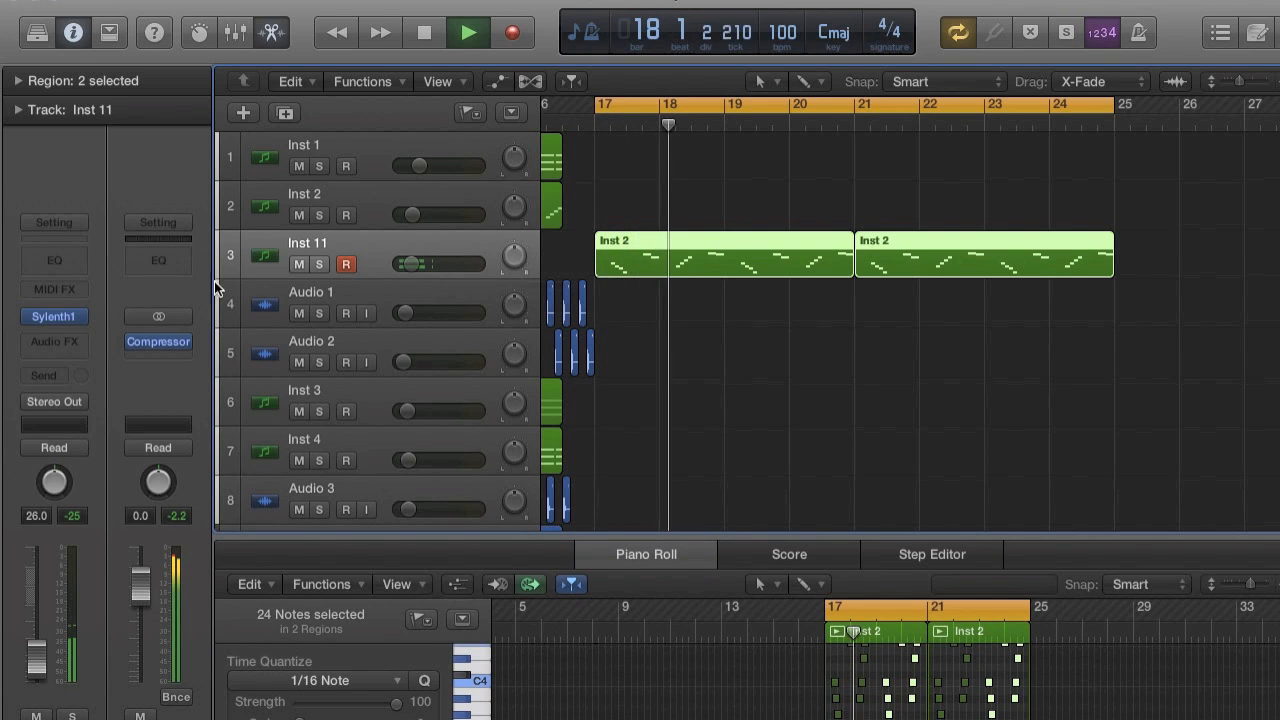
Set the octave of oscillator A1 in Sylenth1 to -1 while the melody plays, and stop playback.
left_click(50, 320)
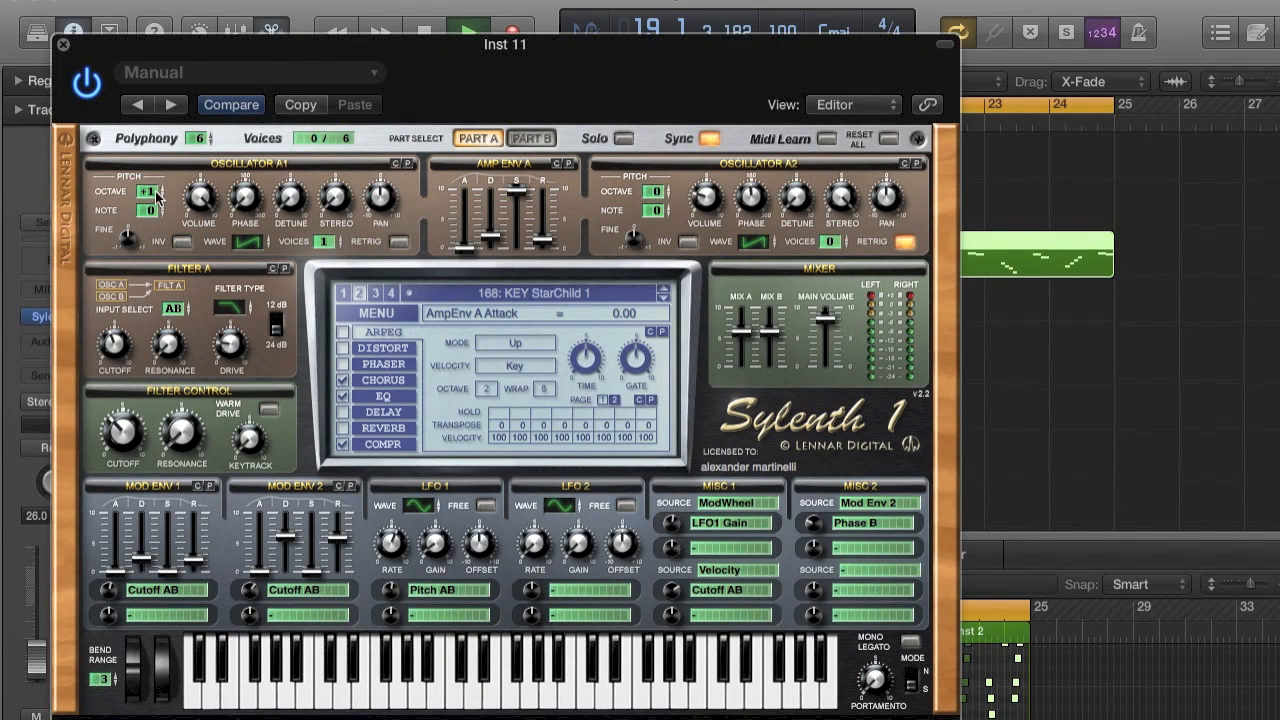
left_click_drag(163, 193, 155, 228)
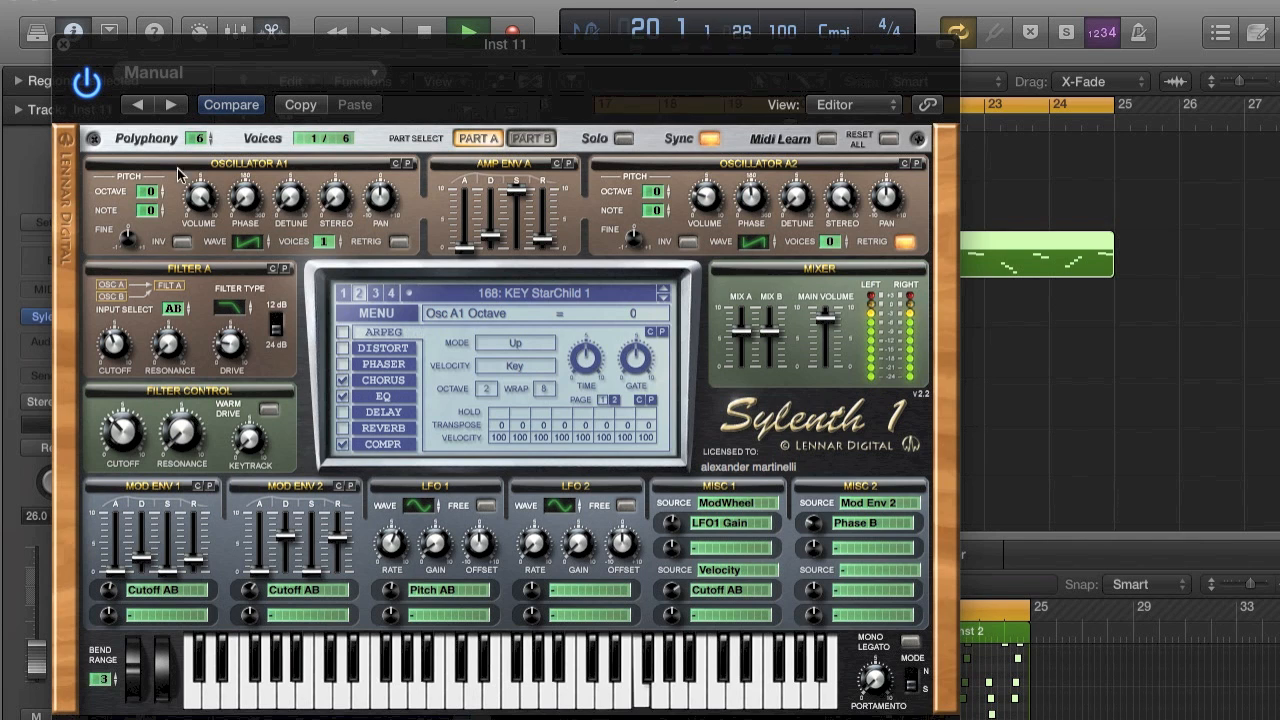
left_click_drag(149, 191, 147, 208)
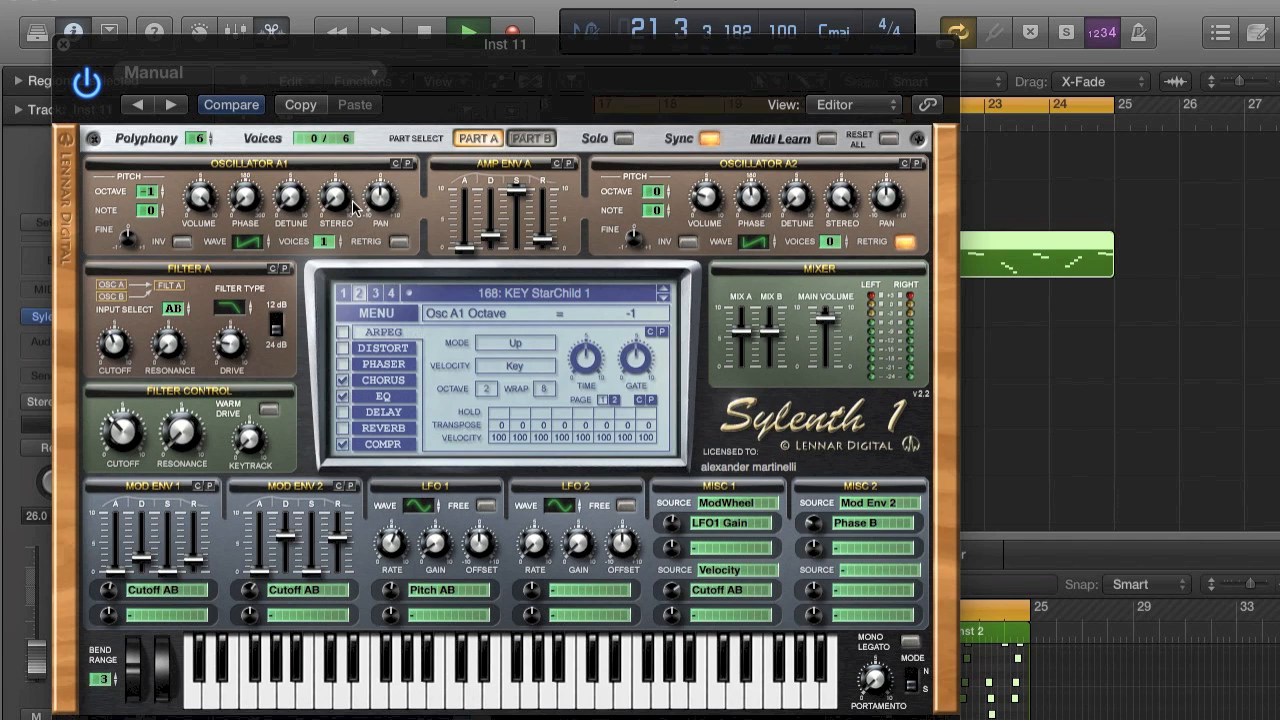
key("space")
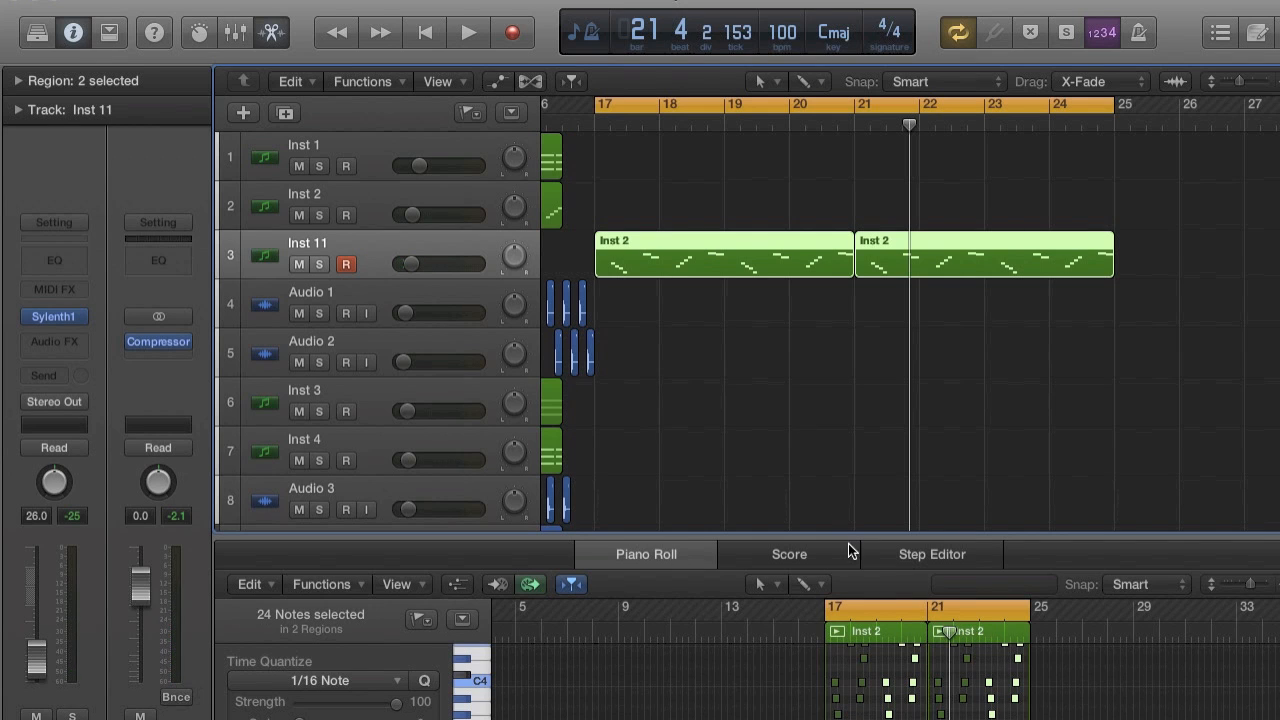
Lengthen the four descending notes from 17.2 slightly so that they overlap, and listen to the result.
left_click_drag(849, 513, 862, 245)
scroll(907, 514, "up", 5)
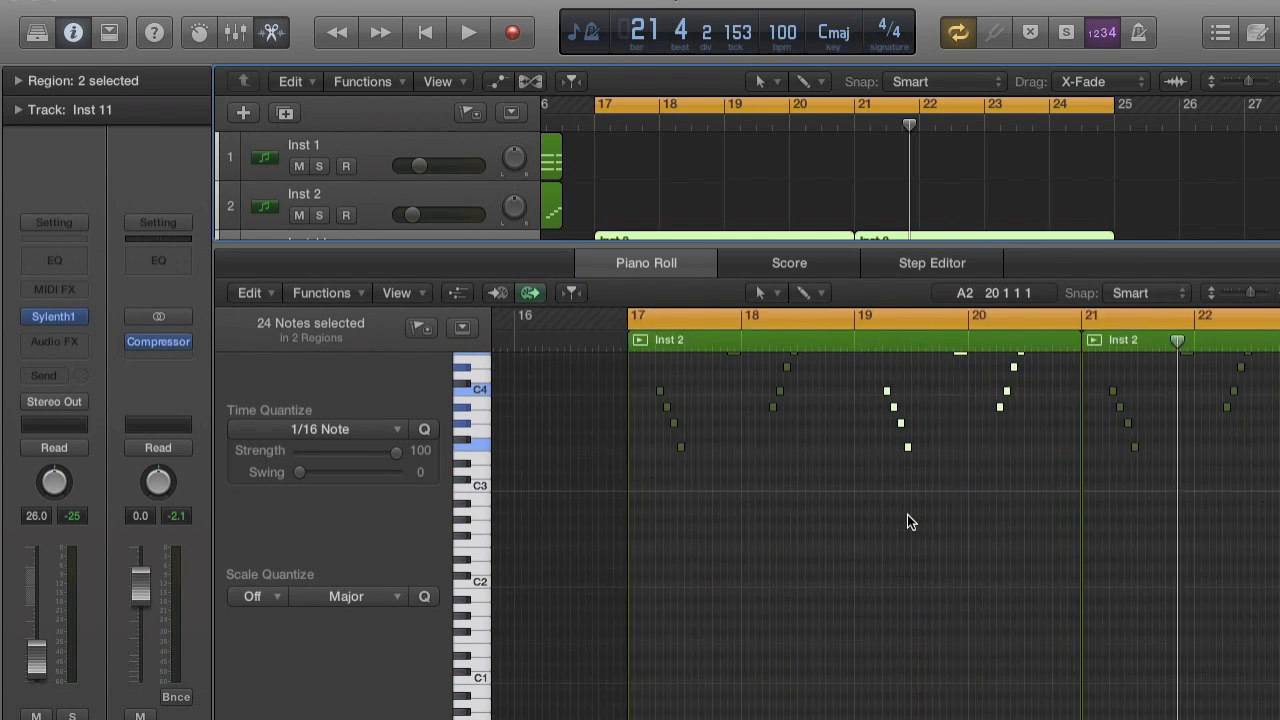
scroll(907, 514, "left", 5)
scroll(907, 514, "up", 2)
scroll(907, 514, "up", 1)
left_click_drag(688, 441, 848, 699)
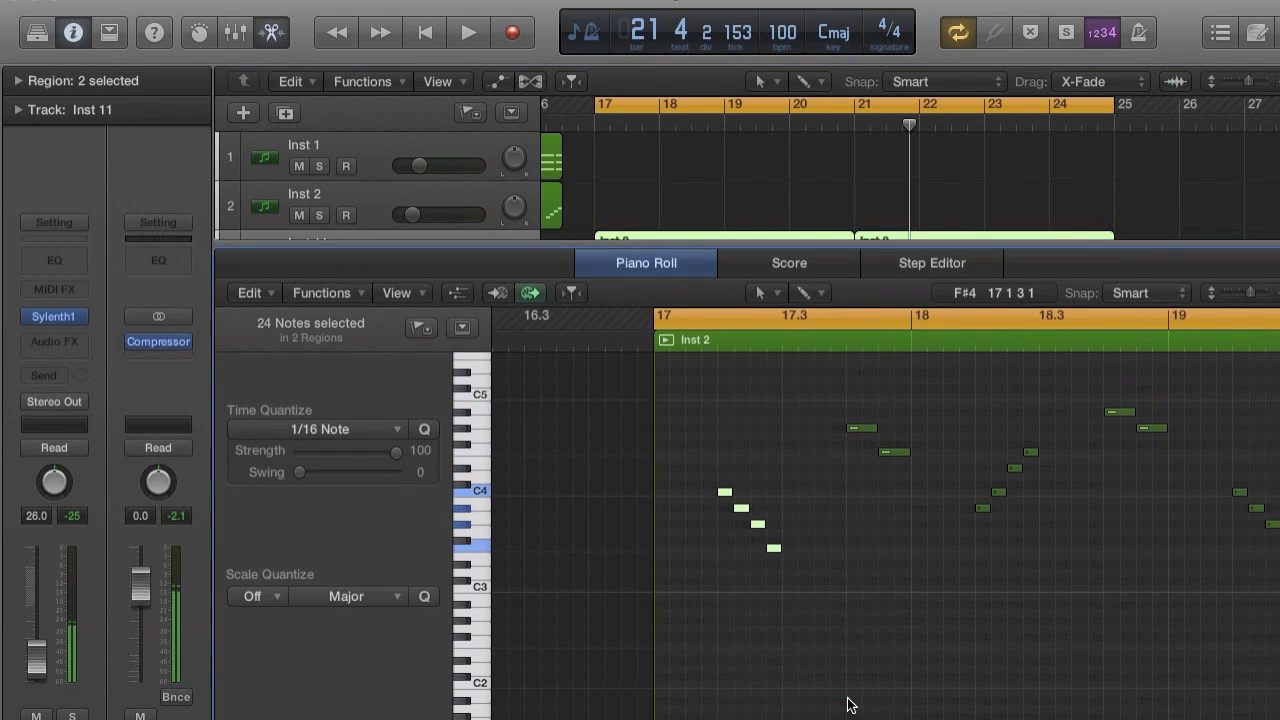
key("super+Right")
key("super+Right")
key("super+Right")
left_click_drag(801, 508, 808, 507)
key("space")
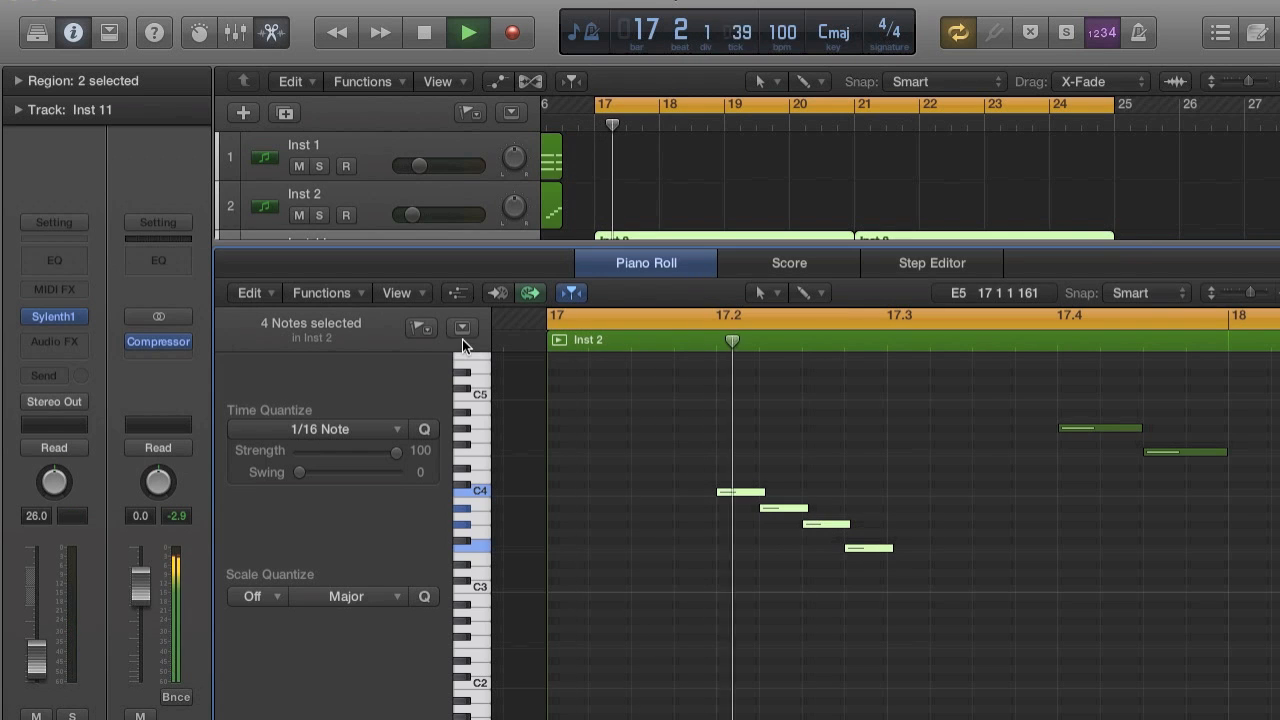
key("space")
Turn on Mono Legato in Sylenth1, set the portamento time to 4.00 and listen to the glide.
left_click(60, 320)
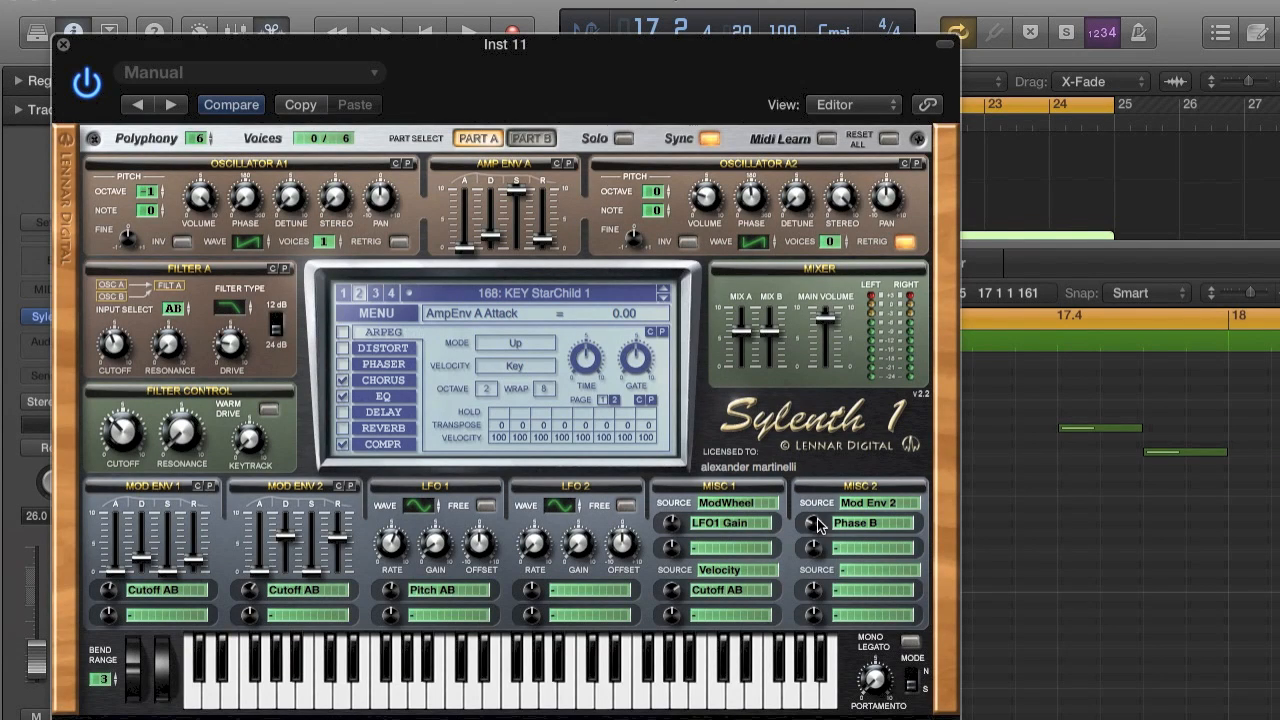
left_click(909, 644)
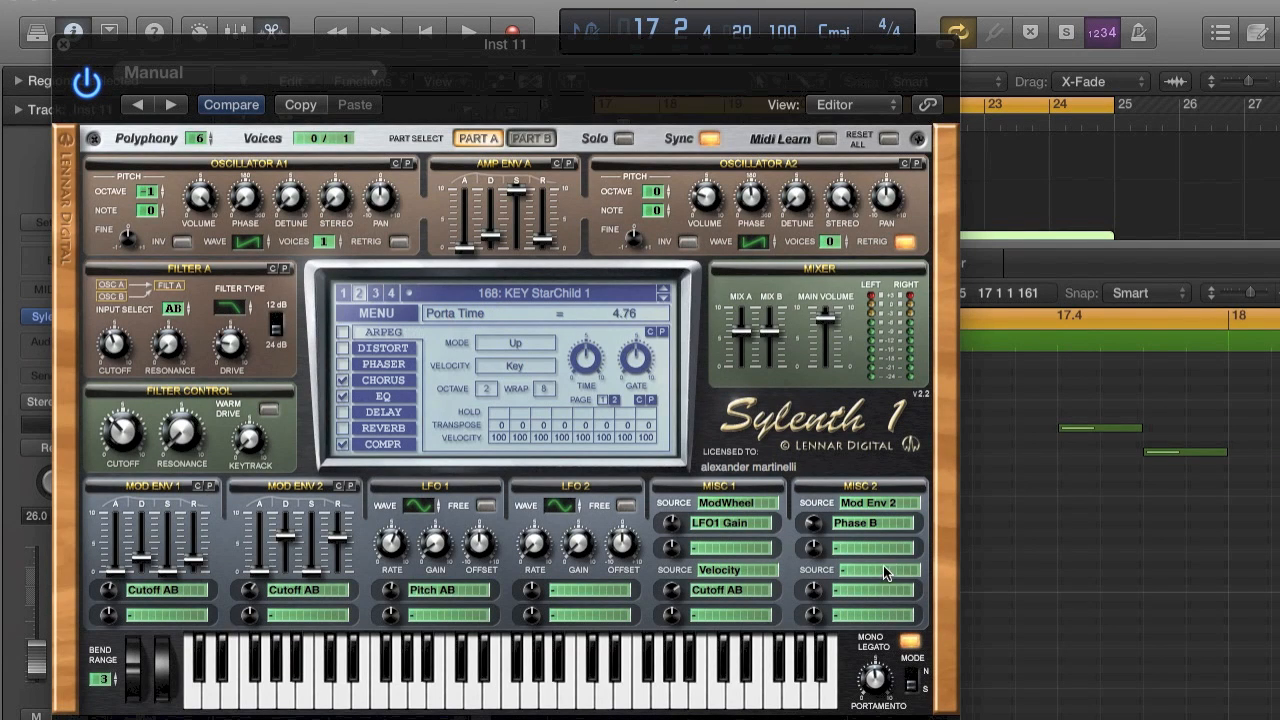
key("space")
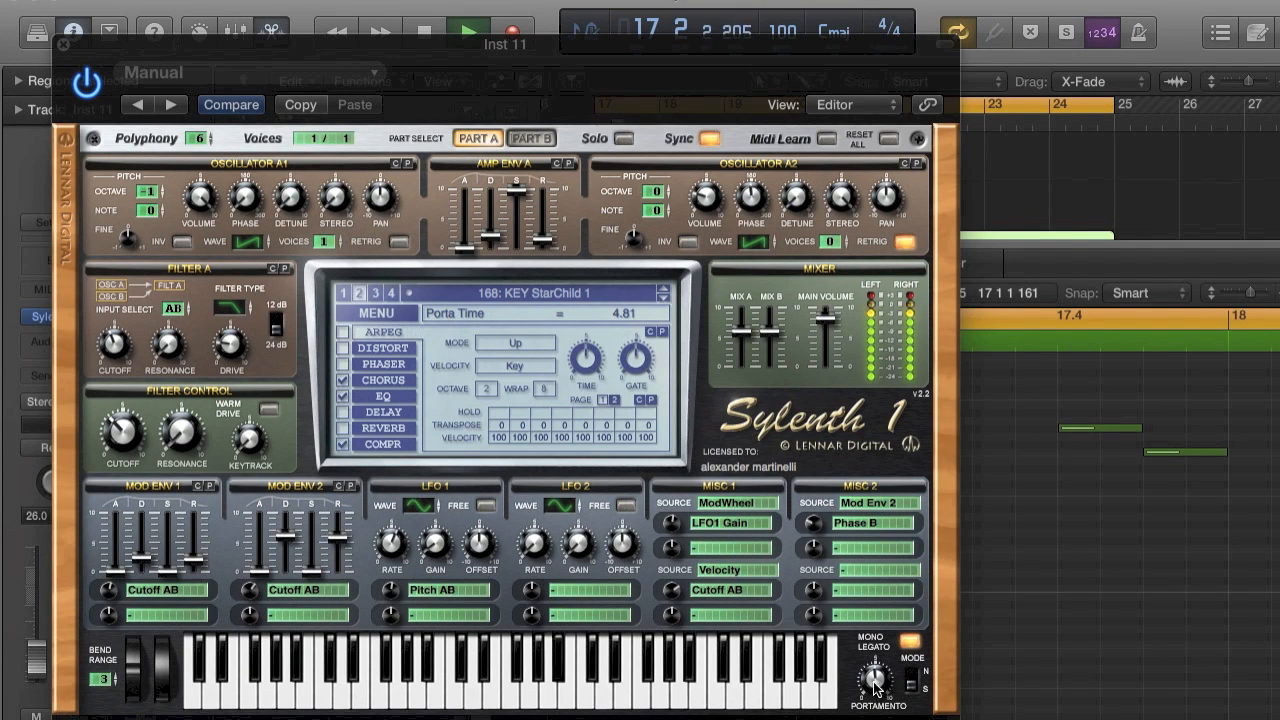
key("space")
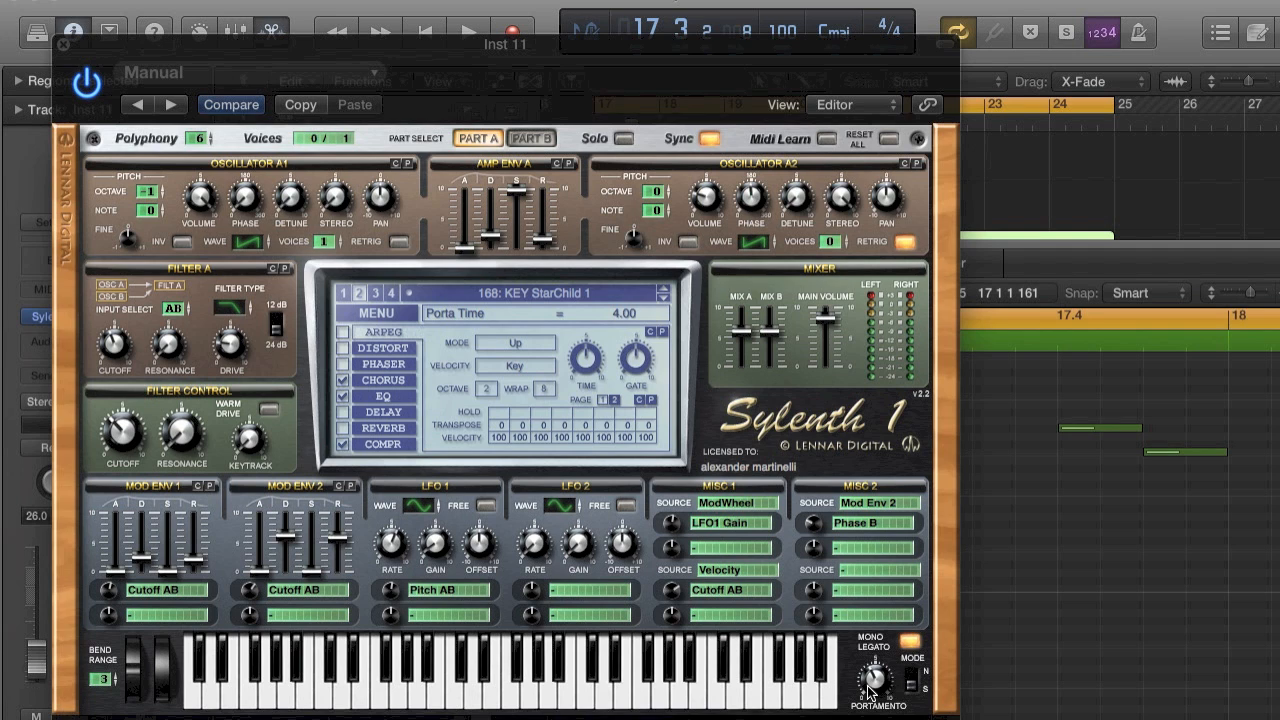
key("space")
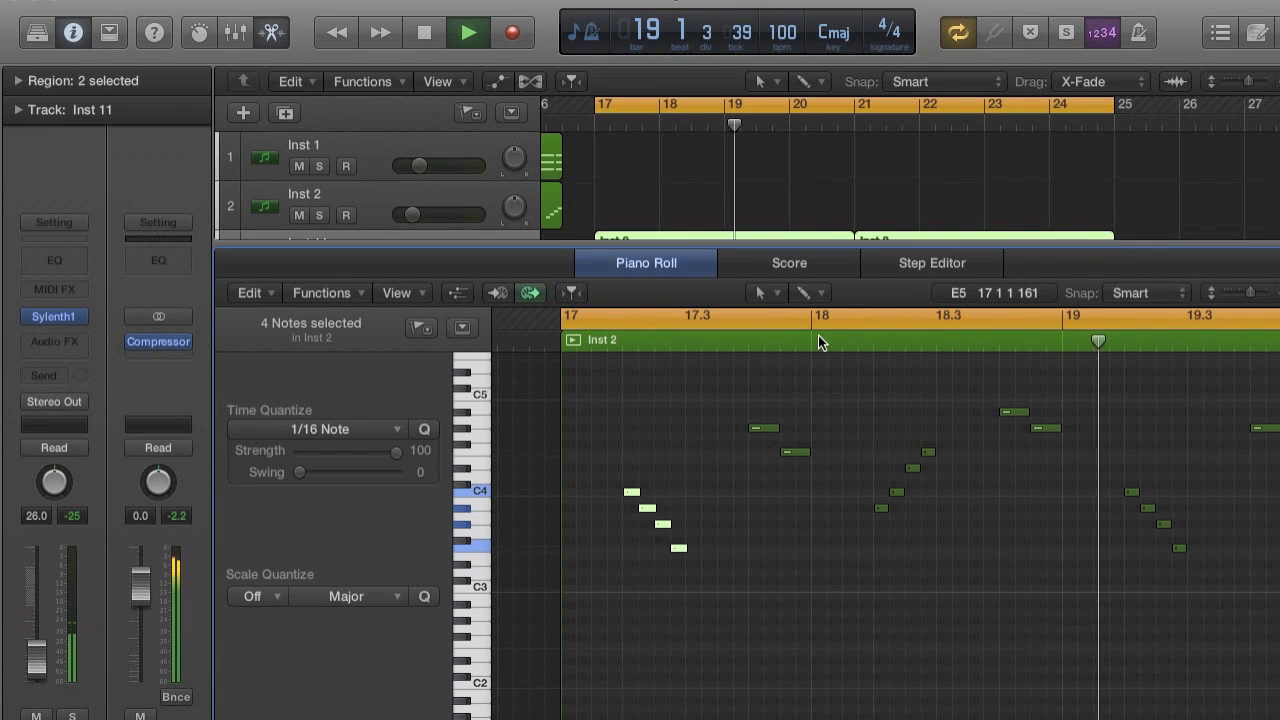
Stop playback and lengthen the two notes at 17.4 slightly so that they overlap.
key("space")
left_click_drag(747, 400, 820, 514)
key("super+Right")
key("super+Right")
scroll(820, 514, "left", 8)
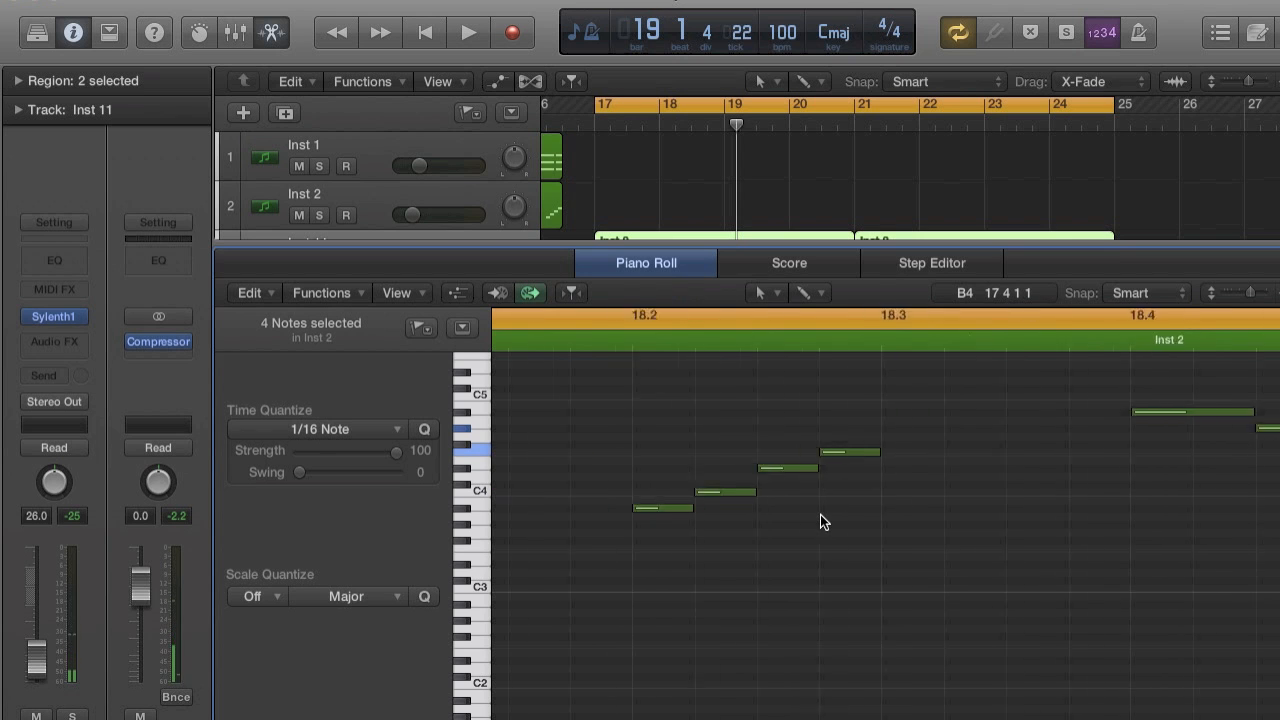
left_click_drag(660, 455, 672, 456)
Select all remaining notes from bar 18 to 25 in both regions, lengthen them slightly so they overlap, and start playback.
key("super+Left")
key("super+Left")
key("super+Left")
scroll(672, 459, "right", 4)
key("super+Left")
scroll(694, 362, "right", 3)
left_click_drag(612, 361, 1270, 621)
key("super+Left")
key("super+Left")
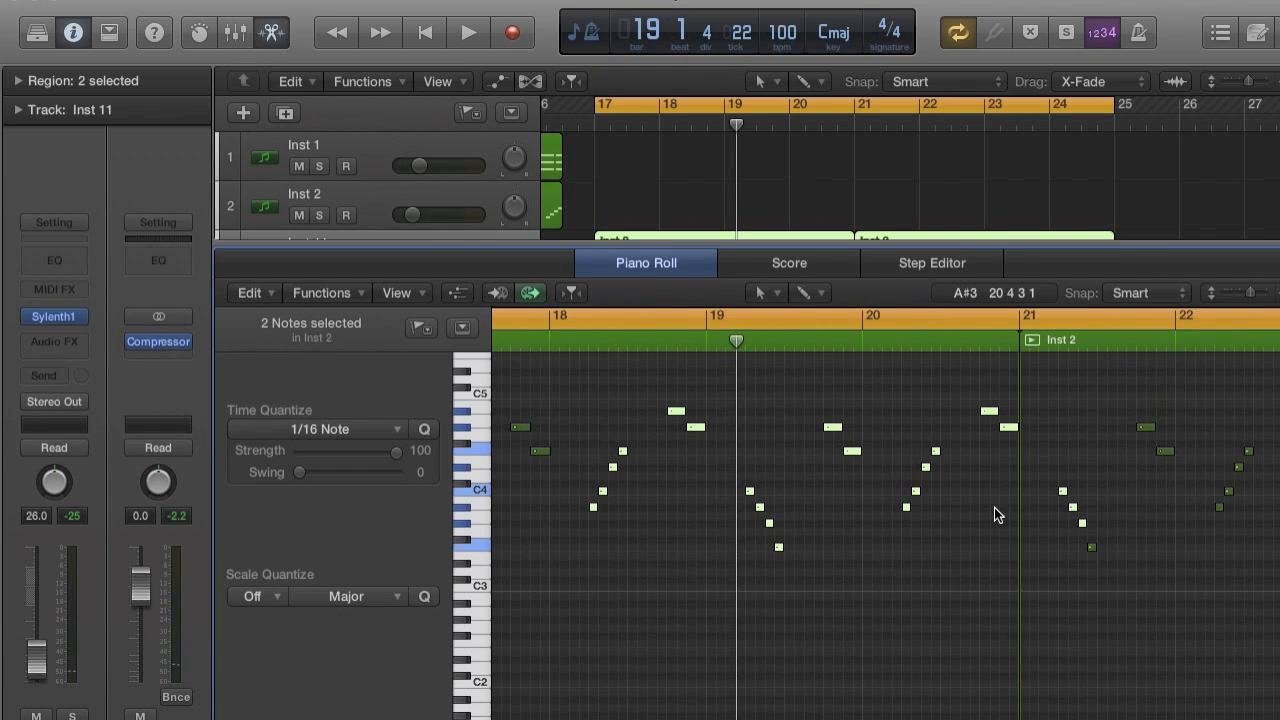
key("super+Left")
left_click_drag(663, 371, 1218, 596)
key("super+Right")
key("super+Right")
key("super+Right")
key("super+Right")
scroll(801, 504, "left", 5)
key("super+Right")
left_click_drag(747, 408, 756, 412)
key("space")
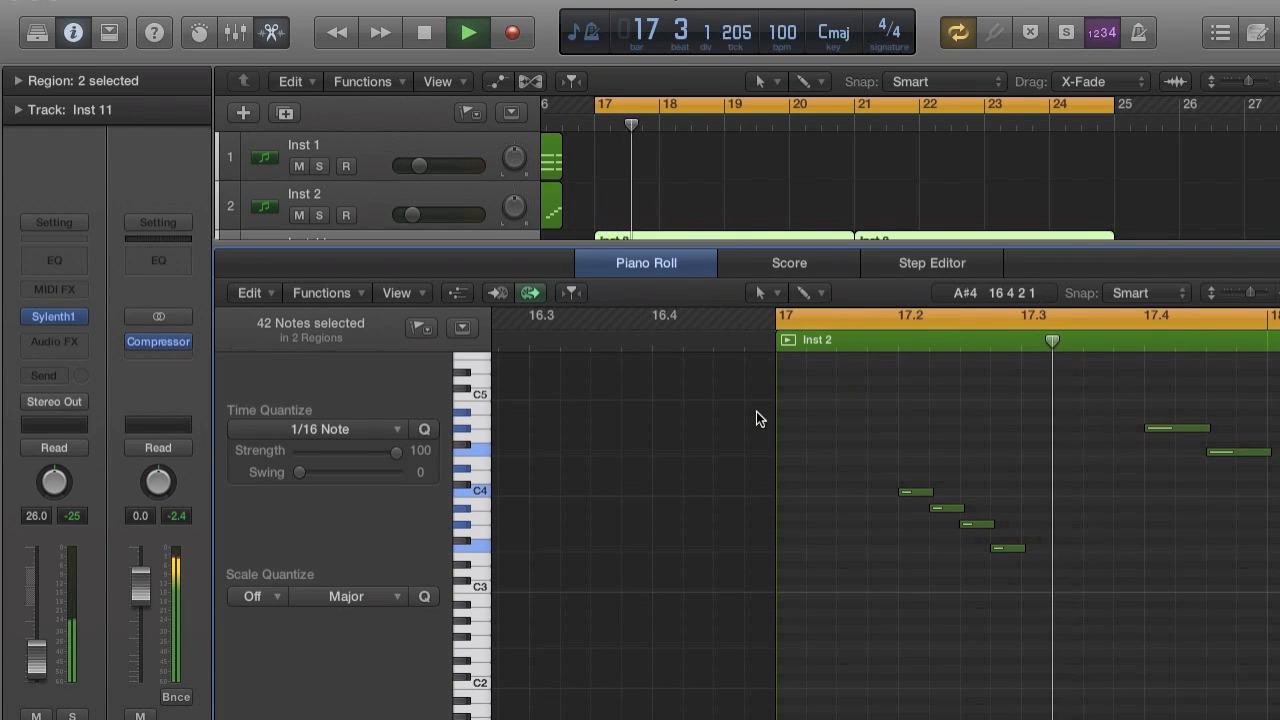
Raise the Sylenth1 filter control cutoff and set oscillator A2 to the QPulse wave with 2 voices and retrigger off.
left_click_drag(708, 246, 723, 598)
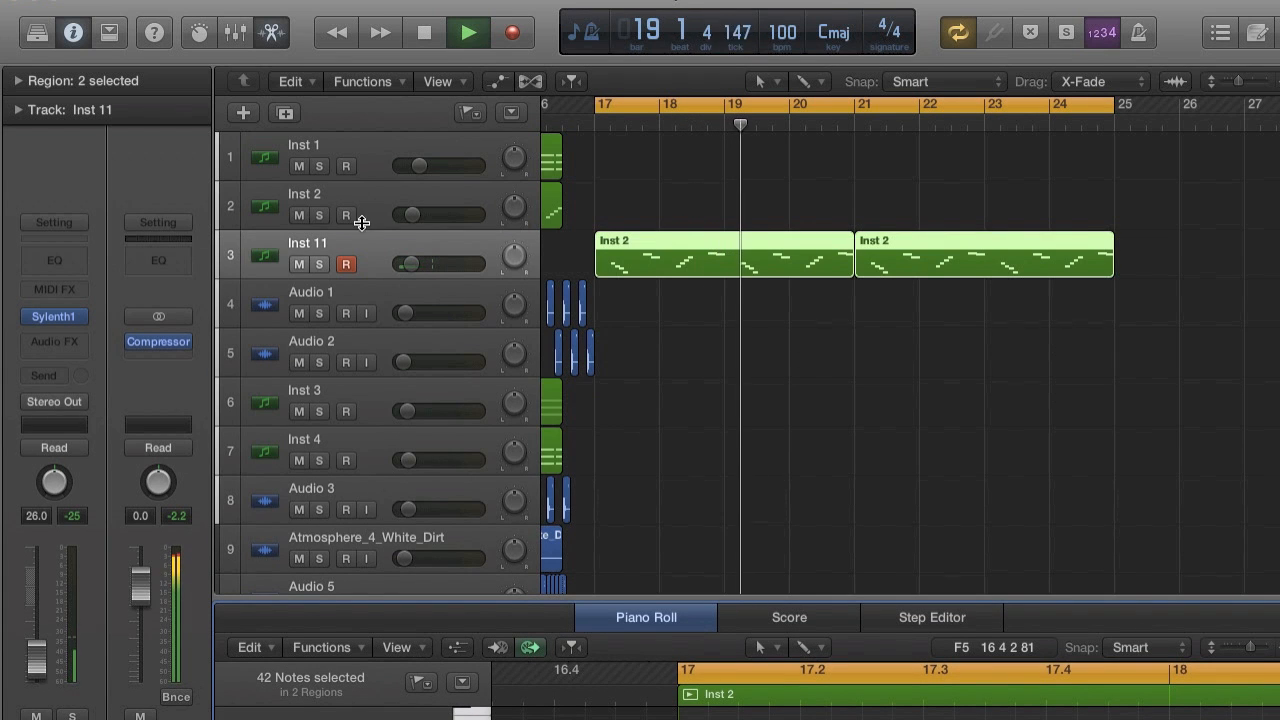
left_click(40, 316)
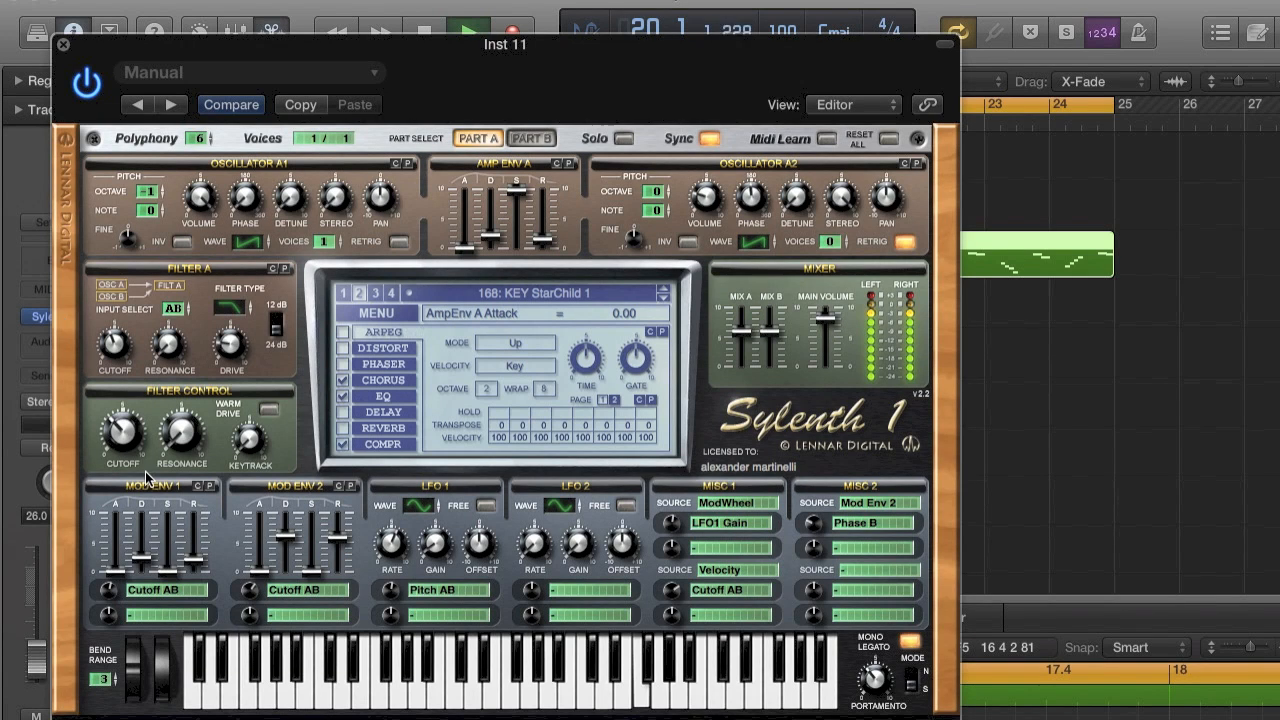
left_click_drag(133, 453, 133, 405)
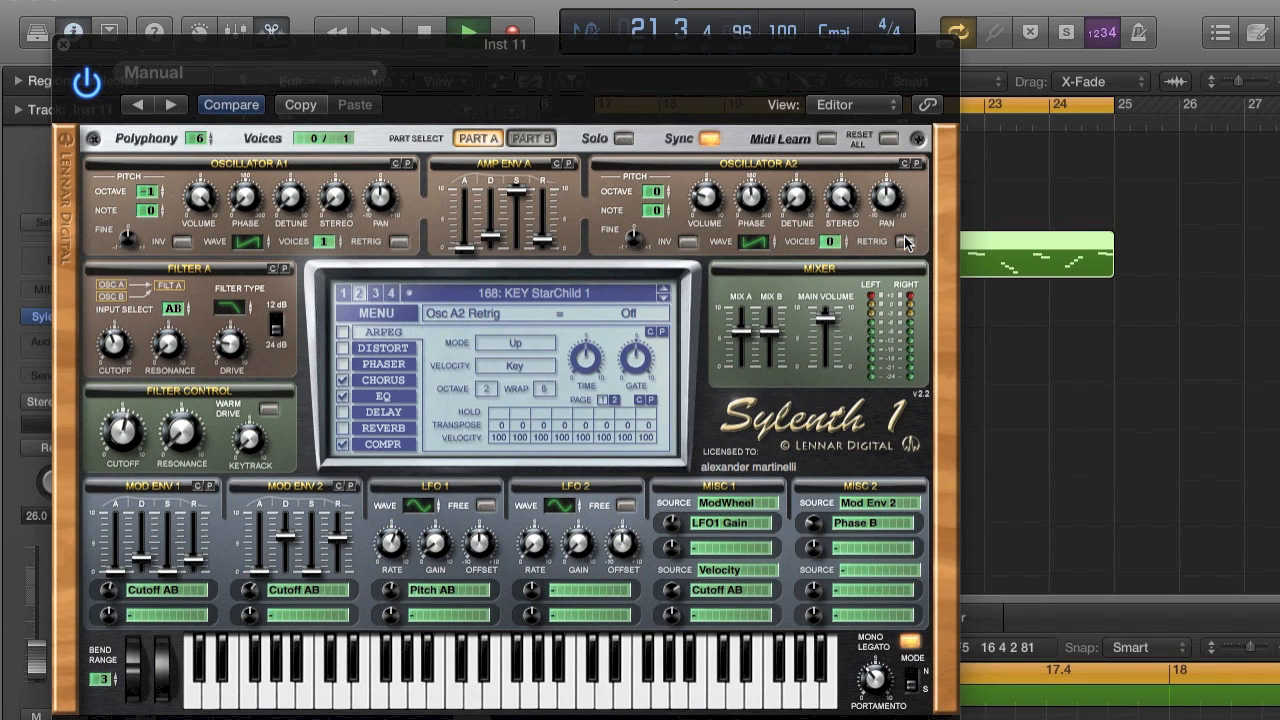
left_click_drag(766, 240, 783, 205)
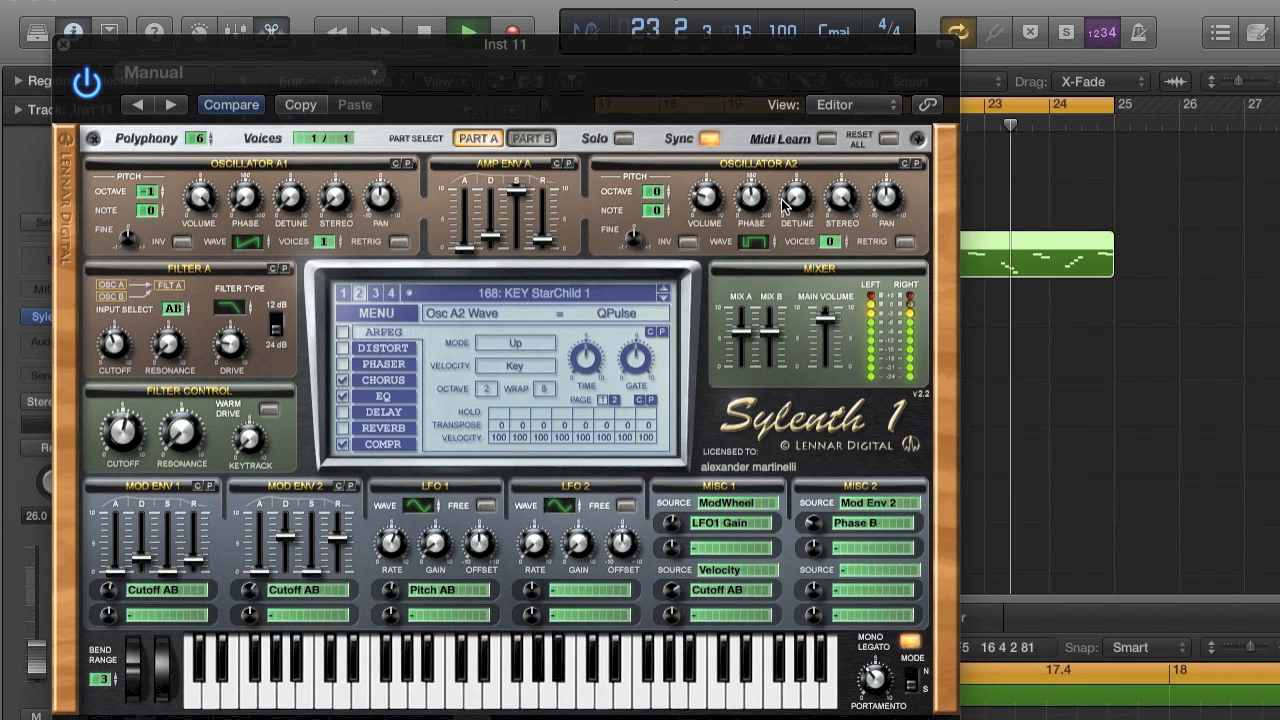
left_click_drag(831, 242, 842, 218)
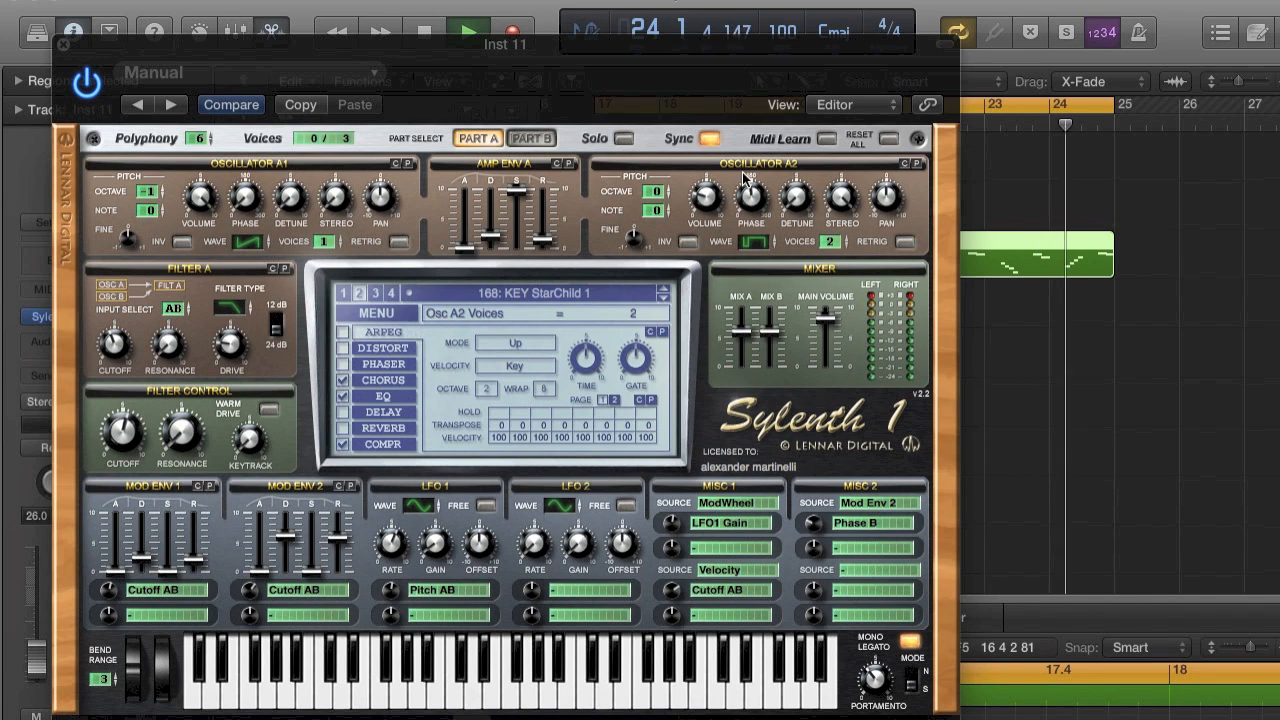
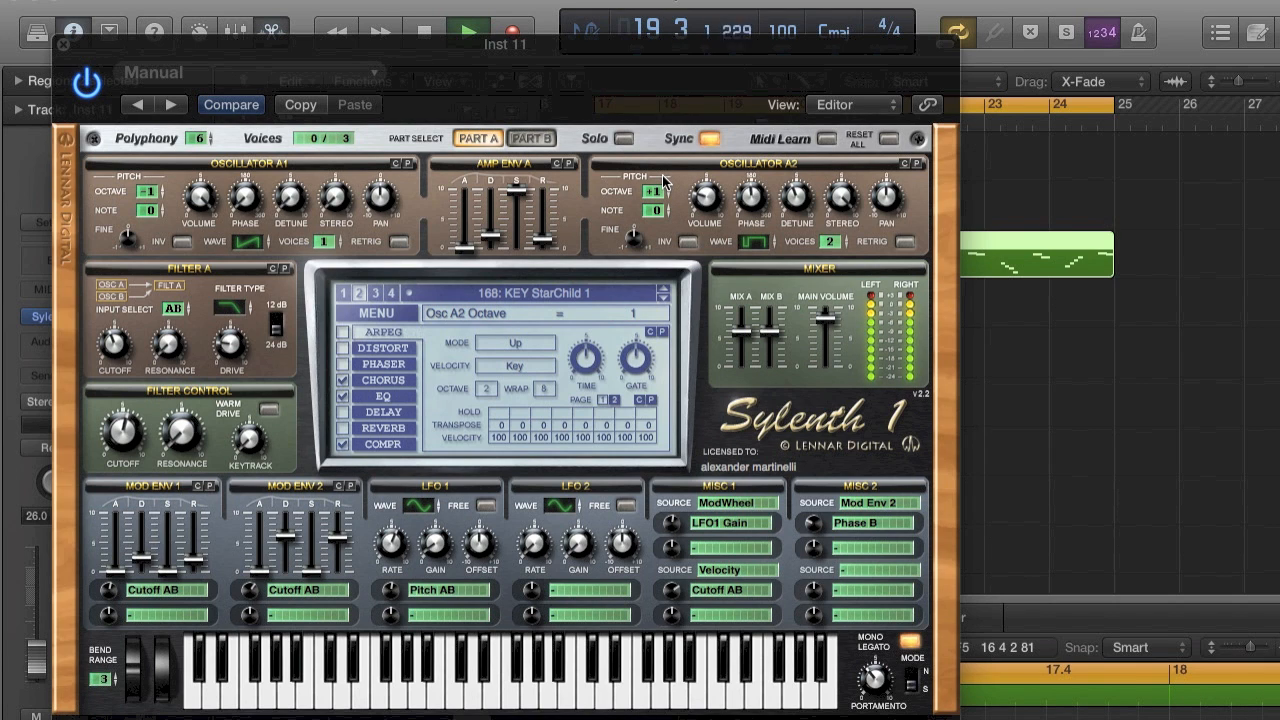
Set oscillator A2's octave to 0, try a note offset of +7, return the note to 0 and stop playback.
left_click_drag(663, 205, 665, 210)
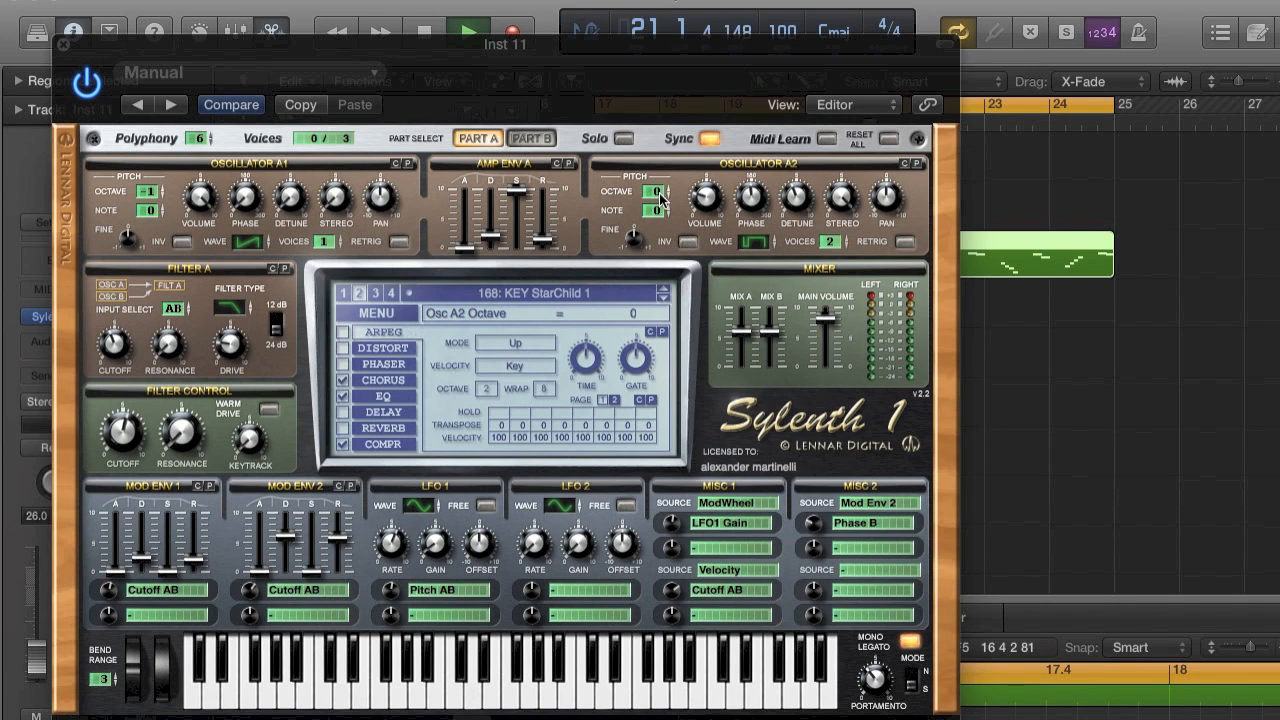
left_click_drag(660, 174, 679, 86)
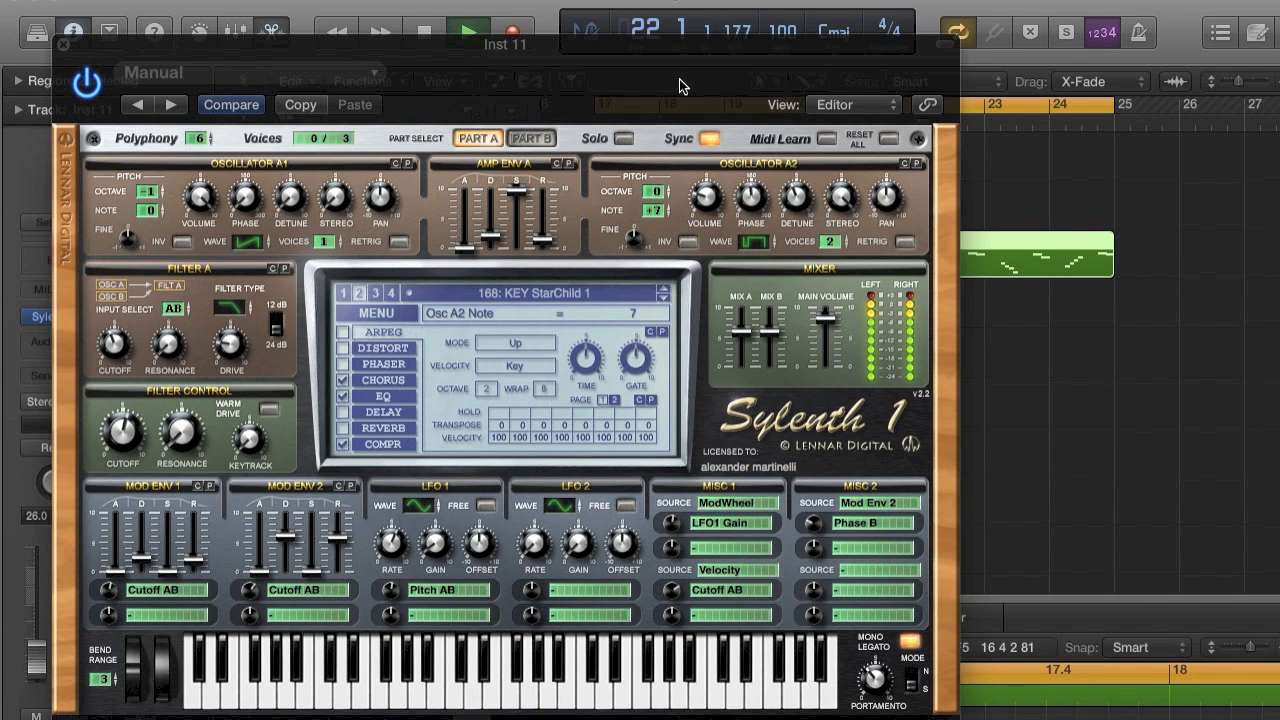
left_click_drag(688, 217, 654, 226)
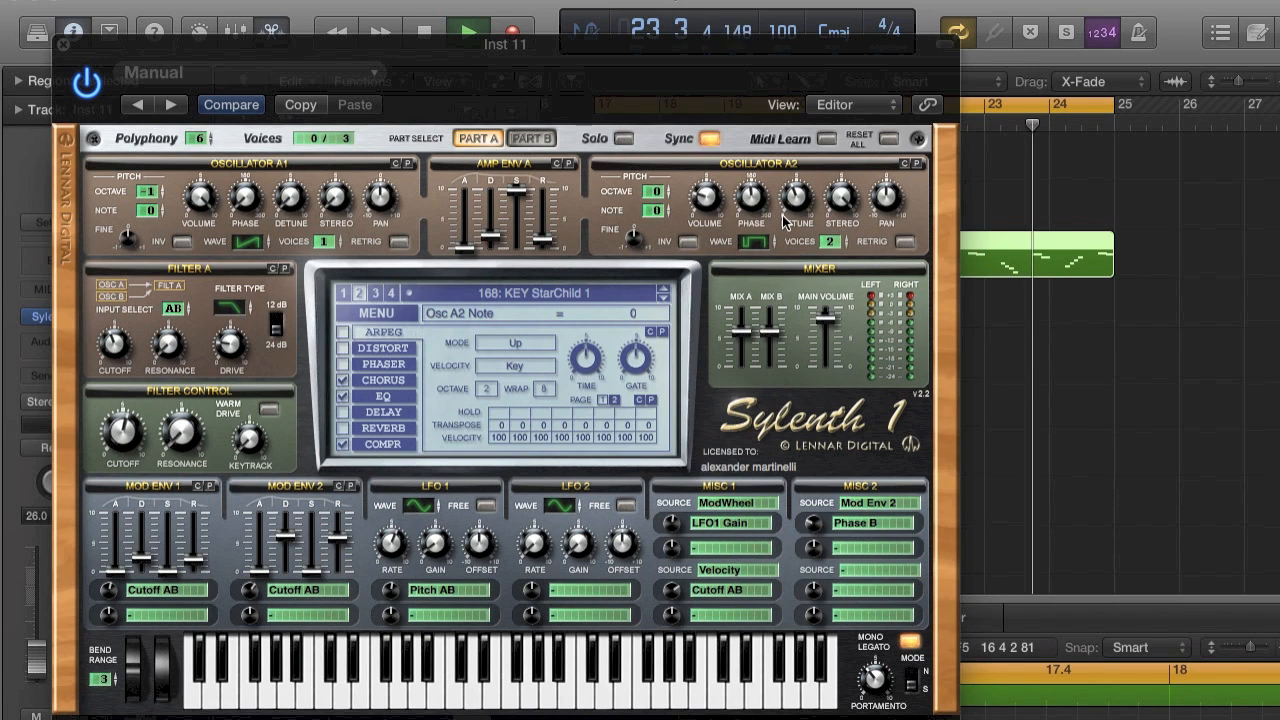
key("space")
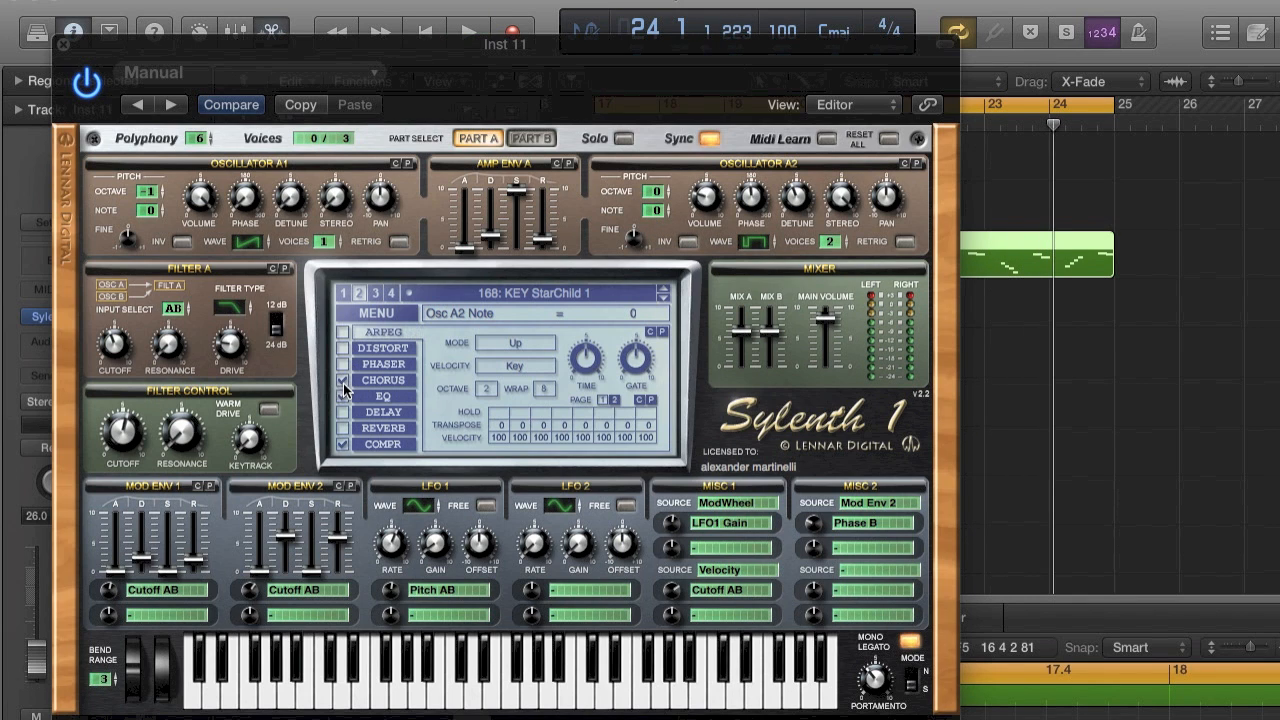
Turn on the Sylenth1 distortion, set its amount to 2.90 and set the main volume to 7.35.
left_click(343, 347)
left_click(371, 347)
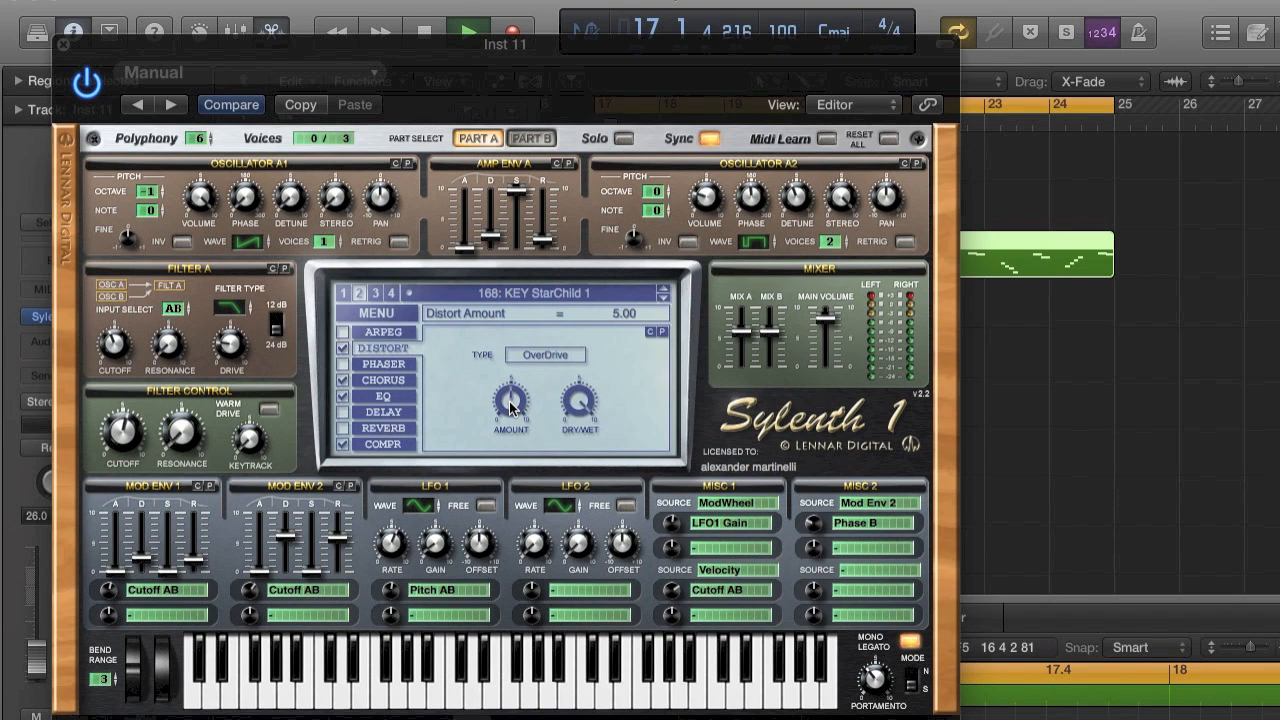
left_click_drag(510, 407, 512, 451)
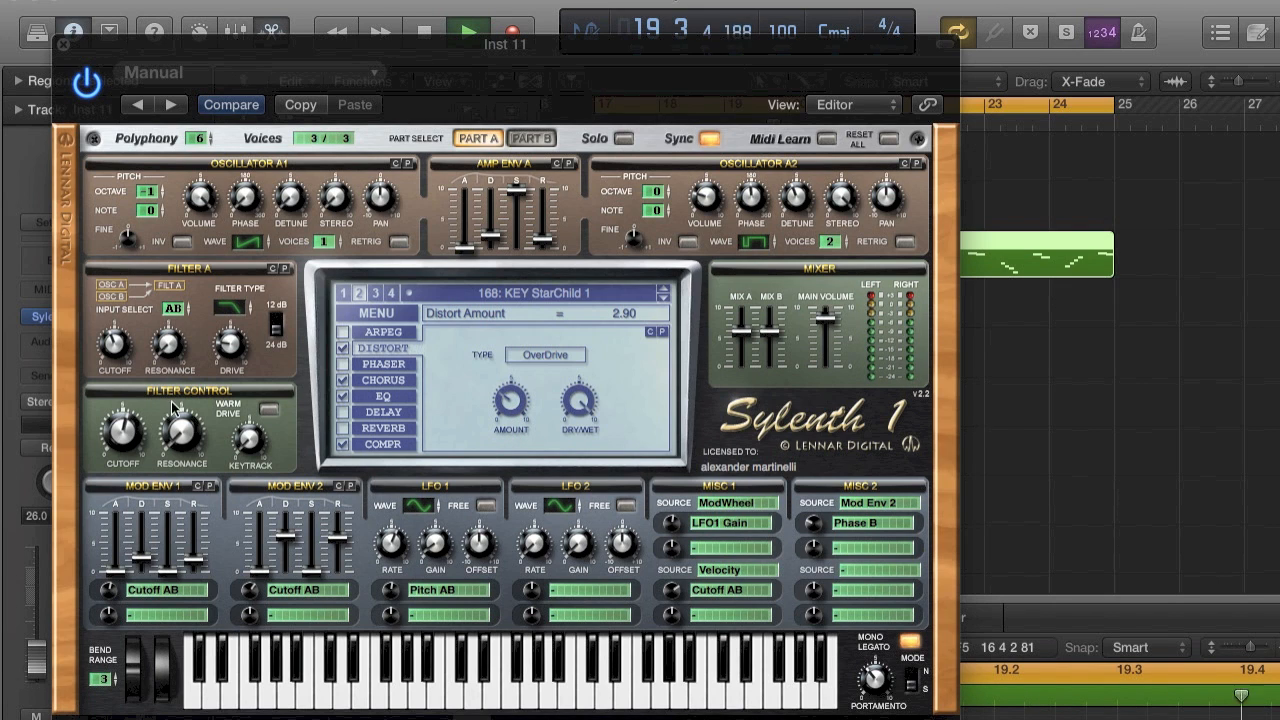
left_click_drag(843, 309, 837, 326)
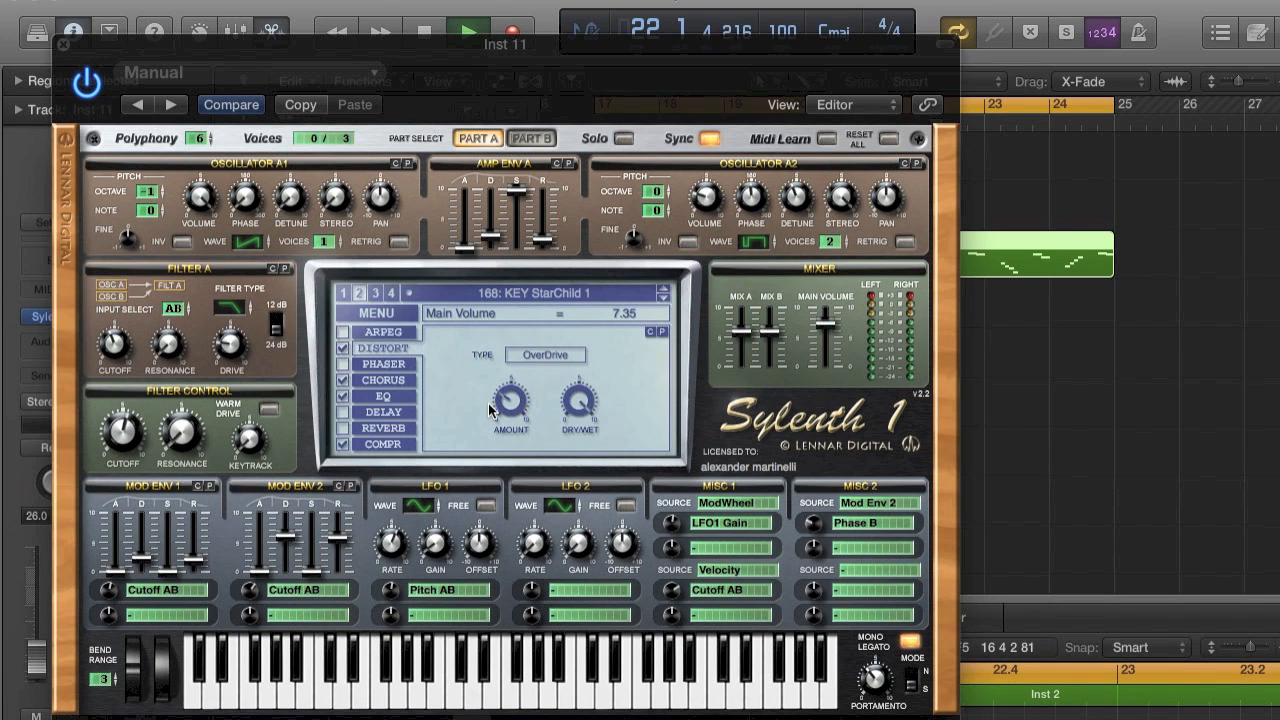
Turn on the Sylenth1 reverb with a dry/wet of 43.50 % and close the plug-in window.
left_click(343, 428)
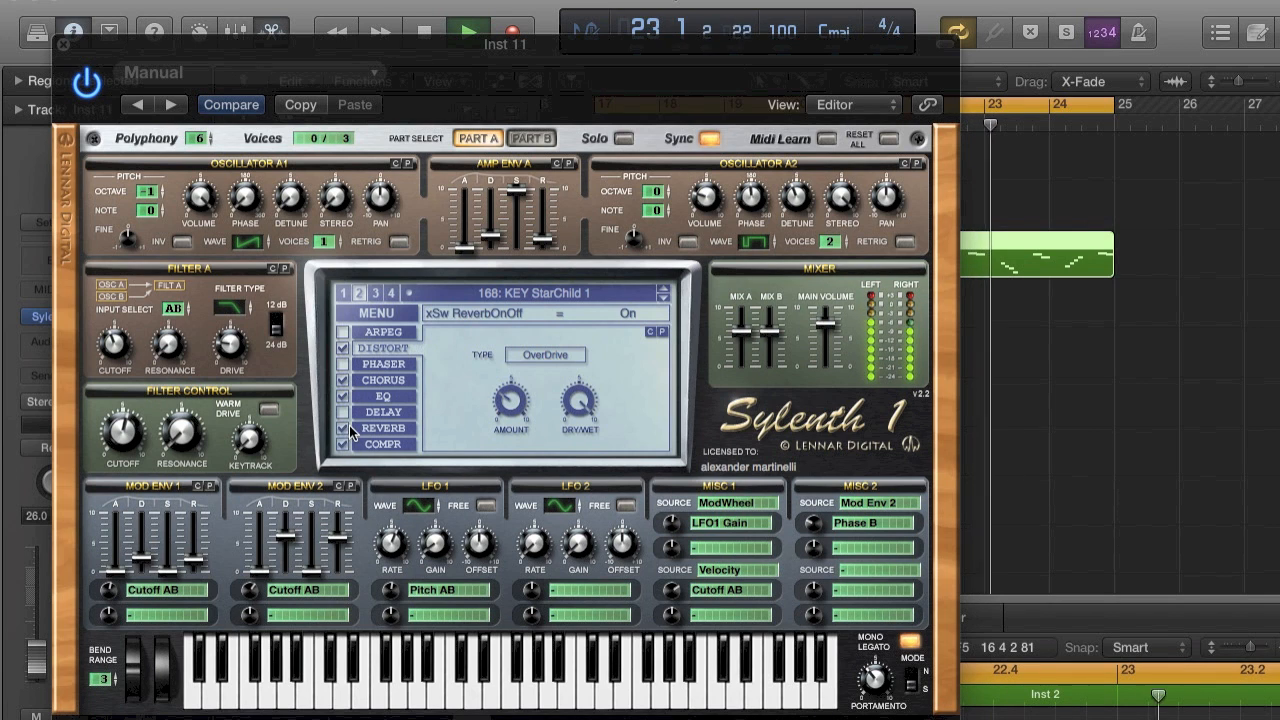
left_click(362, 428)
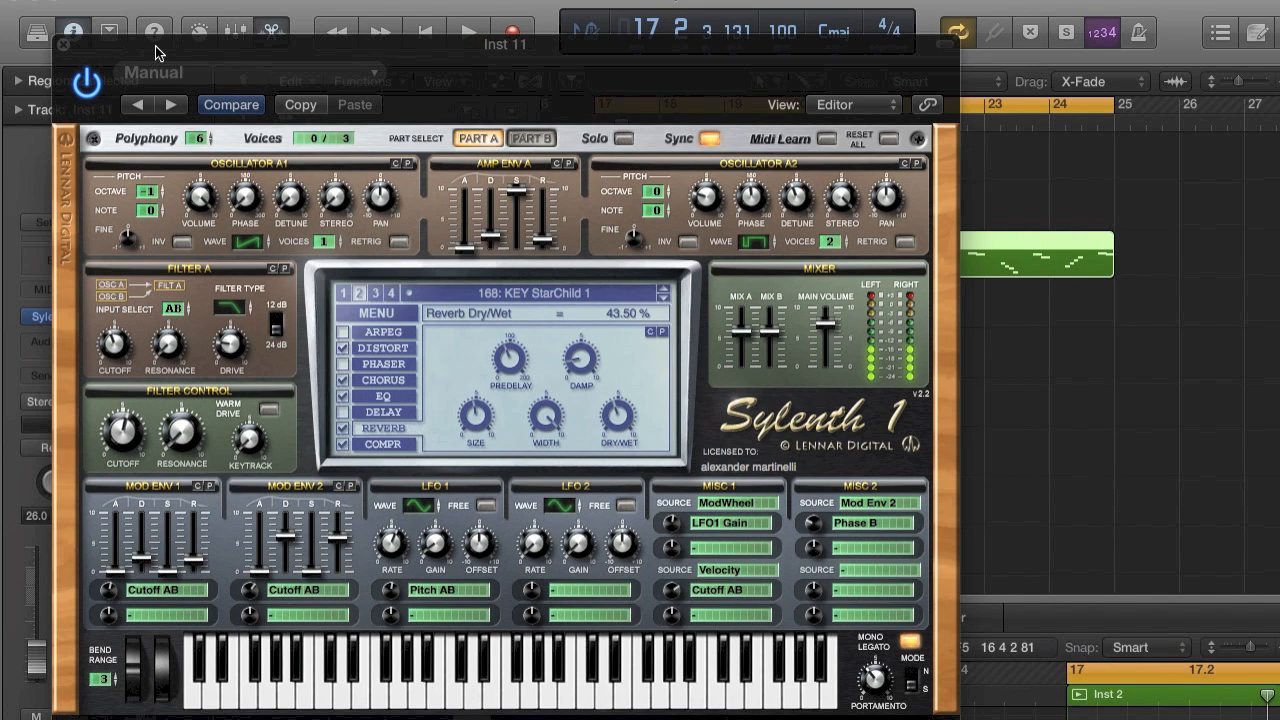
left_click(58, 47)
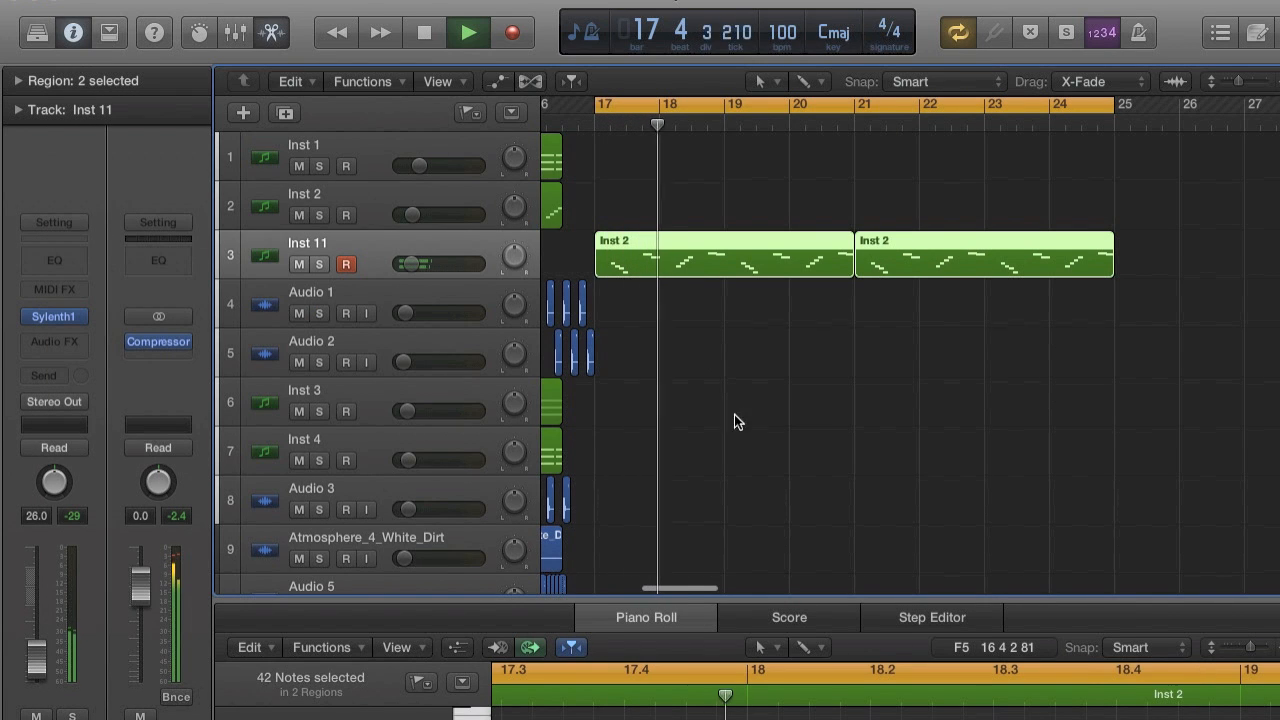
Enlarge the Piano Roll, then examine and listen to the Inst 11 melody from bar 17 to bar 19.
left_click_drag(758, 600, 837, 166)
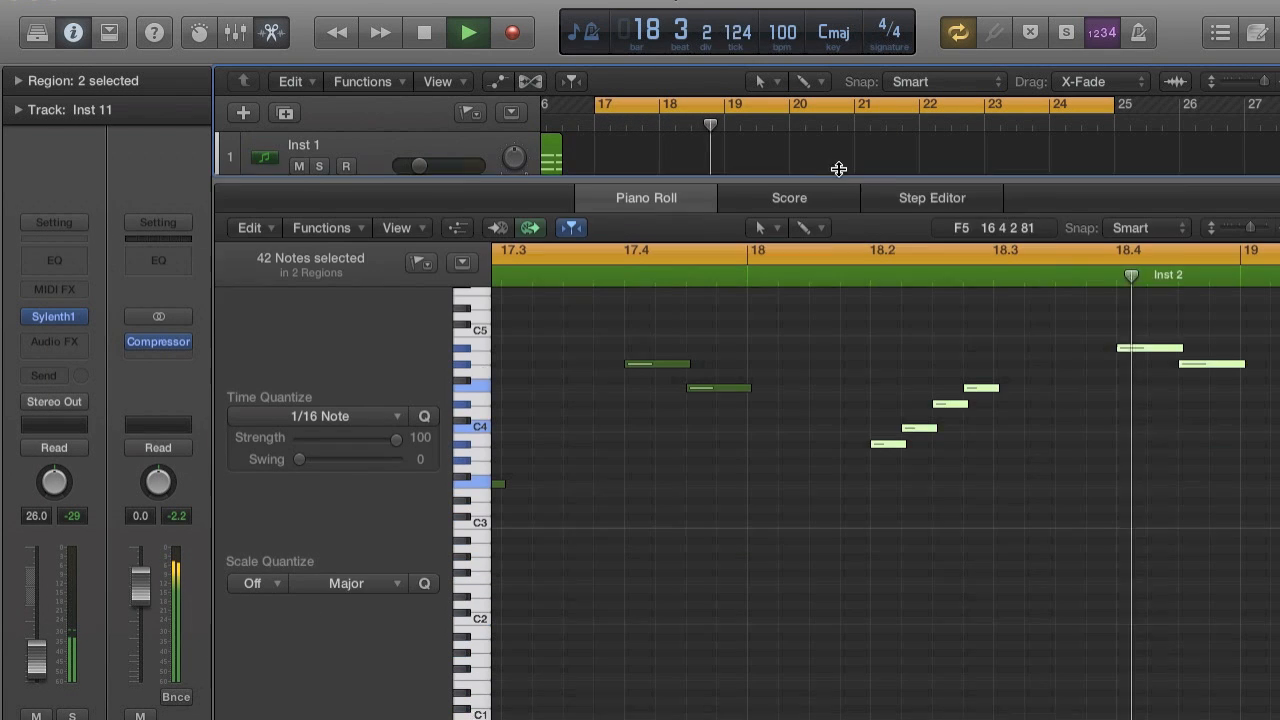
key("space")
scroll(899, 441, "down", 8)
scroll(899, 441, "right", 3)
scroll(899, 441, "up", 5)
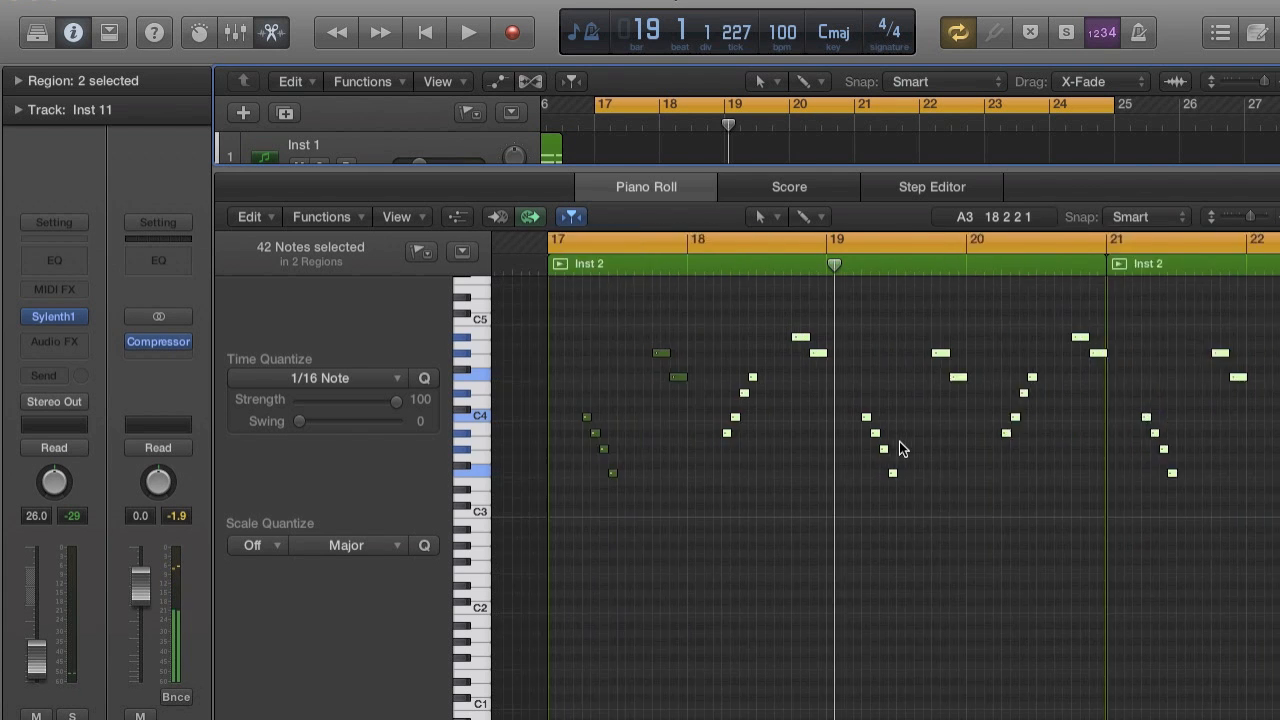
scroll(899, 441, "up", 4)
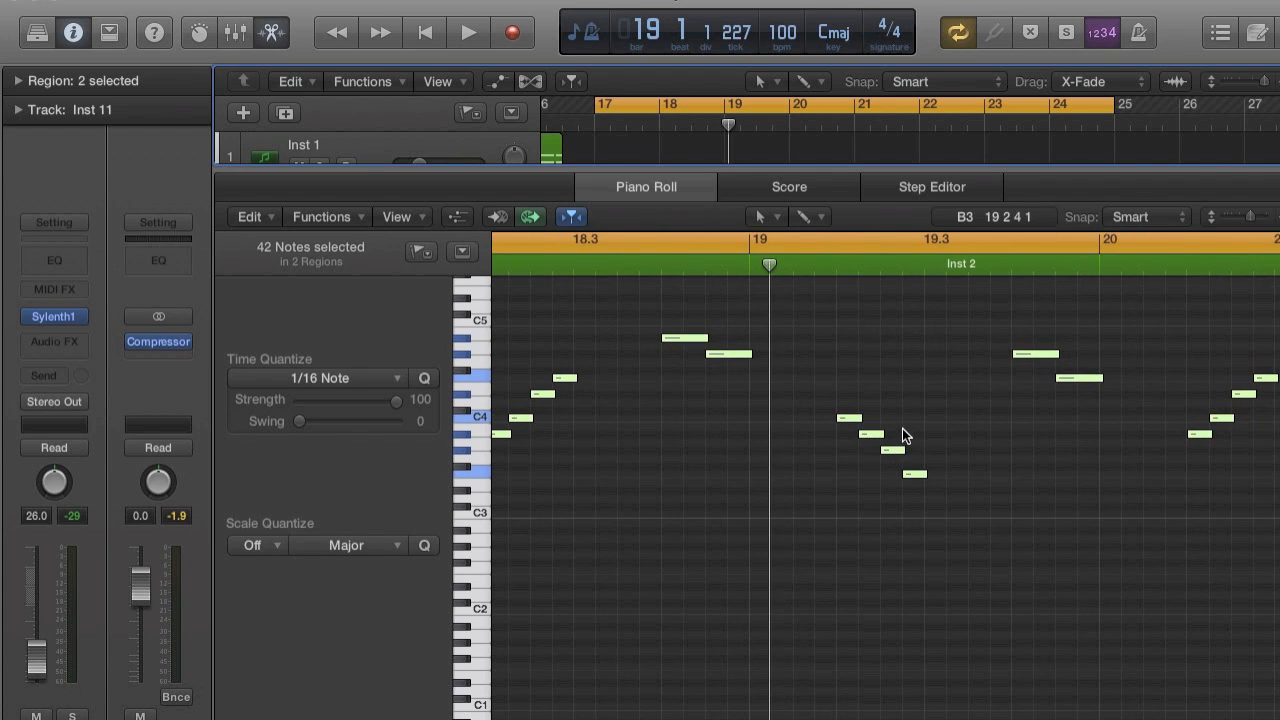
scroll(902, 430, "down", 6)
scroll(905, 421, "down", 2)
scroll(905, 421, "up", 2)
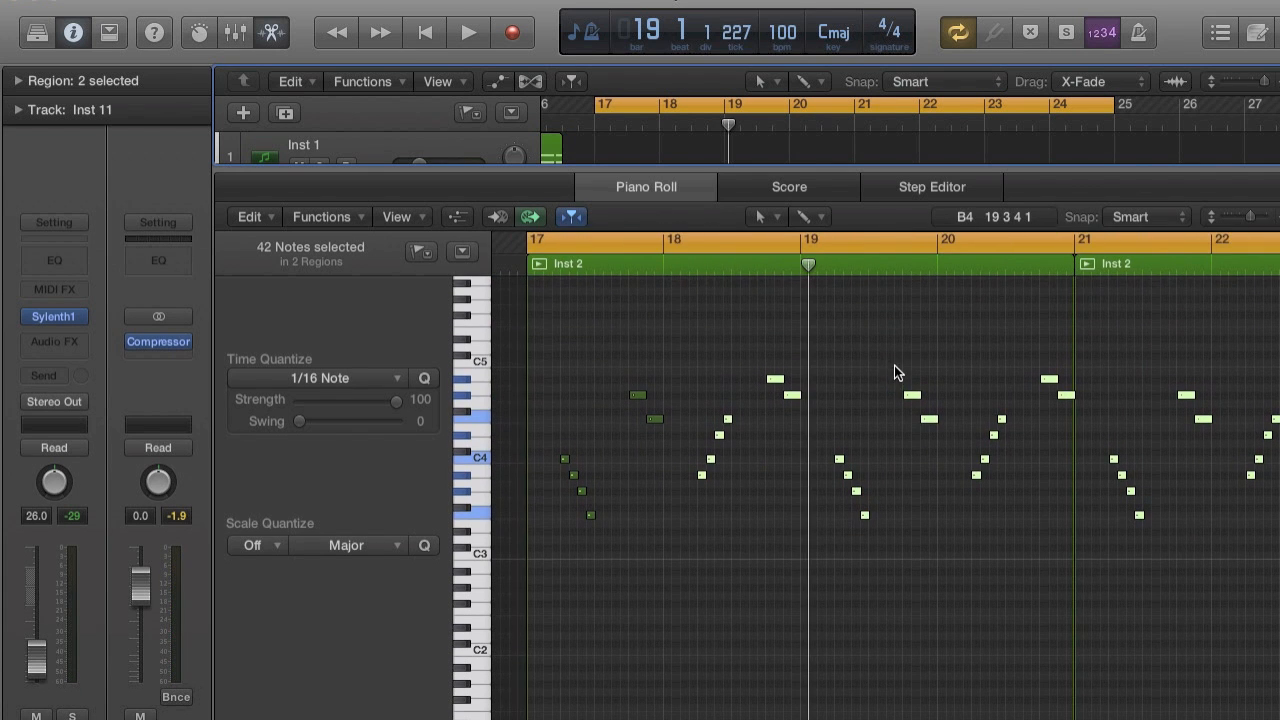
key("space")
scroll(893, 360, "up", 3)
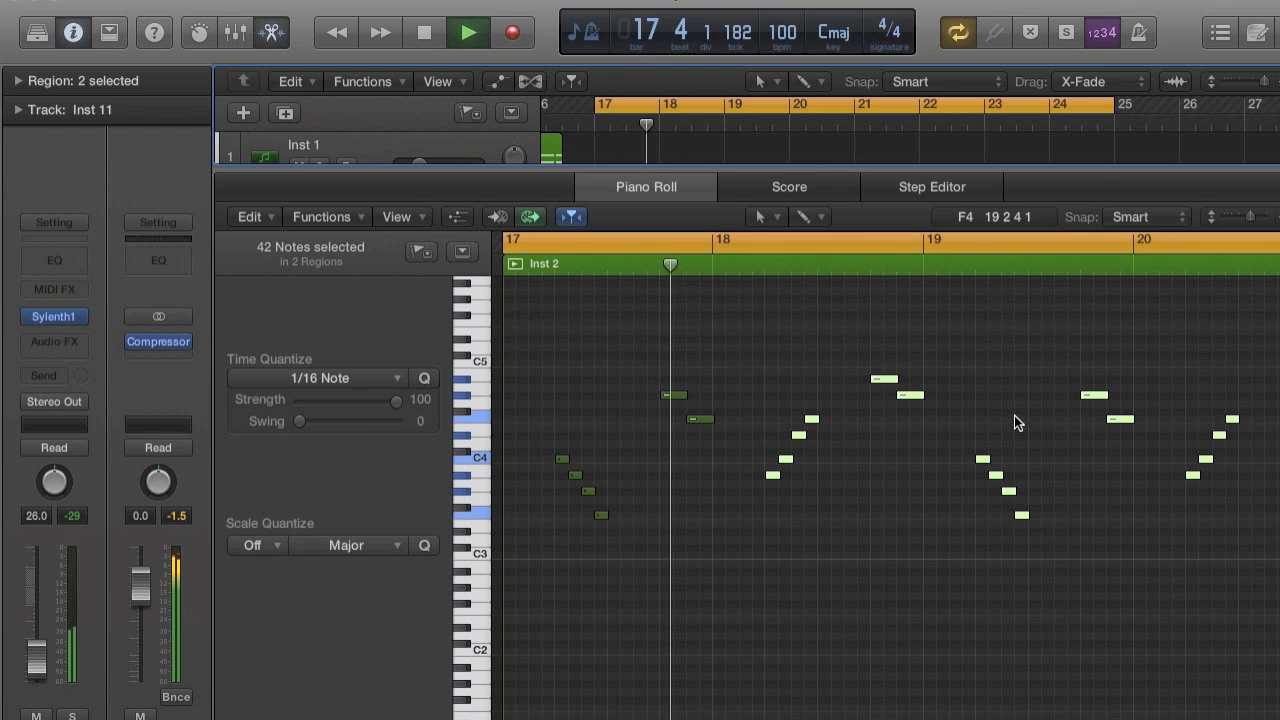
scroll(1014, 422, "right", 2)
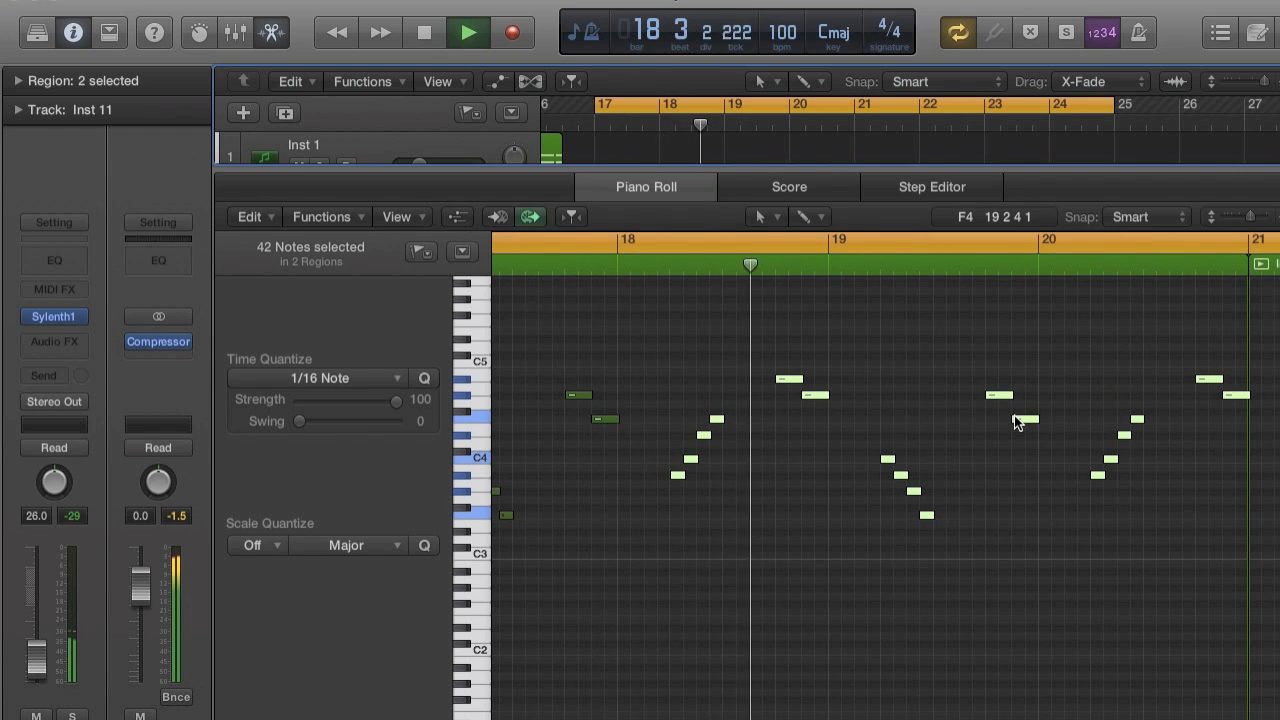
scroll(1014, 422, "right", 1)
scroll(1014, 419, "right", 1)
key("space")
Cycle from bar 19 to just past bar 21, raise the last three notes of the run at 19.2 to F4, D#4 and C4, and listen.
left_click(918, 454)
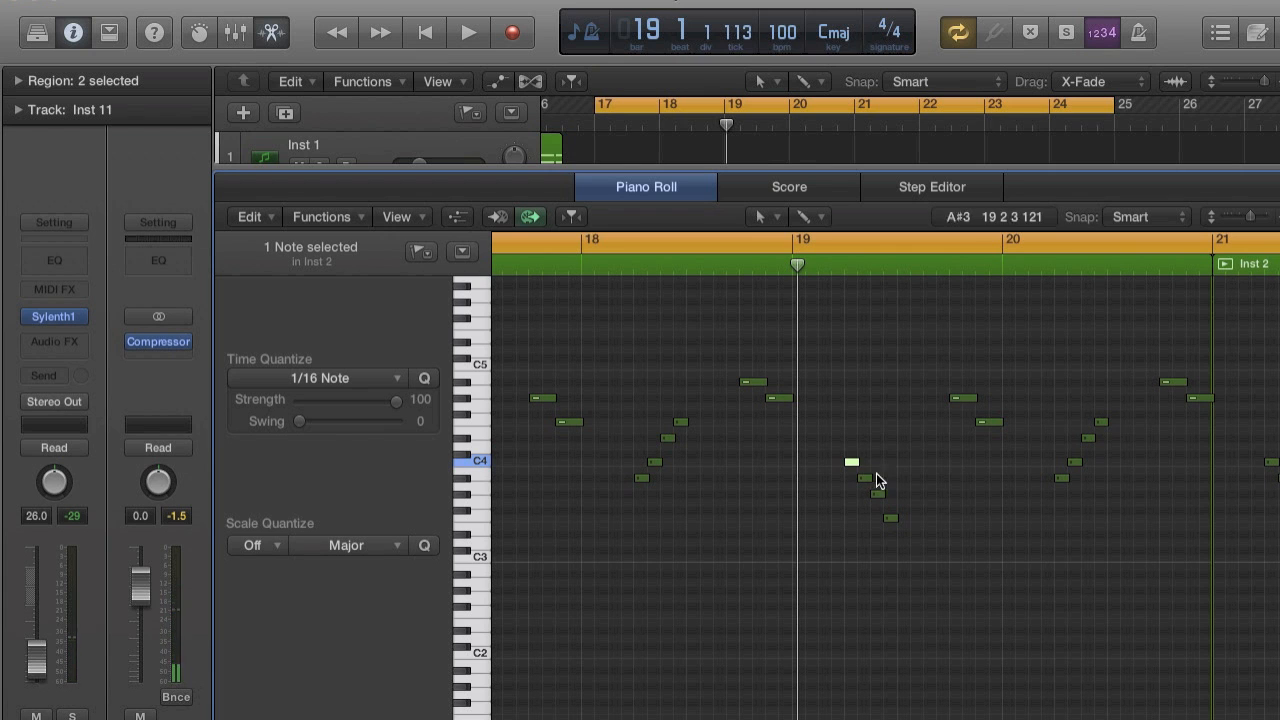
left_click(809, 245)
left_click_drag(790, 240, 1258, 244)
key("super+Right")
key("super+Right")
key("super+Right")
left_click_drag(951, 477, 952, 414)
key("space")
key("space")
left_click_drag(984, 494, 985, 438)
left_click_drag(1005, 517, 1008, 464)
key("space")
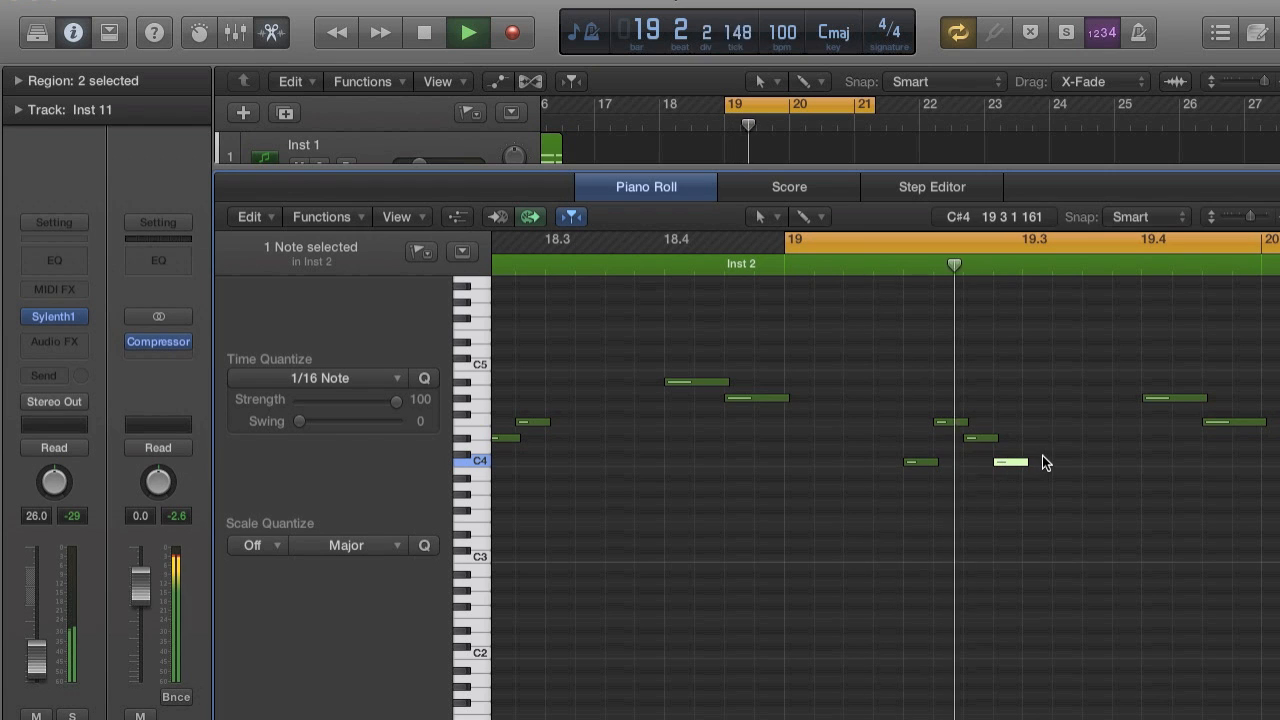
key("super+Left")
key("super+Left")
key("super+Left")
key("super+Left")
key("super+Left")
Extend the start of the cycle range back to bar 17 and listen to the melody up to the end of bar 20.
key("space")
key("super+Right")
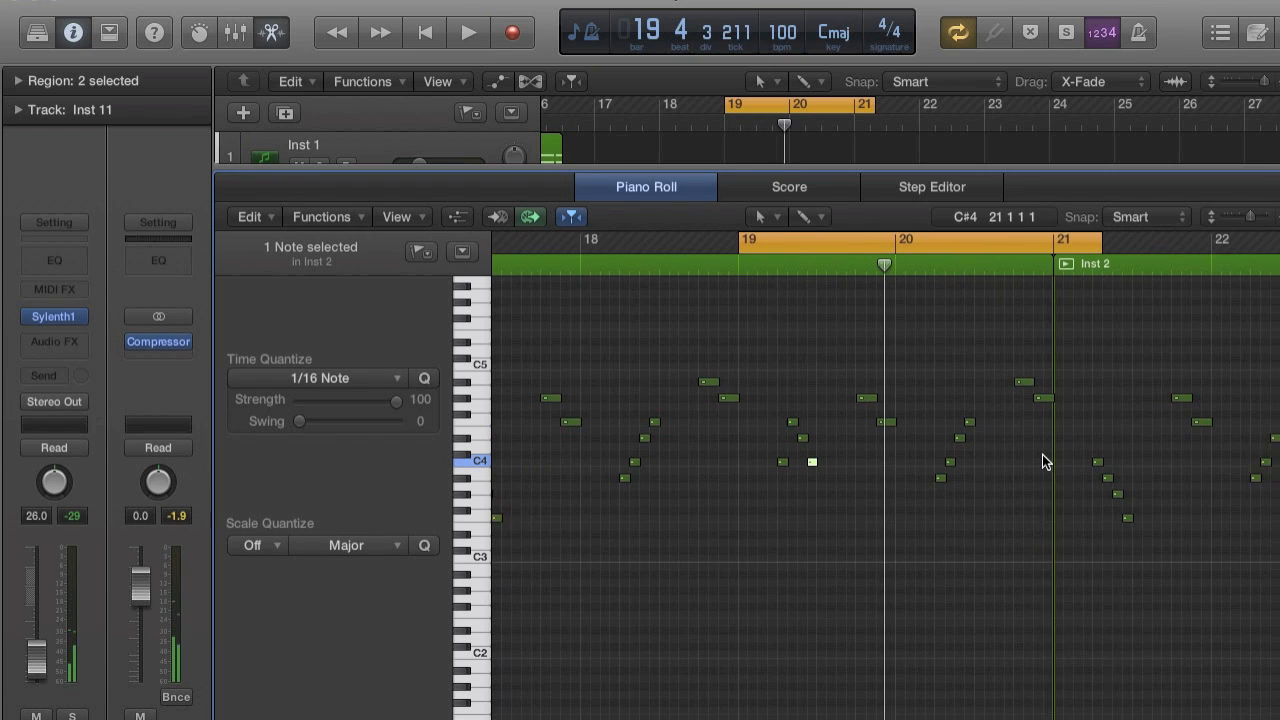
key("space")
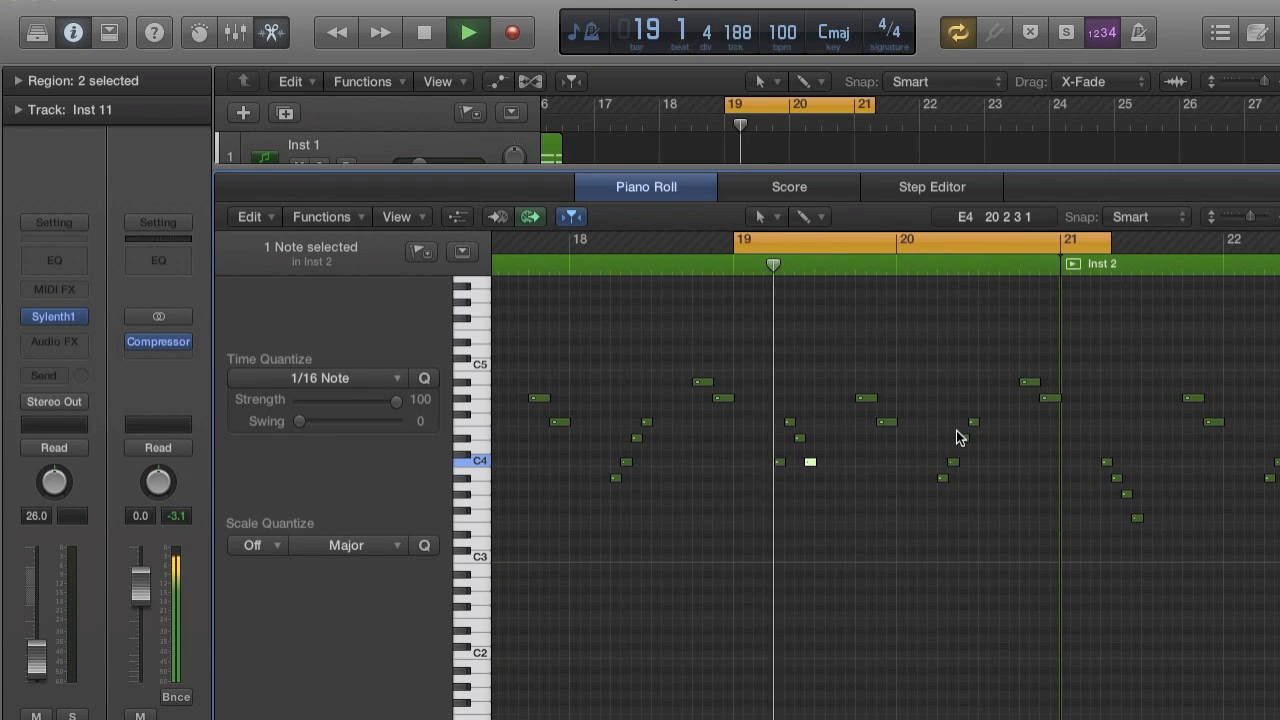
scroll(956, 430, "left", 3)
key("space")
left_click_drag(894, 237, 571, 240)
key("space")
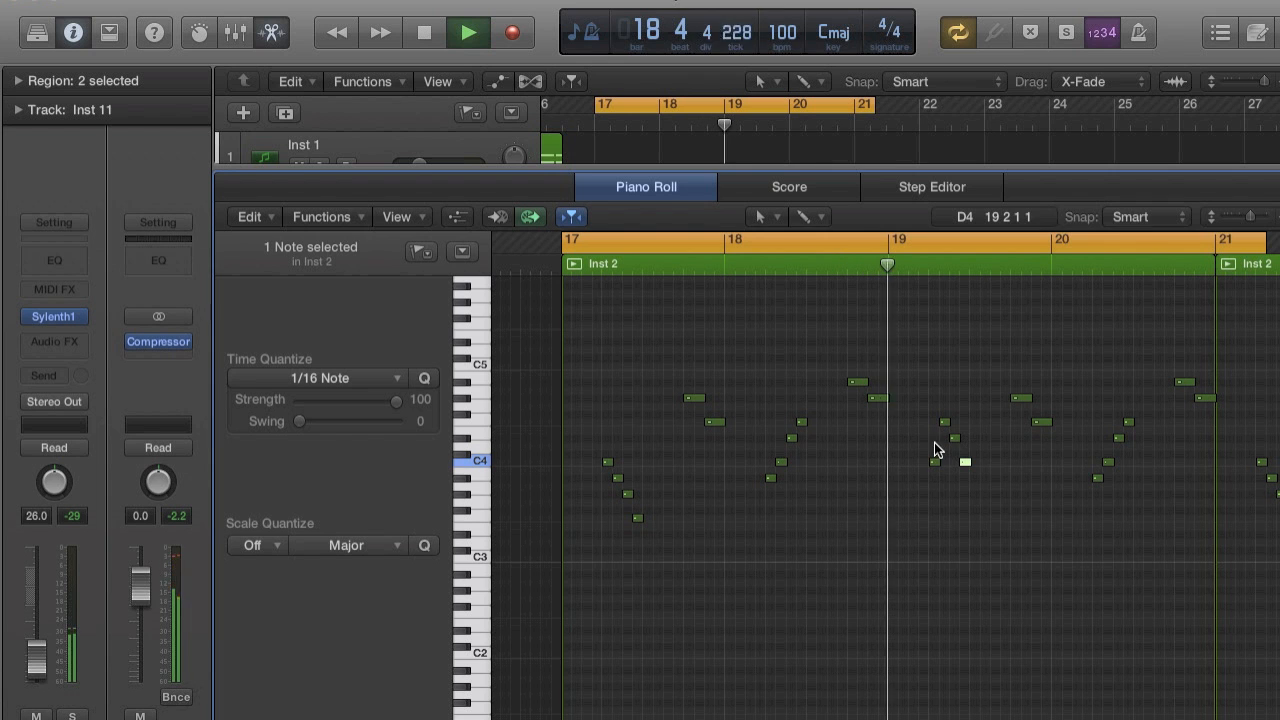
scroll(1106, 470, "right", 2)
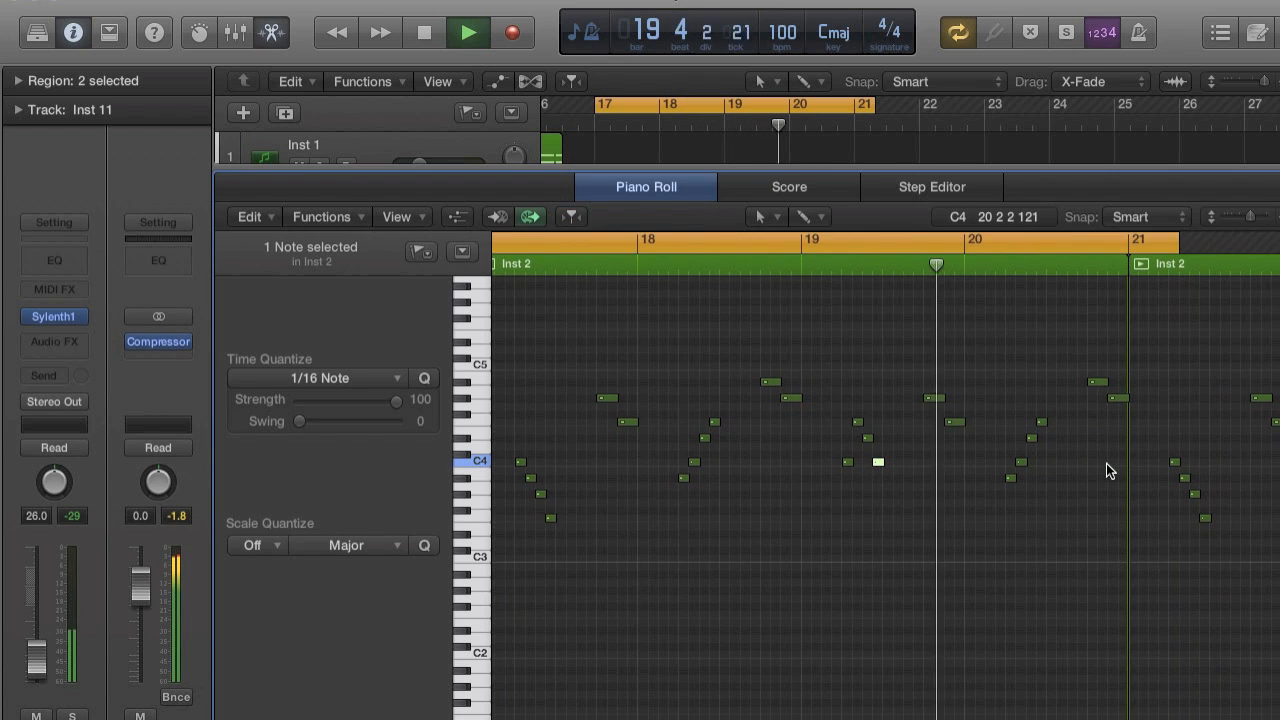
scroll(1106, 470, "up", 3)
scroll(1106, 470, "right", 3)
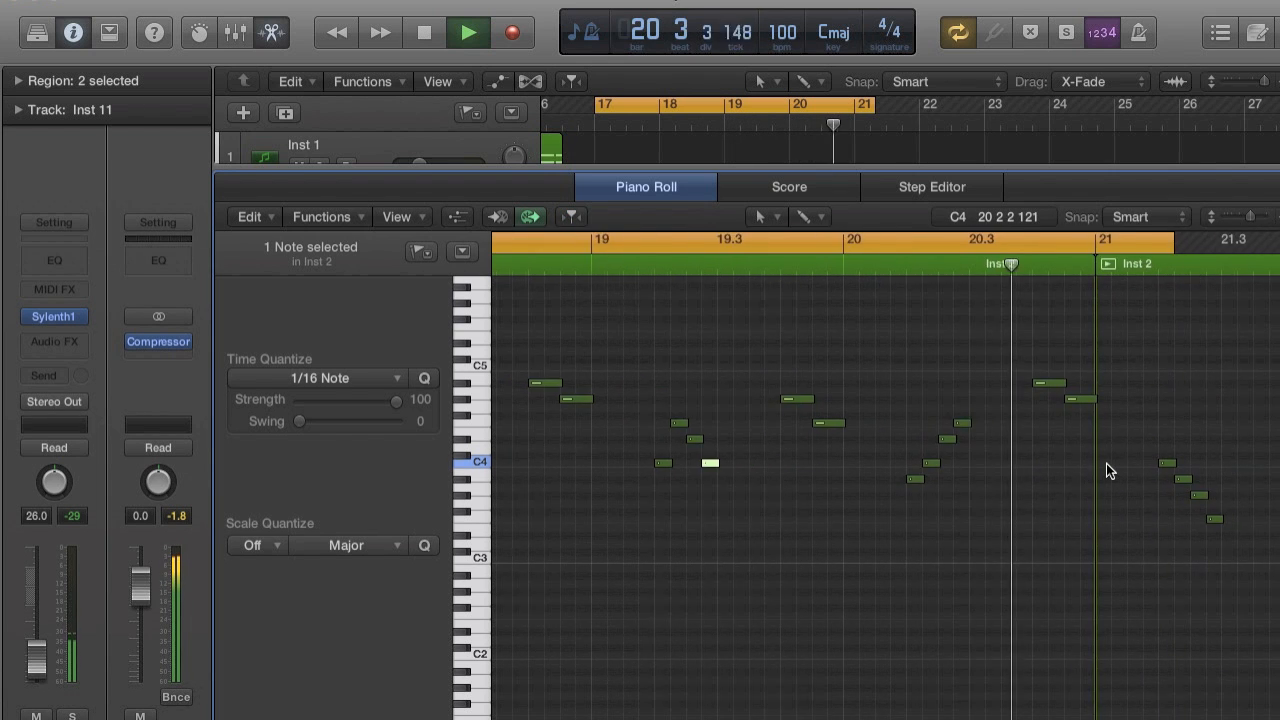
scroll(1106, 470, "right", 2)
key("space")
Raise the last note before bar 21 to C5, cycle from bar 20 to just past bar 23, and listen to the change.
left_click_drag(969, 404, 969, 369)
scroll(969, 369, "down", 3)
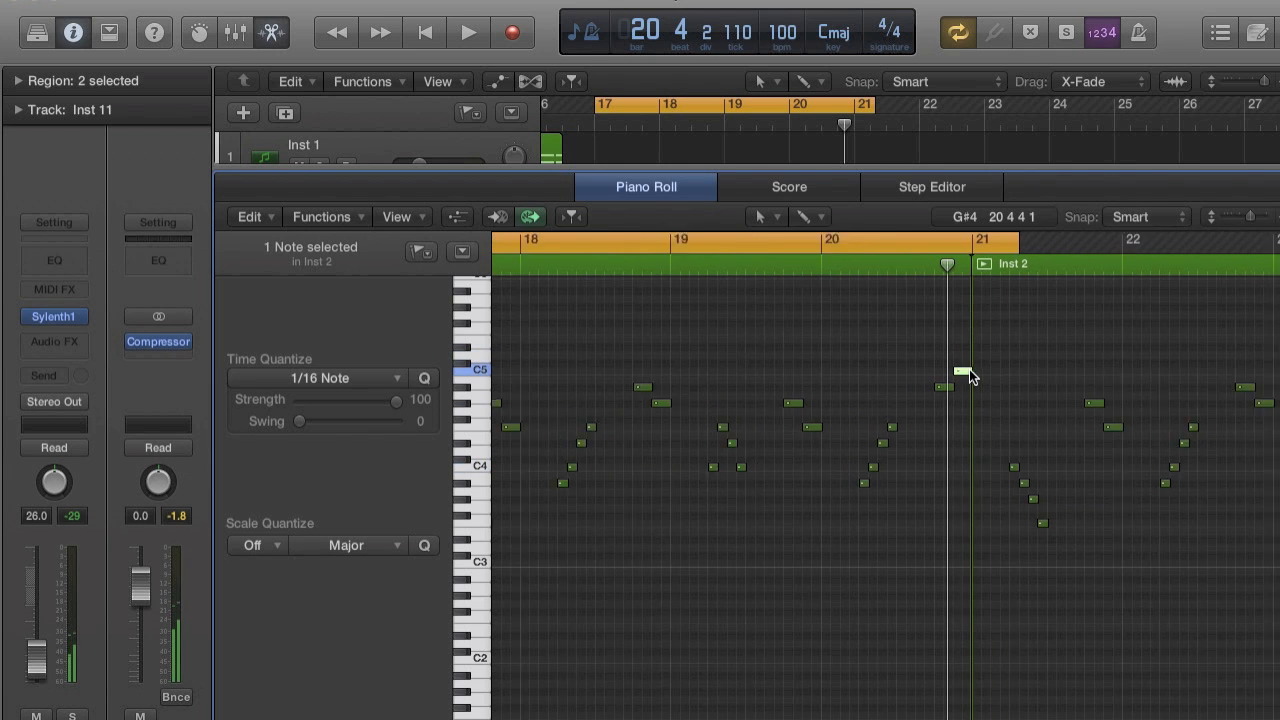
left_click(828, 238)
left_click_drag(822, 264, 1272, 236)
key("space")
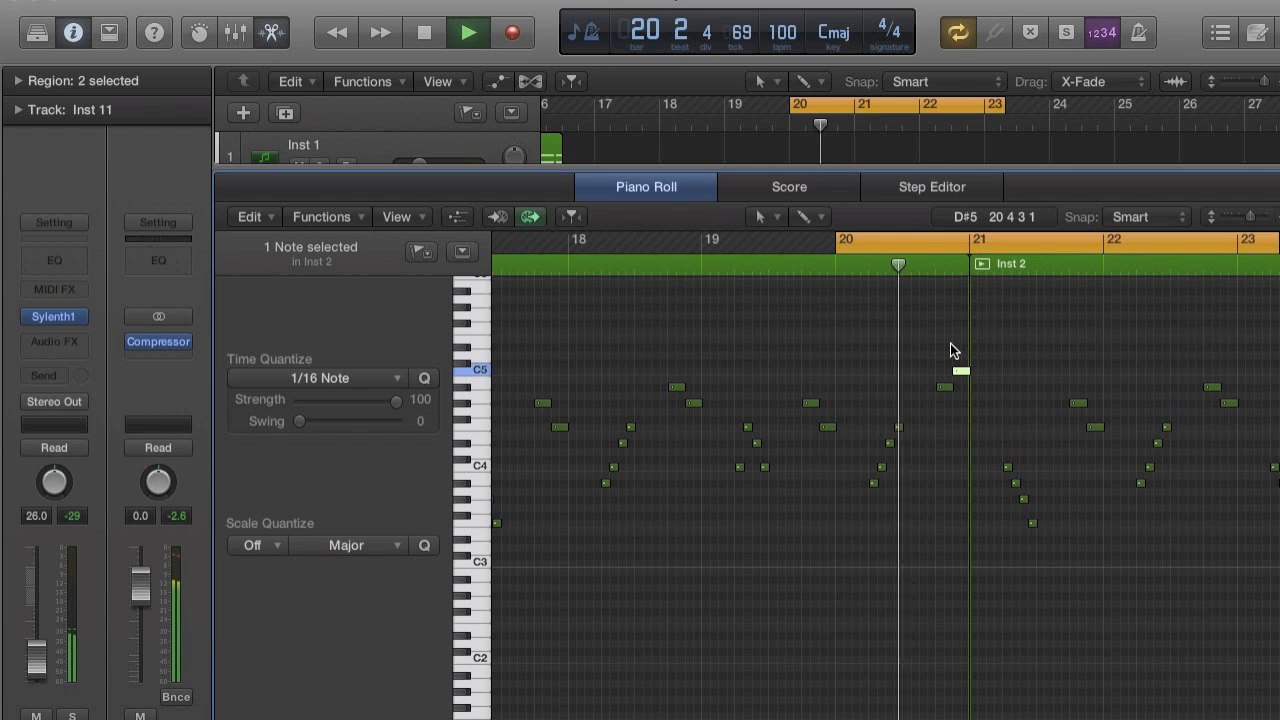
scroll(950, 345, "up", 3)
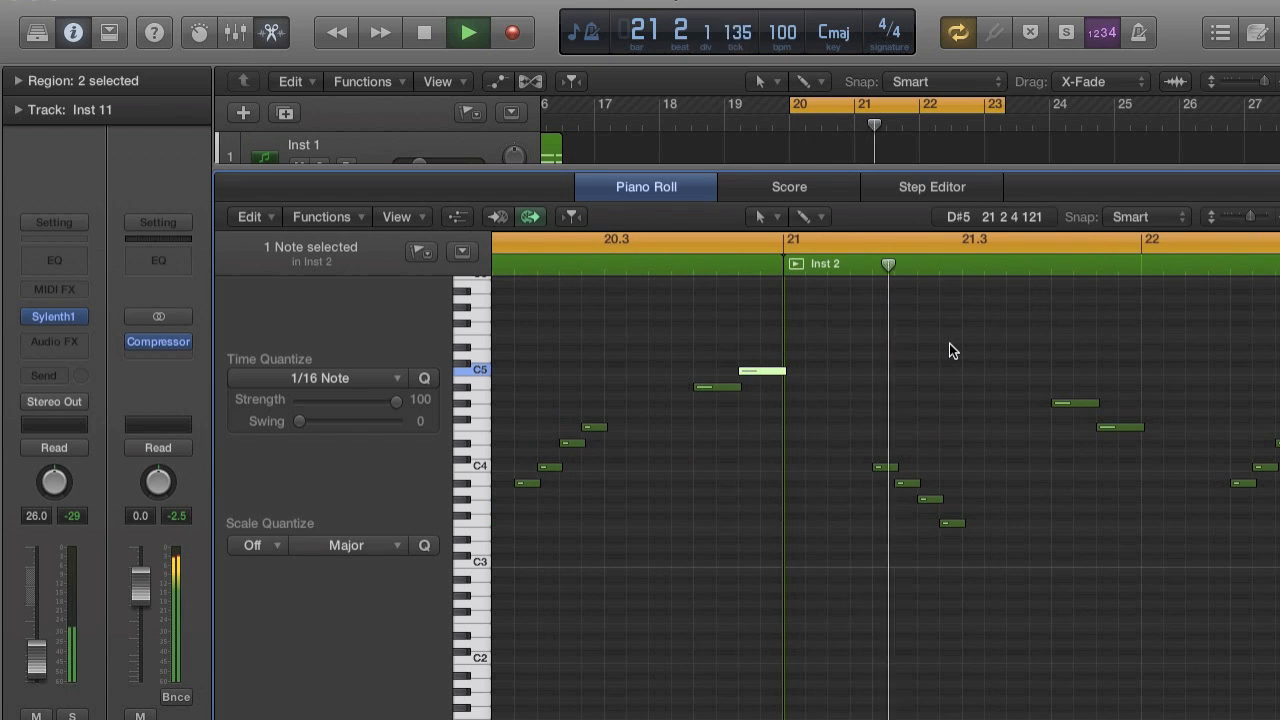
scroll(949, 343, "down", 3)
key("space")
Extend the cycle start to just before bar 17 and listen to the edited melody up to bar 20.
scroll(940, 340, "left", 5)
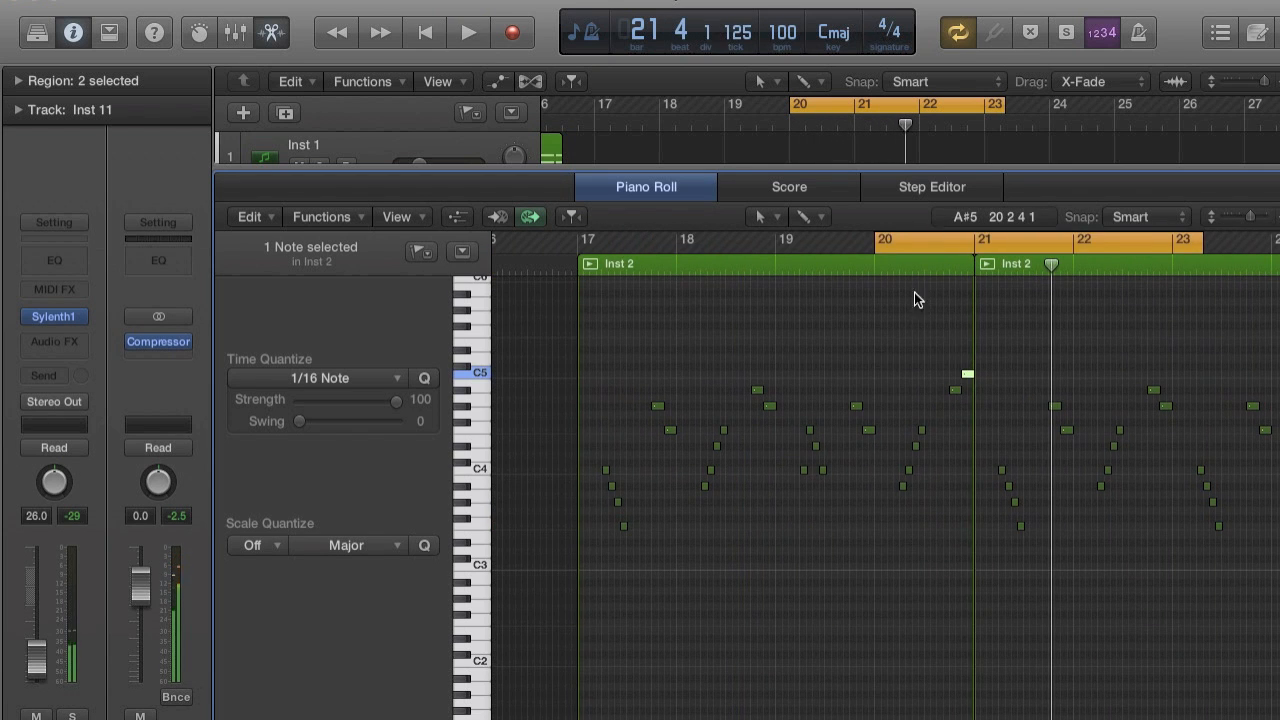
left_click_drag(876, 249, 558, 241)
key("space")
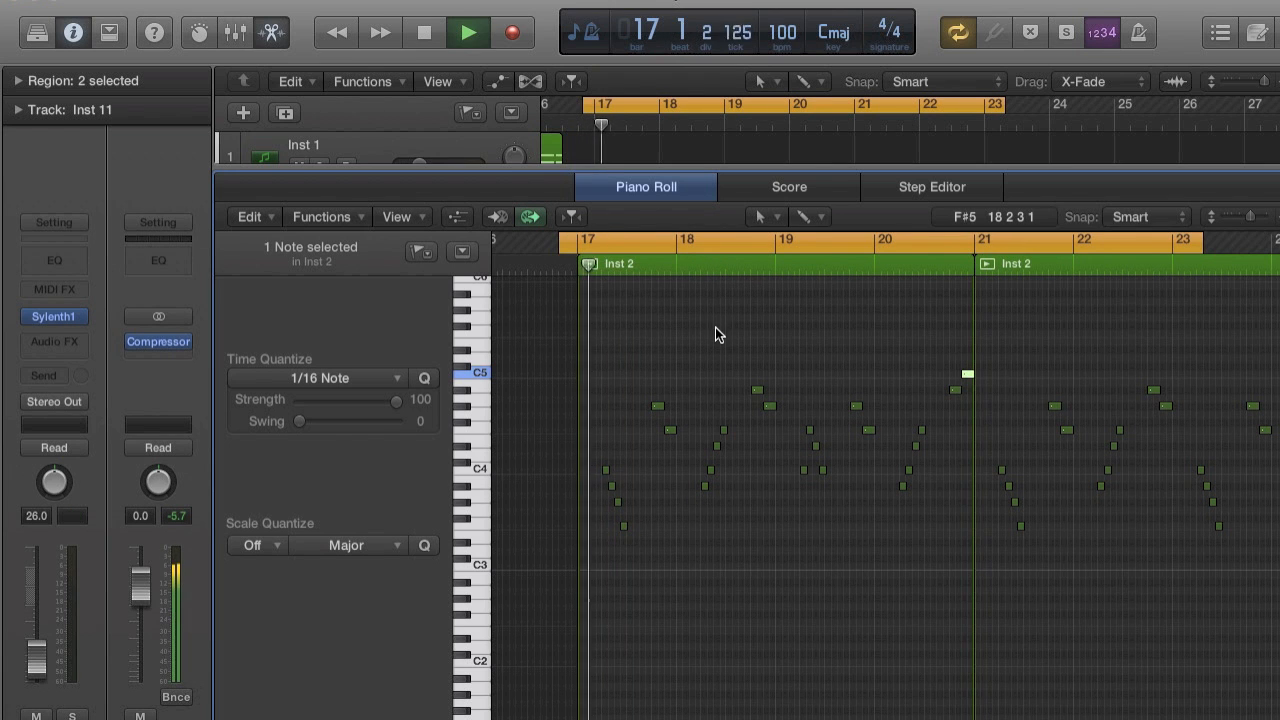
key("super+Right")
key("super+Right")
key("super+Right")
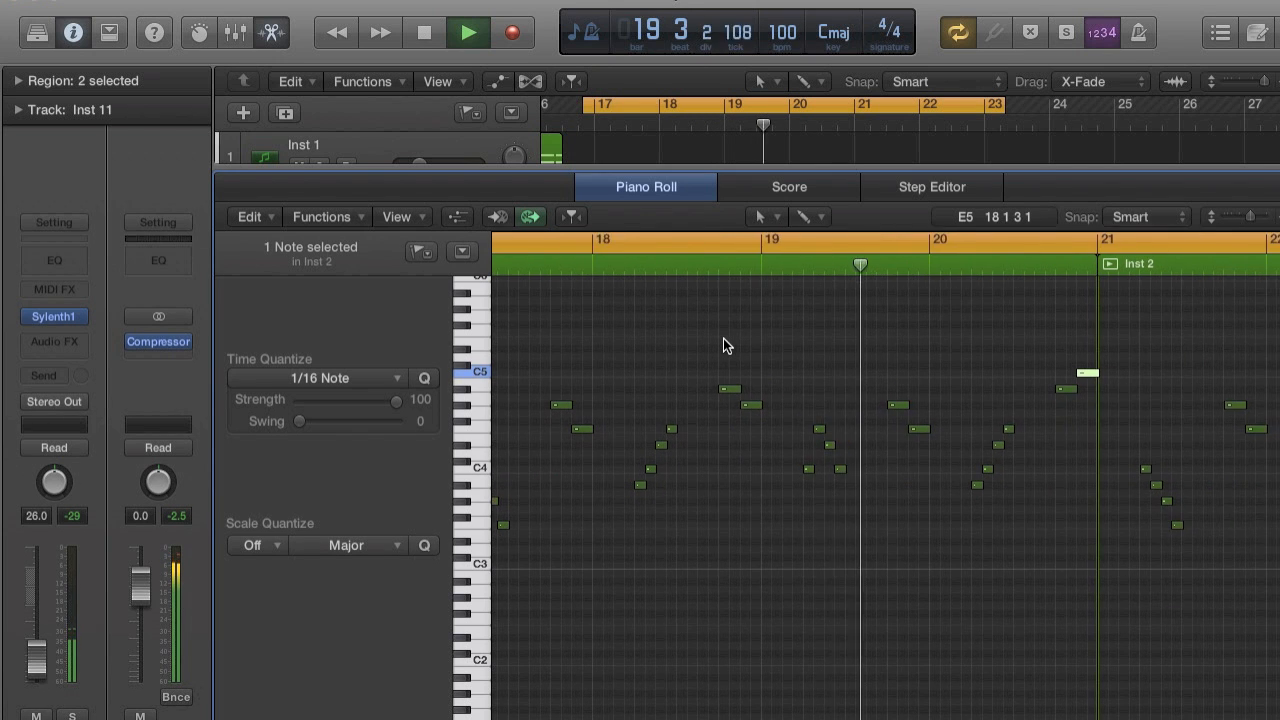
key("space")
scroll(873, 377, "left", 3)
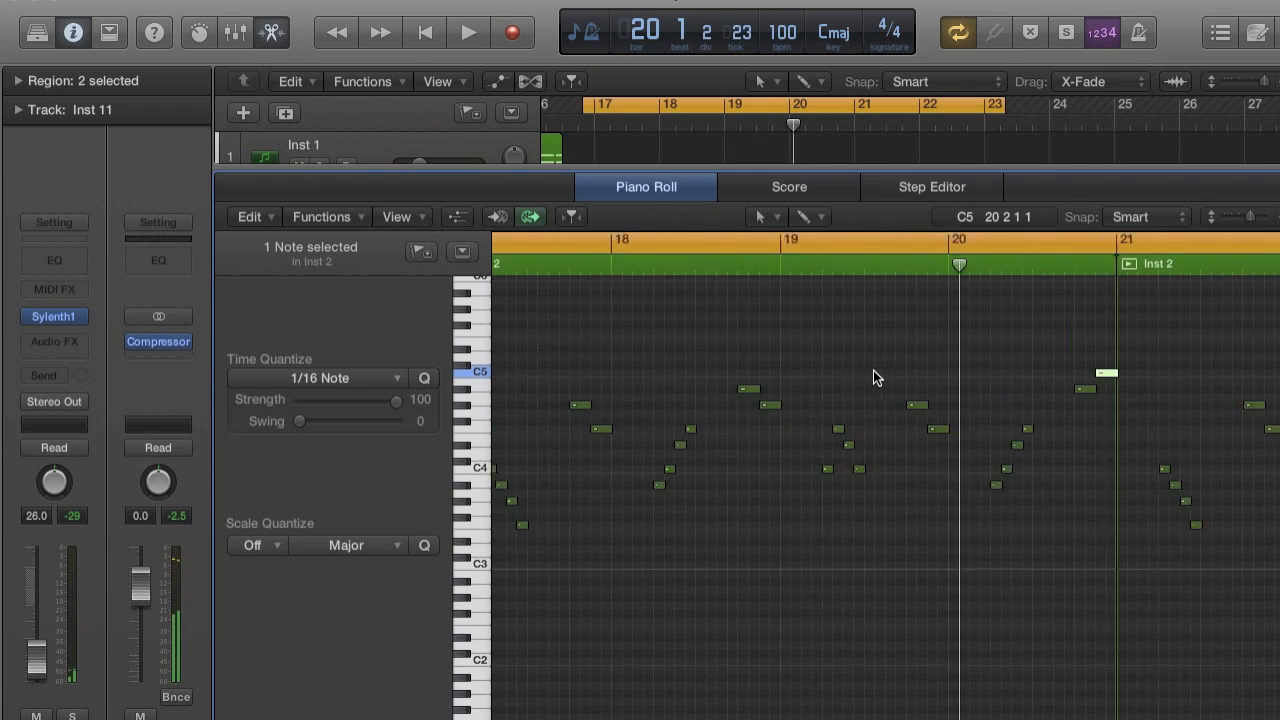
scroll(873, 377, "up", 2)
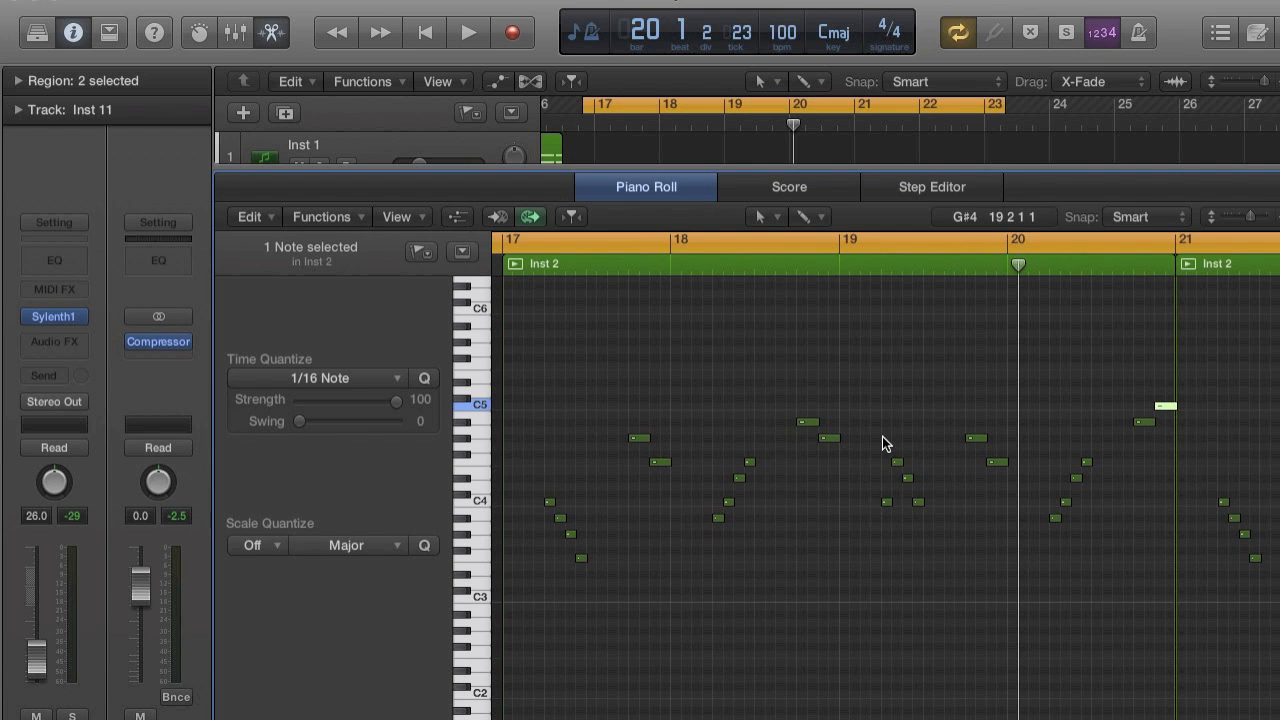
Set the cycle range from bar 17 to just past bar 21, listen to bars 17 and 18, and select a note in the run at 19.2.
key("space")
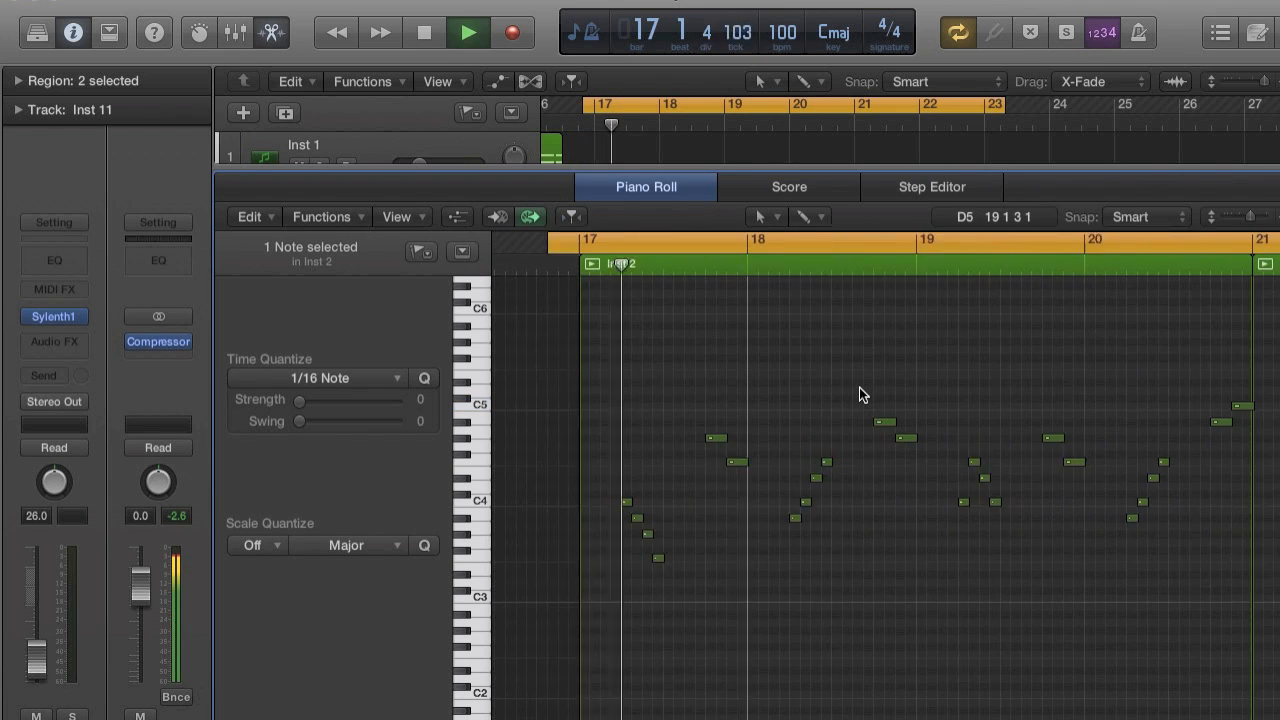
left_click_drag(604, 240, 1146, 225)
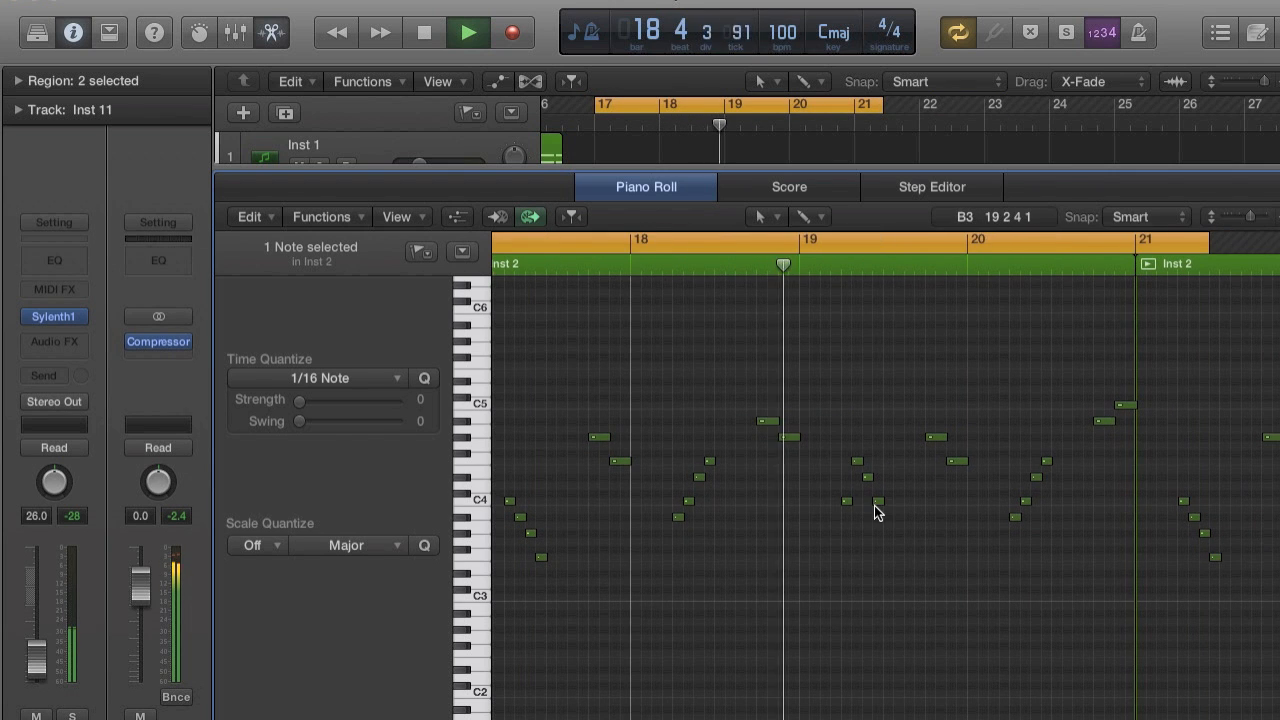
key("space")
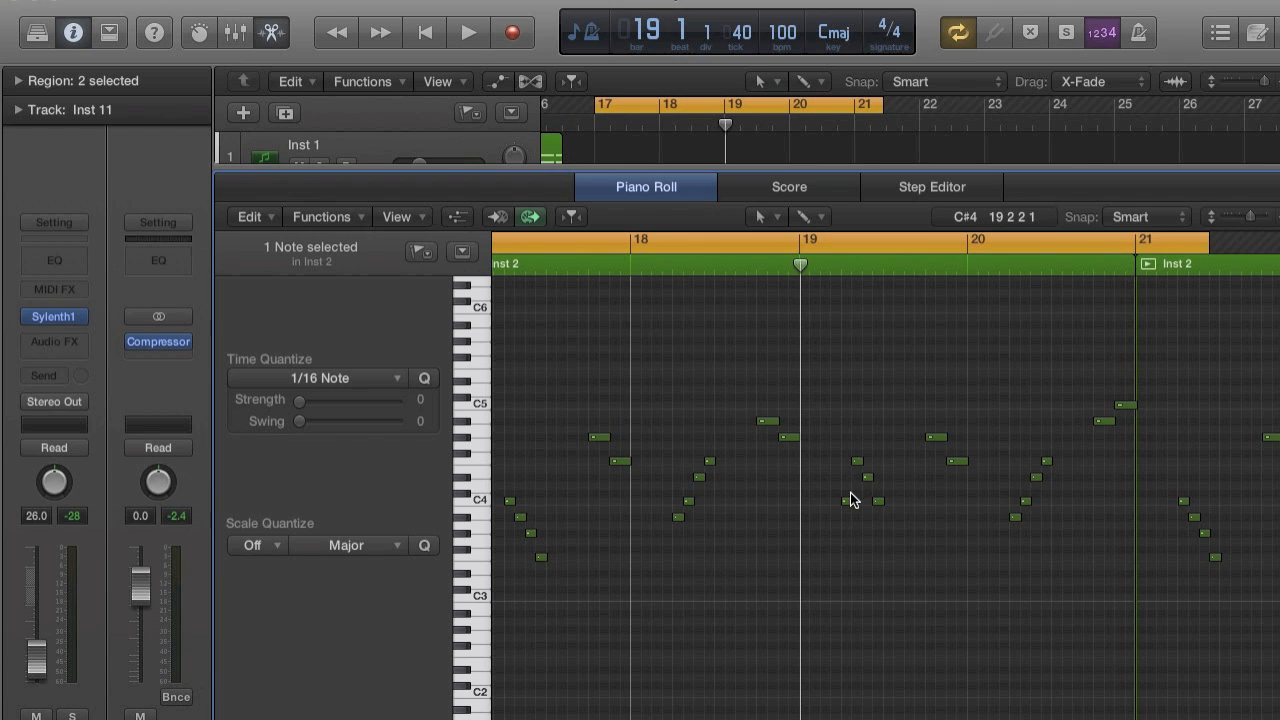
left_click(849, 501)
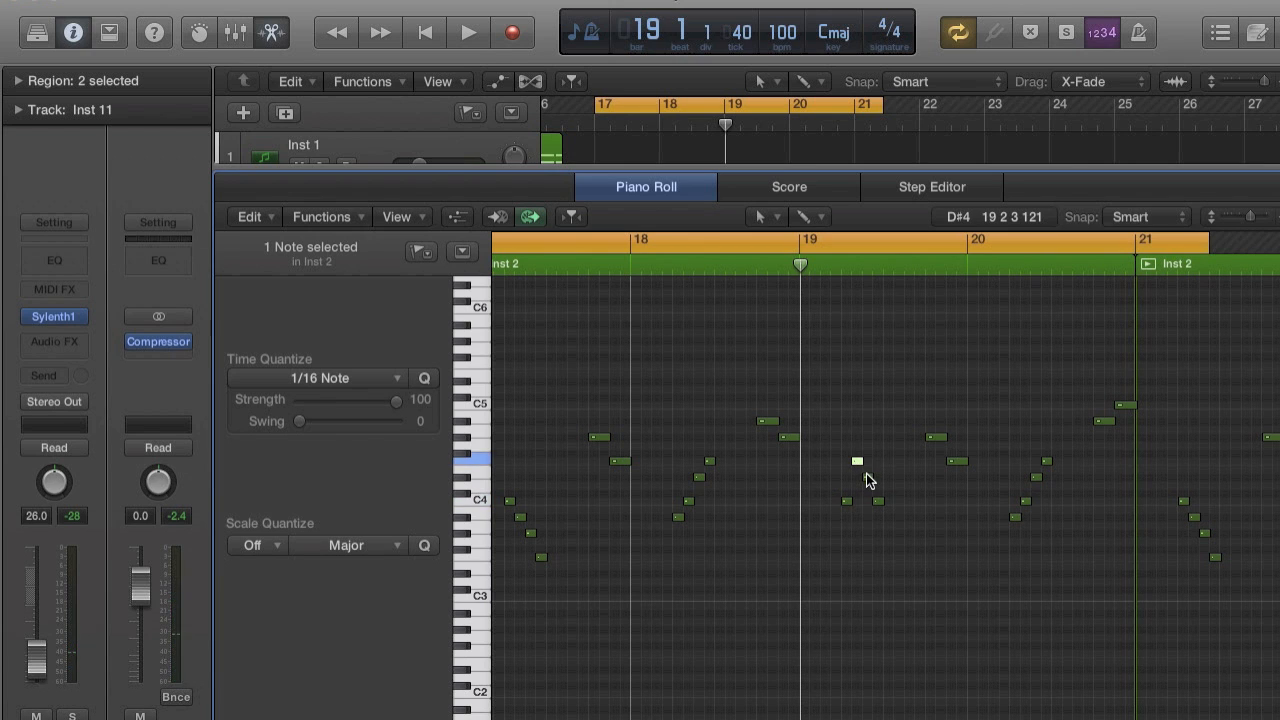
Raise the third note of the run at 19.2 to G#4 and the fourth to F4, and listen to the change.
left_click_drag(858, 462, 868, 437)
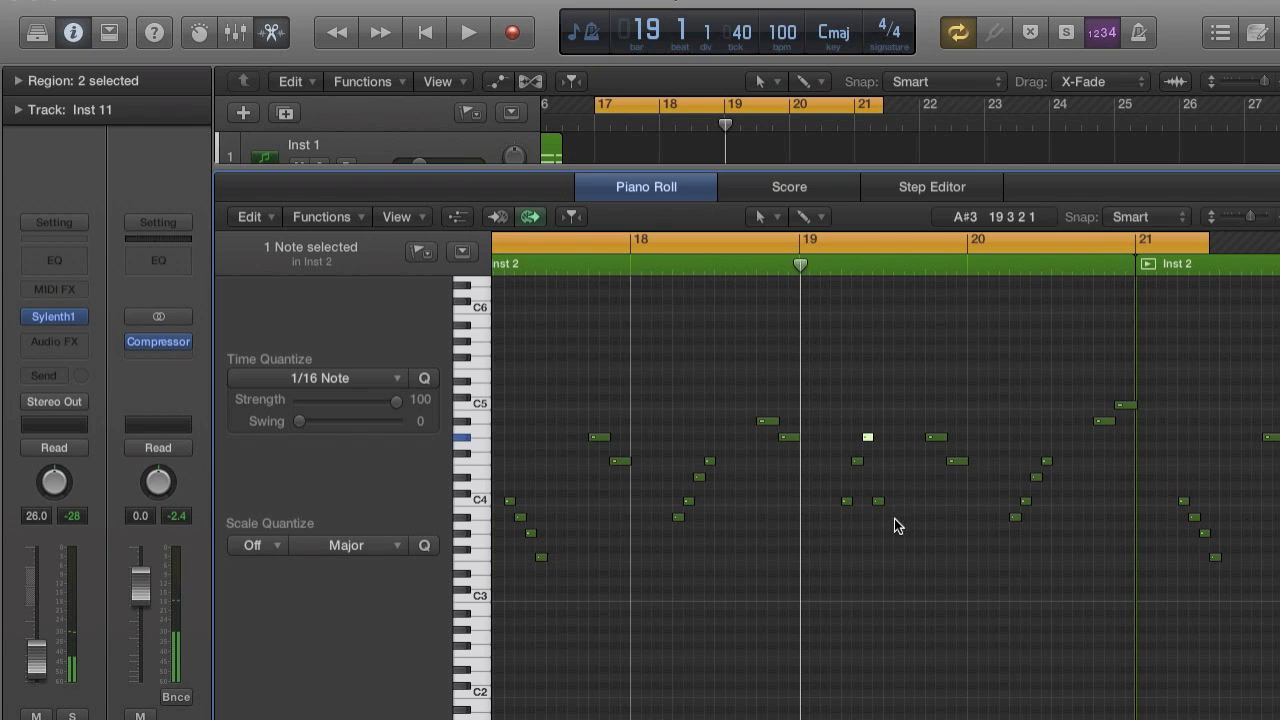
left_click_drag(876, 499, 879, 461)
key("space")
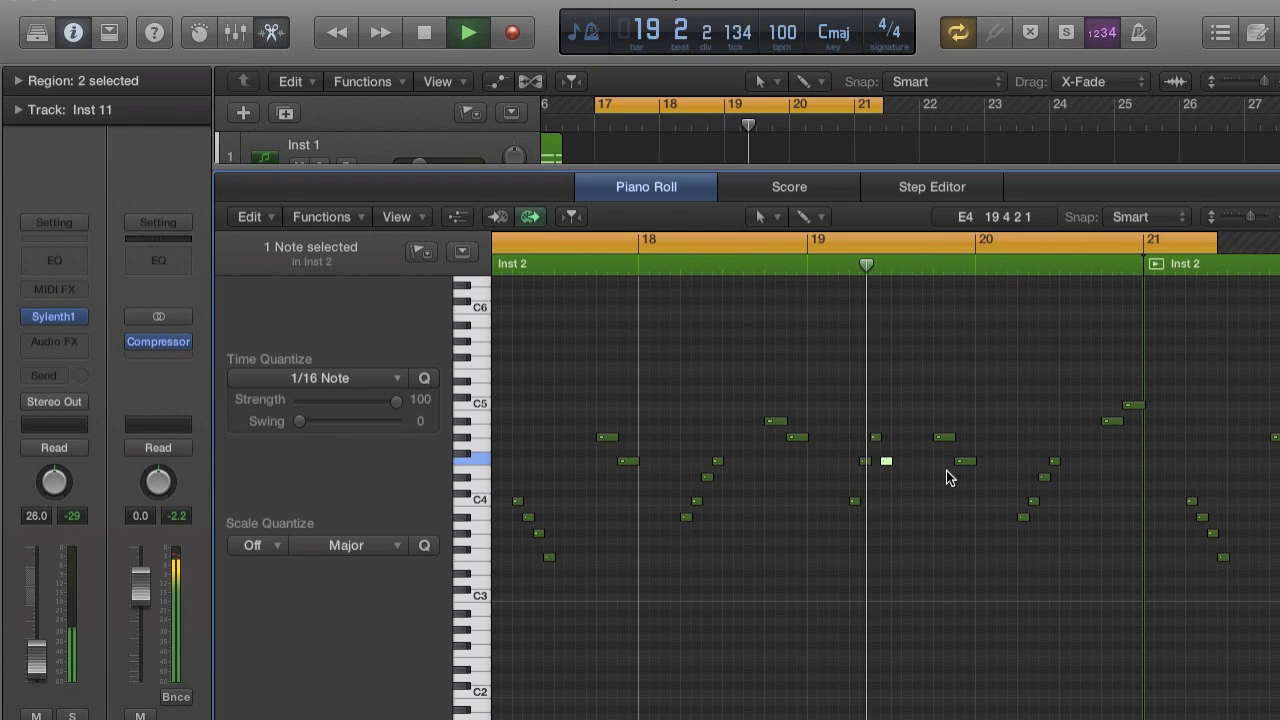
key("space")
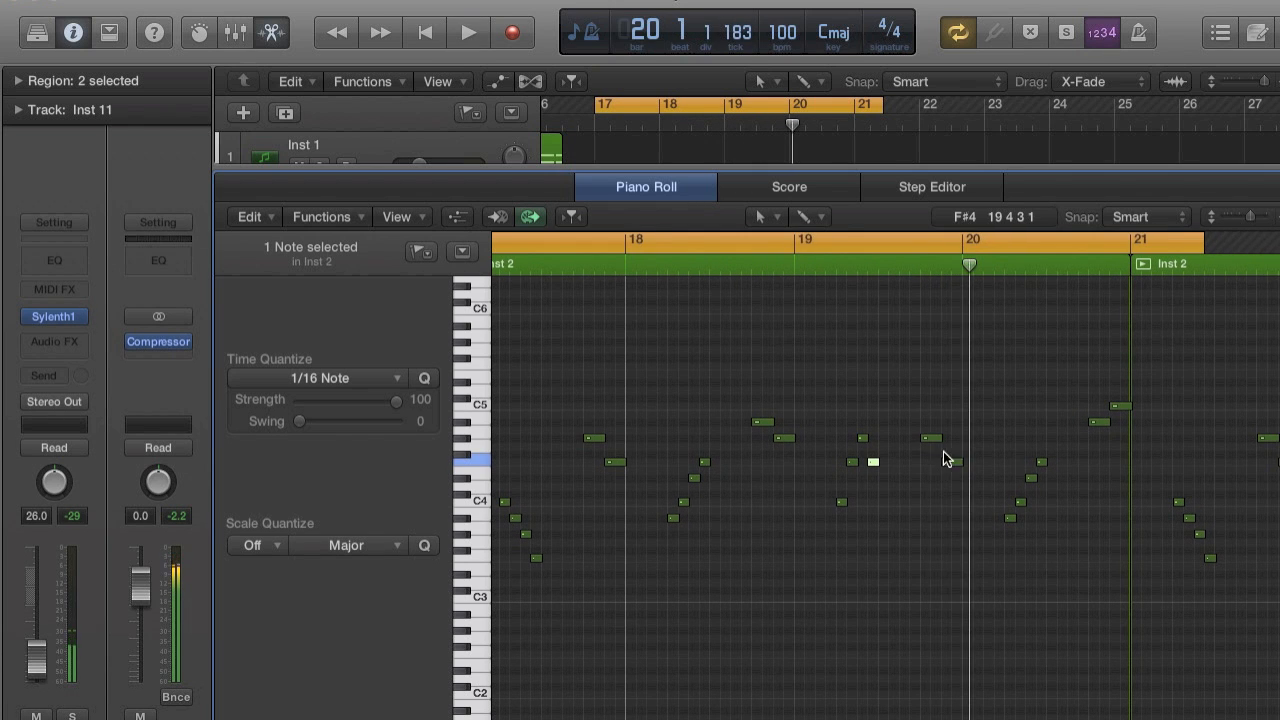
Lower the long note at 19.4 to D#4, shorten the cycle range to end at bar 21, and listen.
left_click_drag(931, 443, 933, 477)
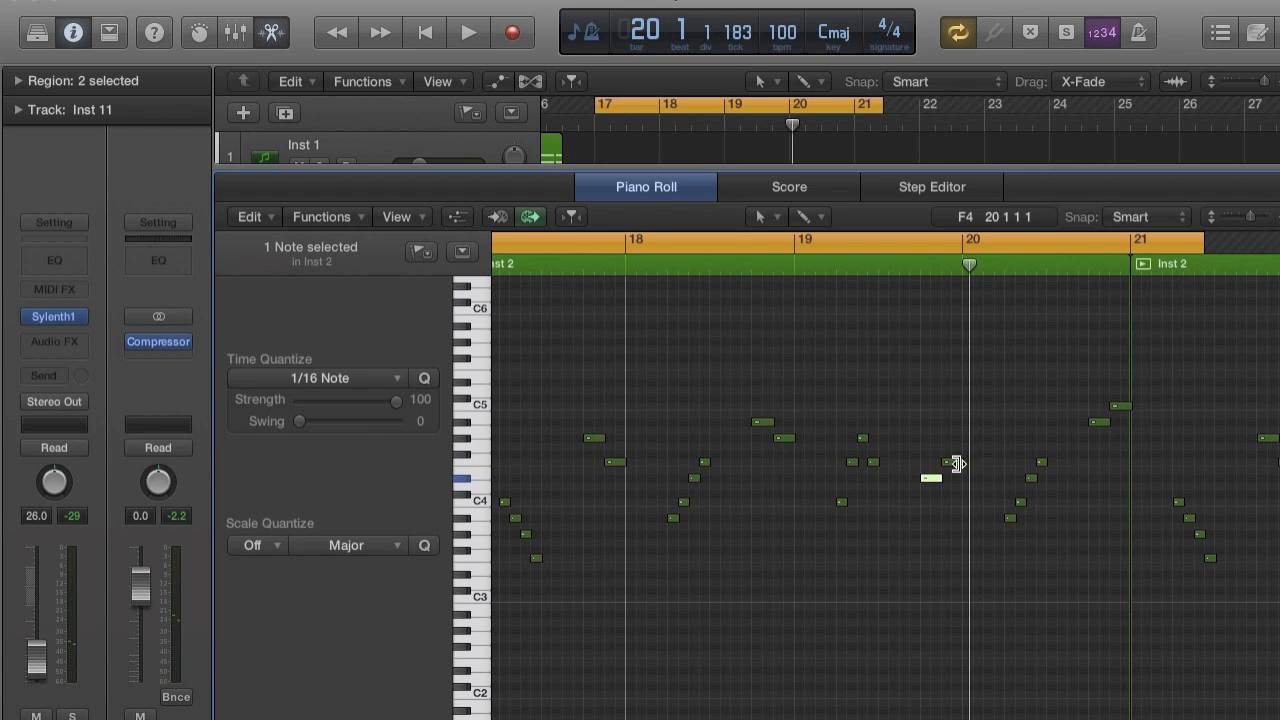
key("space")
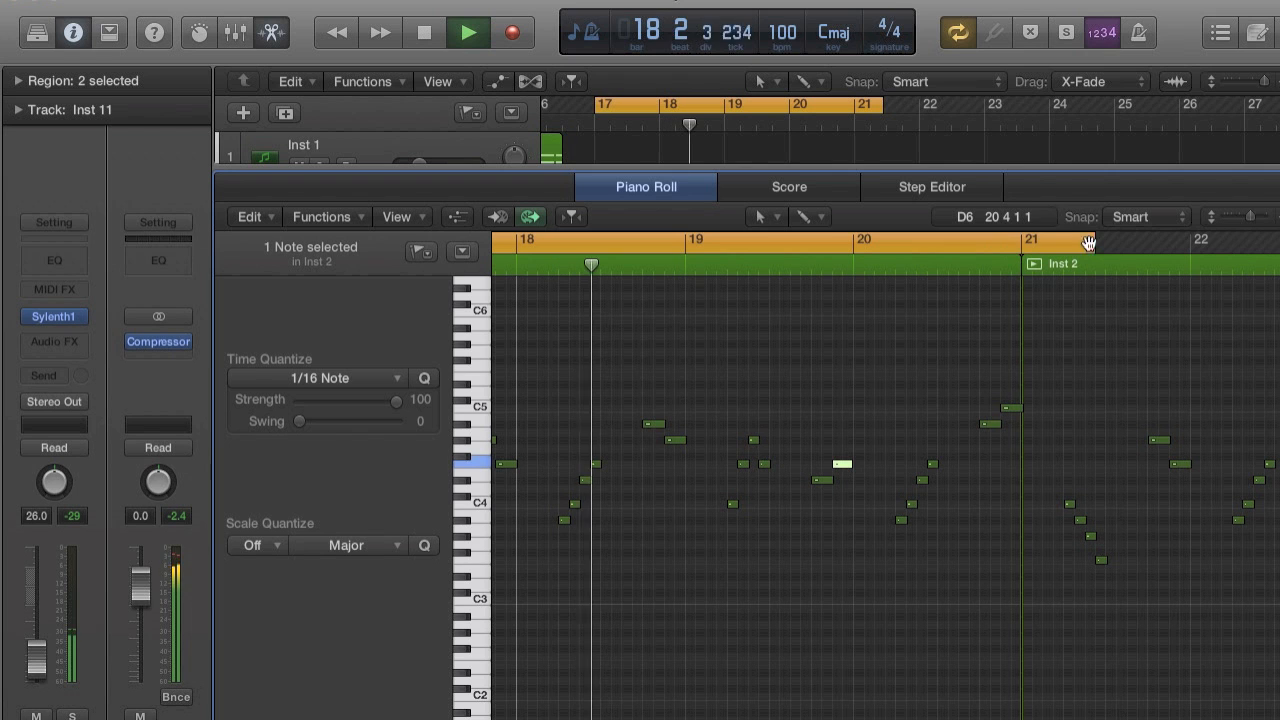
left_click_drag(1098, 247, 1021, 249)
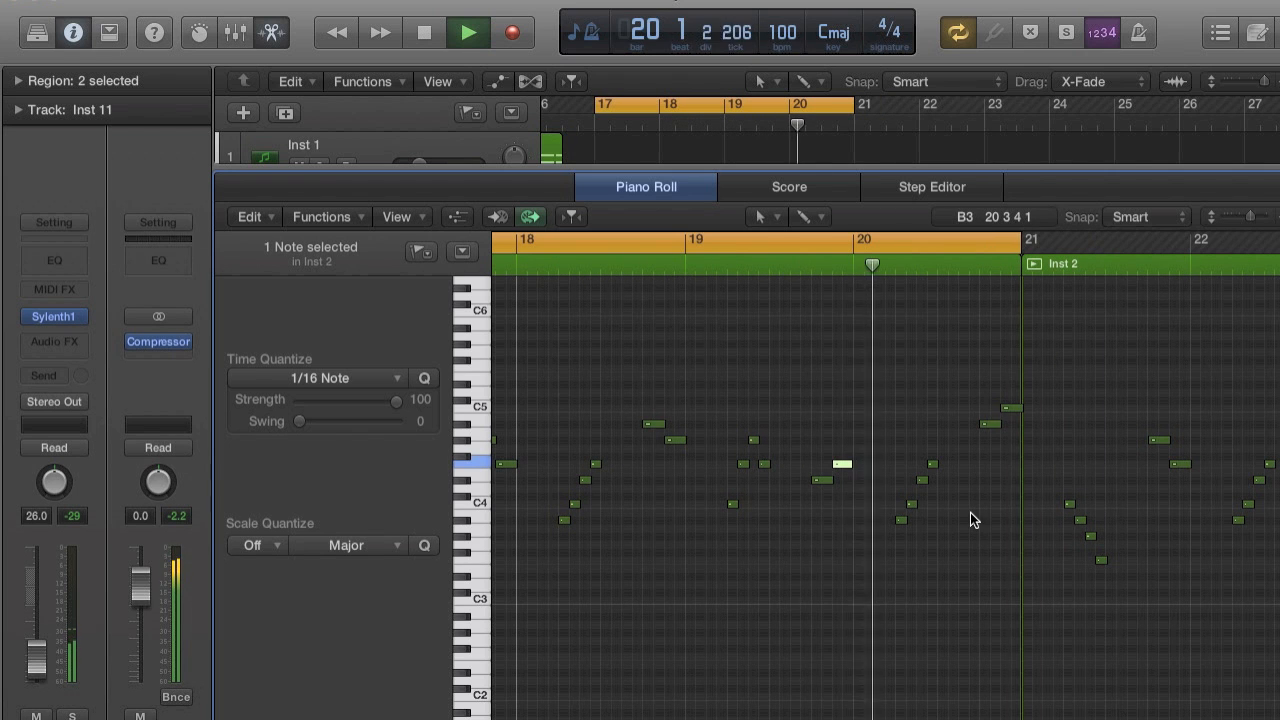
key("space")
Raise the last note of the run at 19.2 to C5 and listen to the melody through bar 20.
key("super+Right")
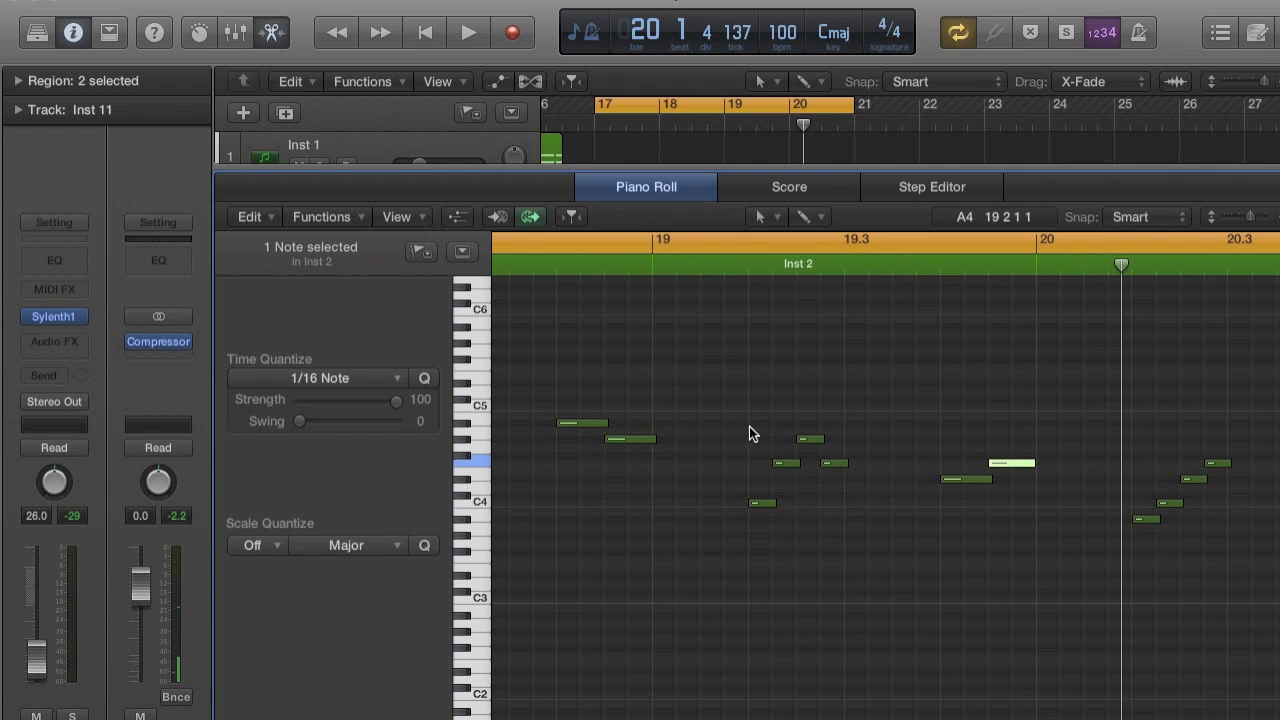
scroll(885, 420, "left", 3)
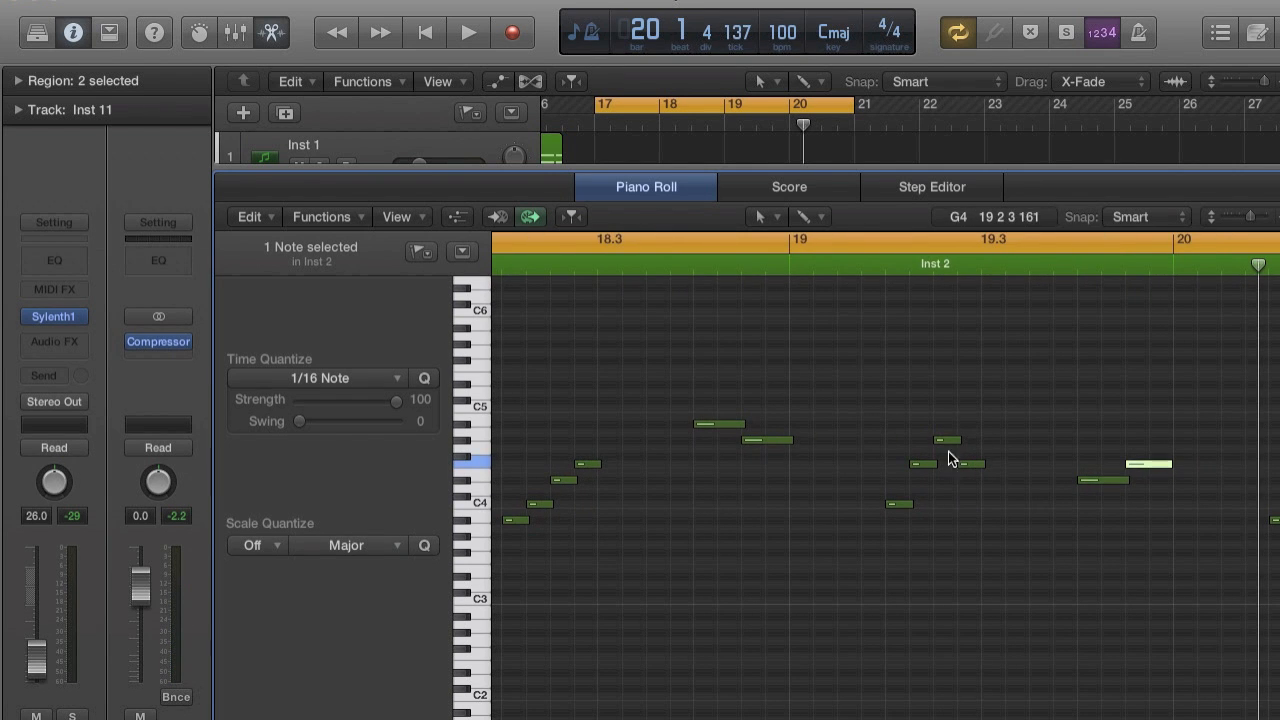
left_click_drag(966, 463, 965, 409)
key("space")
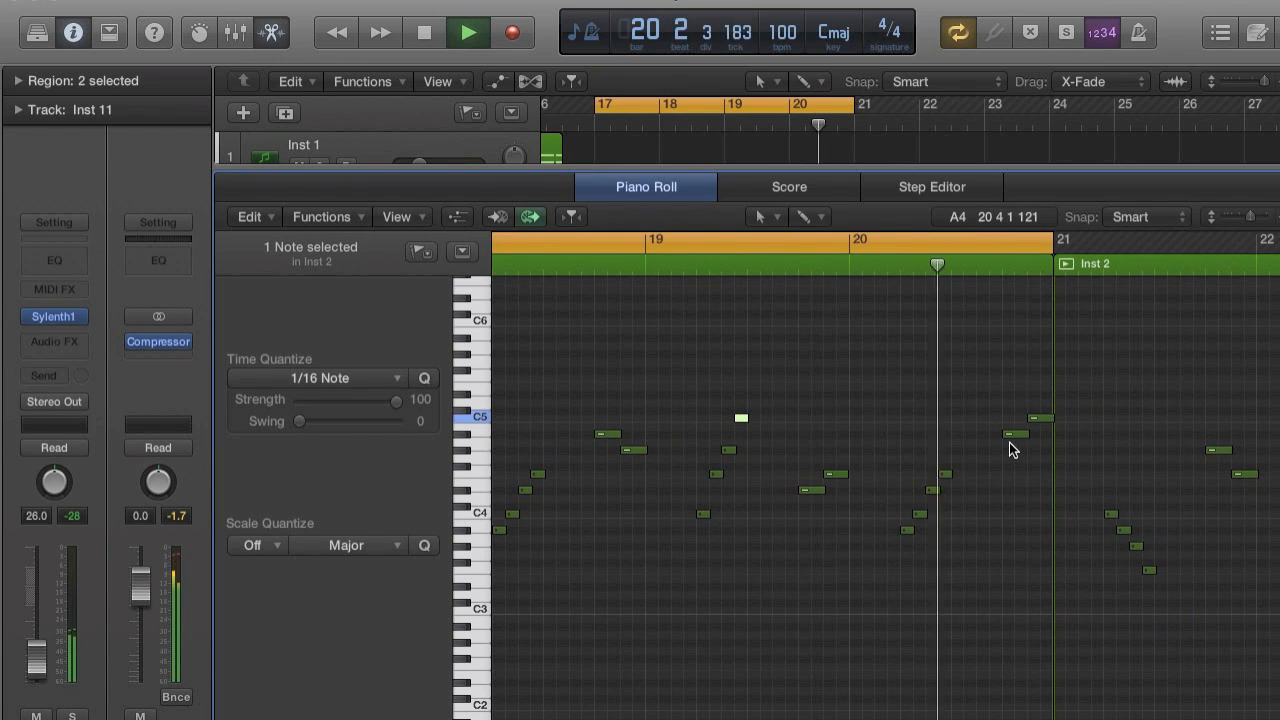
key("space")
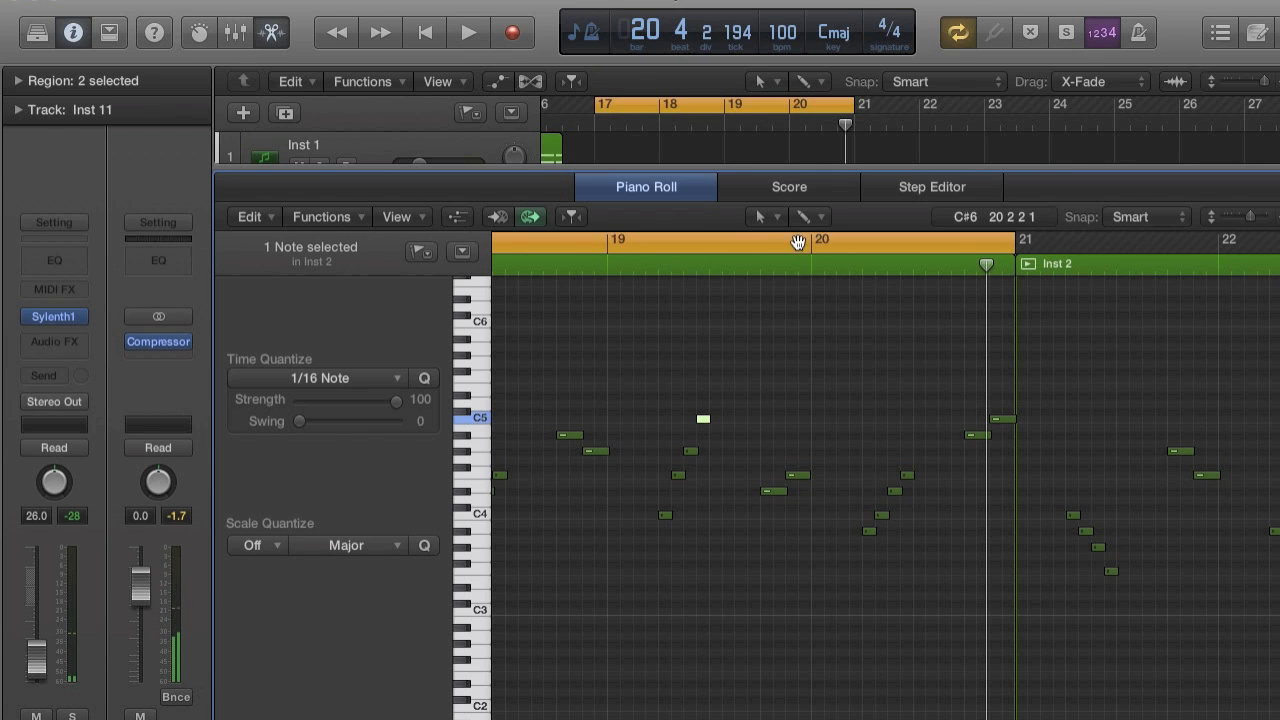
Set the cycle range from bar 20 to just past bar 22 and briefly play its beginning.
left_click_drag(798, 242, 1276, 242)
key("space")
Reshape the run at 20.2 into a descending line of C4, A#3, G#3 and F3, and listen to it.
key("space")
key("super+Right")
key("super+Right")
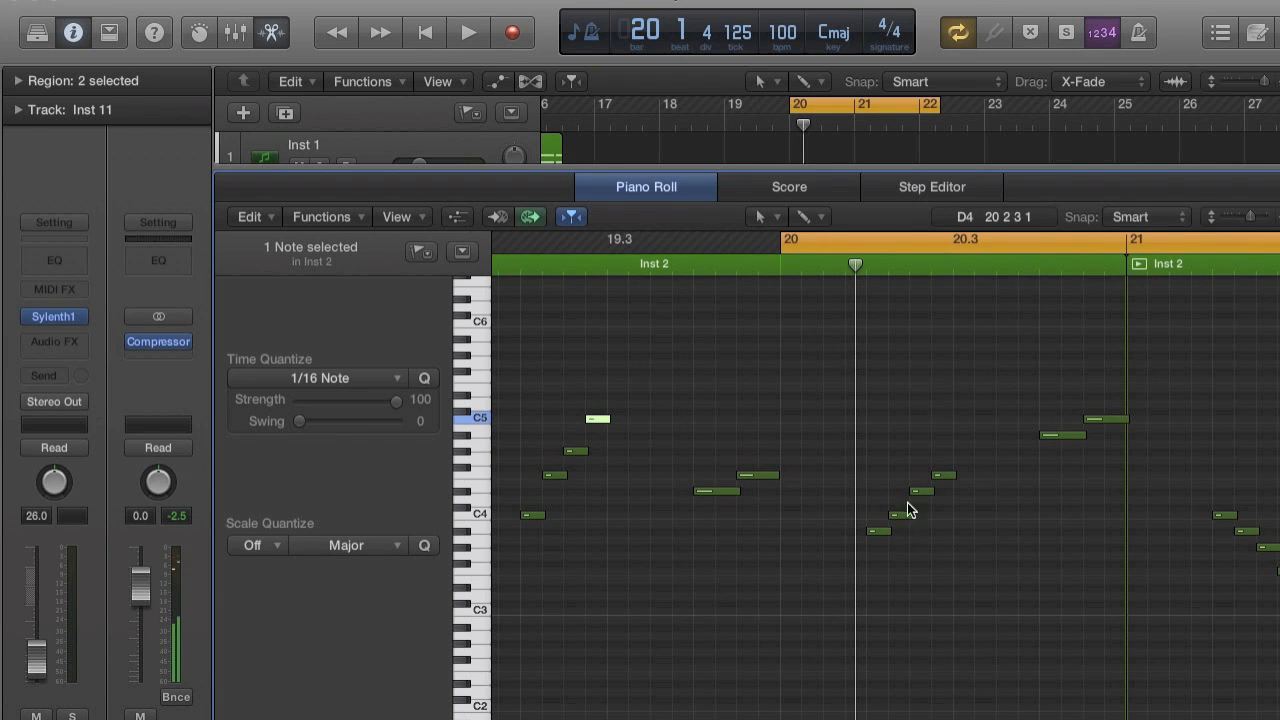
mouse_move(879, 531)
left_mouse_down()
mouse_move(879, 490)
mouse_move(884, 524)
mouse_move(877, 514)
mouse_move(901, 533)
left_mouse_up()
left_click_drag(921, 491, 924, 546)
left_click_drag(943, 480, 940, 567)
key("space")
key("super+Left")
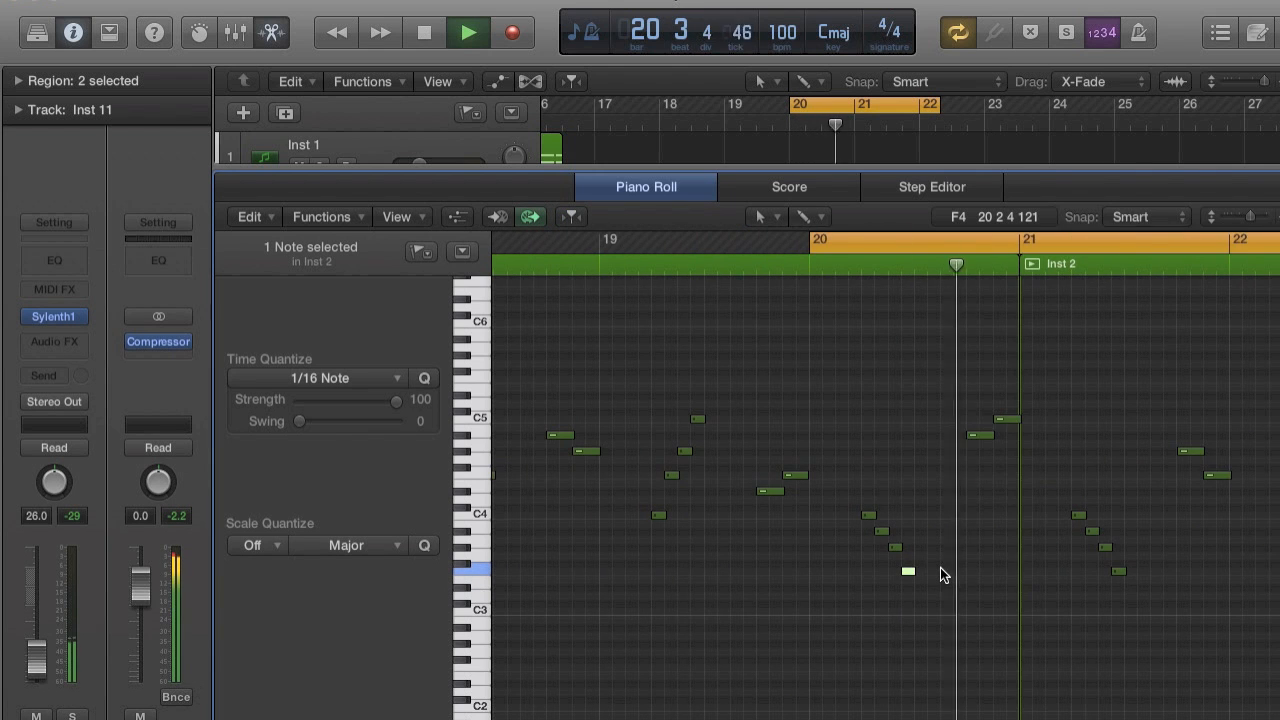
key("space")
Cycle the melody from bar 17 to 25, listen, and lower the last two notes before bar 21 to G#4 and F4.
key("super+Left")
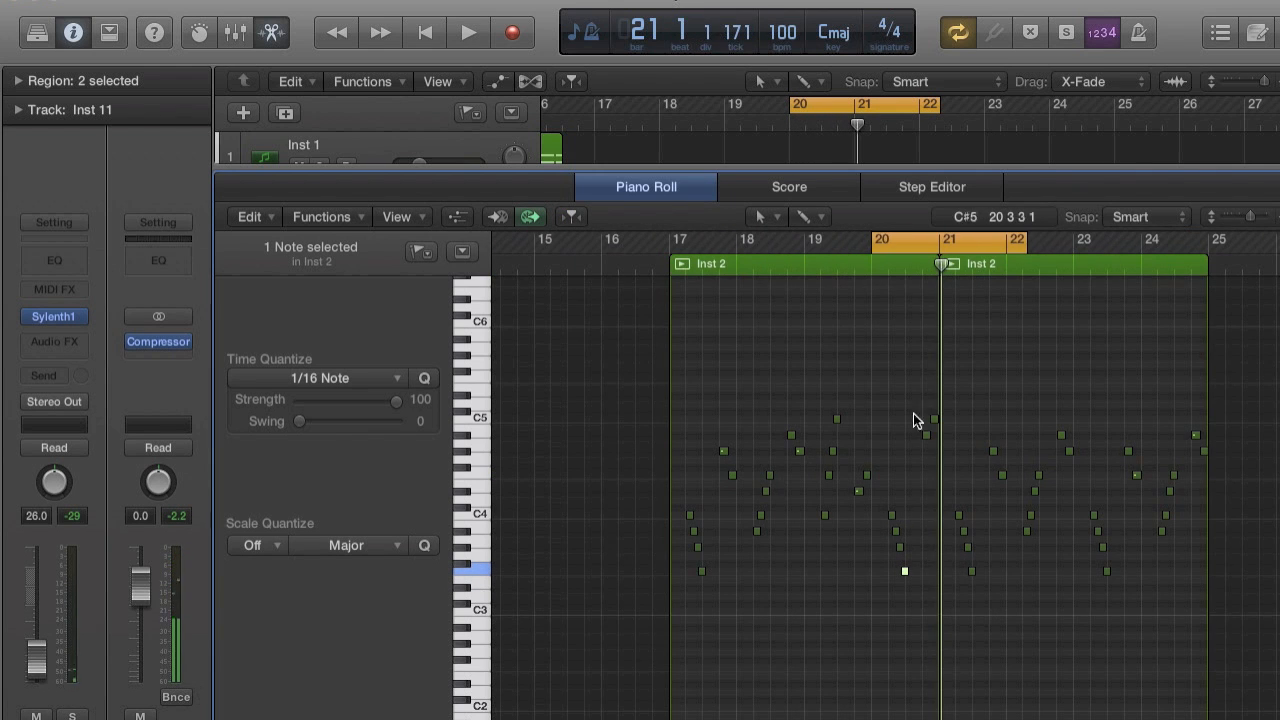
left_click_drag(873, 238, 677, 238)
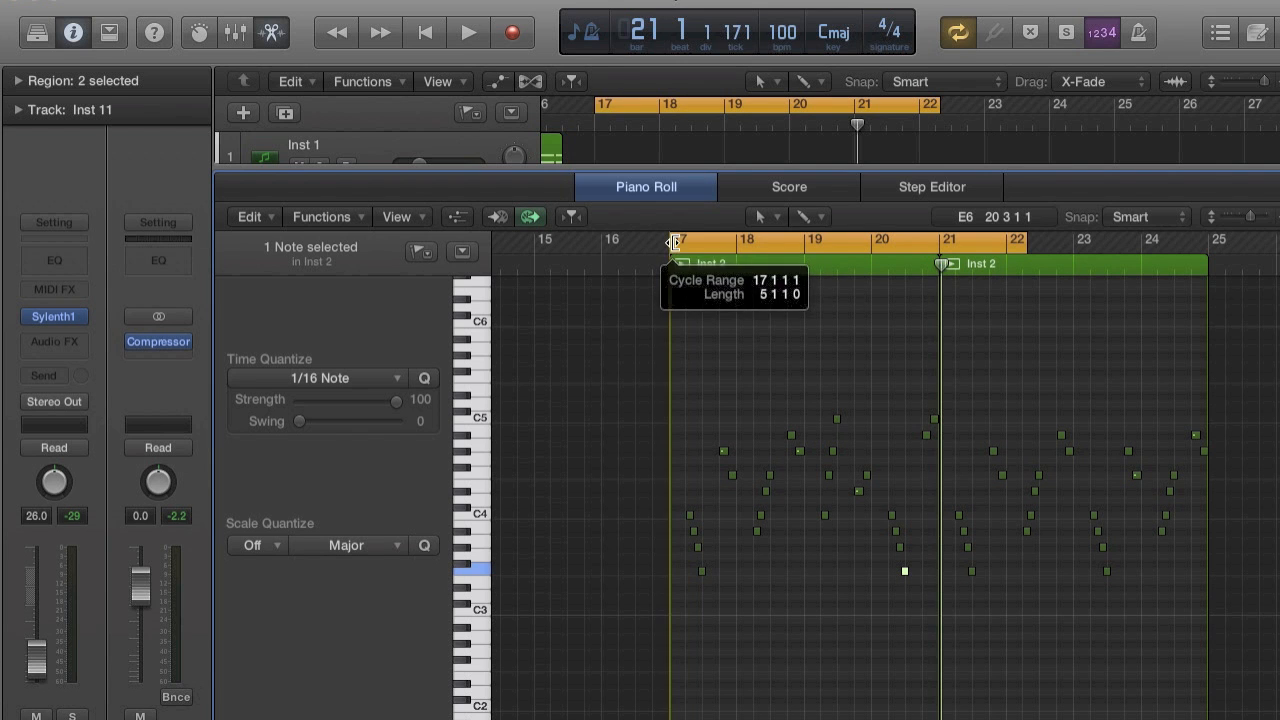
key("space")
left_click_drag(1022, 240, 1207, 242)
key("super+Right")
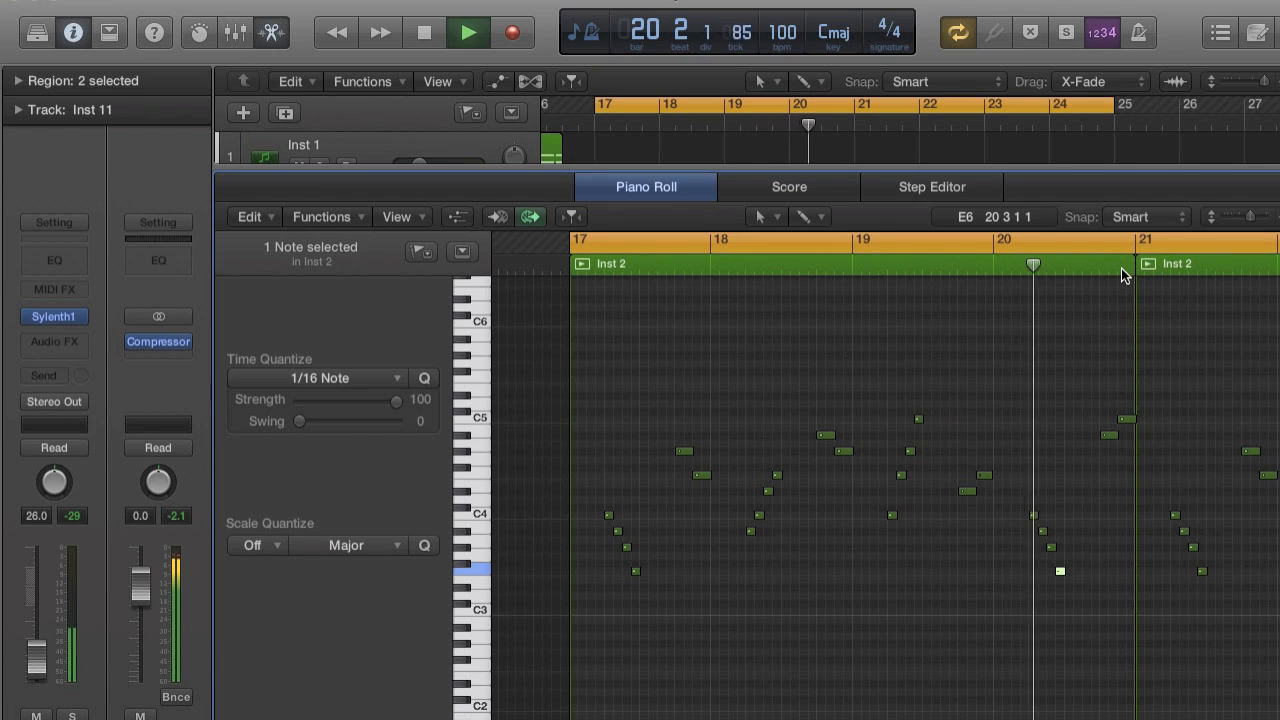
key("space")
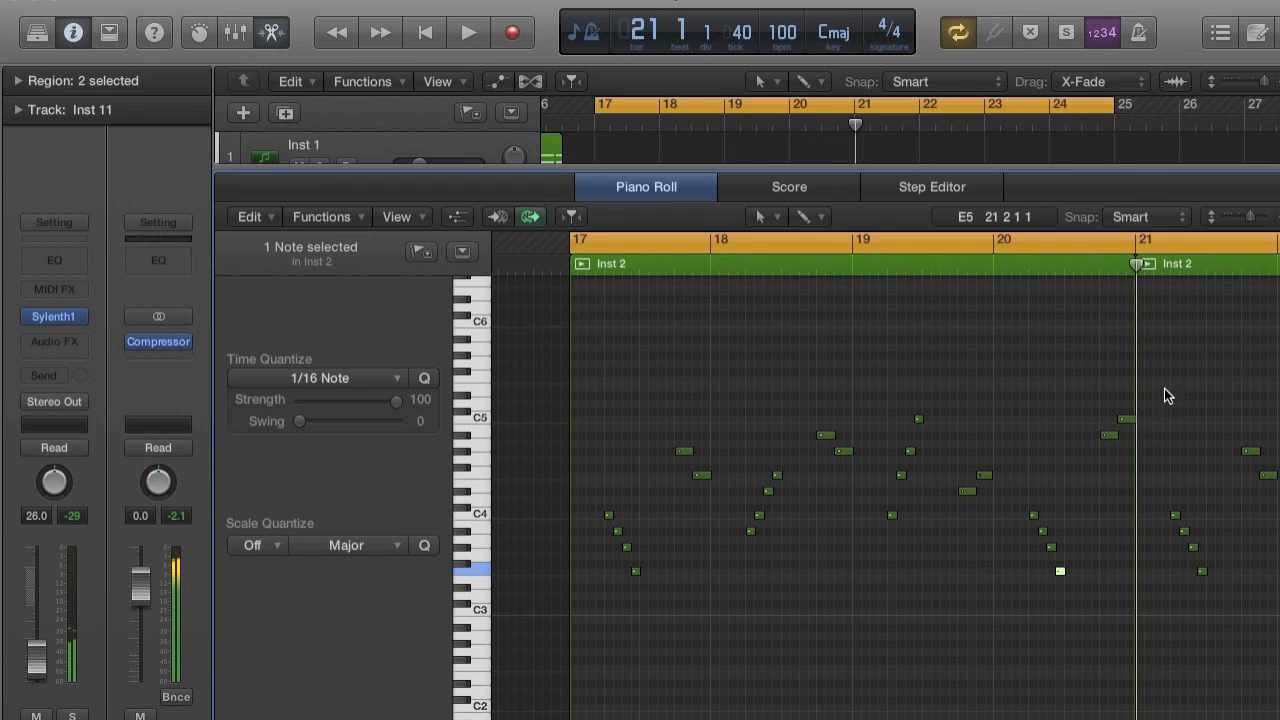
left_click_drag(1108, 443, 1125, 476)
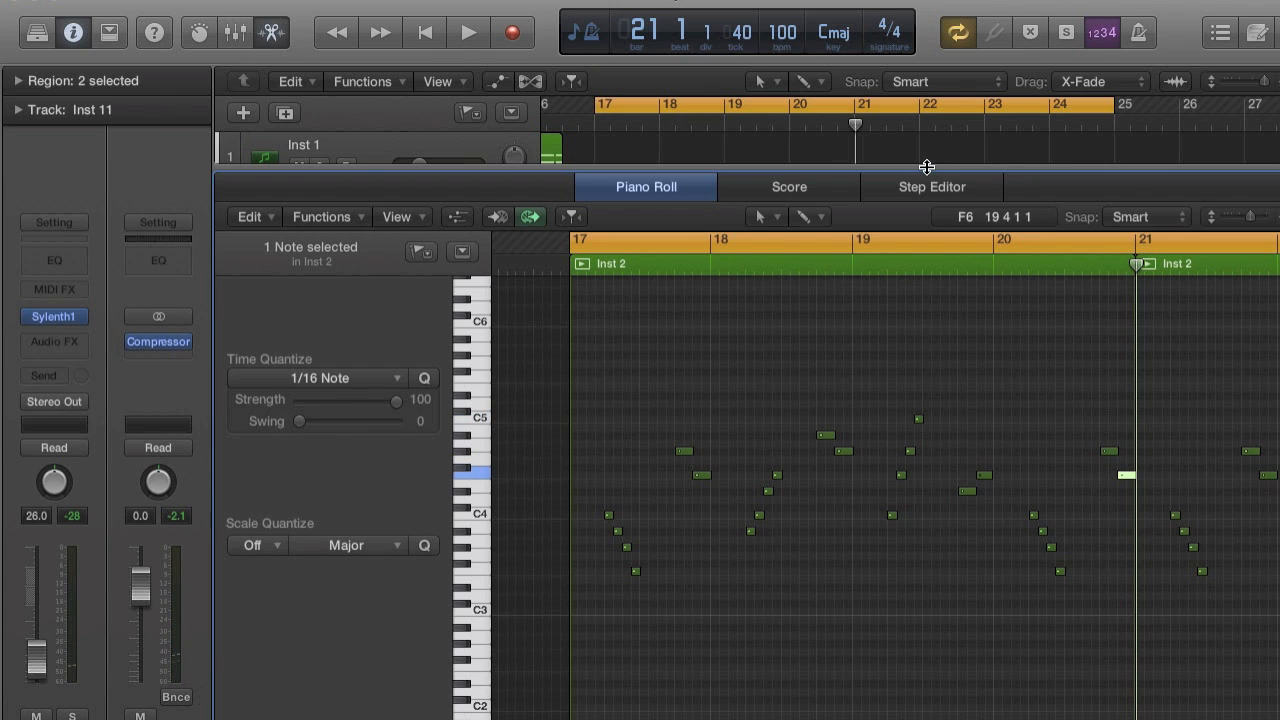
Enlarge the arrangement area and delete the second Inst 2 region, spanning bars 21 to 25, from the Inst 11 track.
left_click_drag(927, 166, 927, 600)
left_click(951, 388)
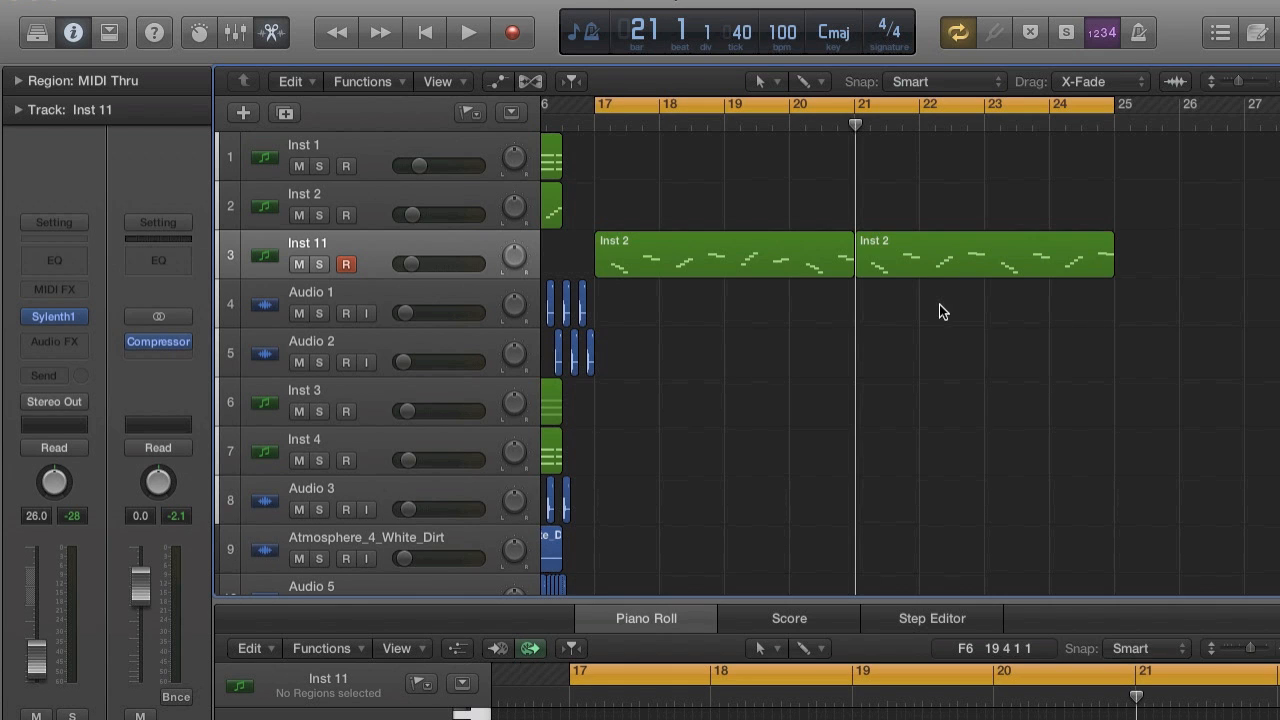
key("super+Left")
key("super+Left")
left_click(895, 263)
left_click_drag(884, 262, 1095, 262)
key("super+Right")
key("super+Right")
key("super+Right")
key("super+Right")
scroll(1064, 258, "left", 10)
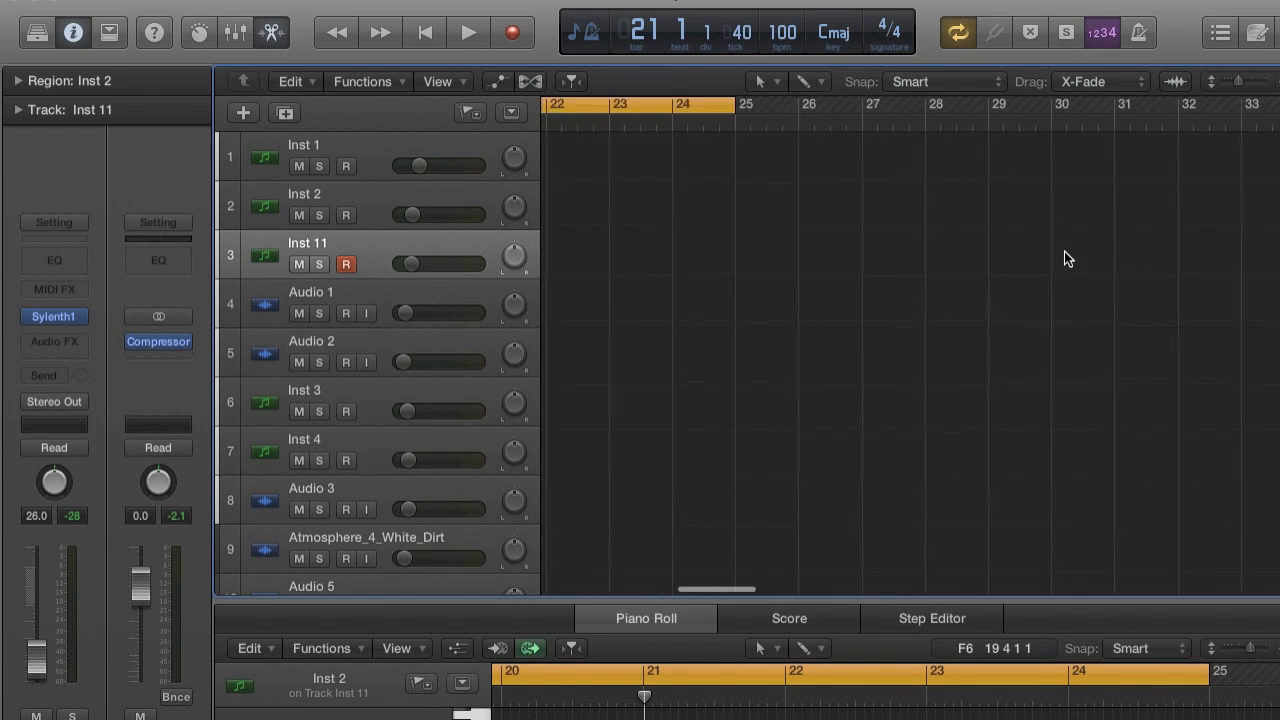
Create a new software instrument track directly below Inst 11.
left_click(481, 257)
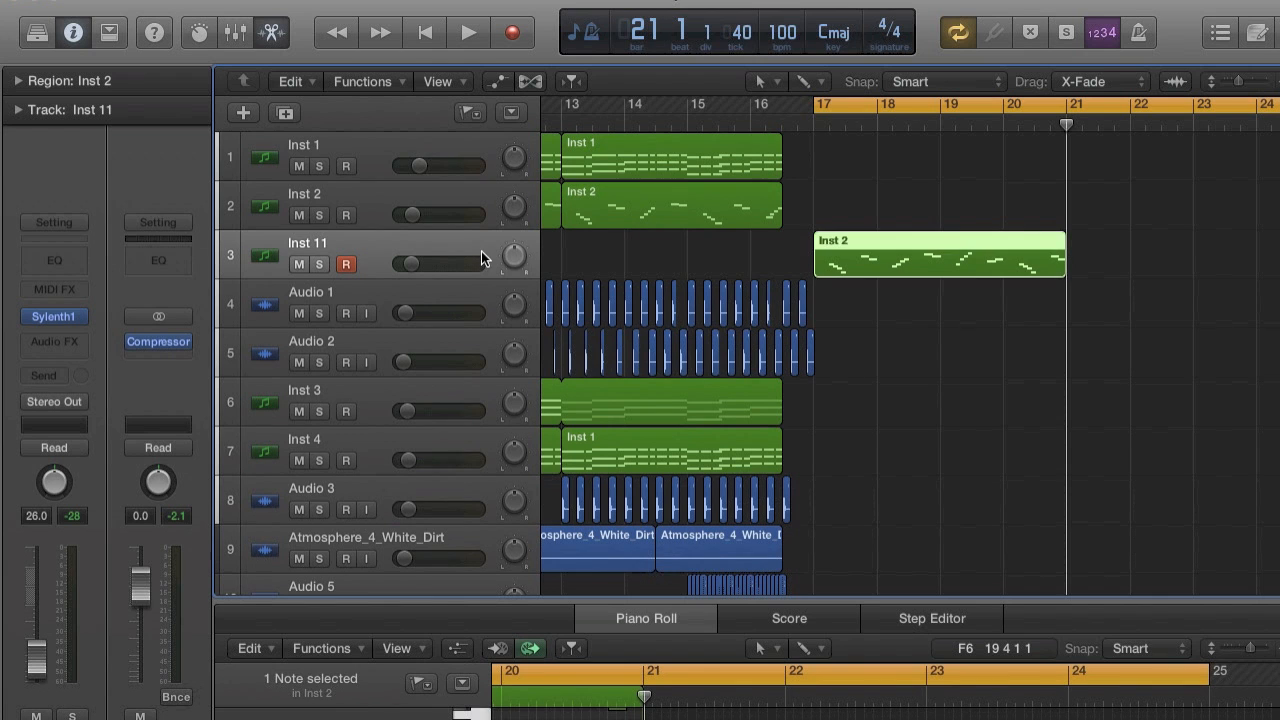
left_click(262, 3)
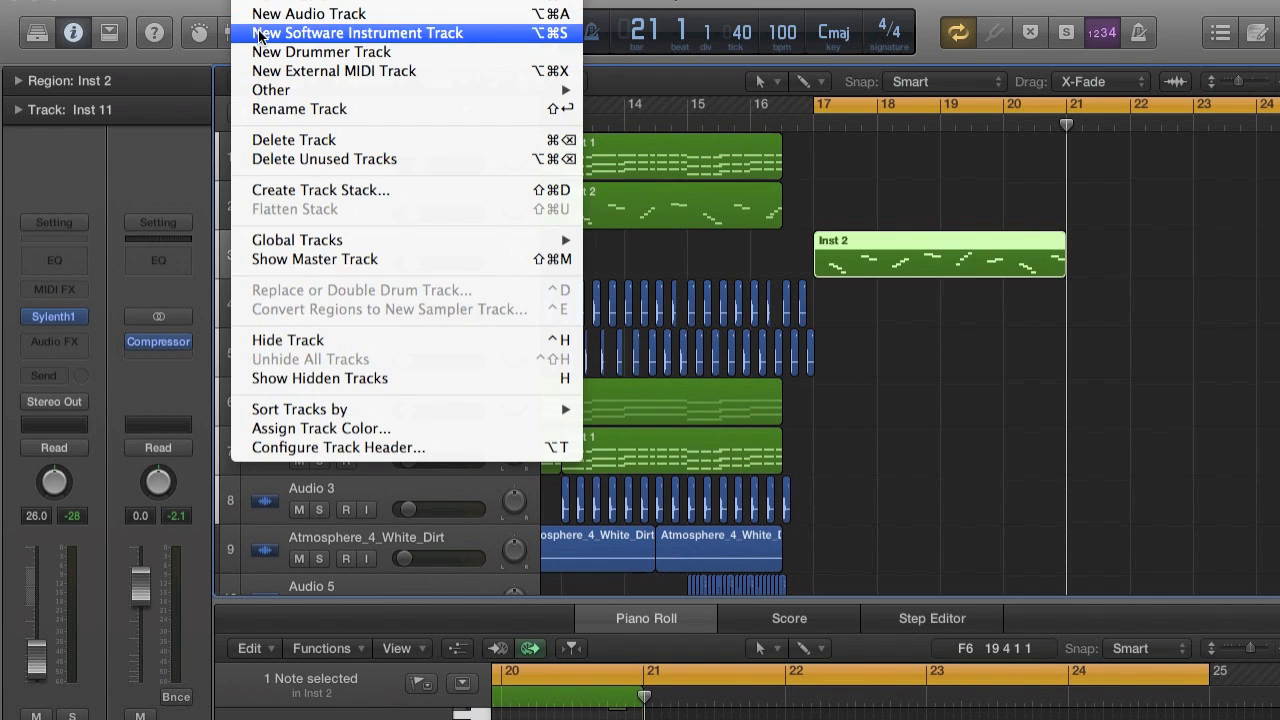
left_click(268, 31)
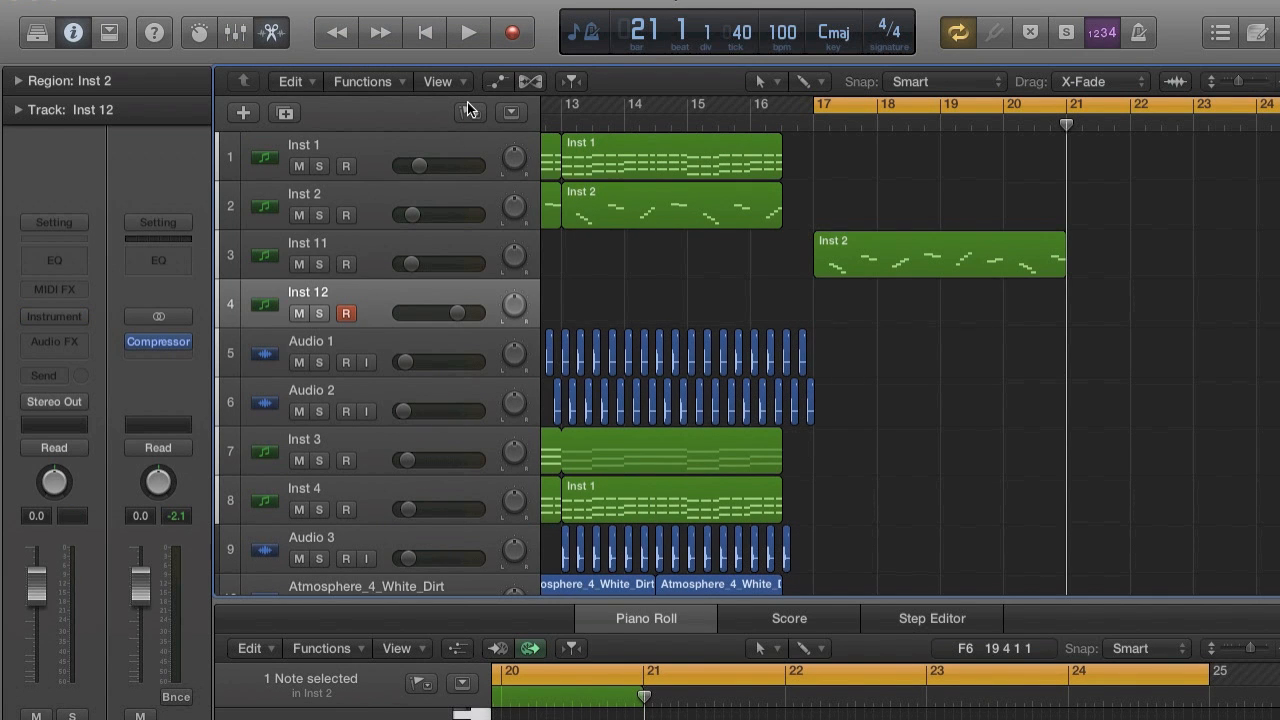
Make one copy of the Inst 2 region on Inst 11 and place it on the Inst 12 track at bar 17.
left_click(853, 248)
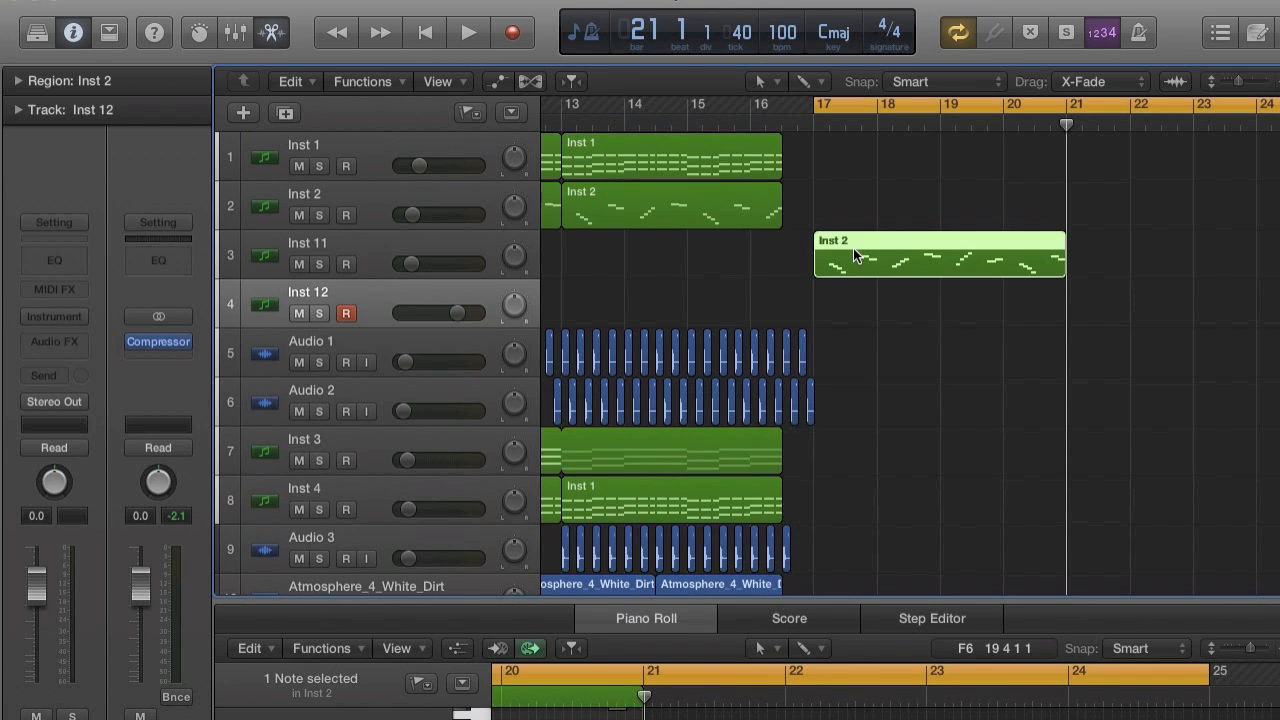
scroll(853, 248, "down", 5)
scroll(853, 248, "up", 5)
scroll(853, 248, "left", 1)
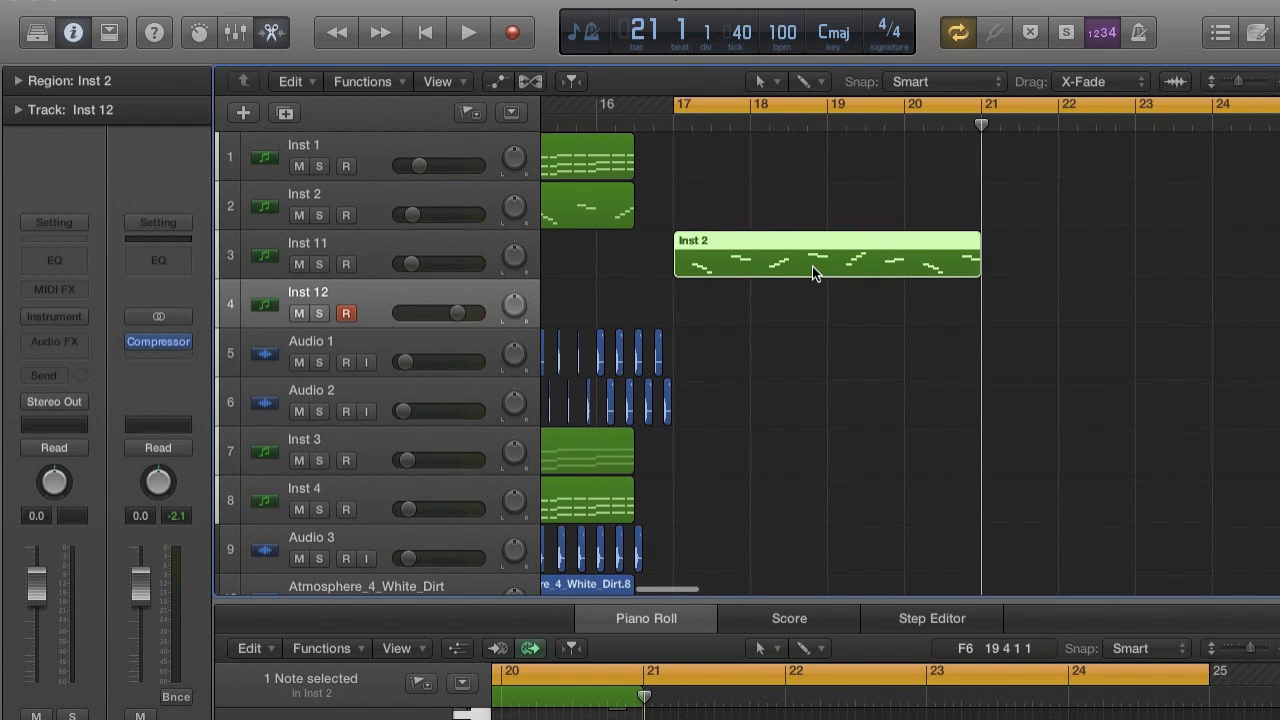
key("super+r")
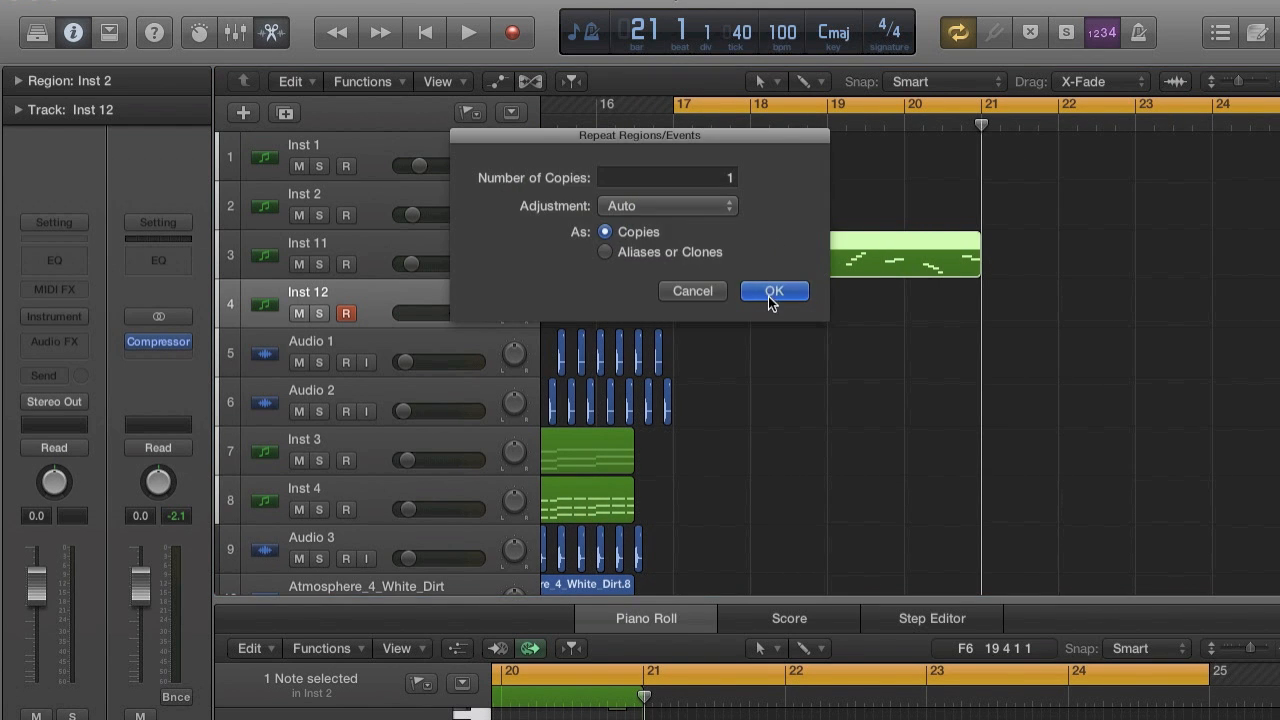
left_click(760, 288)
left_click_drag(1040, 249, 748, 294)
Load the Classic Electric Piano patch from the Library's Vintage Electric Piano category onto the Inst 12 track.
left_click(60, 312)
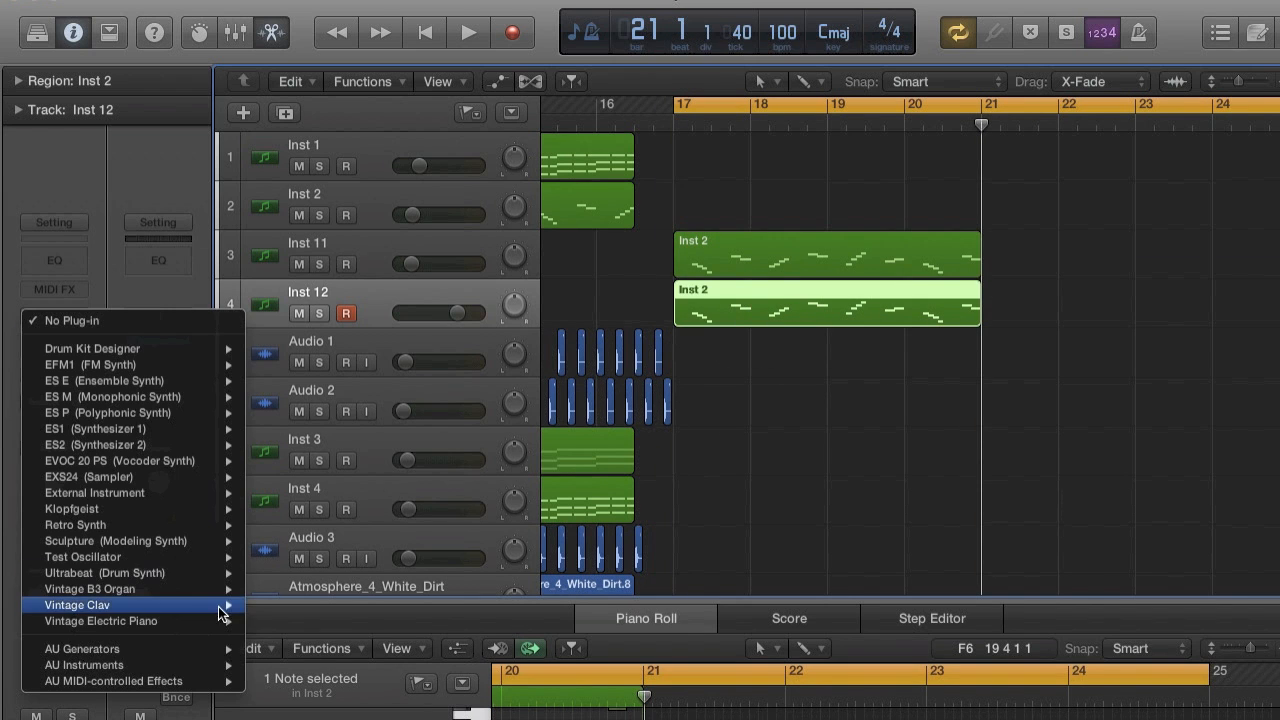
mouse_move(130, 665)
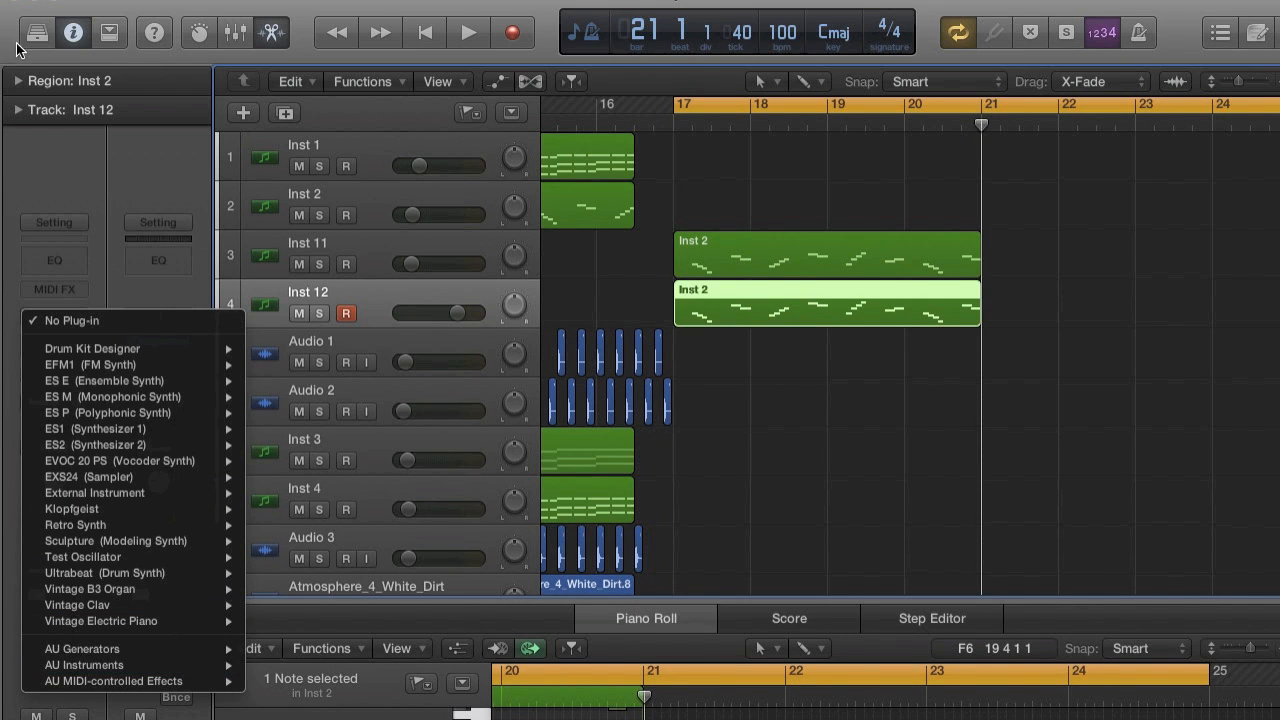
left_click(35, 33)
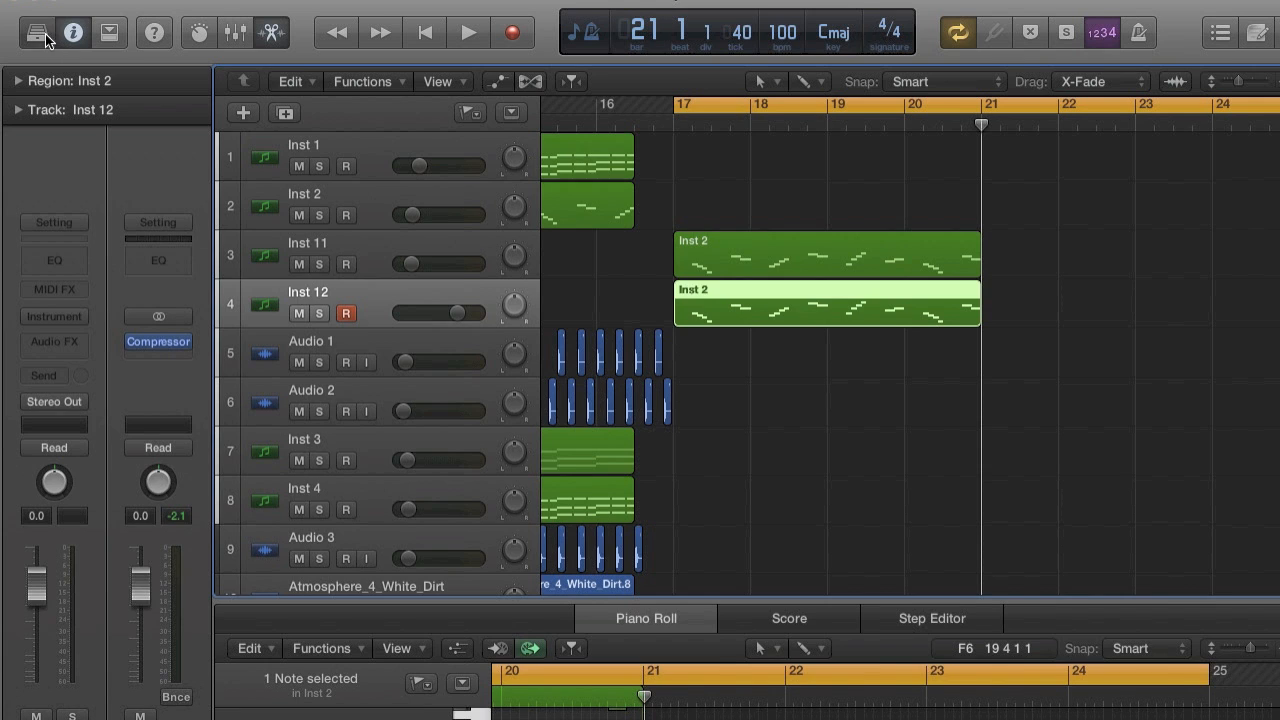
left_click(45, 34)
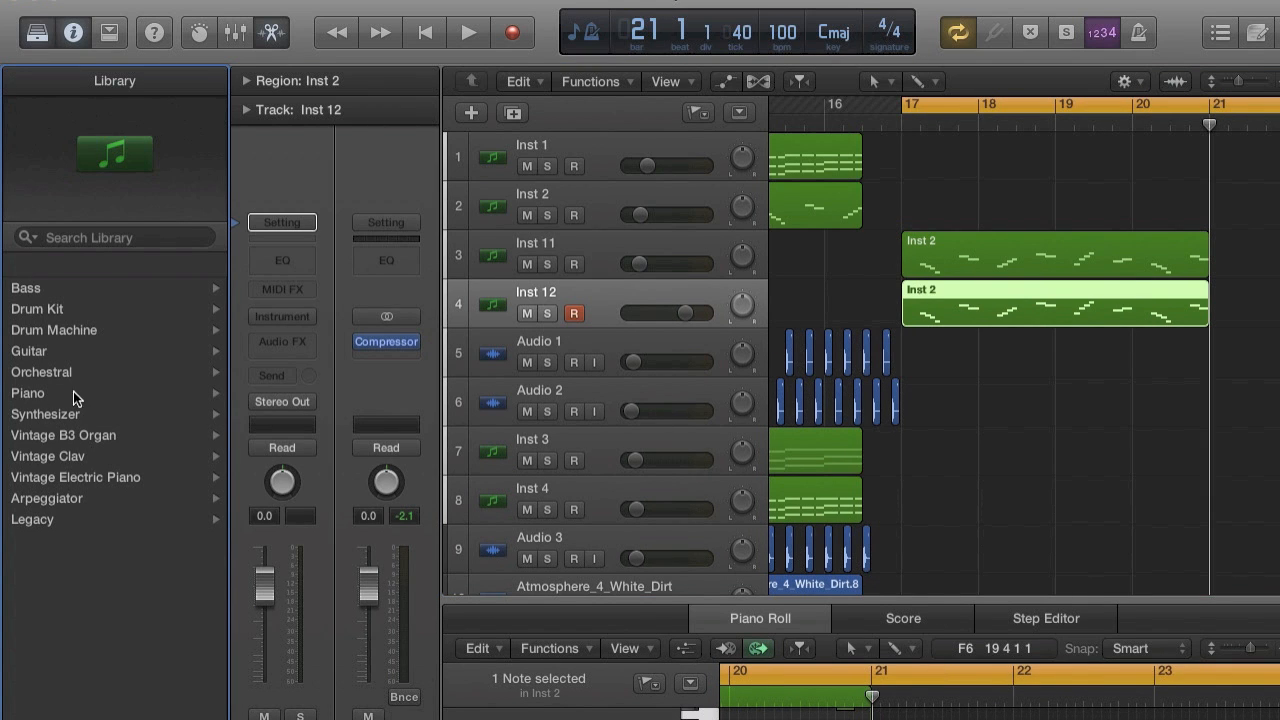
left_click(86, 476)
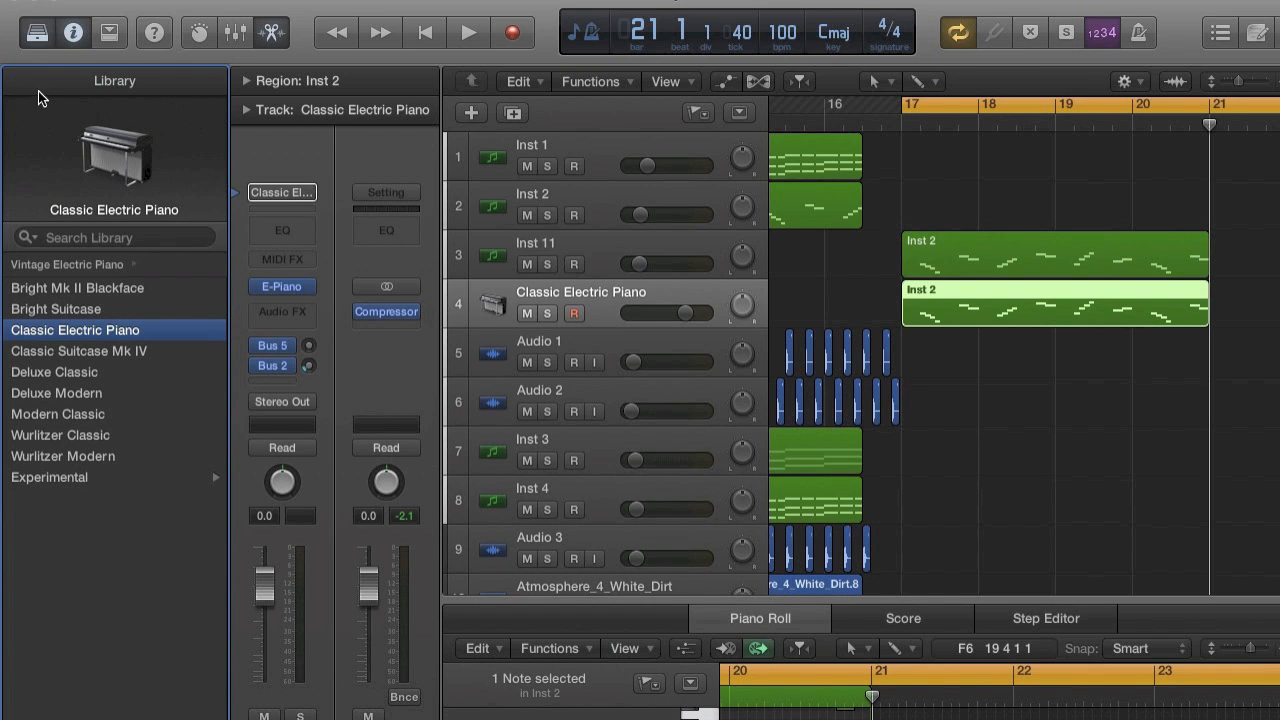
left_click(38, 34)
Solo the Classic Electric Piano track, lower its volume to -8.6 dB during playback, and stop in bar 18.
left_click(320, 314)
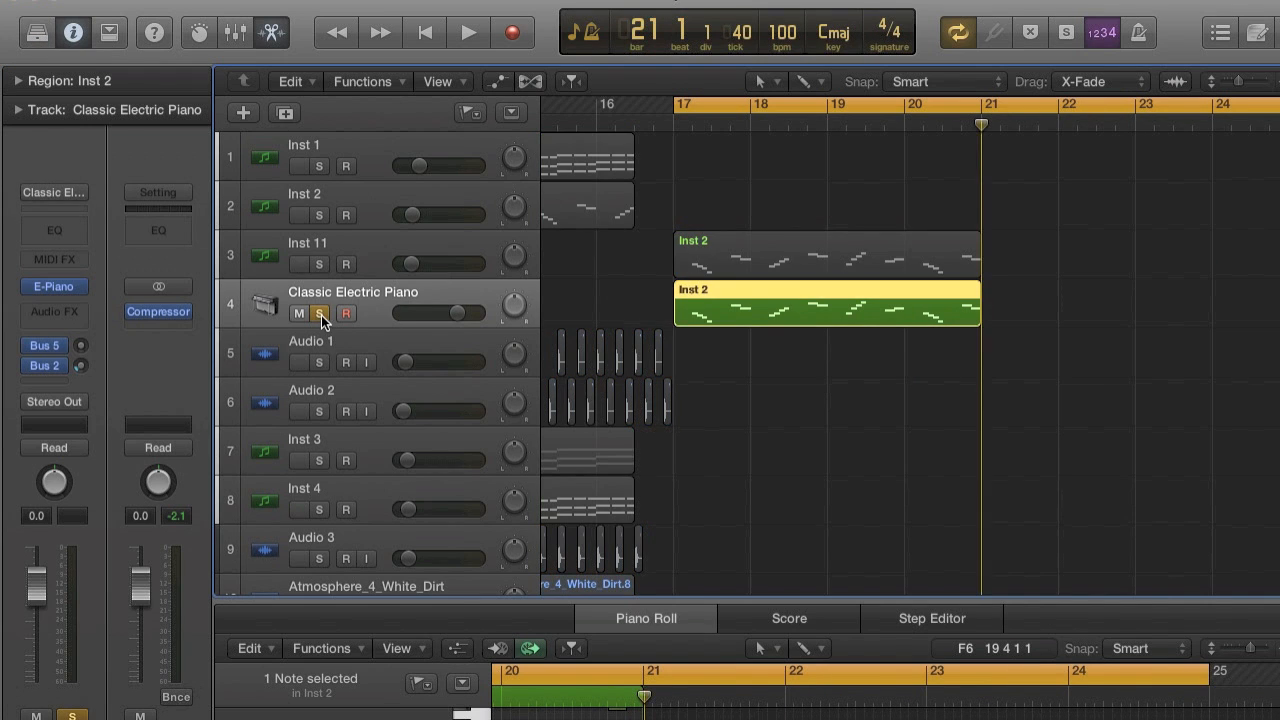
key("space")
left_click_drag(456, 313, 383, 362)
key("space")
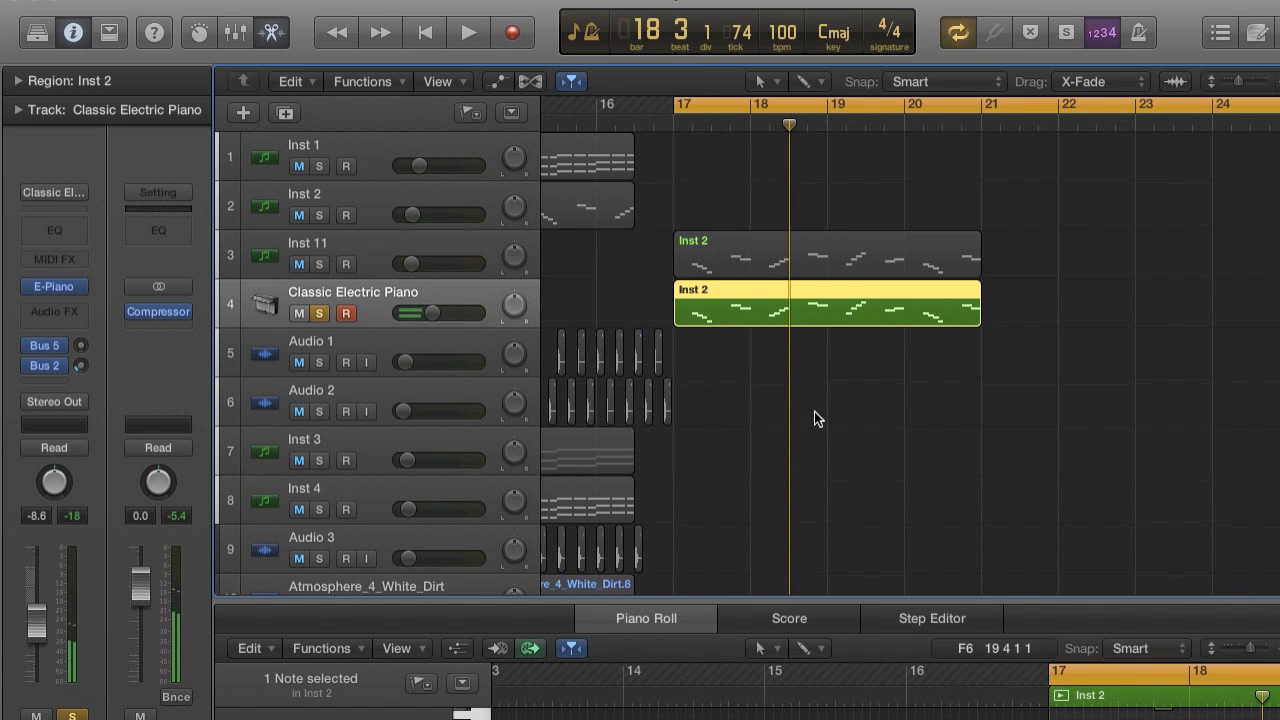
Select all notes of the Classic Electric Piano region in the enlarged Piano Roll and set their velocity to 60.
left_click_drag(804, 602, 804, 177)
scroll(861, 581, "down", 5)
scroll(861, 581, "right", 5)
scroll(861, 581, "up", 3)
left_click_drag(722, 329, 1000, 561)
key("z")
scroll(561, 532, "left", 7)
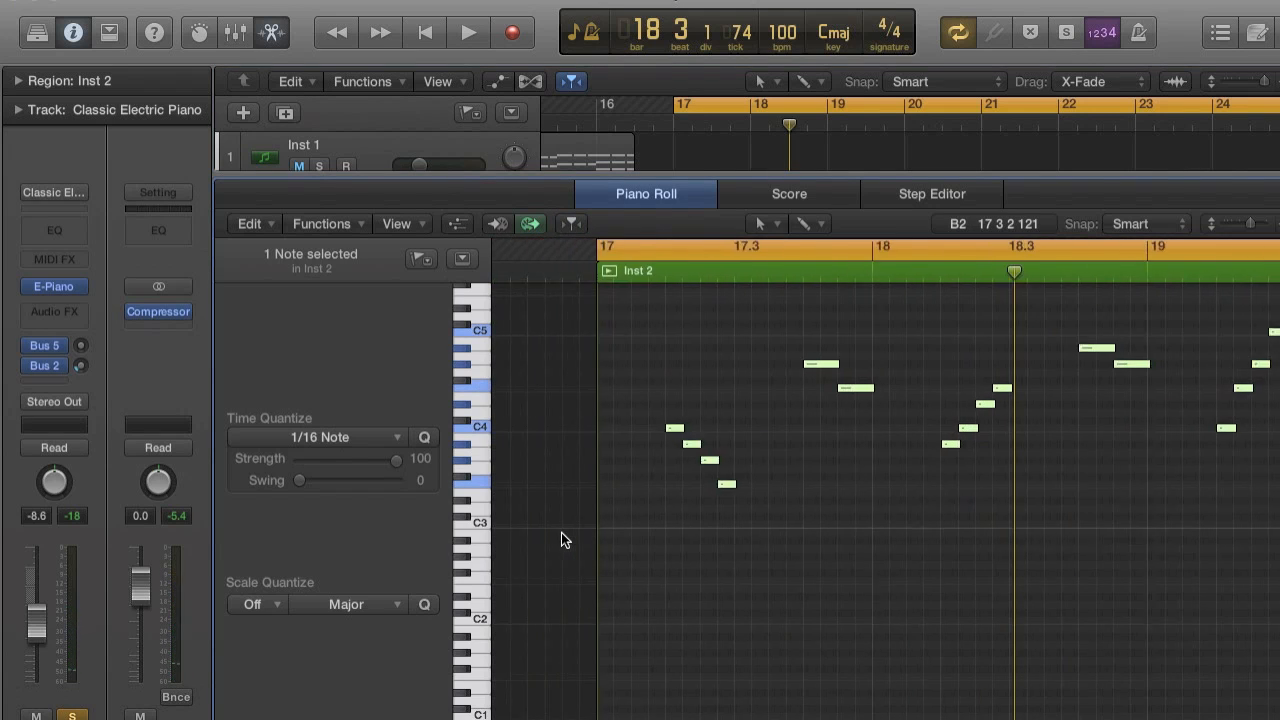
scroll(561, 532, "right", 4)
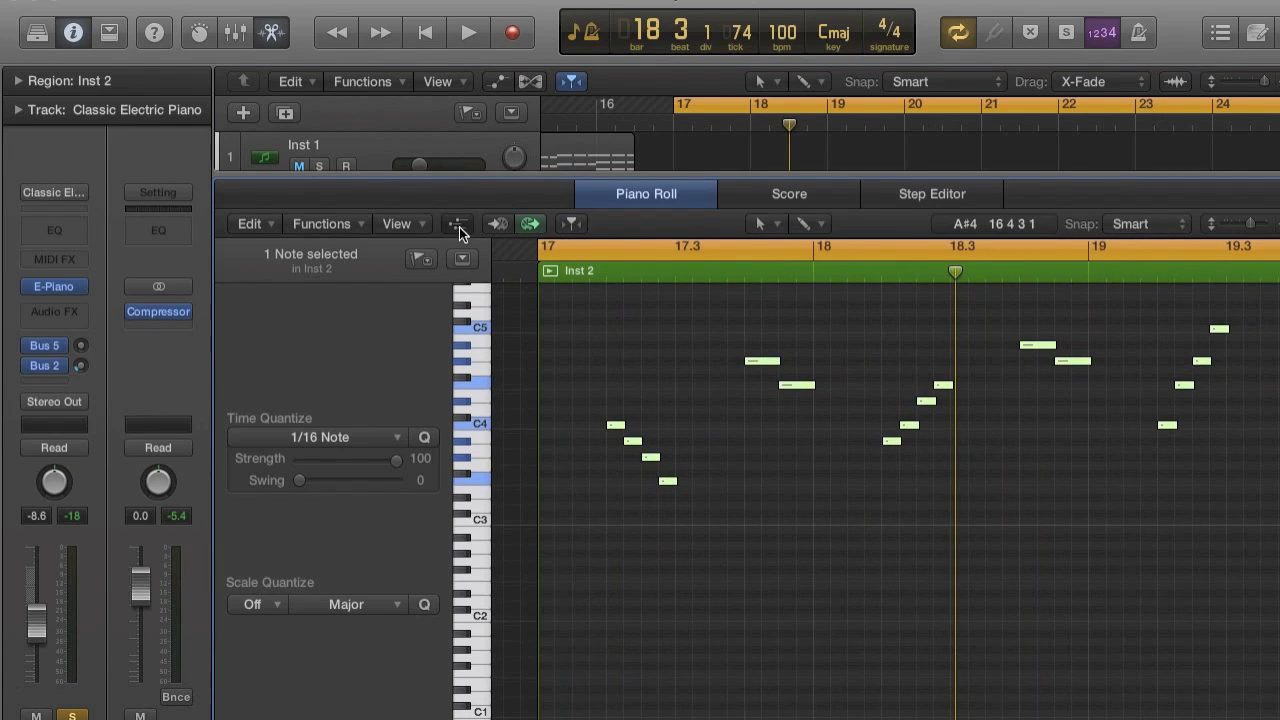
left_click(457, 224)
left_click_drag(358, 519, 400, 564)
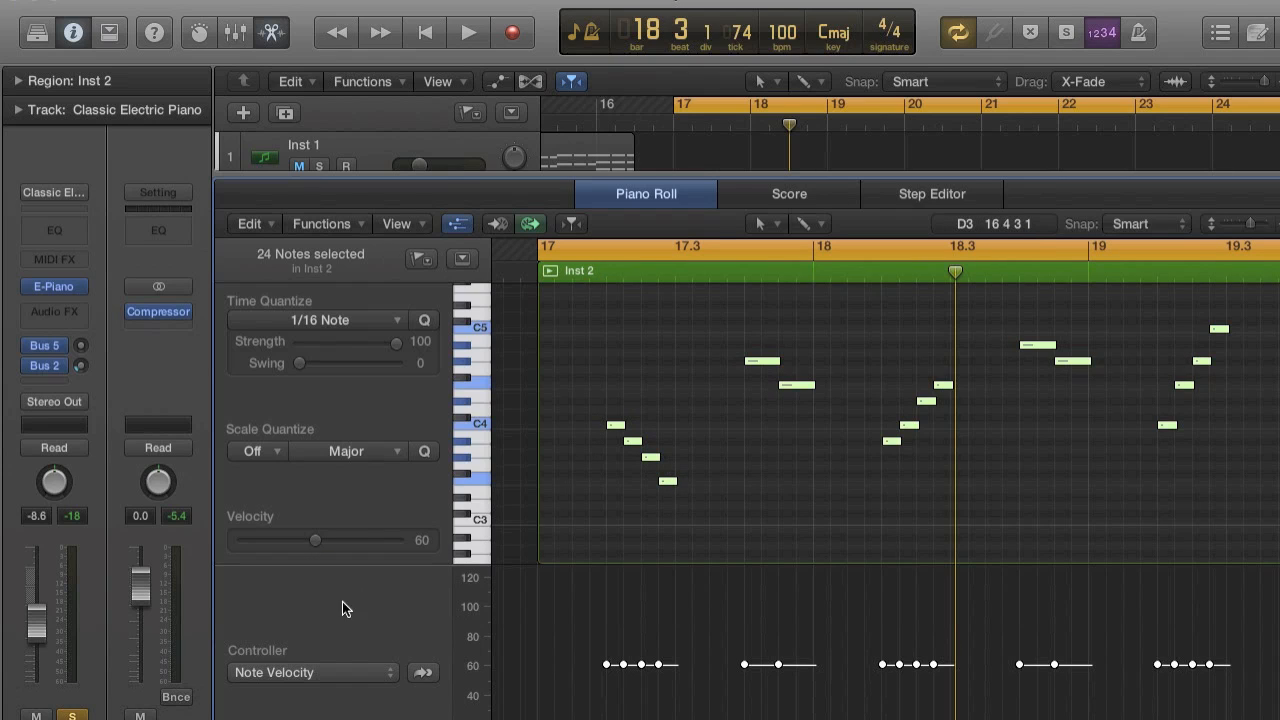
Set the selected Classic Electric Piano notes to velocity 127, lower the track to -29.0 dB during playback, and shrink the Piano Roll.
left_click_drag(314, 543, 467, 550)
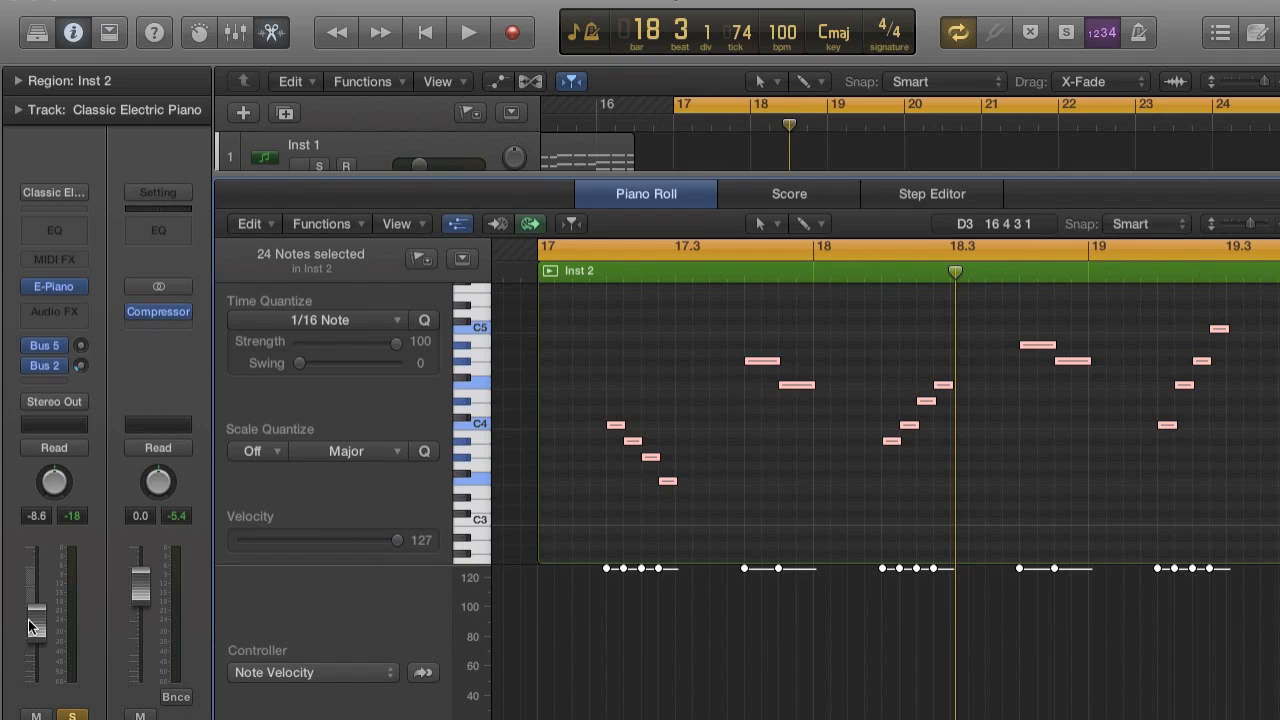
key("space")
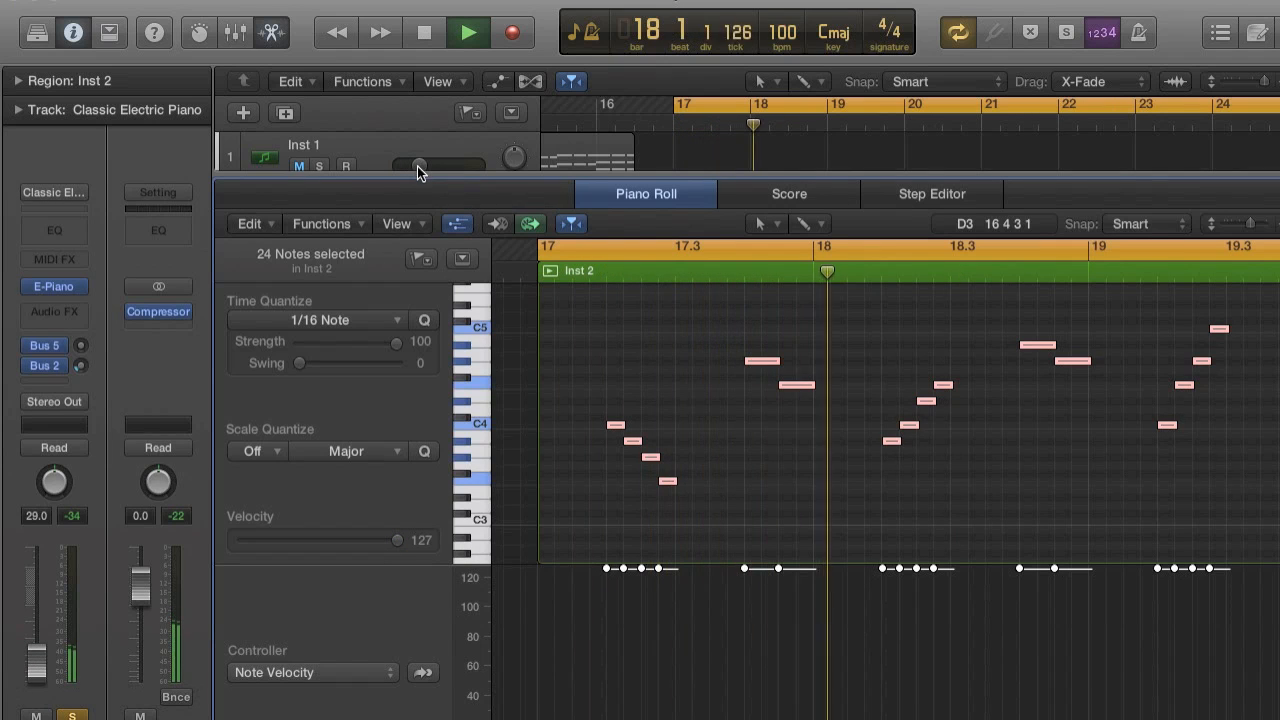
left_click_drag(414, 170, 375, 598)
key("space")
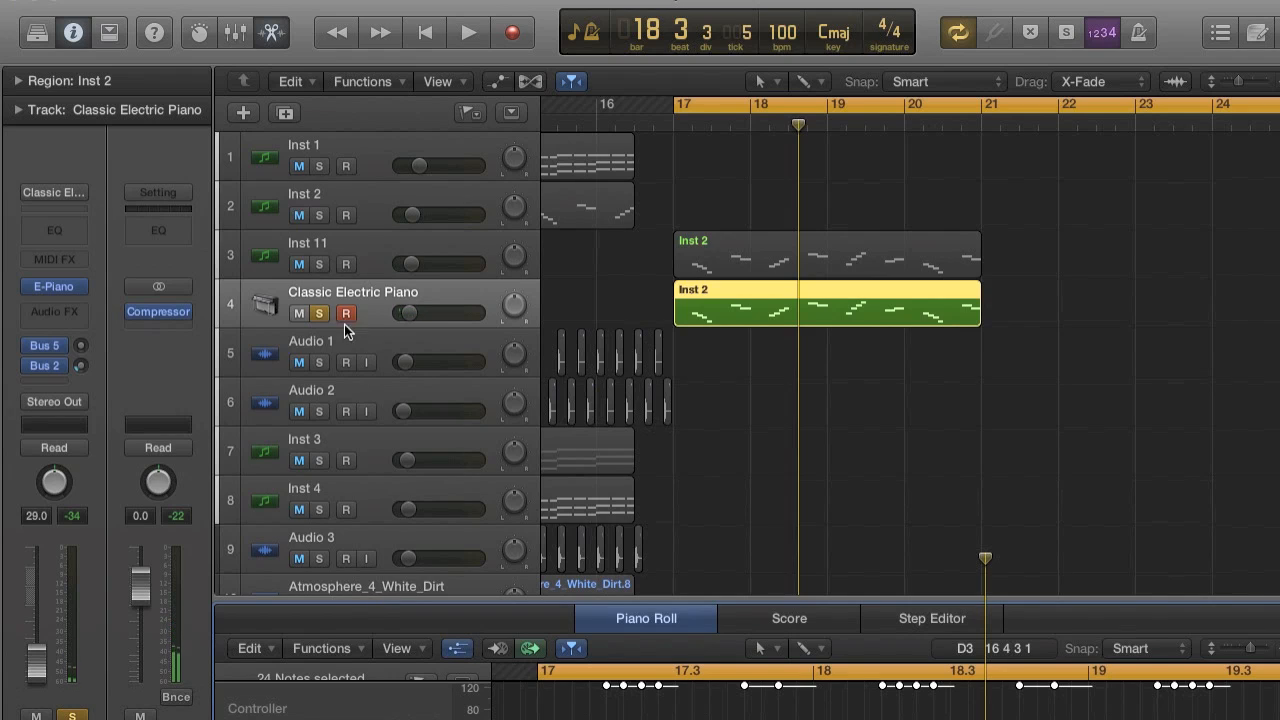
Unsolo the Classic Electric Piano track, set its volume to -25.5 dB during playback, and stop in bar 20.
left_click(318, 313)
key("space")
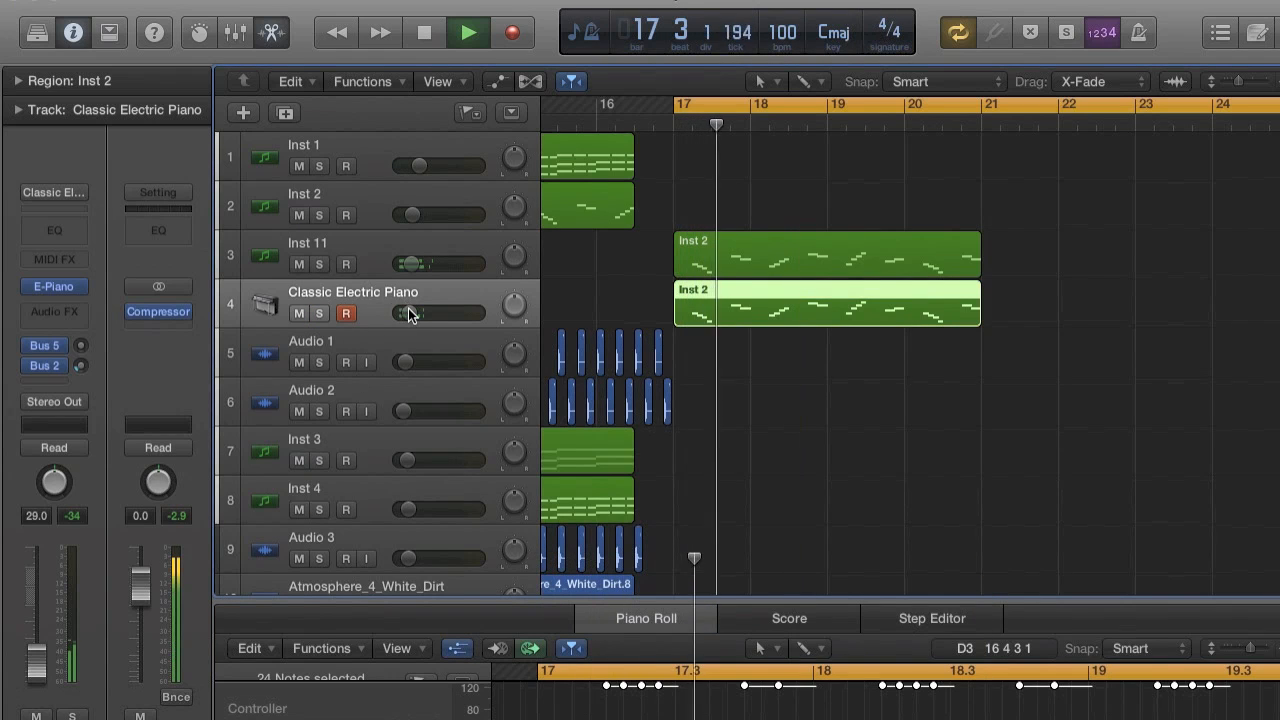
left_click_drag(410, 313, 418, 313)
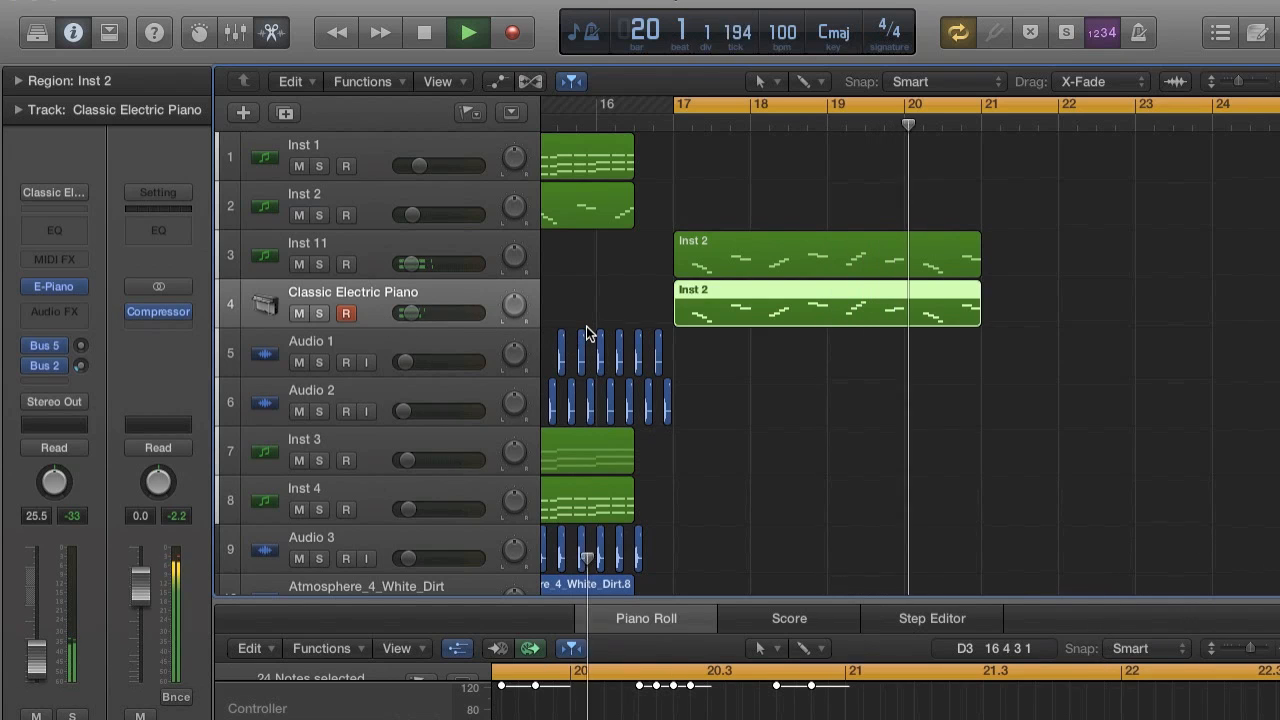
key("super+Left")
key("super+Left")
key("super+Left")
key("space")
scroll(849, 332, "right", 3)
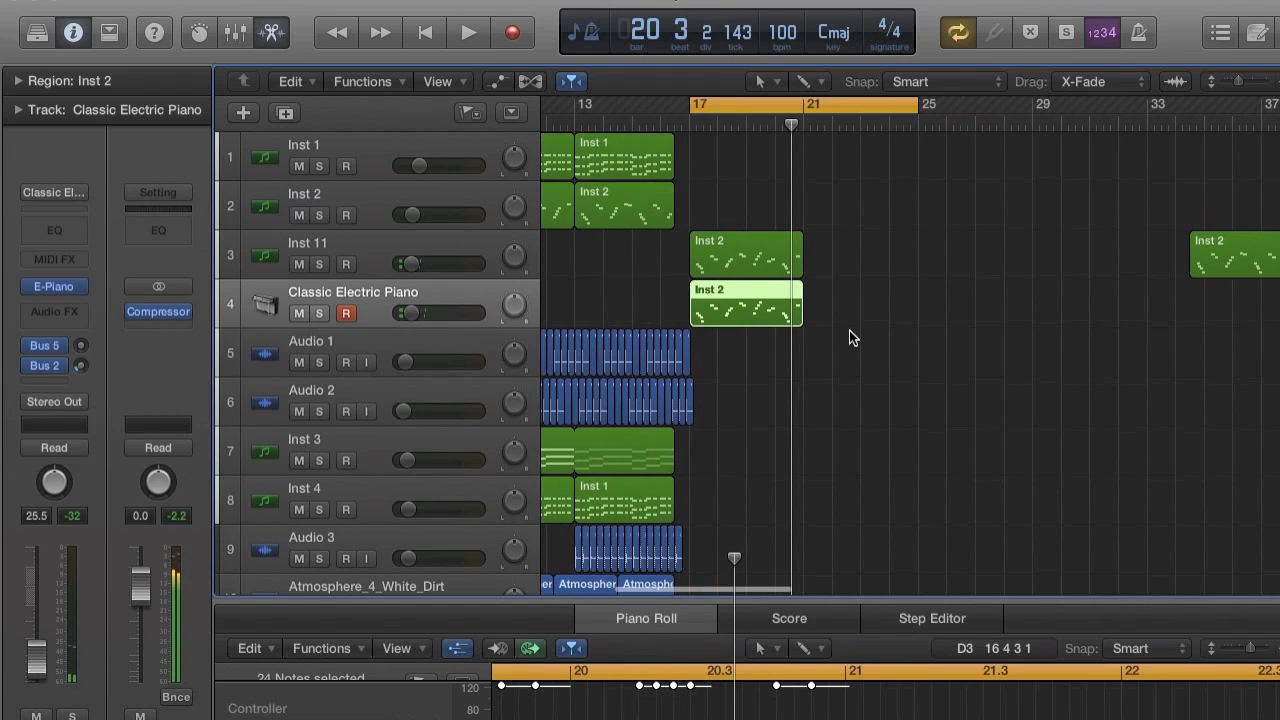
Delete both Inst 2 regions at bar 17 and move the spare Inst 2 region on Inst 11 back to bar 17.
left_click(780, 308)
key("Delete")
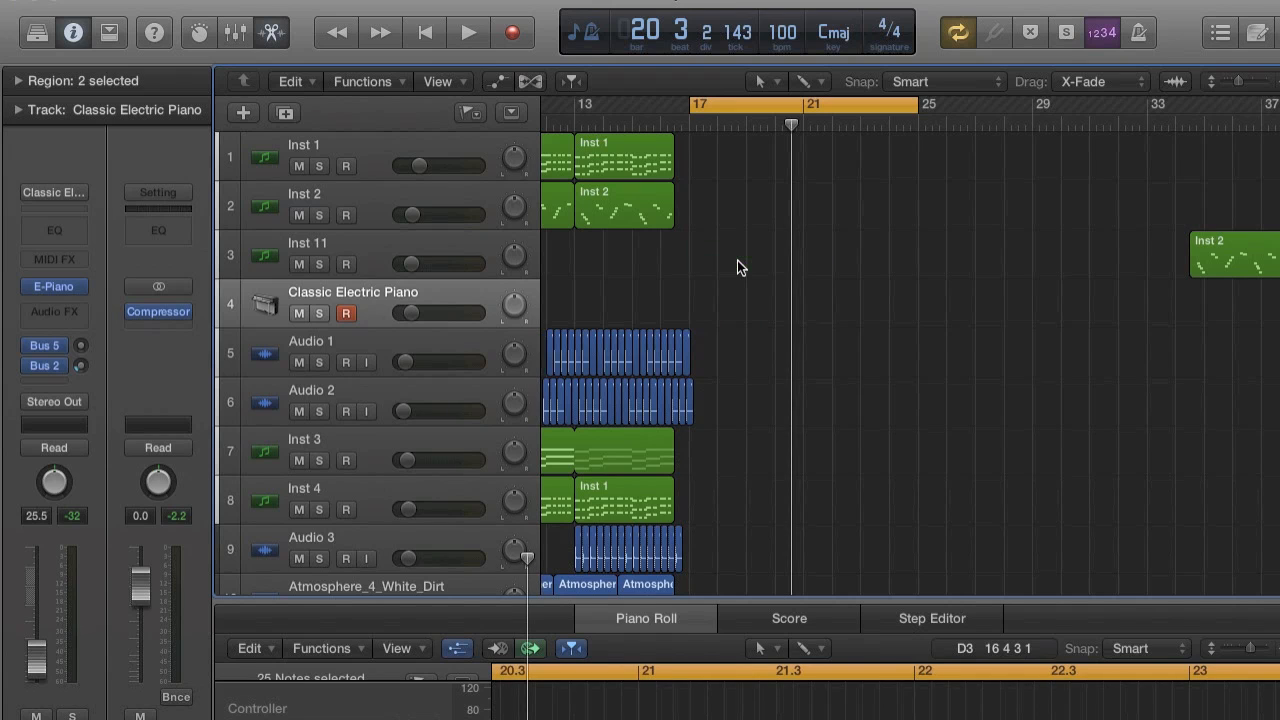
left_click_drag(1207, 269, 727, 242)
key("z")
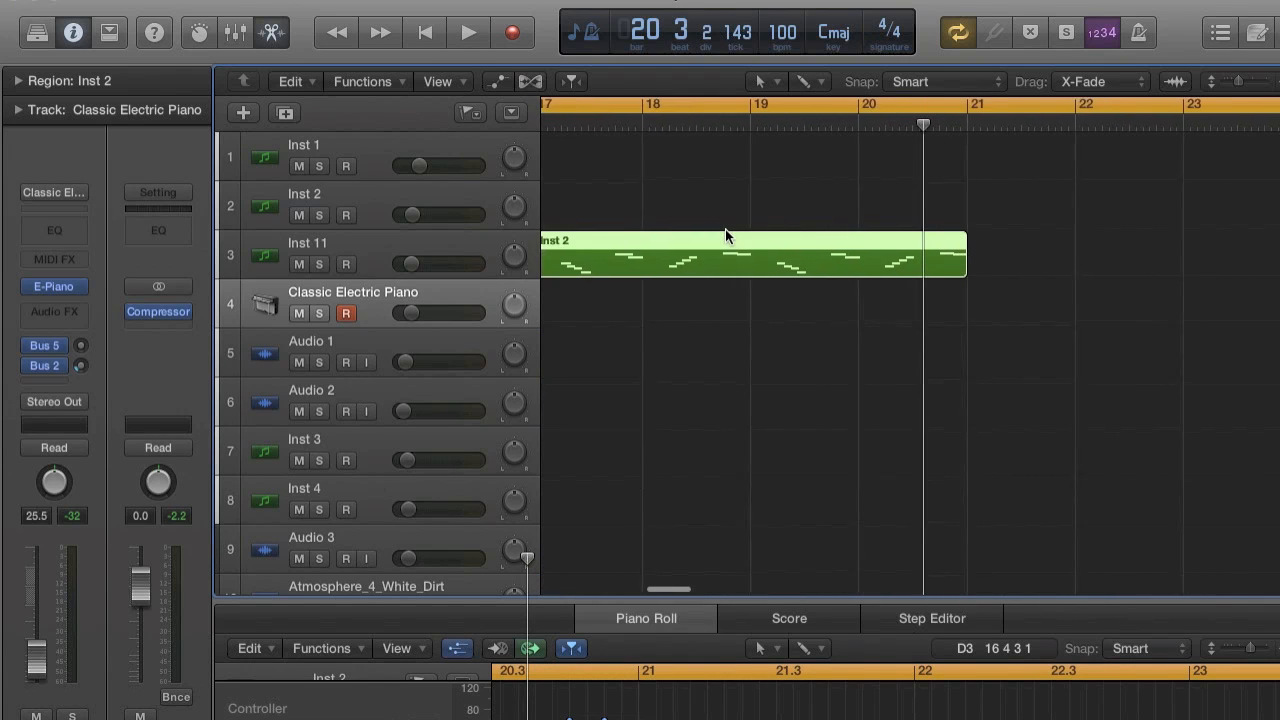
Make one copy of the Inst 11 region during playback and place it on the Classic Electric Piano track at bar 17.
key("space")
key("super+r")
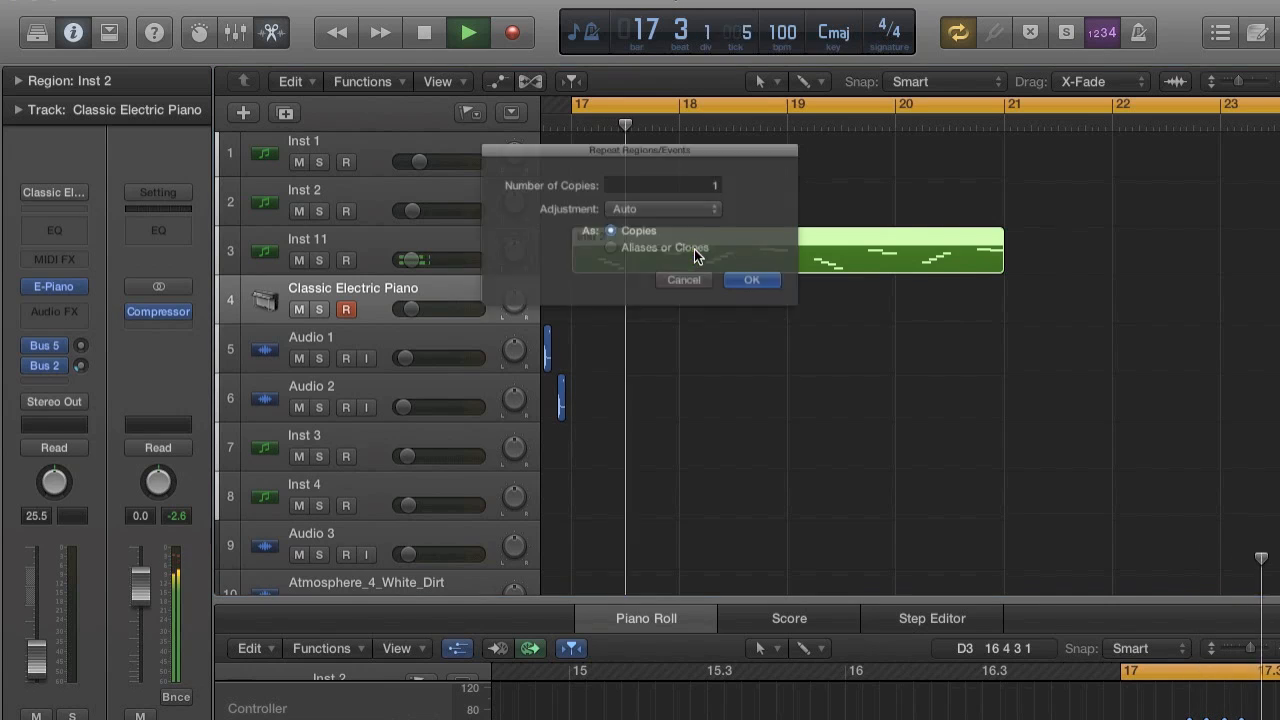
left_click(777, 300)
left_click_drag(1054, 254, 619, 313)
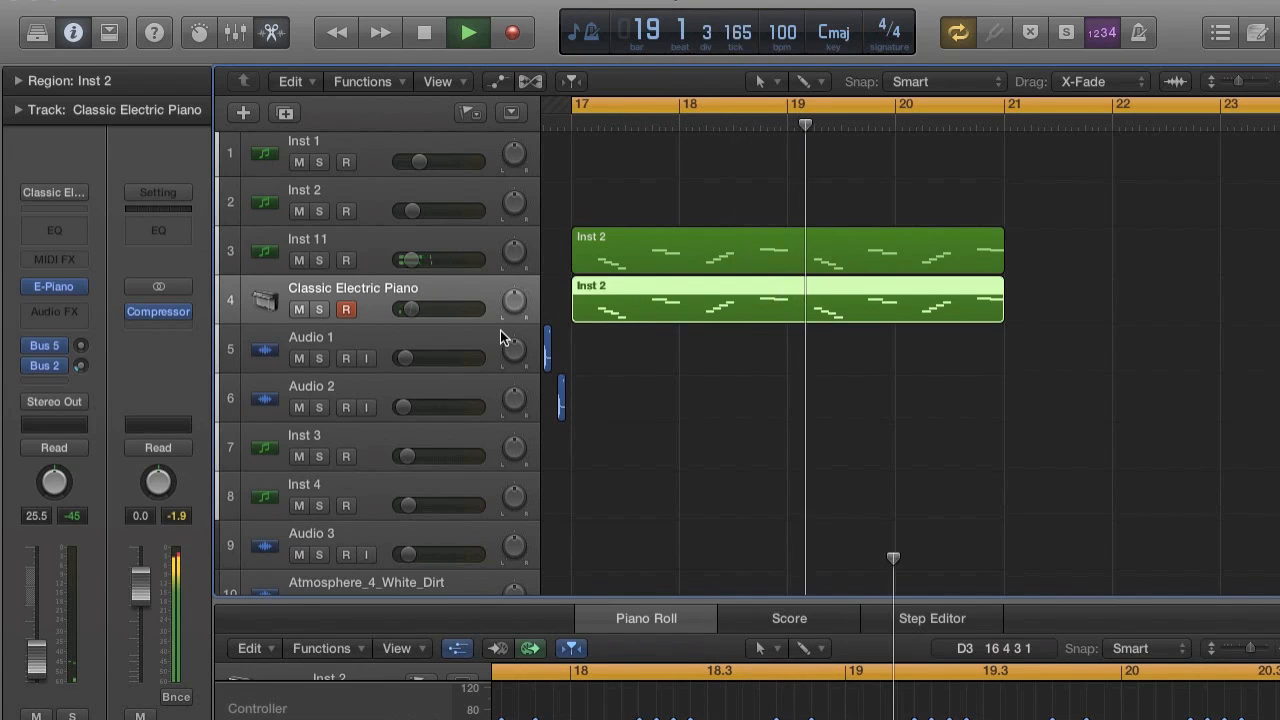
Raise the Classic Electric Piano track's volume to -13.6 dB during playback, and stop at bar 21.
left_click_drag(417, 316, 425, 314)
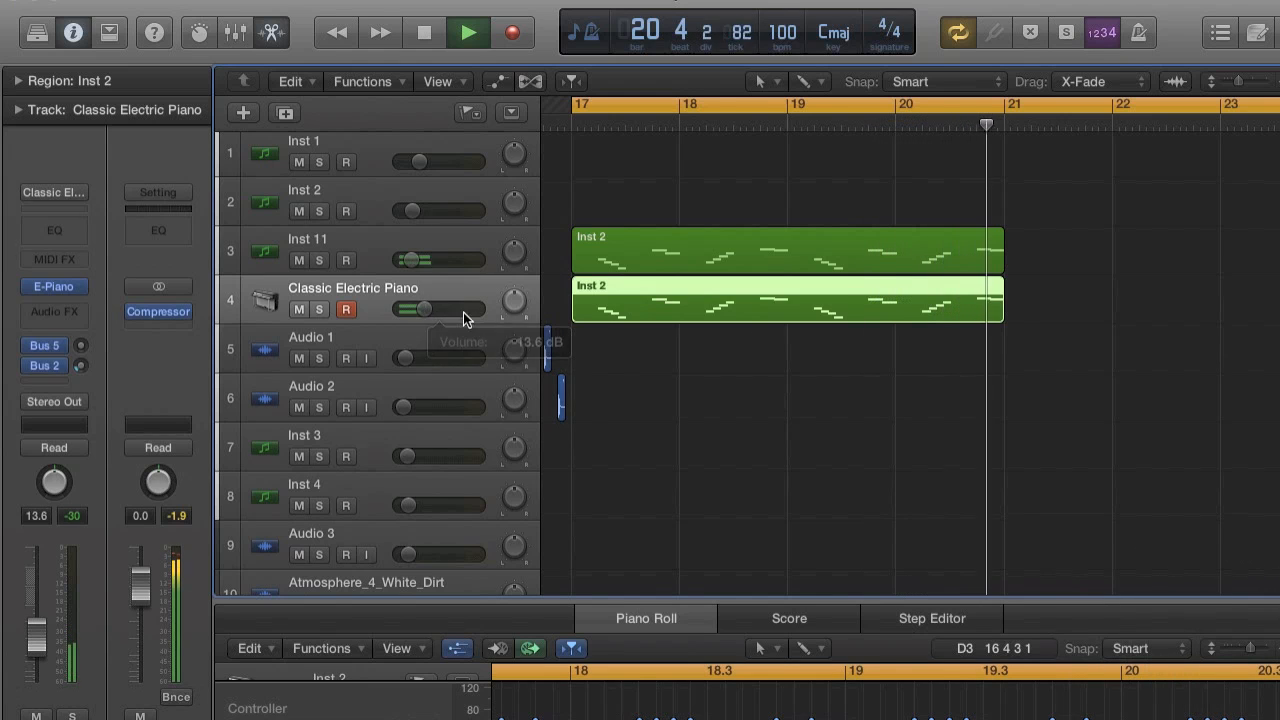
scroll(814, 361, "left", 4)
key("space")
Repeat the Inst 11 and Classic Electric Piano regions together with one copy each, starting at bar 21.
key("super+Left")
key("super+Left")
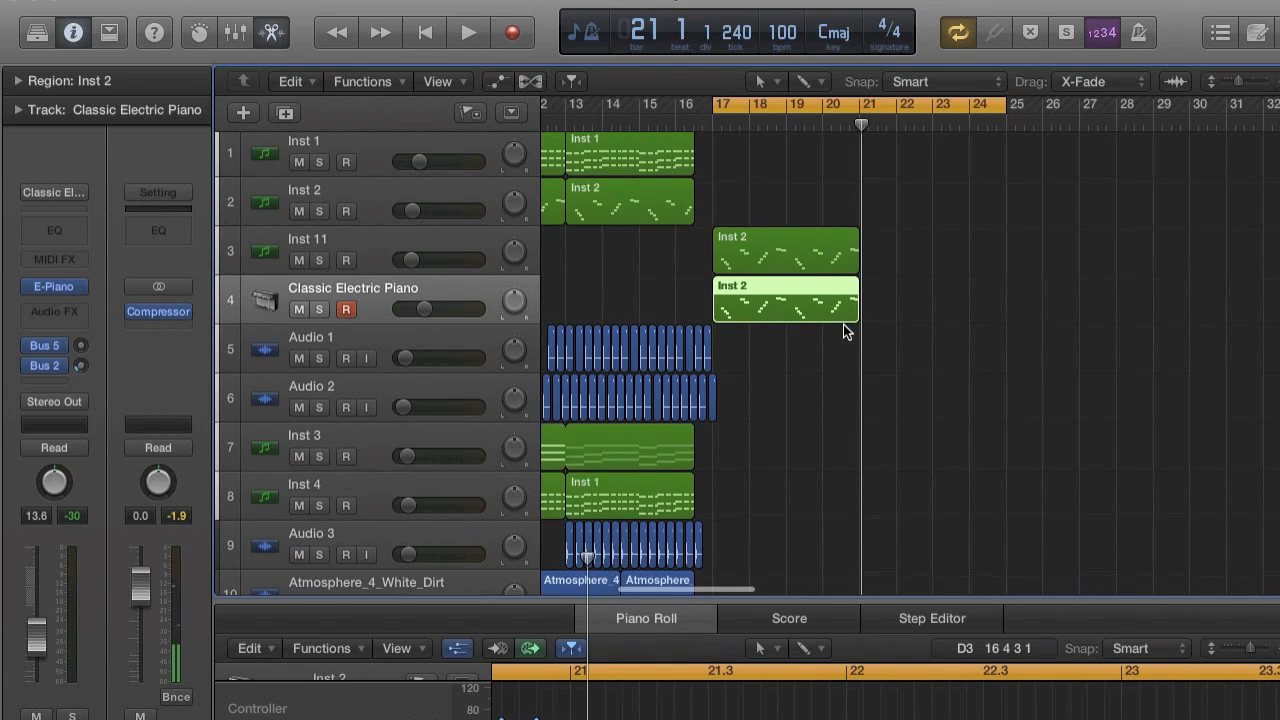
left_click(828, 255, "shift")
key("super+r")
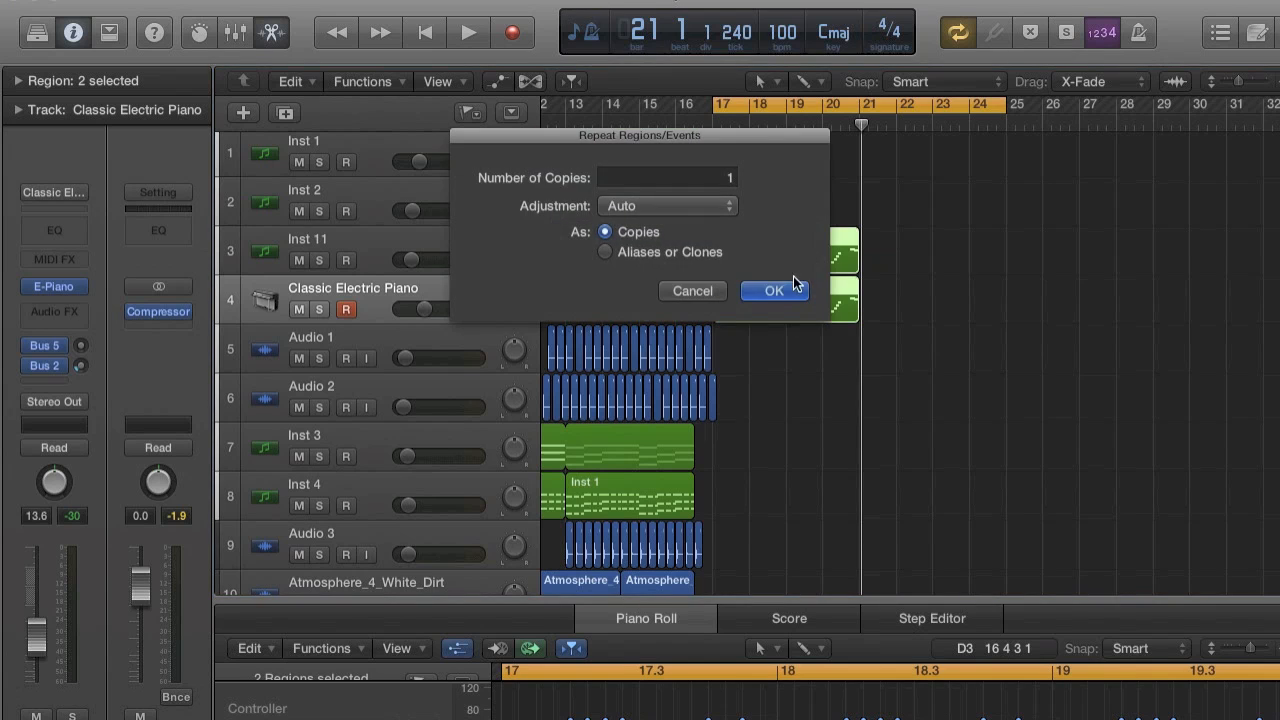
left_click(788, 288)
key("super+Right")
key("super+Right")
key("super+Right")
key("super+Right")
key("super+Right")
key("super+Right")
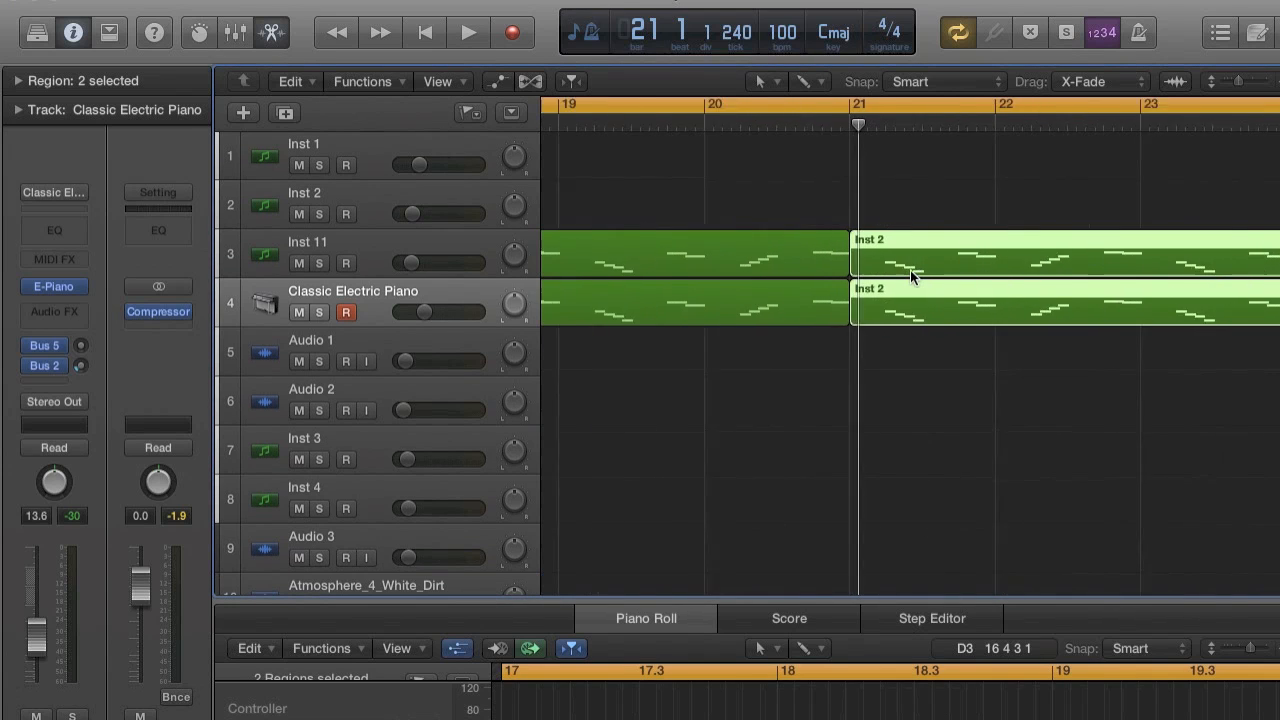
Add a new software instrument track below Classic Electric Piano.
key("super+Left")
key("super+Left")
key("super+Left")
key("super+Left")
key("super+Left")
key("super+Left")
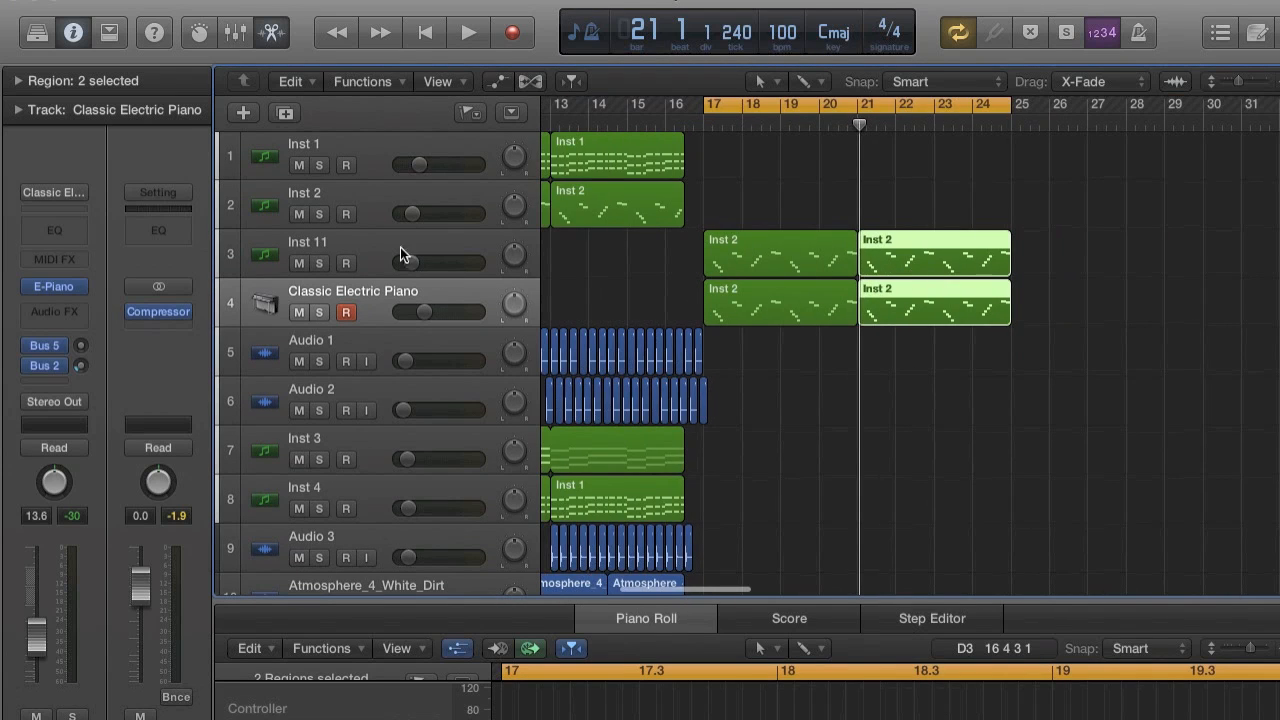
left_click(253, 1)
left_click(268, 32)
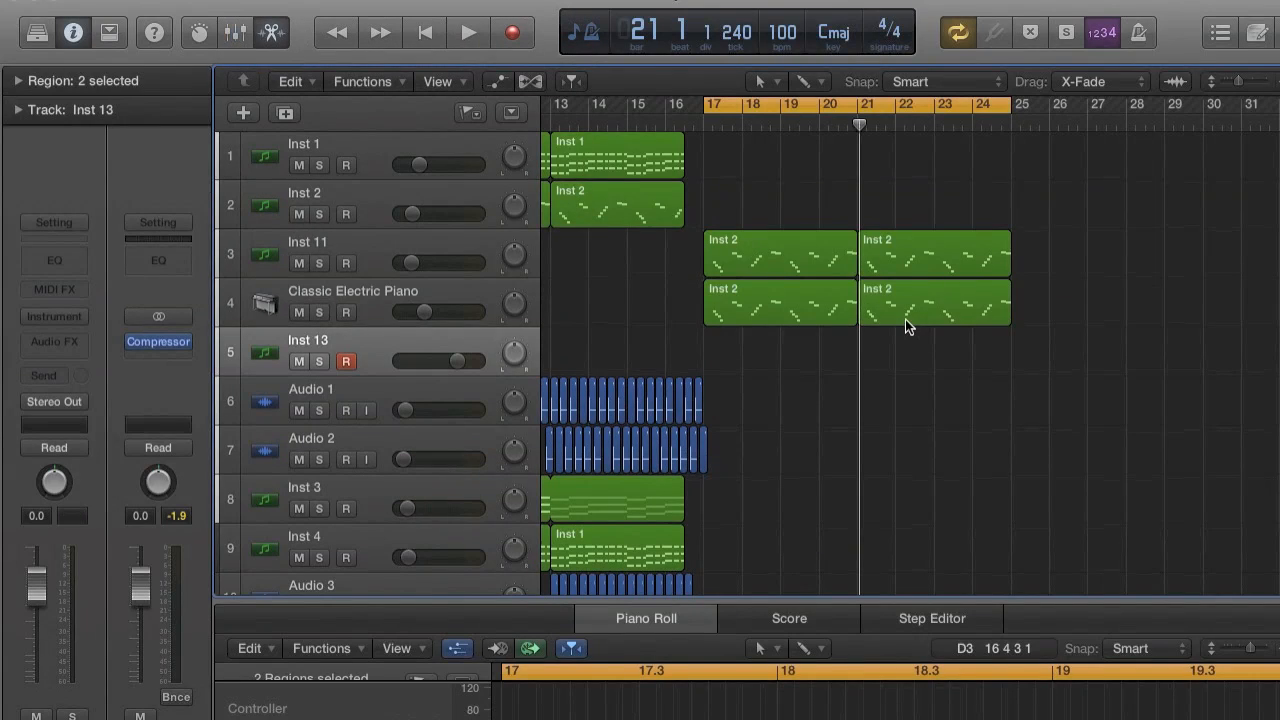
Make one copy of the Classic Electric Piano region at bar 21 and place it on the Inst 13 track at bar 21.
left_click(905, 319)
key("super+r")
left_click(776, 294)
left_click_drag(1031, 294, 889, 349)
key("super+Right")
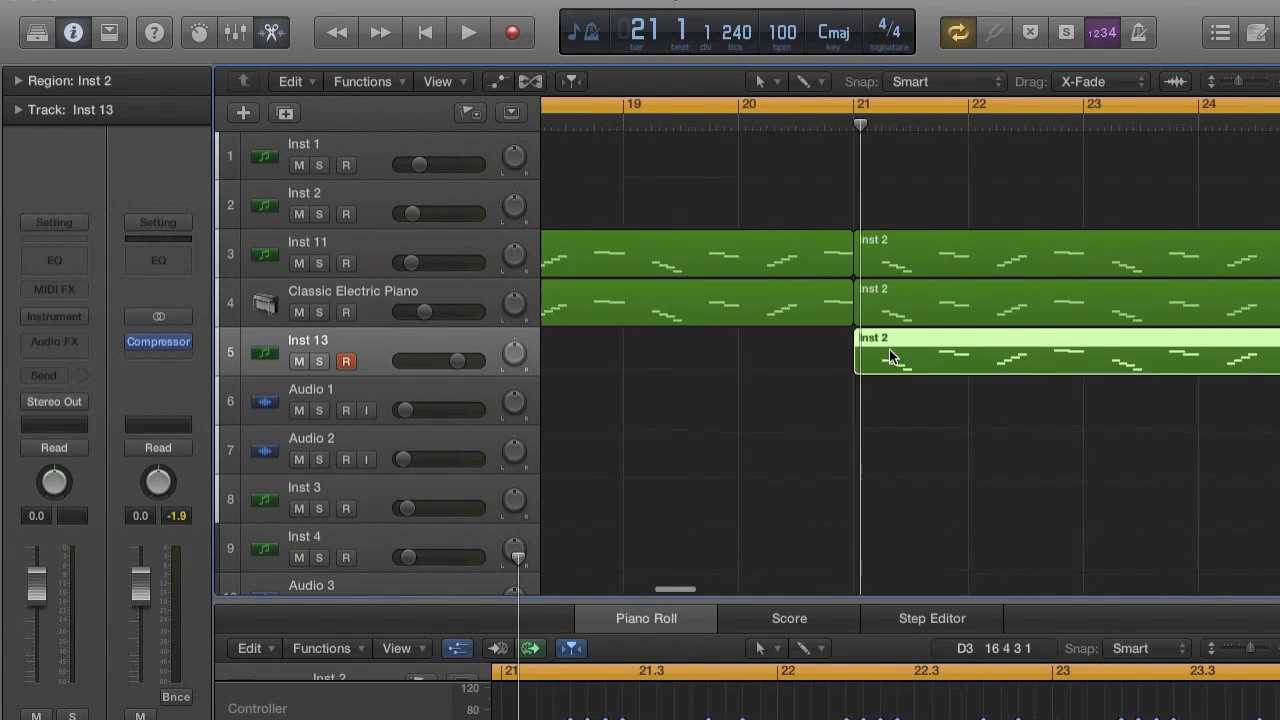
Set the cycle range to bars 21 through 24 and lower the Inst 13 track's volume to -15.6 dB.
key("super+Left")
left_click_drag(858, 110, 1252, 112)
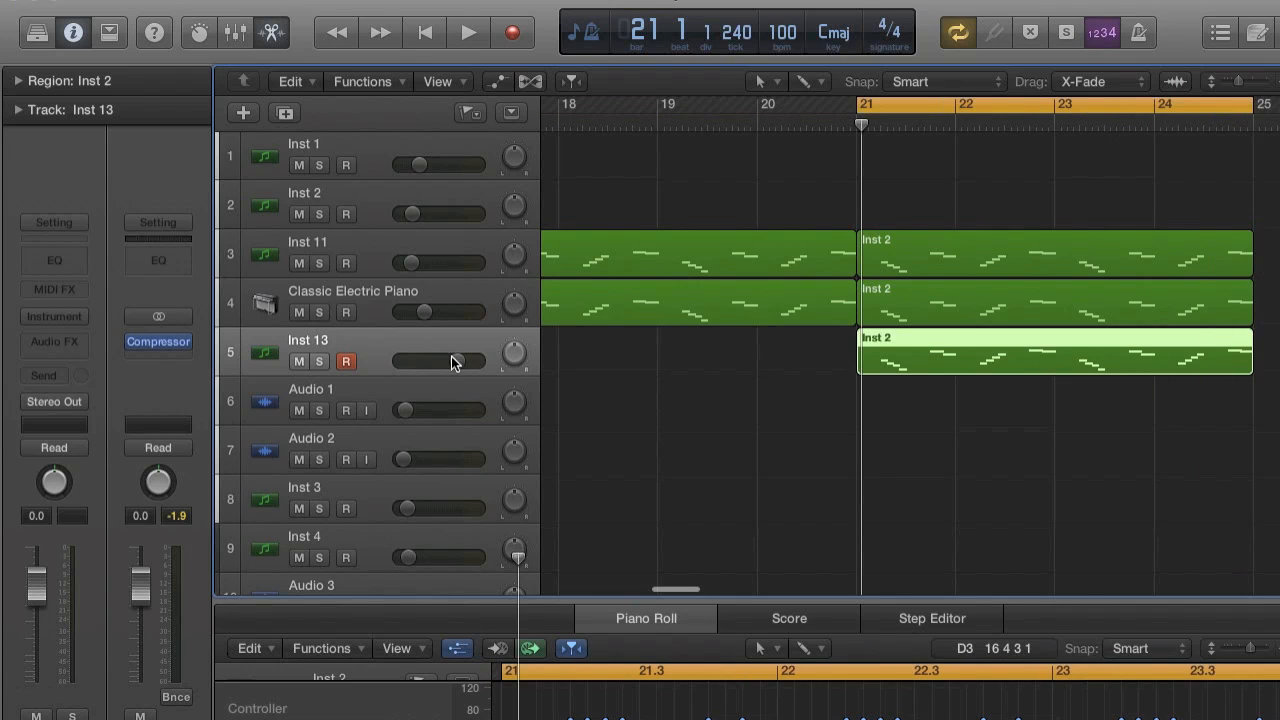
left_click_drag(451, 362, 425, 361)
Load the LennarDigital Sylenth1 stereo instrument on Inst 13 and initialize its preset.
left_click(54, 316)
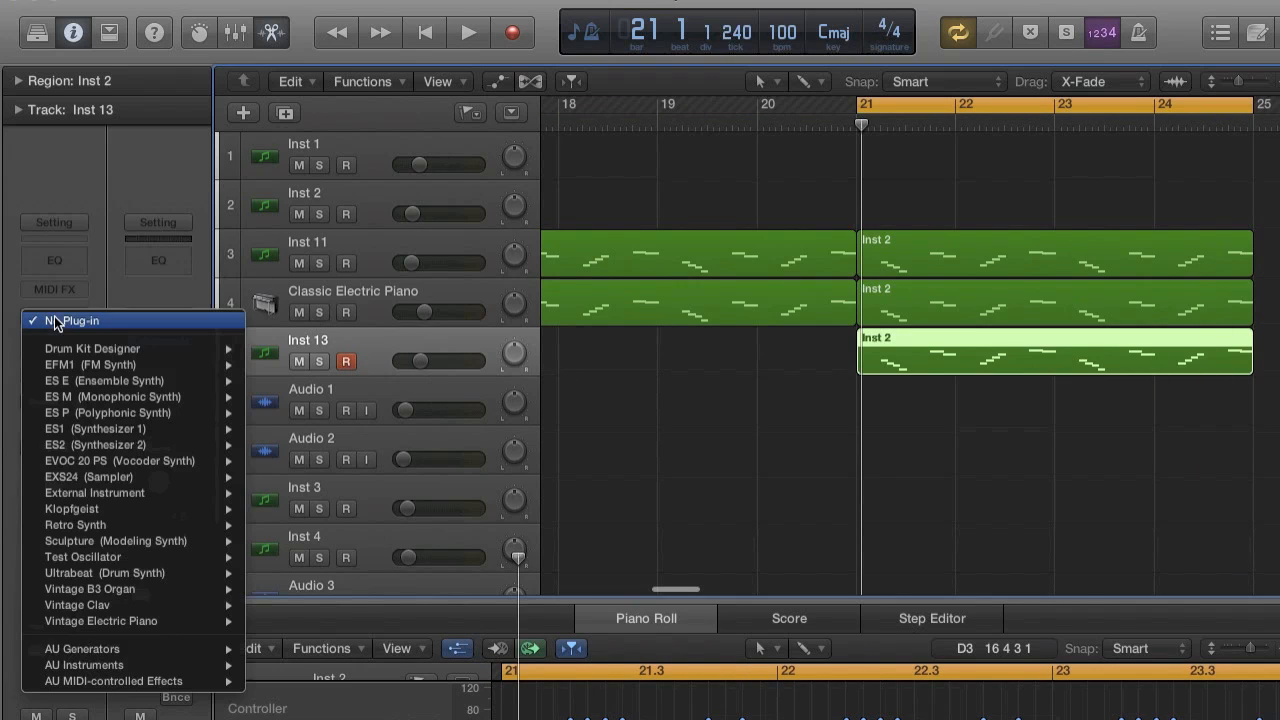
mouse_move(111, 653)
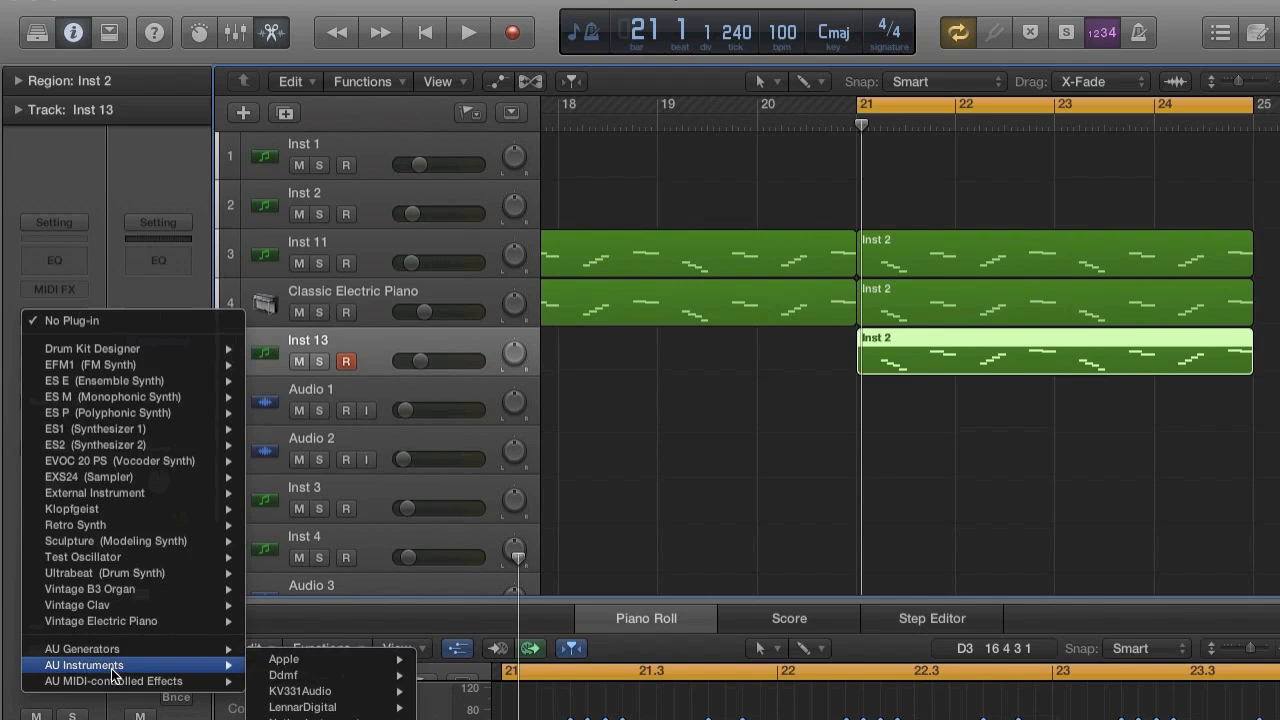
mouse_move(495, 710)
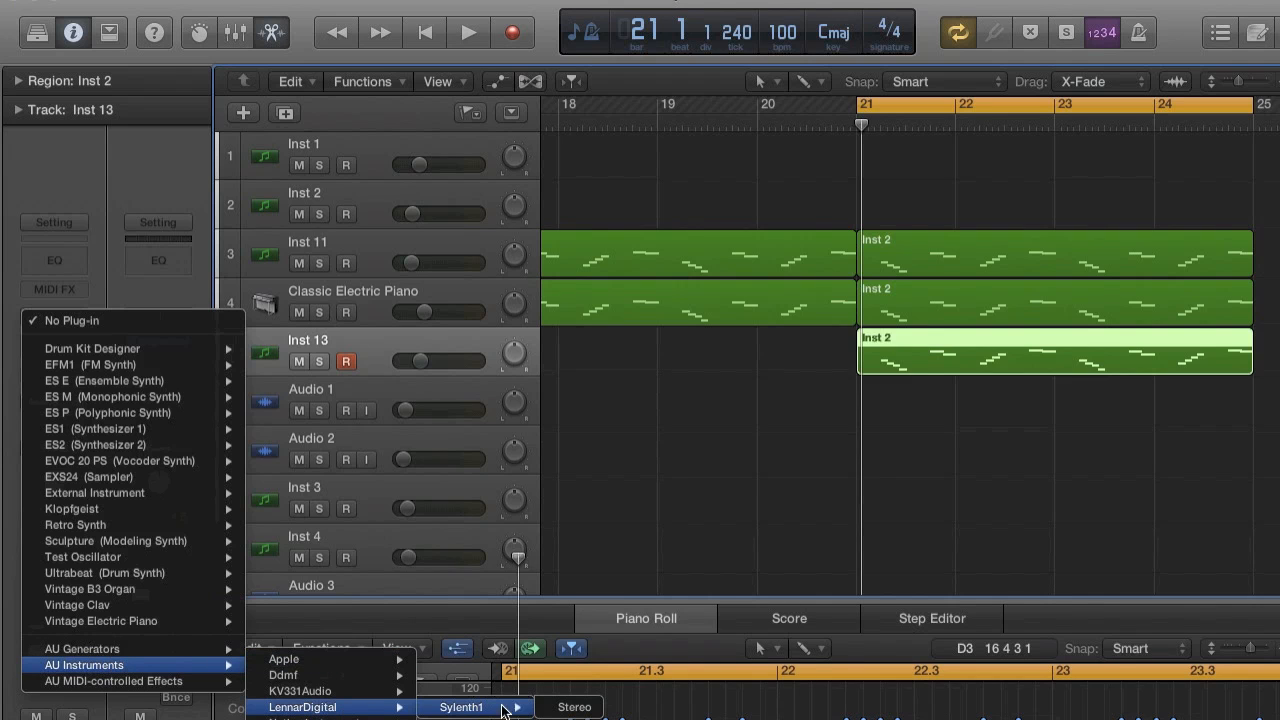
left_click(574, 707)
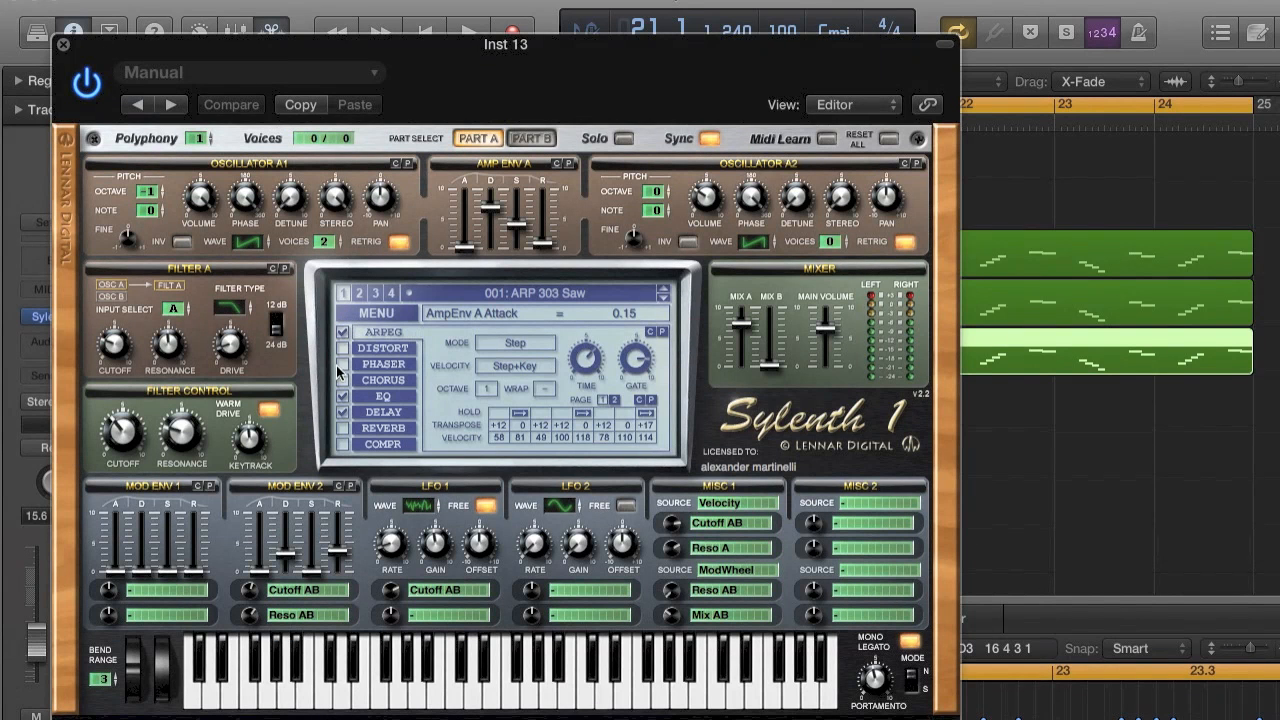
left_click(402, 312)
left_click(392, 458)
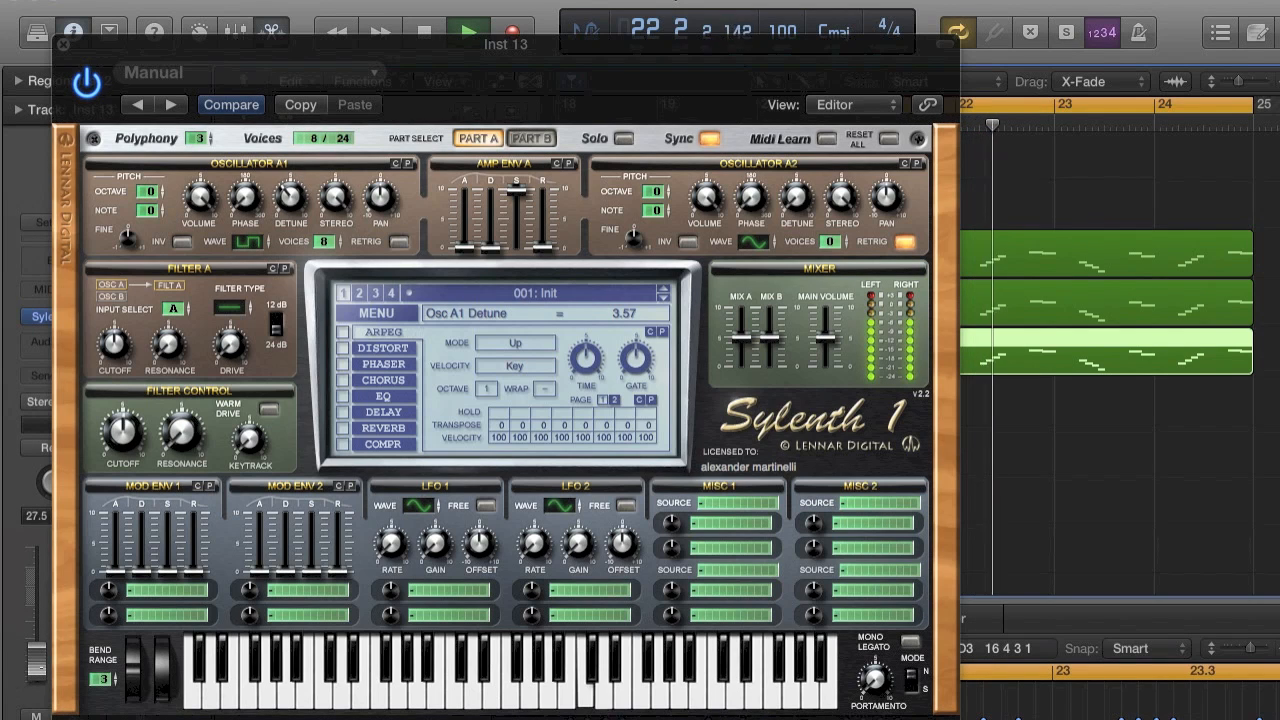
Try oscillator A1 note offsets of +7 and +5 during playback, keep +5, and bypass and close Sylenth1.
left_click_drag(149, 210, 152, 160)
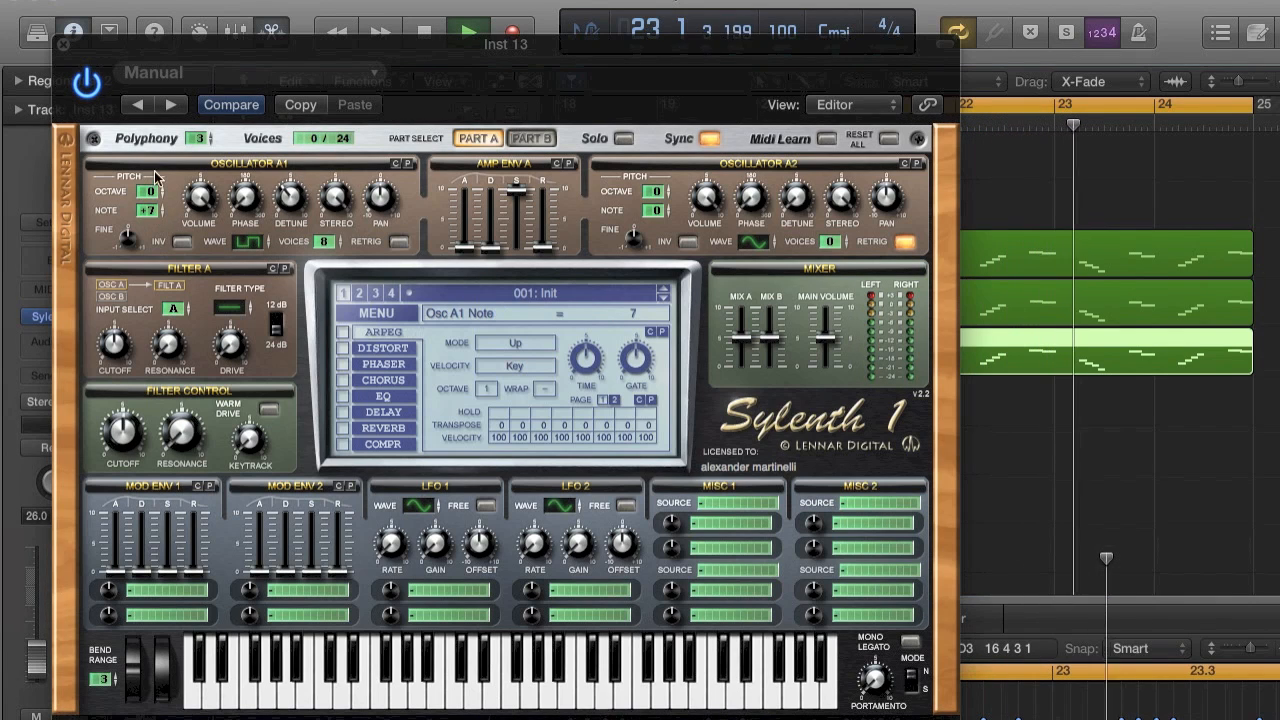
key("space")
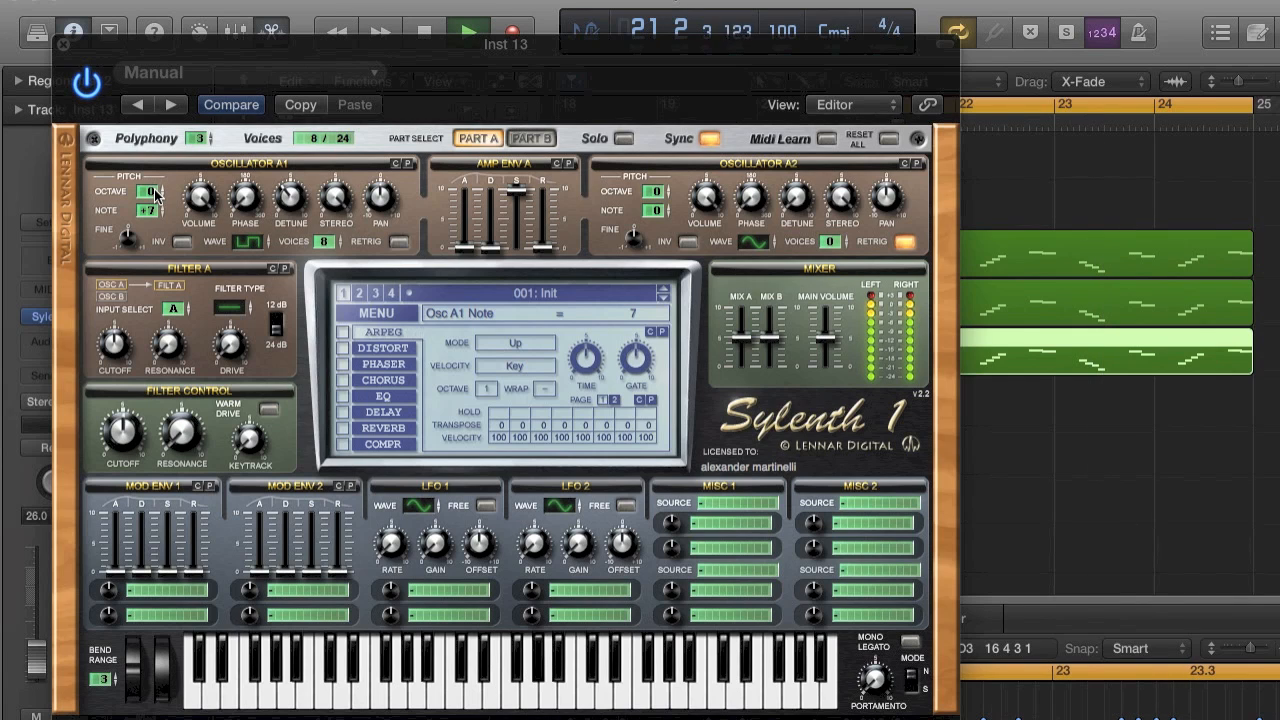
left_click_drag(154, 189, 154, 184)
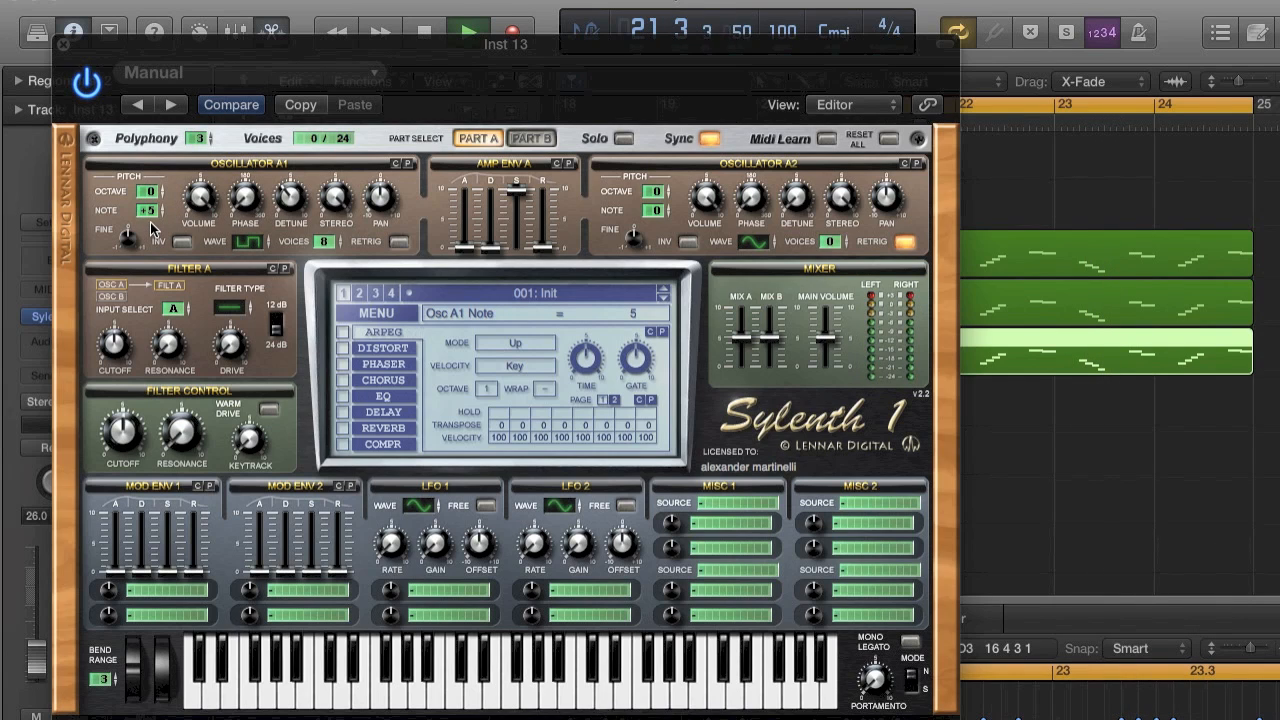
left_click(88, 84)
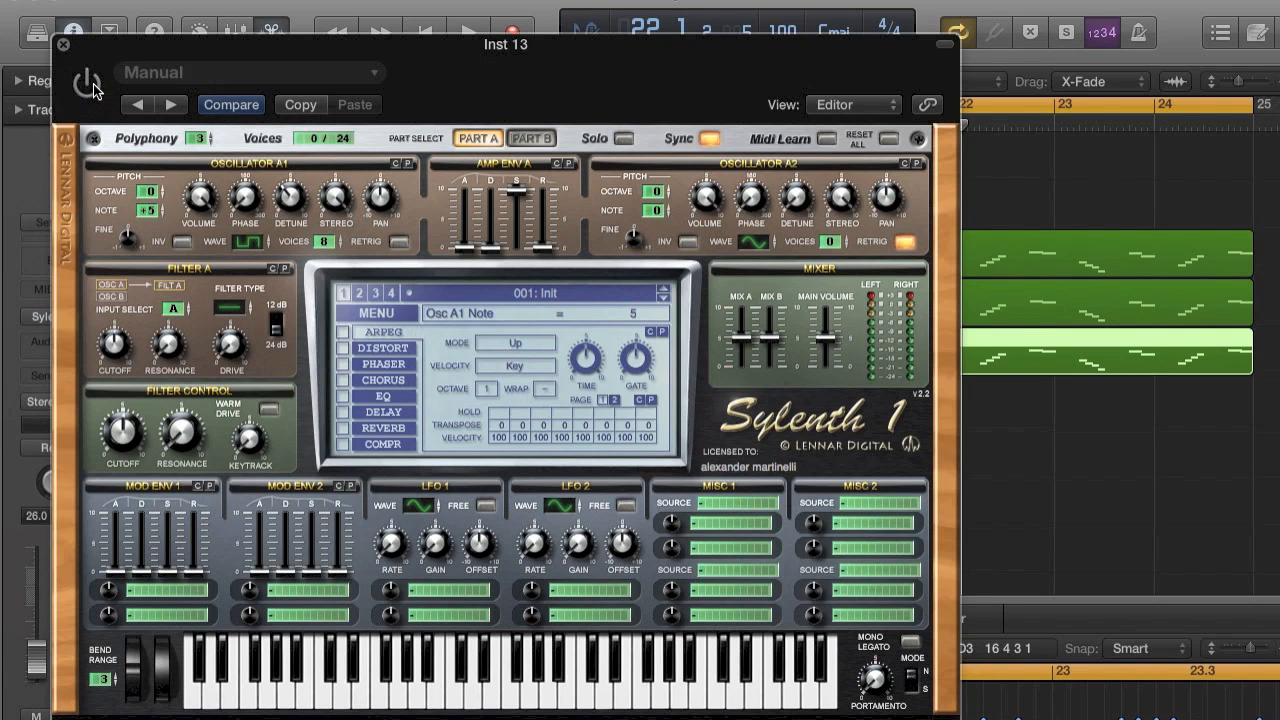
left_click(63, 46)
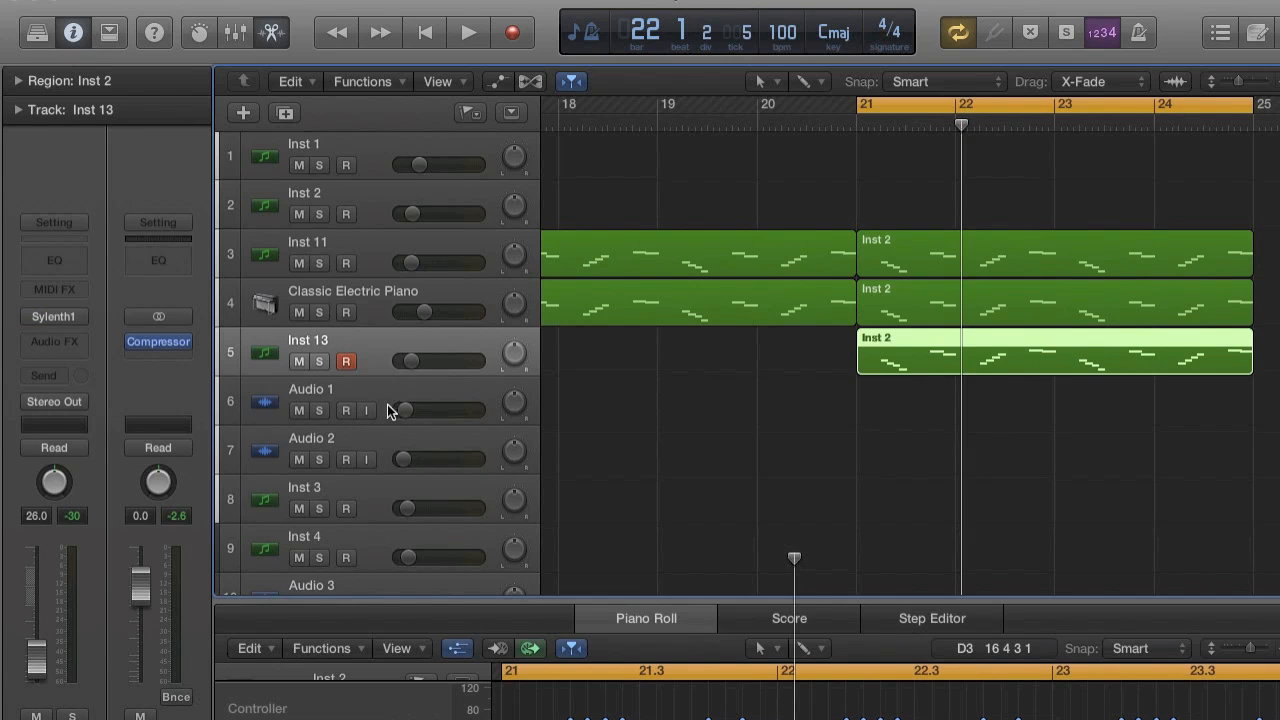
Extend the start of the cycle range back to bar 9.
key("super+Left")
key("super+Left")
key("super+Left")
key("super+Left")
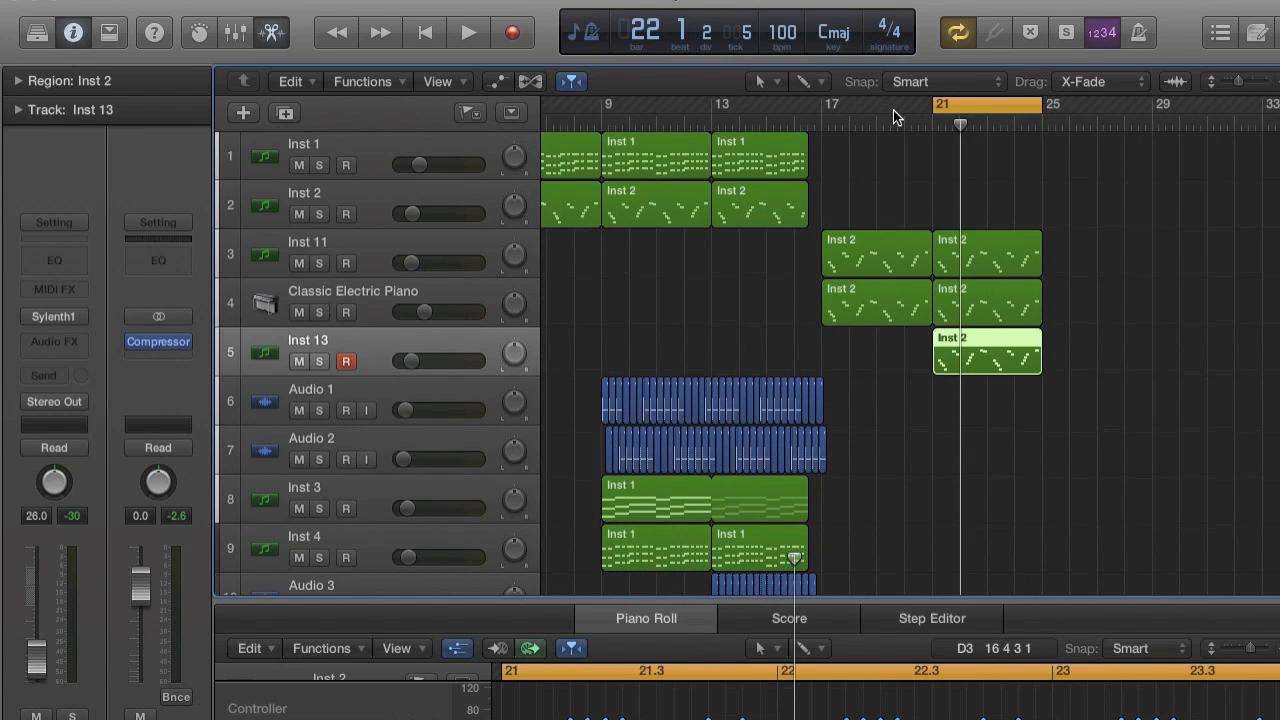
left_click_drag(931, 105, 773, 104)
Show the track automation around bars 16 and 17 and enable volume automation on the Inst 2 track.
scroll(869, 312, "down", 15)
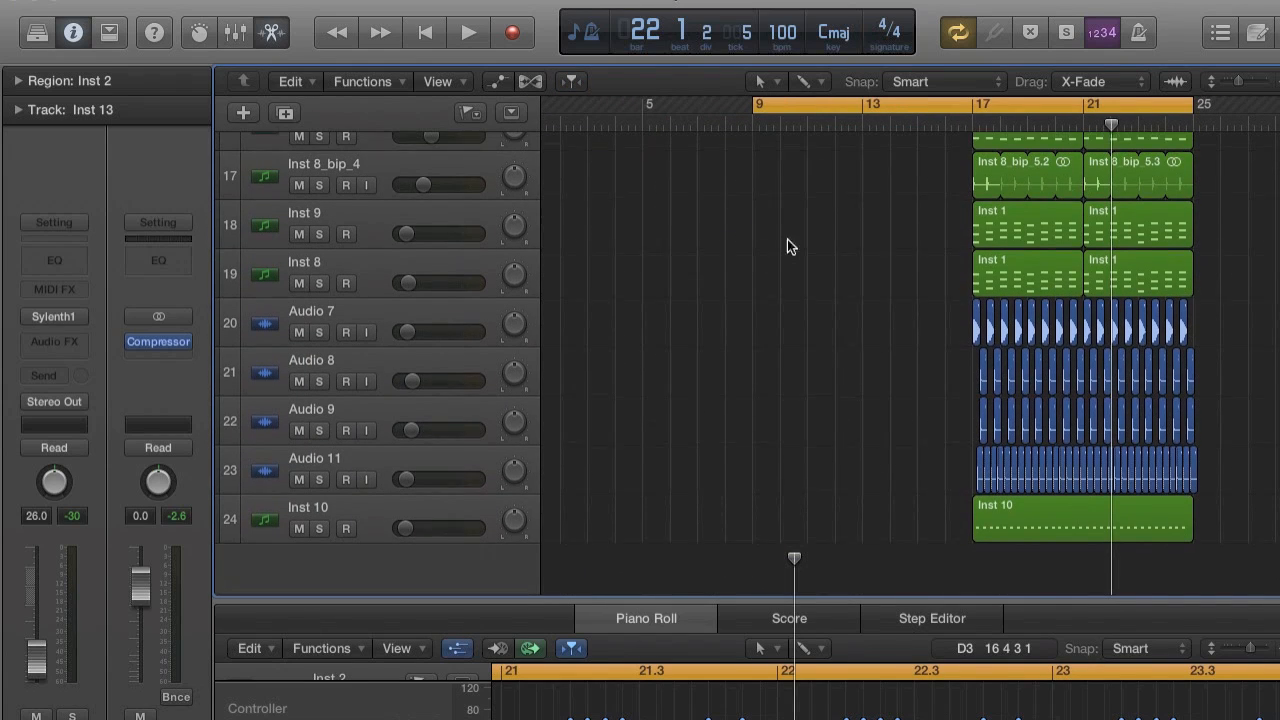
scroll(795, 165, "up", 15)
key("super+Right")
key("super+Right")
key("super+Right")
key("super+Right")
scroll(789, 195, "left", 8)
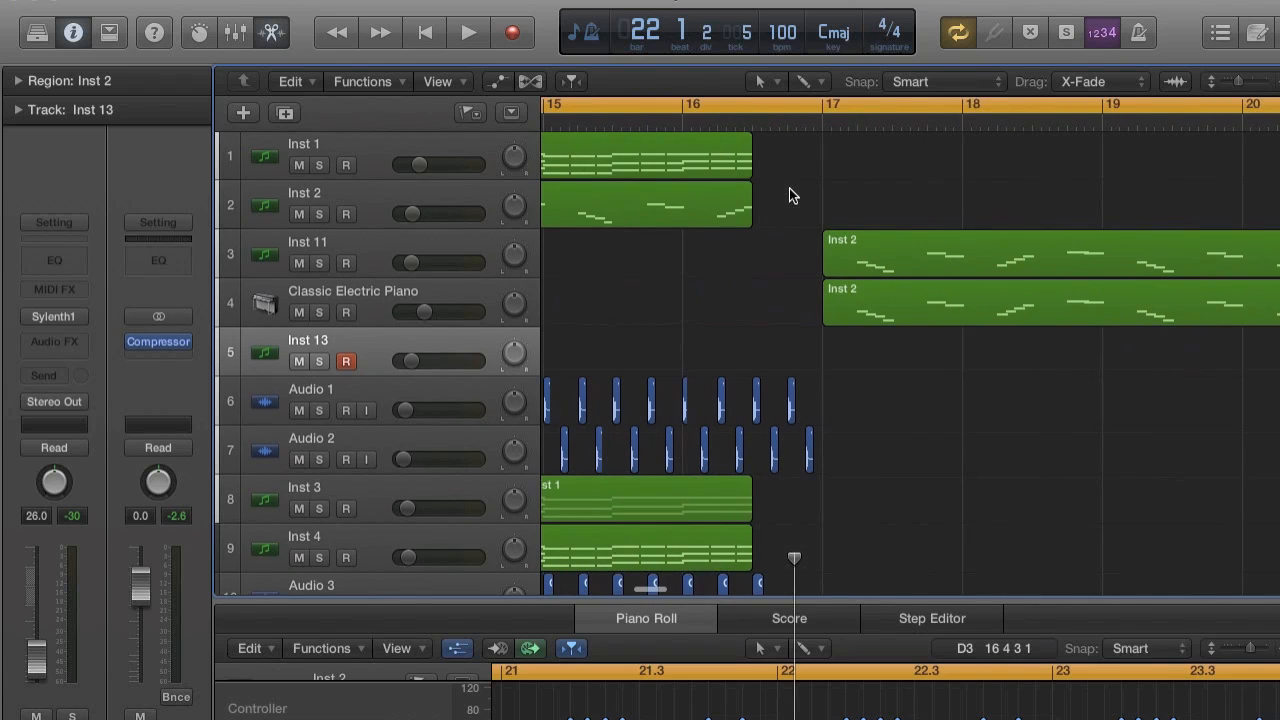
left_click(500, 80)
key("super+Down")
key("super+Right")
scroll(886, 208, "right", 2)
left_click_drag(885, 208, 890, 267)
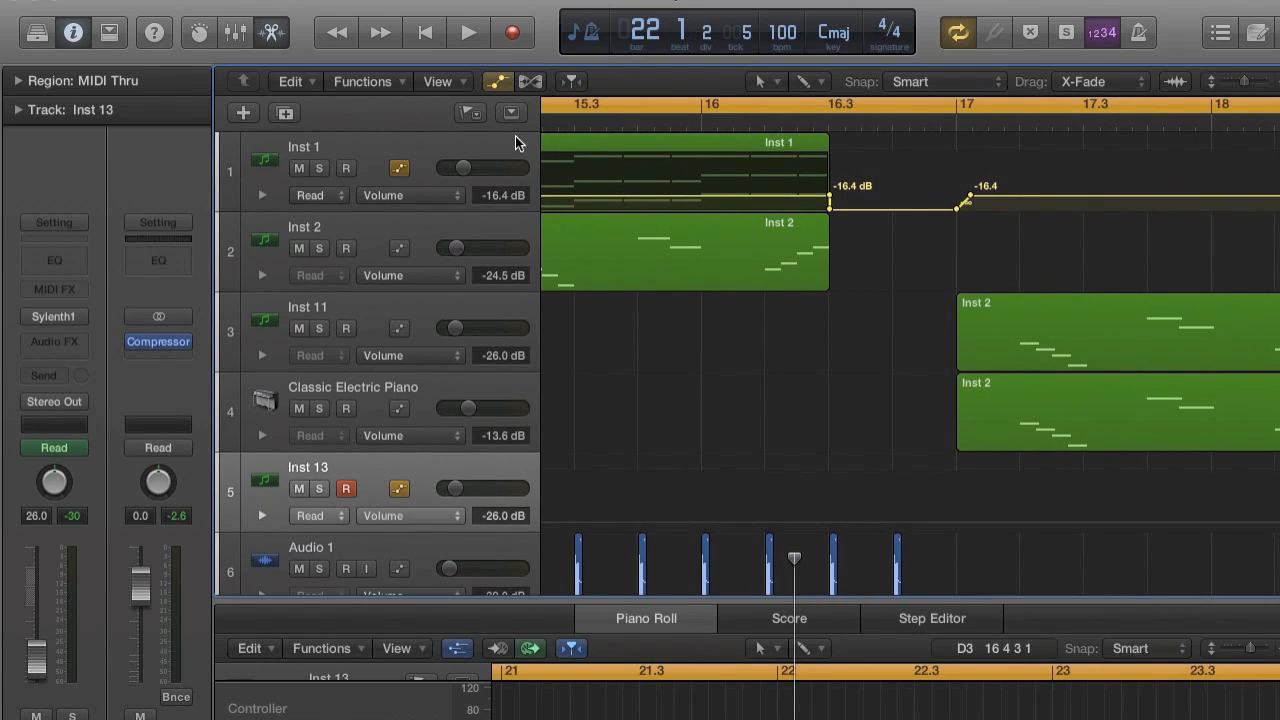
left_click(401, 248)
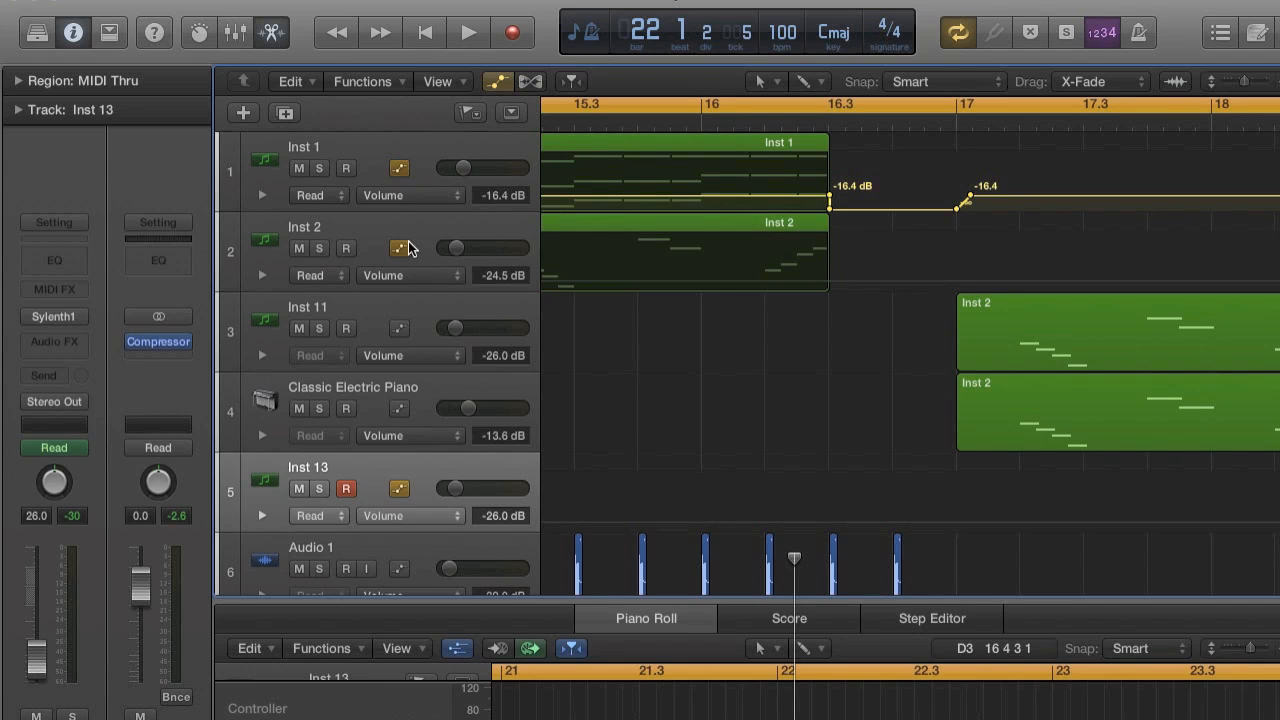
Add volume automation points on the Inst 2 track that drop its level to -∞ between bars 16.3 and 17.
left_click(830, 277)
left_click(830, 277)
left_click(958, 275)
left_click(975, 275)
scroll(975, 272, "up", 5)
scroll(975, 272, "right", 5)
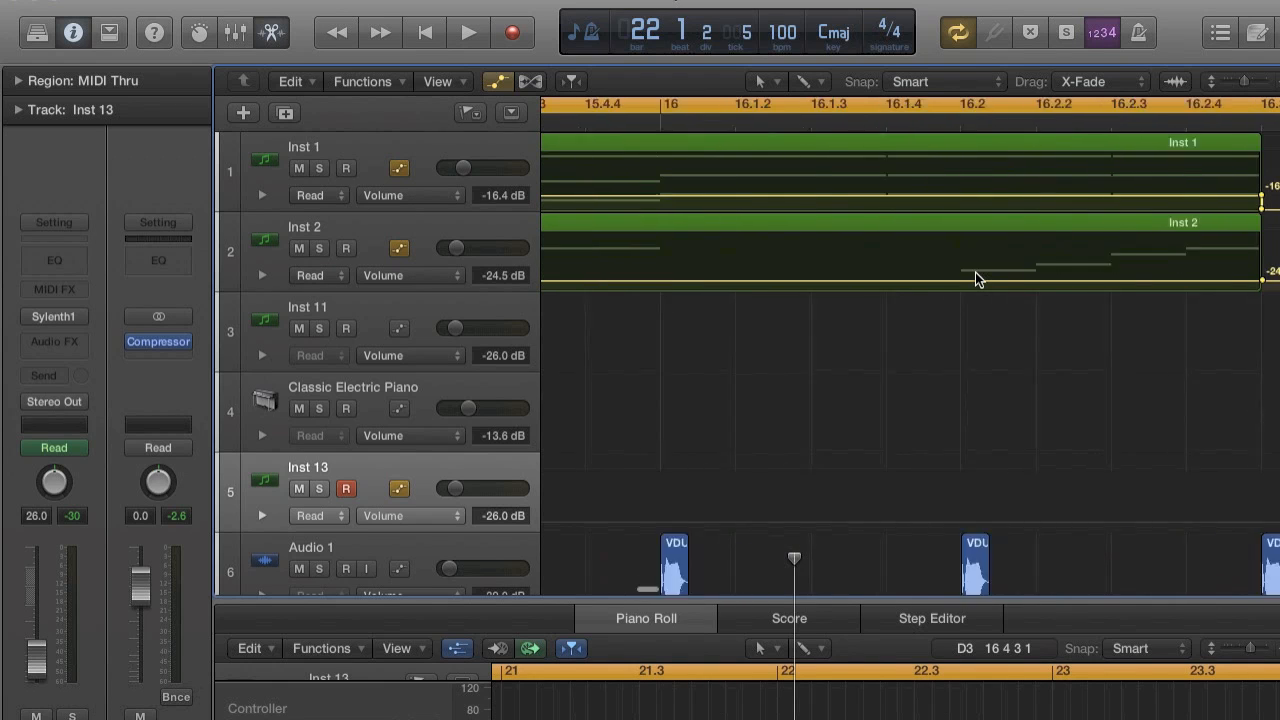
scroll(975, 272, "right", 5)
left_click_drag(880, 280, 900, 338)
Move the upper point of the Inst 2 volume drop to the region's end at bar 16.3, making the drop nearly vertical.
scroll(900, 338, "up", 5)
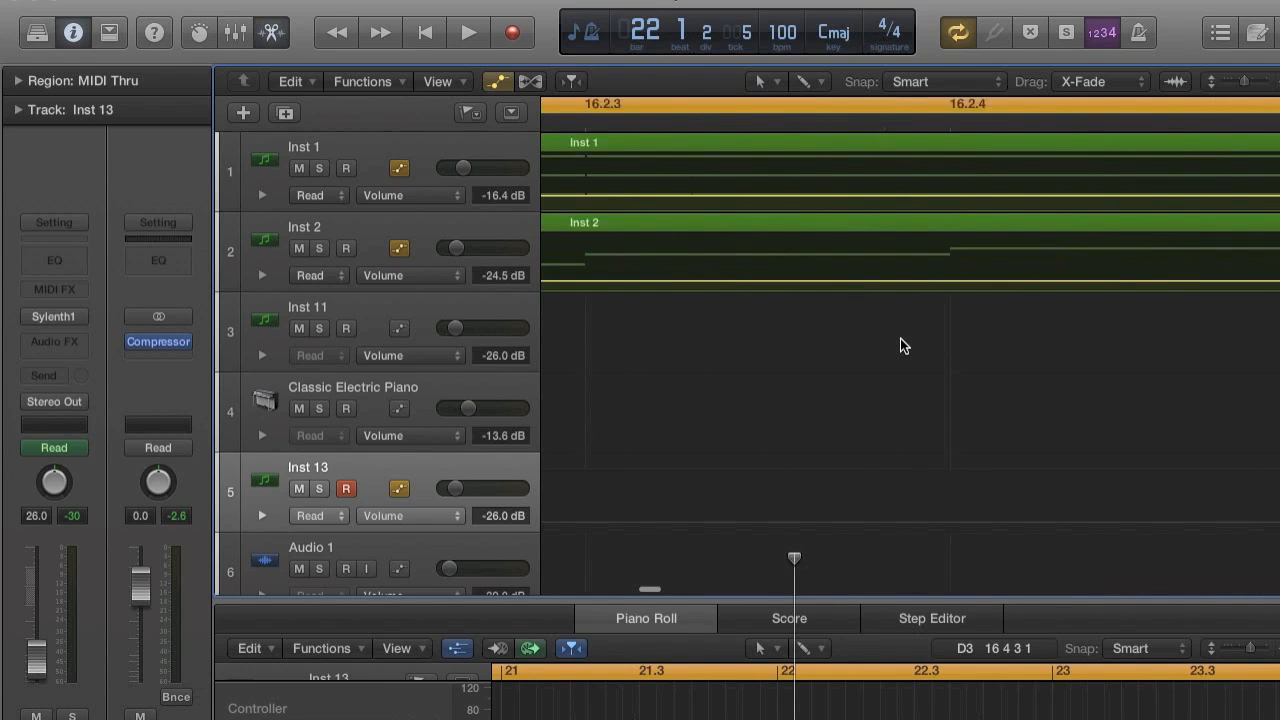
scroll(900, 338, "down", 5)
scroll(931, 306, "up", 3)
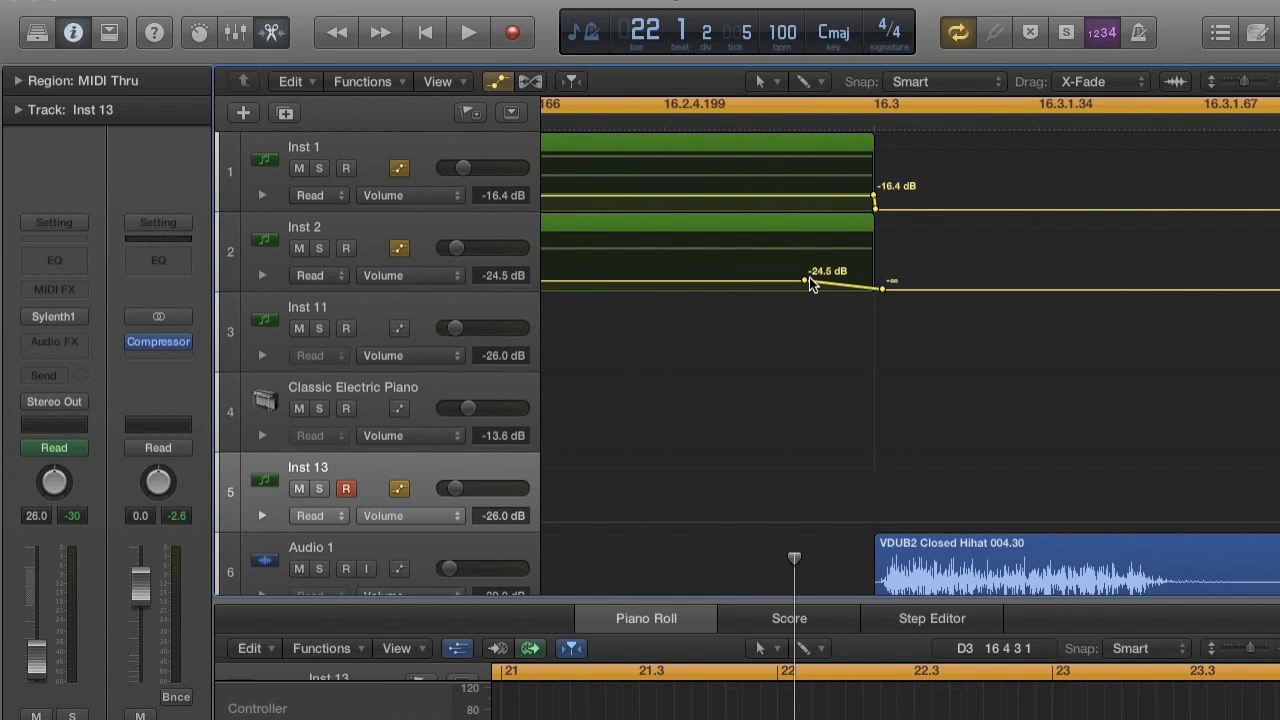
left_click_drag(808, 278, 803, 282)
left_click_drag(849, 281, 874, 281)
Enable volume automation on the Inst 3 track and add points dropping its level to -∞ where its region ends at bar 16.3.
key("super+Left")
key("super+Left")
key("super+Left")
key("super+Left")
scroll(877, 226, "down", 8)
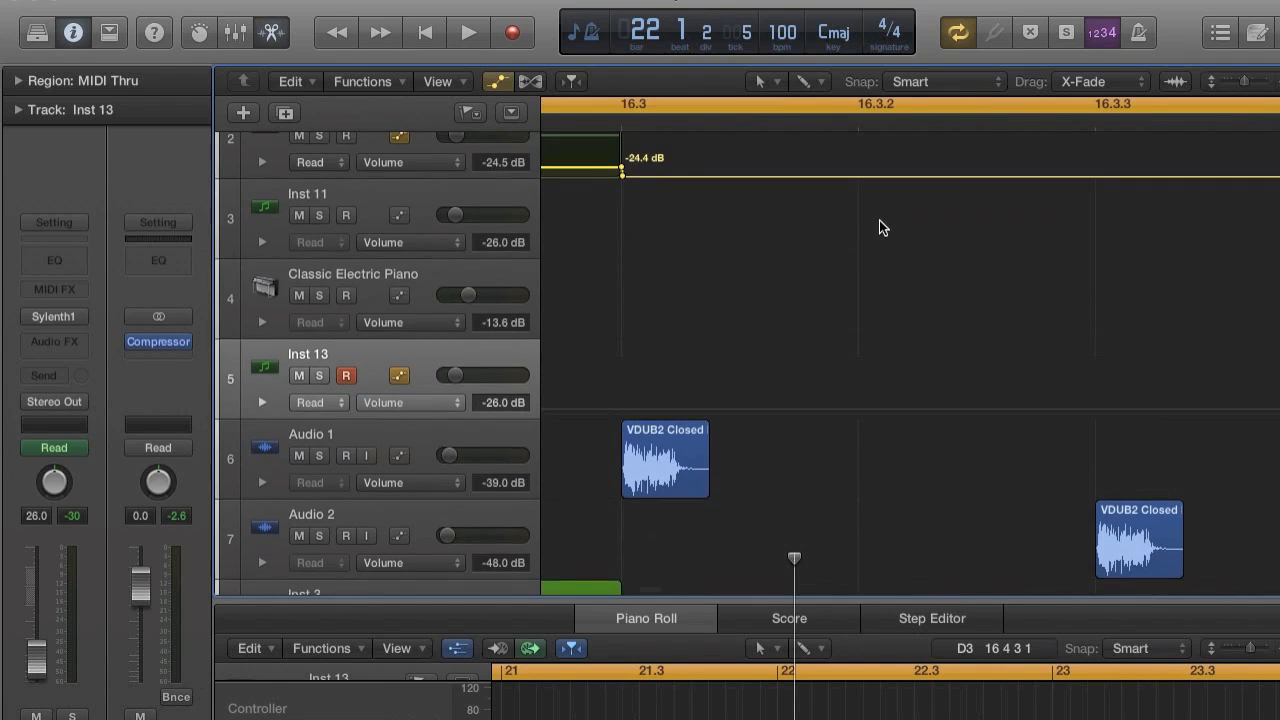
key("super+Left")
key("super+Left")
key("super+Left")
scroll(880, 224, "down", 2)
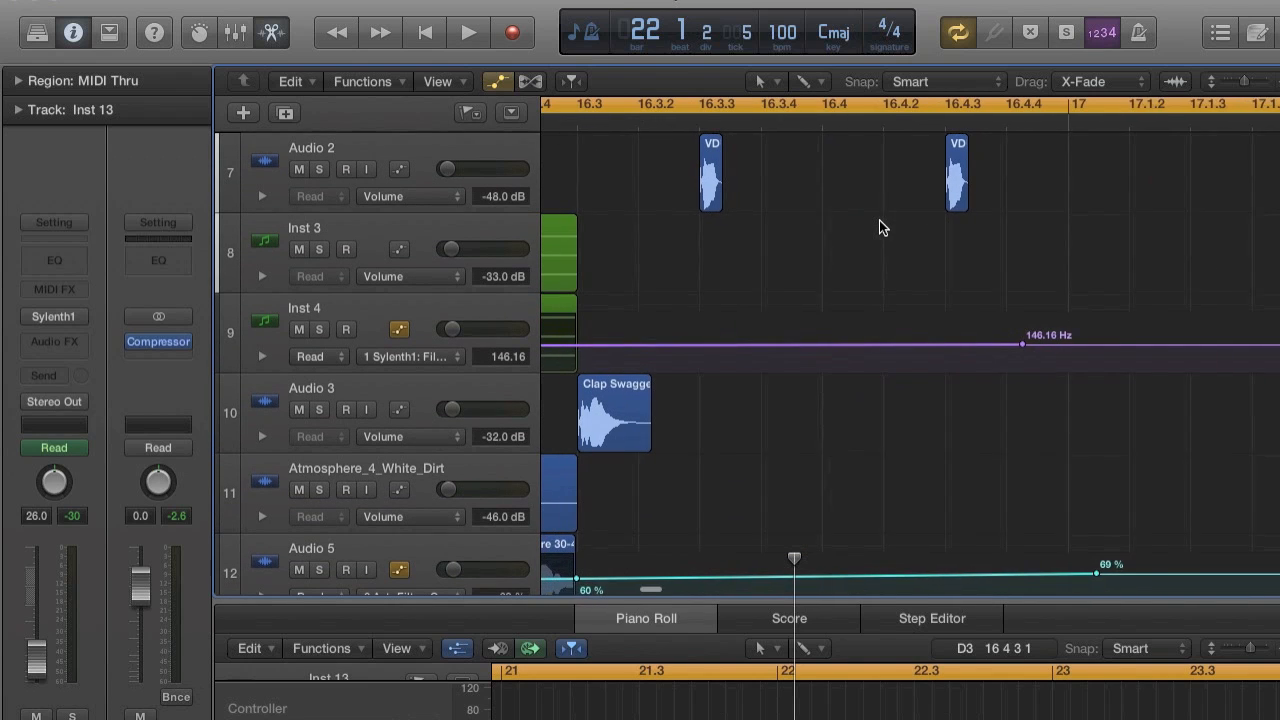
scroll(880, 224, "left", 2)
key("super+Left")
key("super+Left")
key("super+Left")
key("super+Left")
key("super+Left")
scroll(713, 317, "left", 5)
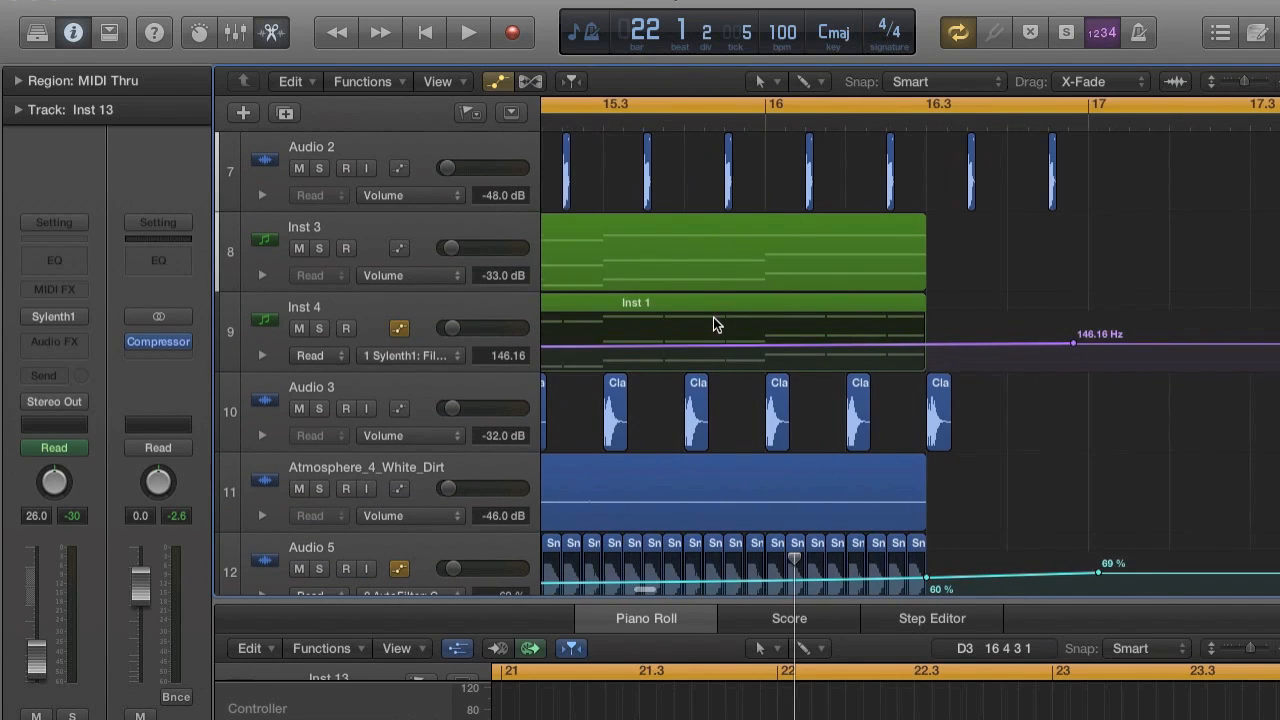
left_click(399, 256)
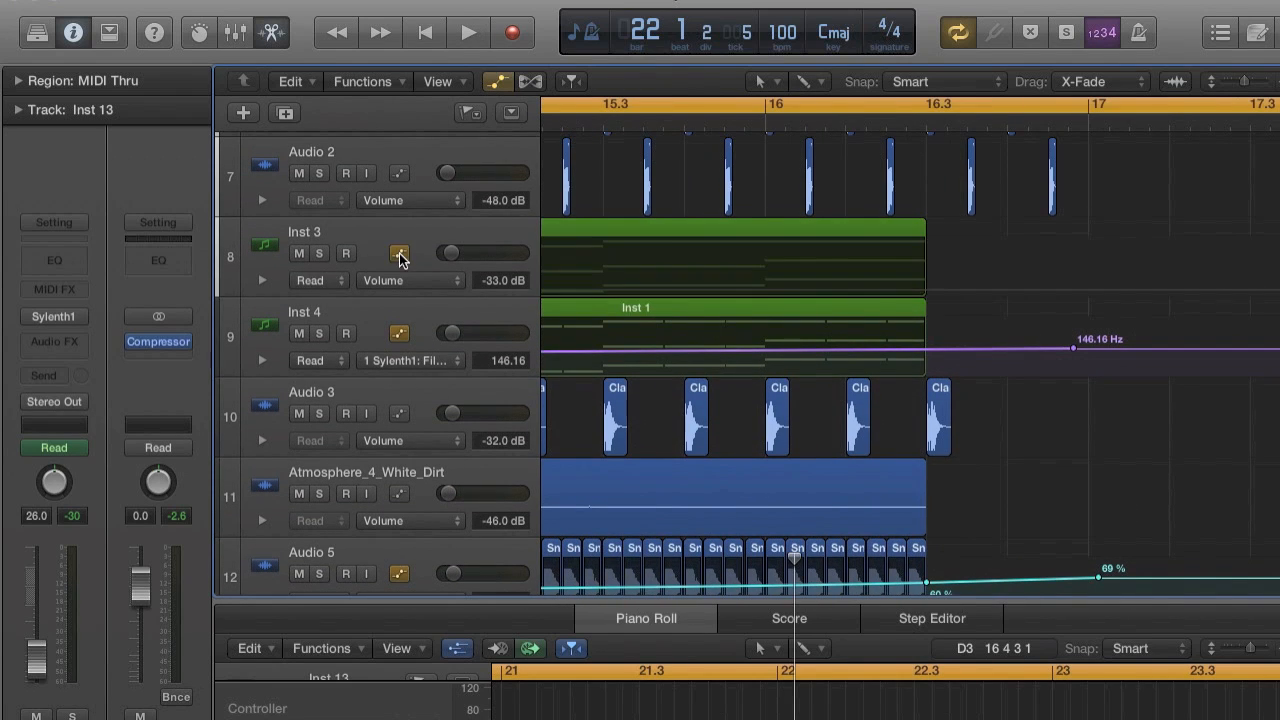
left_click(925, 288)
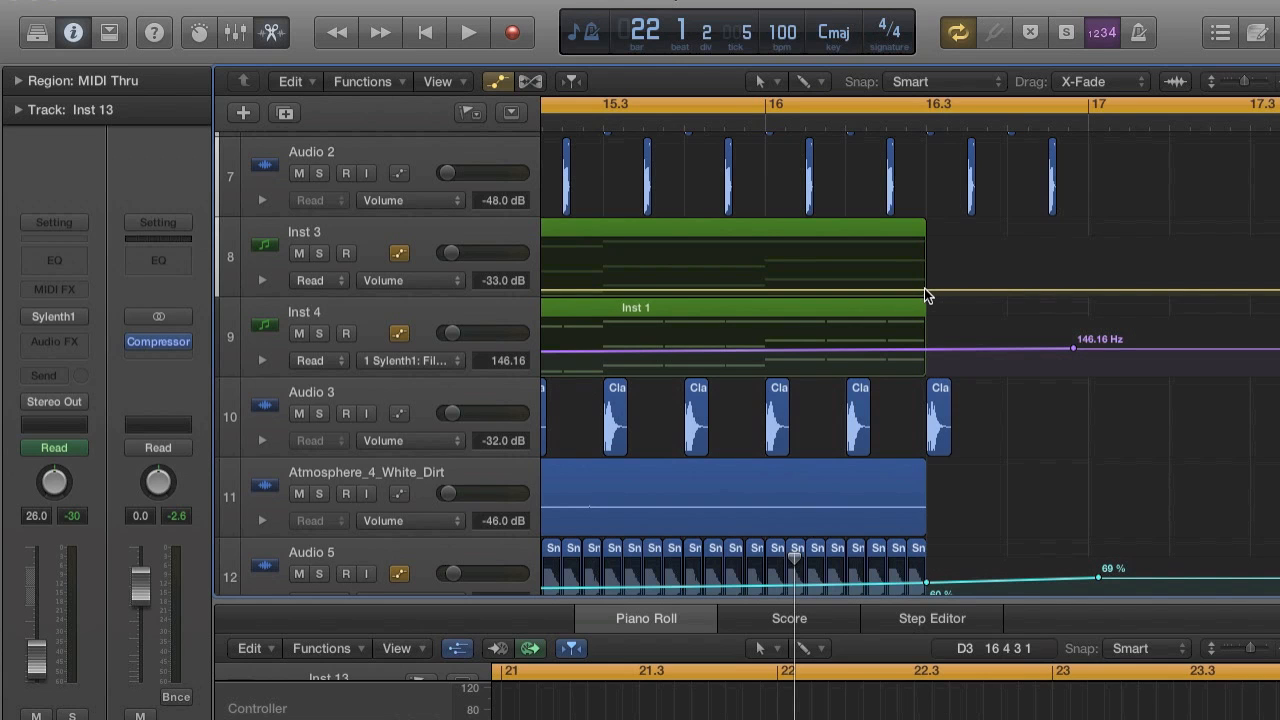
left_click(1138, 289)
Tighten the Inst 3 volume drop by moving its -33.0 dB point onto the region's end at bar 16.3.
key("super+Right")
scroll(1150, 290, "right", 5)
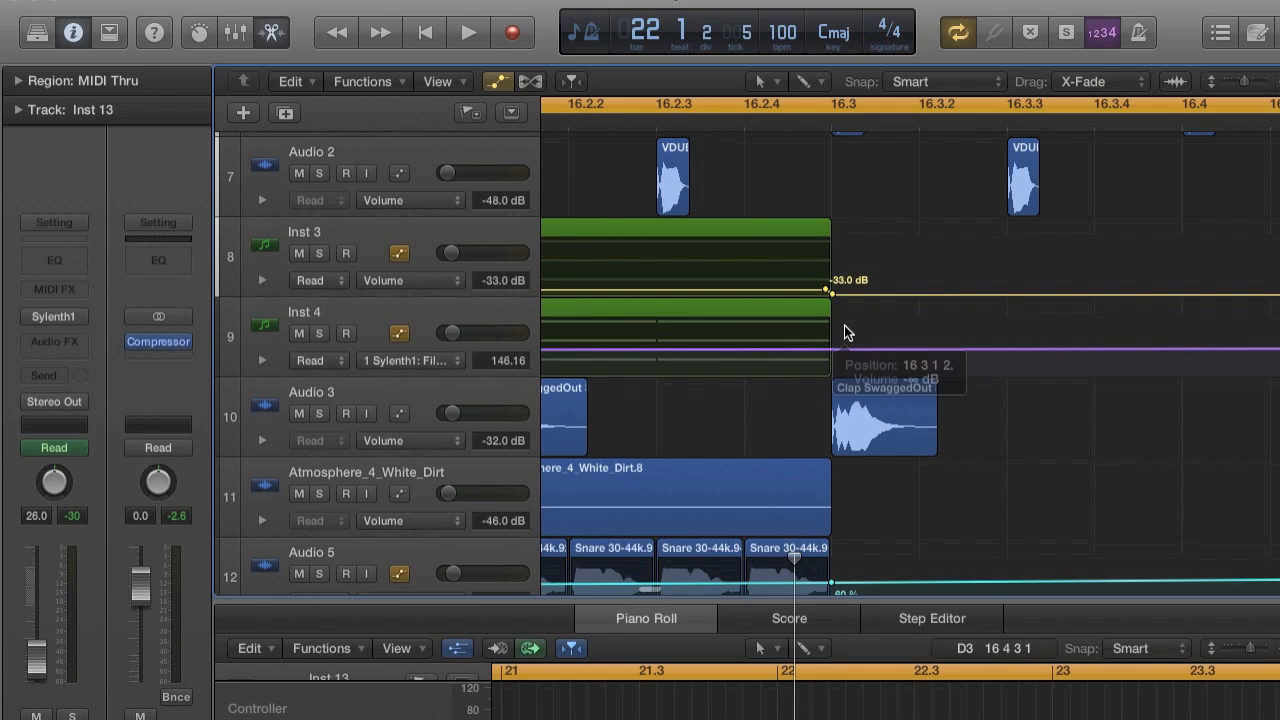
key("super+Right")
scroll(842, 323, "right", 10)
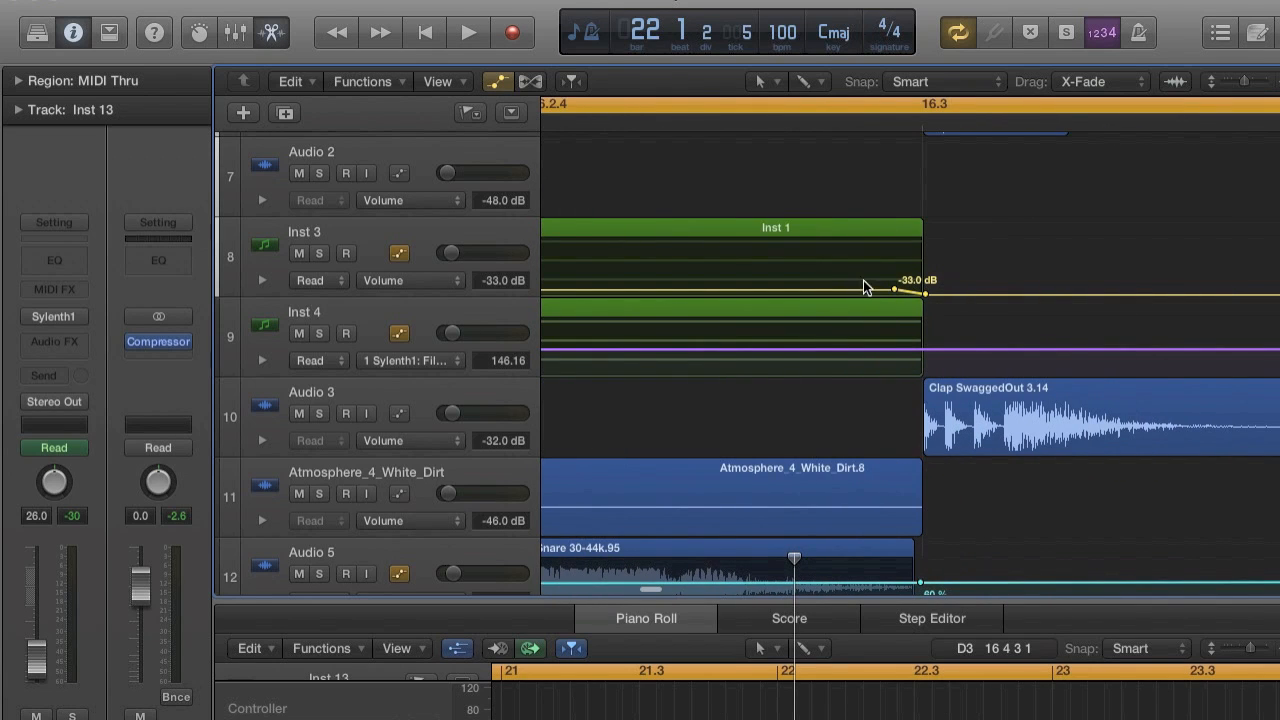
left_click_drag(893, 290, 922, 288)
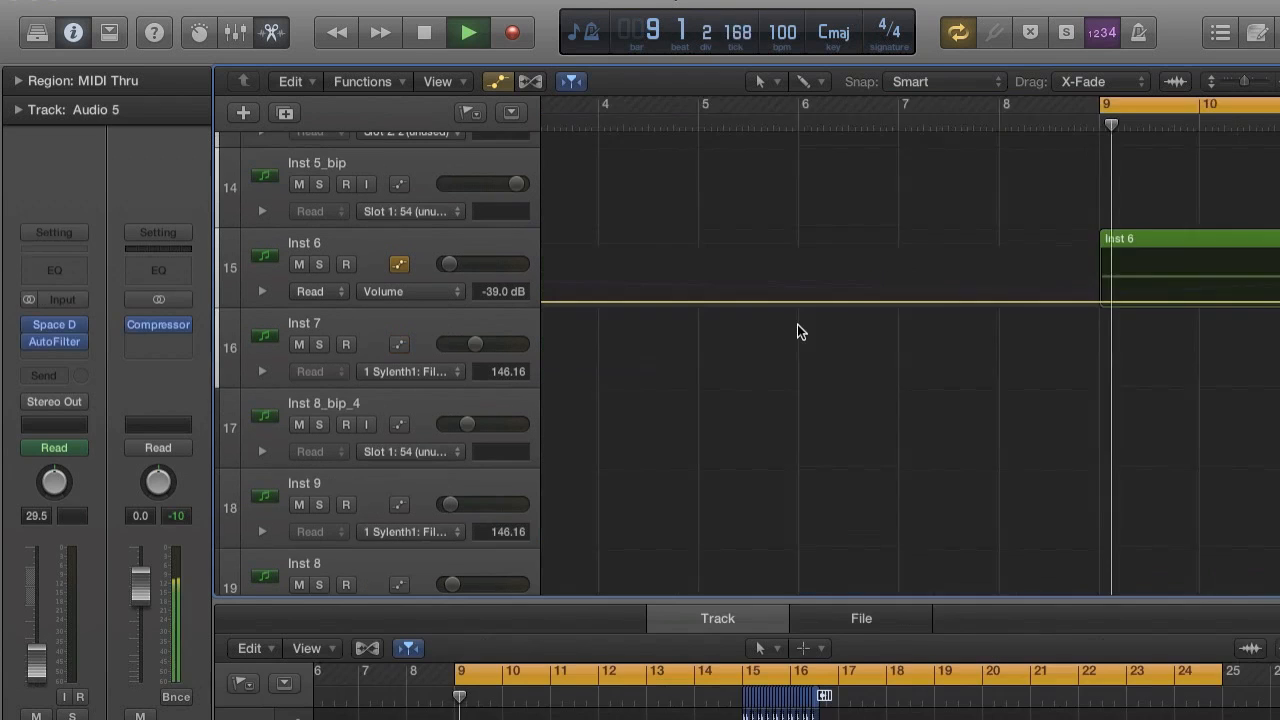
Duplicate the last Inst 1 region without copying its automation data and place the copy at bar 21.
scroll(798, 326, "up", 15)
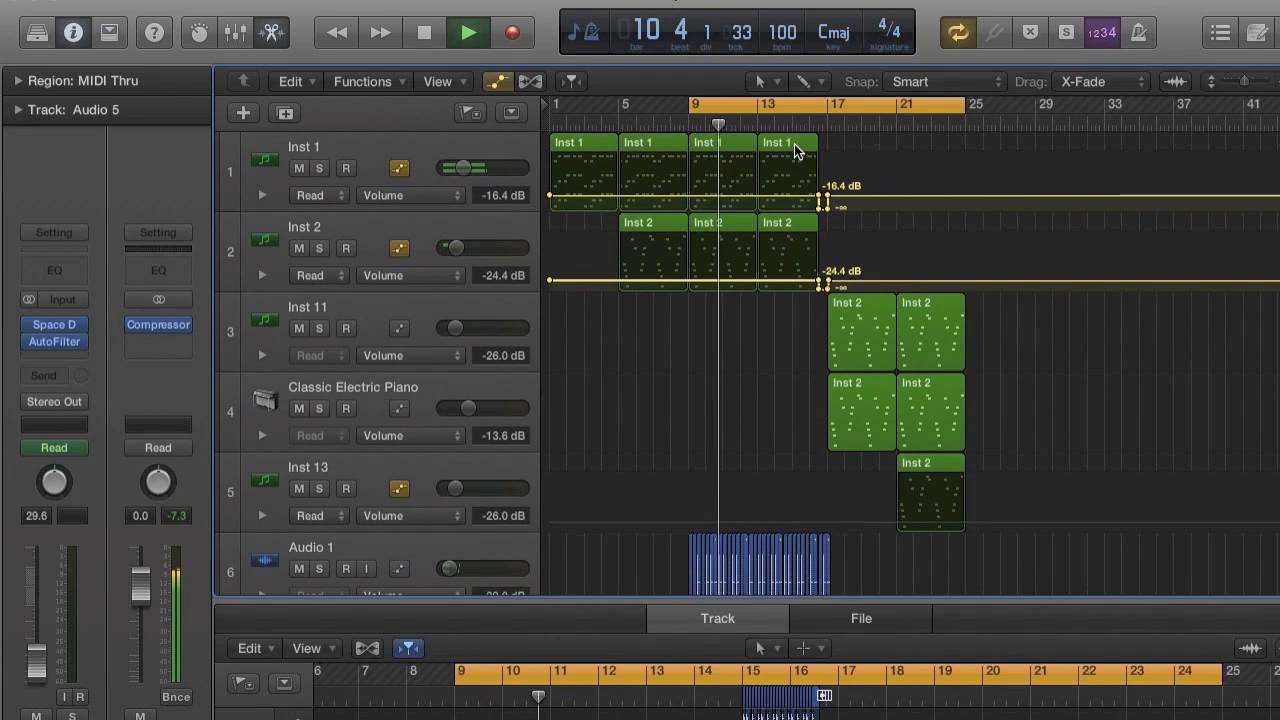
left_click(794, 144)
key("super+r")
left_click(788, 292)
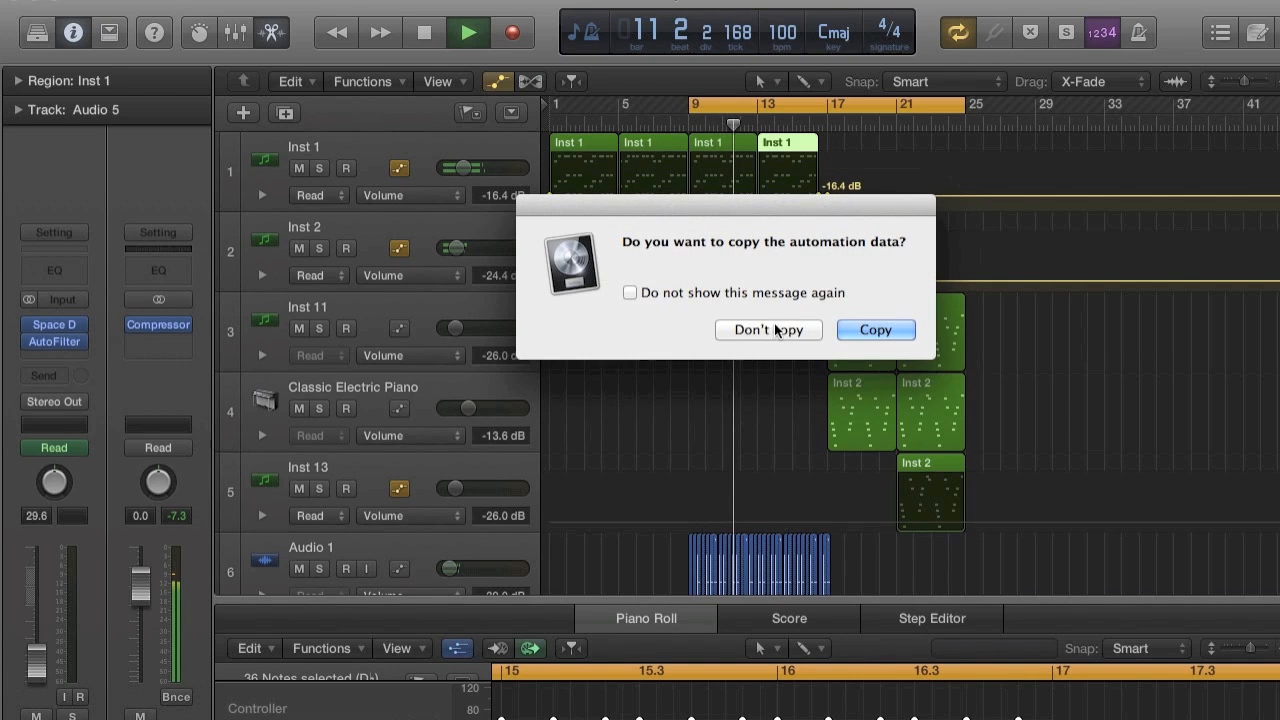
left_click(769, 330)
left_click_drag(850, 143, 925, 140)
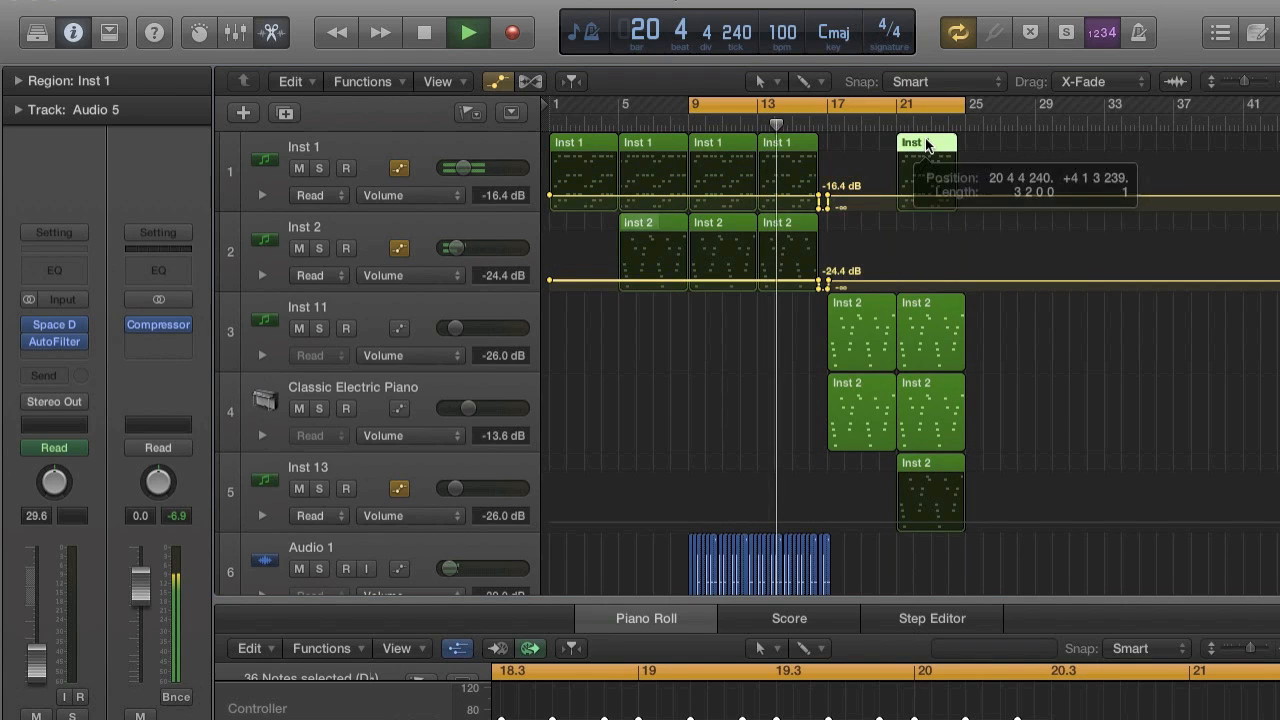
Extend the end of the copied Inst 1 region to bar 25, in line with the melody regions.
left_click(713, 285)
scroll(968, 226, "up", 10)
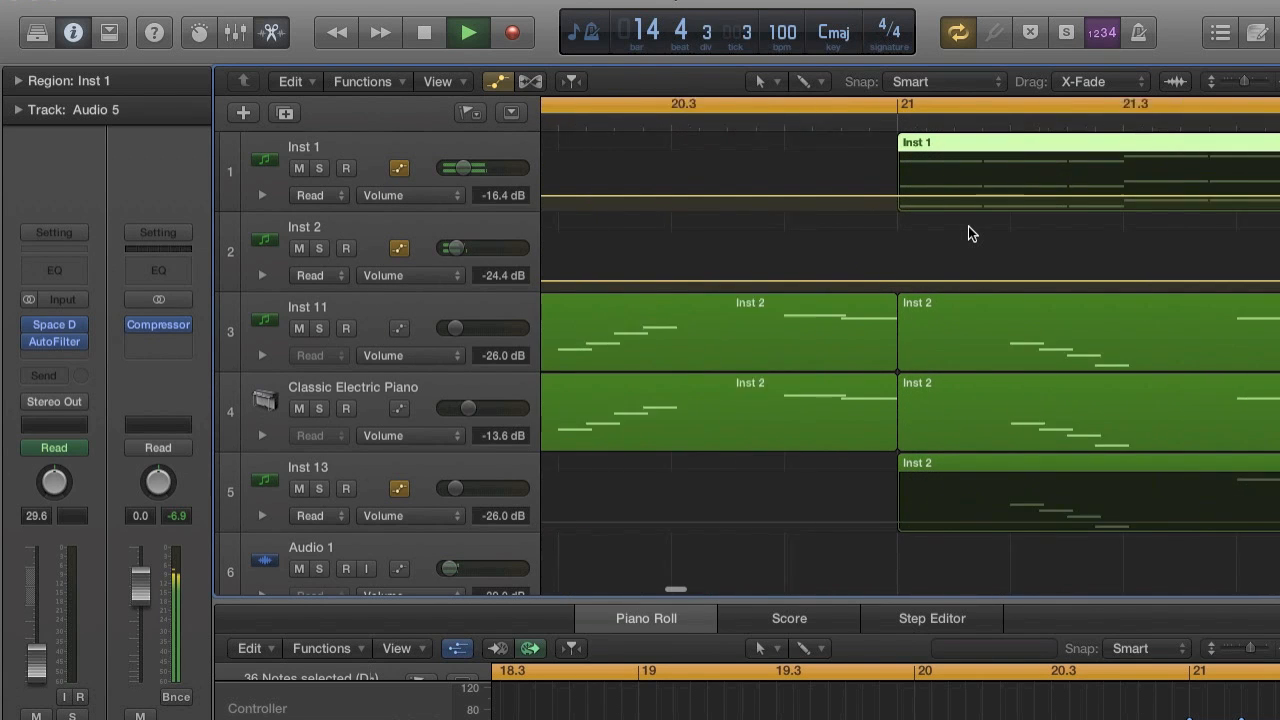
scroll(968, 226, "down", 10)
scroll(968, 226, "right", 5)
scroll(968, 225, "up", 8)
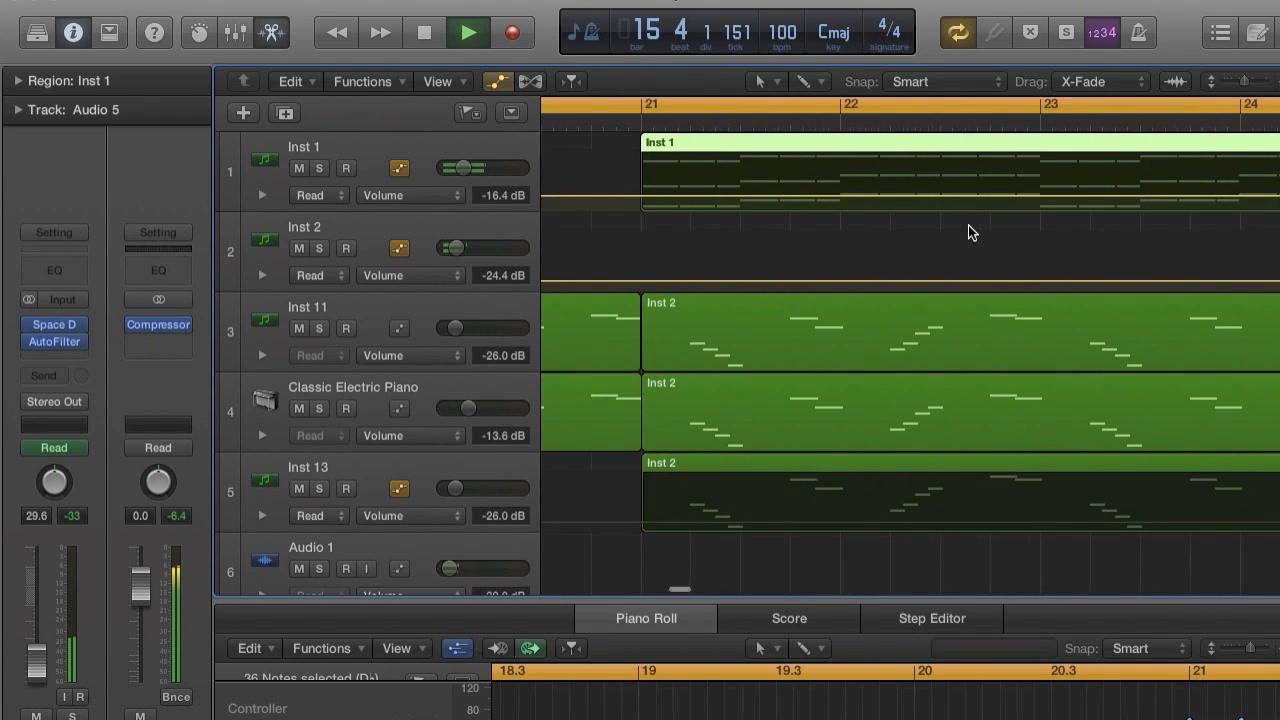
scroll(973, 223, "right", 5)
scroll(973, 223, "right", 5)
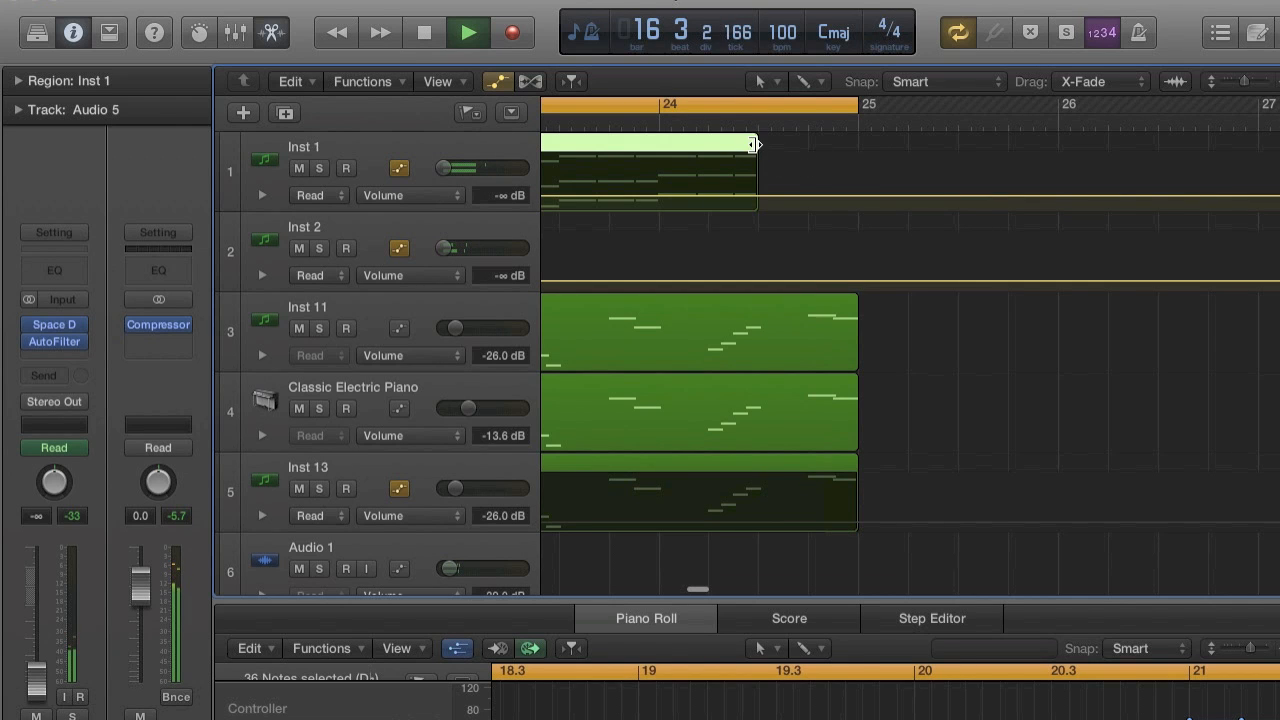
left_click_drag(755, 145, 855, 145)
scroll(860, 145, "left", 3)
scroll(860, 145, "down", 8)
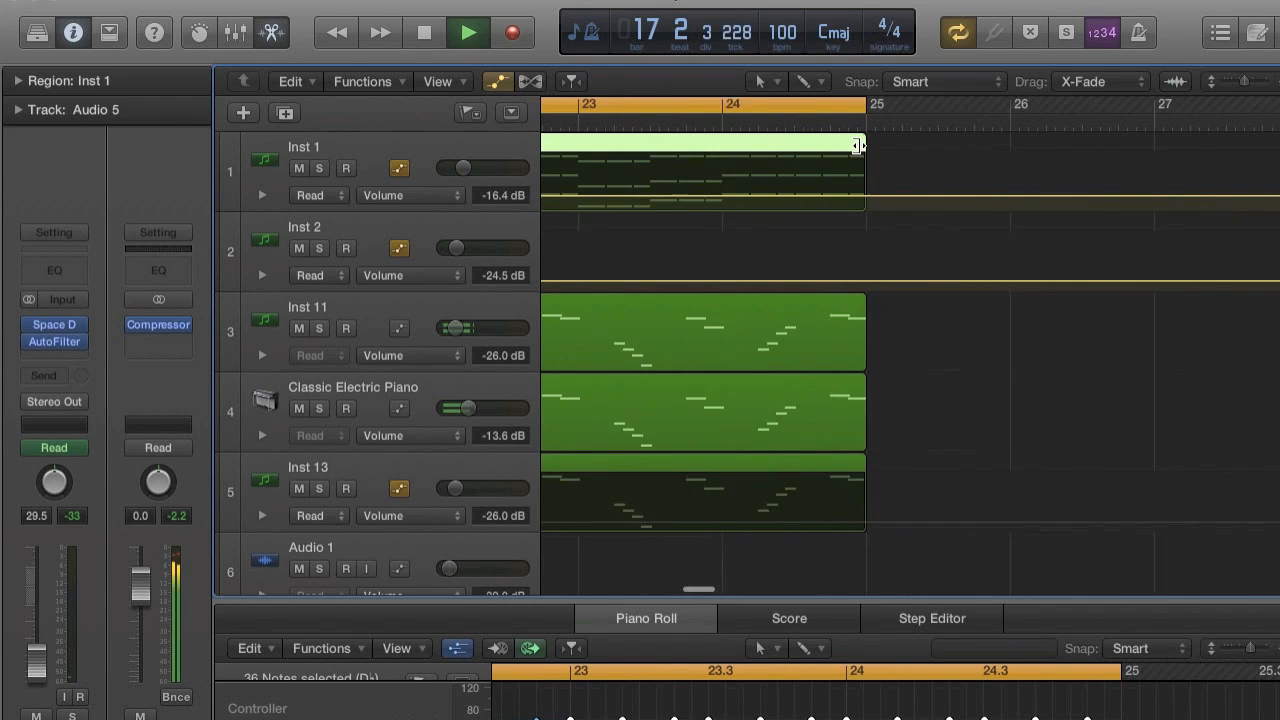
scroll(860, 145, "left", 5)
scroll(859, 144, "down", 10)
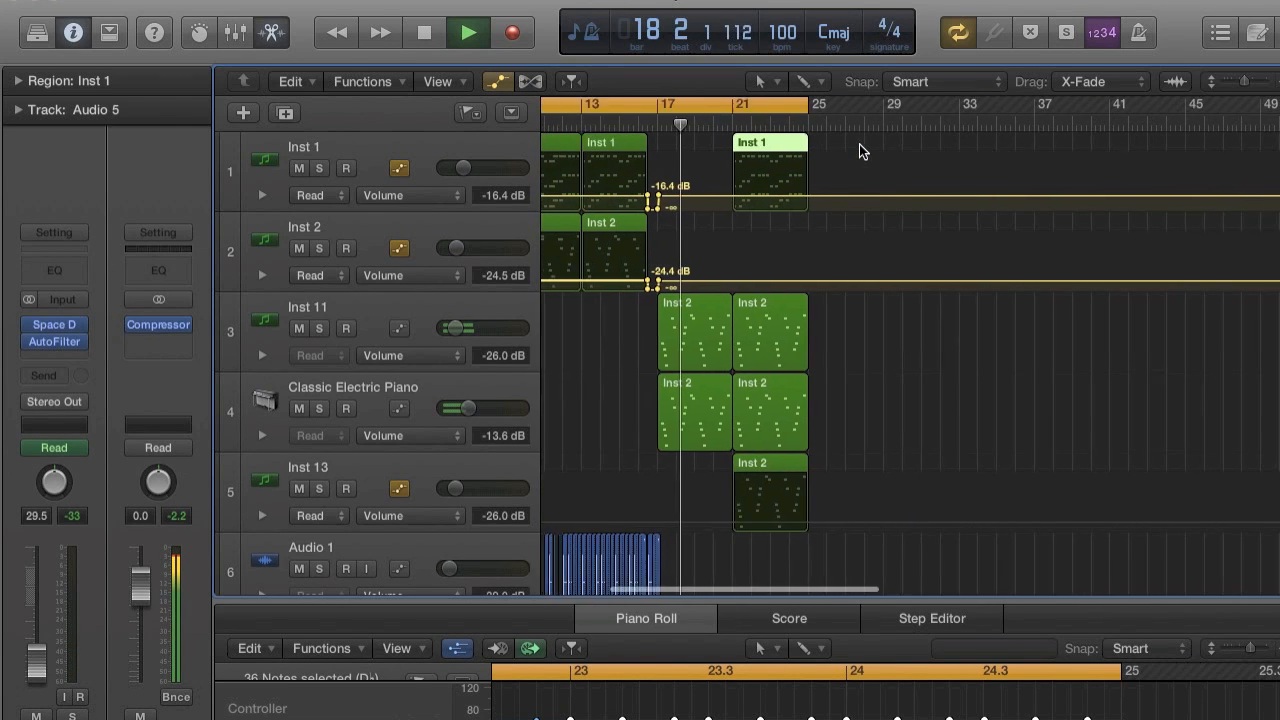
Stop playback and set the cycle range from bar 17 to bar 28.
key("super+Right")
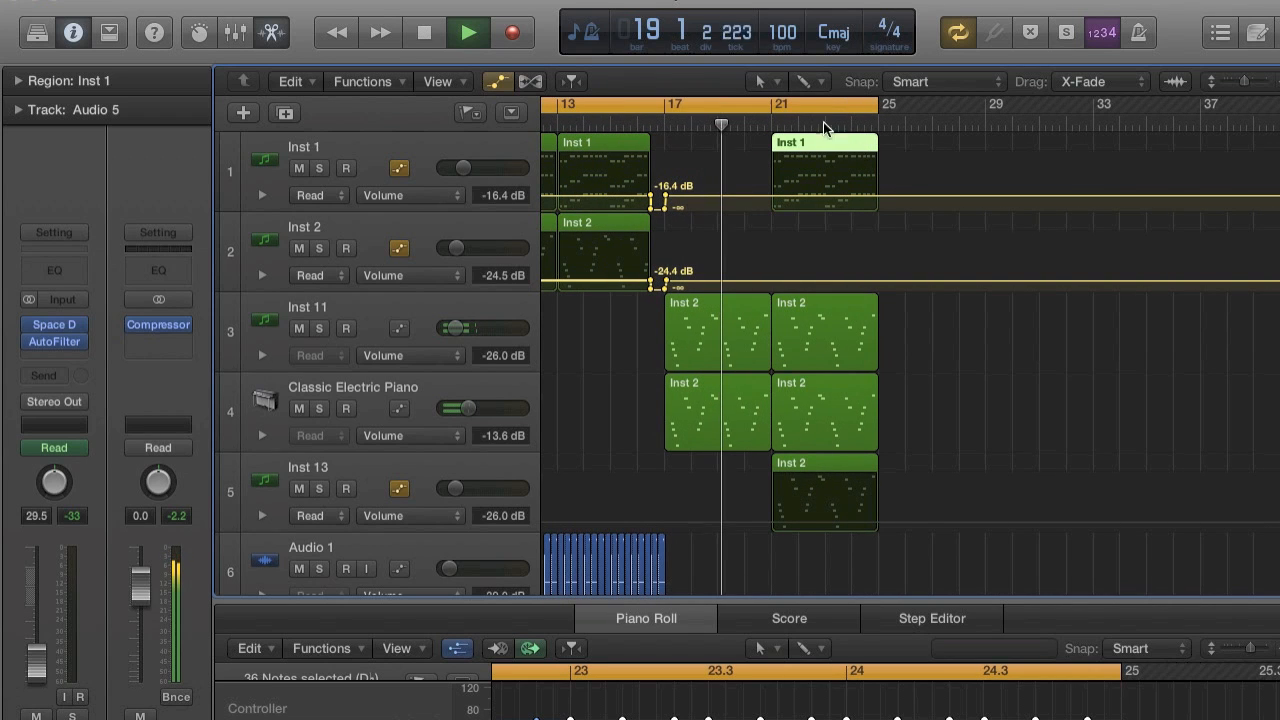
key("space")
left_click_drag(661, 107, 930, 104)
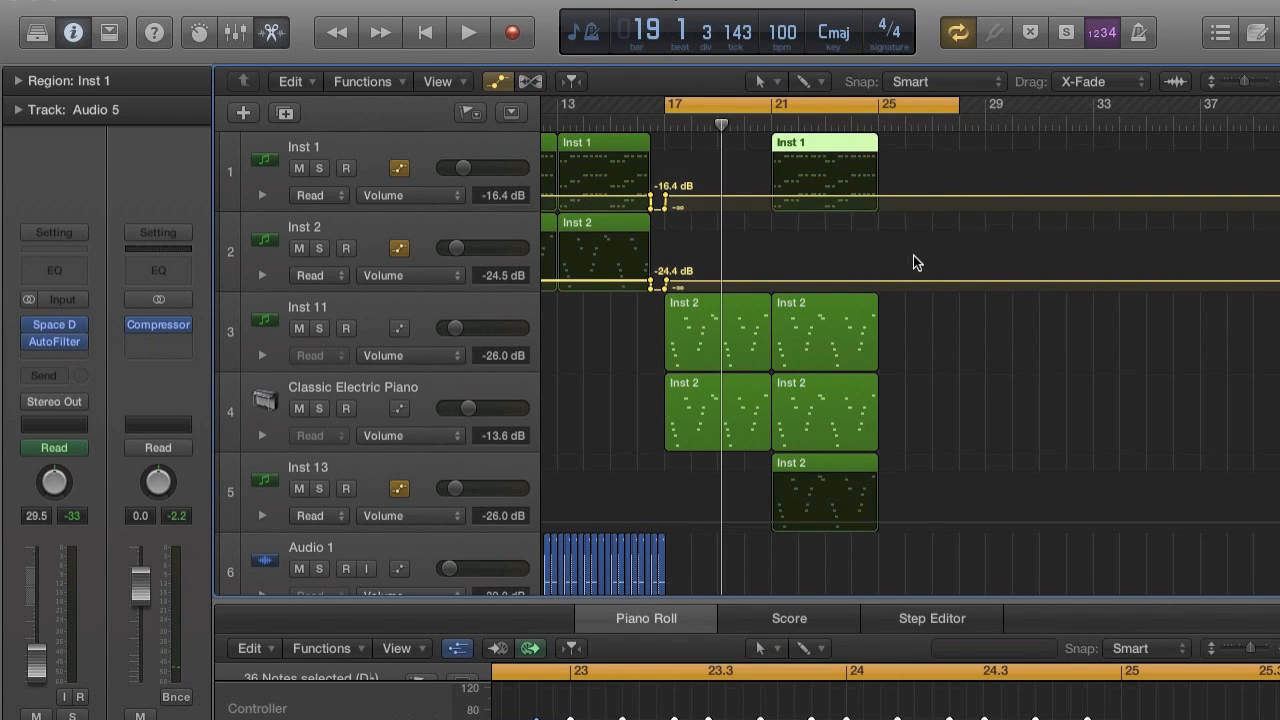
Mute the Inst 11 track and play the drop from bar 17.
key("super+Right")
key("super+Right")
key("super+Right")
key("super+Right")
scroll(915, 260, "left", 3)
scroll(913, 262, "left", 4)
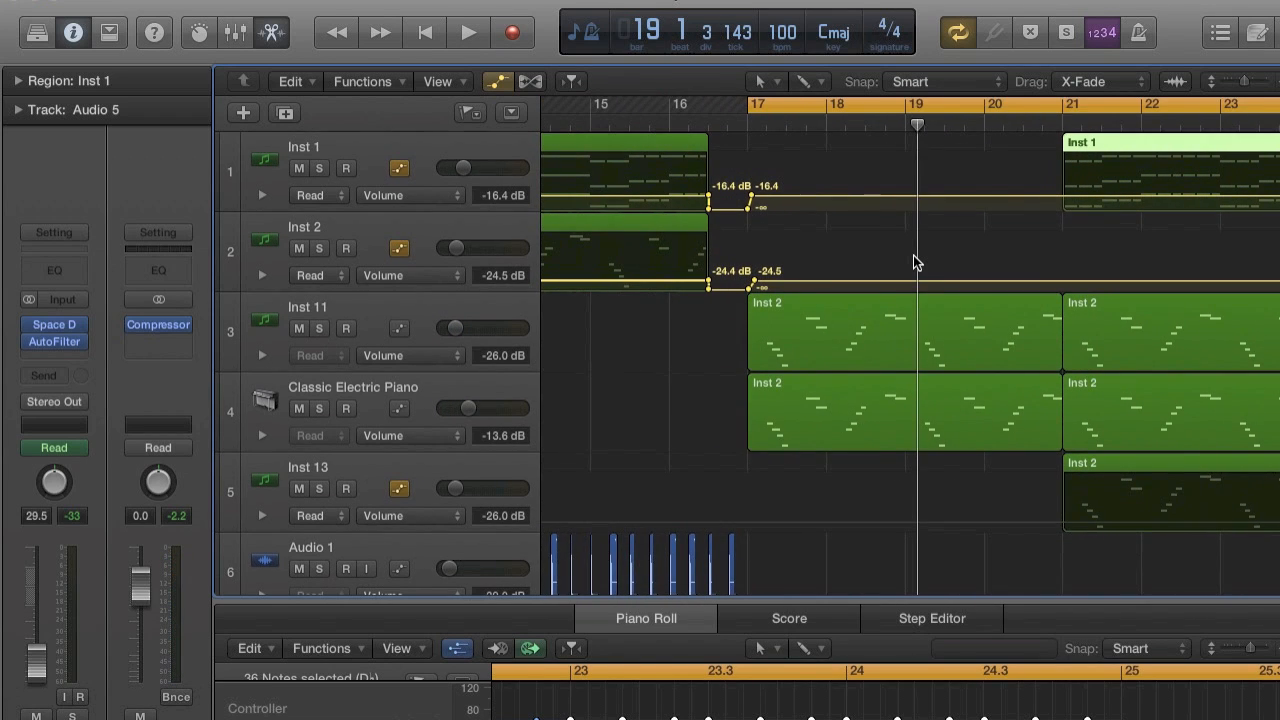
left_click(824, 411)
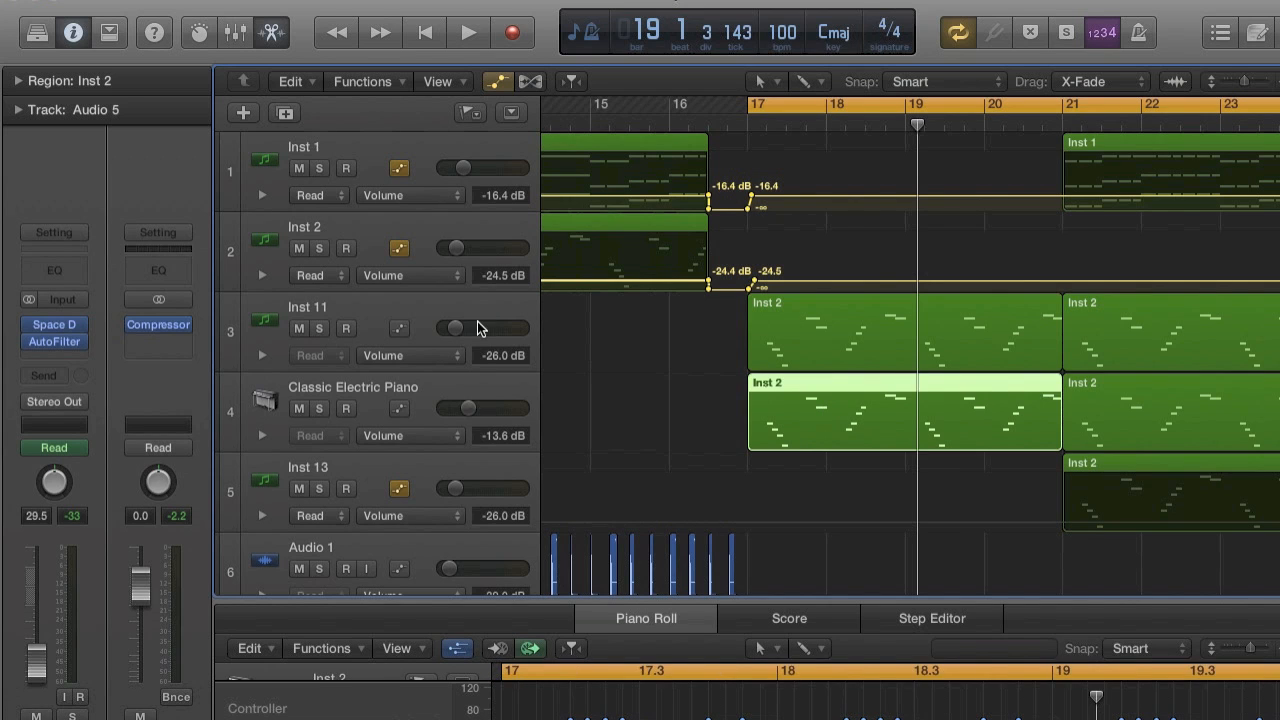
left_click(434, 322)
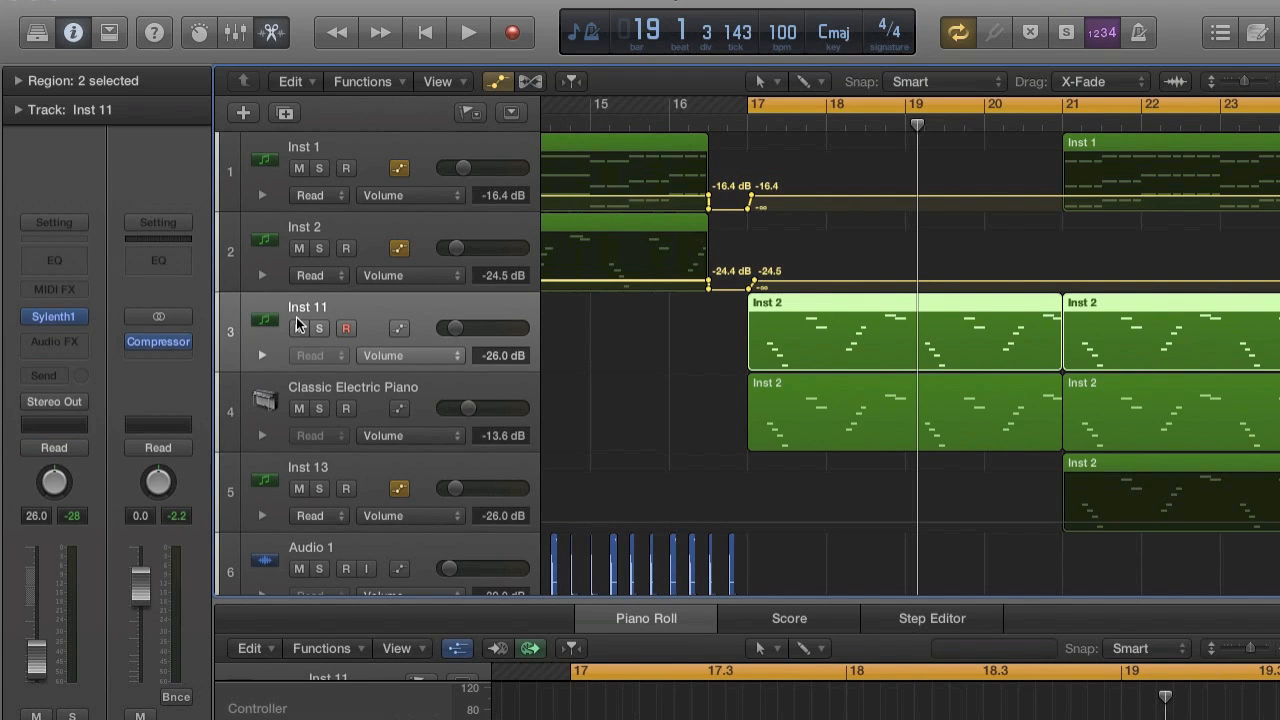
left_click(297, 328)
key("shift+space")
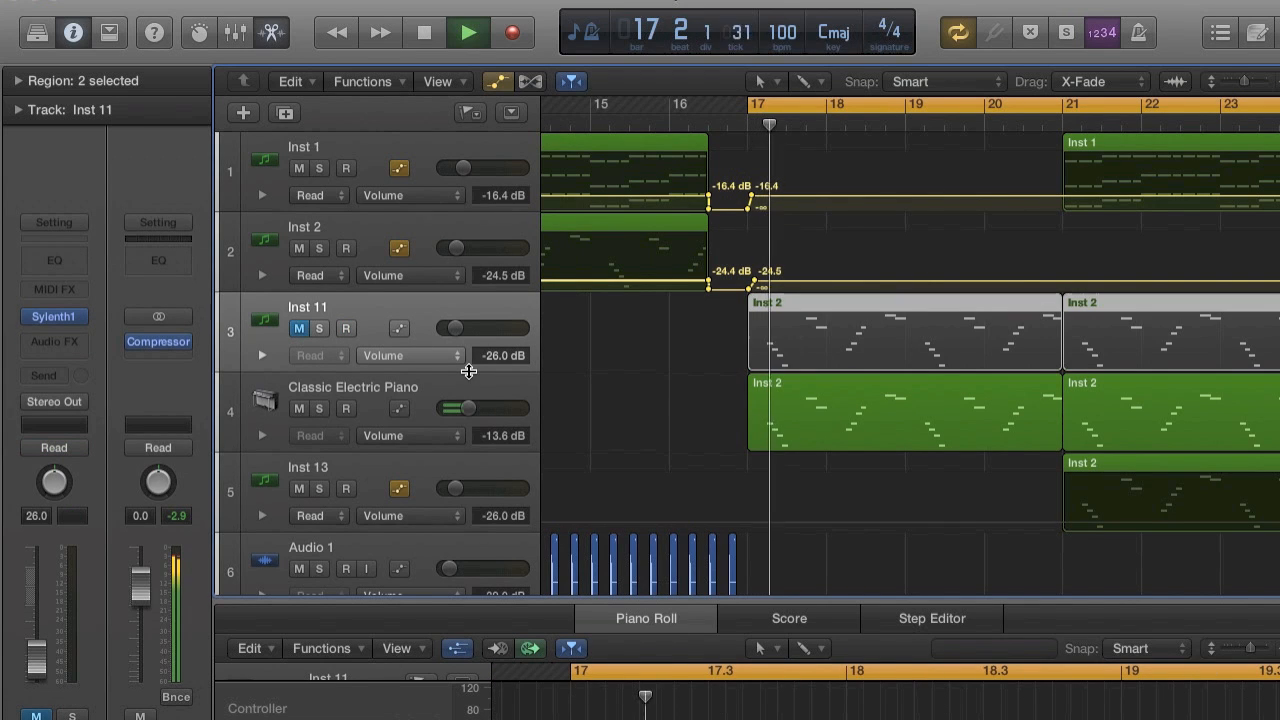
Select and solo the Classic Electric Piano track, and stop playback.
left_click(368, 408)
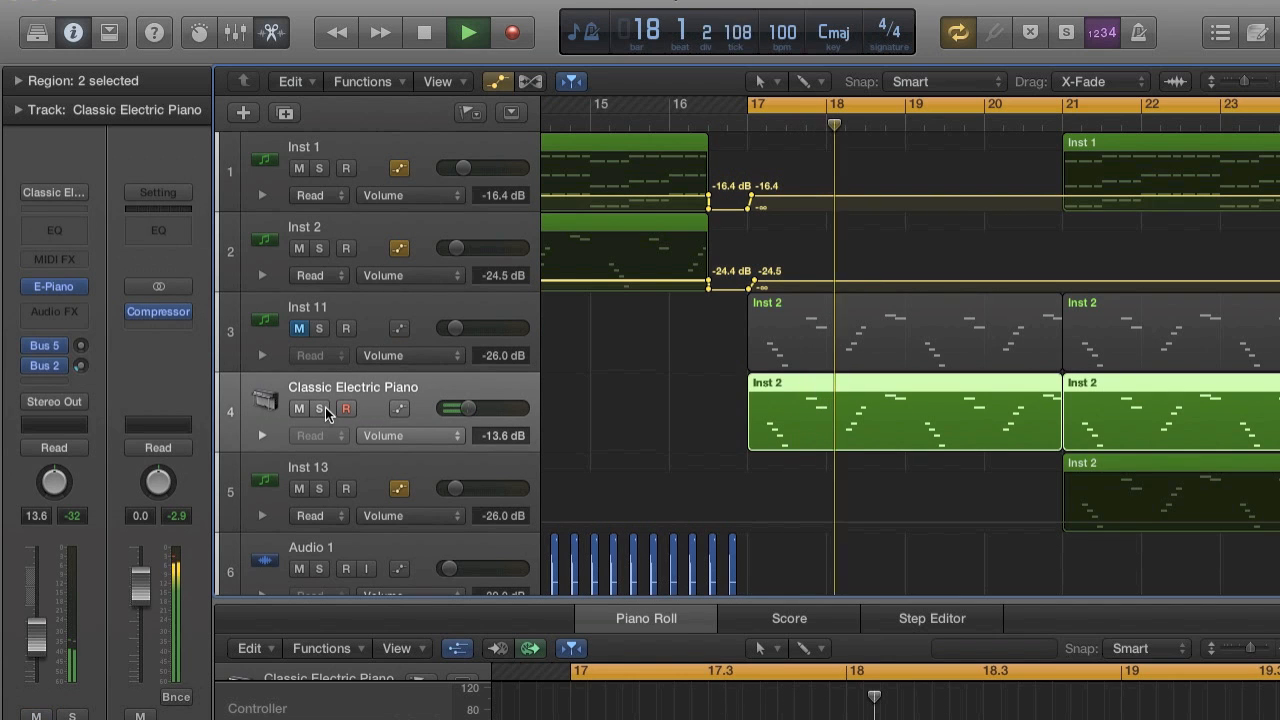
key("s")
key("space")
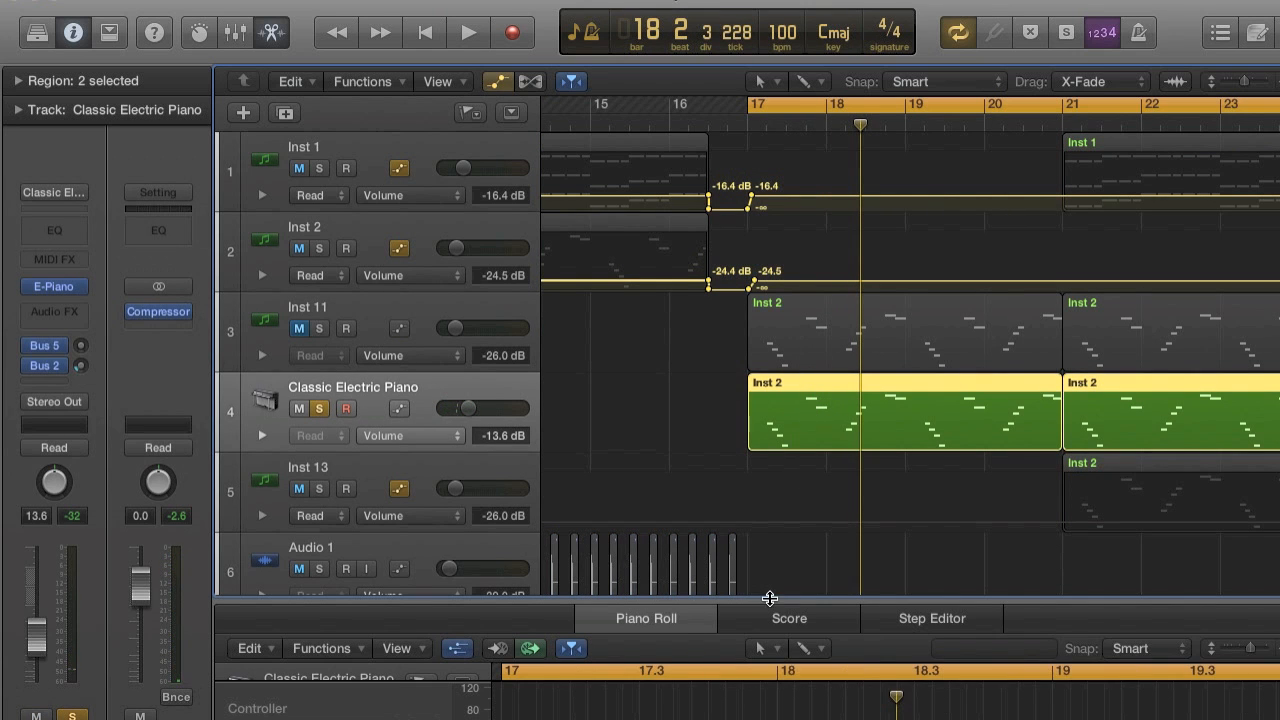
Enlarge the Piano Roll, select all notes in both Classic Electric Piano regions, and set their velocity to 127.
left_click_drag(769, 300, 769, 237)
scroll(900, 506, "down", 5)
scroll(900, 506, "up", 5)
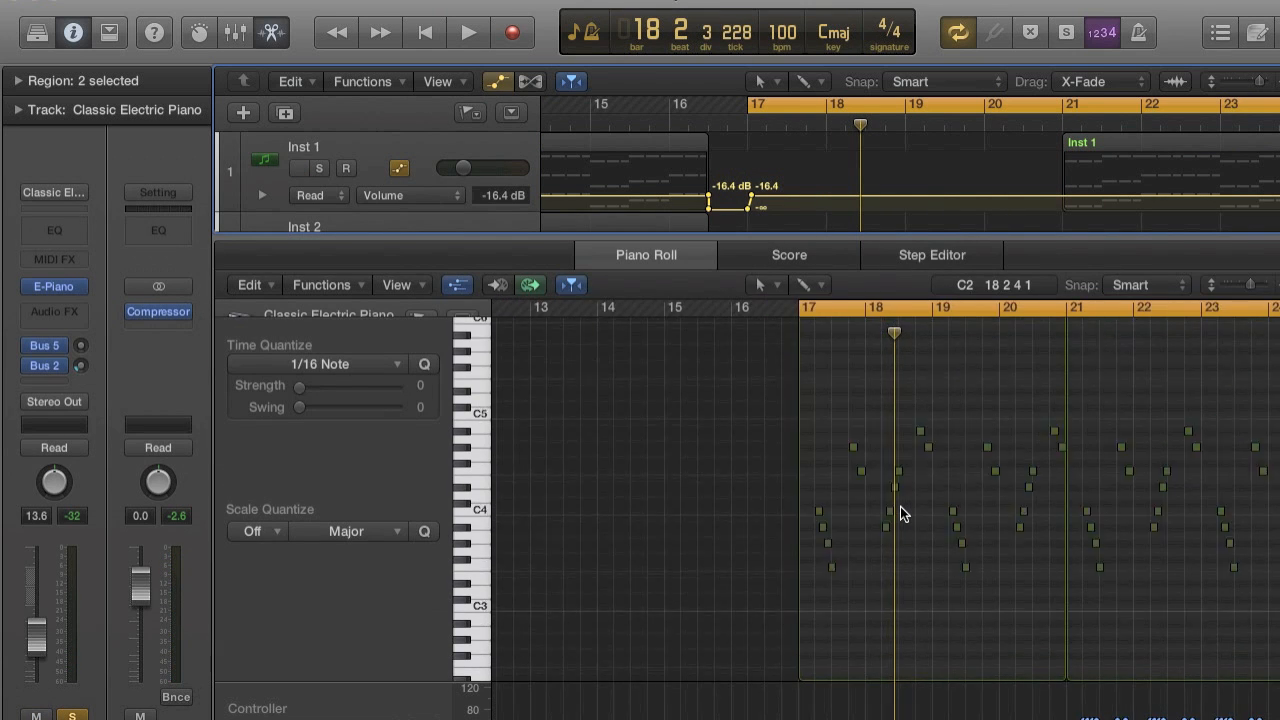
scroll(900, 506, "down", 5)
left_click_drag(727, 437, 1180, 712)
key("super+Right")
key("super+Right")
key("super+Right")
key("super+Right")
key("super+Right")
key("super+Right")
key("super+Right")
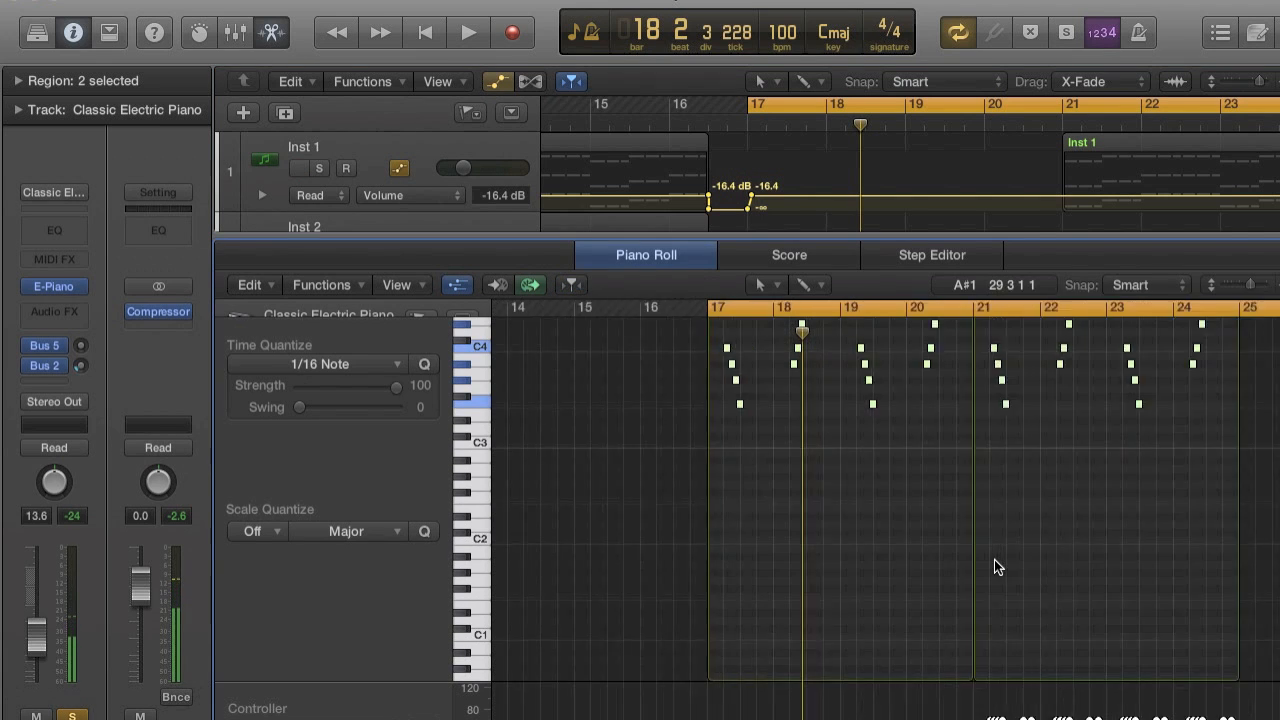
scroll(994, 559, "left", 5)
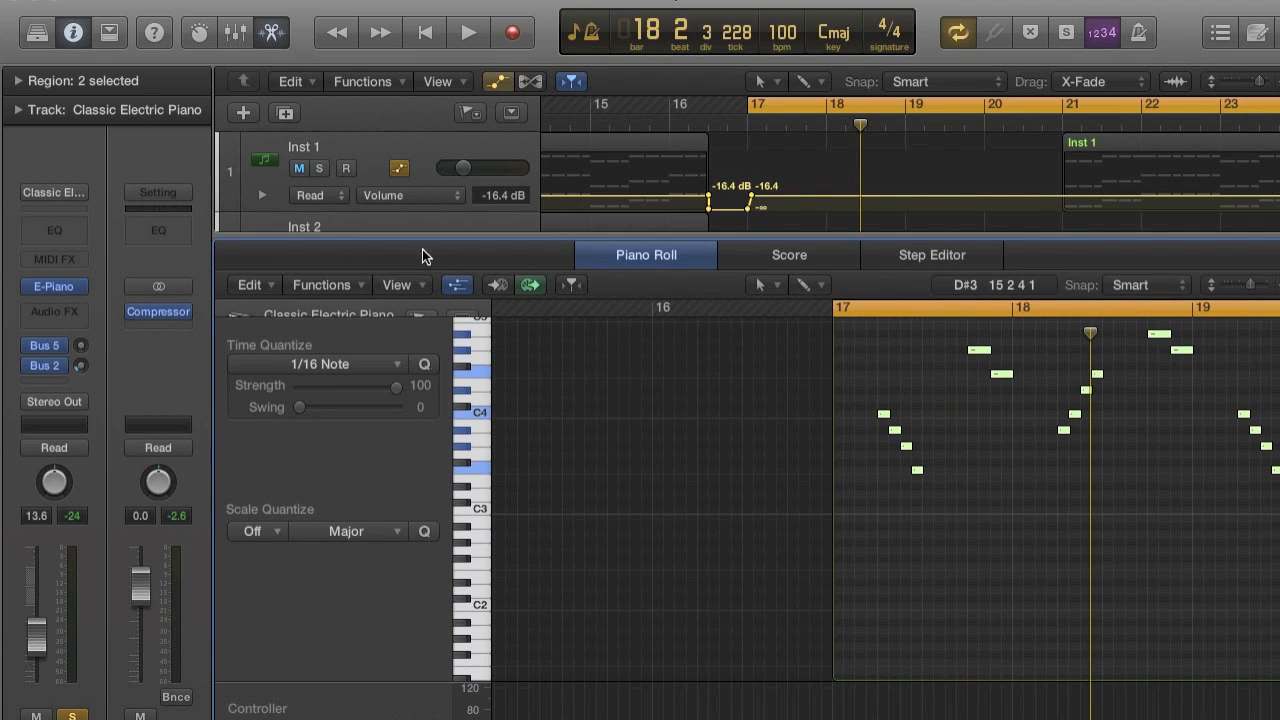
left_click_drag(366, 680, 339, 622)
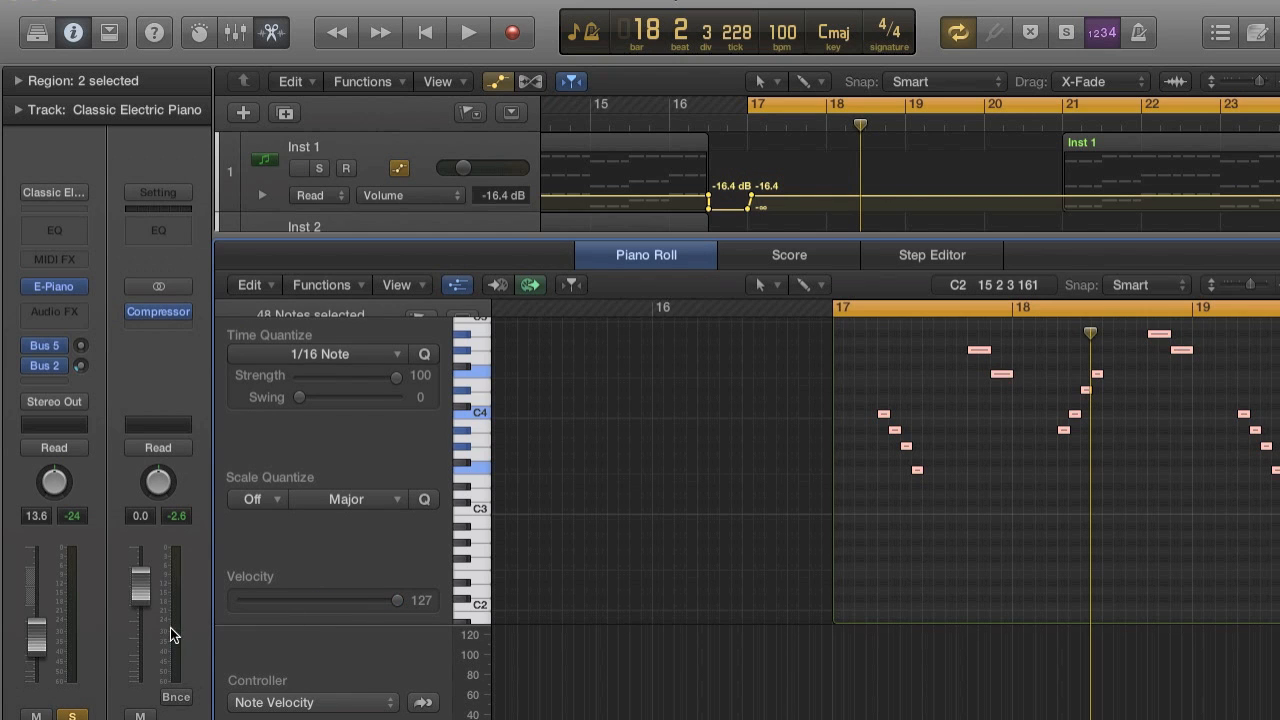
Lower the Classic Electric Piano volume to -19.0 dB during solo playback, shrink the Piano Roll, and stop playback.
key("space")
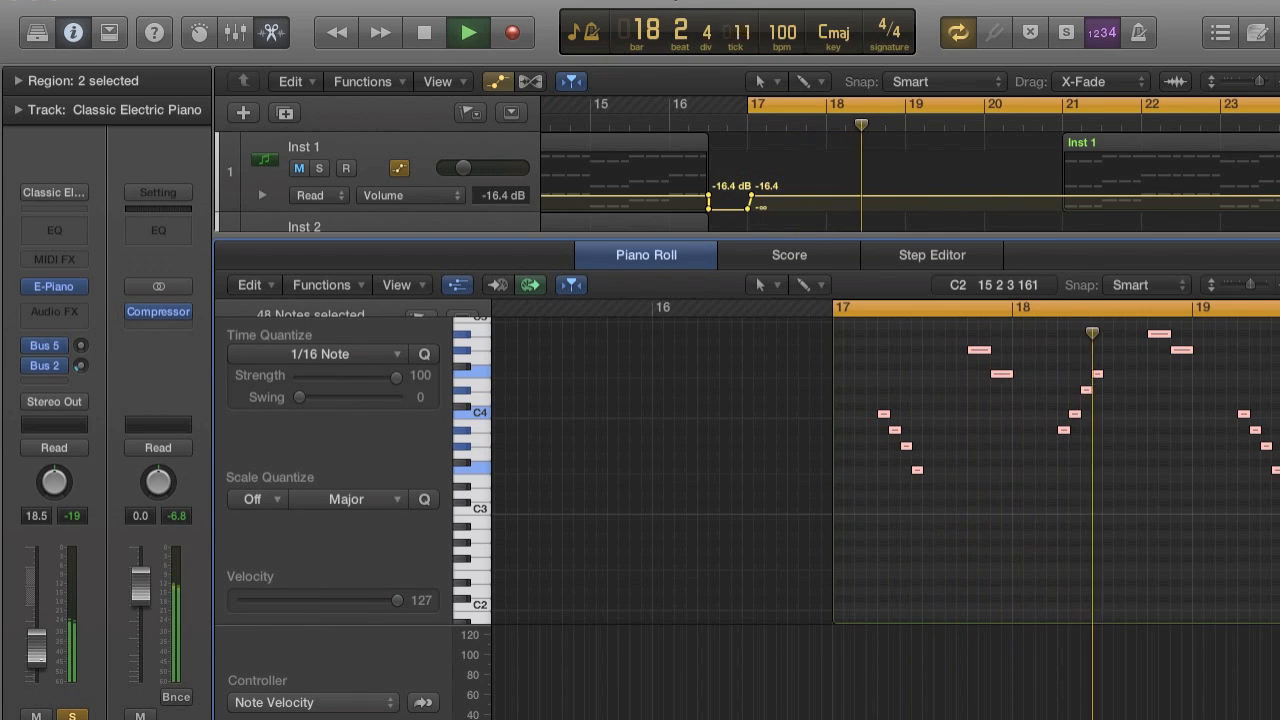
left_click_drag(654, 232, 623, 510)
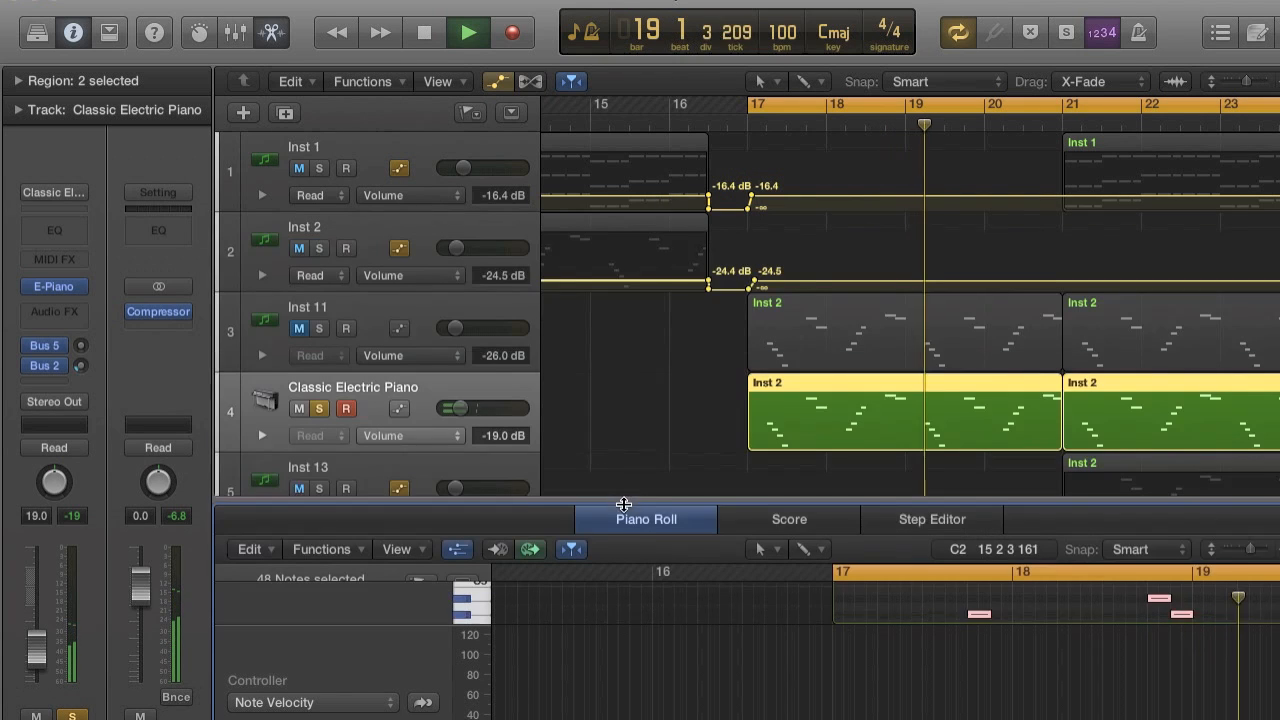
key("space")
Turn off solo on Classic Electric Piano, restart playback, and unmute Inst 11 to hear both layers.
left_click(319, 408)
key("space")
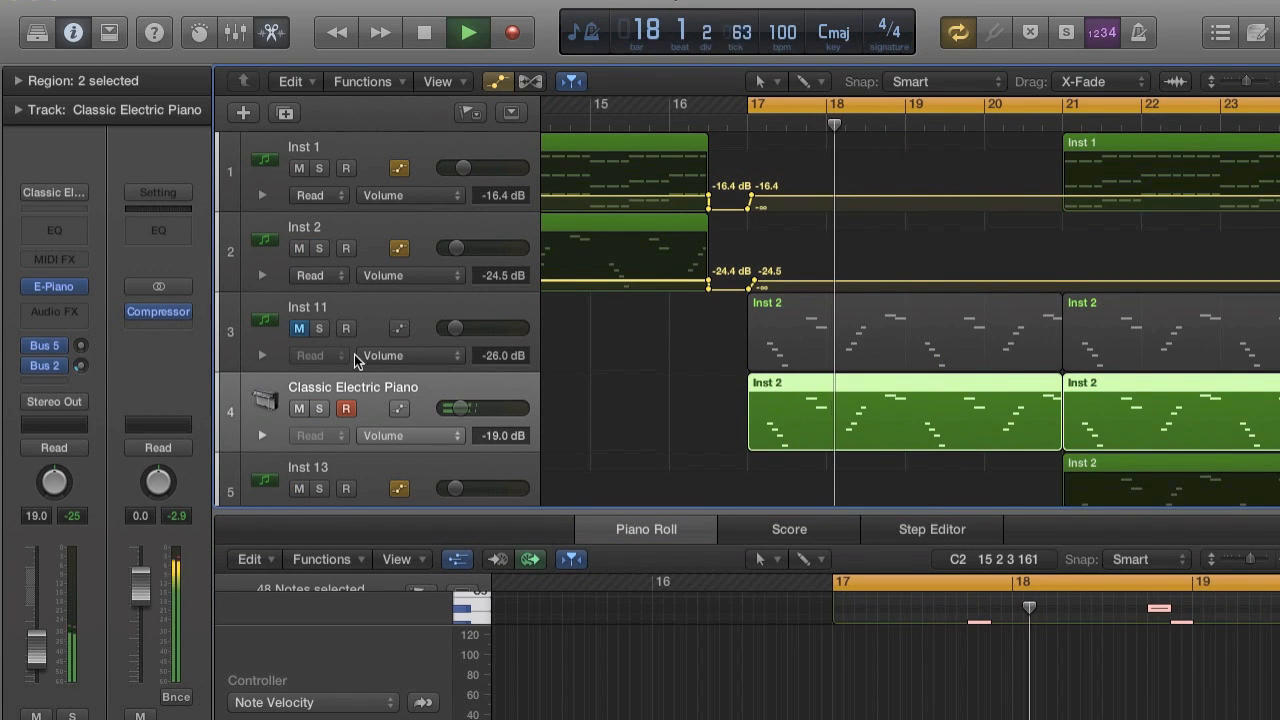
left_click(301, 329)
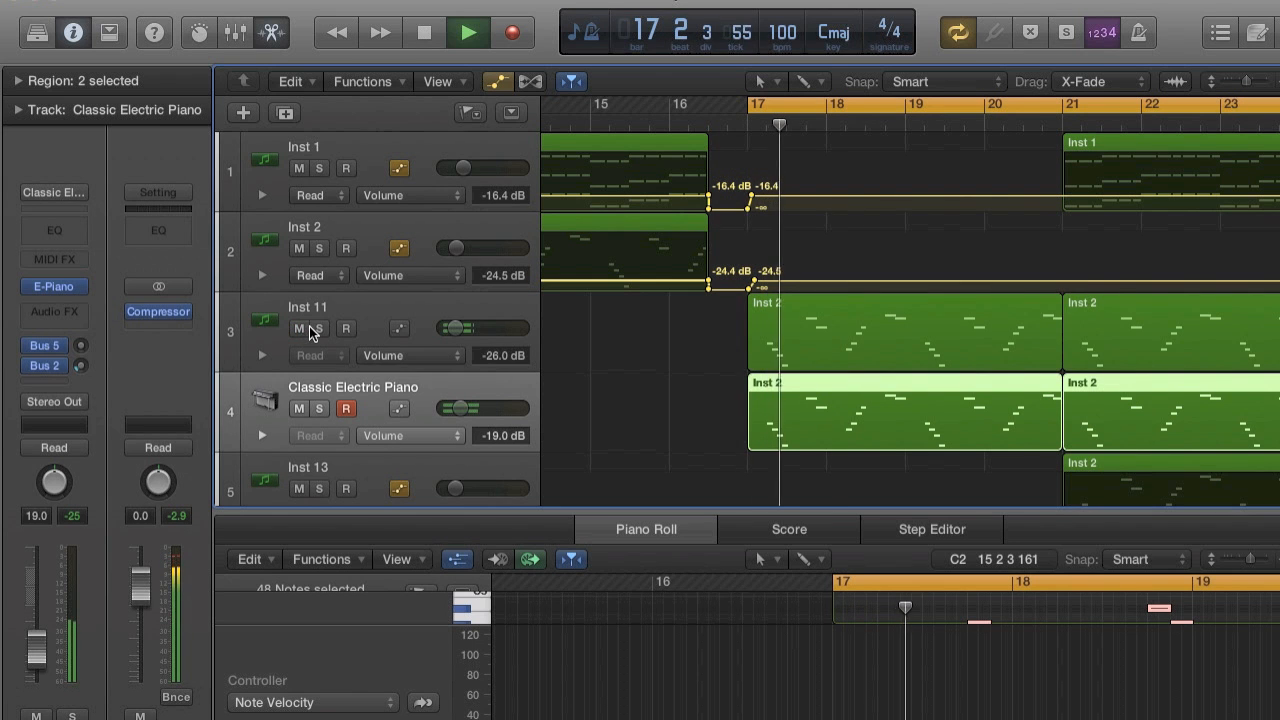
Stop playback, open the Inst 11 regions in an enlarged Piano Roll, and select all their notes.
key("space")
left_click(363, 310)
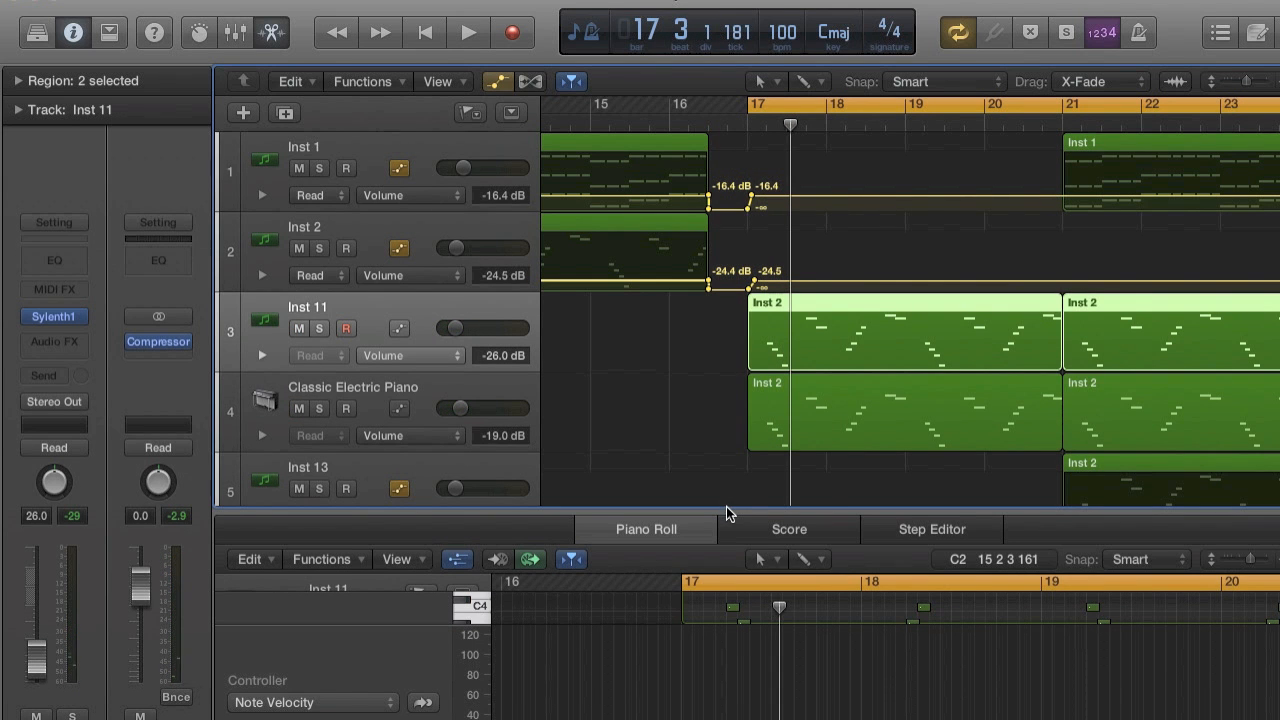
left_click_drag(726, 506, 728, 190)
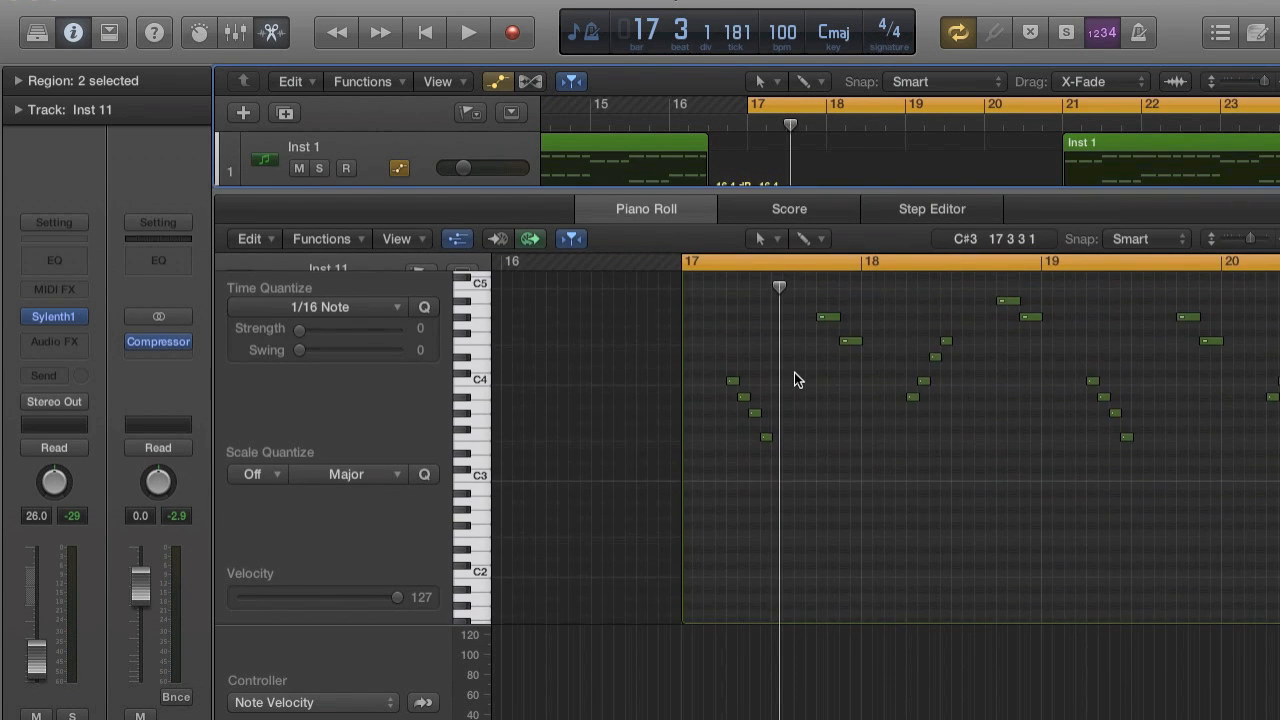
key("z")
left_click_drag(783, 371, 1172, 636)
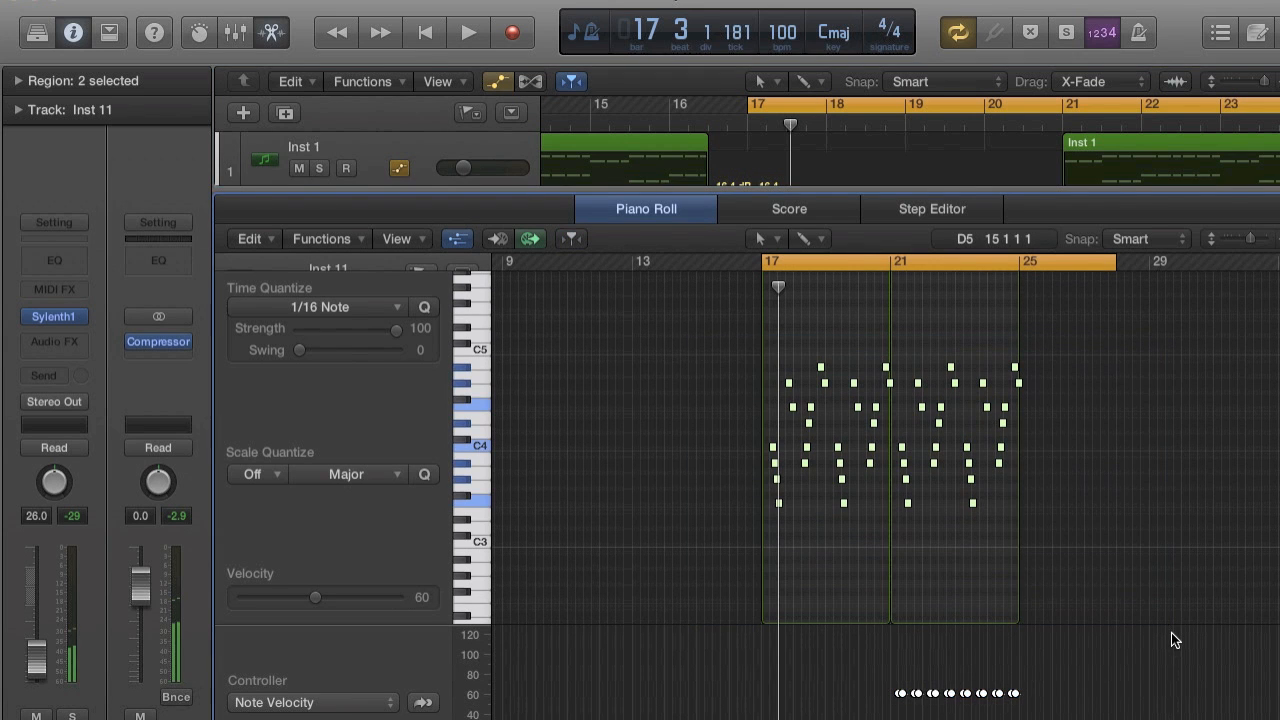
Raise the Inst 11 volume to -21.0 dB with its Sylenth1 window open during playback, and close the plug-in and Piano Roll.
left_click(46, 317)
left_click_drag(148, 190, 150, 198)
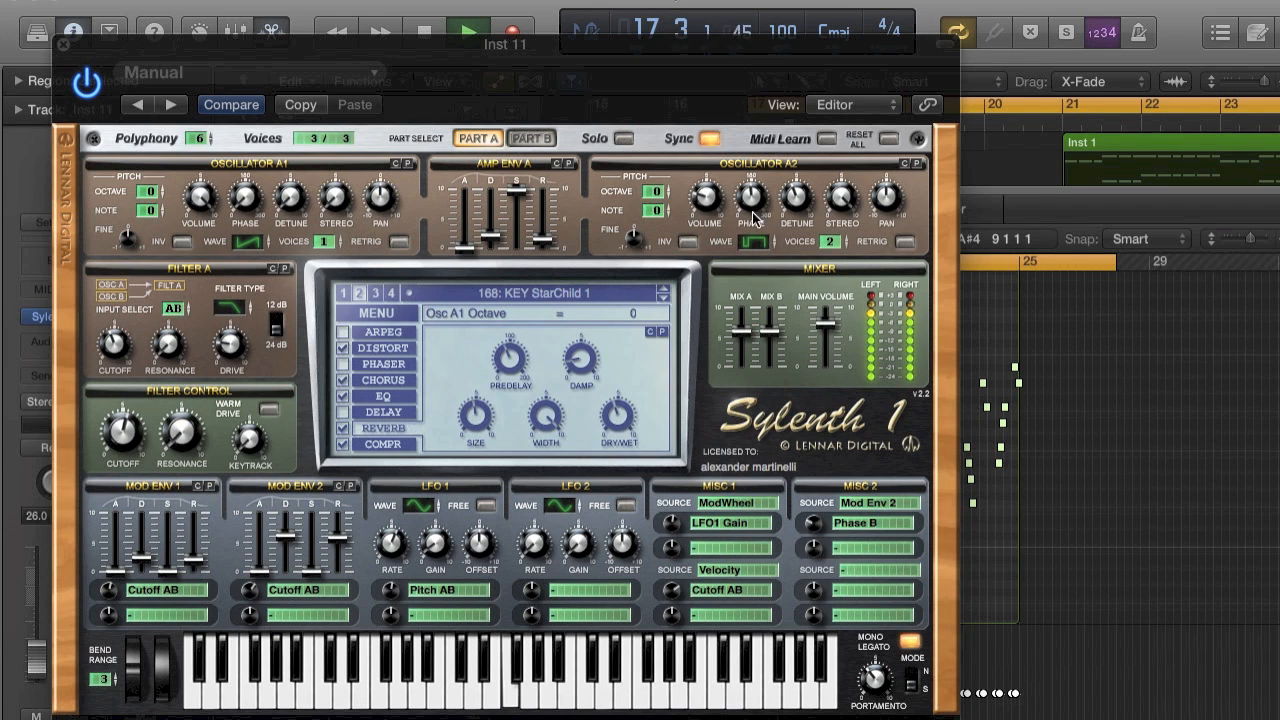
left_click(667, 197)
left_click_drag(35, 655, 35, 652)
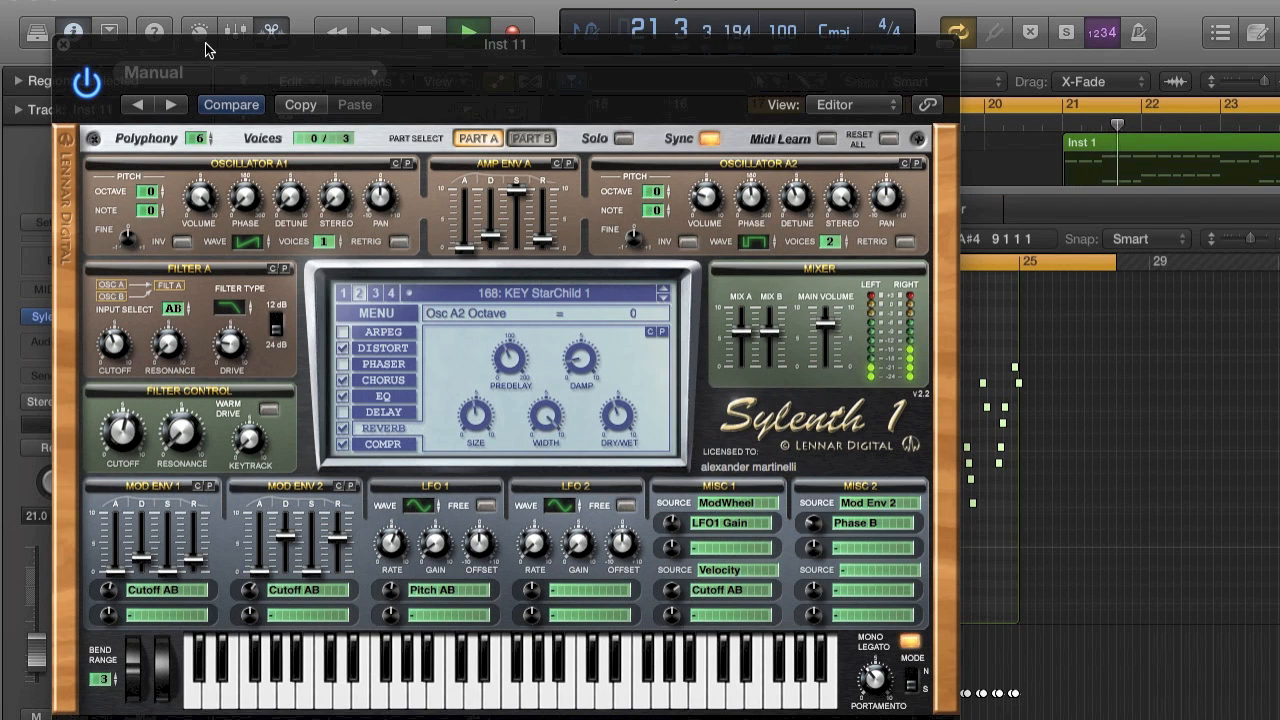
left_click(61, 45)
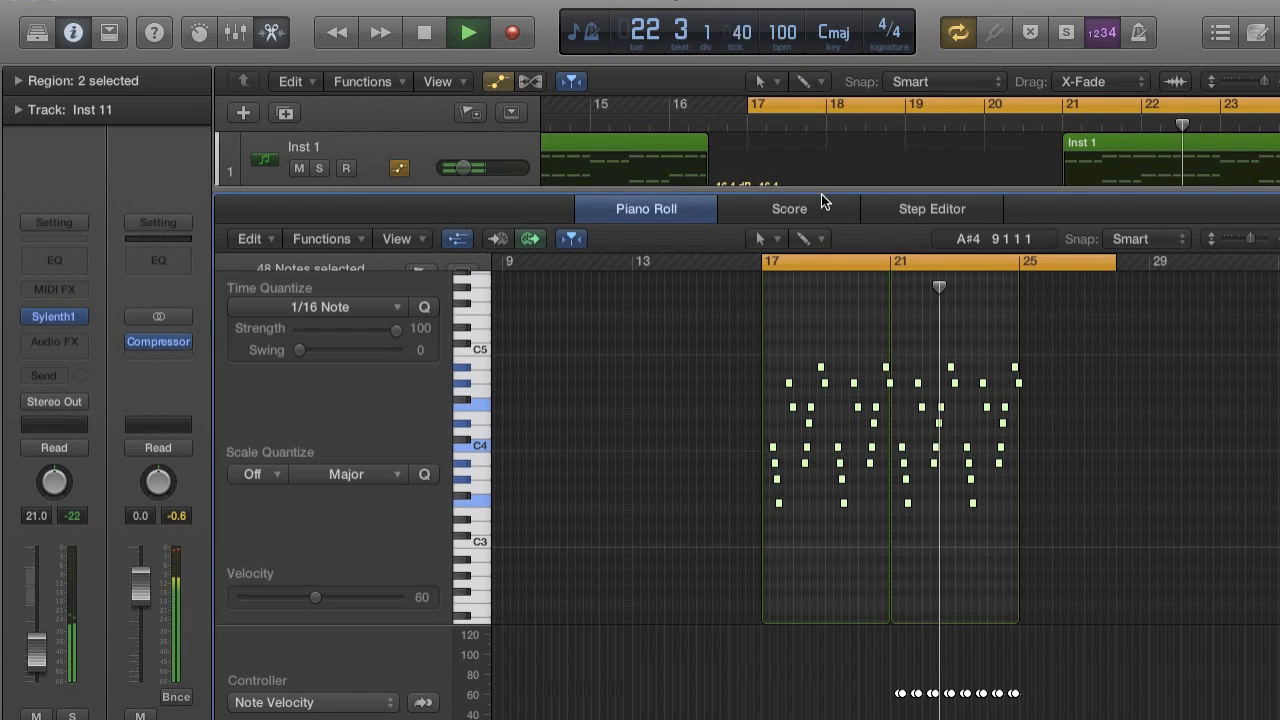
key("p")
key("space")
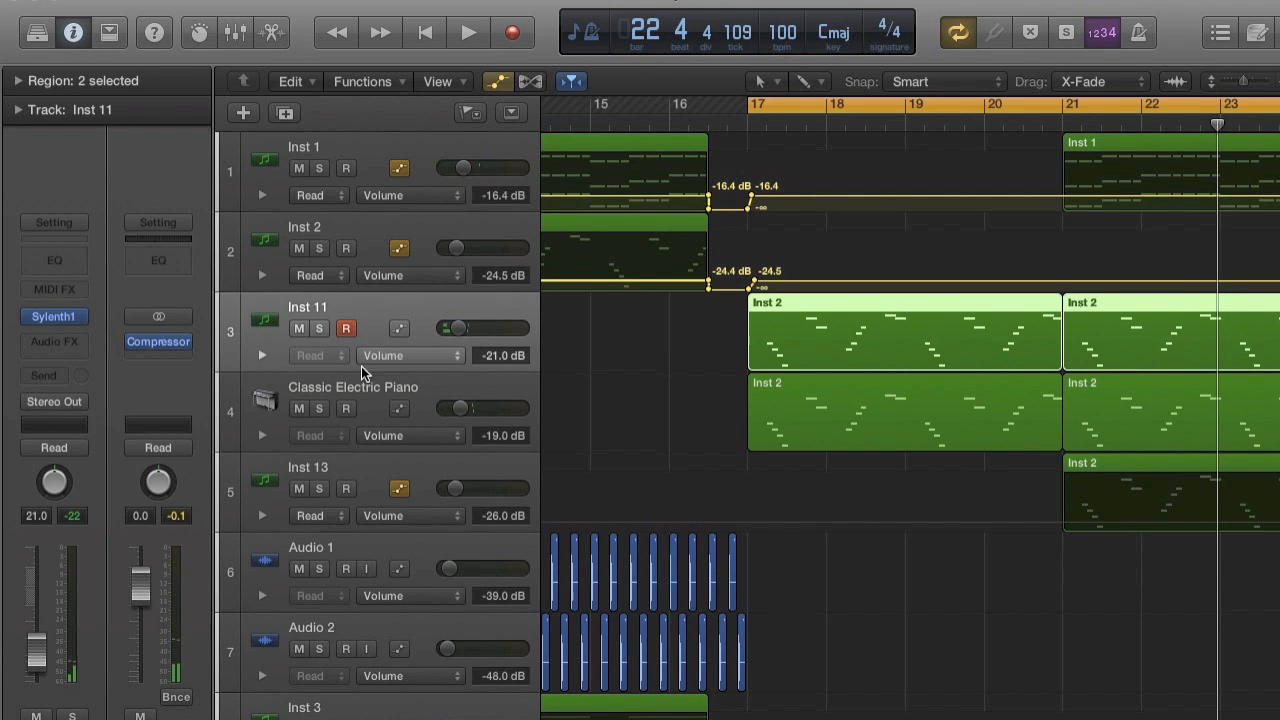
Mute Classic Electric Piano and lower the Inst 11 volume to -25.0 dB during playback.
left_click(299, 407)
key("space")
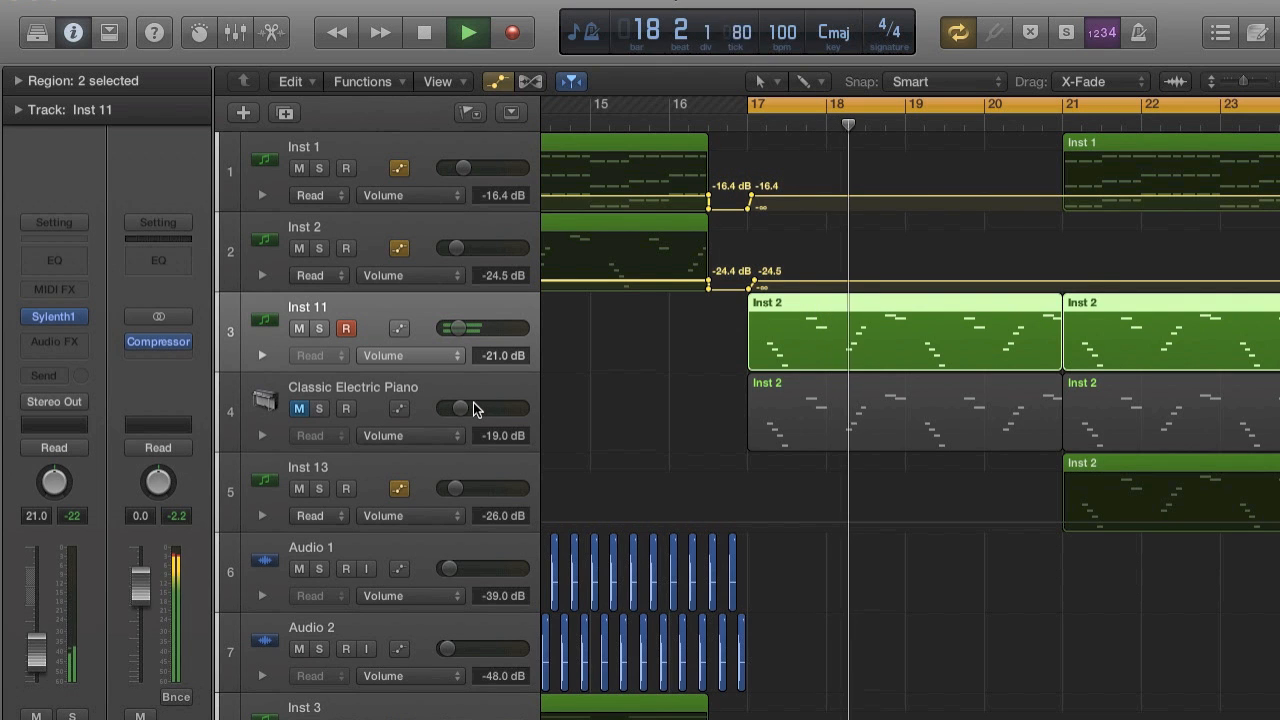
left_click_drag(453, 316, 448, 329)
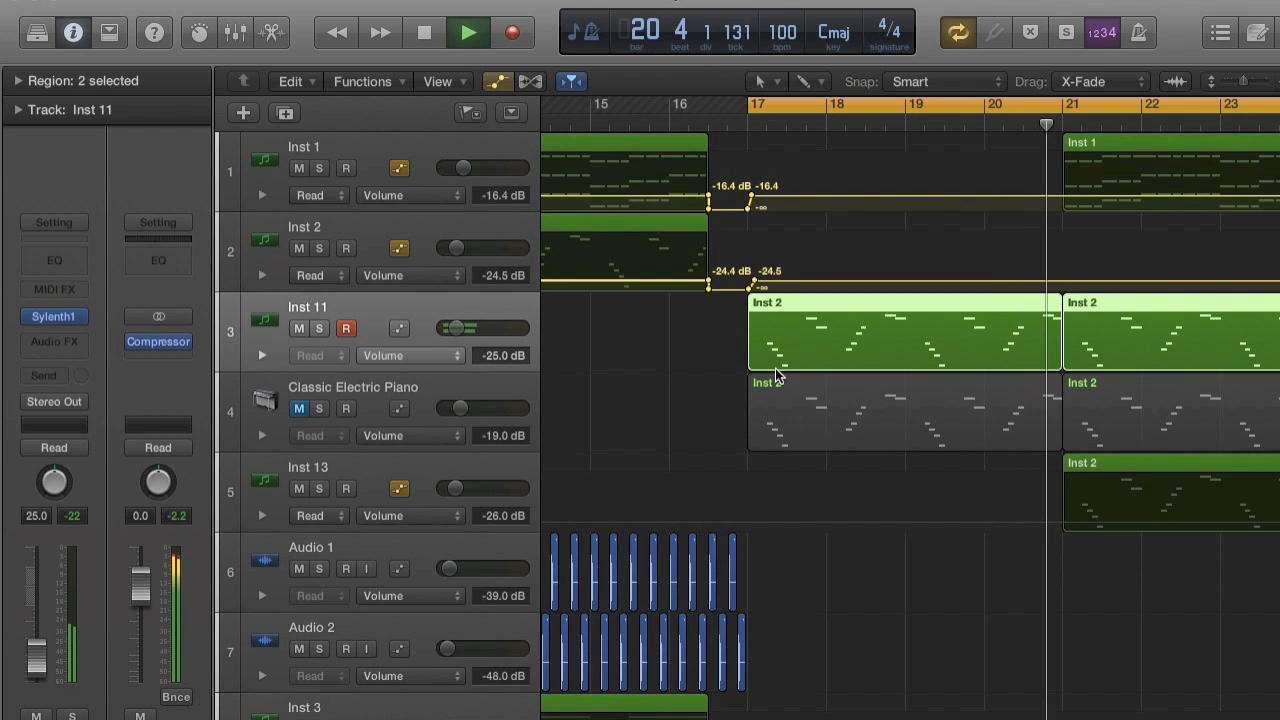
Move the cycle start back to bar 9 and play the transition into the drop.
scroll(776, 370, "down", 5)
scroll(775, 368, "up", 1)
left_click(714, 123)
key("space")
left_click_drag(724, 105, 599, 127)
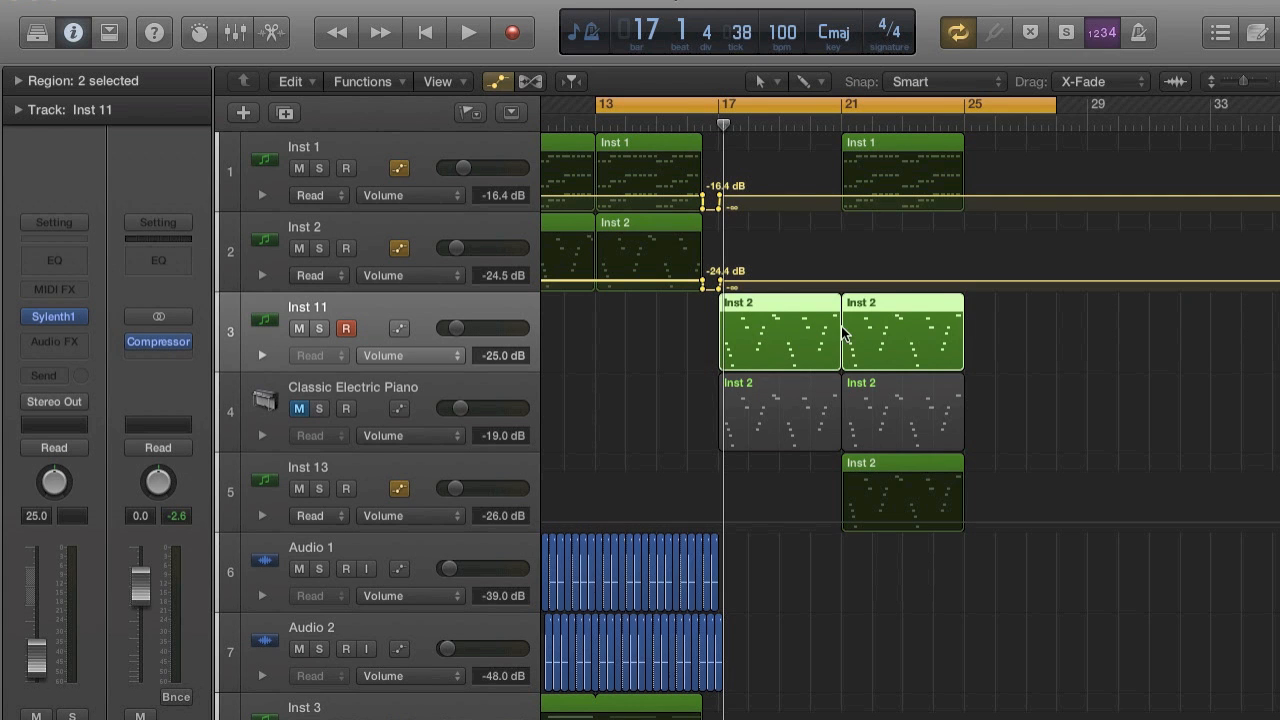
scroll(771, 112, "left", 5)
left_click_drag(740, 106, 612, 106)
key("space")
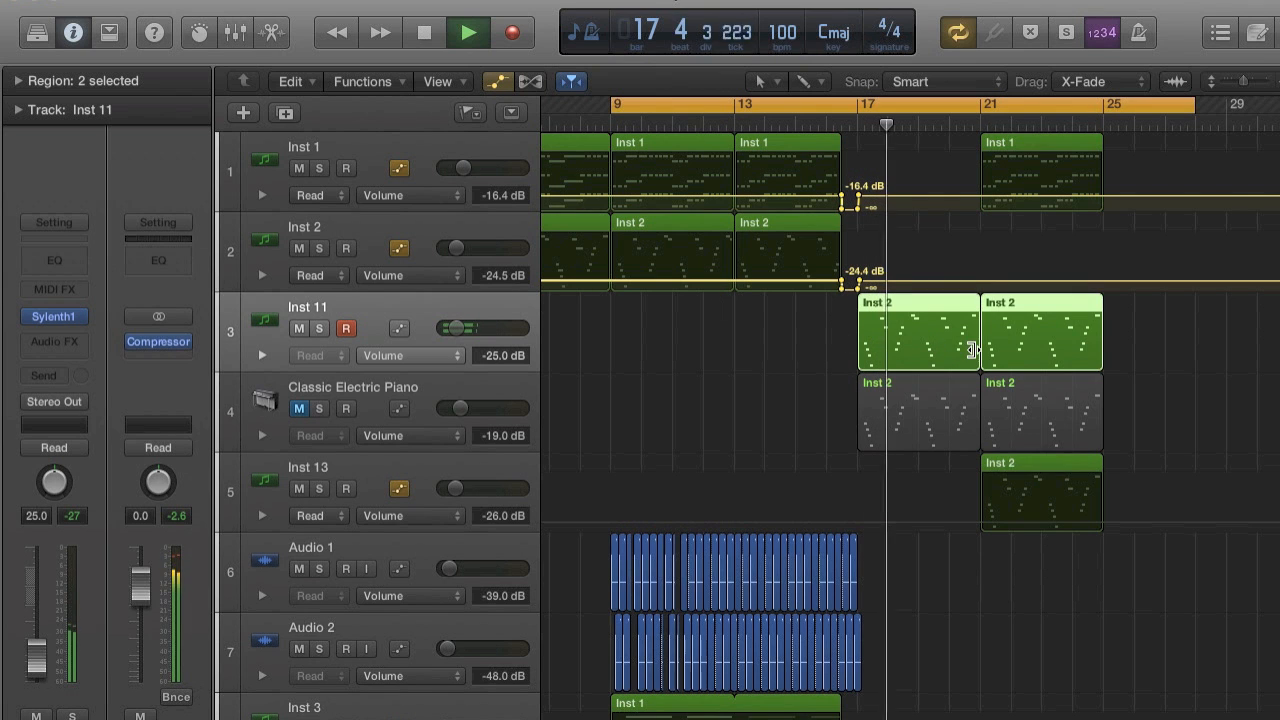
Set the cycle range to bars 17 to 25 and replay it with Classic Electric Piano unmuted.
key("space")
left_click_drag(857, 104, 1113, 129)
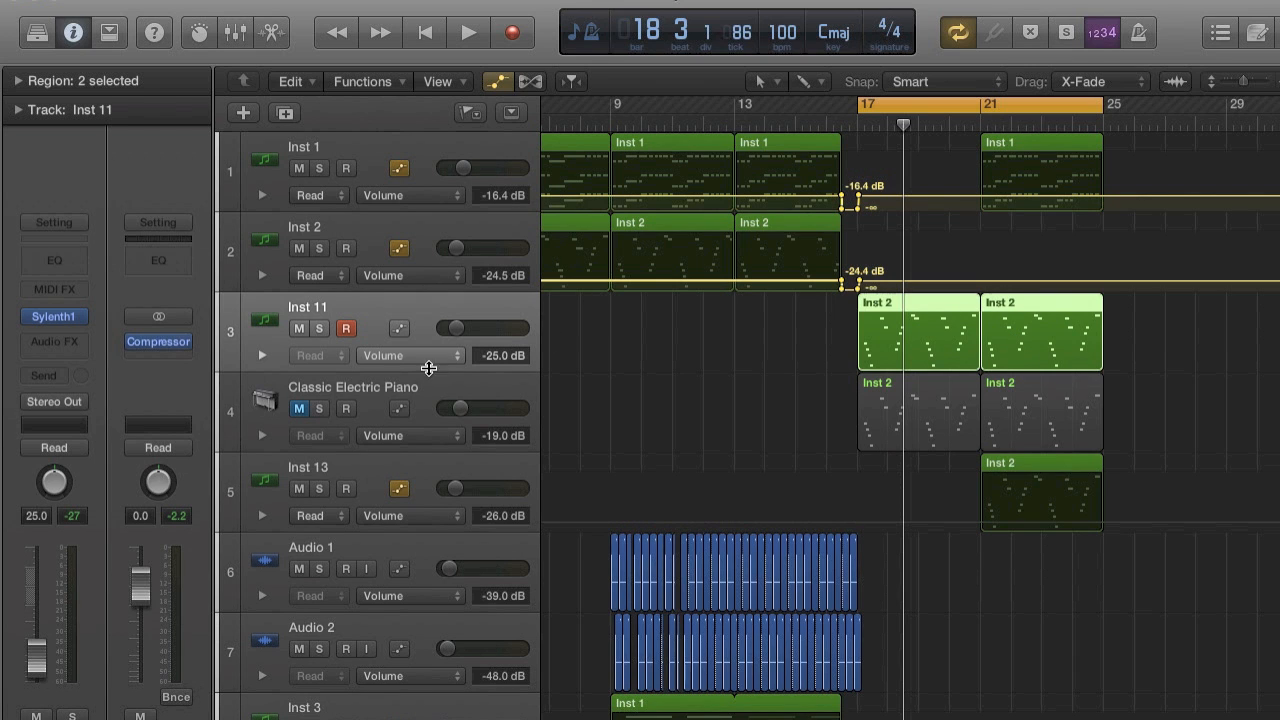
left_click(299, 408)
key("space")
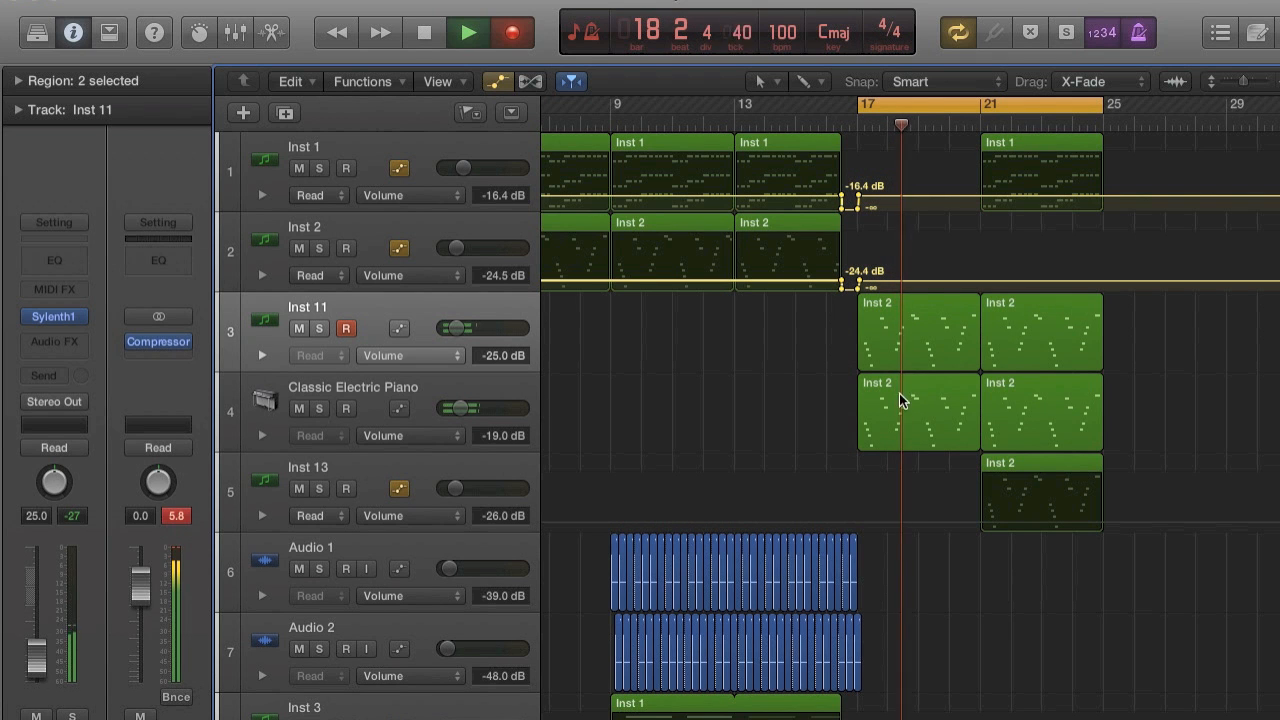
Lower the Classic Electric Piano volume to -23.0 dB during playback, and stop playback.
left_click(792, 406)
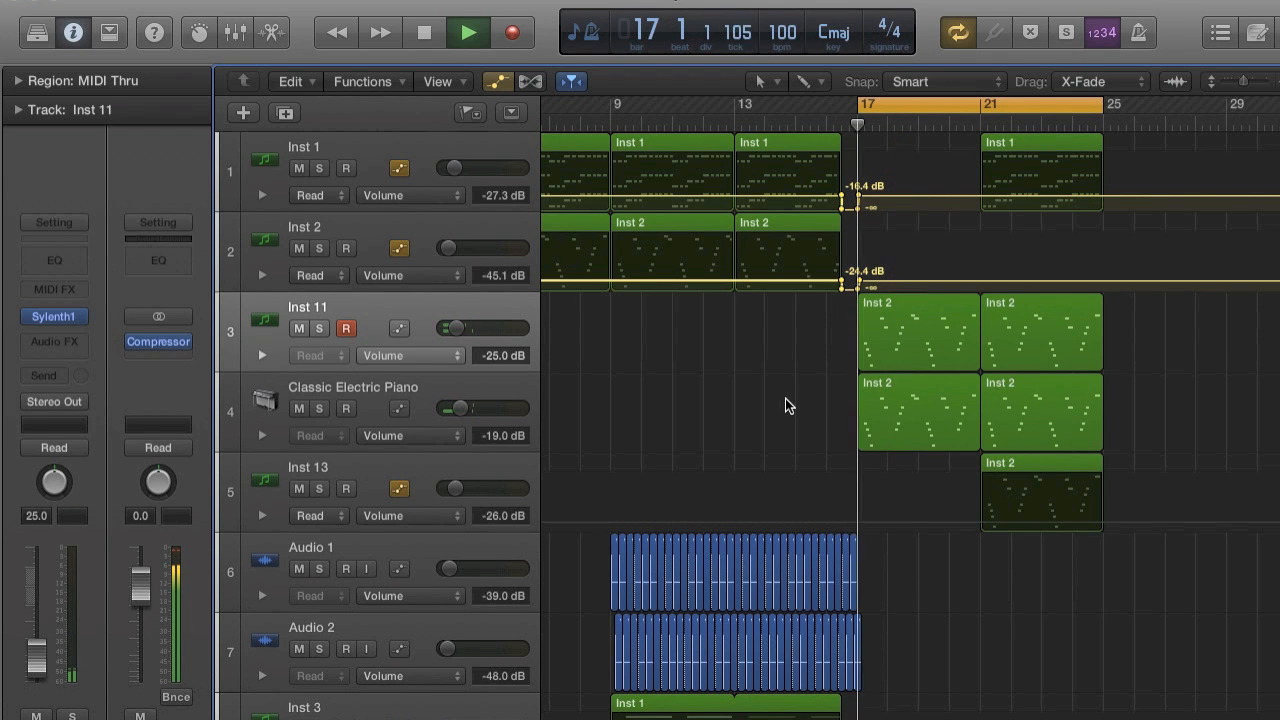
scroll(1058, 324, "up", 5)
scroll(1059, 325, "down", 1)
left_click_drag(483, 406, 457, 410)
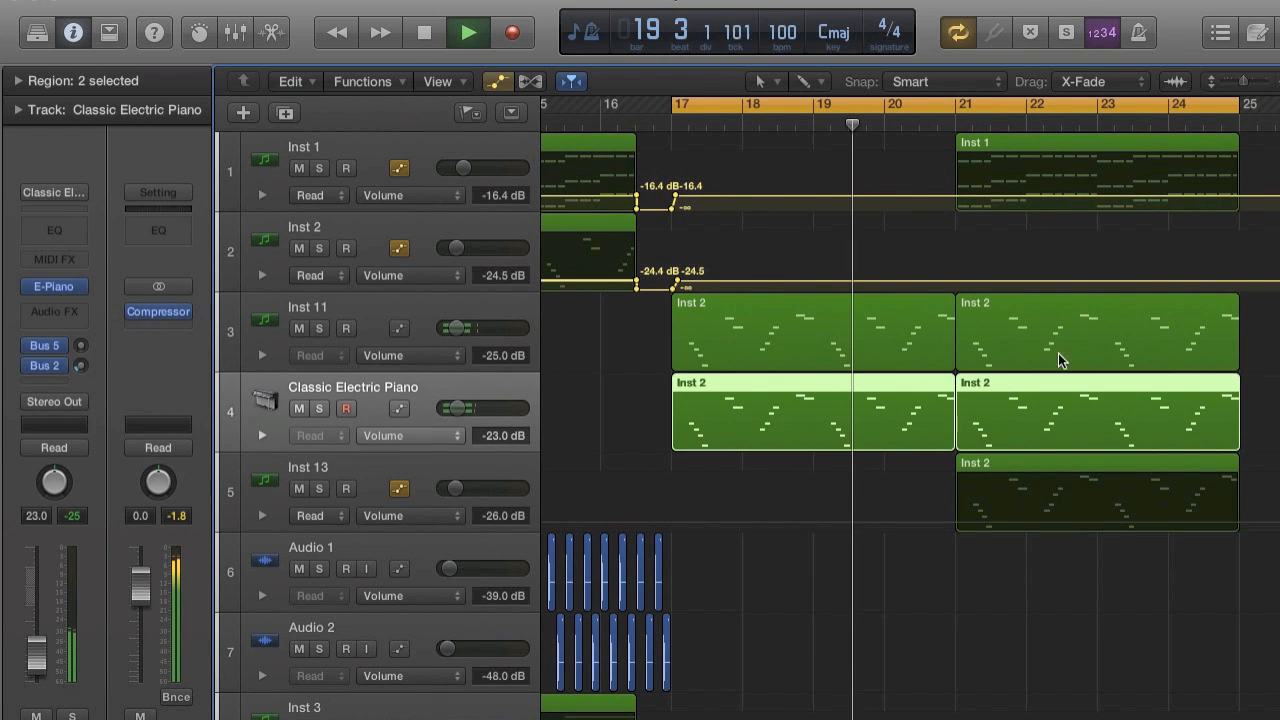
key("space")
Select the four regions on Inst 11 and Classic Electric Piano and open them together in the Piano Roll.
left_click_drag(1261, 398, 803, 337)
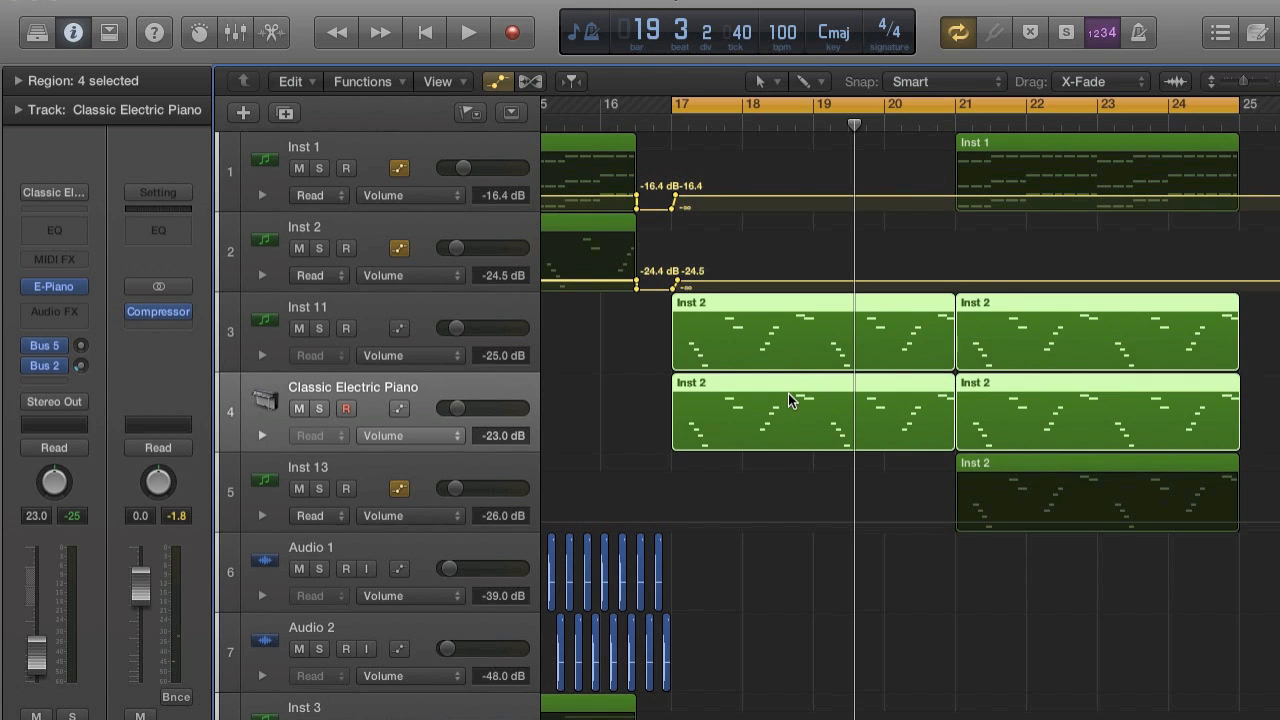
double_click(788, 393)
scroll(732, 472, "down", 3)
scroll(833, 401, "up", 8)
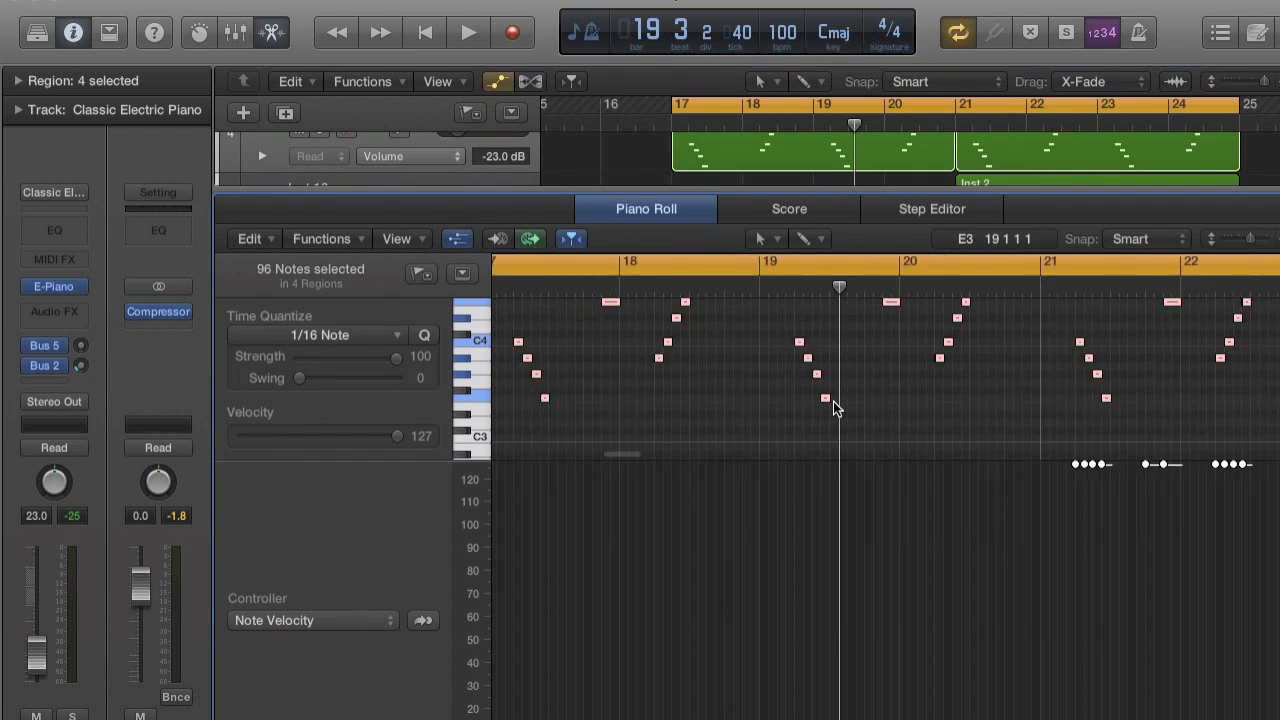
scroll(836, 408, "down", 5)
scroll(836, 408, "up", 2)
left_click_drag(643, 312, 919, 497)
Examine the layered melody notes from bar 17 in the Piano Roll during playback, and shrink the editor.
scroll(861, 402, "up", 6)
key("space")
scroll(861, 402, "up", 5)
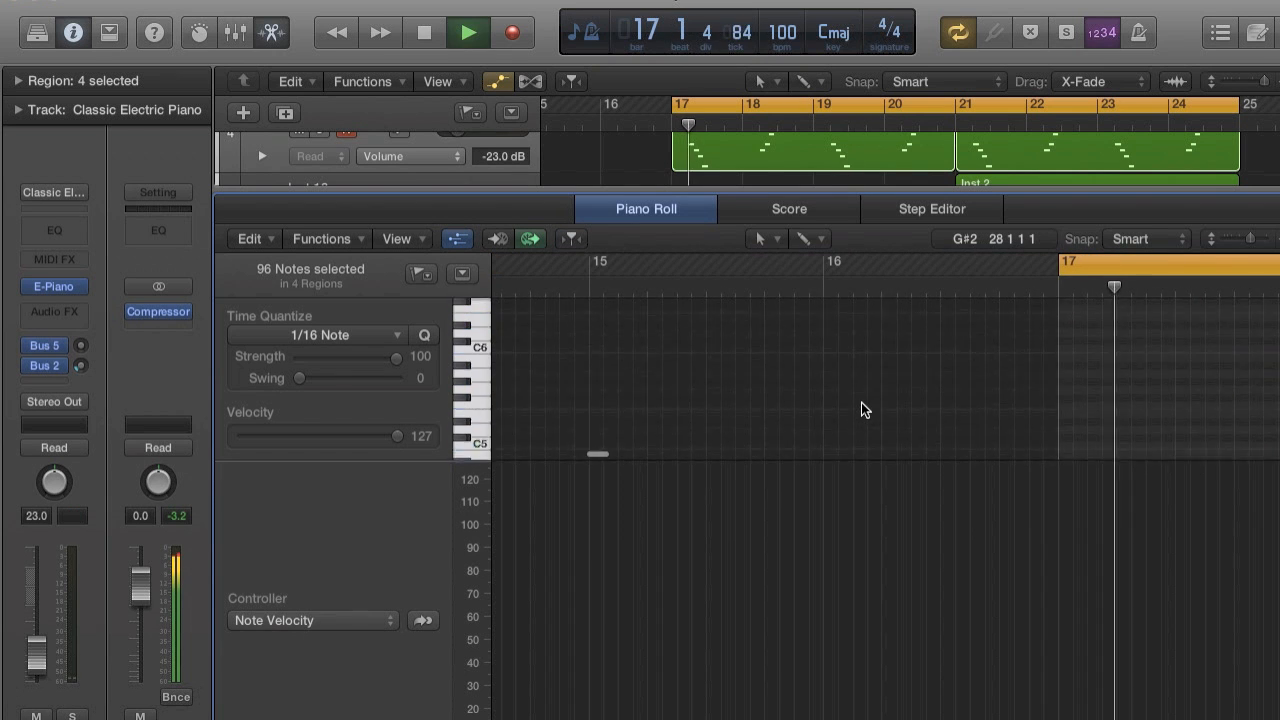
key("space")
scroll(861, 402, "right", 8)
scroll(861, 402, "down", 4)
key("super+Right")
key("super+Right")
left_click_drag(890, 358, 871, 358)
key("super+Left")
key("space")
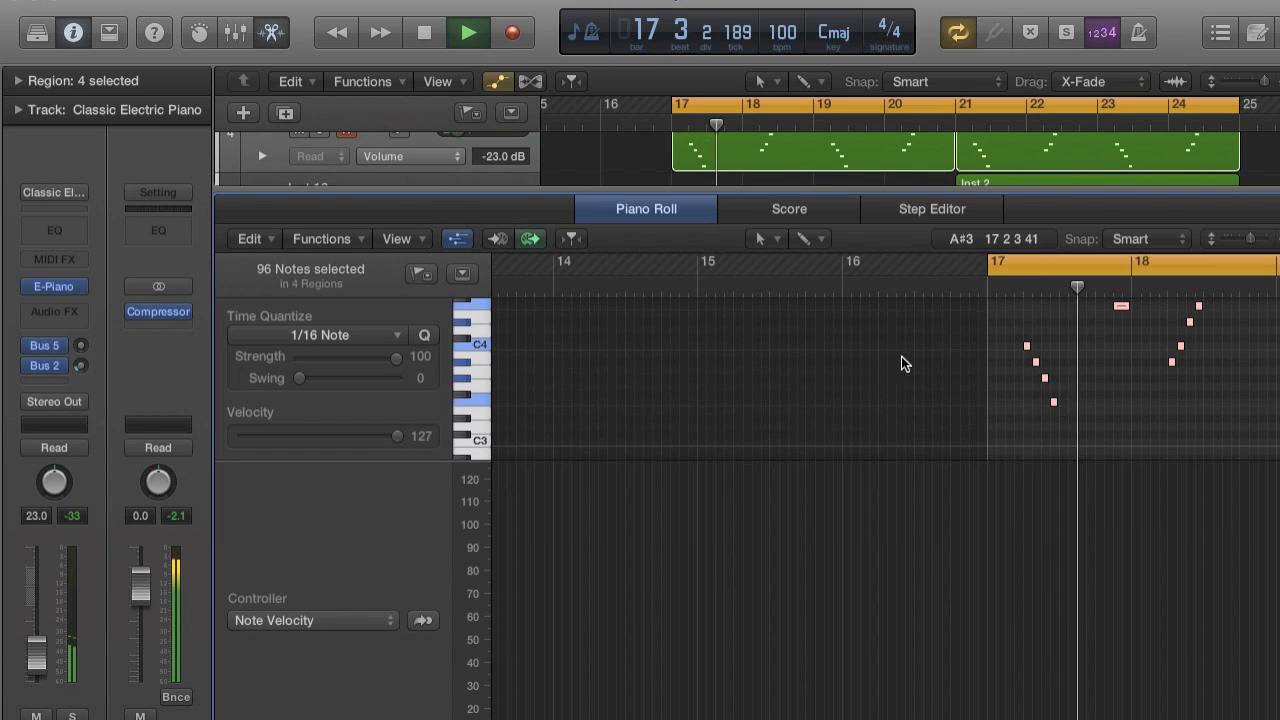
left_click_drag(877, 186, 877, 576)
scroll(902, 334, "up", 3)
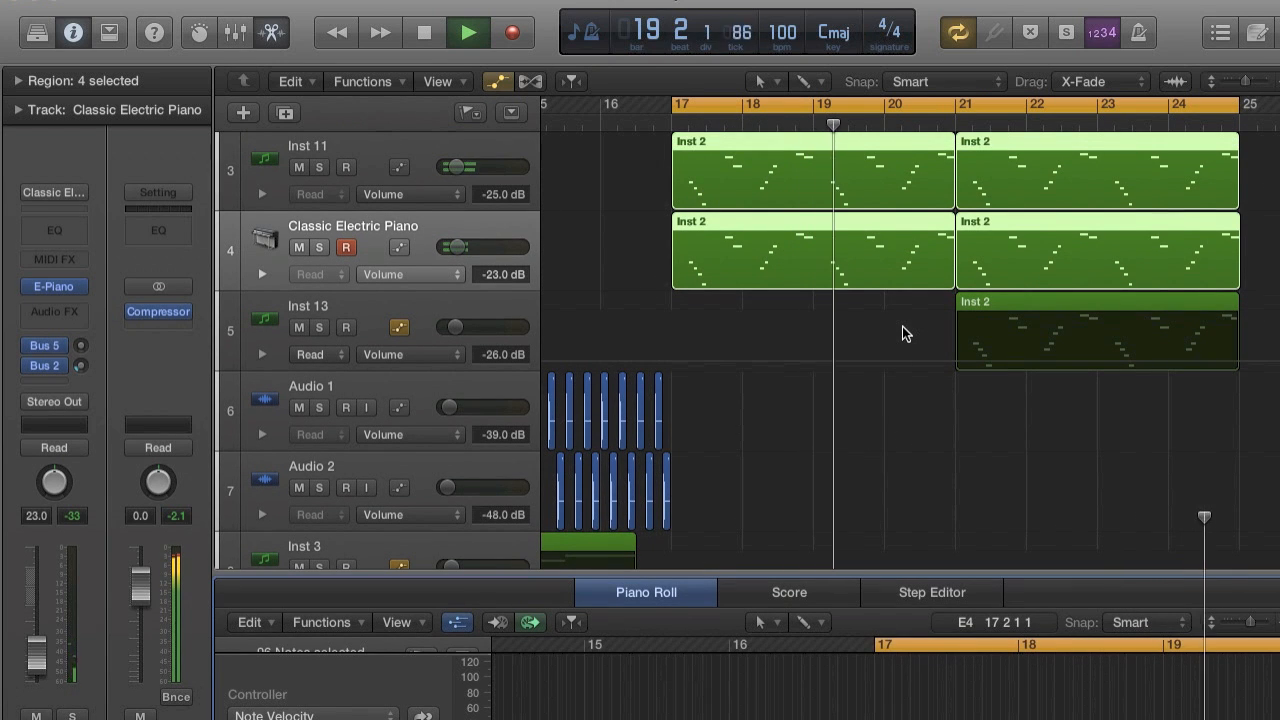
Stop playback, move the cycle start back to bar 9, and play from there.
key("super+Left")
scroll(902, 330, "up", 3)
key("space")
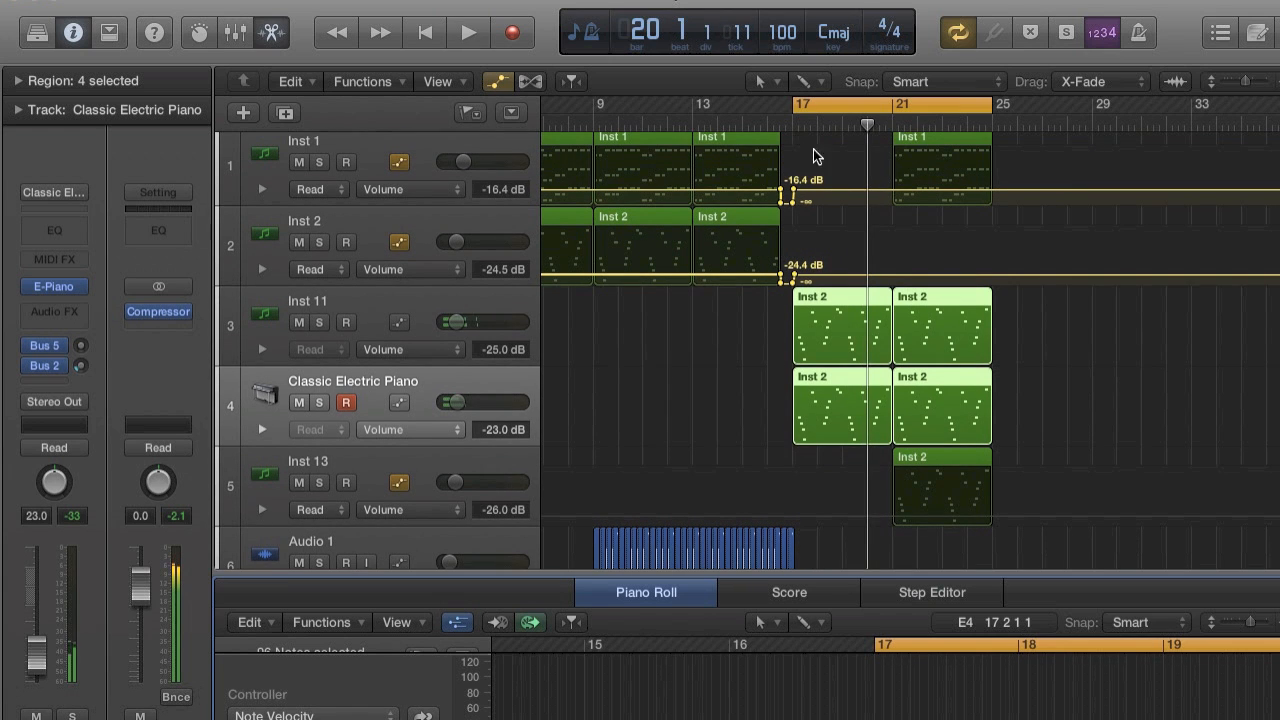
left_click_drag(791, 105, 743, 101)
key("space")
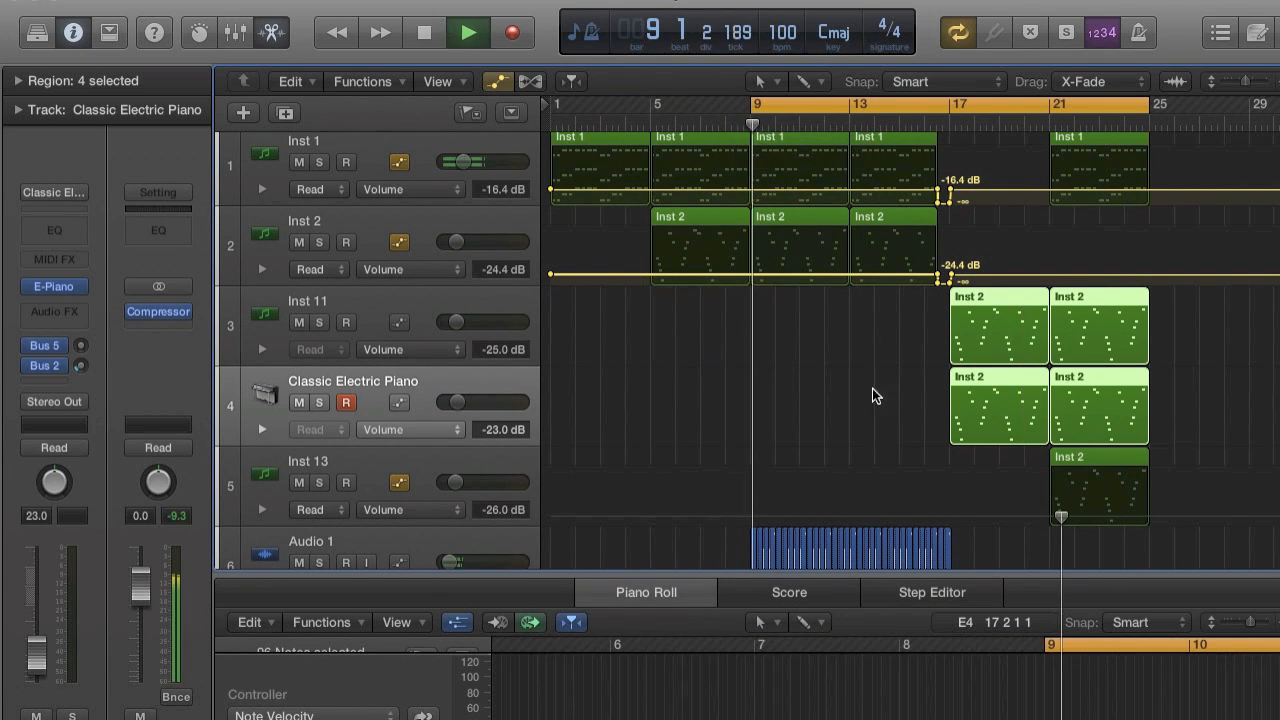
Hide the track automation, close the Piano Roll, and extend the cycle end to about bar 28.
left_click(498, 81)
scroll(1000, 350, "down", 2)
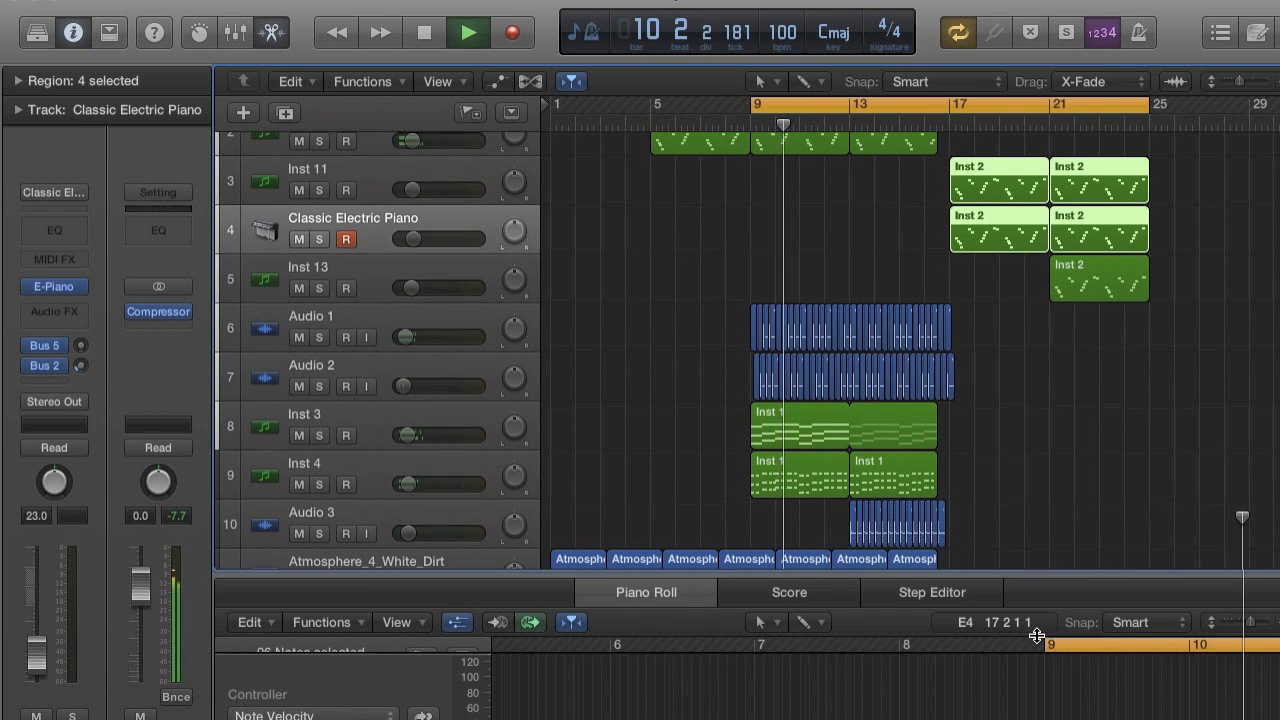
scroll(1039, 499, "right", 2)
scroll(1045, 450, "up", 2)
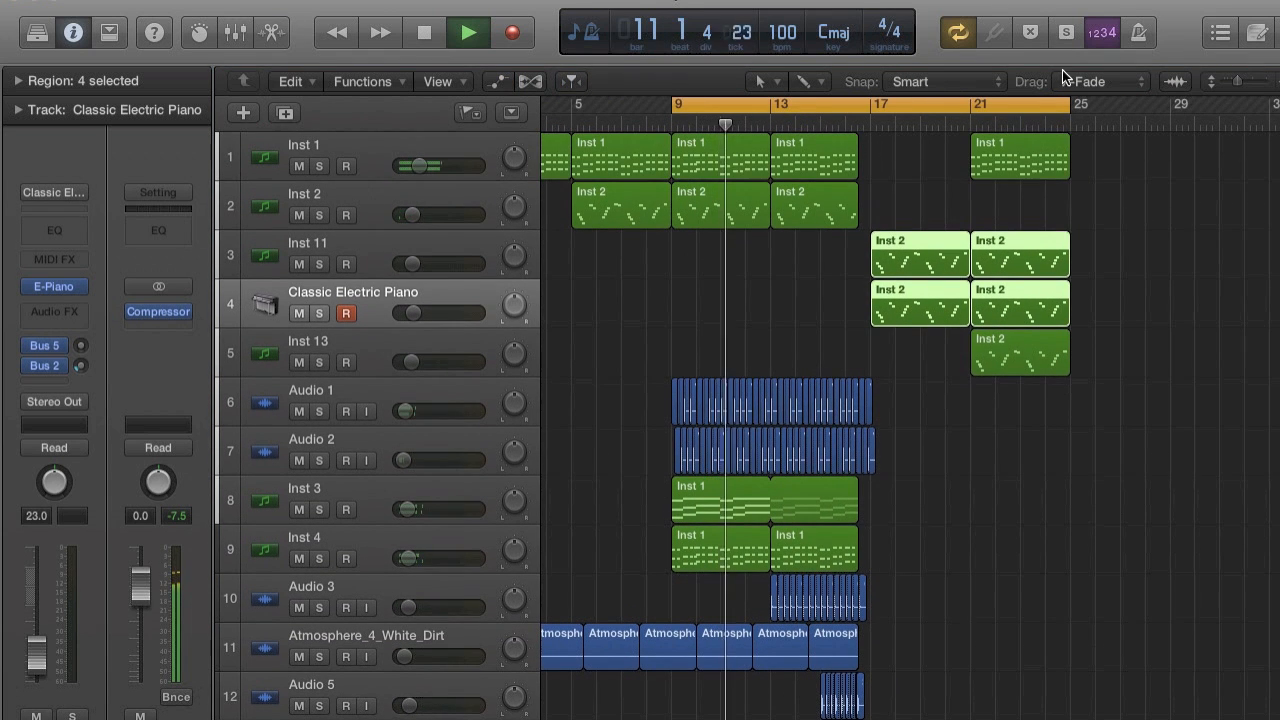
left_click_drag(1065, 104, 1070, 104)
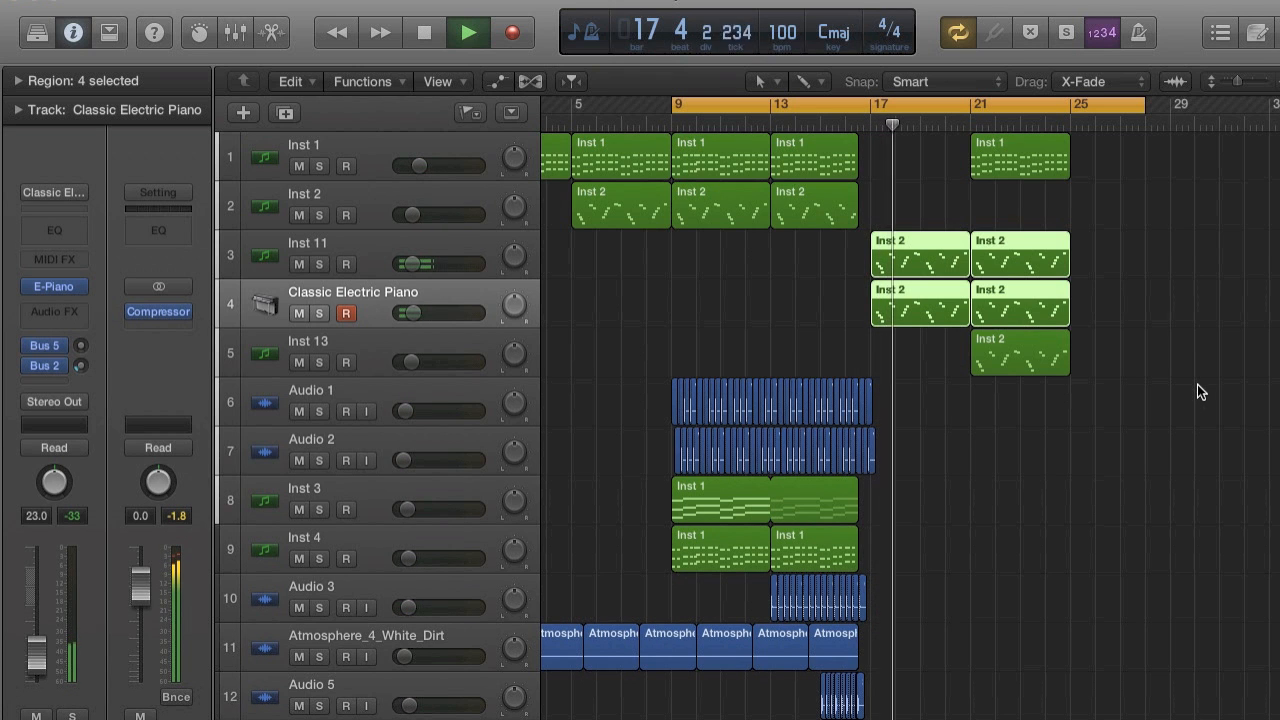
Set the cycle range from just before bar 17 to about bar 34 during playback.
scroll(906, 245, "right", 3)
scroll(906, 250, "right", 1)
left_click_drag(792, 103, 1217, 120)
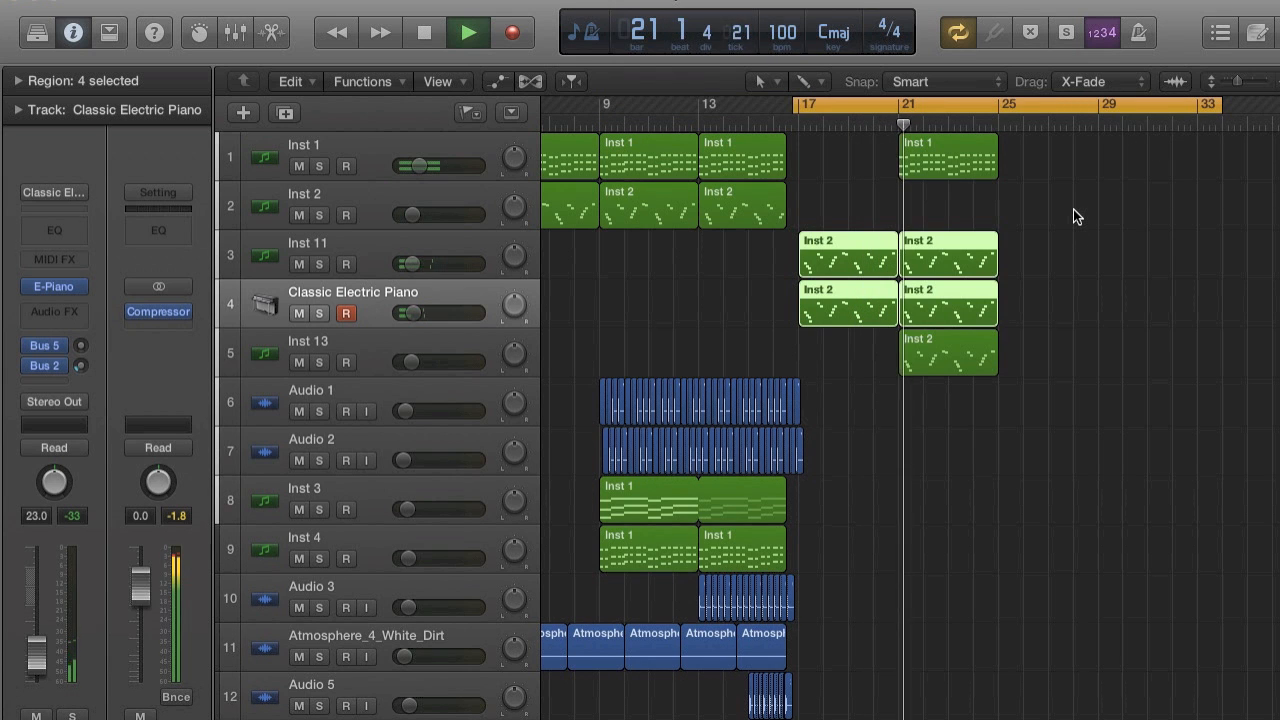
Review the drop's tracks down to Inst 10 during playback, and stop playback around bar 25.
scroll(1073, 209, "right", 3)
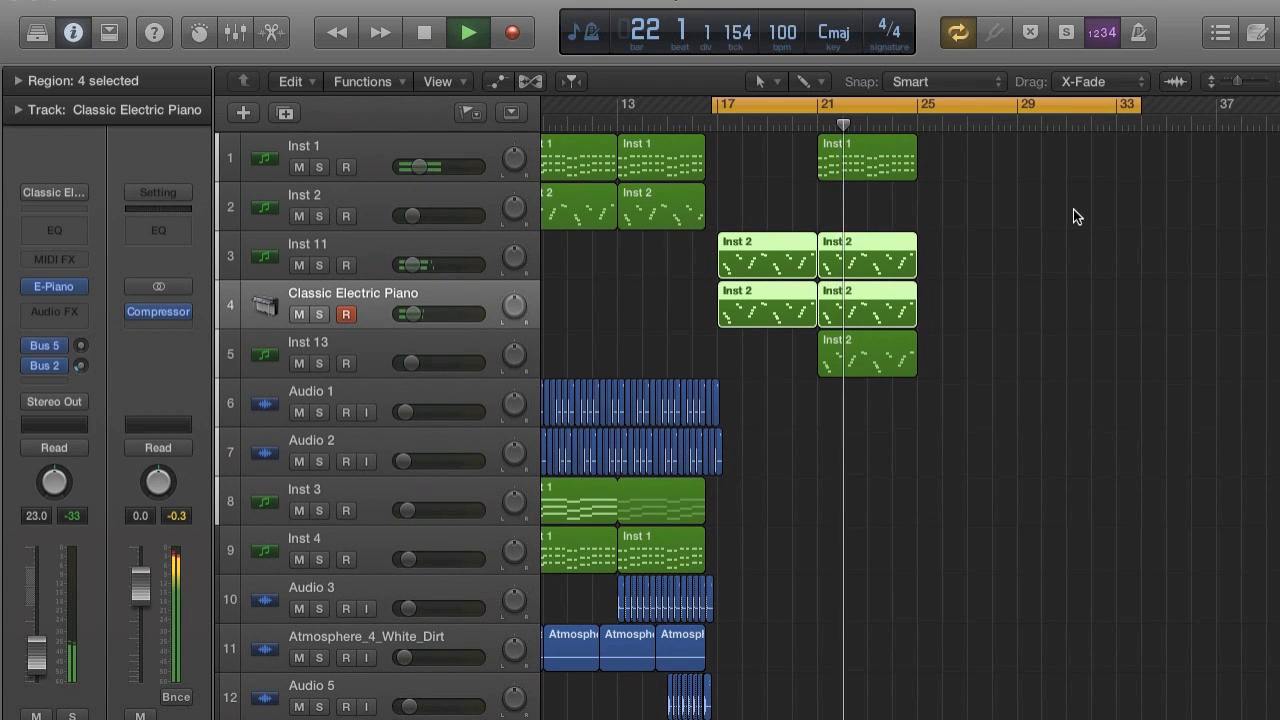
scroll(789, 181, "right", 2)
scroll(789, 181, "down", 8)
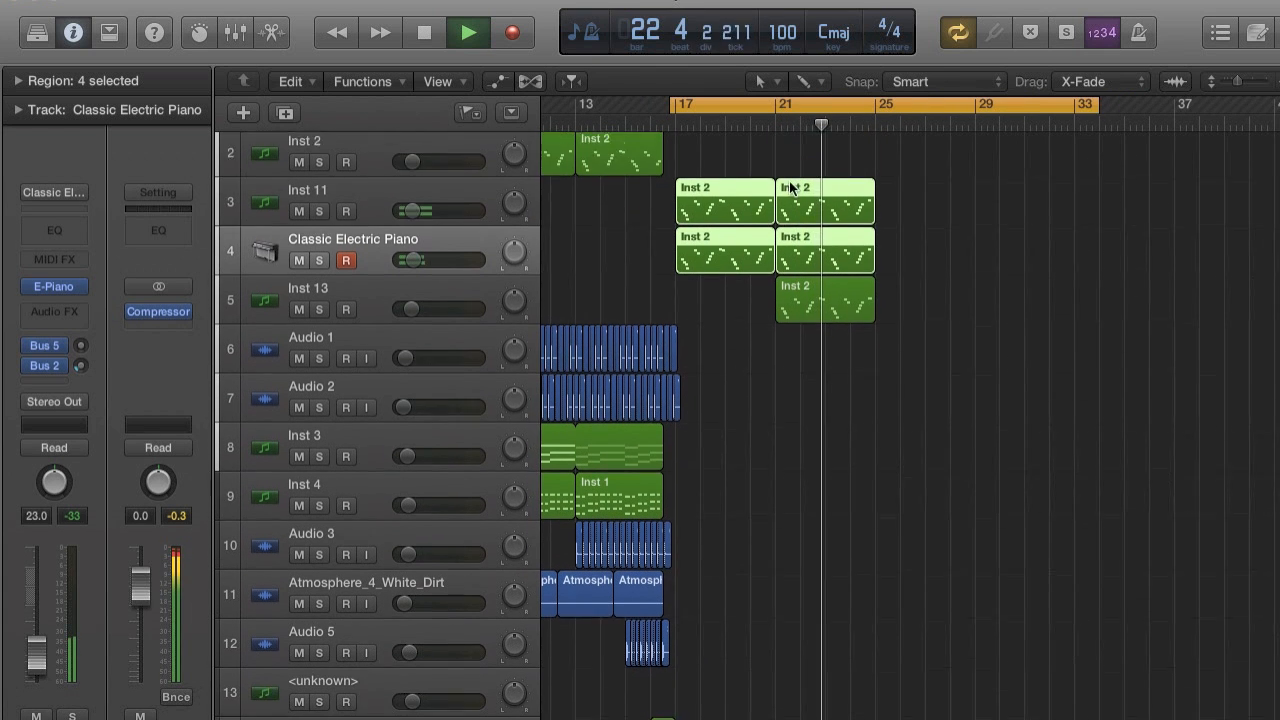
scroll(789, 181, "down", 5)
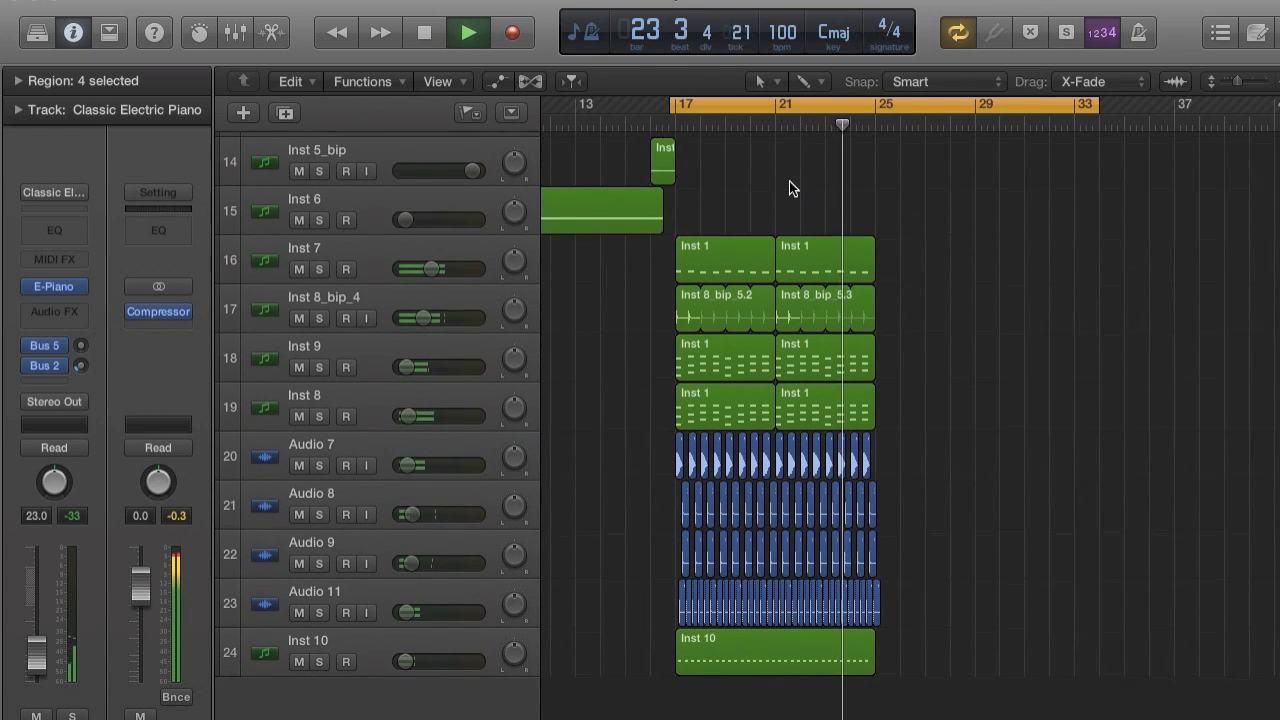
scroll(789, 181, "up", 5)
scroll(789, 181, "right", 7)
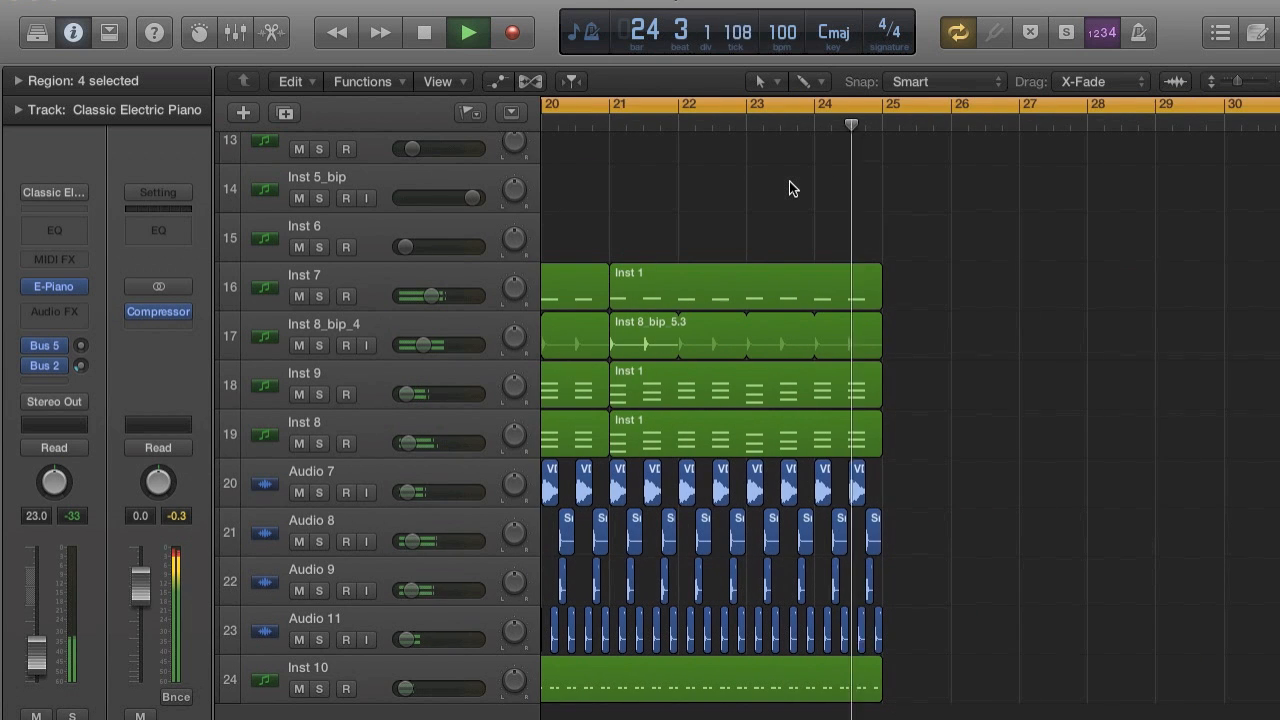
key("space")
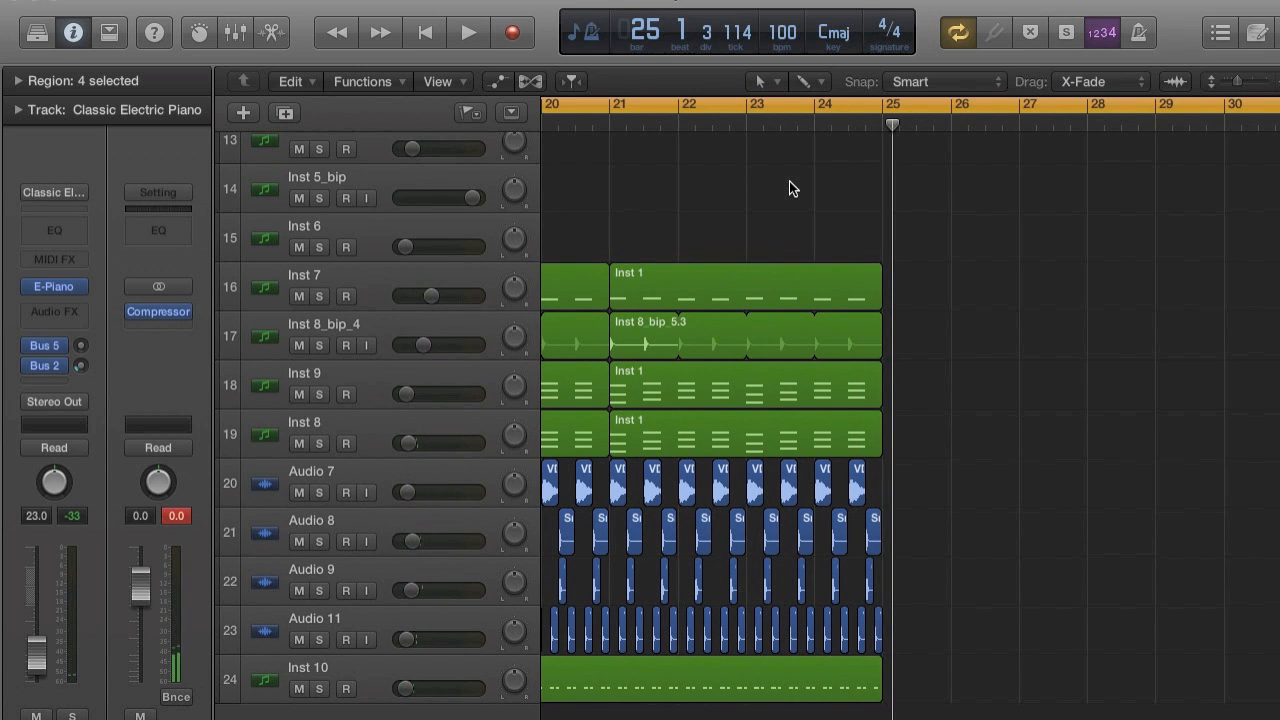
Copy the Inst 3 track's region to bar 21 and end the original's loop at bar 17.
scroll(789, 181, "down", 5)
scroll(789, 181, "up", 10)
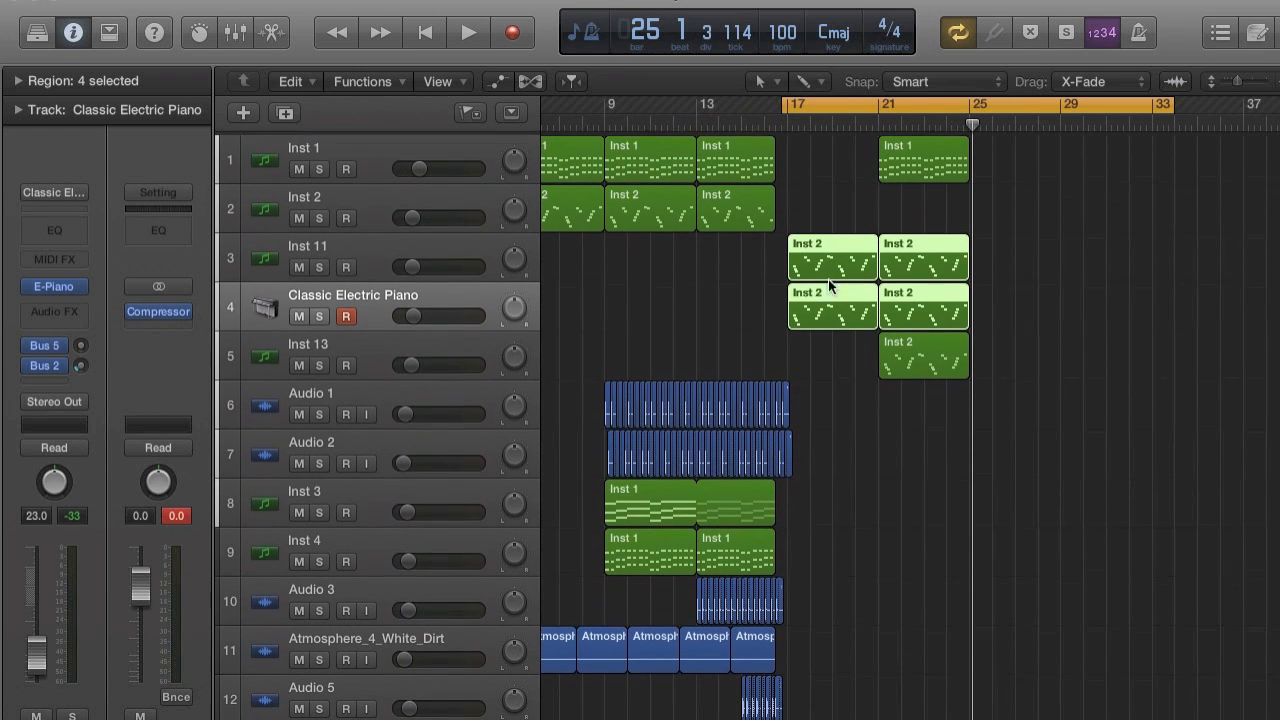
scroll(876, 266, "down", 8)
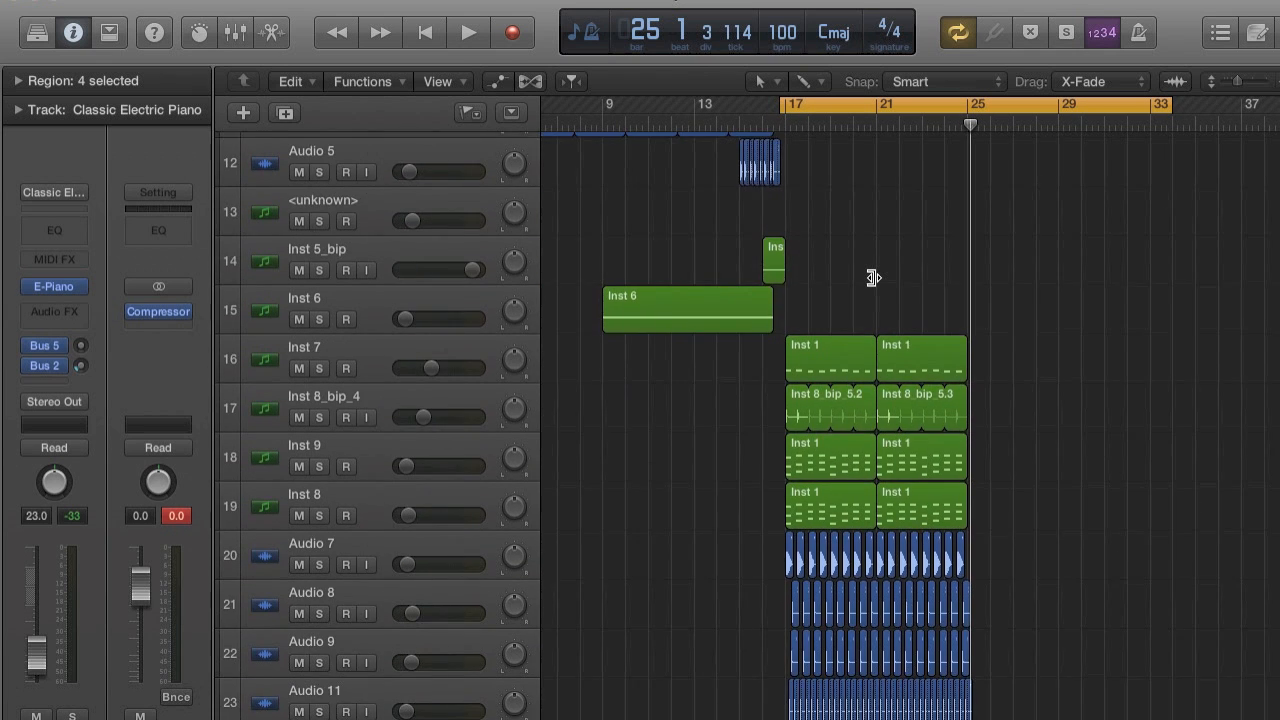
scroll(872, 276, "up", 8)
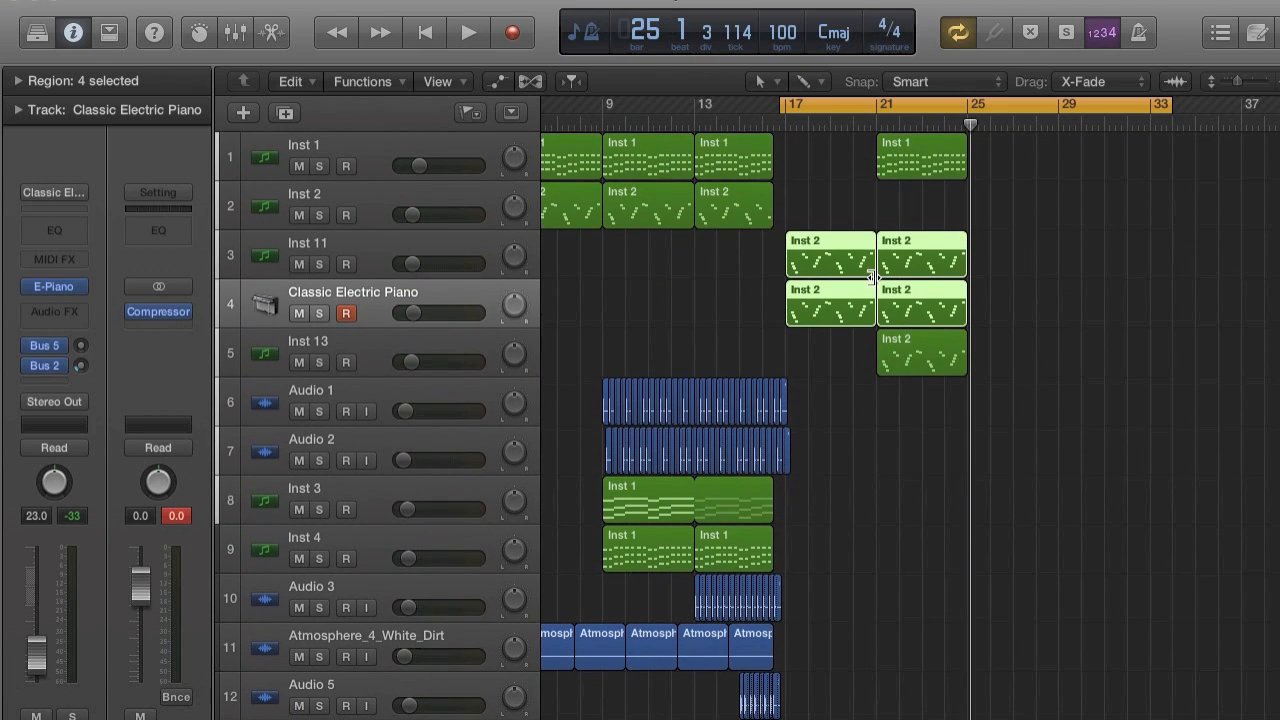
left_click(671, 514)
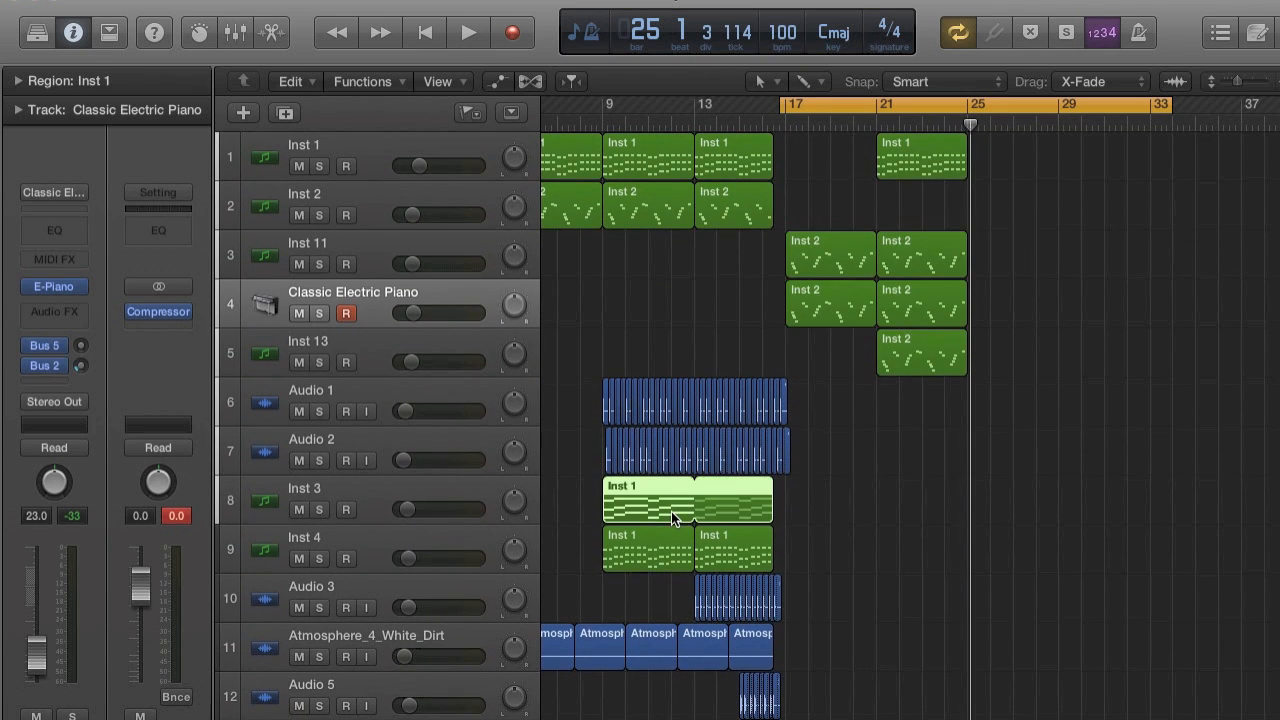
key("super+r")
left_click(795, 294)
left_click(770, 331)
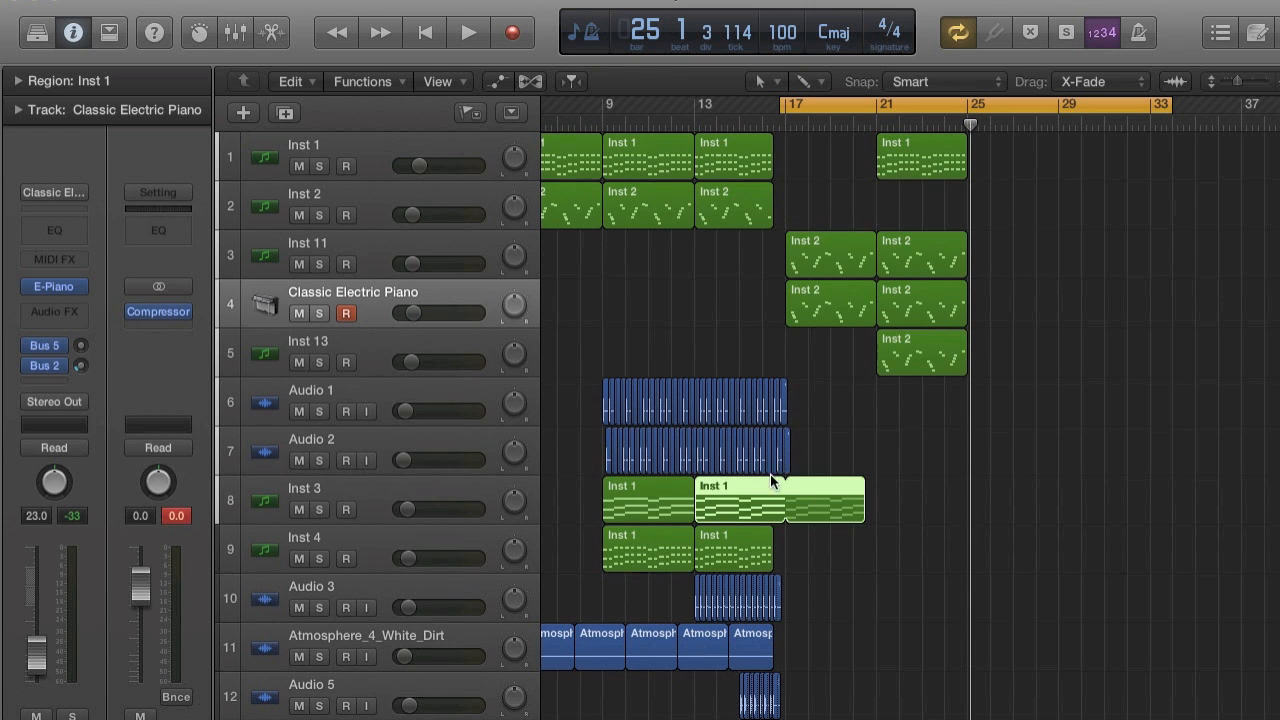
left_click_drag(816, 498, 916, 503)
left_click(714, 281)
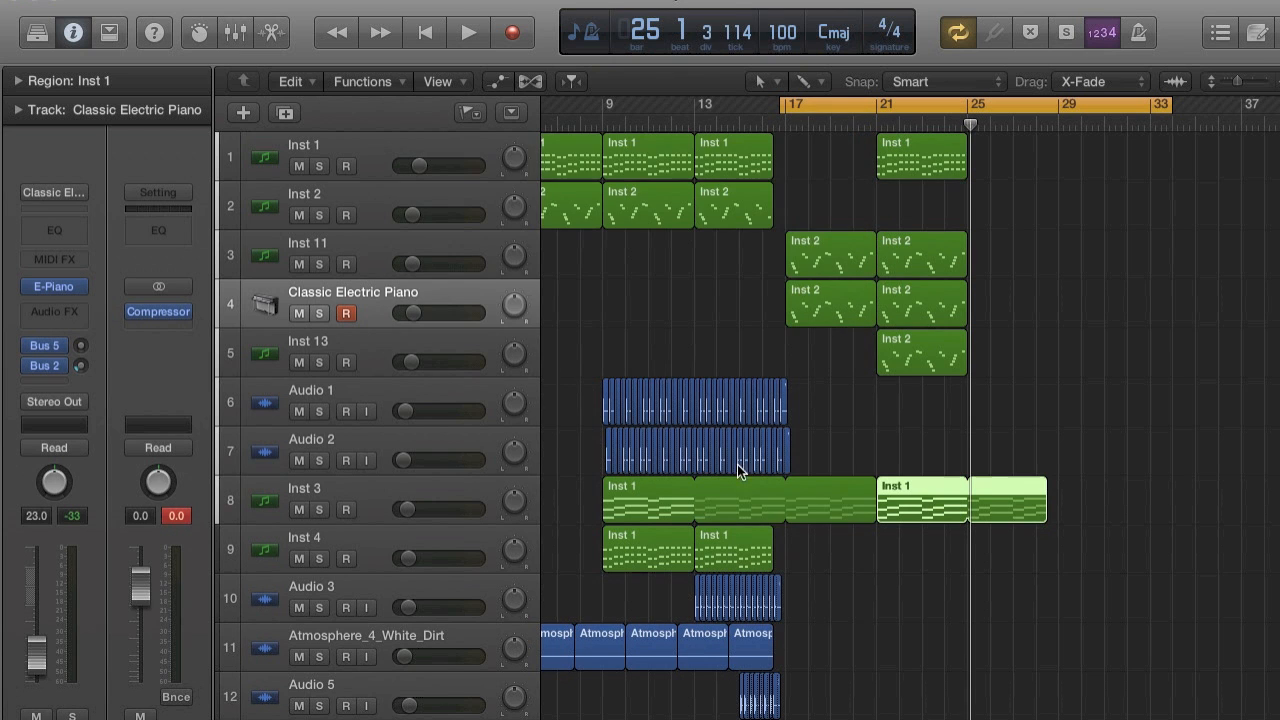
left_click_drag(790, 494, 786, 494)
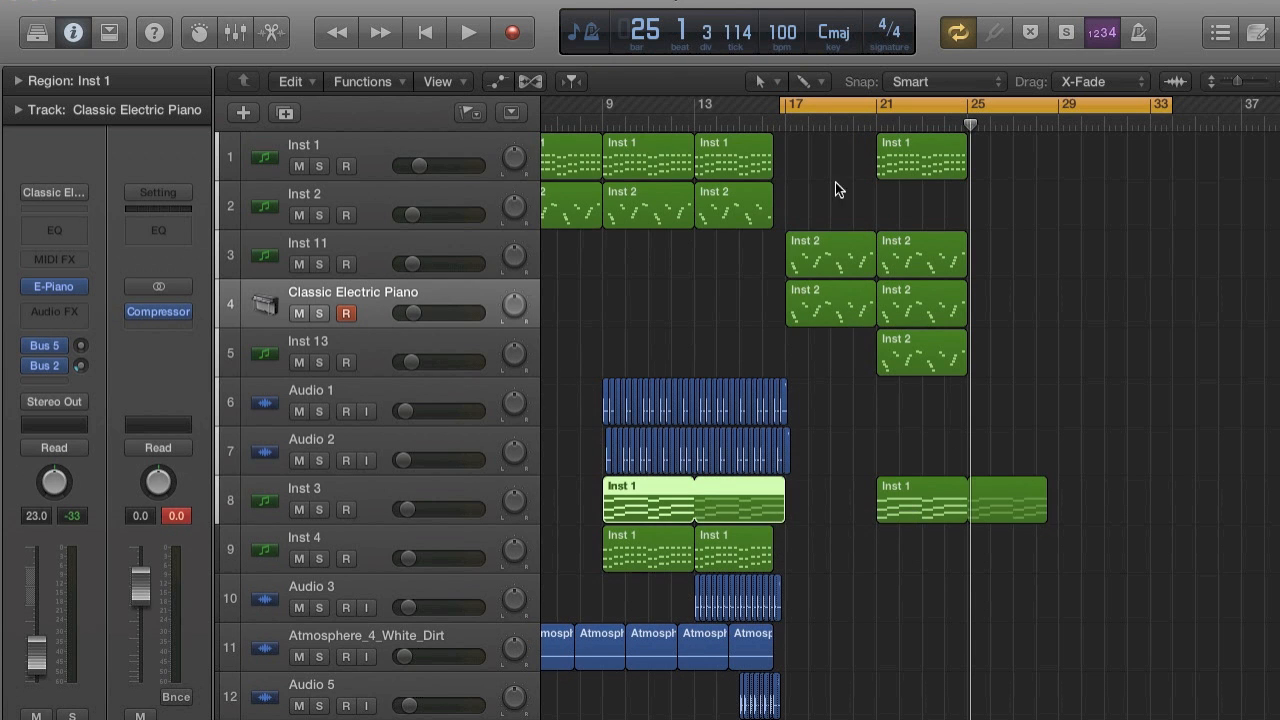
Turn cycle mode off and play the second half of the drop from bar 21.
key("super+Right")
key("super+Right")
key("super+Right")
scroll(953, 487, "right", 7)
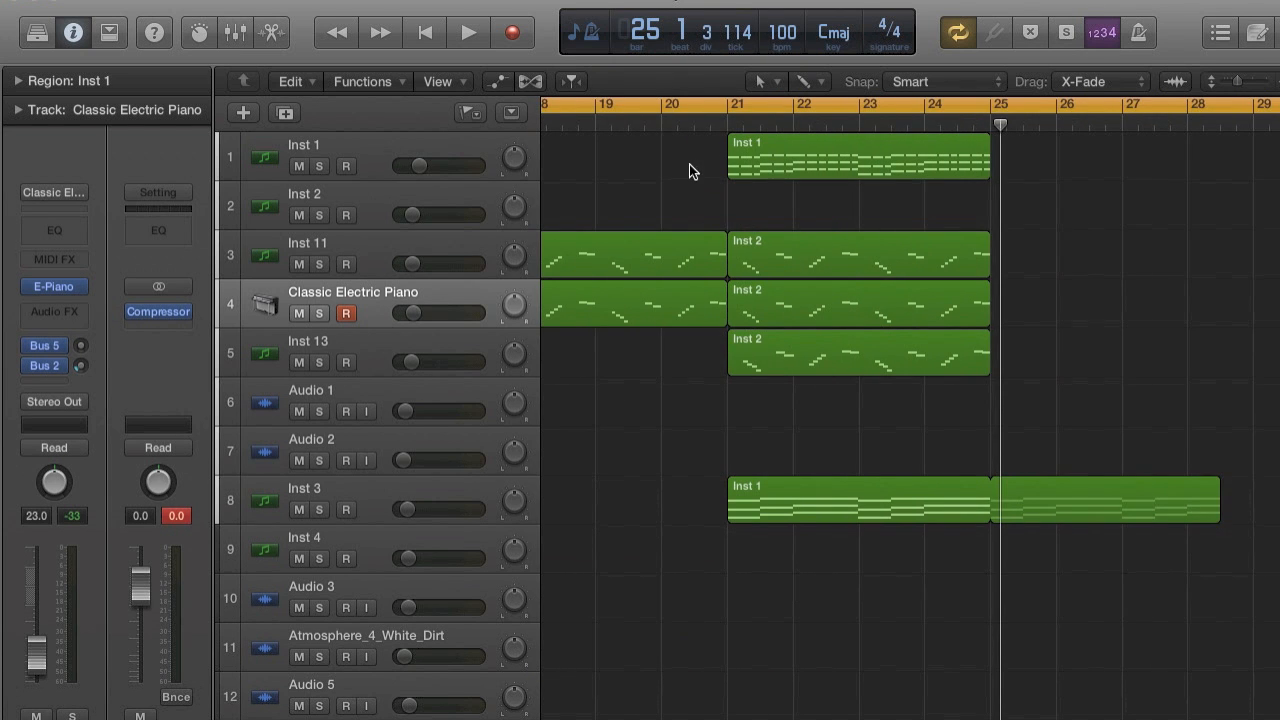
left_click(725, 108)
key("r")
key("space")
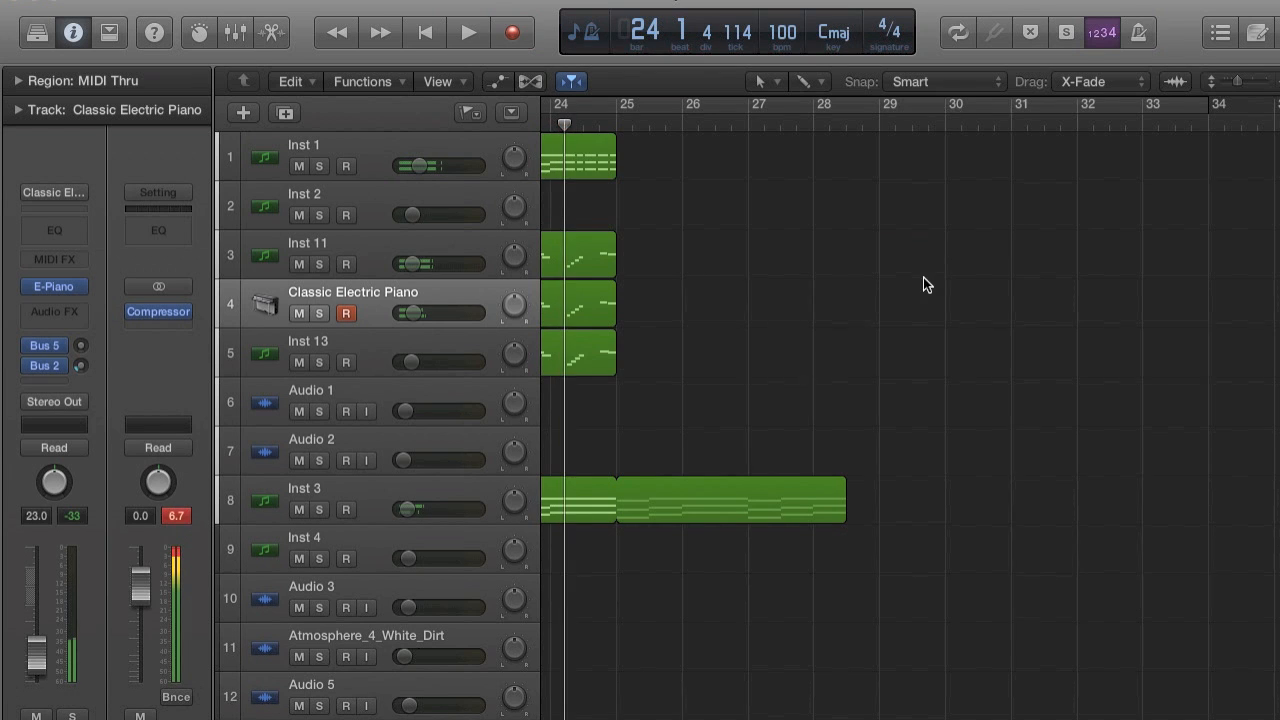
Set the cycle range from bar 21 to about bar 29 and start playback there.
scroll(923, 280, "left", 5)
scroll(923, 278, "right", 2)
left_click_drag(764, 111, 1143, 180)
key("space")
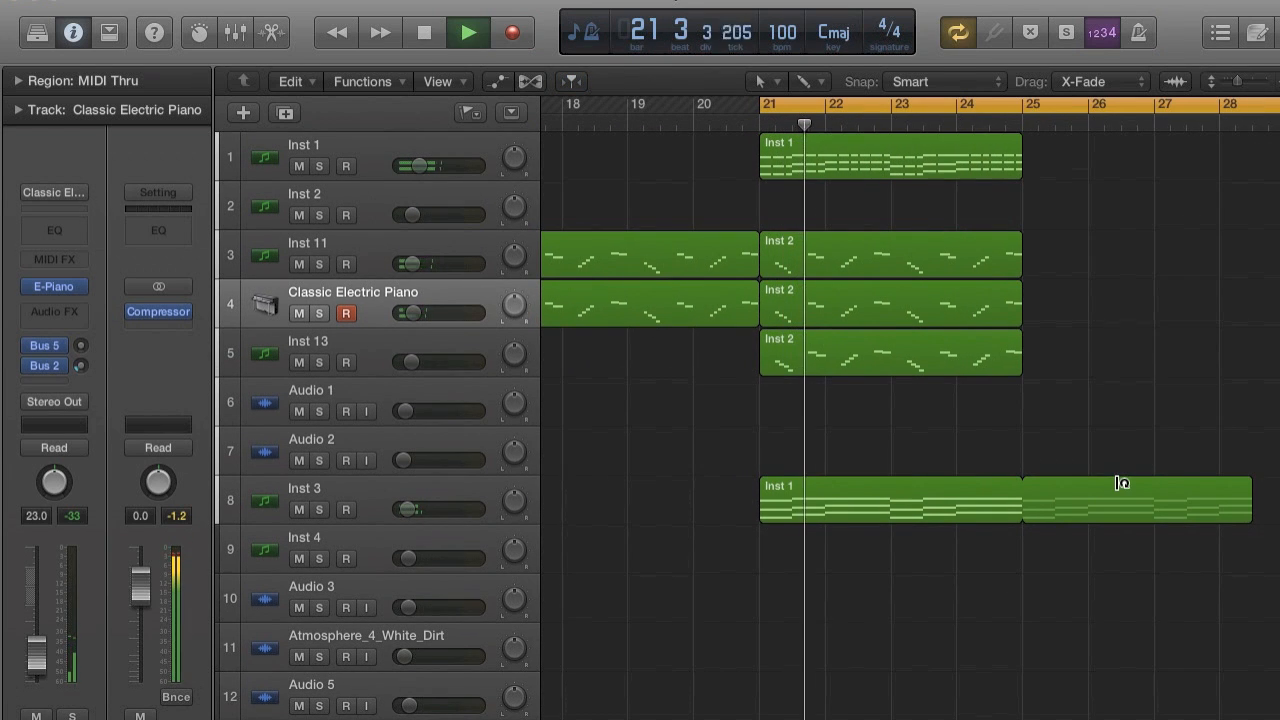
Shorten the loop of the Inst 3 track's copied region so it ends at bar 25.
left_click_drag(1247, 507, 1018, 511)
scroll(1018, 511, "left", 2)
key("super+Left")
scroll(1018, 500, "left", 2)
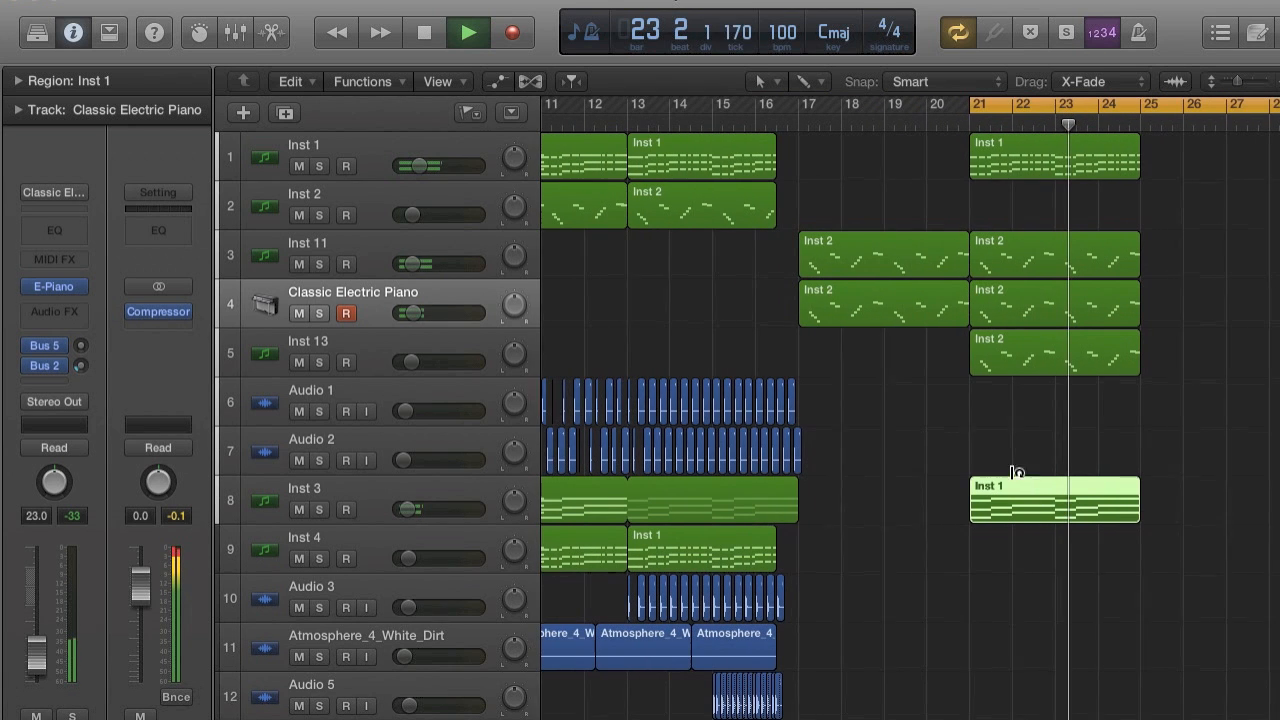
Stop playback, extend the cycle start back to bar 17, and play the drop from there.
key("space")
left_click_drag(974, 97, 805, 101)
scroll(906, 310, "down", 3)
scroll(909, 316, "down", 6)
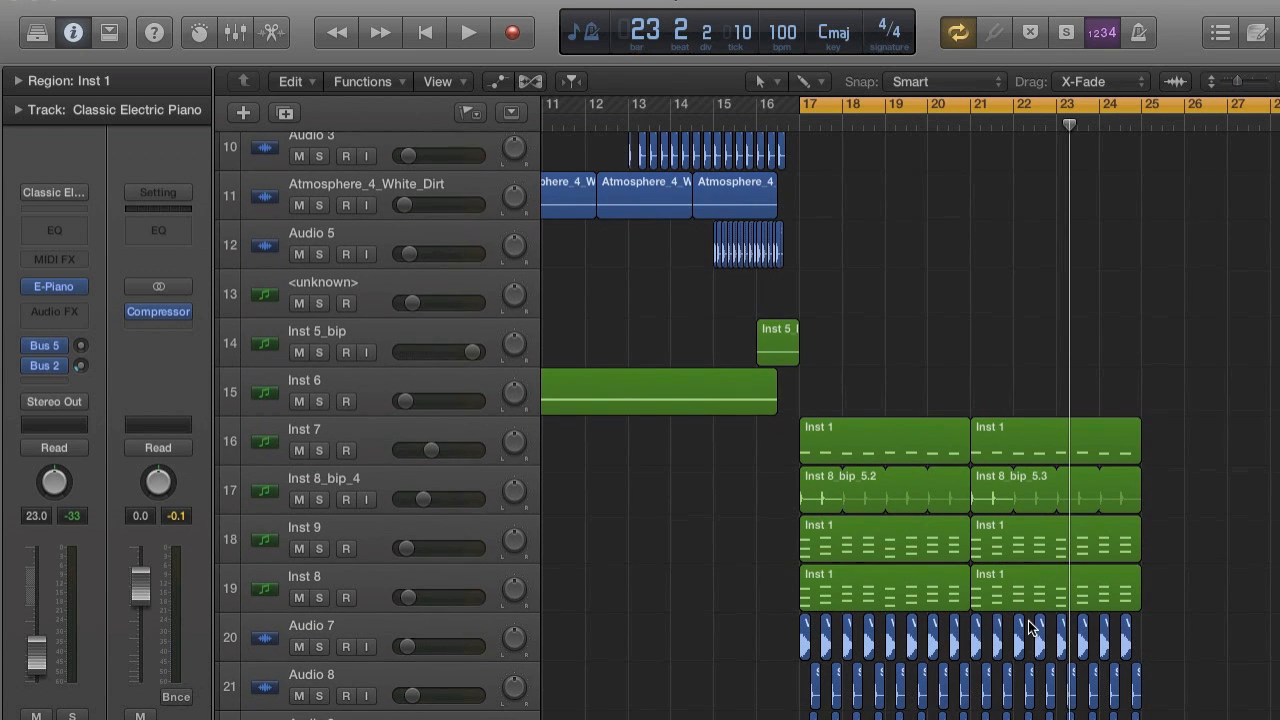
scroll(1030, 627, "down", 3)
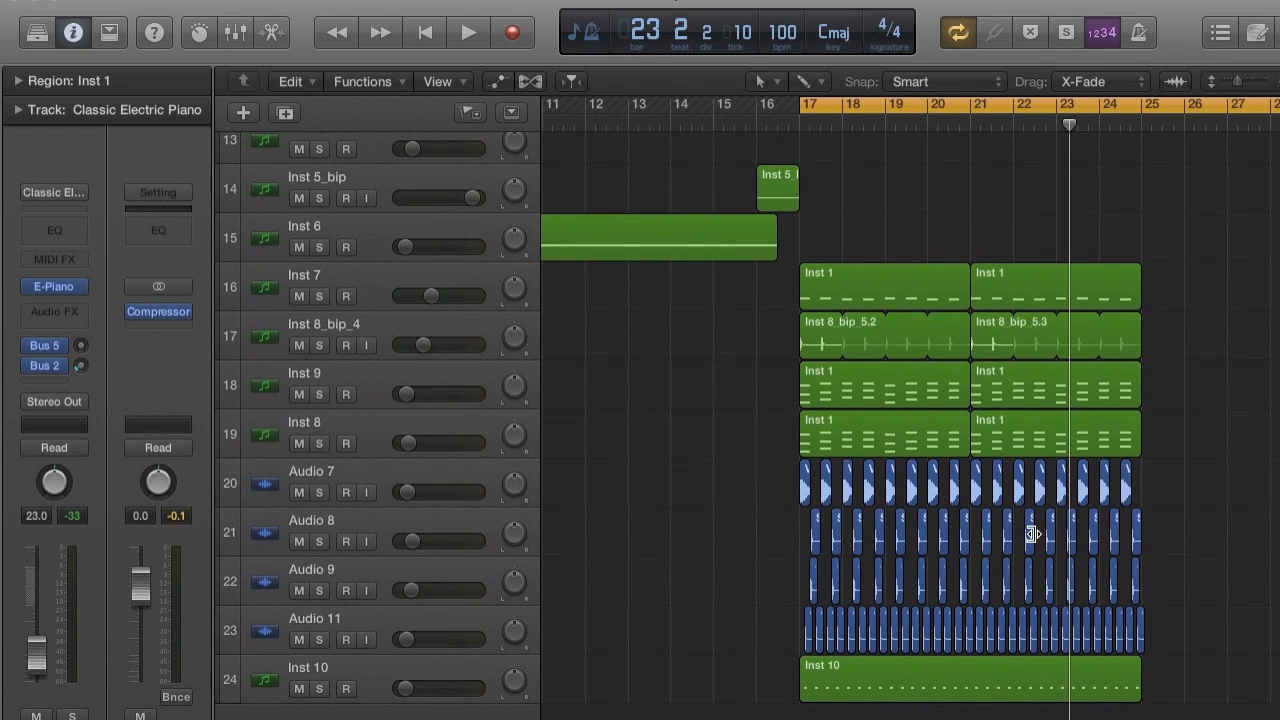
key("space")
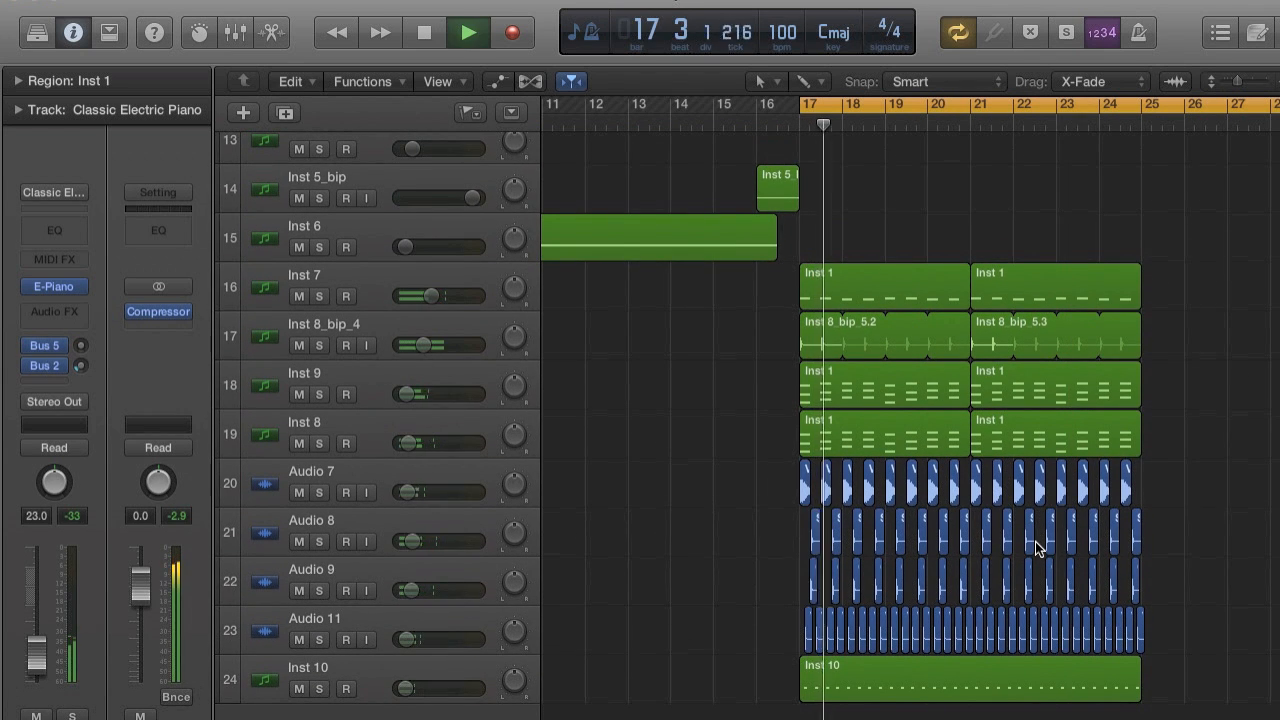
Review the drop's tracks during playback, stop just before bar 25, and survey the whole arrangement from bar 1.
scroll(1035, 541, "up", 5)
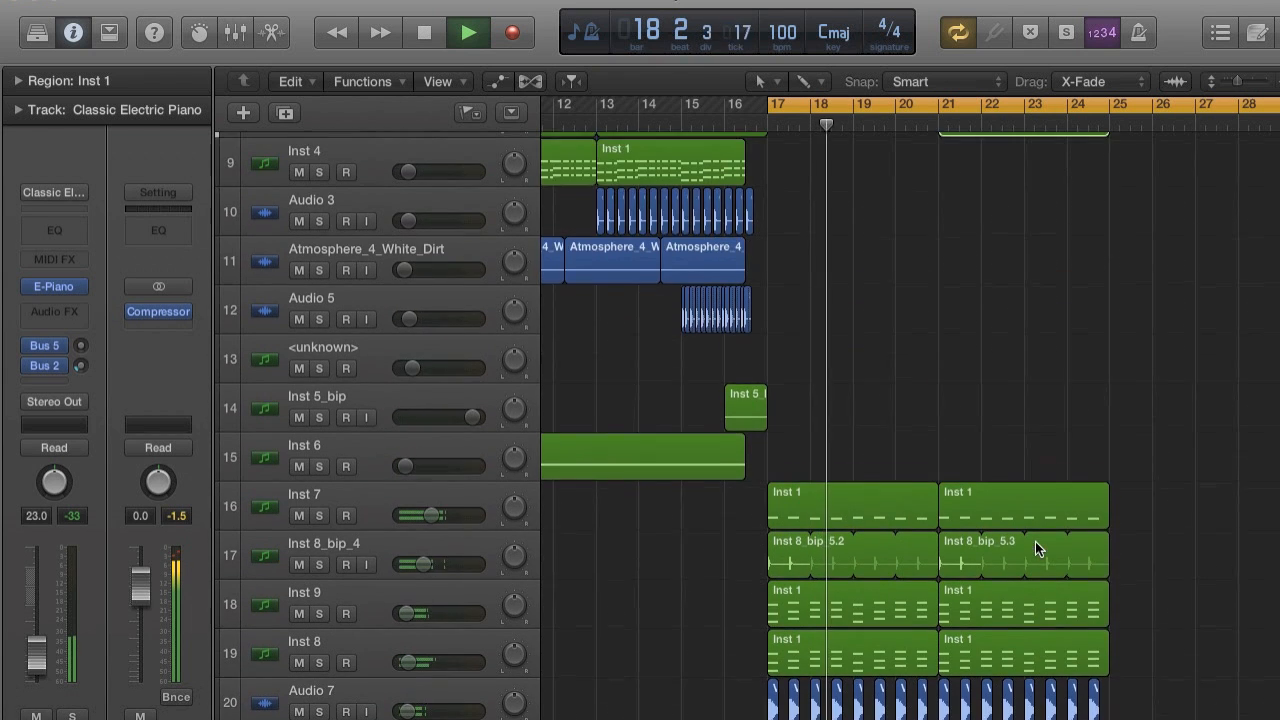
scroll(1035, 541, "up", 6)
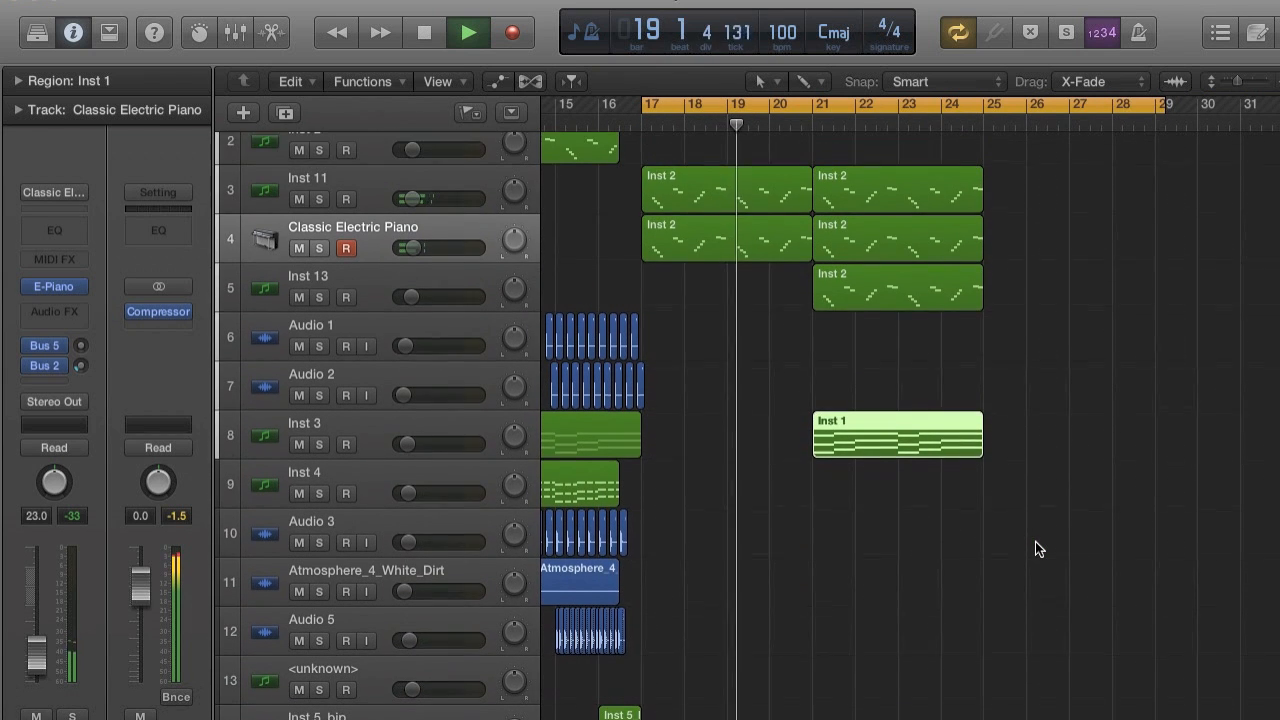
scroll(1036, 541, "up", 2)
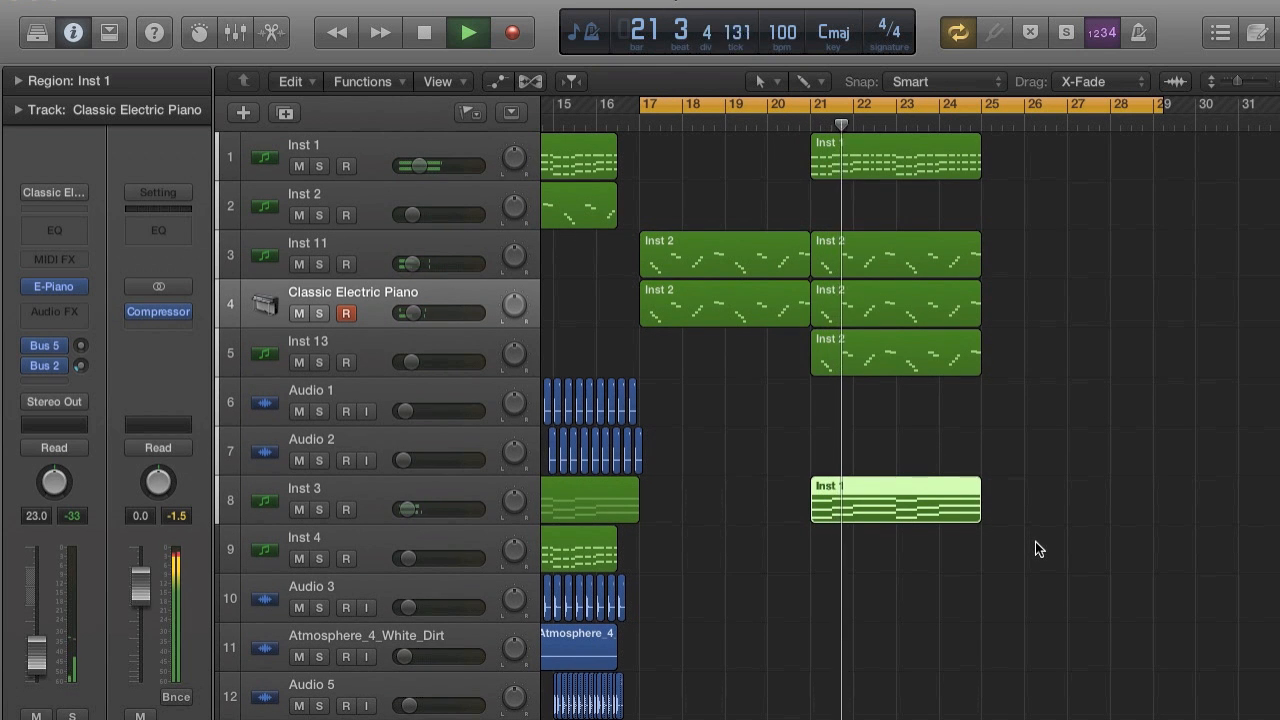
scroll(1035, 541, "down", 5)
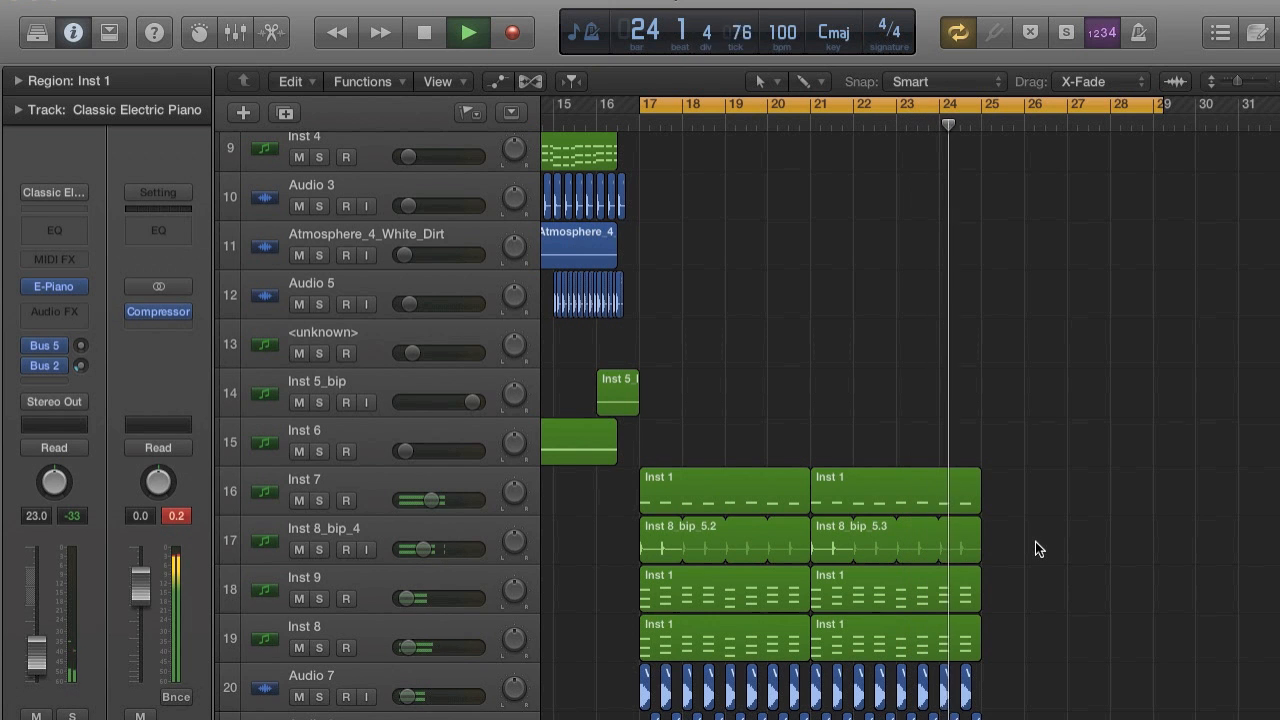
key("space")
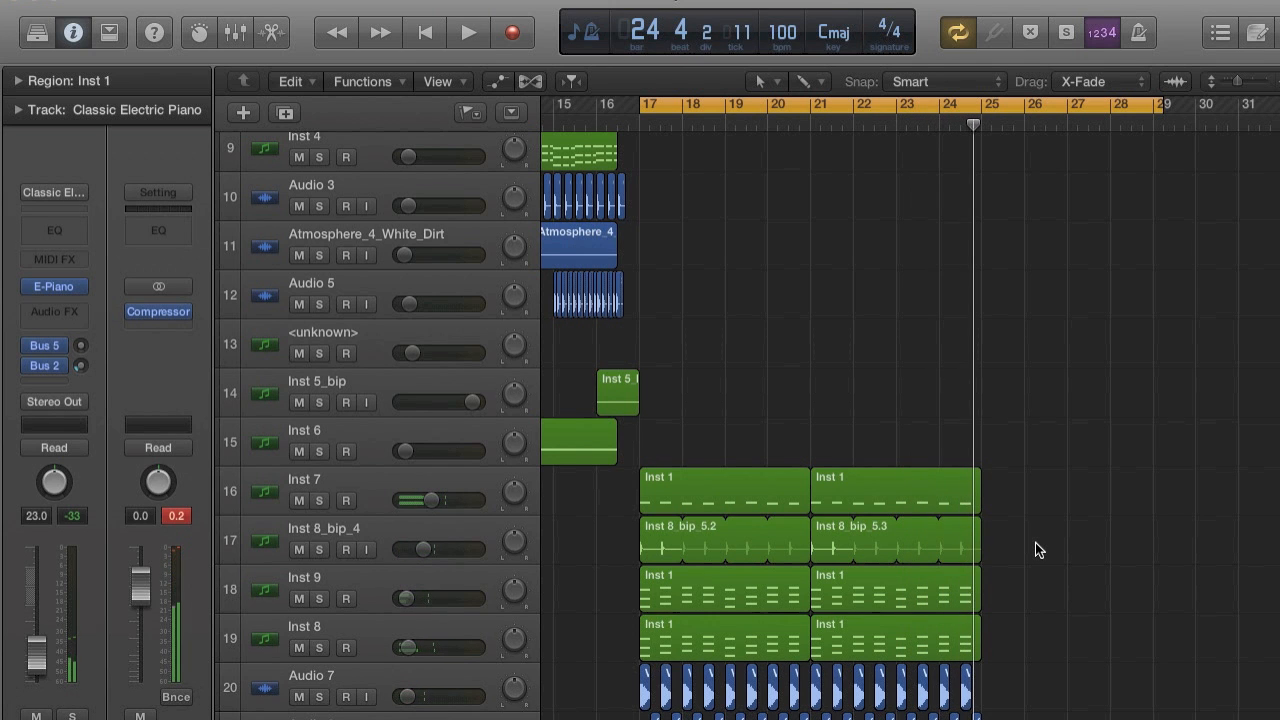
scroll(1004, 385, "up", 10)
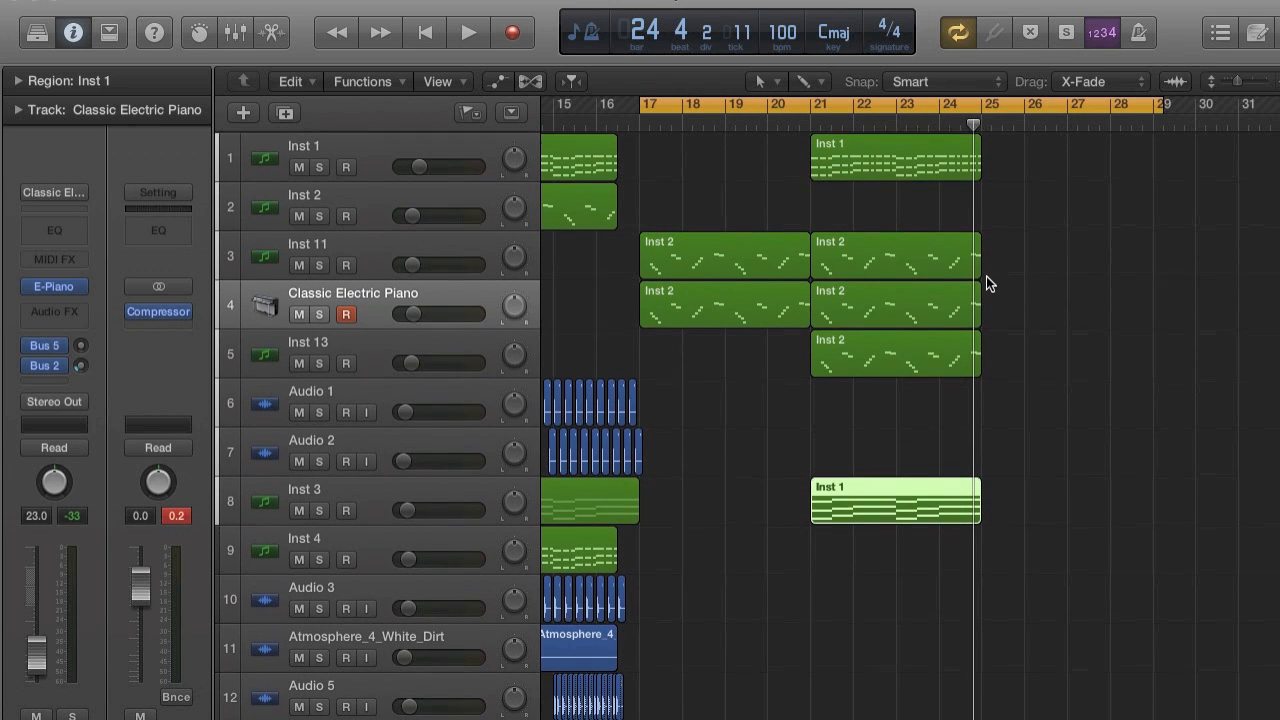
scroll(966, 340, "right", 4)
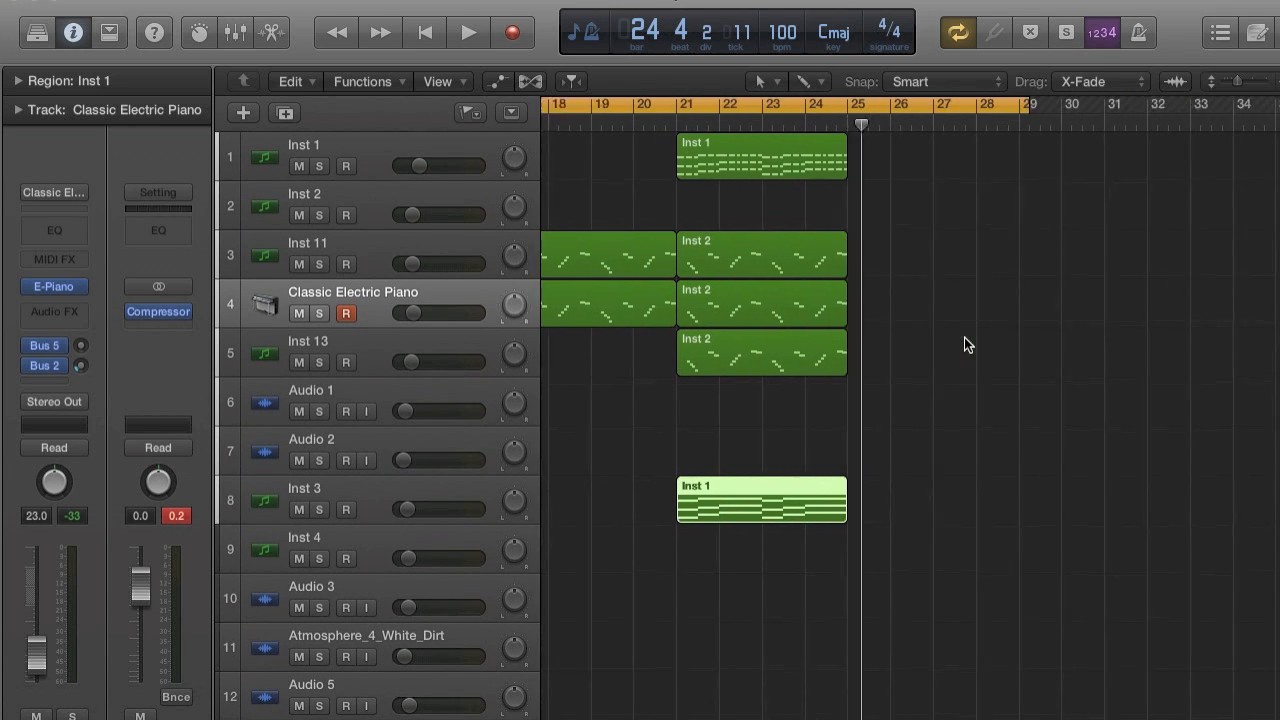
key("super+Left")
key("super+Left")
key("super+Left")
key("super+Left")
key("super+Left")
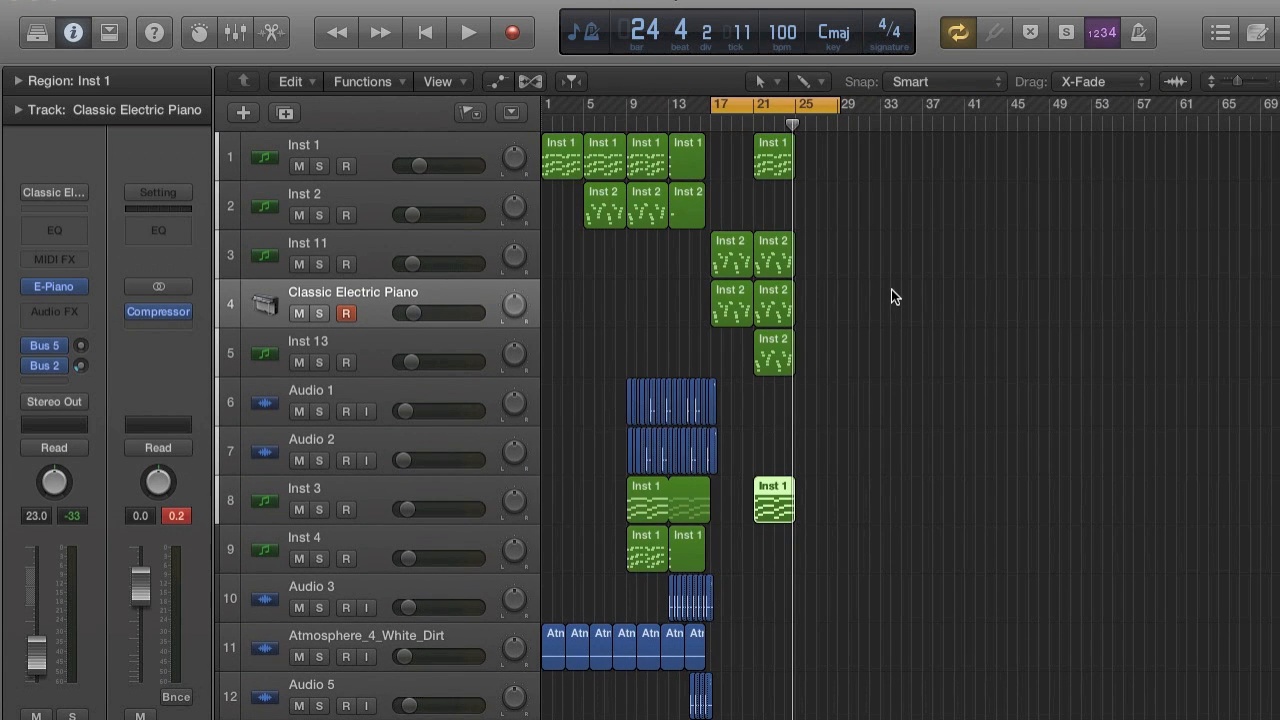